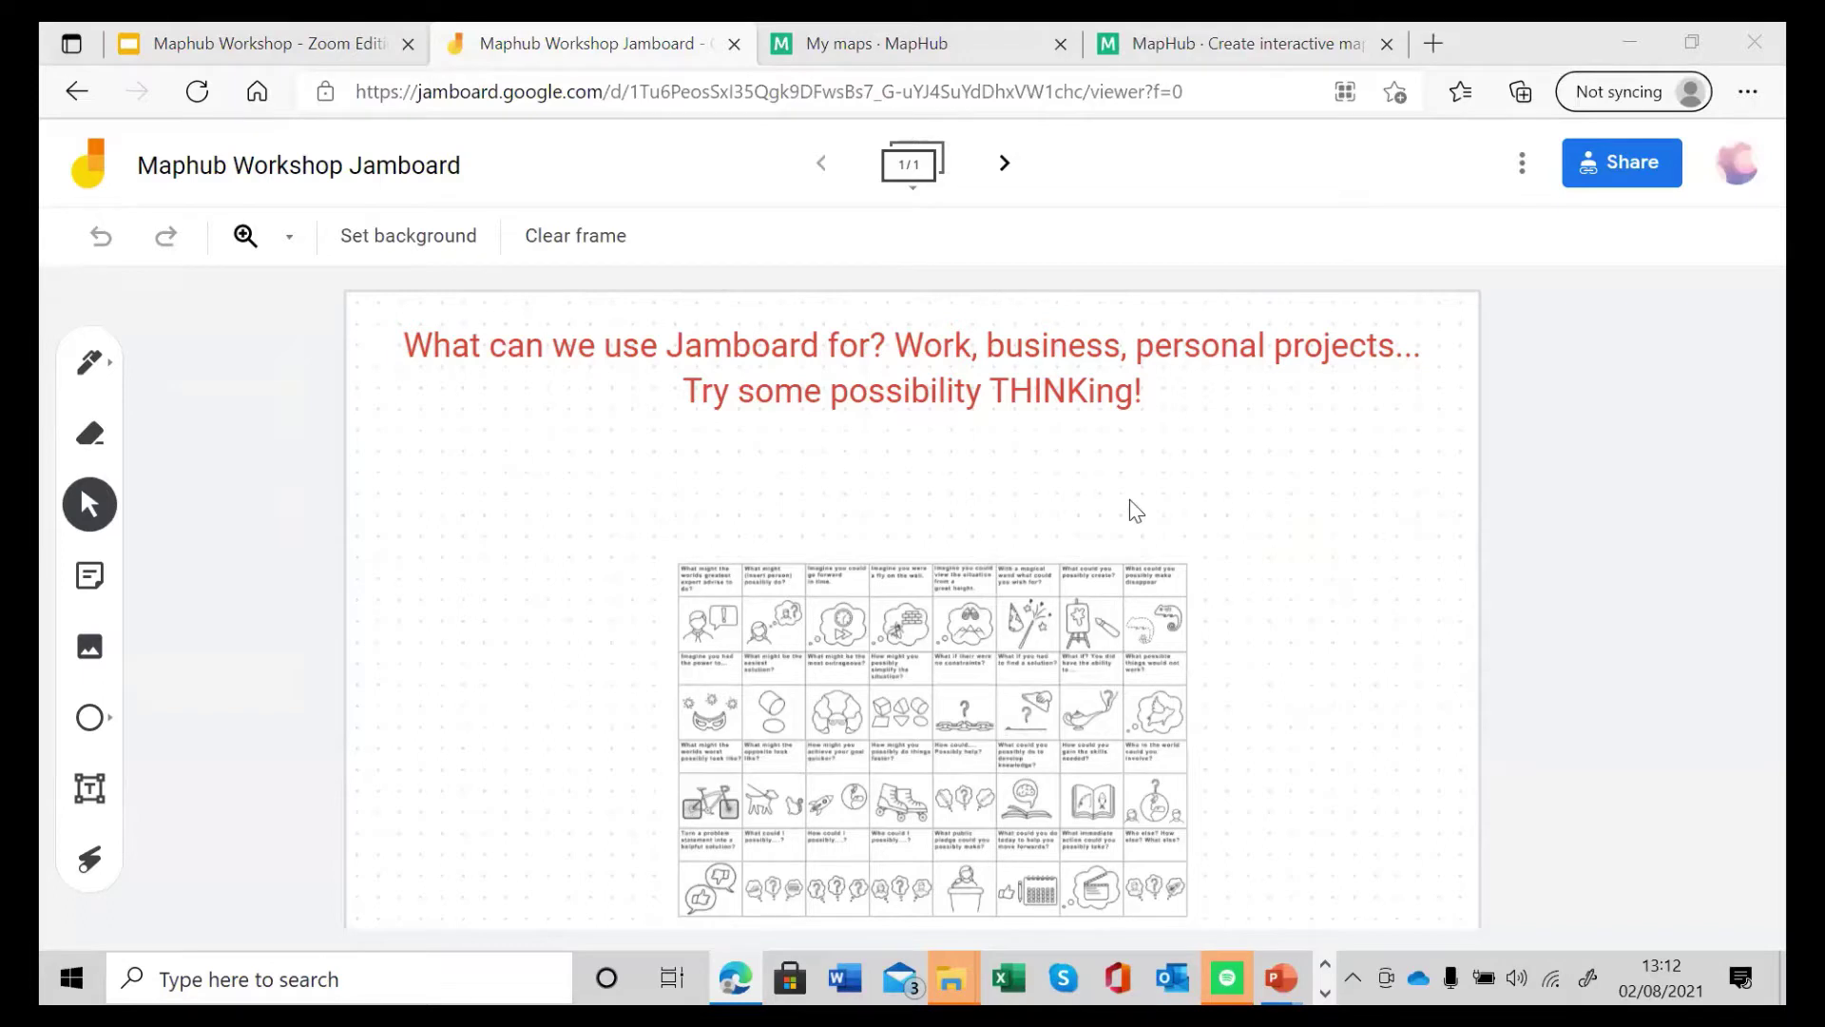
{"action": "left_click", "coordinate": [1557, 586]}
{"action": "left_click", "coordinate": [1723, 378]}
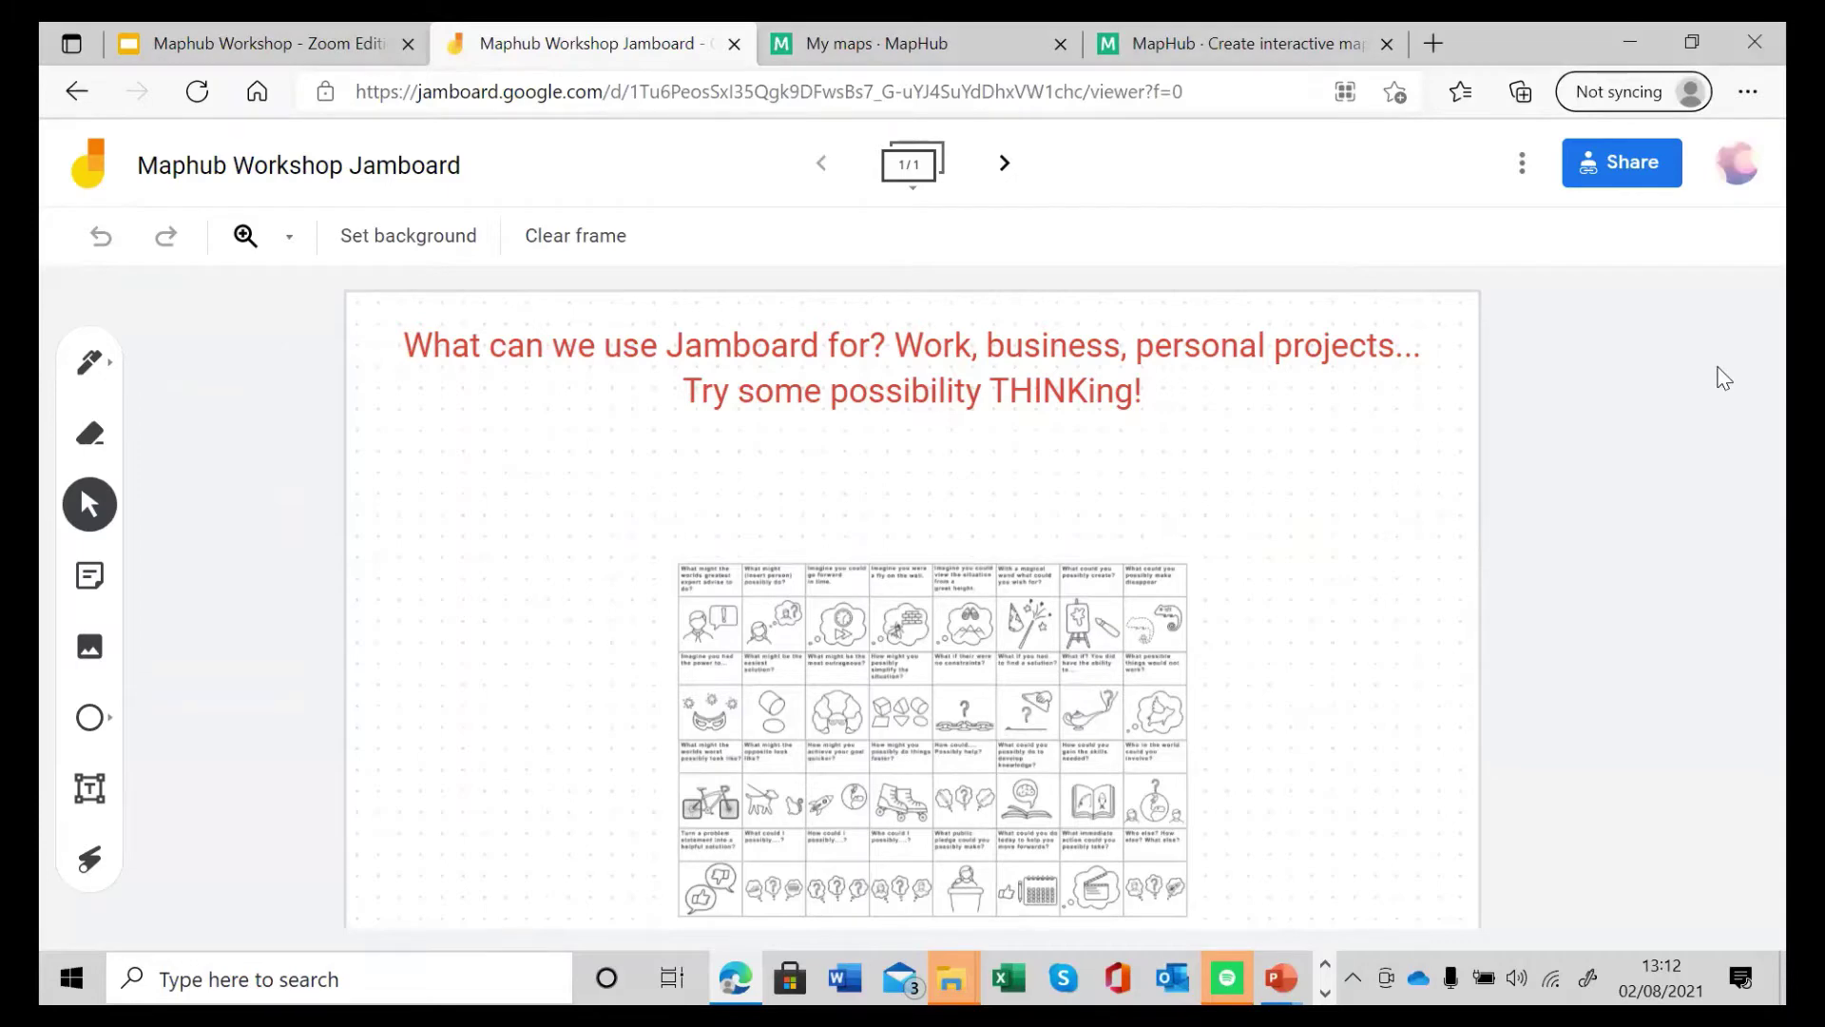
{"action": "left_click", "coordinate": [90, 582]}
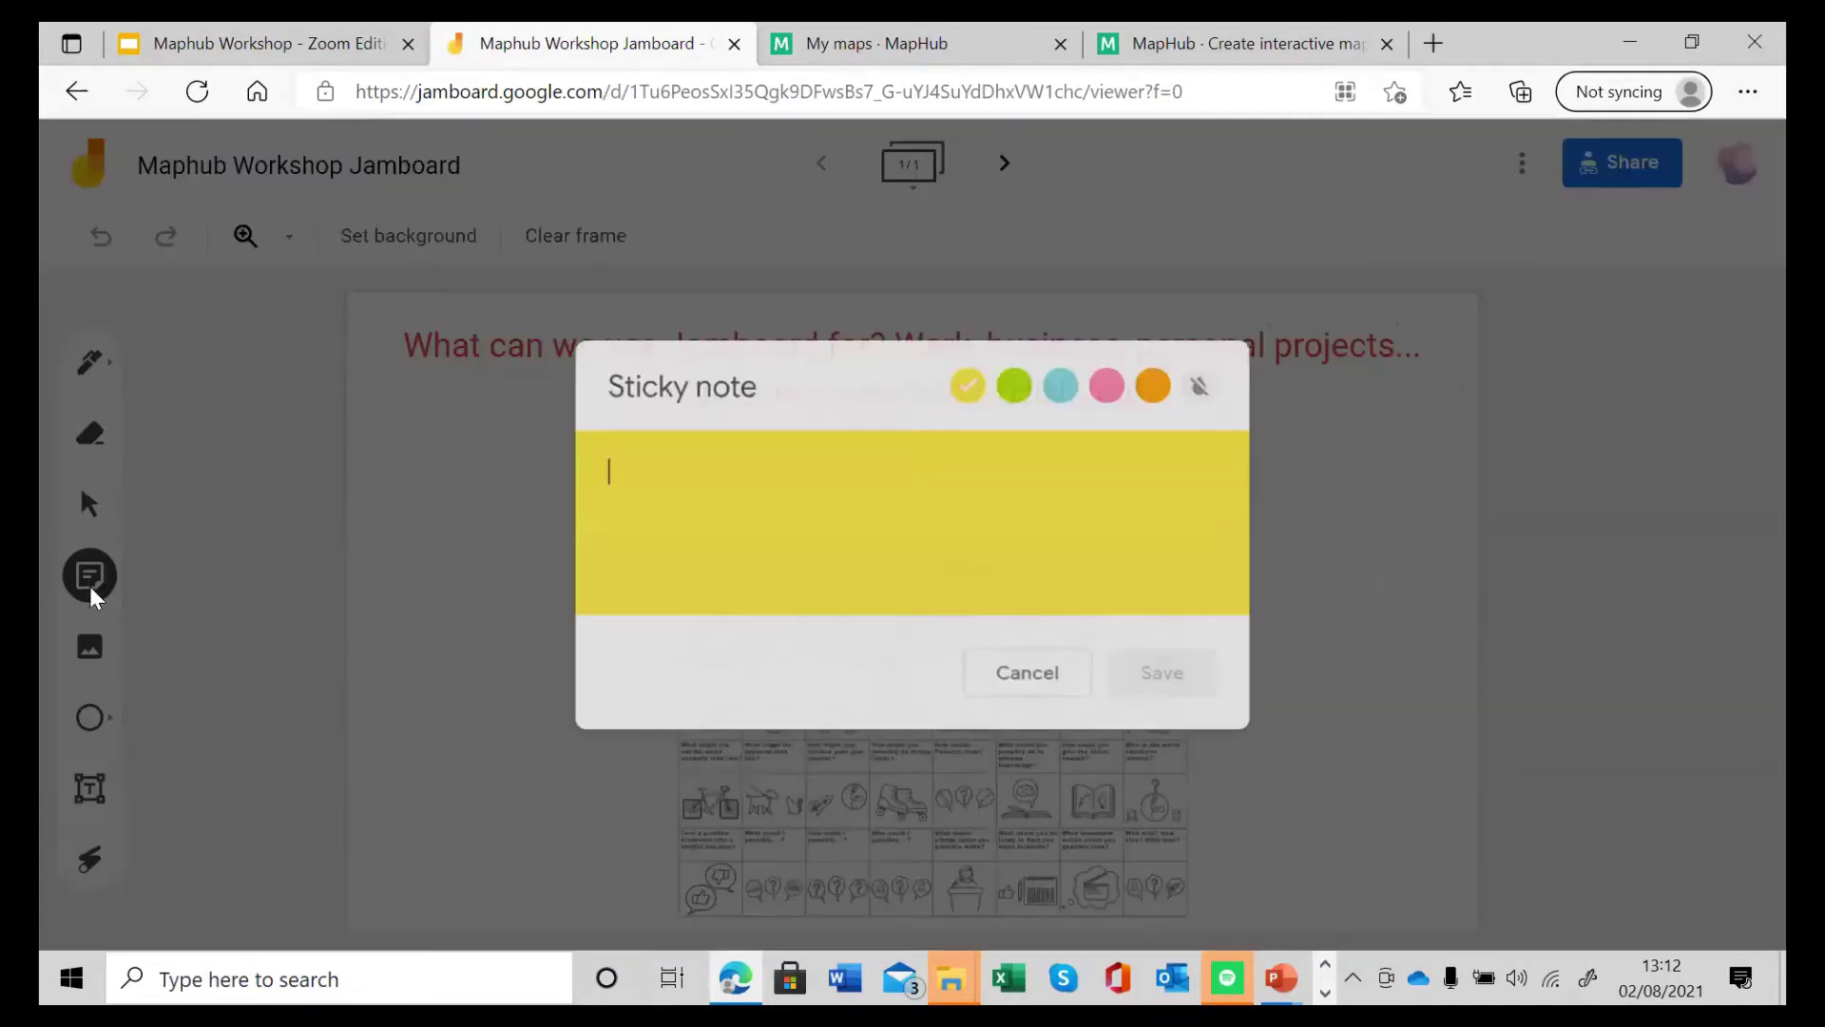
{"action": "left_click", "coordinate": [1025, 668]}
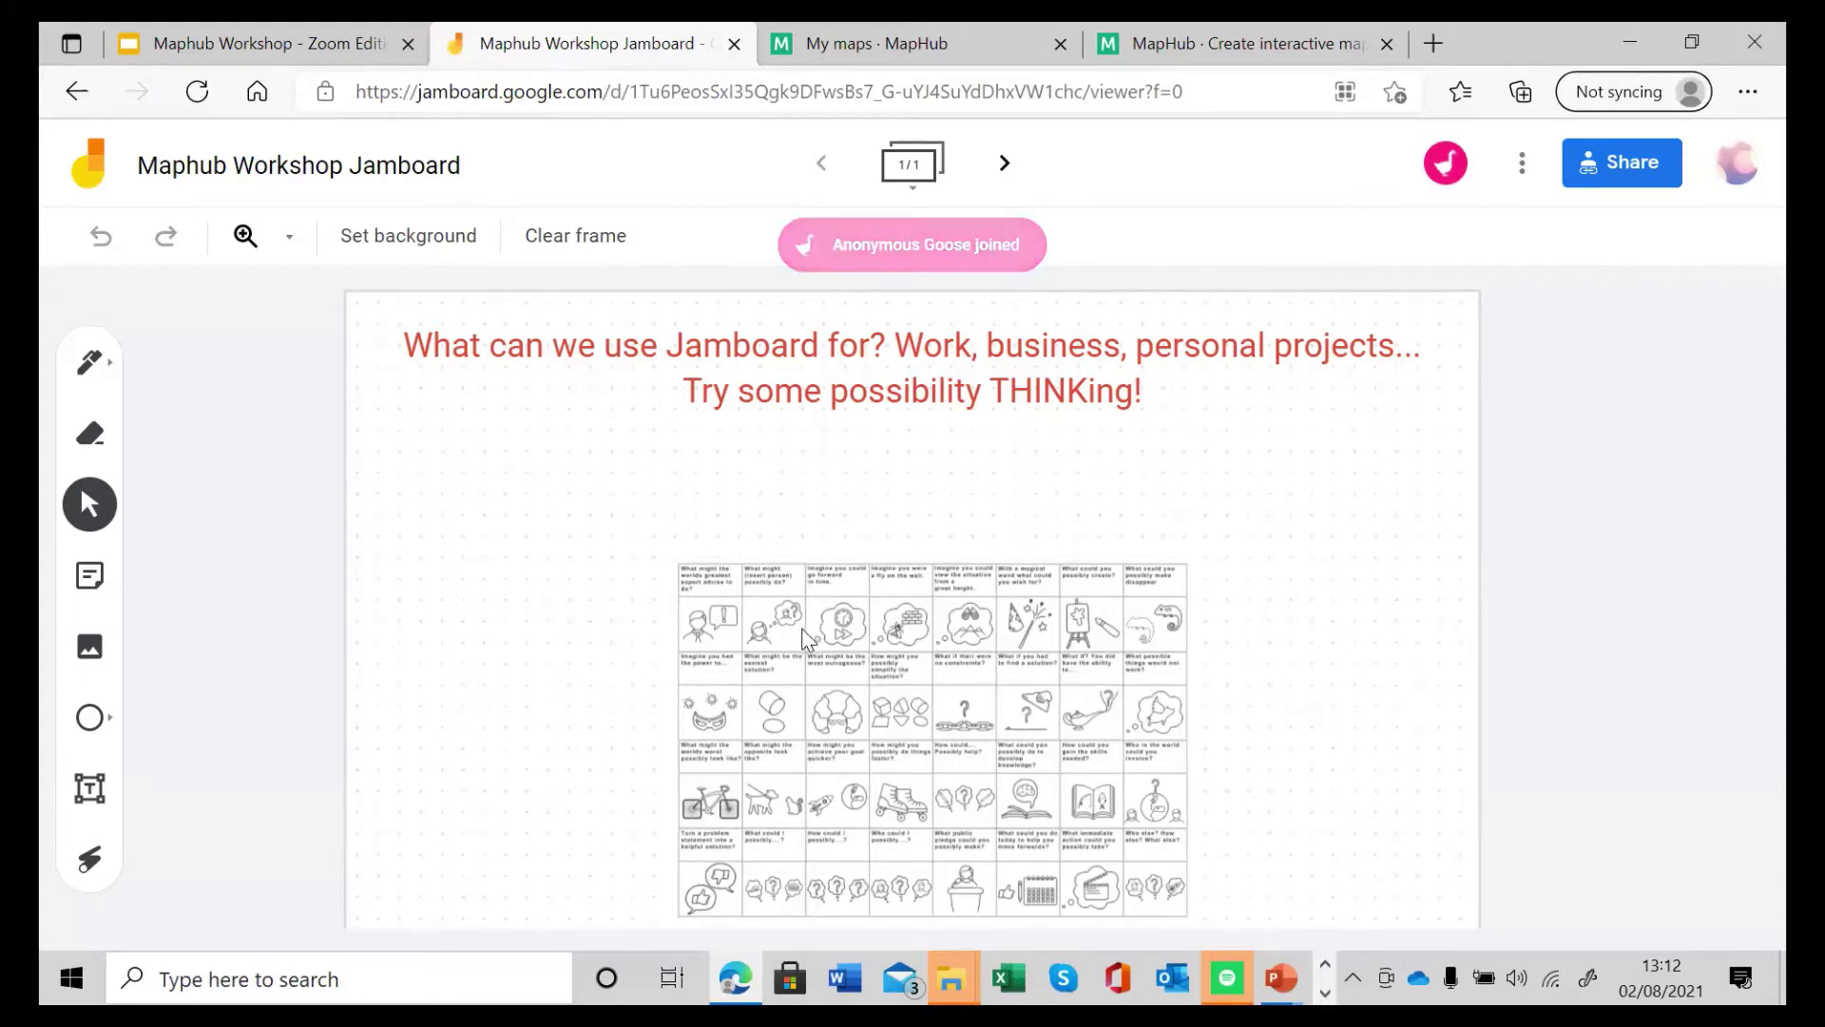
{"action": "left_click", "coordinate": [898, 662]}
{"action": "left_click", "coordinate": [423, 574]}
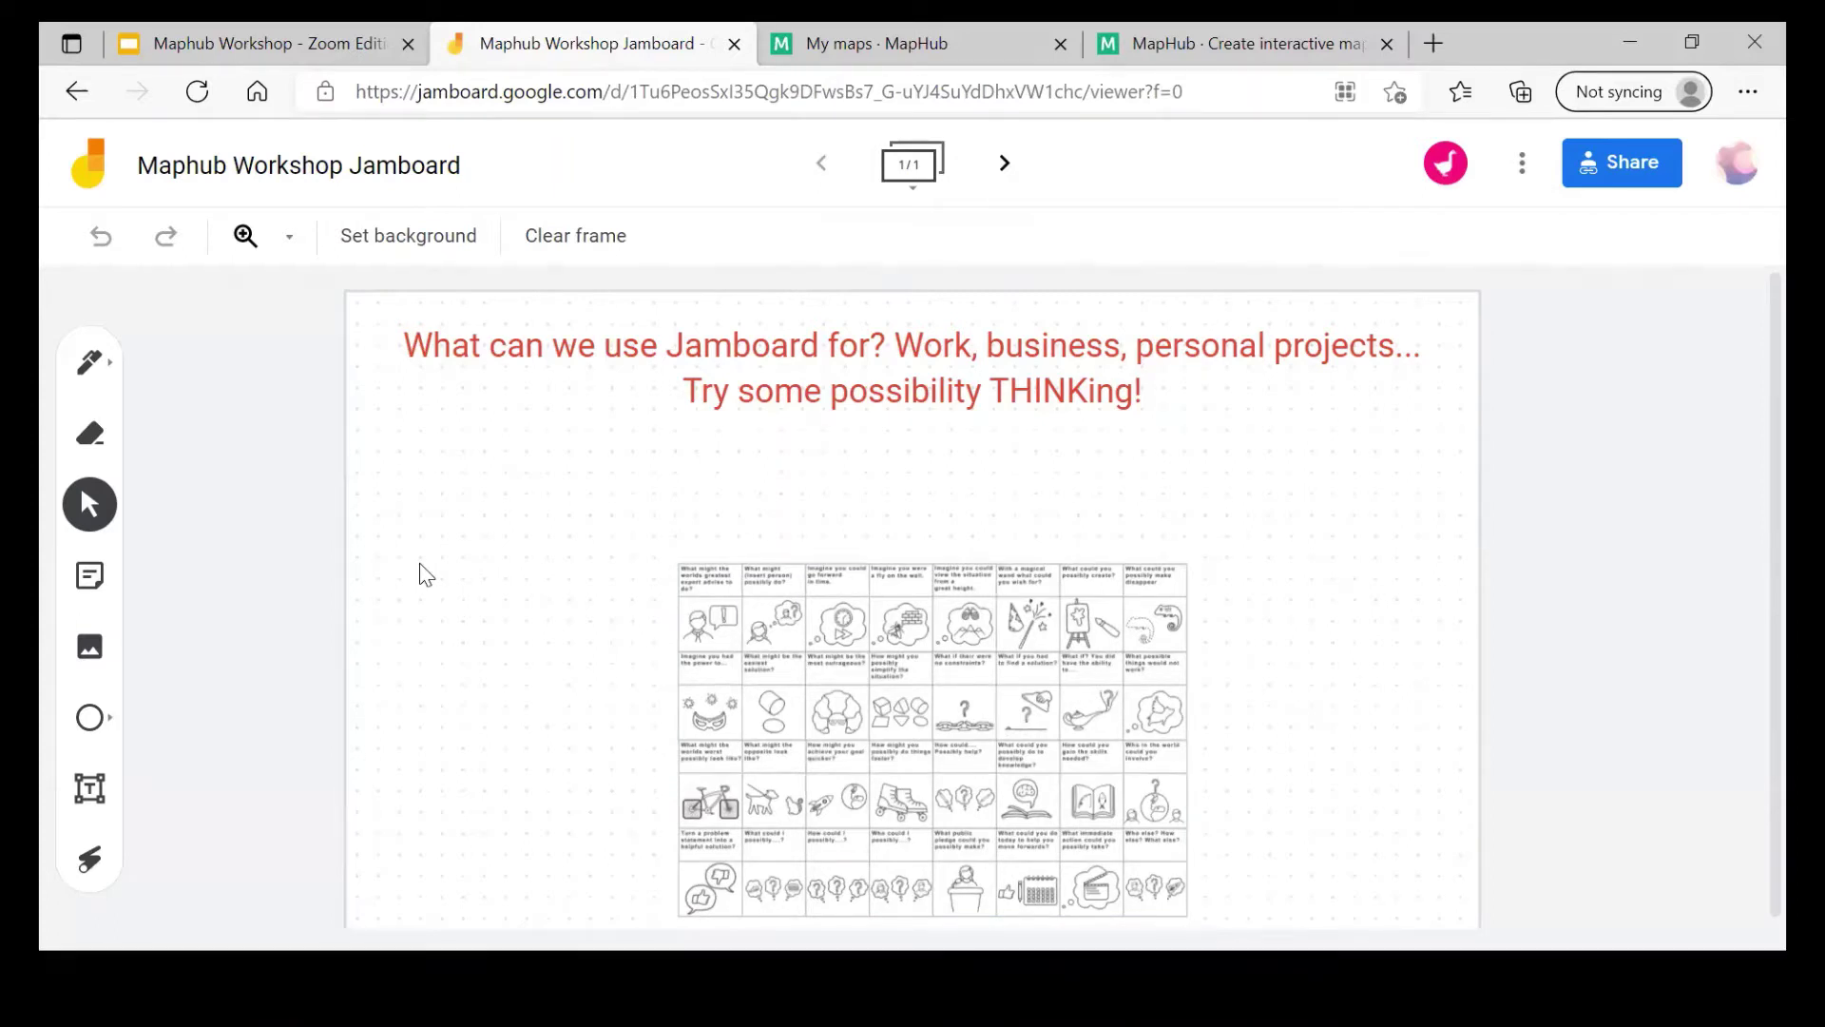
Step: Add a yellow sticky note reading "Coalville Mega Walk" to the board
{"action": "left_click", "coordinate": [87, 589]}
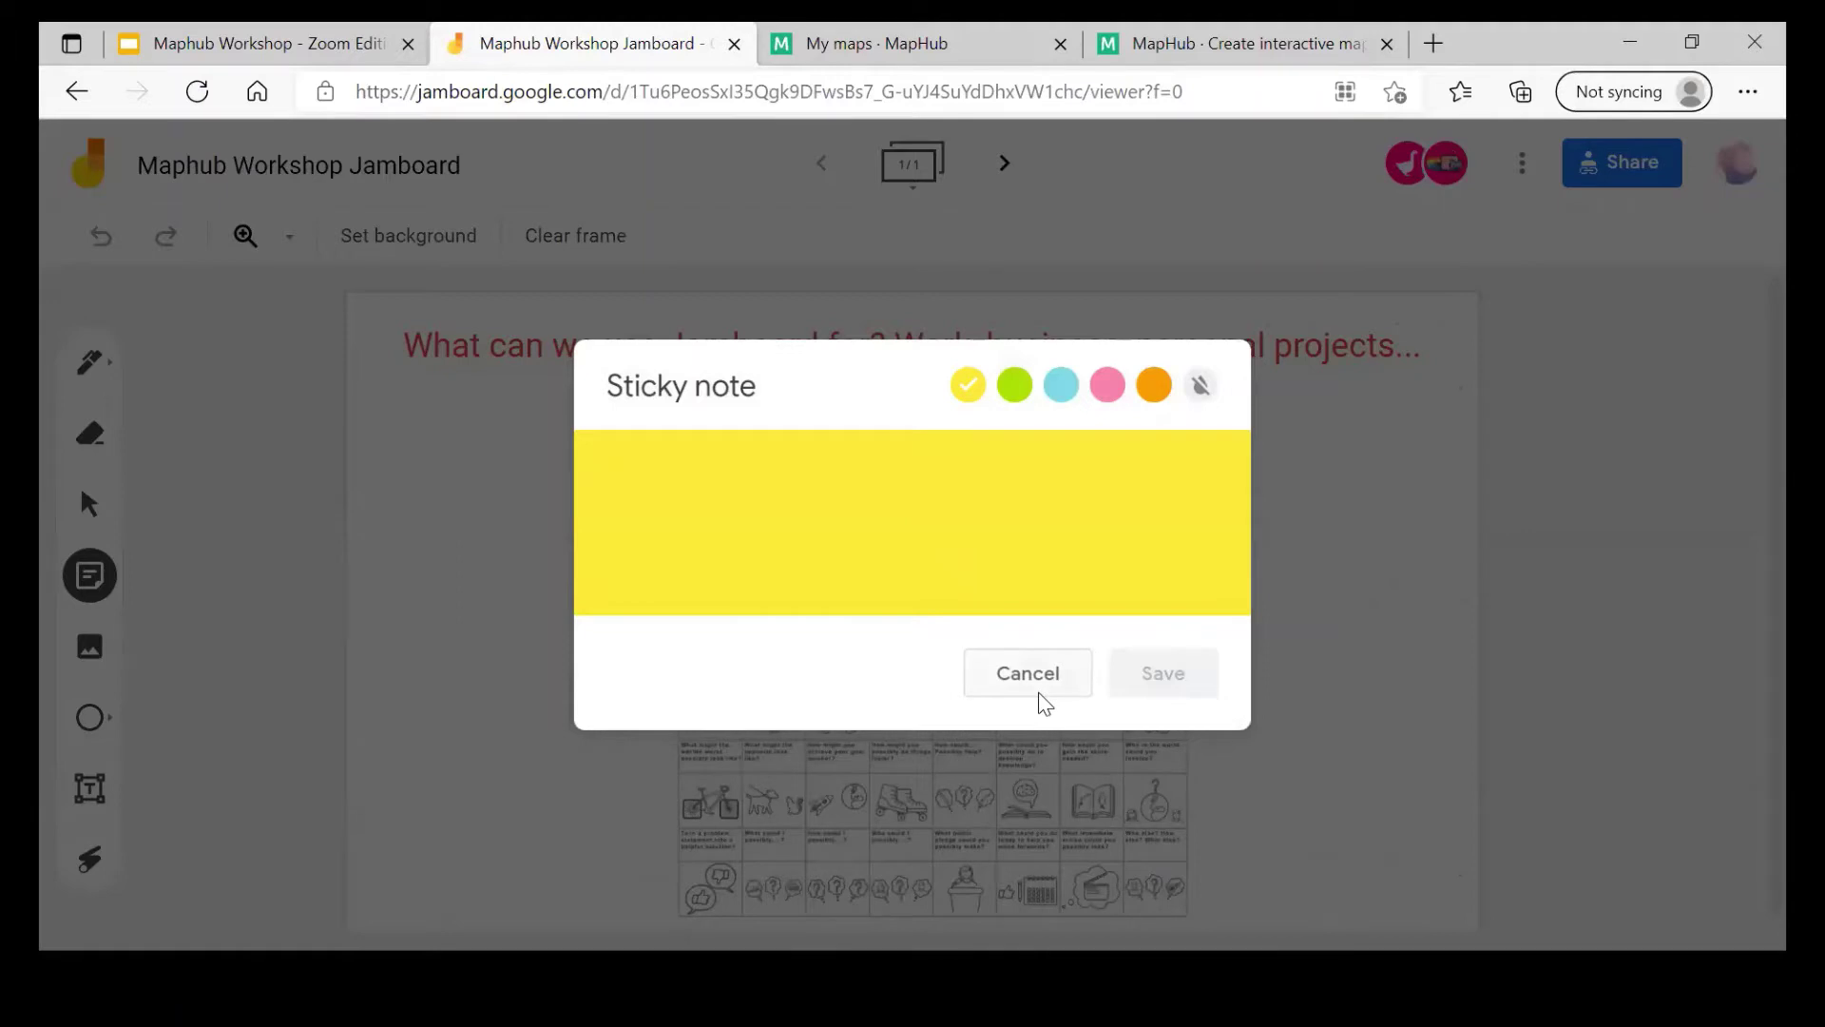
{"action": "type", "text": "Coa"}
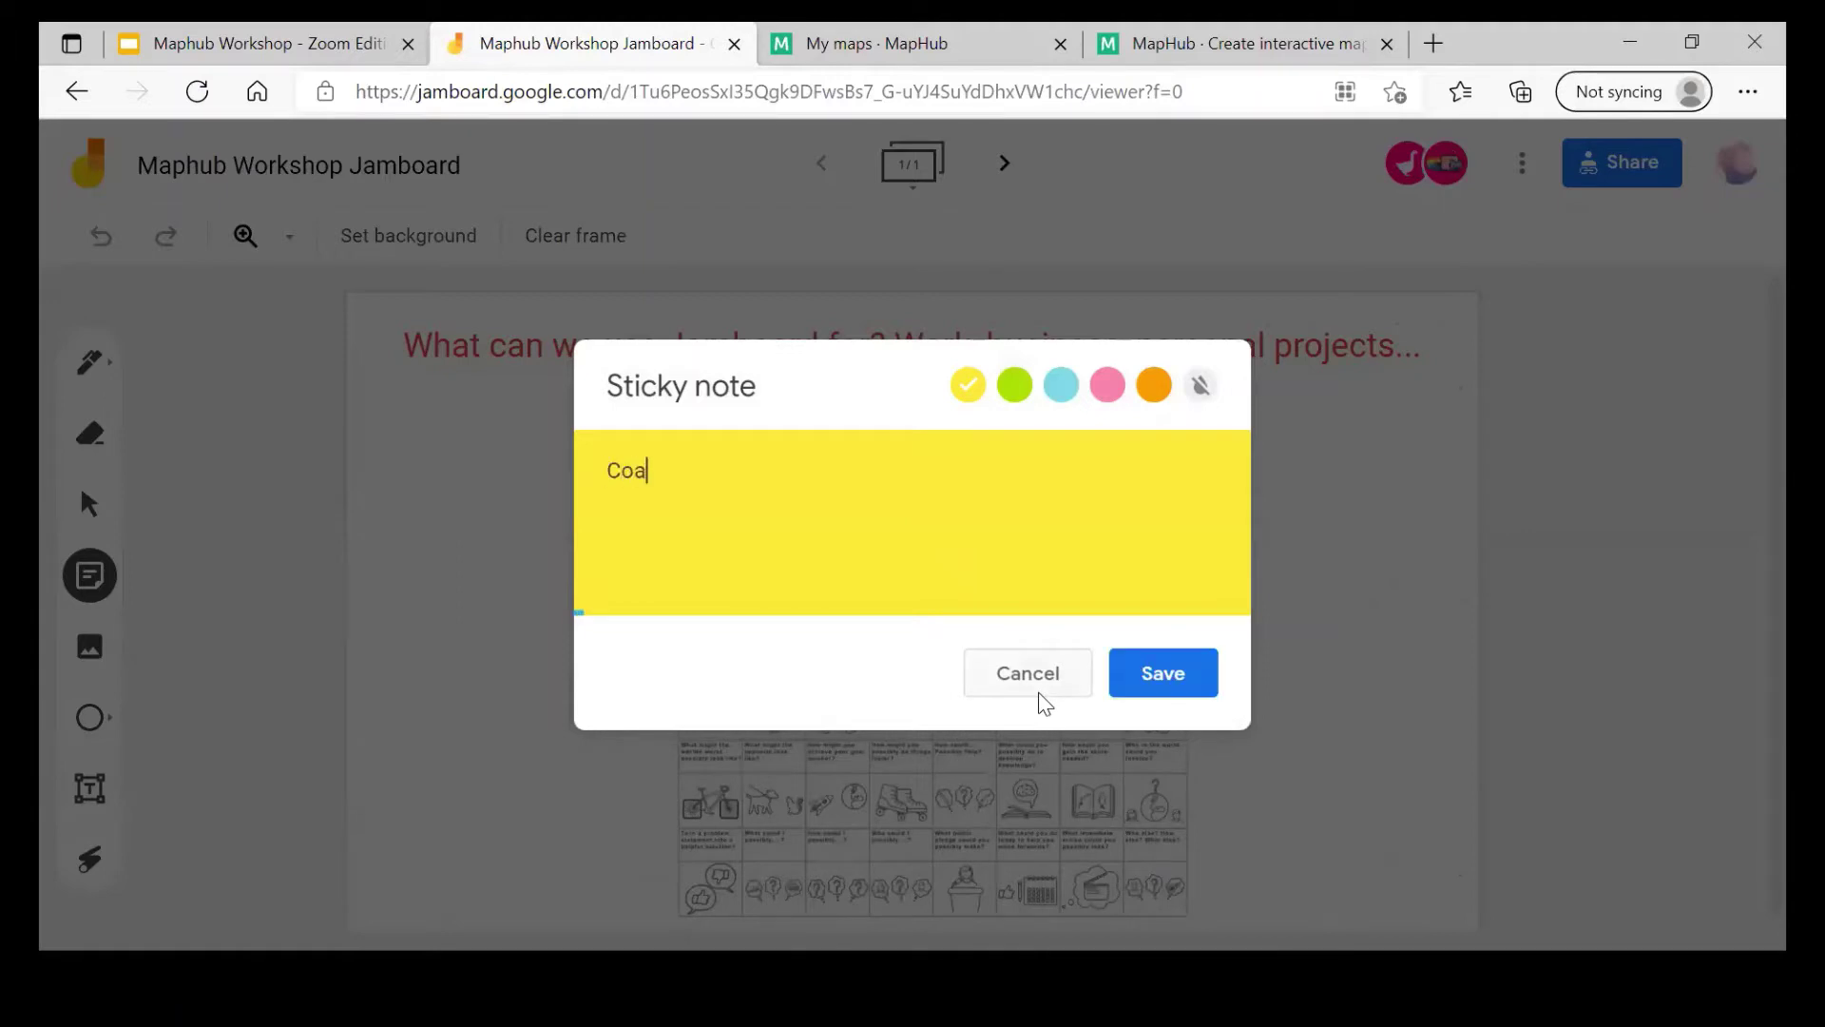
{"action": "type", "text": "lville Mega Walk"}
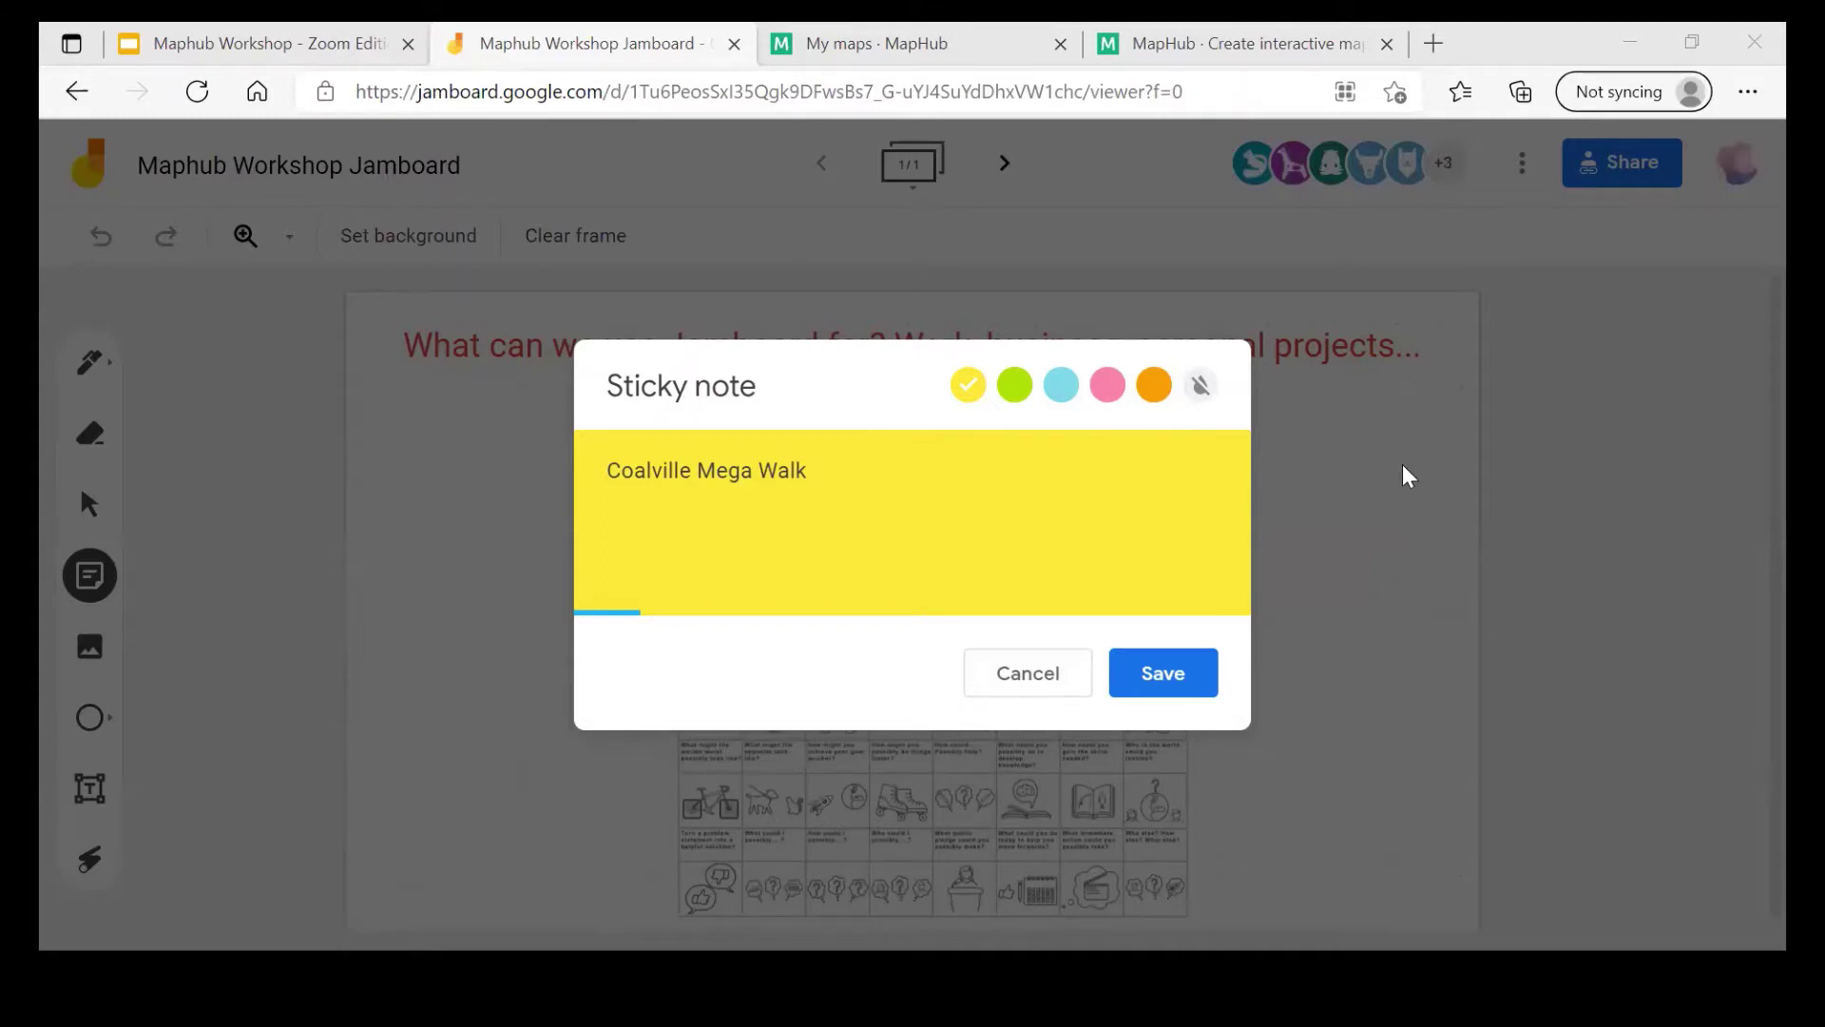
{"action": "key", "text": "ctrl+Return"}
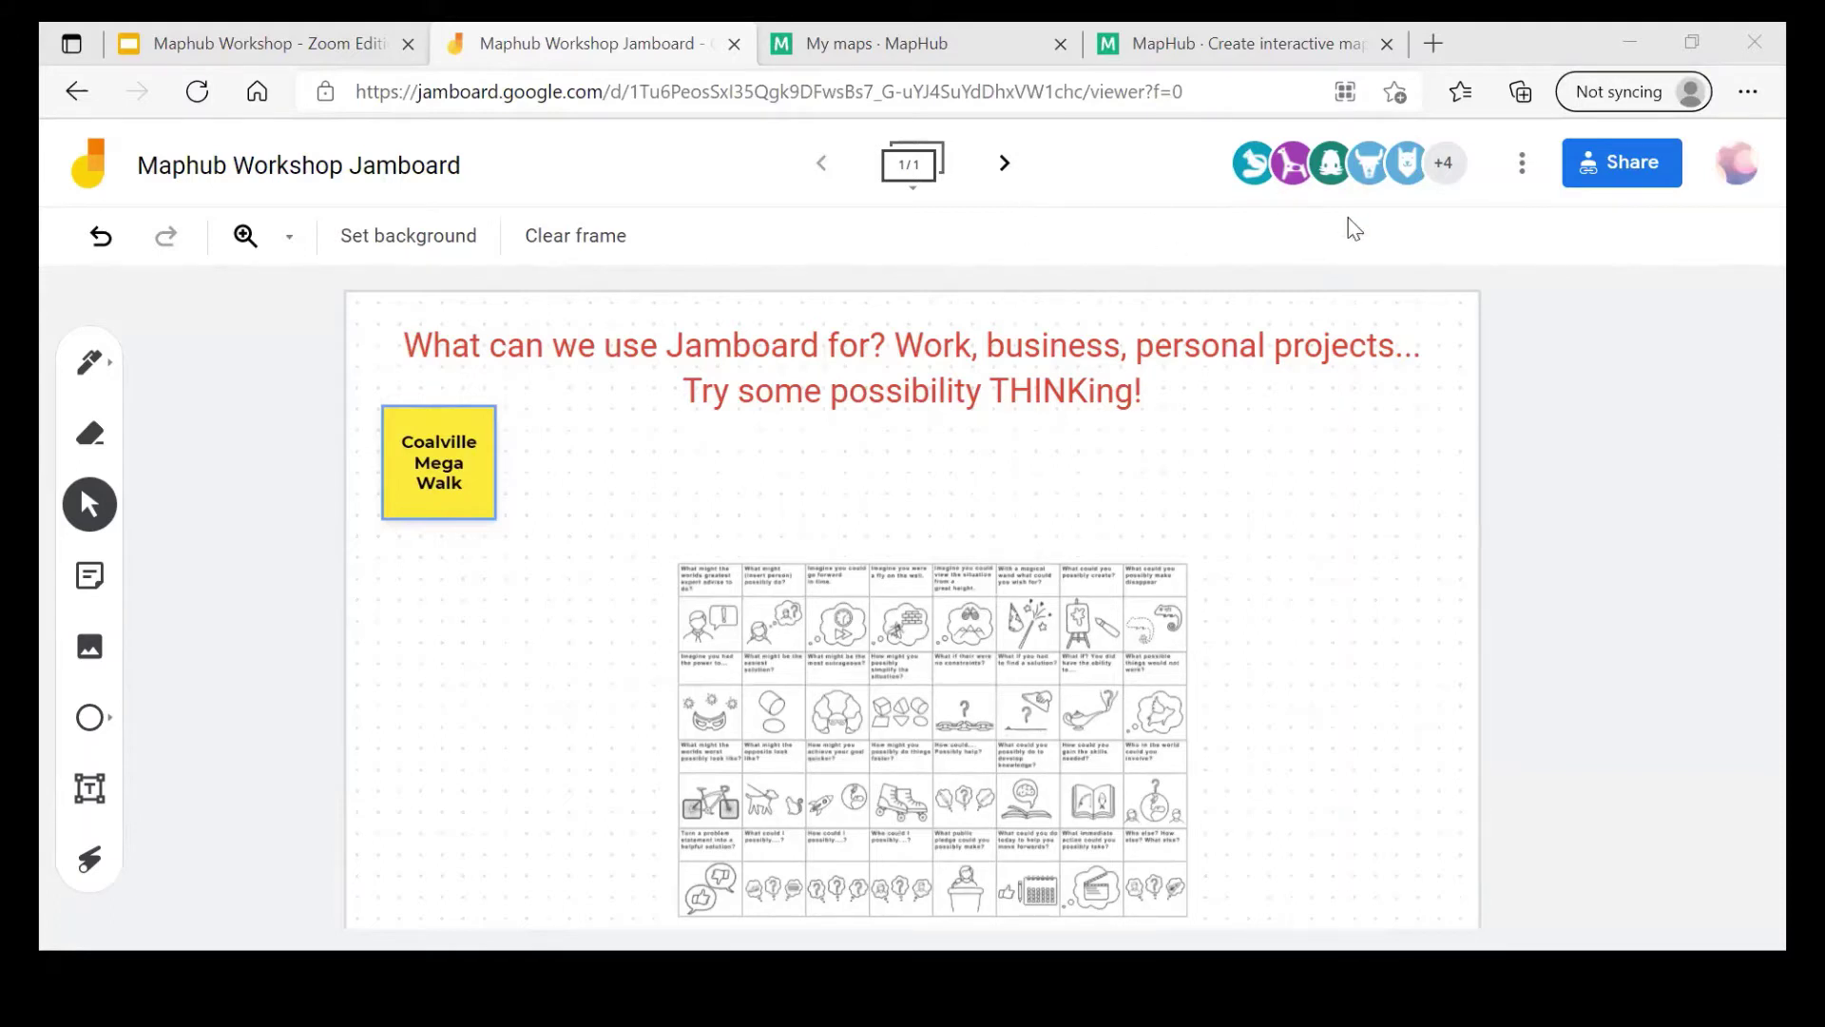
Step: Add a green sticky note reading "Mini Golf" and place it just right of the Coalville Mega Walk note
{"action": "key", "text": "alt+Tab"}
{"action": "left_click", "coordinate": [92, 591]}
{"action": "left_click", "coordinate": [90, 577]}
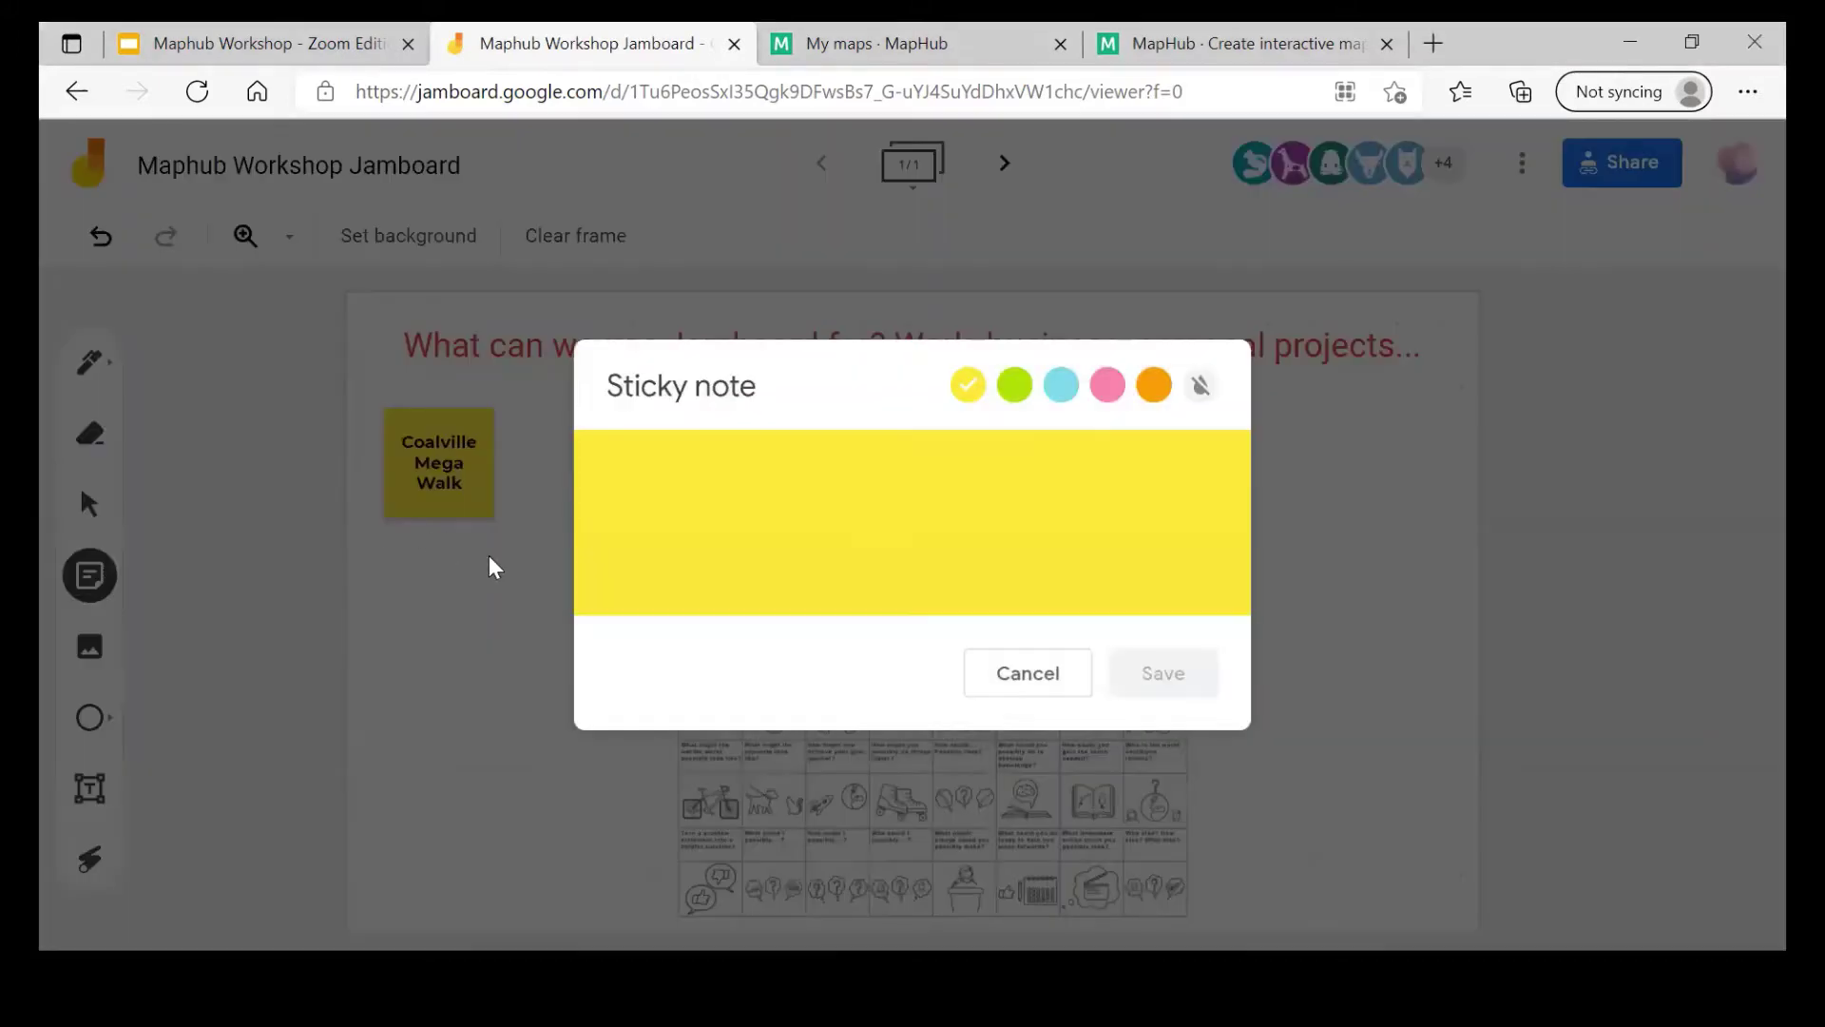
{"action": "left_click", "coordinate": [1014, 392]}
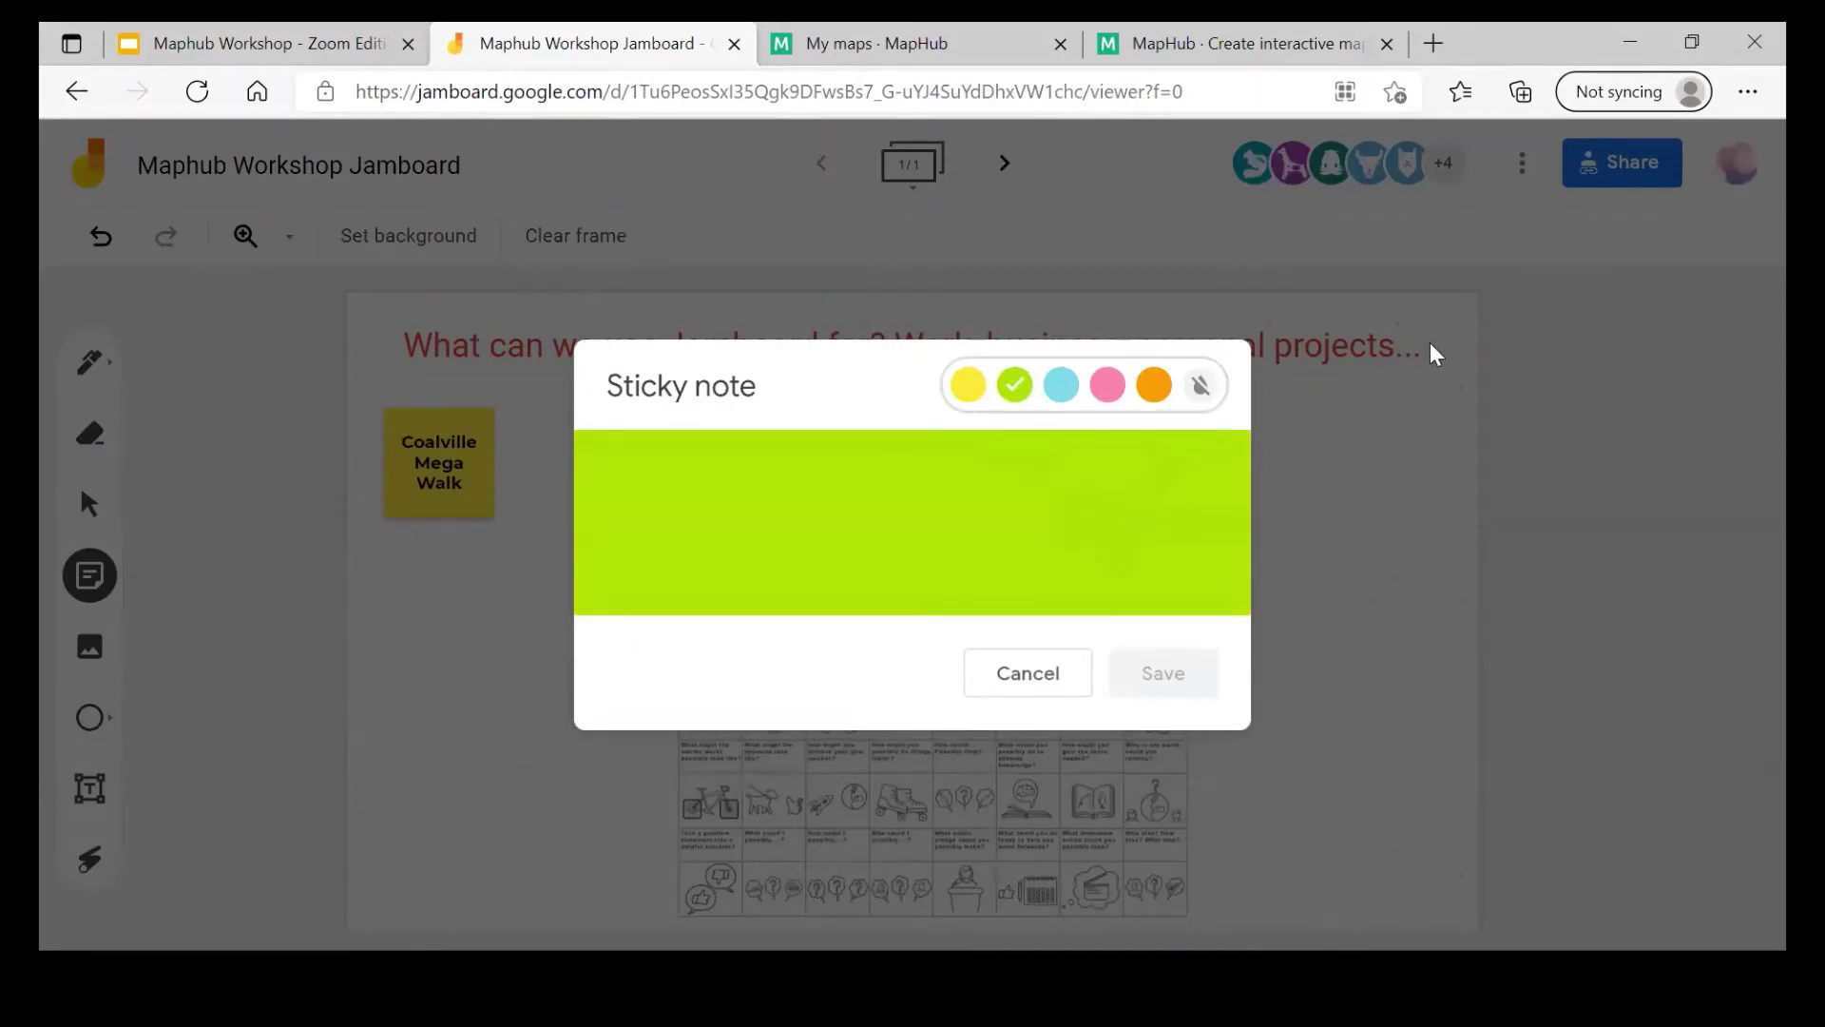
{"action": "left_click", "coordinate": [1089, 463]}
{"action": "type", "text": "Min"}
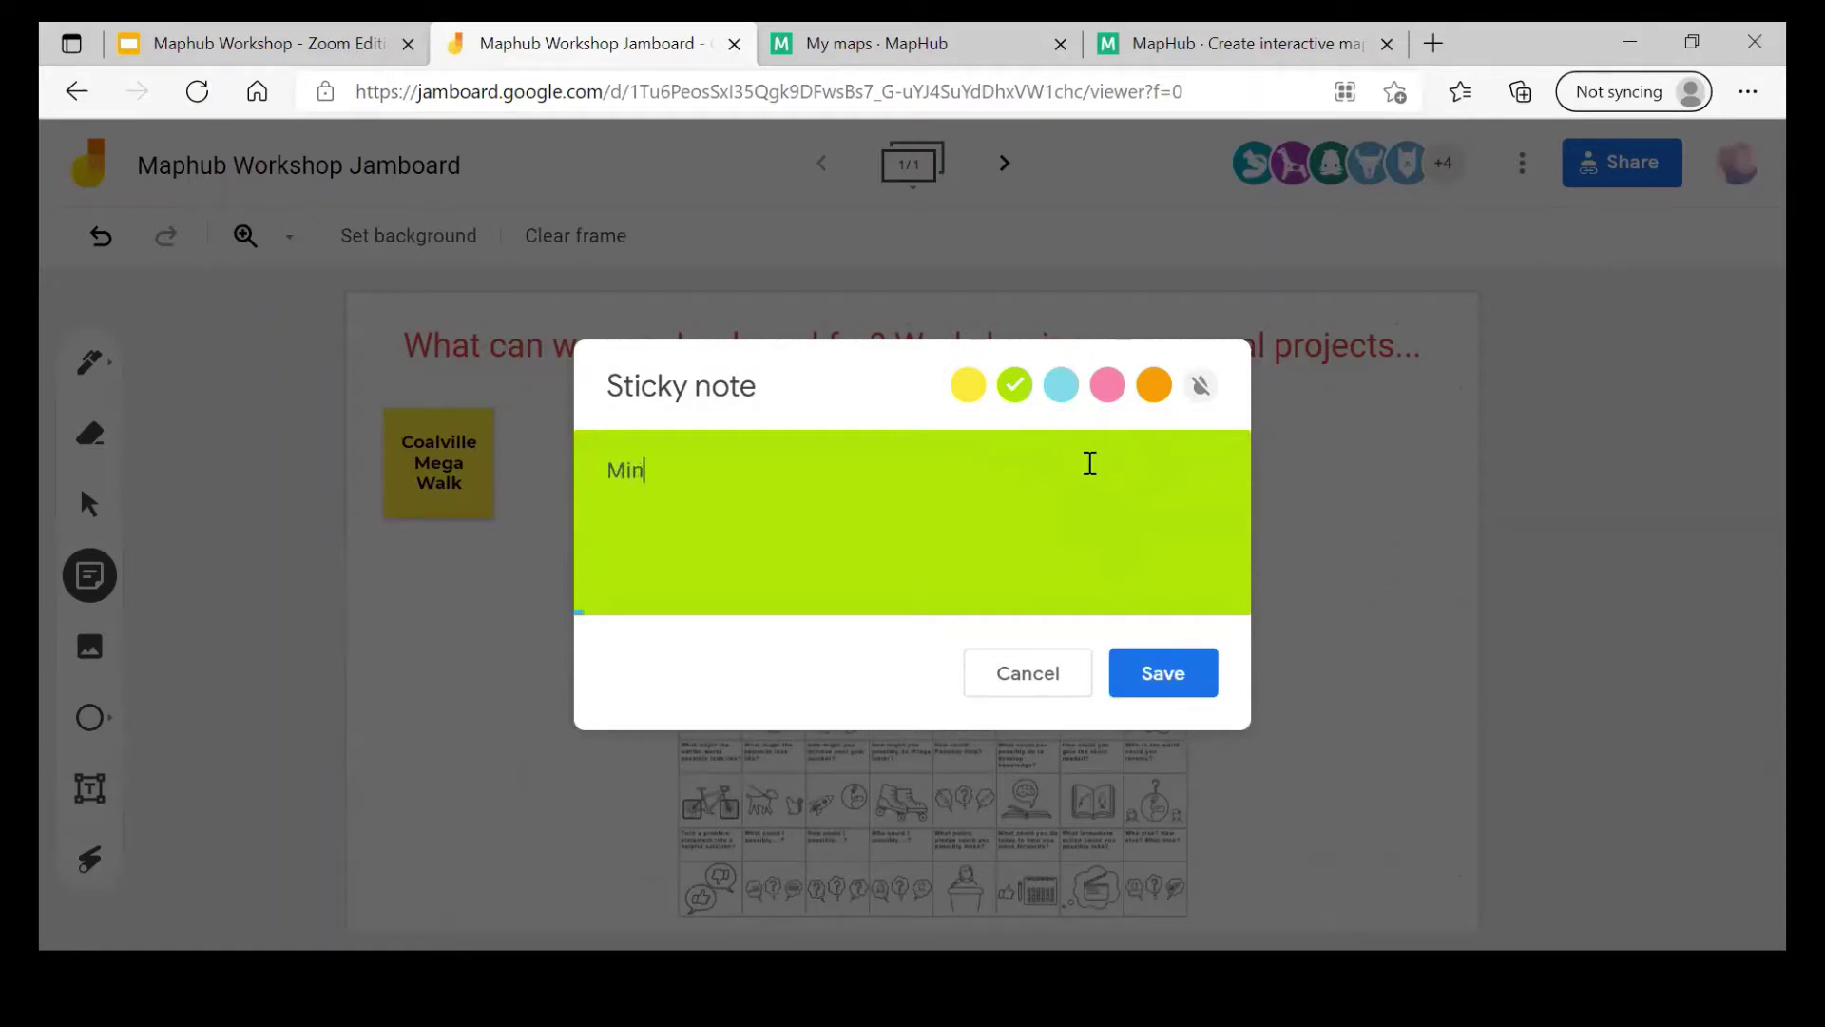
{"action": "type", "text": "i Golf"}
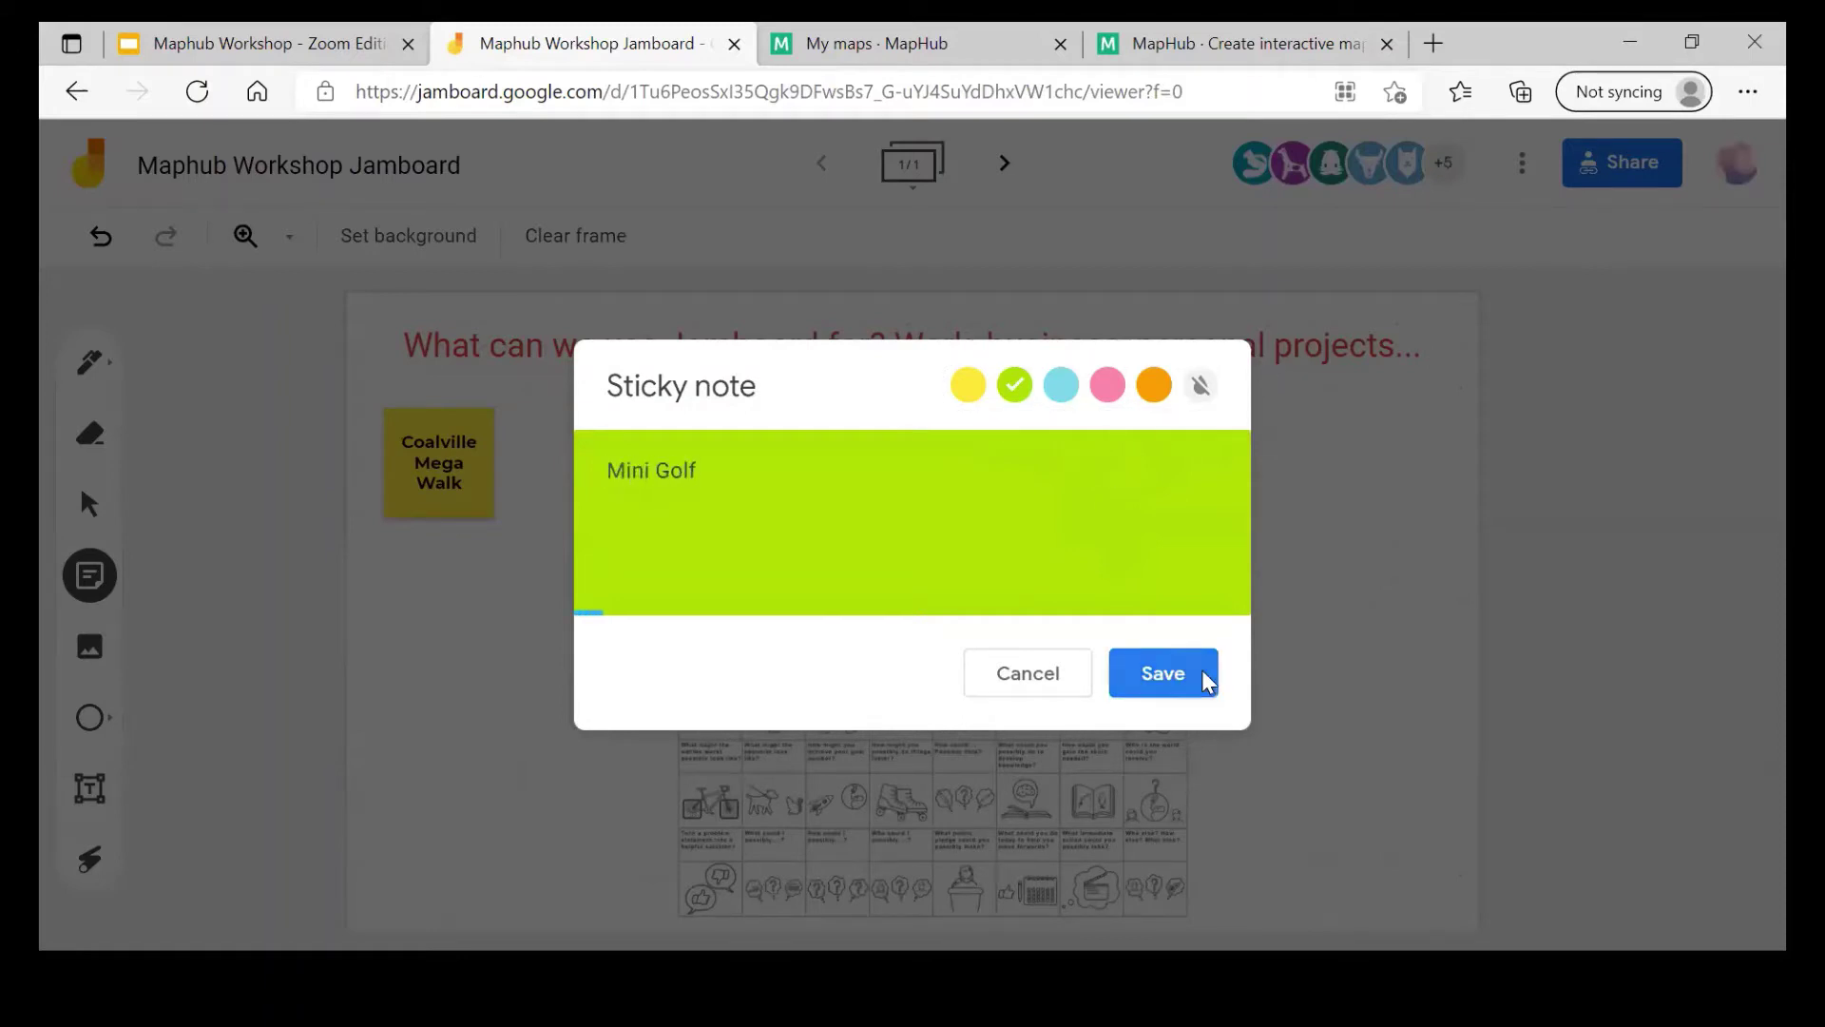
{"action": "left_click", "coordinate": [1154, 679]}
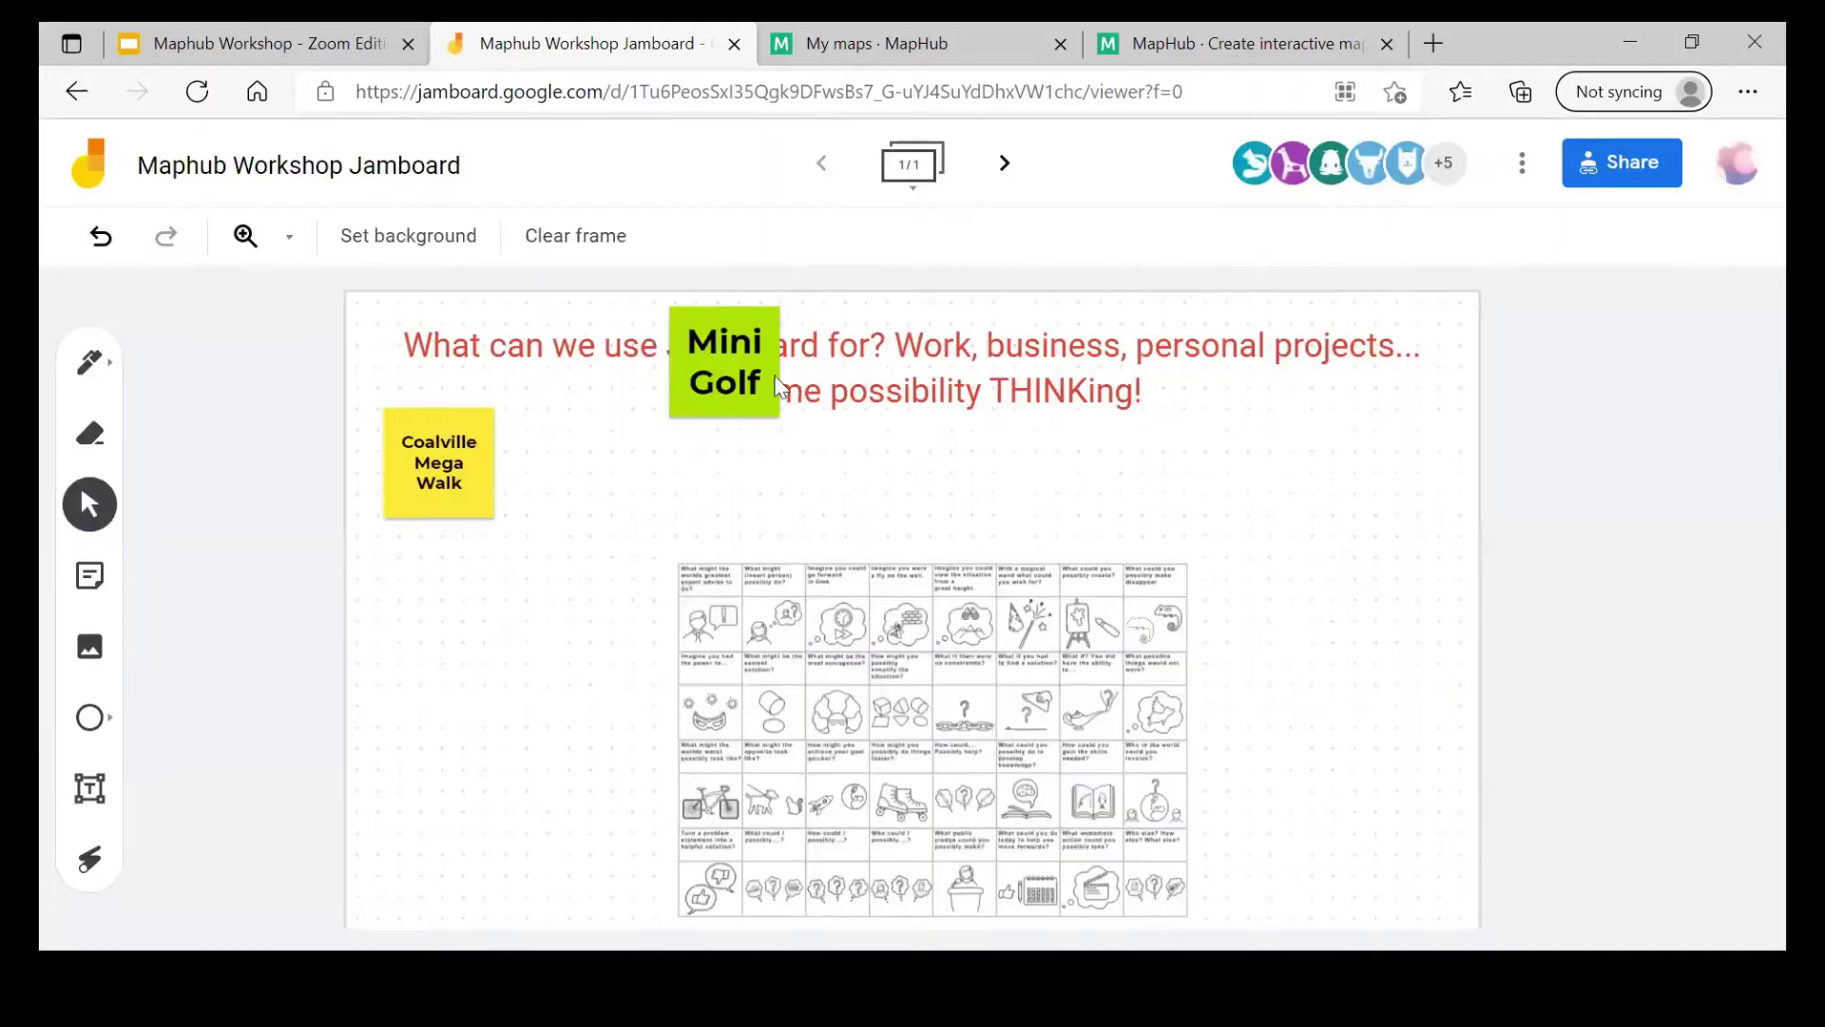
{"action": "left_click_drag", "start_coordinate": [732, 375], "coordinate": [577, 475]}
{"action": "left_click", "coordinate": [787, 449]}
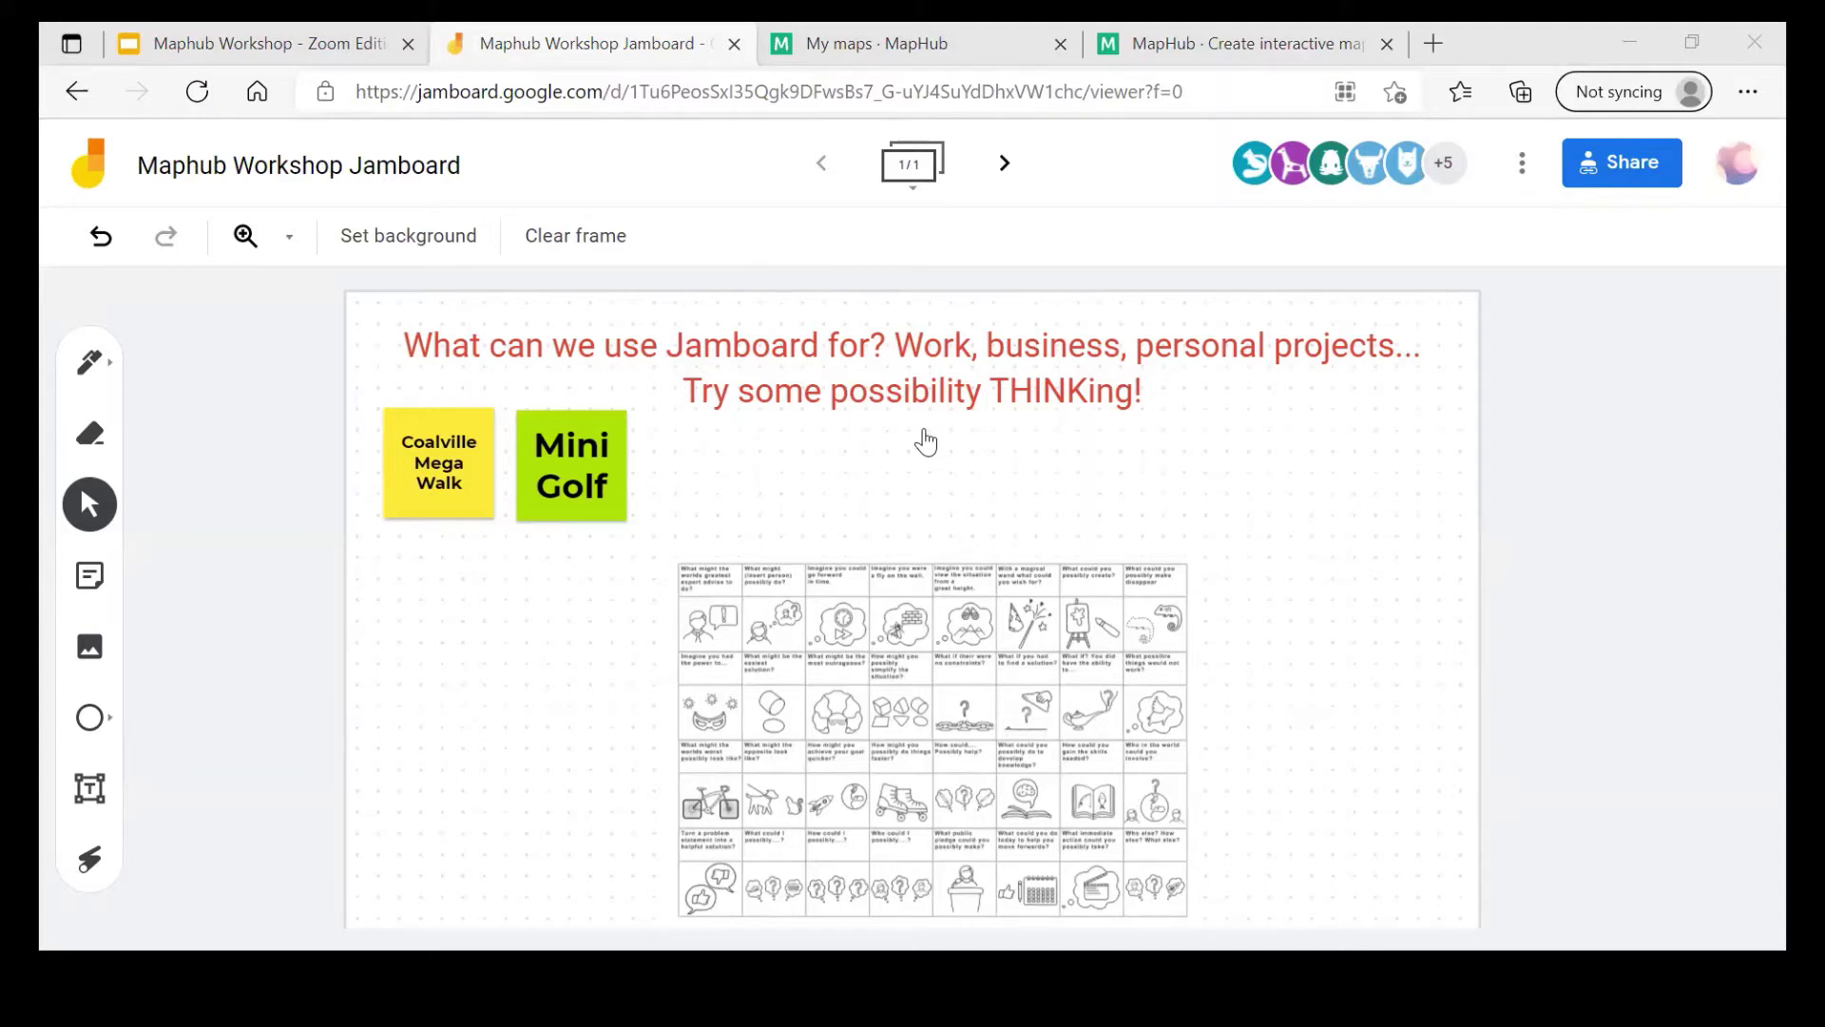
Step: Change the board's link sharing so that anyone with the link is an Editor
{"action": "left_click", "coordinate": [1520, 166]}
{"action": "left_click", "coordinate": [1521, 163]}
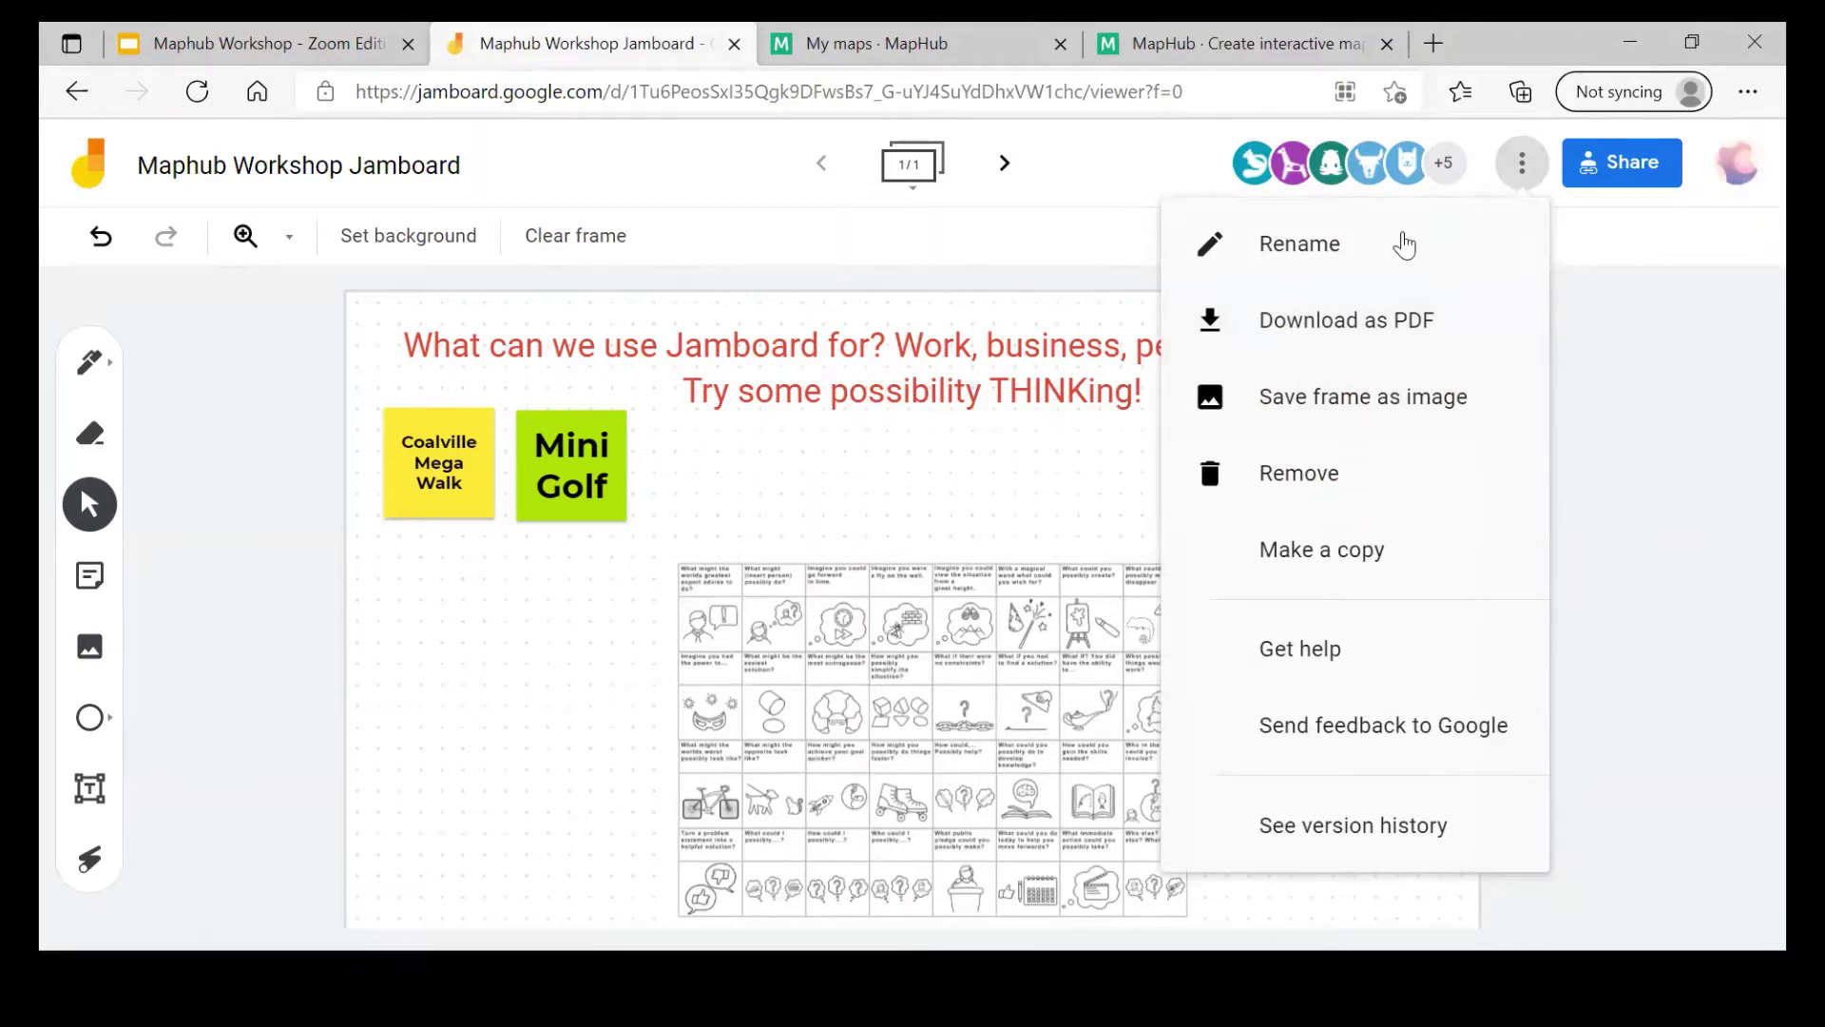
{"action": "left_click", "coordinate": [1404, 245]}
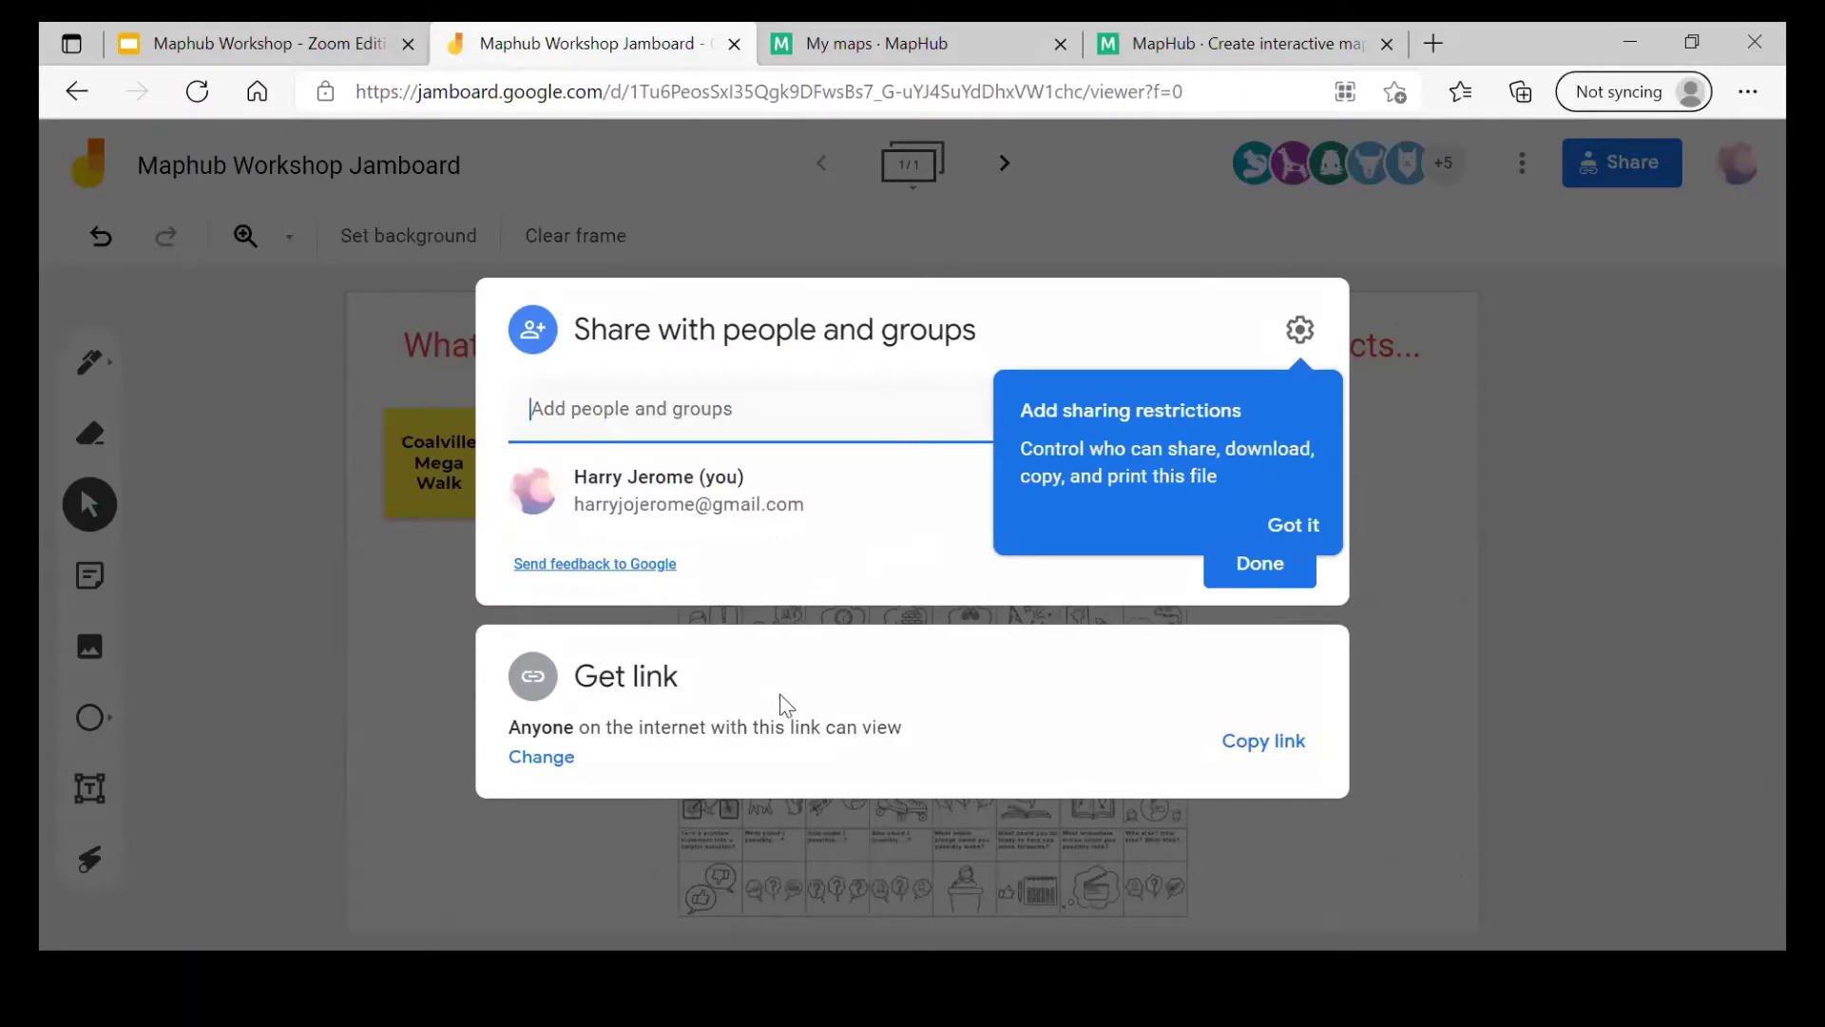
{"action": "left_click", "coordinate": [546, 762]}
{"action": "left_click", "coordinate": [542, 757]}
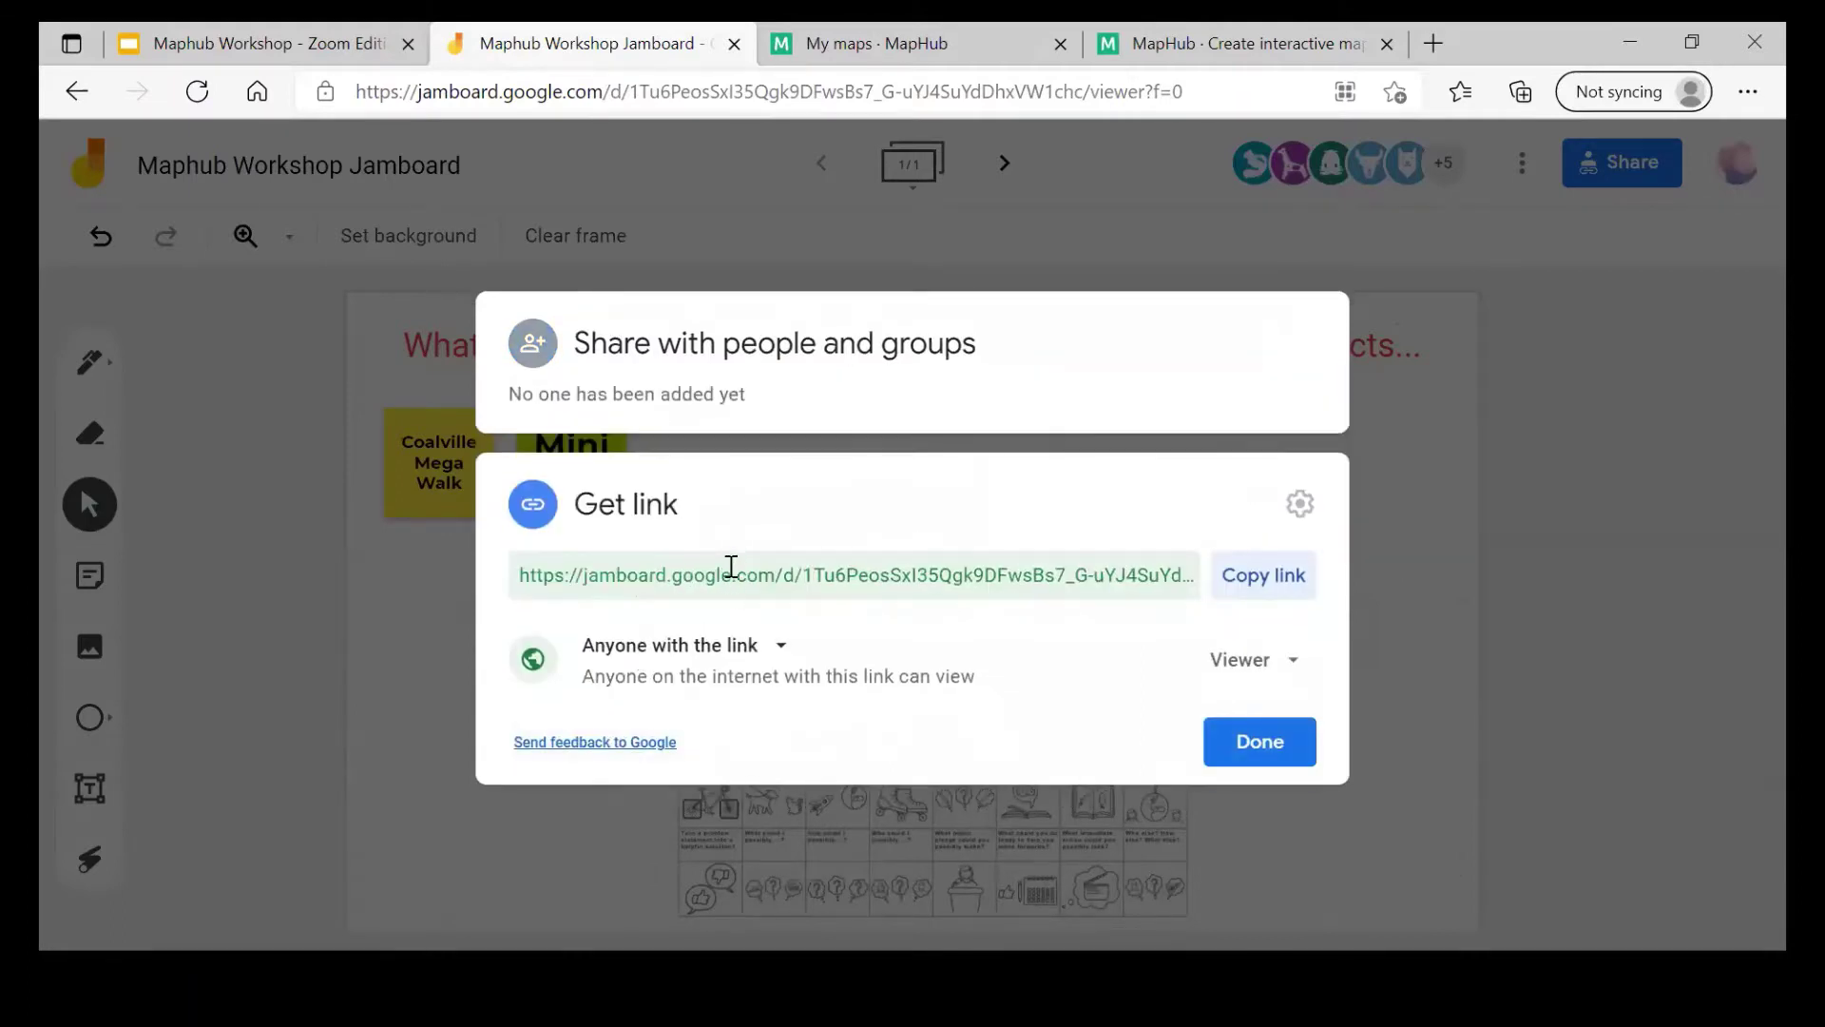
{"action": "left_click", "coordinate": [1210, 657]}
{"action": "right_click", "coordinate": [1300, 795]}
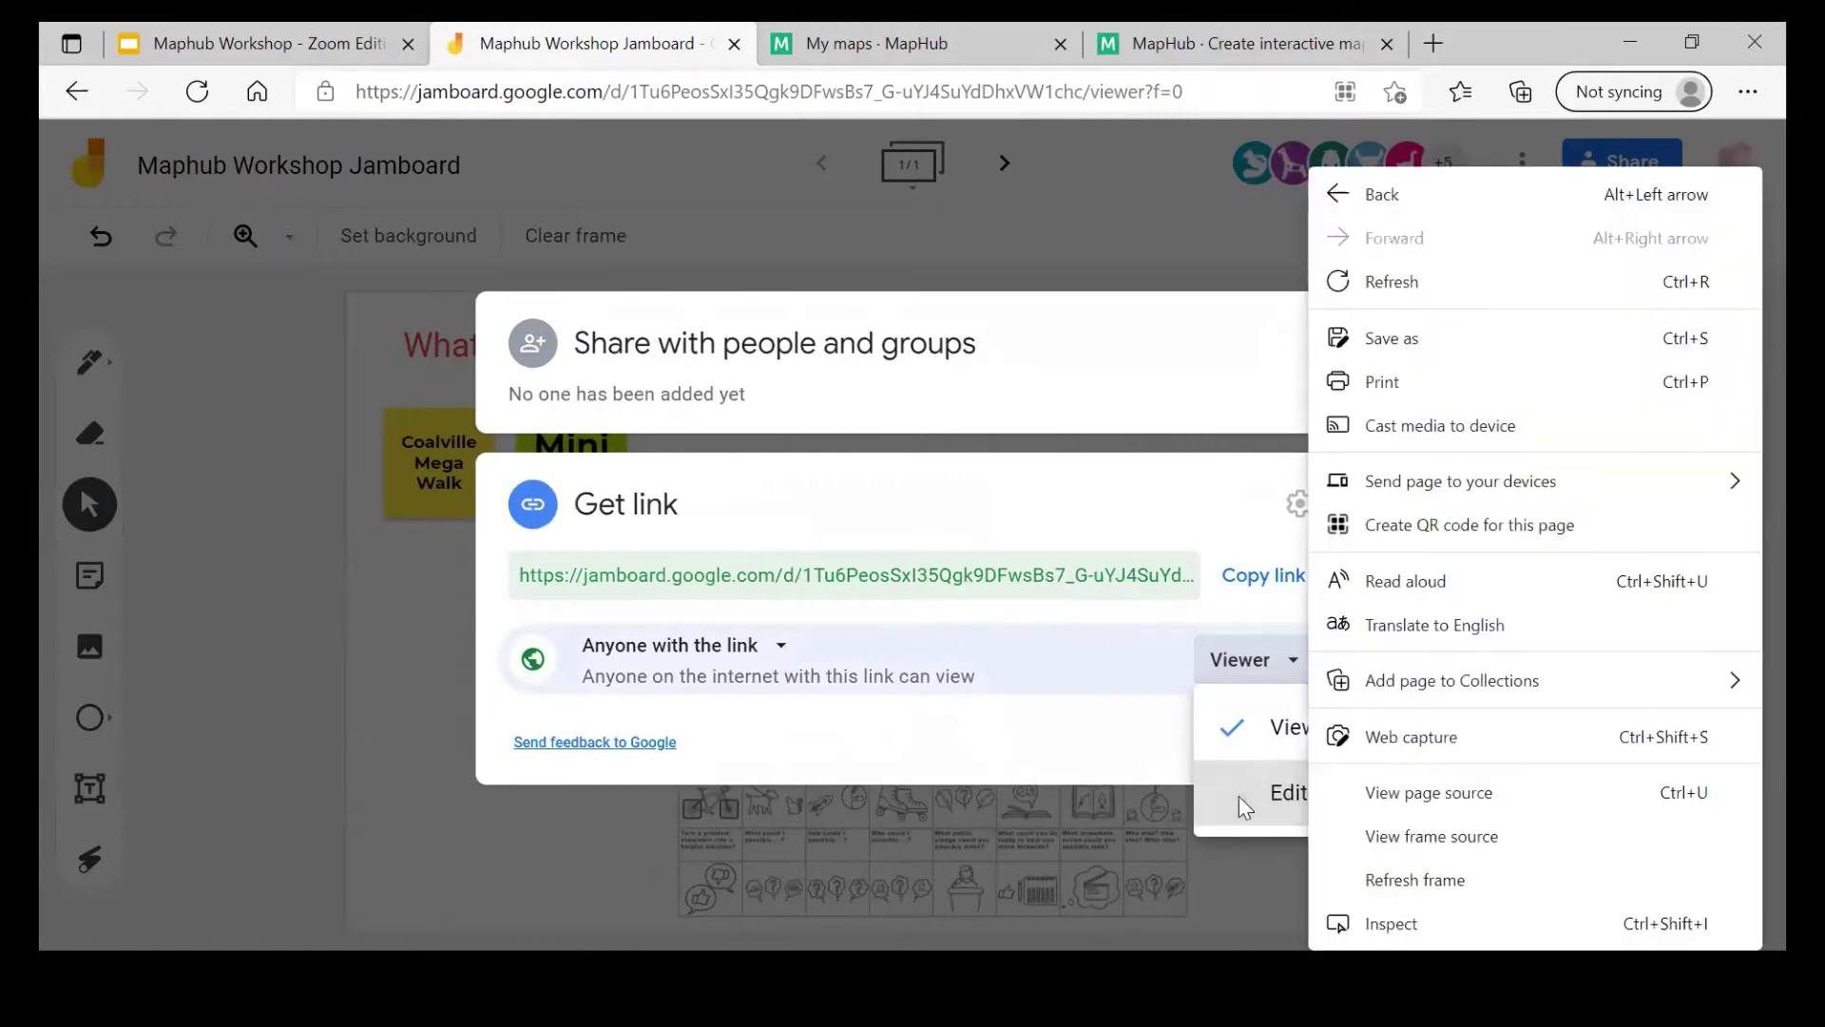
{"action": "left_click", "coordinate": [1241, 801]}
{"action": "left_click", "coordinate": [1249, 757]}
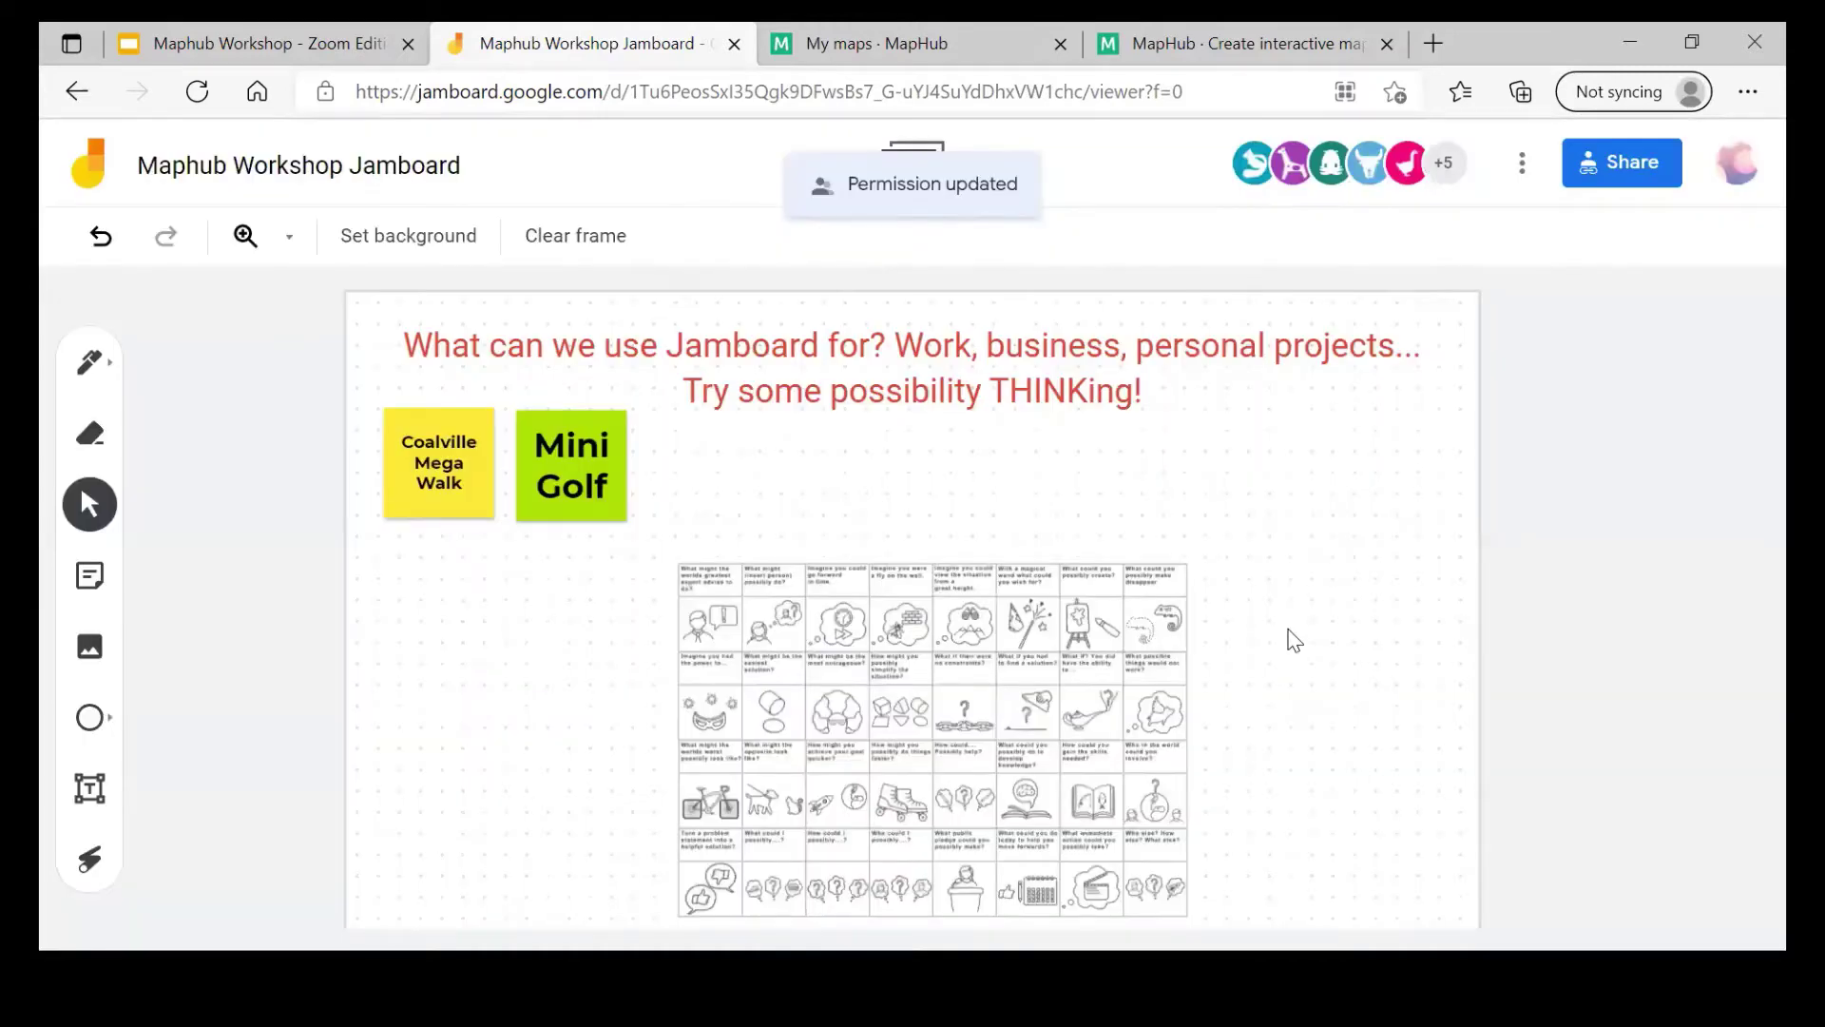
{"action": "left_click", "coordinate": [823, 827]}
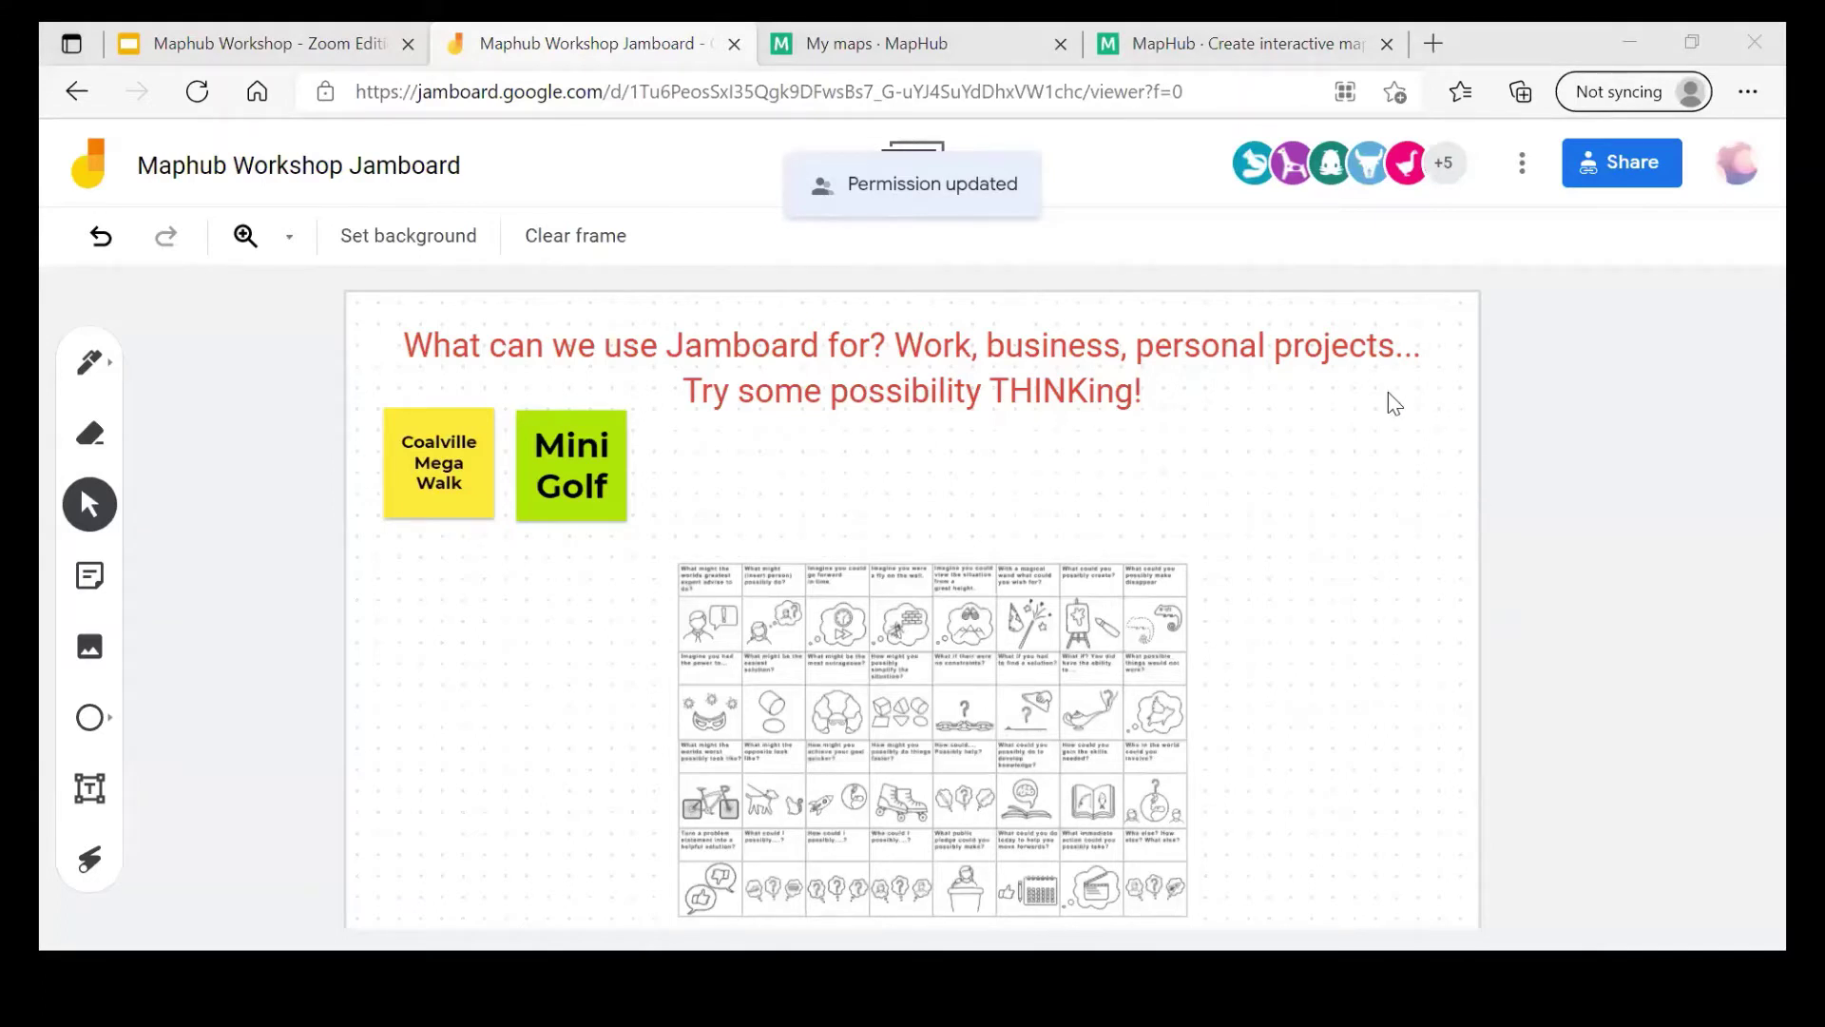
Step: Add a blue sticky note reading "Bike Trail at Snibston" and place it in the row beside the Events note
{"action": "left_click", "coordinate": [110, 568]}
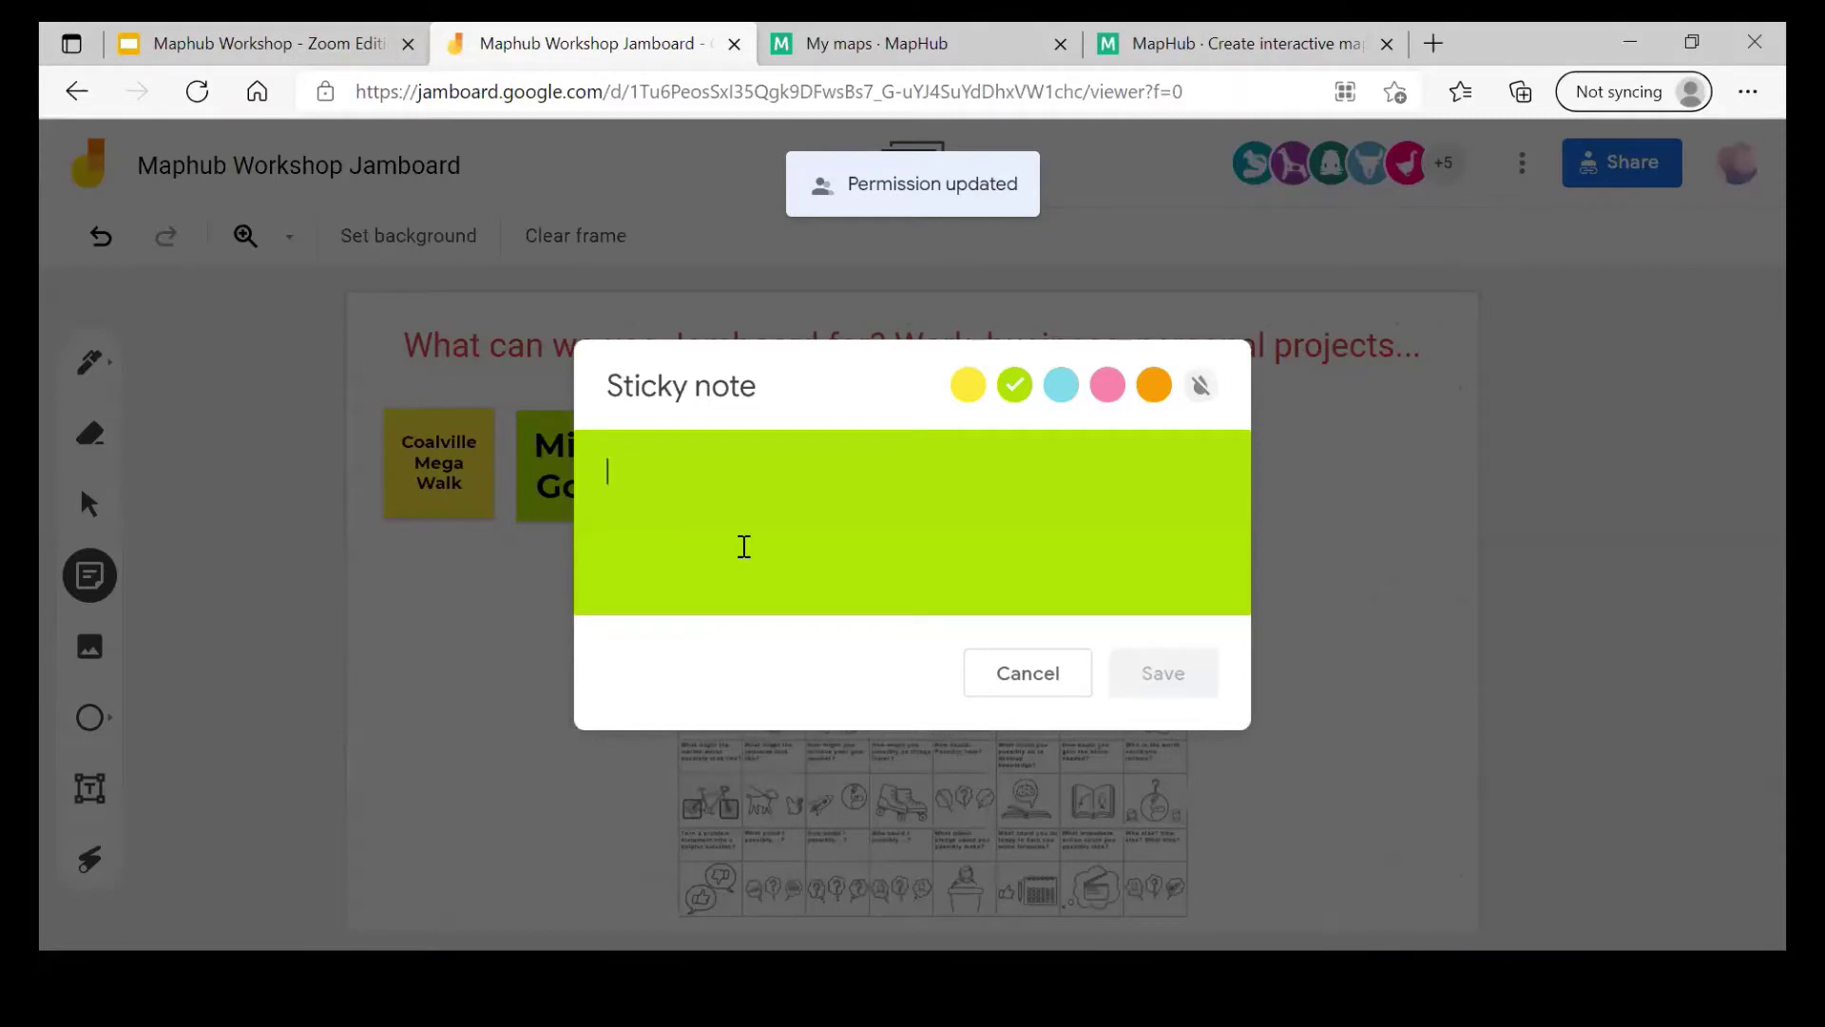
{"action": "type", "text": "Bike Trail"}
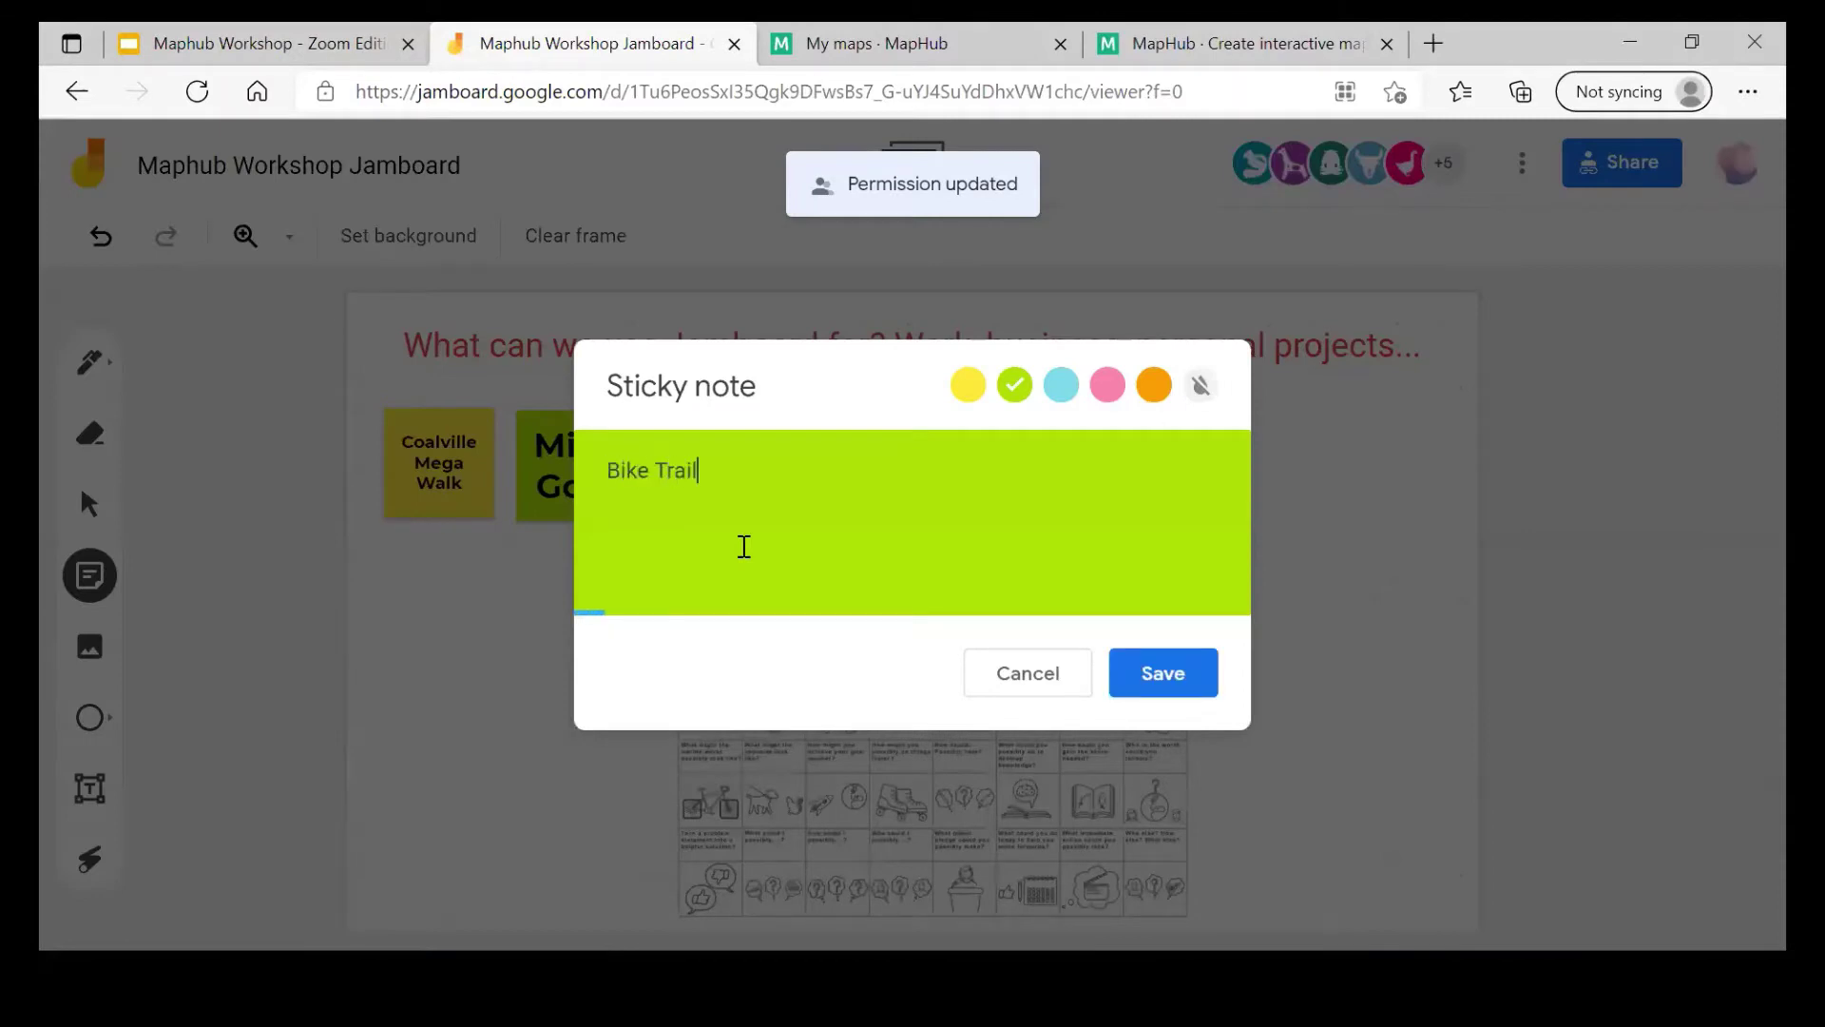
{"action": "type", "text": " at Snibston"}
{"action": "left_click", "coordinate": [1061, 385]}
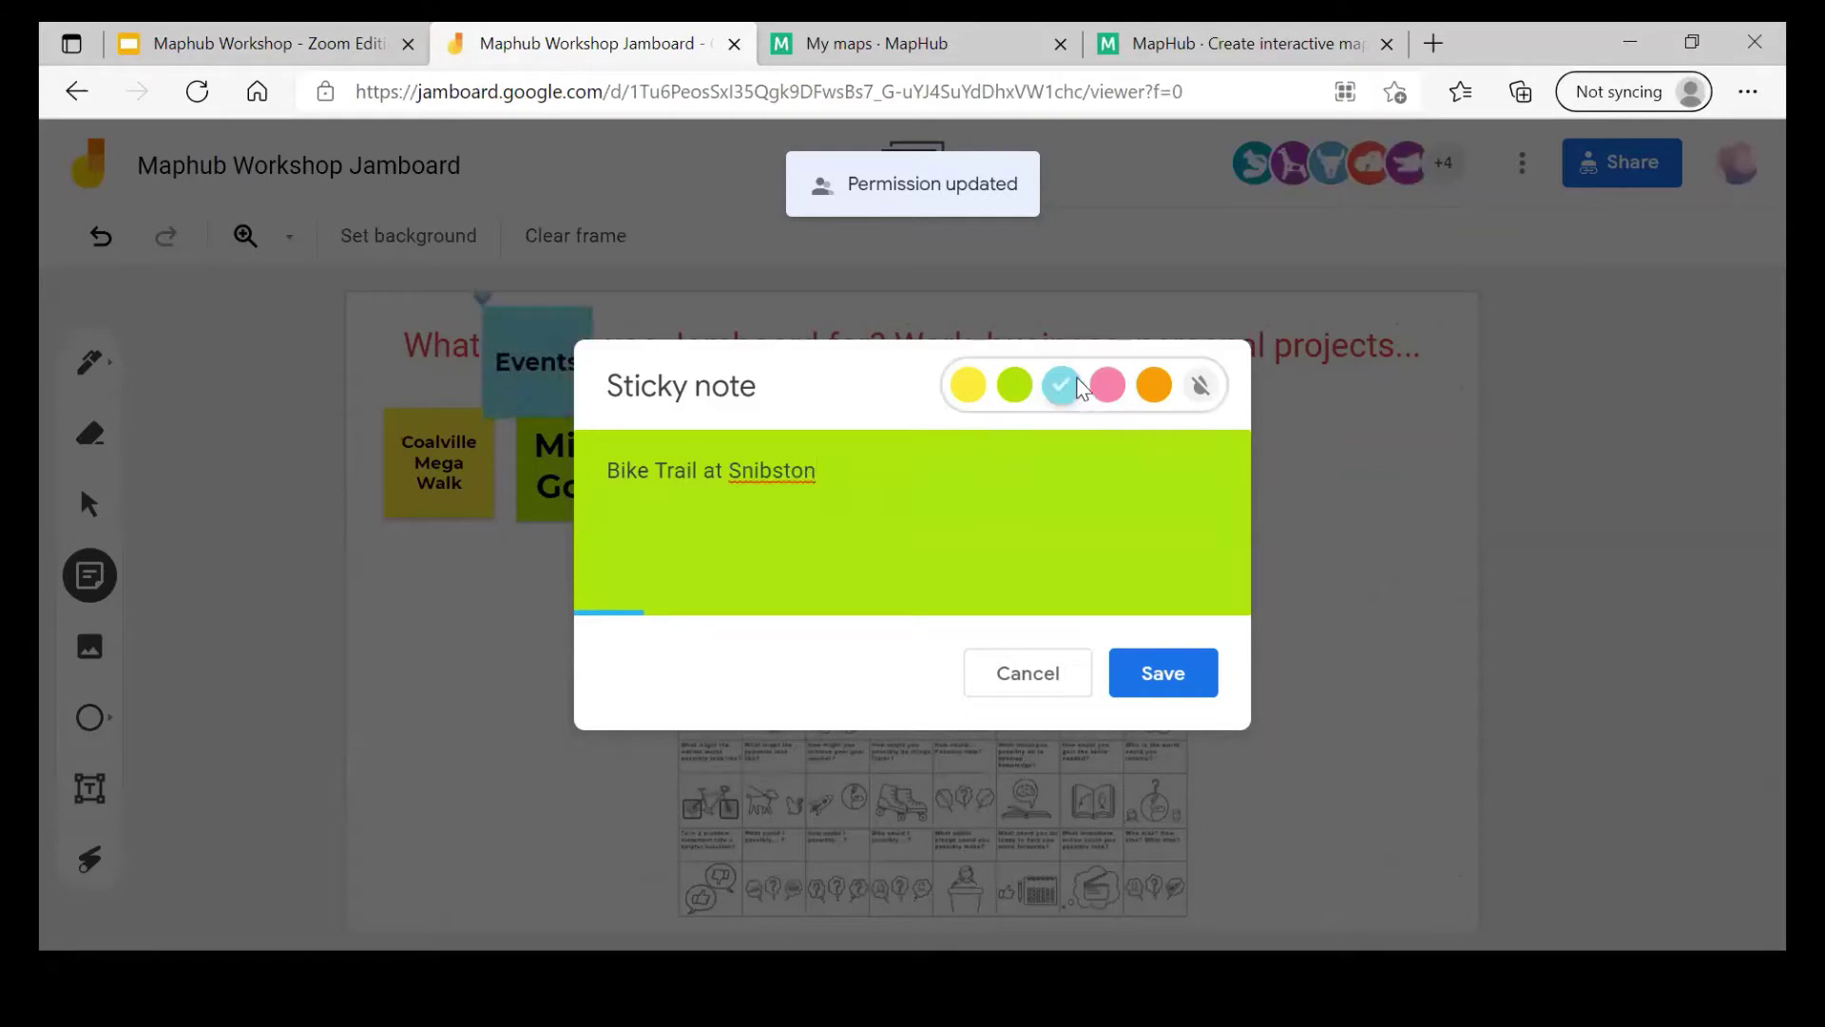
{"action": "left_click", "coordinate": [1188, 673]}
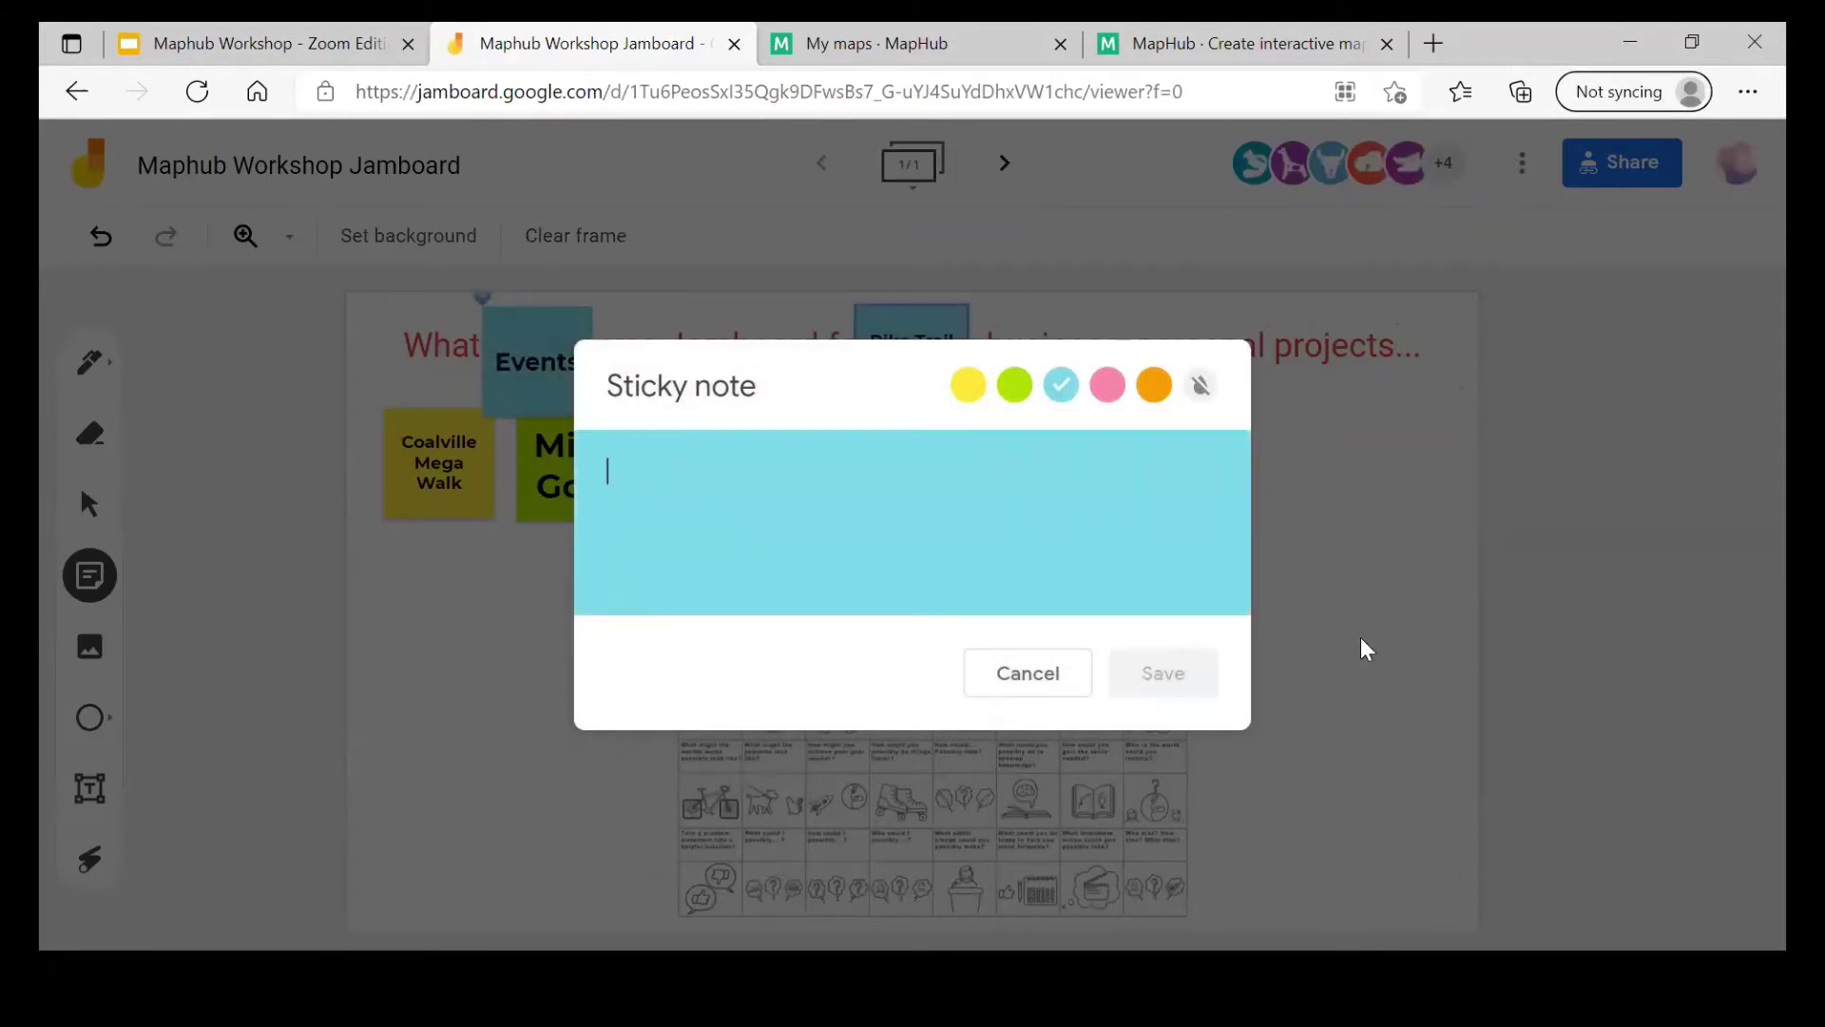
{"action": "left_click", "coordinate": [1360, 639]}
{"action": "left_click_drag", "start_coordinate": [886, 383], "coordinate": [848, 472]}
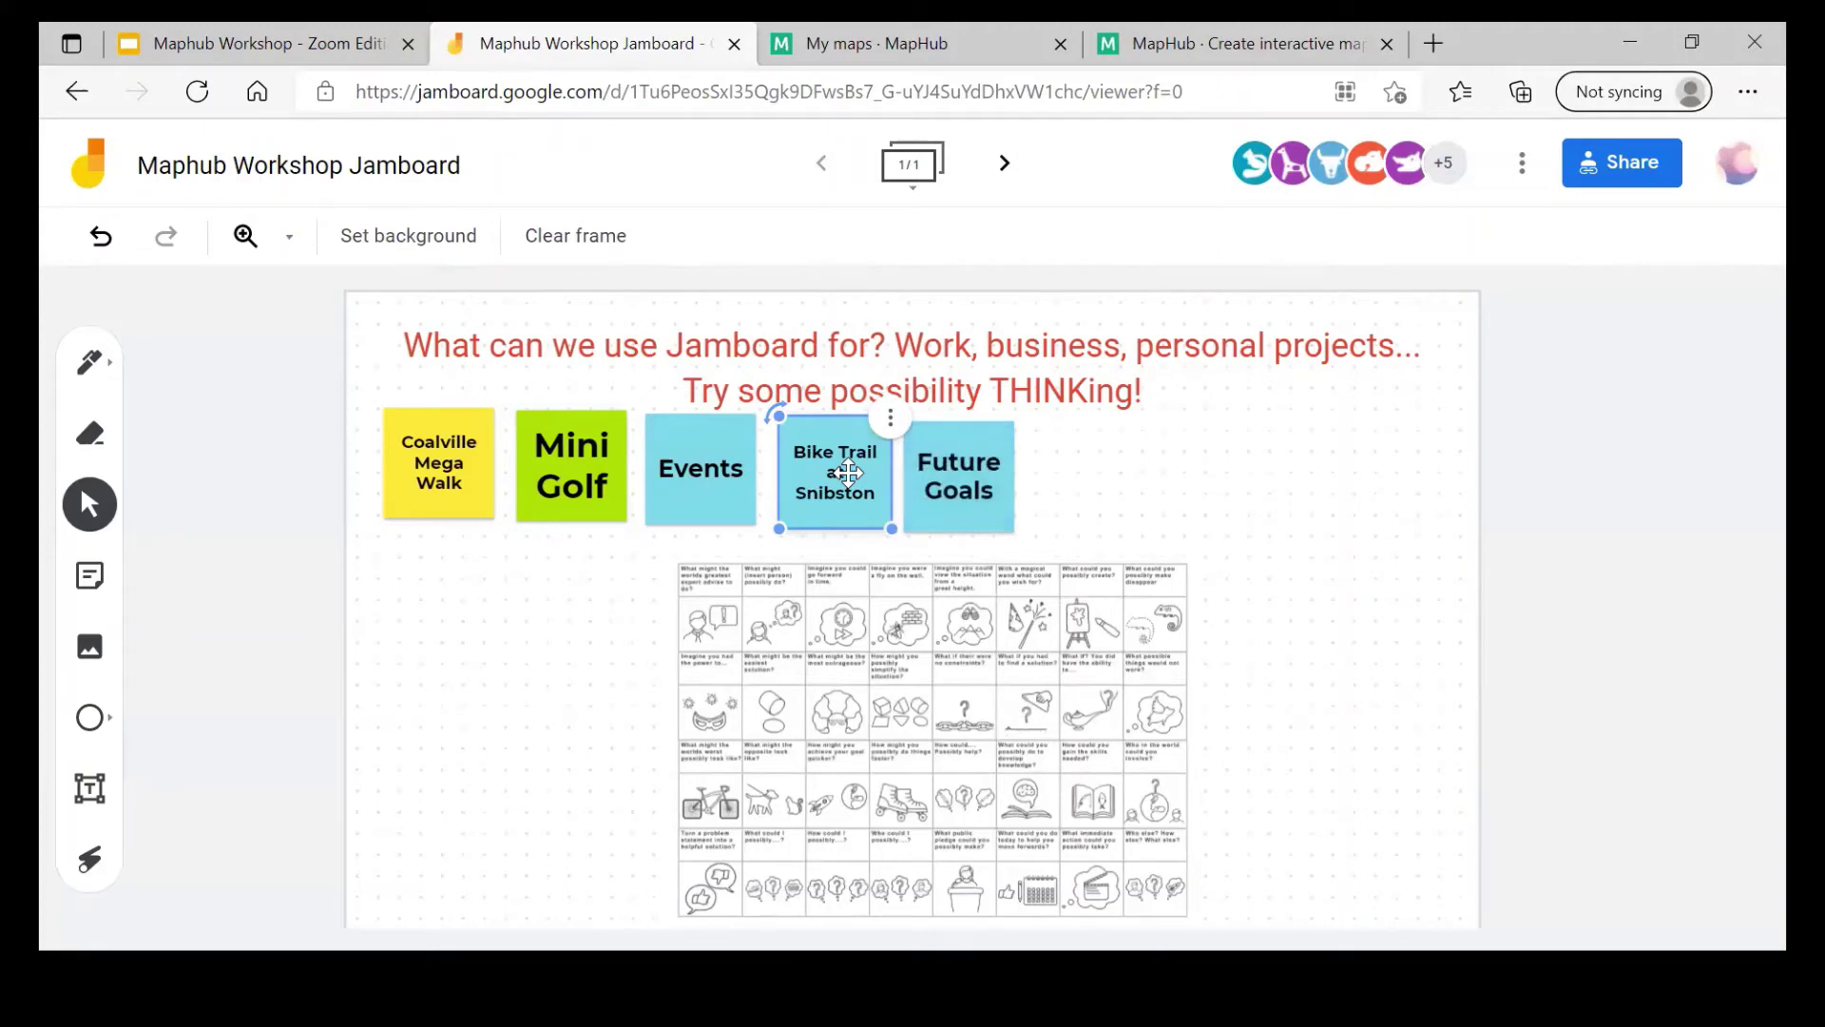
{"action": "left_click", "coordinate": [1090, 514]}
Step: Add a blue sticky note reading "Other walks in Ibstock and Thornton"
{"action": "left_click", "coordinate": [92, 580]}
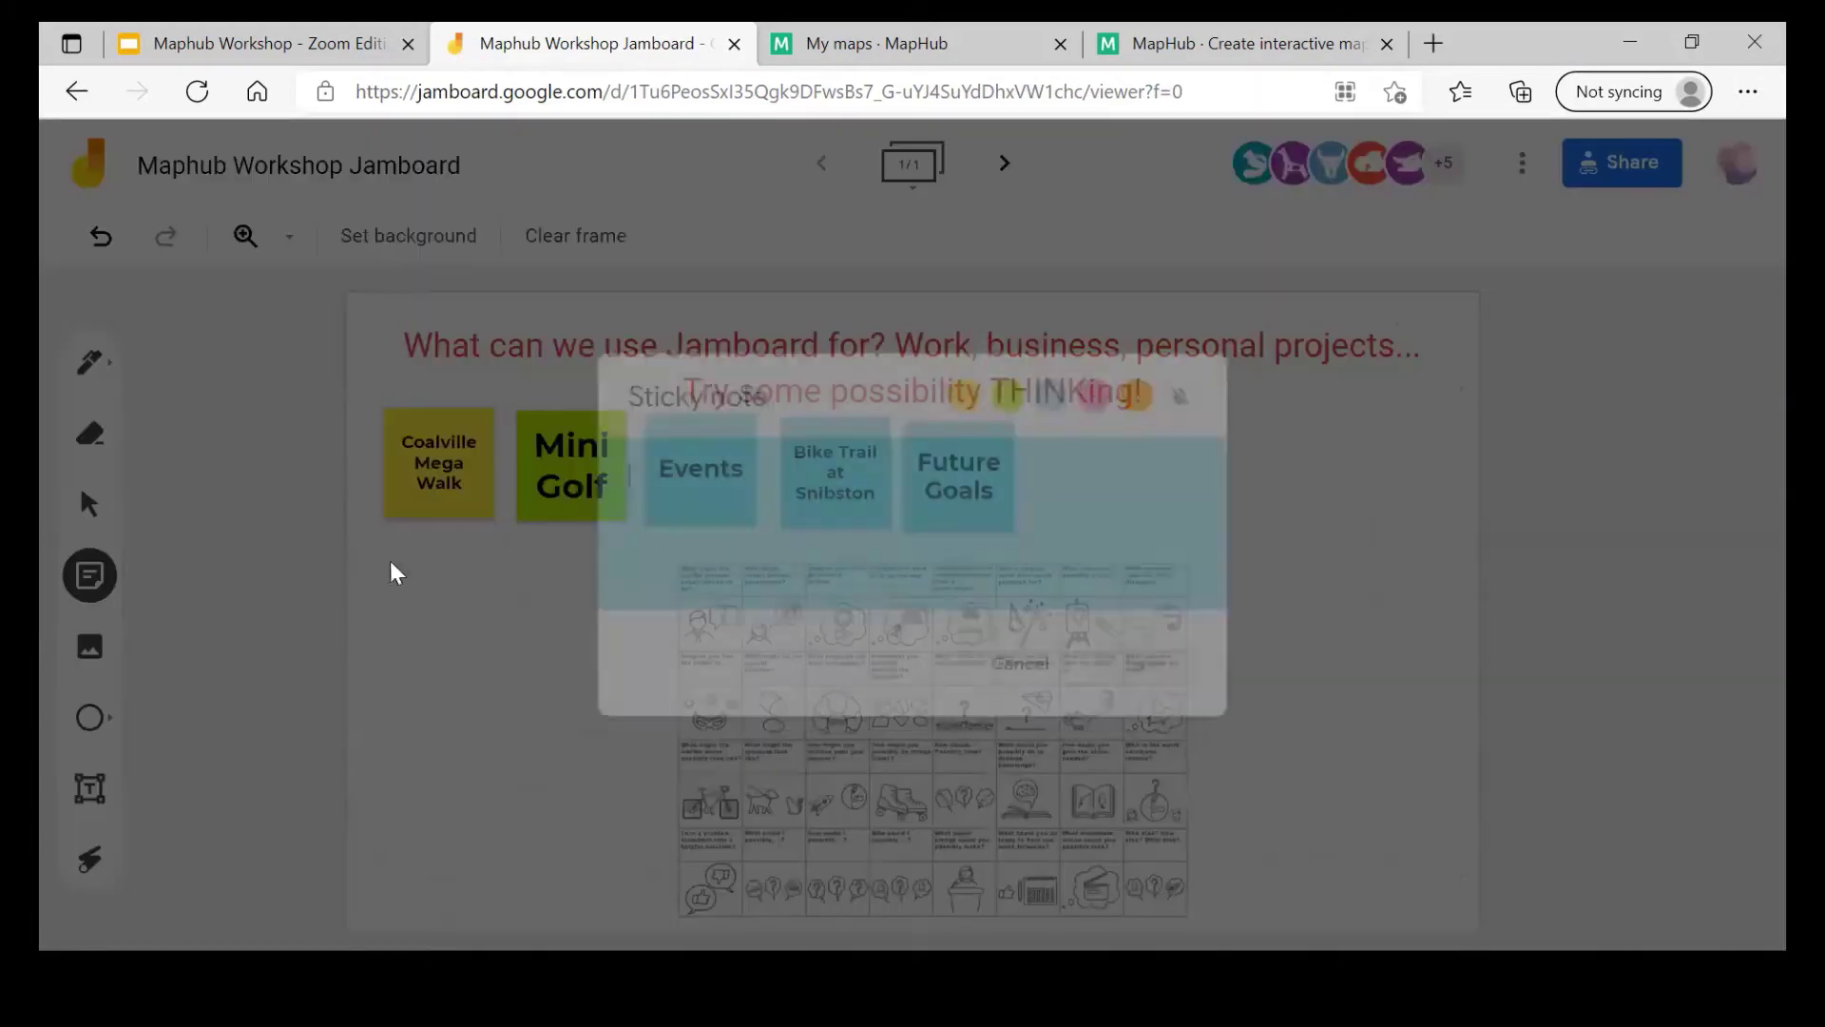
{"action": "type", "text": "Other "}
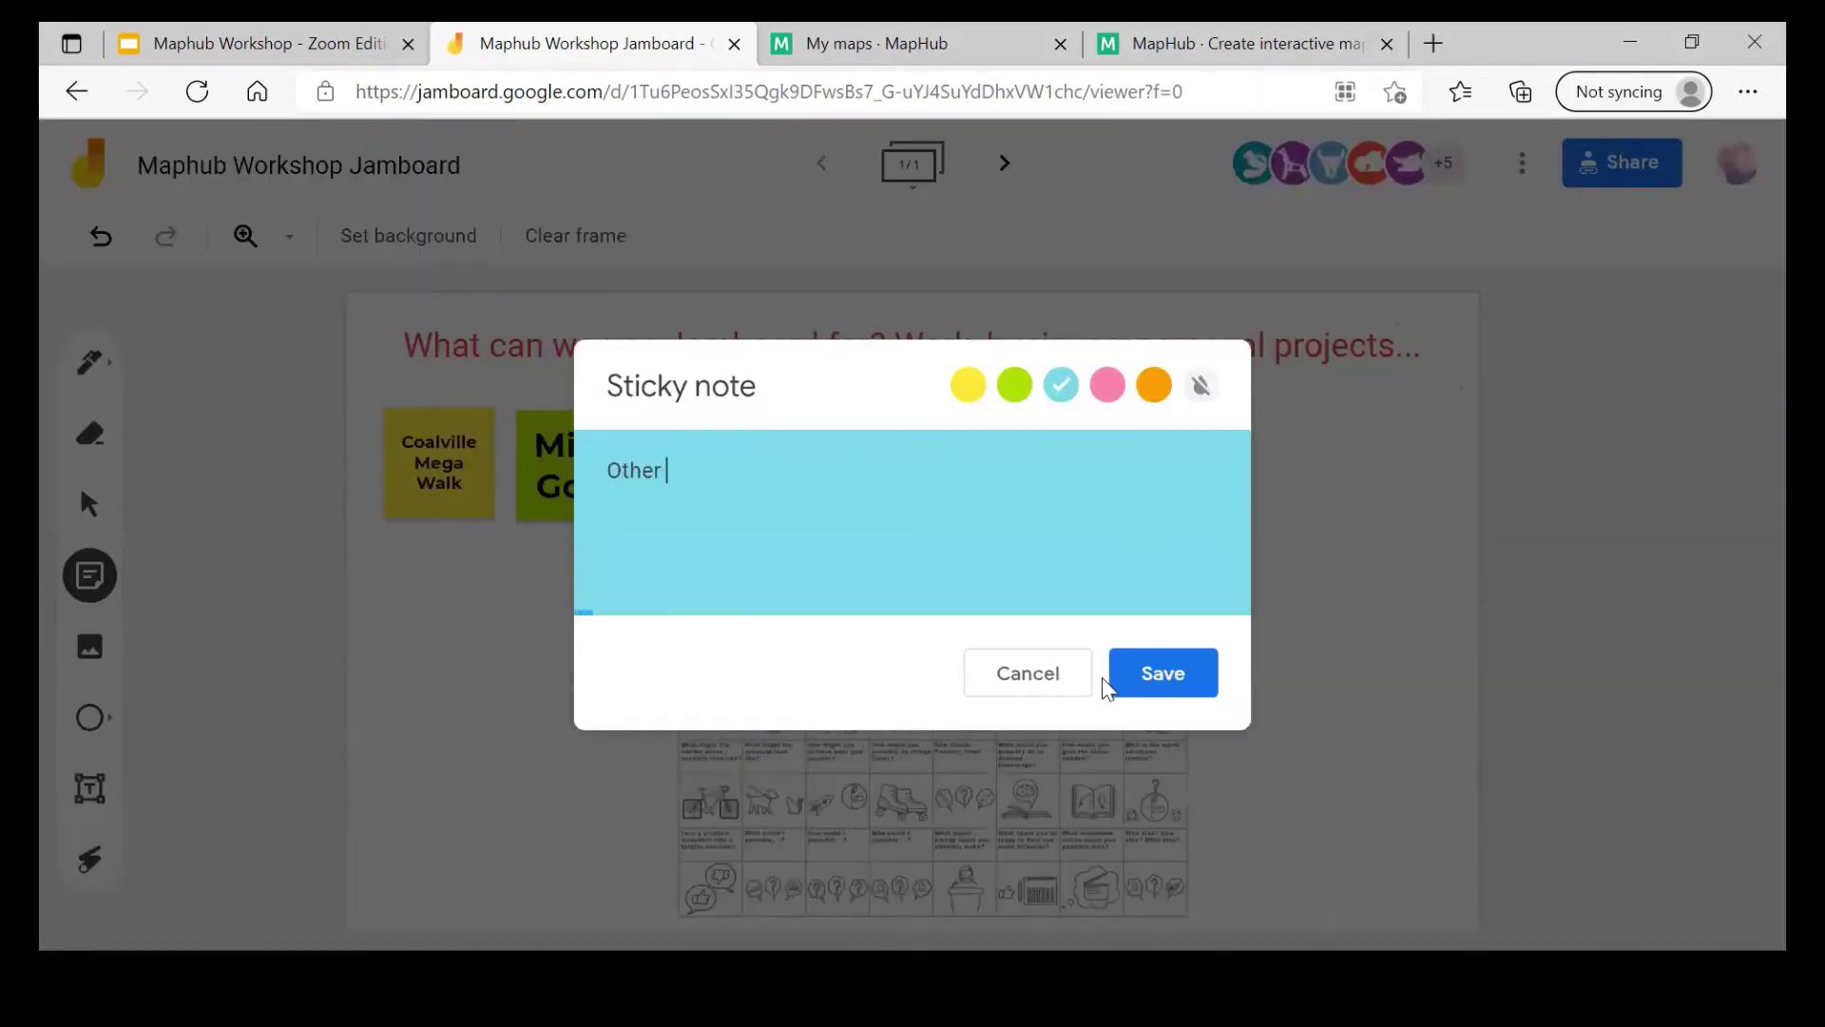
{"action": "type", "text": "walks in Snibston"}
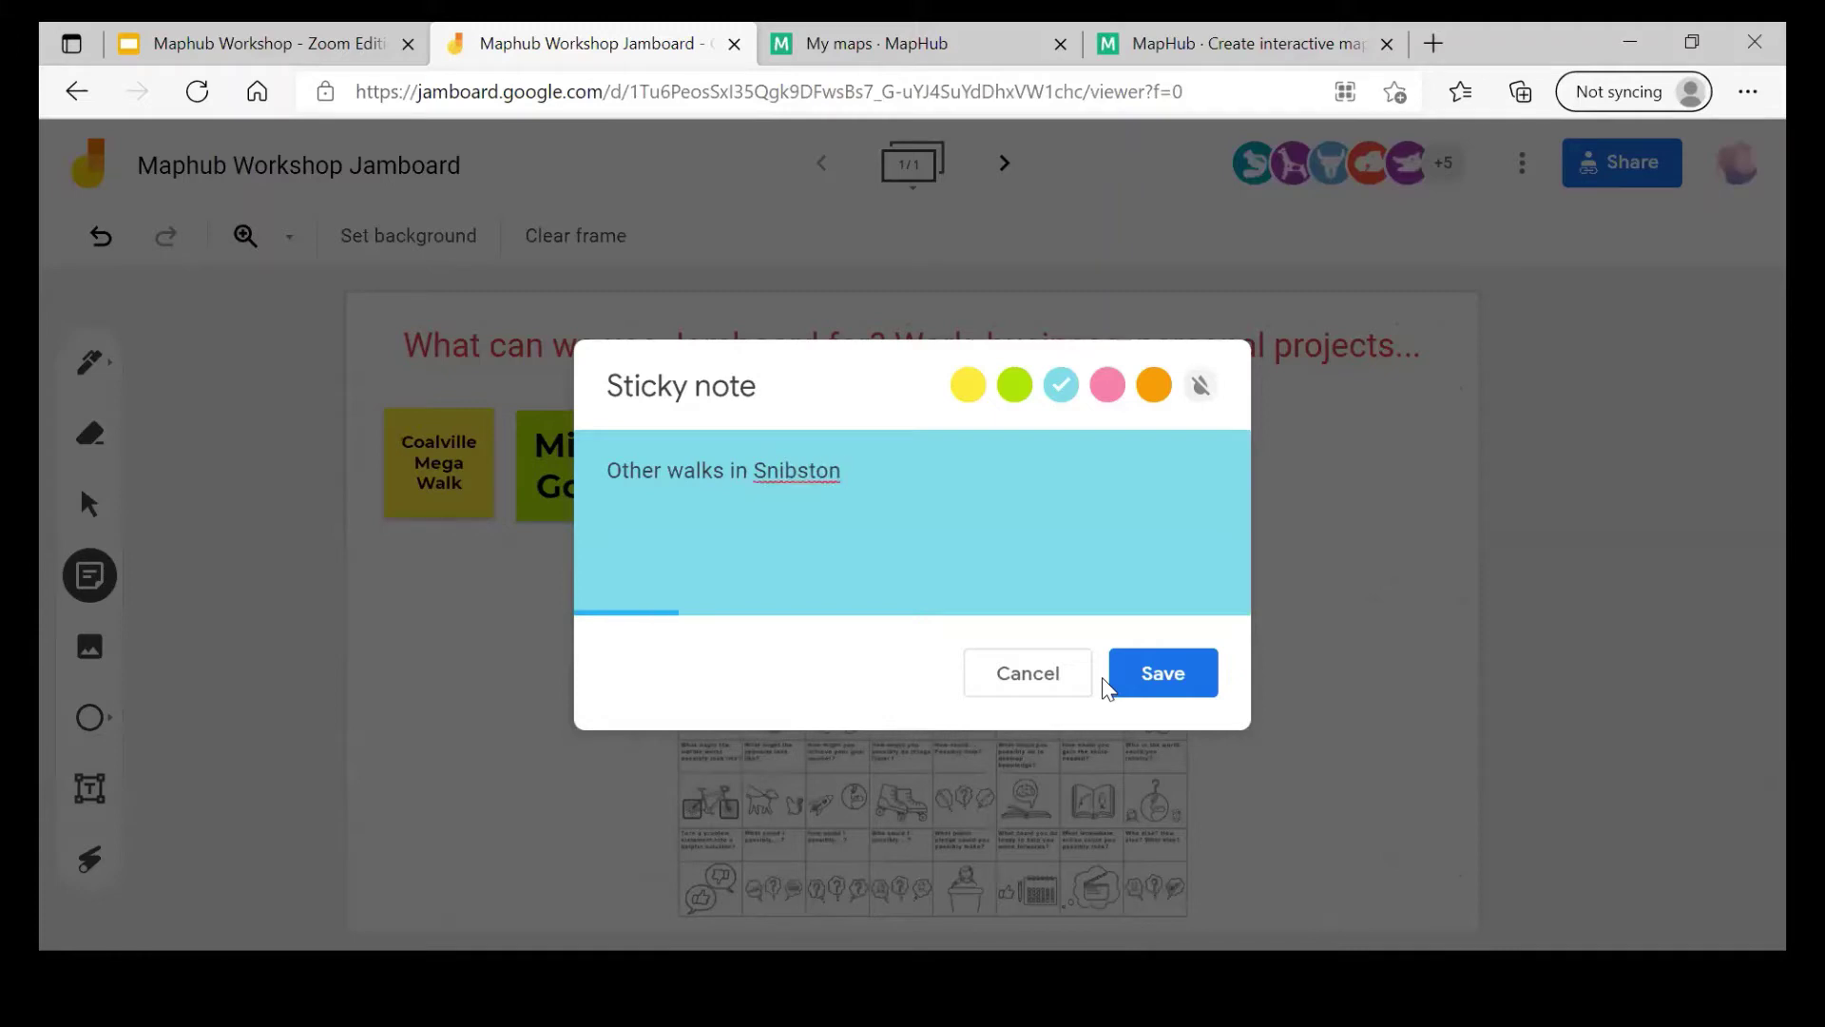
{"action": "key", "text": "BackSpace"}
{"action": "key", "text": "BackSpace"}
{"action": "key", "text": "BackSpace"}
{"action": "key", "text": "BackSpace"}
{"action": "key", "text": "BackSpace"}
{"action": "key", "text": "BackSpace"}
{"action": "key", "text": "BackSpace"}
{"action": "key", "text": "BackSpace"}
{"action": "key", "text": "BackSpace"}
{"action": "type", "text": "Sn"}
{"action": "key", "text": "BackSpace"}
{"action": "key", "text": "BackSpace"}
{"action": "type", "text": "Ibstock and Thornton"}
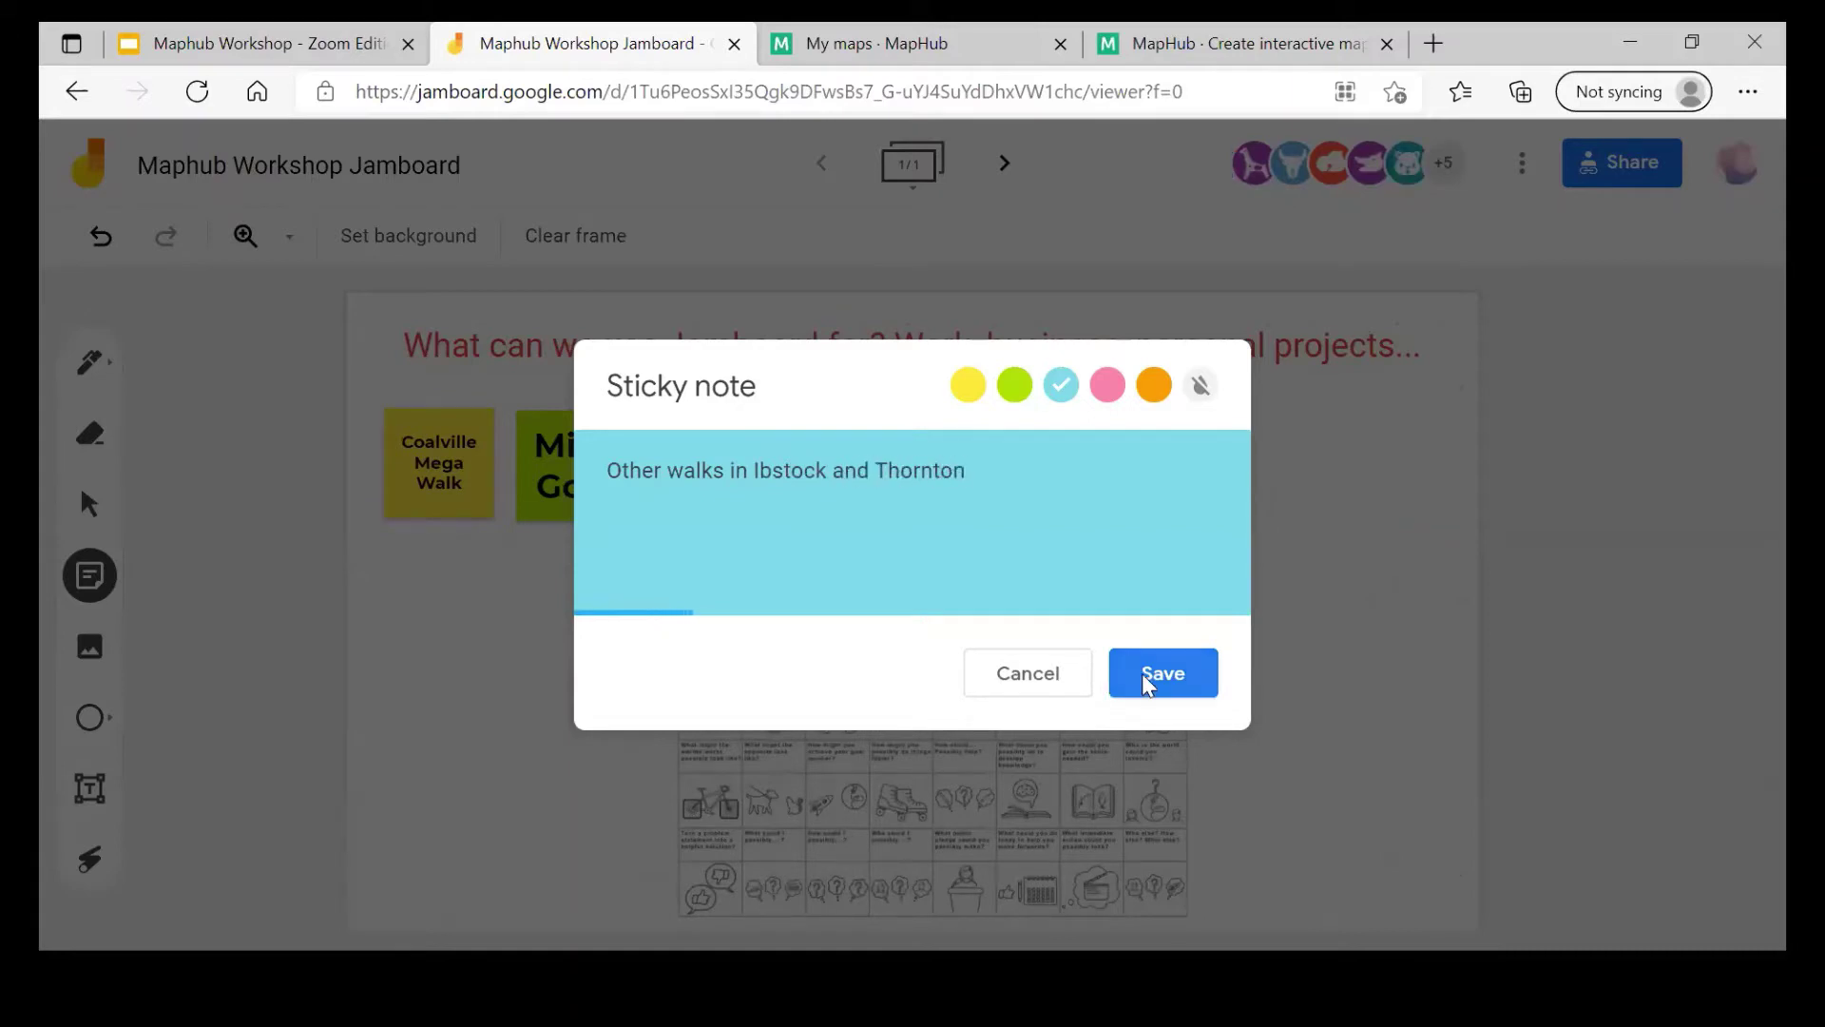
{"action": "left_click", "coordinate": [1143, 673]}
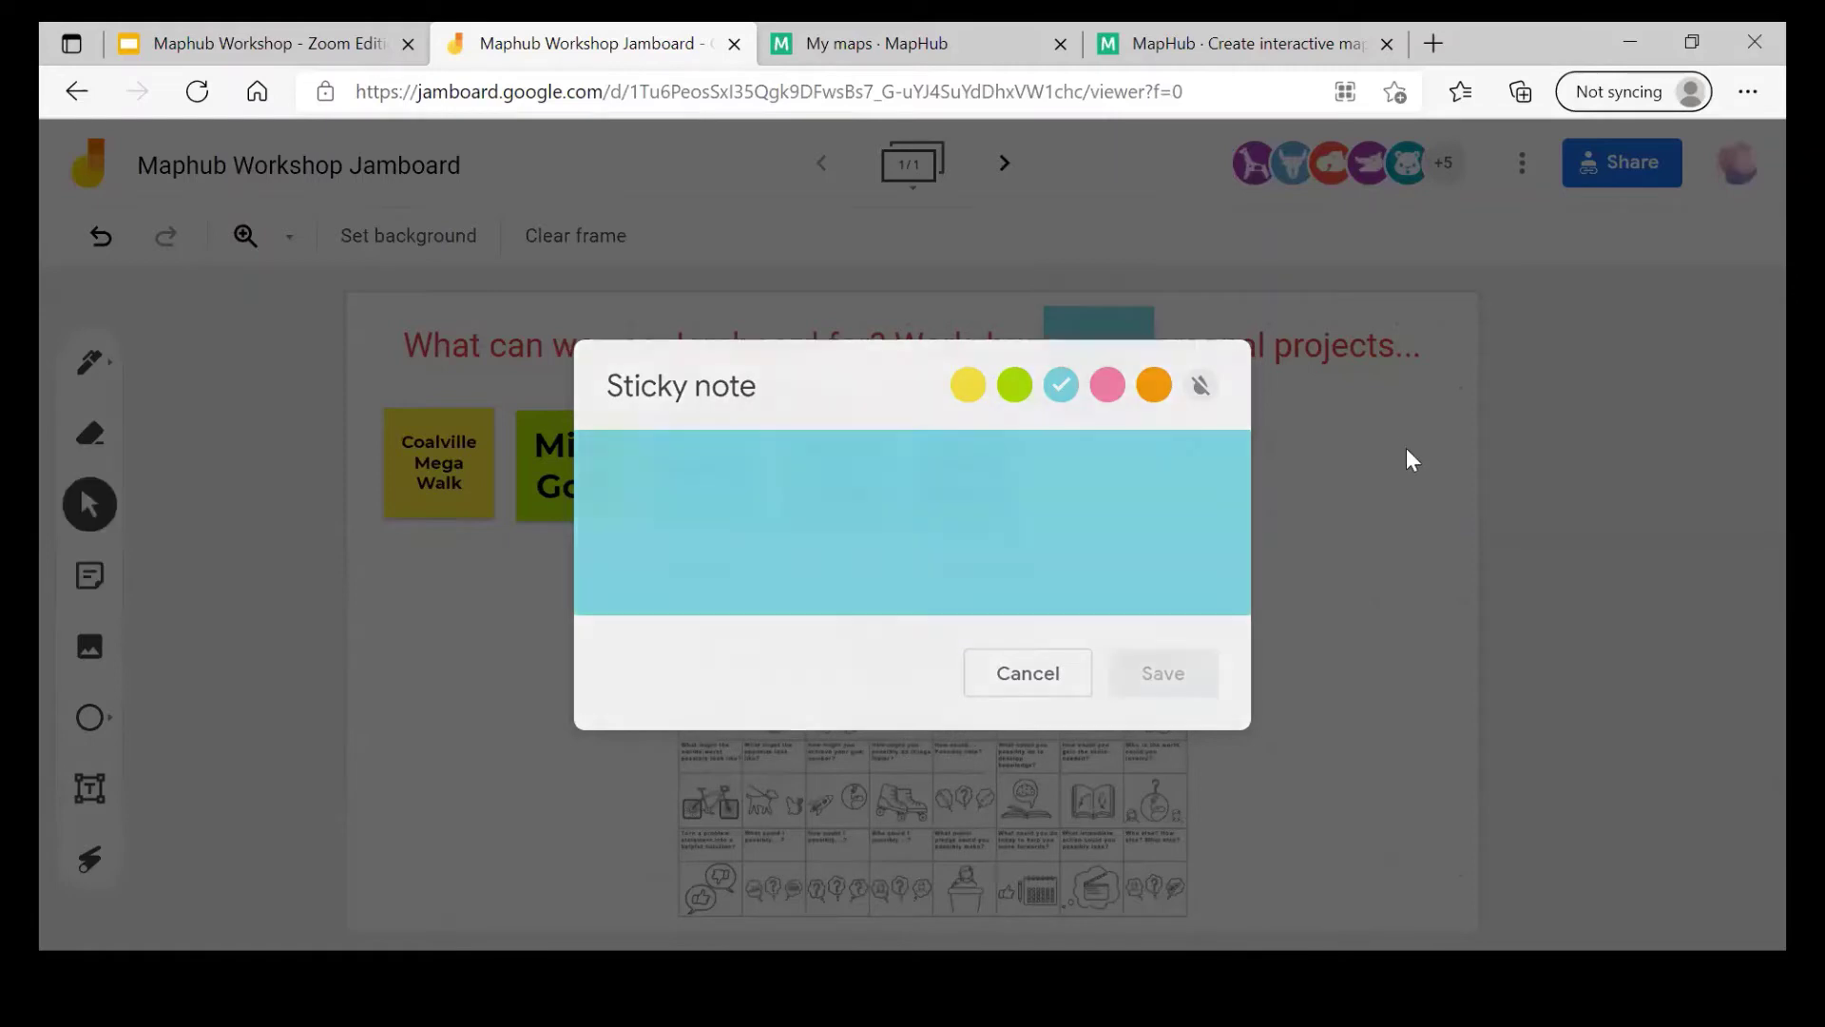
Step: Move the Ibstock and Thornton walks note into the row, just right of the Future Goals note
{"action": "left_click", "coordinate": [1406, 447]}
{"action": "left_click_drag", "start_coordinate": [1108, 373], "coordinate": [1099, 497]}
{"action": "left_click", "coordinate": [1245, 525]}
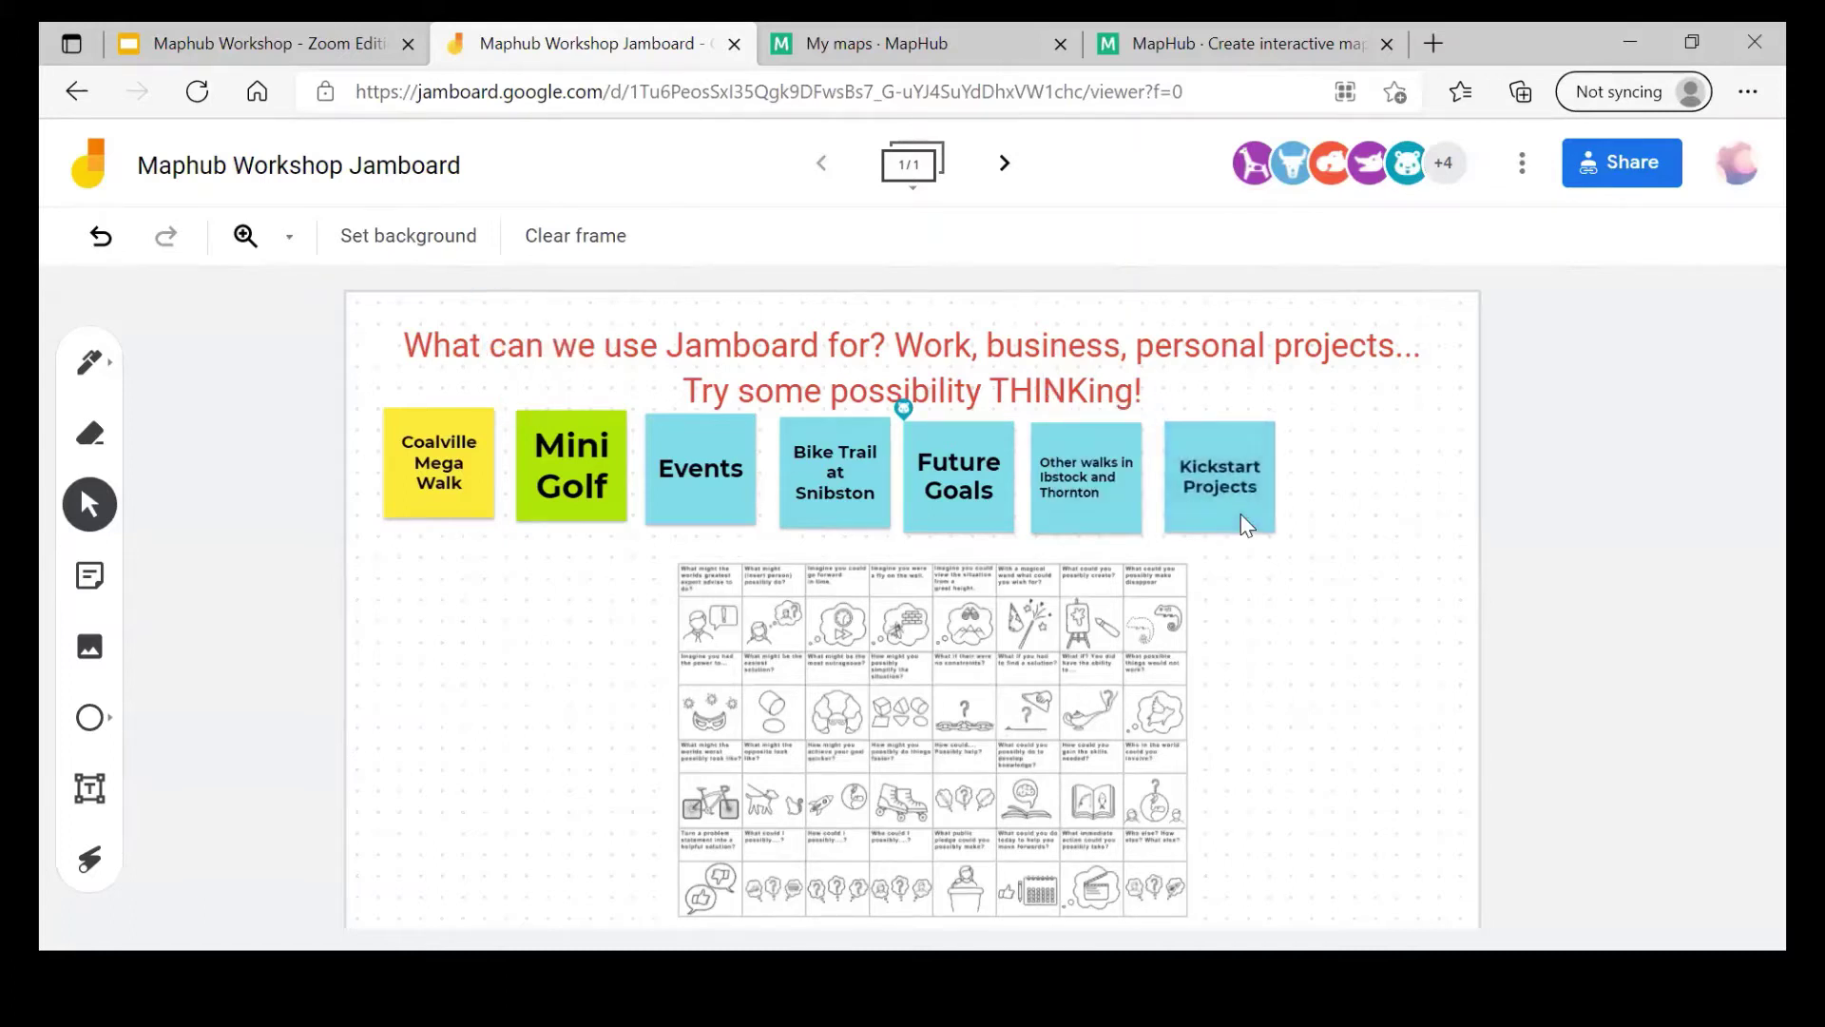
Step: Add a pink sticky note reading "Bouncy Days" to the board
{"action": "left_click", "coordinate": [99, 587]}
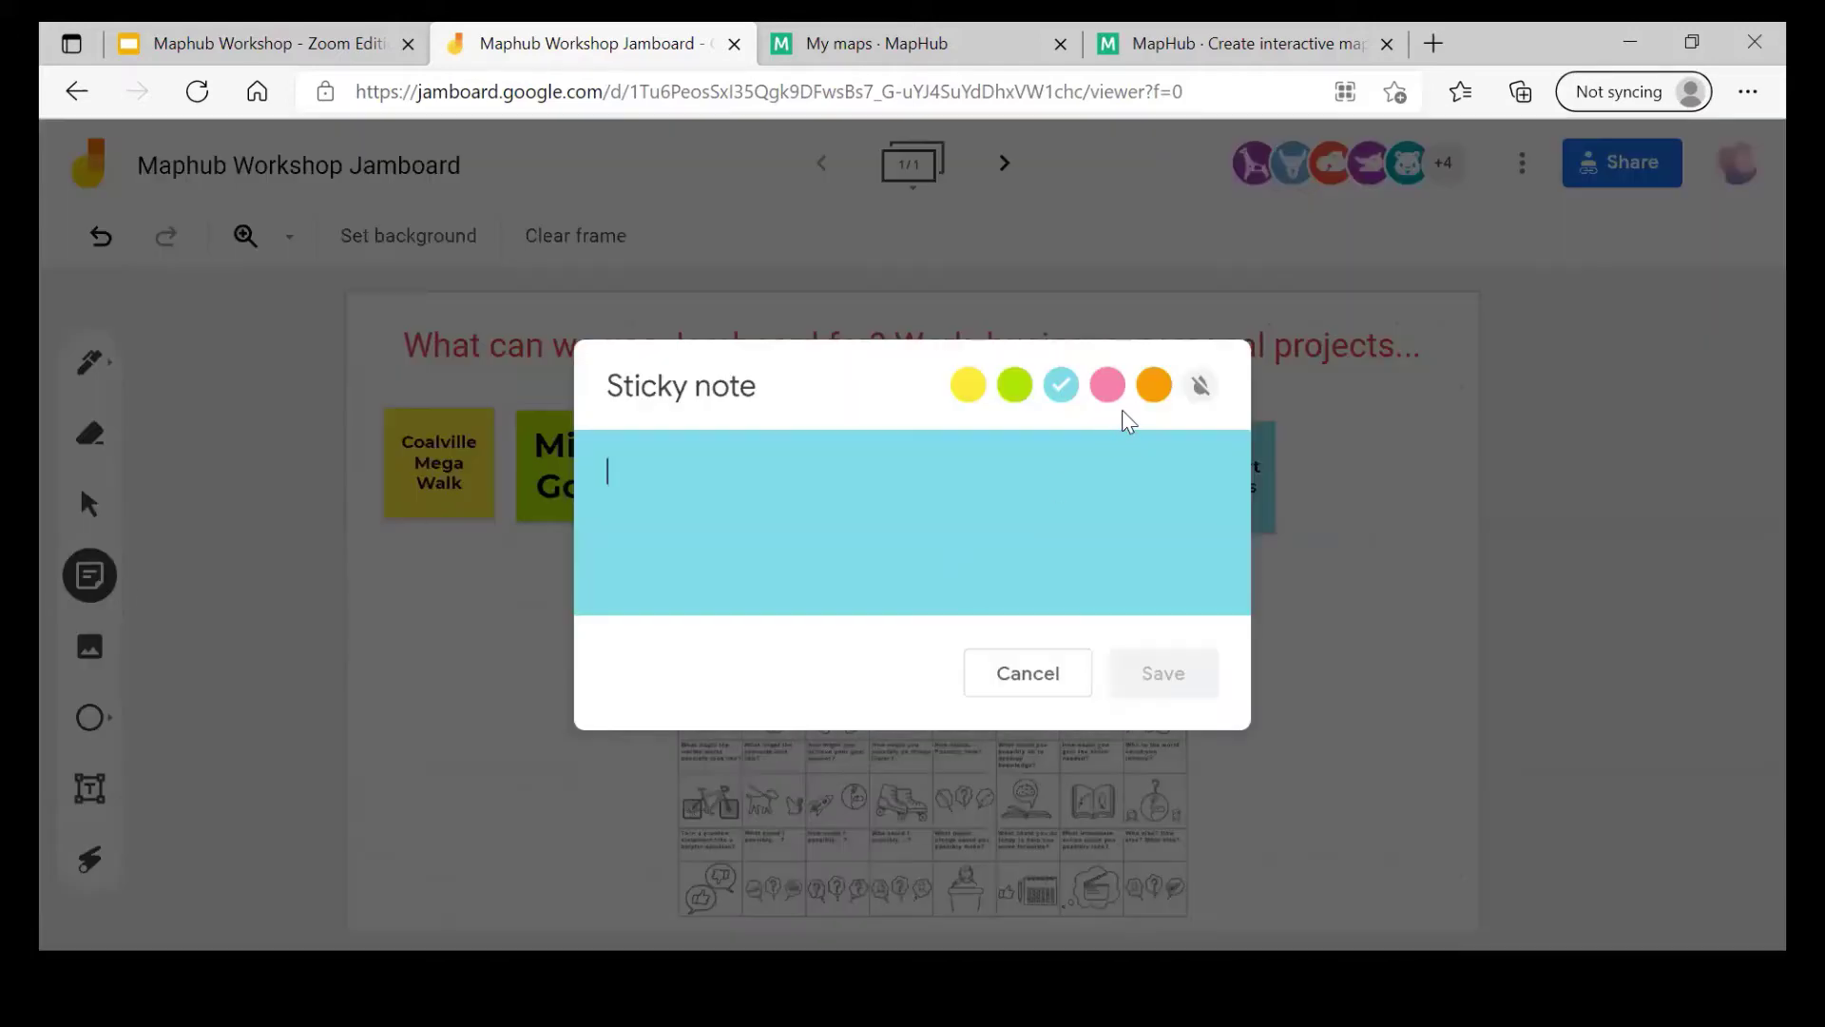
{"action": "left_click", "coordinate": [1098, 405]}
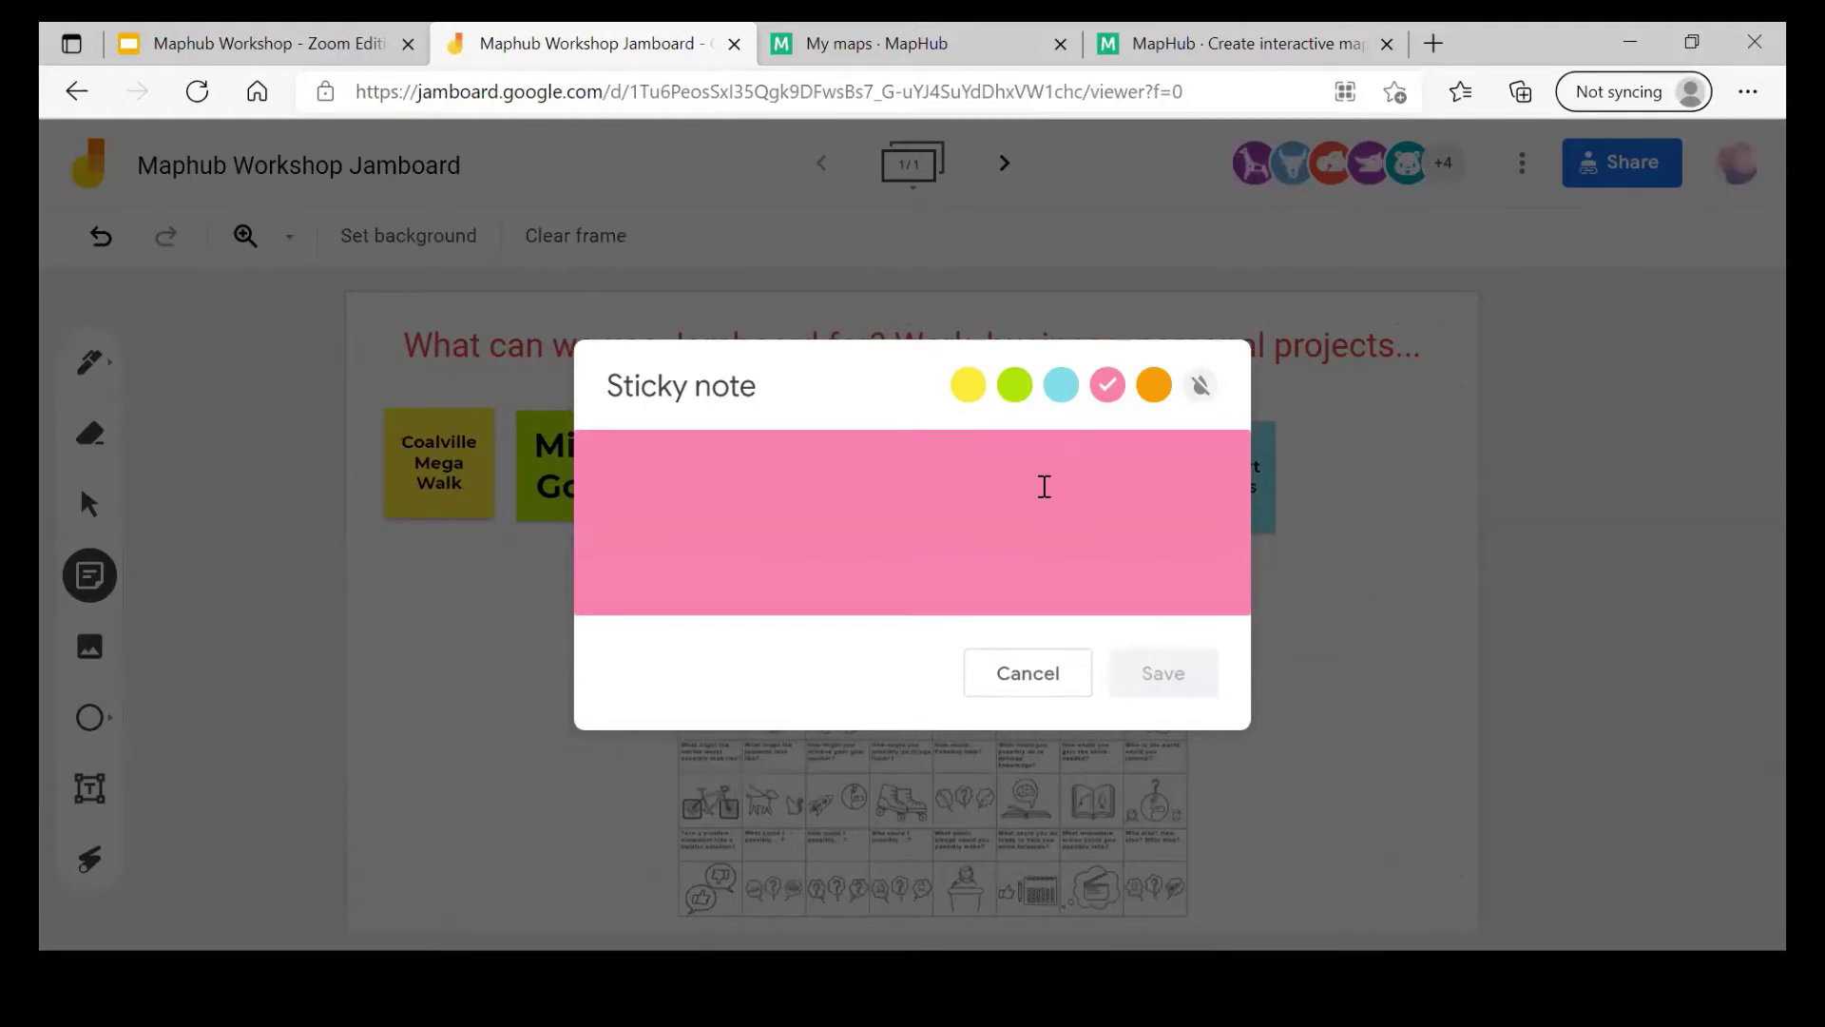
{"action": "type", "text": "Blosso"}
{"action": "key", "text": "BackSpace"}
{"action": "key", "text": "BackSpace"}
{"action": "key", "text": "BackSpace"}
{"action": "key", "text": "BackSpace"}
{"action": "key", "text": "BackSpace"}
{"action": "type", "text": "ouncy Da"}
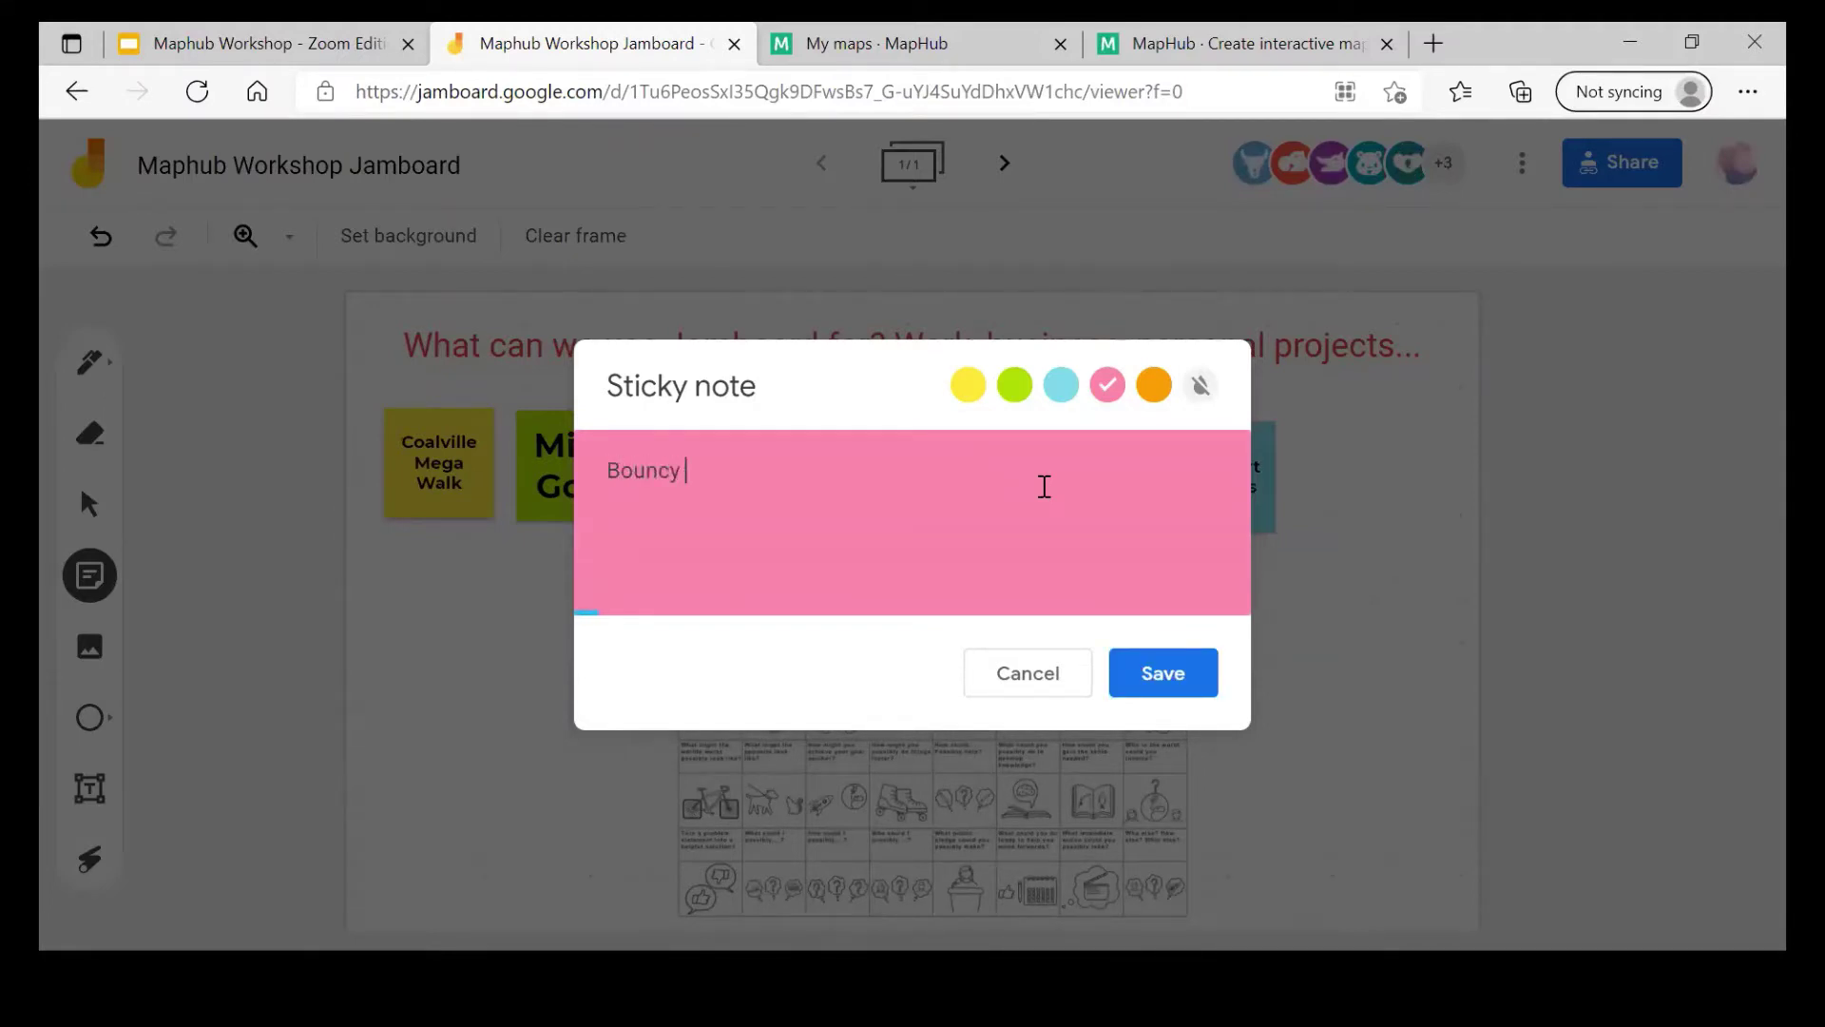
{"action": "type", "text": "ys"}
{"action": "left_click", "coordinate": [1131, 675]}
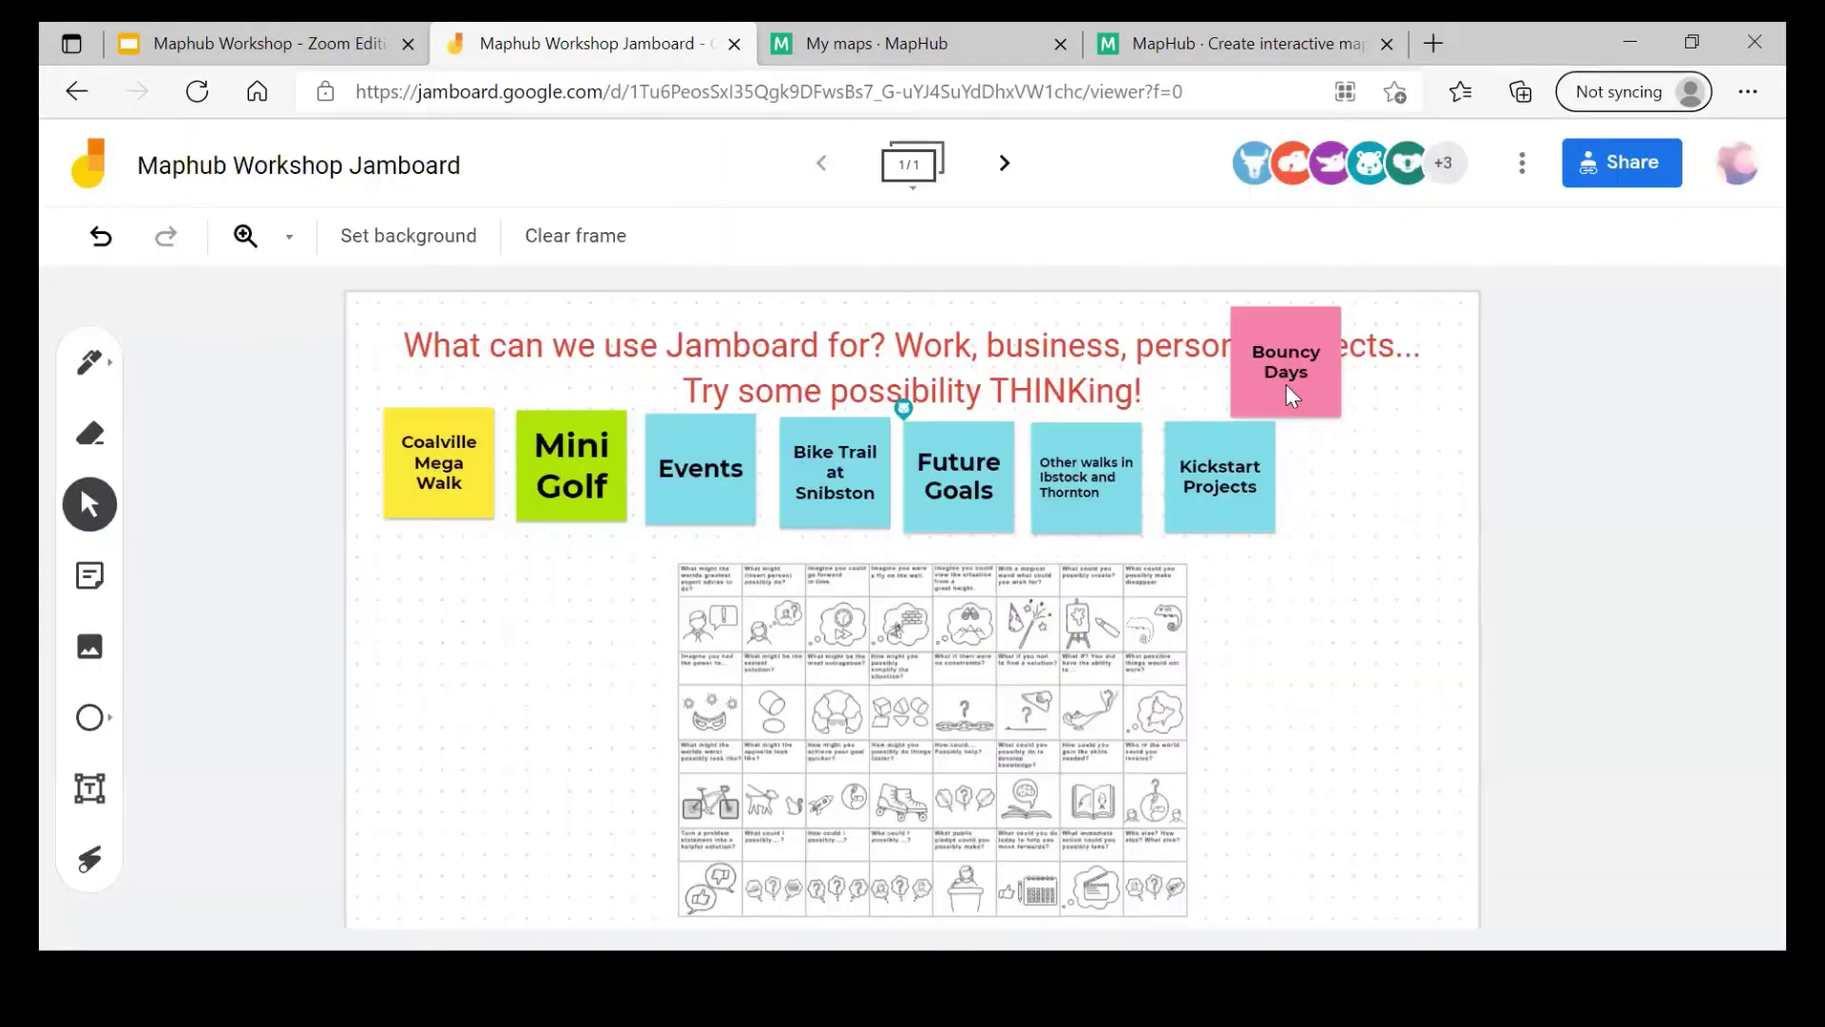
Step: Move the Bouncy Days note to the end of the row, beside the Kickstart Projects note
{"action": "left_click_drag", "start_coordinate": [1286, 385], "coordinate": [1354, 487]}
{"action": "left_click", "coordinate": [1295, 591]}
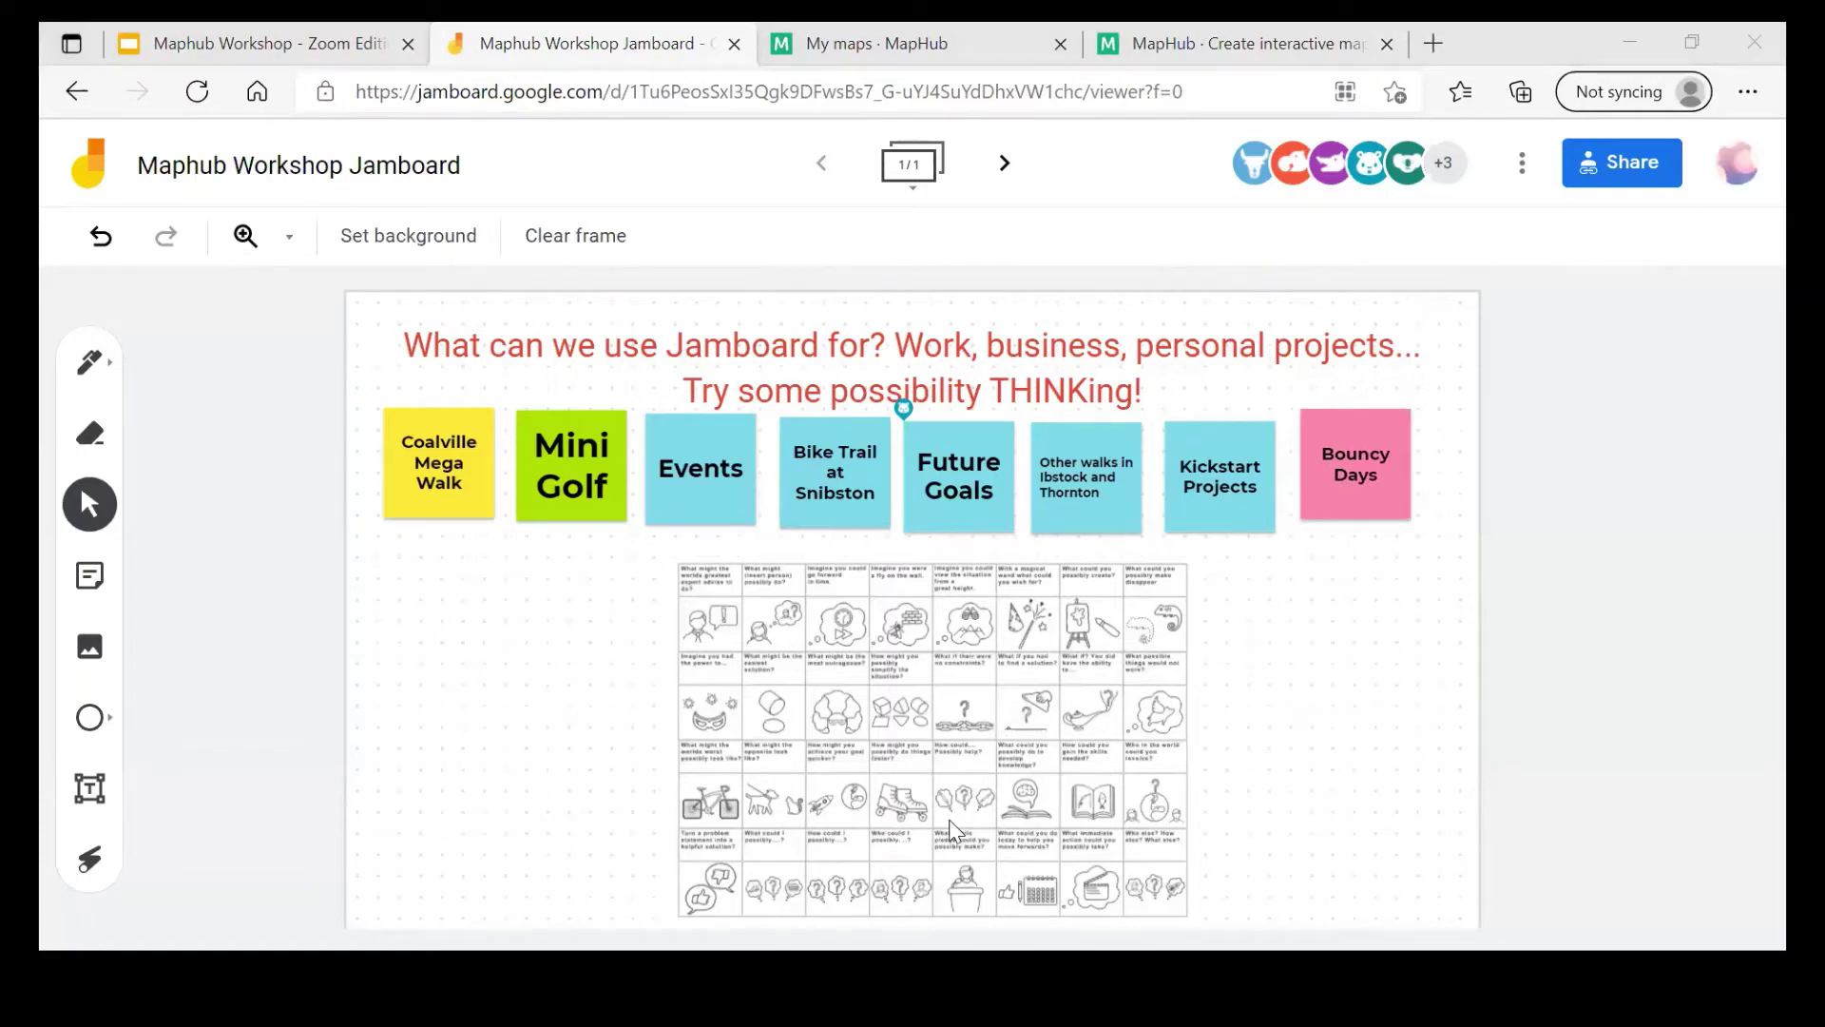
{"action": "left_click", "coordinate": [1468, 649]}
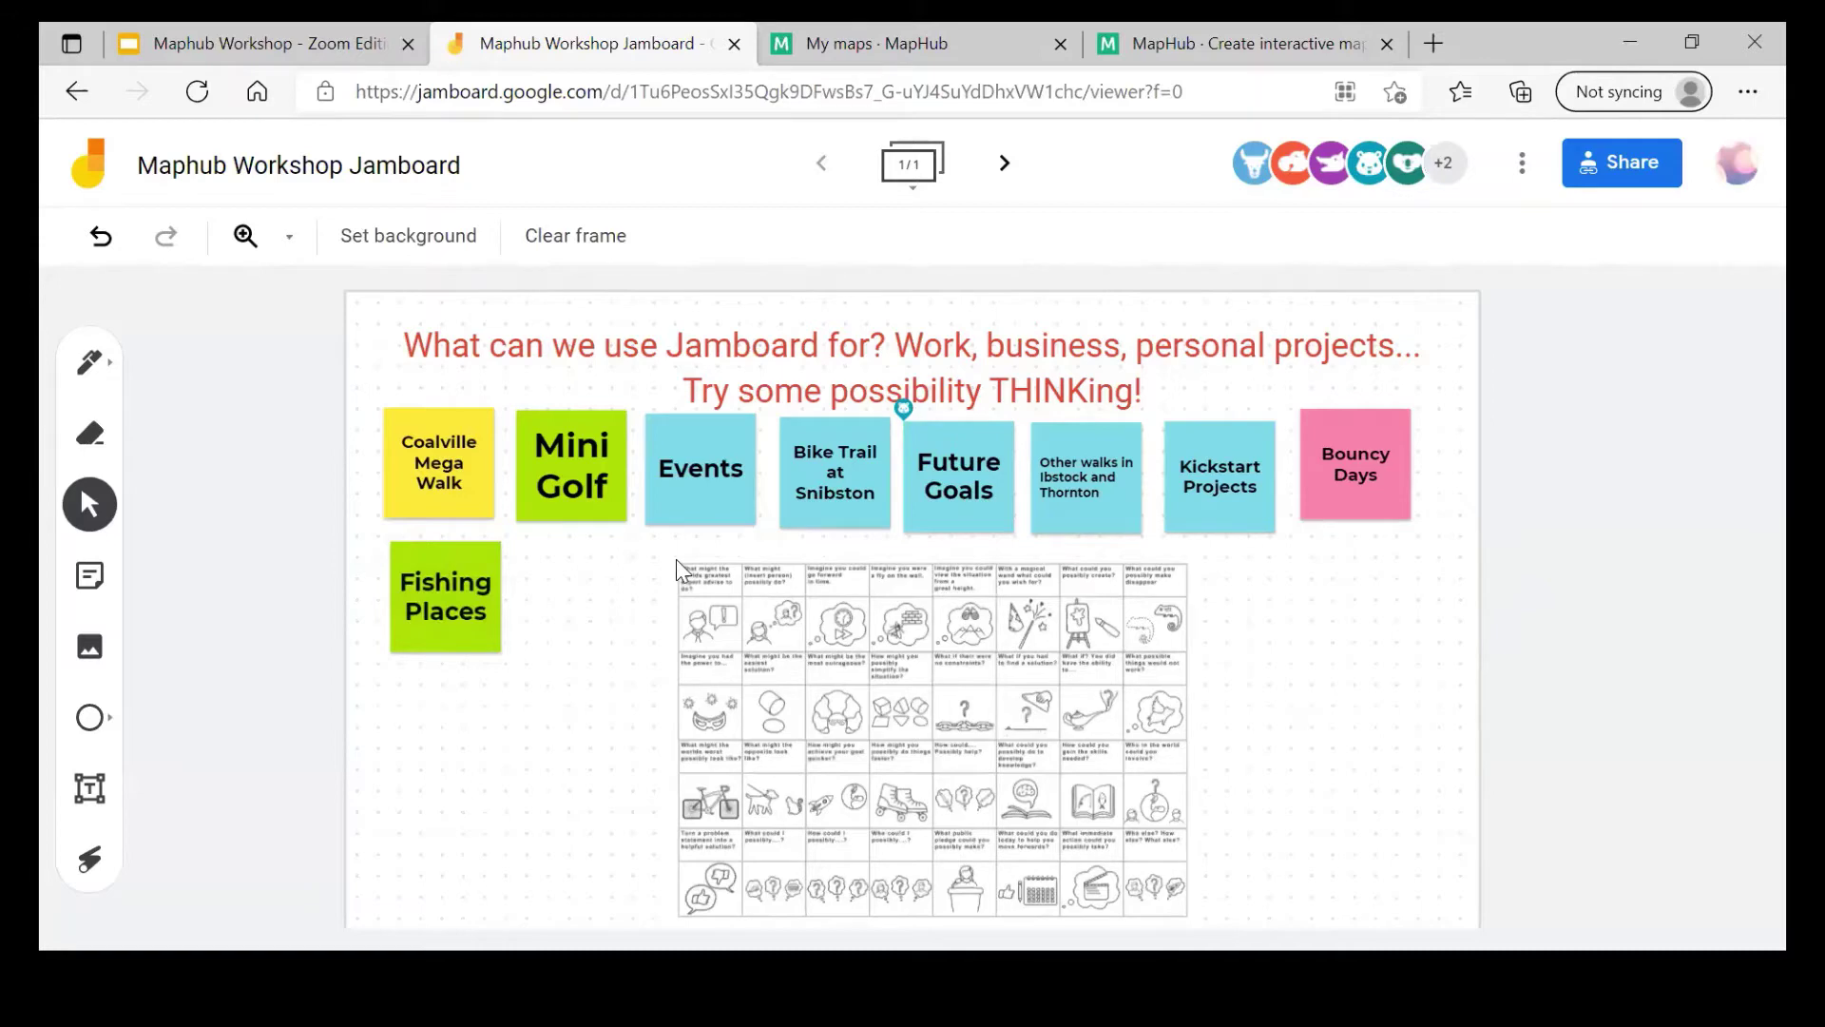
Step: Add an orange sticky note reading "Day out map" and place it below the Kickstart Projects note
{"action": "left_click", "coordinate": [91, 576]}
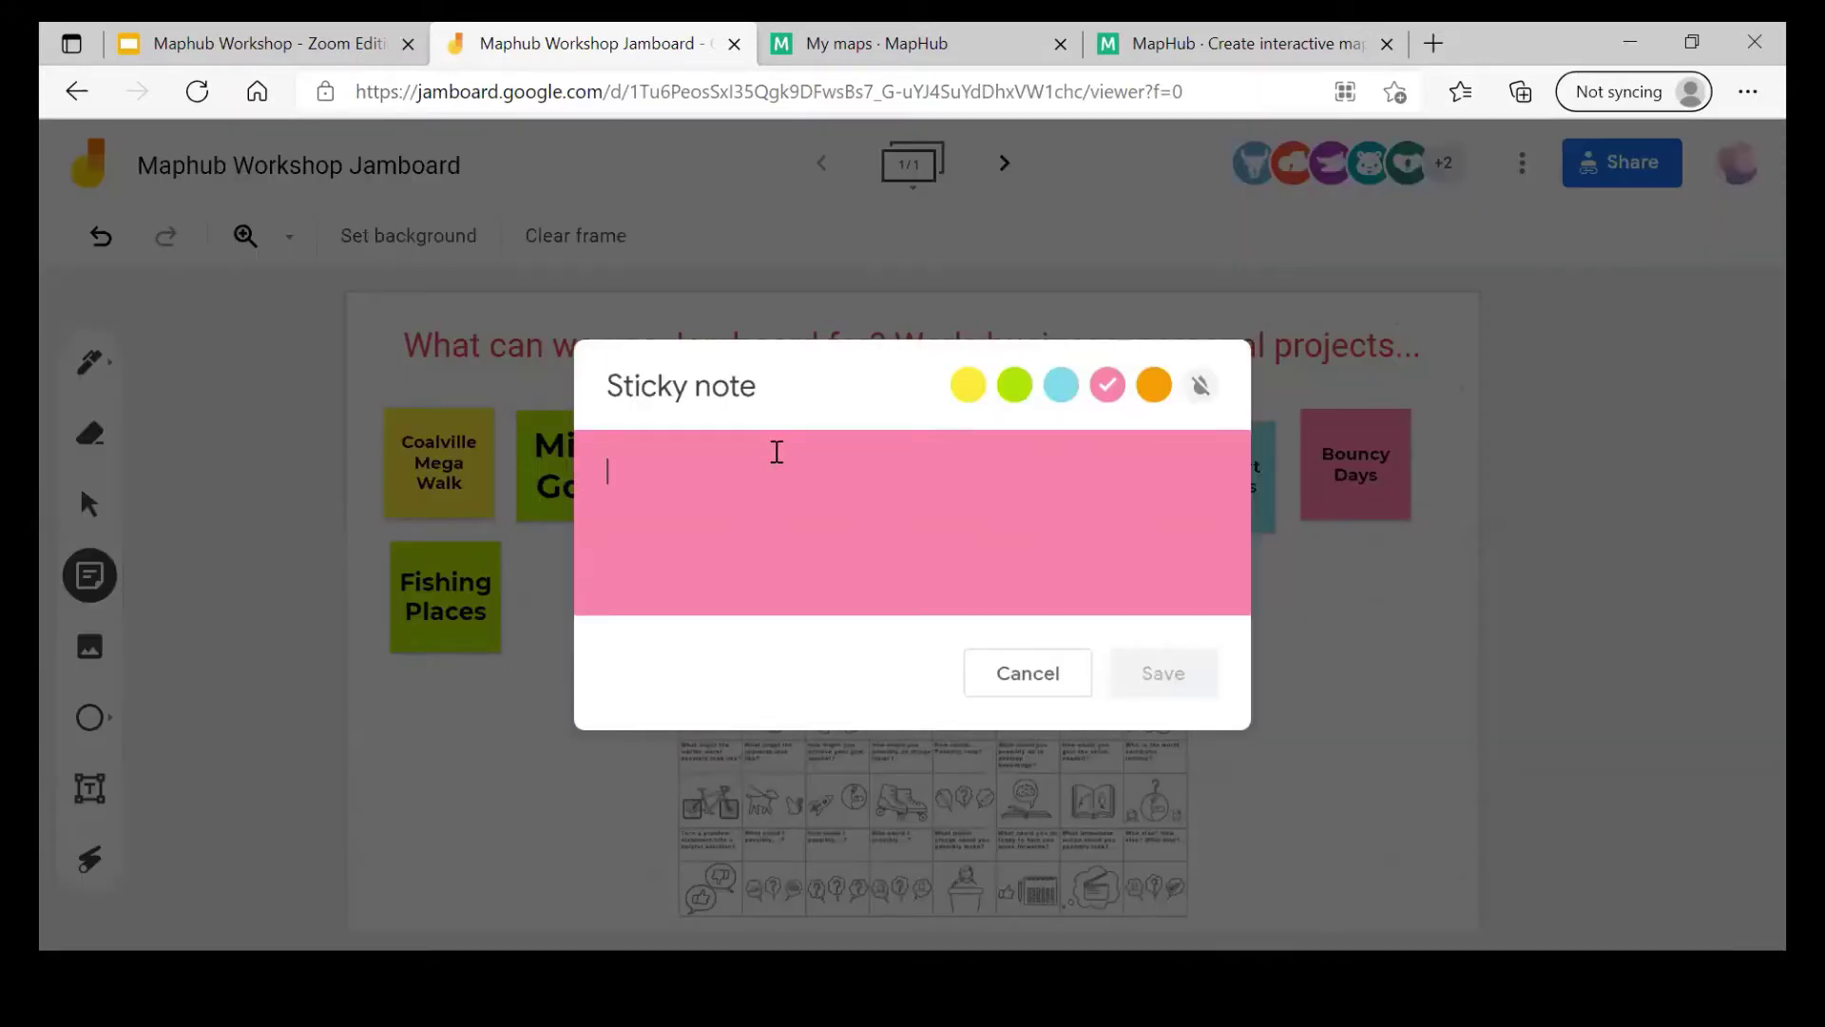
{"action": "type", "text": "Fishin"}
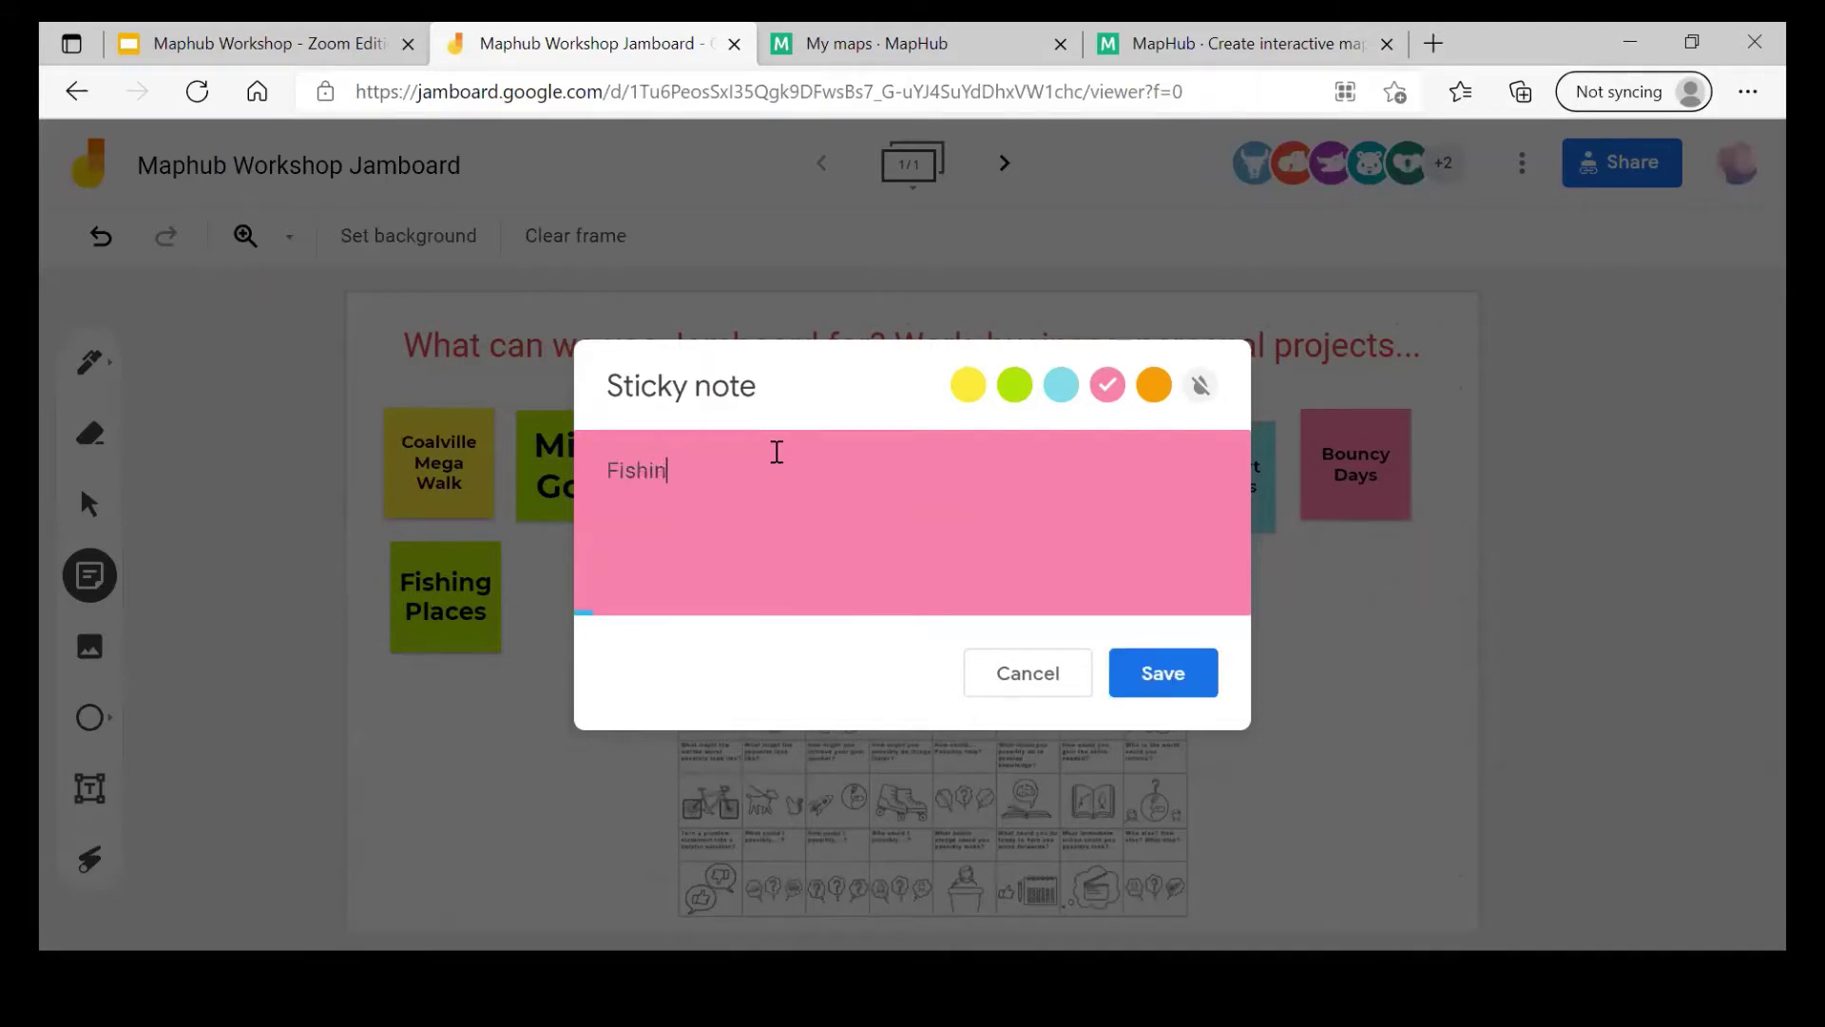
{"action": "key", "text": "BackSpace"}
{"action": "key", "text": "BackSpace"}
{"action": "key", "text": "BackSpace"}
{"action": "key", "text": "BackSpace"}
{"action": "key", "text": "BackSpace"}
{"action": "key", "text": "BackSpace"}
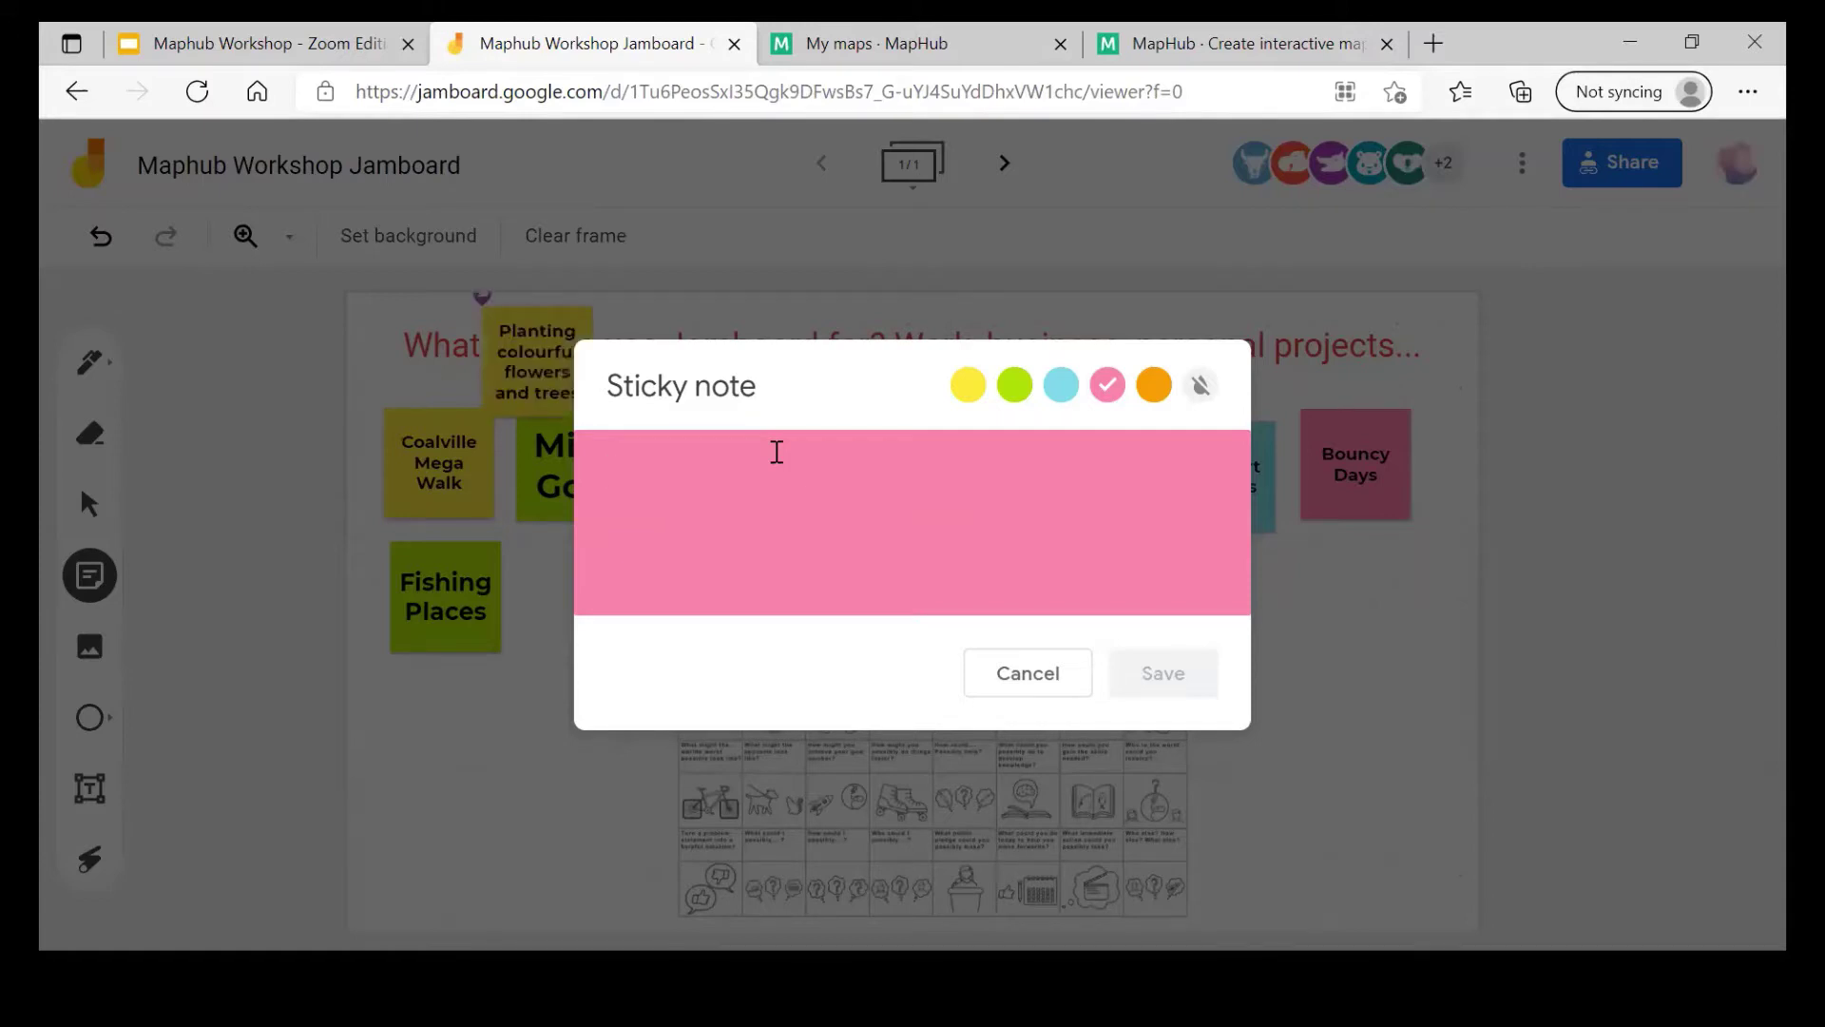
{"action": "type", "text": "Day out "}
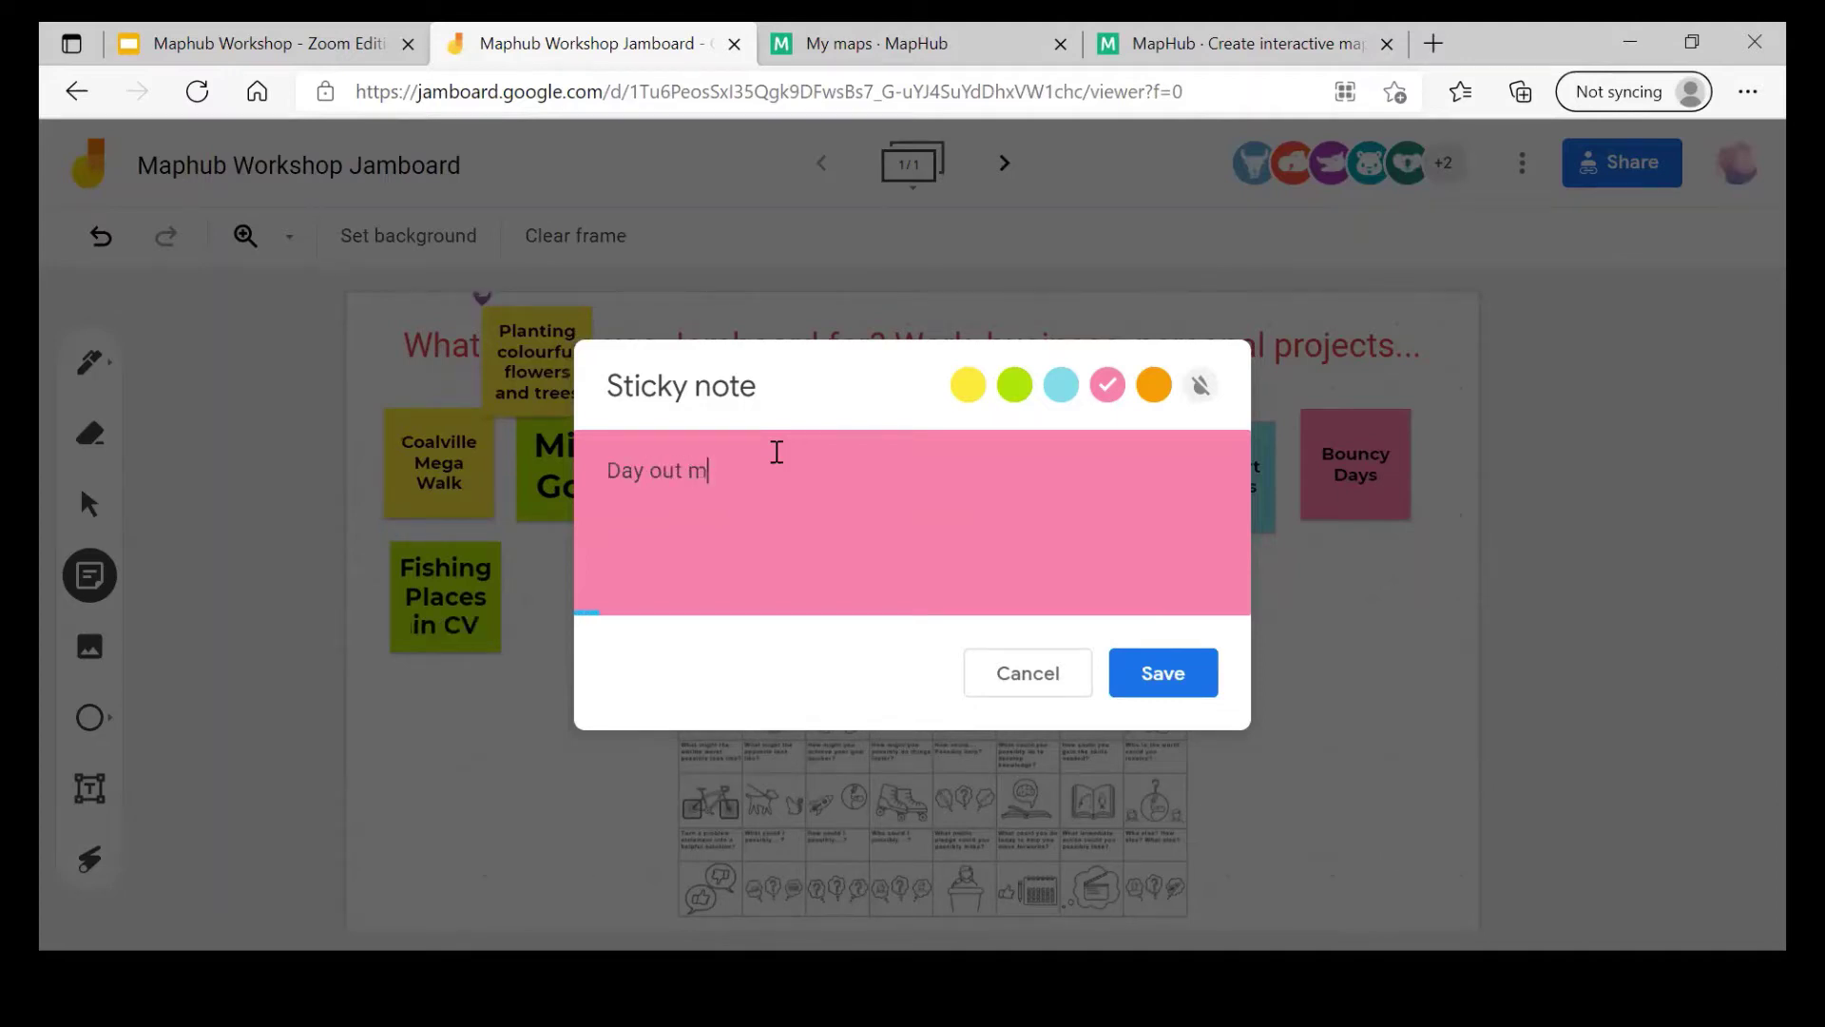
{"action": "type", "text": "map"}
{"action": "left_click", "coordinate": [1154, 388]}
{"action": "left_click", "coordinate": [1165, 666]}
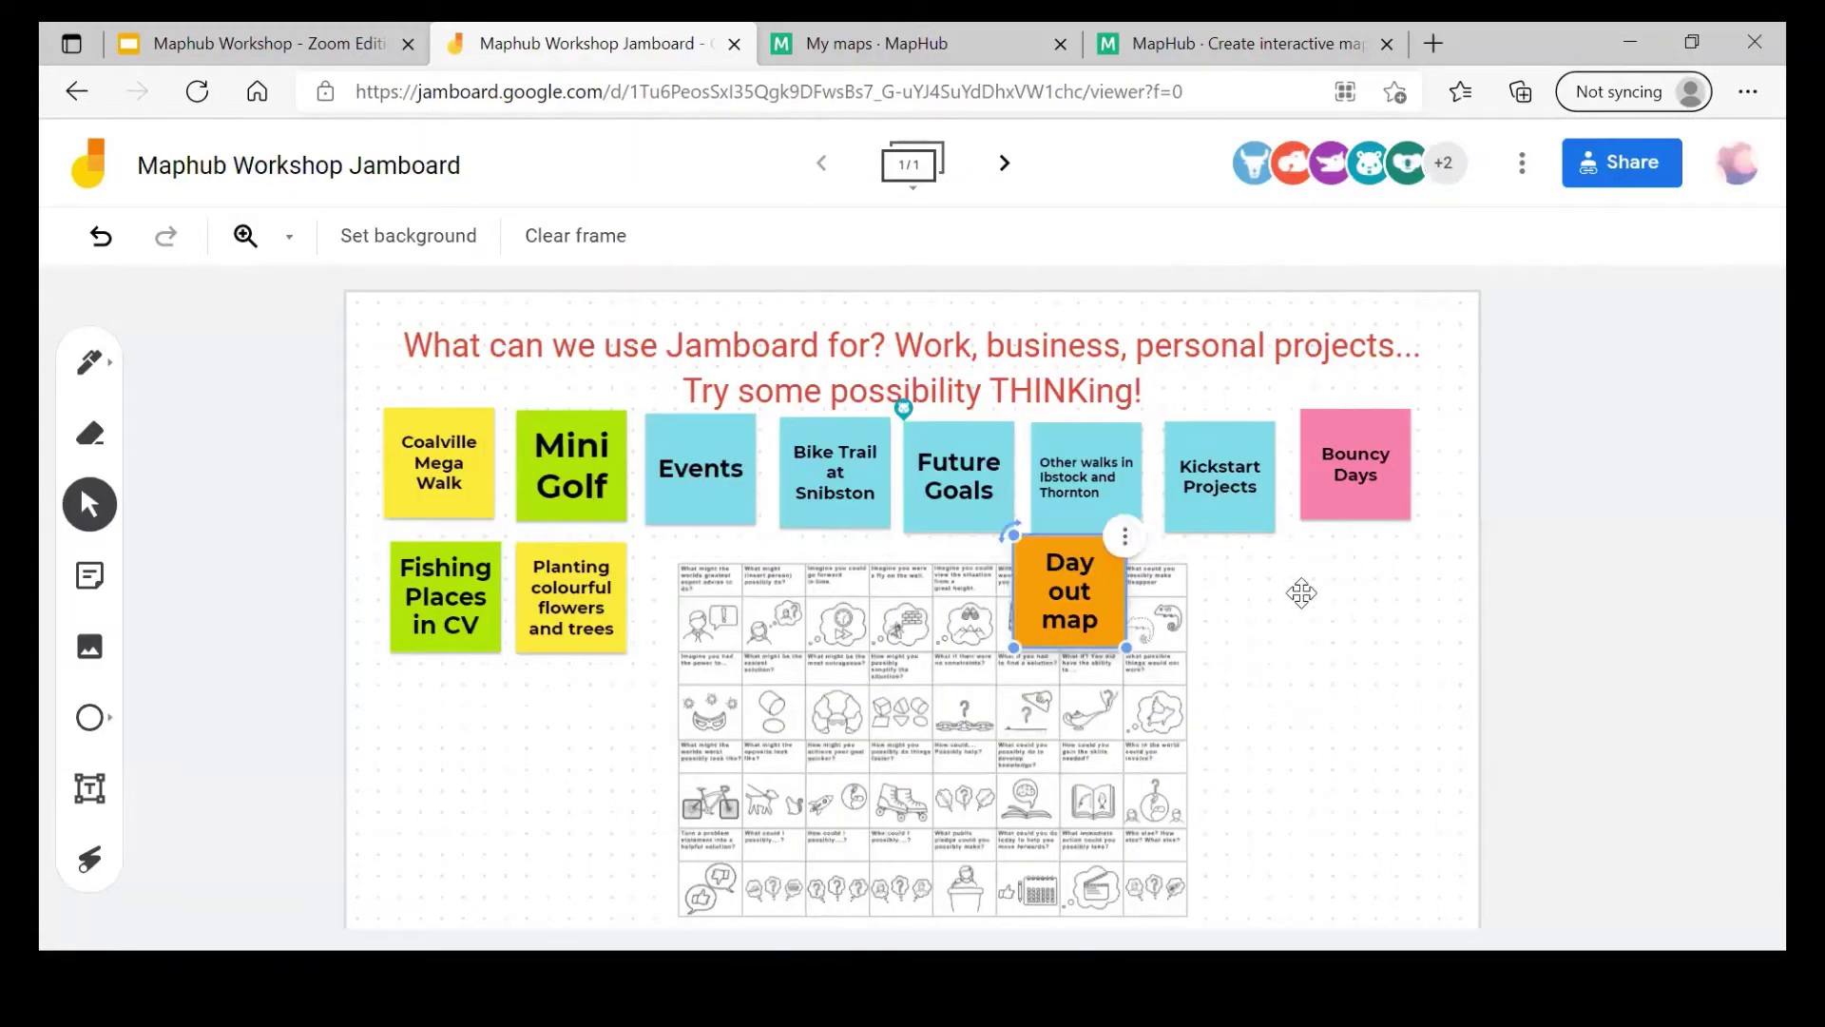
{"action": "left_click_drag", "start_coordinate": [1076, 566], "coordinate": [1266, 586]}
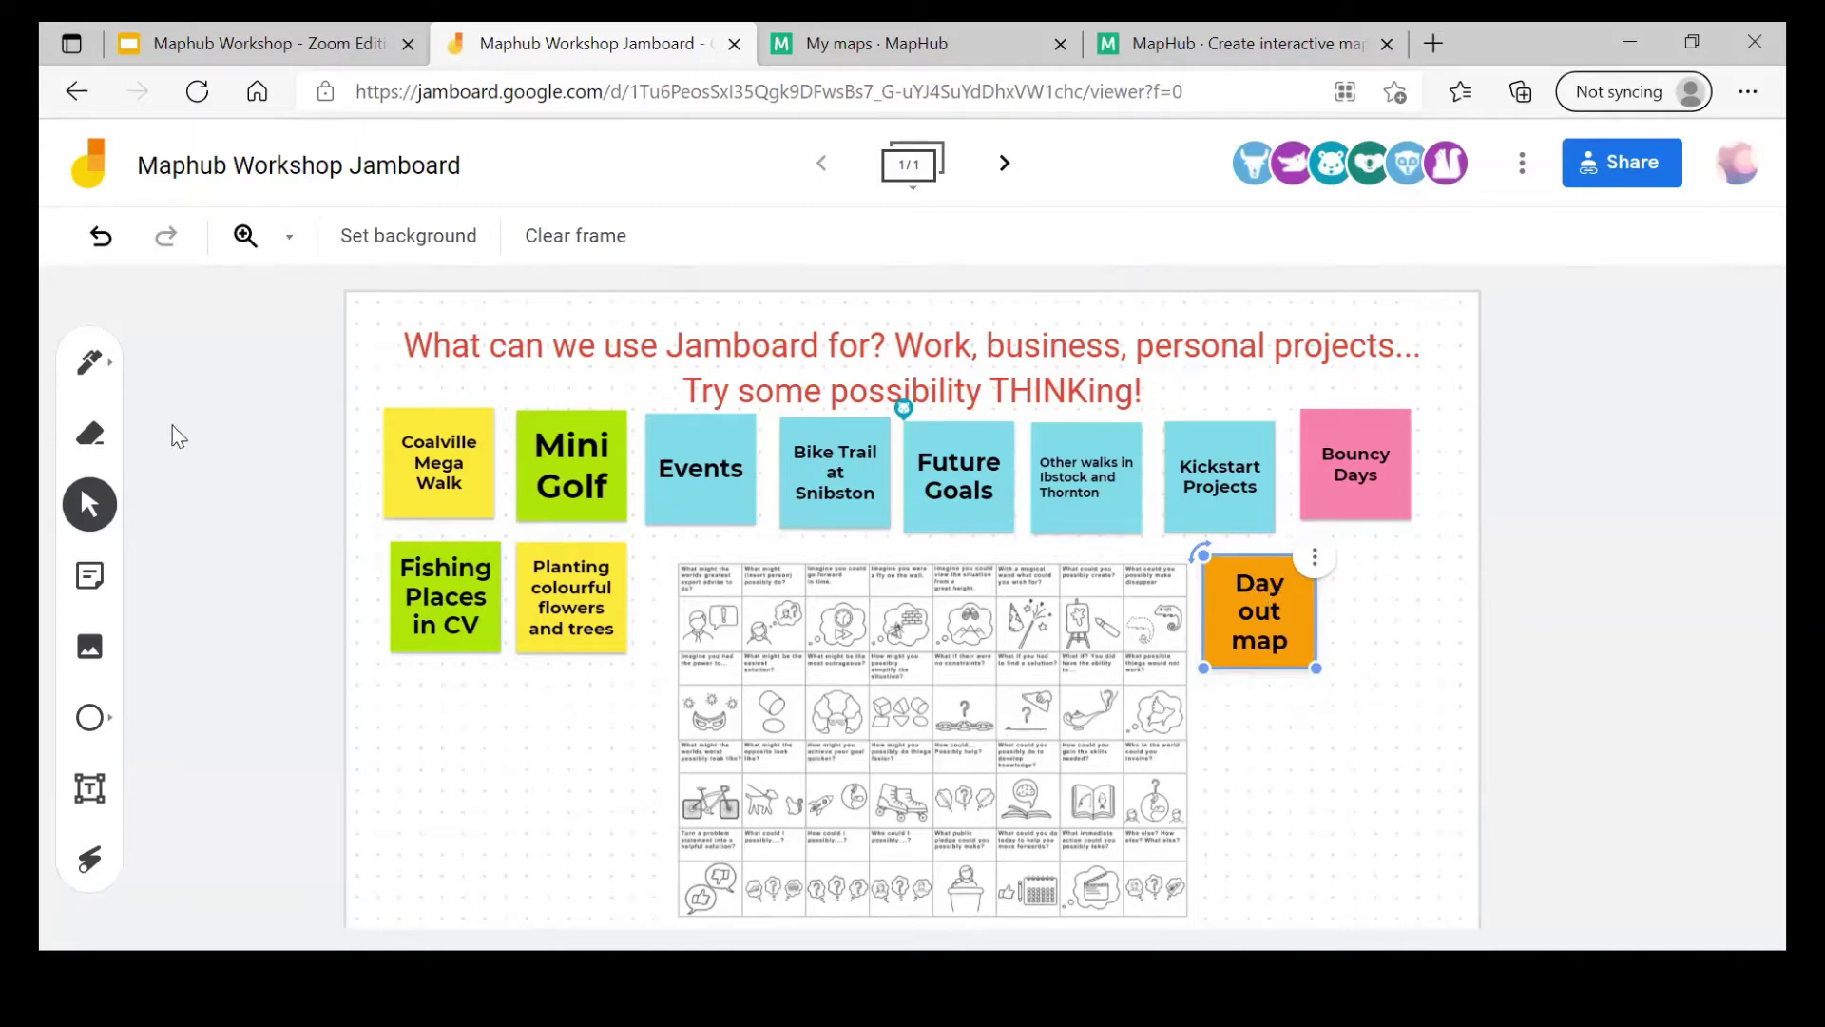
Step: Add a yellow sticky note reading "Reflection on things you've done" and place it below the fishing places note
{"action": "left_click", "coordinate": [90, 434]}
{"action": "left_click", "coordinate": [91, 589]}
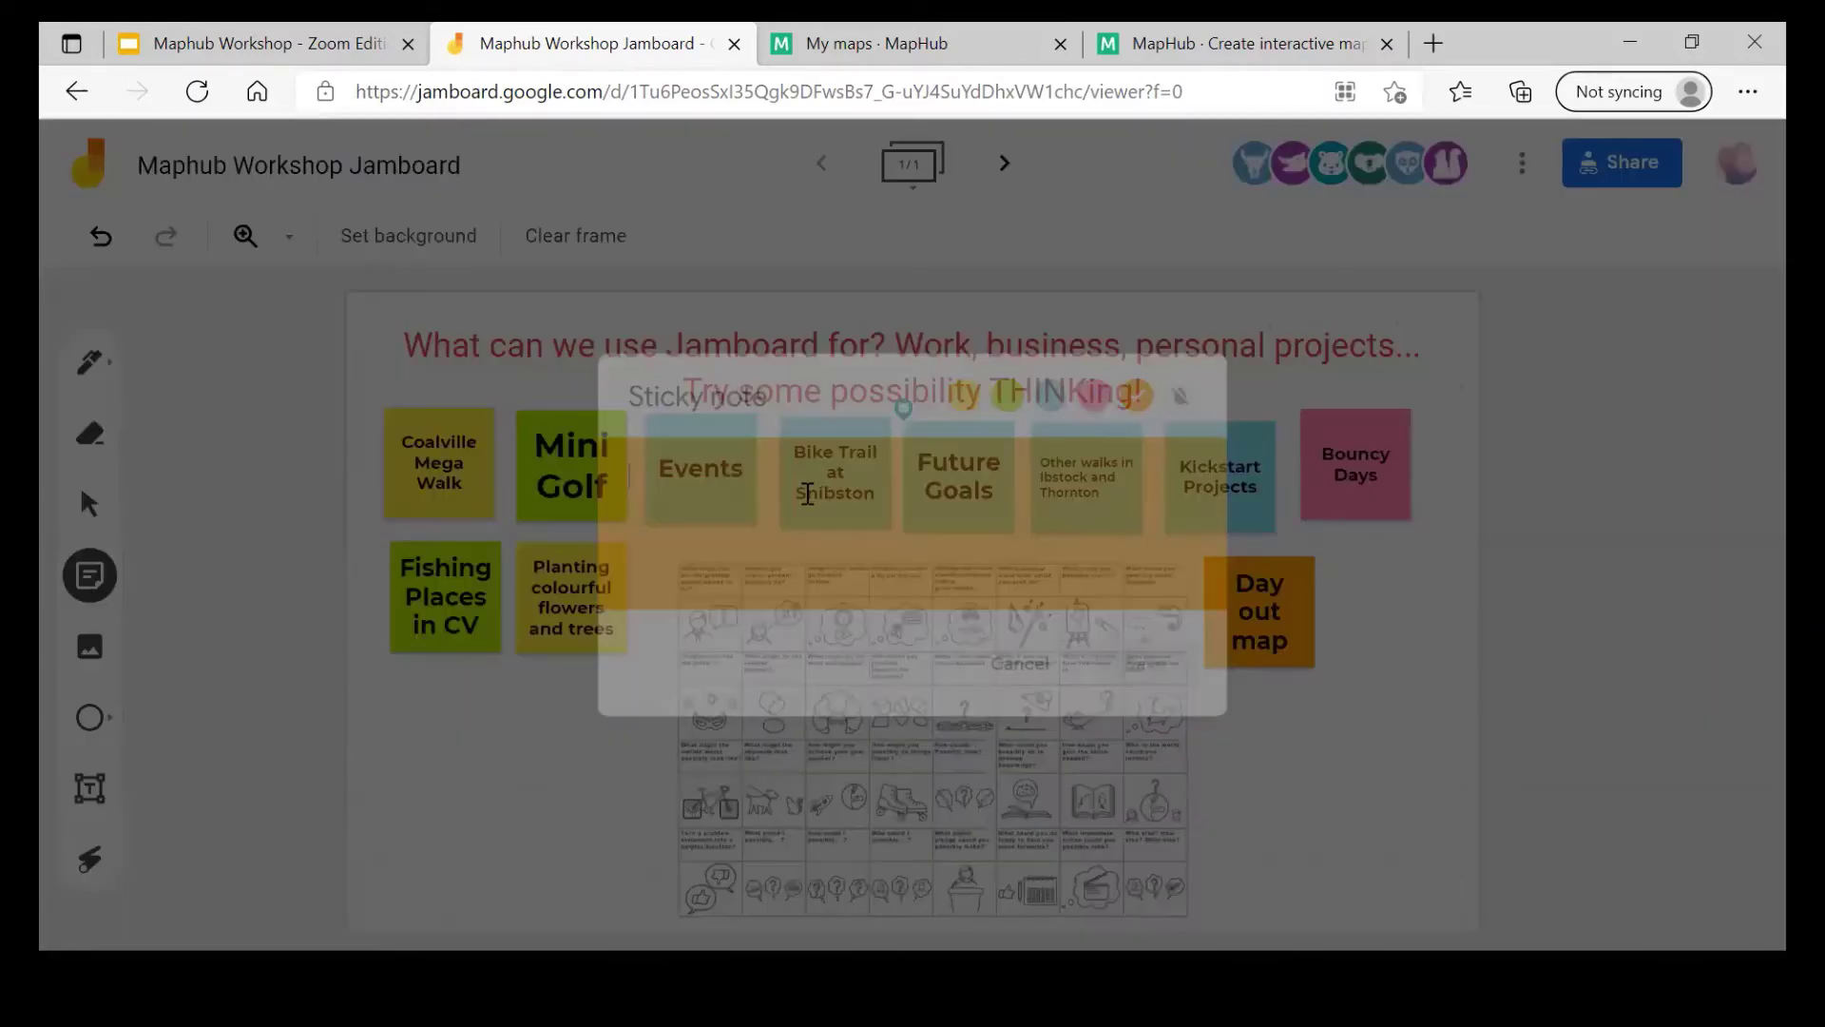
{"action": "type", "text": "Reflection"}
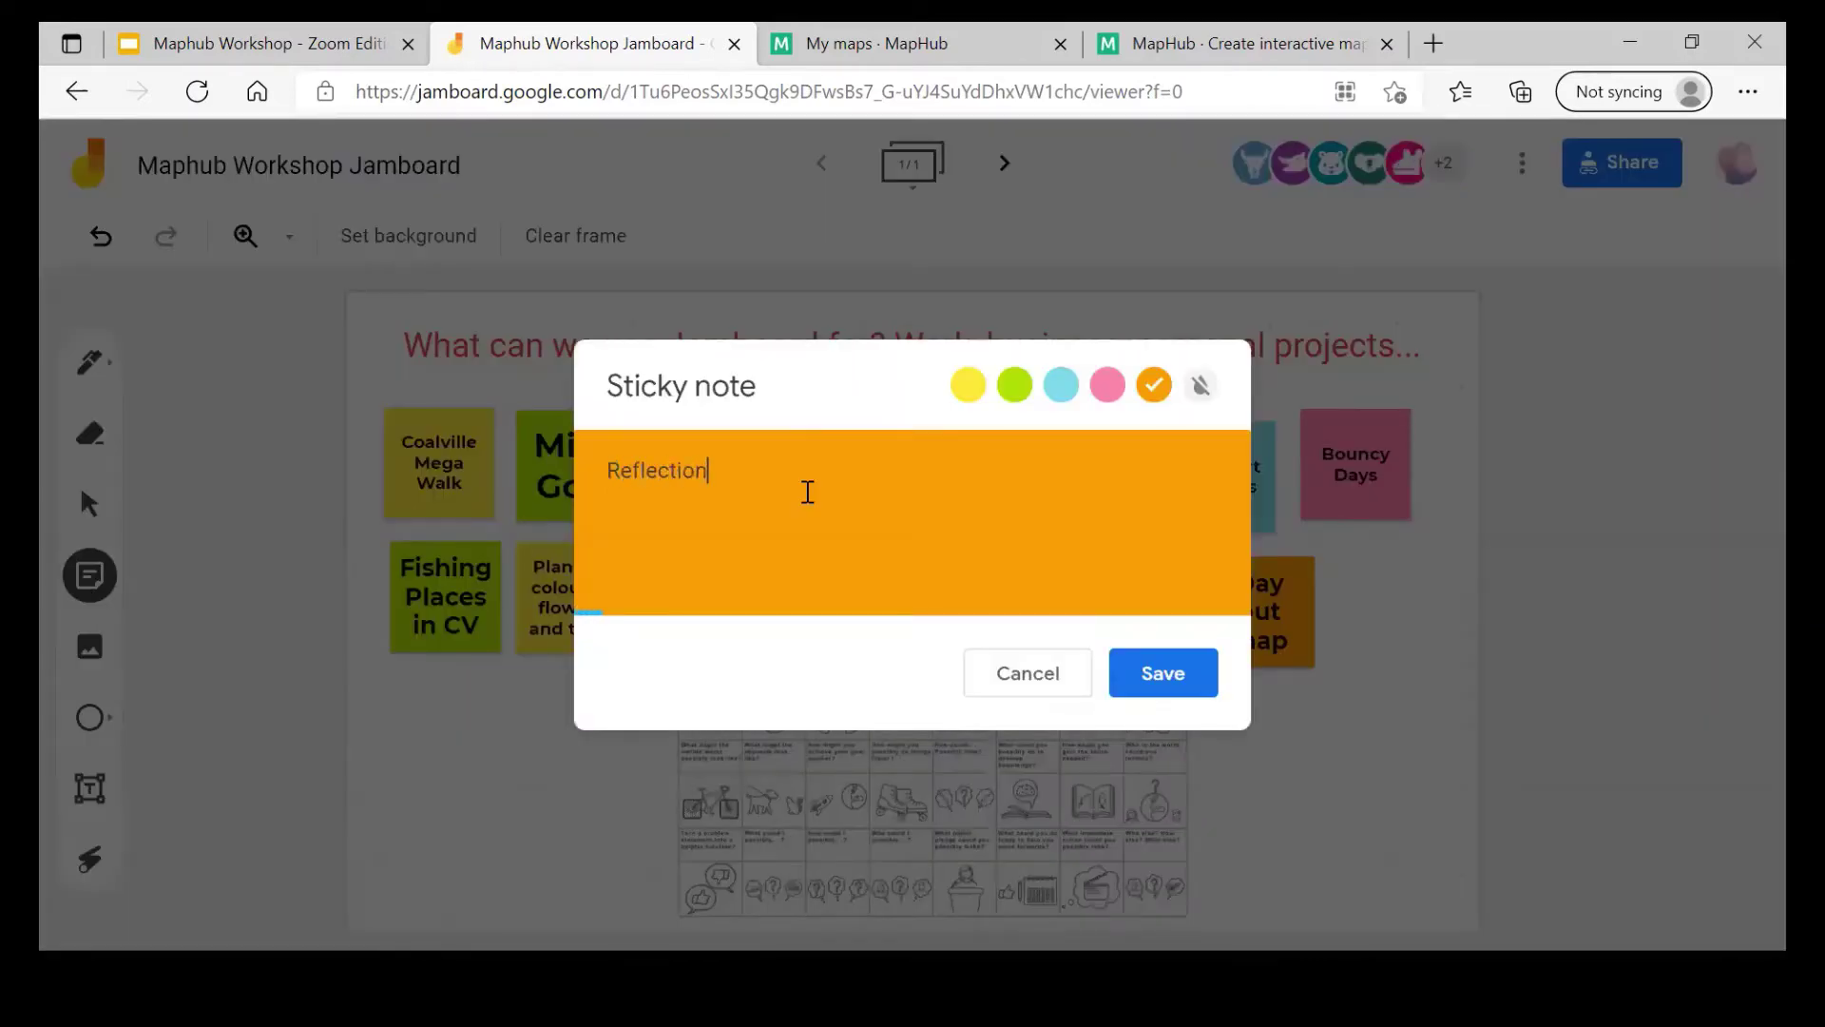
{"action": "type", "text": " on things you've done"}
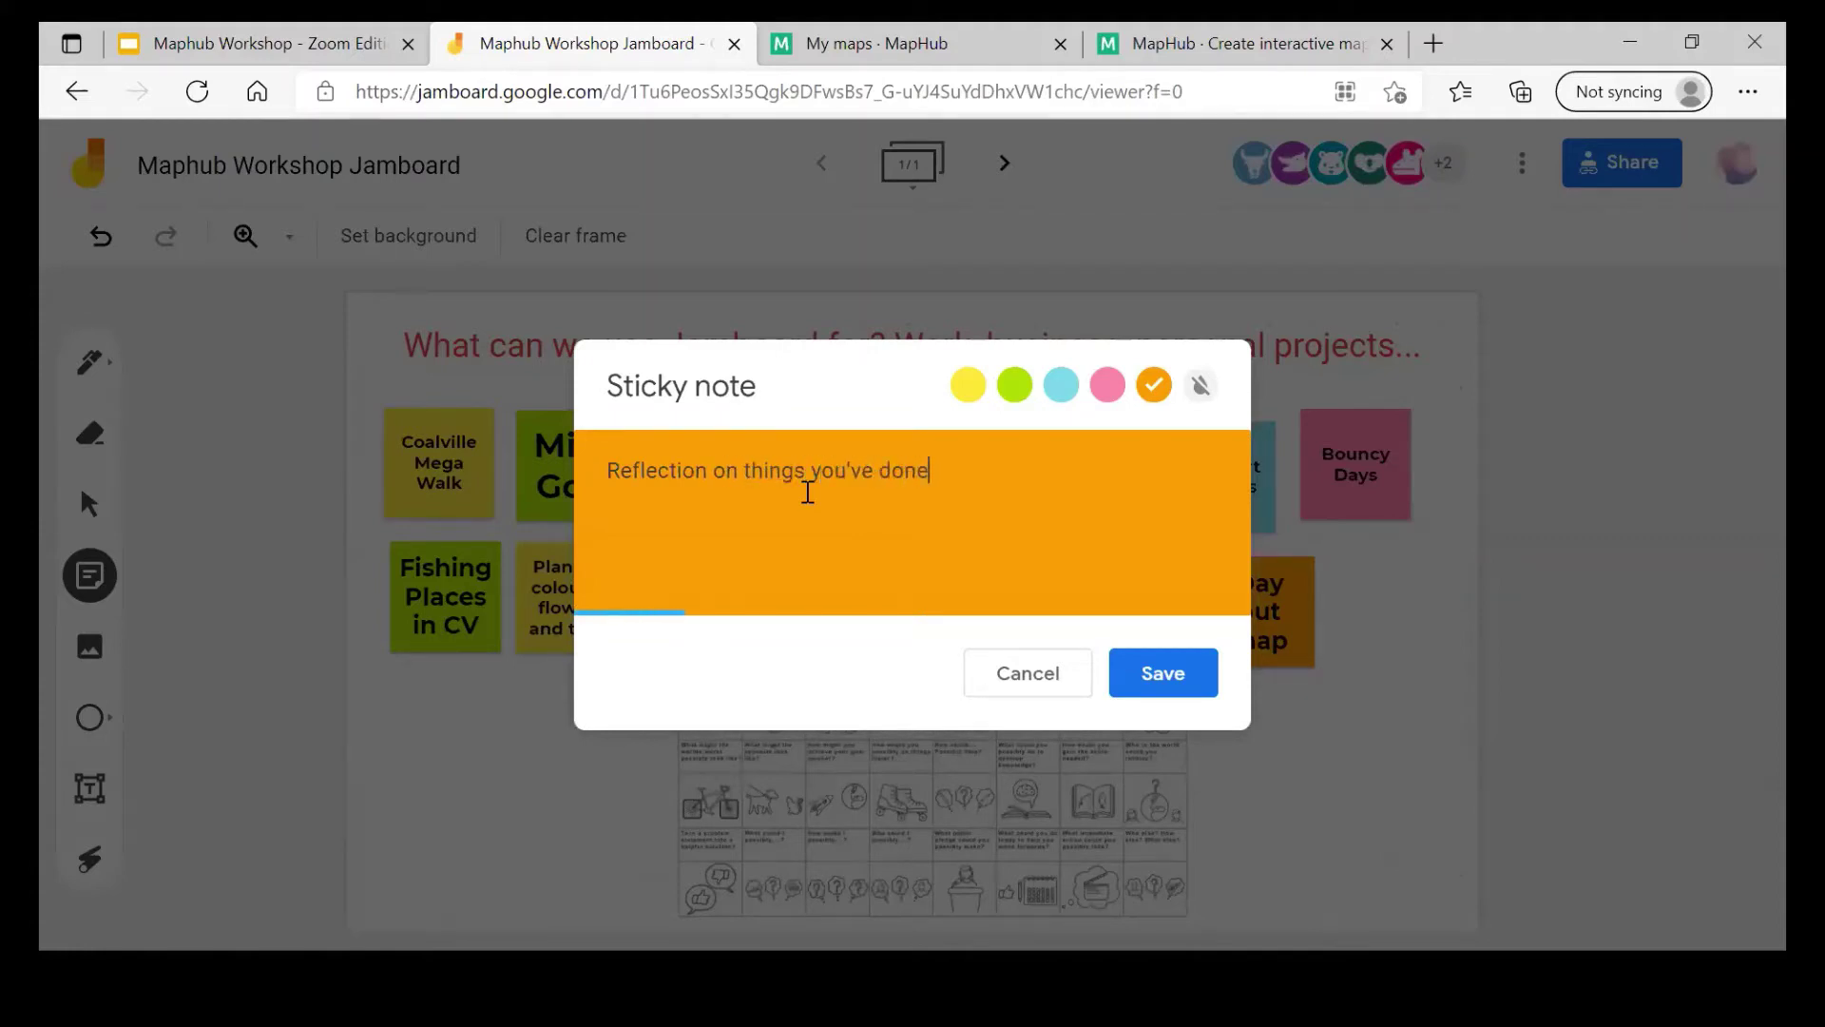
{"action": "left_click", "coordinate": [968, 385]}
{"action": "left_click", "coordinate": [1162, 671]}
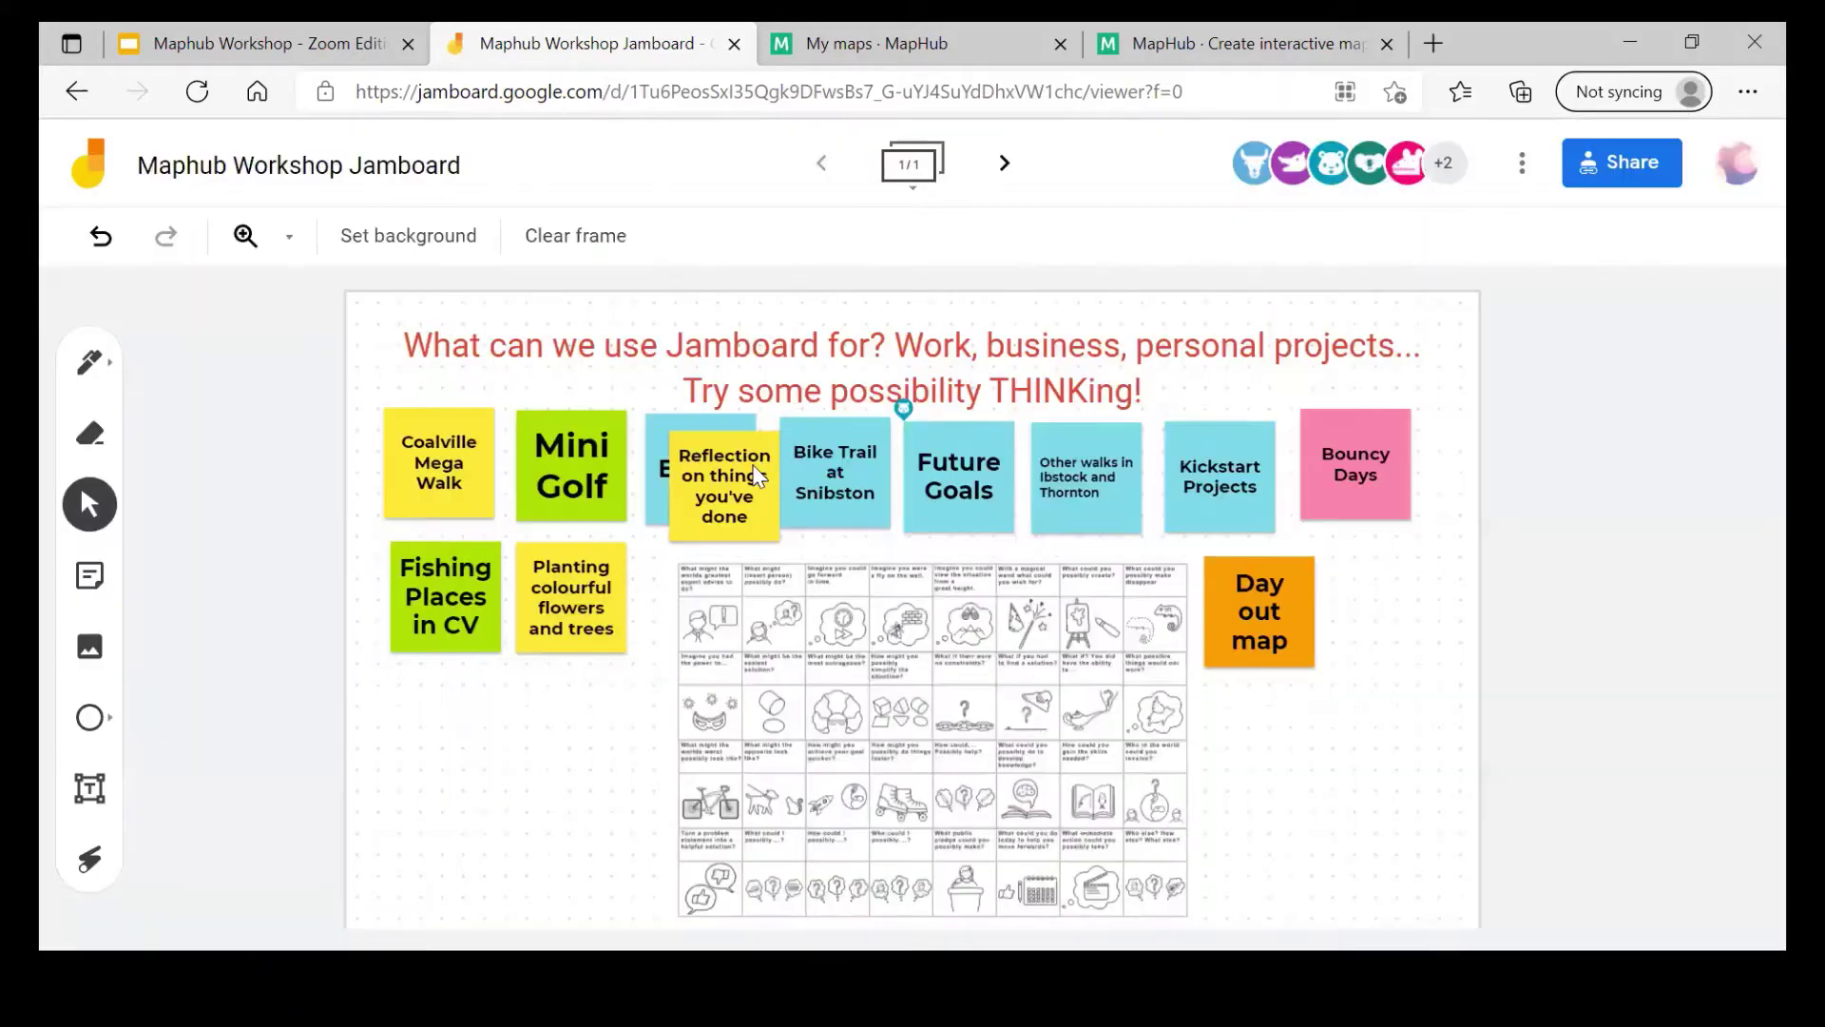
{"action": "left_click_drag", "start_coordinate": [746, 465], "coordinate": [465, 708]}
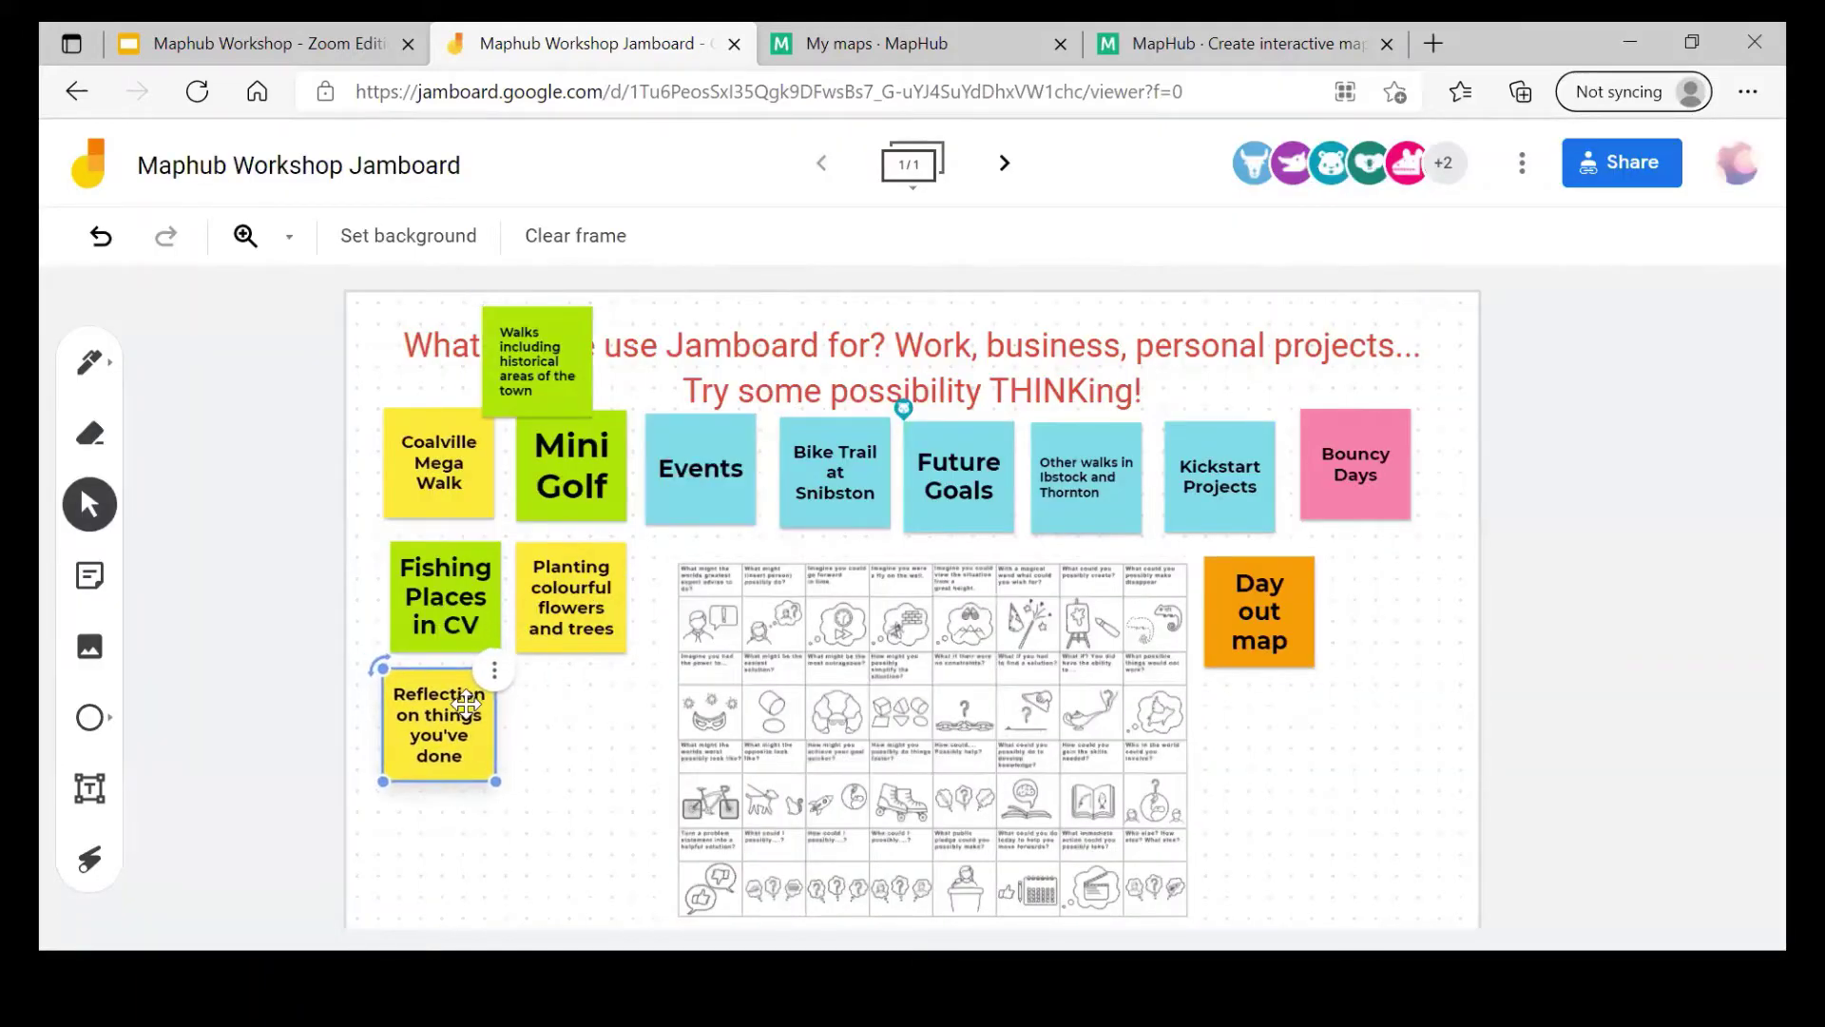
{"action": "left_click", "coordinate": [576, 715]}
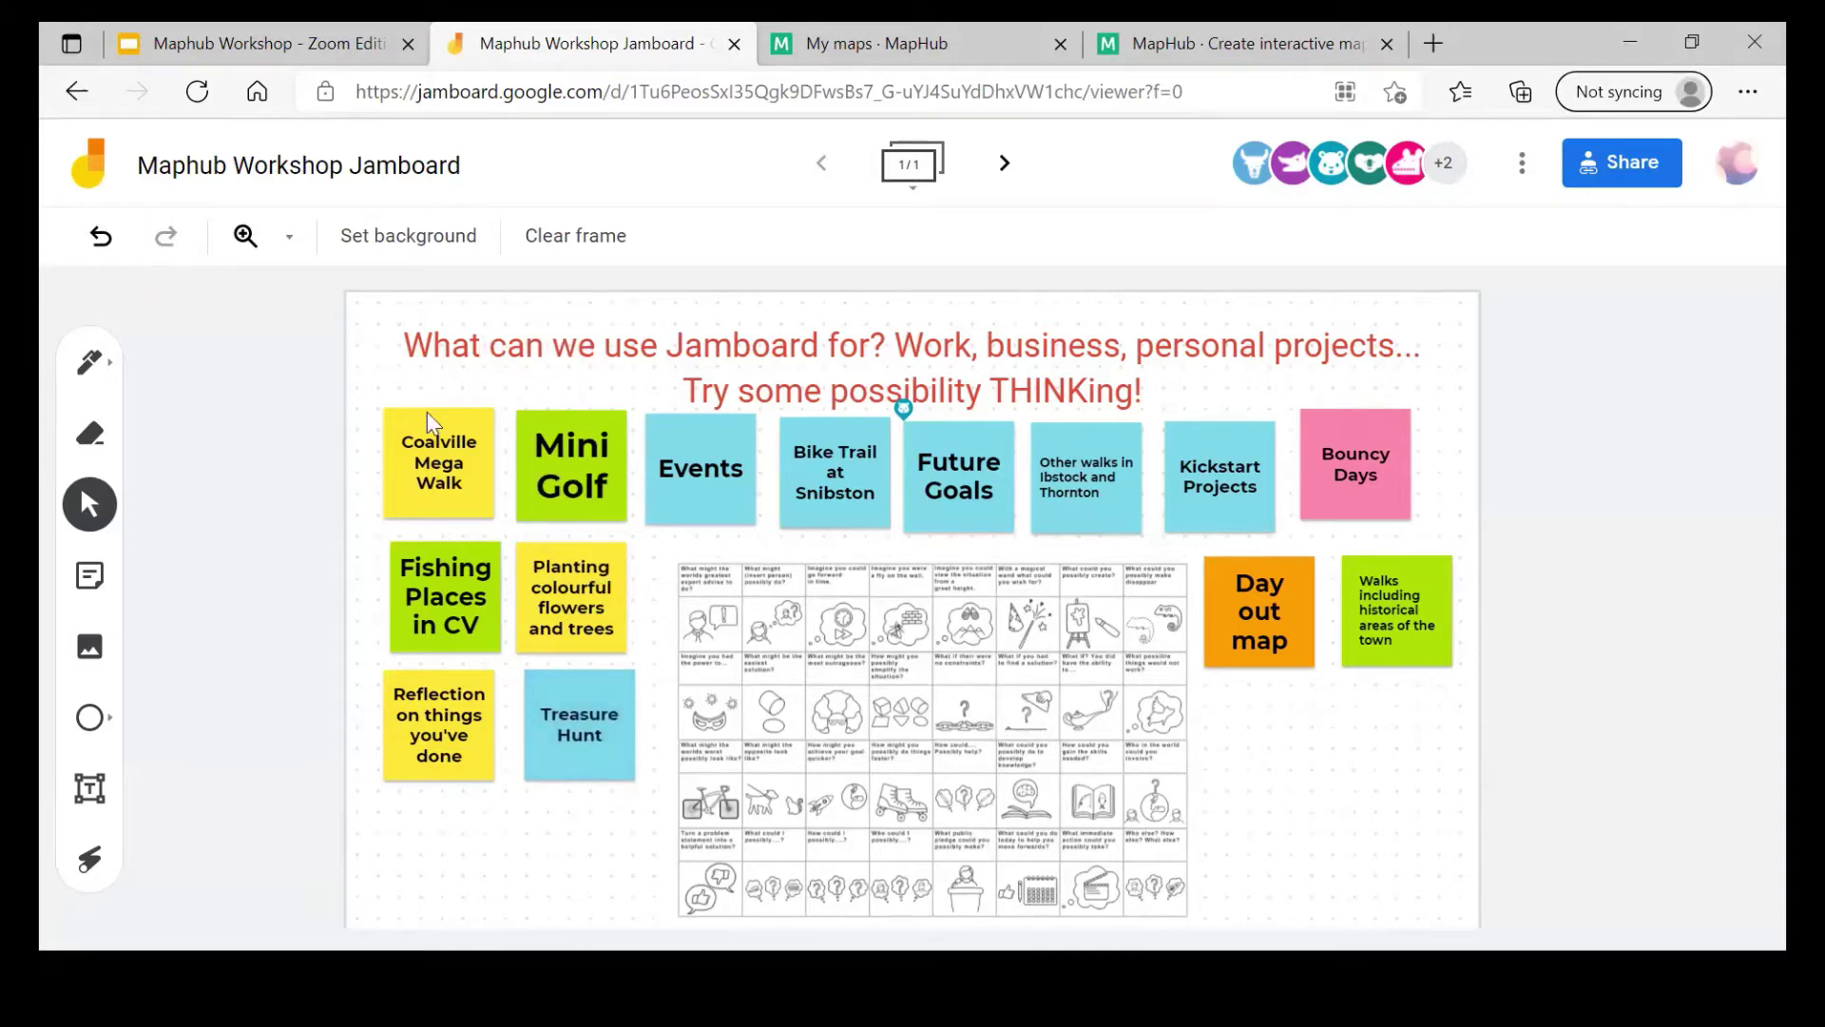
Step: Add a yellow sticky note reading "Where people have come from to an event/survey results" and place it below the Day out map note
{"action": "left_click", "coordinate": [90, 579]}
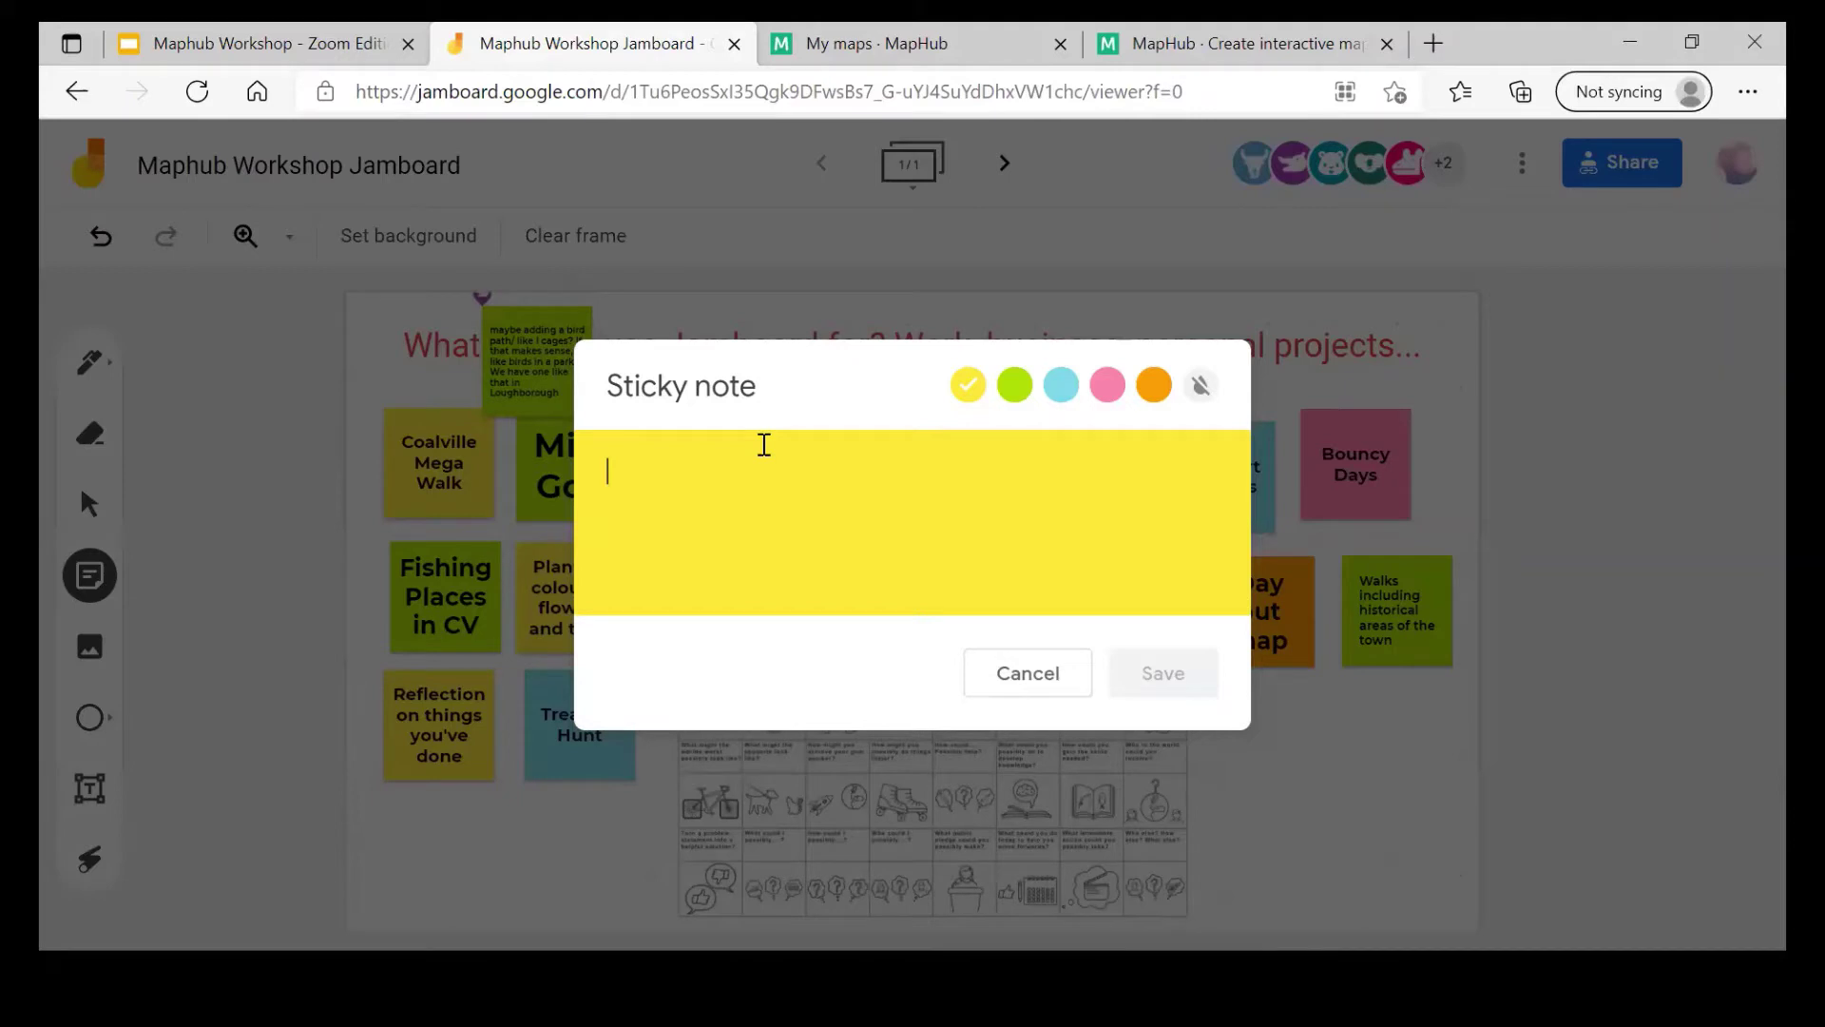
{"action": "type", "text": "Where peop"}
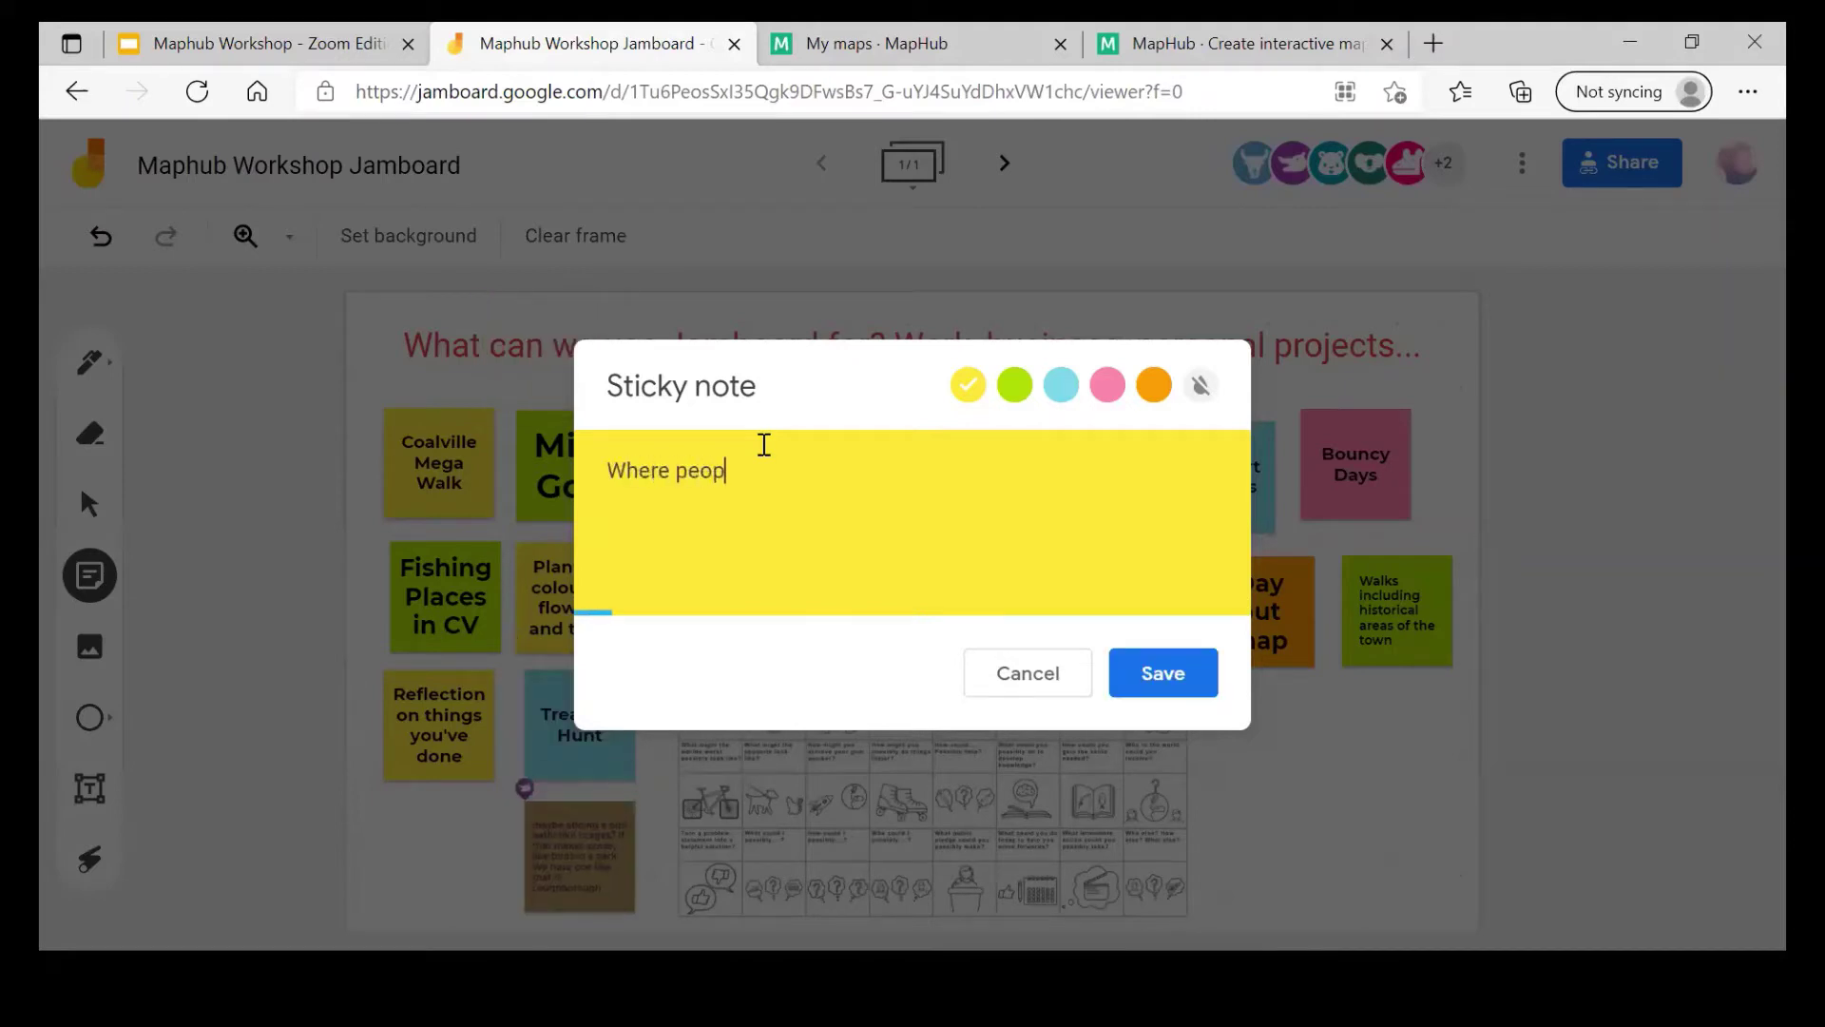
{"action": "type", "text": "le have cerome"}
{"action": "key", "text": "BackSpace"}
{"action": "key", "text": "BackSpace"}
{"action": "key", "text": "BackSpace"}
{"action": "key", "text": "BackSpace"}
{"action": "type", "text": "ome from to ane ven"}
{"action": "key", "text": "BackSpace"}
{"action": "key", "text": "BackSpace"}
{"action": "key", "text": "BackSpace"}
{"action": "key", "text": "BackSpace"}
{"action": "key", "text": "BackSpace"}
{"action": "type", "text": "event/survey results"}
{"action": "key", "text": "BackSpace"}
{"action": "key", "text": "BackSpace"}
{"action": "key", "text": "BackSpace"}
{"action": "type", "text": "sults"}
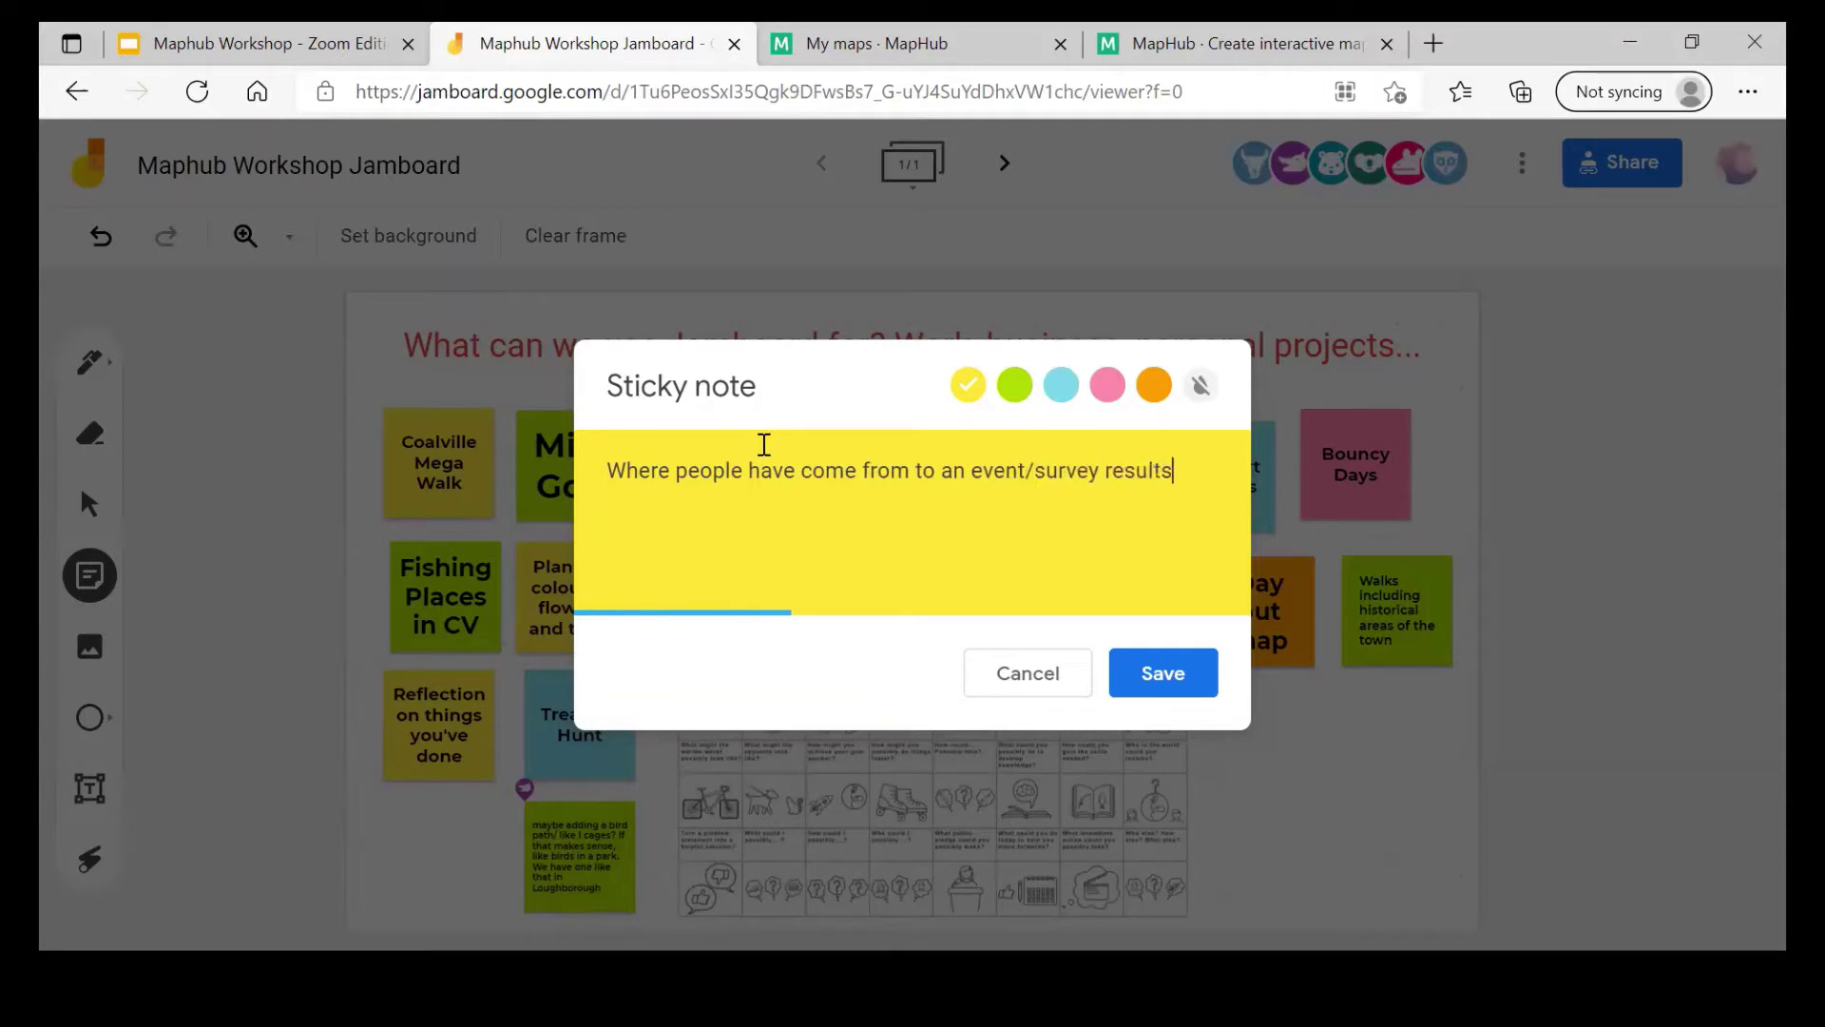
{"action": "left_click", "coordinate": [1197, 686]}
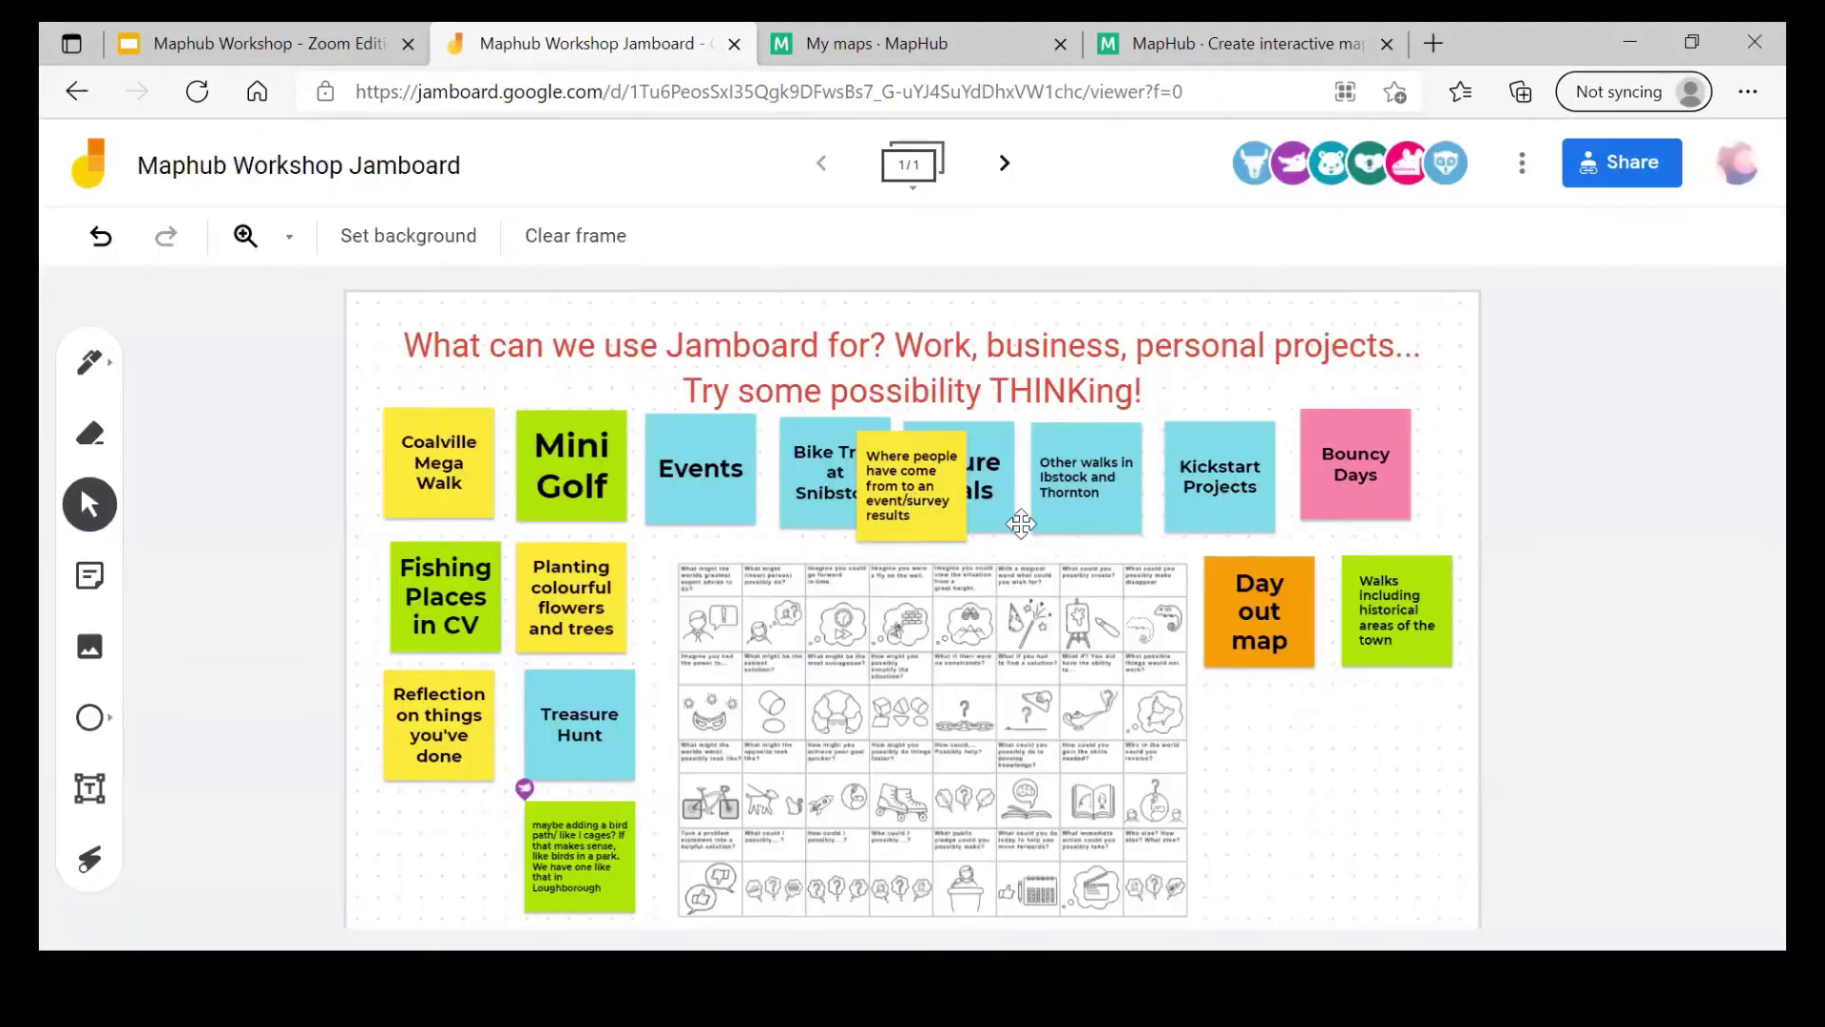
{"action": "left_click_drag", "start_coordinate": [913, 492], "coordinate": [1261, 746]}
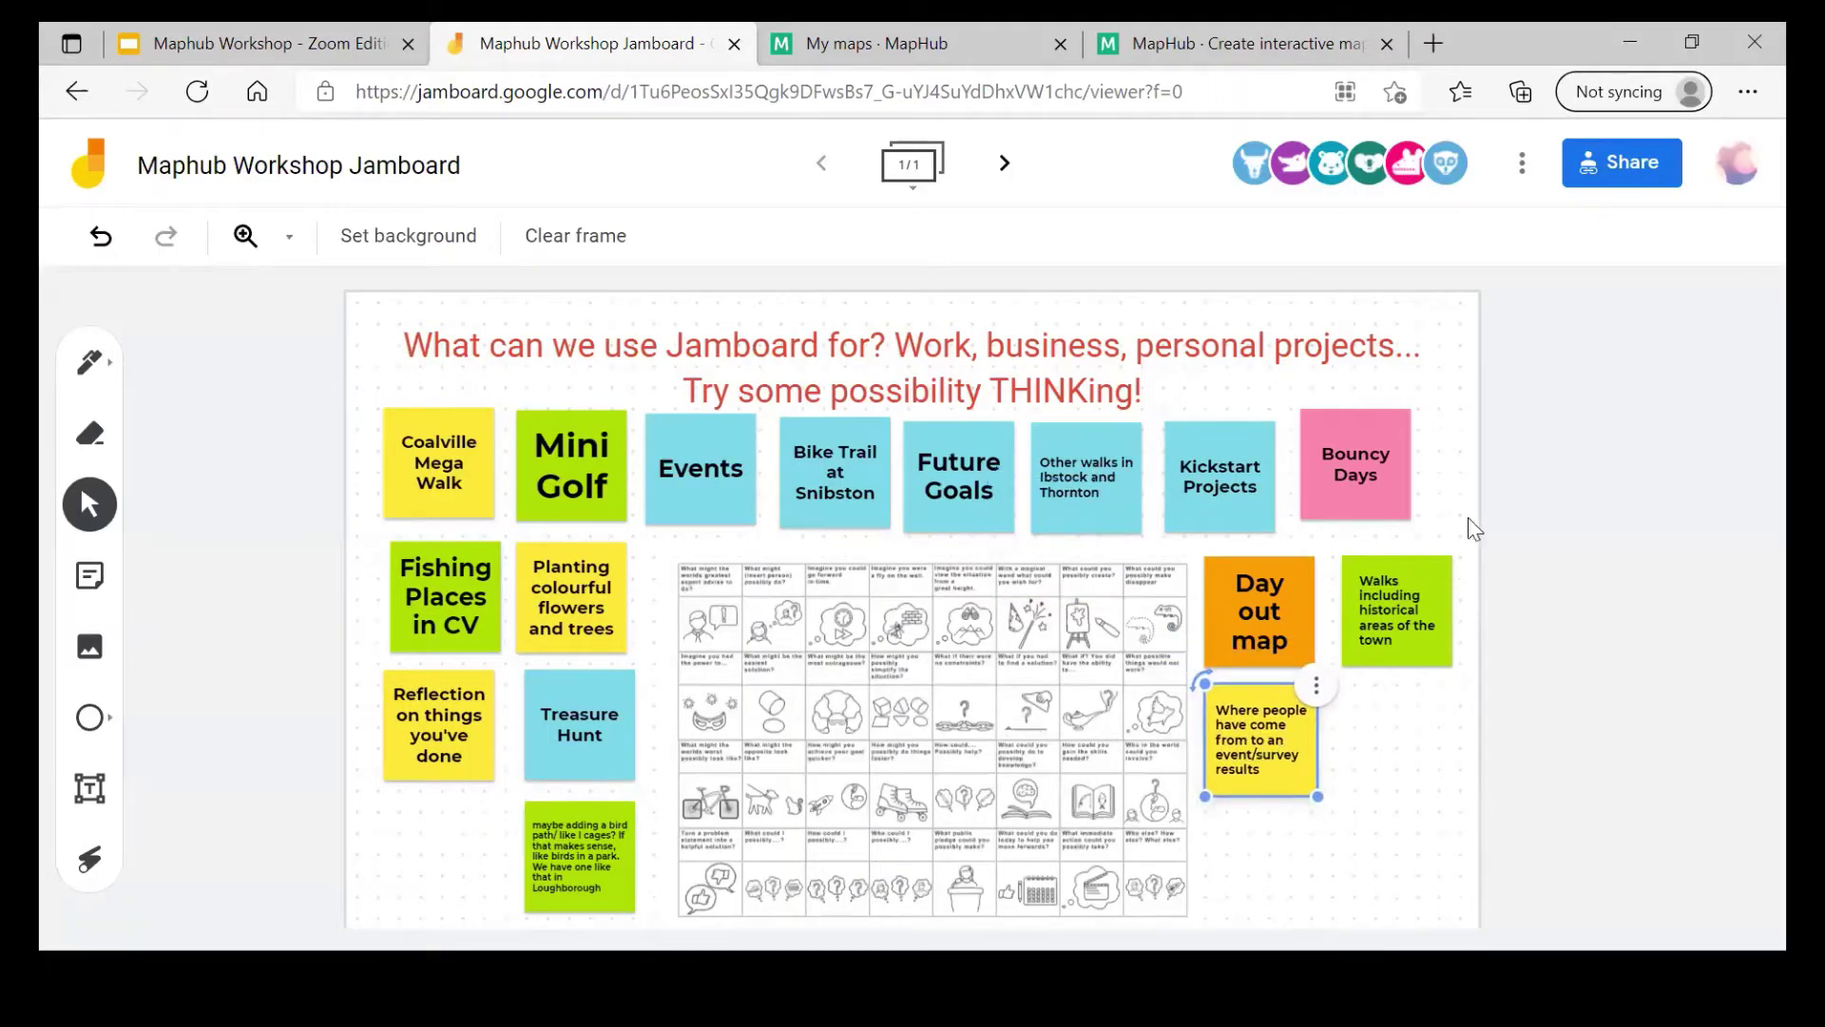
{"action": "left_click", "coordinate": [1477, 480]}
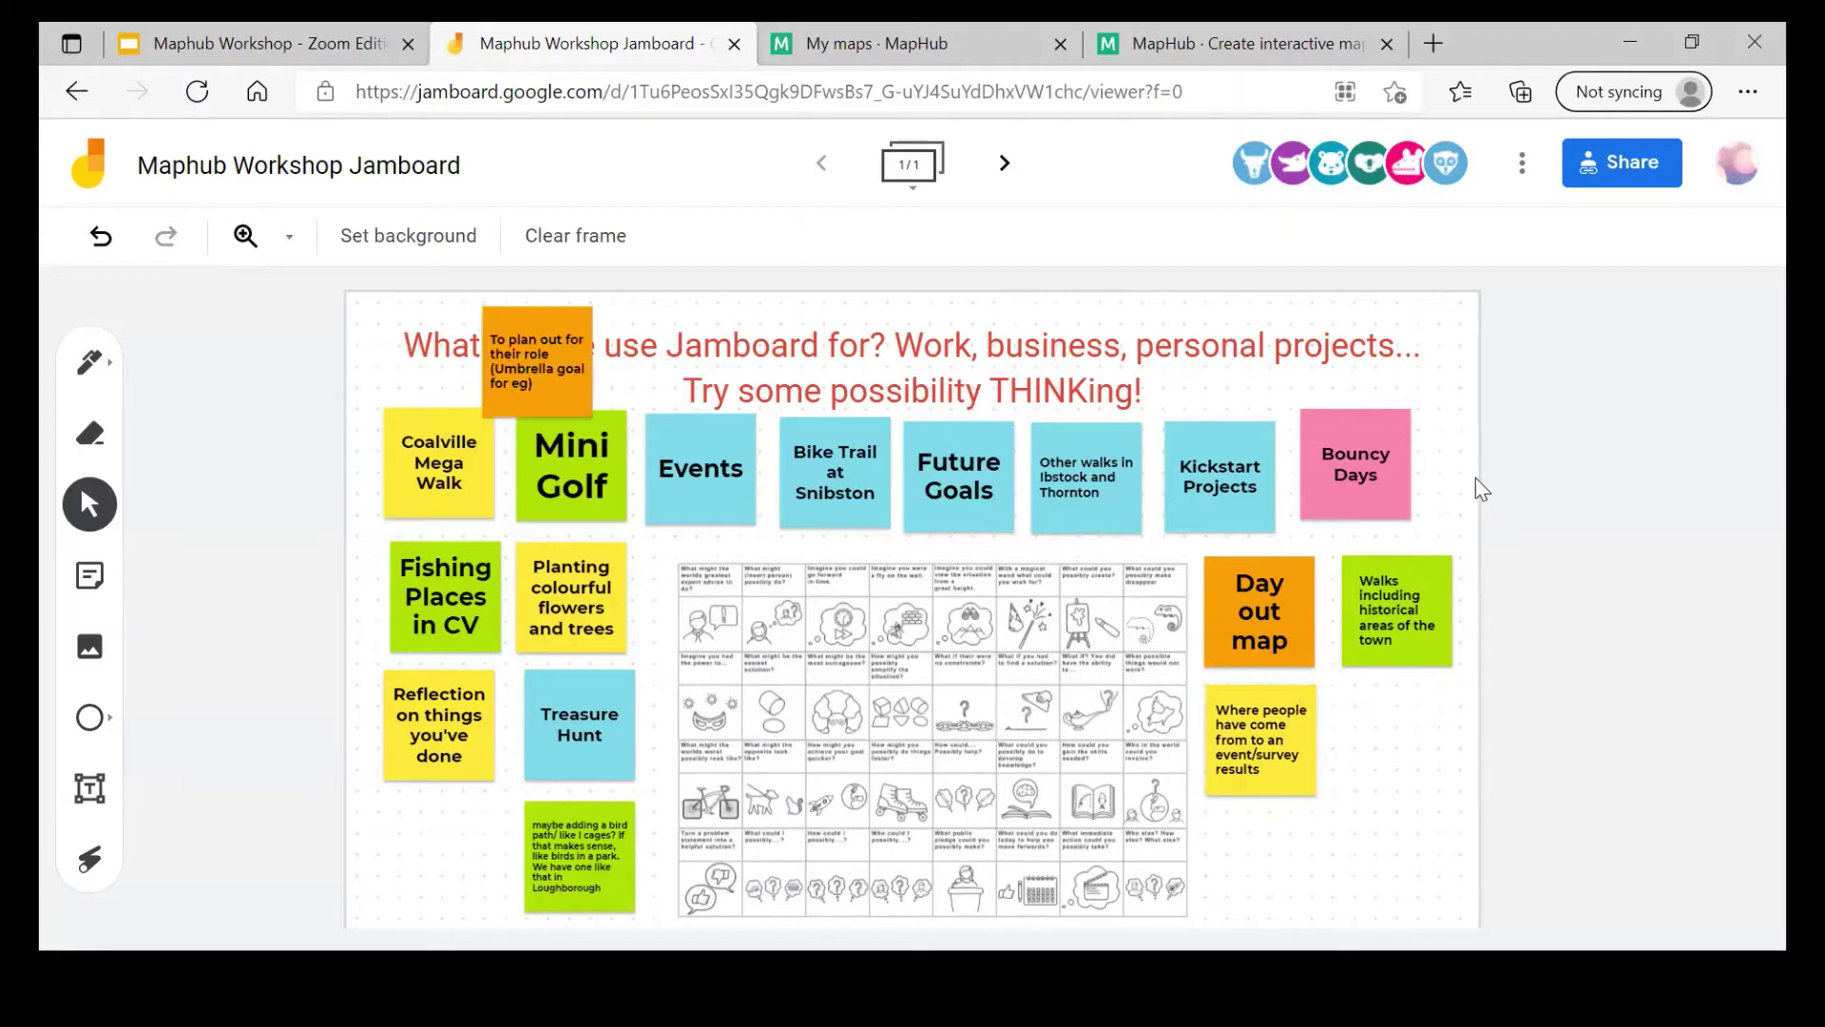
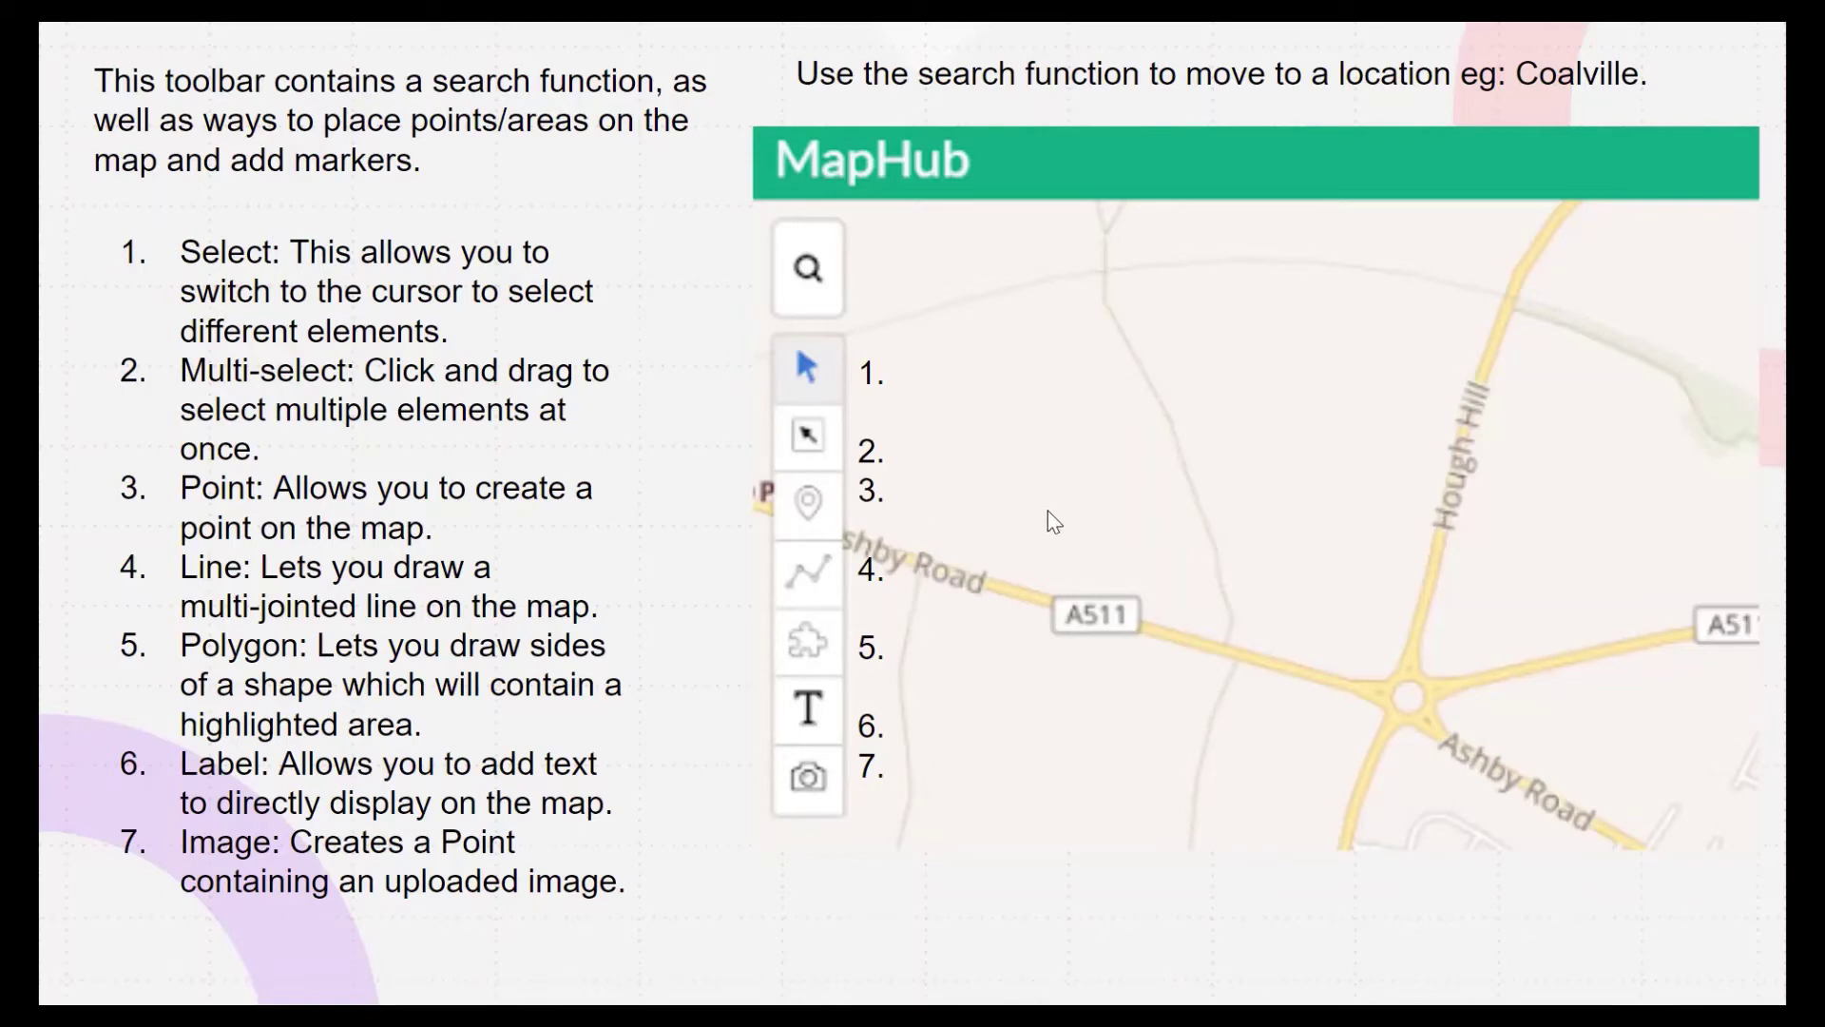
Step: Advance the slideshow to the Points slide, exit it, and open the Workshop Test Map in MapHub
{"action": "key", "text": "Right"}
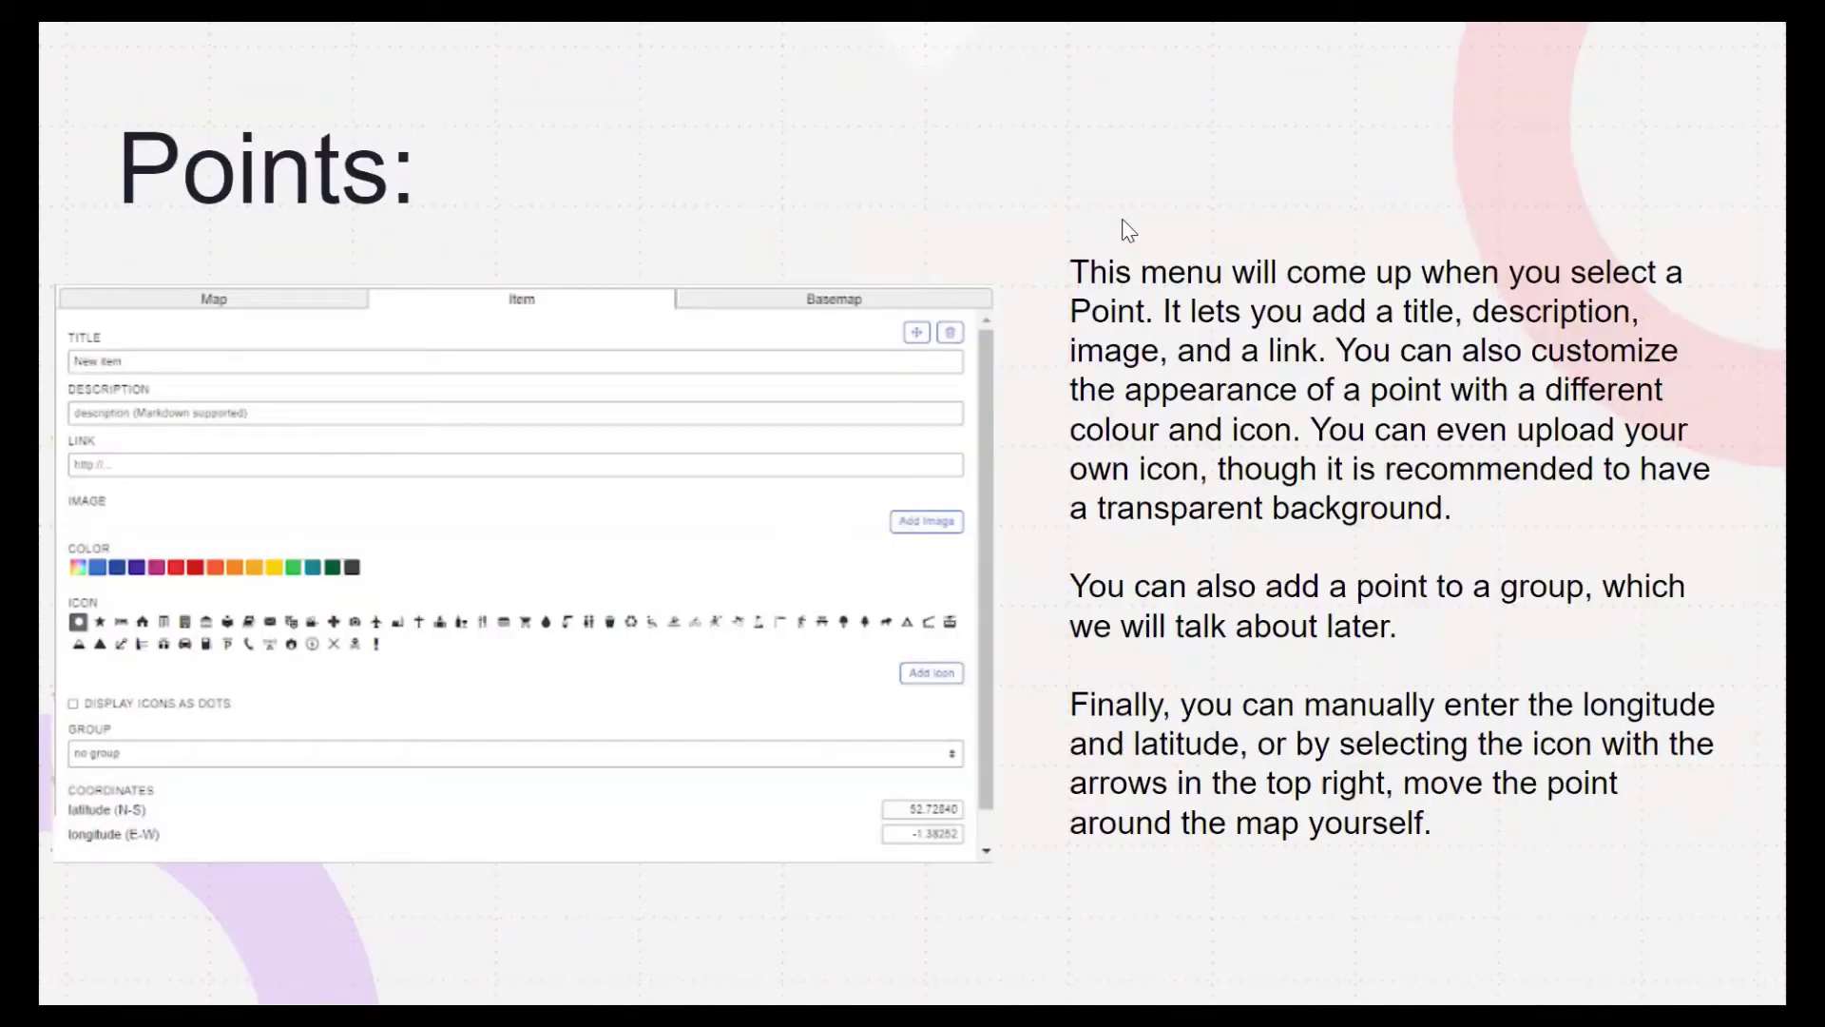
{"action": "key", "text": "Escape"}
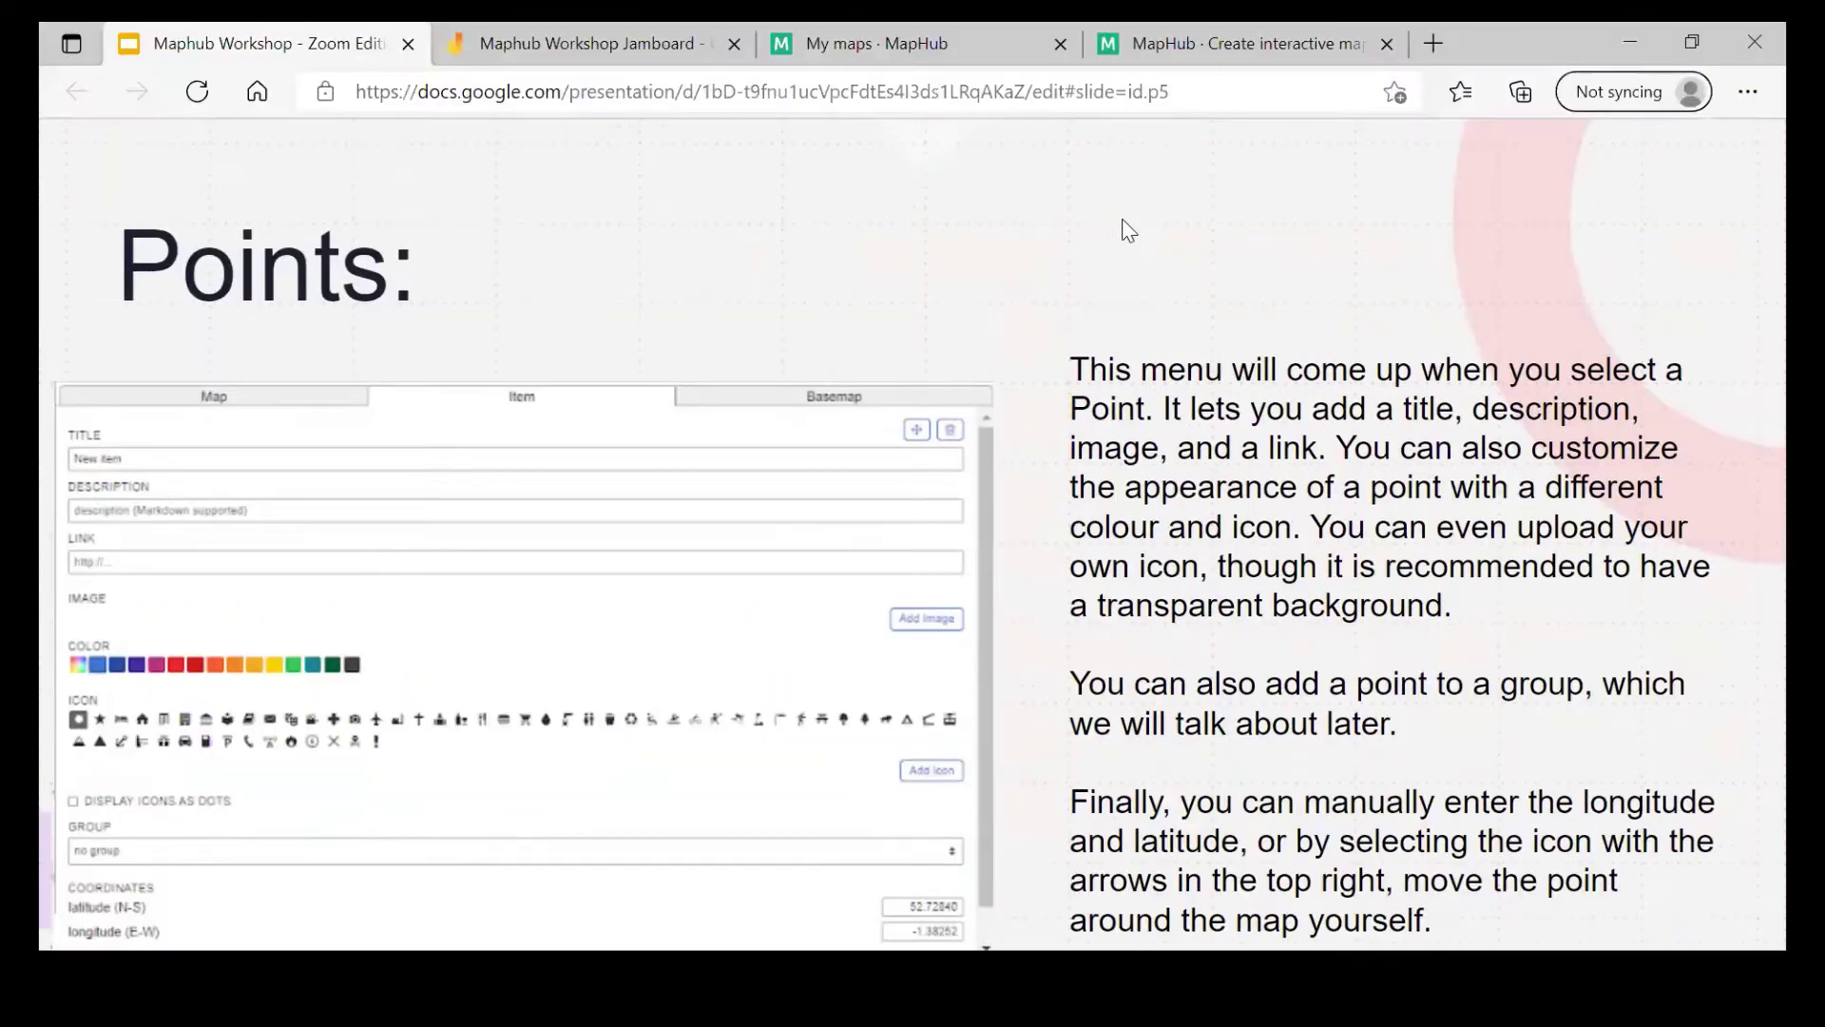
{"action": "left_click", "coordinate": [1006, 29]}
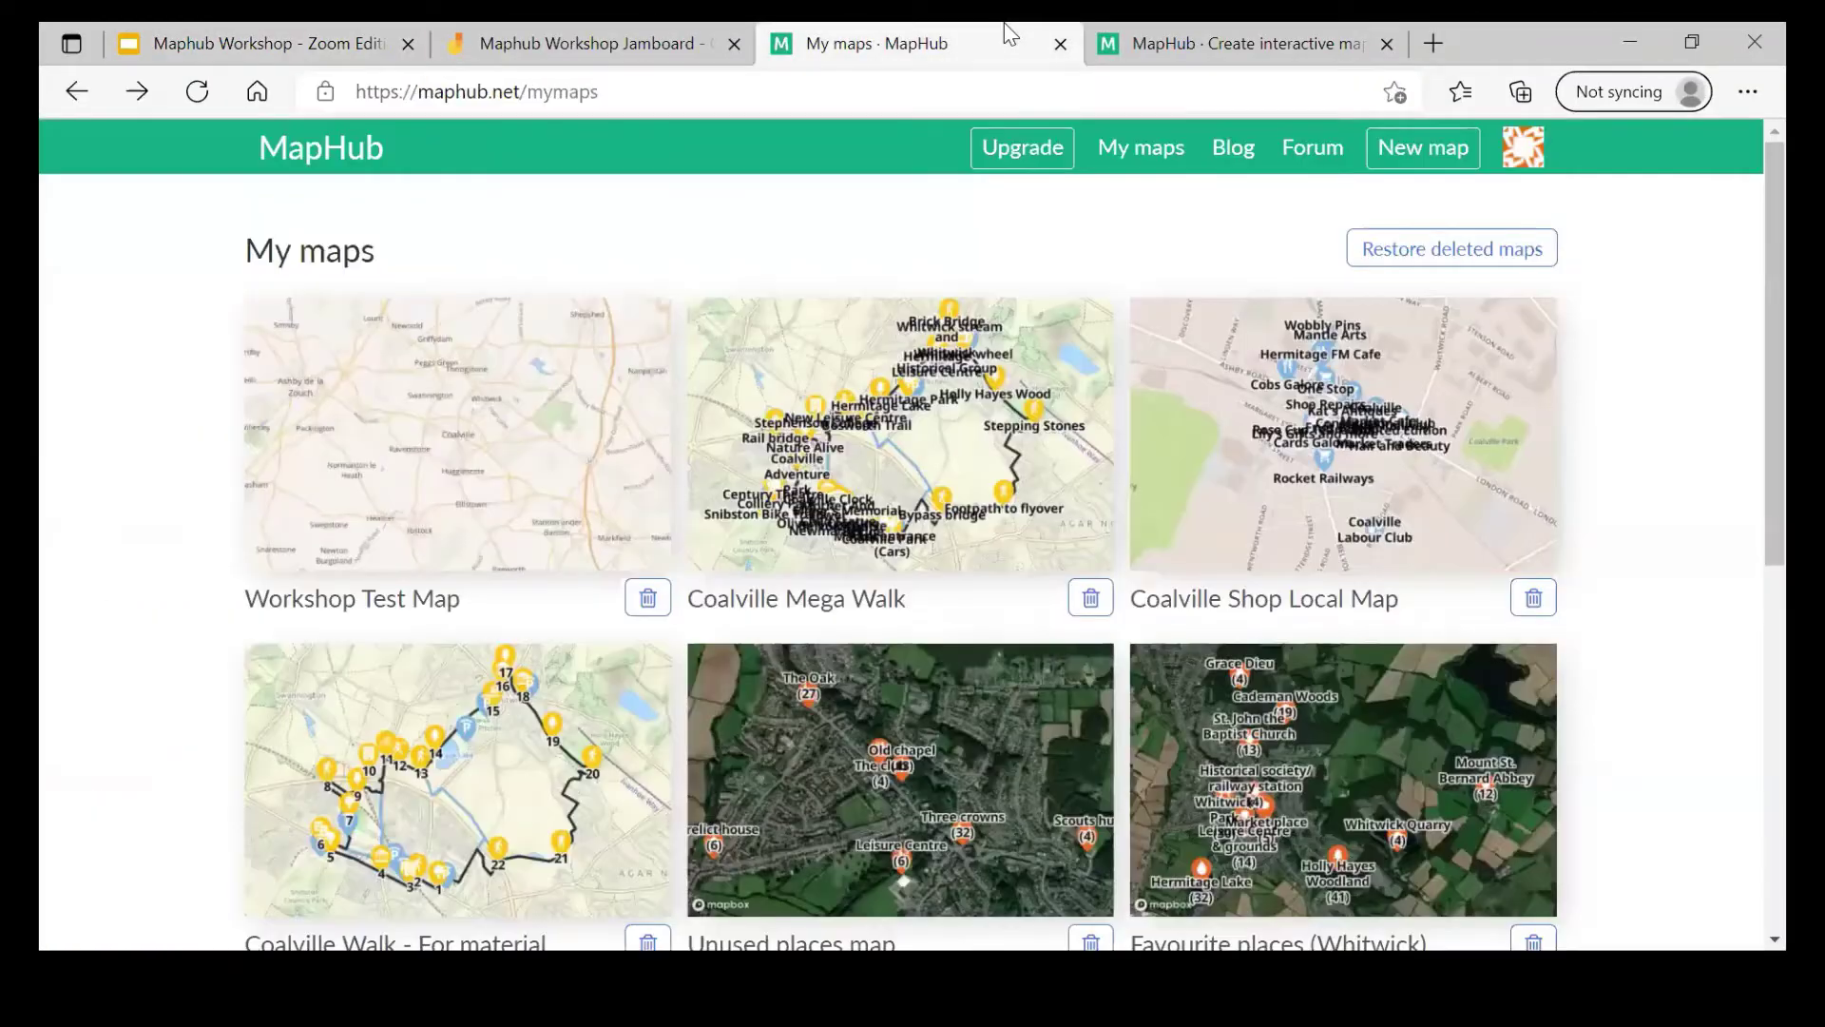
{"action": "left_click", "coordinate": [490, 394]}
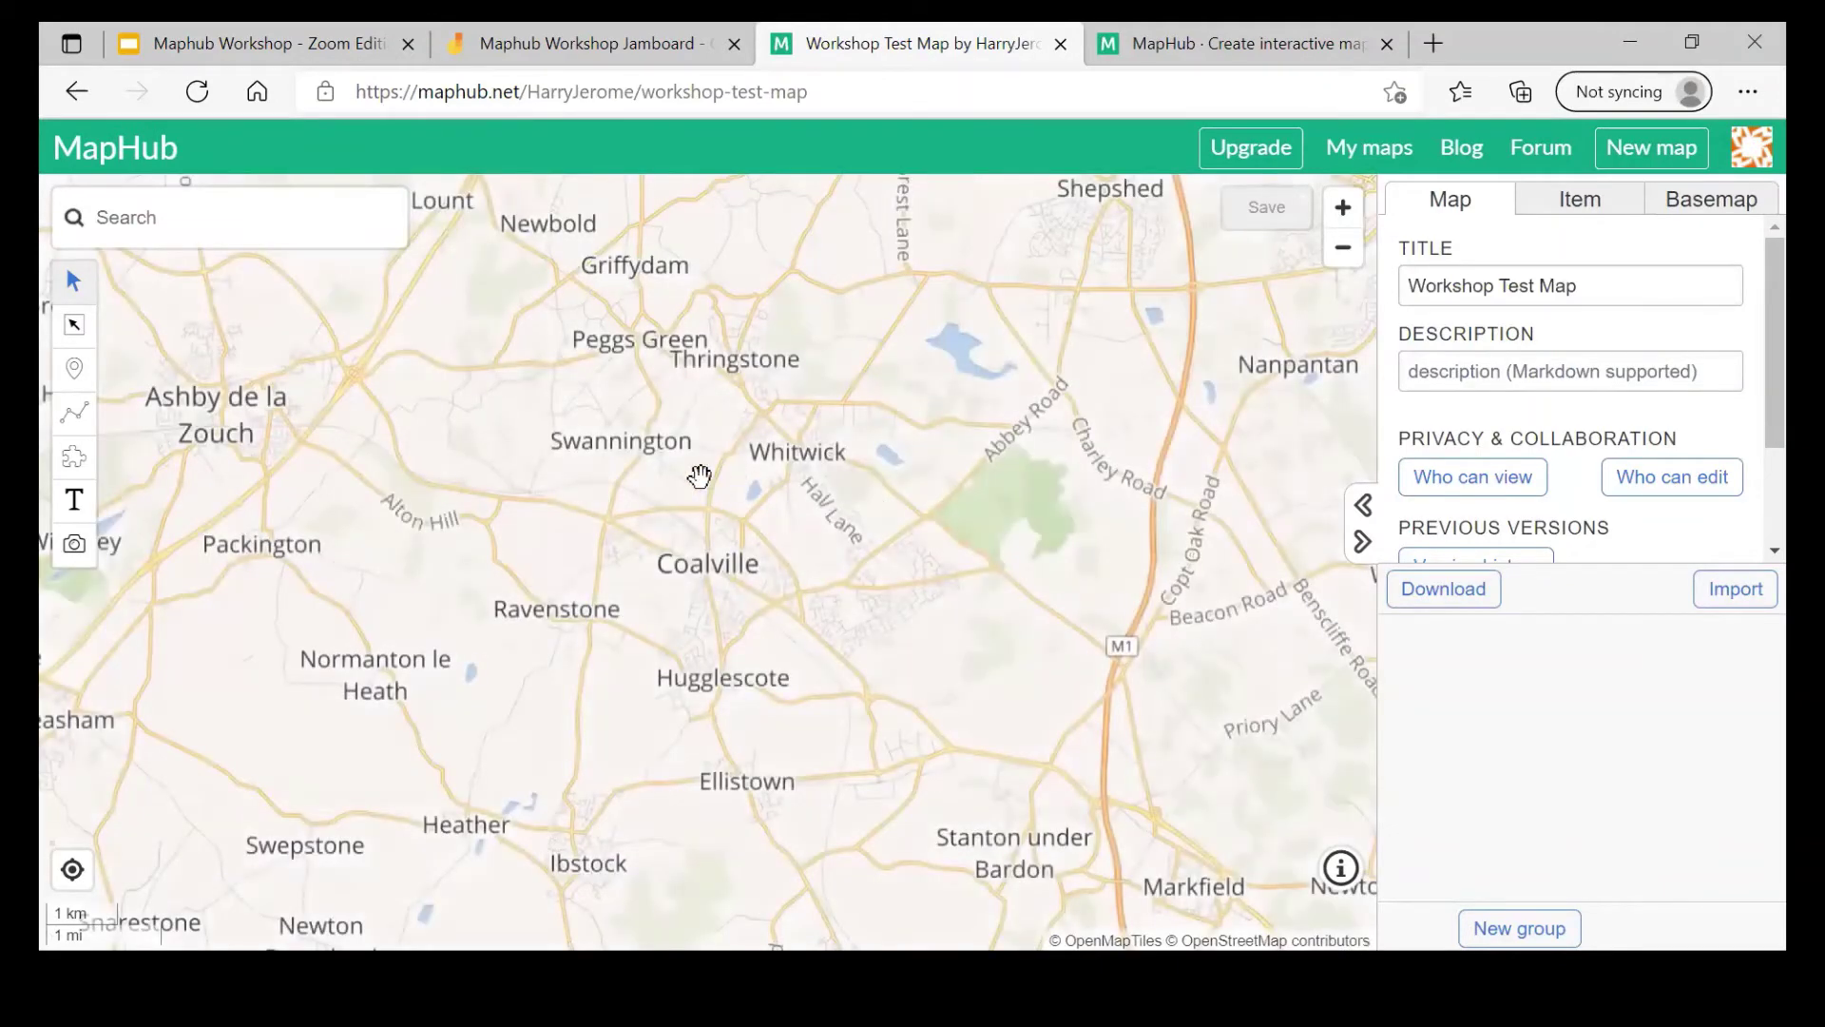
Step: Place three points around Coalville: just below the A511 northwest of town, in the town centre, and at Snibson Country Park
{"action": "left_click_drag", "start_coordinate": [754, 479], "coordinate": [756, 472]}
{"action": "scroll", "coordinate": [758, 471], "scroll_direction": "up", "scroll_amount": 2}
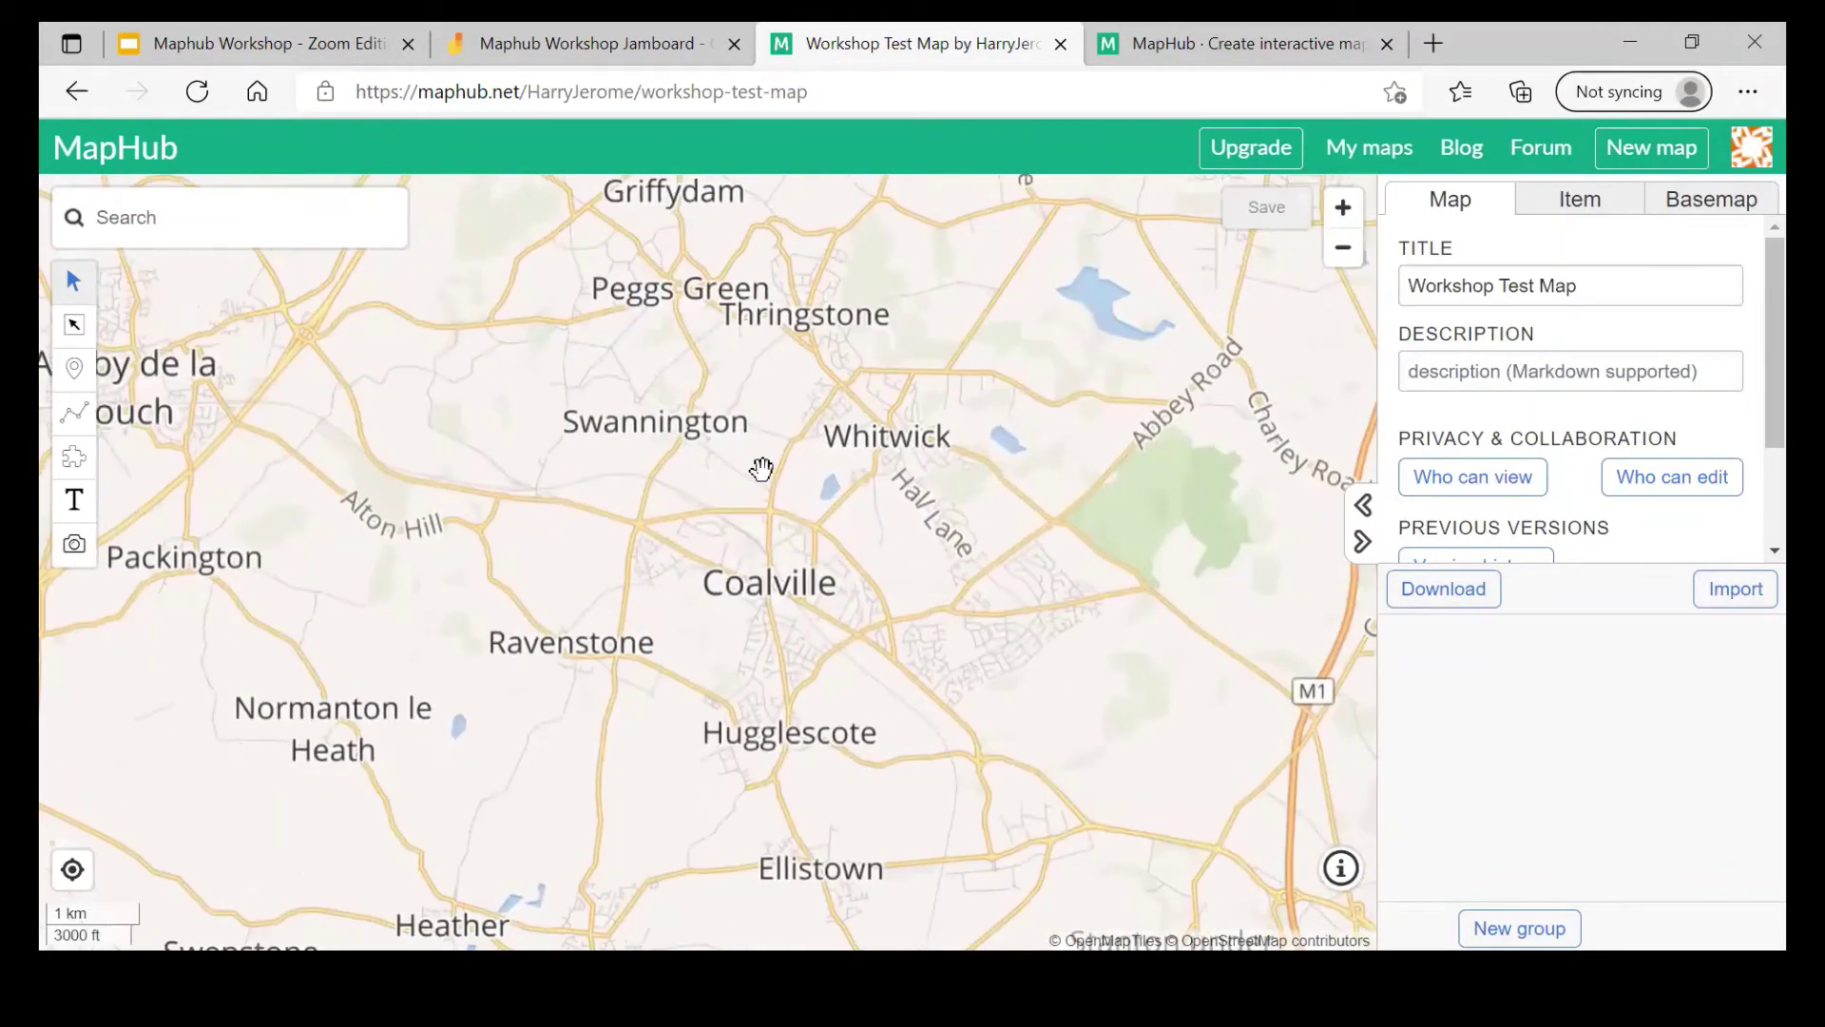
{"action": "scroll", "coordinate": [762, 469], "scroll_direction": "up", "scroll_amount": 4}
{"action": "left_click_drag", "start_coordinate": [761, 469], "coordinate": [794, 253]}
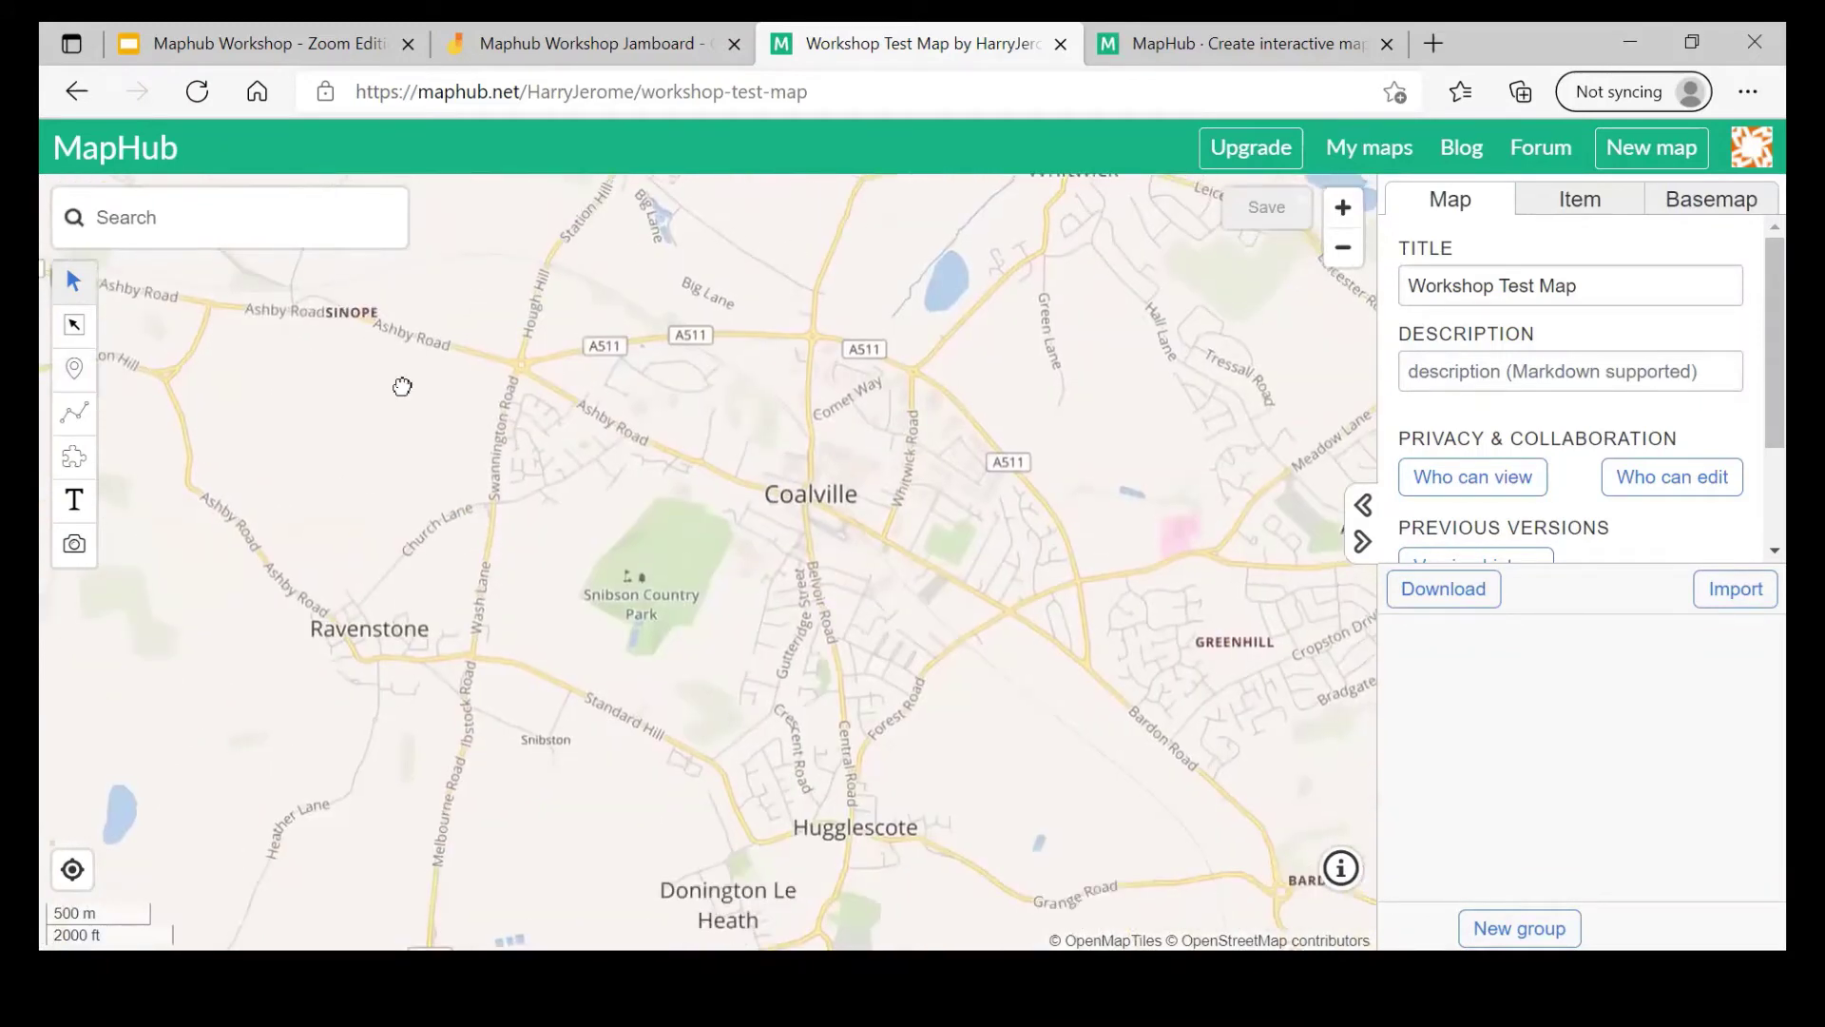
{"action": "left_click_drag", "start_coordinate": [528, 437], "coordinate": [484, 369]}
{"action": "left_click_drag", "start_coordinate": [352, 318], "coordinate": [441, 398]}
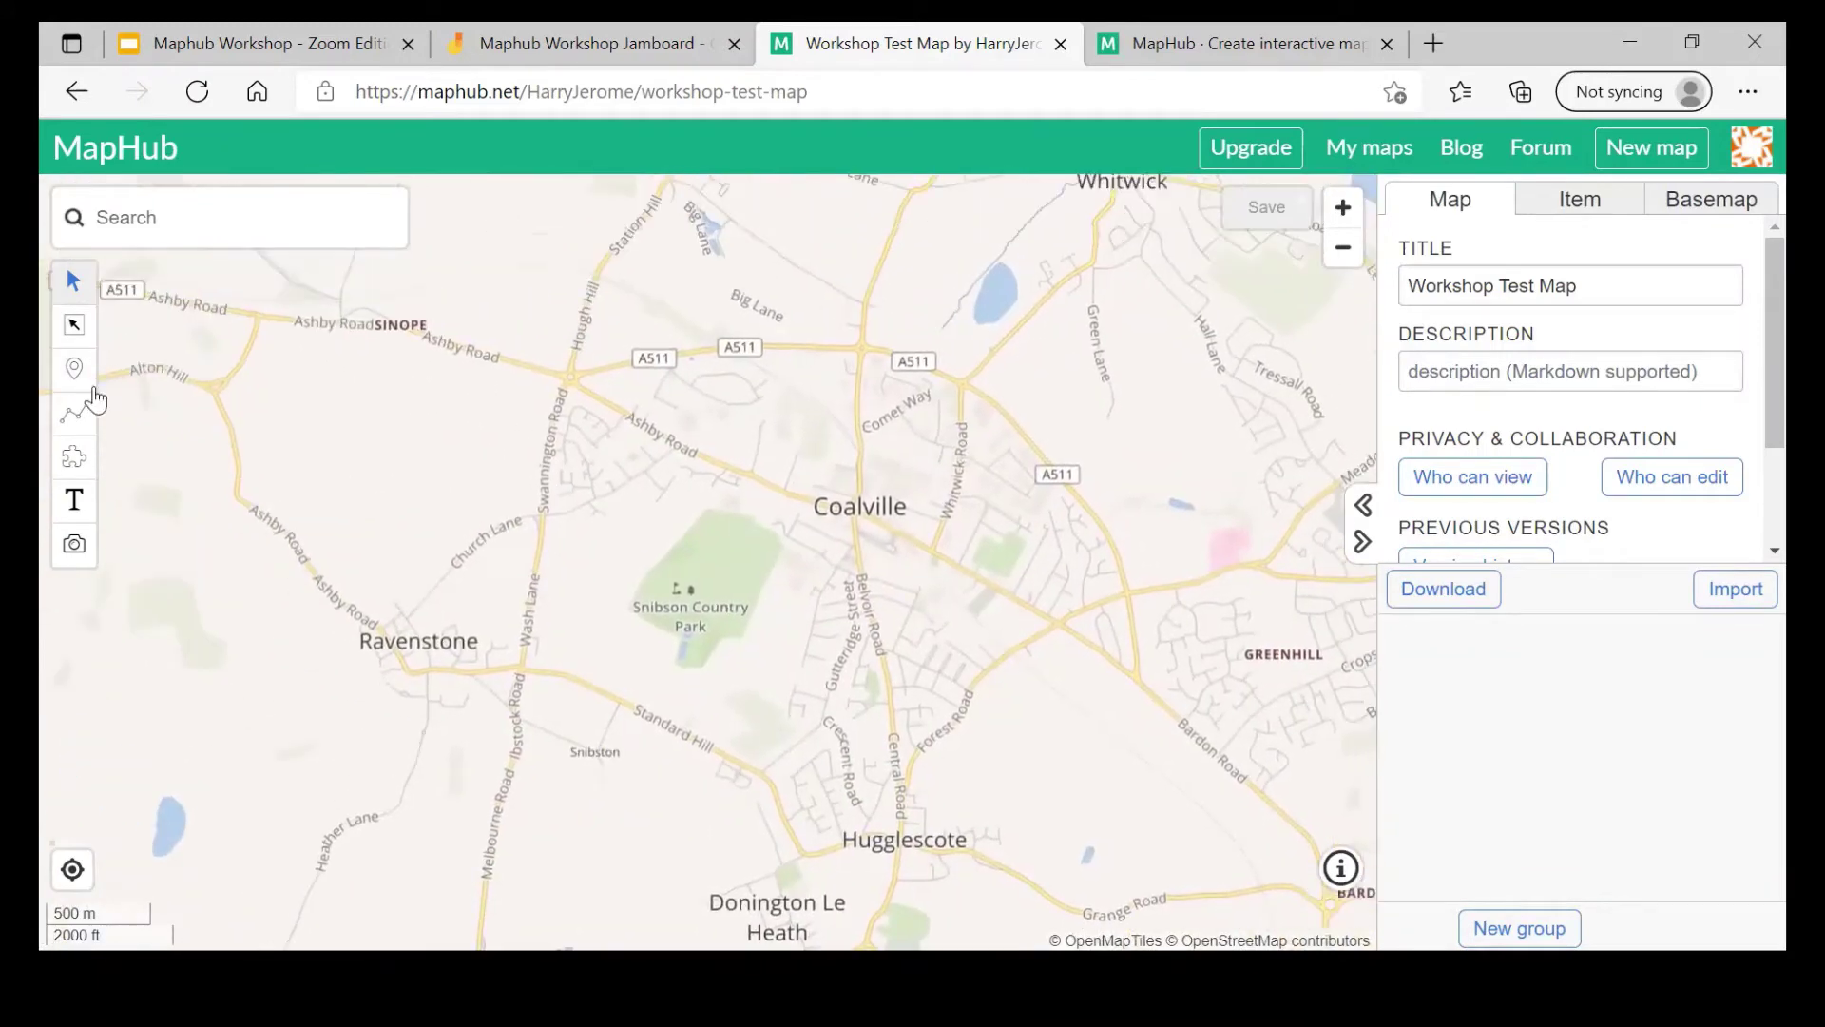
{"action": "left_click", "coordinate": [77, 371]}
{"action": "left_click", "coordinate": [692, 376]}
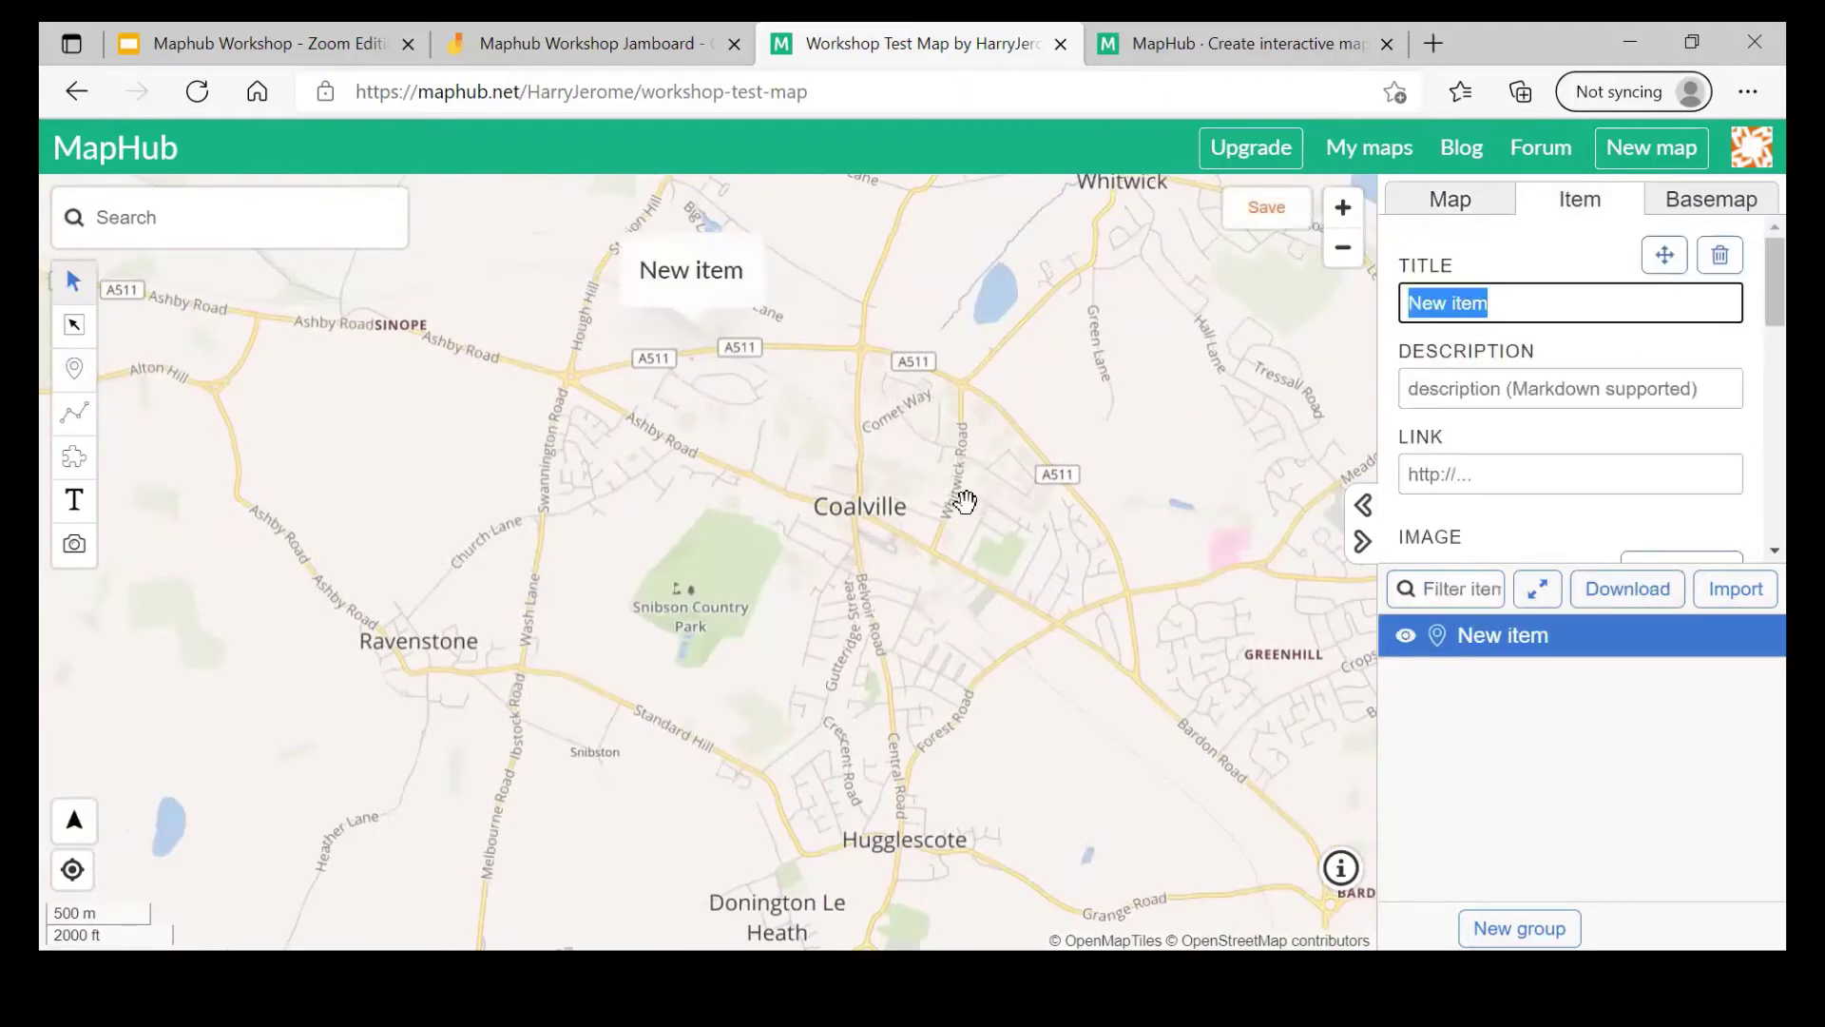
{"action": "left_click", "coordinate": [74, 368]}
{"action": "left_click", "coordinate": [923, 548]}
{"action": "left_click", "coordinate": [74, 368]}
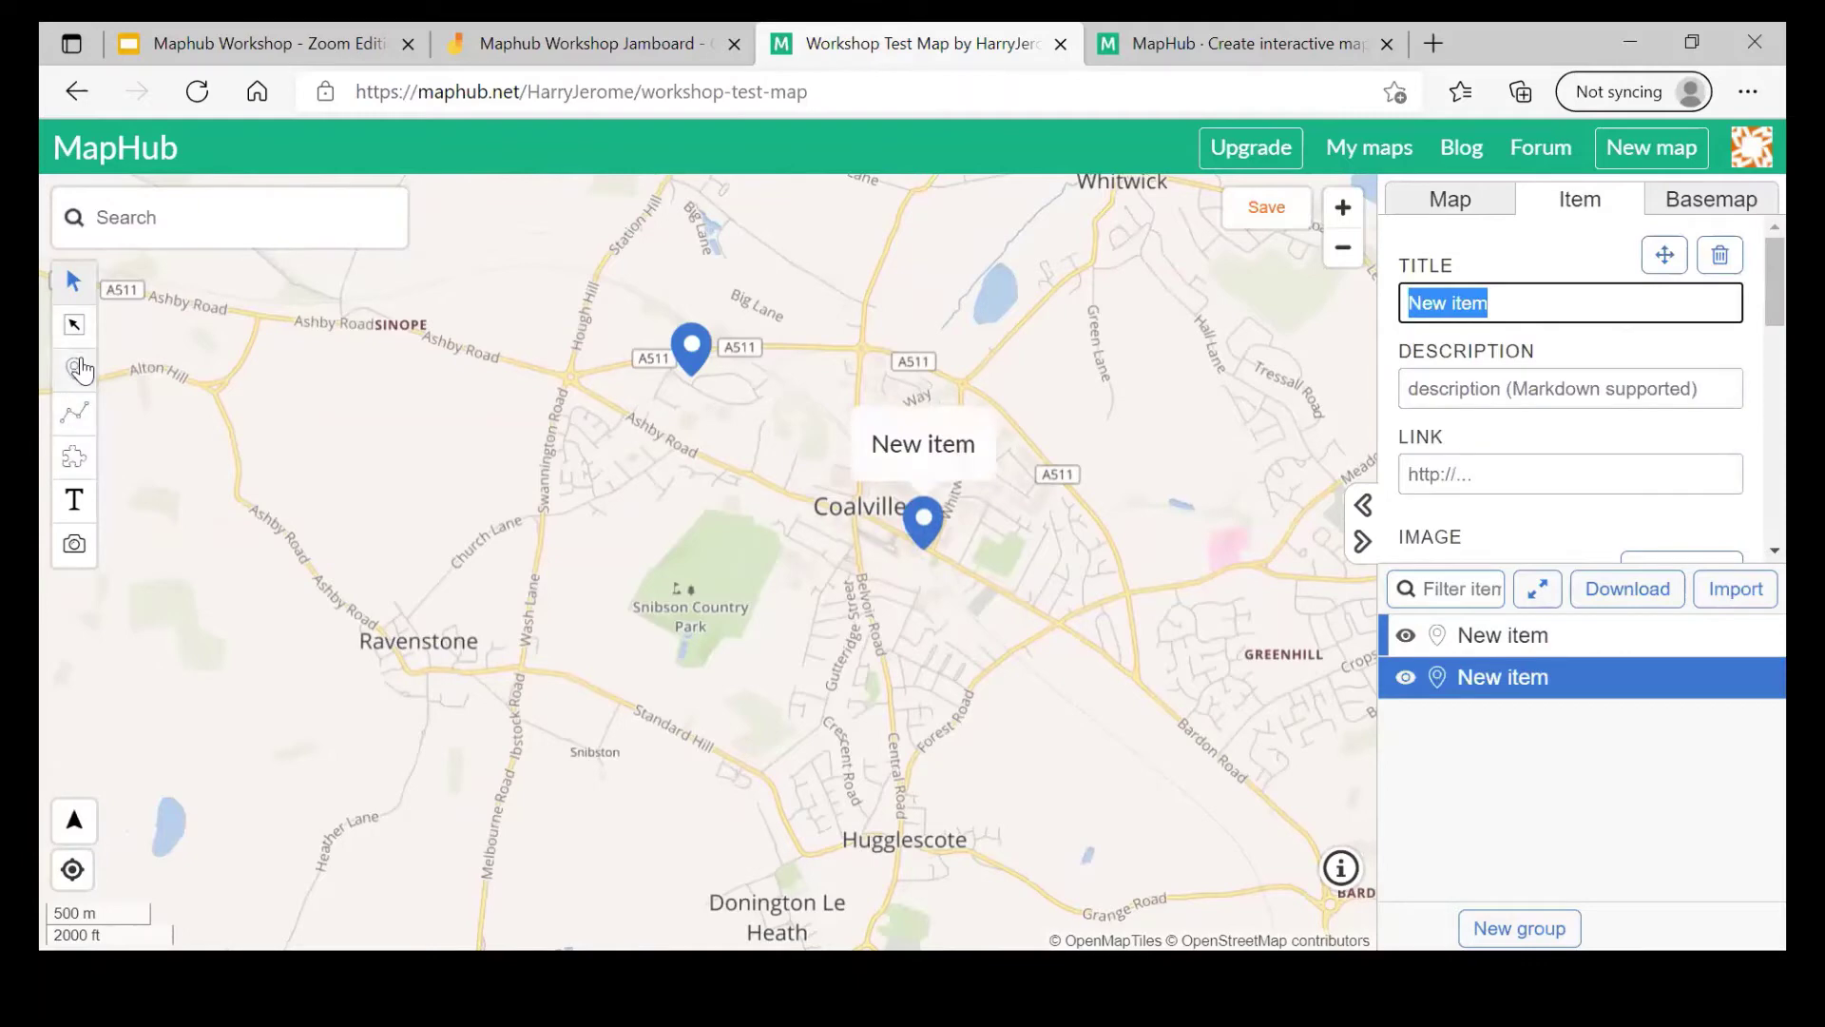
{"action": "left_click", "coordinate": [659, 589]}
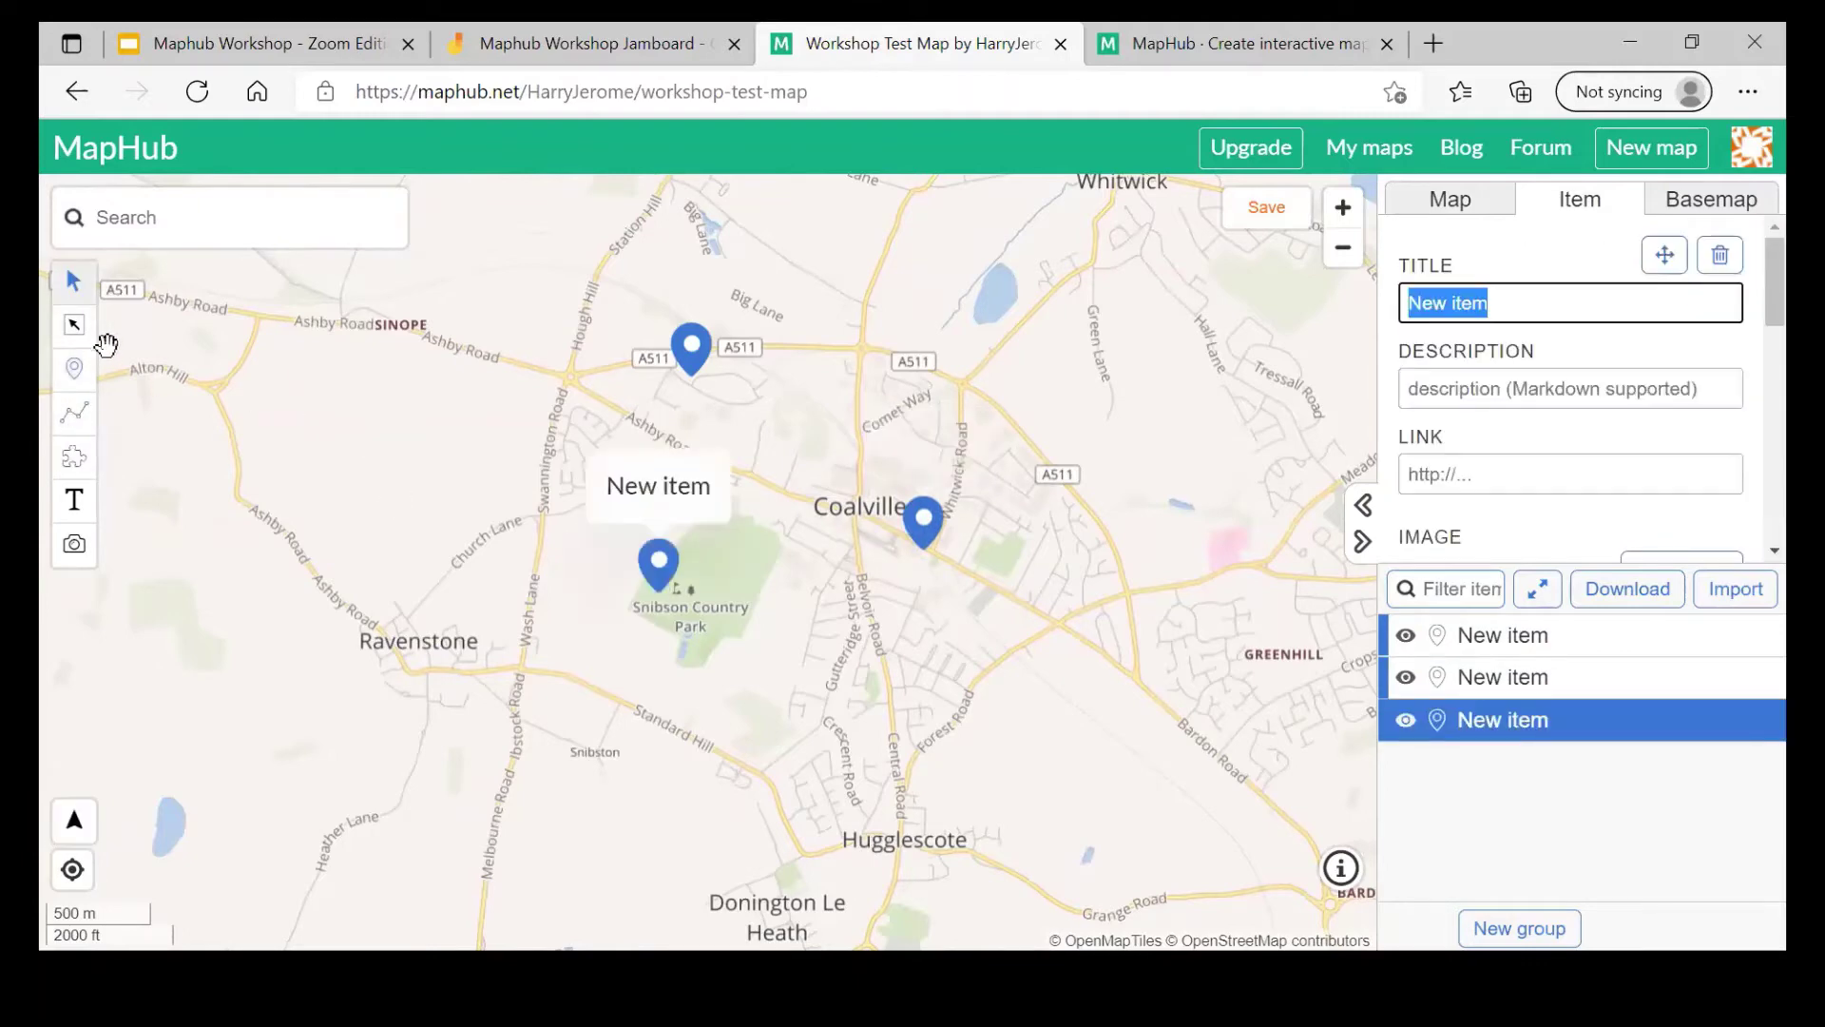
Step: Select all three points around Coalville together by enclosing them in a multi-select rectangle
{"action": "left_click", "coordinate": [691, 348]}
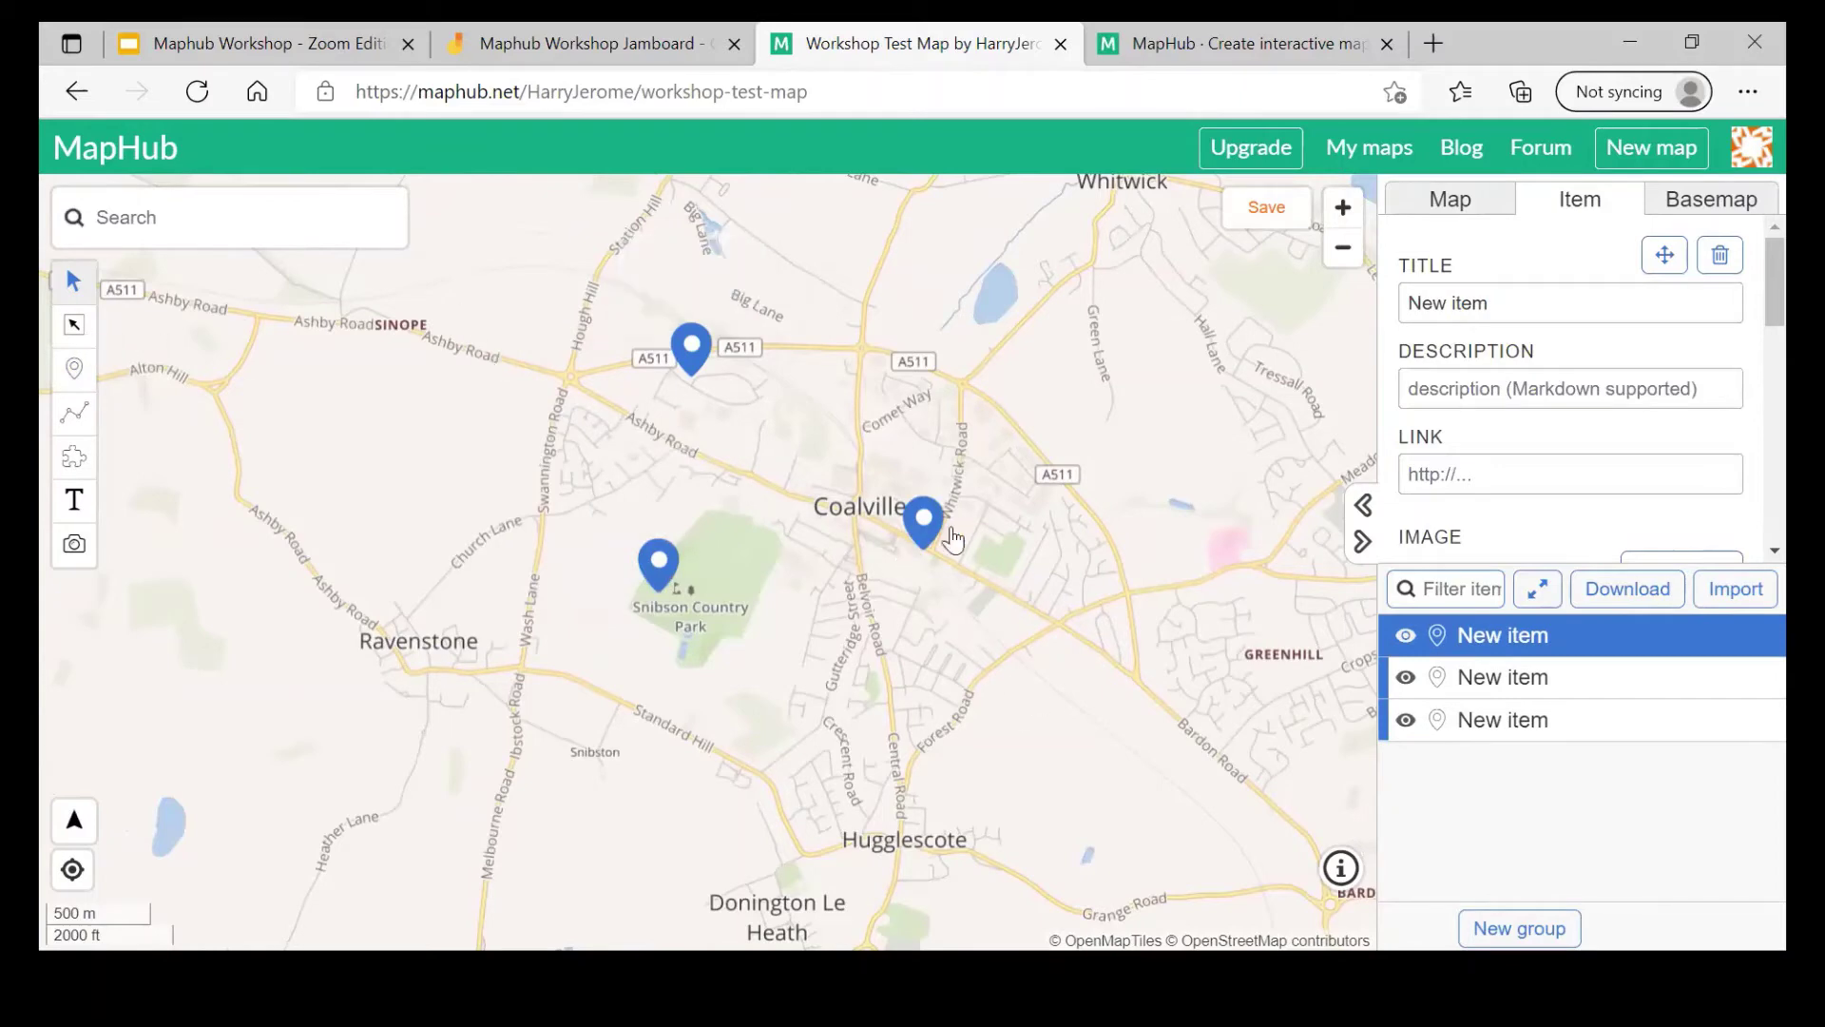
{"action": "left_click", "coordinate": [74, 325]}
{"action": "left_click_drag", "start_coordinate": [456, 302], "coordinate": [1040, 710]}
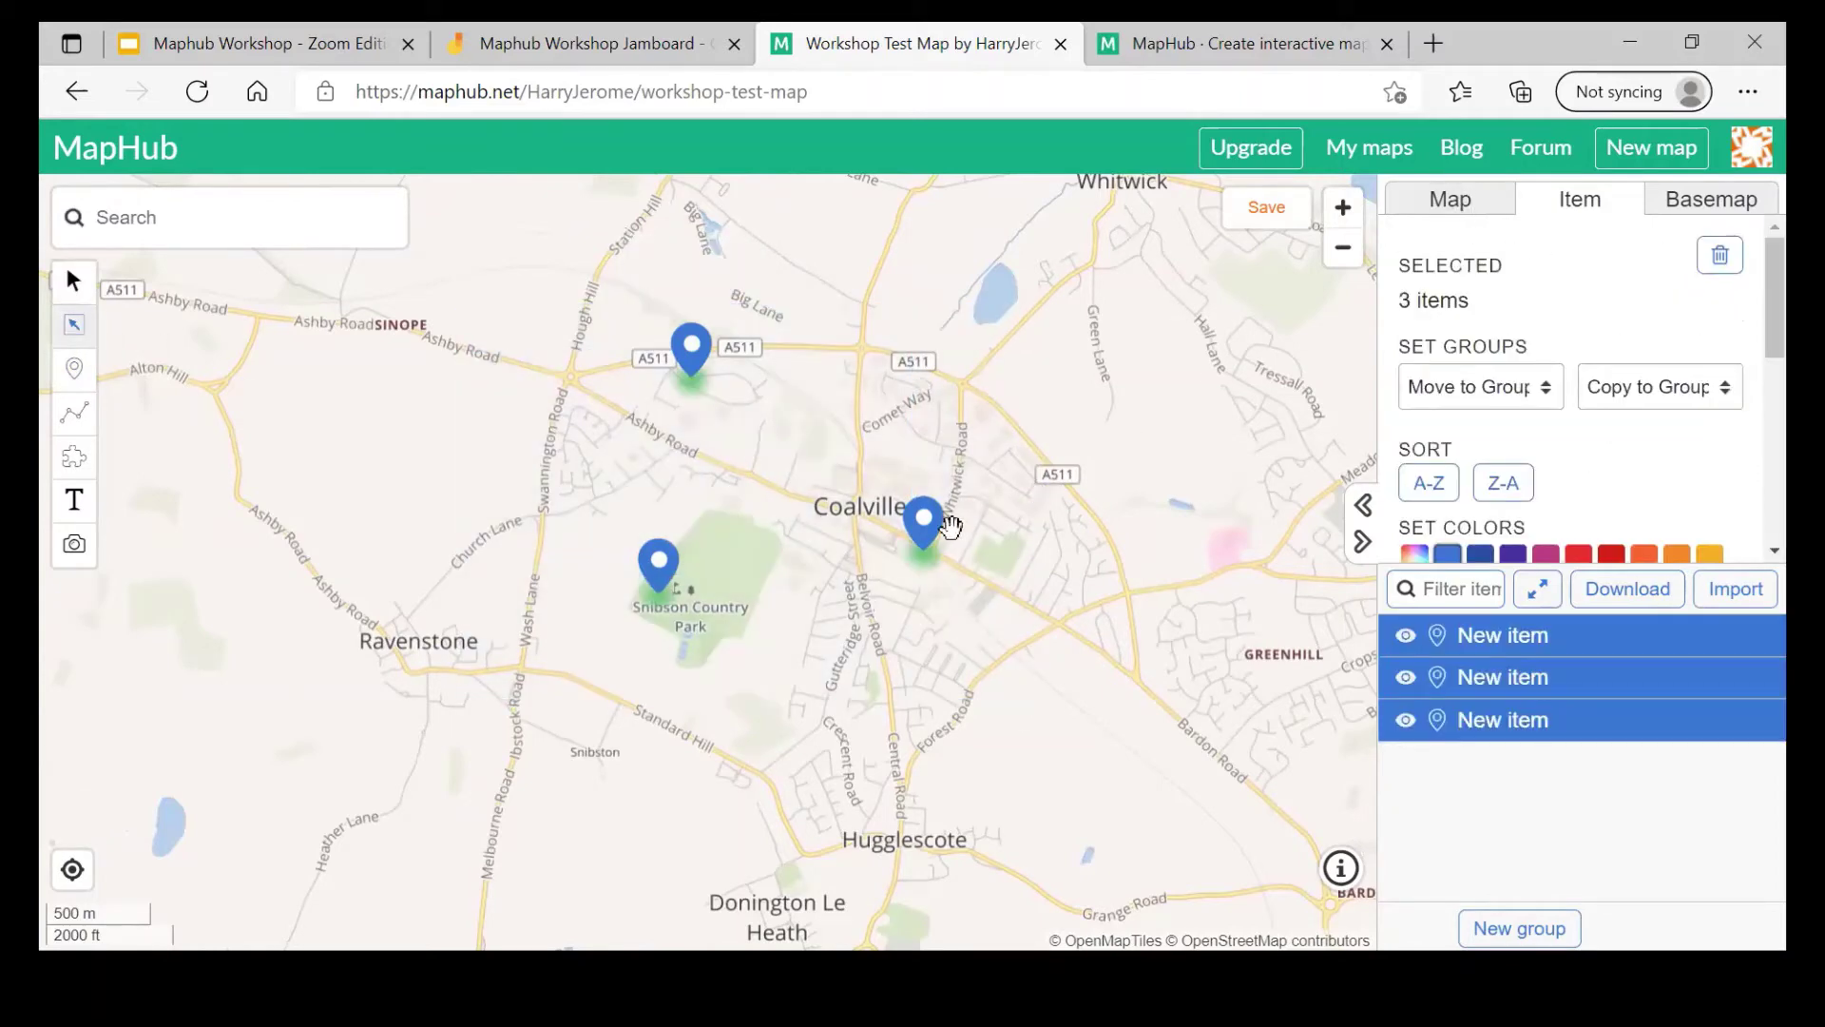
{"action": "left_click", "coordinate": [903, 528]}
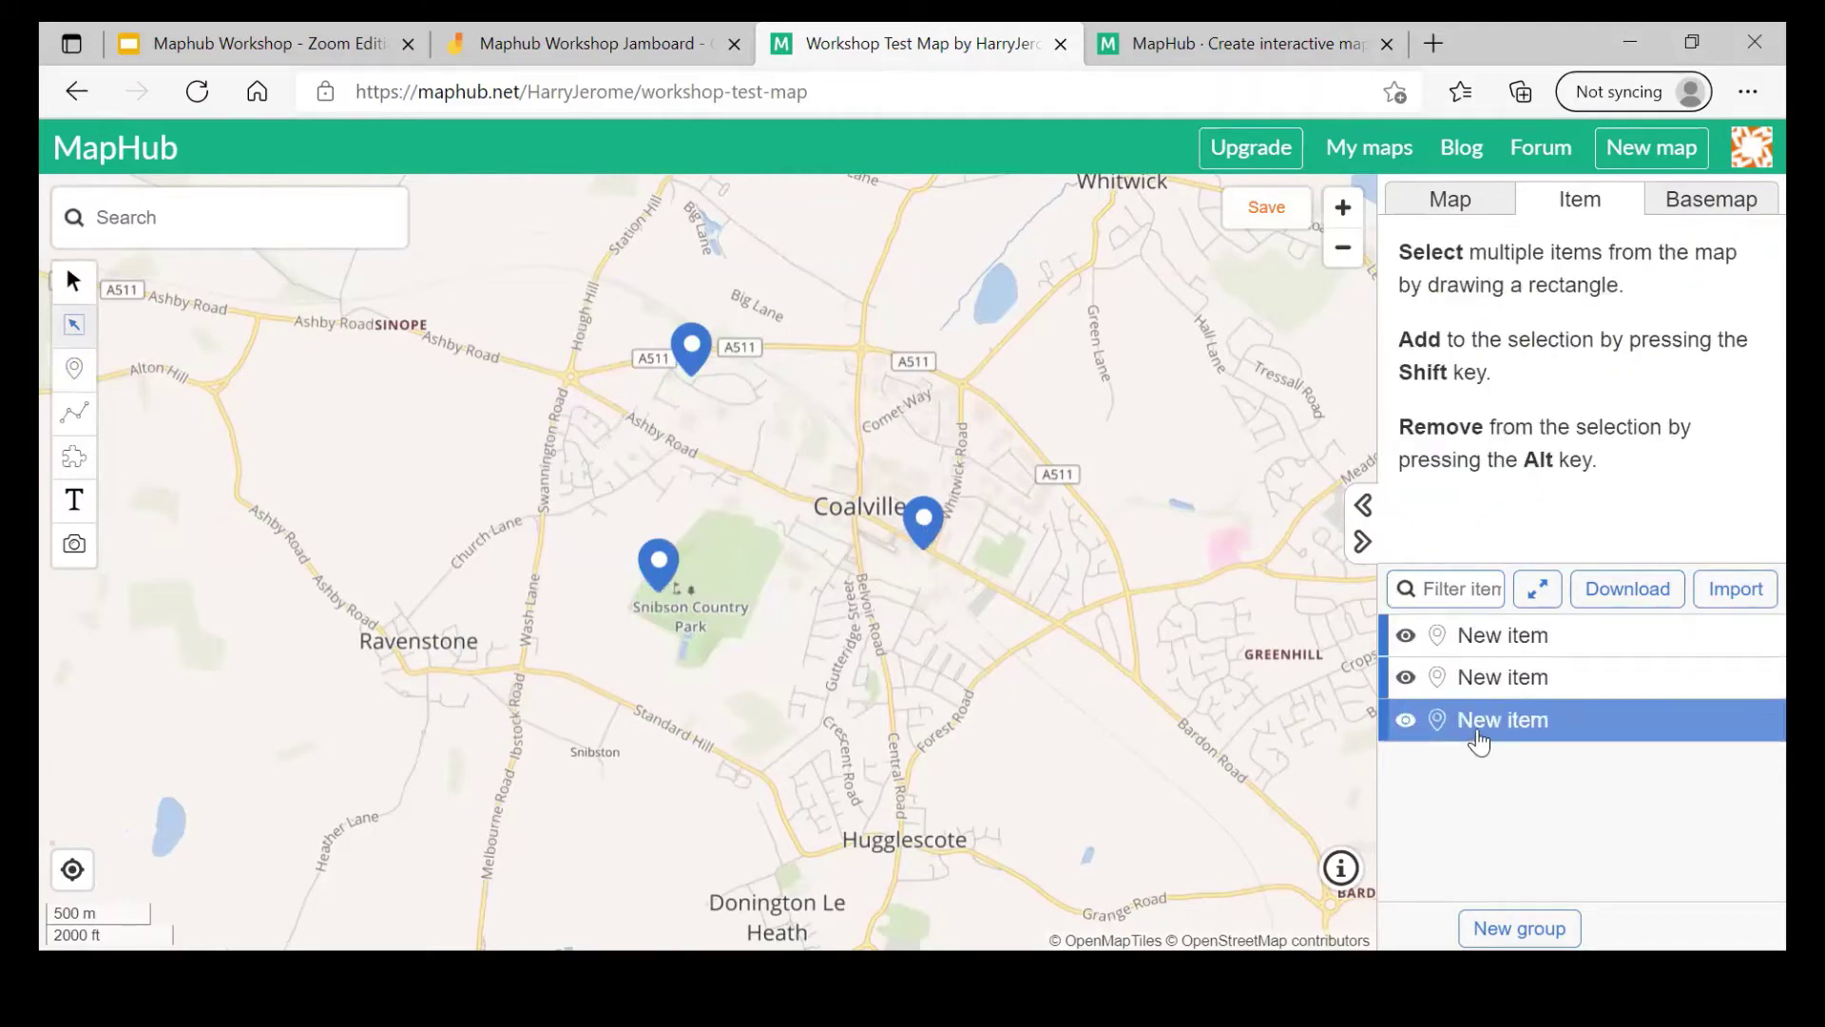
{"action": "left_click_drag", "start_coordinate": [575, 302], "coordinate": [991, 654]}
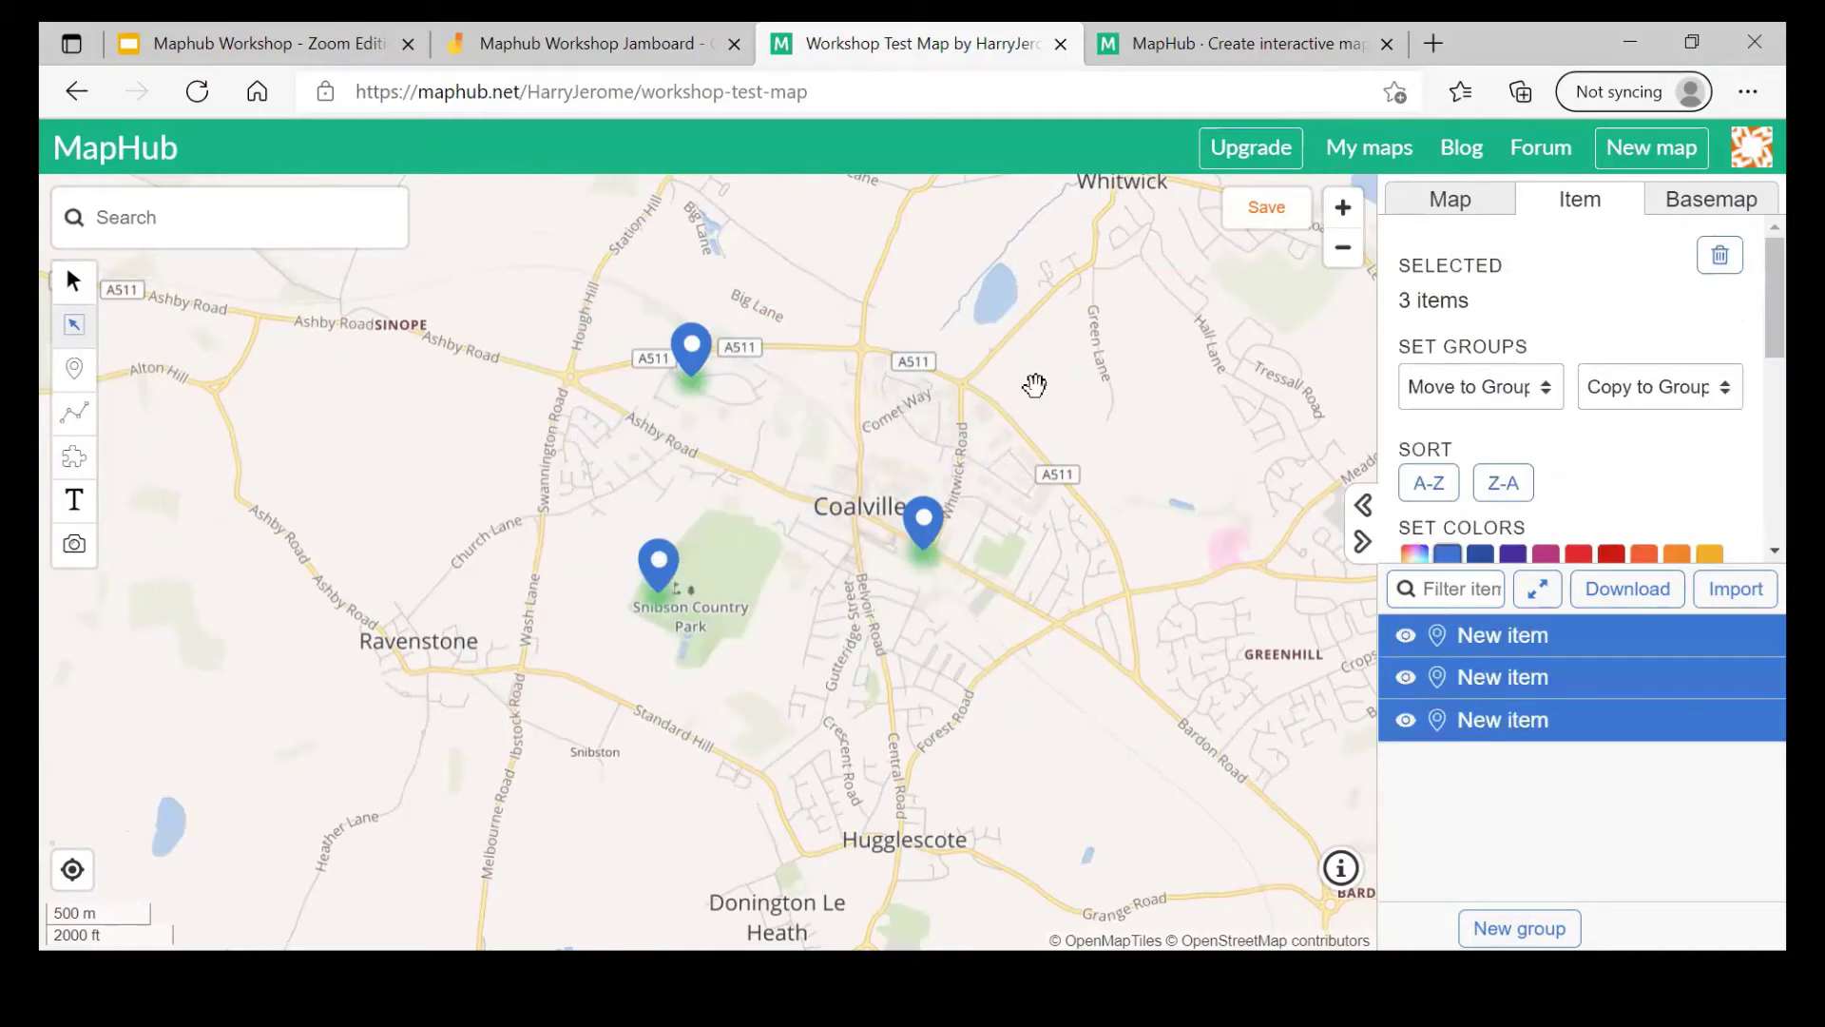
Step: Review the group, color and icon options available for the three selected points, and clear the selection
{"action": "scroll", "coordinate": [1443, 401], "scroll_direction": "down", "scroll_amount": 1}
{"action": "left_click", "coordinate": [1440, 391]}
{"action": "left_click", "coordinate": [1440, 392]}
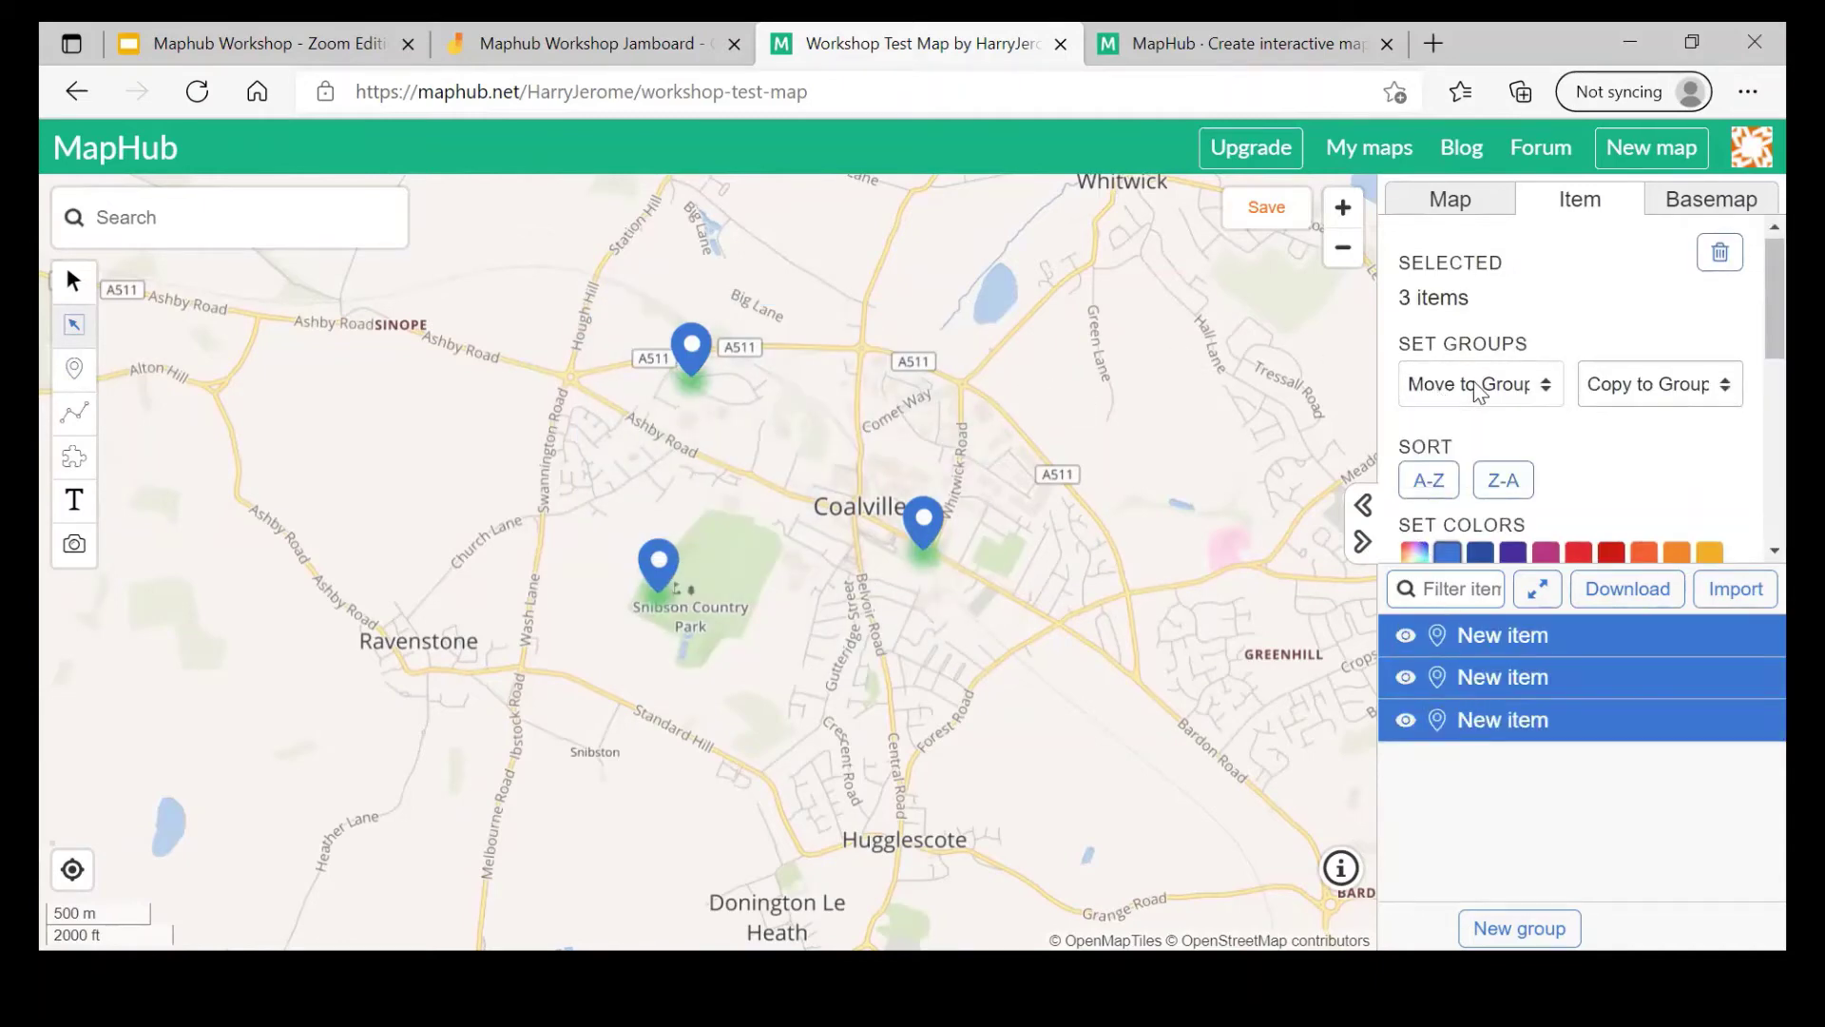
{"action": "scroll", "coordinate": [1464, 391], "scroll_direction": "down", "scroll_amount": 3}
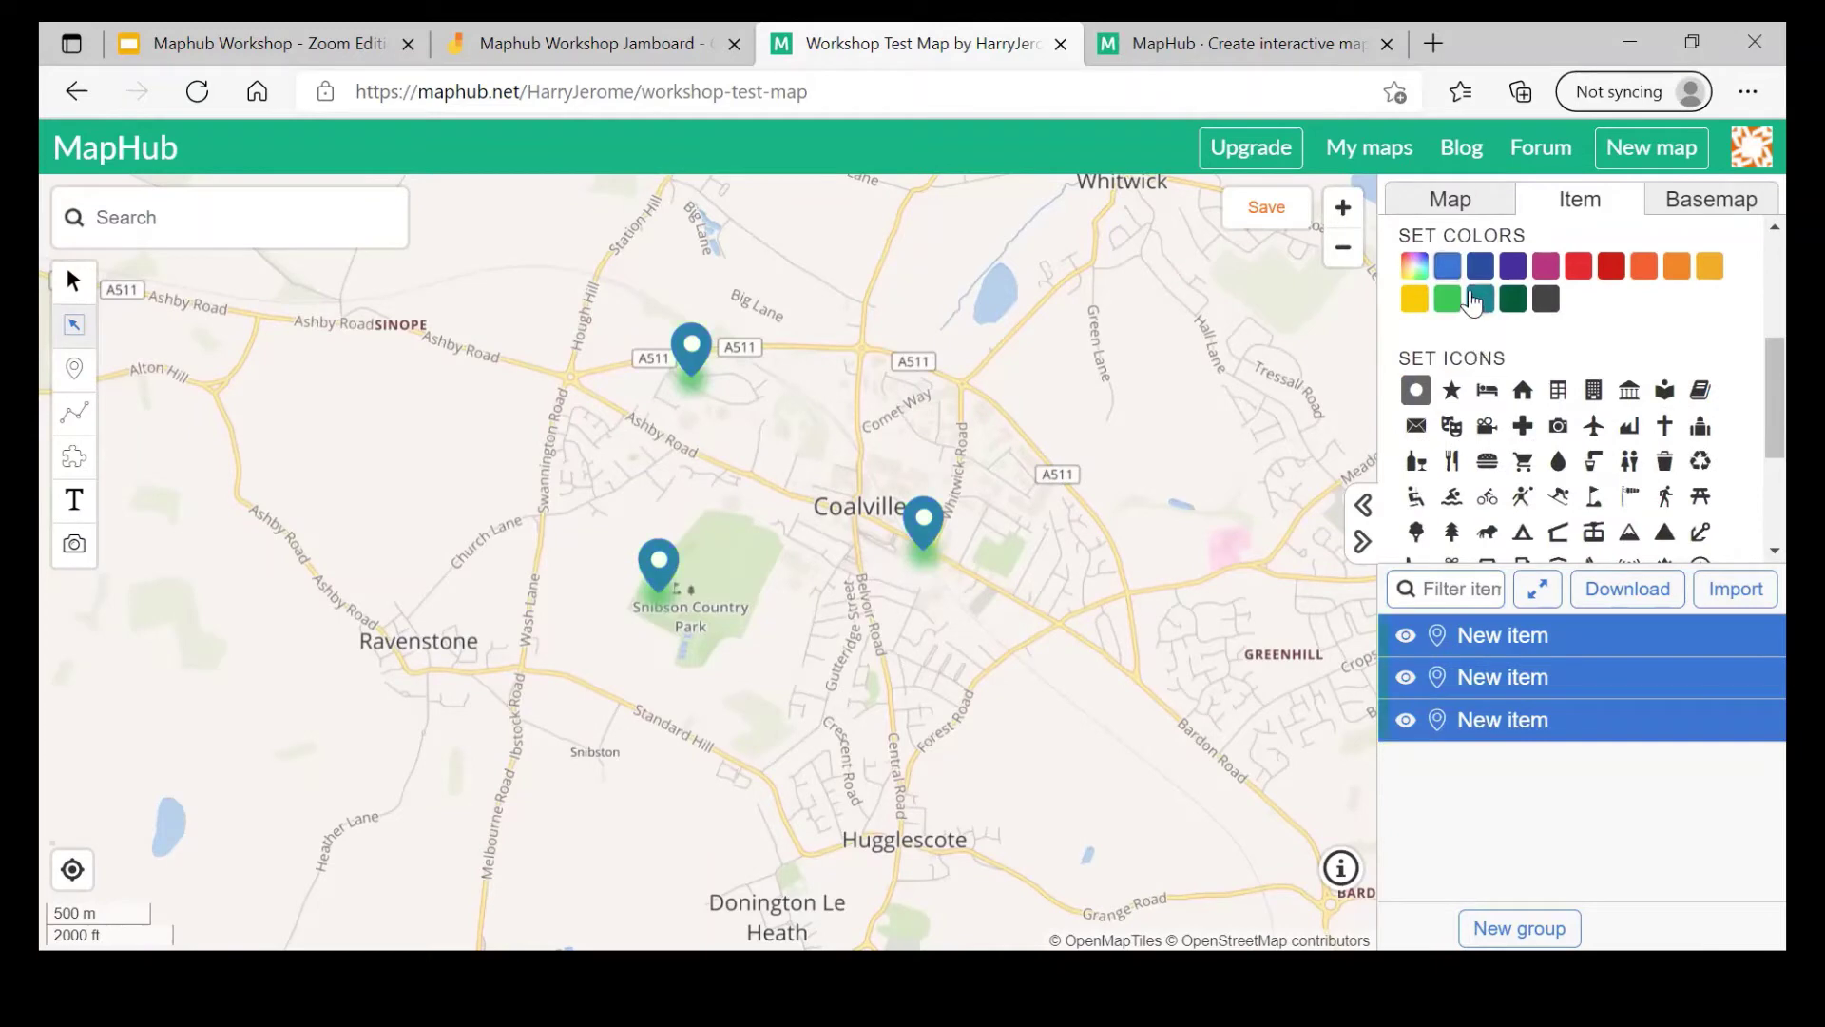
{"action": "left_click", "coordinate": [1143, 403]}
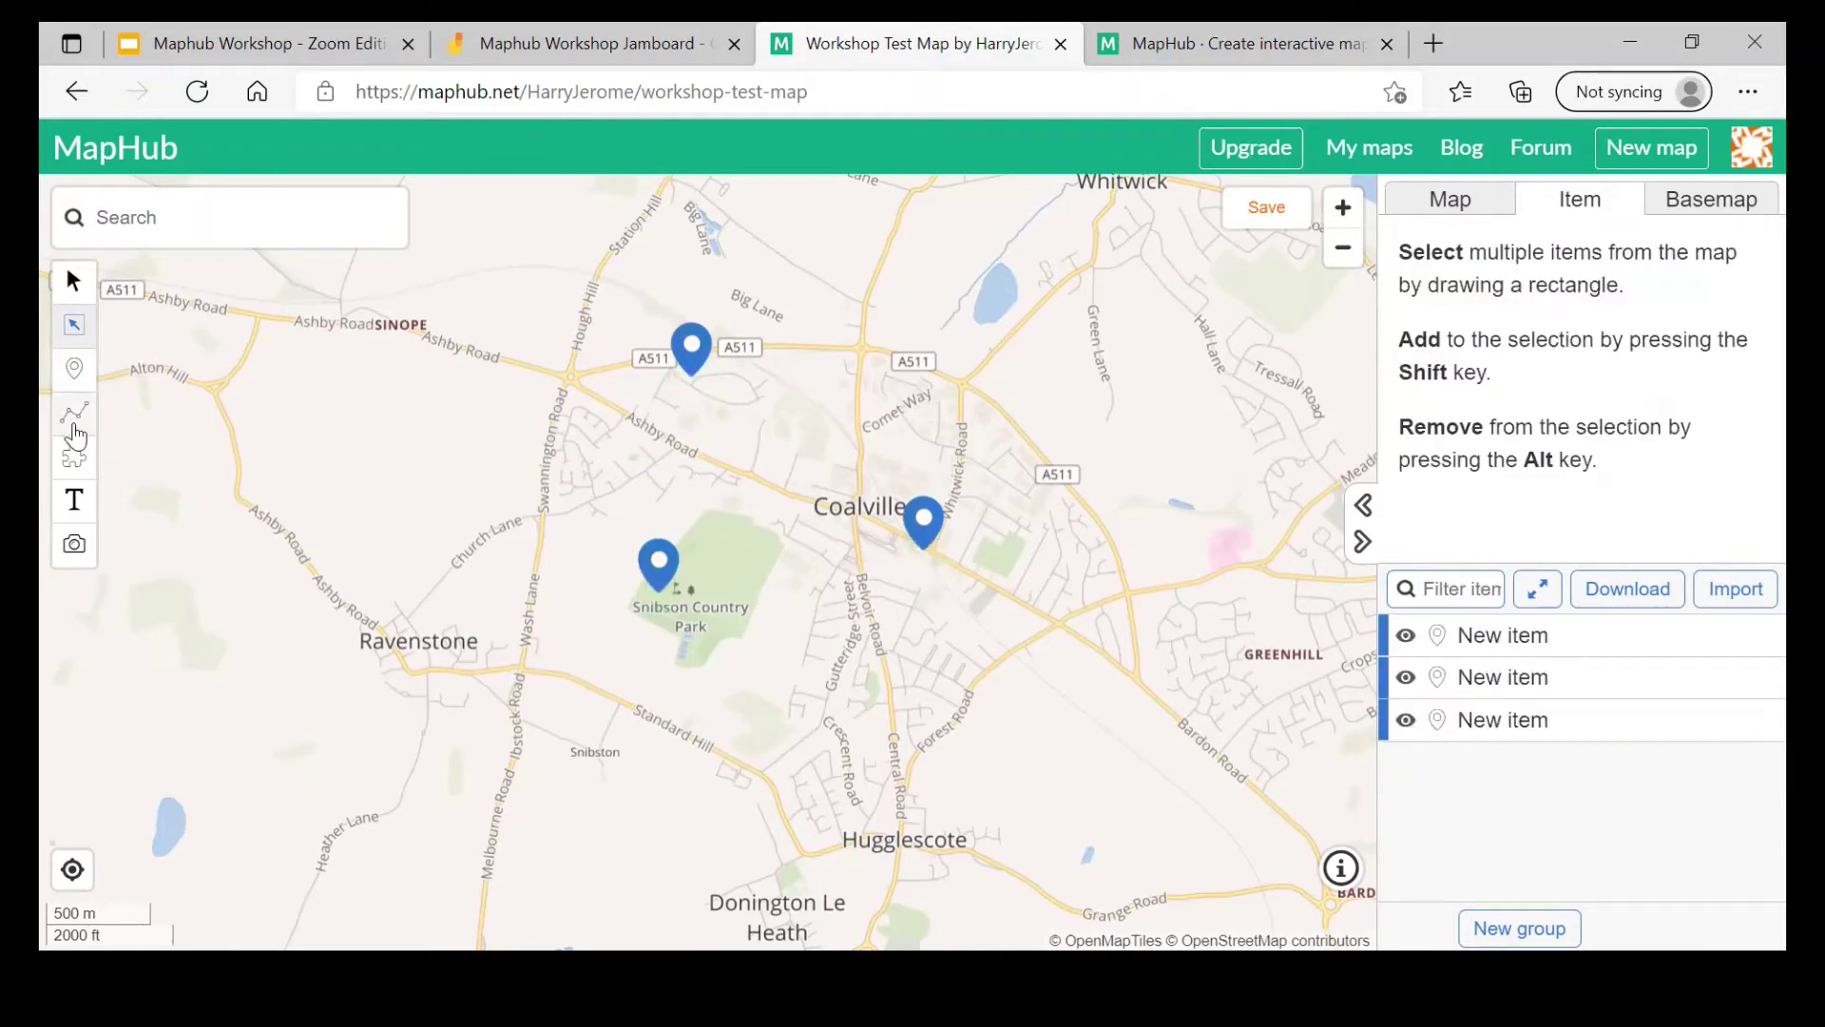
Step: Draw a five-vertex line from beside Green Lane, south past the A511 and west across Forest Road, ending near Belvoir Road
{"action": "left_click", "coordinate": [74, 415]}
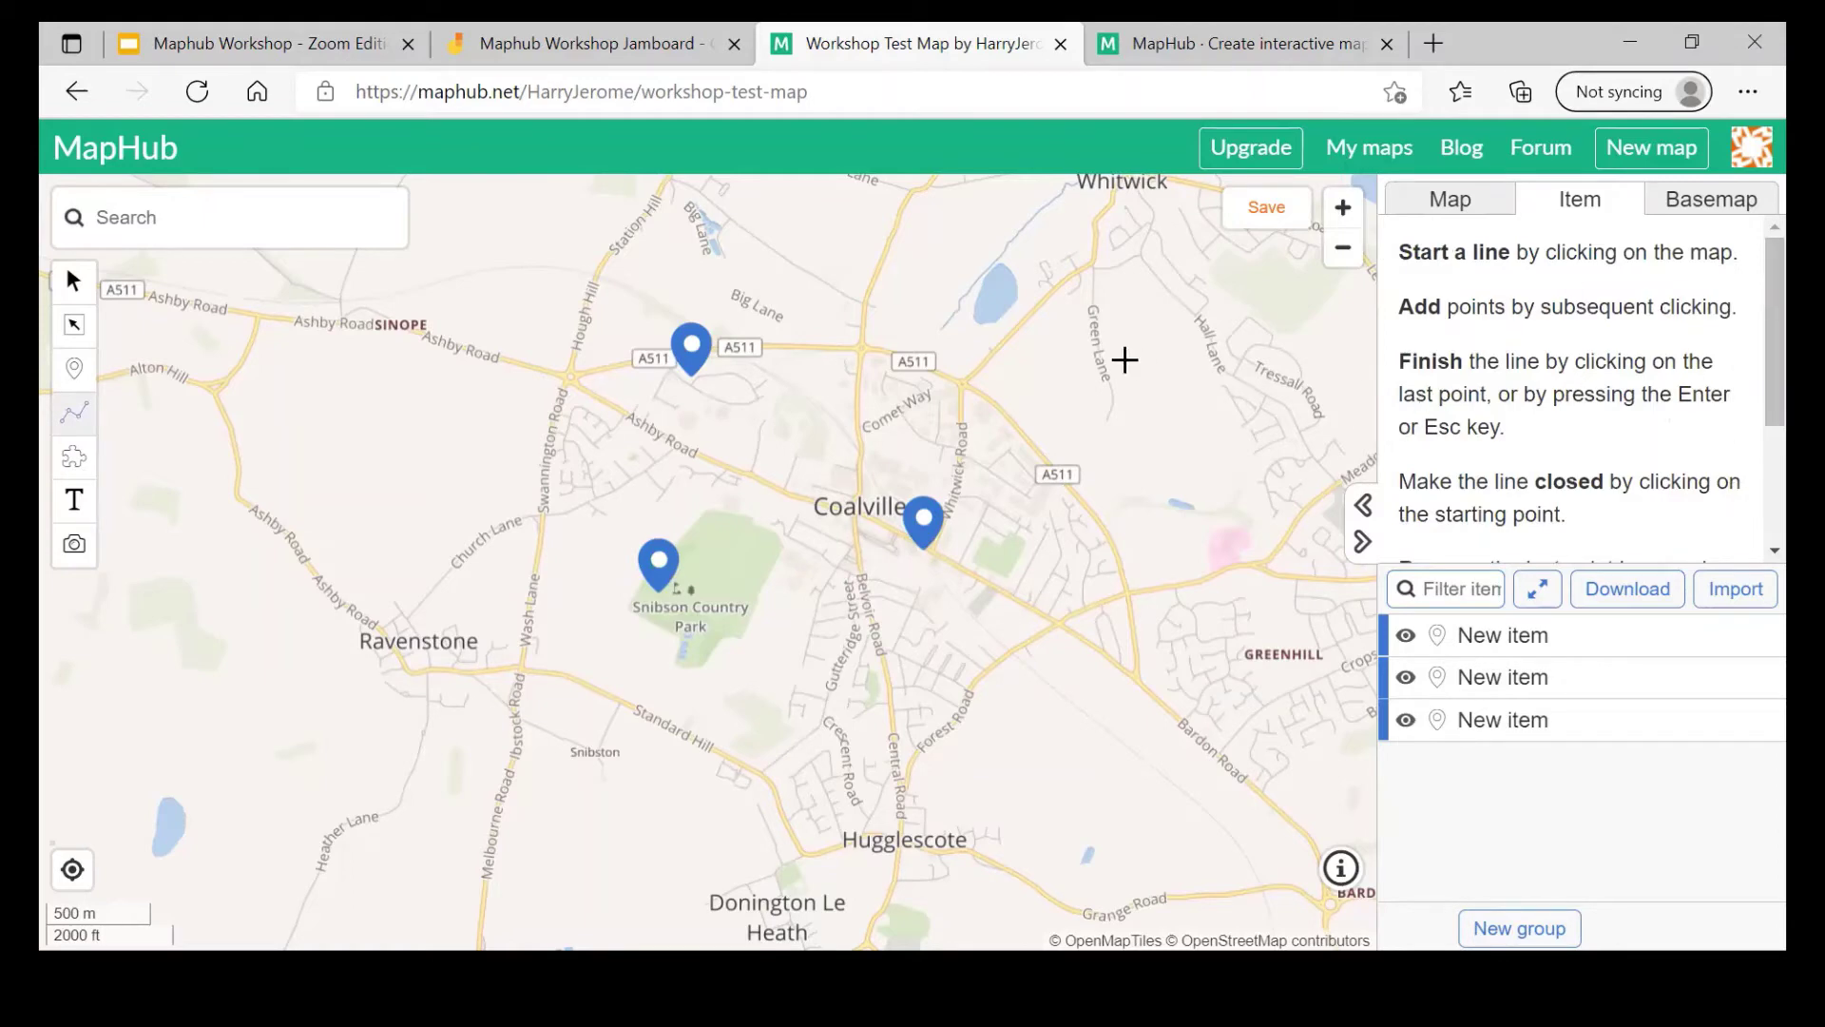
{"action": "left_click", "coordinate": [1129, 354]}
{"action": "left_click", "coordinate": [1212, 538]}
{"action": "left_click", "coordinate": [999, 669]}
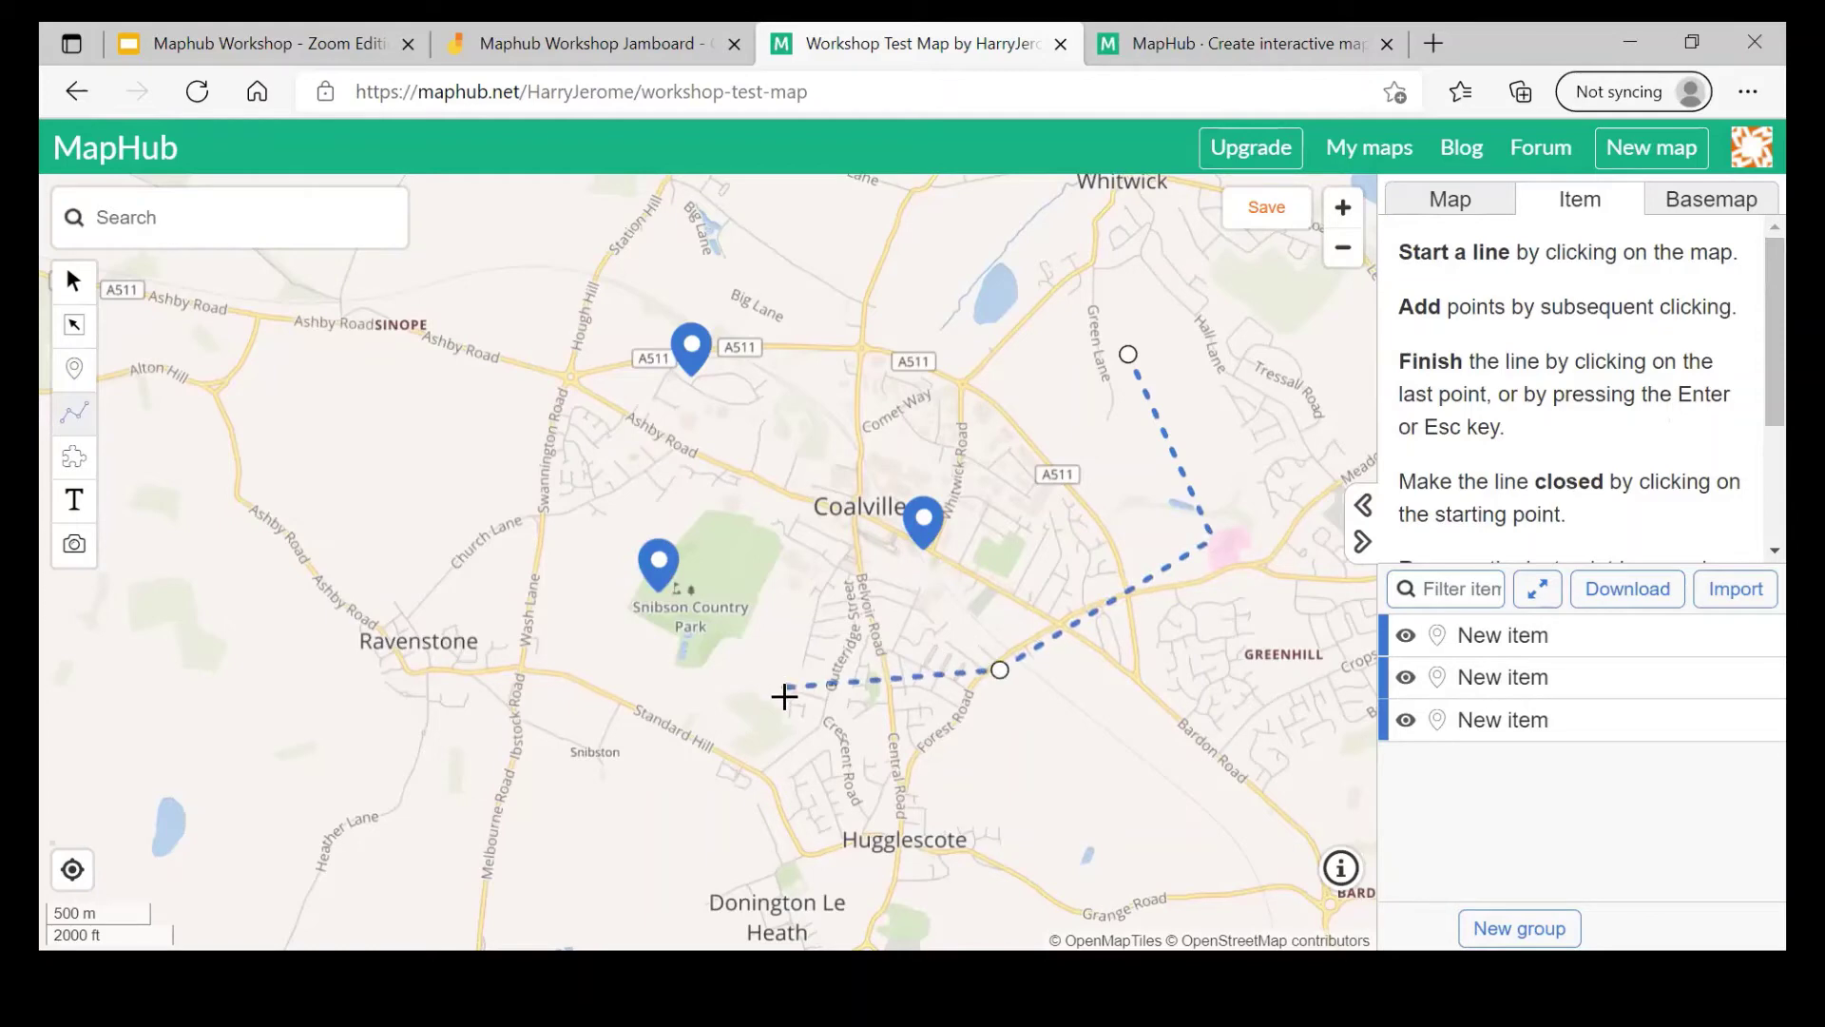
{"action": "left_click", "coordinate": [785, 696]}
{"action": "double_click", "coordinate": [869, 621]}
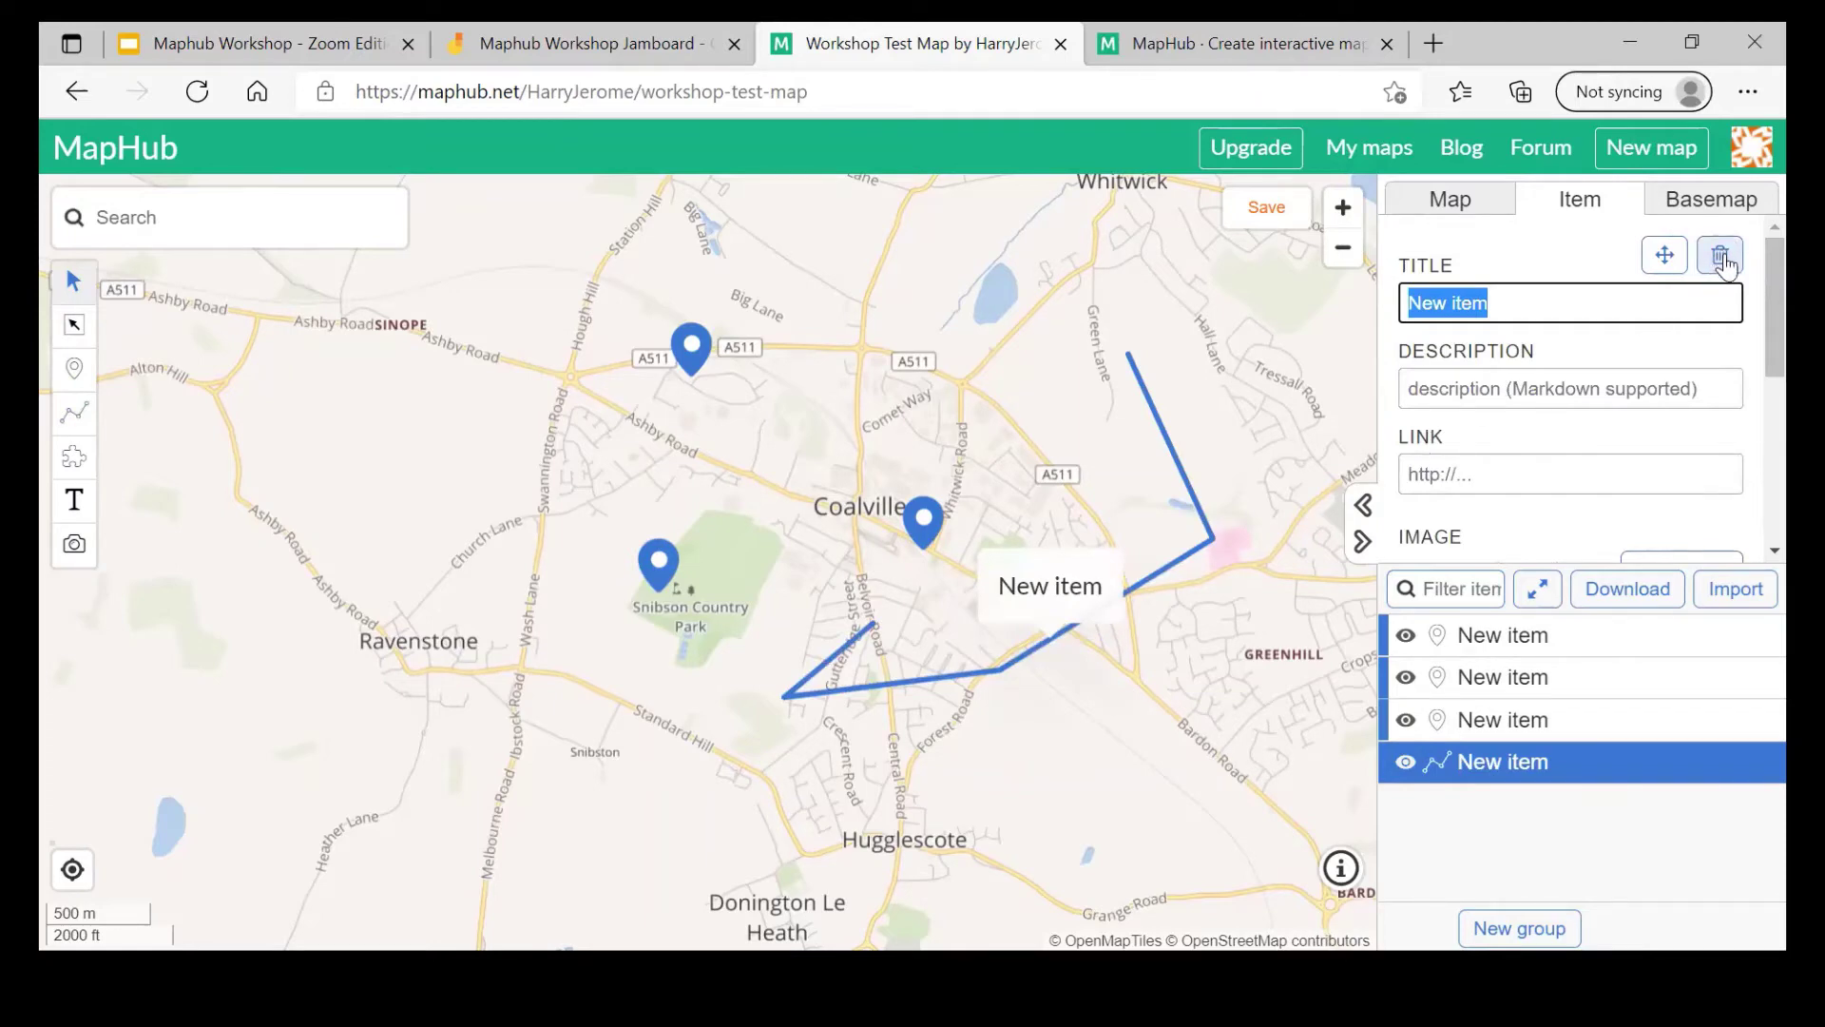
Step: Delete the line drawn east and south of Coalville from the map
{"action": "key", "text": "BackSpace"}
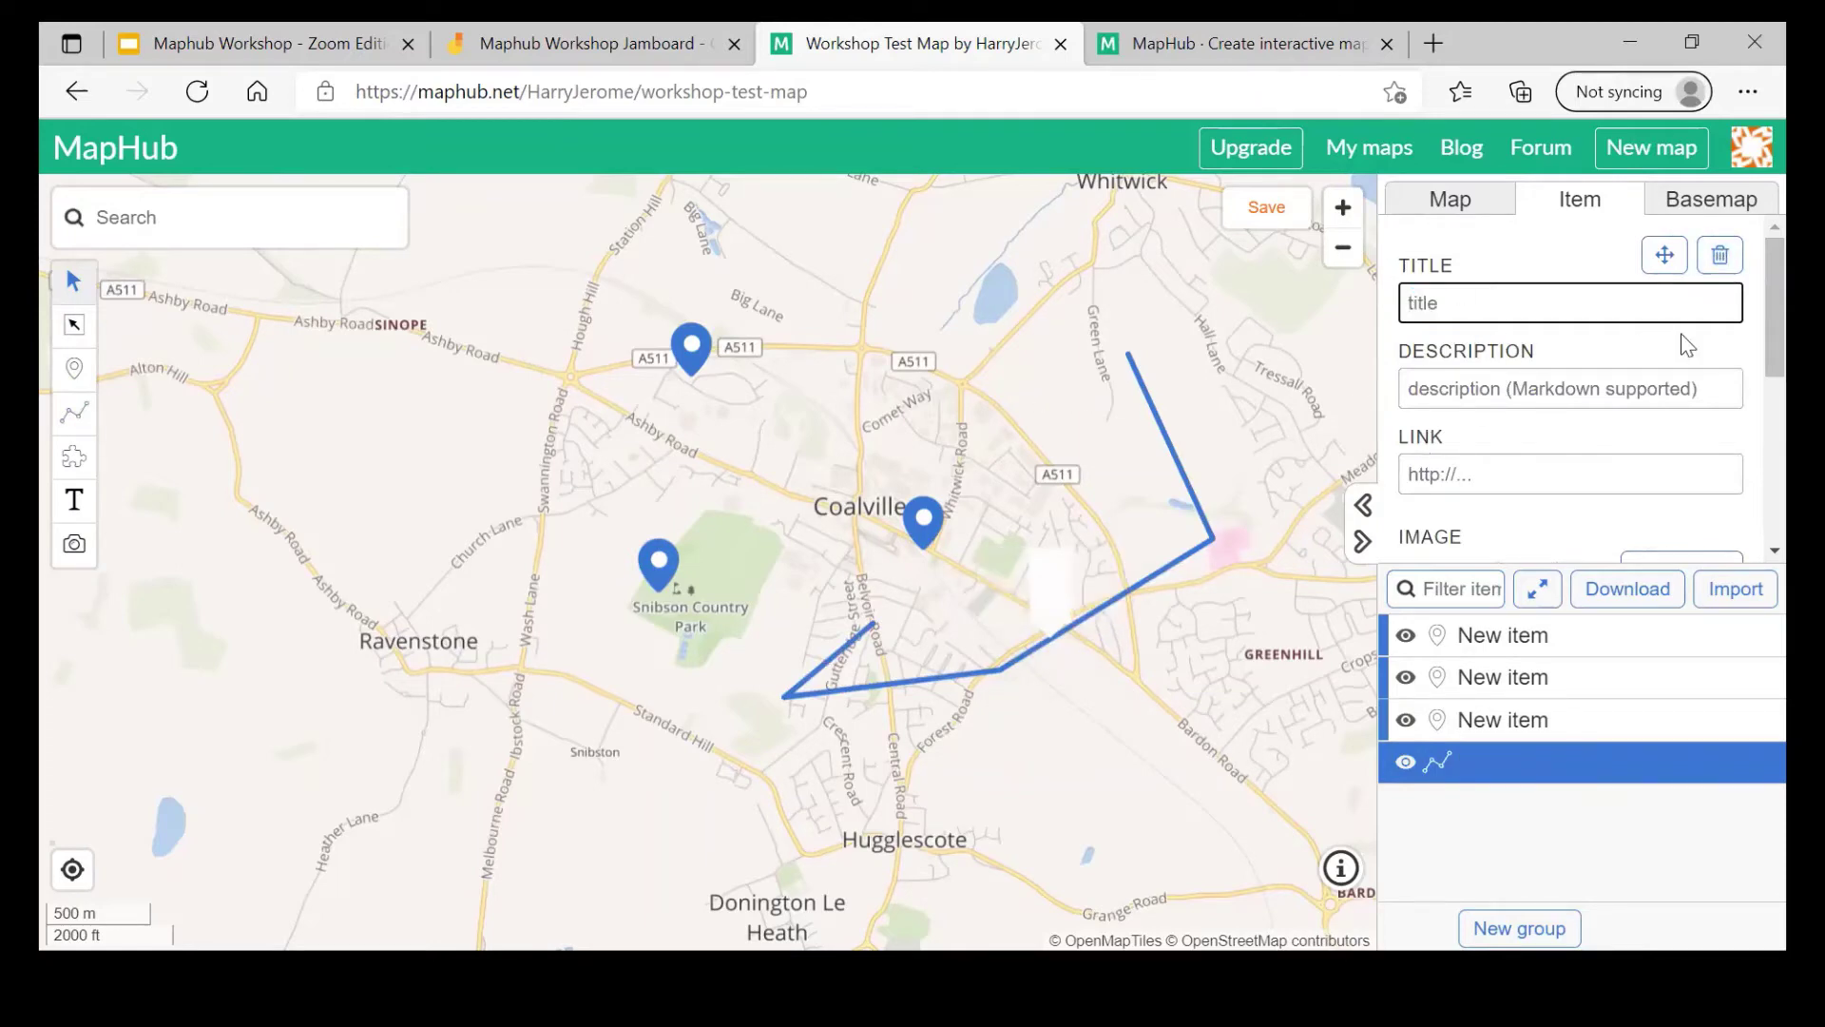
{"action": "left_click", "coordinate": [1175, 577]}
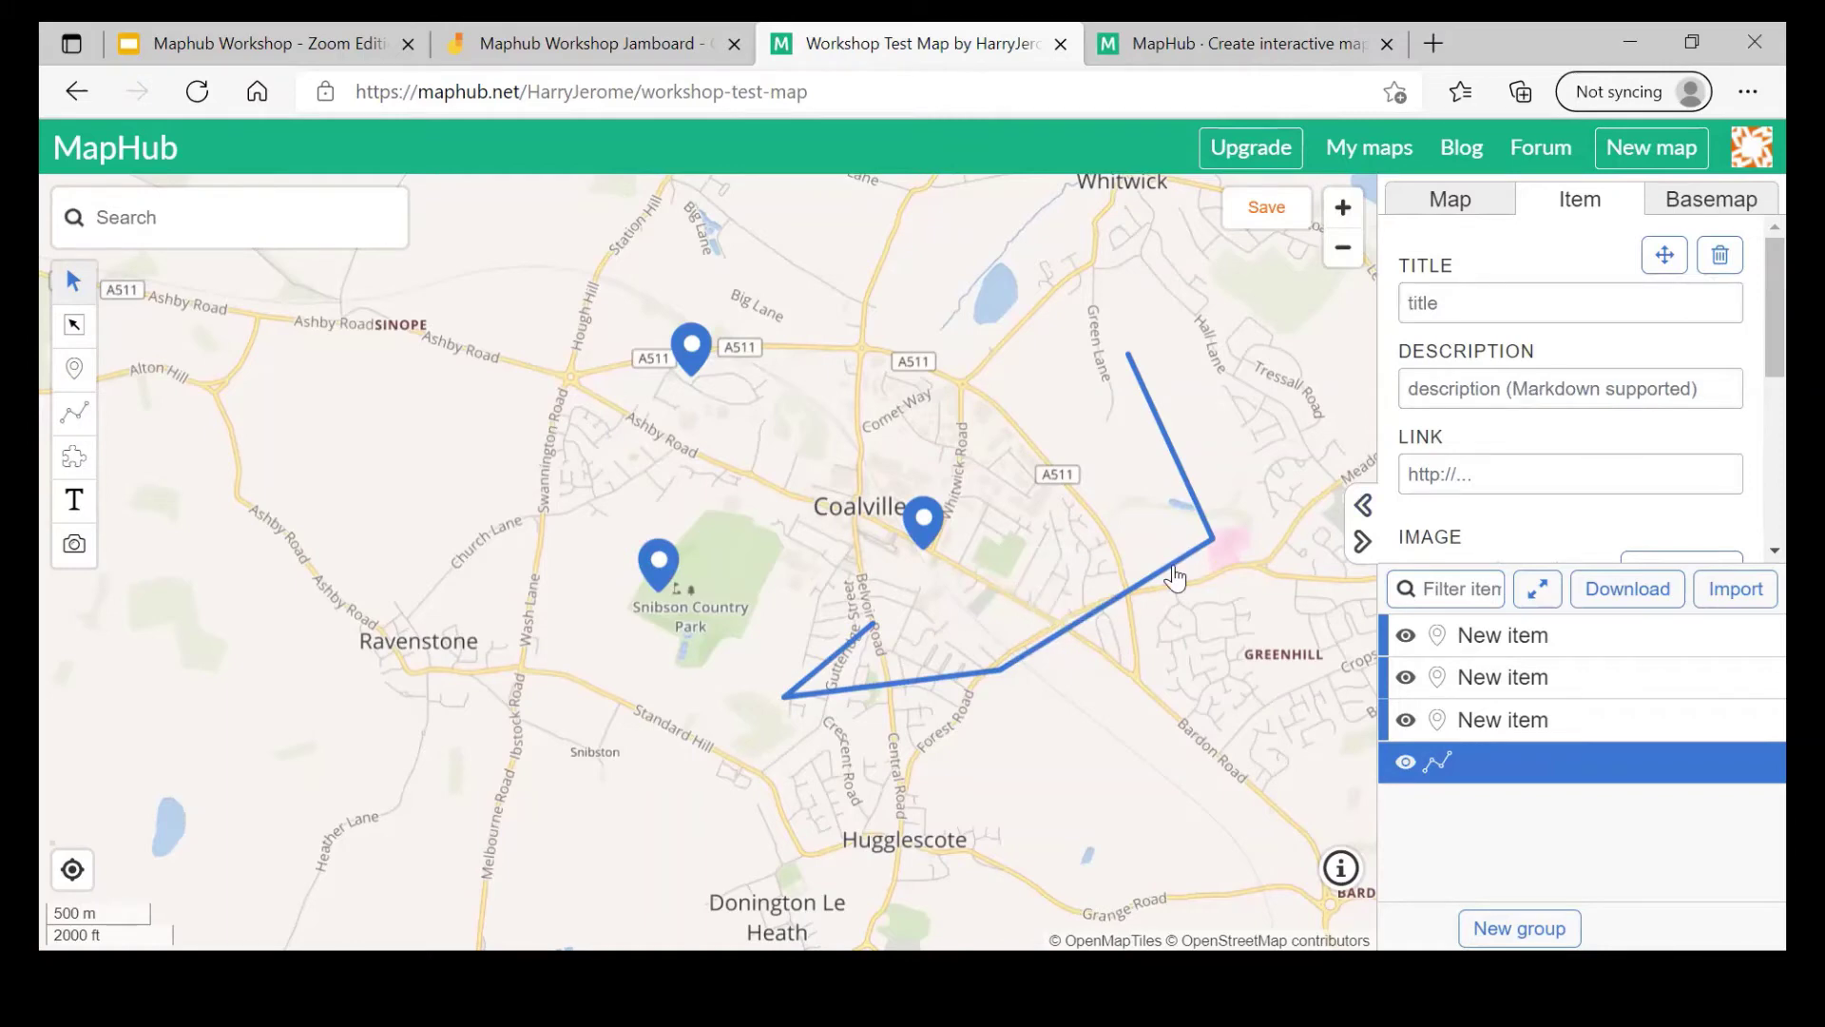
{"action": "key", "text": "Delete"}
{"action": "left_click", "coordinate": [848, 592]}
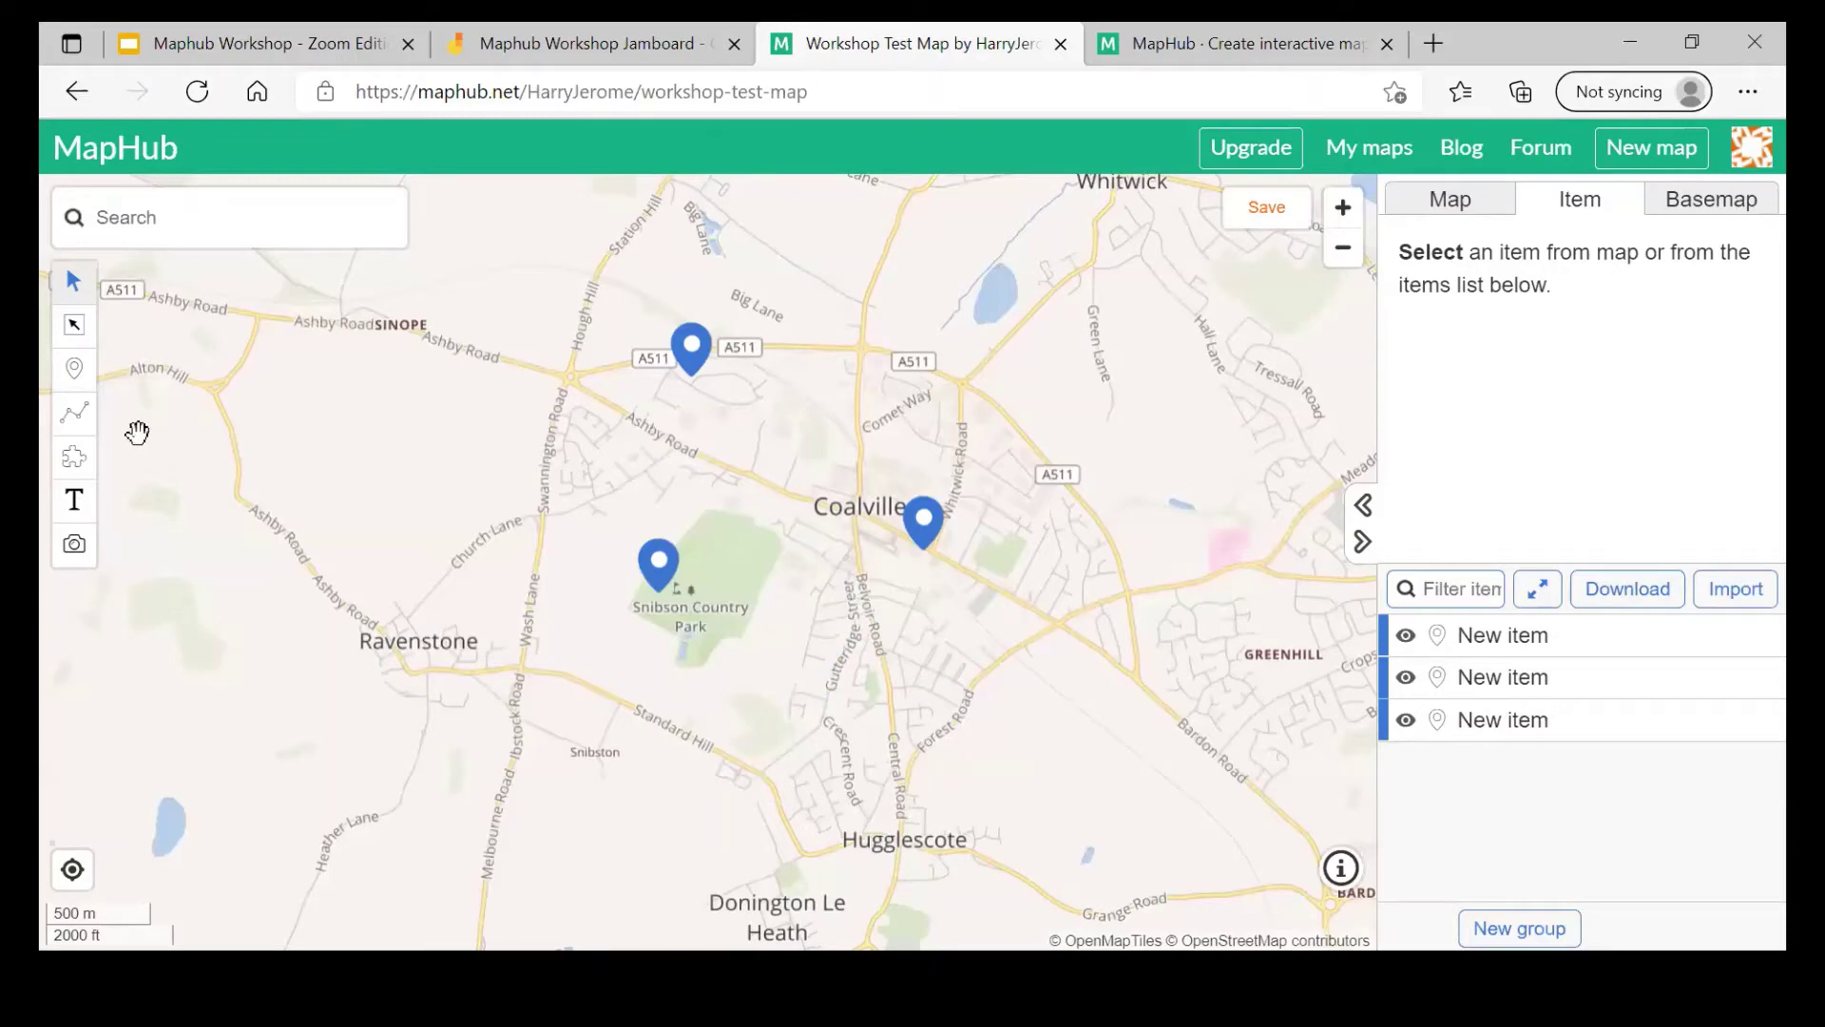
Step: Draw a five-vertex polygon enclosing Ravenstone and Snibston, west of Snibson Country Park
{"action": "left_click", "coordinate": [85, 415]}
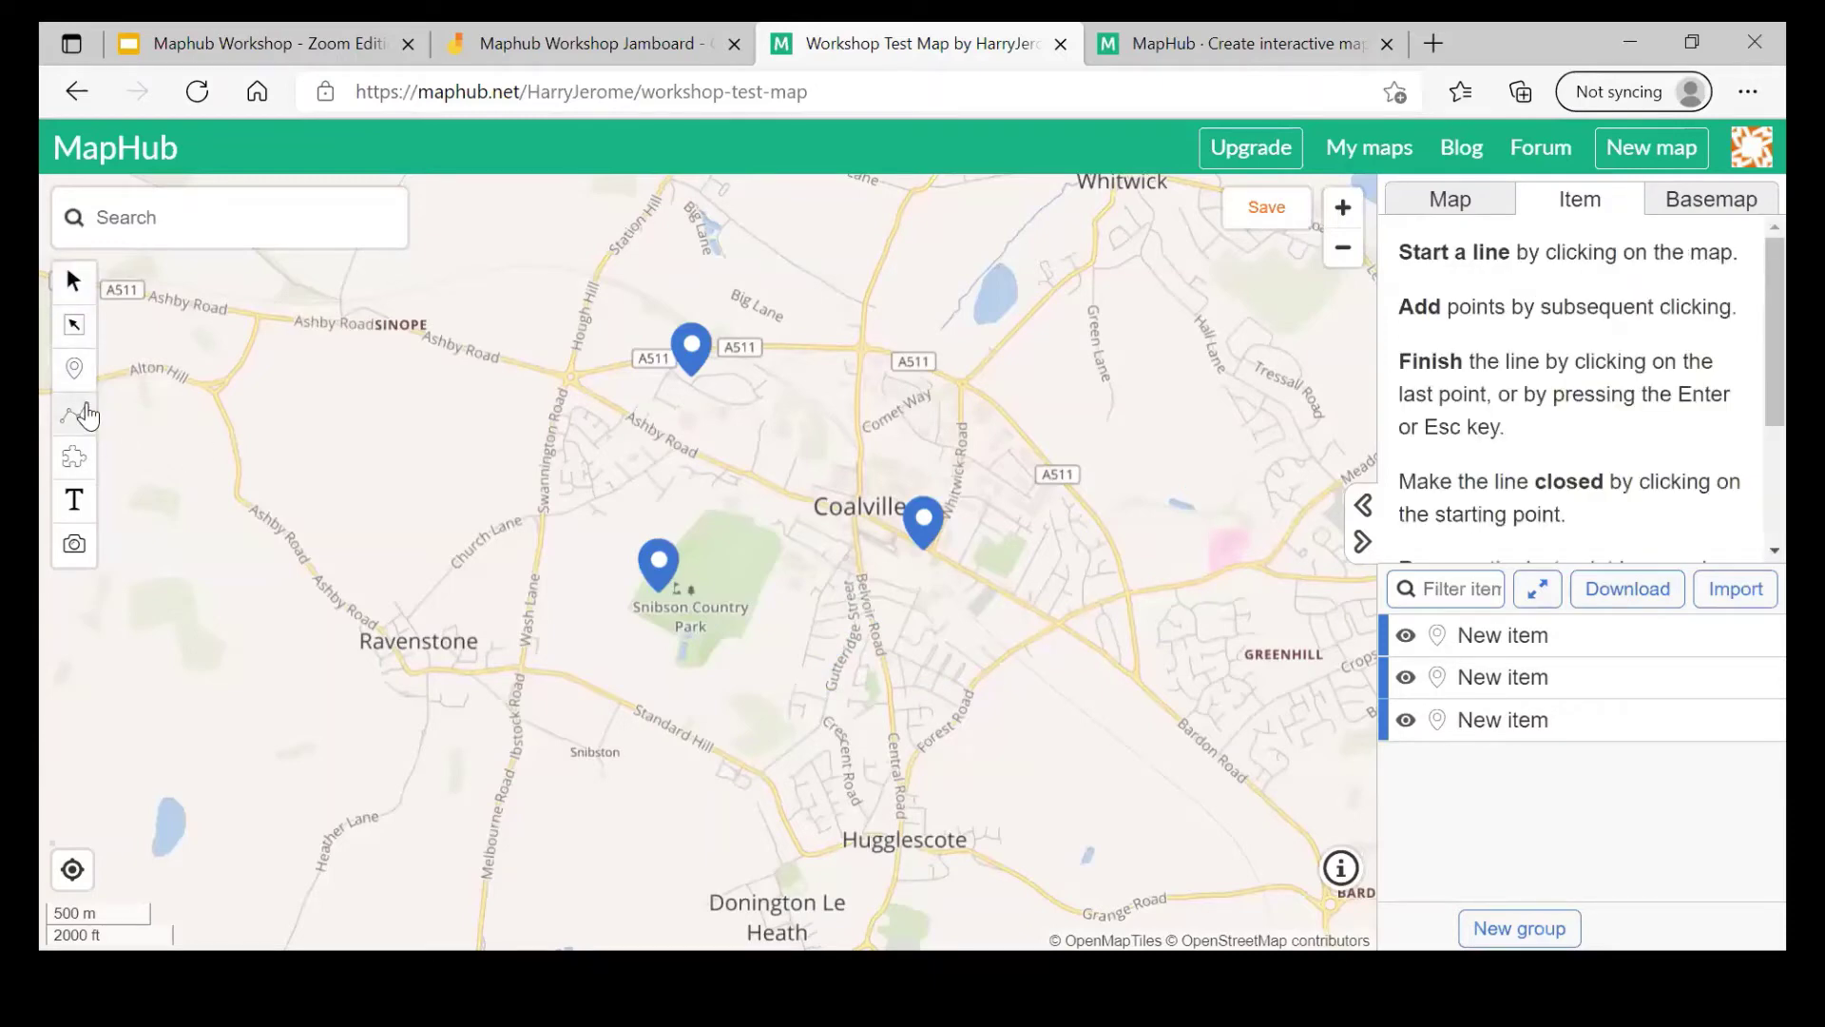
{"action": "left_click", "coordinate": [78, 459]}
{"action": "left_click", "coordinate": [481, 741]}
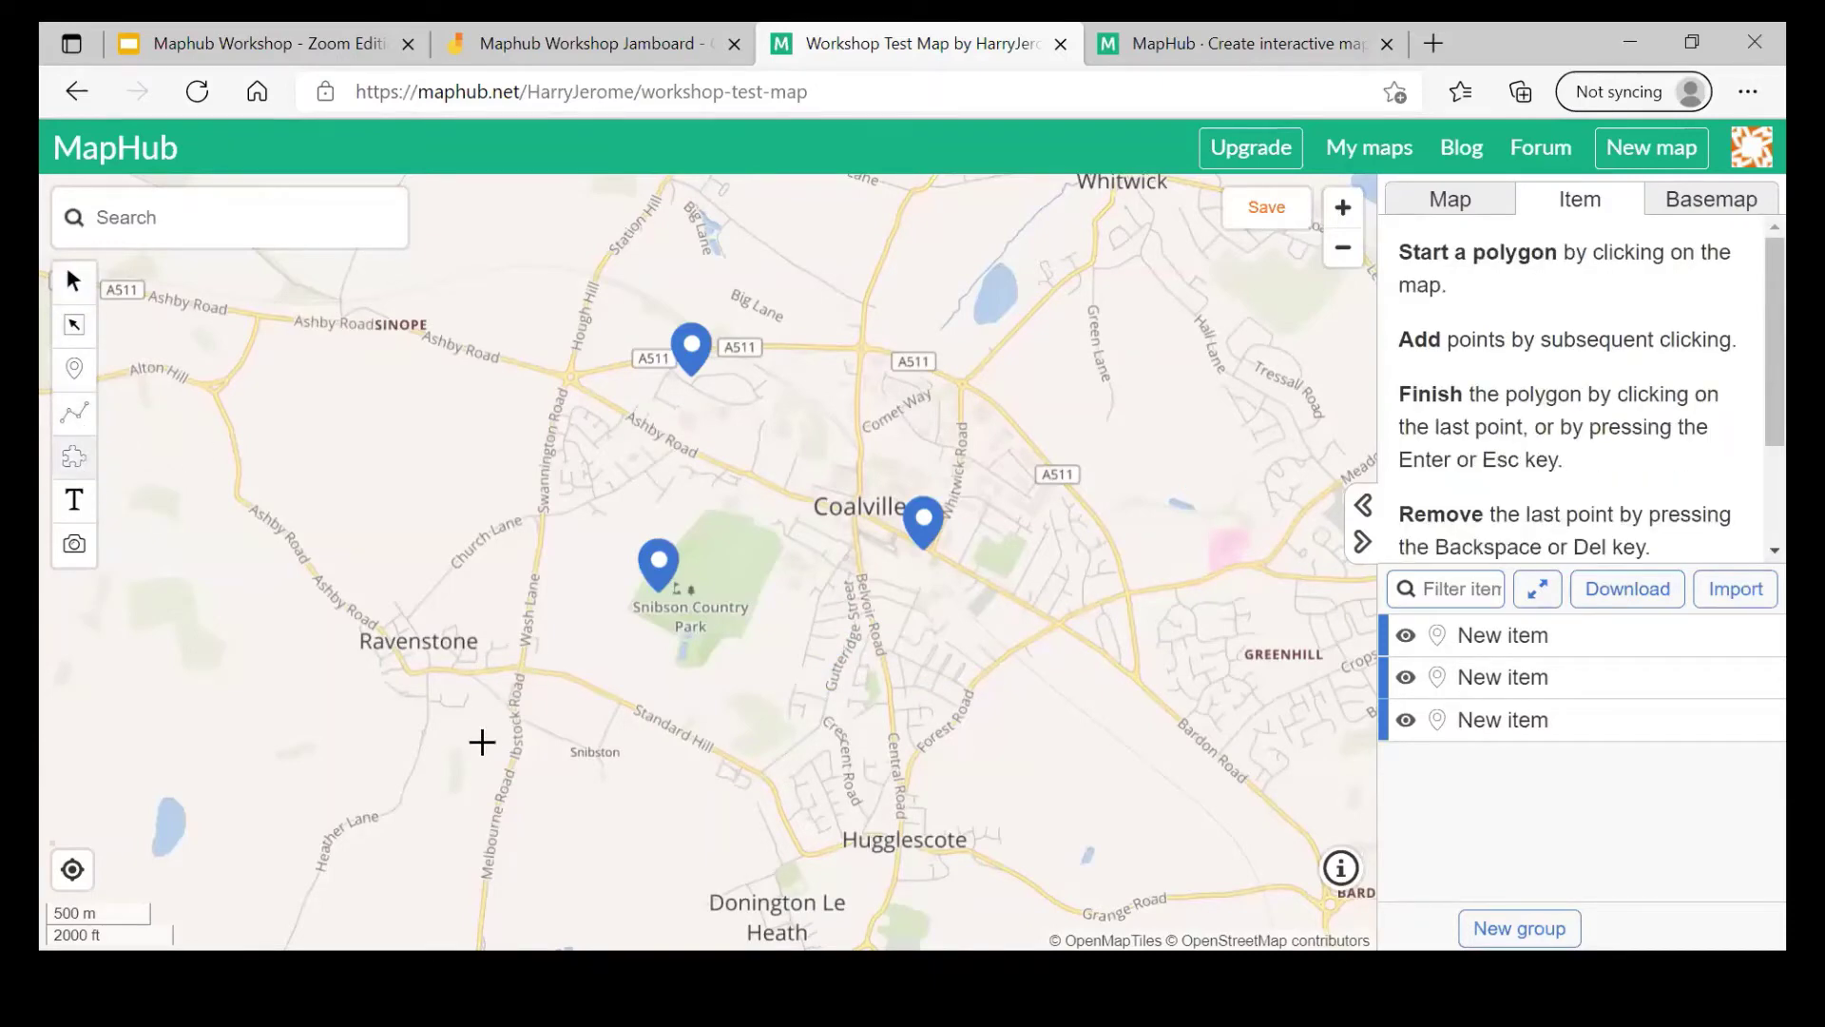
{"action": "left_click", "coordinate": [661, 795]}
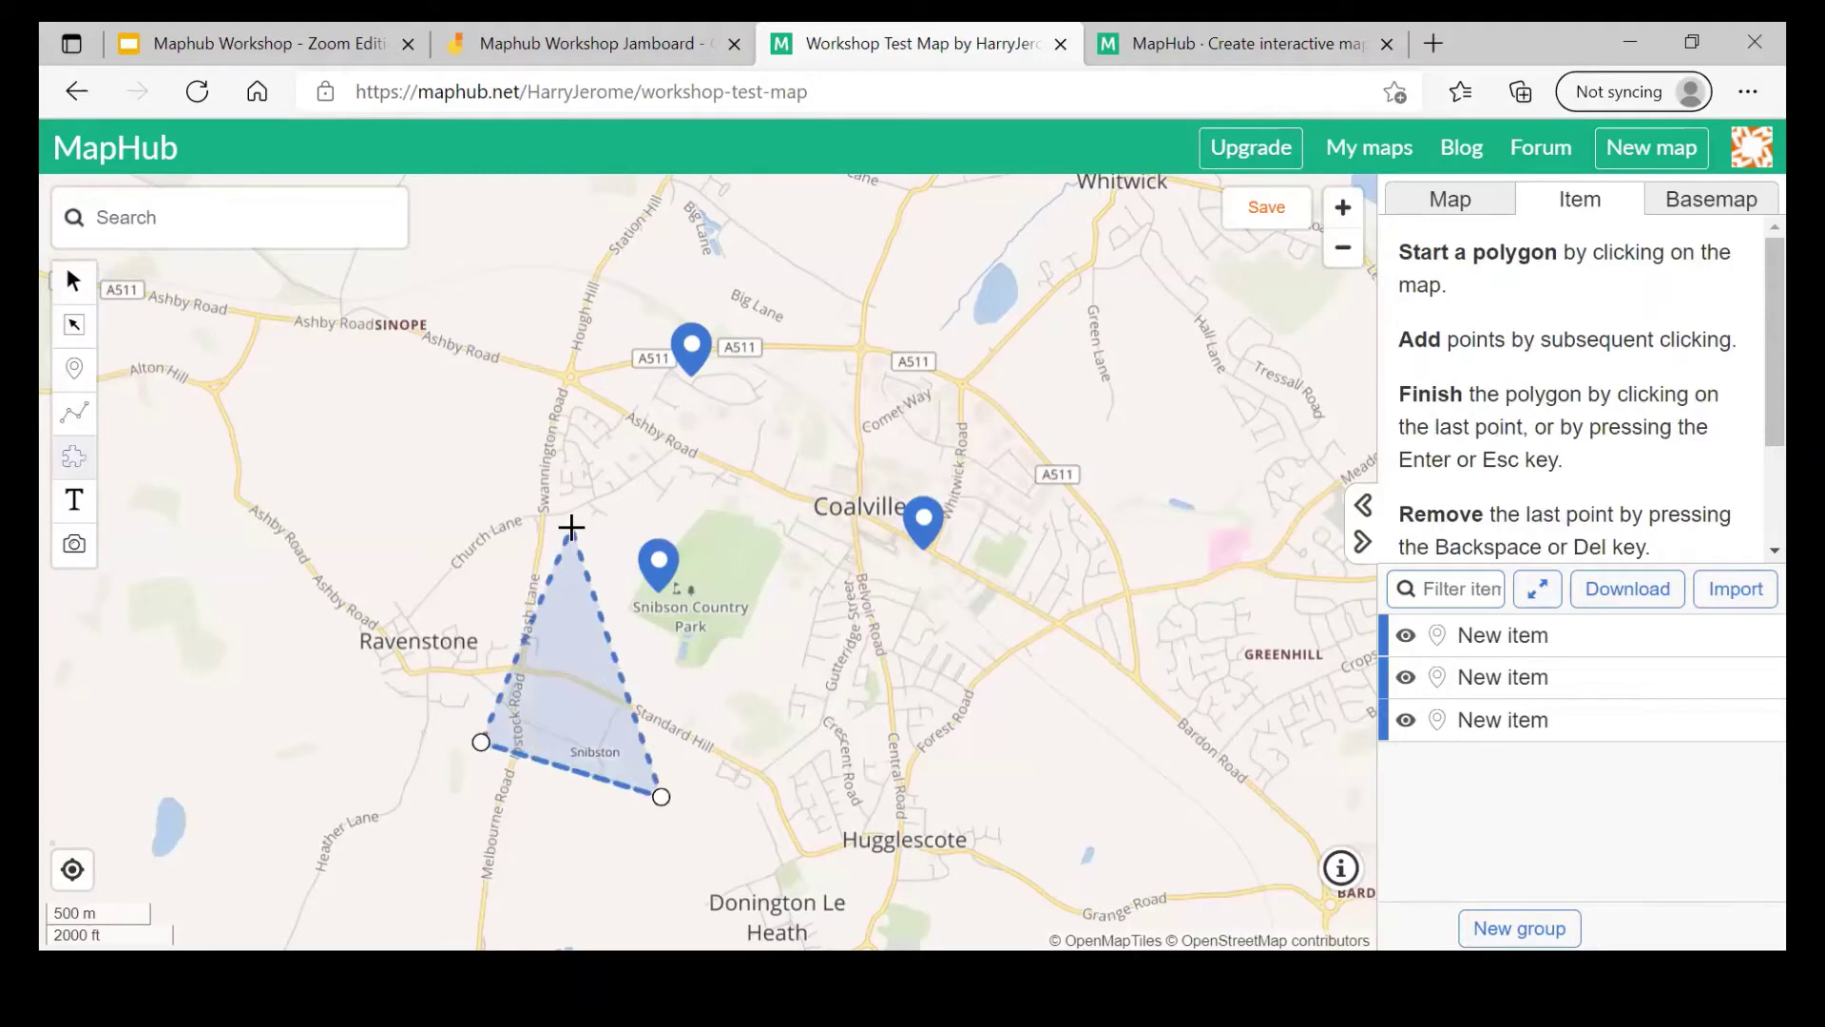
{"action": "left_click", "coordinate": [571, 527]}
{"action": "left_click", "coordinate": [303, 567]}
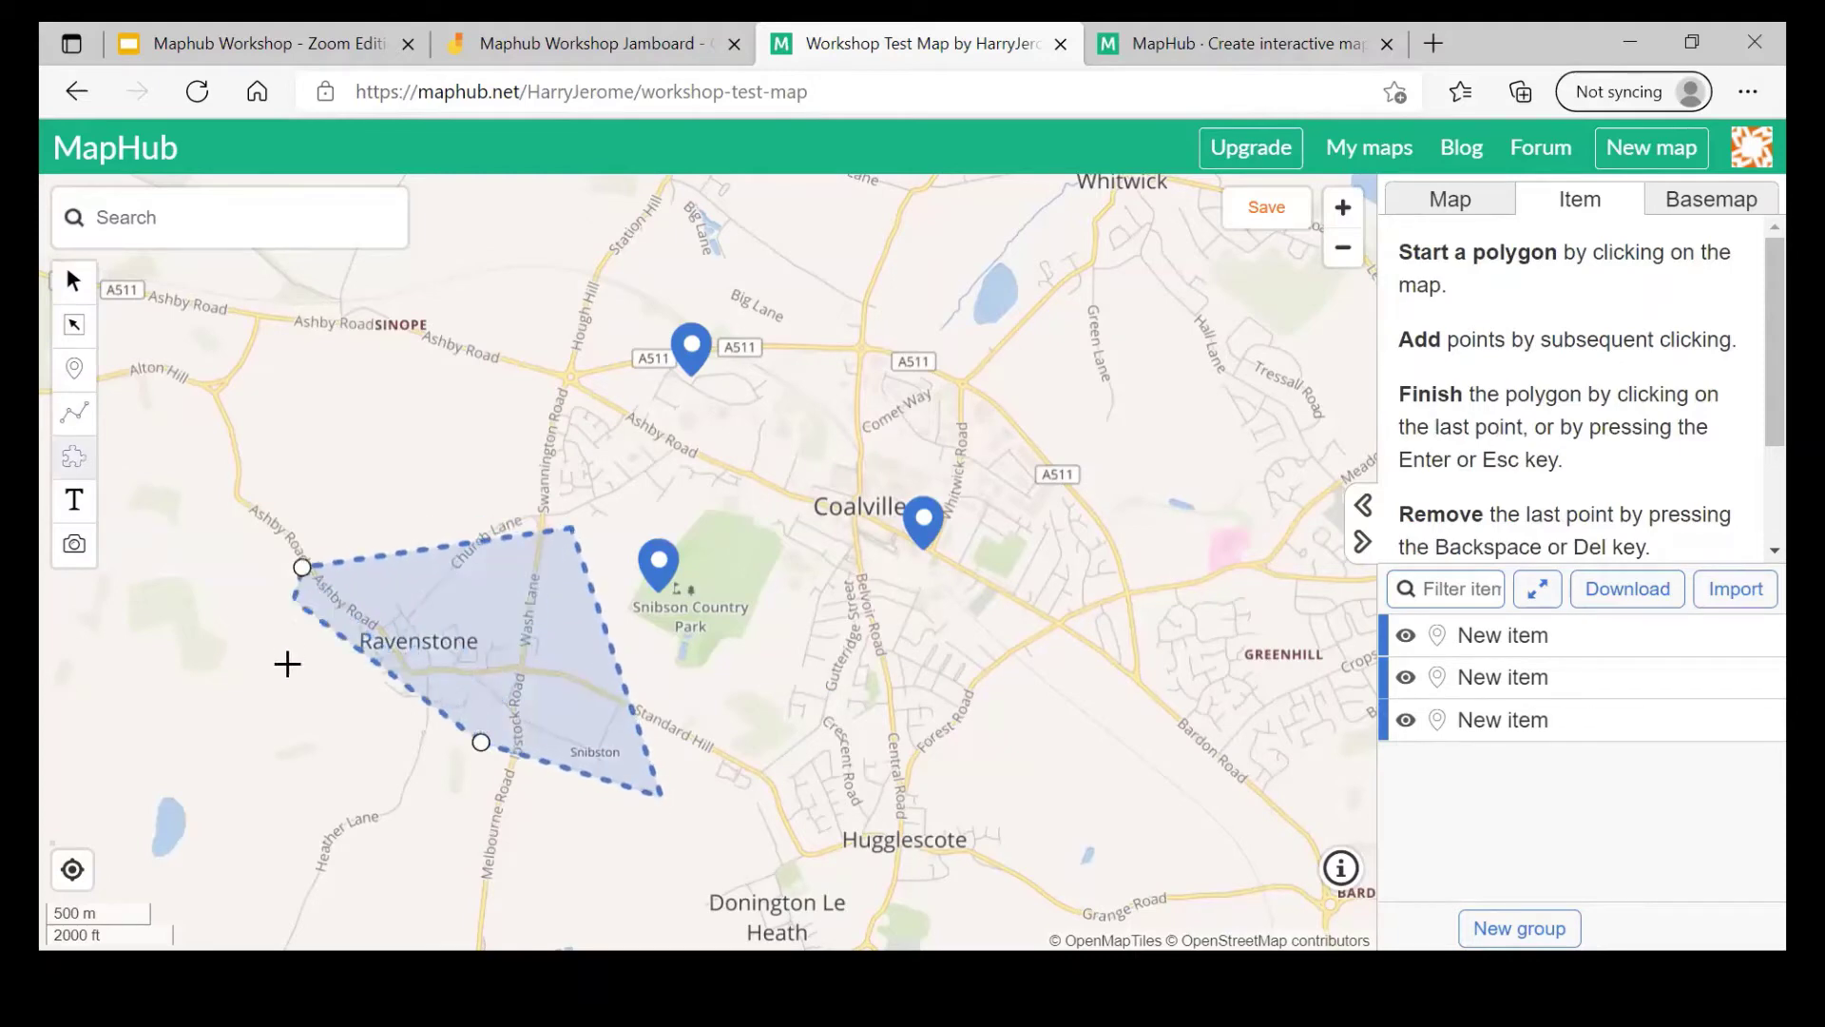
{"action": "left_click", "coordinate": [286, 670]}
{"action": "left_click", "coordinate": [285, 670]}
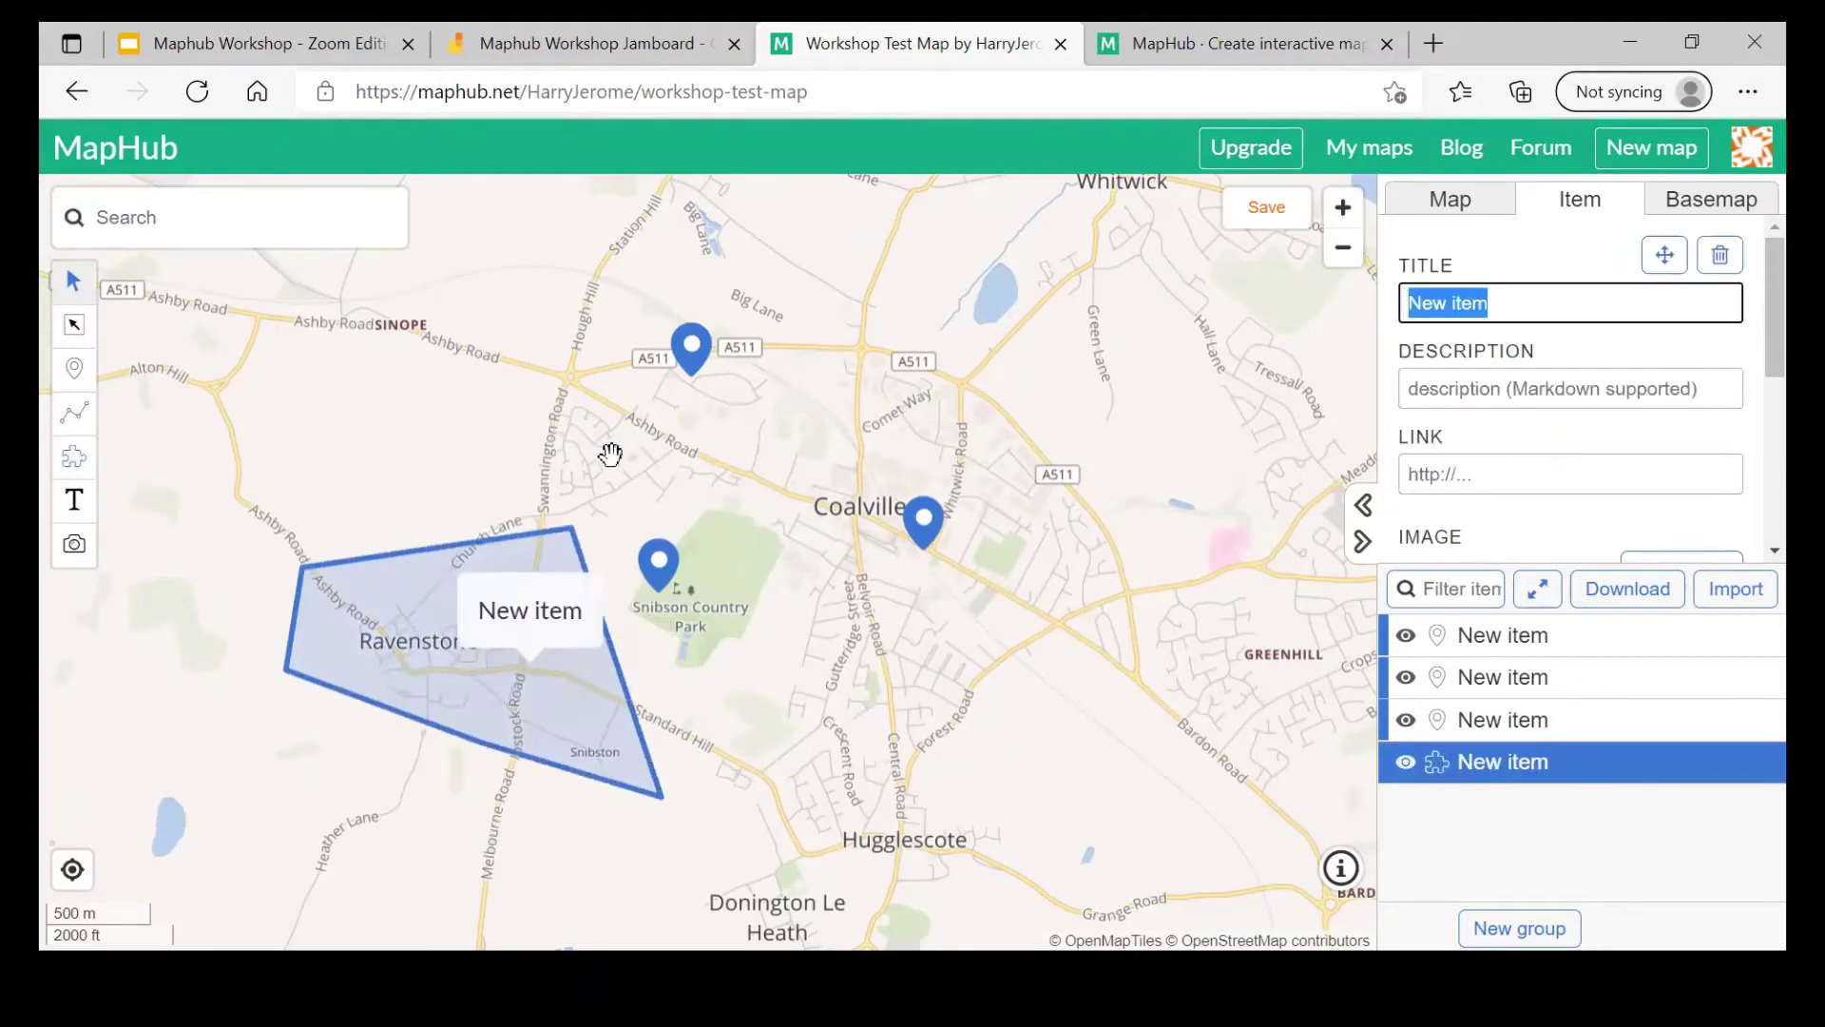
Step: Look over the polygon's color and image options, and delete the polygon around Ravenstone
{"action": "scroll", "coordinate": [1481, 466], "scroll_direction": "down", "scroll_amount": 3}
{"action": "scroll", "coordinate": [1485, 468], "scroll_direction": "up", "scroll_amount": 1}
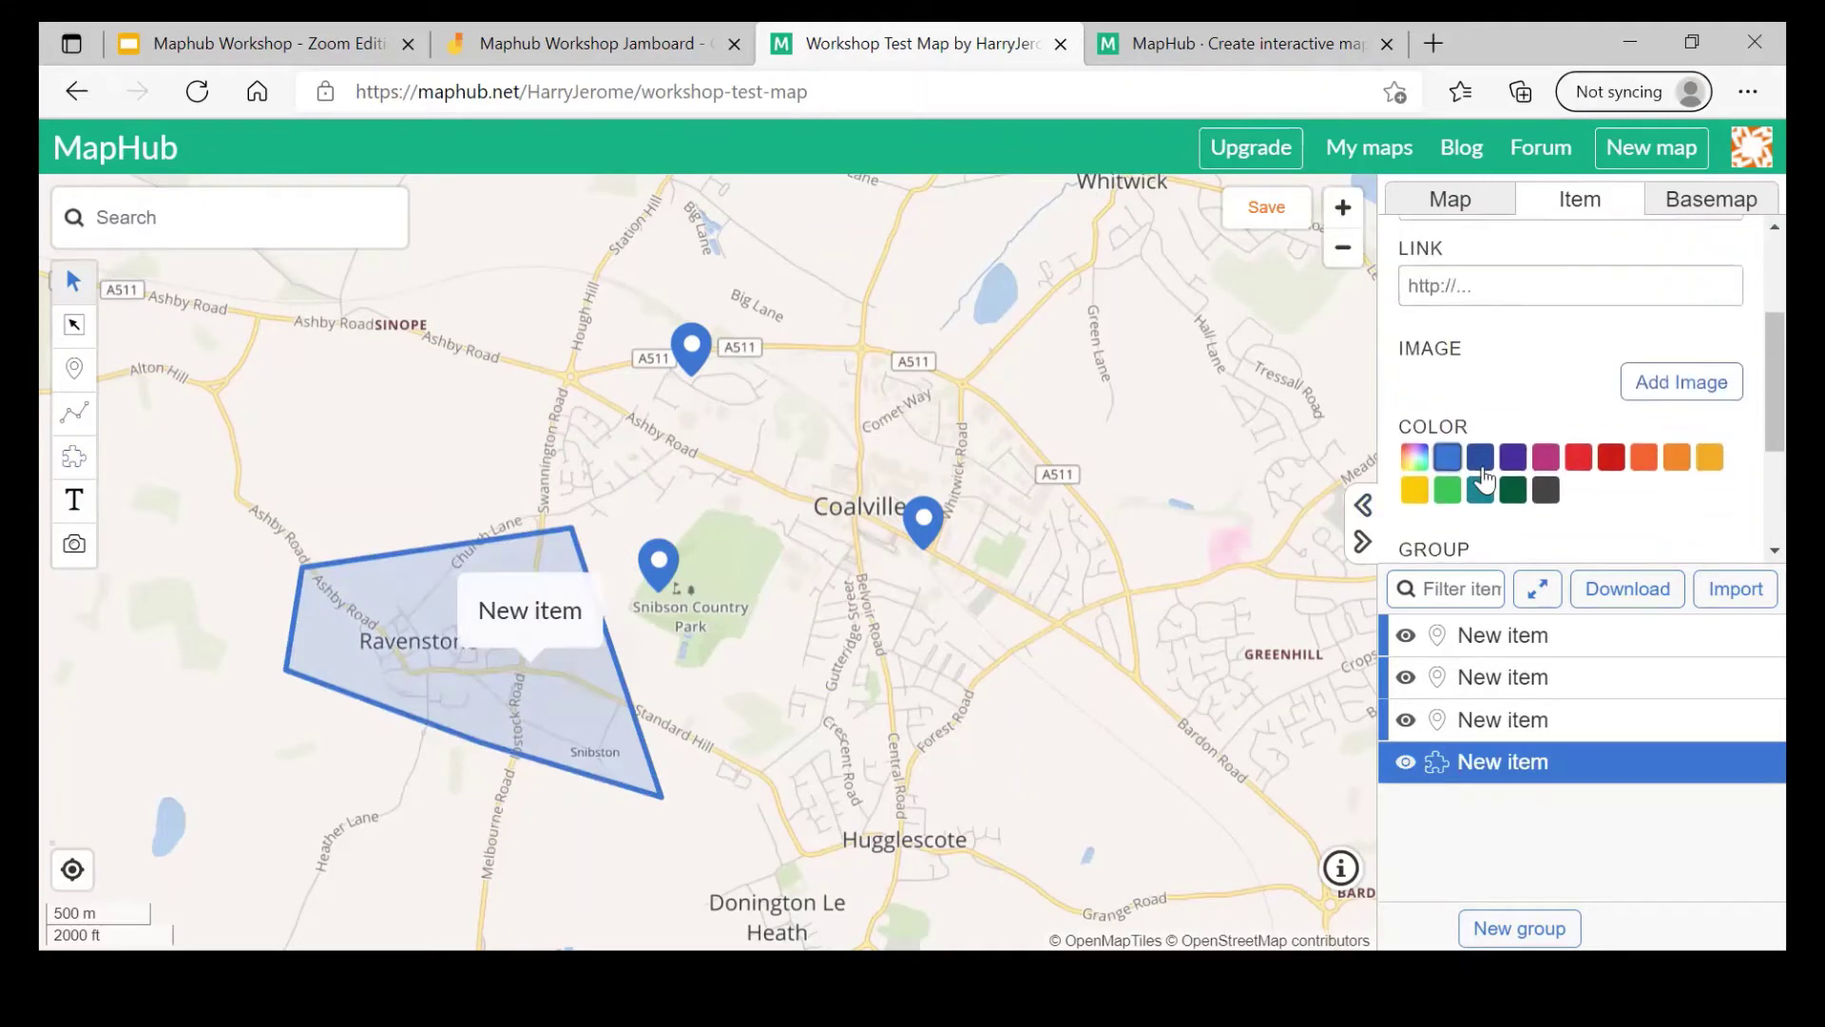
{"action": "scroll", "coordinate": [1484, 468], "scroll_direction": "up", "scroll_amount": 1}
{"action": "key", "text": "BackSpace"}
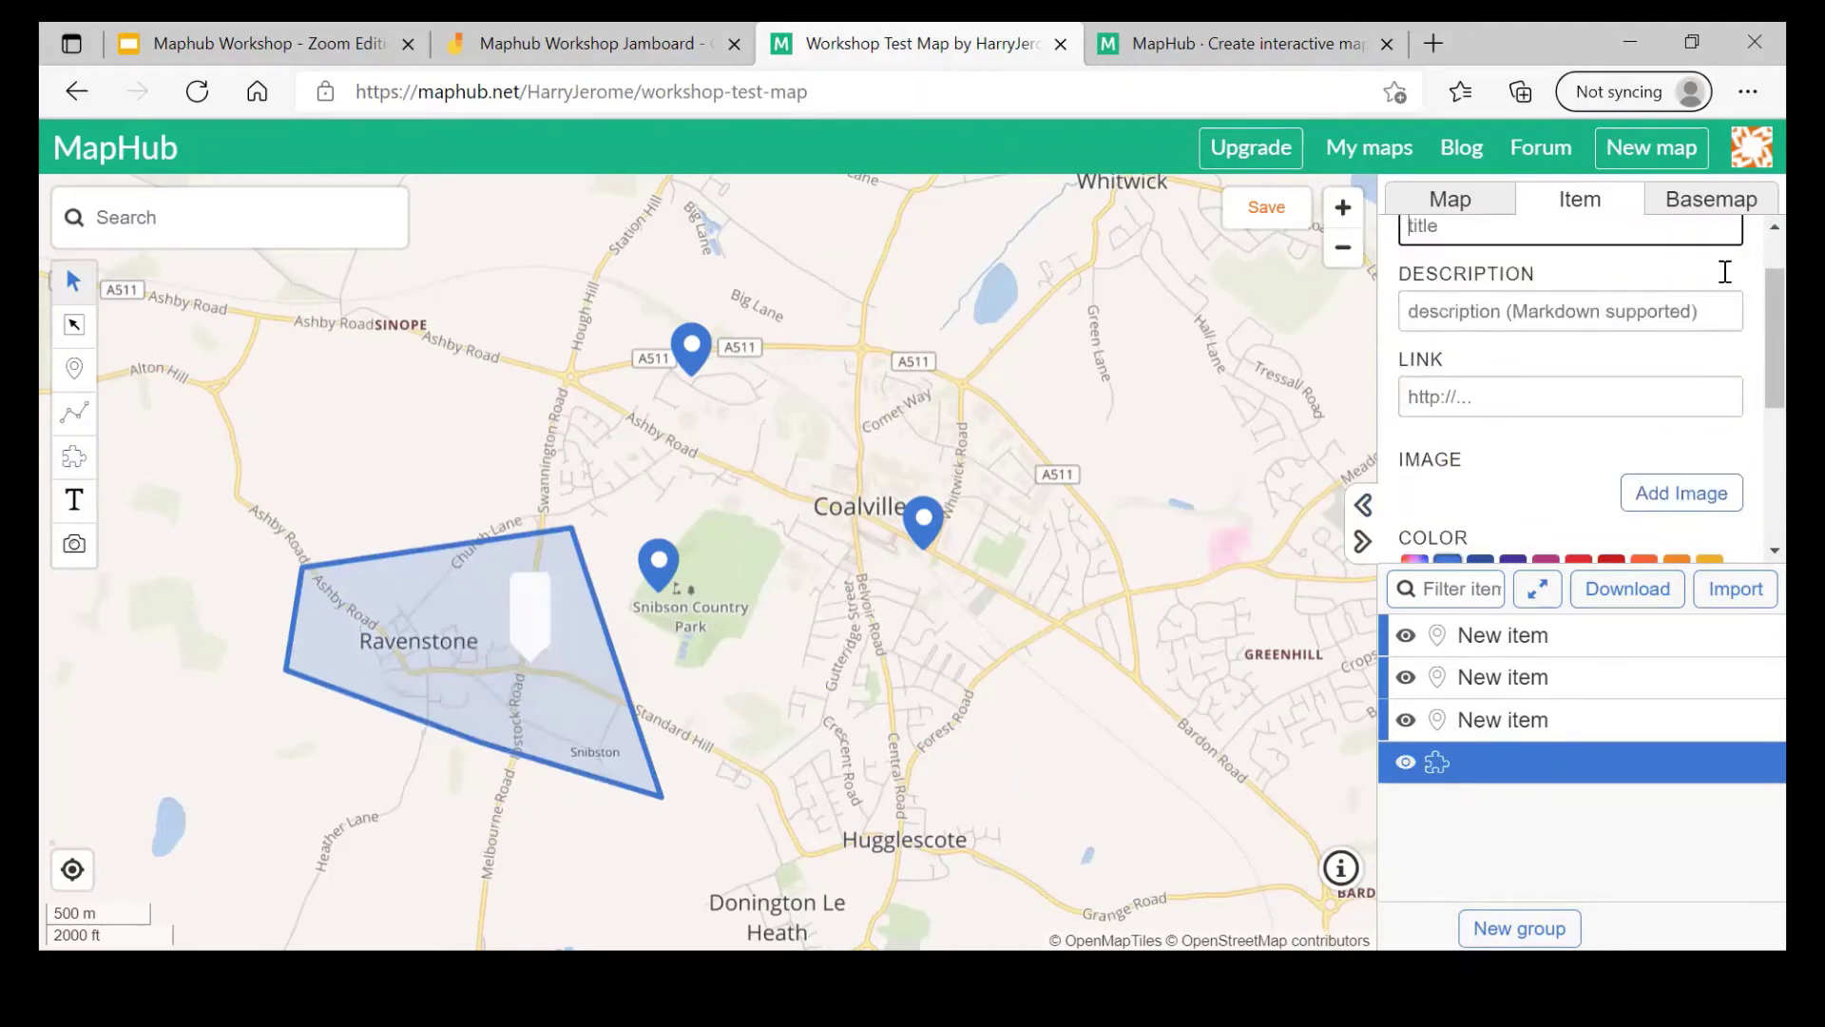
{"action": "scroll", "coordinate": [1720, 253], "scroll_direction": "up", "scroll_amount": 1}
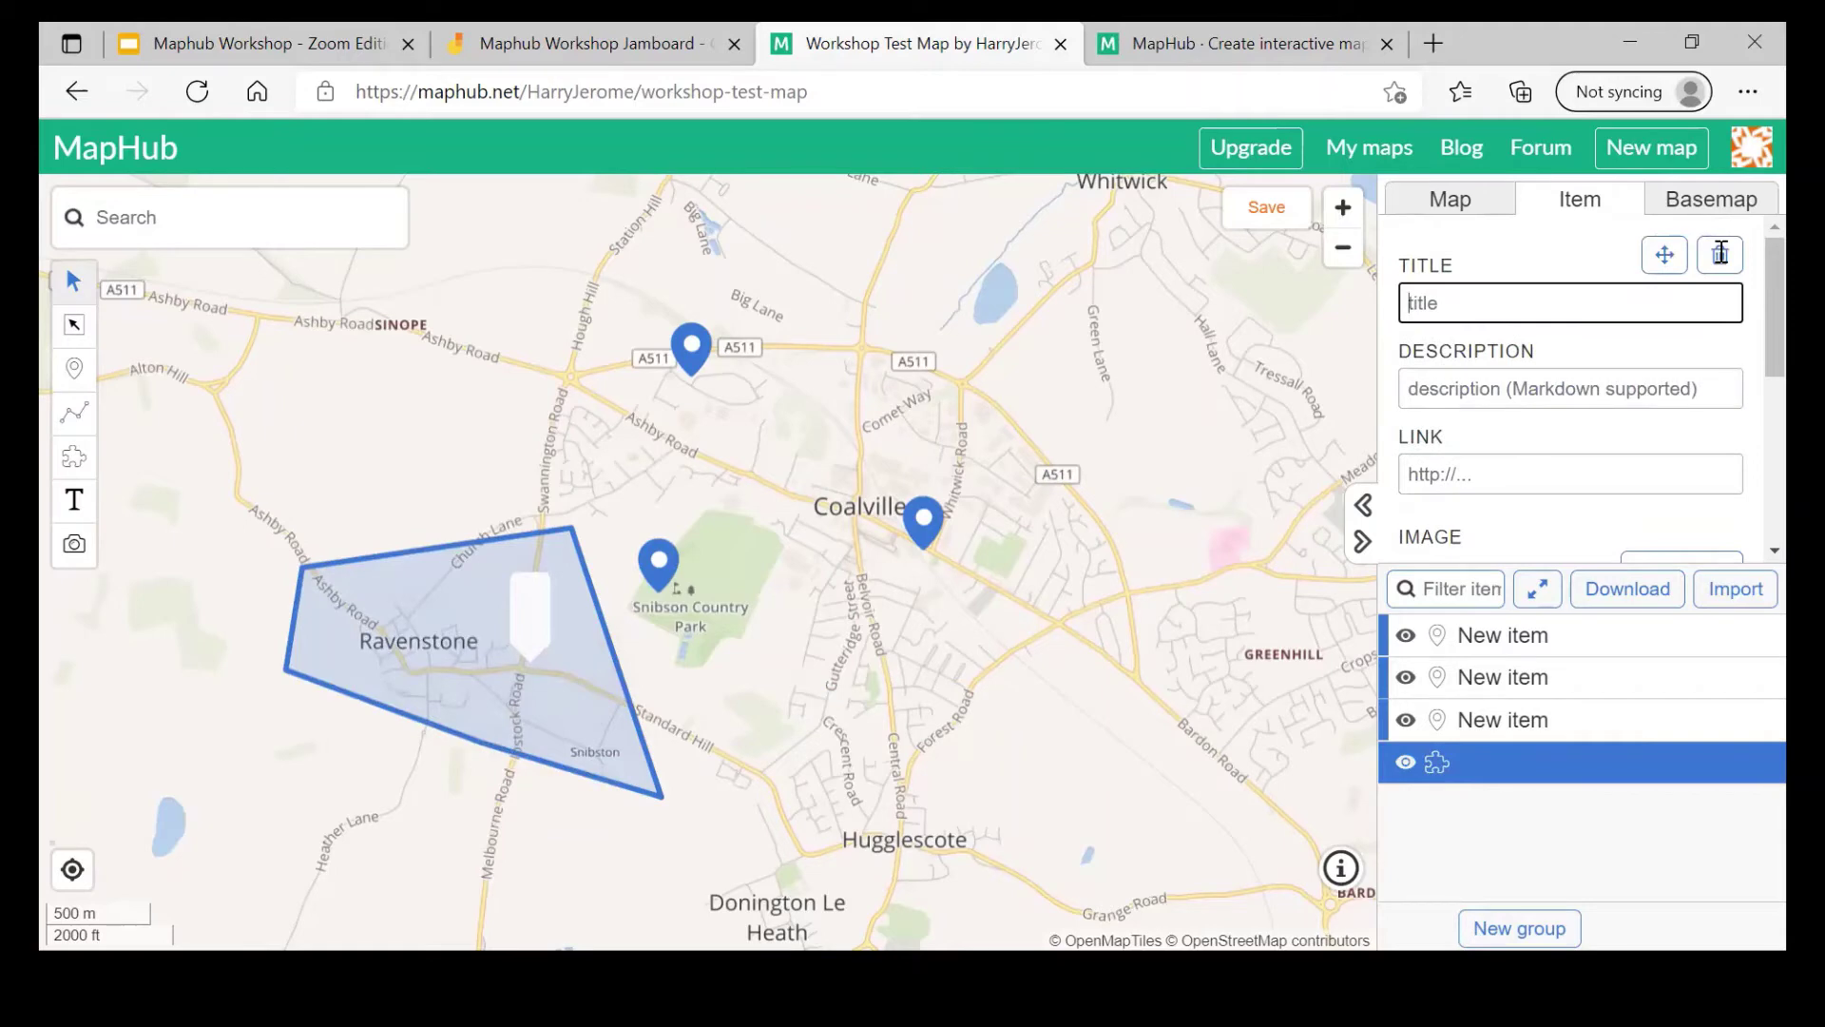
{"action": "left_click", "coordinate": [1721, 252]}
{"action": "left_click", "coordinate": [829, 599]}
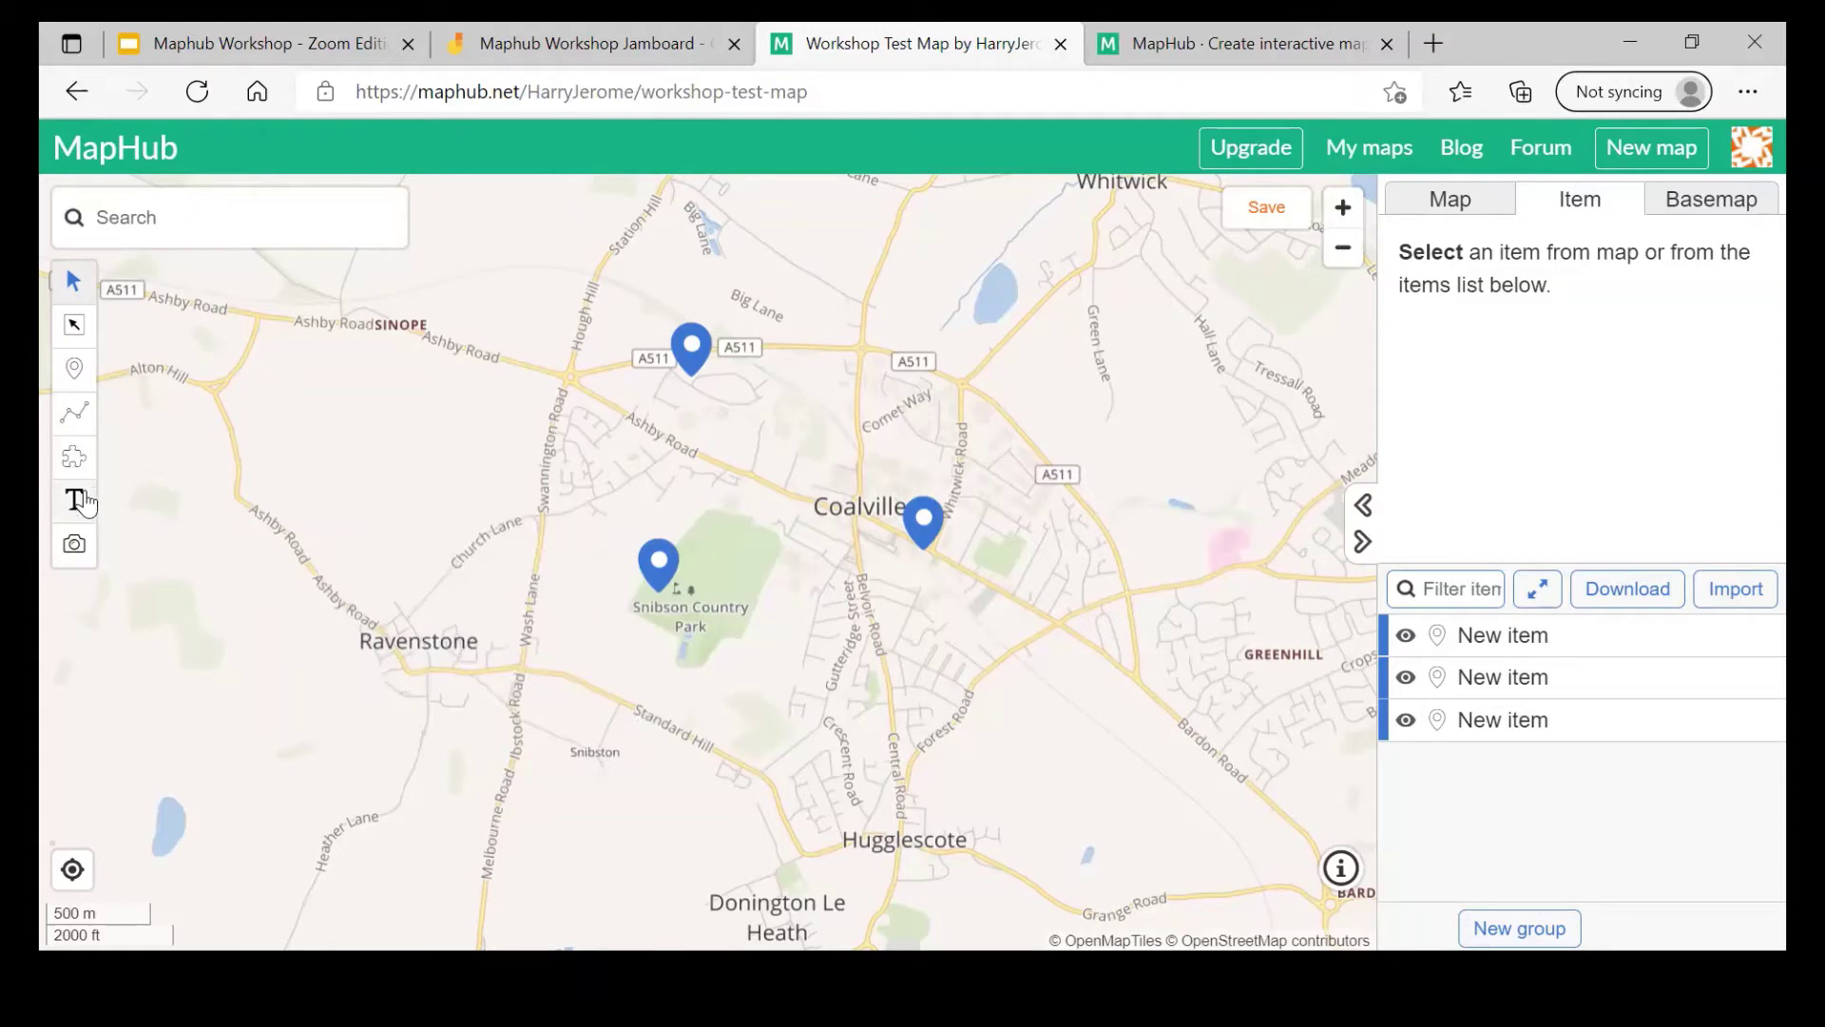
Step: Place a text label titled "Test point" just below the point northwest of Coalville by the A511
{"action": "left_click", "coordinate": [75, 498]}
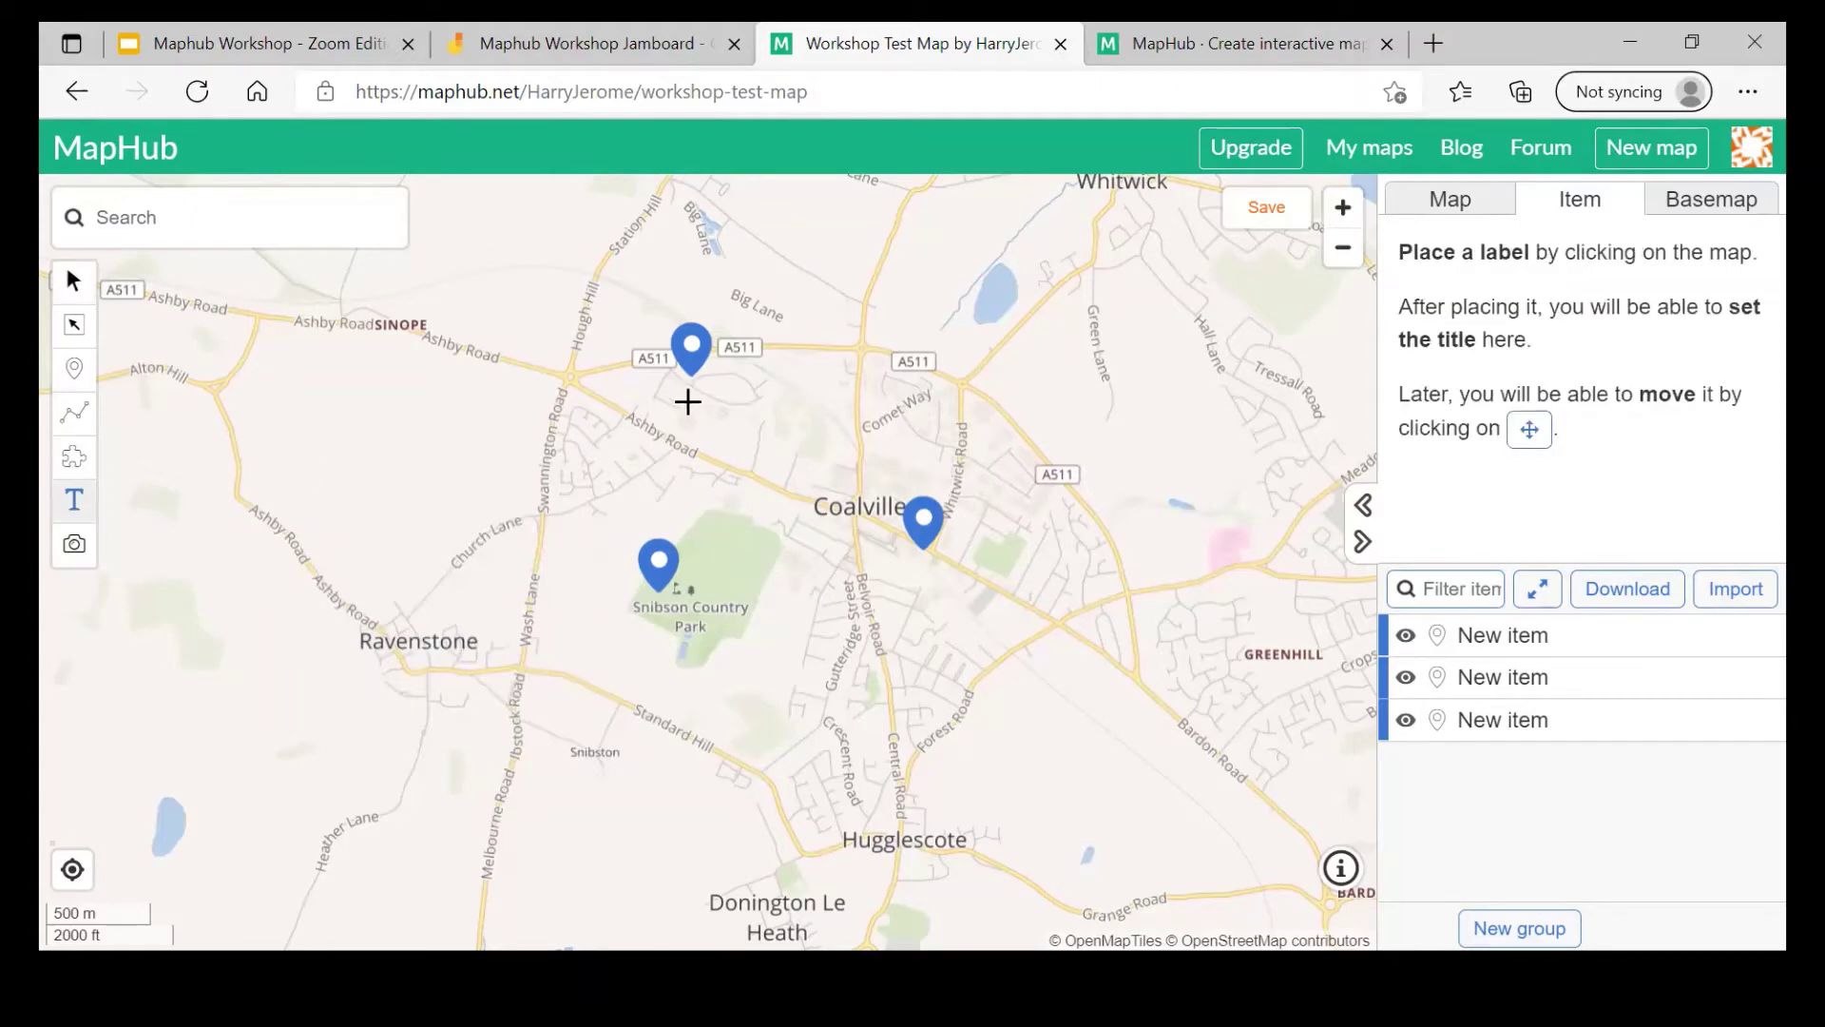
{"action": "left_click", "coordinate": [691, 398]}
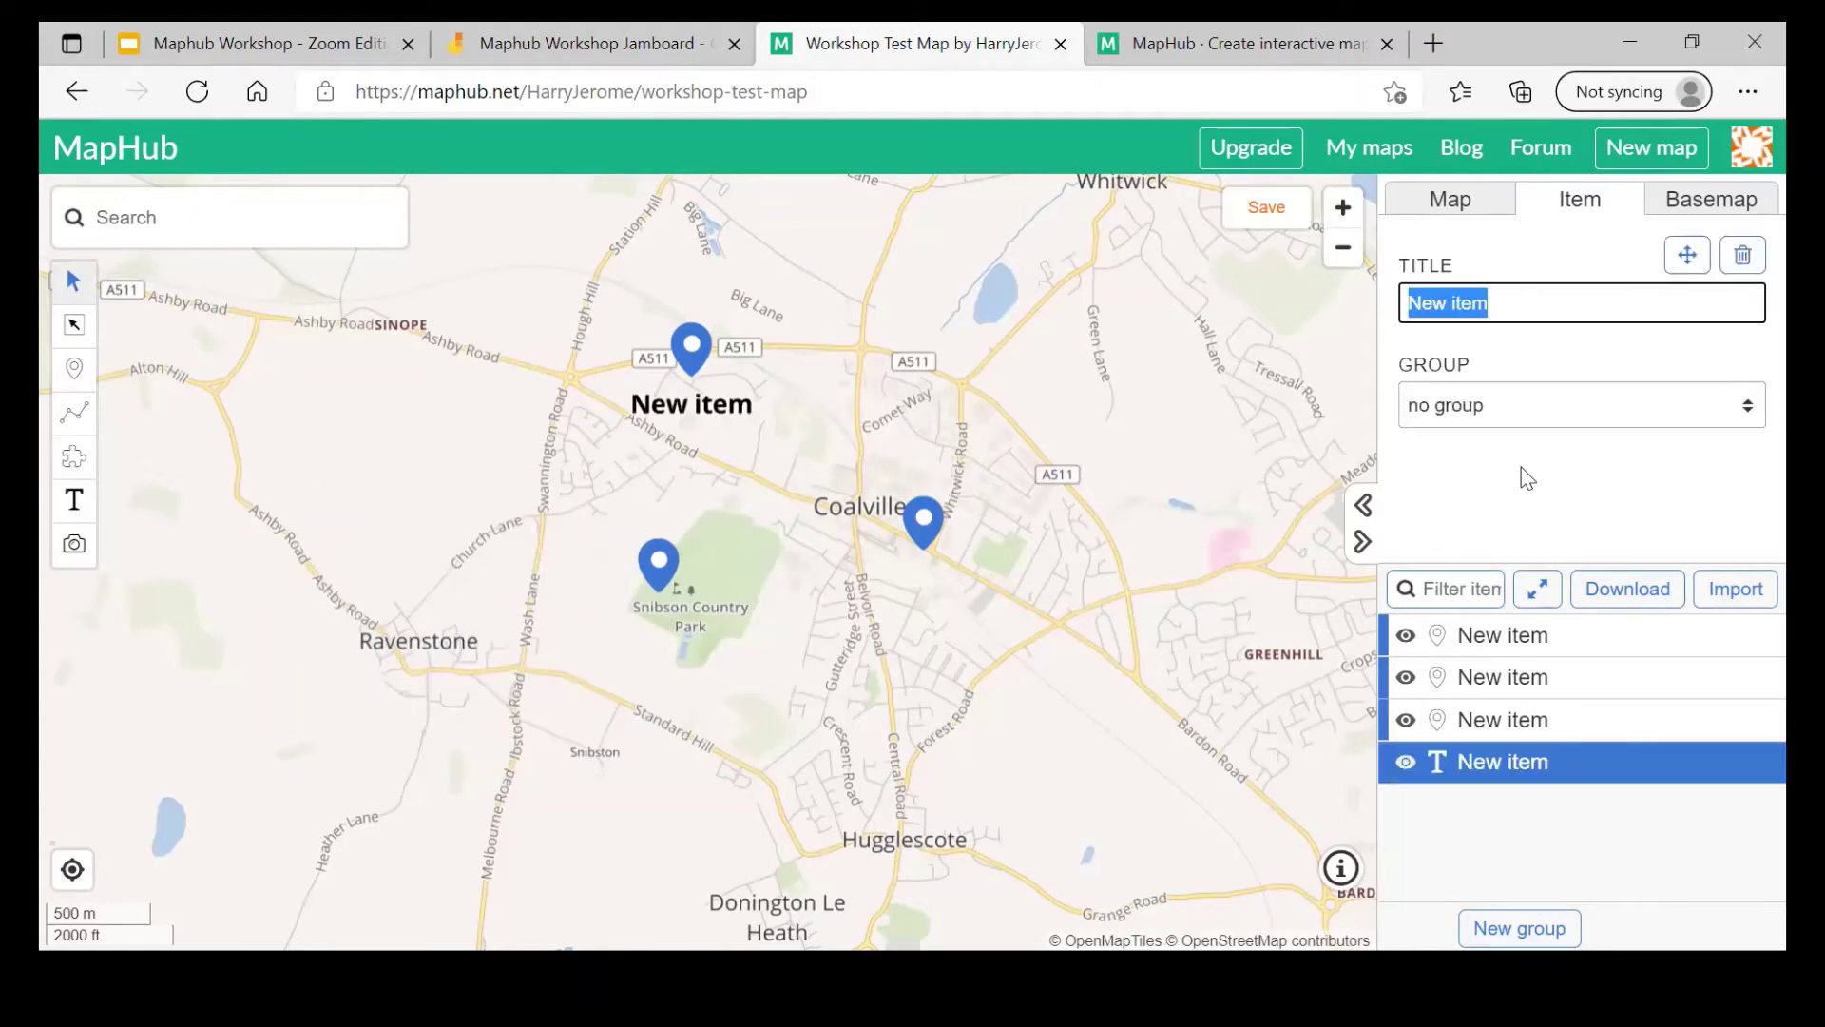
{"action": "type", "text": "Test "}
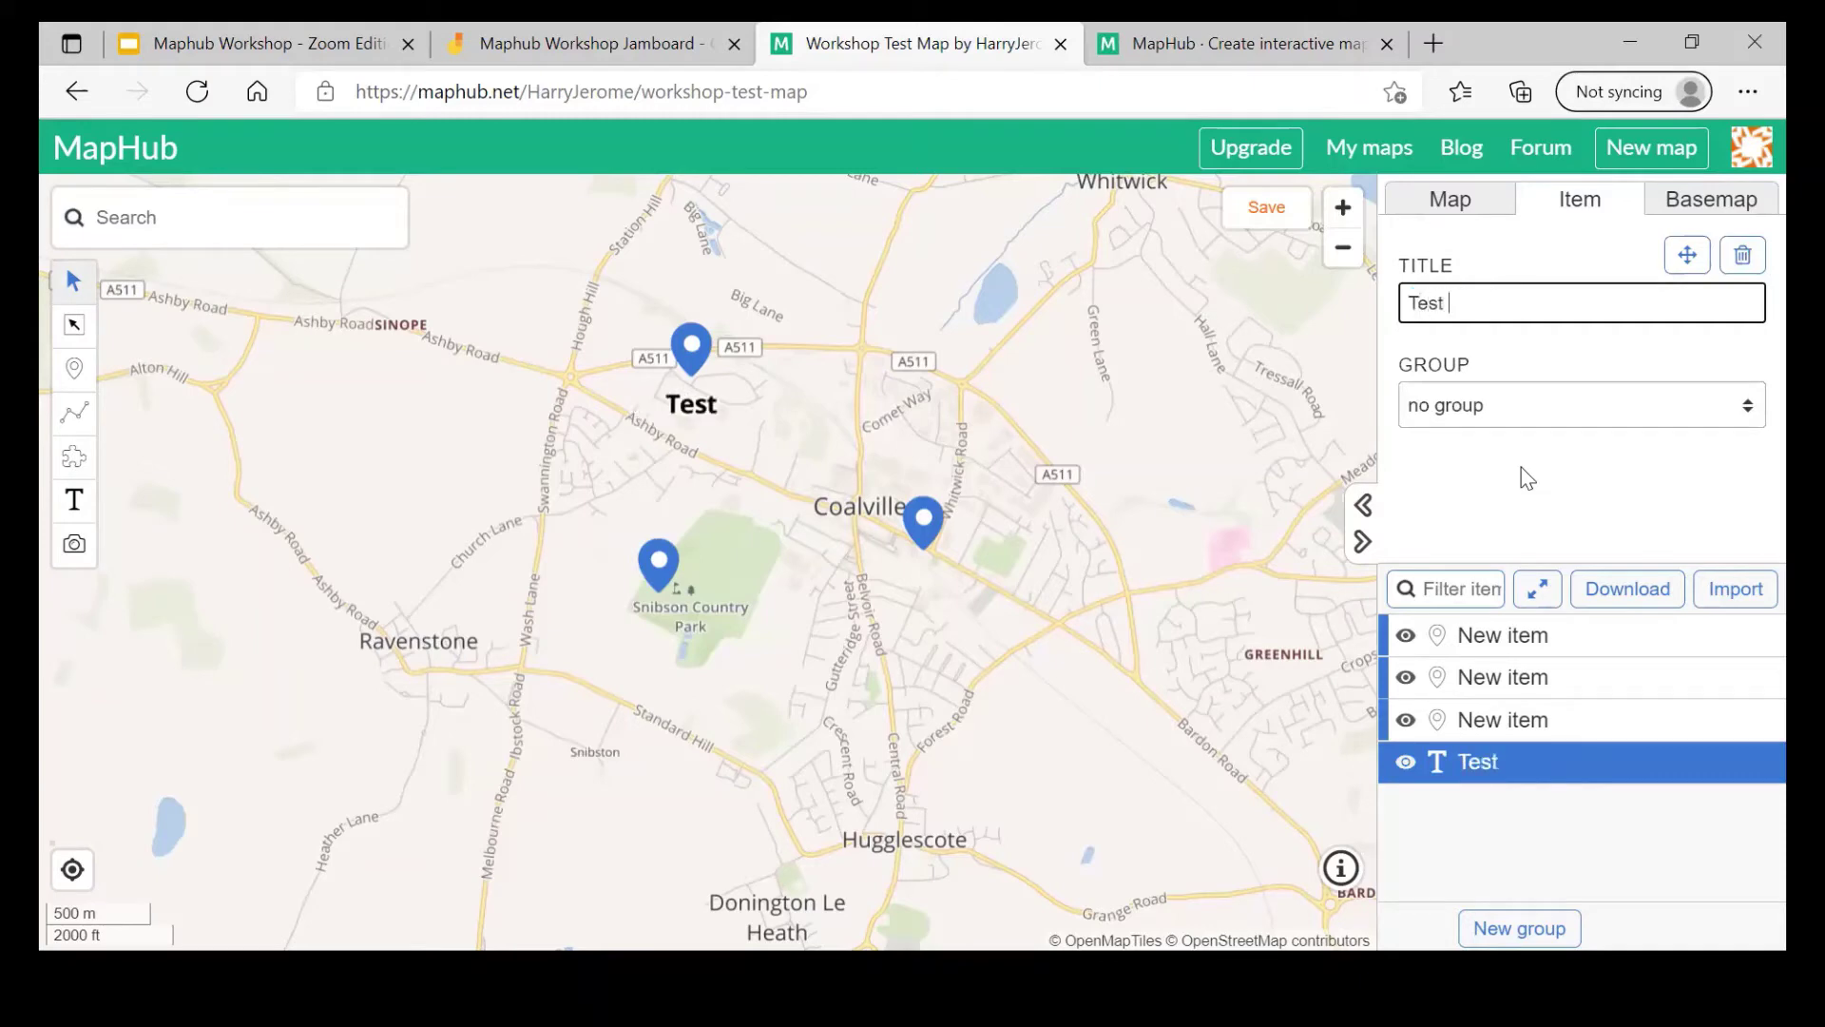
{"action": "type", "text": "point"}
{"action": "left_click", "coordinate": [1194, 407]}
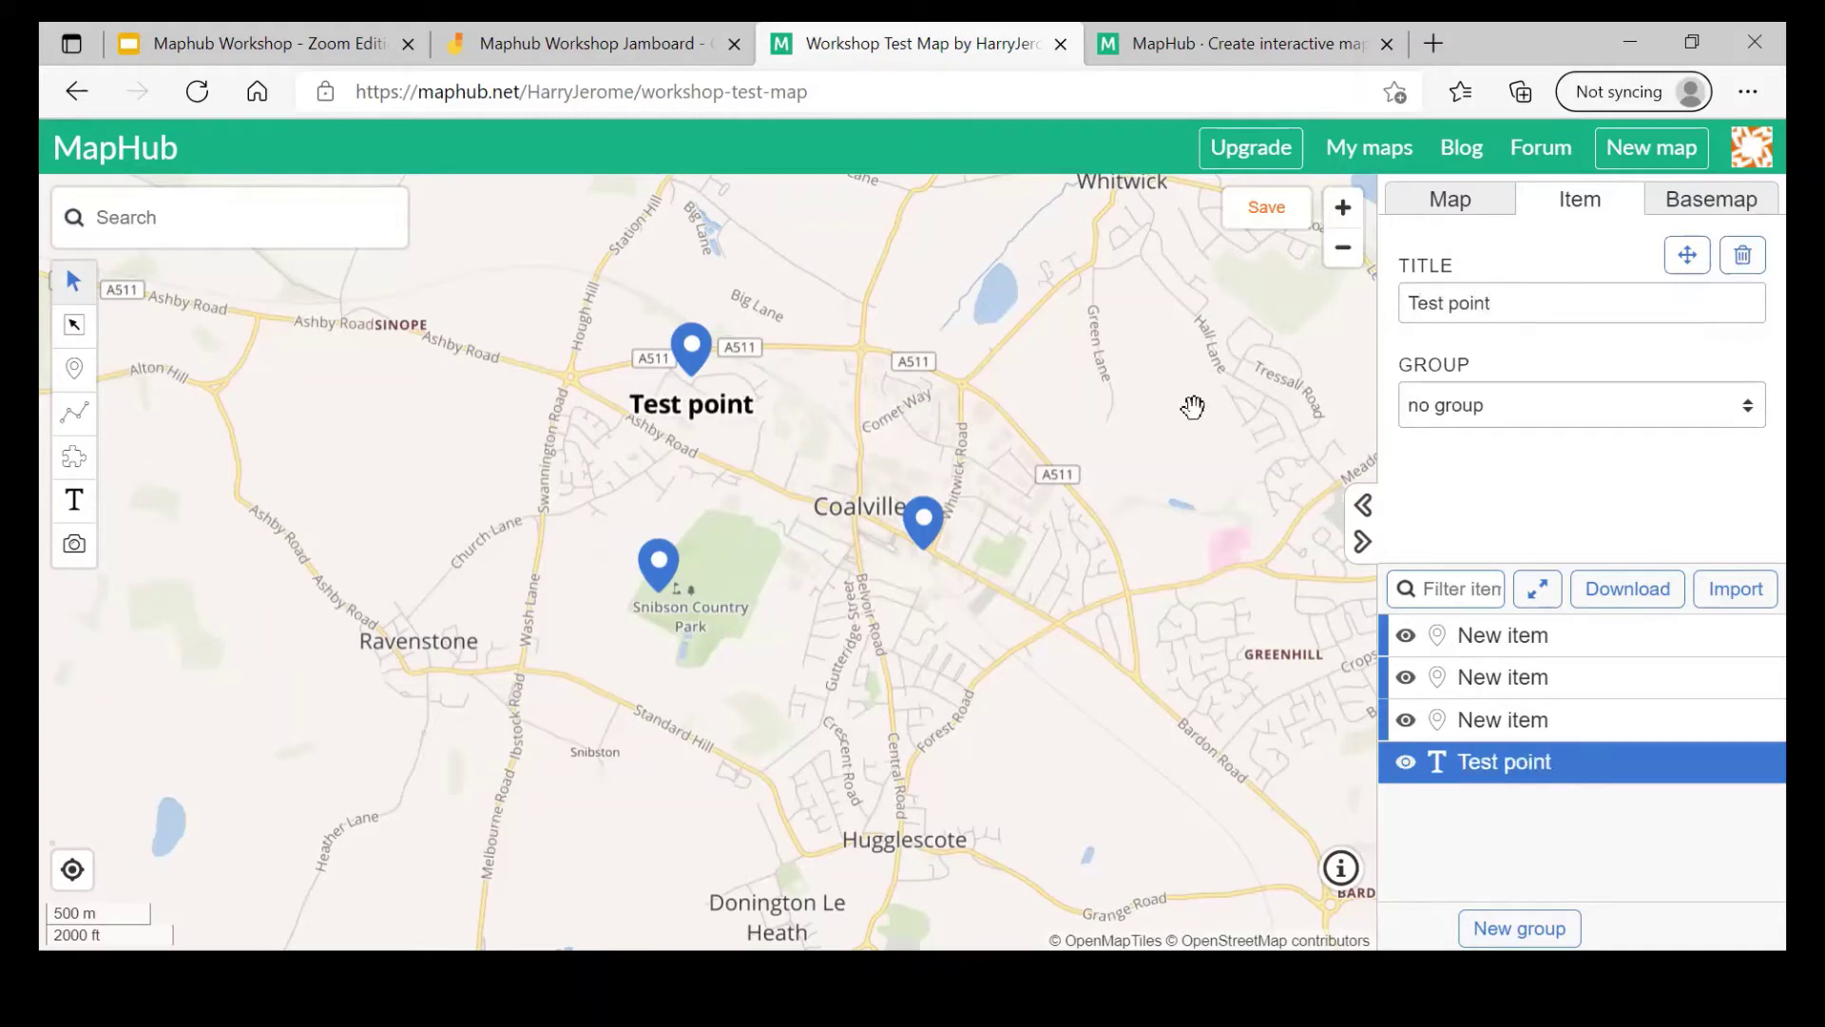
Step: Examine how the Test point label sits relative to the markers at different map scales
{"action": "scroll", "coordinate": [861, 326], "scroll_direction": "down", "scroll_amount": 2}
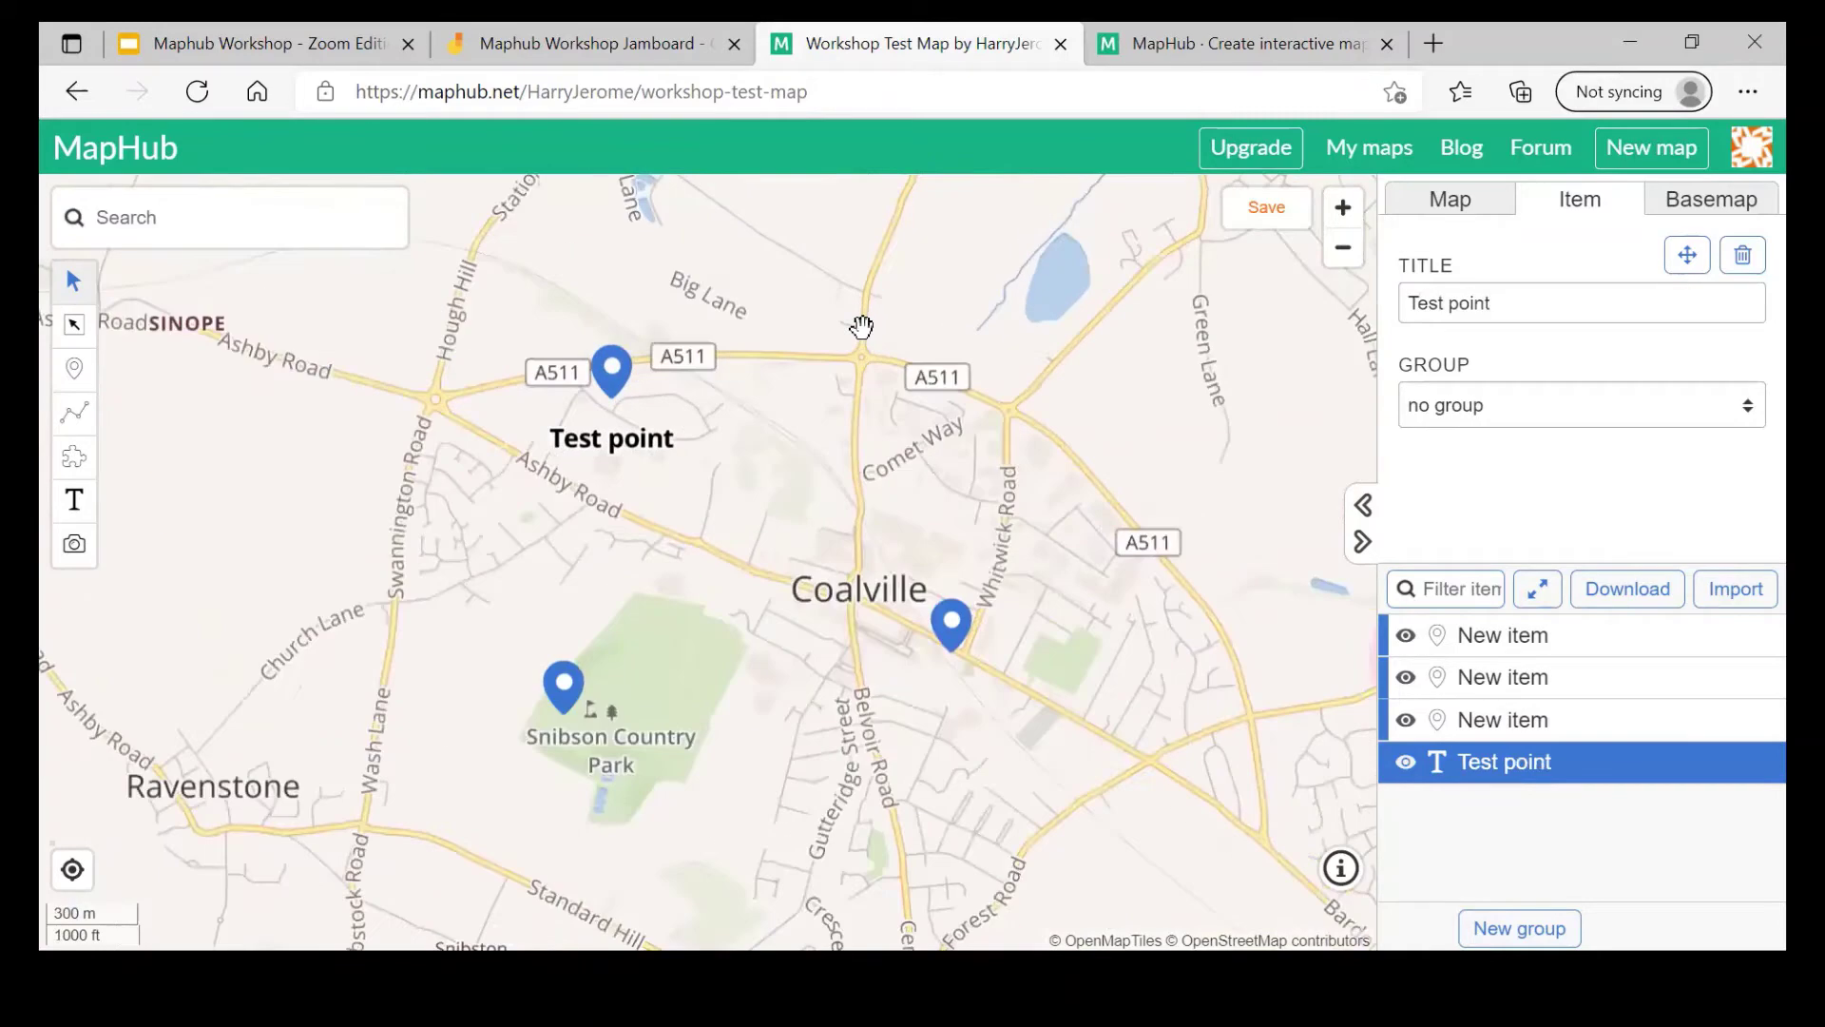
{"action": "scroll", "coordinate": [861, 326], "scroll_direction": "down", "scroll_amount": 1}
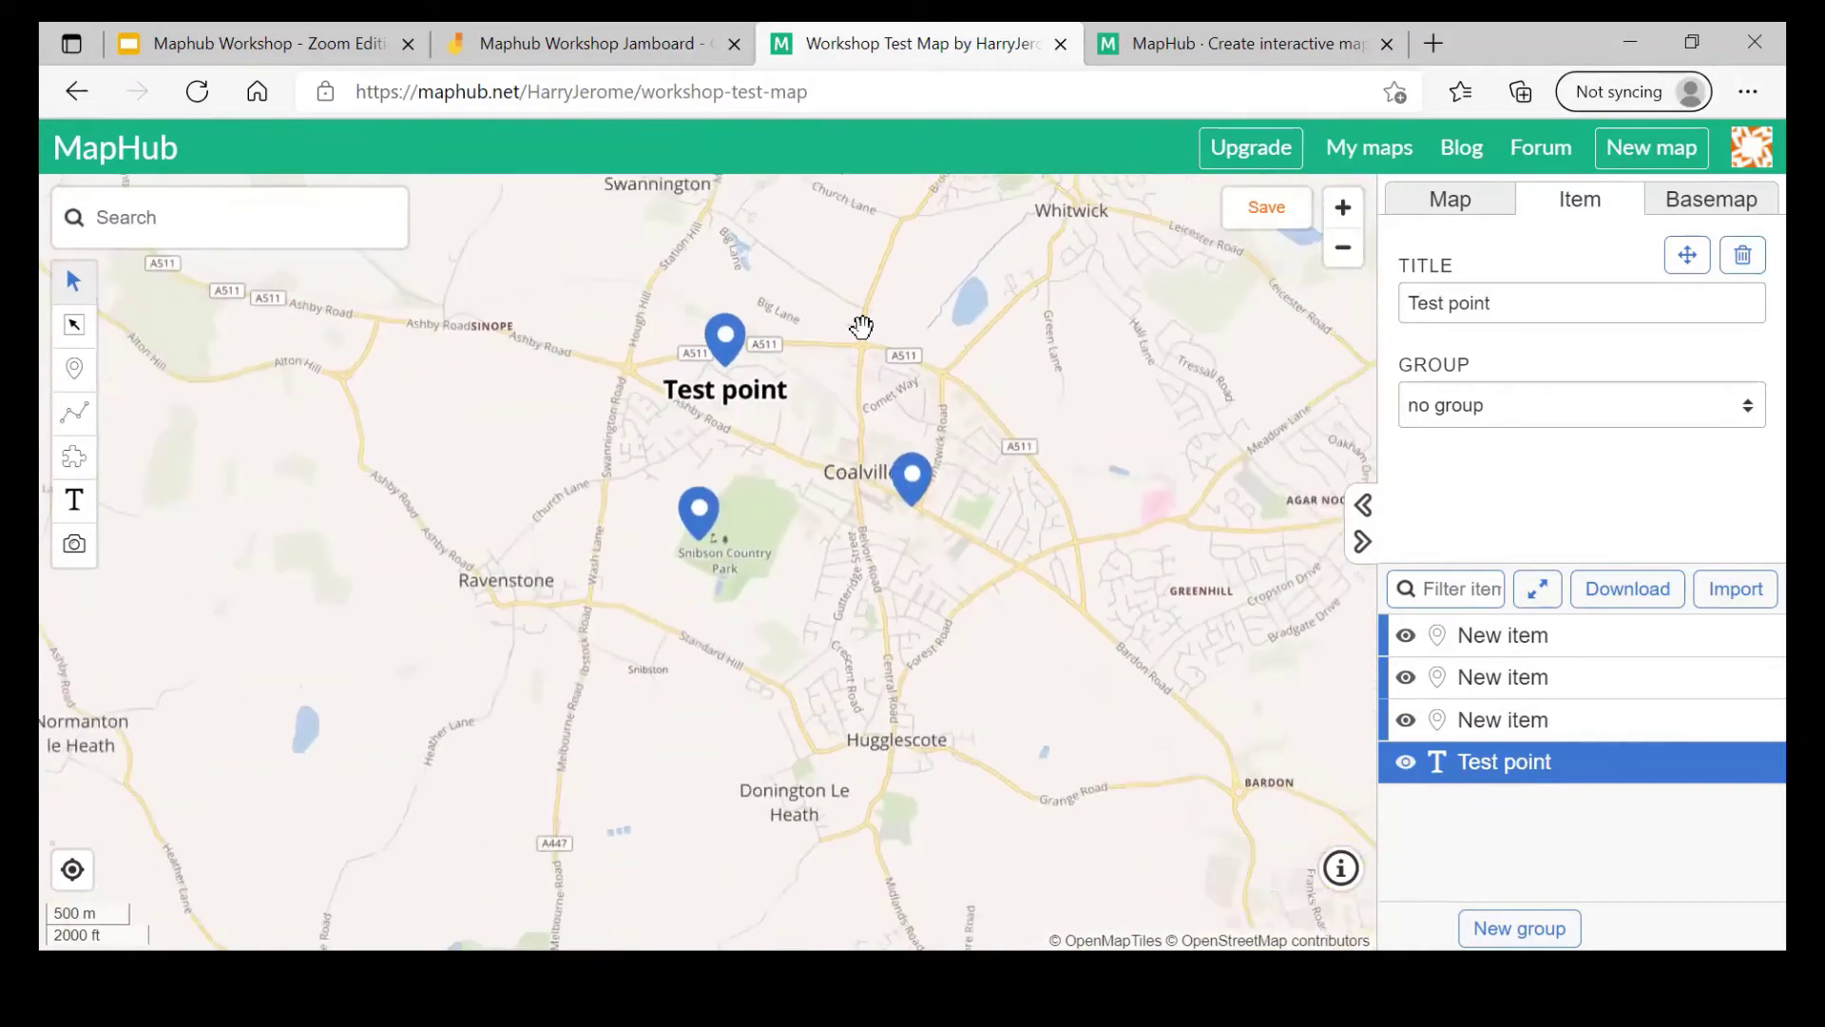
{"action": "scroll", "coordinate": [861, 326], "scroll_direction": "up", "scroll_amount": 1}
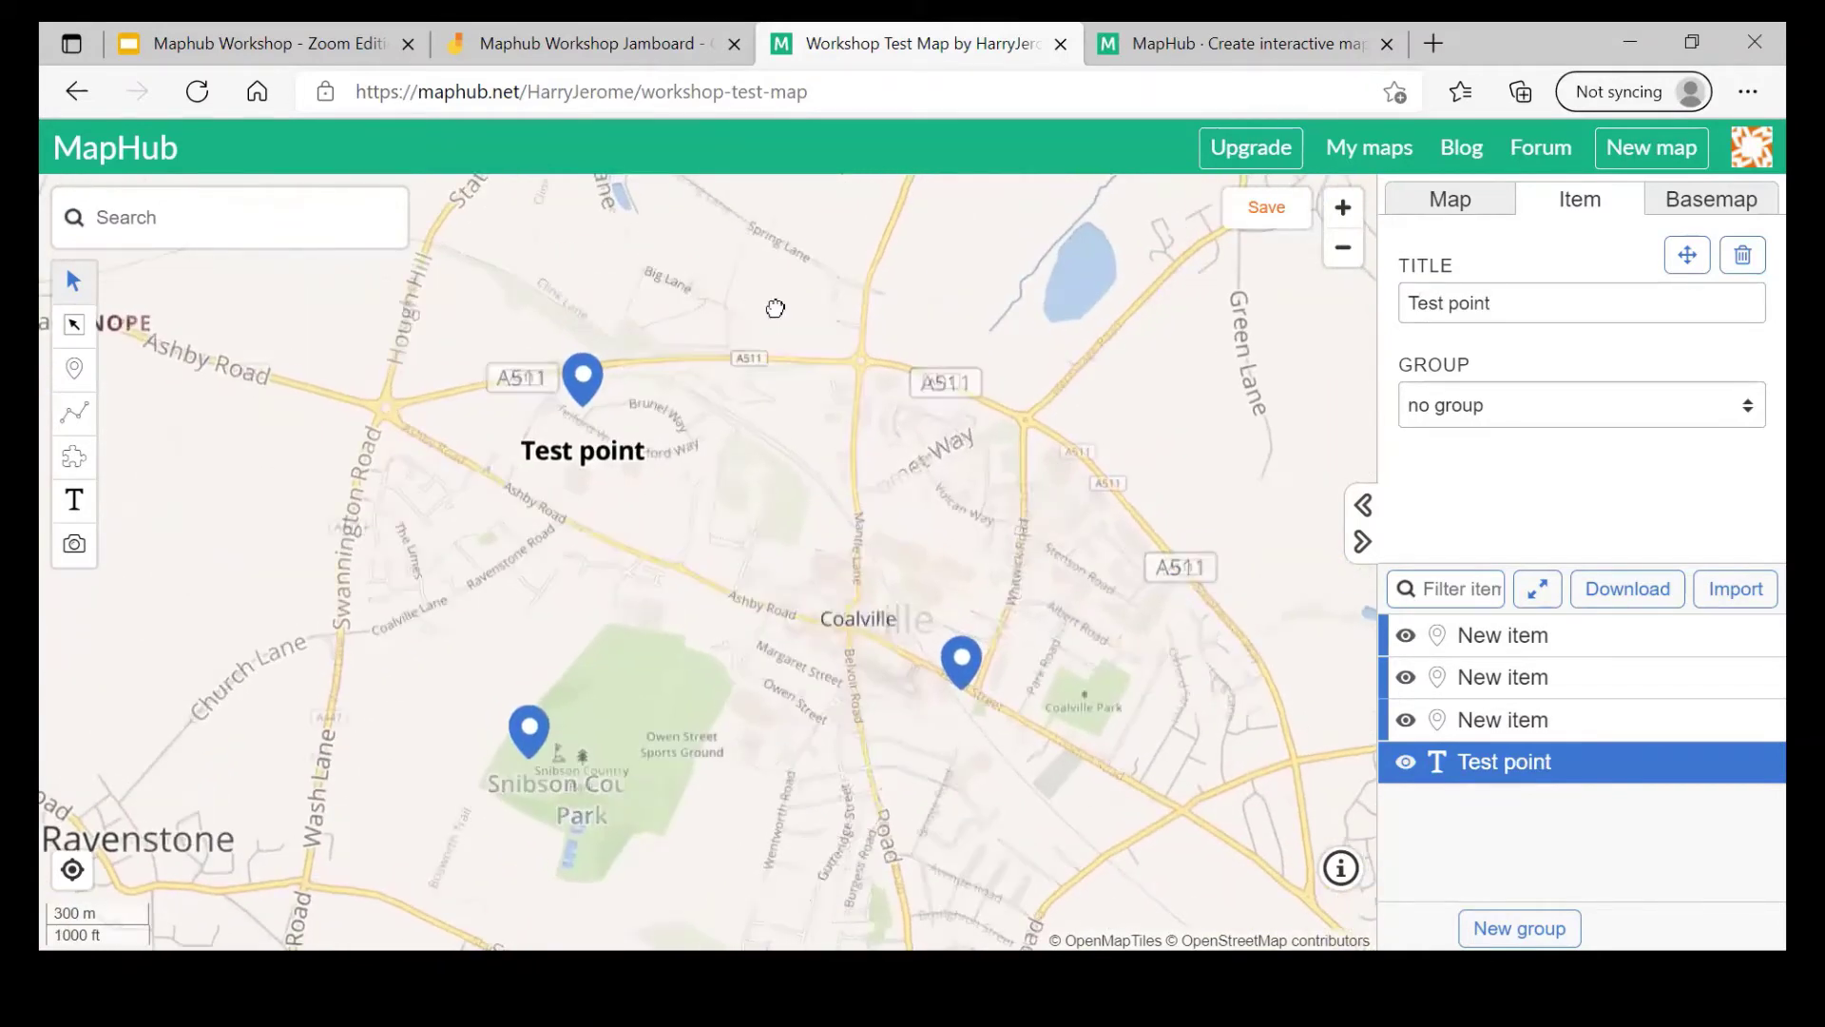
{"action": "scroll", "coordinate": [802, 305], "scroll_direction": "down", "scroll_amount": 2}
{"action": "scroll", "coordinate": [798, 305], "scroll_direction": "down", "scroll_amount": 1}
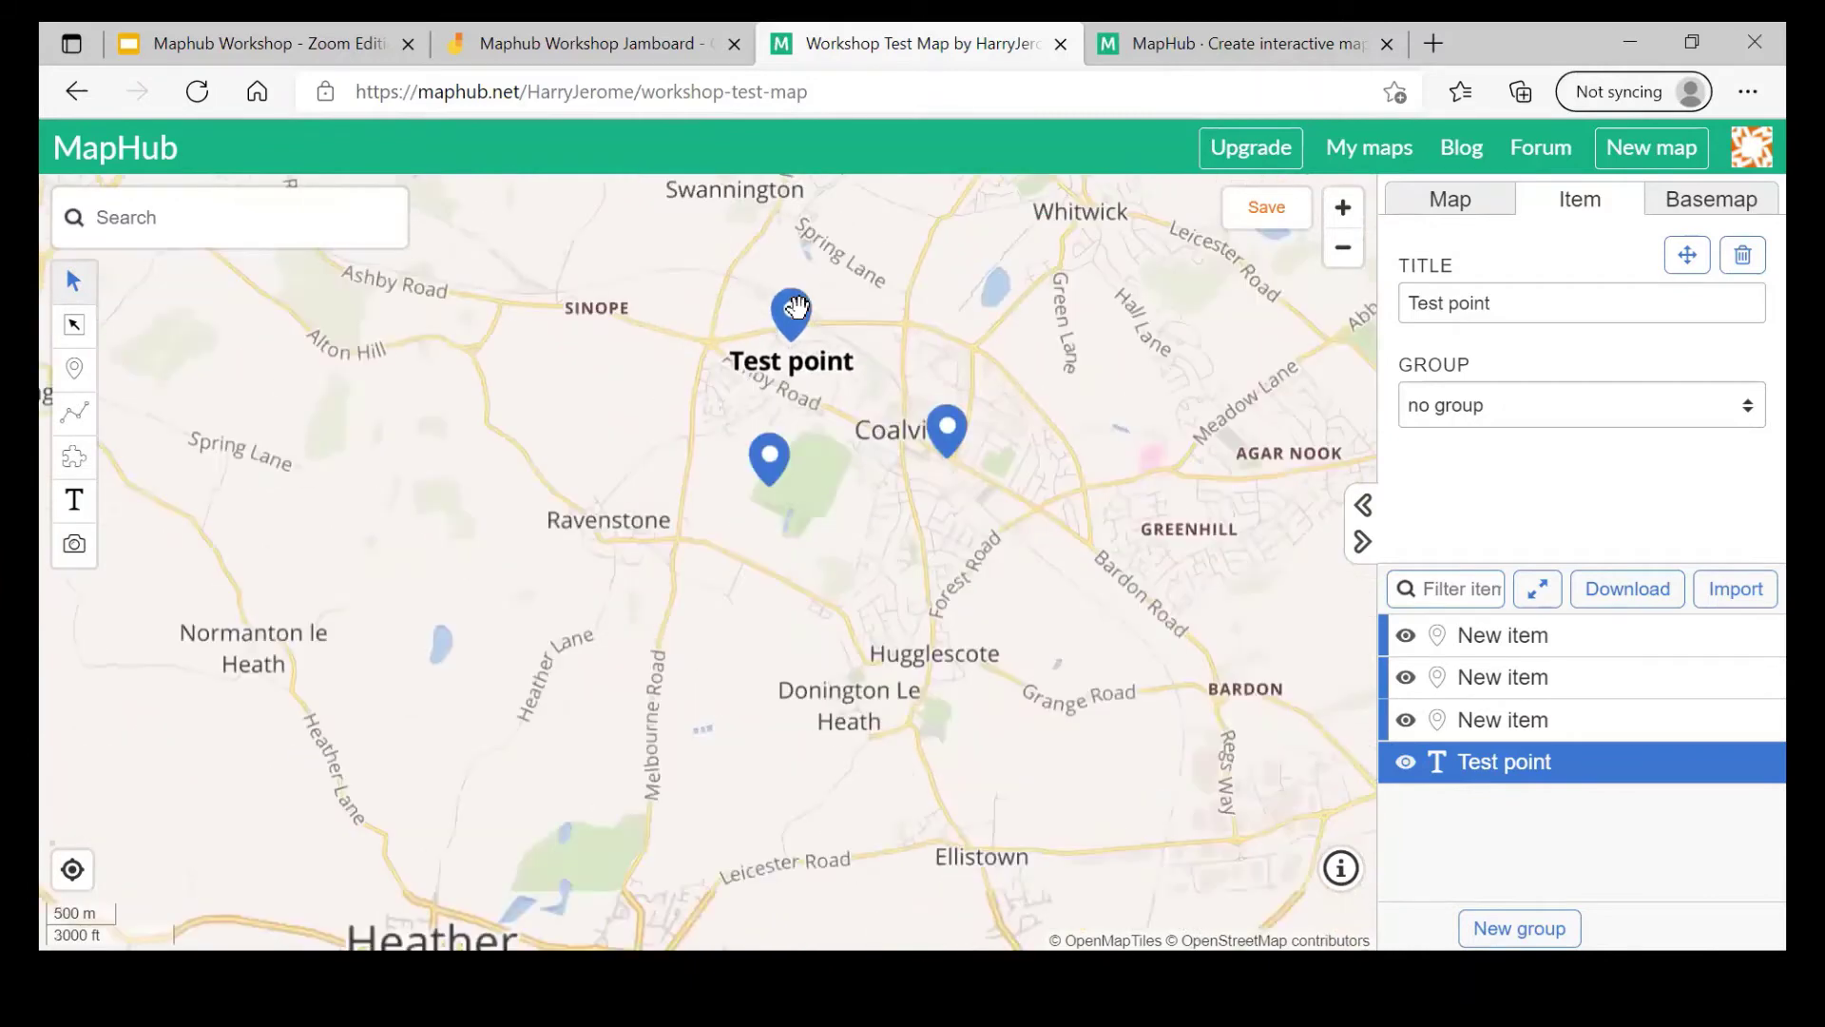
{"action": "scroll", "coordinate": [799, 305], "scroll_direction": "down", "scroll_amount": 2}
{"action": "scroll", "coordinate": [796, 304], "scroll_direction": "up", "scroll_amount": 2}
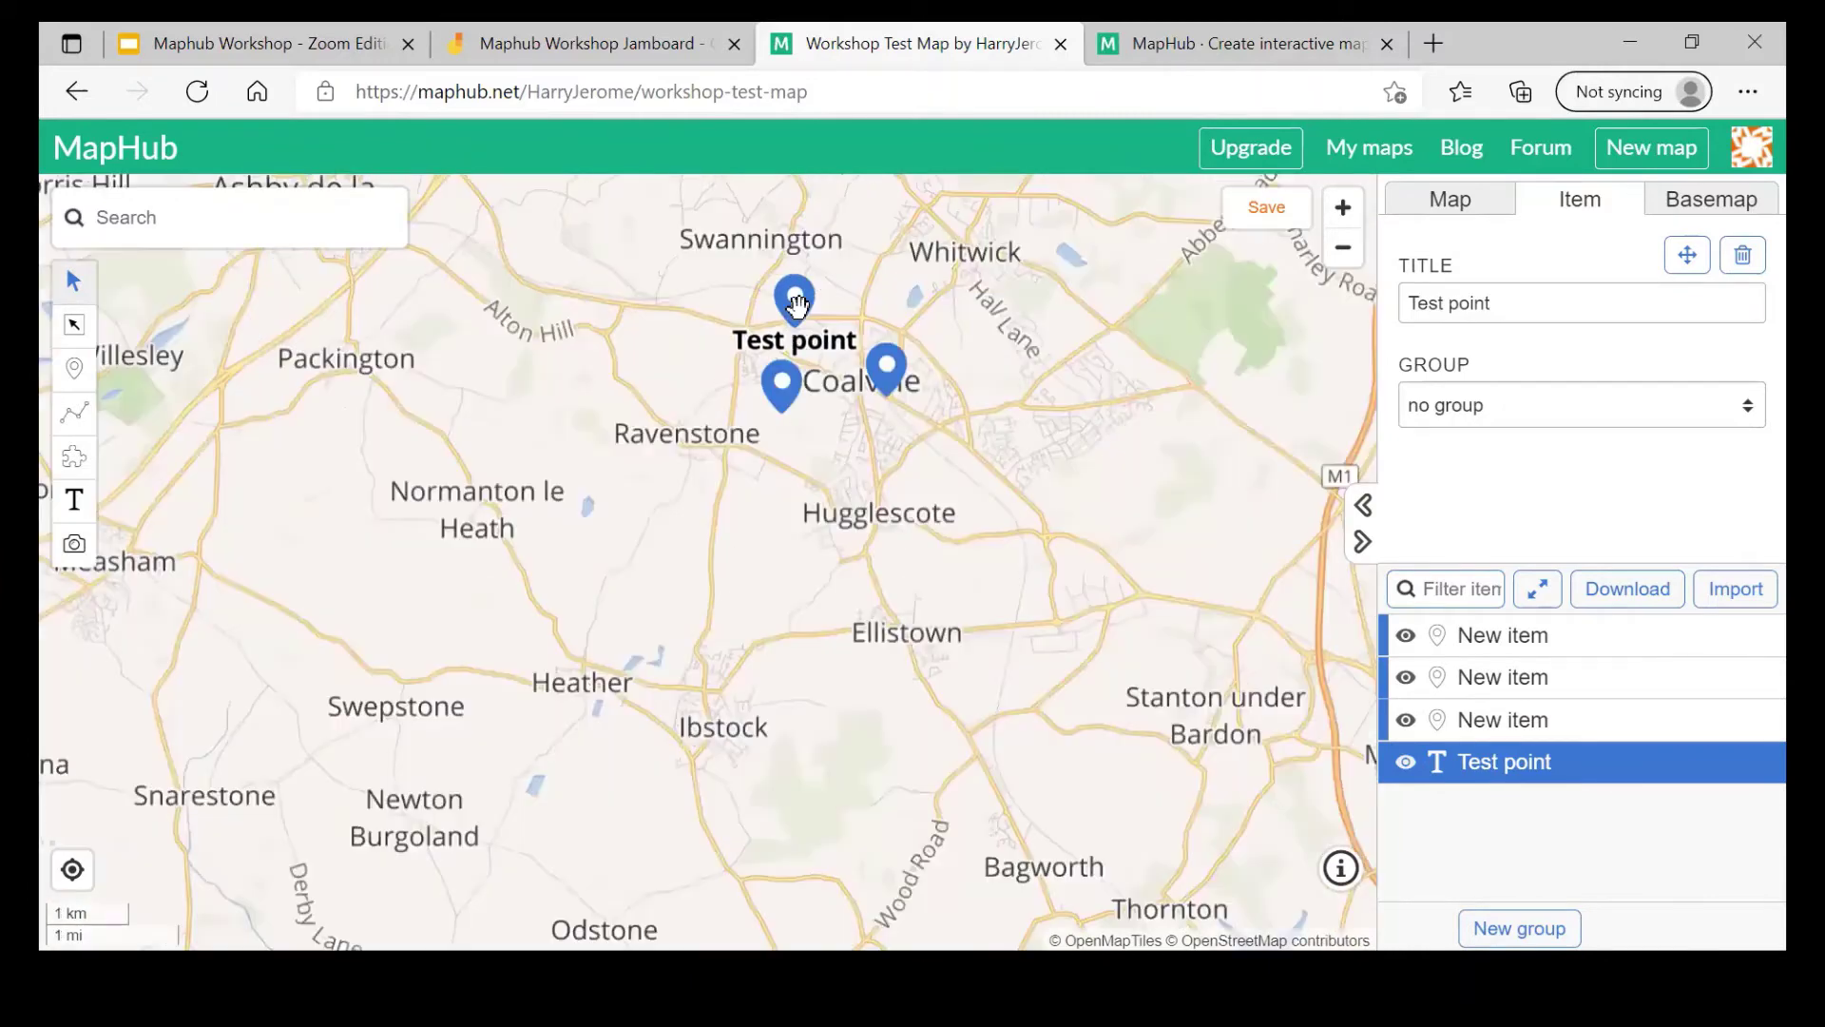
{"action": "scroll", "coordinate": [796, 304], "scroll_direction": "up", "scroll_amount": 1}
Step: Place a text label titled "Test point 2" just above the Snibson Country Park point
{"action": "left_click", "coordinate": [75, 499]}
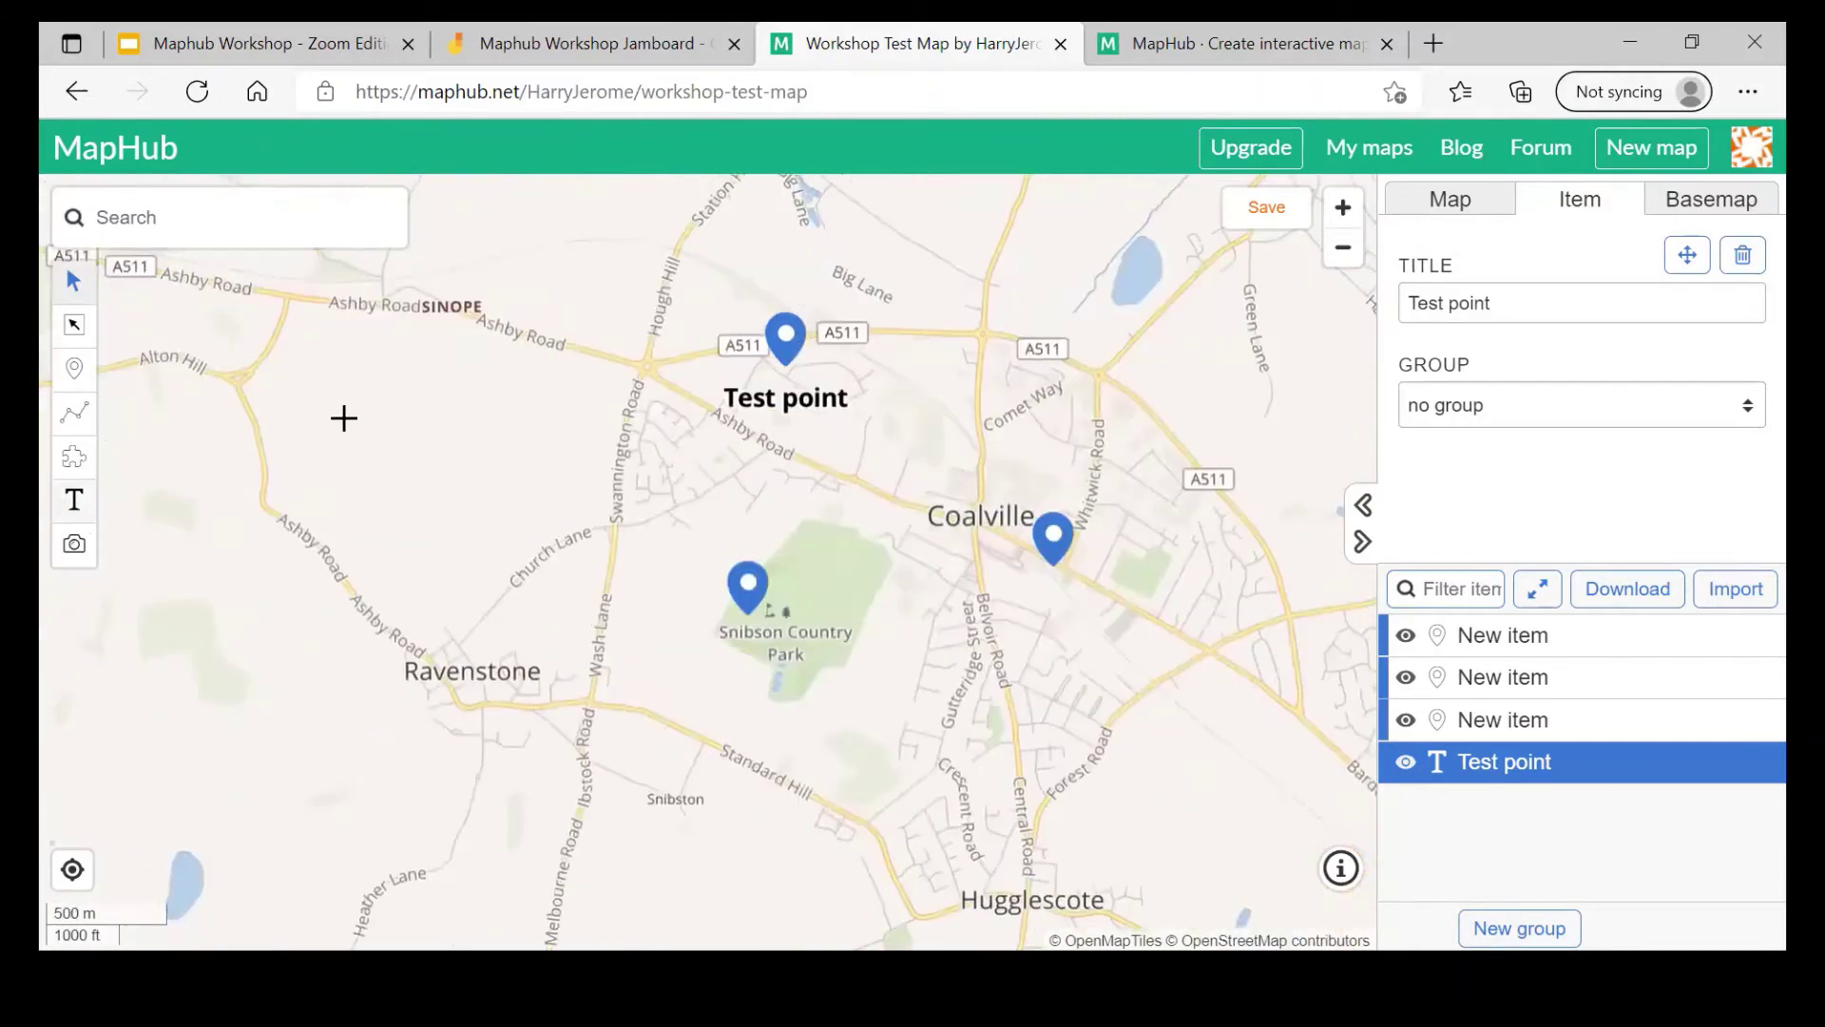
{"action": "left_click", "coordinate": [748, 545]}
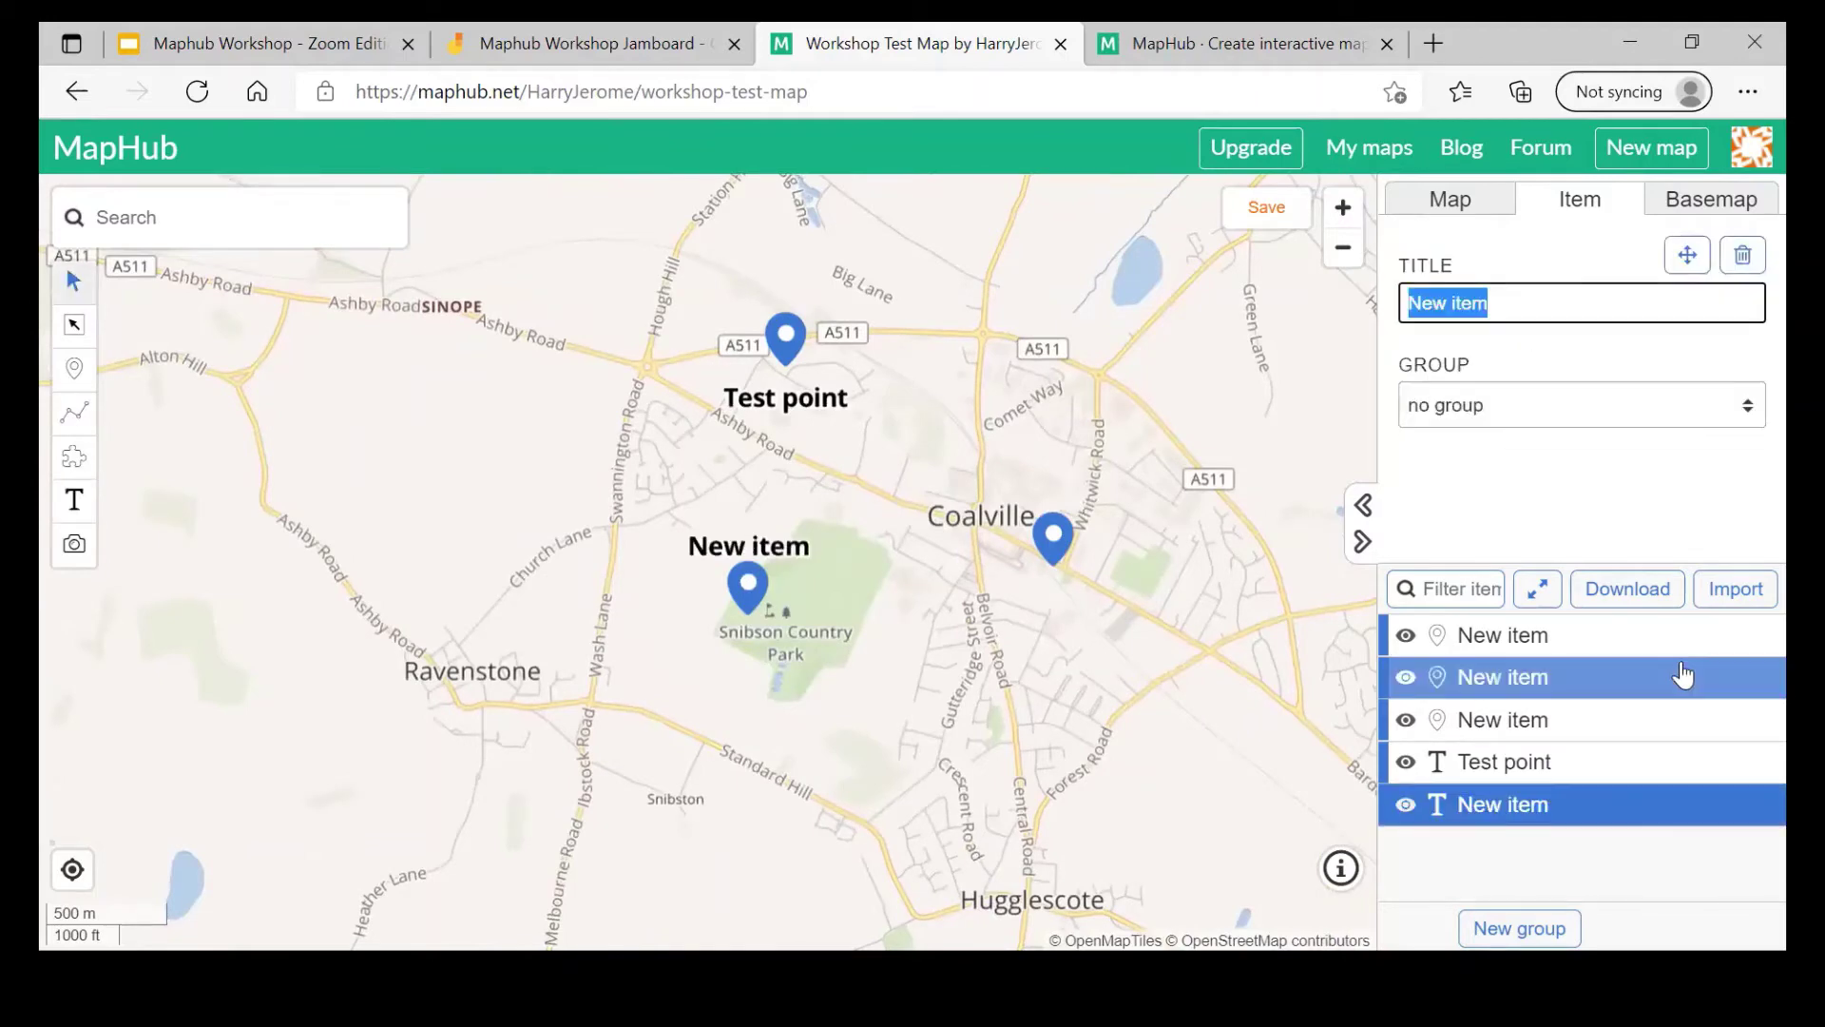
{"action": "type", "text": "tE"}
{"action": "key", "text": "BackSpace"}
{"action": "key", "text": "BackSpace"}
{"action": "type", "text": "Te"}
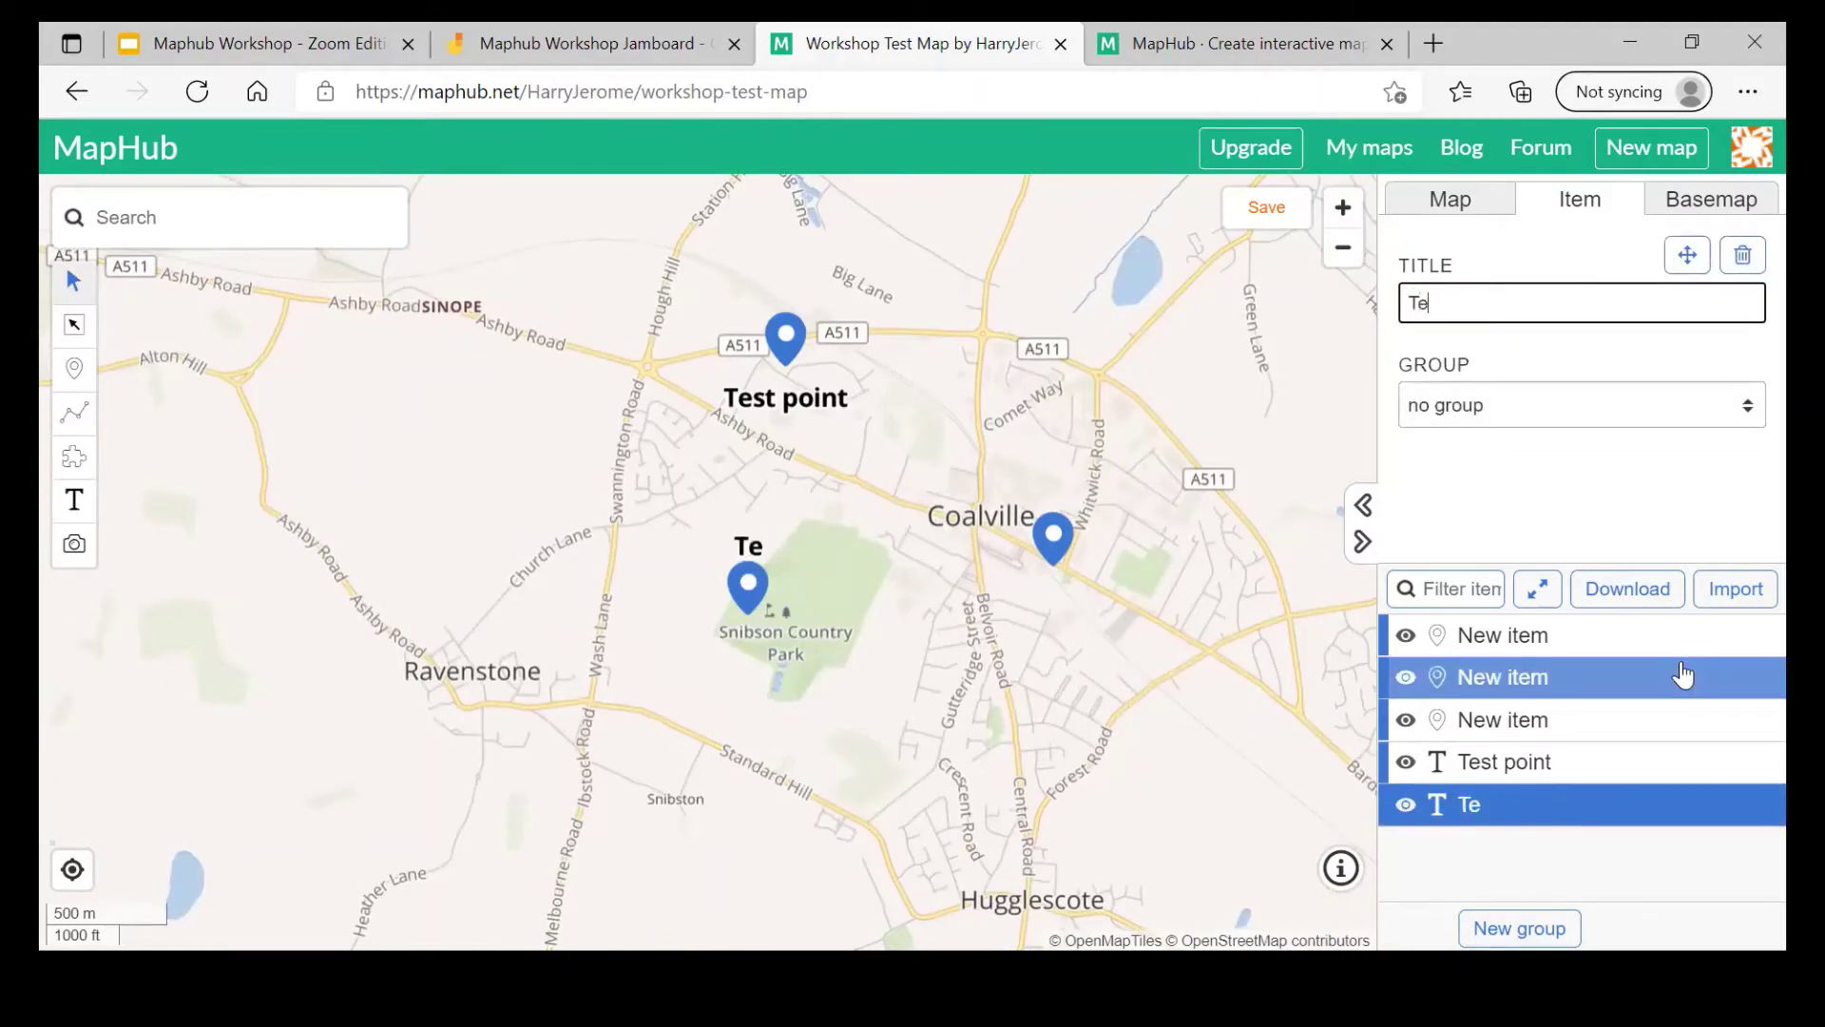
{"action": "type", "text": "st point 2"}
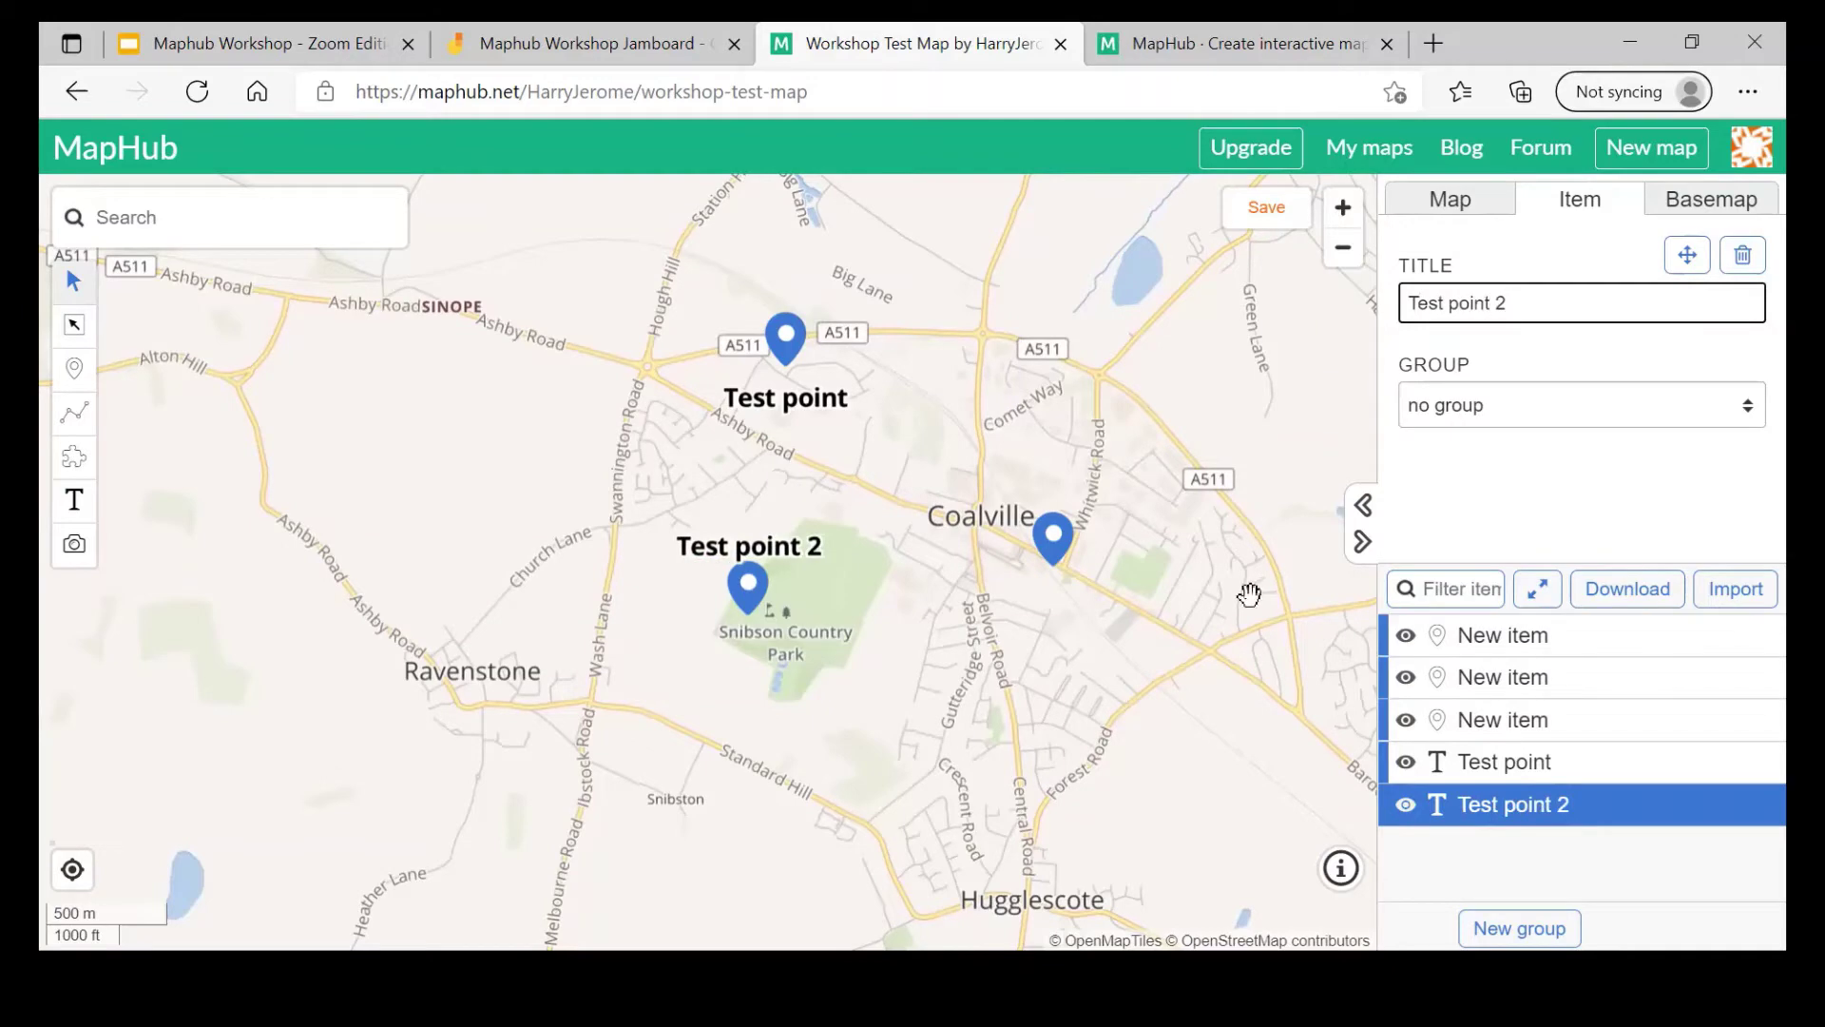
{"action": "left_click", "coordinate": [1077, 487]}
Step: Check the Test point 2 label against its marker at different map scales, and delete the label
{"action": "scroll", "coordinate": [1077, 487], "scroll_direction": "down", "scroll_amount": 1}
{"action": "scroll", "coordinate": [1077, 488], "scroll_direction": "down", "scroll_amount": 1}
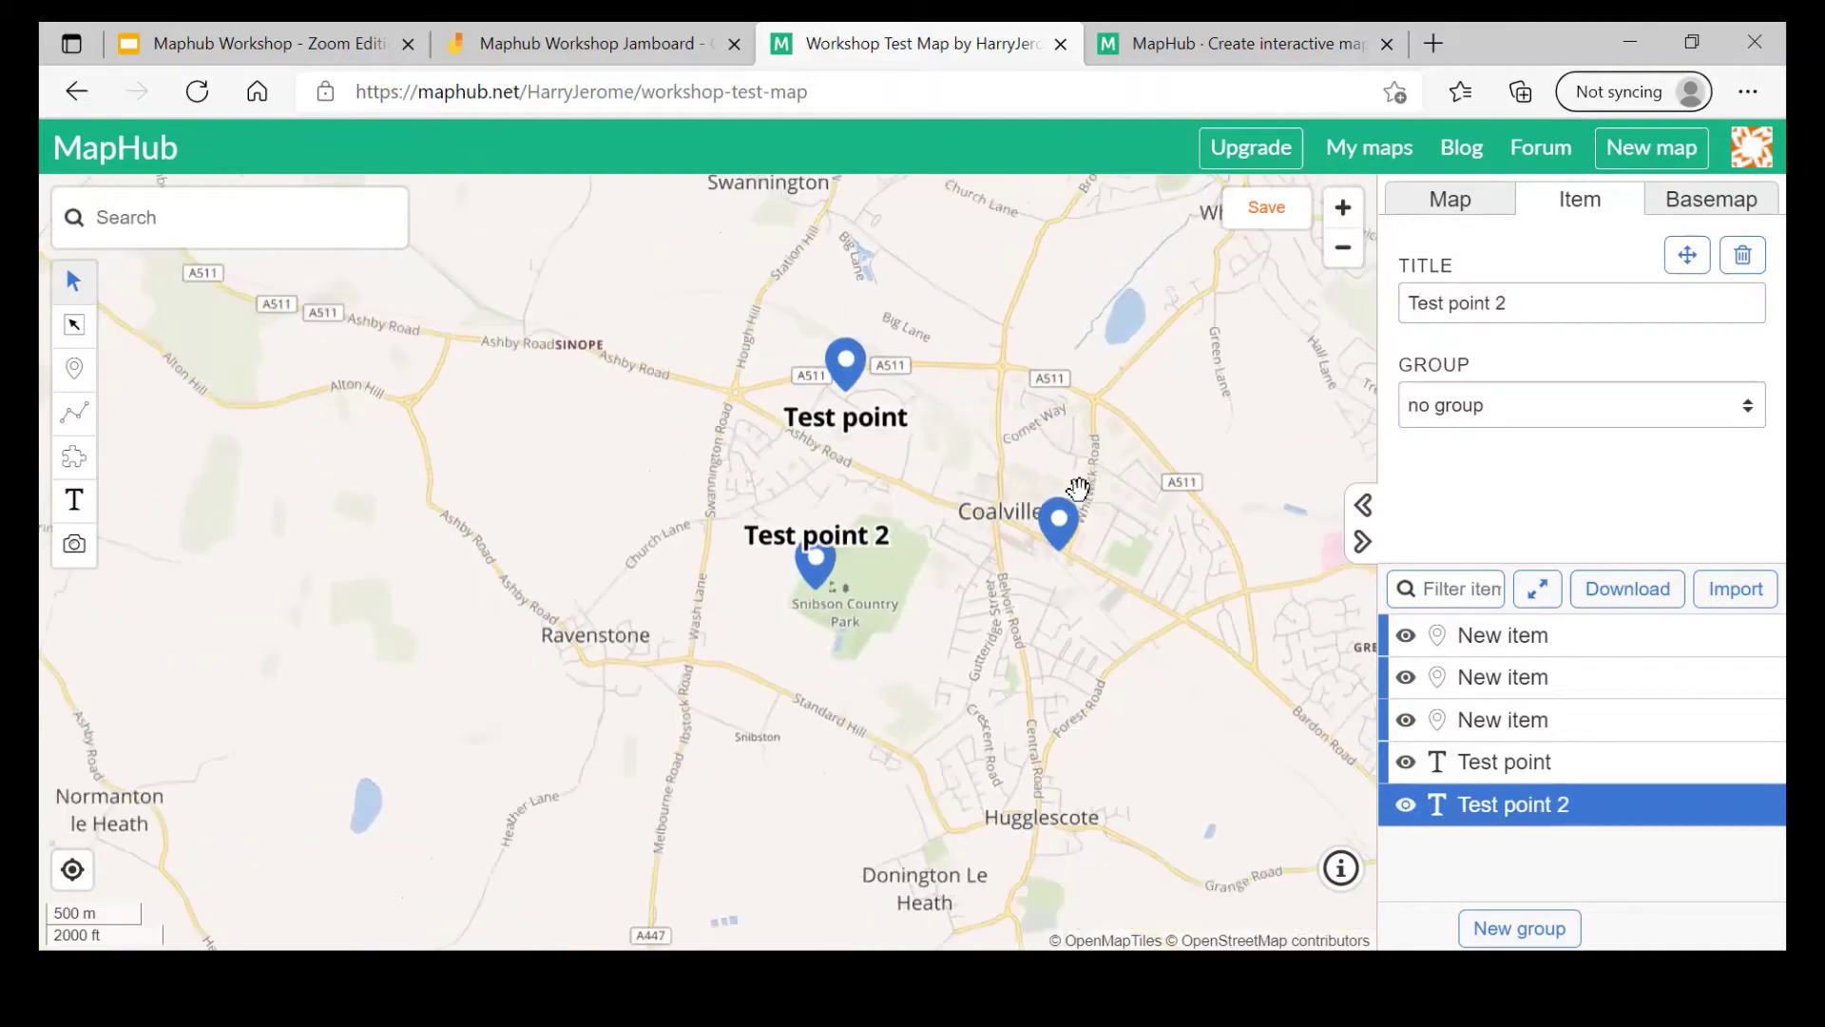
{"action": "scroll", "coordinate": [1077, 487], "scroll_direction": "down", "scroll_amount": 1}
{"action": "scroll", "coordinate": [1077, 487], "scroll_direction": "up", "scroll_amount": 1}
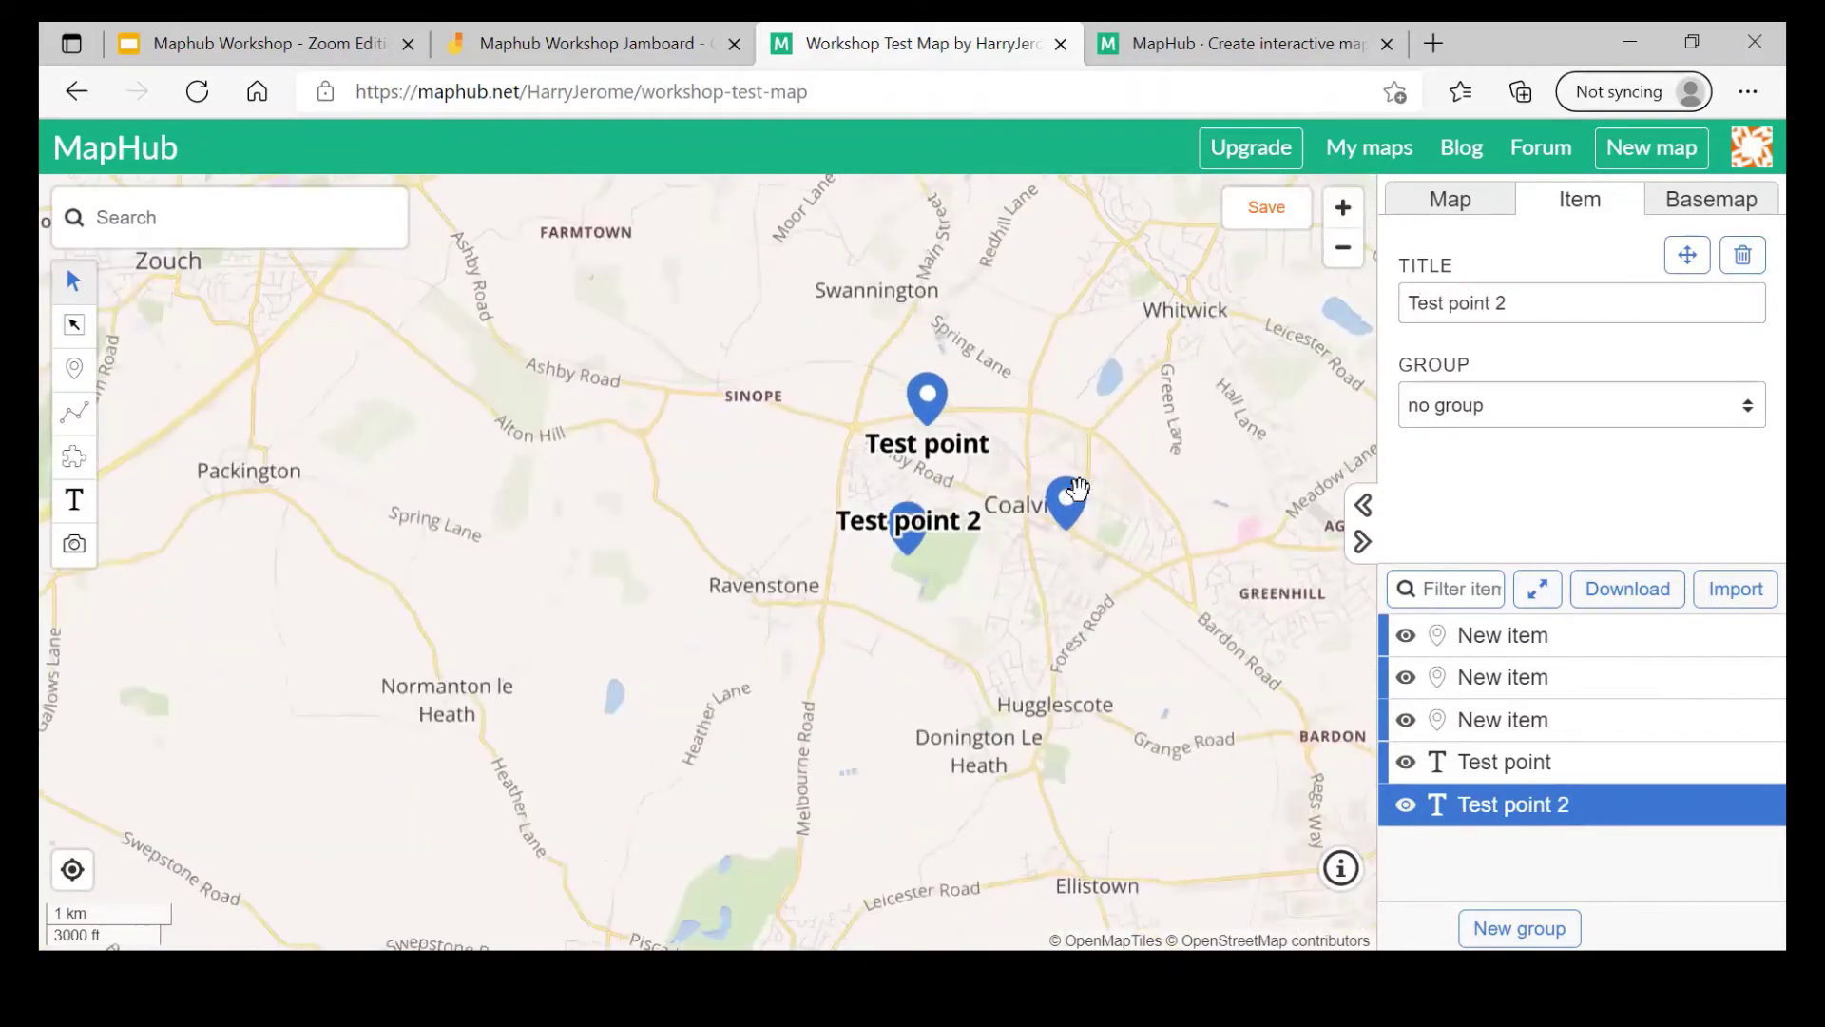
{"action": "scroll", "coordinate": [1077, 488], "scroll_direction": "up", "scroll_amount": 1}
{"action": "scroll", "coordinate": [864, 459], "scroll_direction": "up", "scroll_amount": 1}
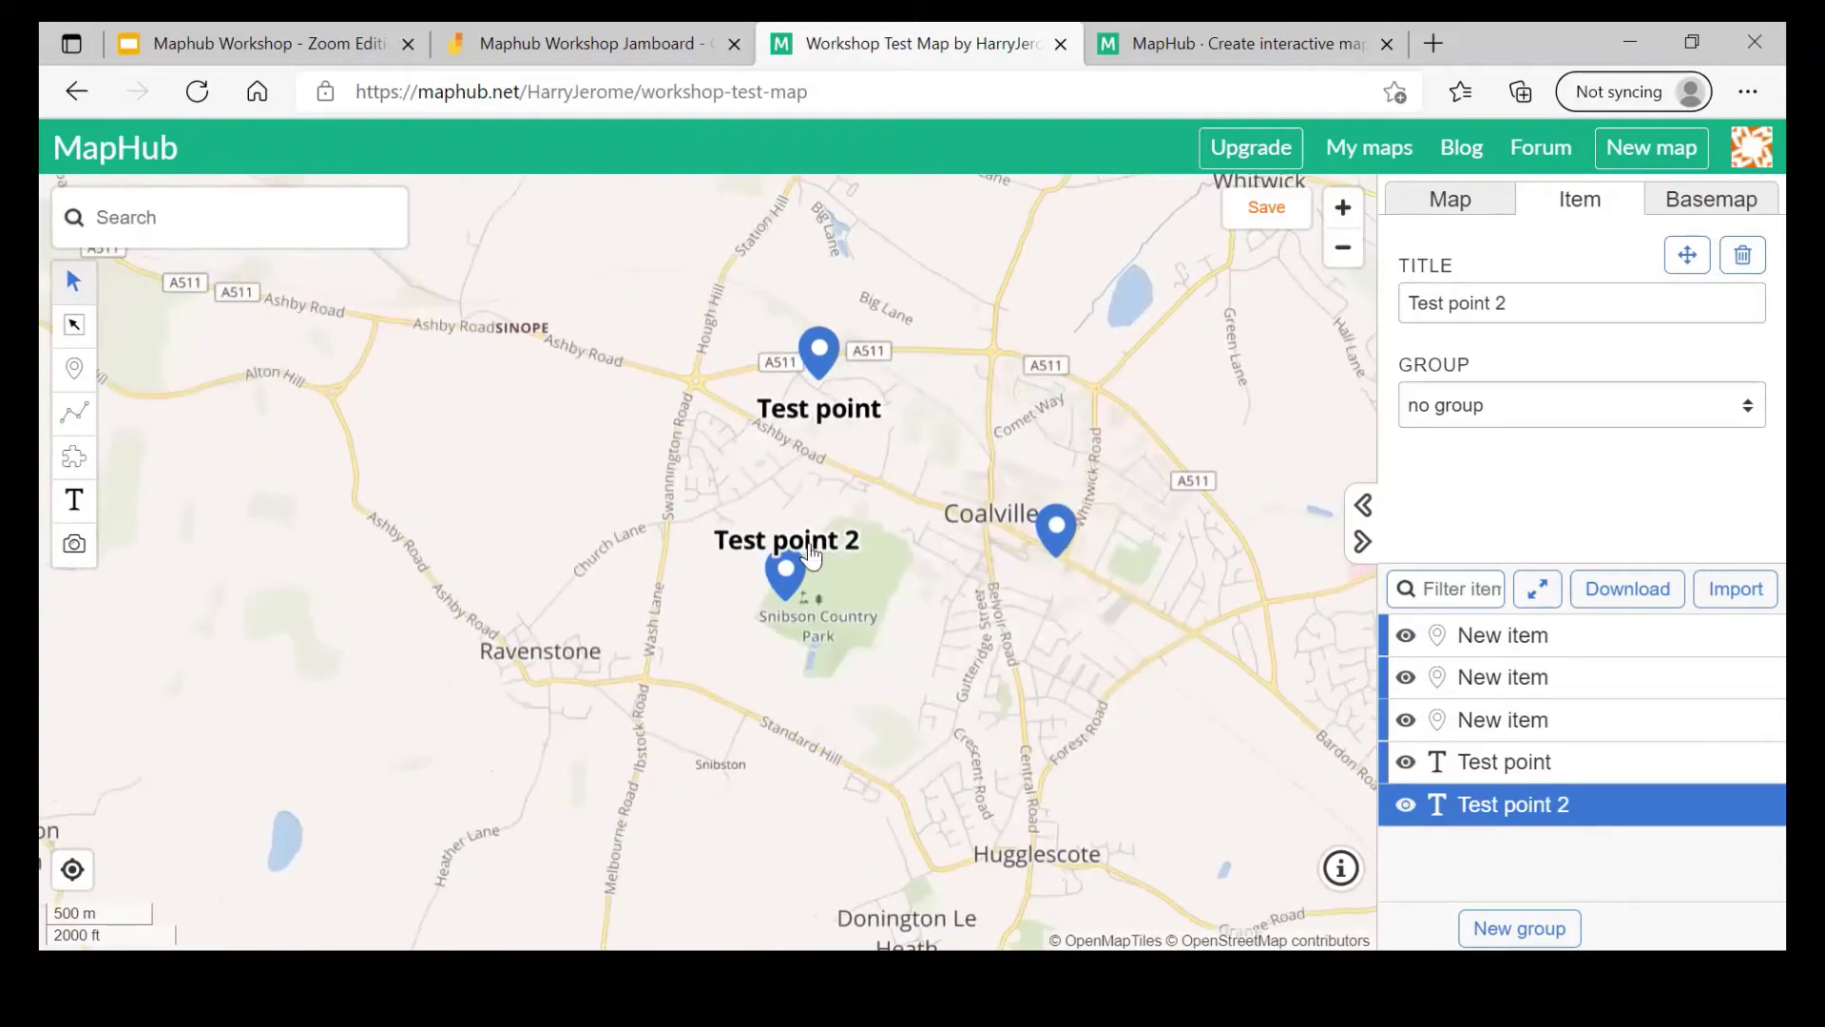
{"action": "scroll", "coordinate": [810, 556], "scroll_direction": "up", "scroll_amount": 1}
{"action": "key", "text": "Delete"}
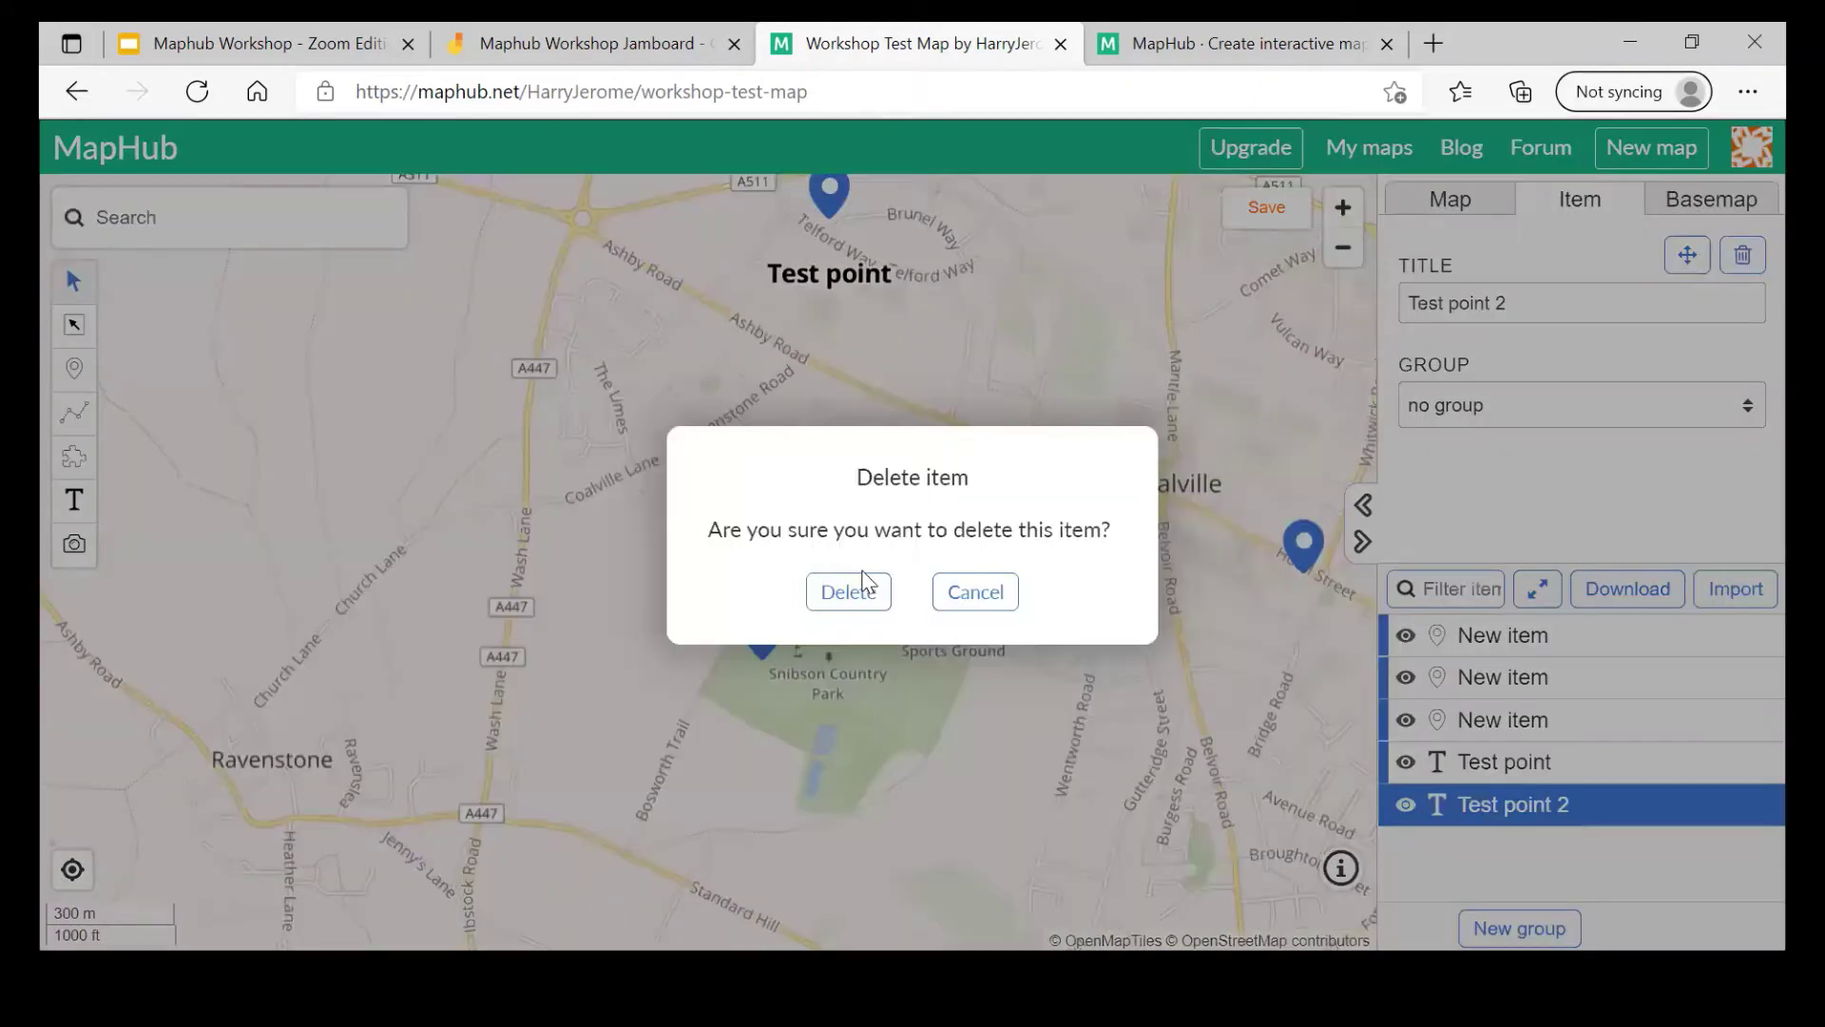
{"action": "left_click", "coordinate": [854, 590]}
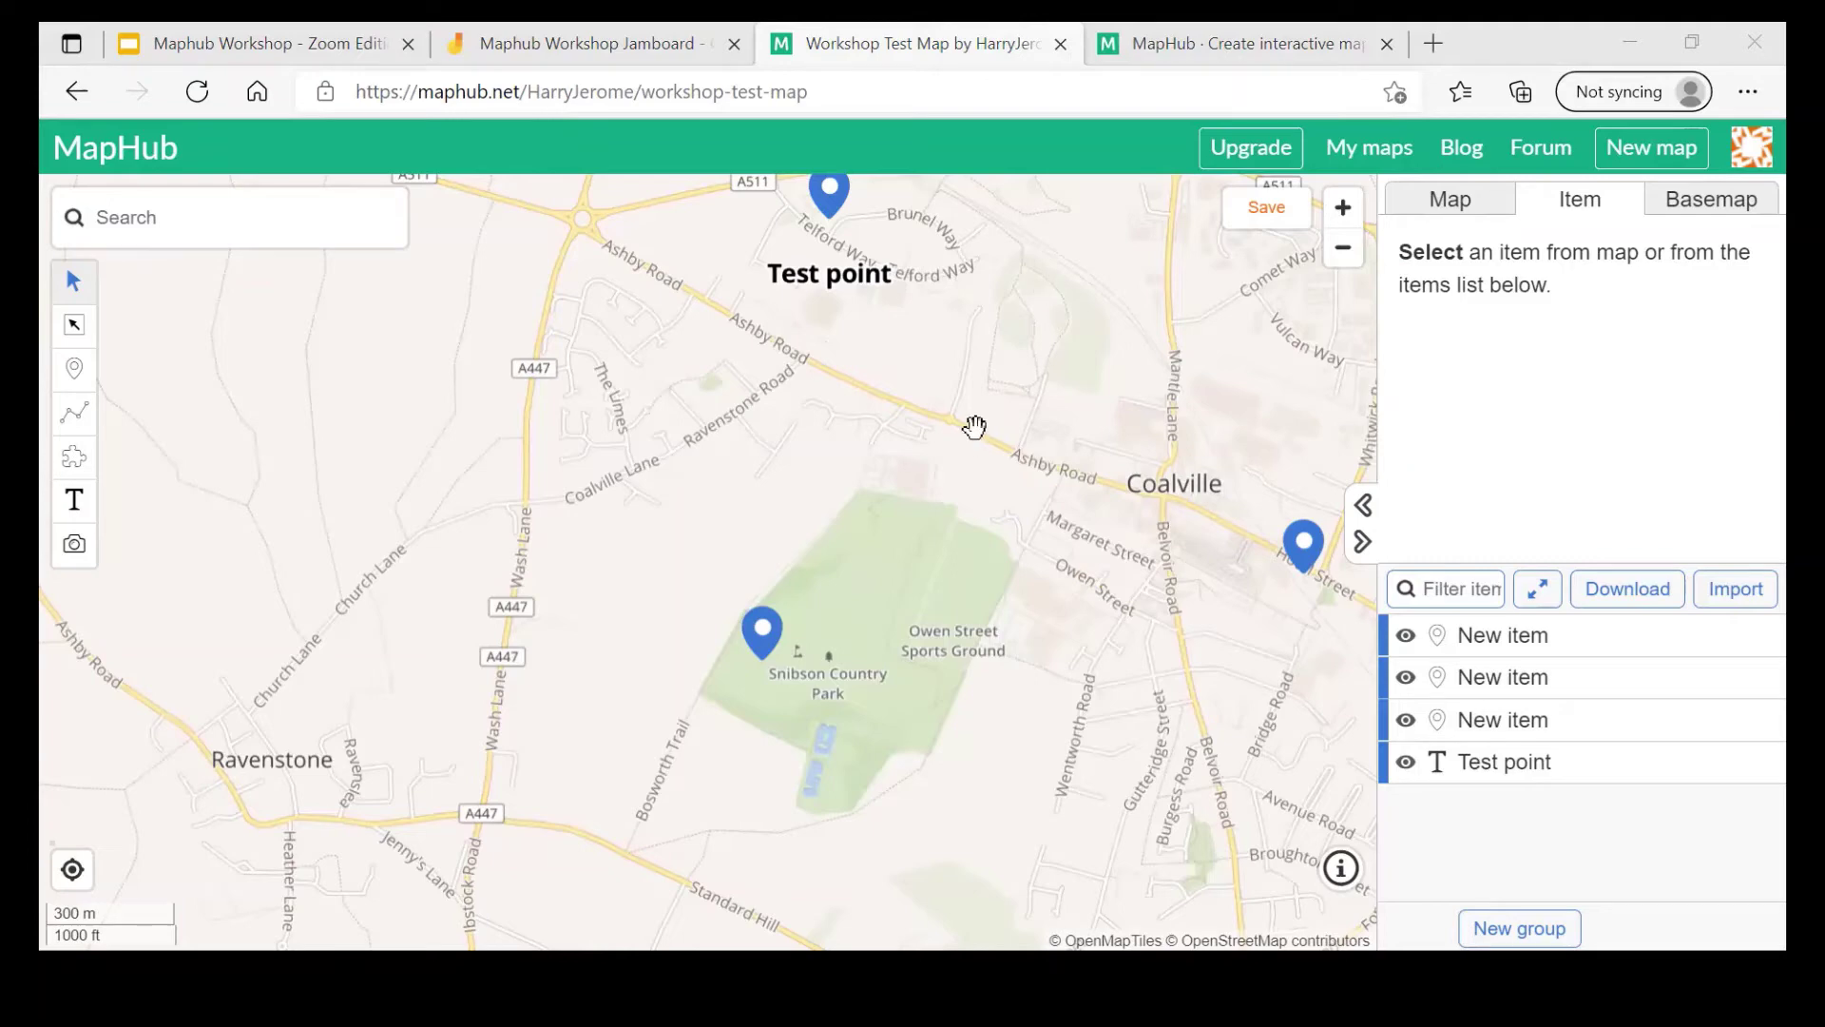
Step: Select the point northwest of Coalville by the A511 and widen the area showing its item details
{"action": "left_click_drag", "start_coordinate": [958, 494], "coordinate": [739, 518]}
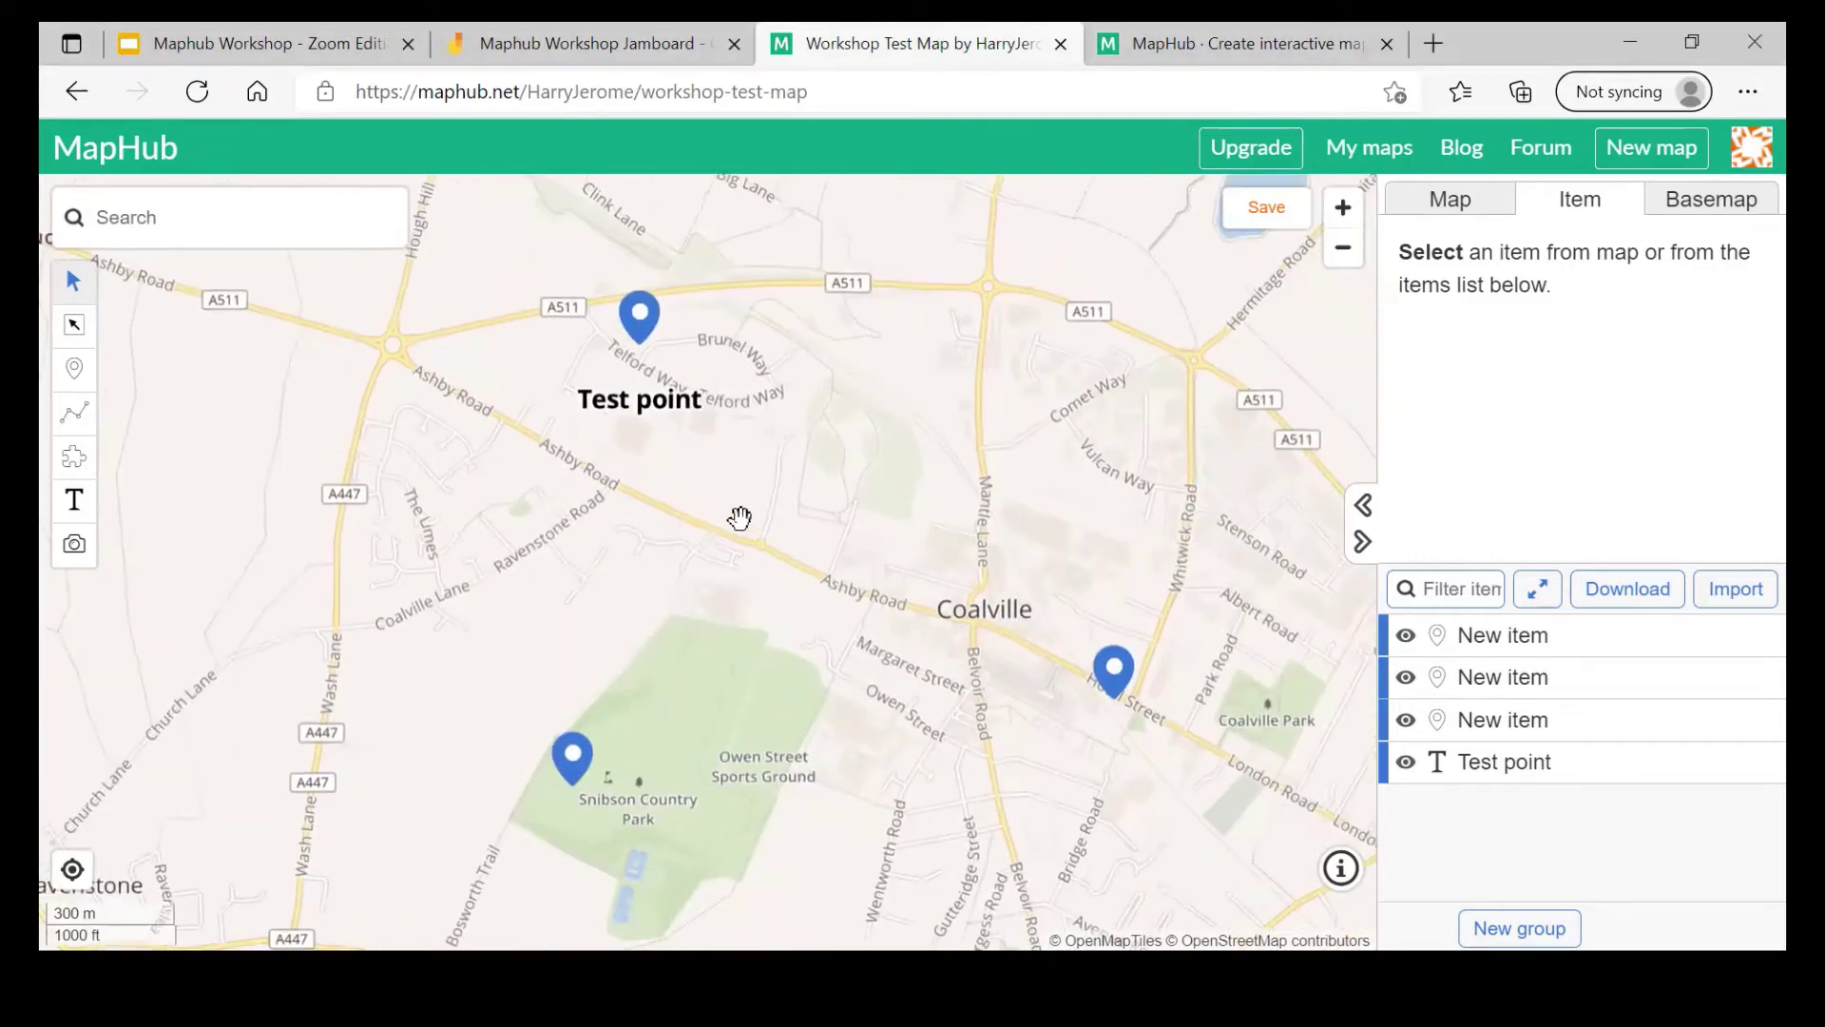
{"action": "left_click", "coordinate": [293, 23]}
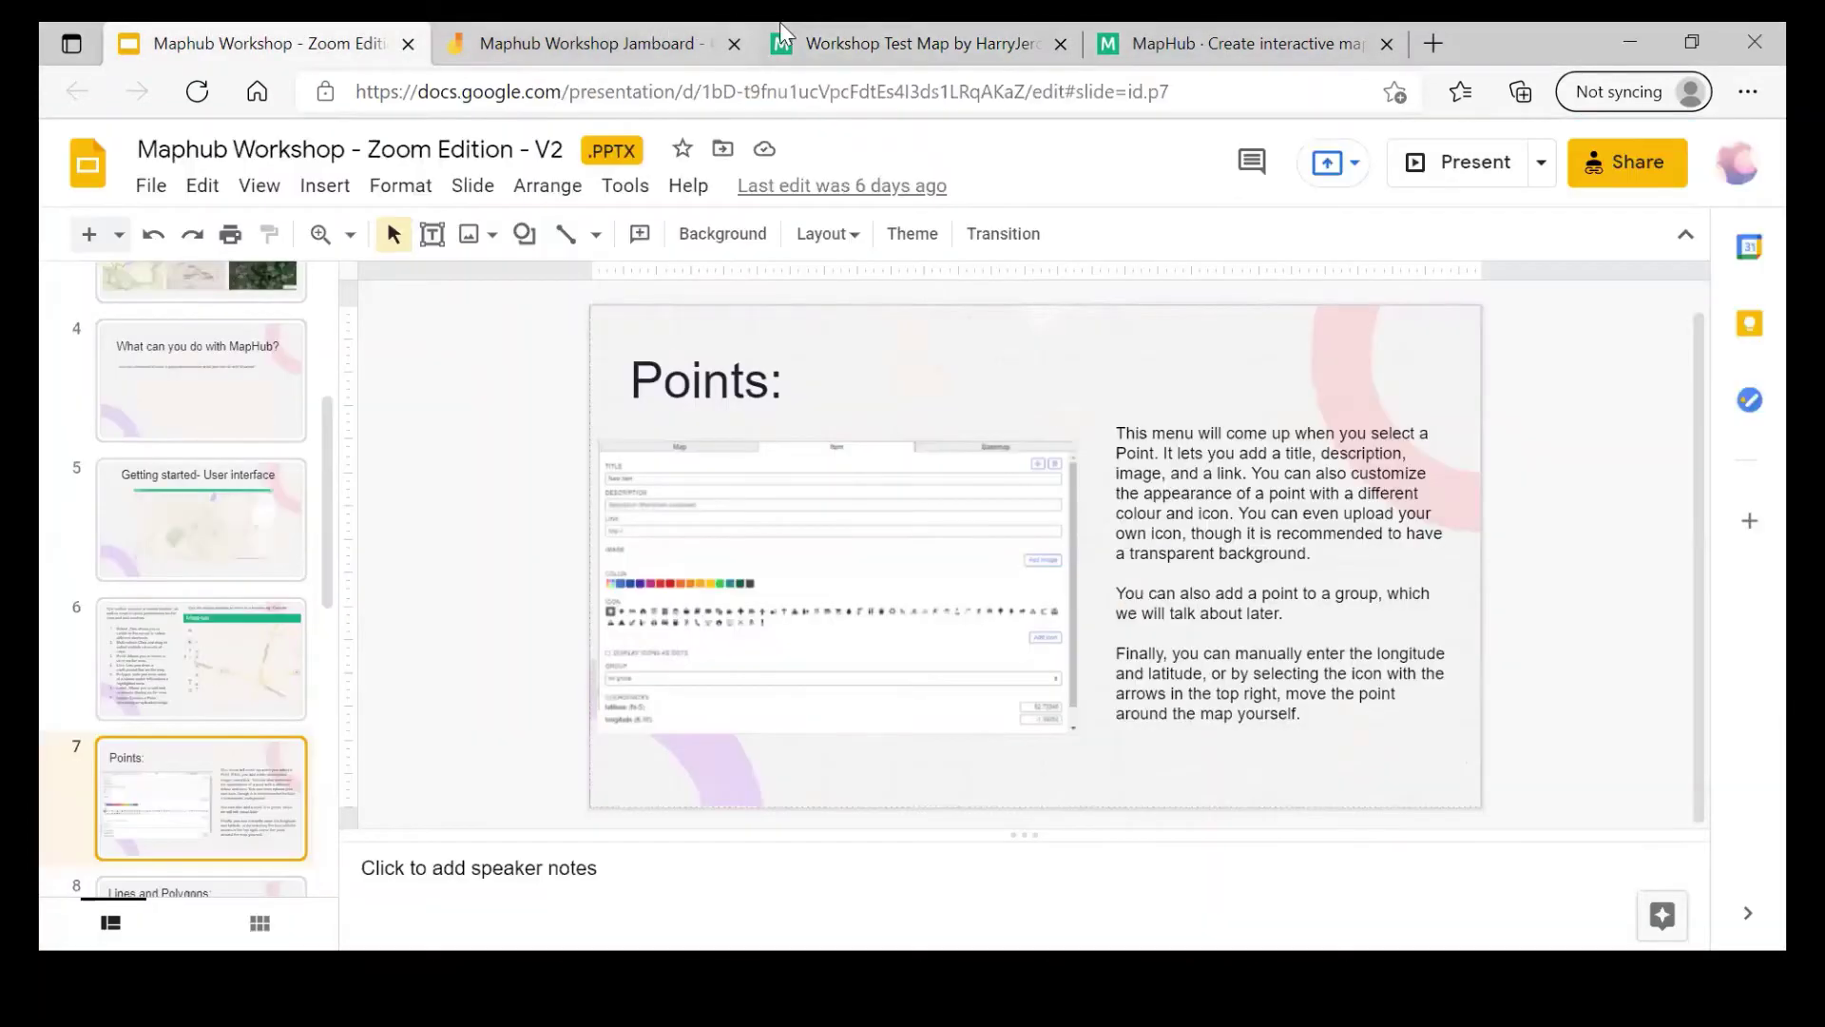
{"action": "left_click", "coordinate": [936, 44]}
{"action": "left_click", "coordinate": [653, 342]}
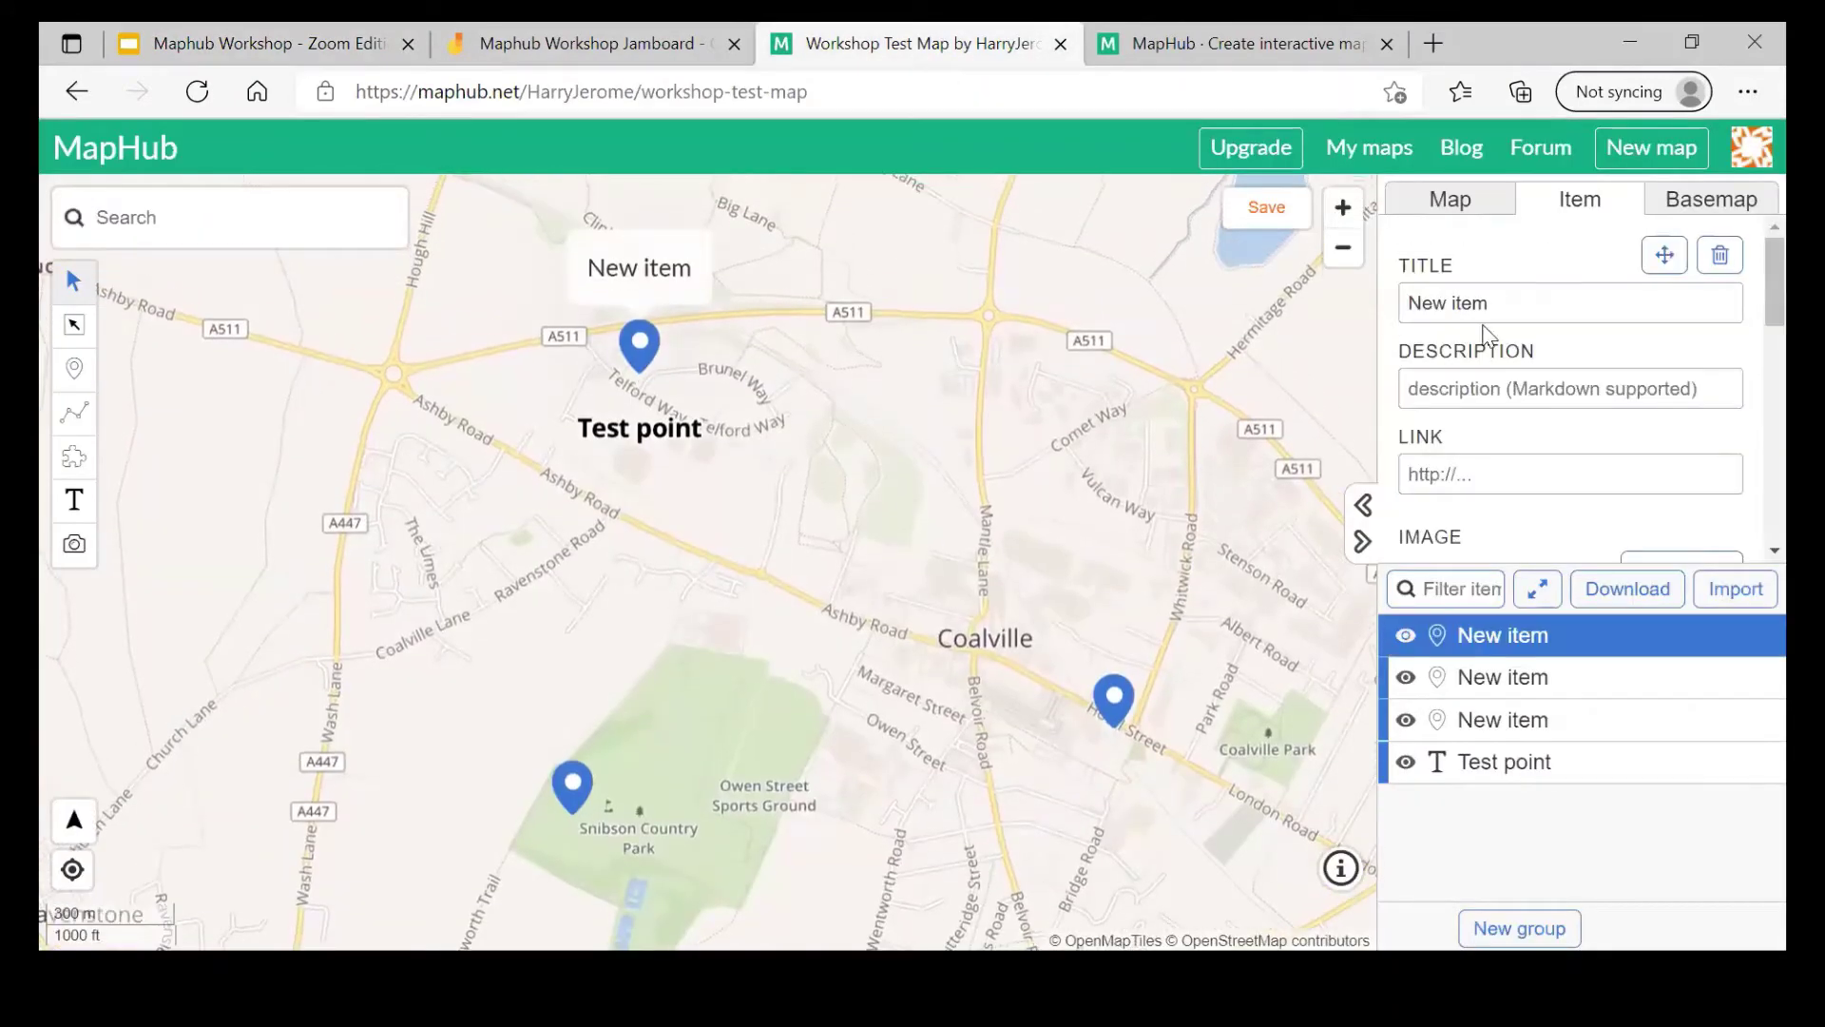
{"action": "left_click", "coordinate": [1365, 506]}
{"action": "left_click", "coordinate": [1322, 318]}
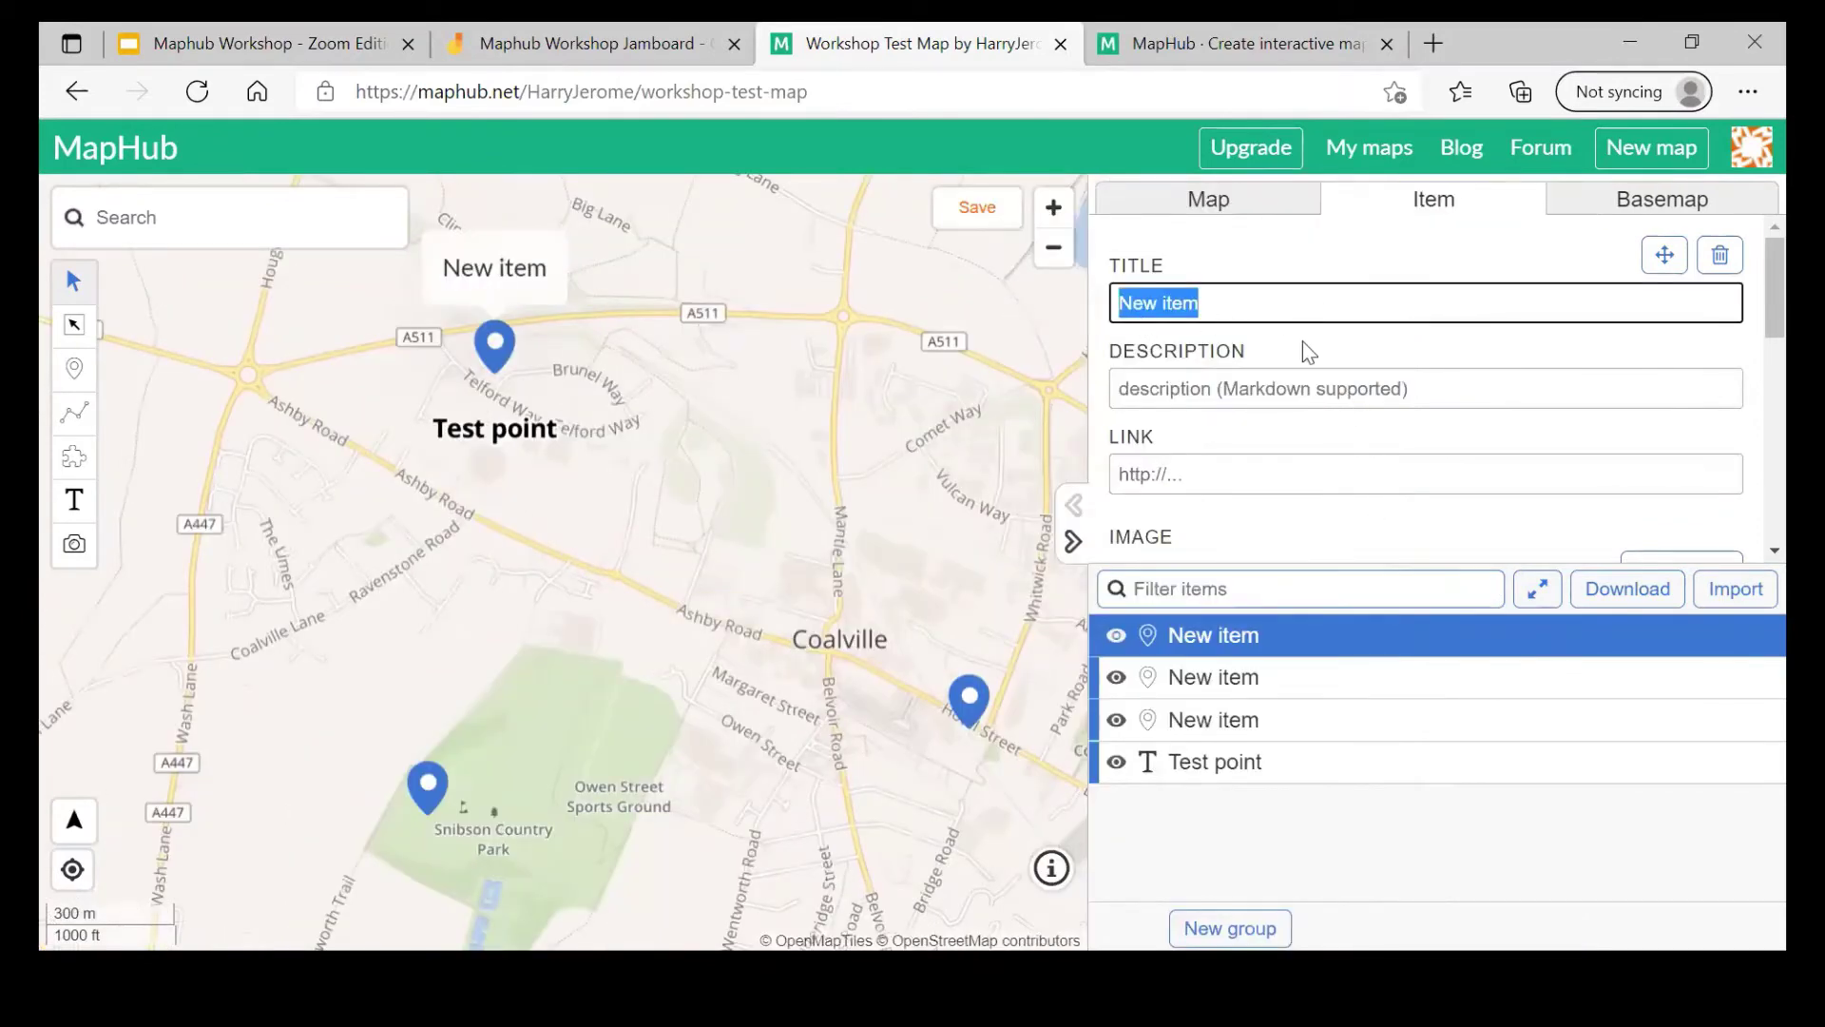
{"action": "left_click_drag", "start_coordinate": [568, 517], "coordinate": [591, 700]}
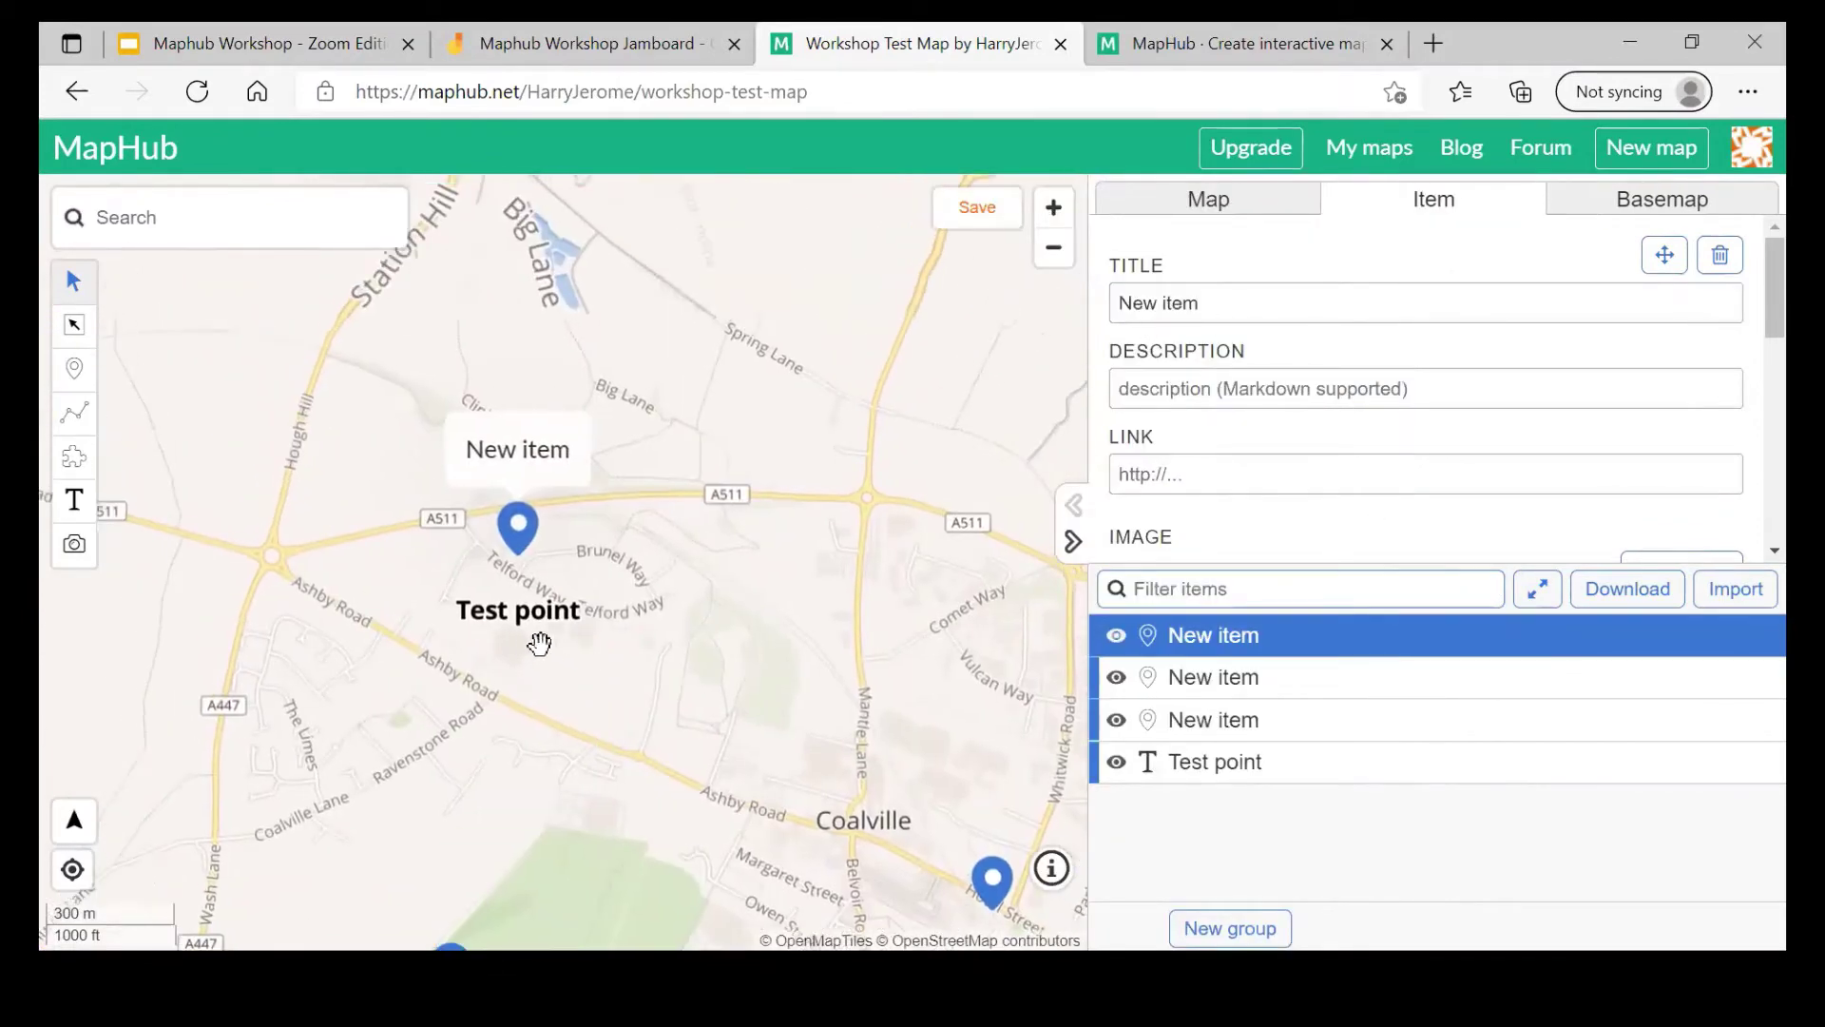
{"action": "left_click", "coordinate": [525, 620]}
{"action": "left_click", "coordinate": [521, 525]}
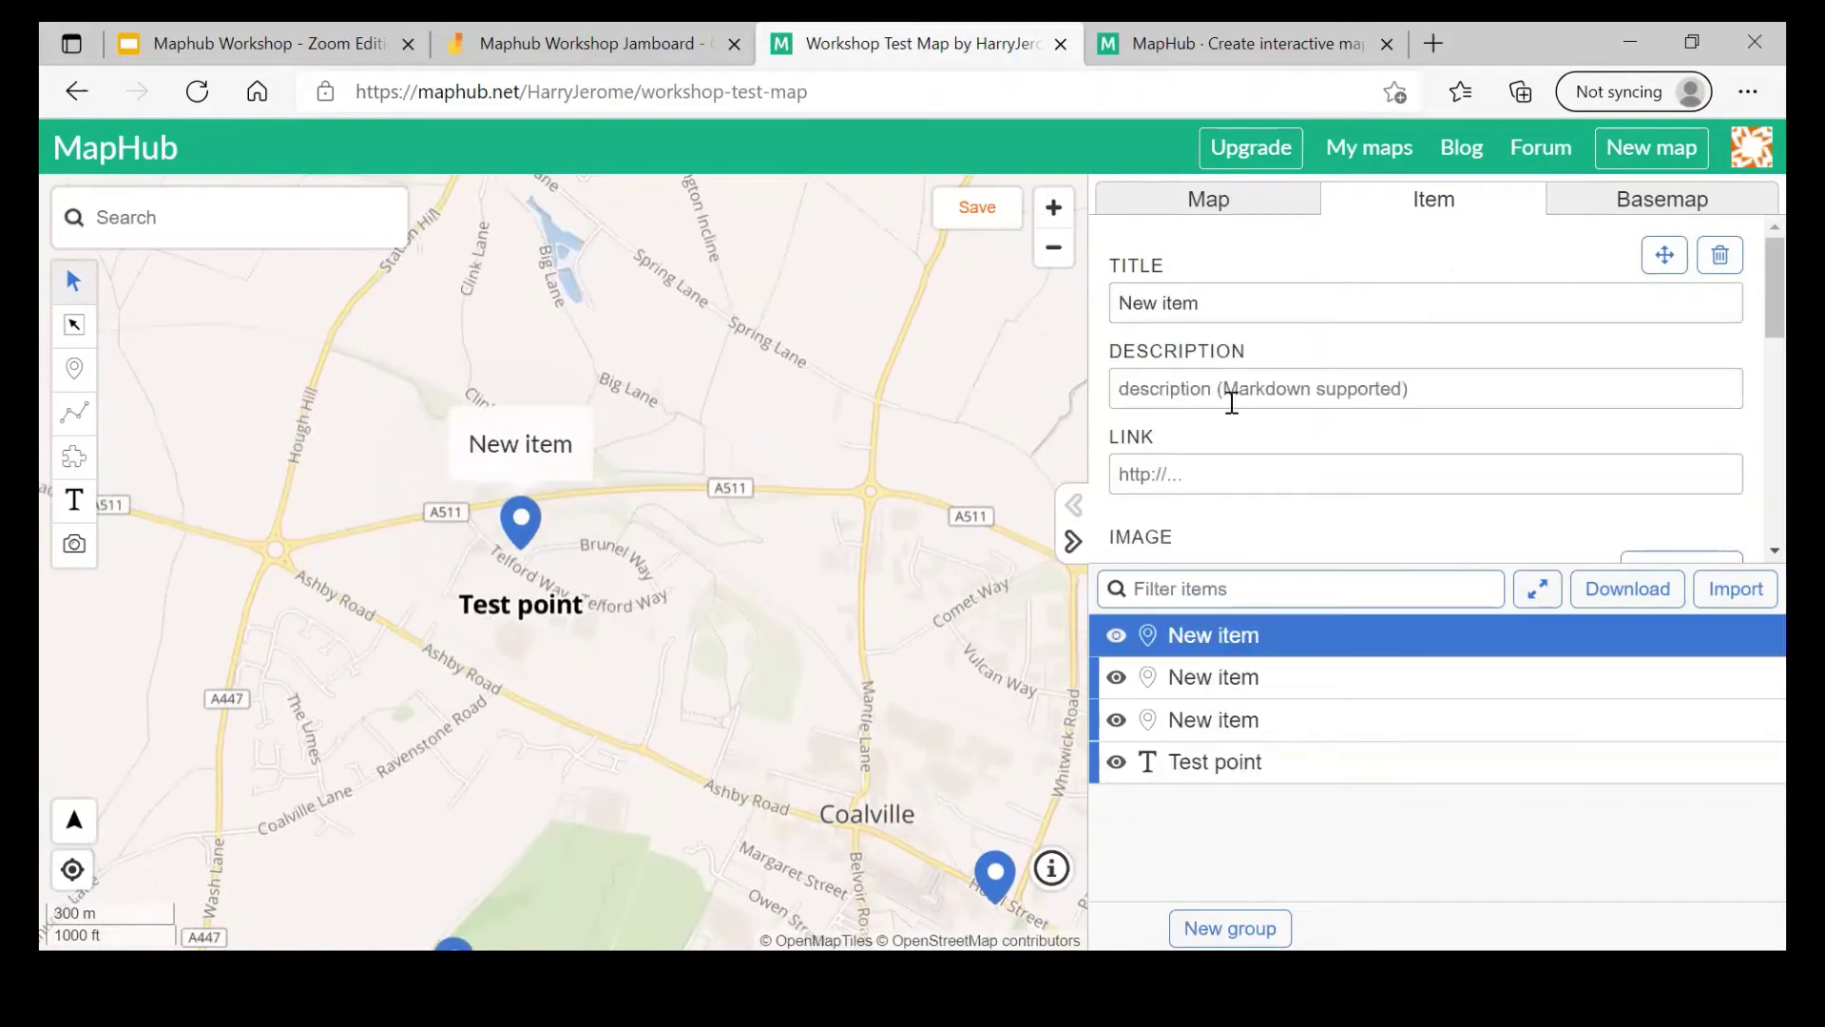
{"action": "left_click", "coordinate": [1242, 307]}
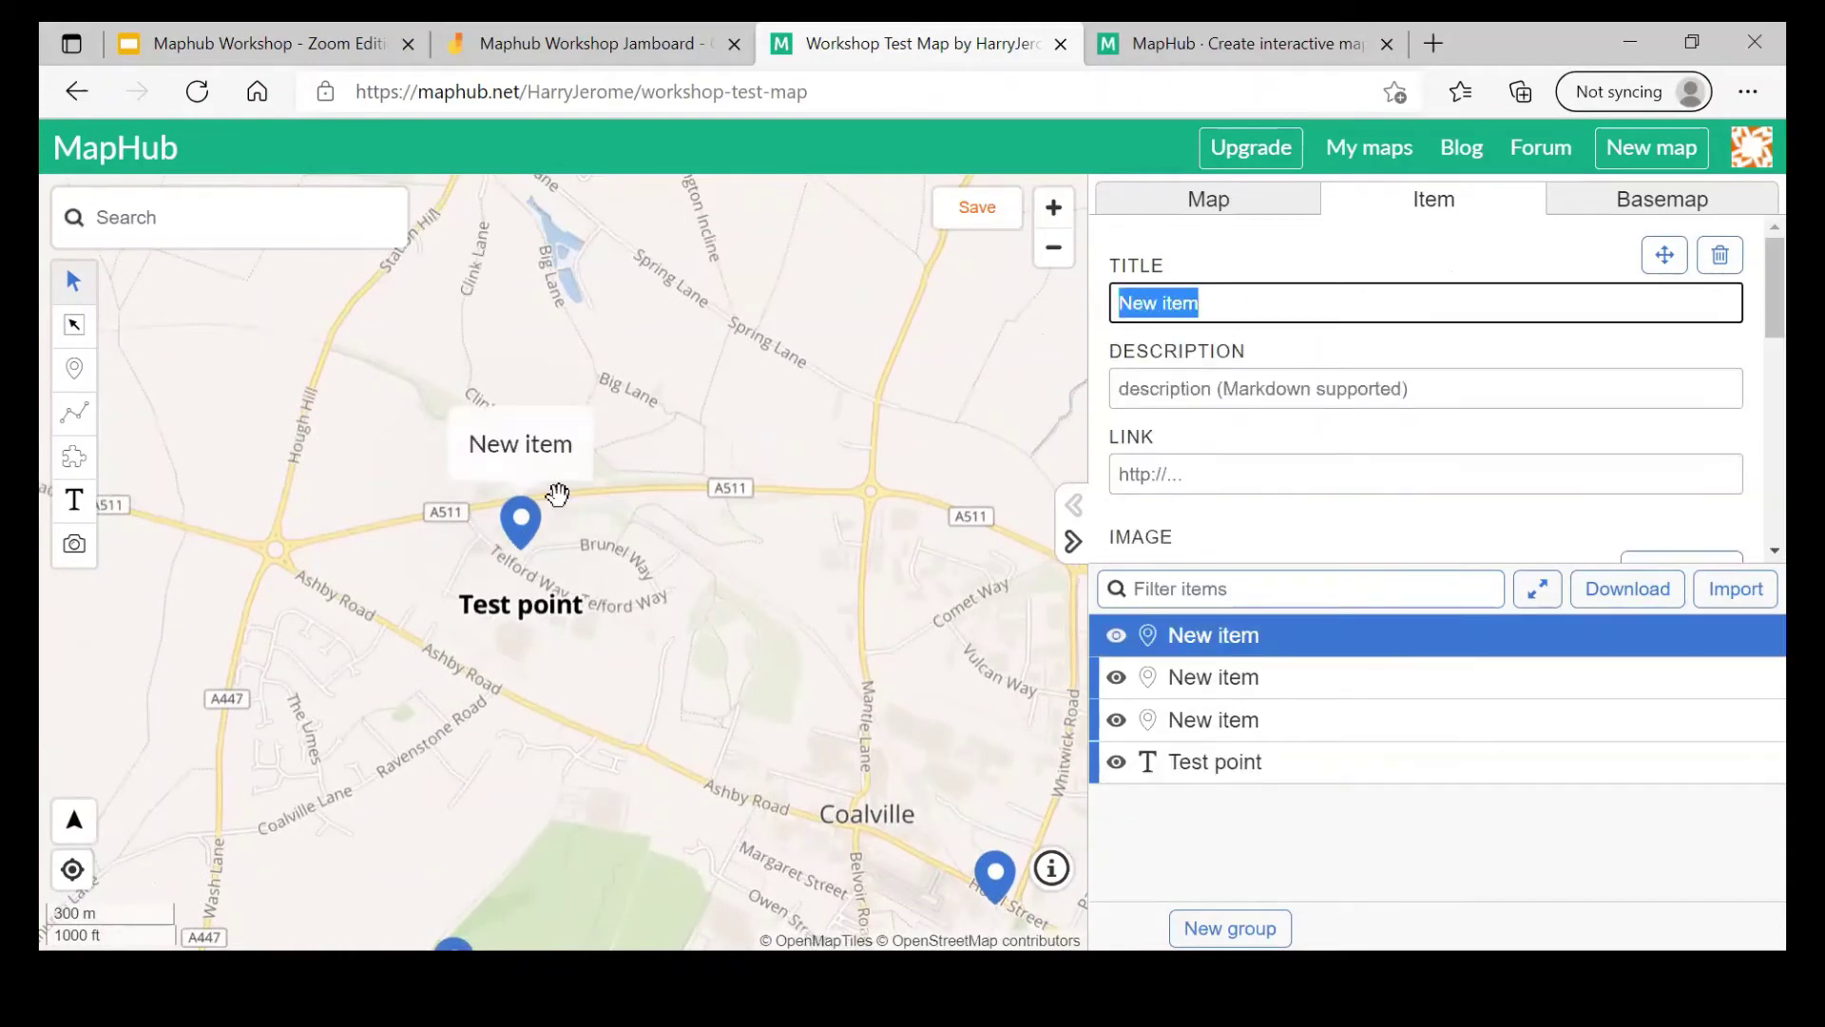
Step: Place a point in central Coalville between Market Street and Wolsey Road, titled "Office"
{"action": "left_click_drag", "start_coordinate": [852, 656], "coordinate": [686, 300]}
{"action": "scroll", "coordinate": [613, 419], "scroll_direction": "up", "scroll_amount": 1}
{"action": "scroll", "coordinate": [686, 300], "scroll_direction": "up", "scroll_amount": 3}
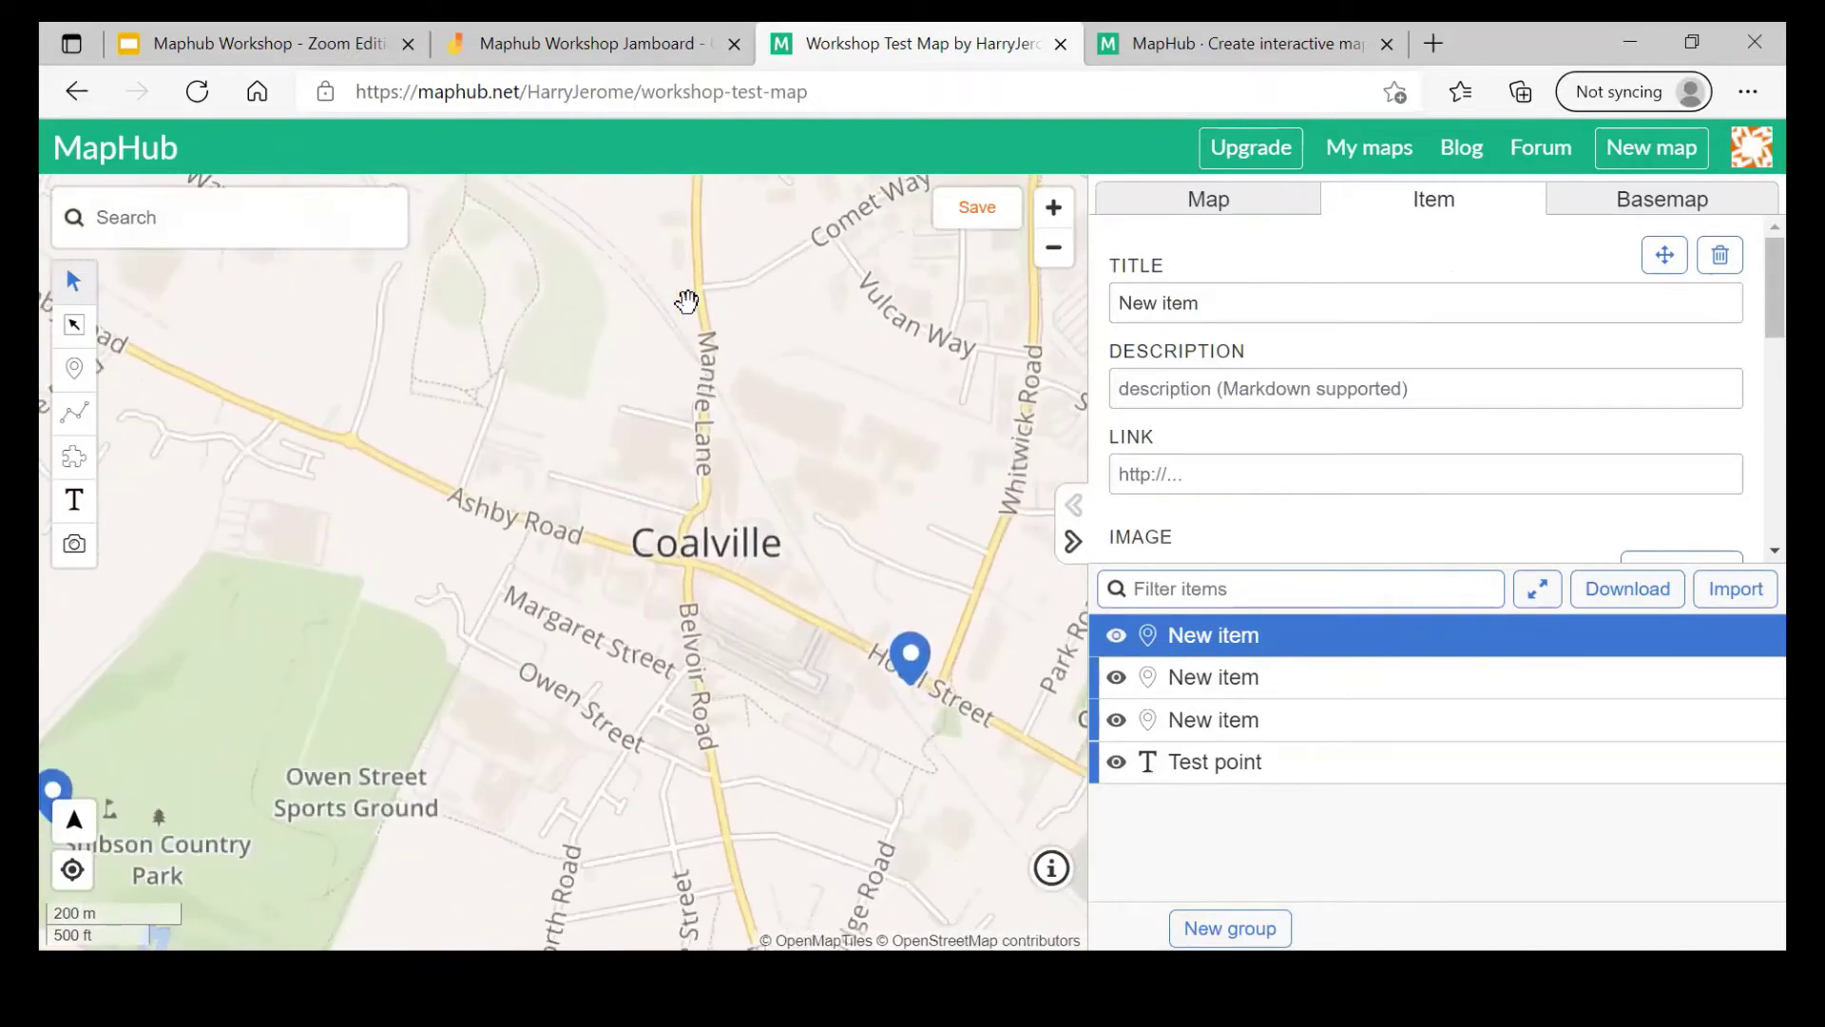
{"action": "scroll", "coordinate": [711, 302], "scroll_direction": "up", "scroll_amount": 2}
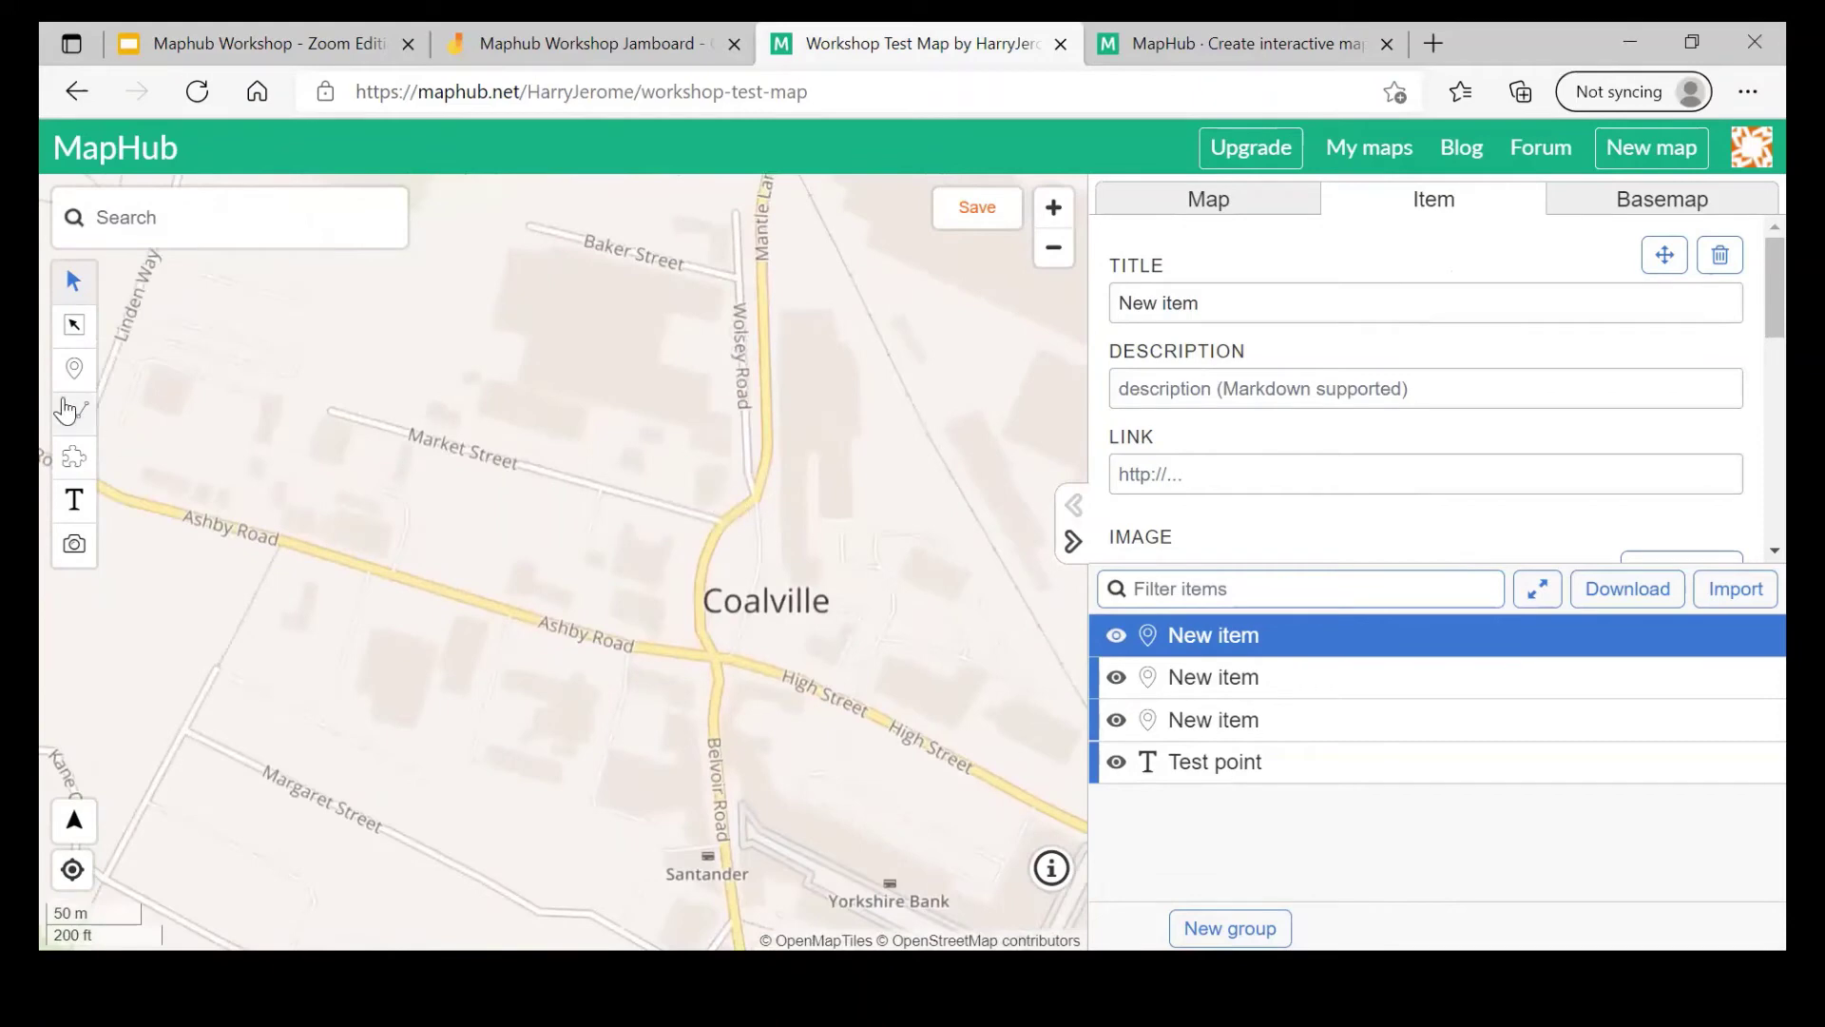
{"action": "left_click", "coordinate": [73, 370]}
{"action": "left_click", "coordinate": [704, 475]}
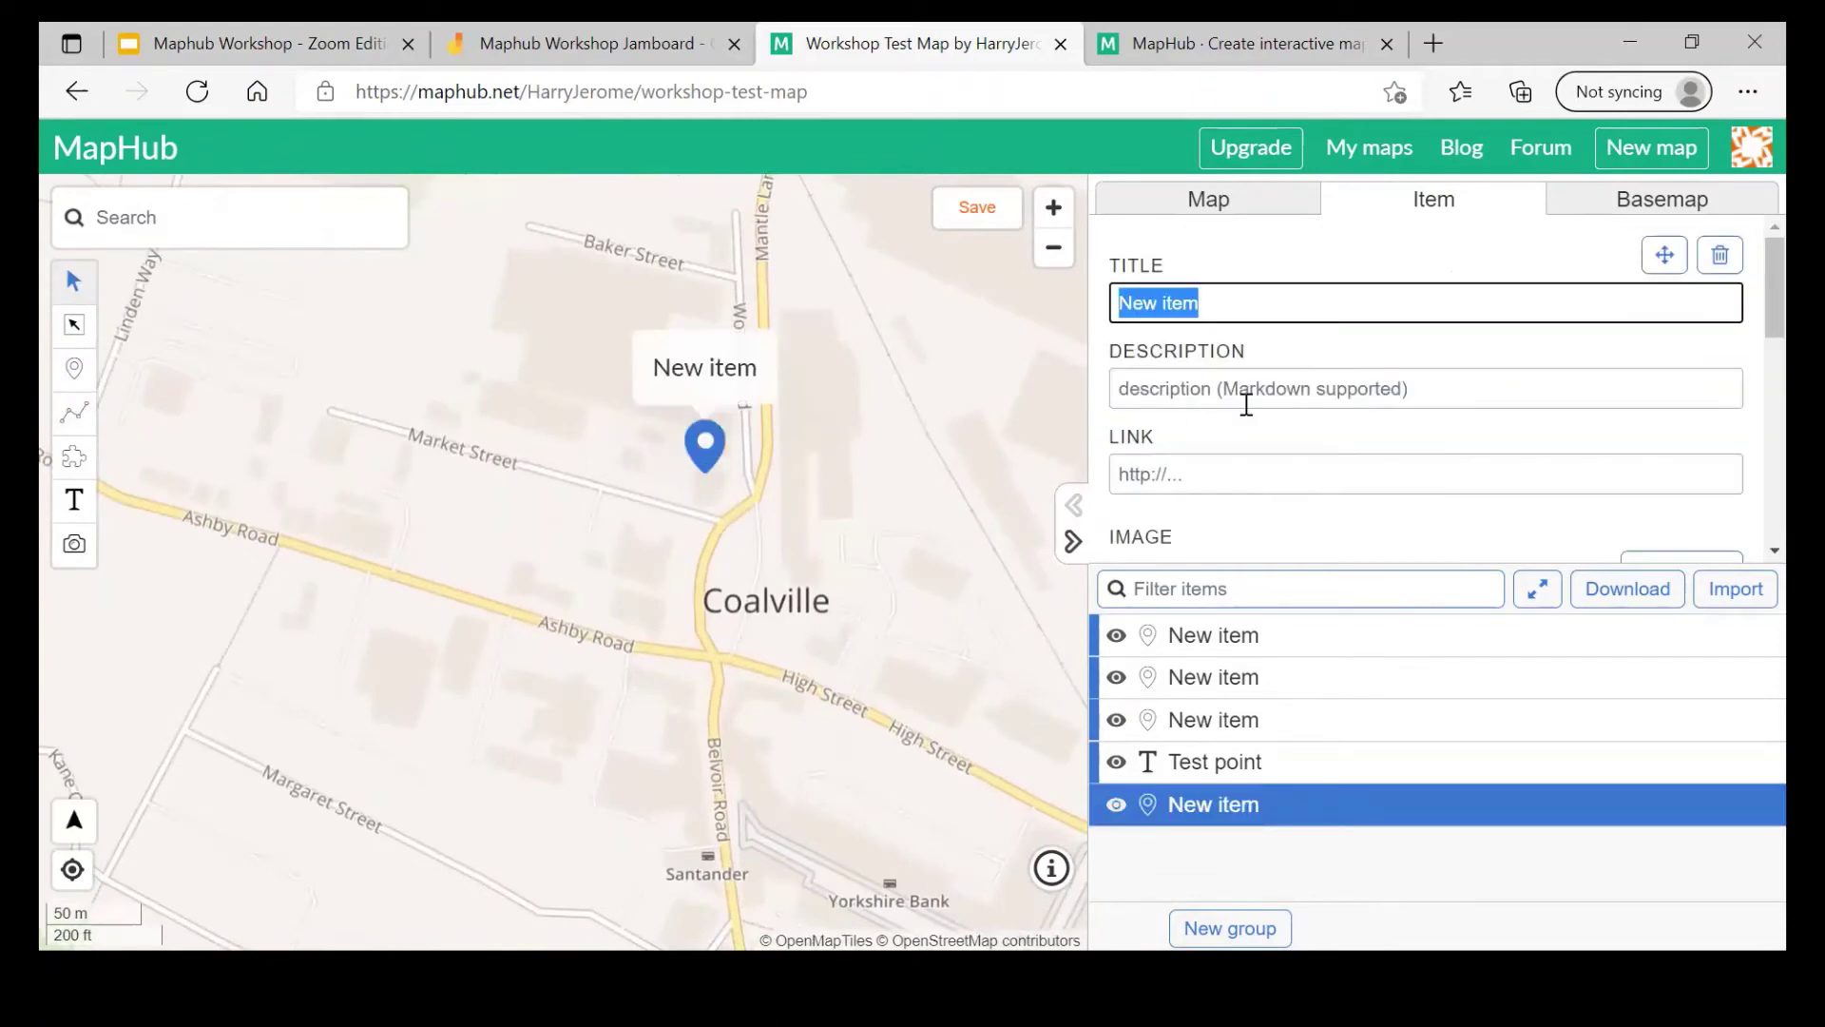
{"action": "type", "text": "Office"}
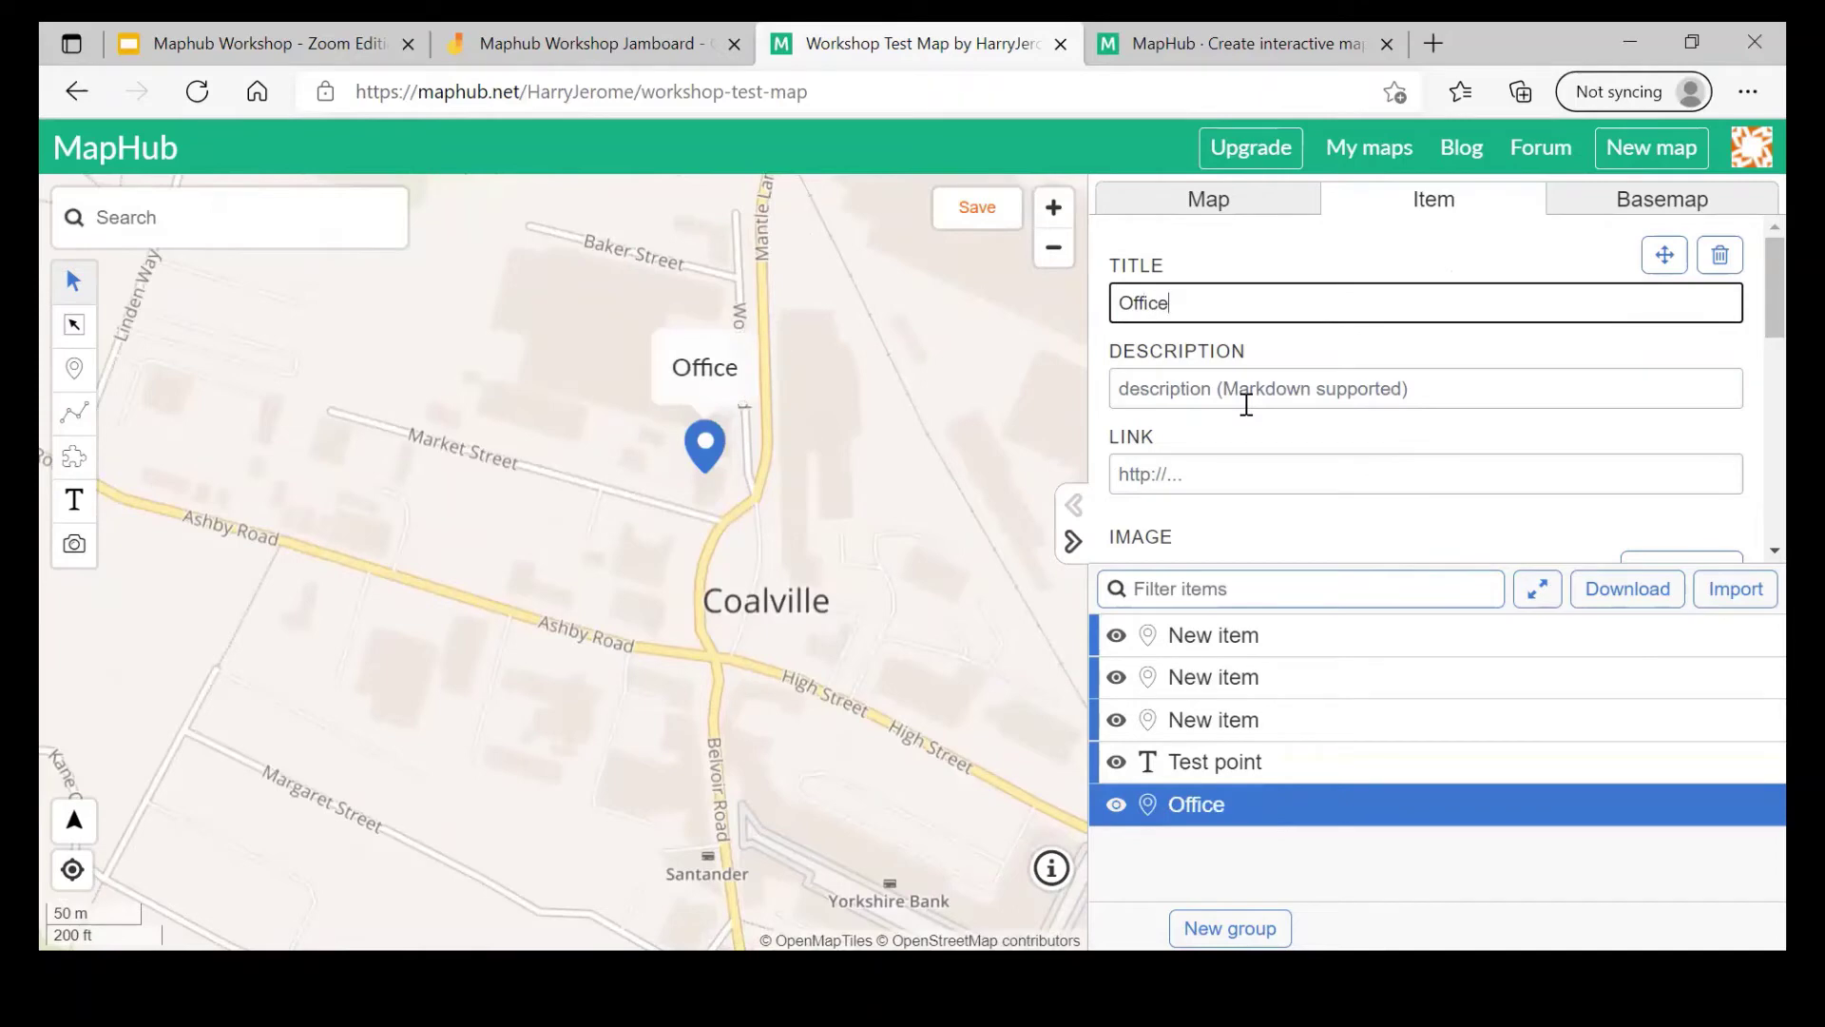
Step: Give the Office point the description "This is where we are!"
{"action": "left_click", "coordinate": [1246, 404]}
{"action": "type", "text": "This is w"}
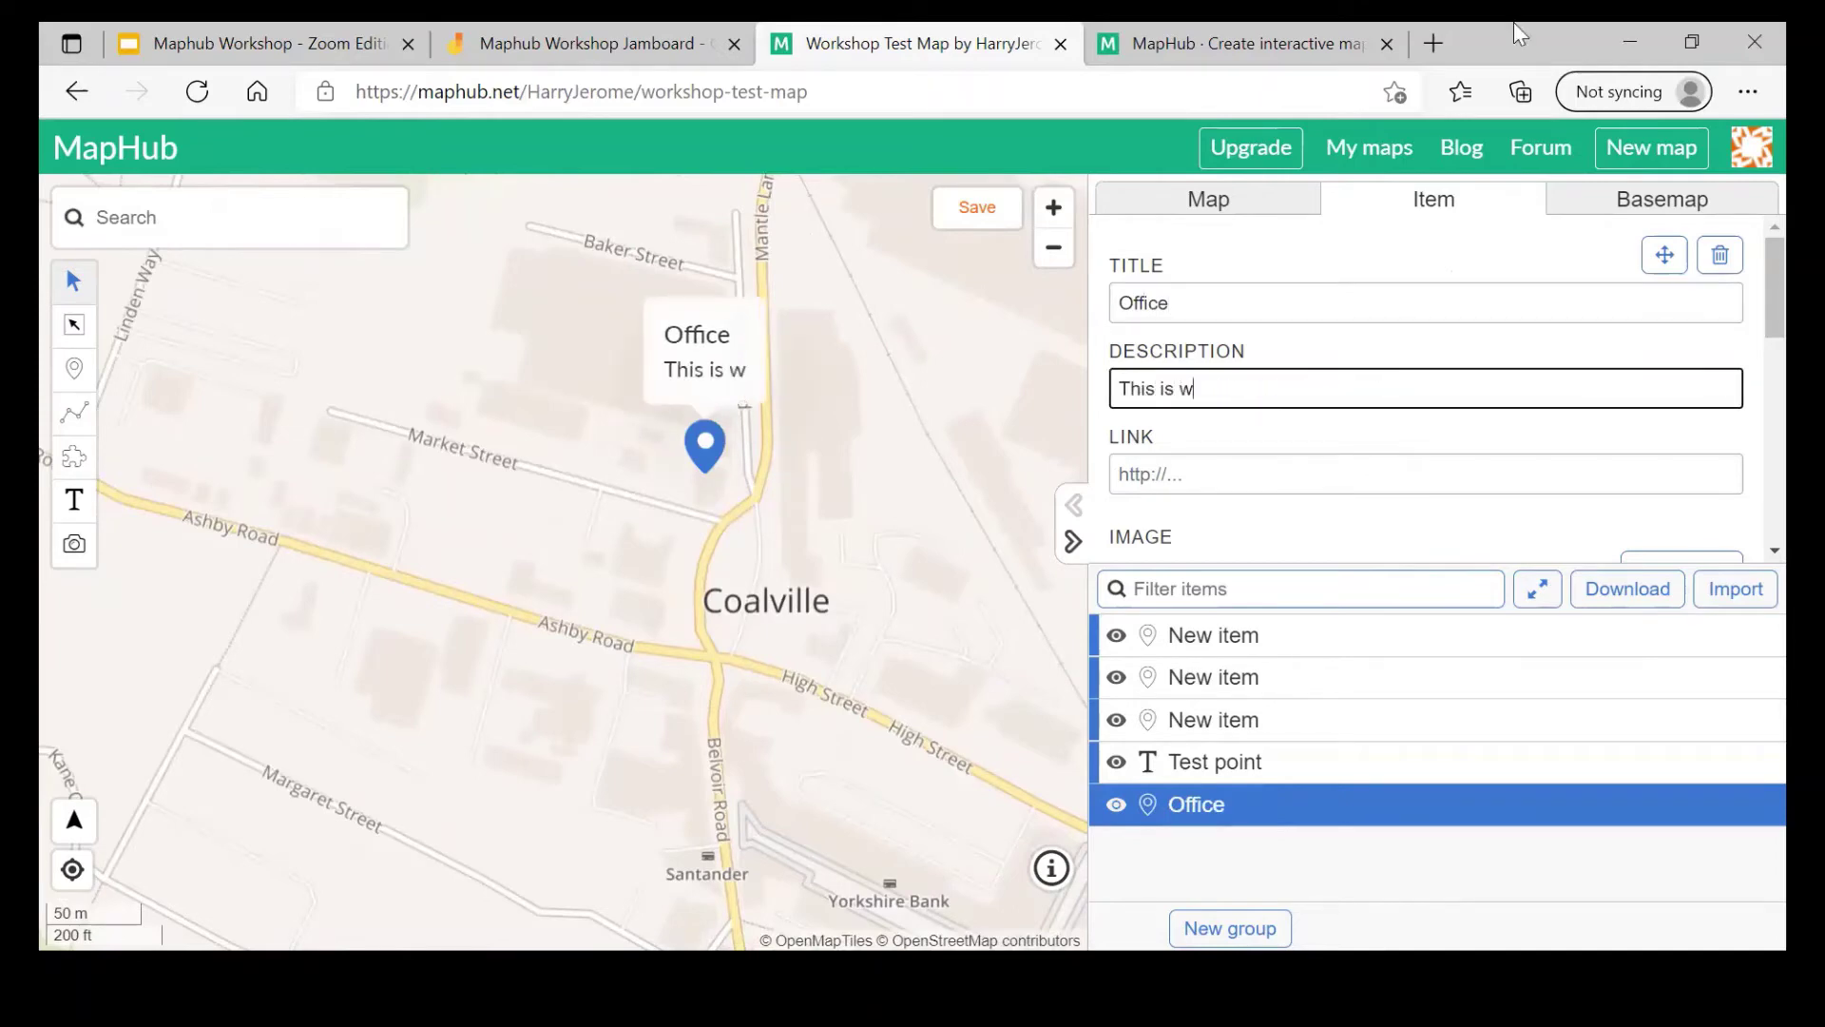
{"action": "type", "text": "here we are "}
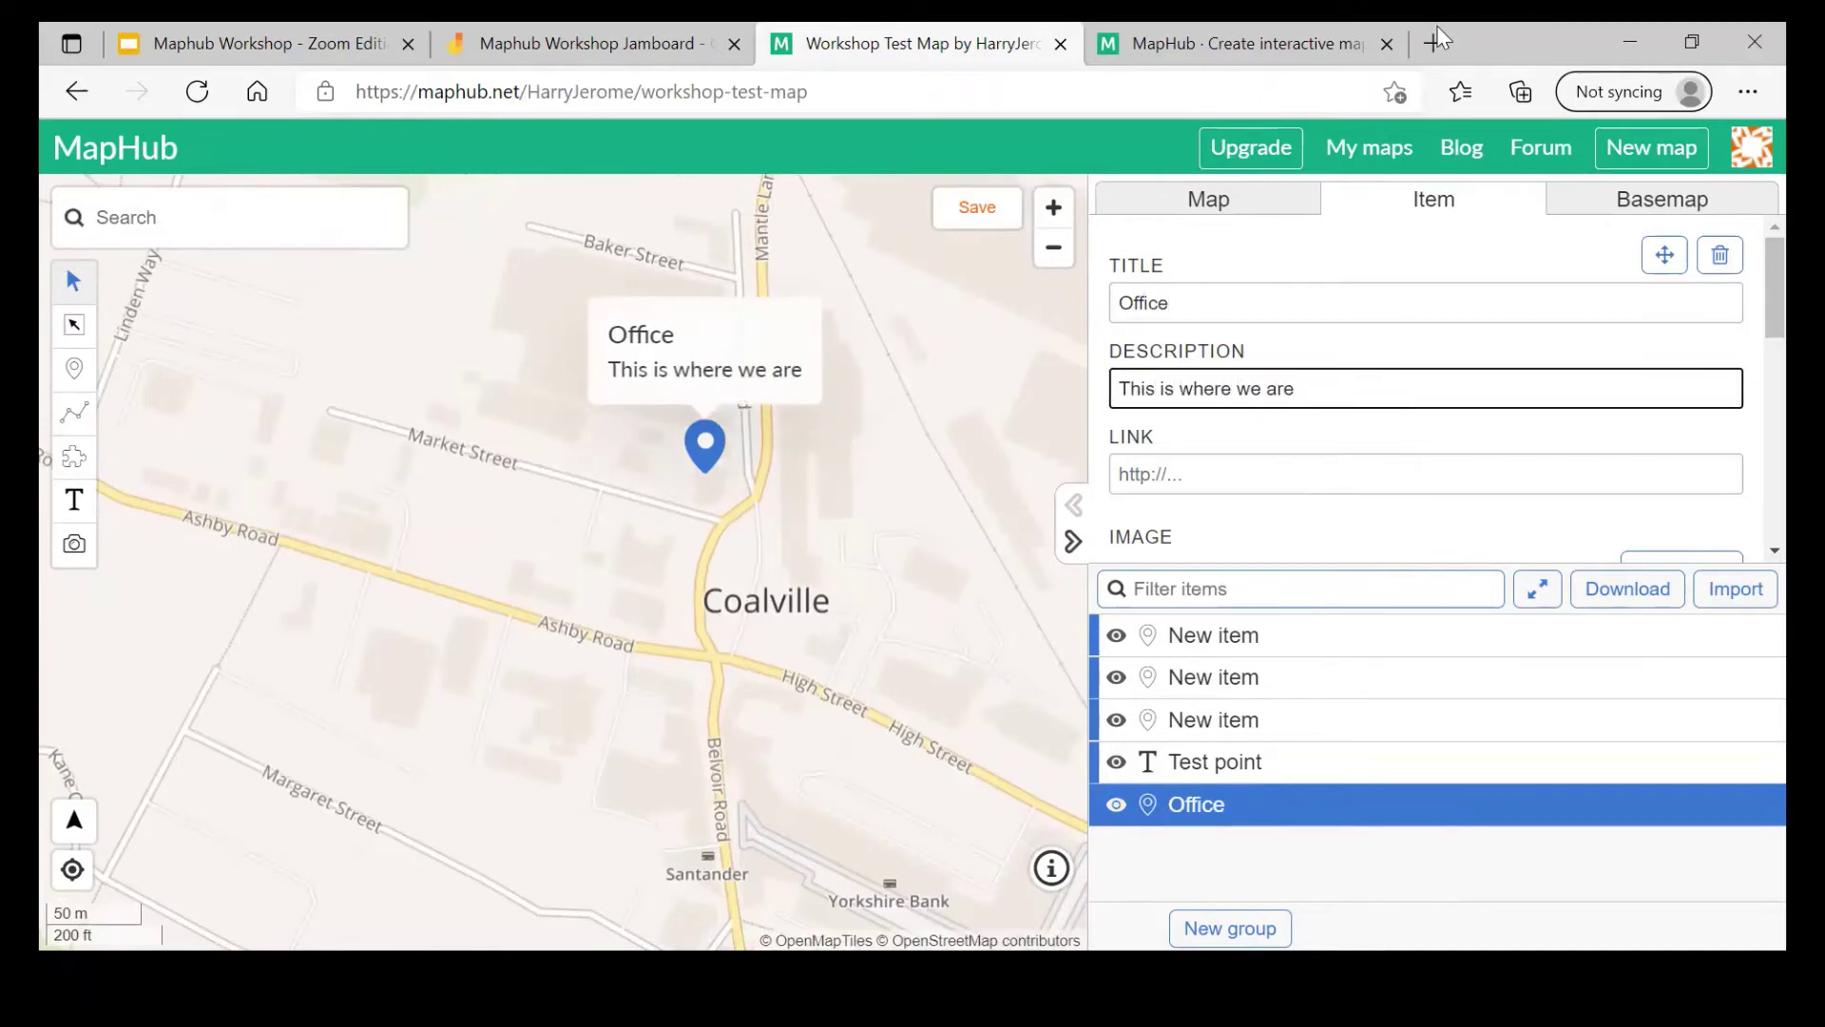
{"action": "type", "text": "!"}
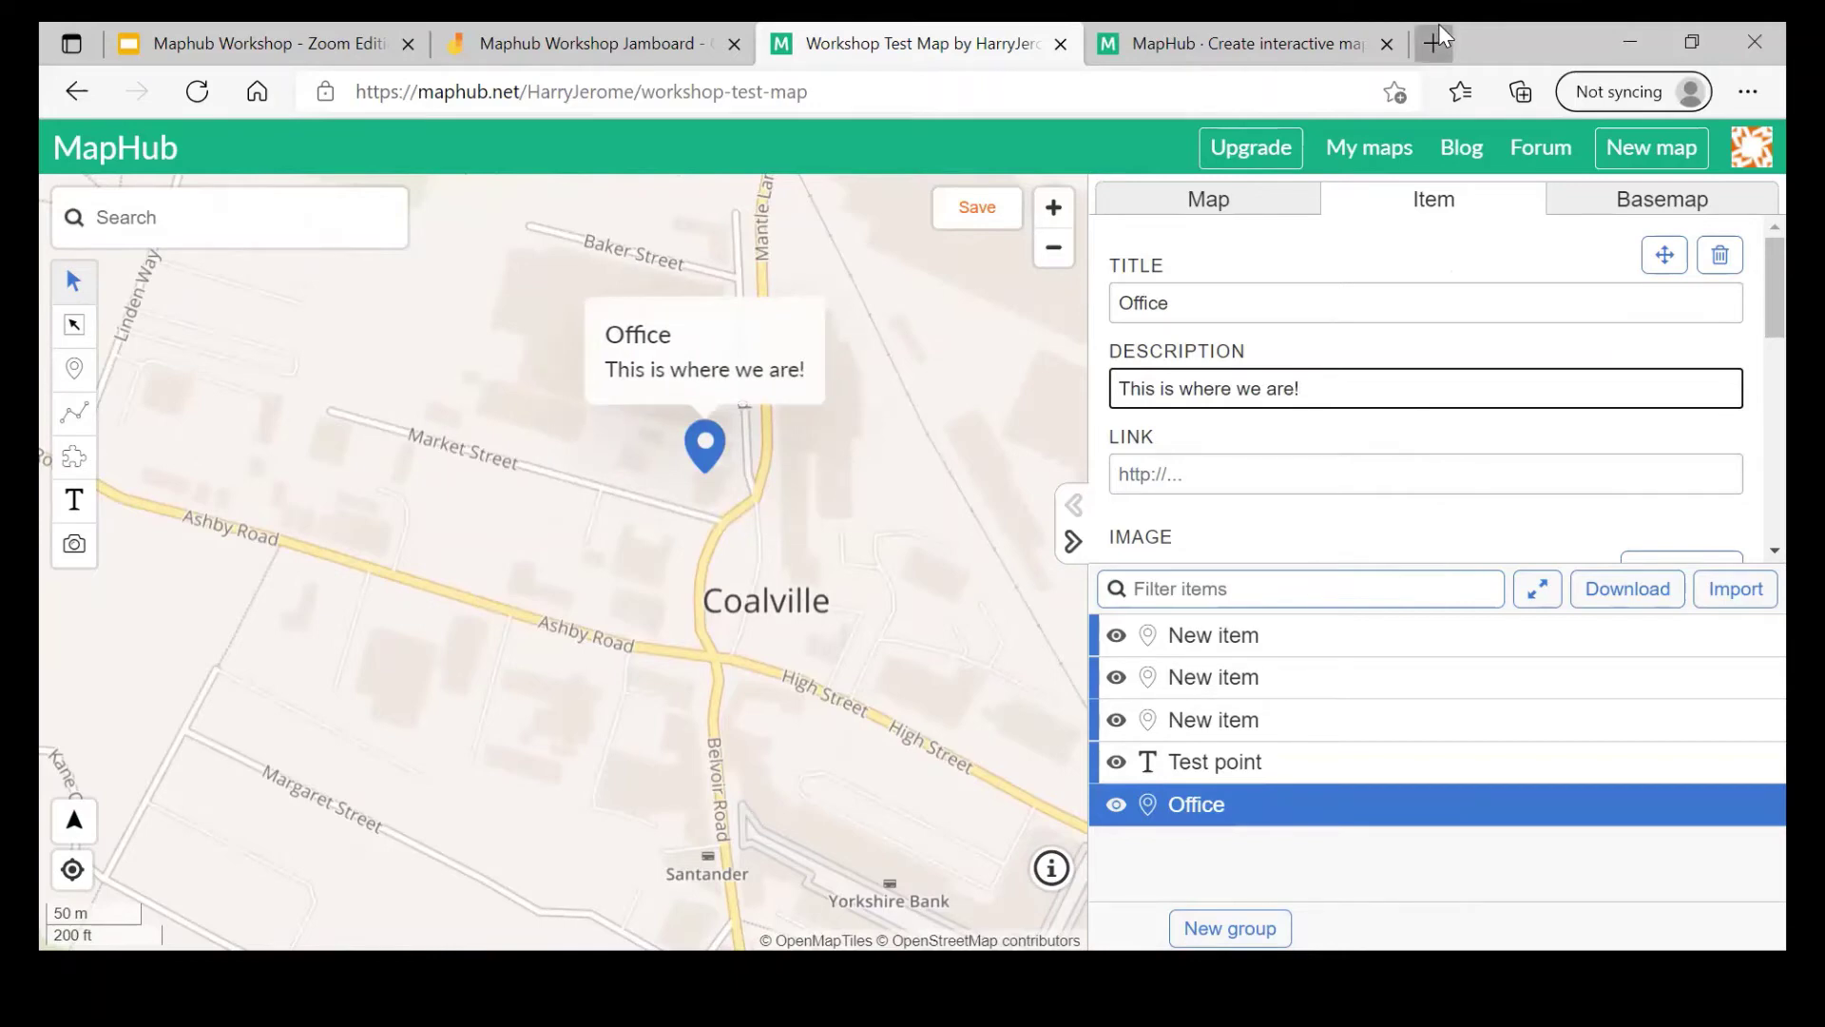
Step: Open thinkfc.org.uk in a new browser tab beside the map's tab and copy its web address
{"action": "left_click", "coordinate": [1437, 38]}
{"action": "type", "text": "th#"}
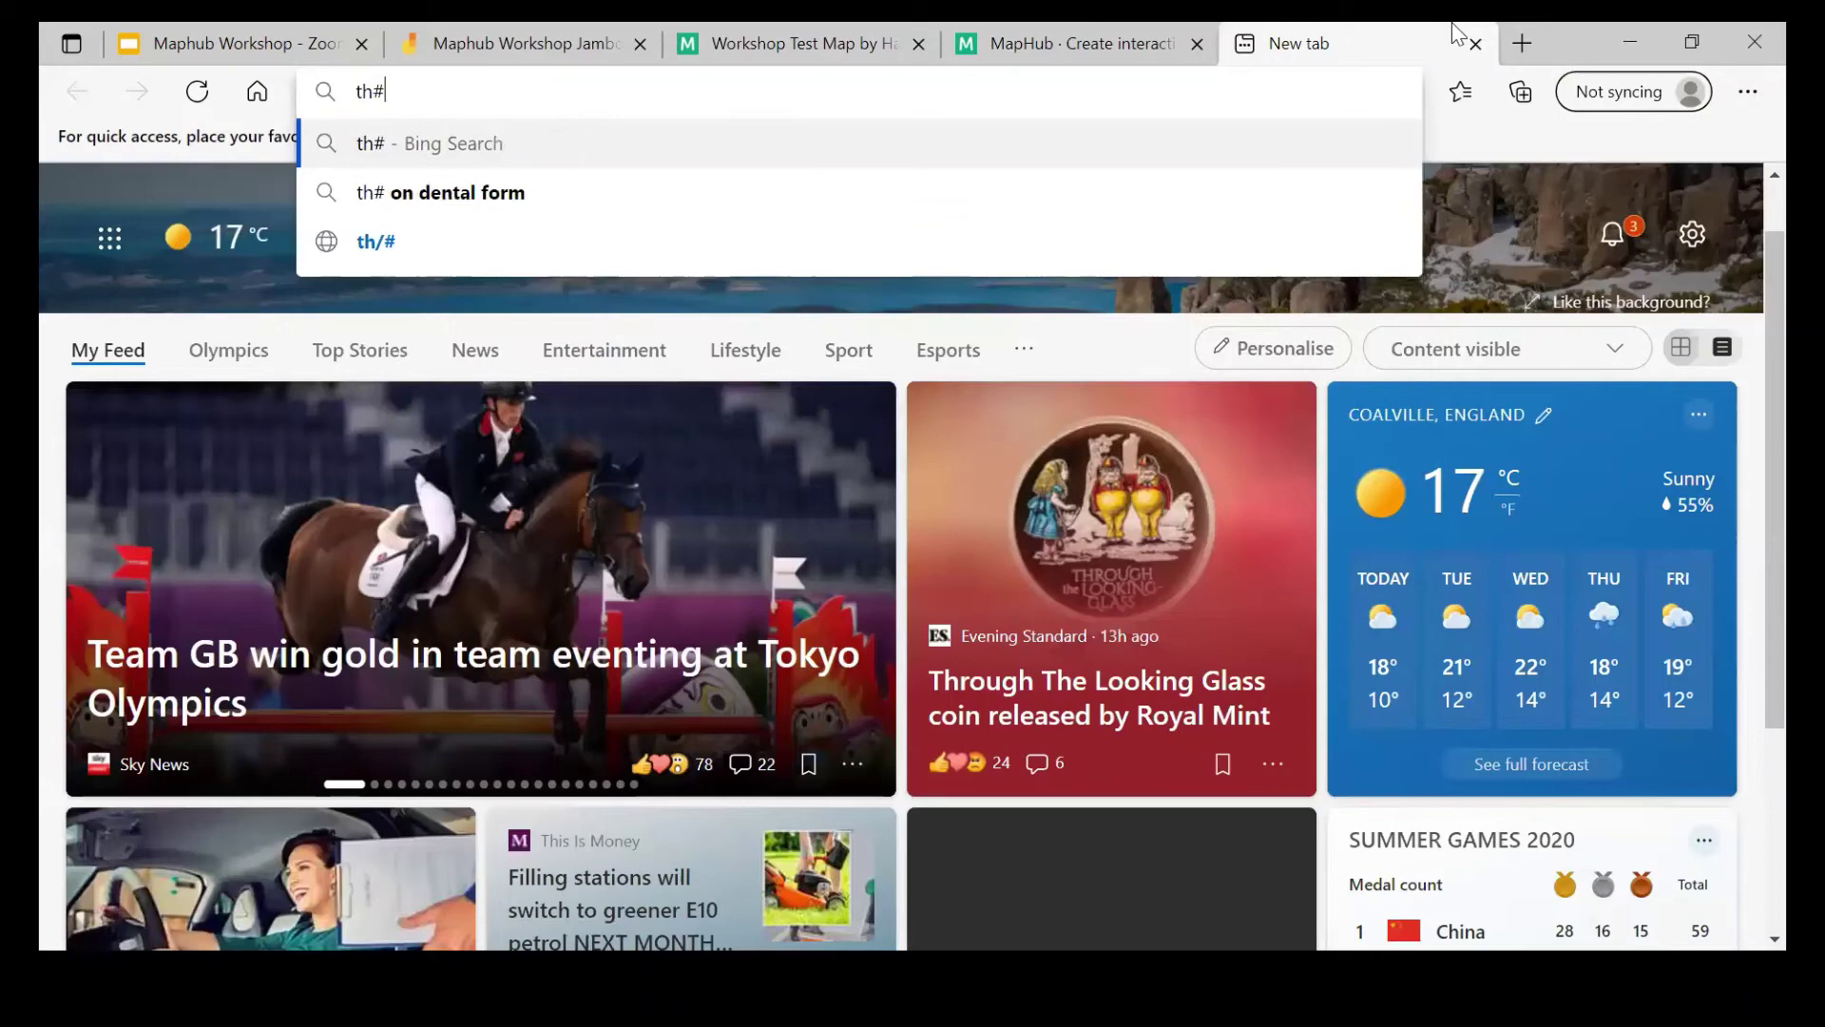
{"action": "key", "text": "BackSpace"}
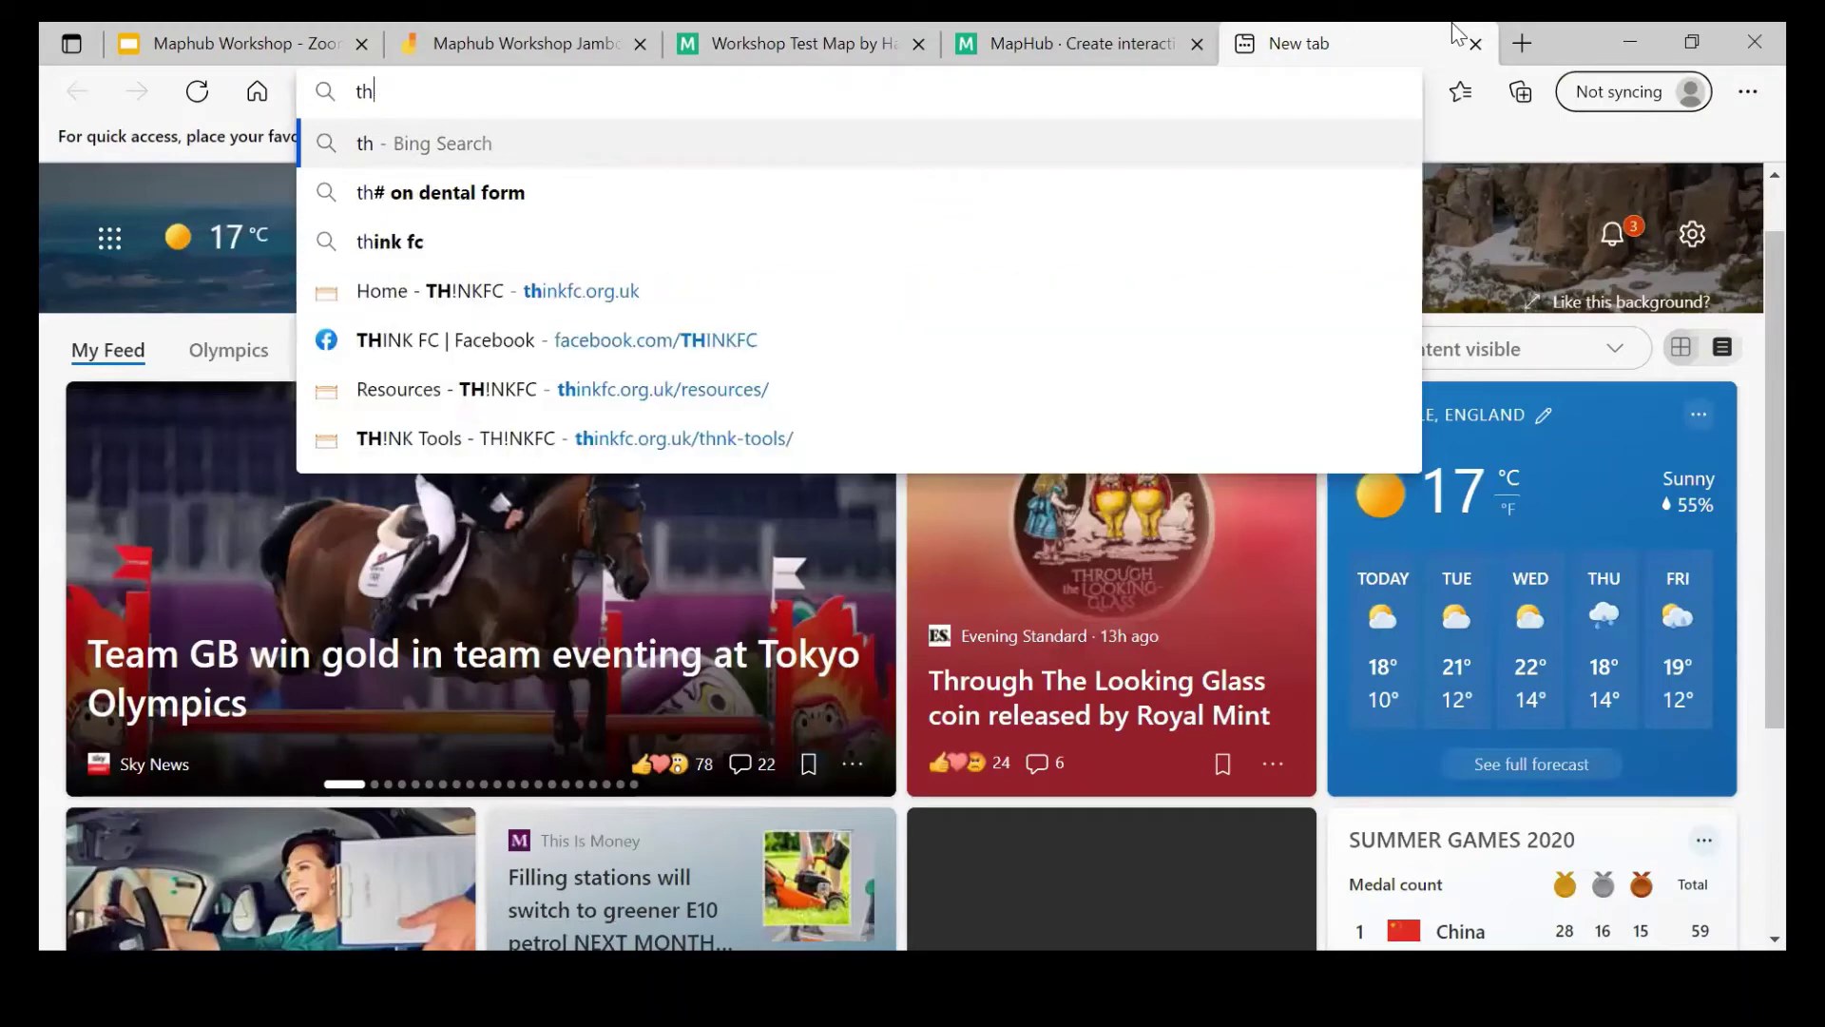
{"action": "type", "text": "inkfc.org.uk"}
{"action": "key", "text": "Return"}
{"action": "left_click_drag", "start_coordinate": [1429, 35], "coordinate": [1184, 80]}
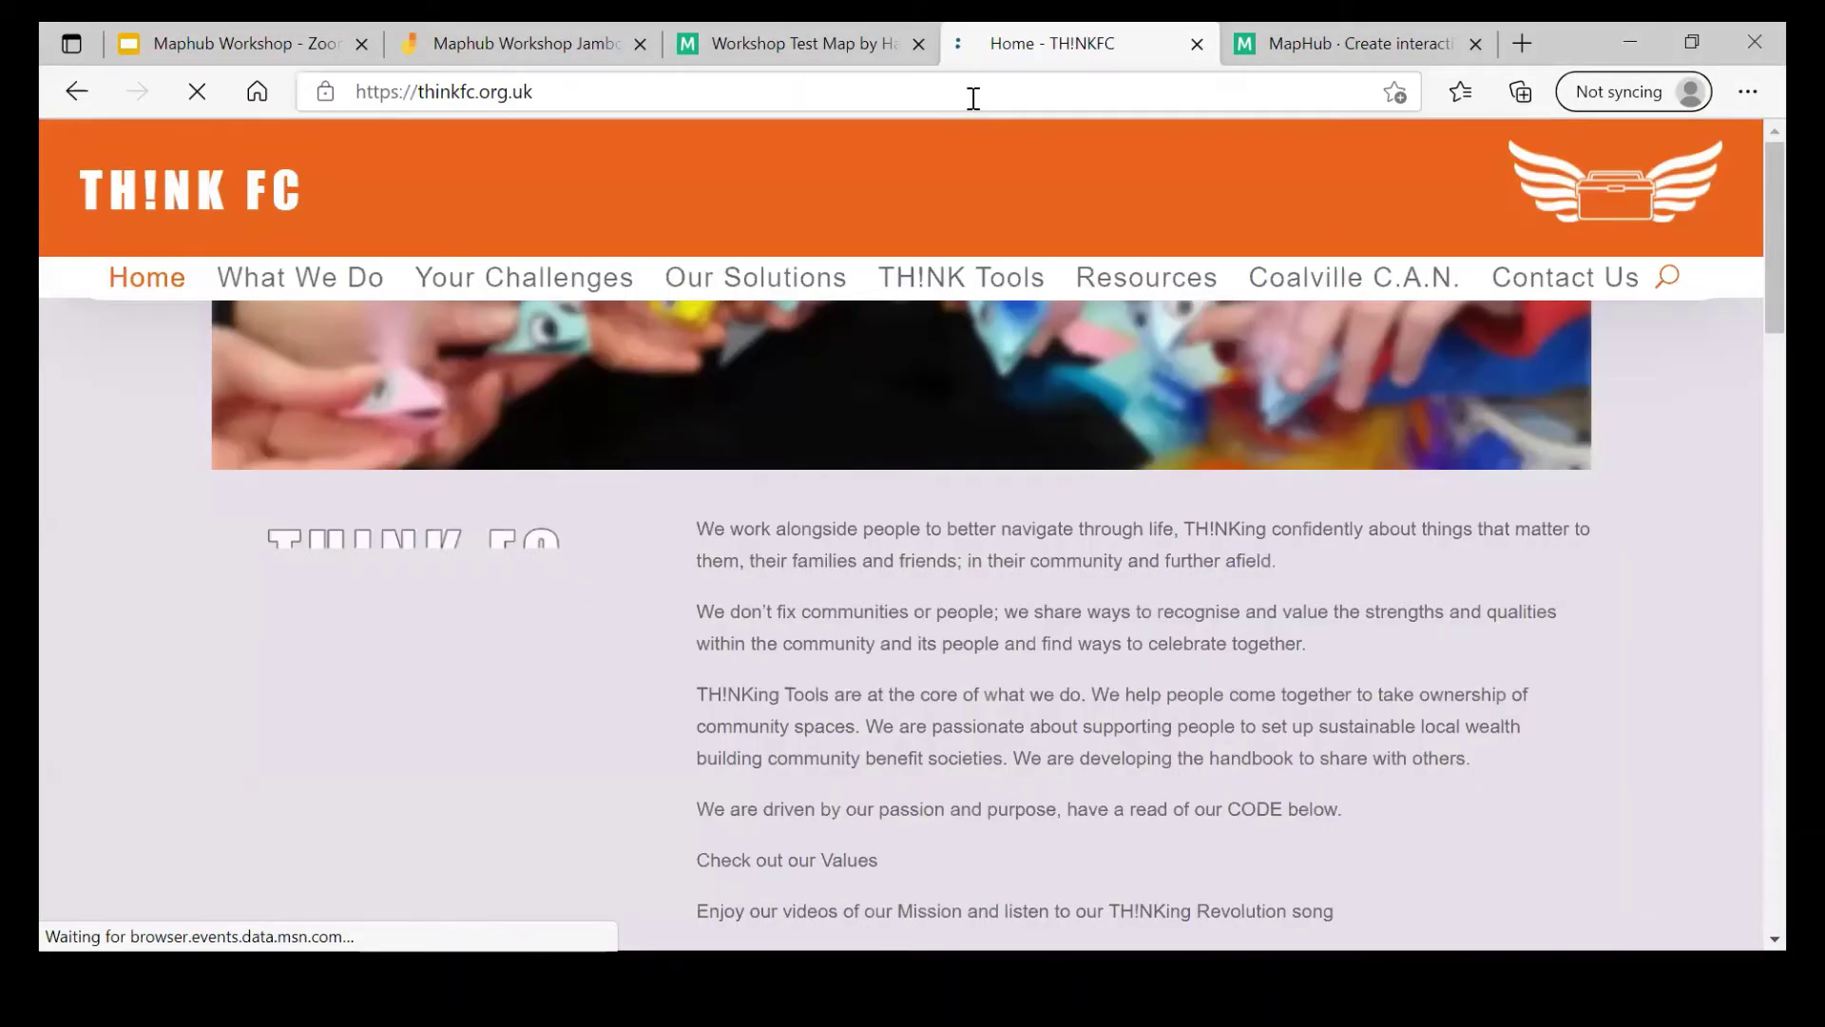
{"action": "left_click", "coordinate": [970, 93]}
{"action": "key", "text": "ctrl+c"}
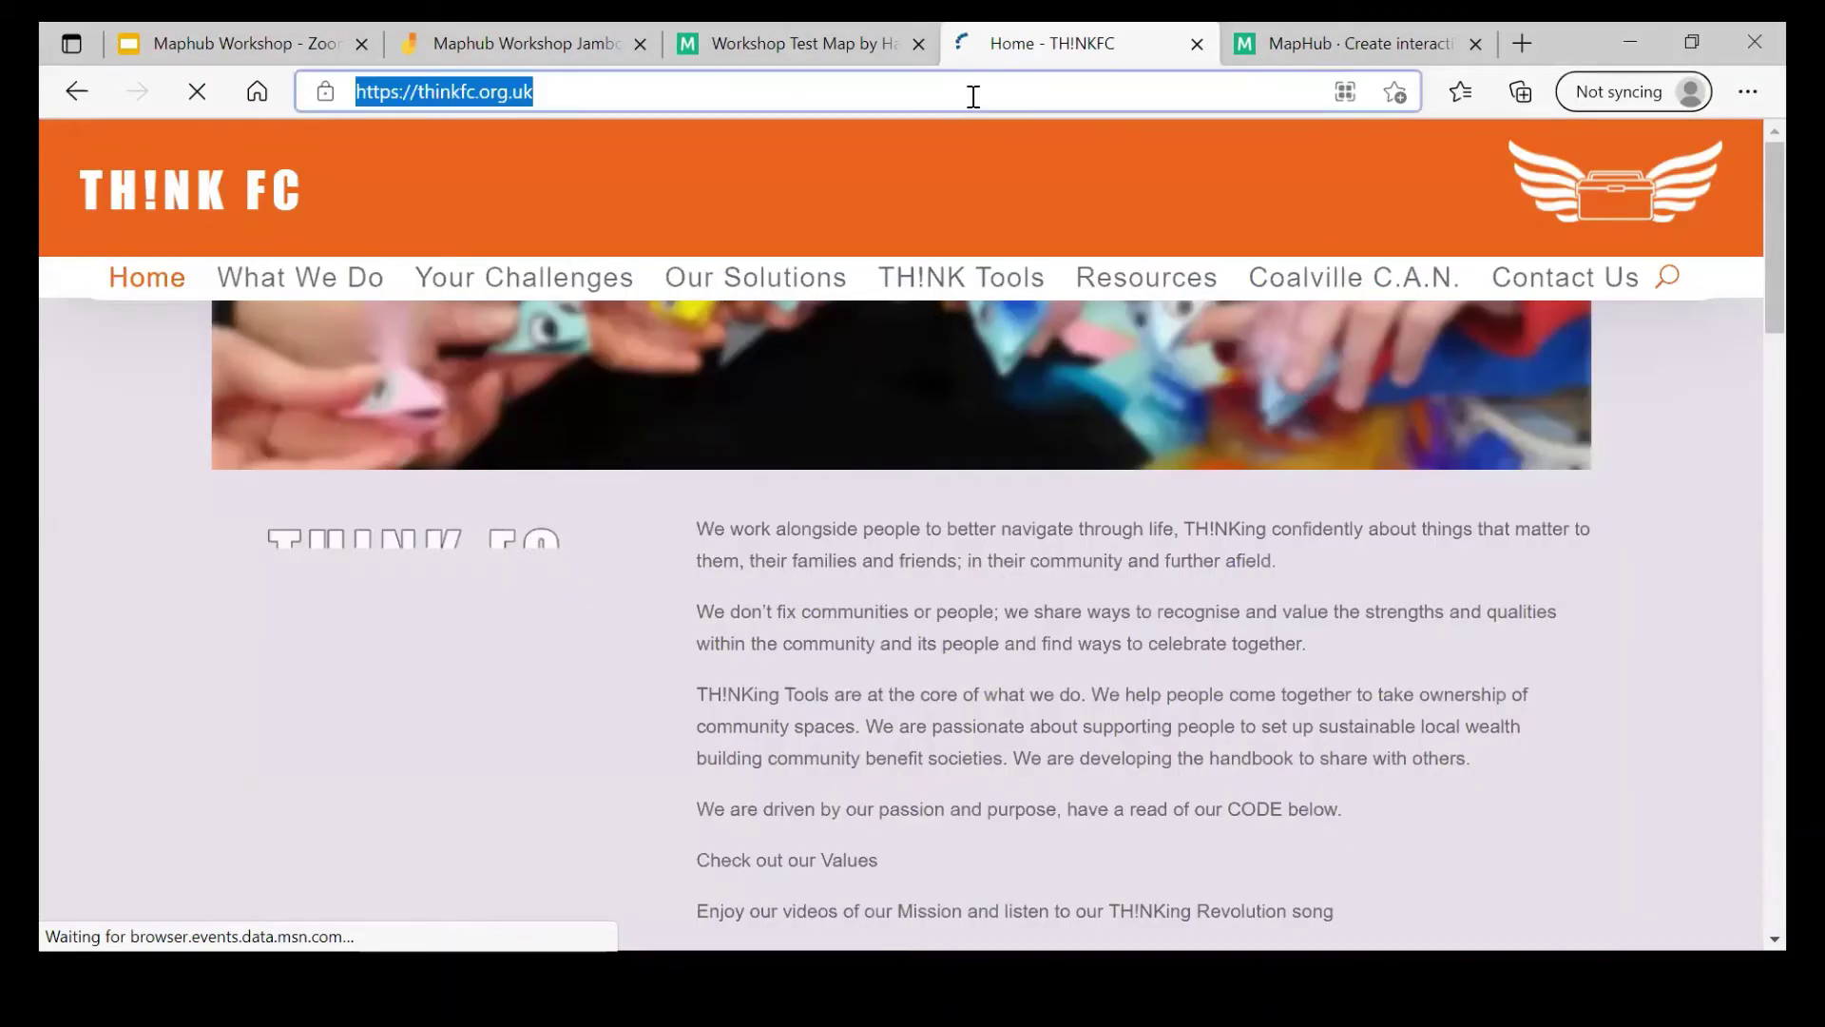
{"action": "left_click", "coordinate": [802, 29]}
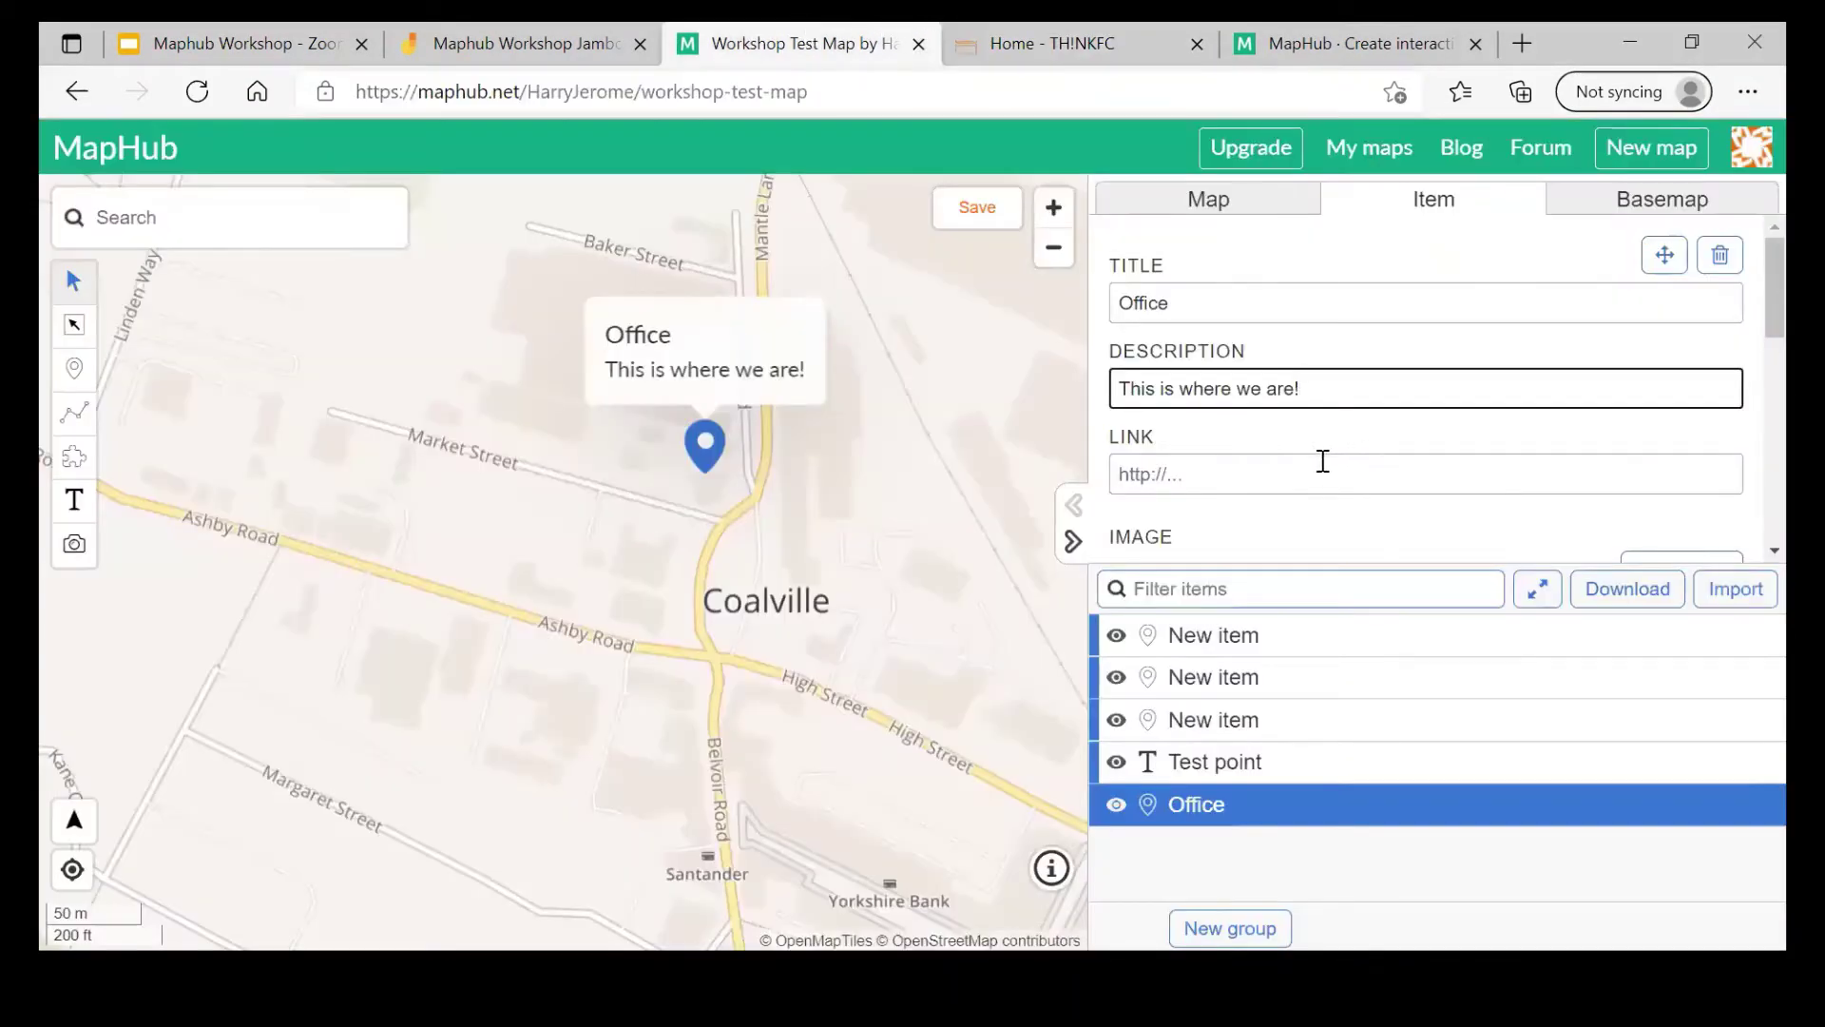
{"action": "left_click", "coordinate": [1359, 455]}
{"action": "key", "text": "ctrl+v"}
Step: Take the TH!NK FC website tab back to its new tab page, and reselect the Office point on the map
{"action": "left_click", "coordinate": [1089, 45]}
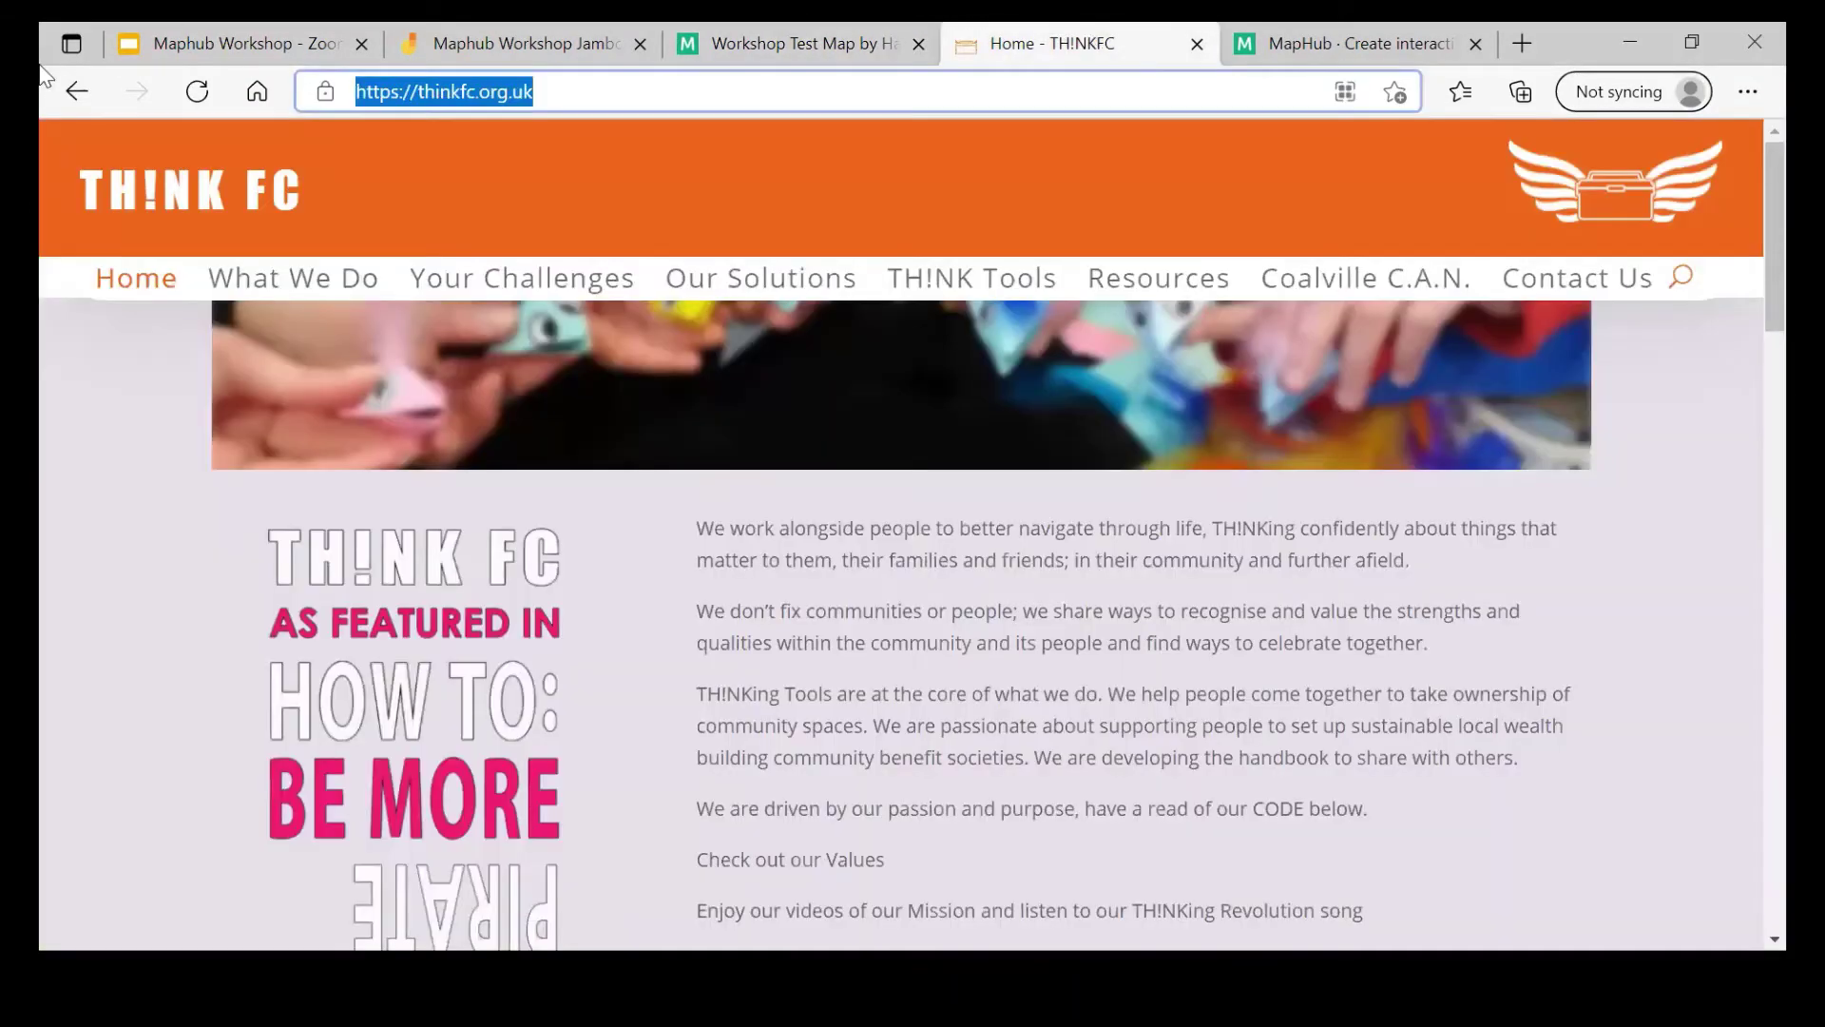
{"action": "left_click", "coordinate": [77, 92]}
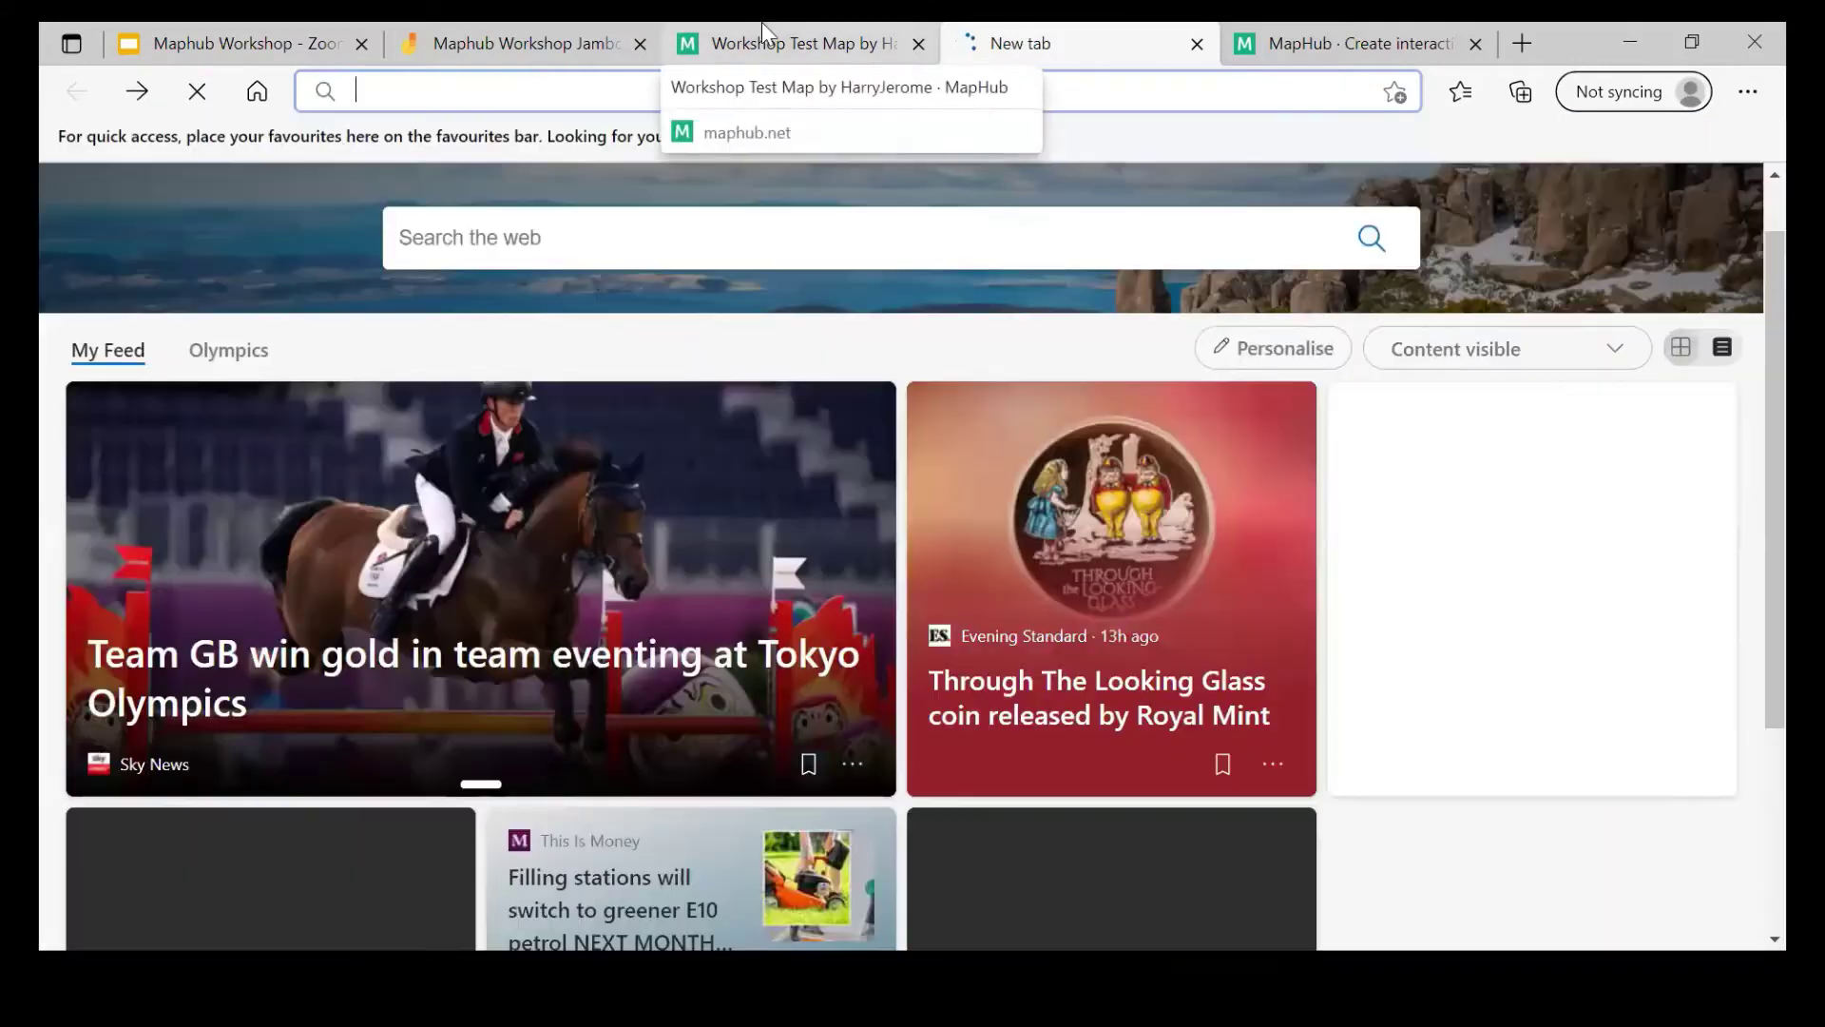
{"action": "left_click", "coordinate": [762, 21]}
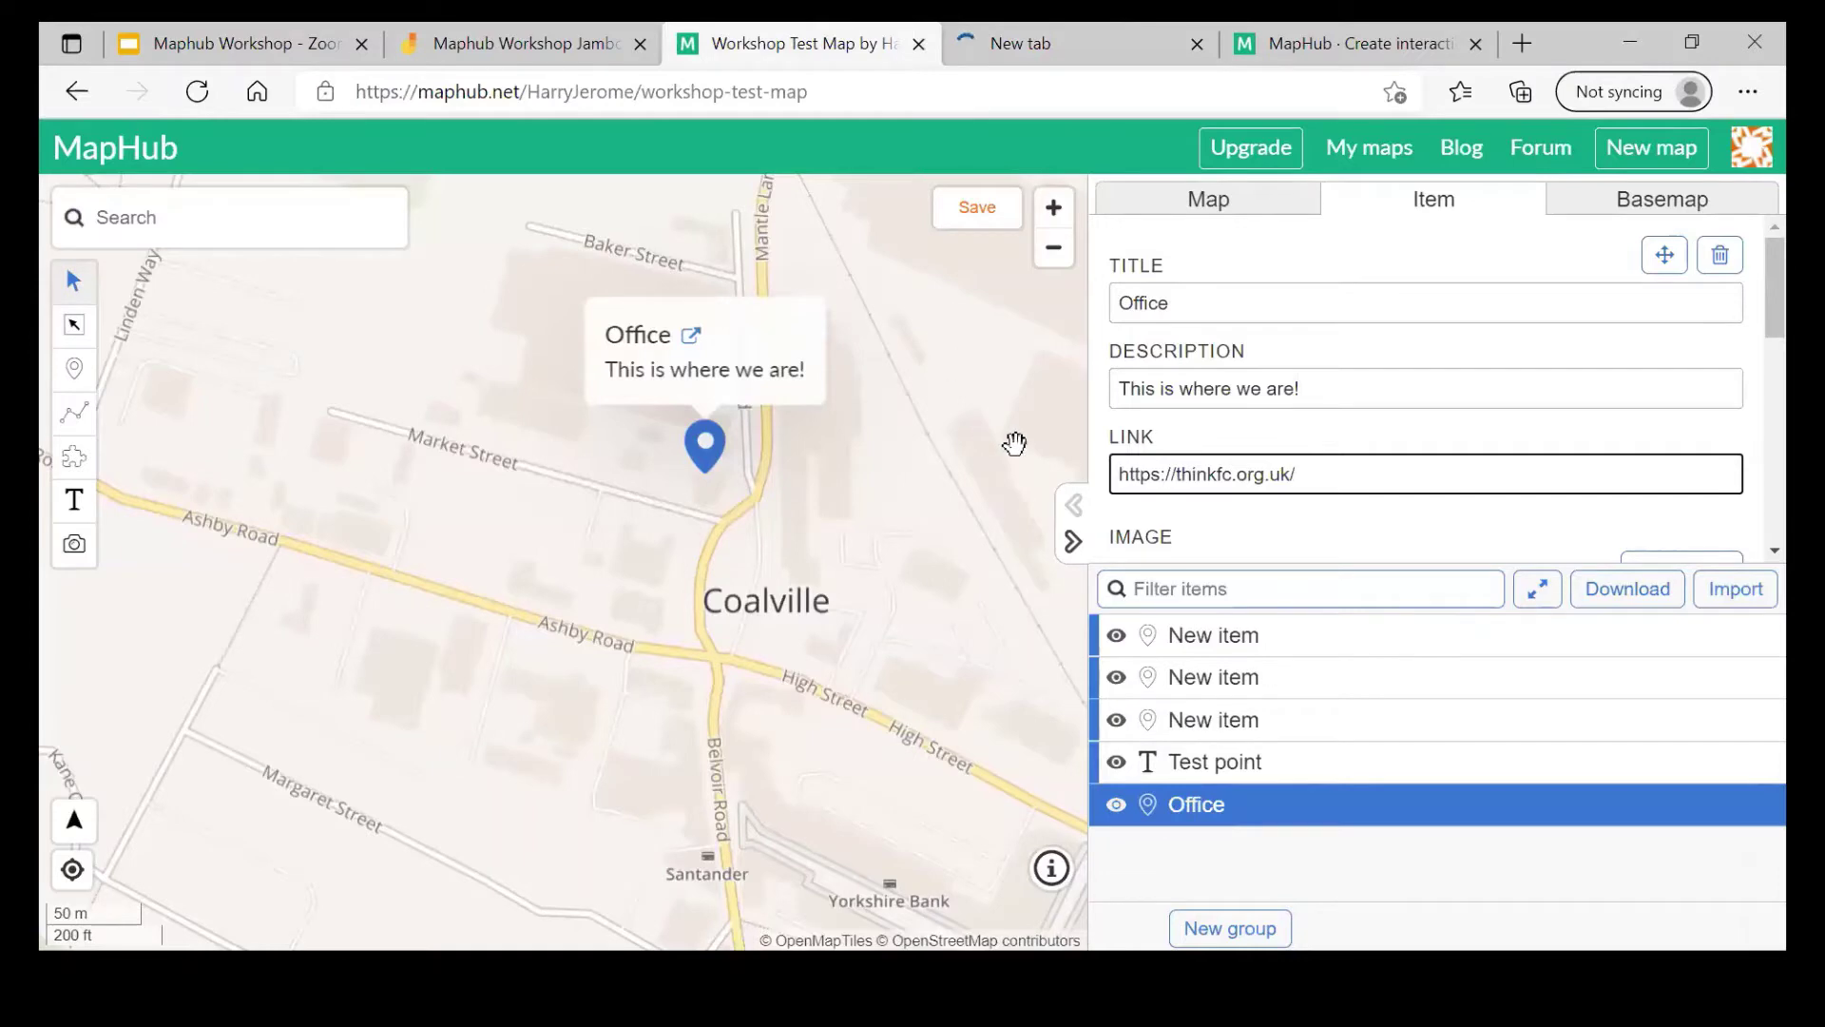
{"action": "left_click_drag", "start_coordinate": [977, 489], "coordinate": [978, 480]}
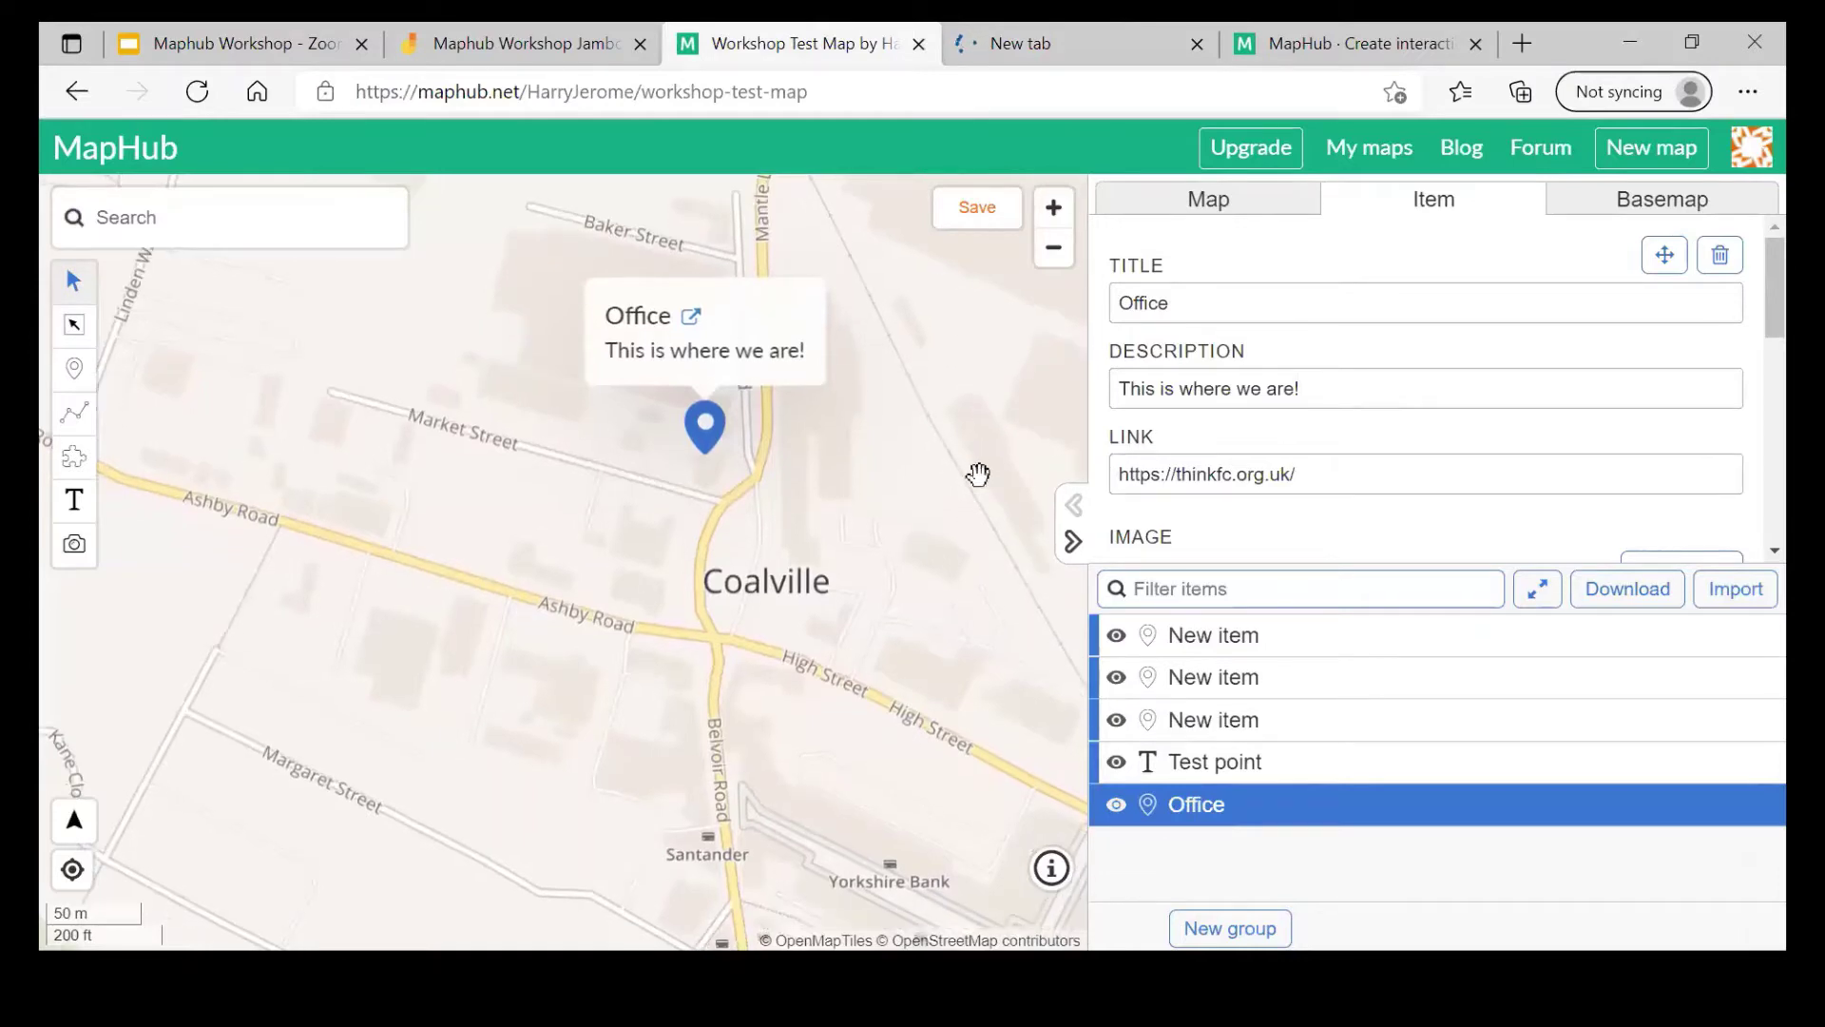
{"action": "left_click", "coordinate": [717, 455]}
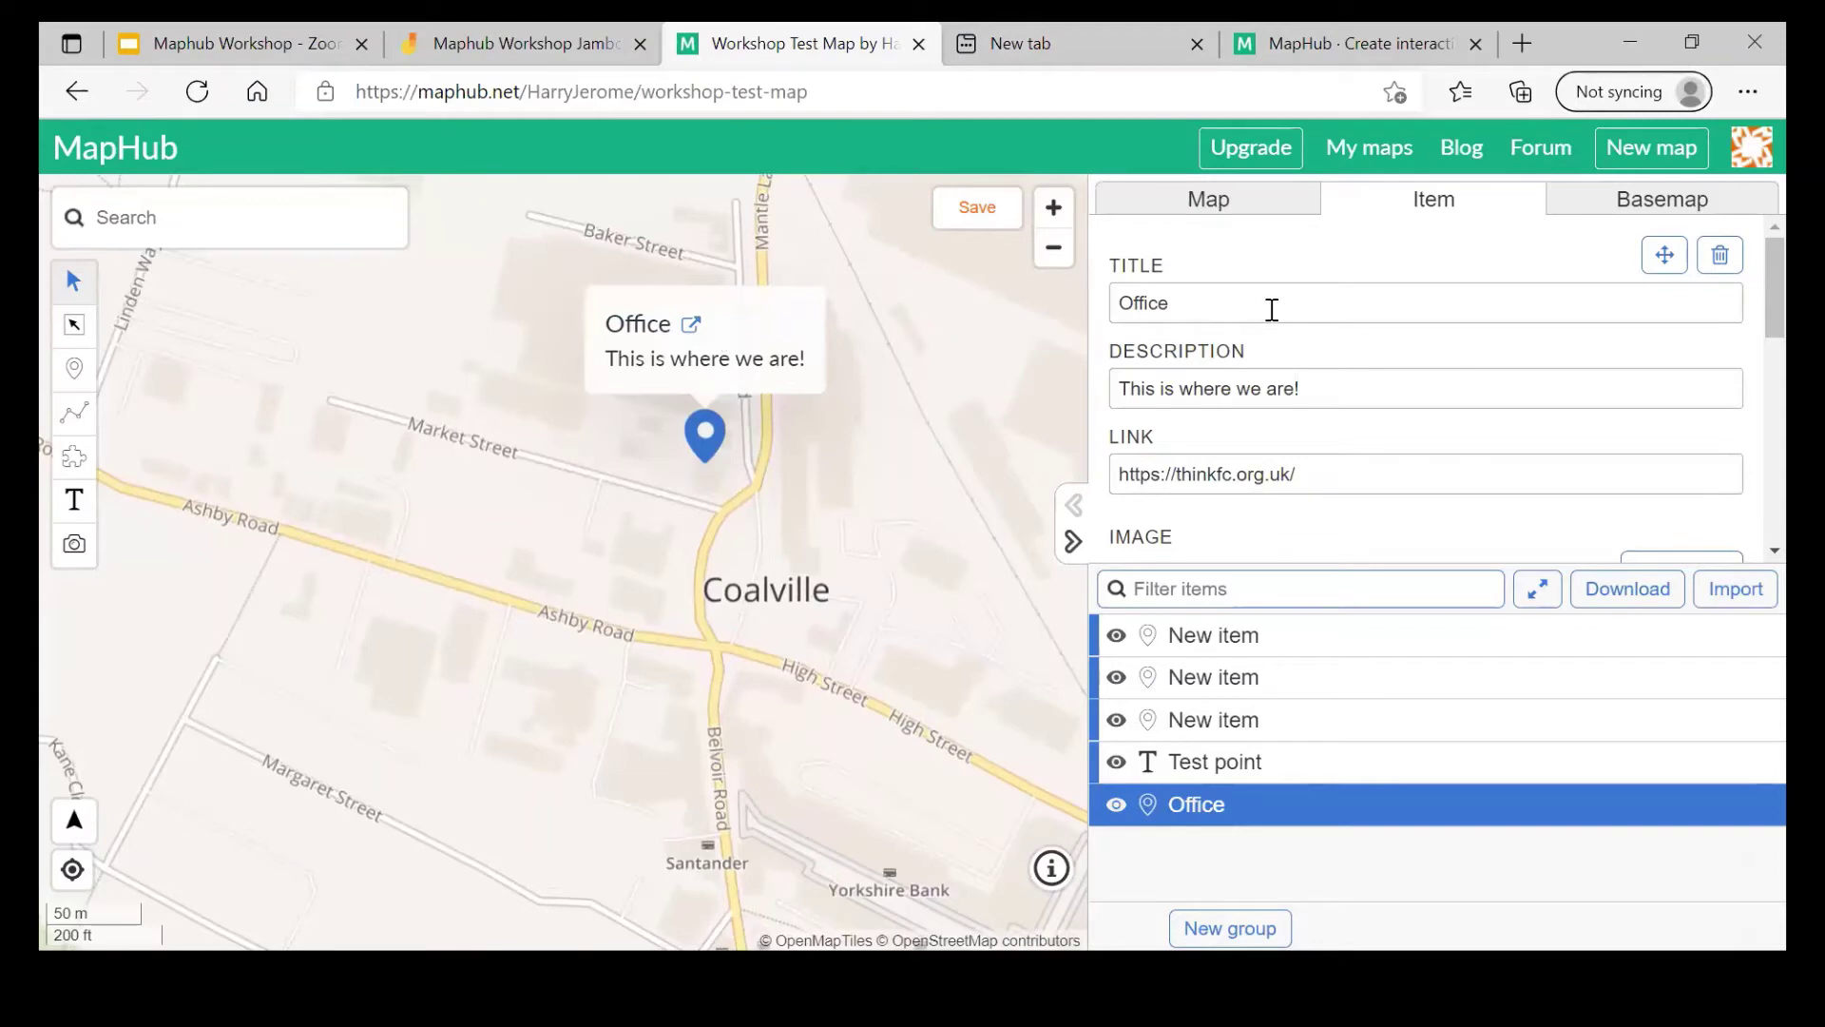
Step: Try extending the Office point's description with several blank lines, and remove the extra lines
{"action": "left_click", "coordinate": [1408, 379]}
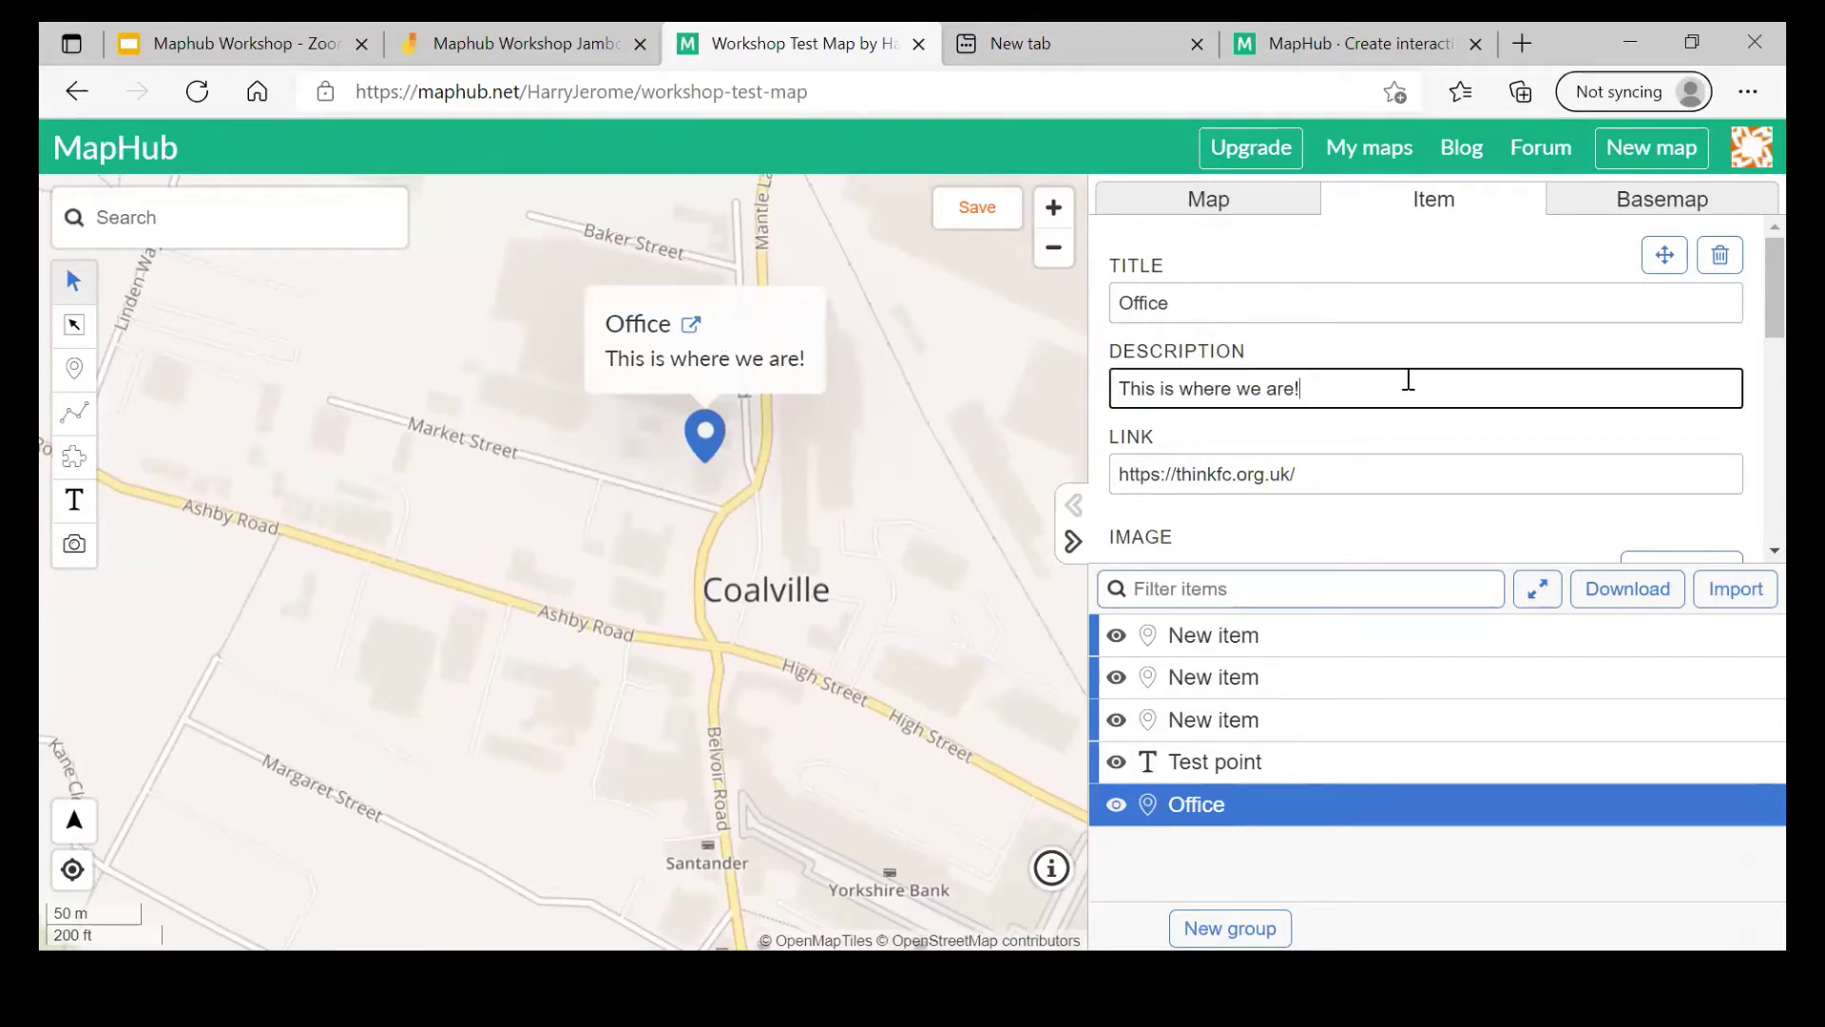
{"action": "key", "text": "Return"}
{"action": "key", "text": "Return"}
{"action": "key", "text": "Return"}
{"action": "key", "text": "Return"}
{"action": "key", "text": "Return"}
{"action": "key", "text": "Return"}
{"action": "key", "text": "Return"}
{"action": "key", "text": "Return"}
{"action": "key", "text": "Return"}
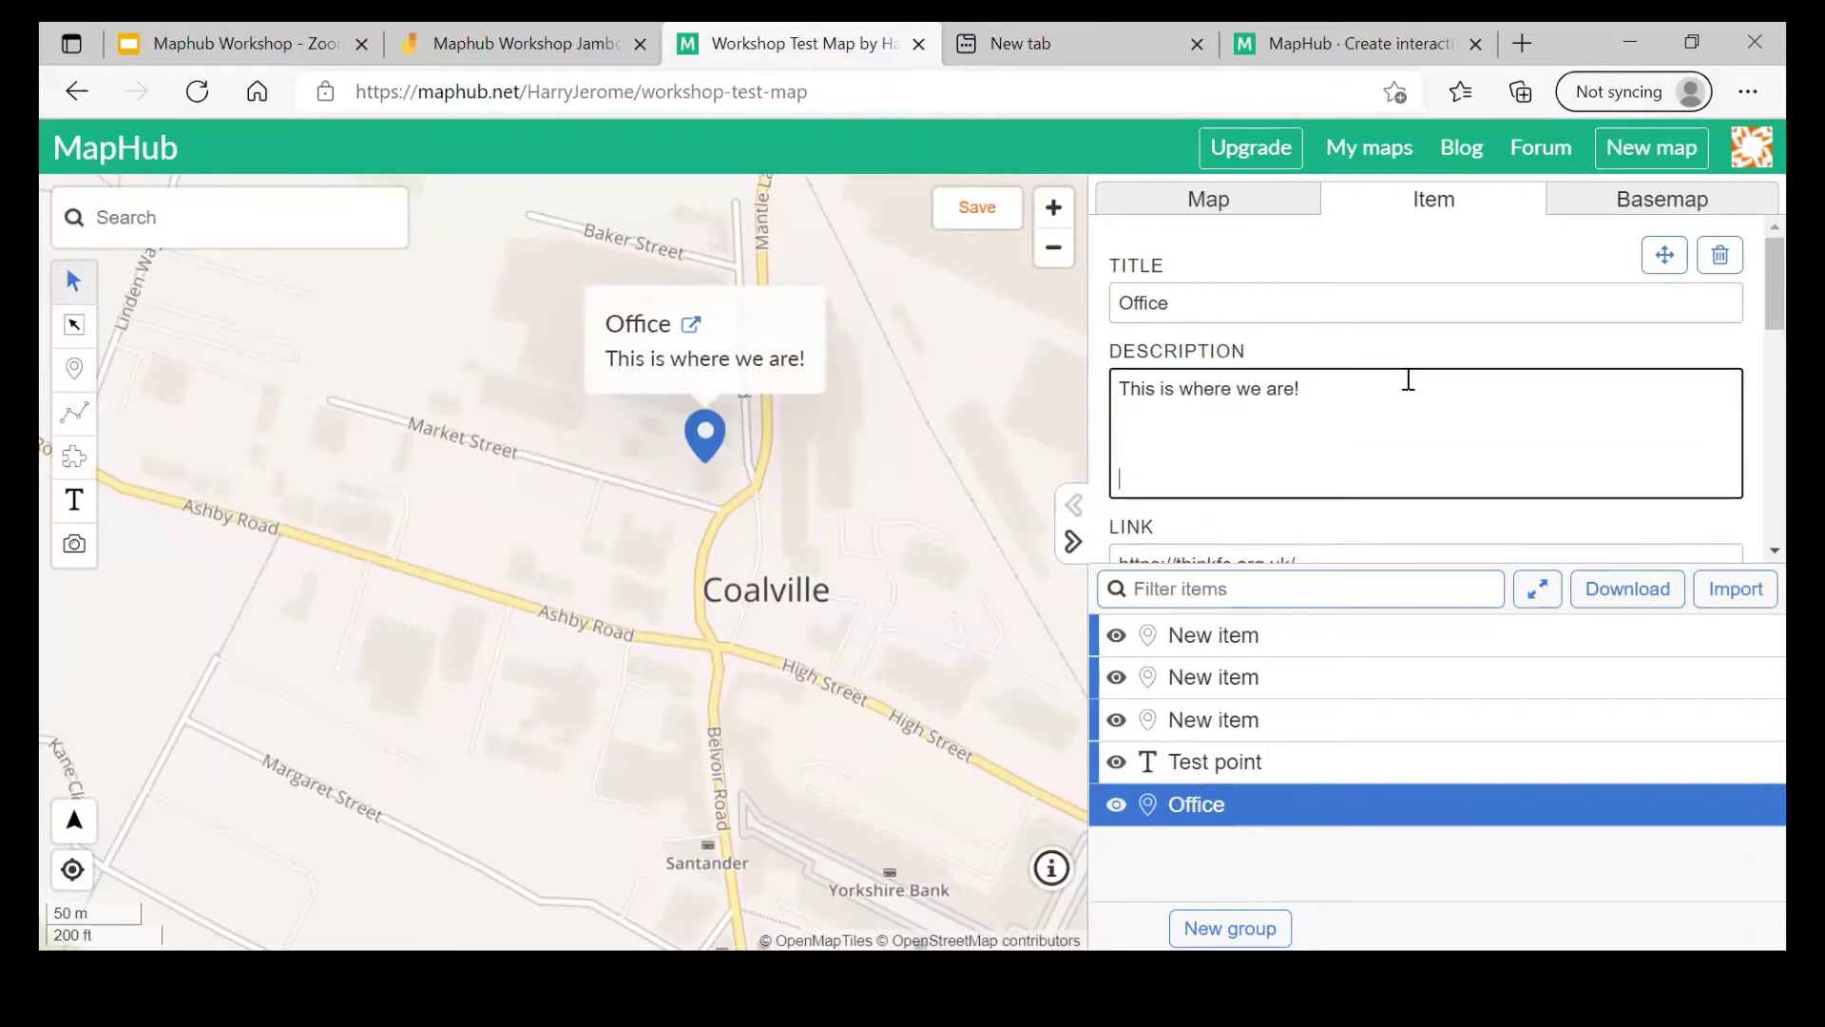
{"action": "type", "text": "s"}
{"action": "key", "text": "BackSpace"}
{"action": "key", "text": "BackSpace"}
{"action": "key", "text": "BackSpace"}
{"action": "key", "text": "BackSpace"}
{"action": "key", "text": "BackSpace"}
{"action": "key", "text": "BackSpace"}
{"action": "key", "text": "BackSpace"}
{"action": "key", "text": "BackSpace"}
{"action": "key", "text": "BackSpace"}
{"action": "key", "text": "BackSpace"}
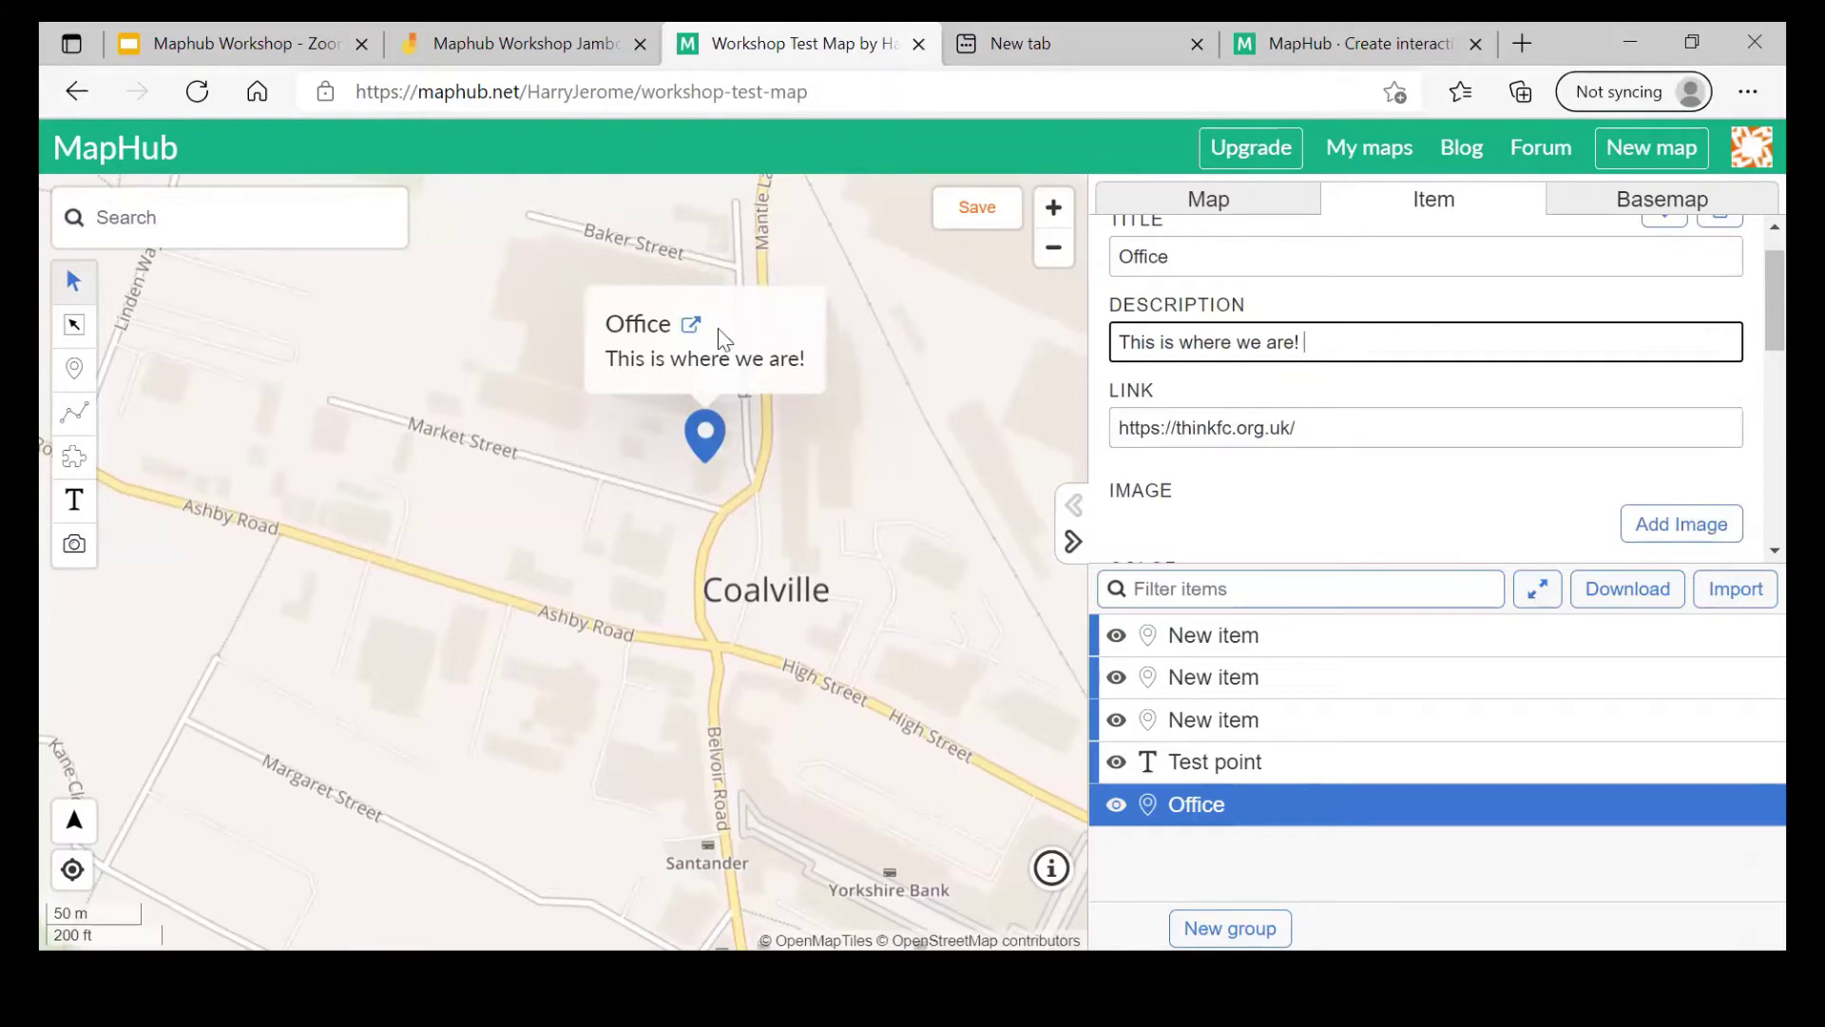
Step: Follow the link in the Office point's popup to view the TH!NK FC website, and return to the map
{"action": "left_click", "coordinate": [643, 334]}
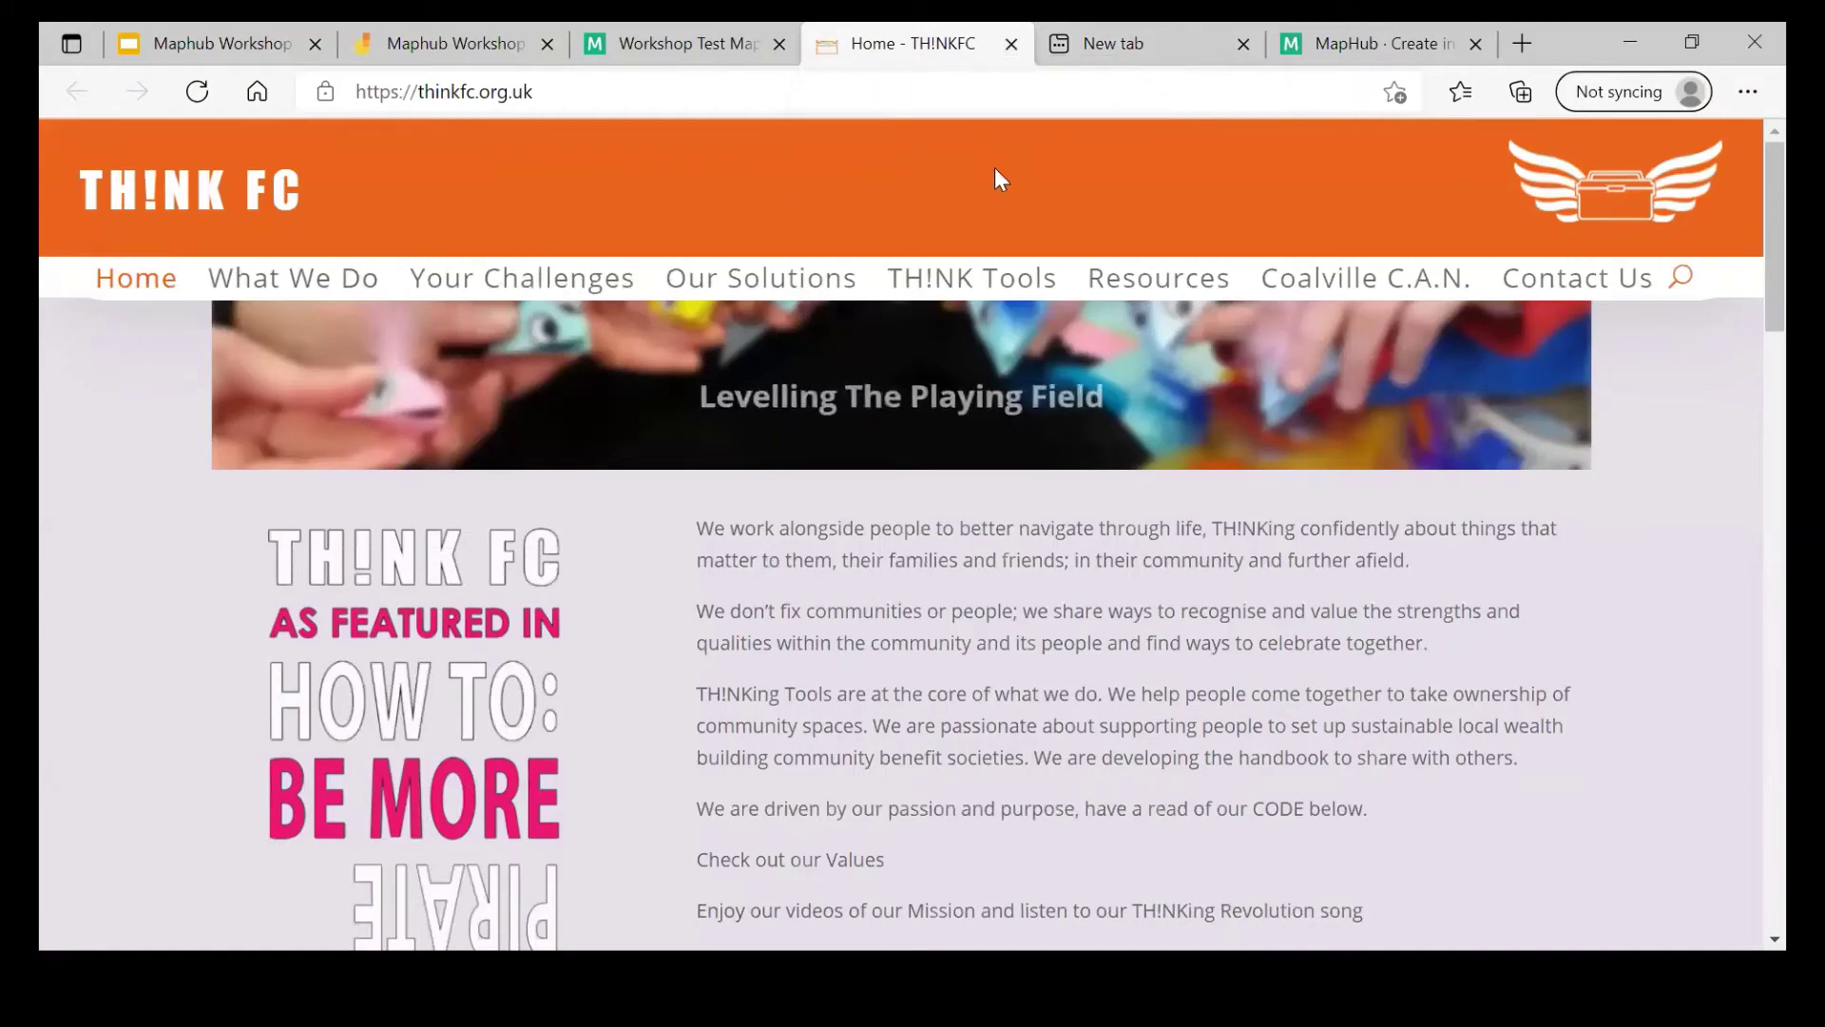
{"action": "scroll", "coordinate": [995, 167], "scroll_direction": "down", "scroll_amount": 8}
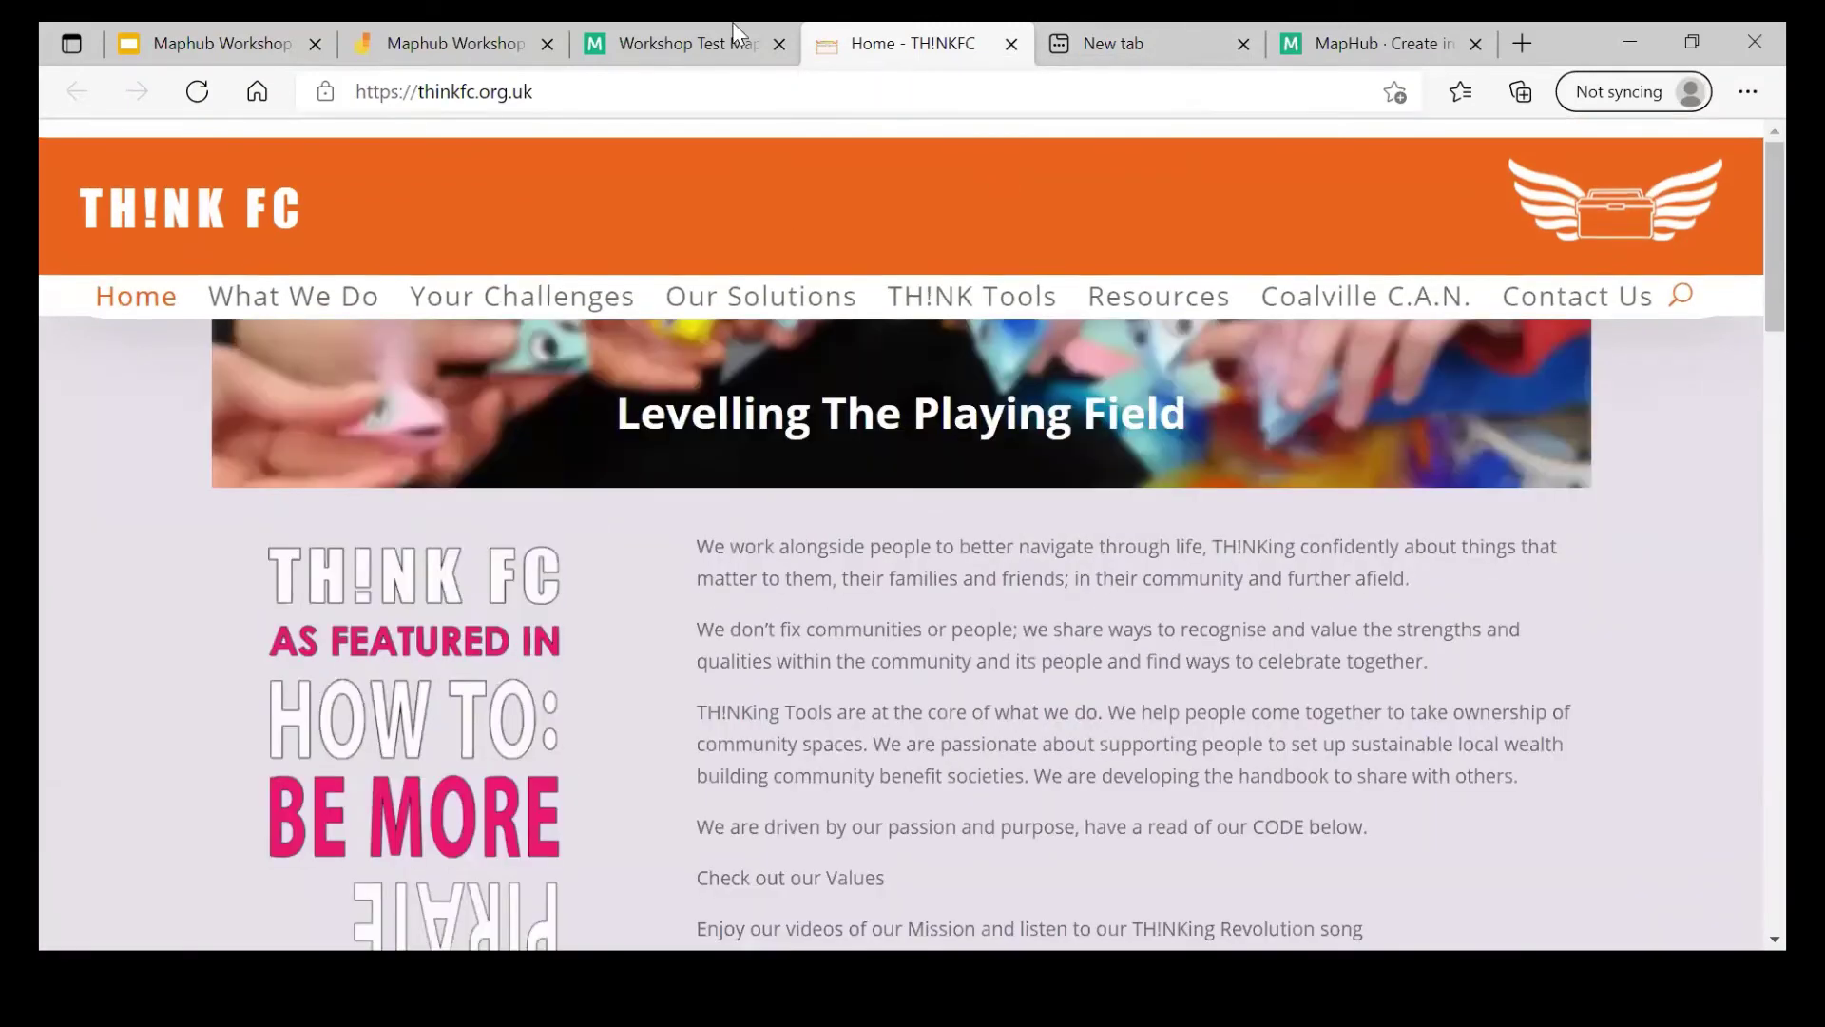
{"action": "left_click", "coordinate": [741, 38]}
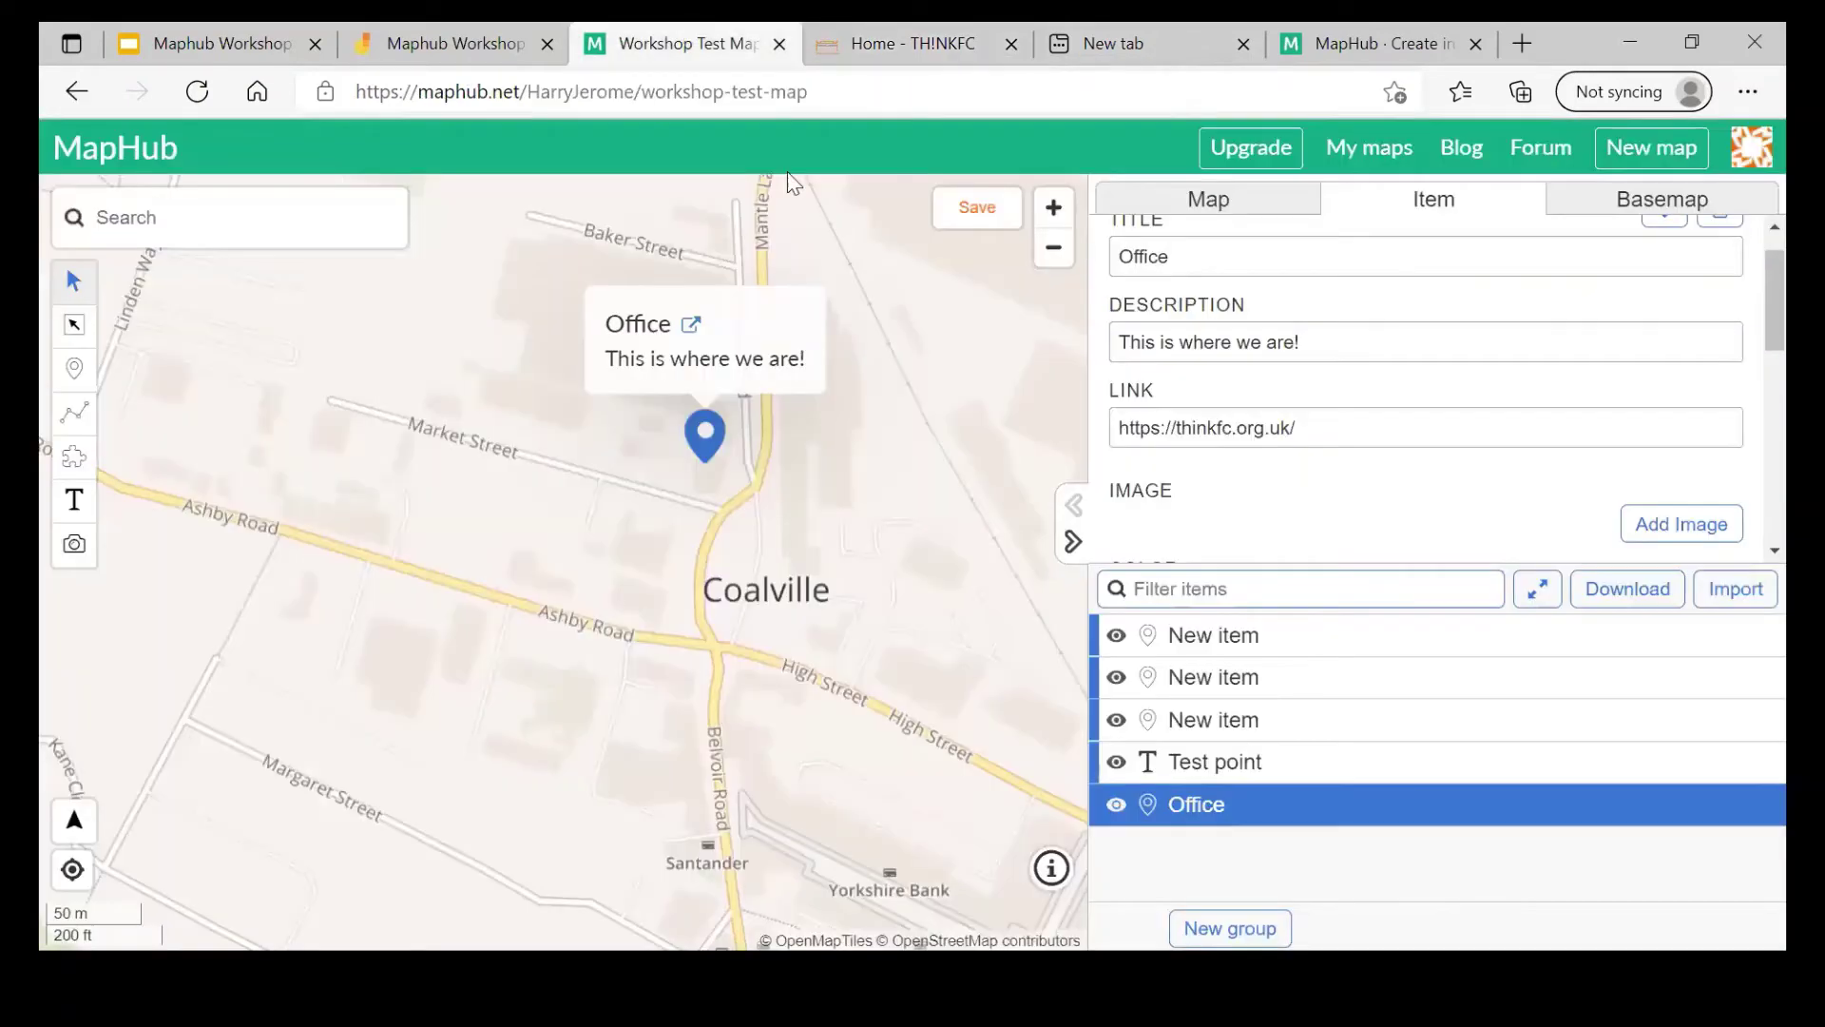
Step: Open the Coalville Mega Walk map from the saved maps in the other MapHub tab and view the Holly Hayes Woodland point's image
{"action": "scroll", "coordinate": [1237, 389], "scroll_direction": "down", "scroll_amount": 1}
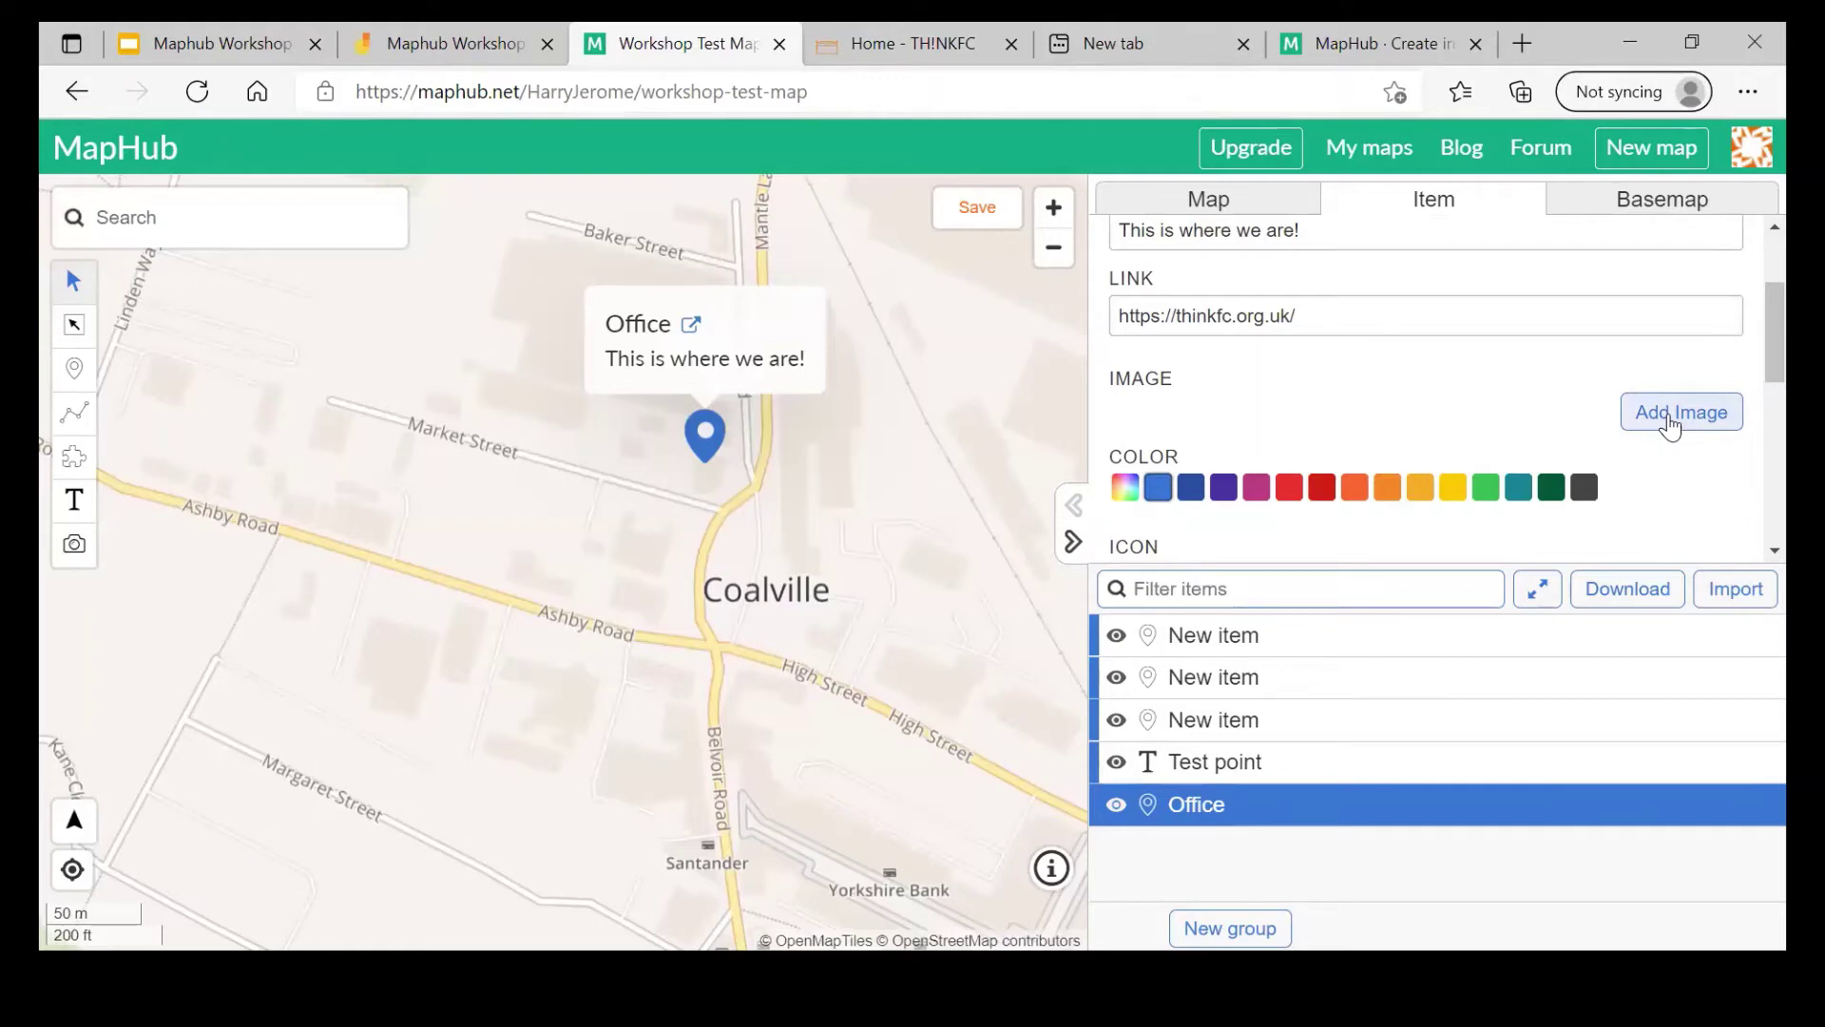
{"action": "scroll", "coordinate": [1670, 425], "scroll_direction": "down", "scroll_amount": 1}
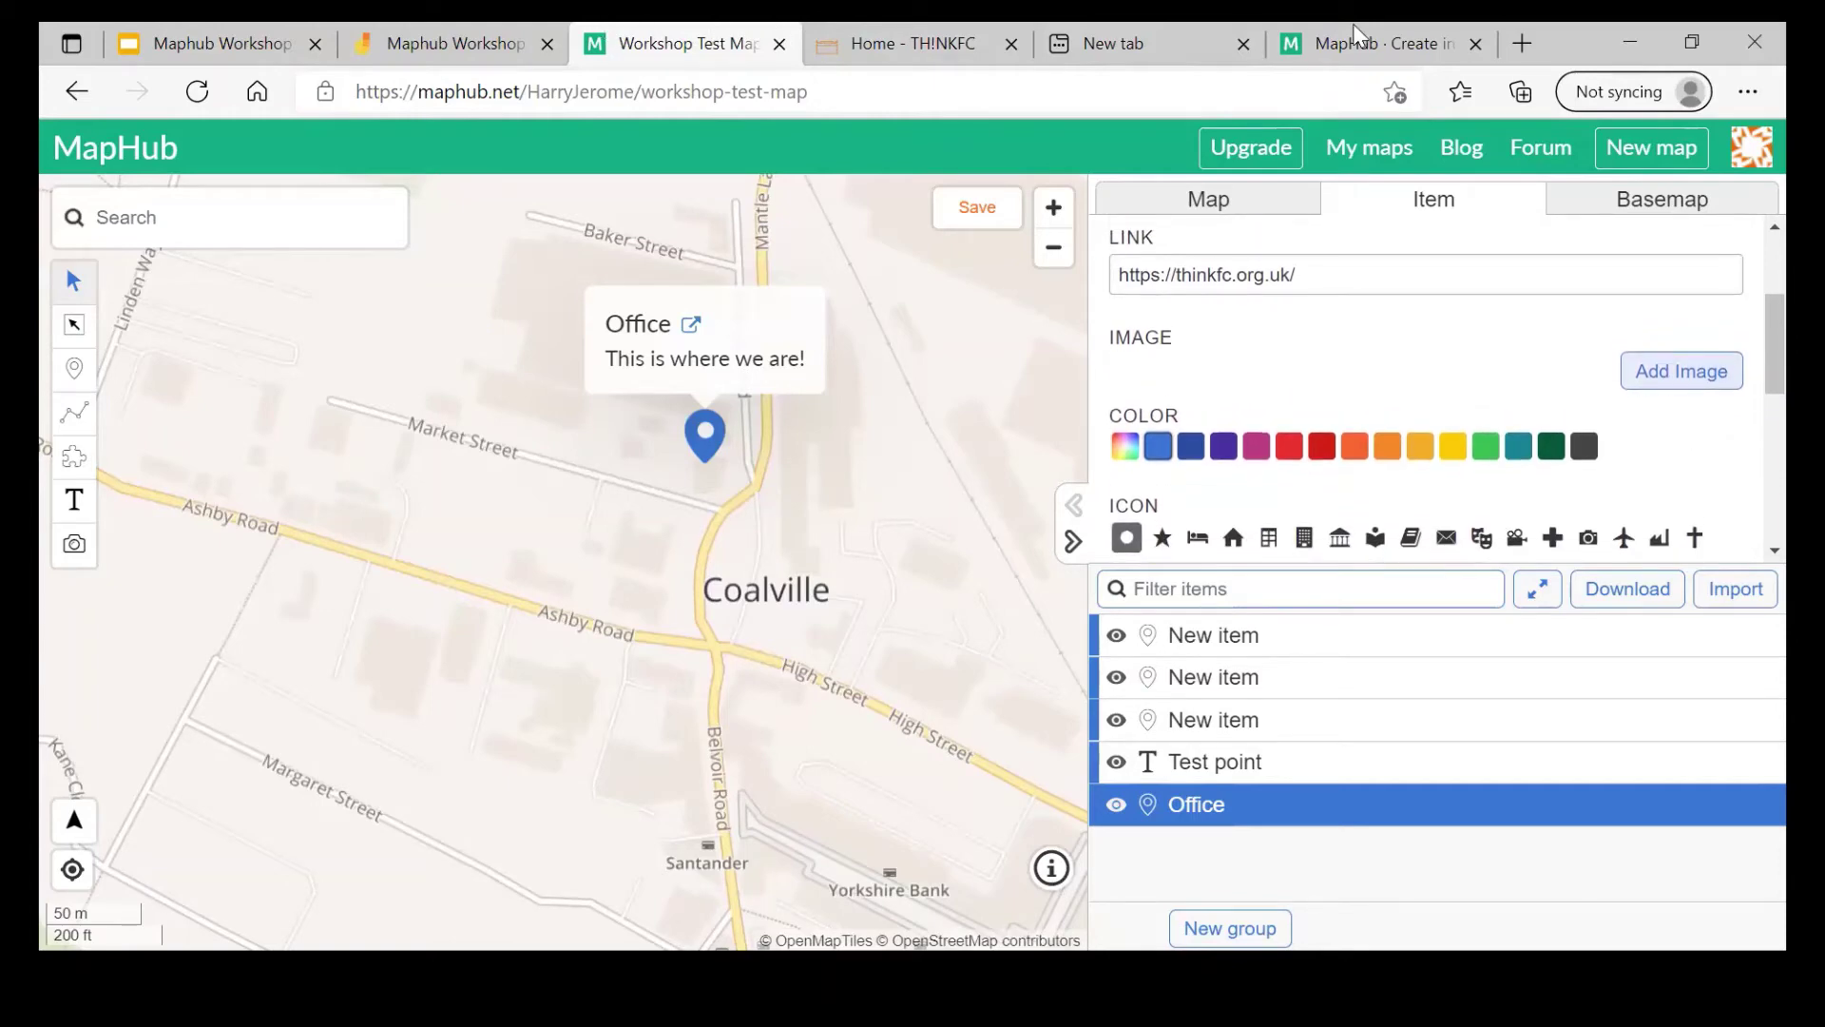
{"action": "scroll", "coordinate": [1678, 380], "scroll_direction": "up", "scroll_amount": 2}
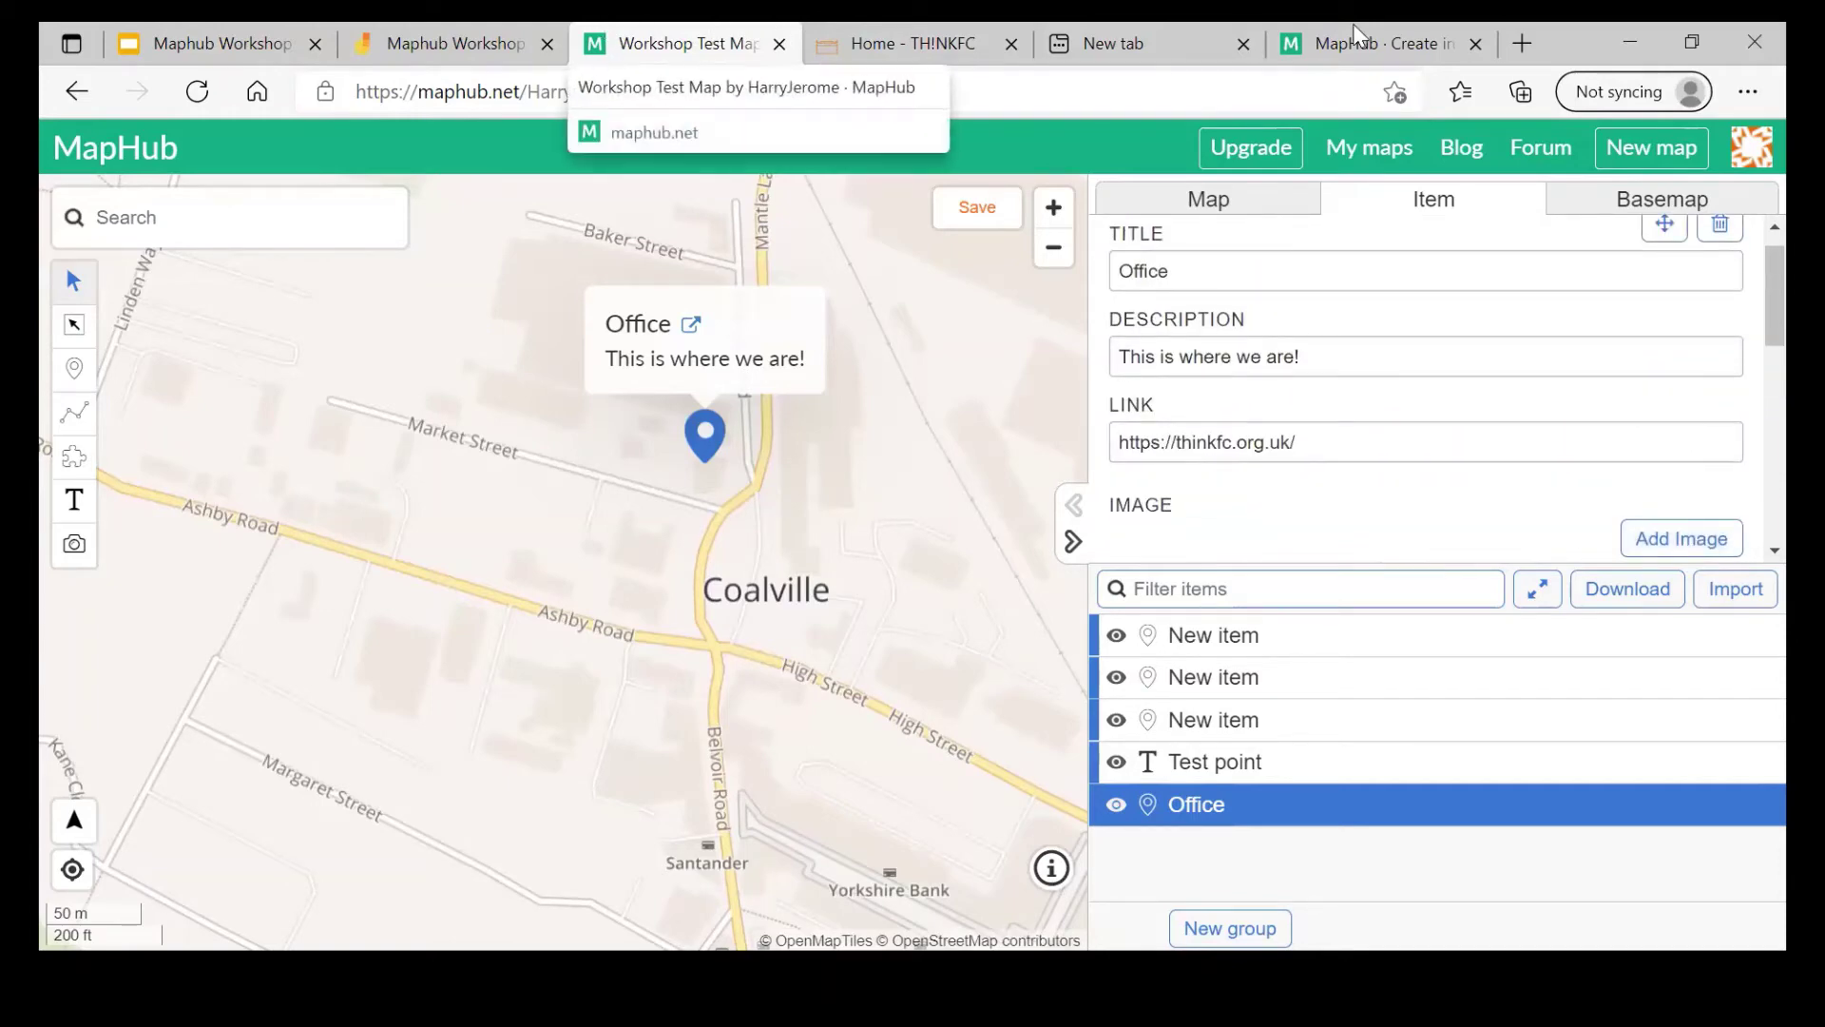
{"action": "left_click", "coordinate": [1357, 38]}
{"action": "left_click", "coordinate": [1146, 176]}
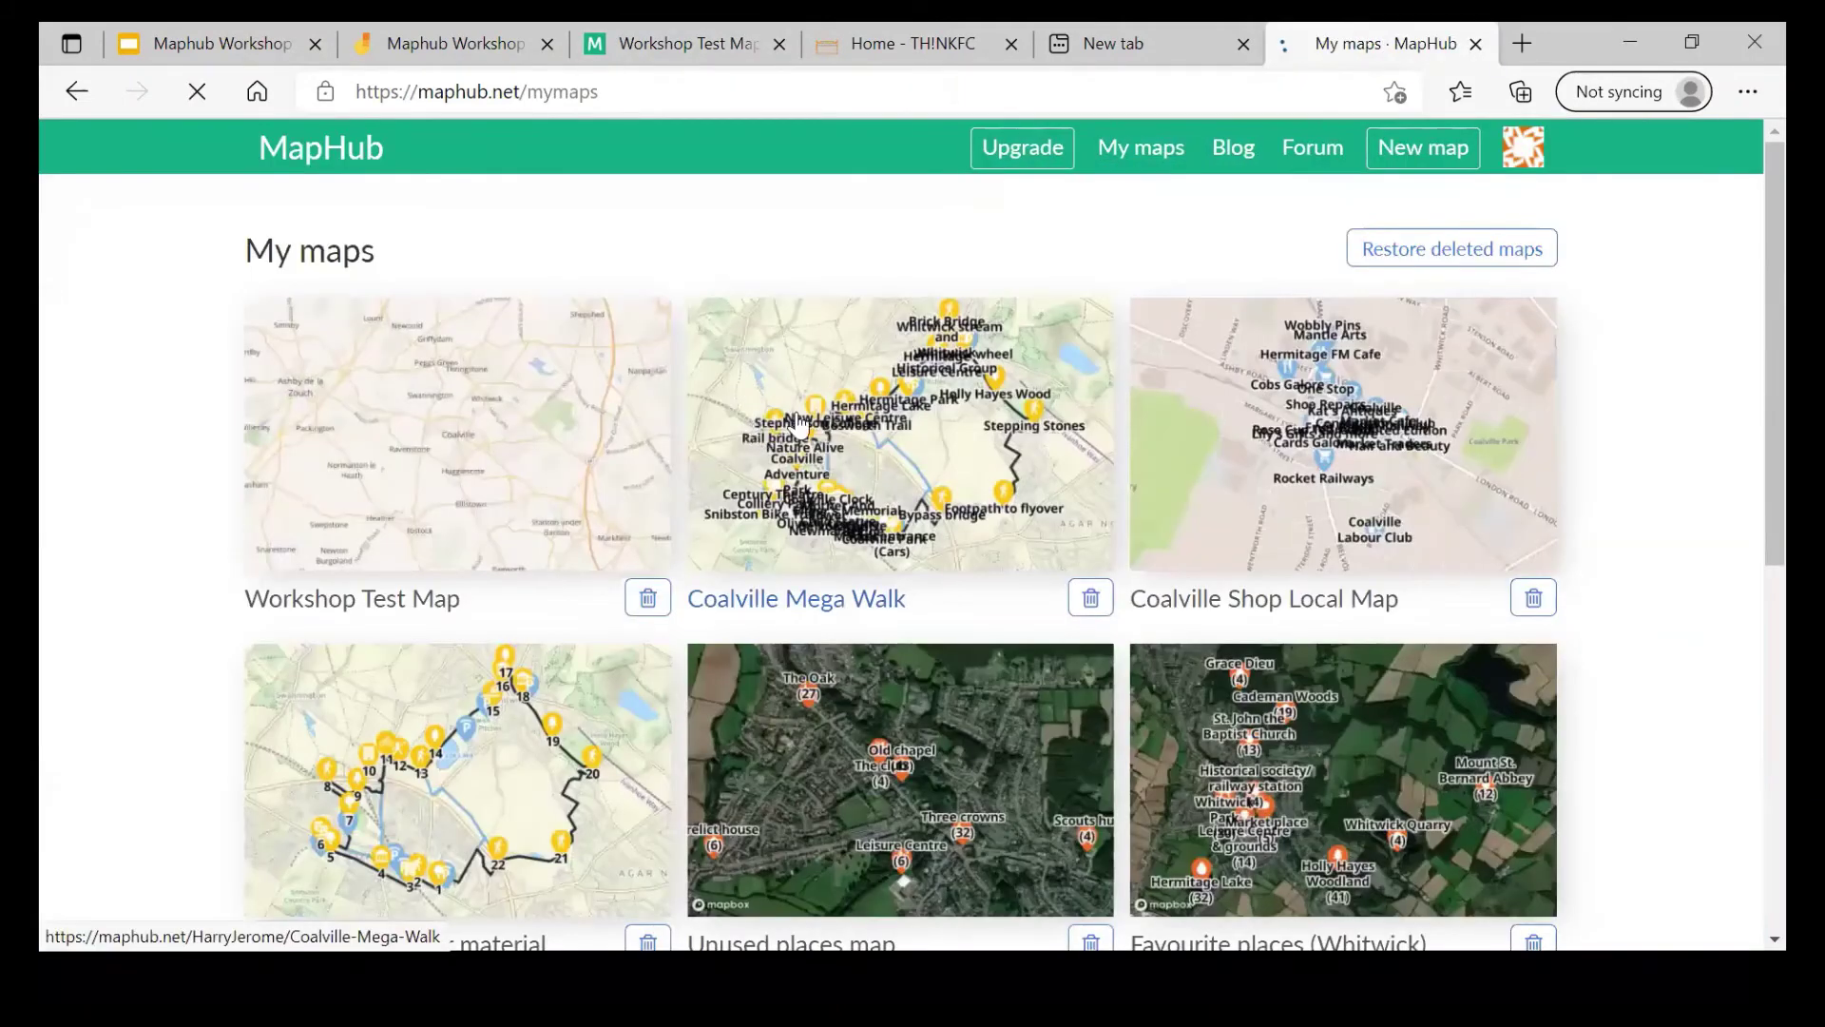
{"action": "left_click", "coordinate": [798, 426]}
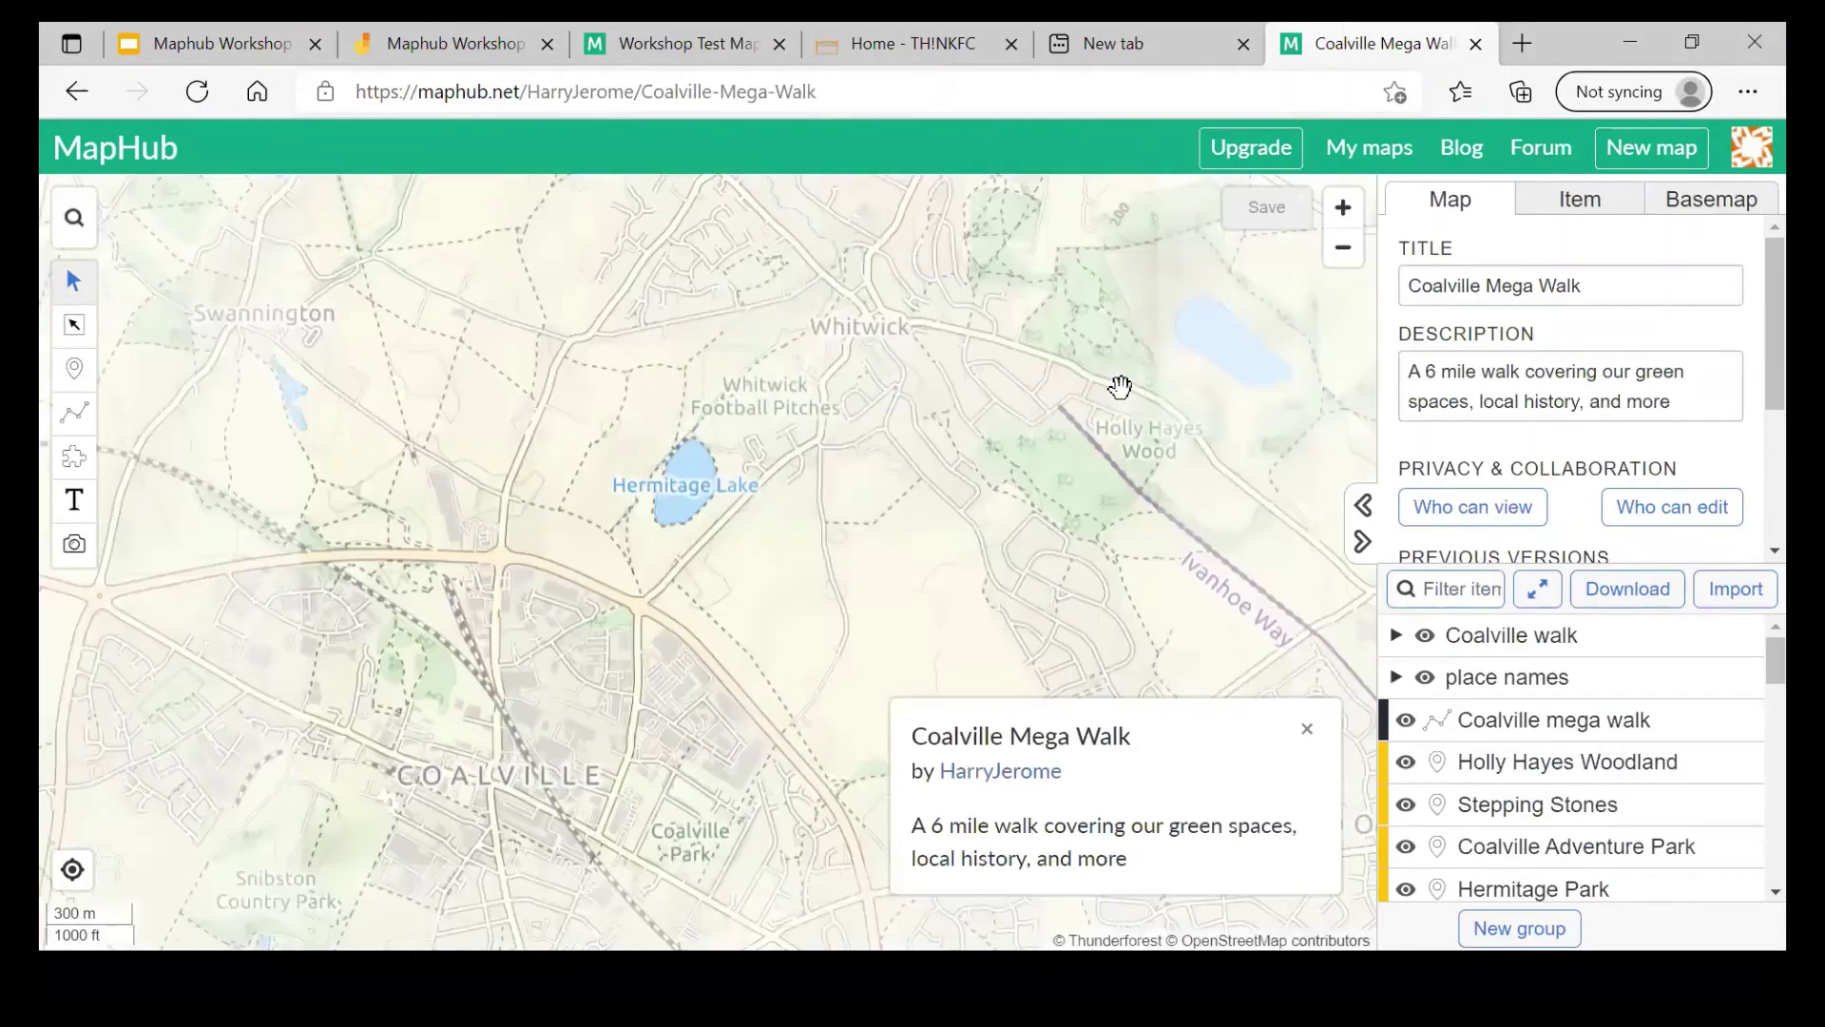
{"action": "left_click", "coordinate": [1011, 367]}
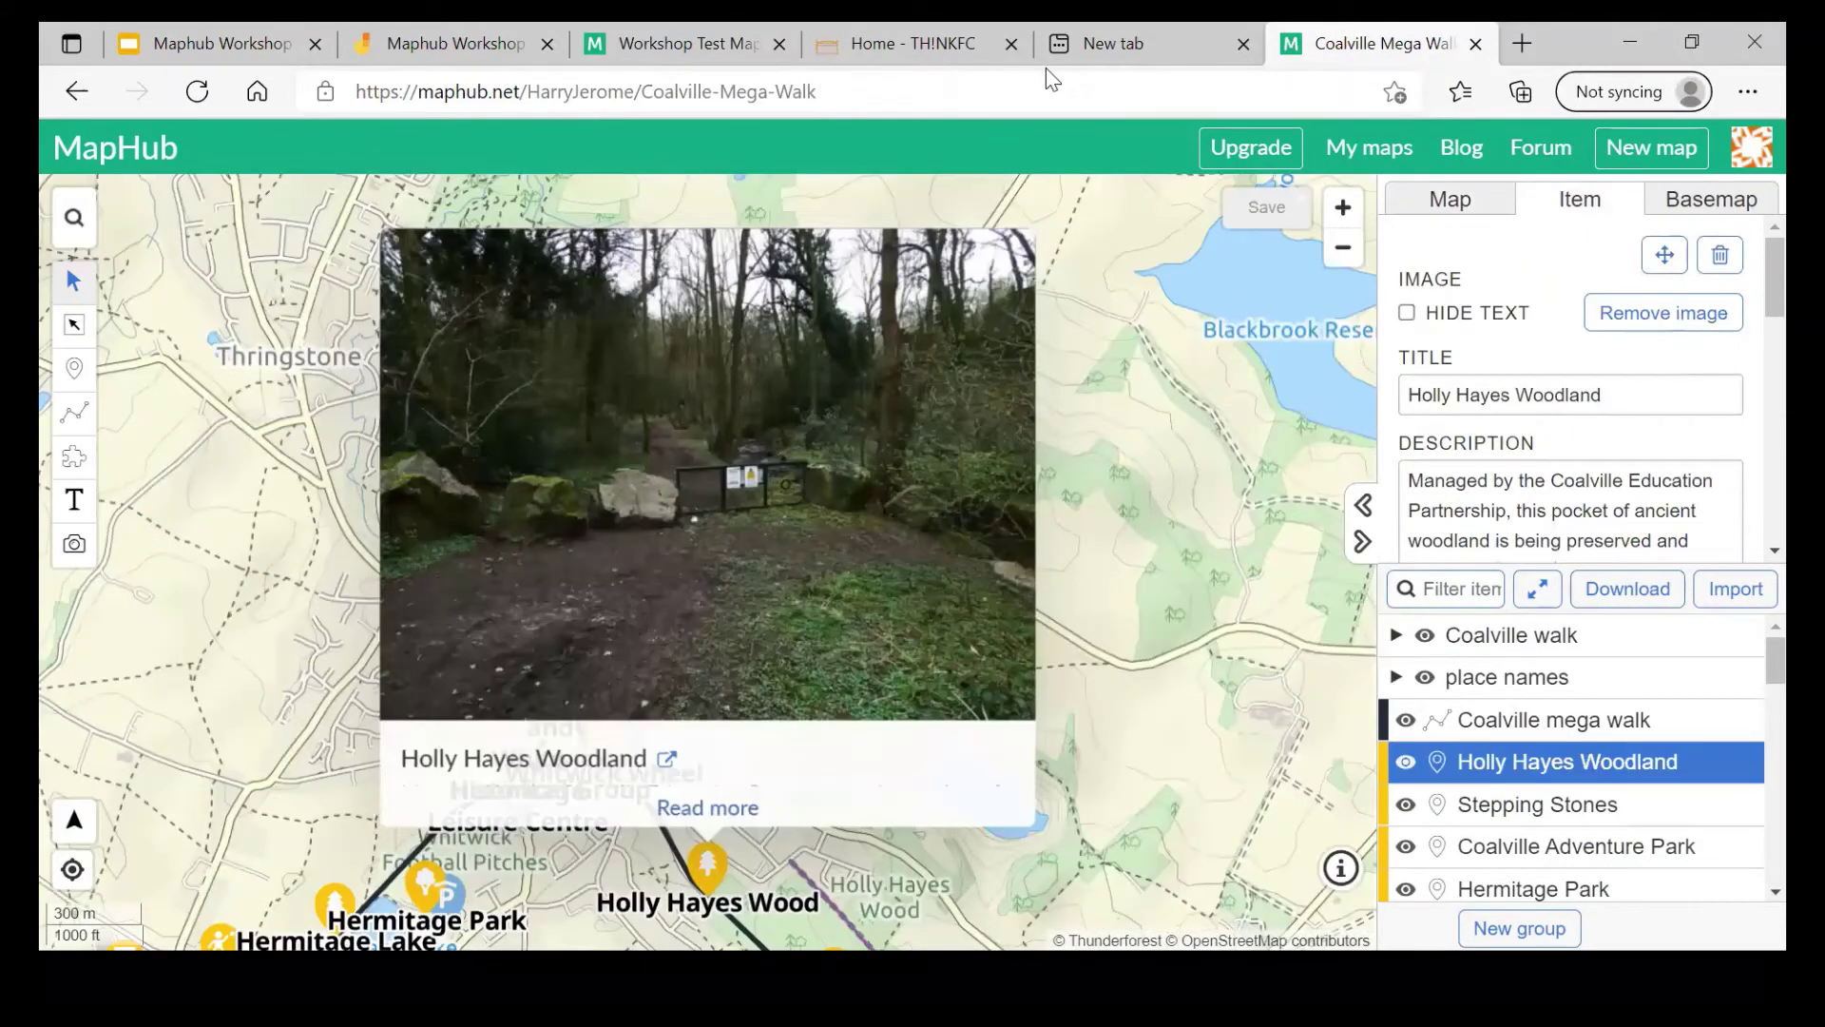
Step: Return to the Workshop Test Map and try dark red and yellow as the Office point's colour
{"action": "left_click", "coordinate": [903, 40]}
{"action": "left_click", "coordinate": [714, 40]}
{"action": "scroll", "coordinate": [1164, 390], "scroll_direction": "down", "scroll_amount": 2}
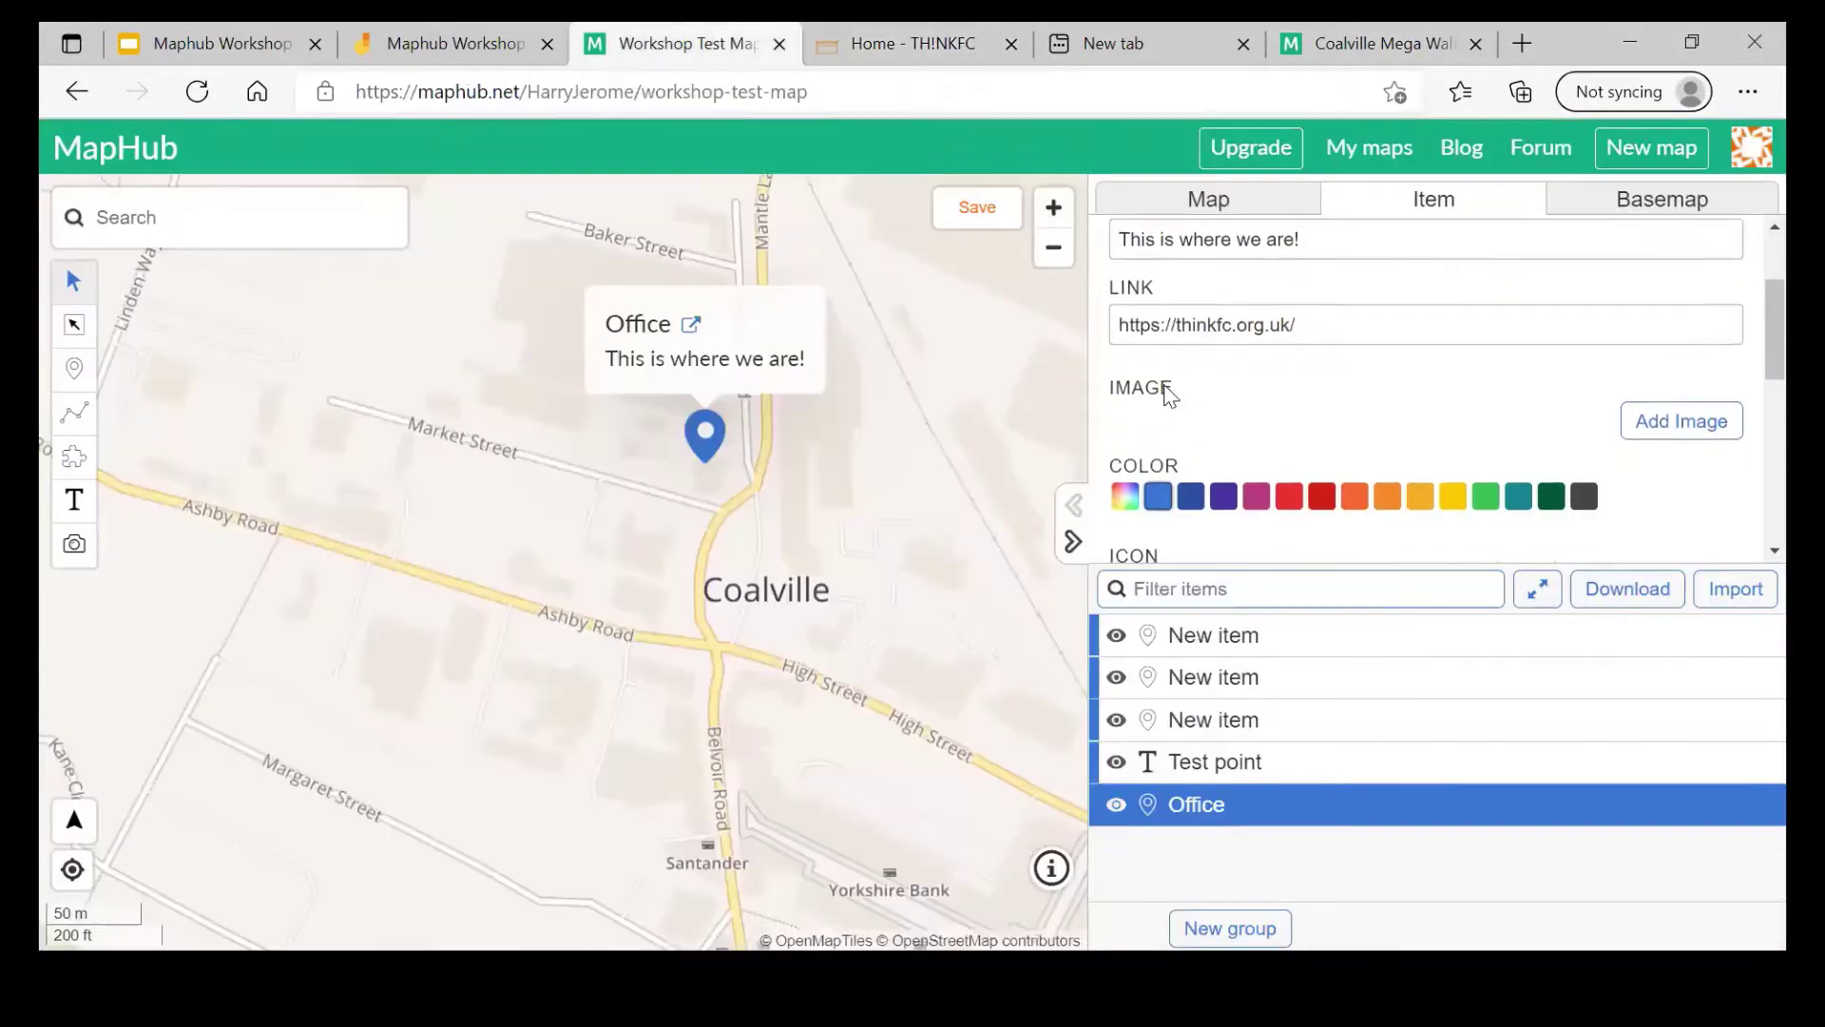
{"action": "left_click", "coordinate": [1224, 400]}
{"action": "left_click", "coordinate": [1321, 400]}
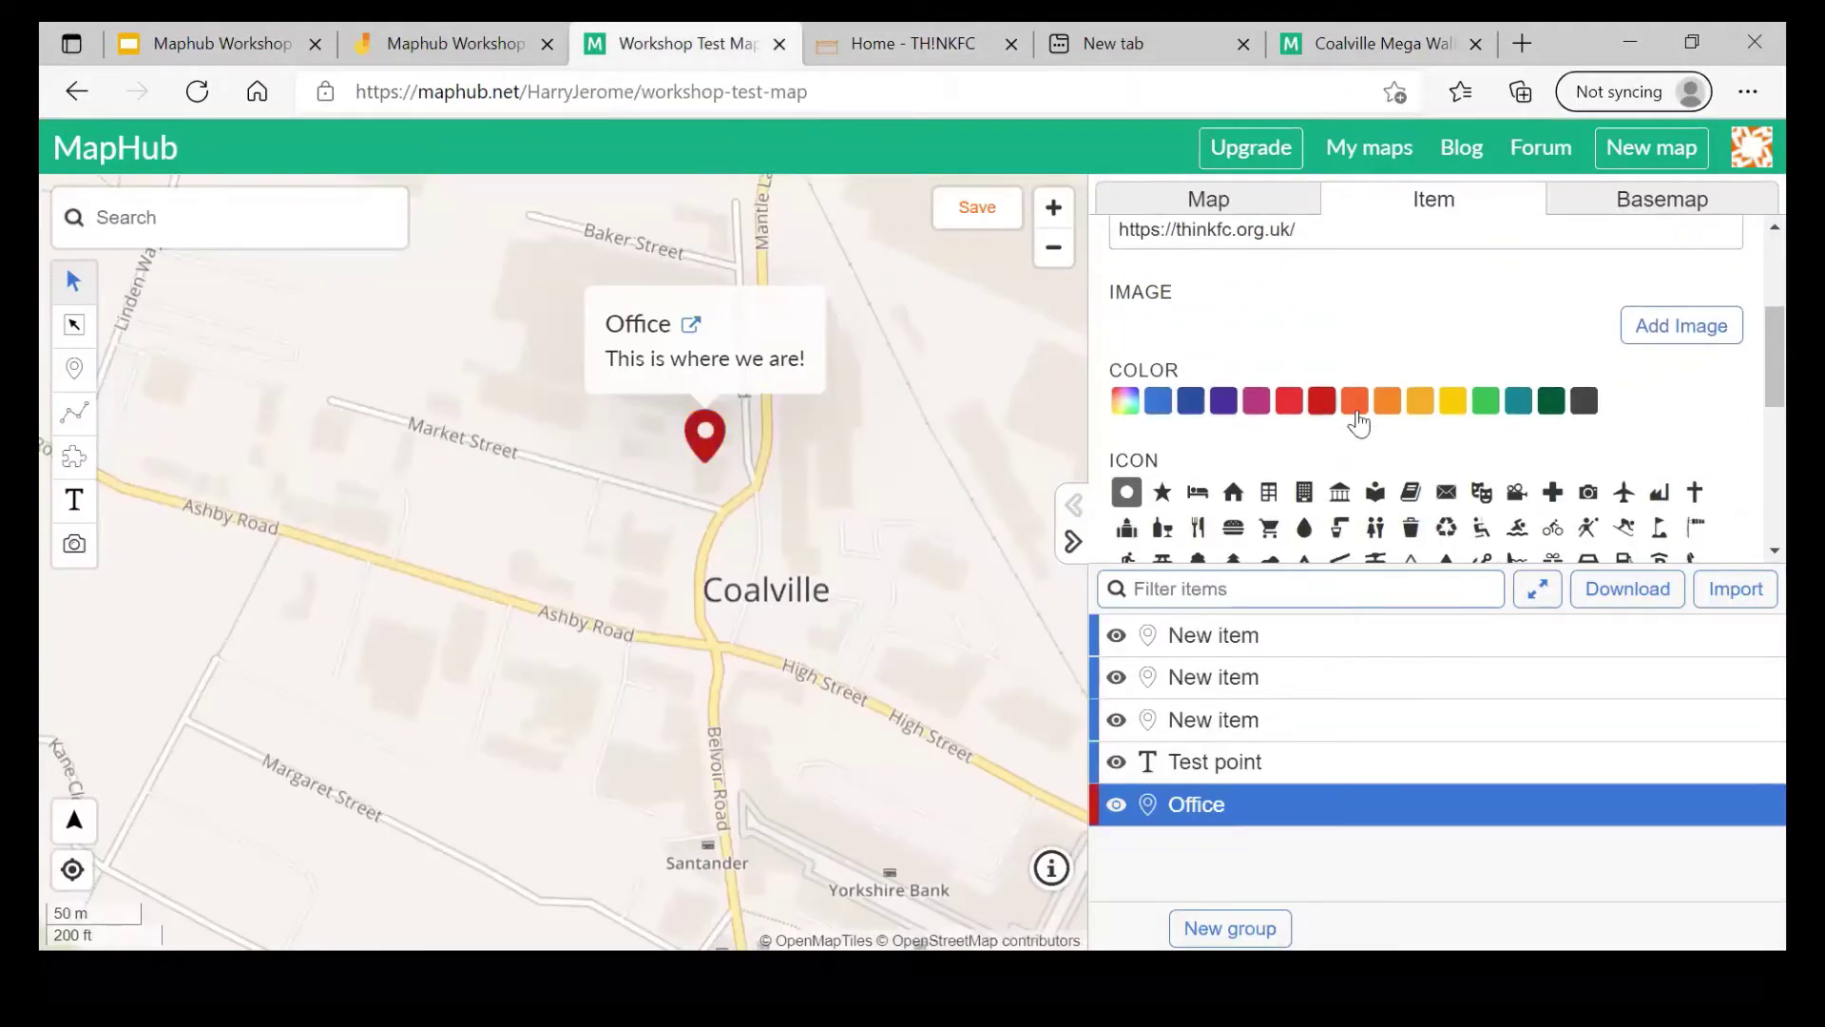
{"action": "left_click", "coordinate": [1426, 407]}
Step: Follow the Holly Hayes Woodland link, then examine the yellow place markers and blue parking markers on the Coalville Mega Walk map
{"action": "left_click", "coordinate": [1400, 27]}
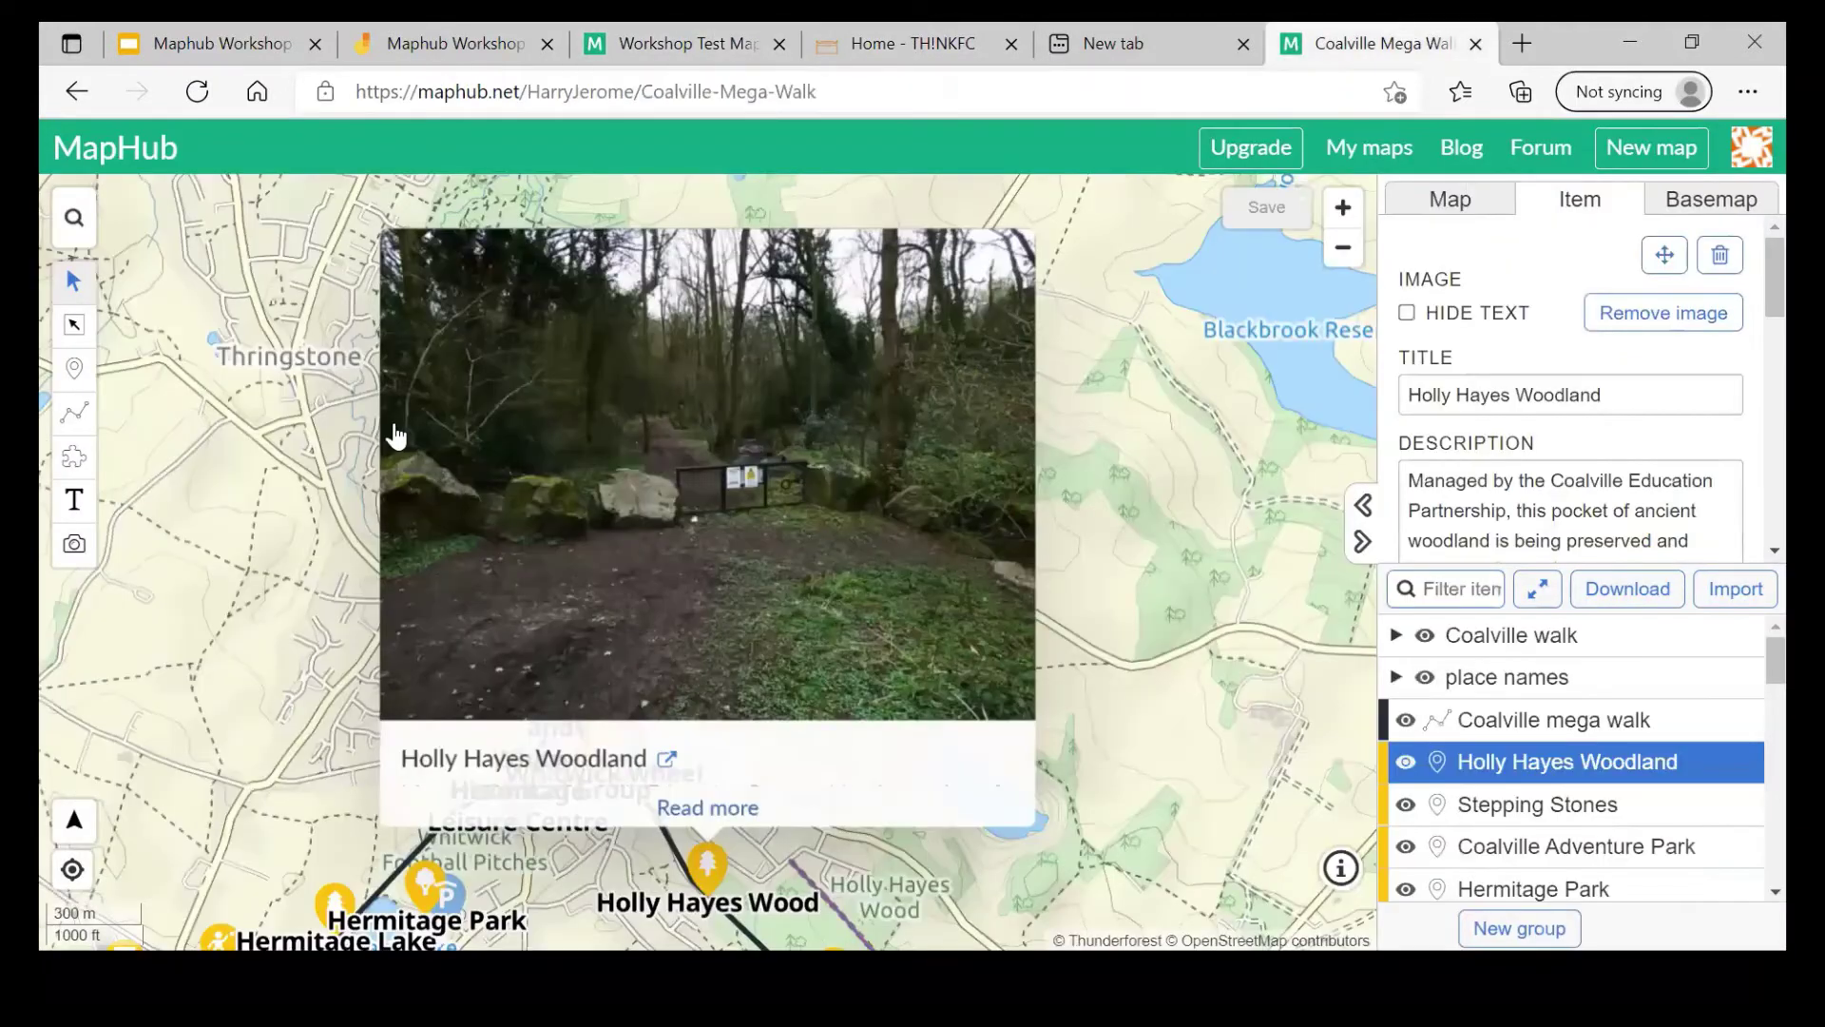
{"action": "left_click", "coordinate": [1220, 25]}
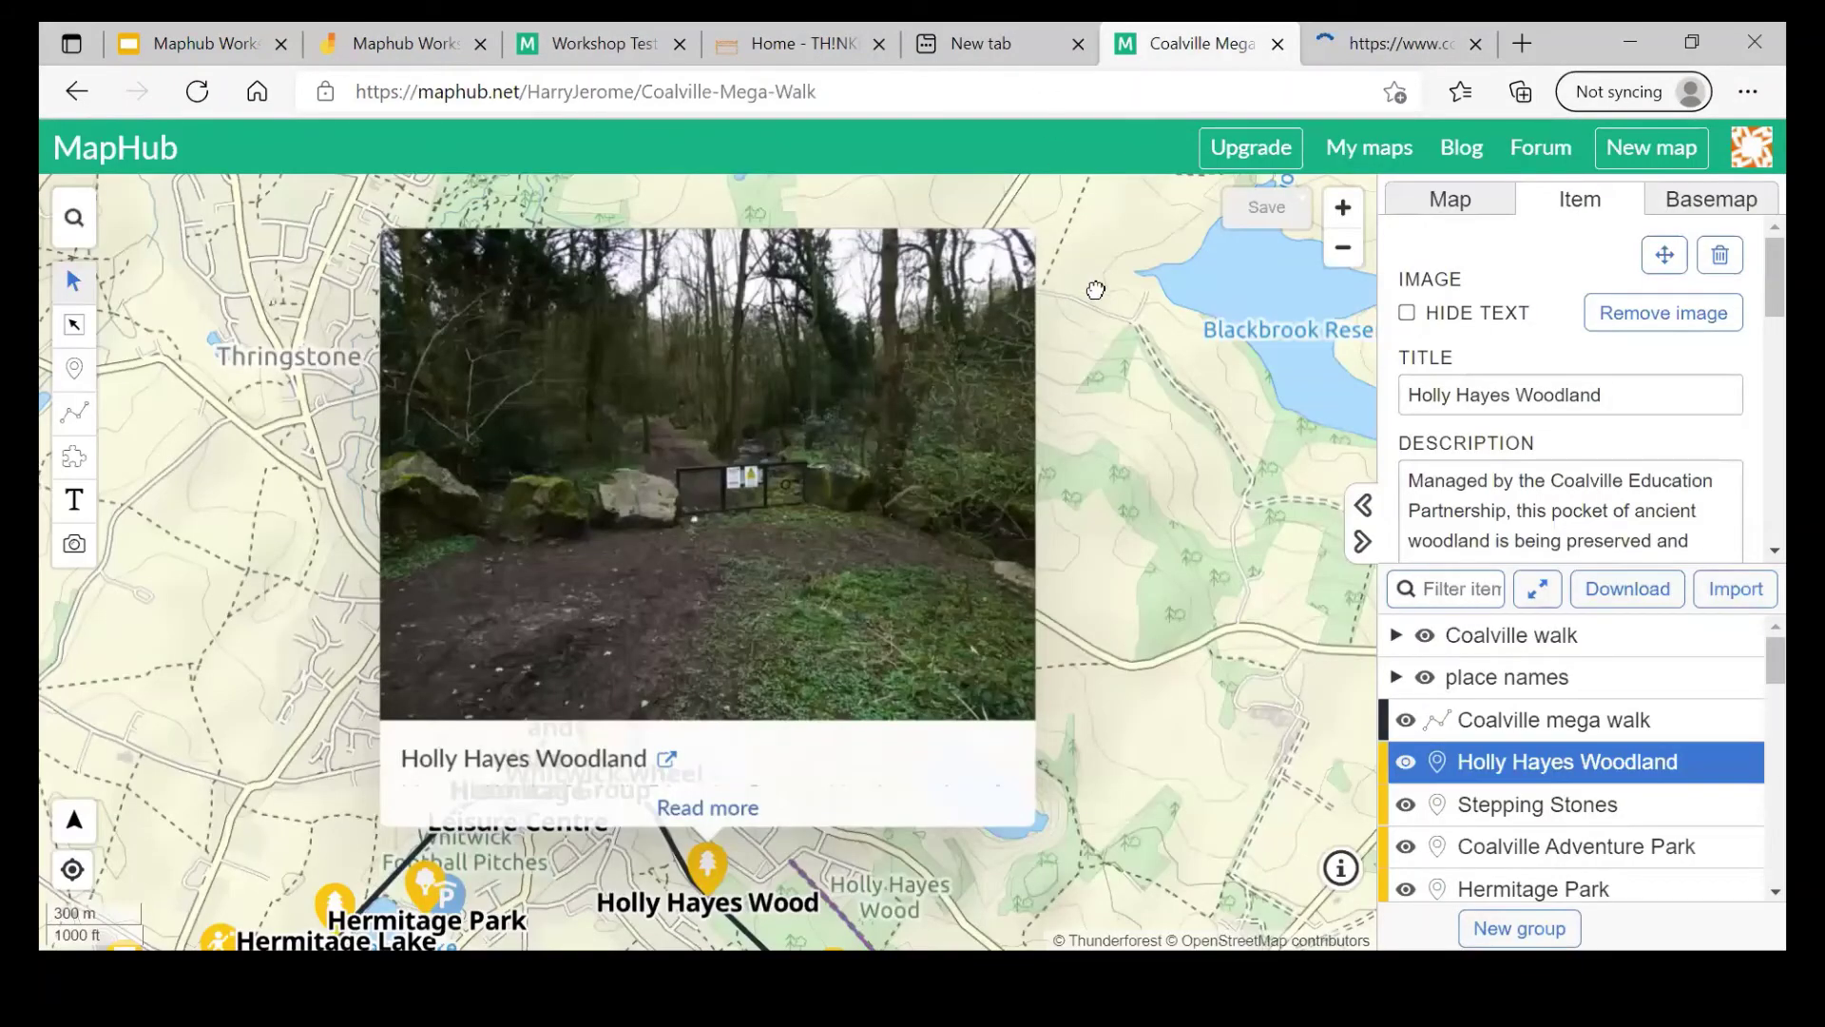
{"action": "left_click", "coordinate": [1114, 250]}
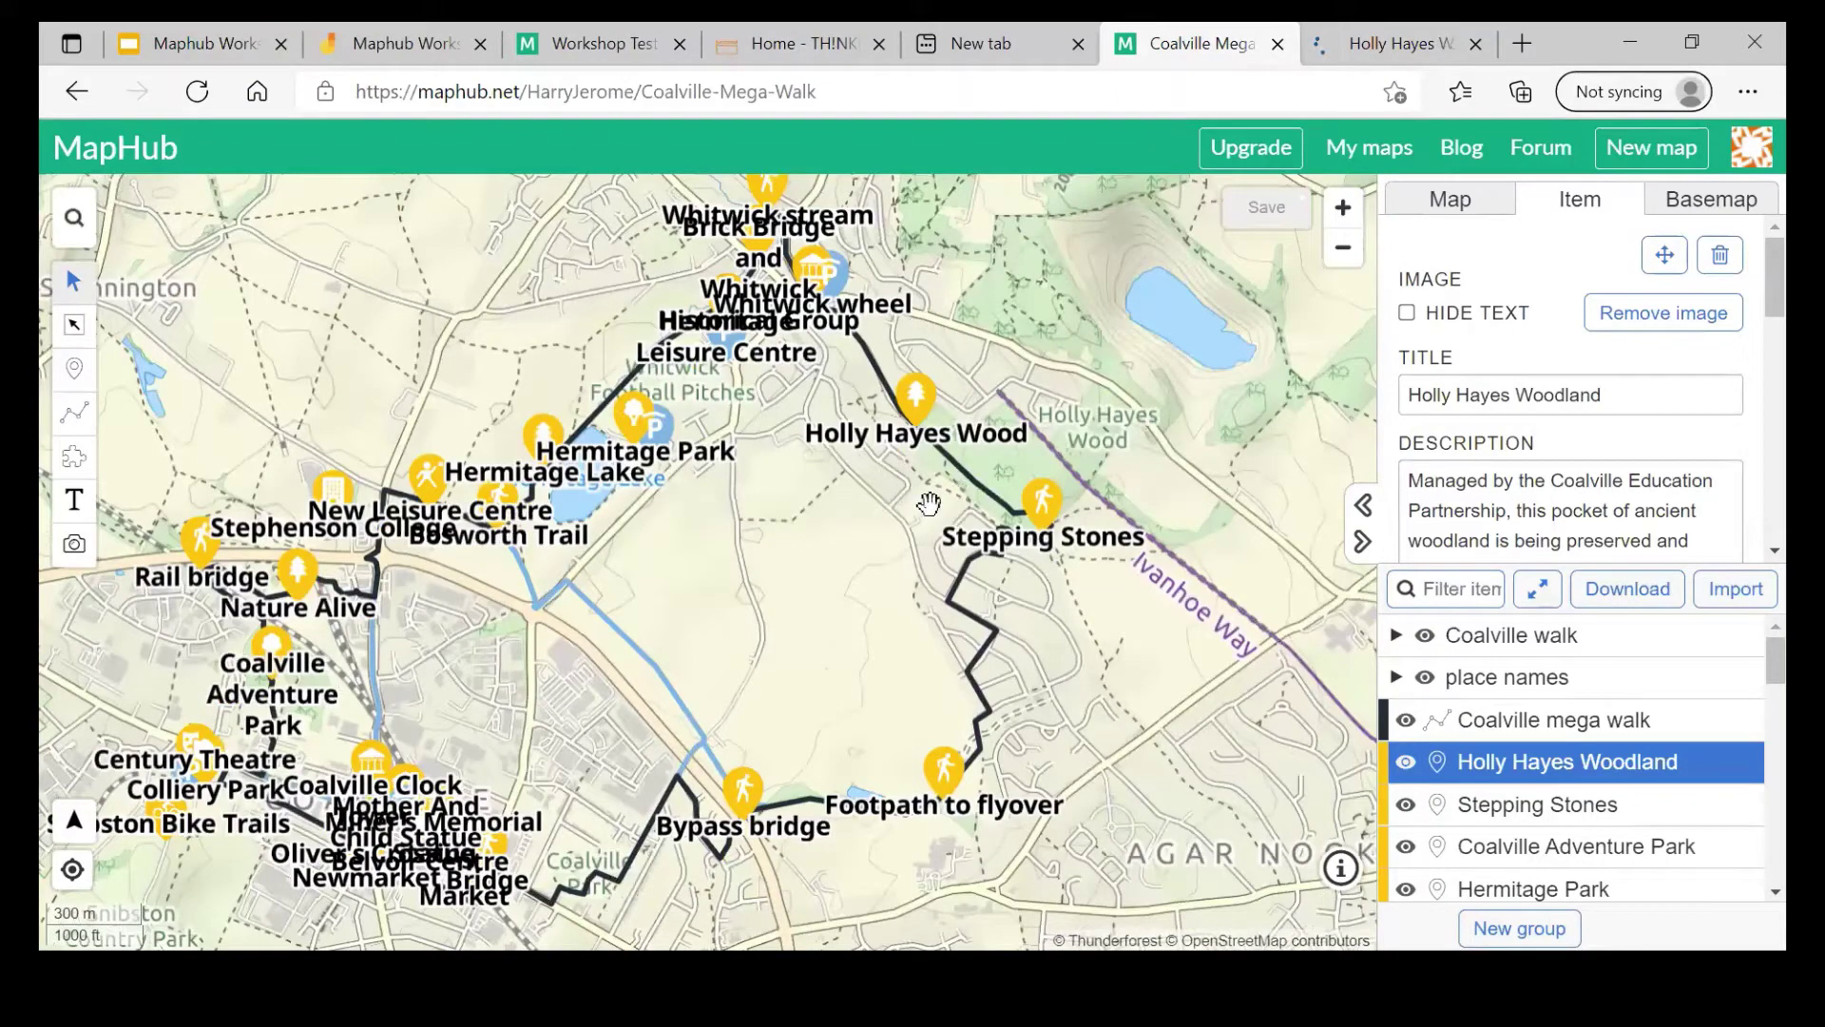
{"action": "scroll", "coordinate": [927, 342], "scroll_direction": "up", "scroll_amount": 2}
{"action": "left_click_drag", "start_coordinate": [766, 412], "coordinate": [804, 540]}
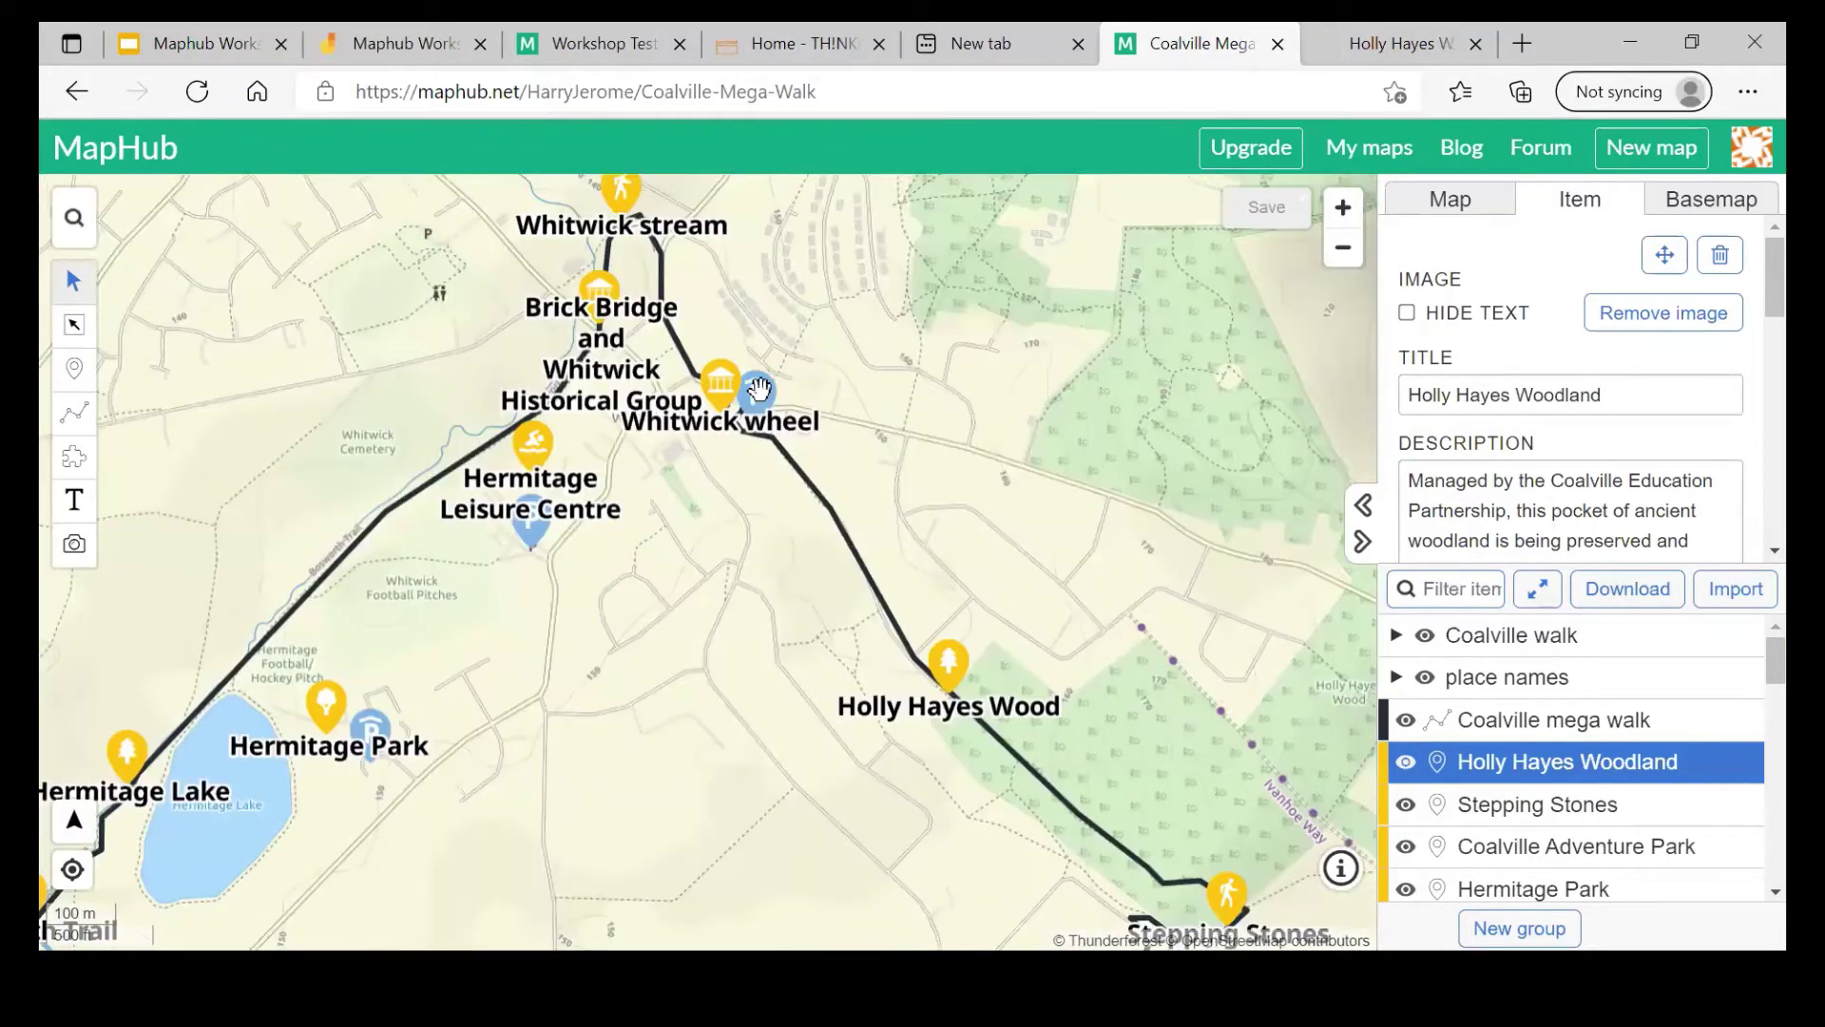
{"action": "left_click_drag", "start_coordinate": [992, 489], "coordinate": [1204, 339]}
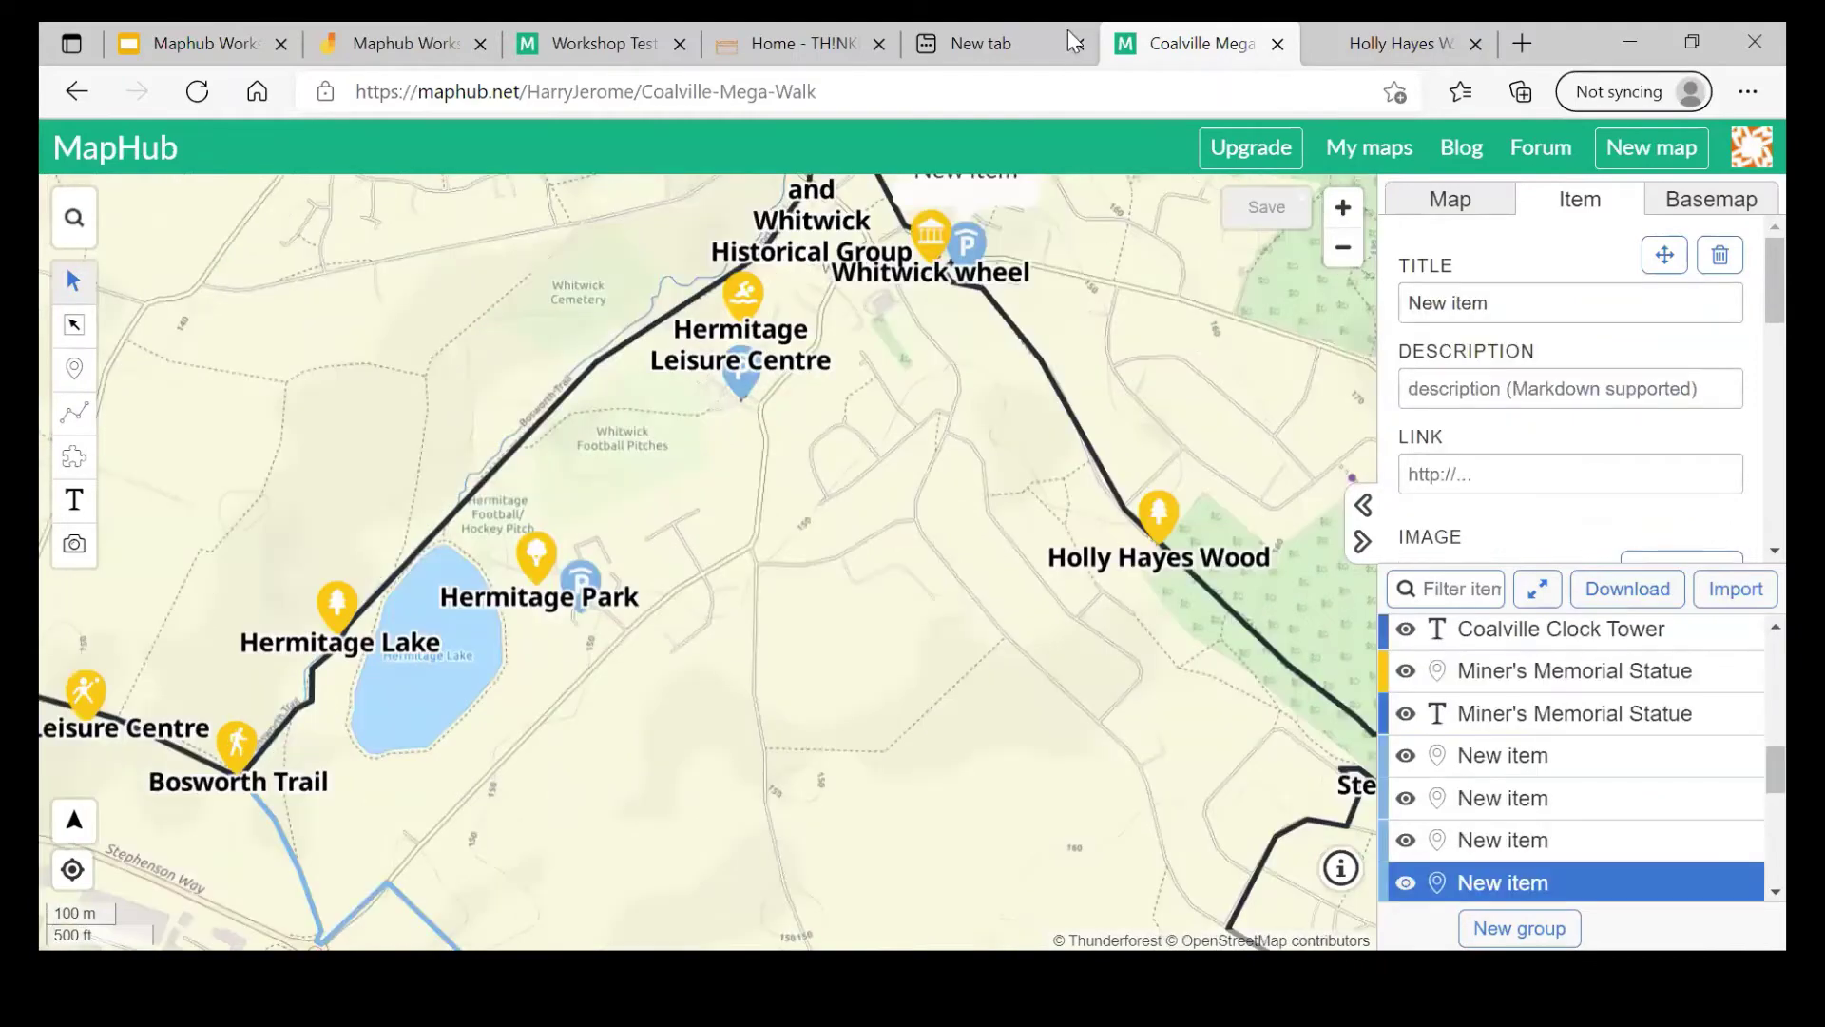
Step: Return to the Workshop Test Map, try preset colours on the Office point, and give it the custom brownish-red colour #BB7561
{"action": "left_click", "coordinate": [803, 43]}
{"action": "left_click", "coordinate": [599, 43]}
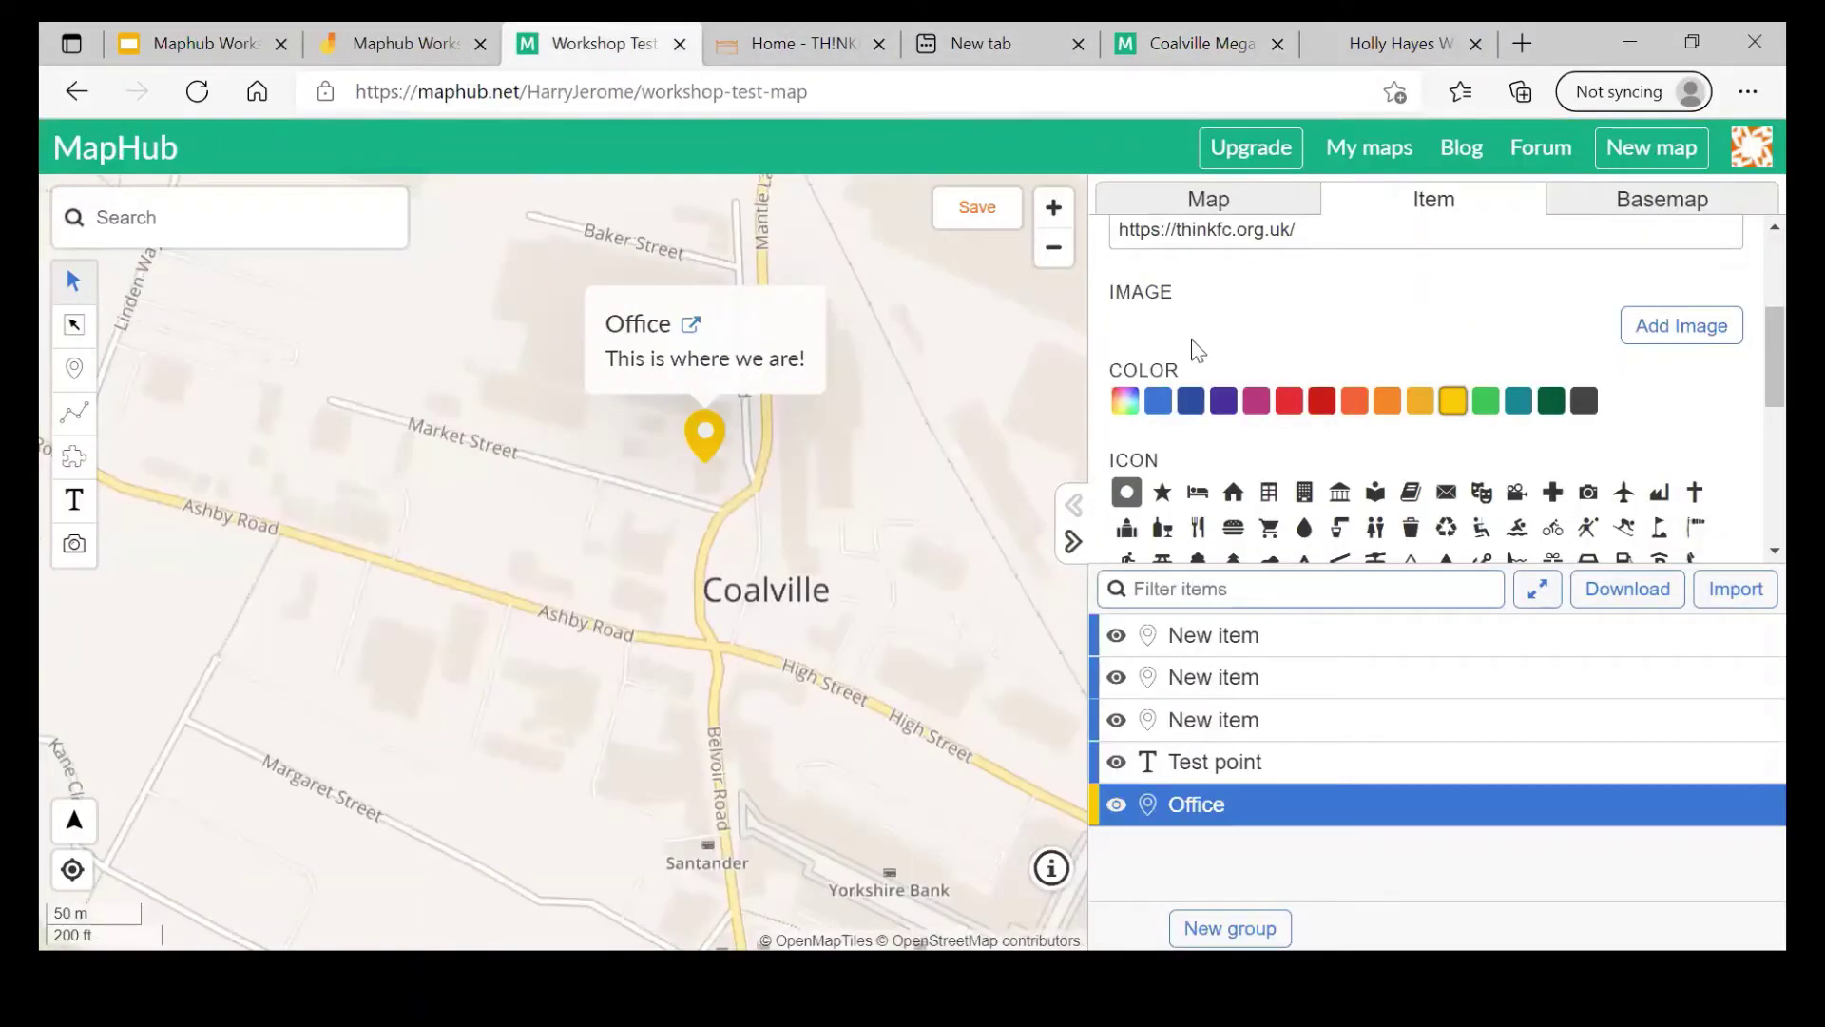
{"action": "left_click", "coordinate": [1159, 400]}
{"action": "left_click", "coordinate": [1256, 400]}
{"action": "left_click", "coordinate": [1355, 400]}
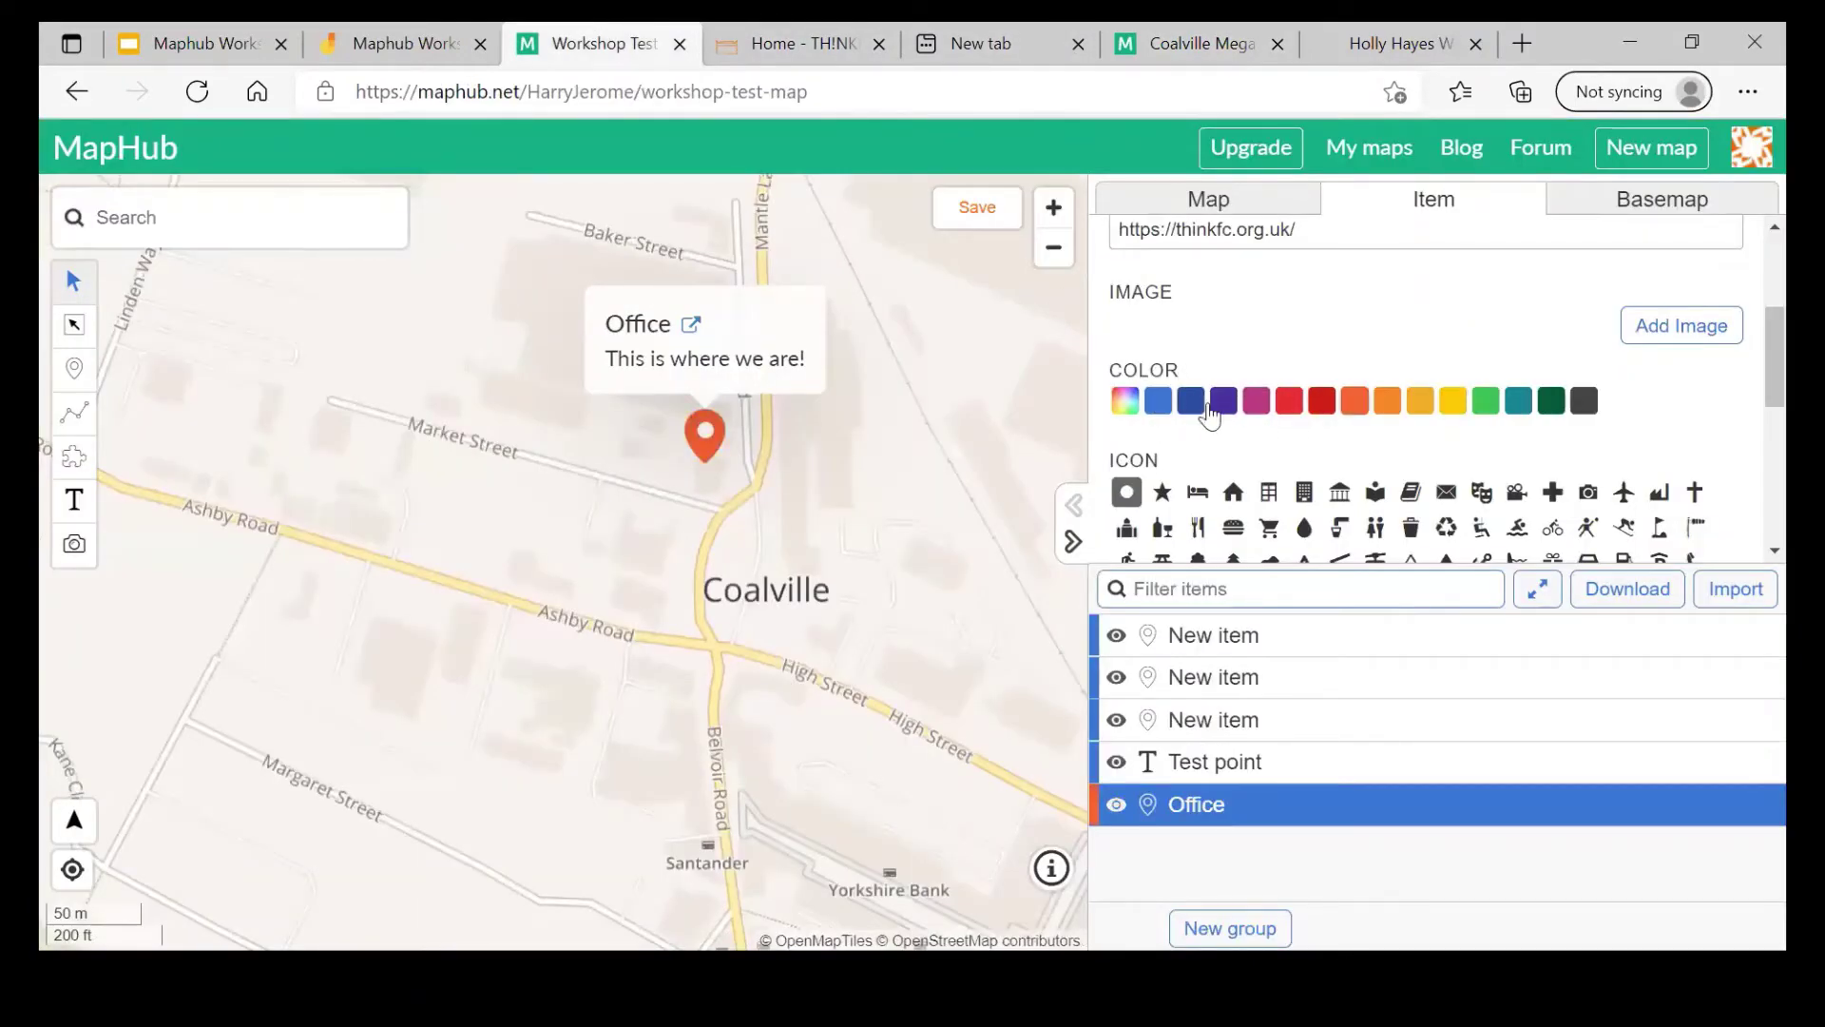
{"action": "left_click", "coordinate": [1125, 403]}
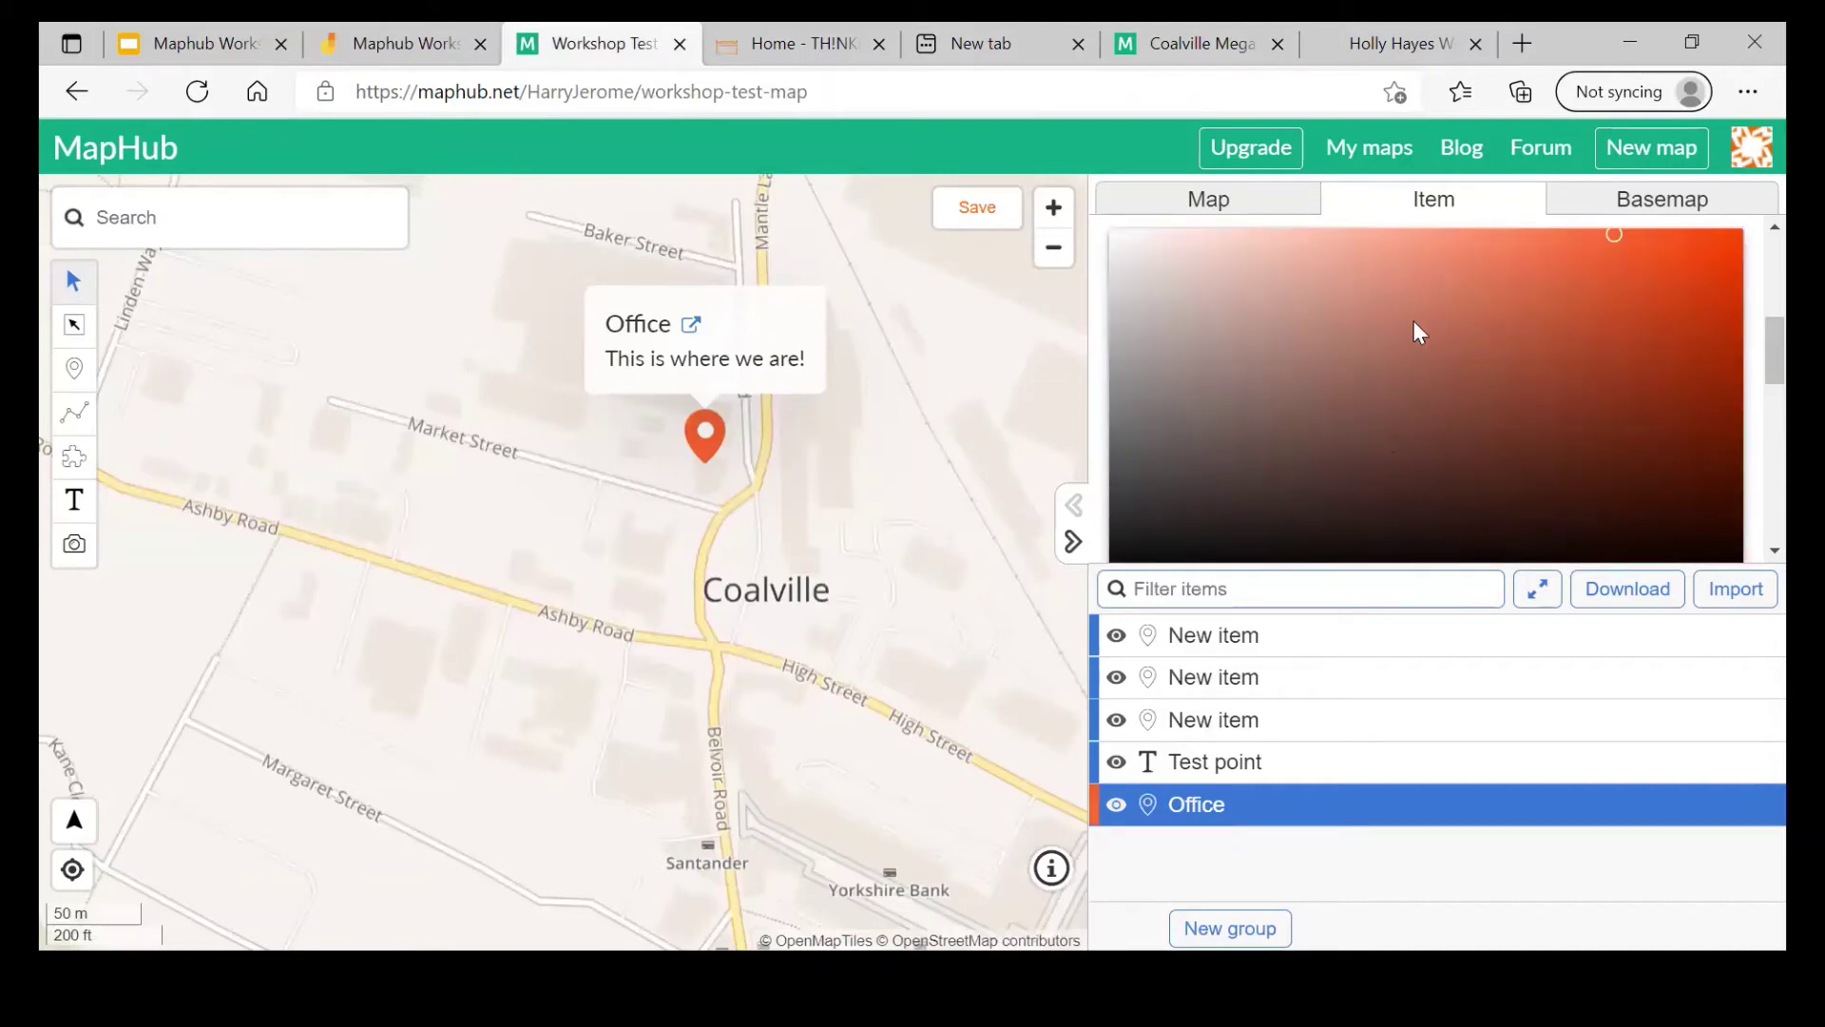
{"action": "scroll", "coordinate": [1750, 328], "scroll_direction": "down", "scroll_amount": 2}
{"action": "scroll", "coordinate": [1750, 333], "scroll_direction": "up", "scroll_amount": 2}
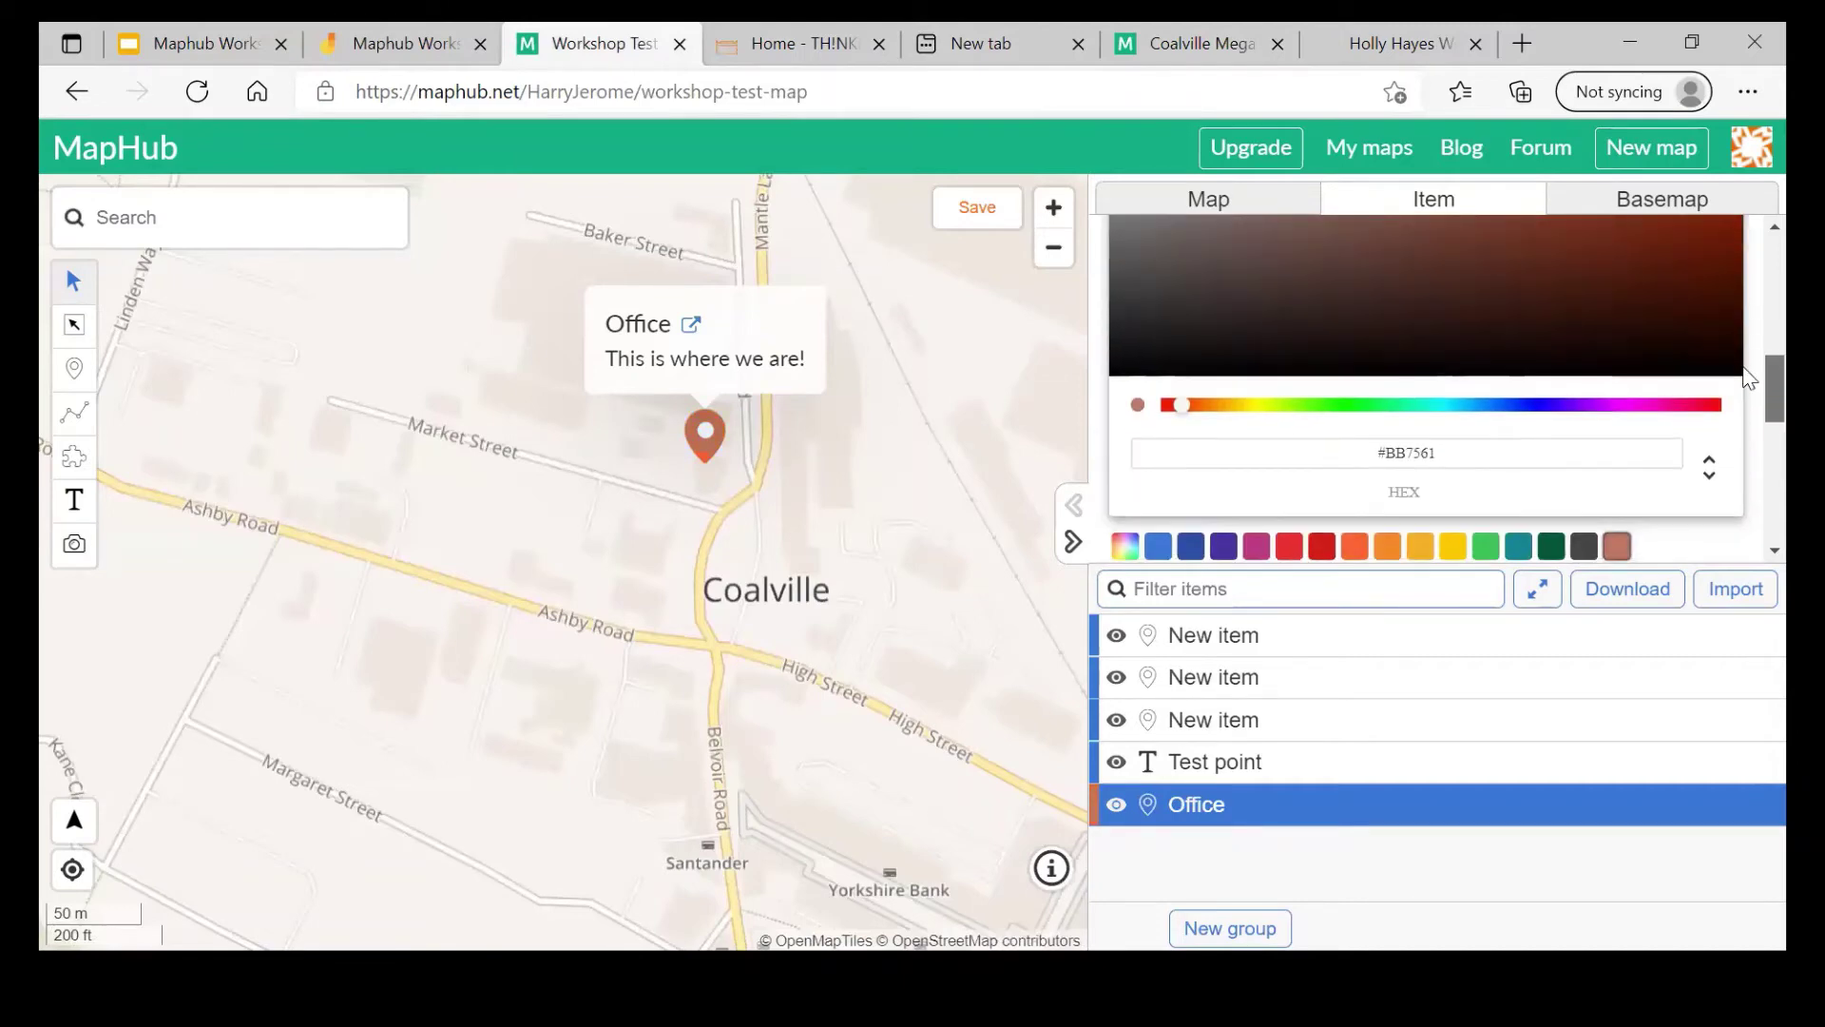
{"action": "scroll", "coordinate": [1748, 331], "scroll_direction": "up", "scroll_amount": 2}
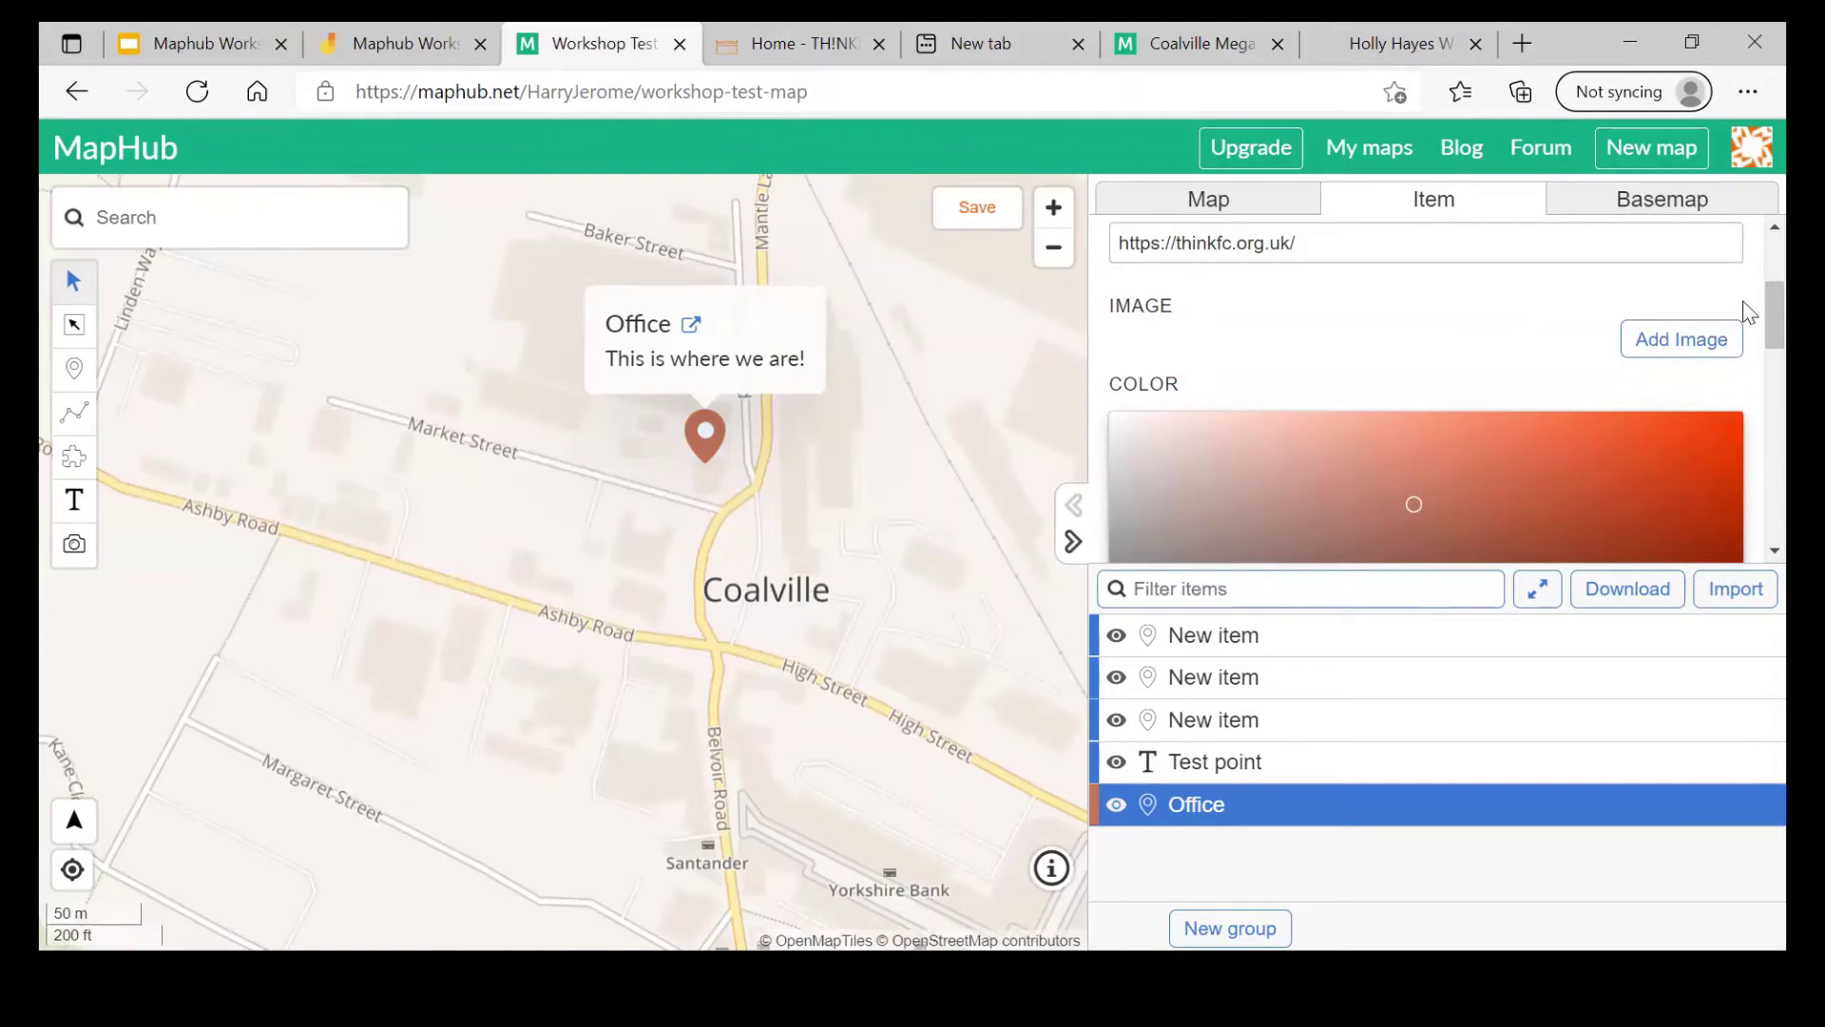
Step: Try the house and shopping cart icons on the Office point, ending with the office building icon
{"action": "scroll", "coordinate": [1747, 380], "scroll_direction": "down", "scroll_amount": 3}
{"action": "scroll", "coordinate": [1747, 382], "scroll_direction": "up", "scroll_amount": 2}
{"action": "scroll", "coordinate": [1745, 399], "scroll_direction": "down", "scroll_amount": 2}
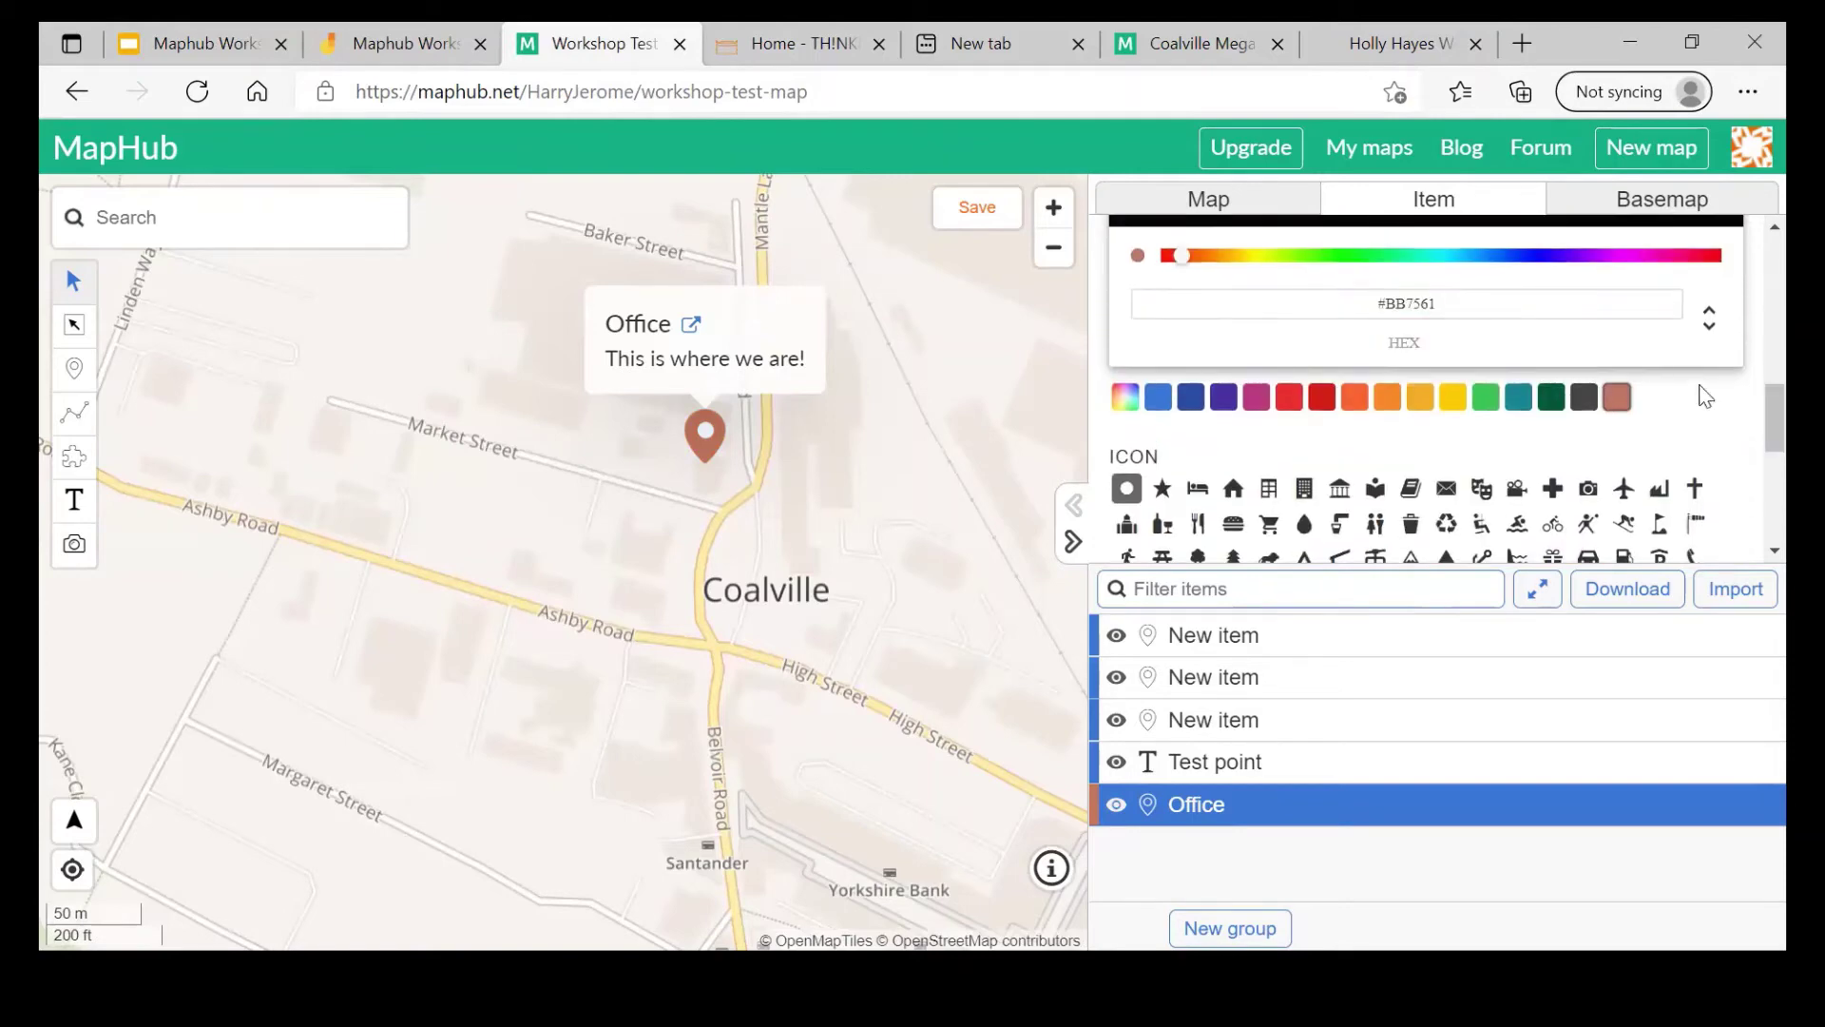
{"action": "scroll", "coordinate": [1749, 432], "scroll_direction": "down", "scroll_amount": 1}
{"action": "scroll", "coordinate": [1749, 447], "scroll_direction": "down", "scroll_amount": 1}
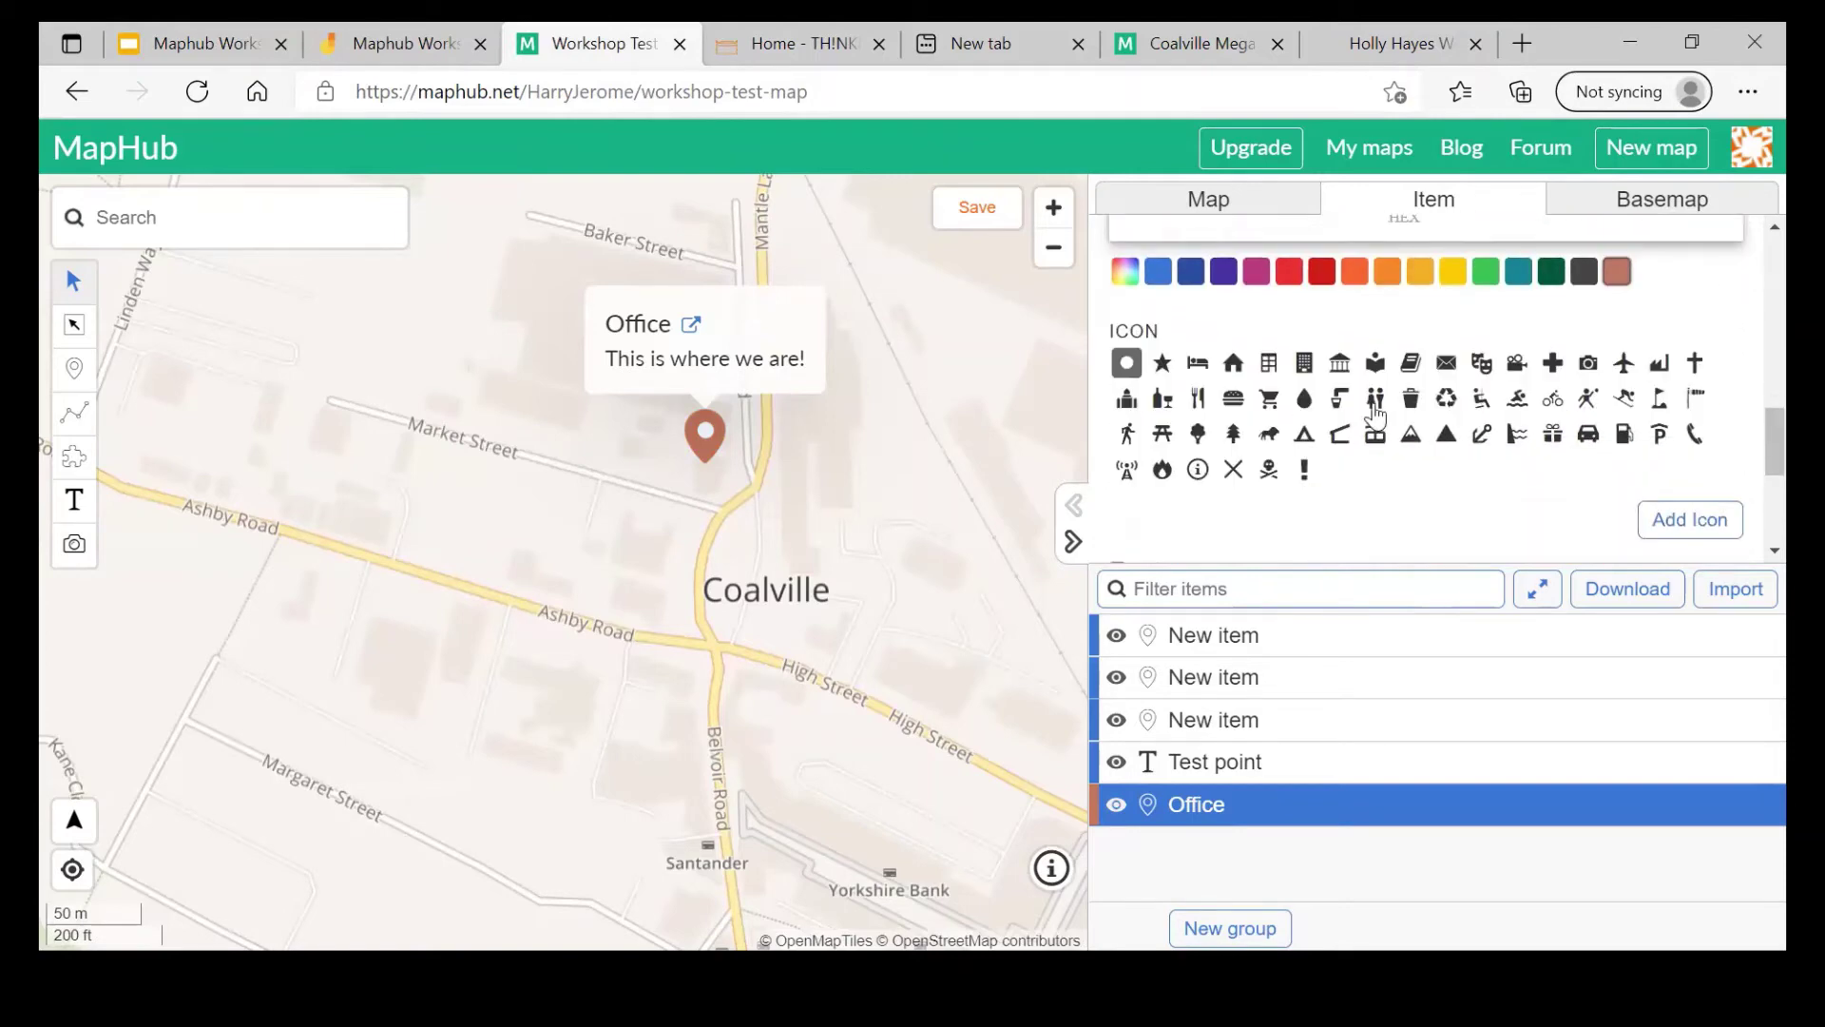
{"action": "left_click", "coordinate": [1235, 367]}
{"action": "left_click", "coordinate": [1269, 398]}
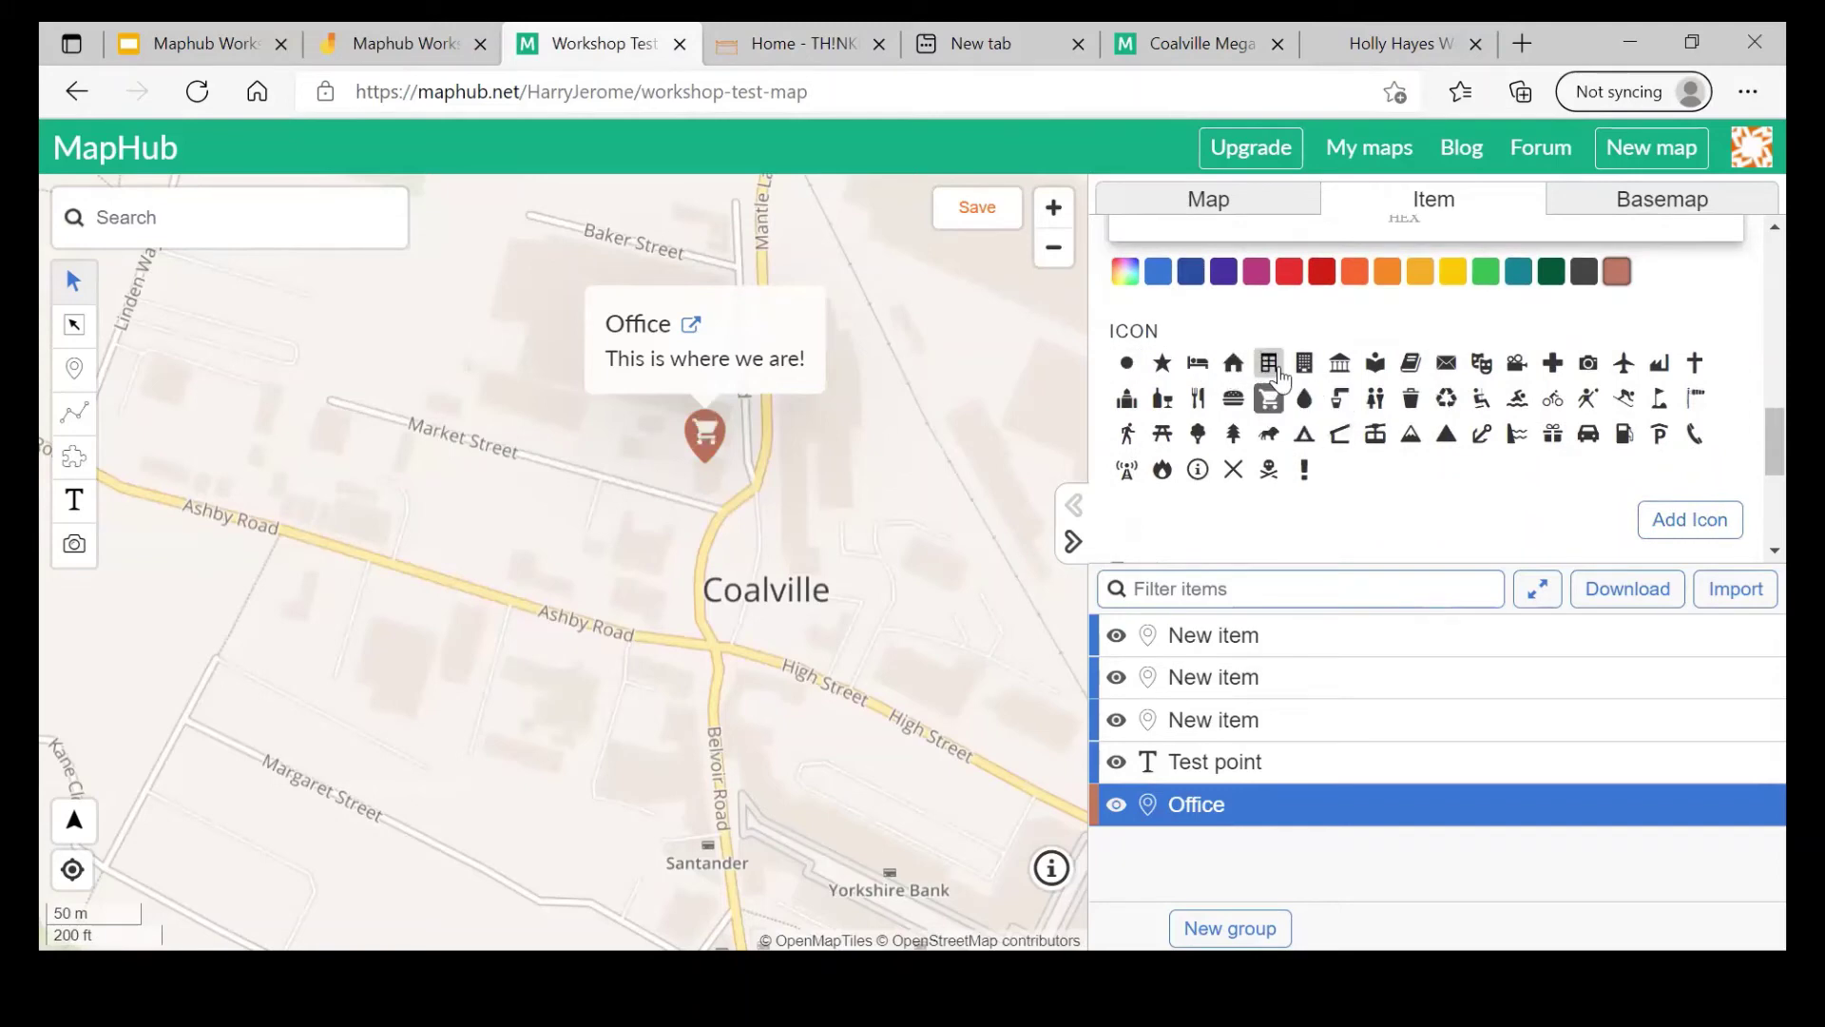
{"action": "left_click", "coordinate": [1302, 368]}
{"action": "left_click", "coordinate": [1274, 371]}
Step: Examine the different icons used for the places along the Coalville Mega Walk route, from Whitwick down to the town centre
{"action": "left_click", "coordinate": [1216, 38]}
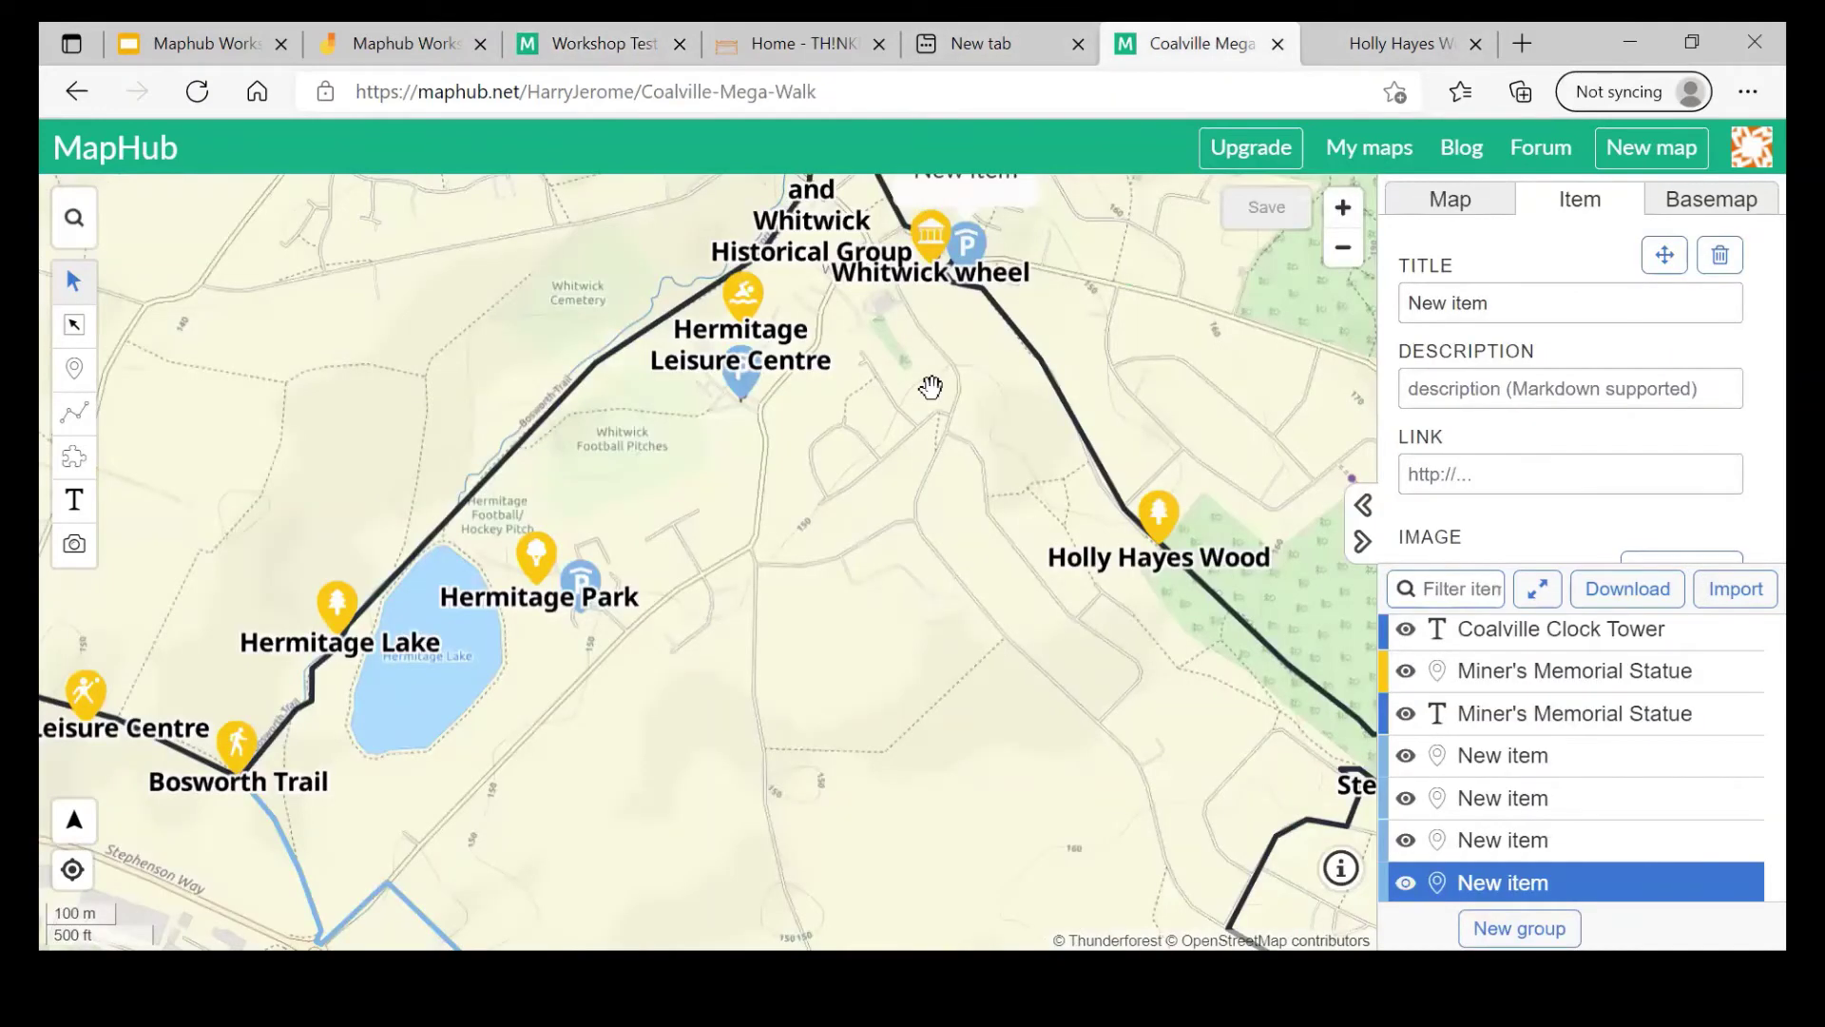
{"action": "left_click_drag", "start_coordinate": [932, 387], "coordinate": [1065, 198]}
{"action": "left_click_drag", "start_coordinate": [706, 460], "coordinate": [931, 404]}
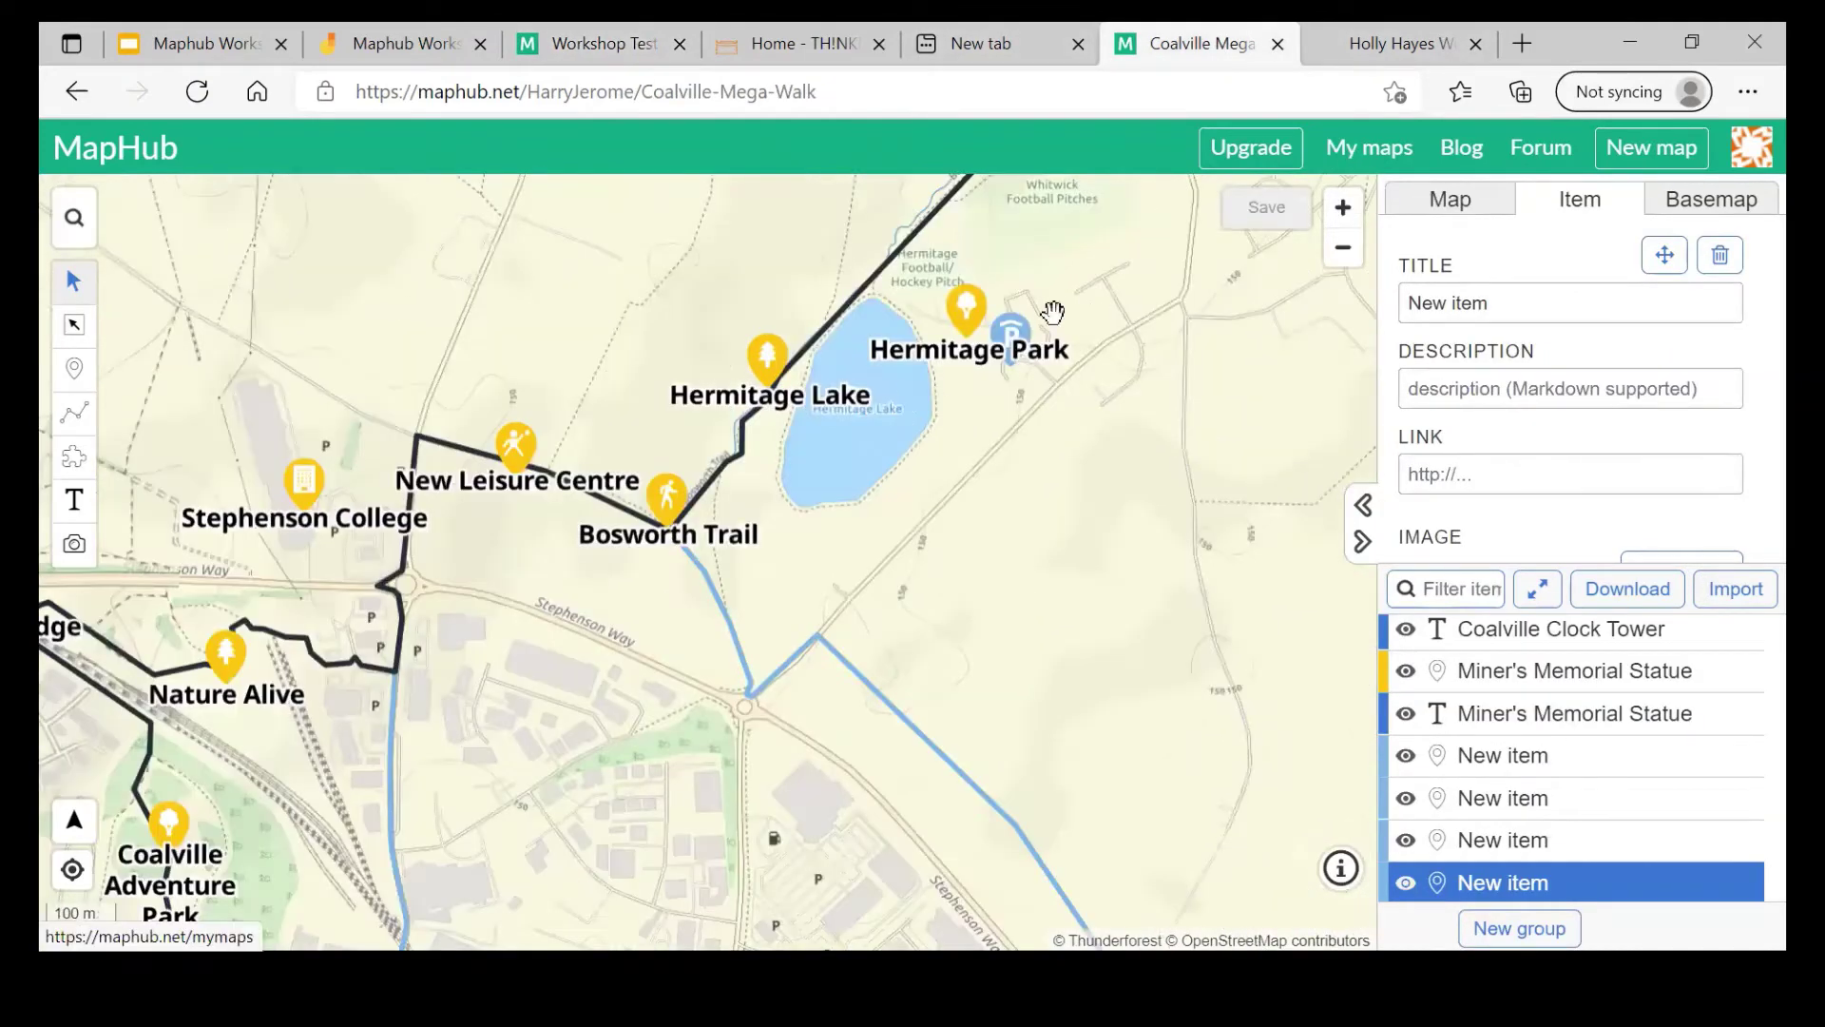
{"action": "left_click_drag", "start_coordinate": [877, 543], "coordinate": [927, 441]}
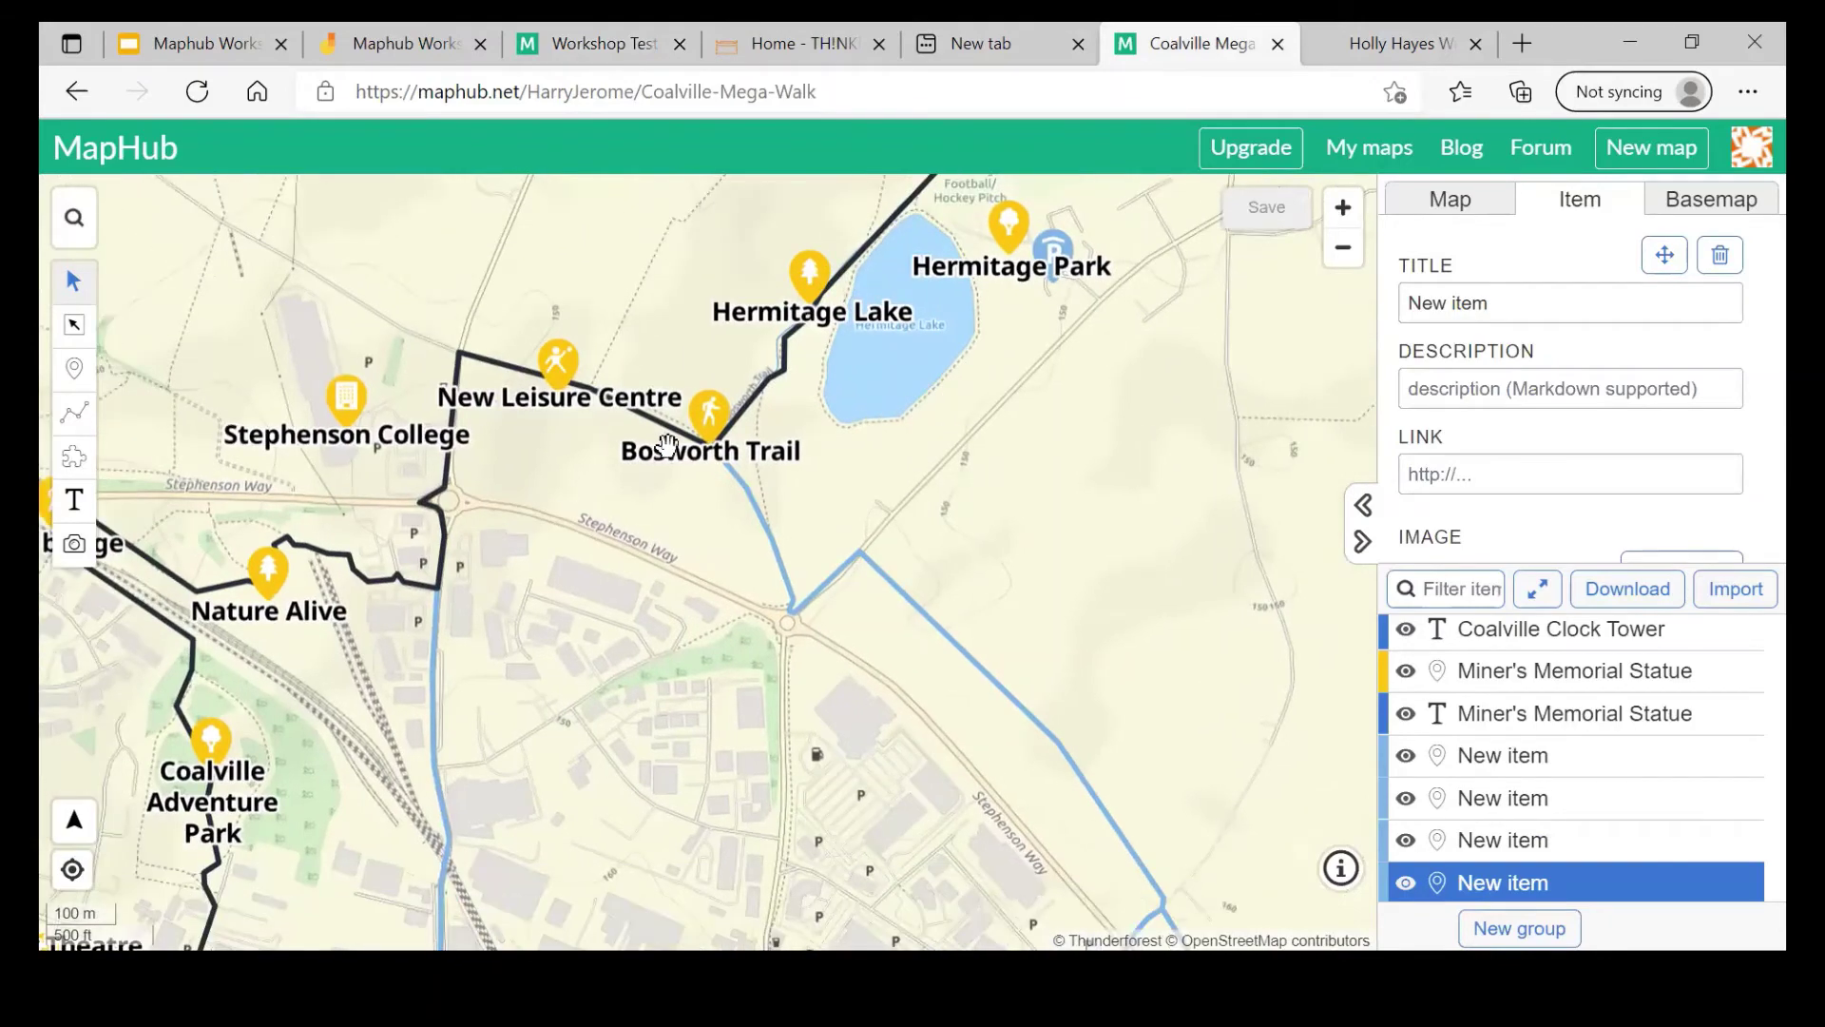
{"action": "left_click_drag", "start_coordinate": [712, 593], "coordinate": [791, 330]}
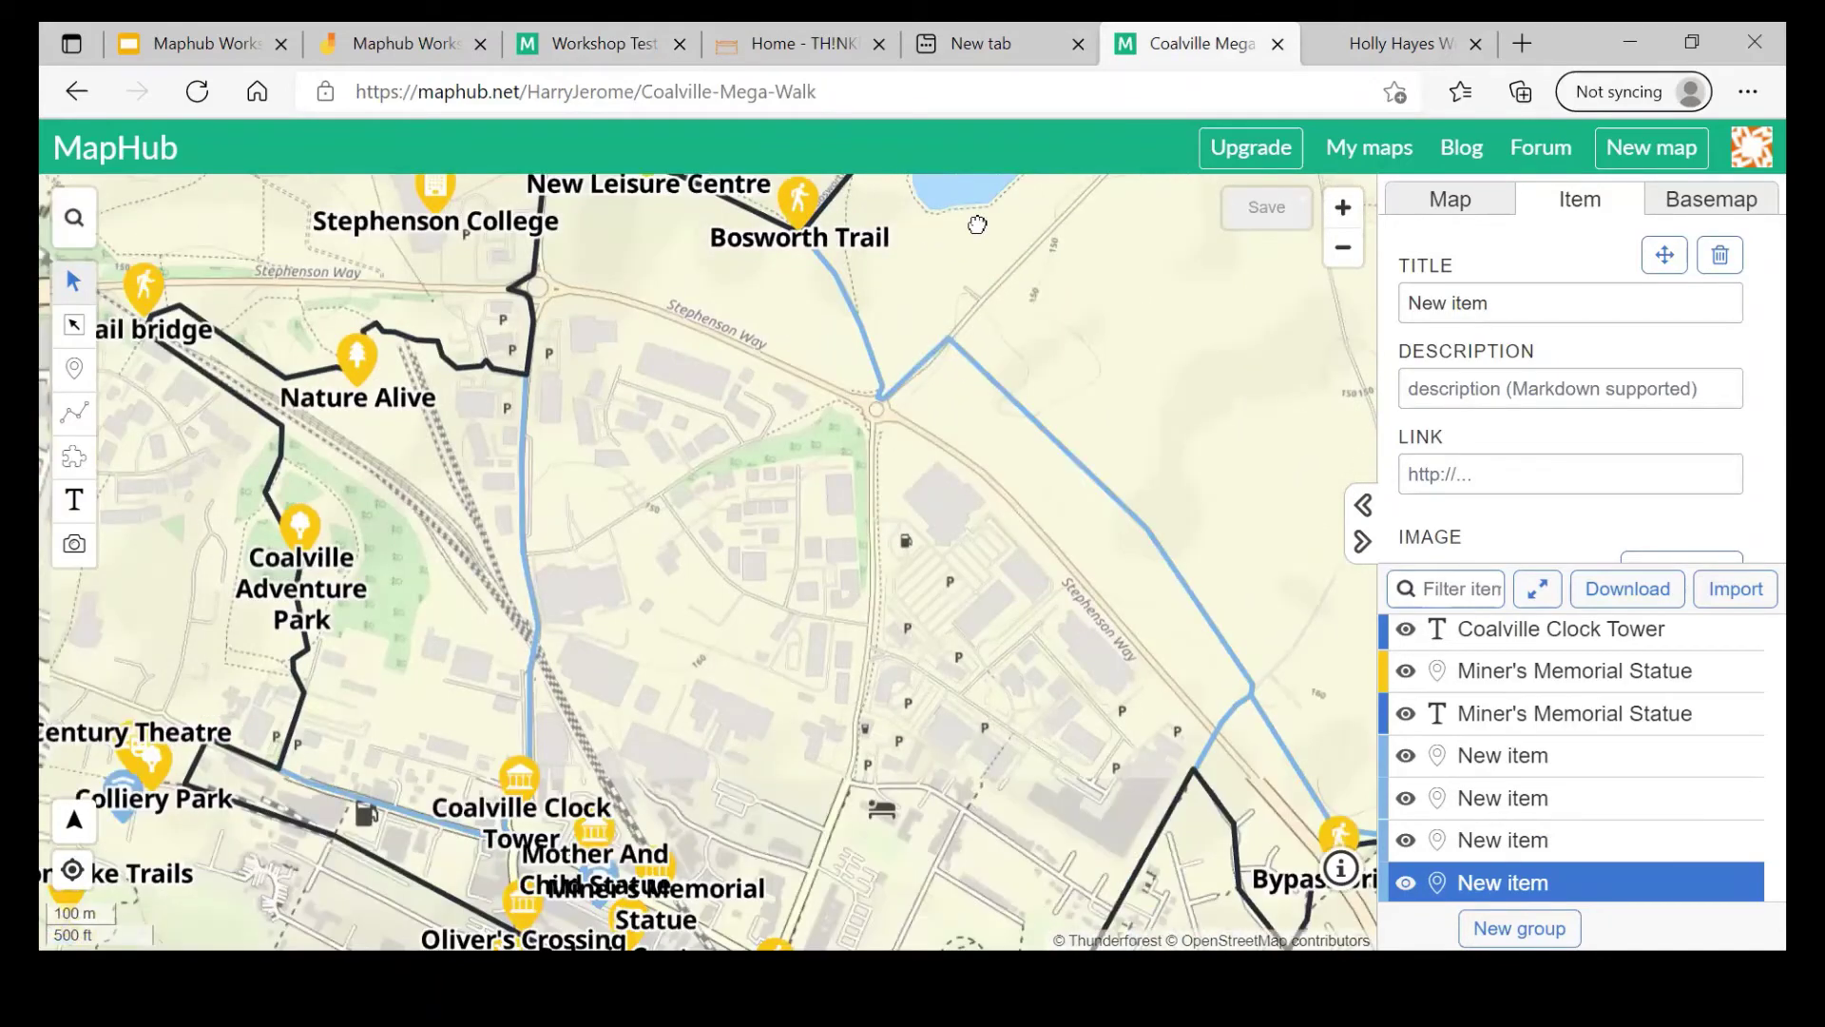
{"action": "left_click_drag", "start_coordinate": [792, 405], "coordinate": [977, 224]}
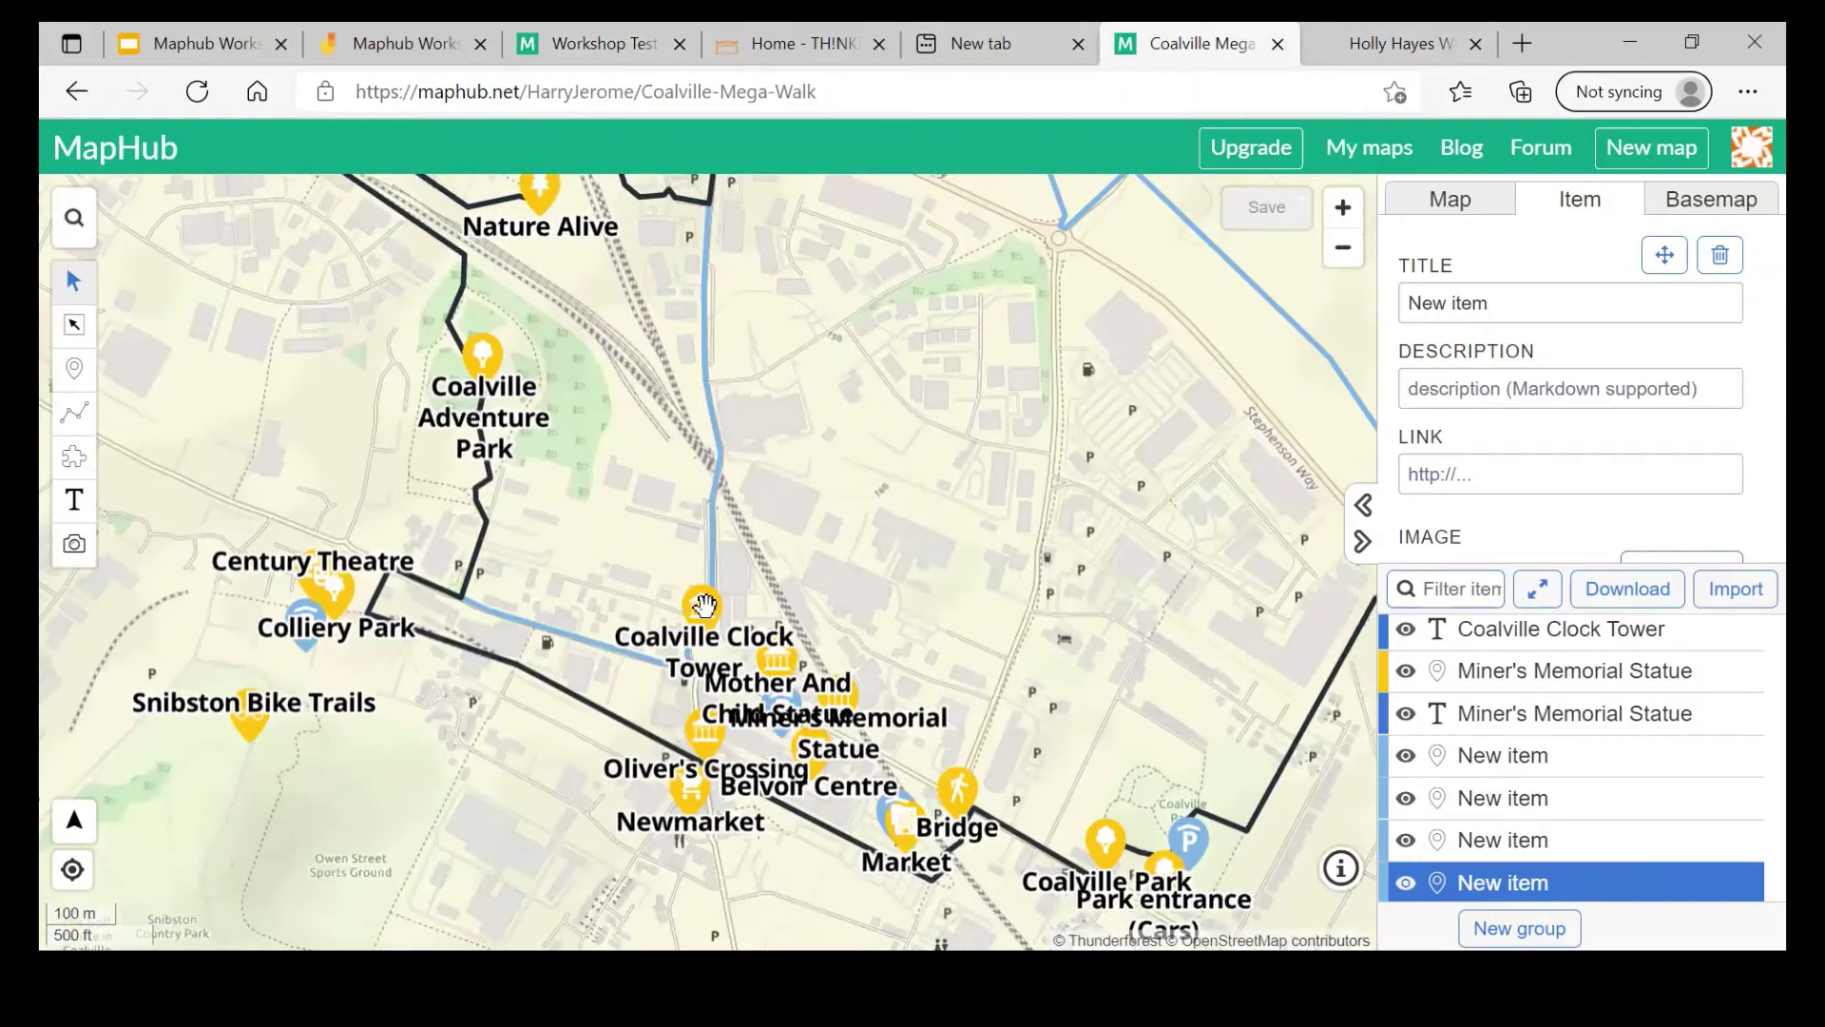
Step: Return to the Workshop Test Map, try the exclamation mark and skull icons, and give the Office point the cable car icon
{"action": "left_click", "coordinate": [727, 26]}
{"action": "left_click", "coordinate": [555, 24]}
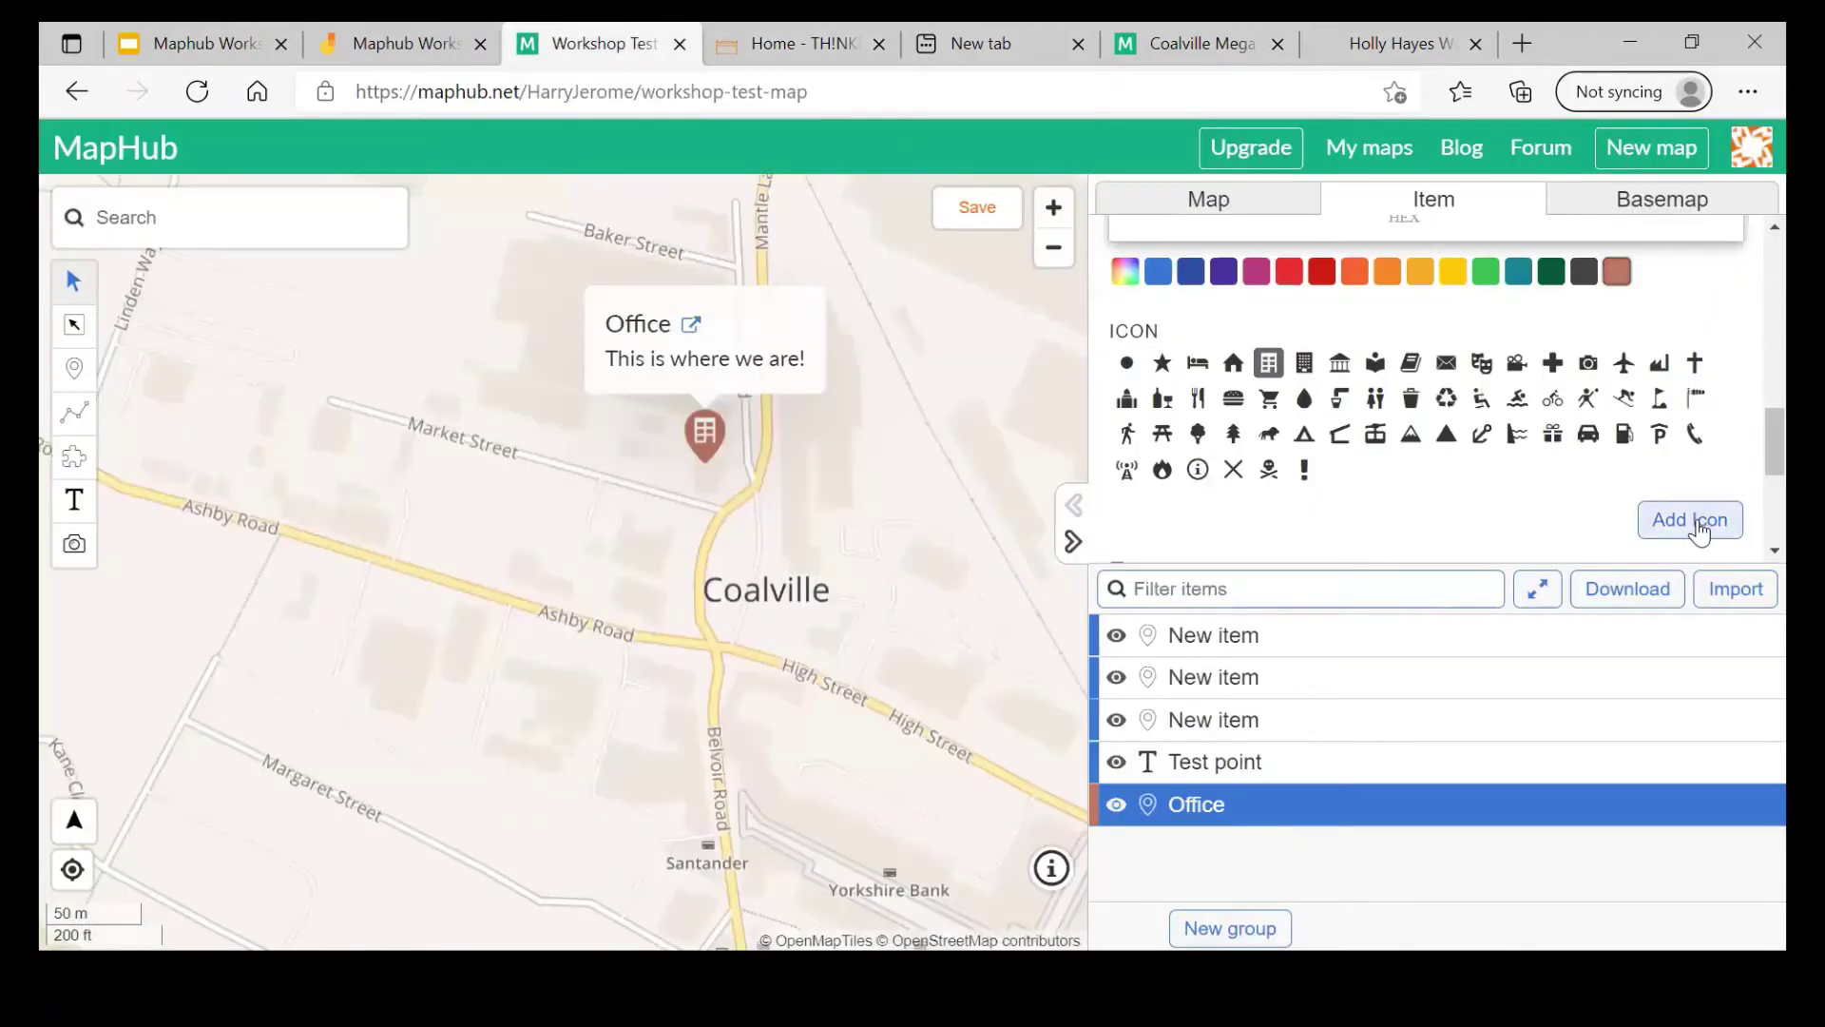
{"action": "right_click", "coordinate": [1327, 501]}
{"action": "key", "text": "Escape"}
{"action": "left_click", "coordinate": [1304, 469]}
{"action": "left_click", "coordinate": [1269, 469]}
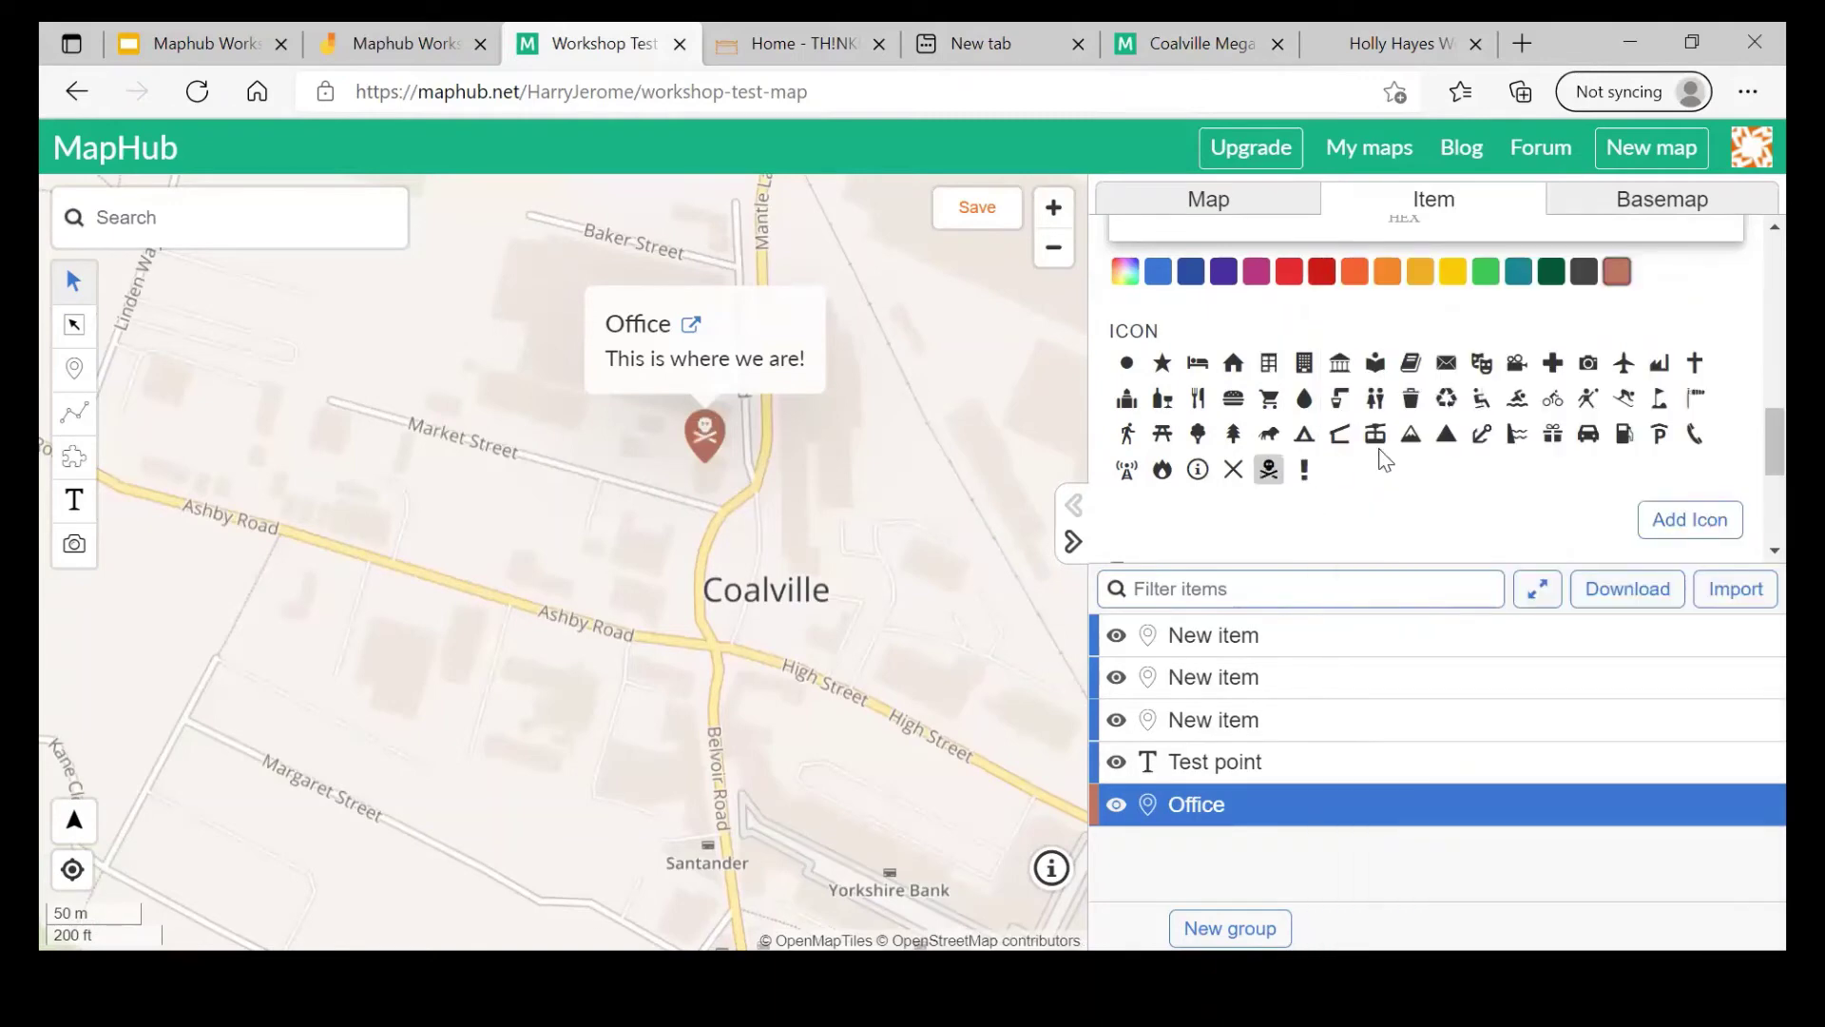
{"action": "left_click", "coordinate": [1374, 434]}
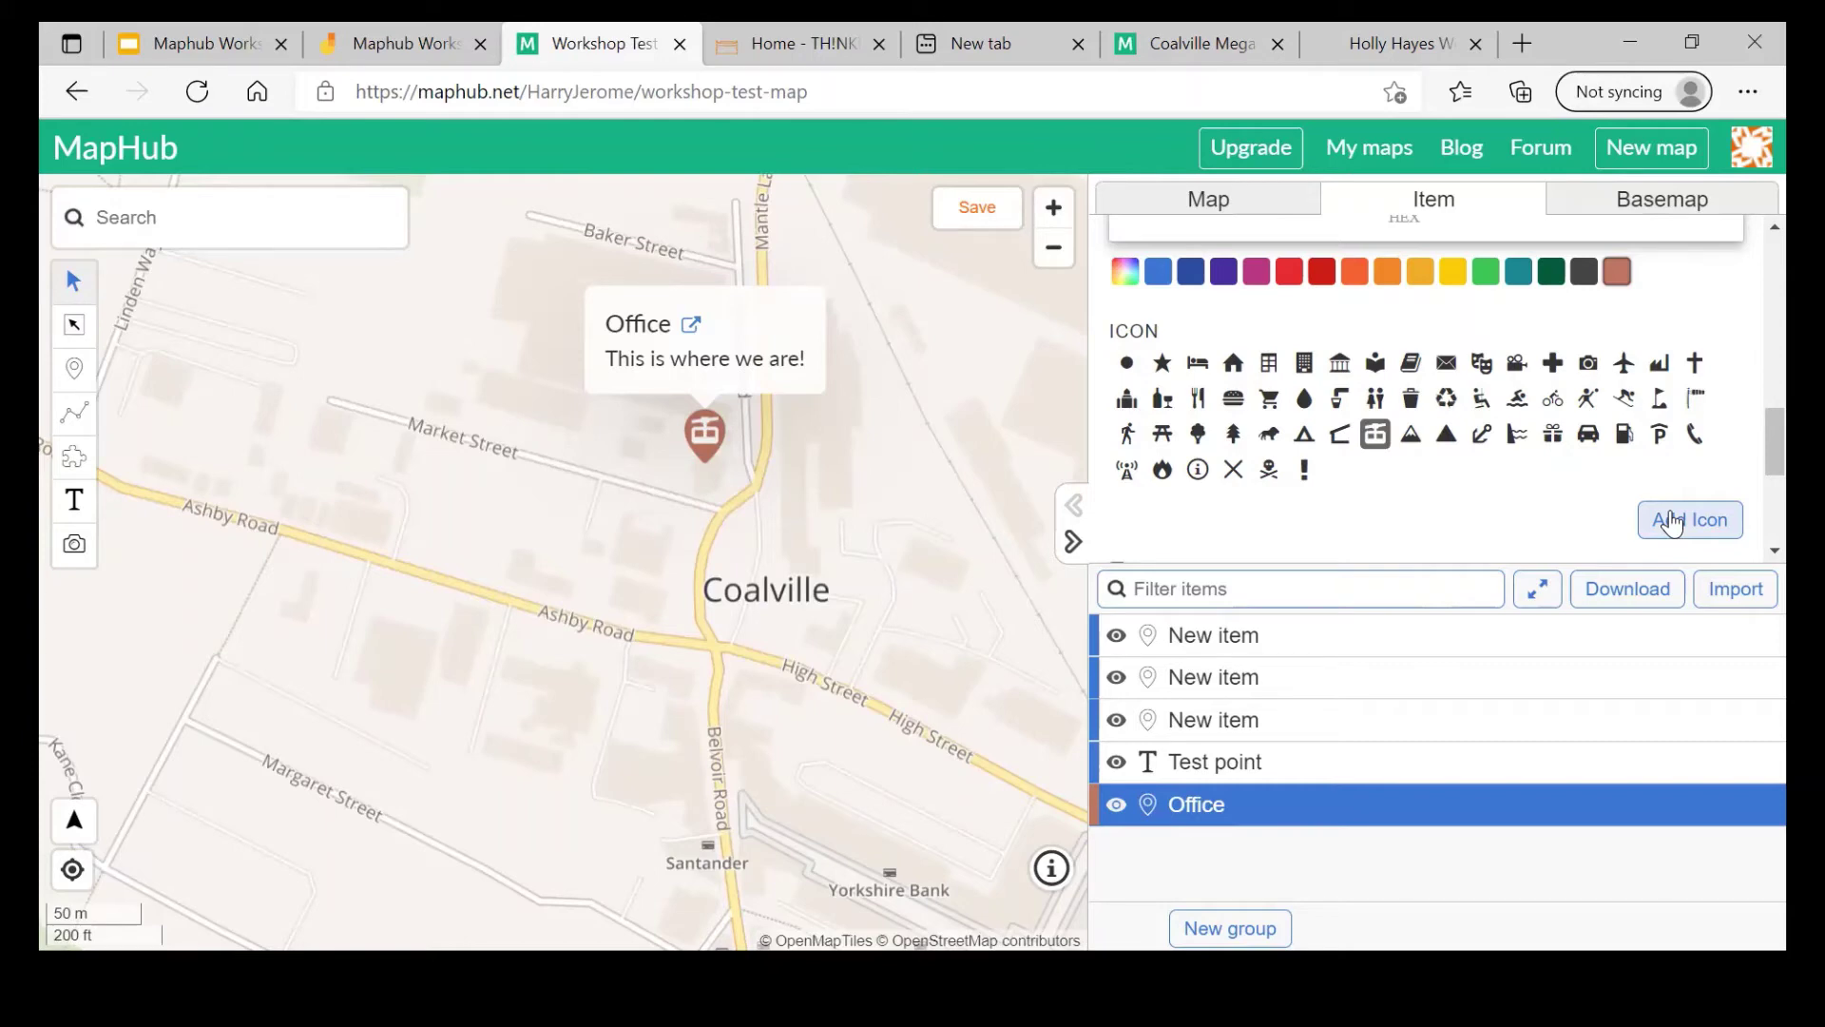
Step: Try displaying the Office point's icon as a dot, and restore the normal icon display
{"action": "scroll", "coordinate": [1749, 480], "scroll_direction": "down", "scroll_amount": 2}
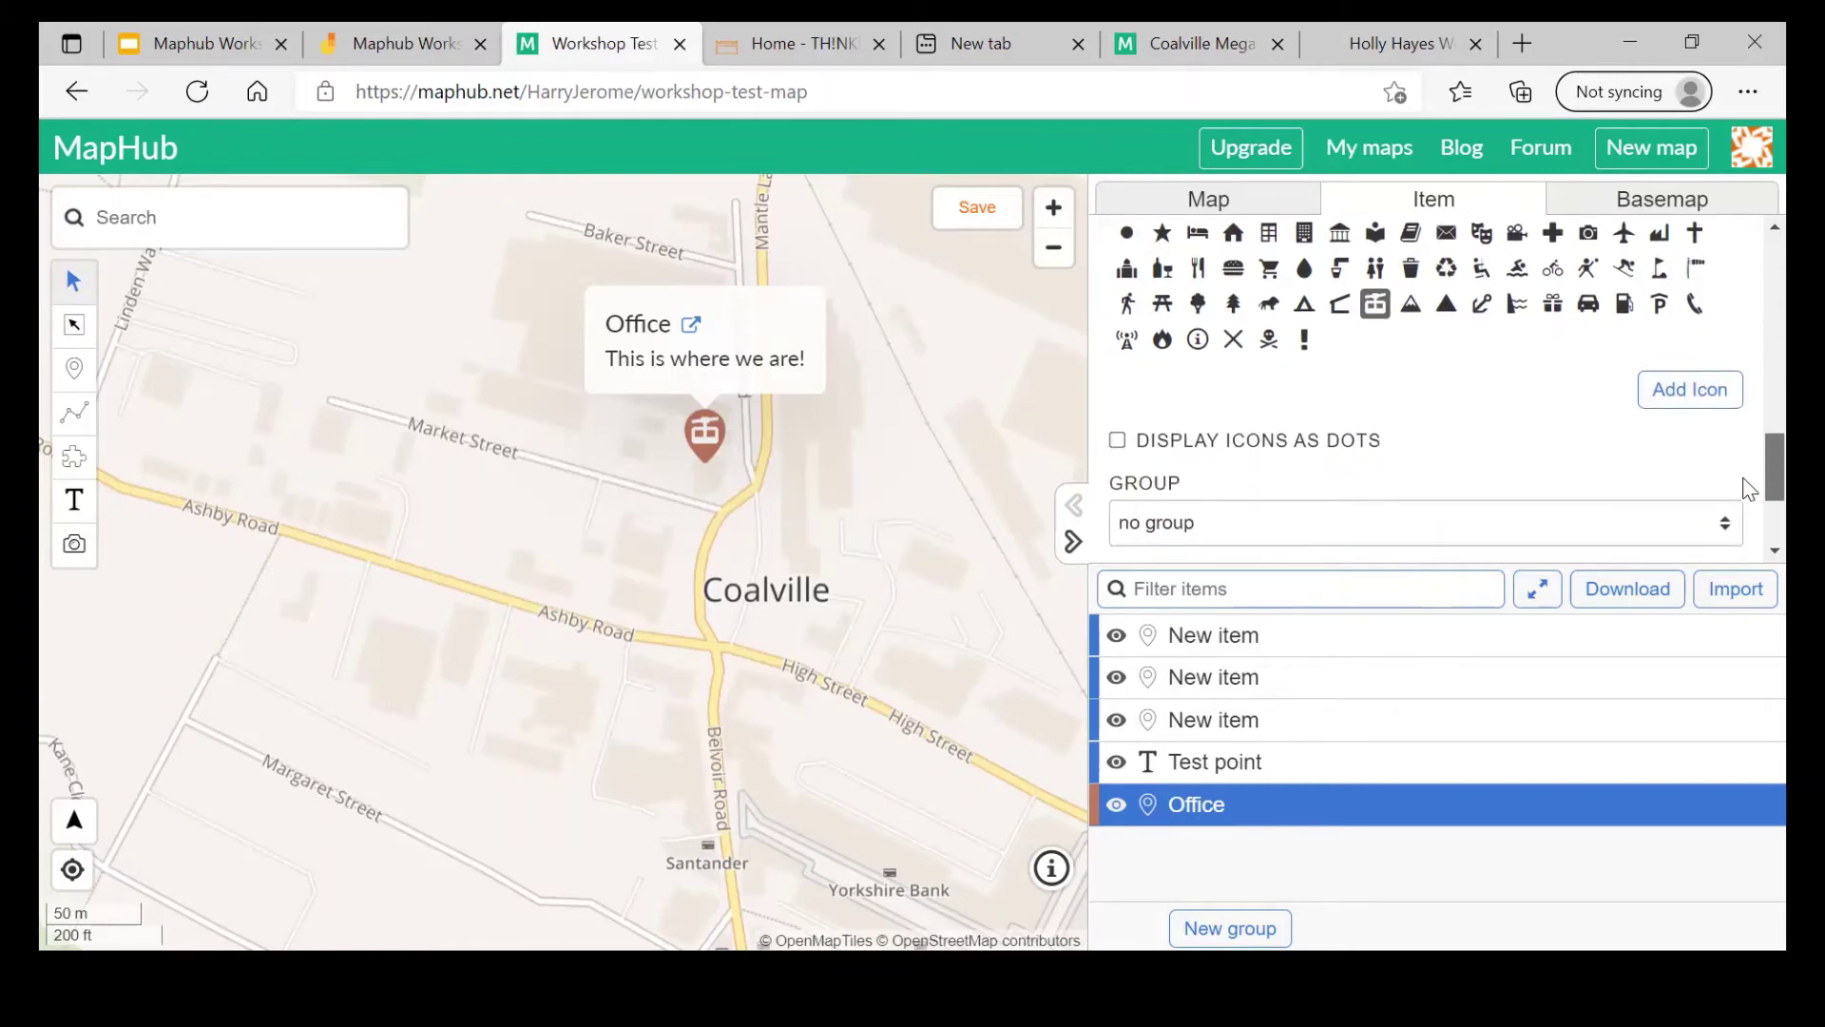
{"action": "left_click", "coordinate": [1117, 437]}
{"action": "left_click", "coordinate": [1118, 437]}
{"action": "left_click", "coordinate": [1117, 437]}
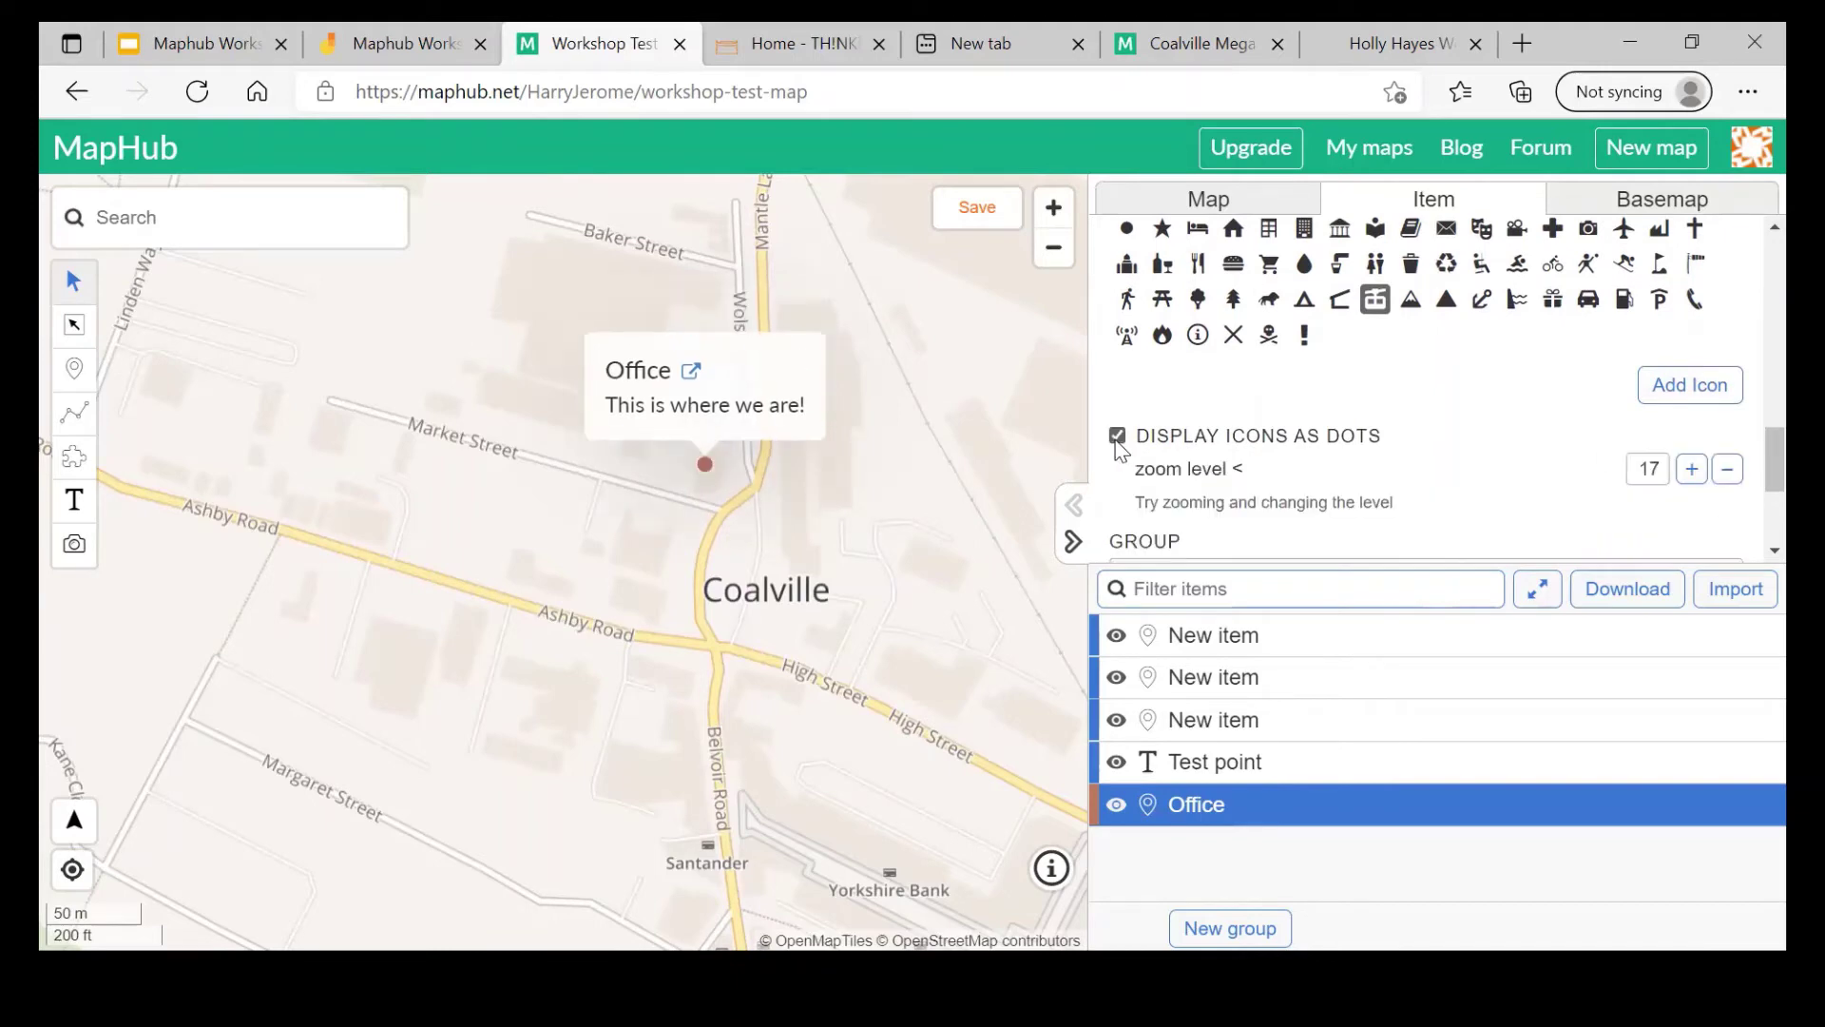
{"action": "left_click", "coordinate": [1117, 438]}
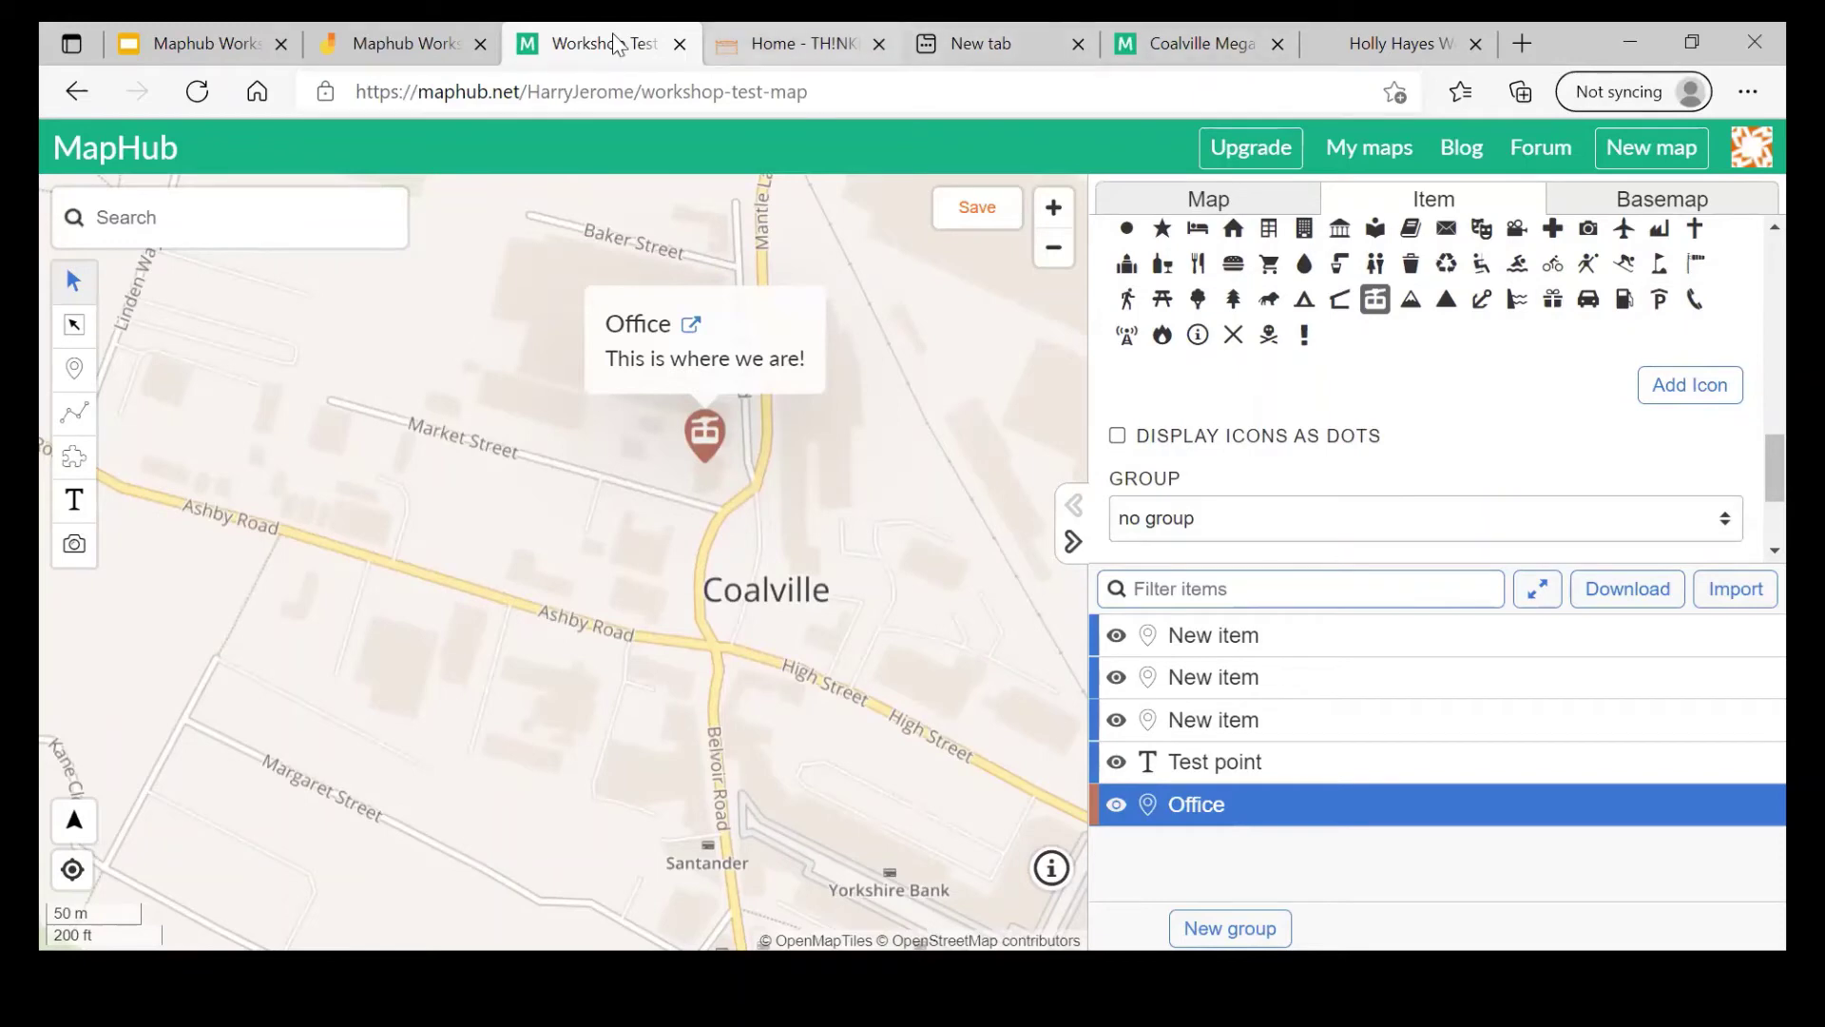
Step: Glance at the TH!NK FC website, return to the Workshop Test Map, and enable displaying icons as dots for the Office point
{"action": "key", "text": "ctrl+Tab"}
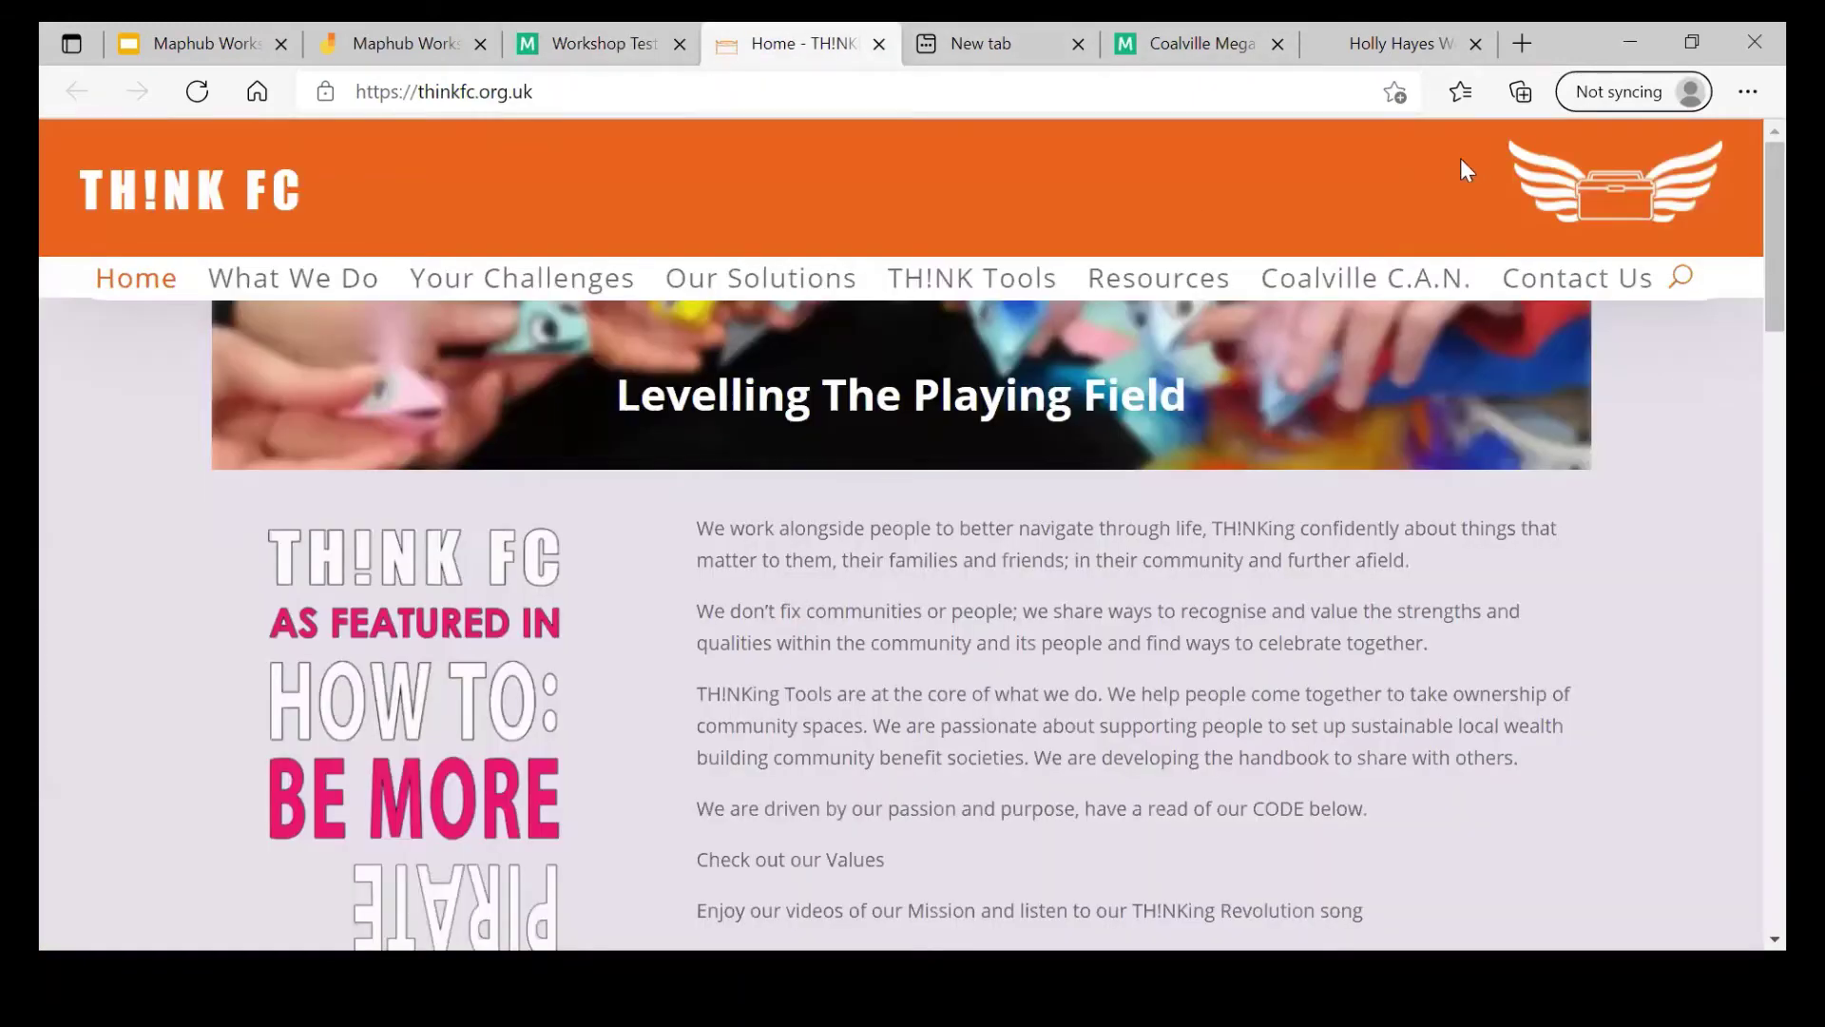
{"action": "left_click", "coordinate": [601, 42]}
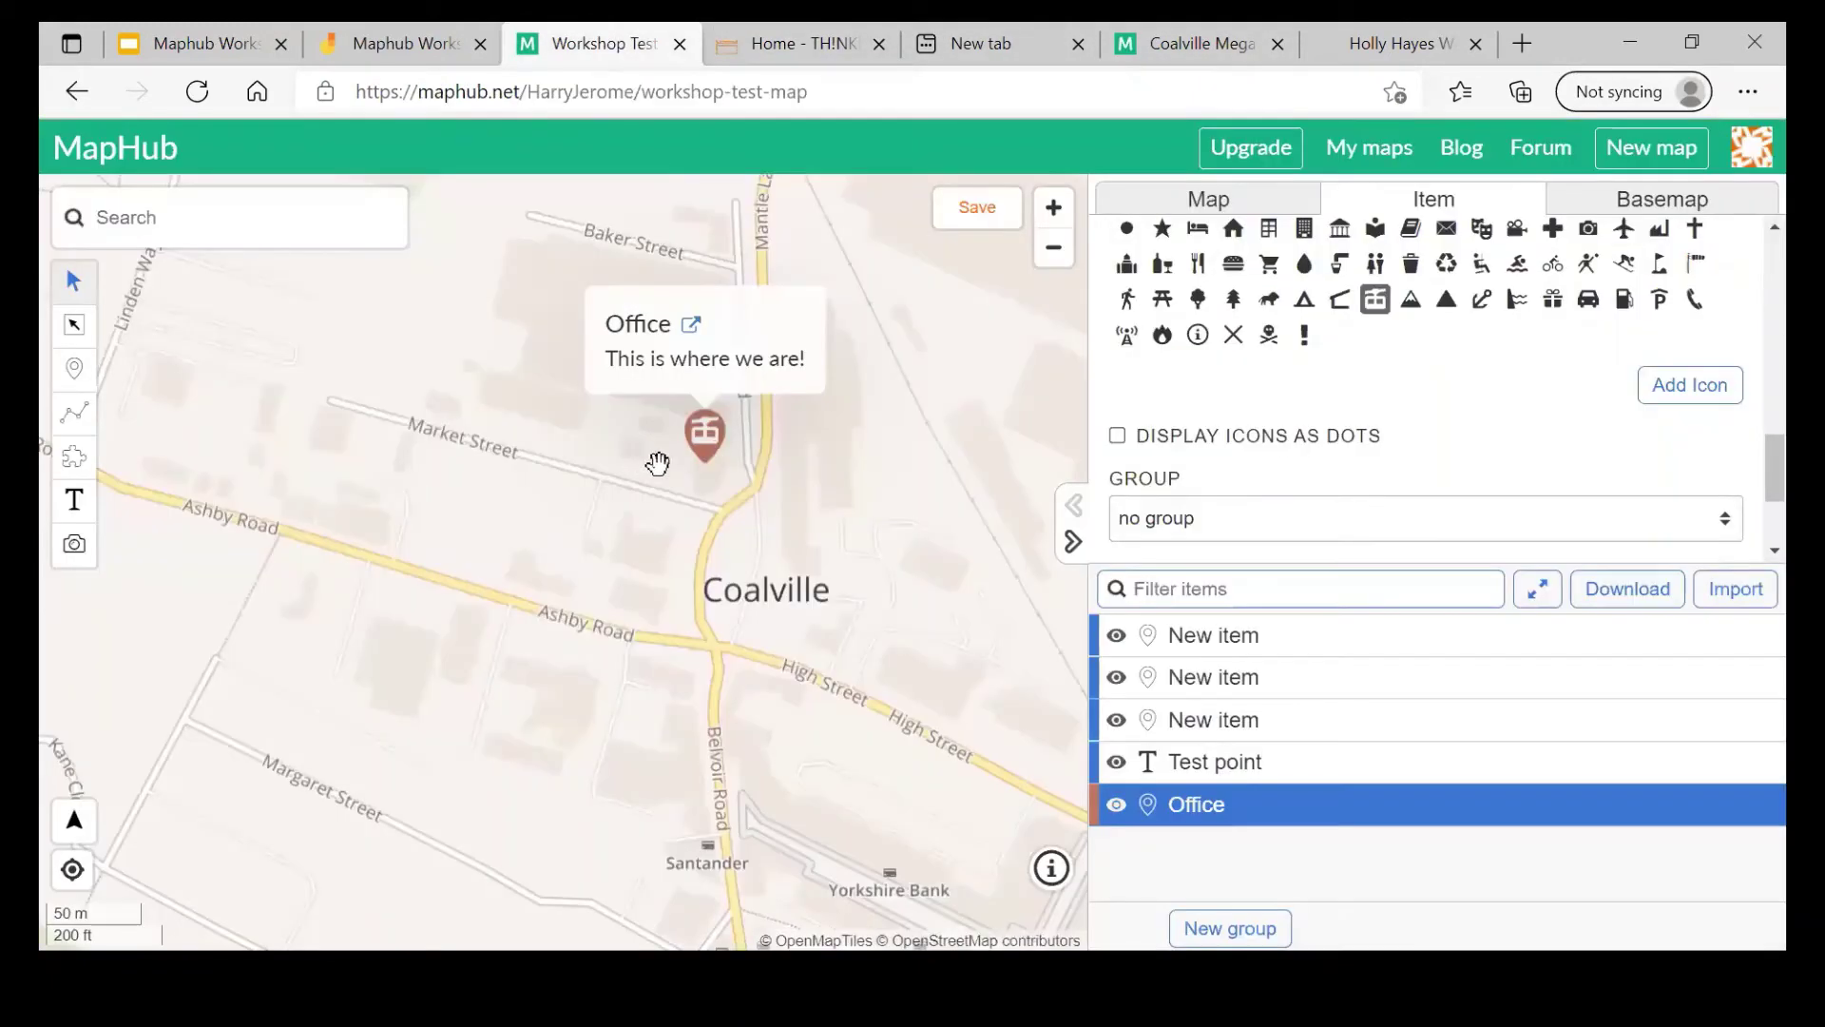
{"action": "left_click", "coordinate": [1171, 445]}
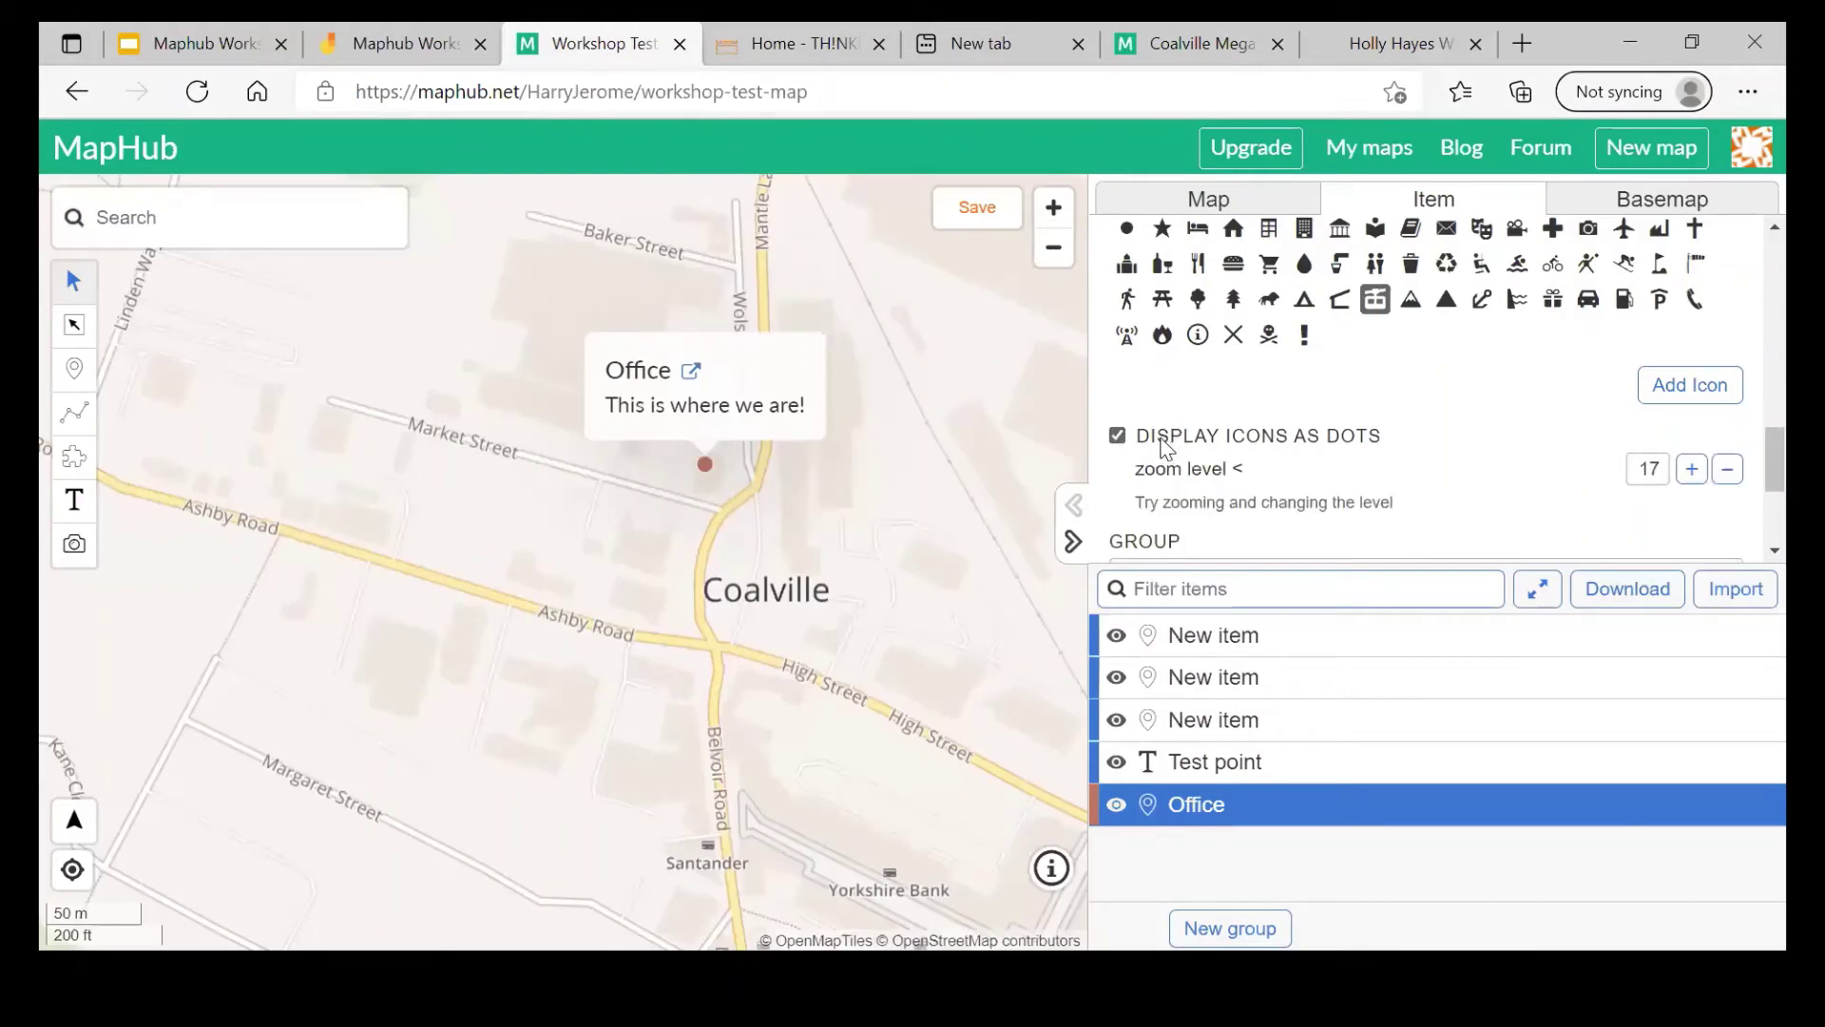
Step: Turn off displaying icons as dots for the Office point and assign the point to a new group
{"action": "left_click", "coordinate": [1163, 441]}
{"action": "scroll", "coordinate": [1165, 445], "scroll_direction": "down", "scroll_amount": 2}
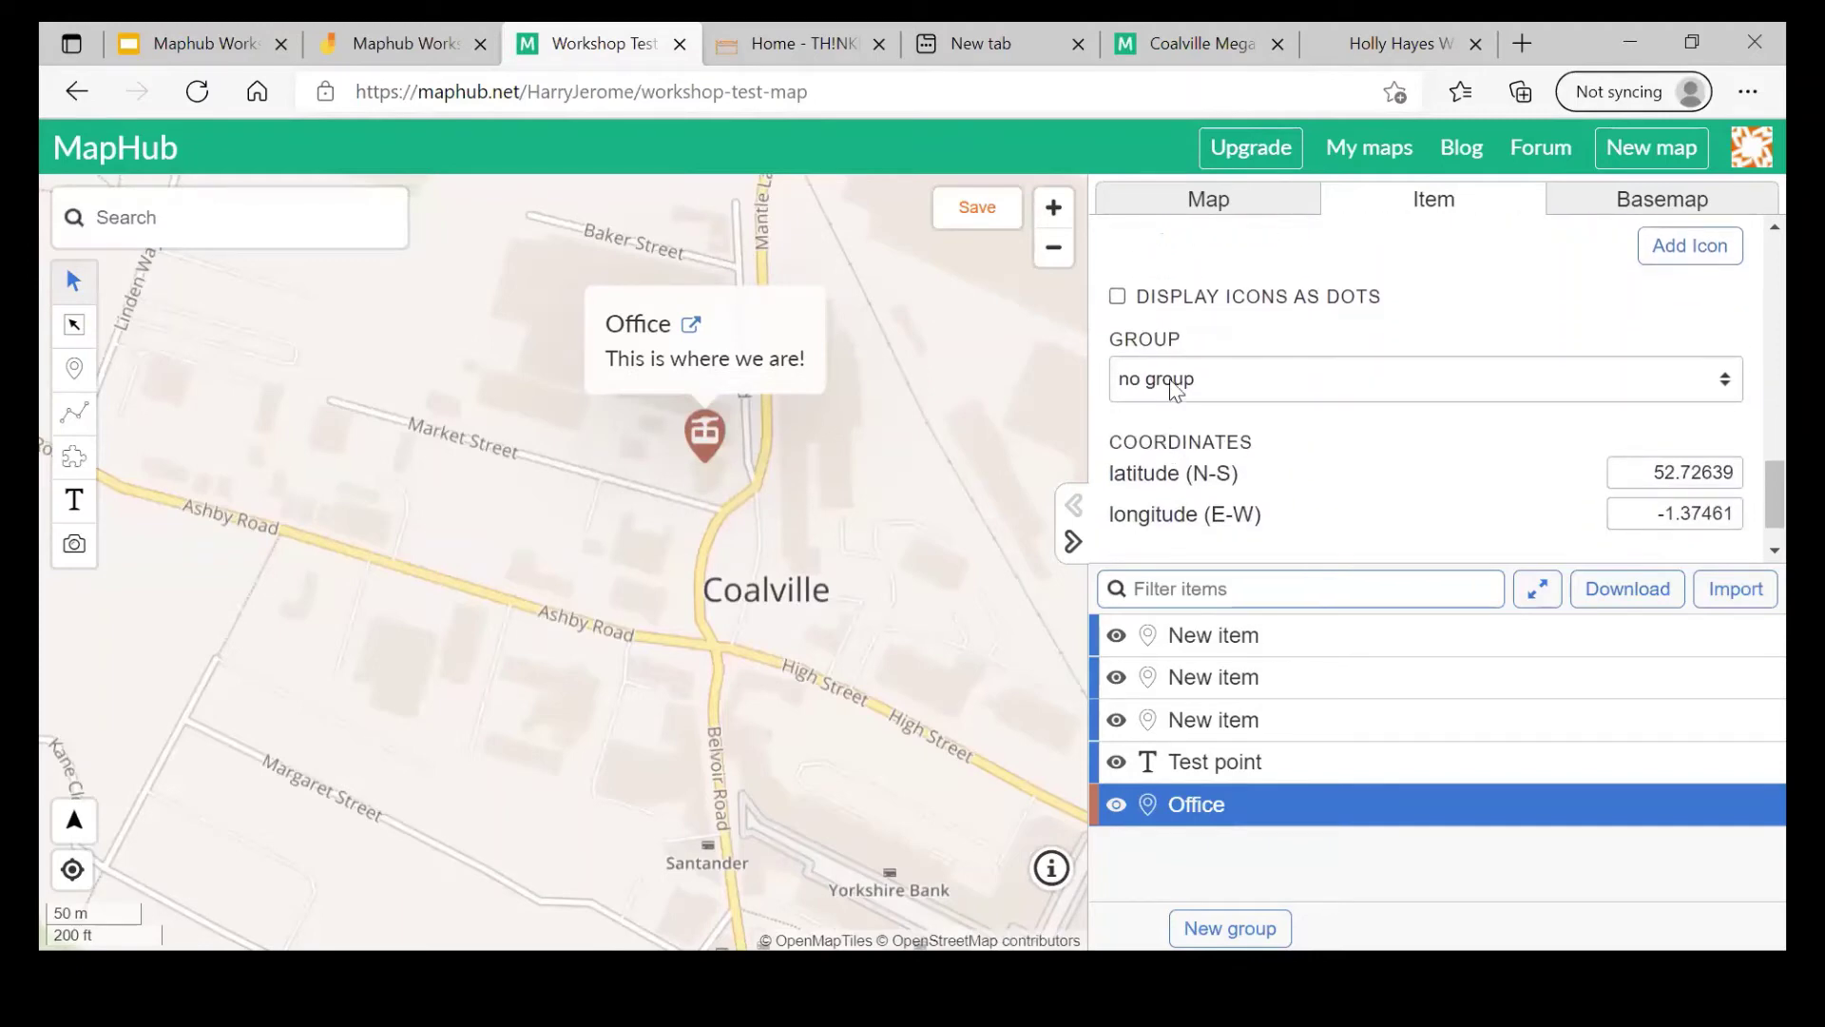
{"action": "left_click", "coordinate": [1177, 388]}
{"action": "left_click", "coordinate": [1173, 443]}
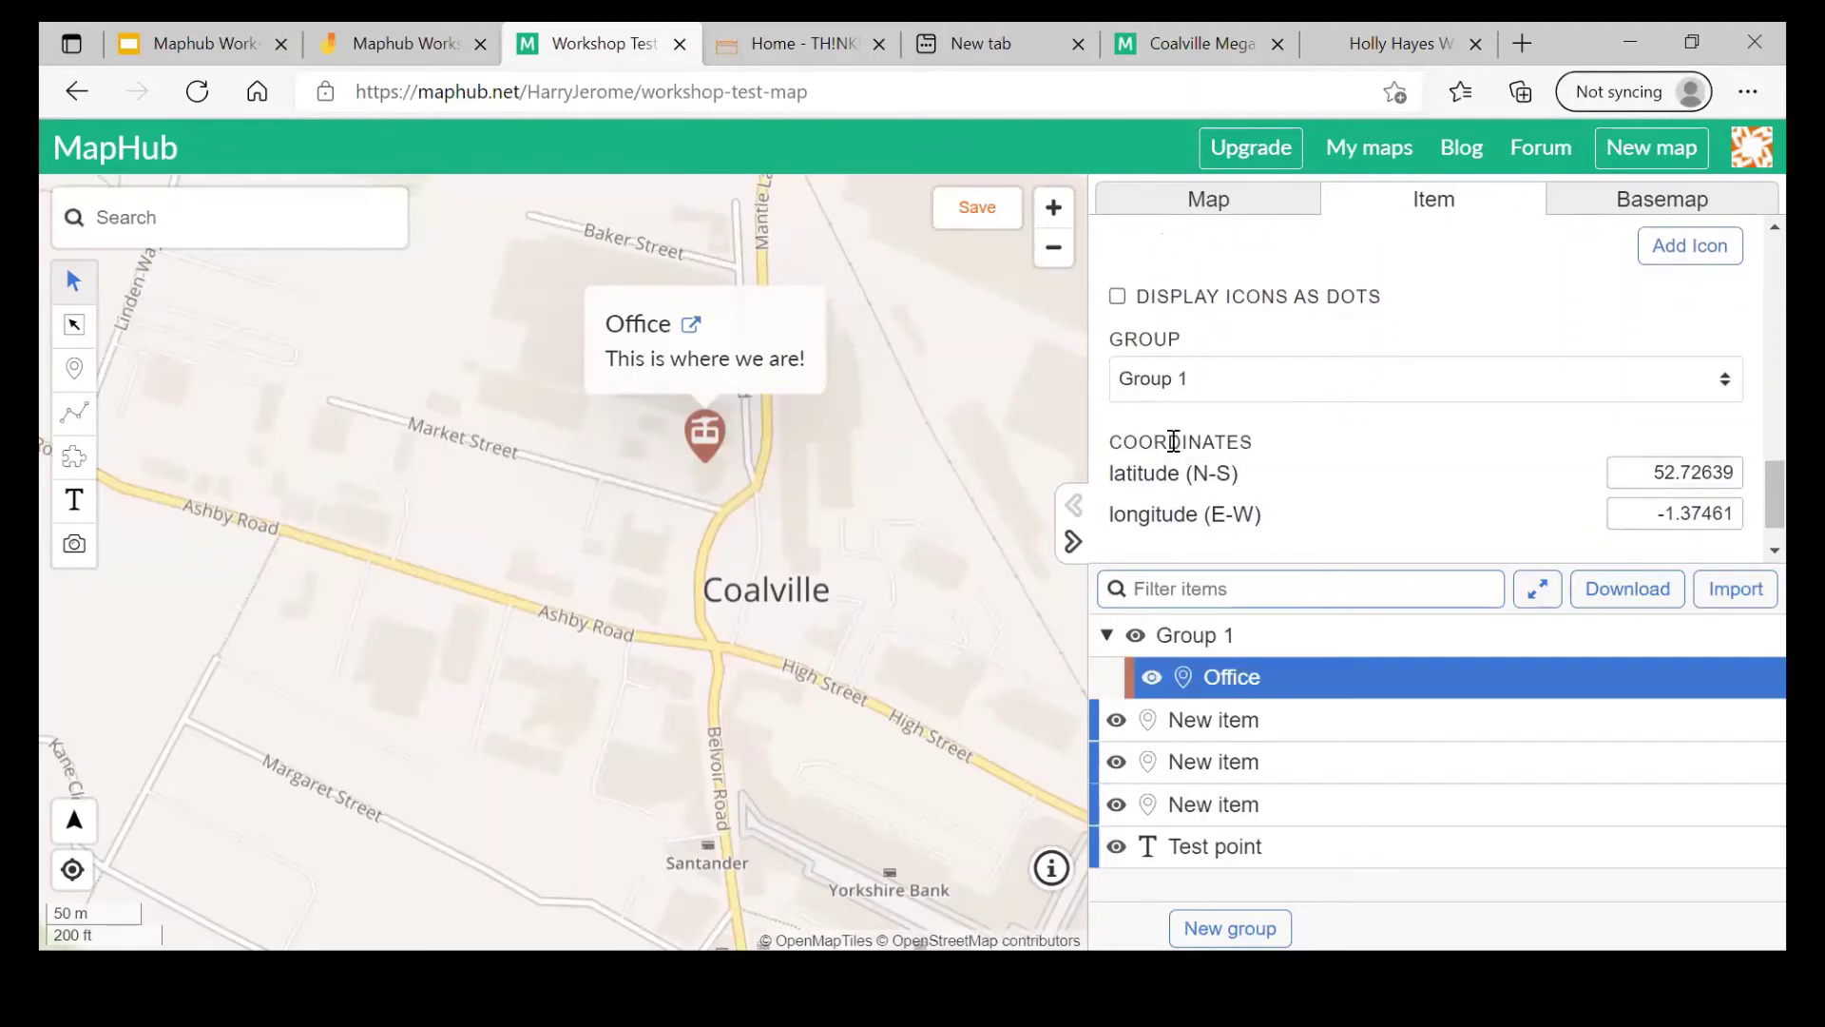
{"action": "left_click", "coordinate": [1217, 389]}
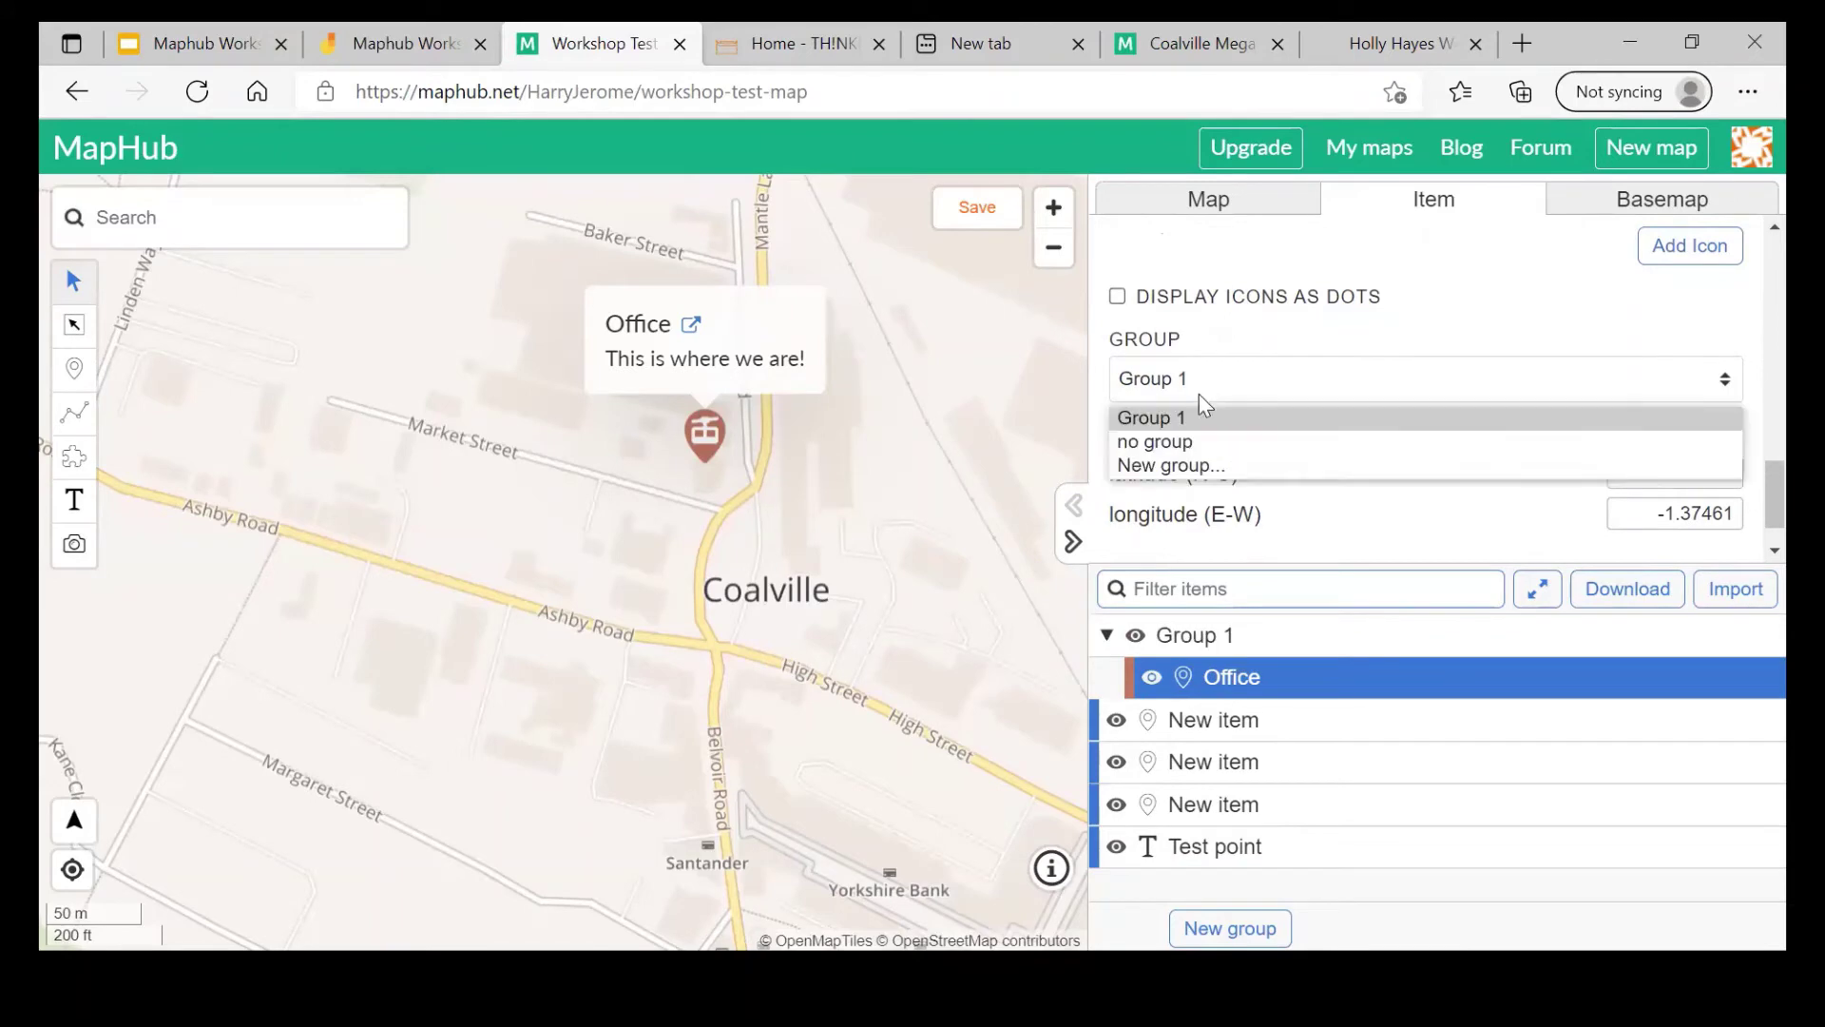
{"action": "left_click", "coordinate": [1219, 351]}
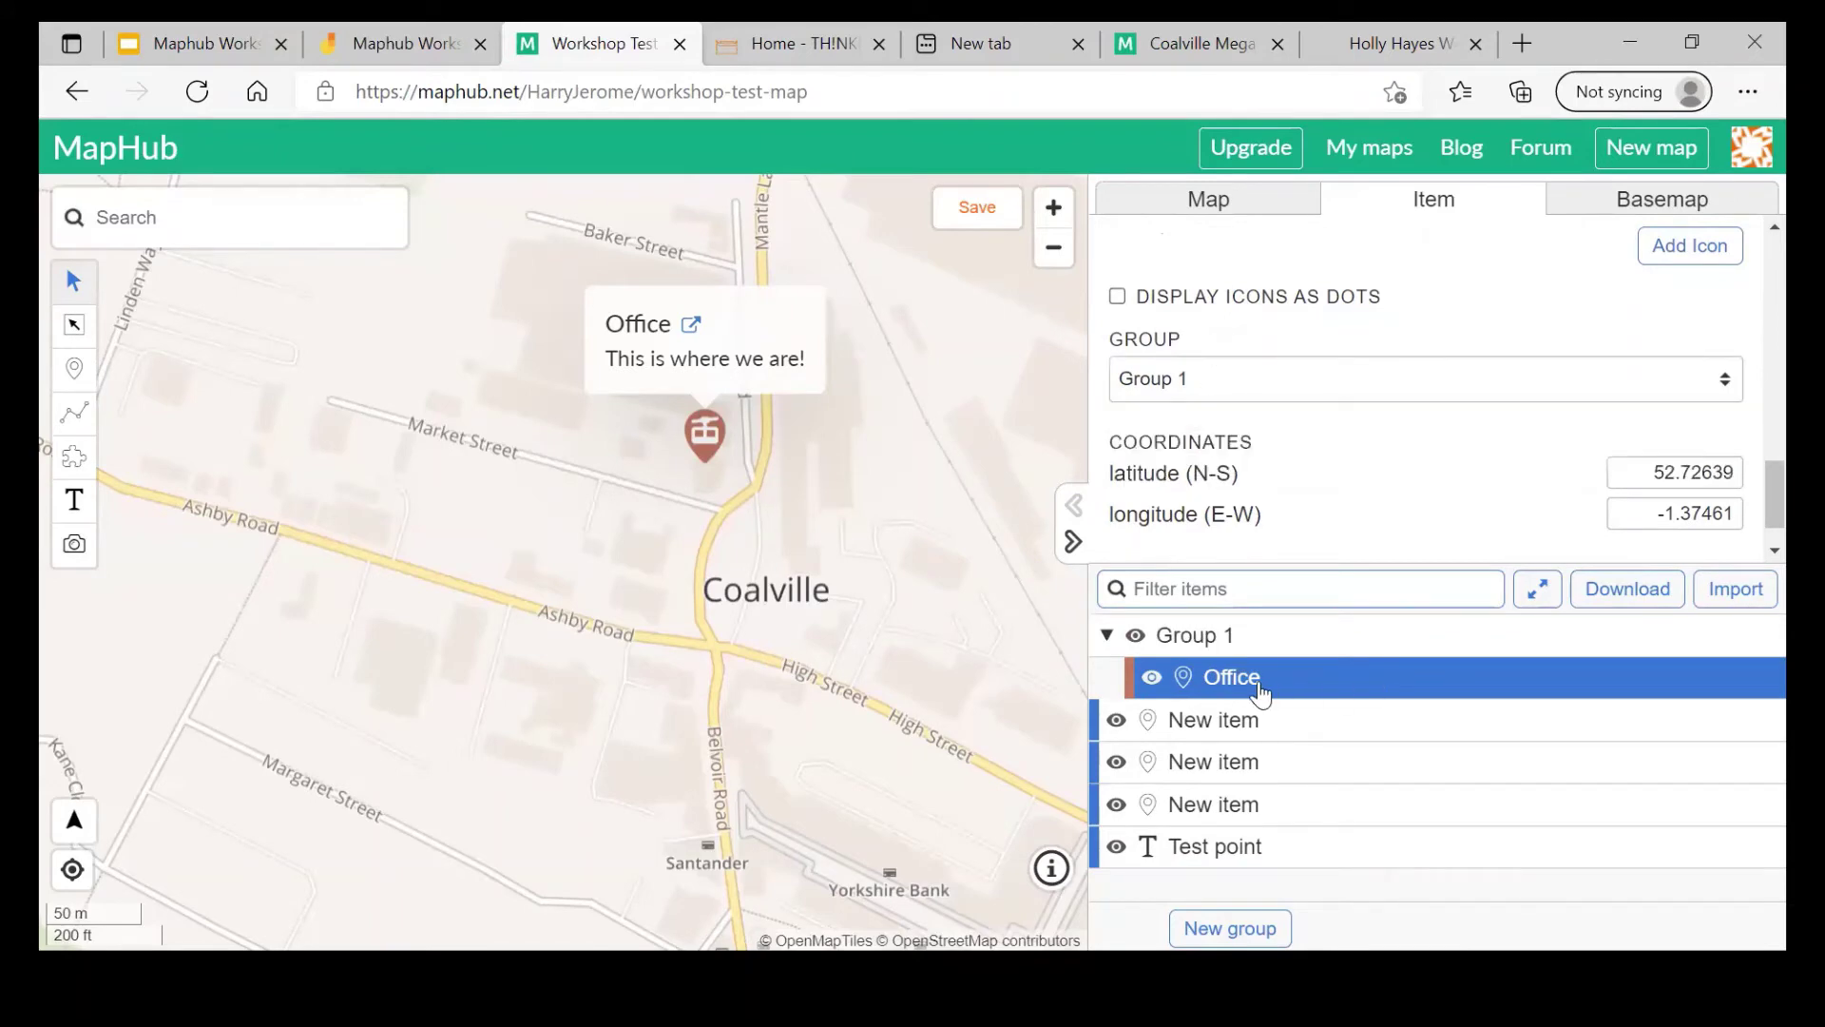
Step: Select Group 1 and collapse and expand it in the item list to examine its settings and contents
{"action": "right_click", "coordinate": [1261, 680]}
{"action": "right_click", "coordinate": [1222, 638]}
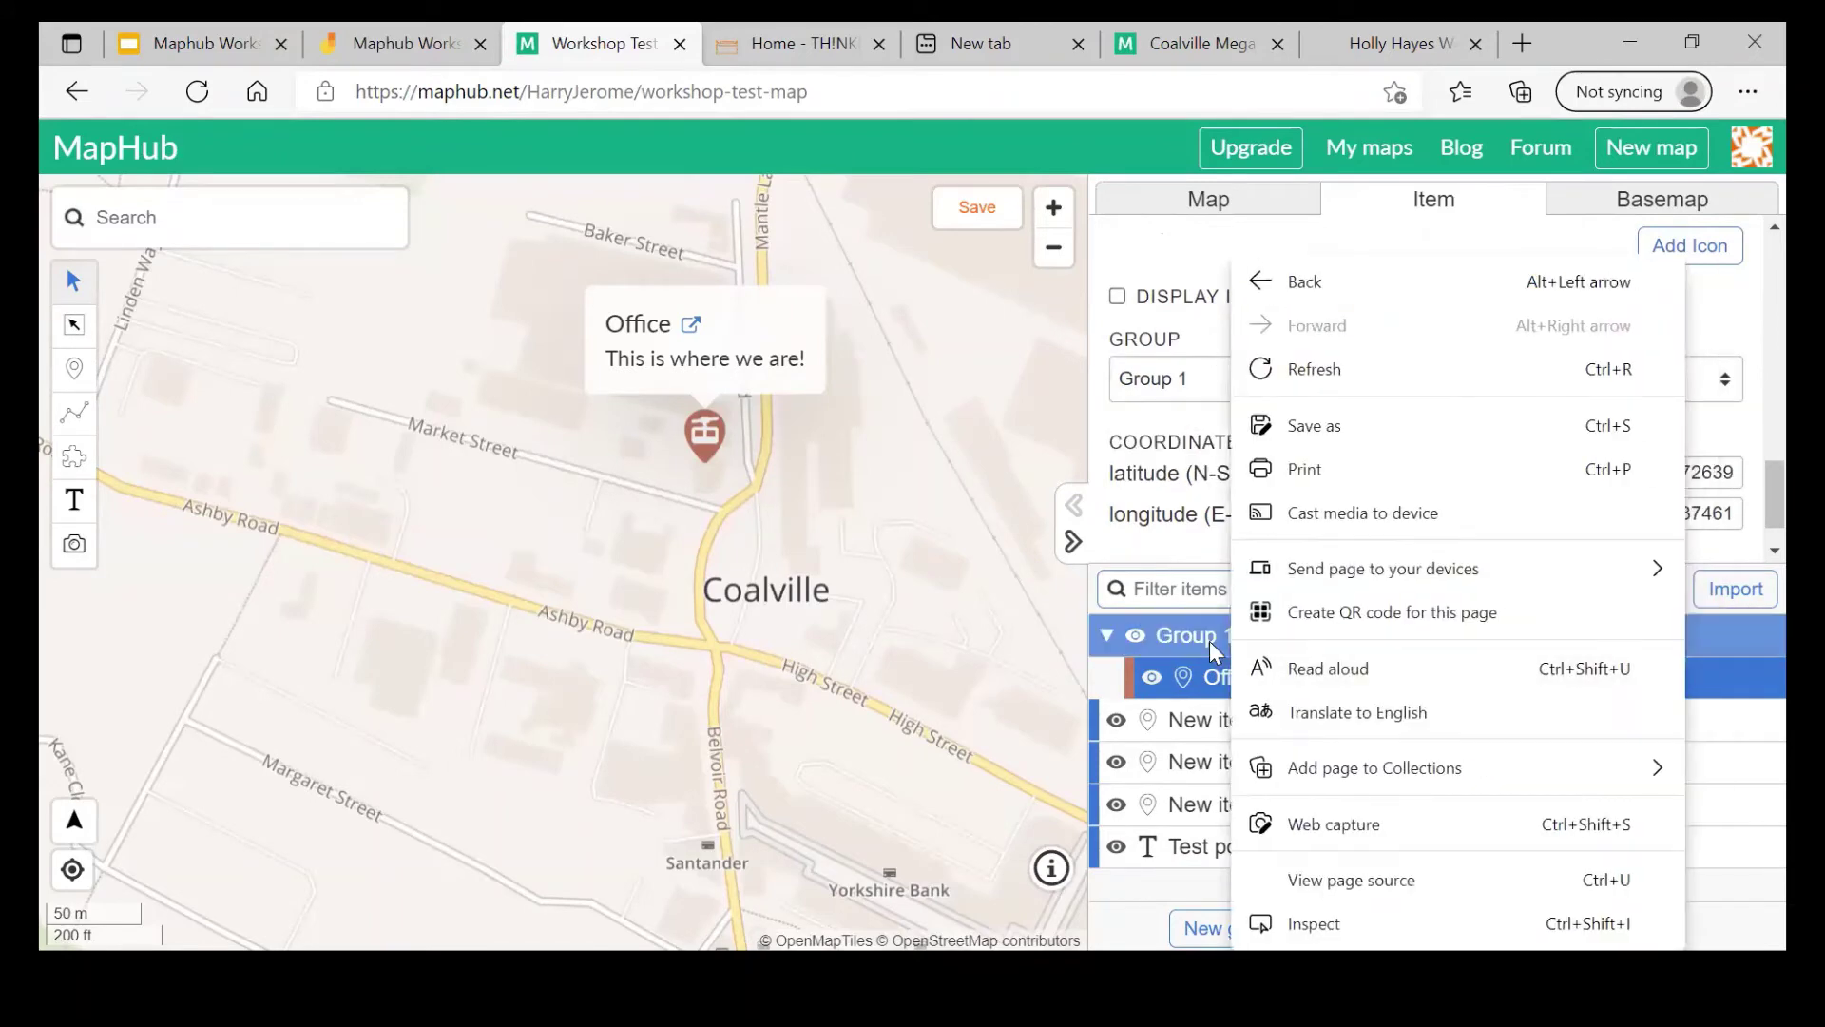
{"action": "left_click", "coordinate": [1222, 640]}
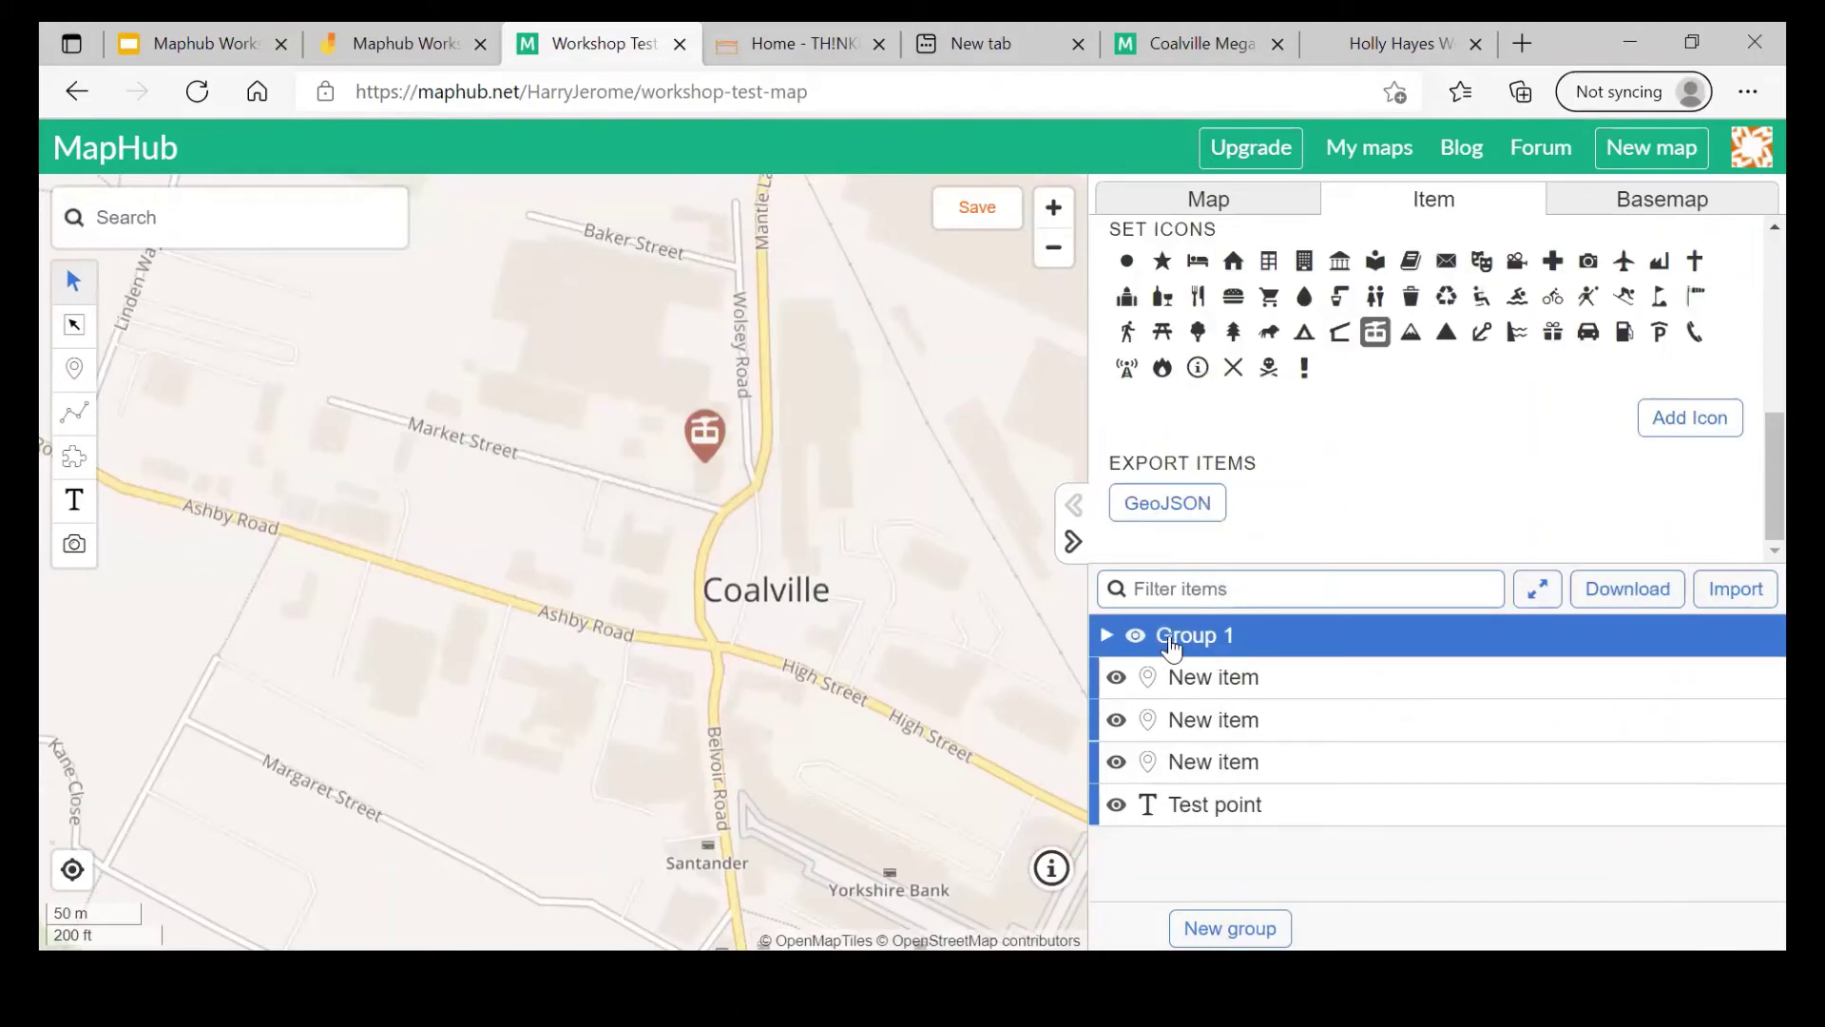
{"action": "left_click", "coordinate": [1107, 634]}
{"action": "right_click", "coordinate": [1240, 632]}
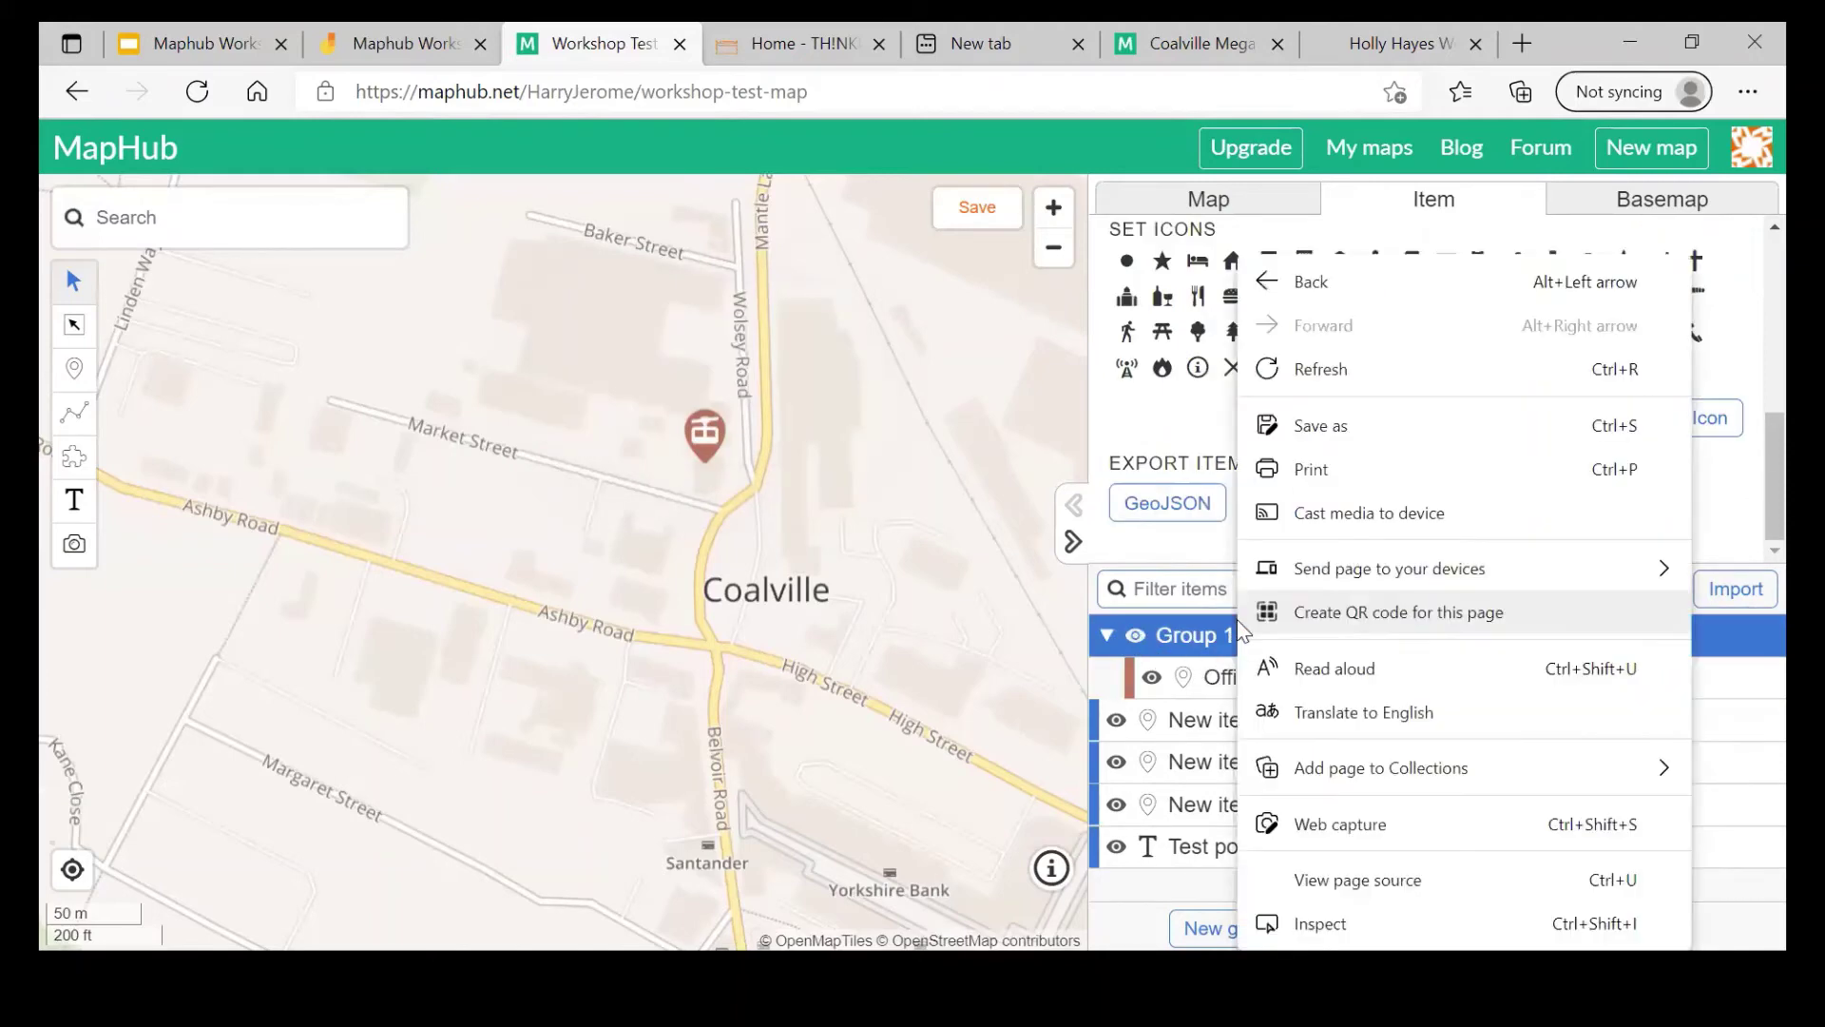
{"action": "left_click", "coordinate": [1168, 645]}
{"action": "left_click", "coordinate": [1105, 636]}
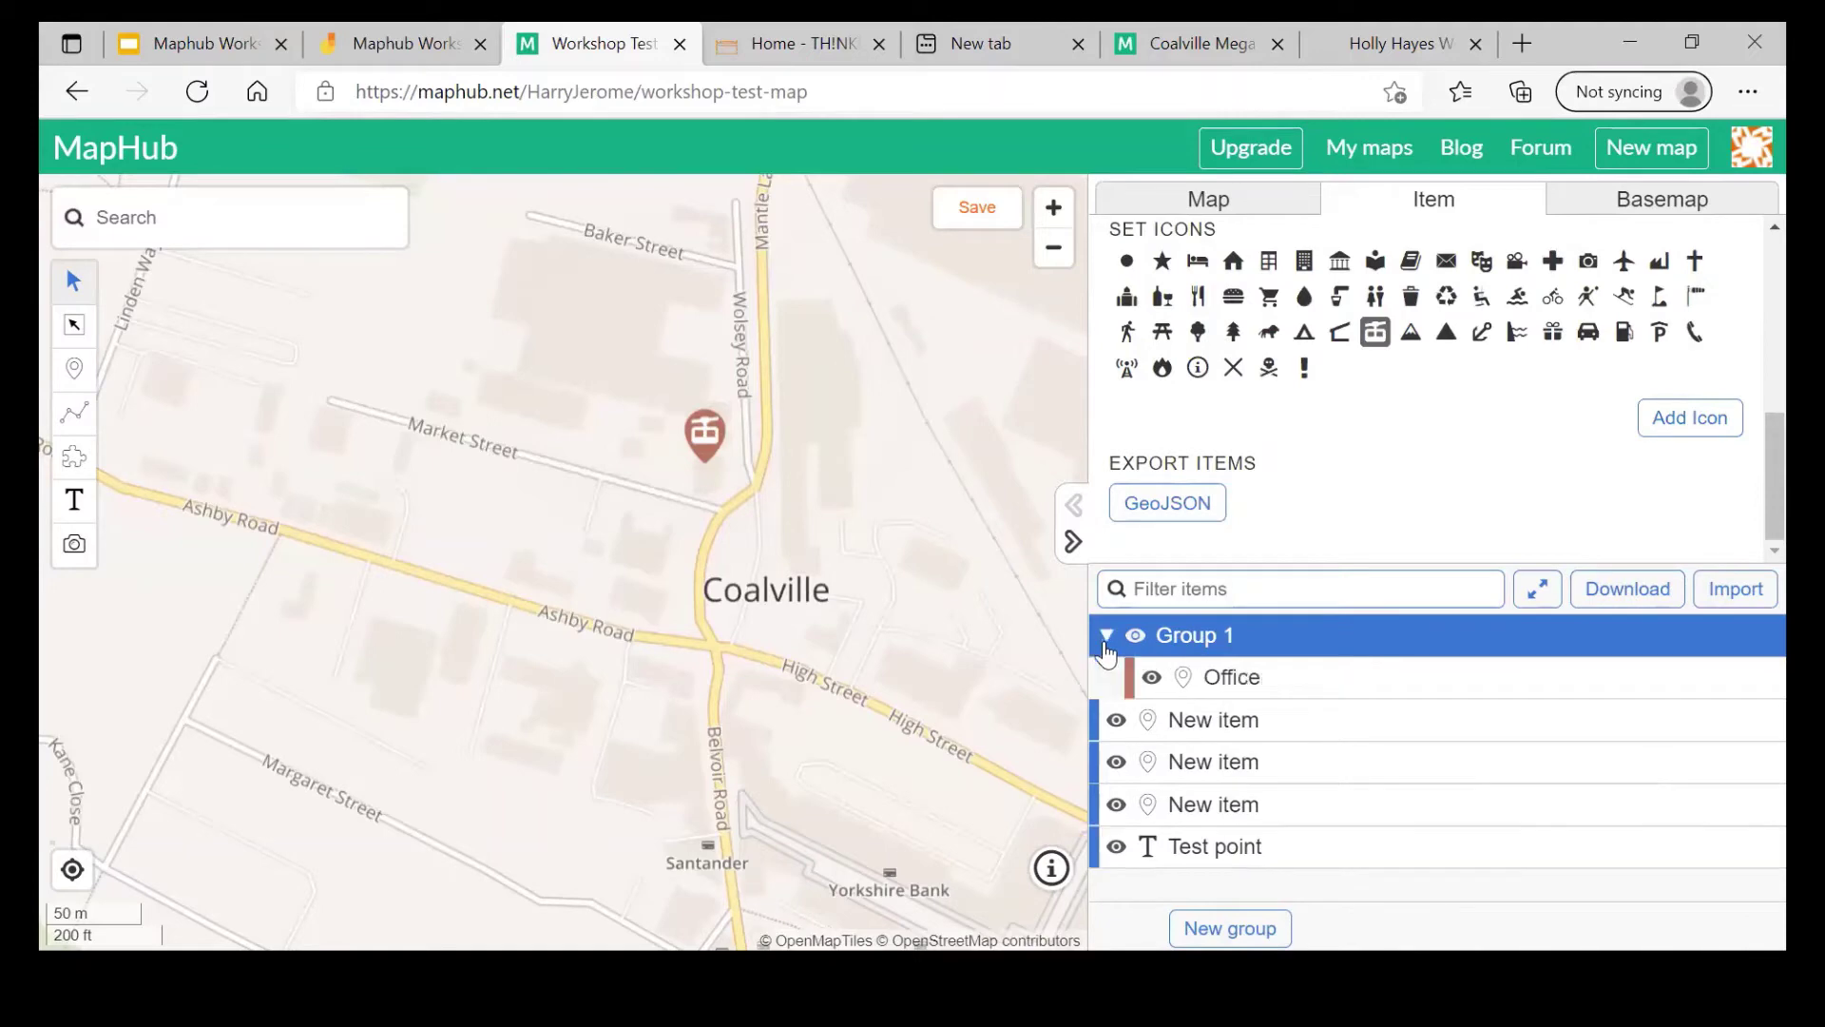
{"action": "scroll", "coordinate": [1215, 556], "scroll_direction": "up", "scroll_amount": 2}
{"action": "scroll", "coordinate": [1215, 556], "scroll_direction": "down", "scroll_amount": 1}
{"action": "left_click", "coordinate": [1242, 677]}
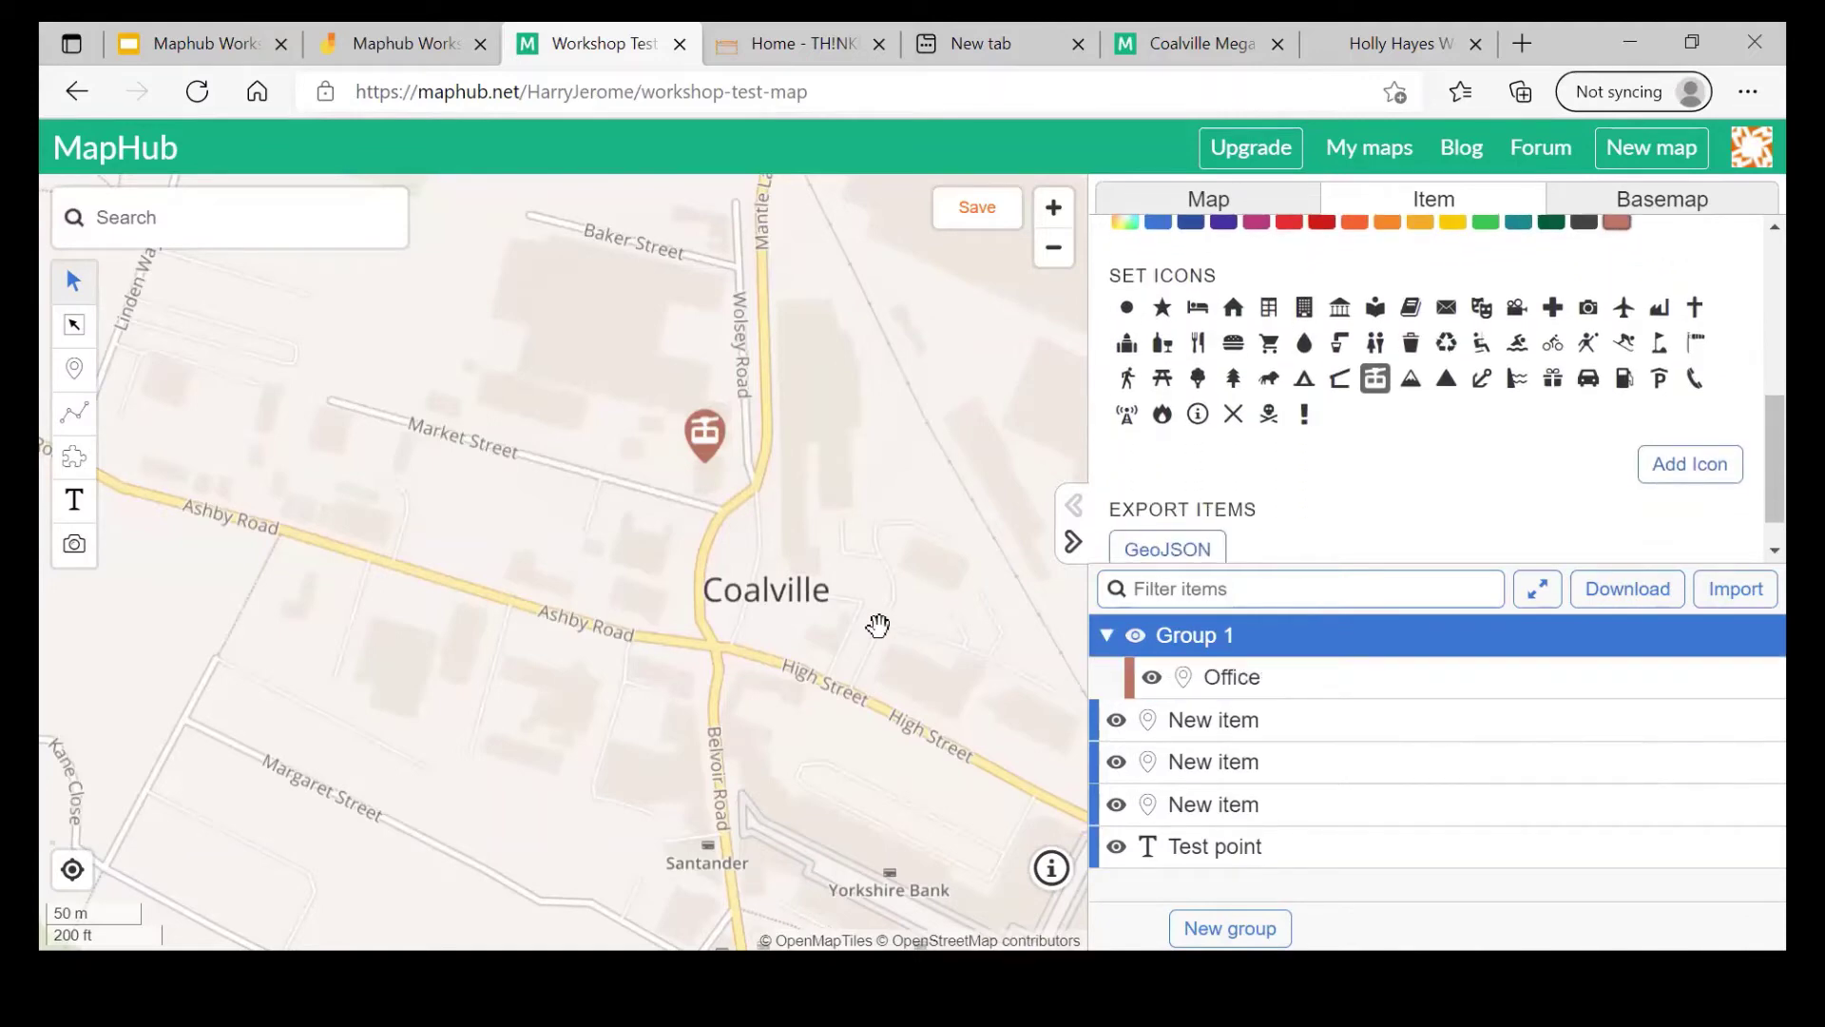
Step: Place two new markers on the map, one on Market Street and one on Wolsey Road
{"action": "left_click", "coordinate": [73, 368]}
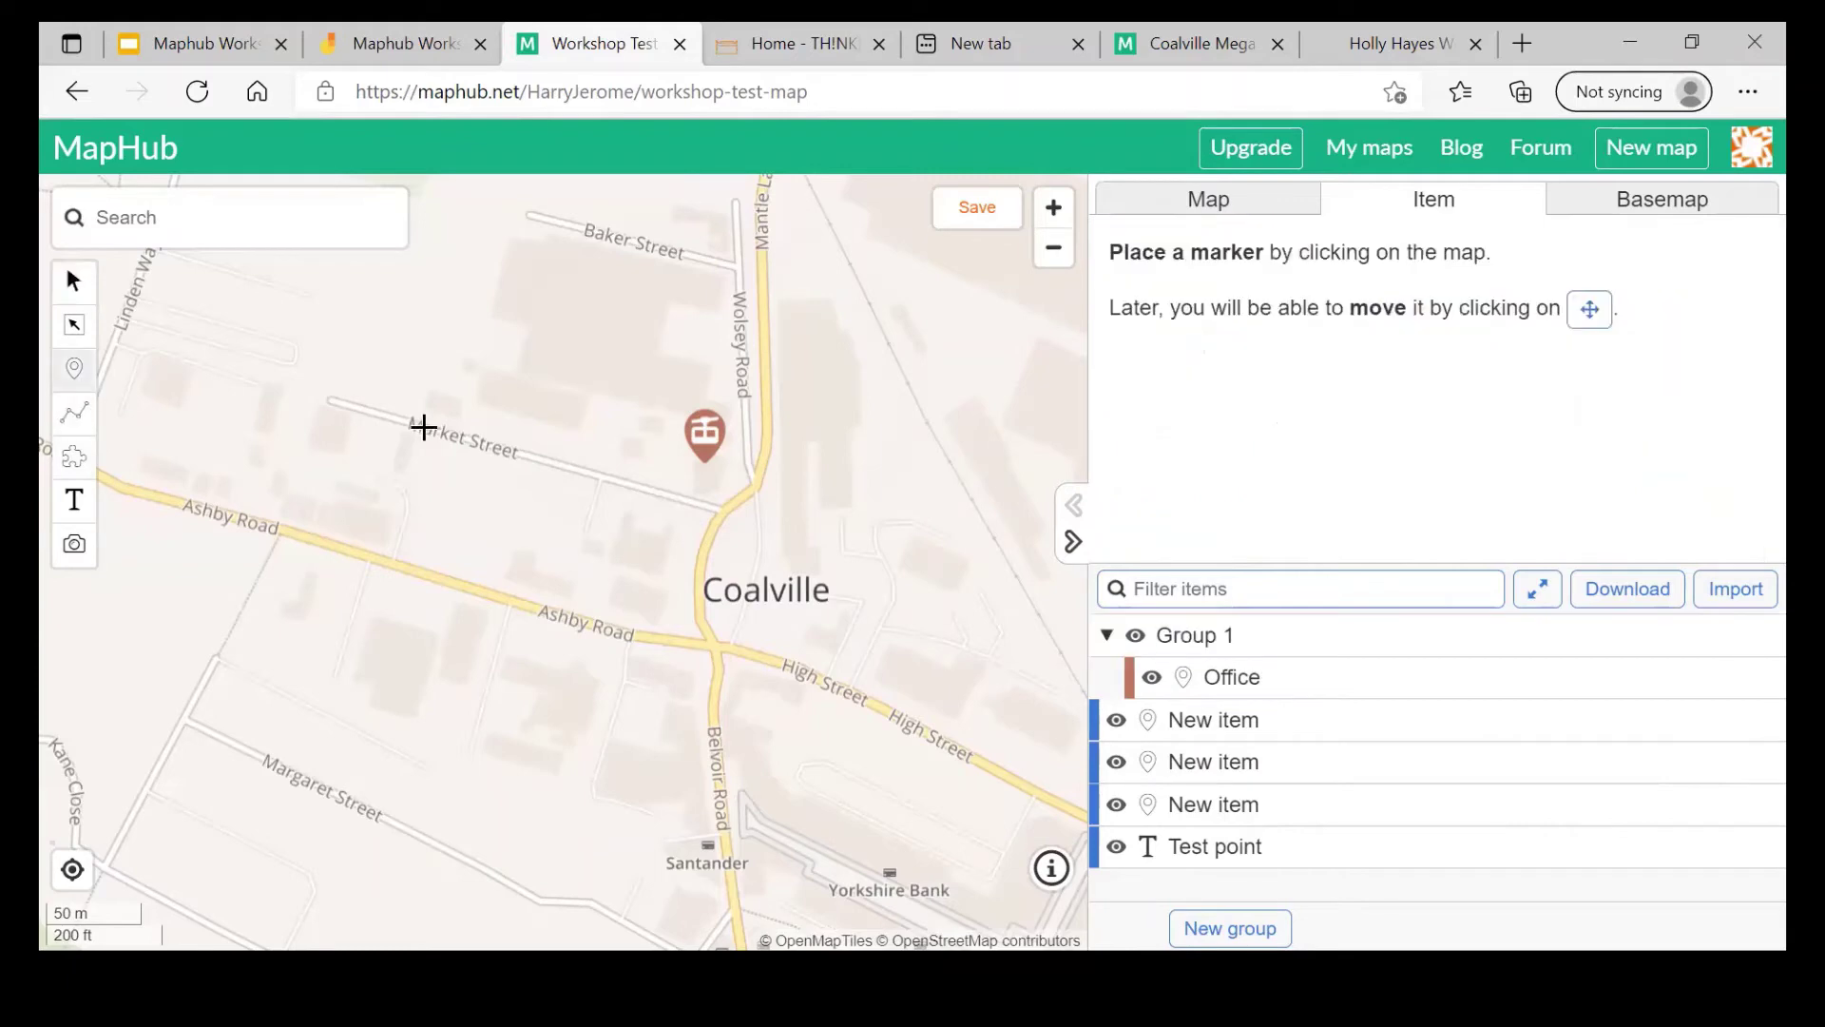
{"action": "left_click", "coordinate": [424, 421]}
{"action": "left_click", "coordinate": [73, 368]}
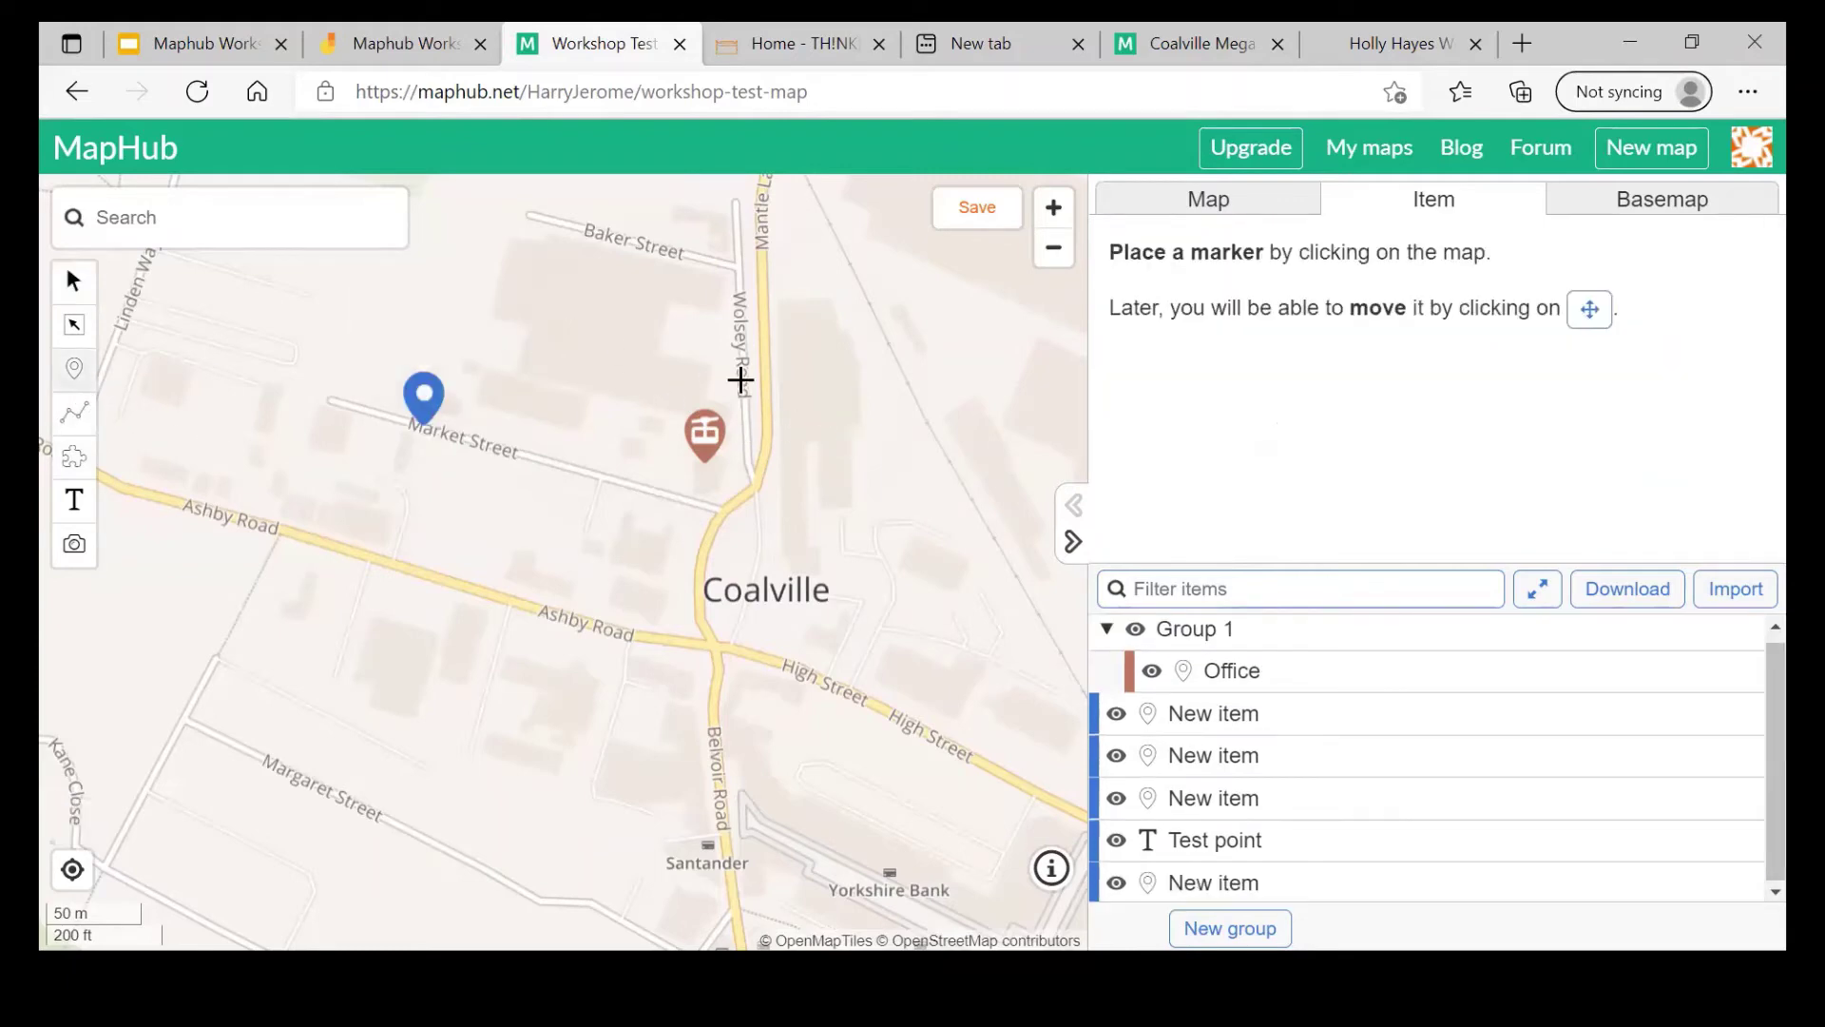
{"action": "left_click", "coordinate": [741, 376]}
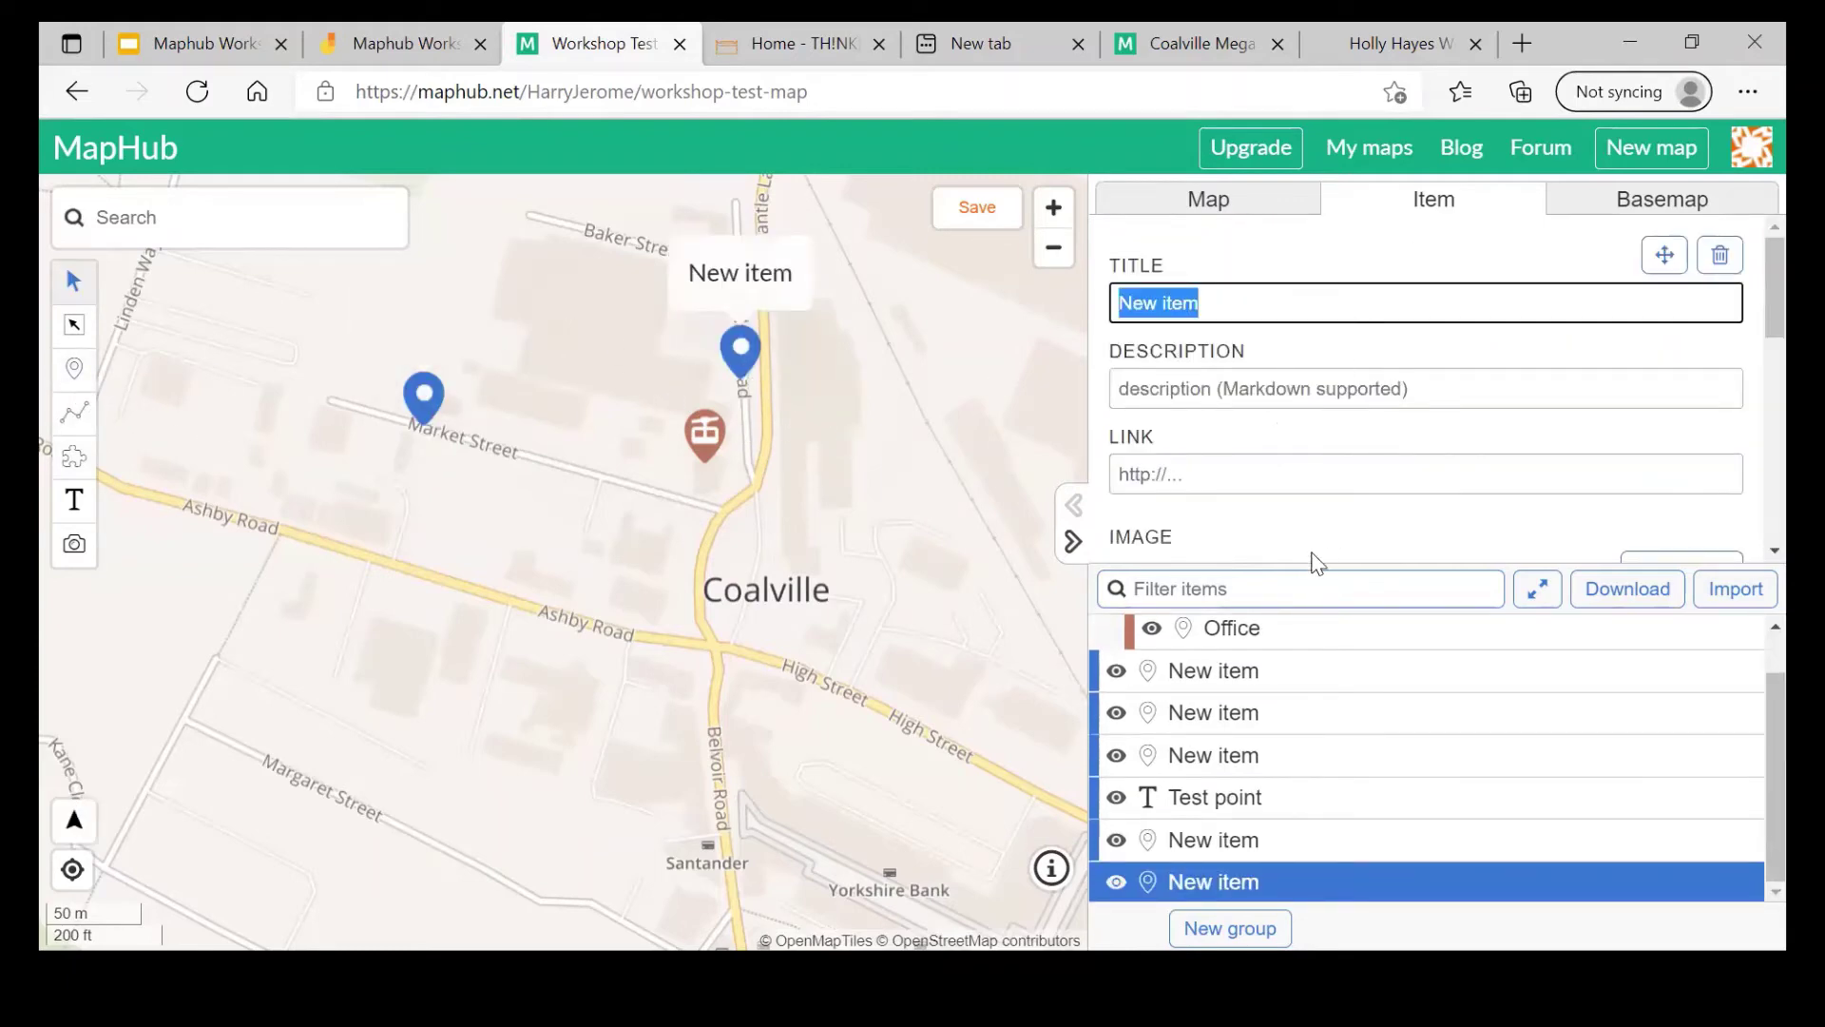
Step: Assign the new Wolsey Road marker to Group 1
{"action": "scroll", "coordinate": [1298, 671], "scroll_direction": "up", "scroll_amount": 1}
{"action": "scroll", "coordinate": [1219, 408], "scroll_direction": "down", "scroll_amount": 6}
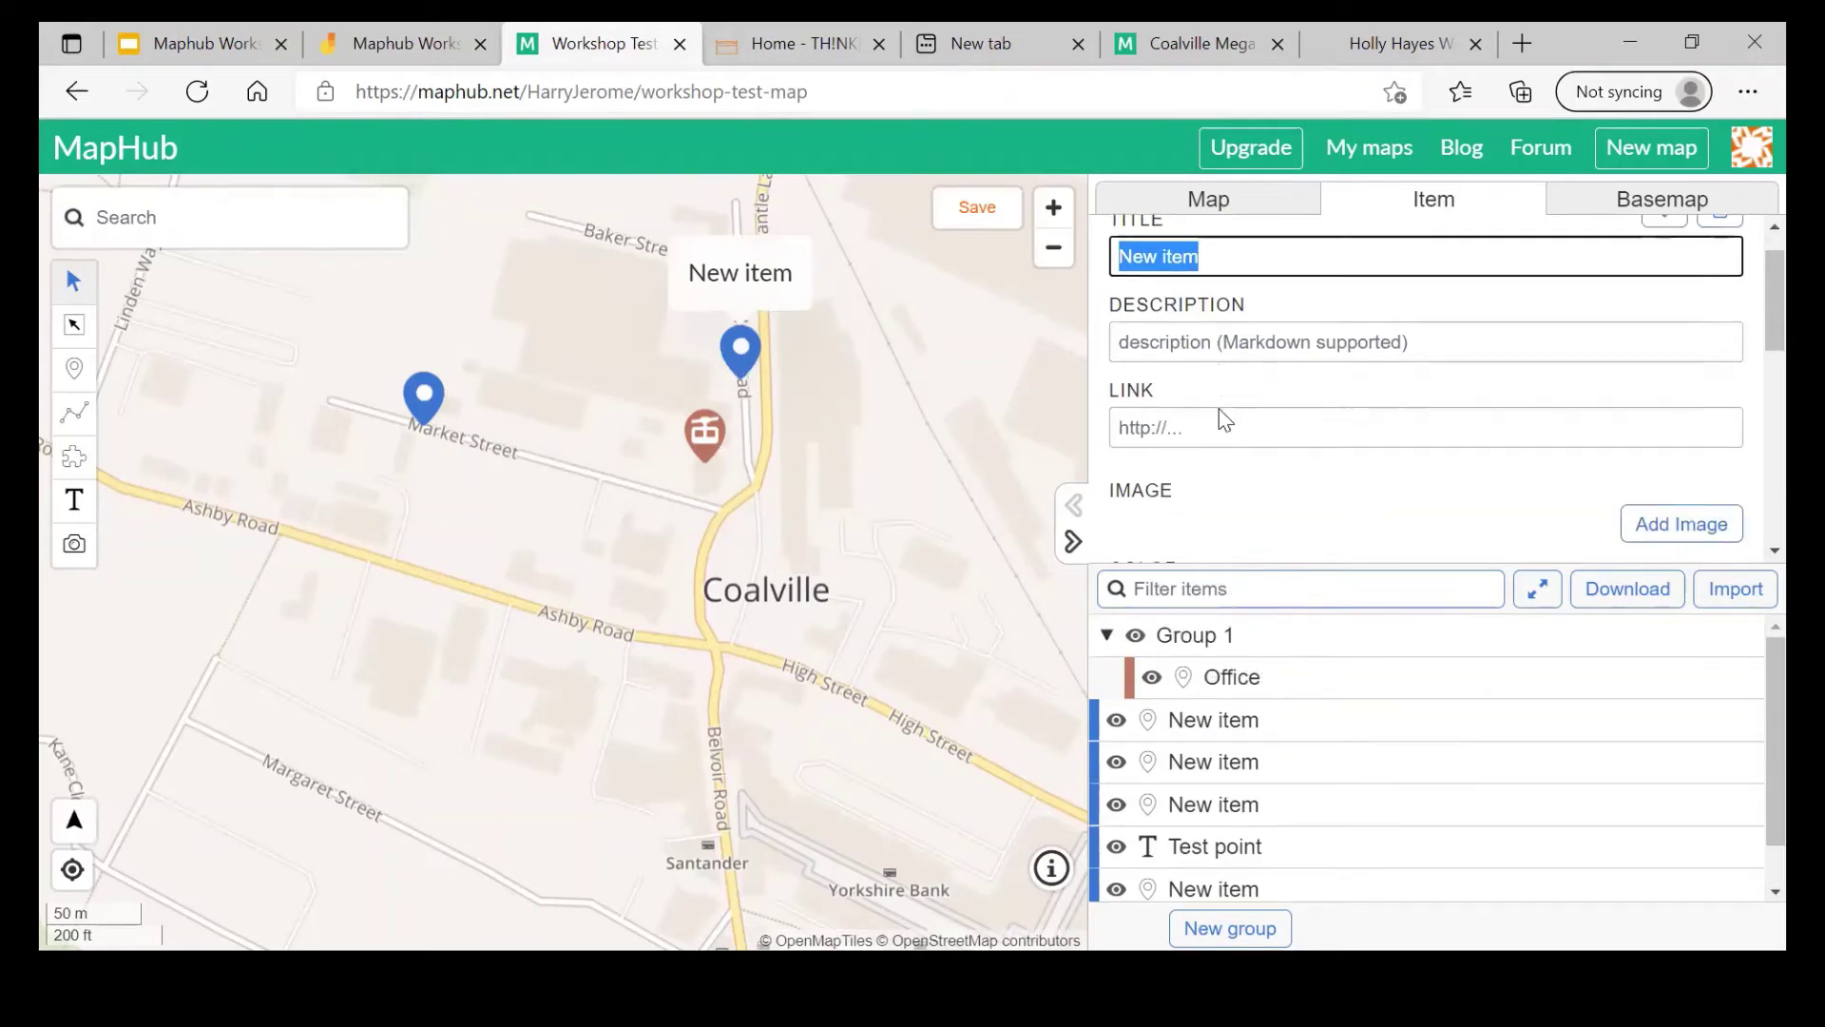
{"action": "scroll", "coordinate": [1218, 418], "scroll_direction": "down", "scroll_amount": 1}
{"action": "left_click", "coordinate": [1217, 413]}
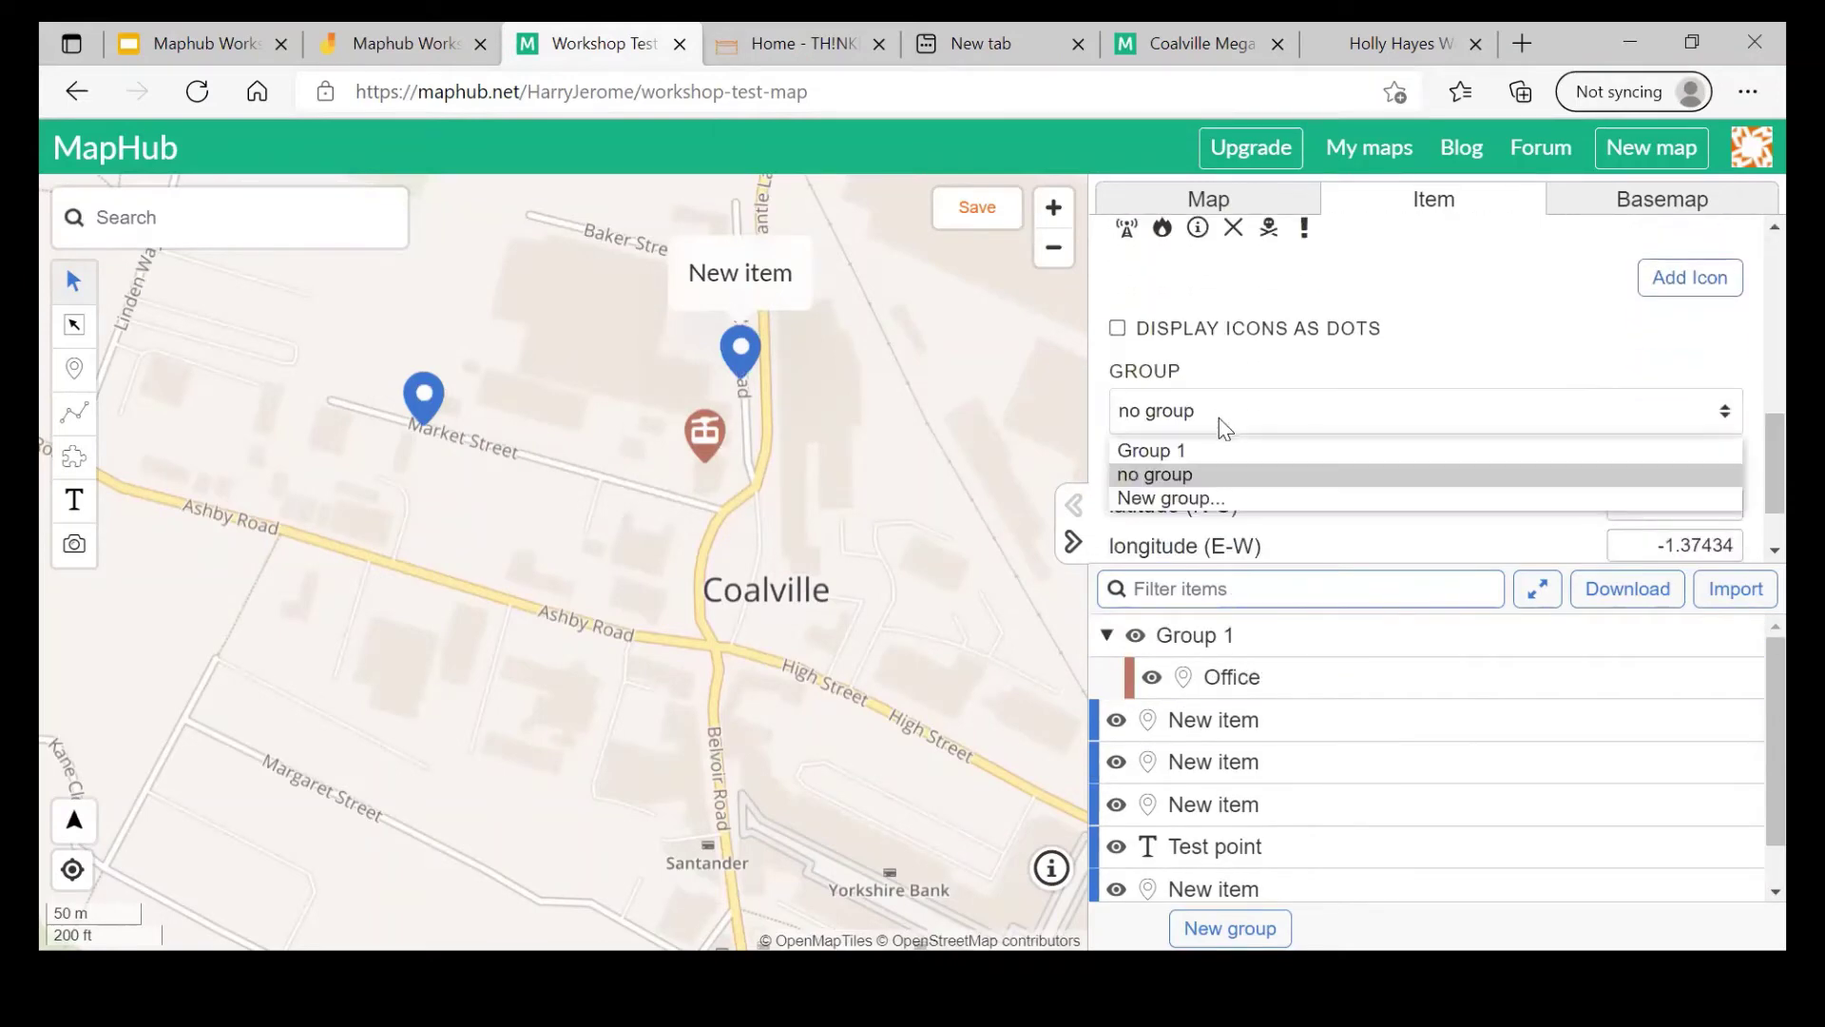
{"action": "left_click", "coordinate": [1217, 456]}
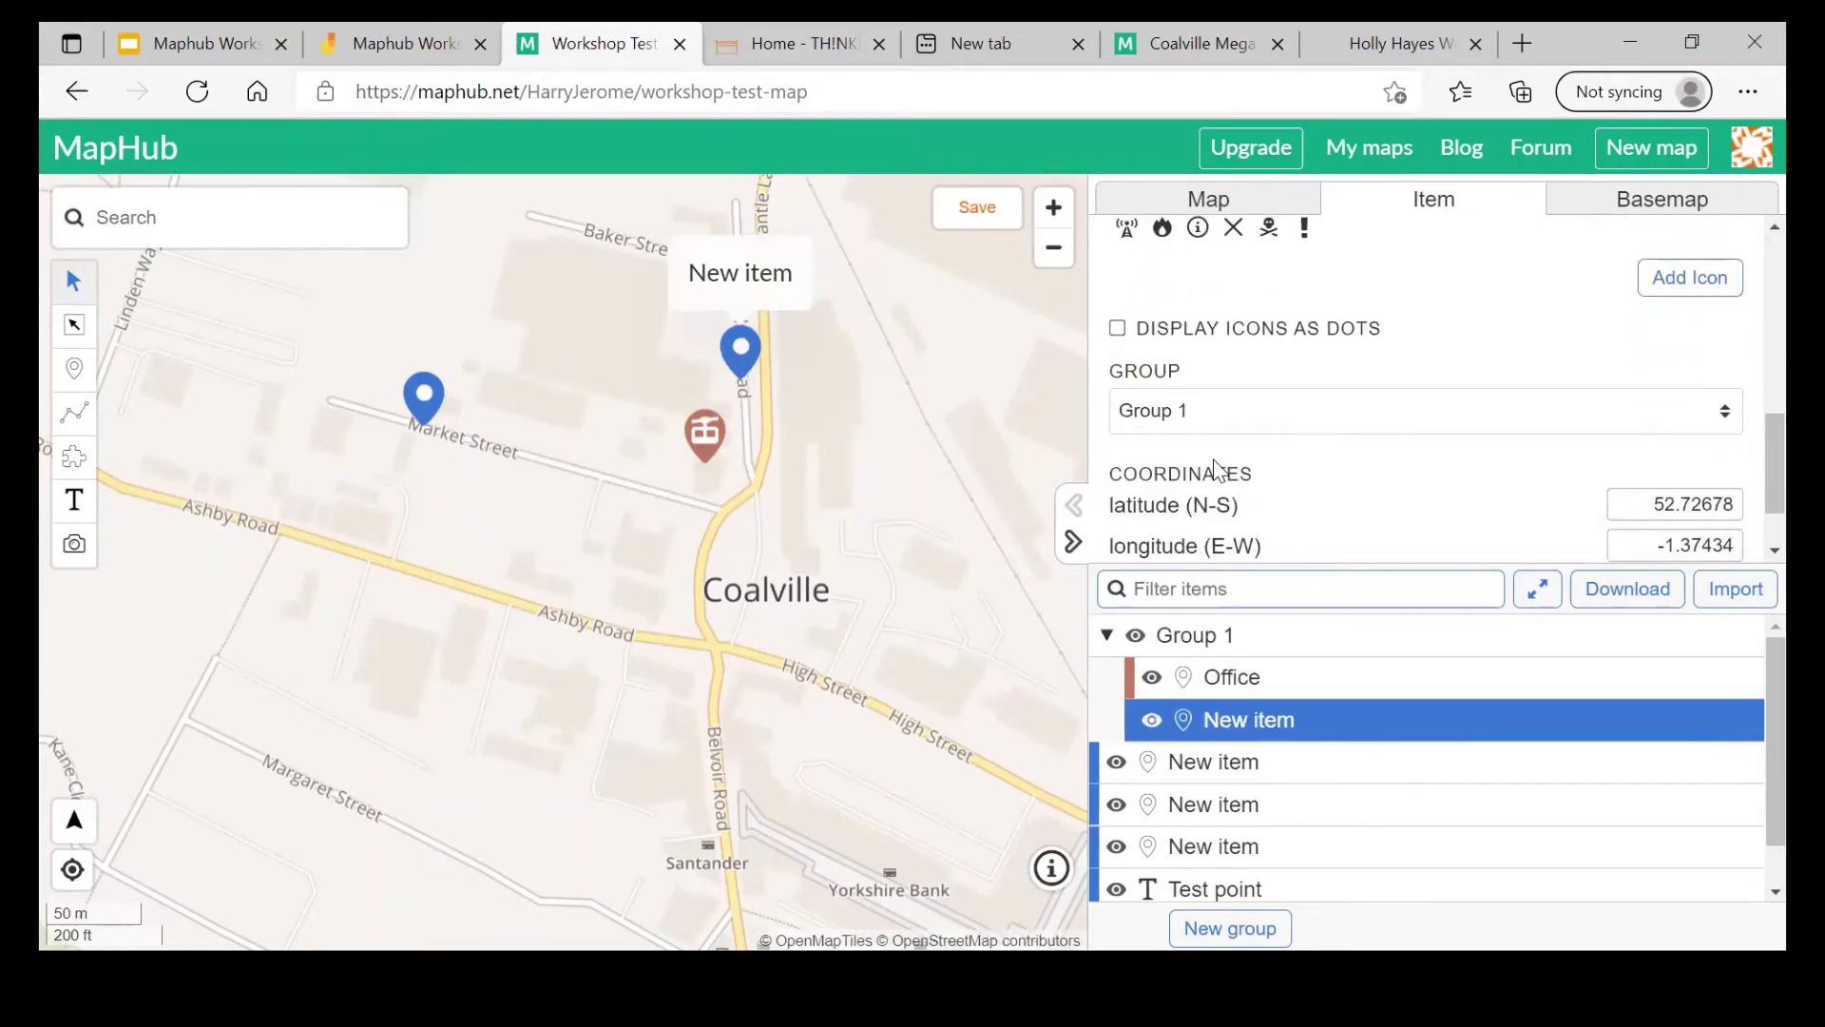
Step: Assign the new Market Street marker to a new group of its own
{"action": "left_click", "coordinate": [429, 401]}
{"action": "left_click", "coordinate": [1207, 414]}
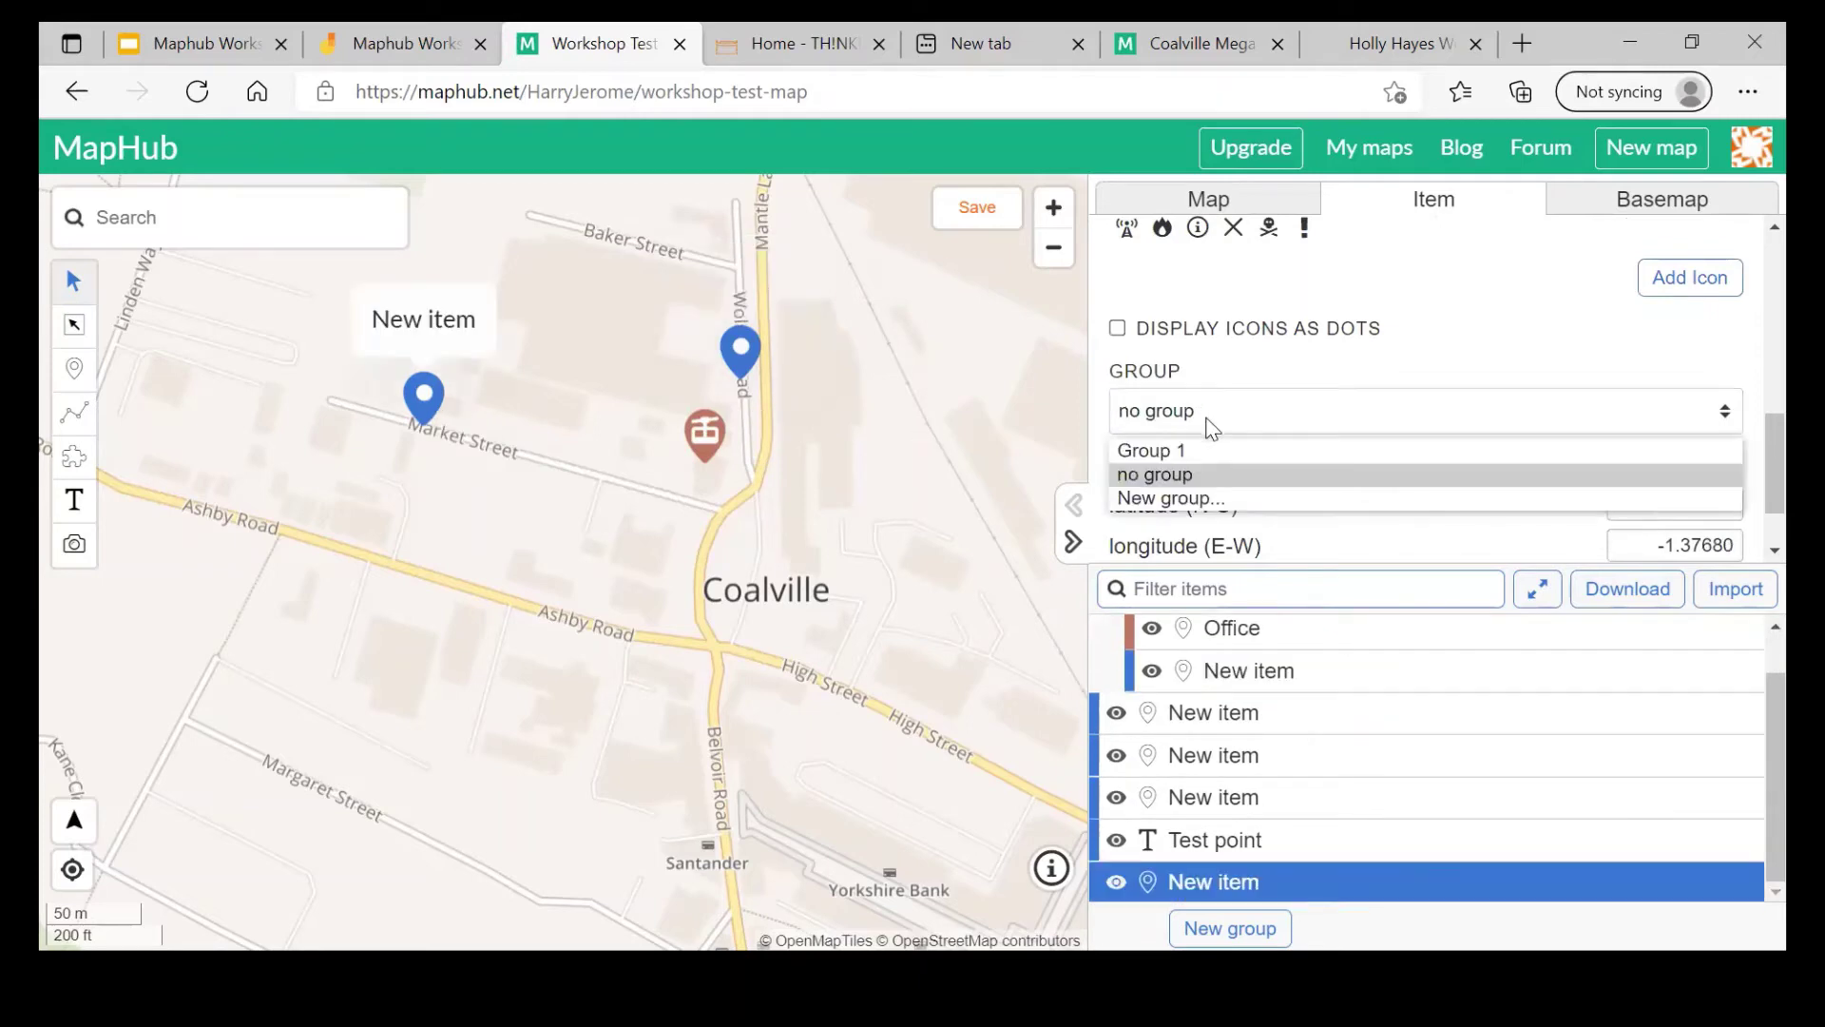
{"action": "left_click", "coordinate": [1207, 490]}
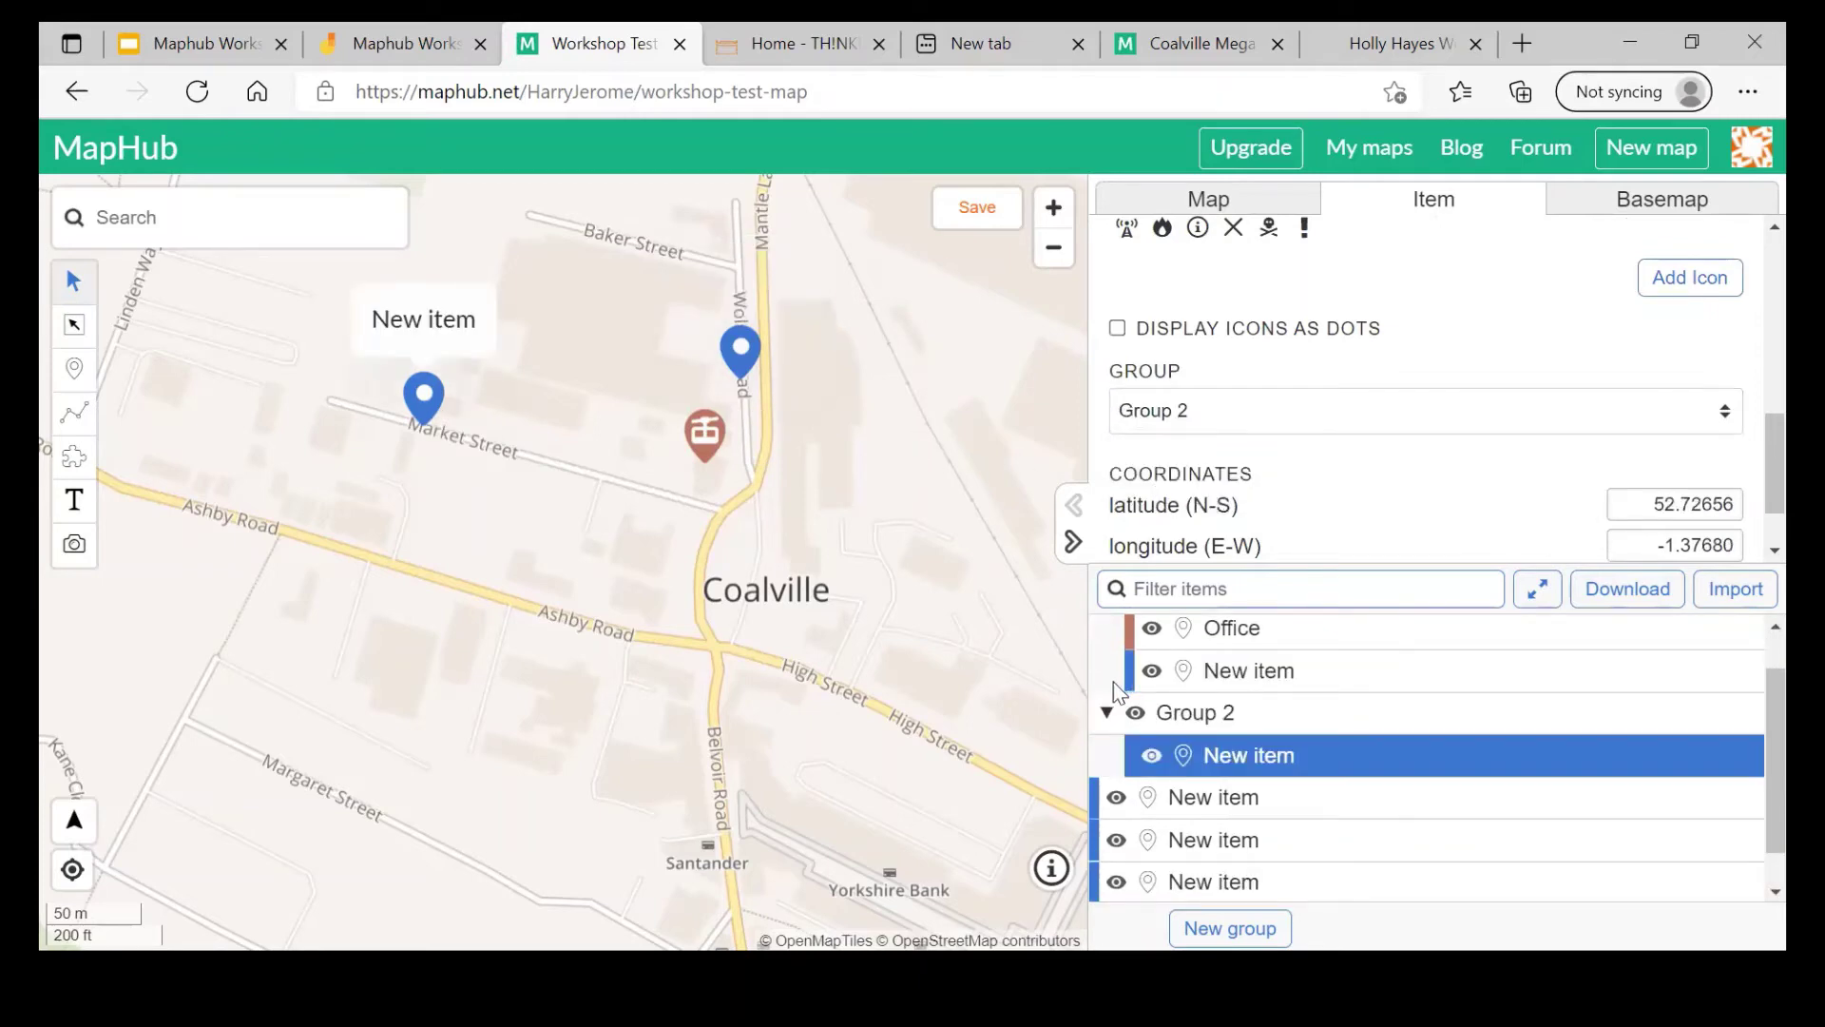
Step: Collapse Group 2 and Group 1 in the item list
{"action": "scroll", "coordinate": [1114, 741], "scroll_direction": "up", "scroll_amount": 1}
{"action": "left_click", "coordinate": [1106, 763]}
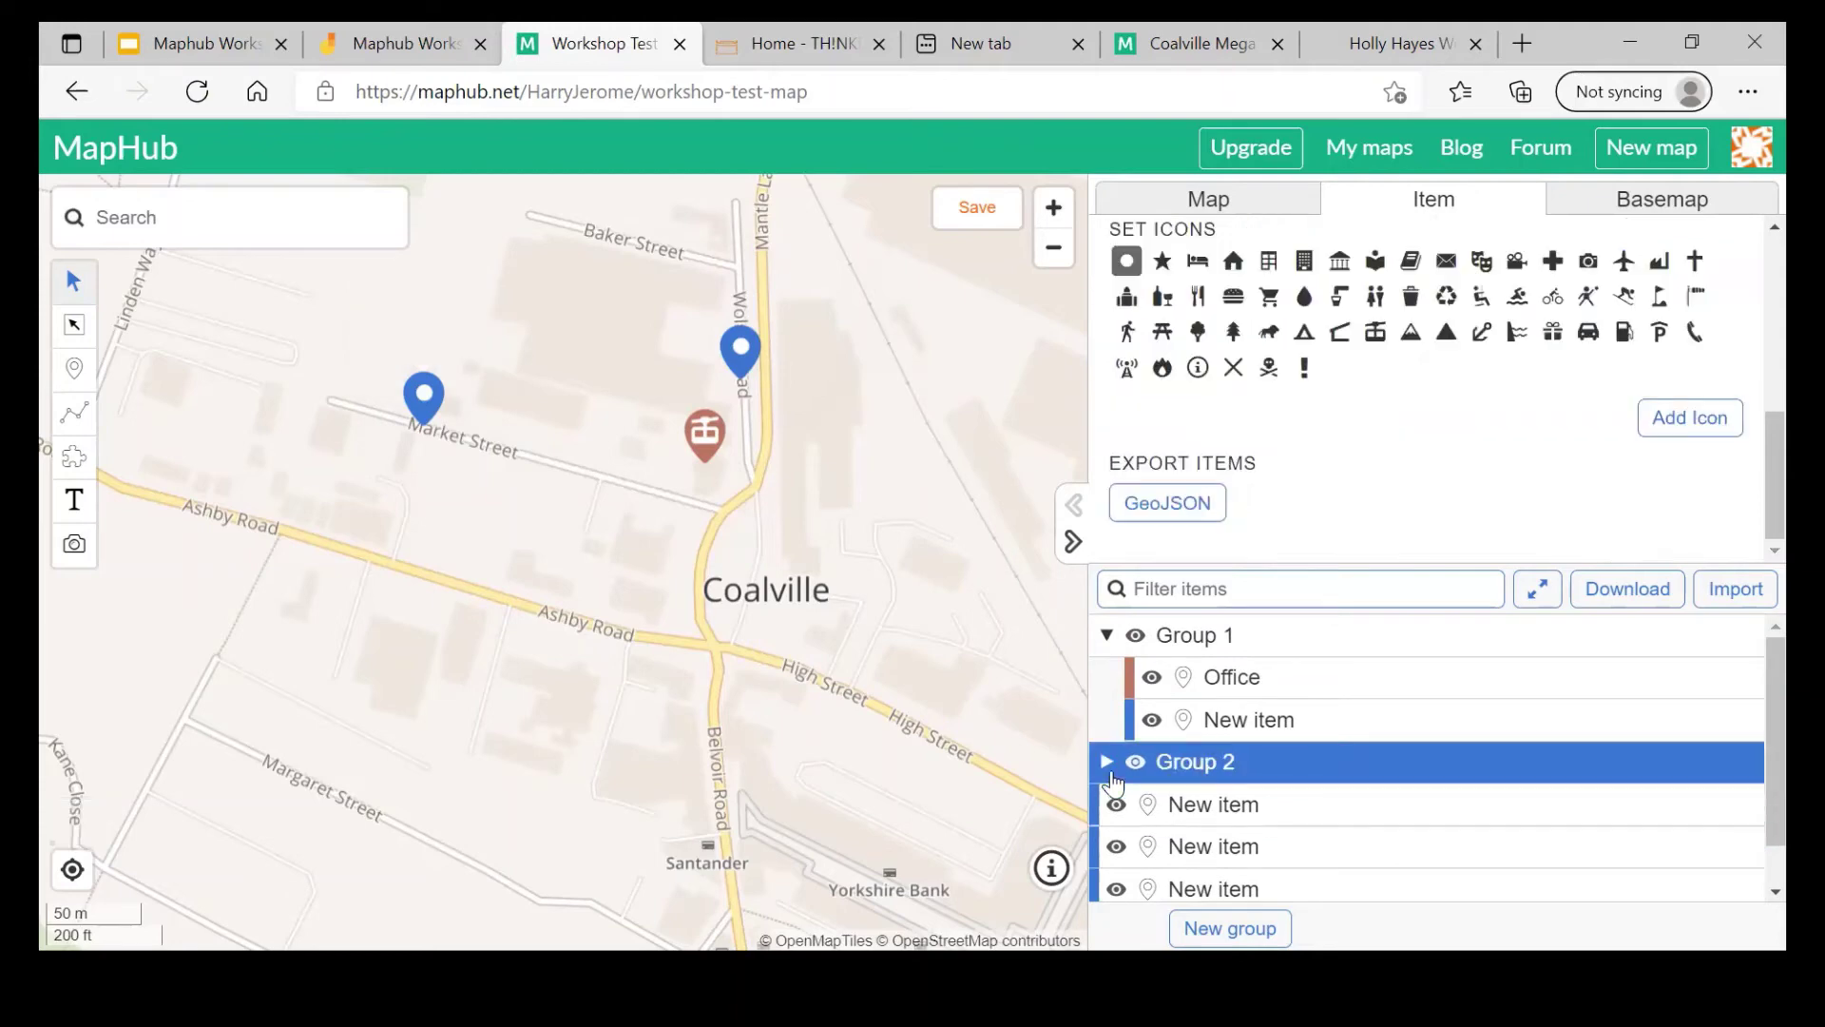
{"action": "left_click", "coordinate": [1107, 637]}
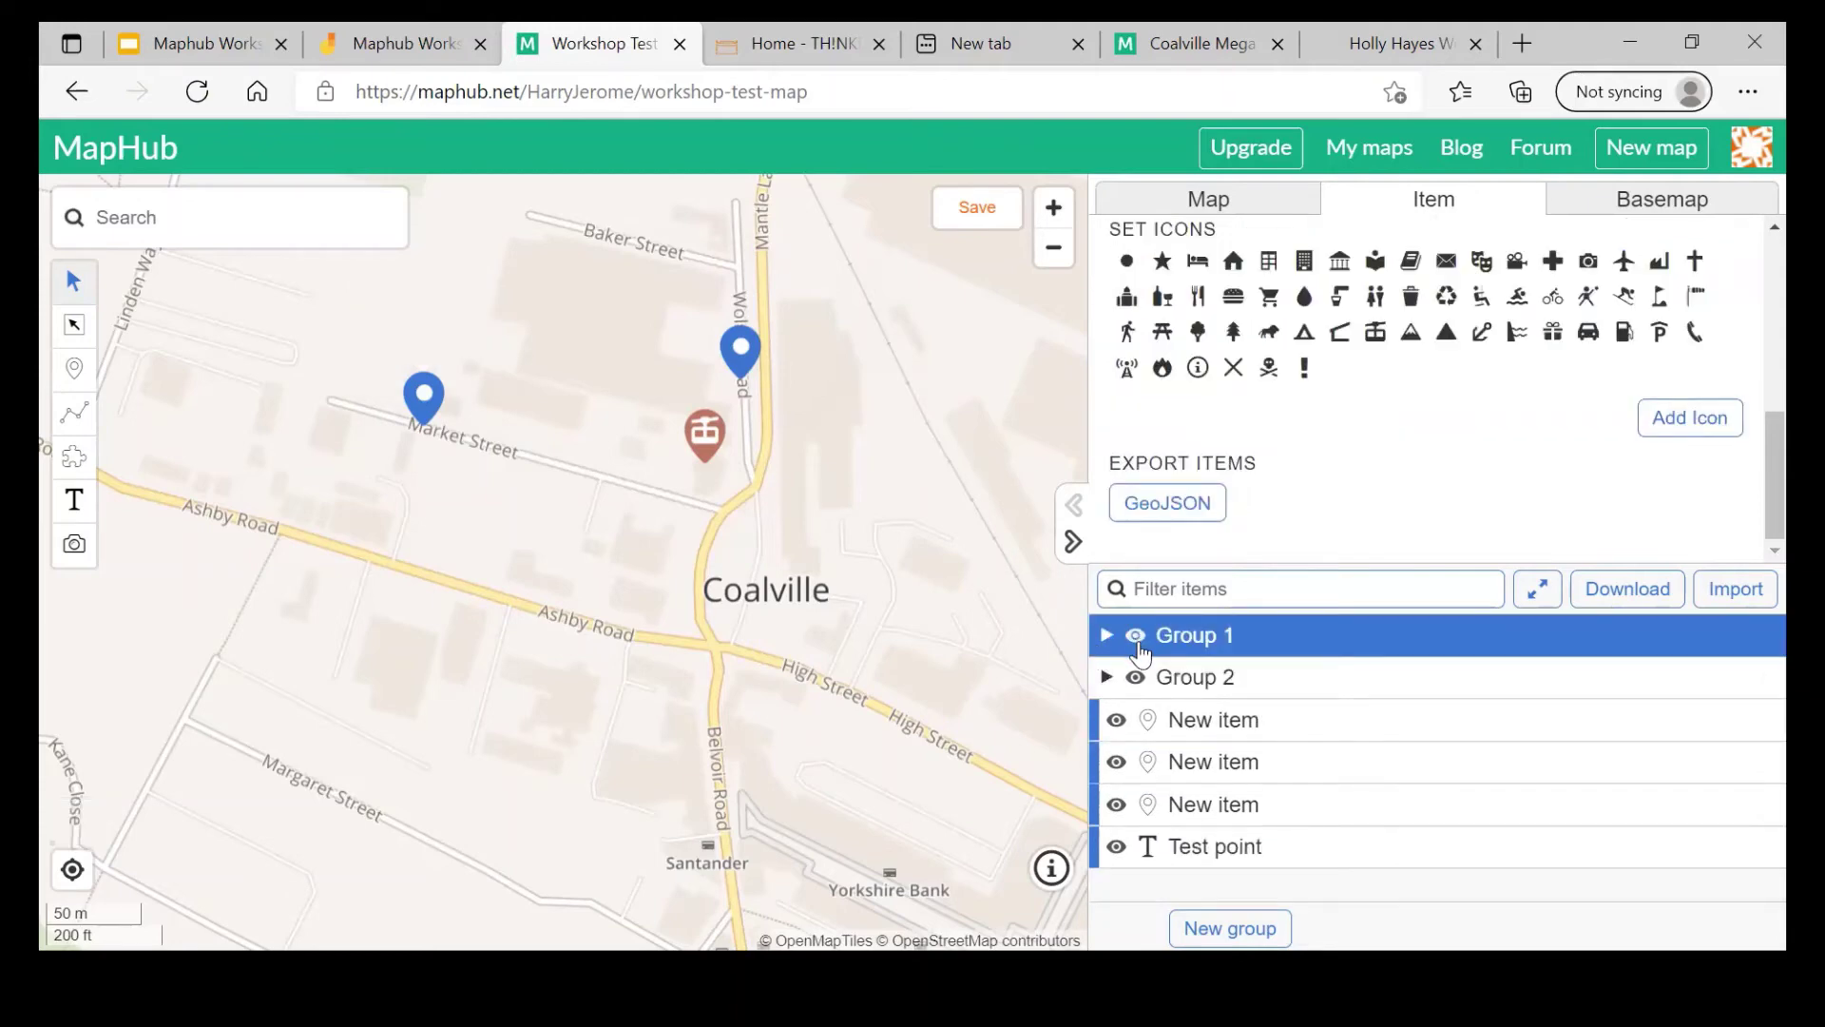
Step: Hide and show the markers of Group 2 and Group 1 on the map by toggling each group's visibility
{"action": "left_click", "coordinate": [1137, 678]}
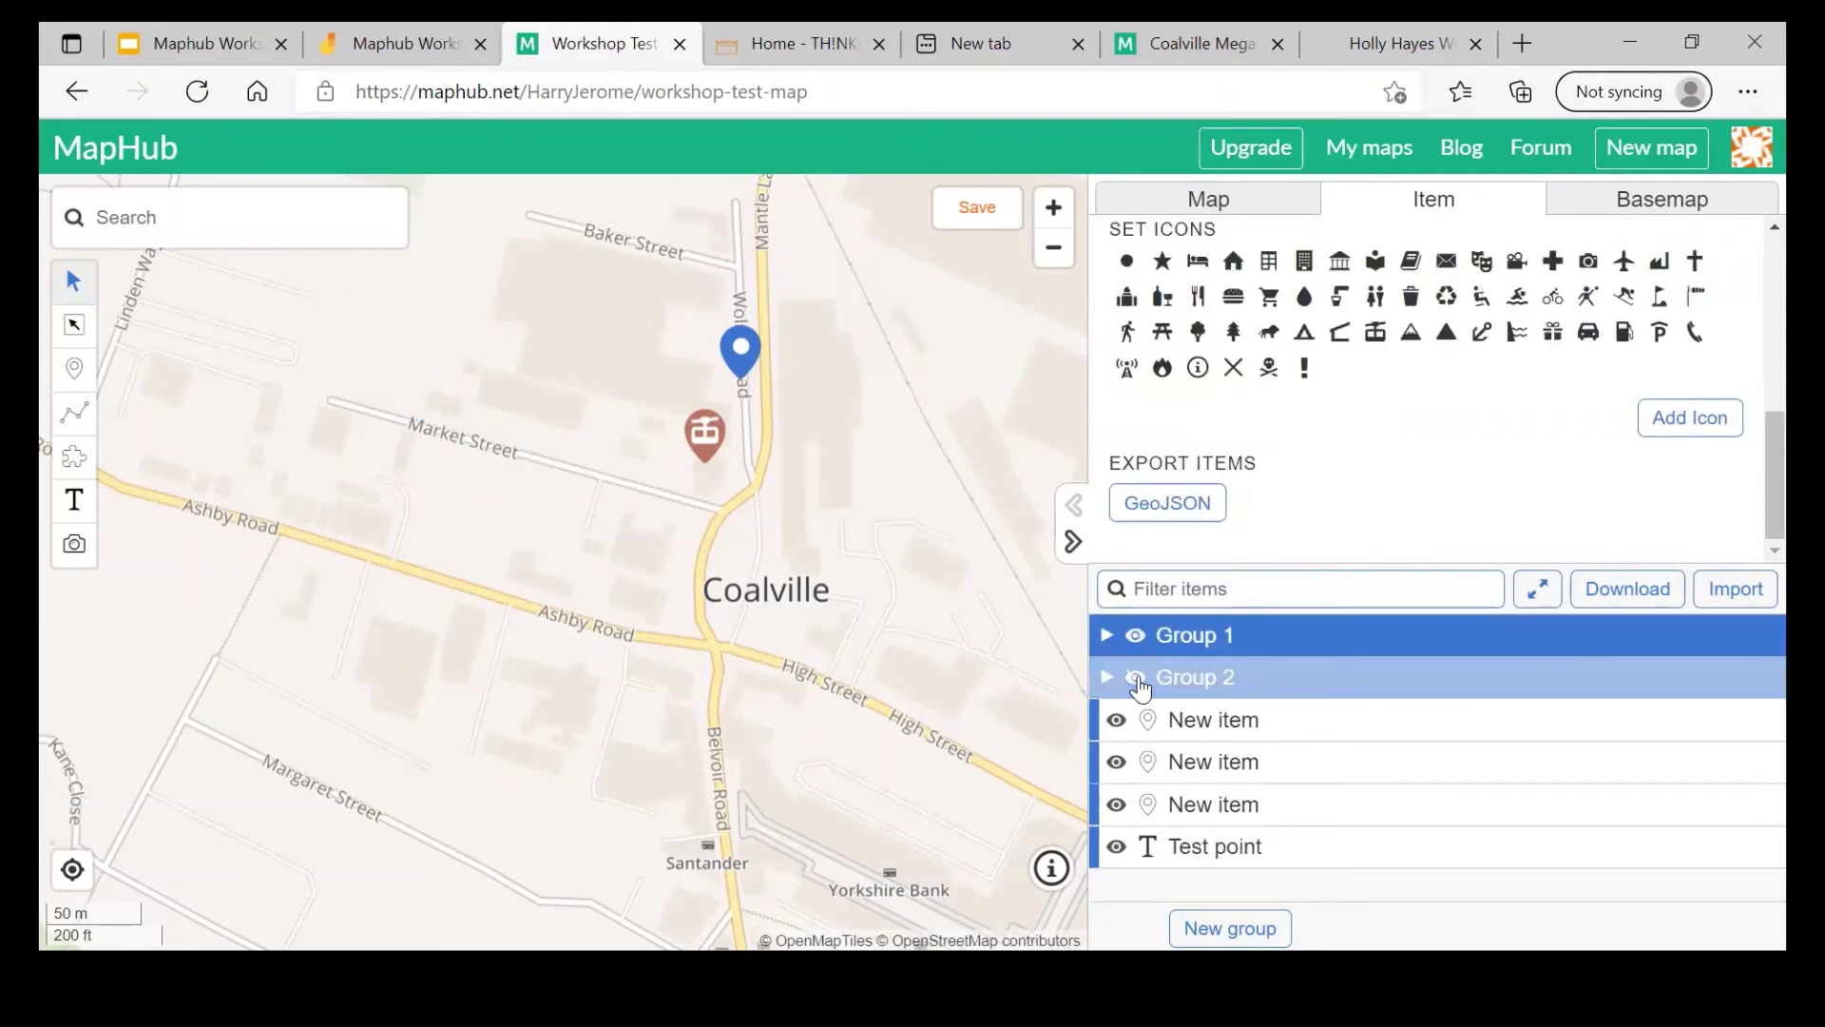
{"action": "left_click", "coordinate": [1137, 678]}
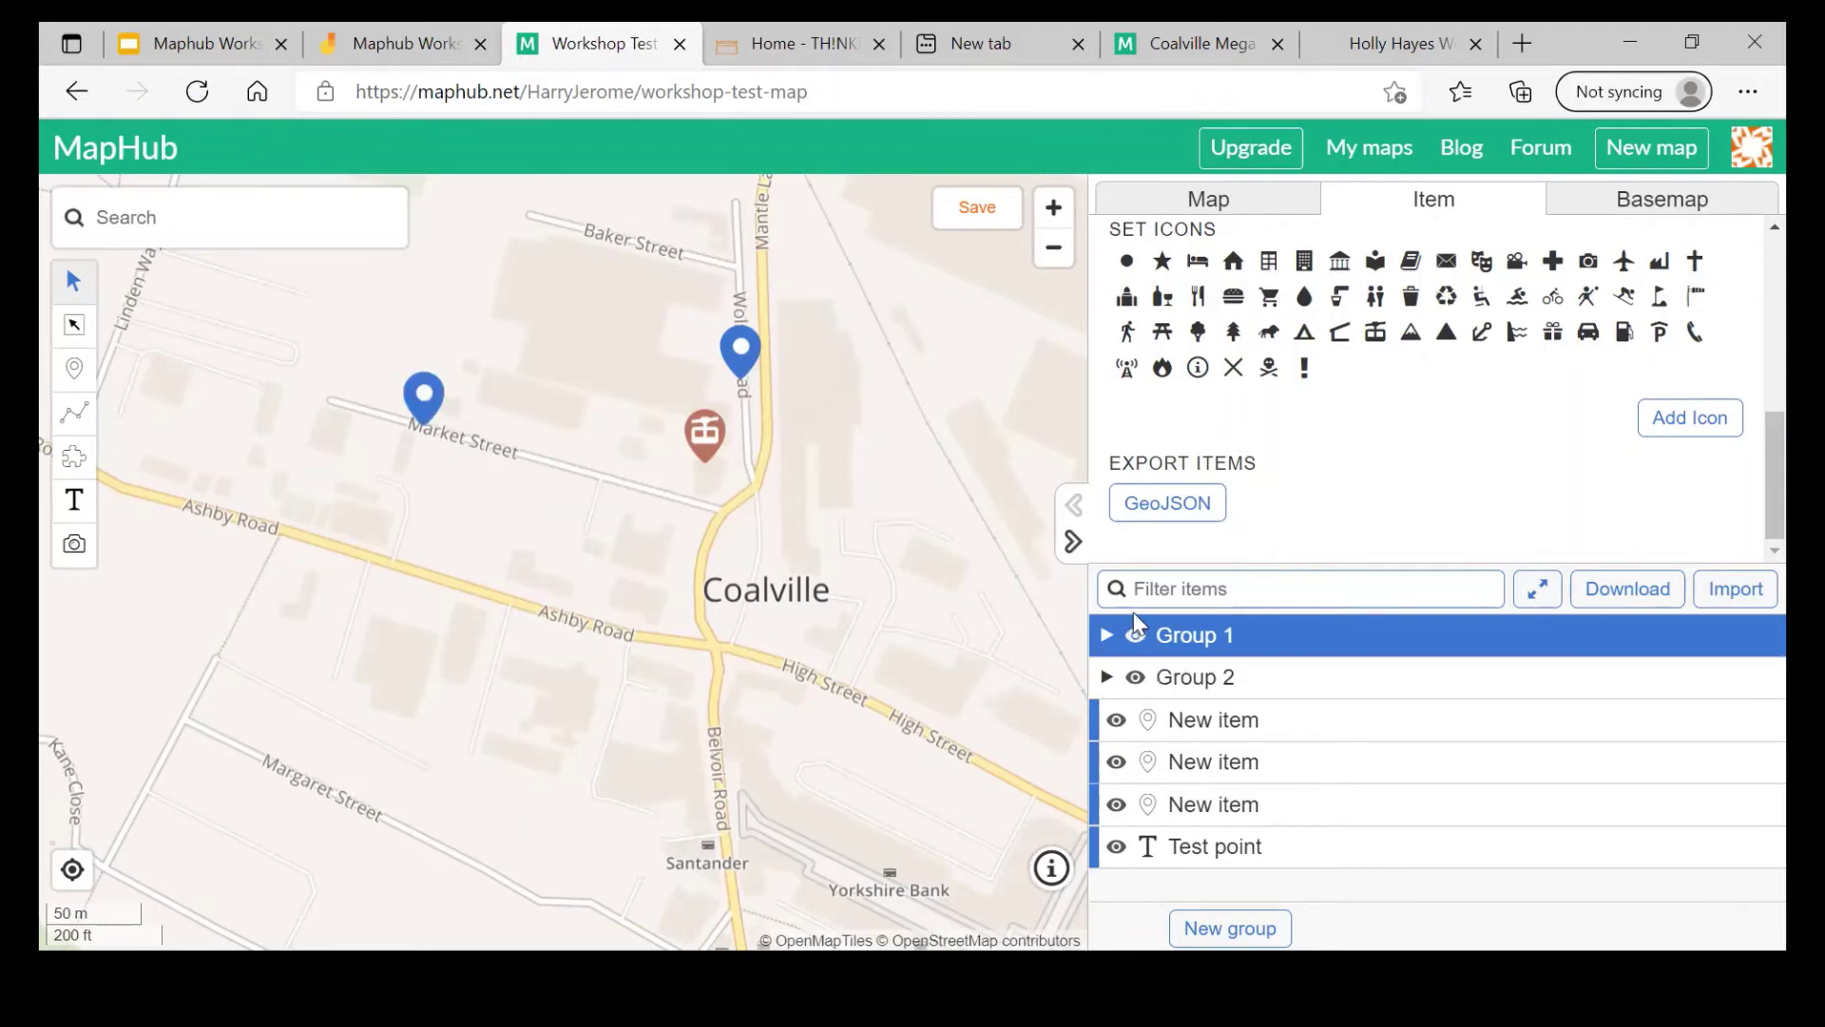
{"action": "left_click", "coordinate": [1137, 642]}
{"action": "left_click", "coordinate": [1137, 643]}
{"action": "left_click", "coordinate": [1136, 637]}
{"action": "left_click", "coordinate": [1136, 637]}
{"action": "left_click", "coordinate": [1136, 677]}
{"action": "left_click", "coordinate": [1135, 677]}
{"action": "scroll", "coordinate": [1220, 551], "scroll_direction": "up", "scroll_amount": 2}
{"action": "scroll", "coordinate": [1220, 551], "scroll_direction": "down", "scroll_amount": 2}
Step: Select the Office point and examine its latitude and longitude coordinates
{"action": "left_click", "coordinate": [704, 432]}
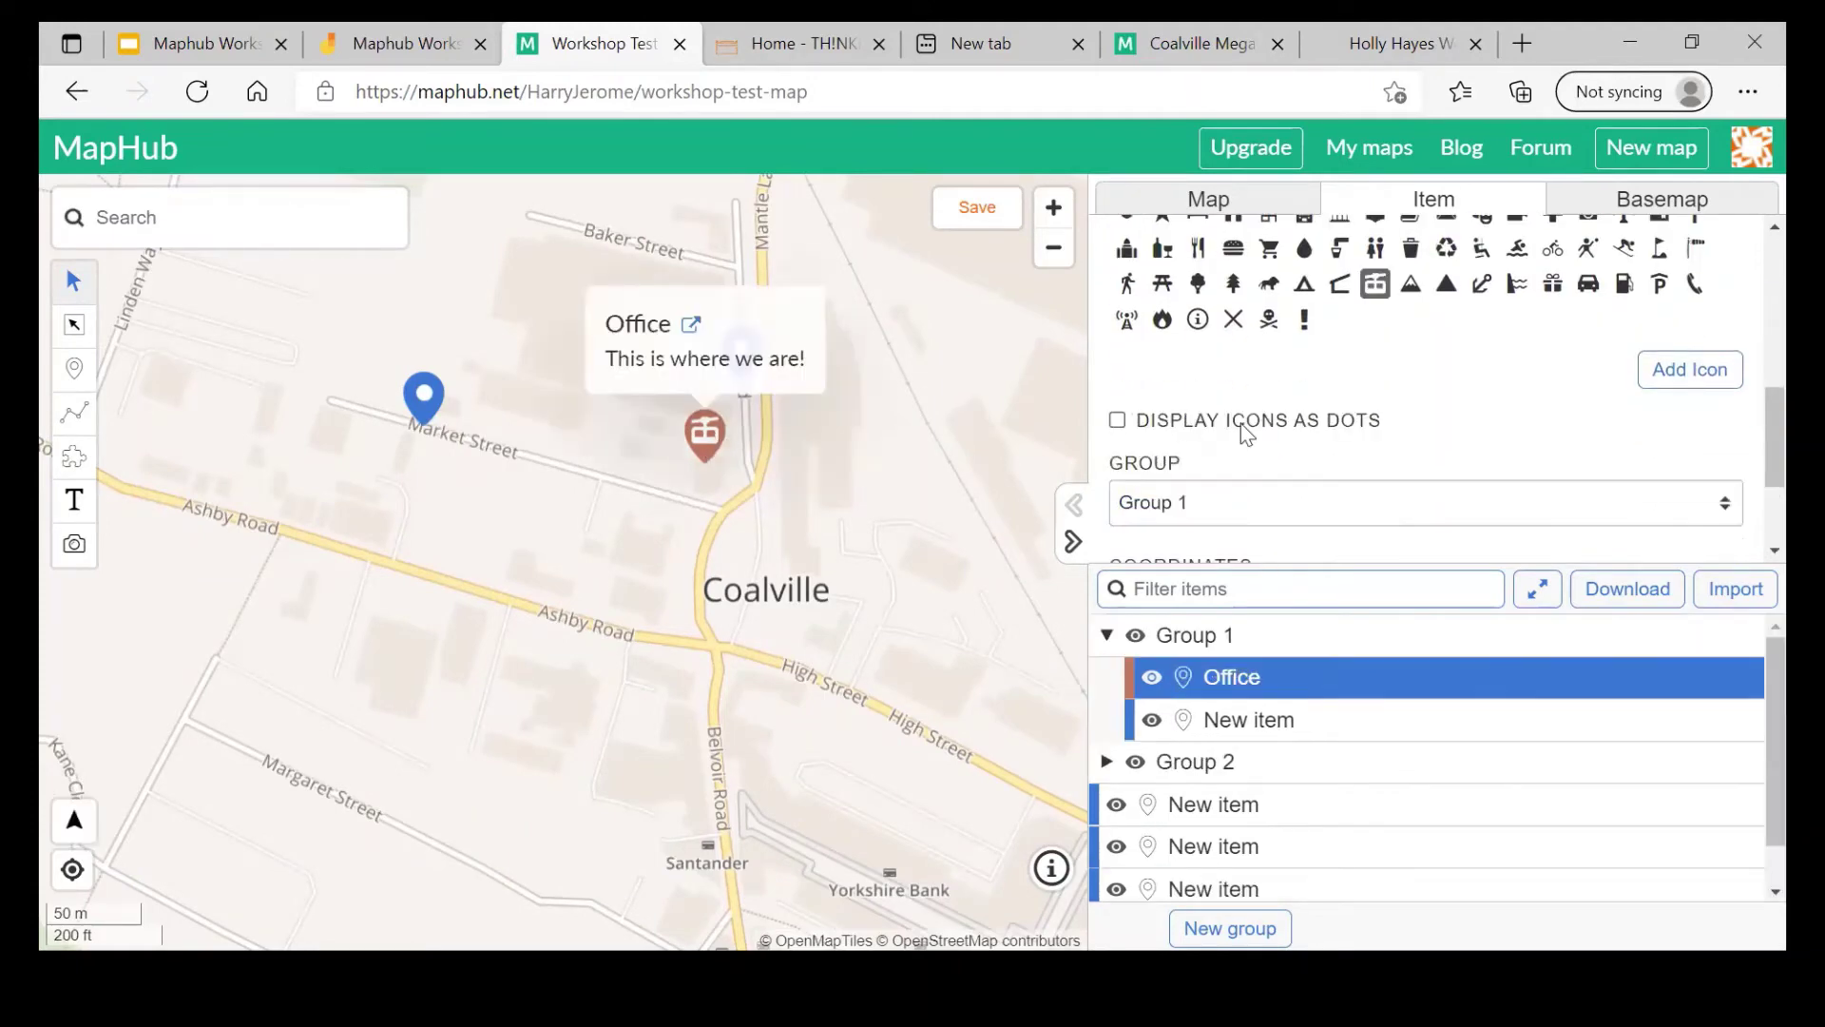
{"action": "scroll", "coordinate": [1240, 424], "scroll_direction": "down", "scroll_amount": 2}
{"action": "scroll", "coordinate": [1240, 424], "scroll_direction": "down", "scroll_amount": 2}
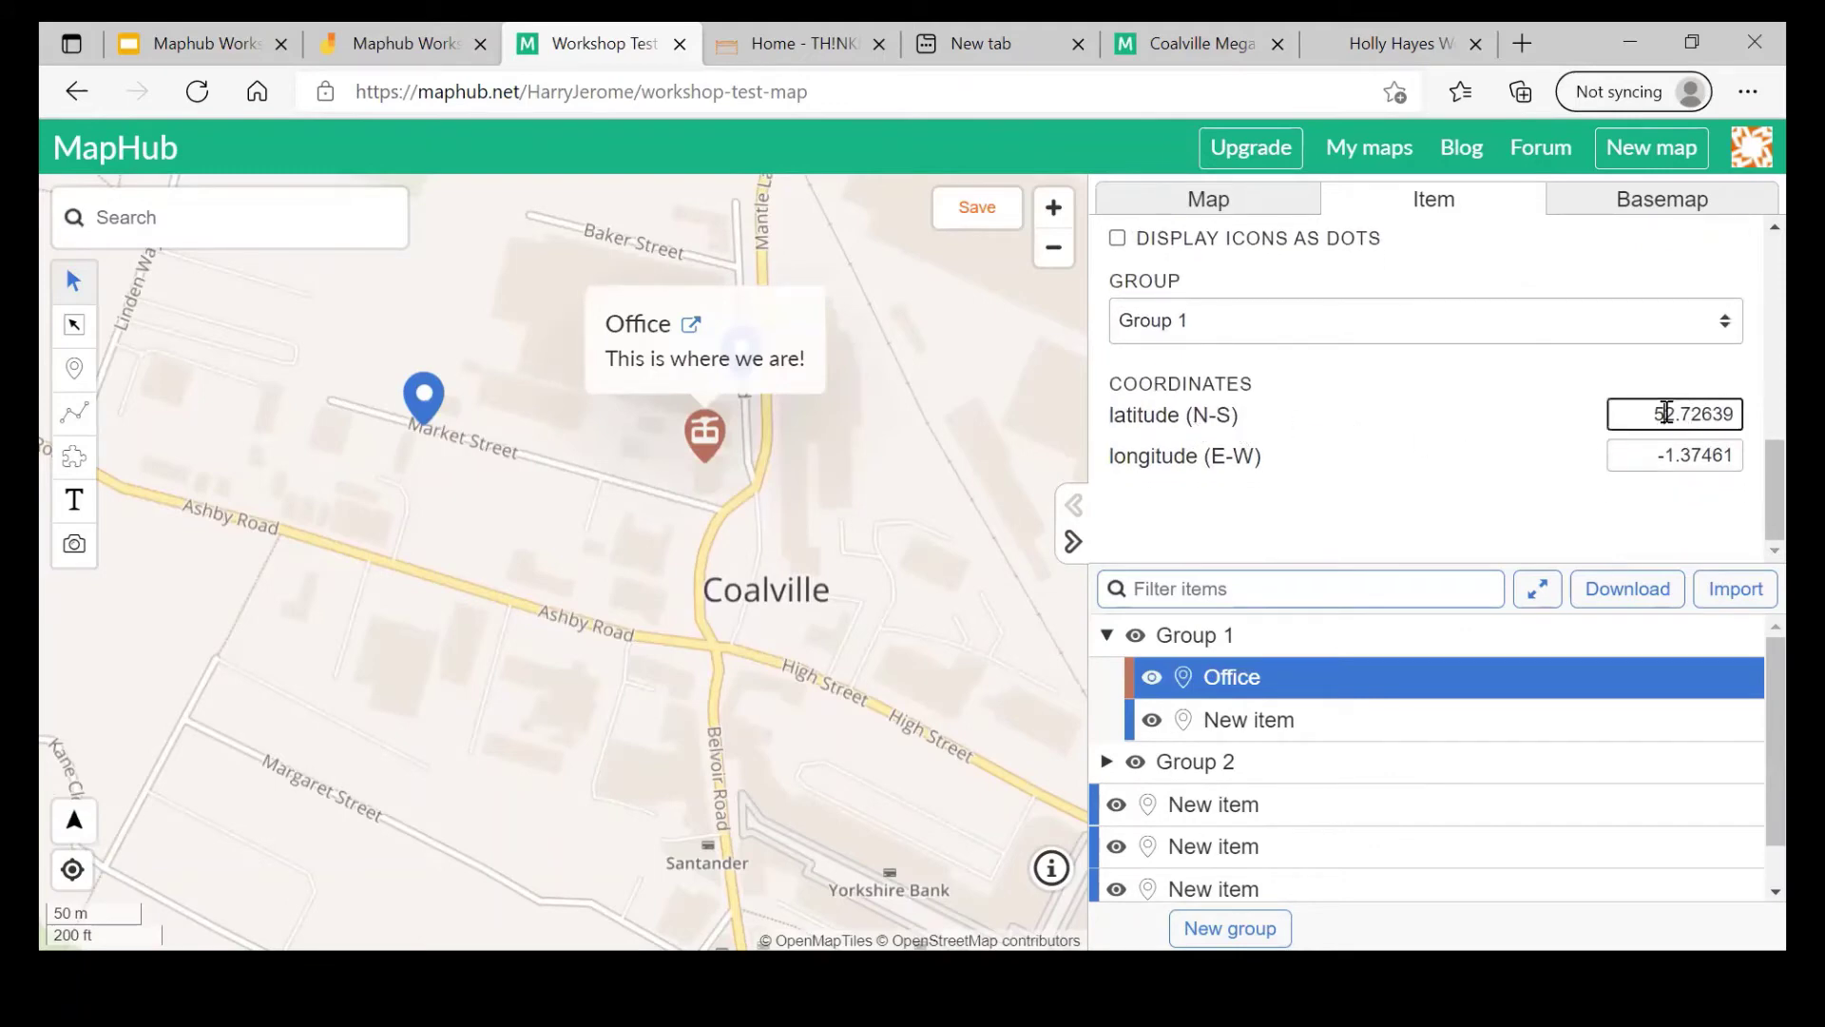
{"action": "left_click_drag", "start_coordinate": [1662, 413], "coordinate": [1745, 447]}
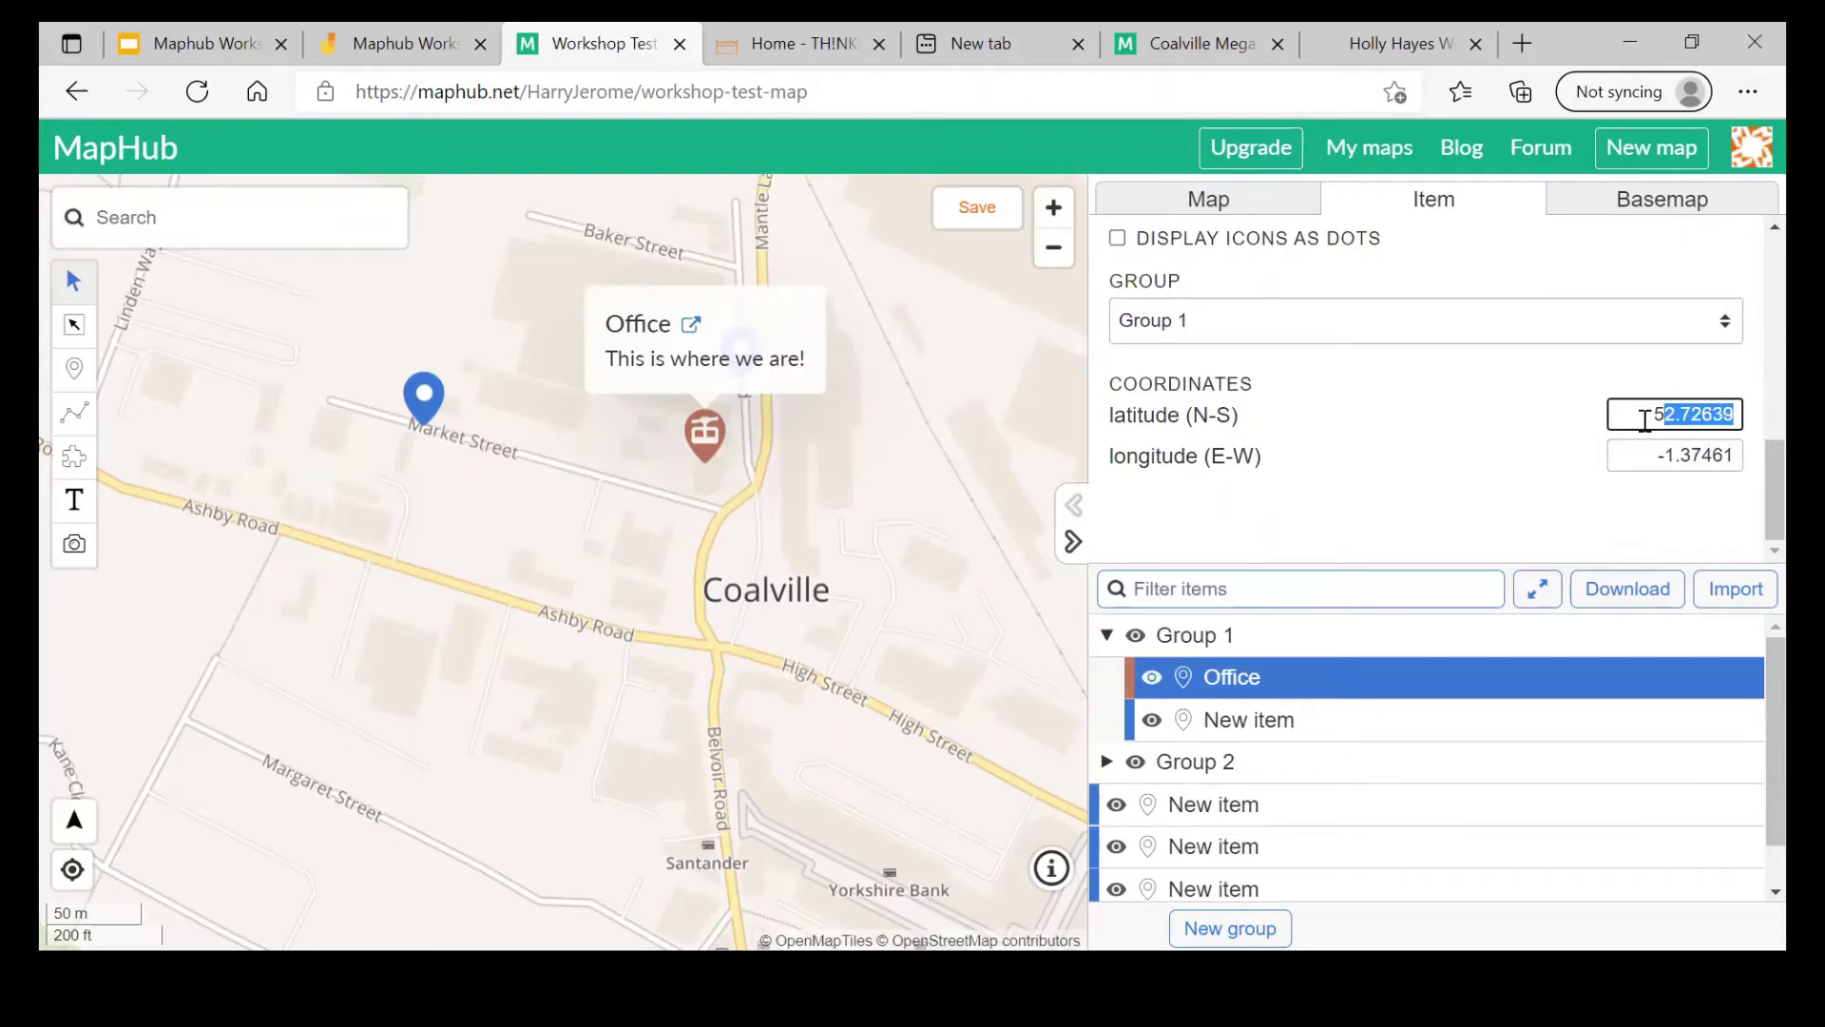
{"action": "left_click", "coordinate": [1652, 415]}
{"action": "right_click", "coordinate": [1652, 414]}
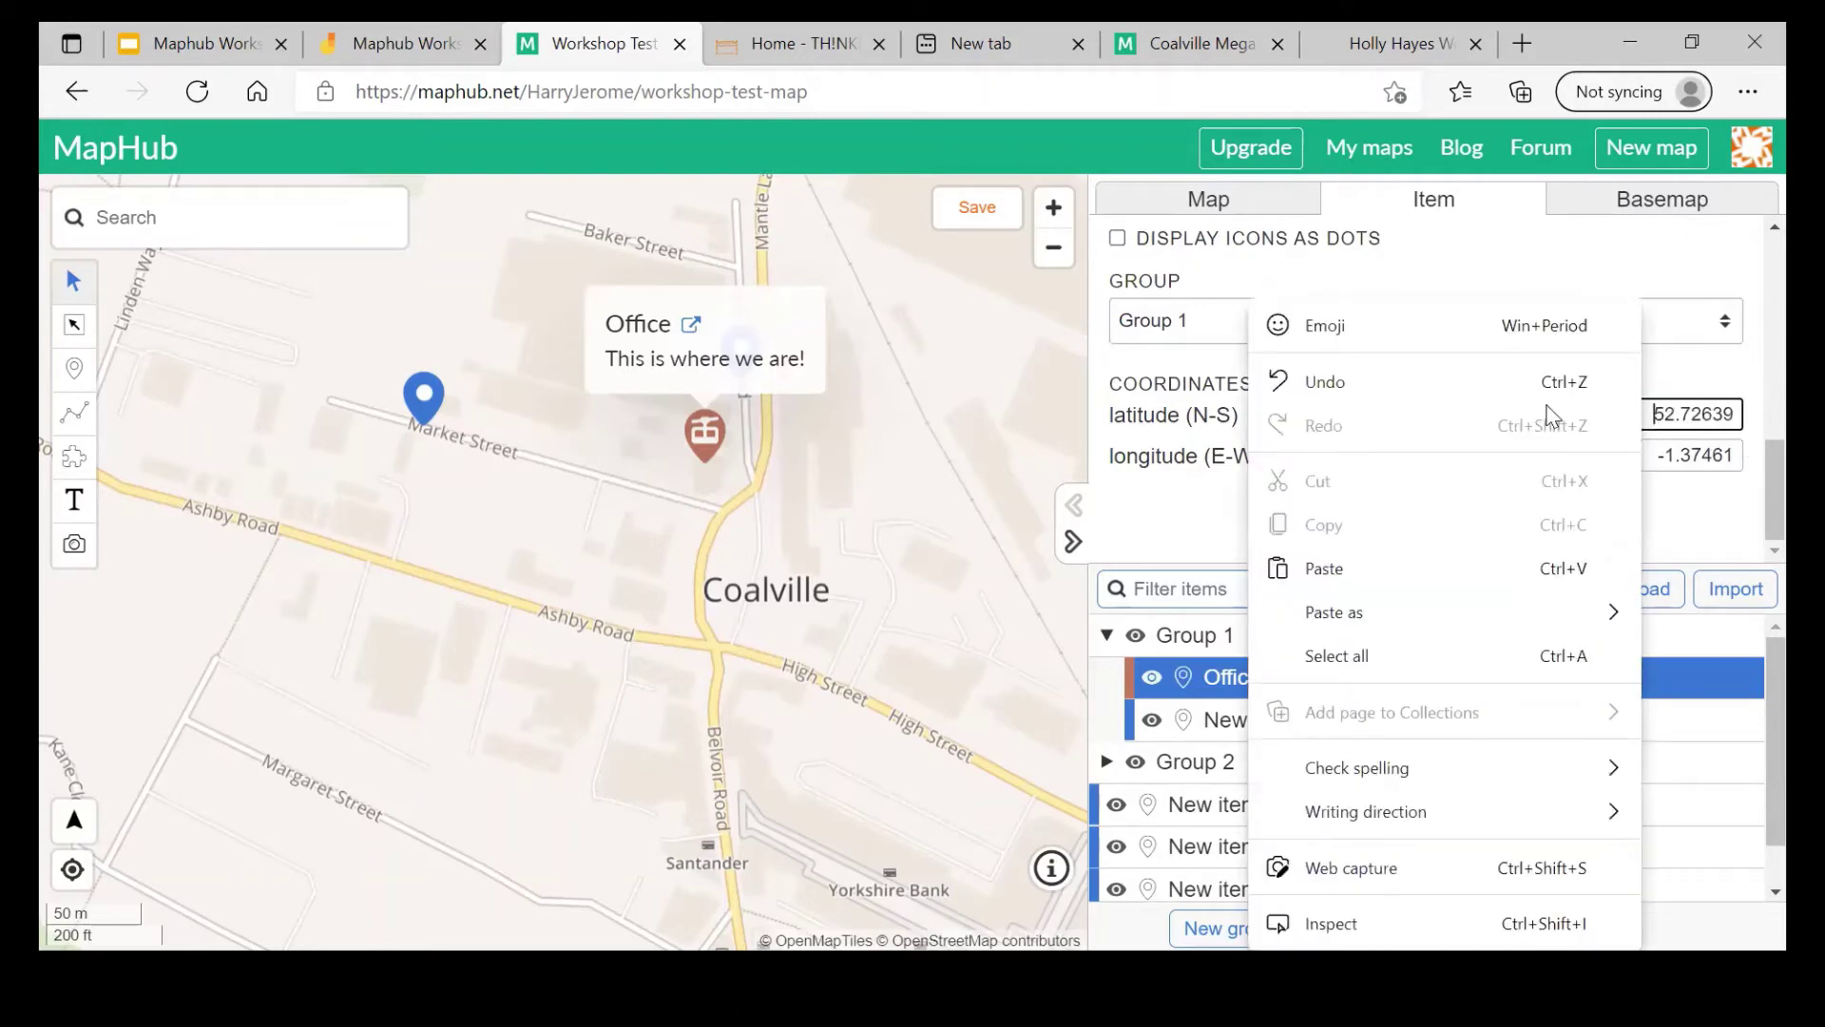
{"action": "right_click", "coordinate": [1245, 444]}
{"action": "left_click", "coordinate": [1193, 449]}
{"action": "left_click", "coordinate": [1192, 442]}
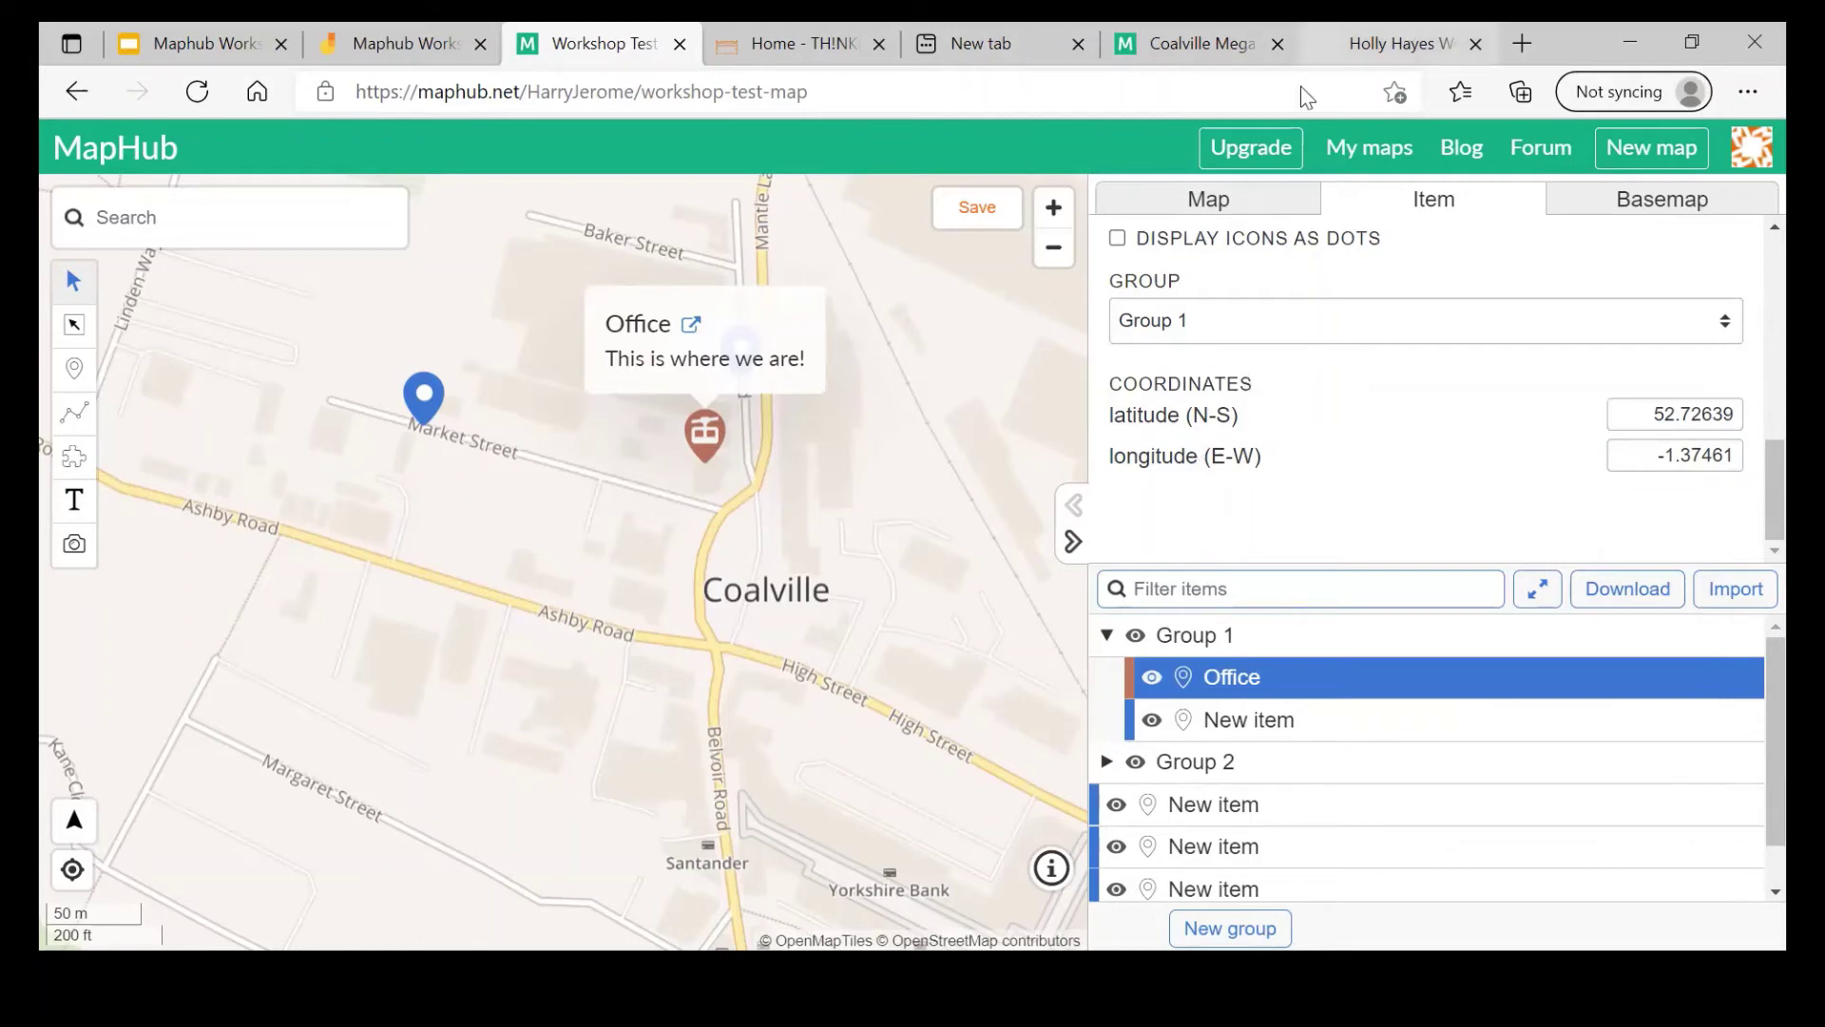
Step: Switch to the Holly Hayes Woodland page's browser tab and search the web for "memorial square coalville" from there
{"action": "left_click", "coordinate": [1331, 43]}
{"action": "left_click", "coordinate": [1223, 89]}
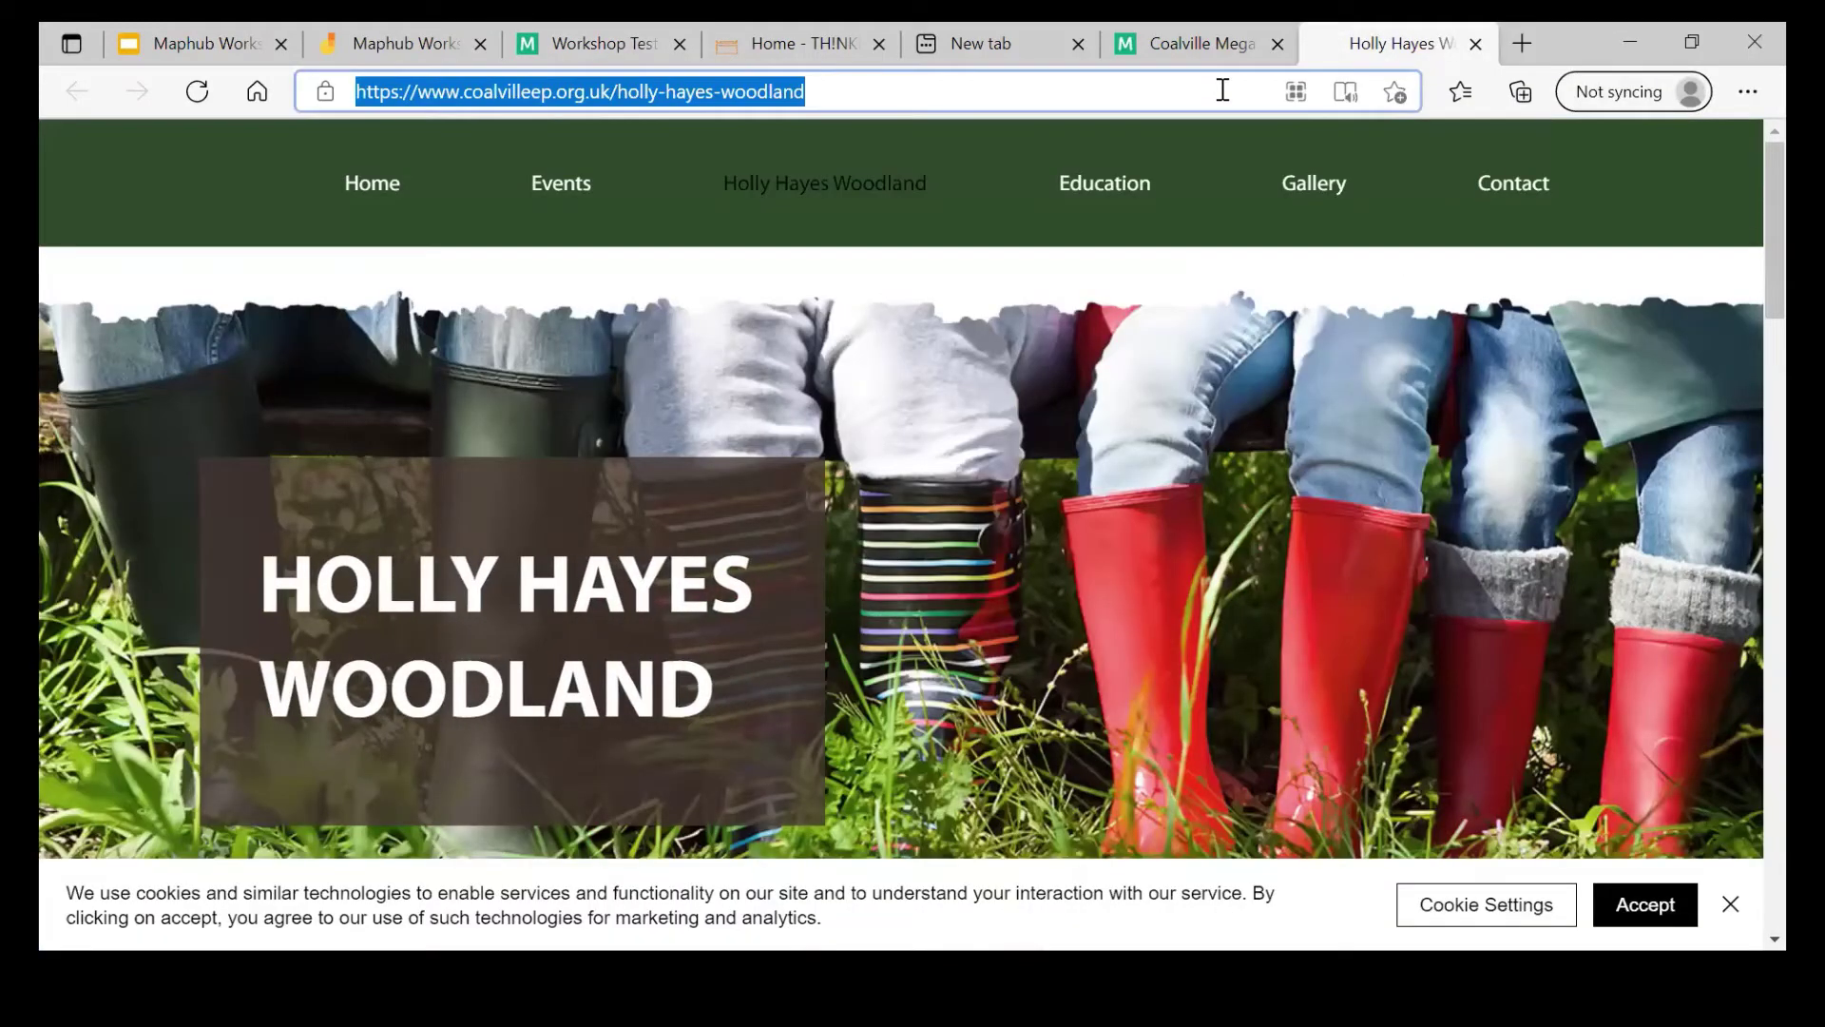
{"action": "type", "text": "memorial square "}
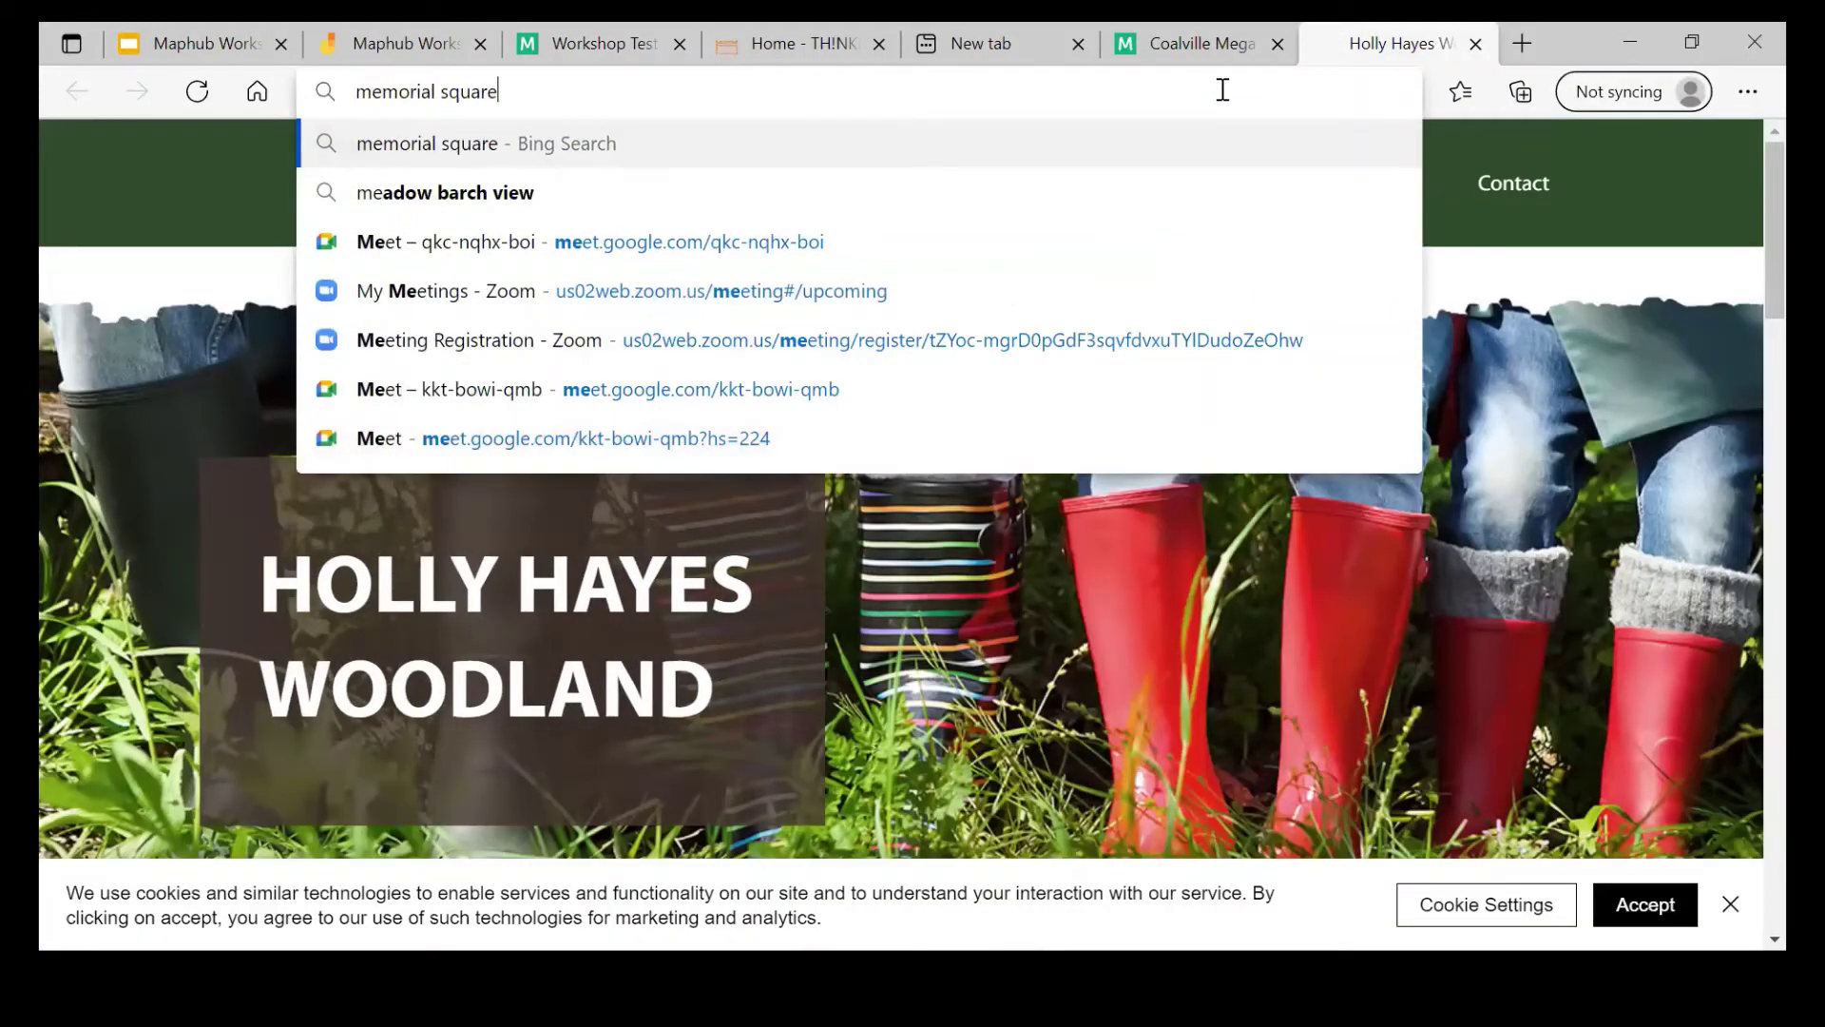
{"action": "type", "text": "coalville"}
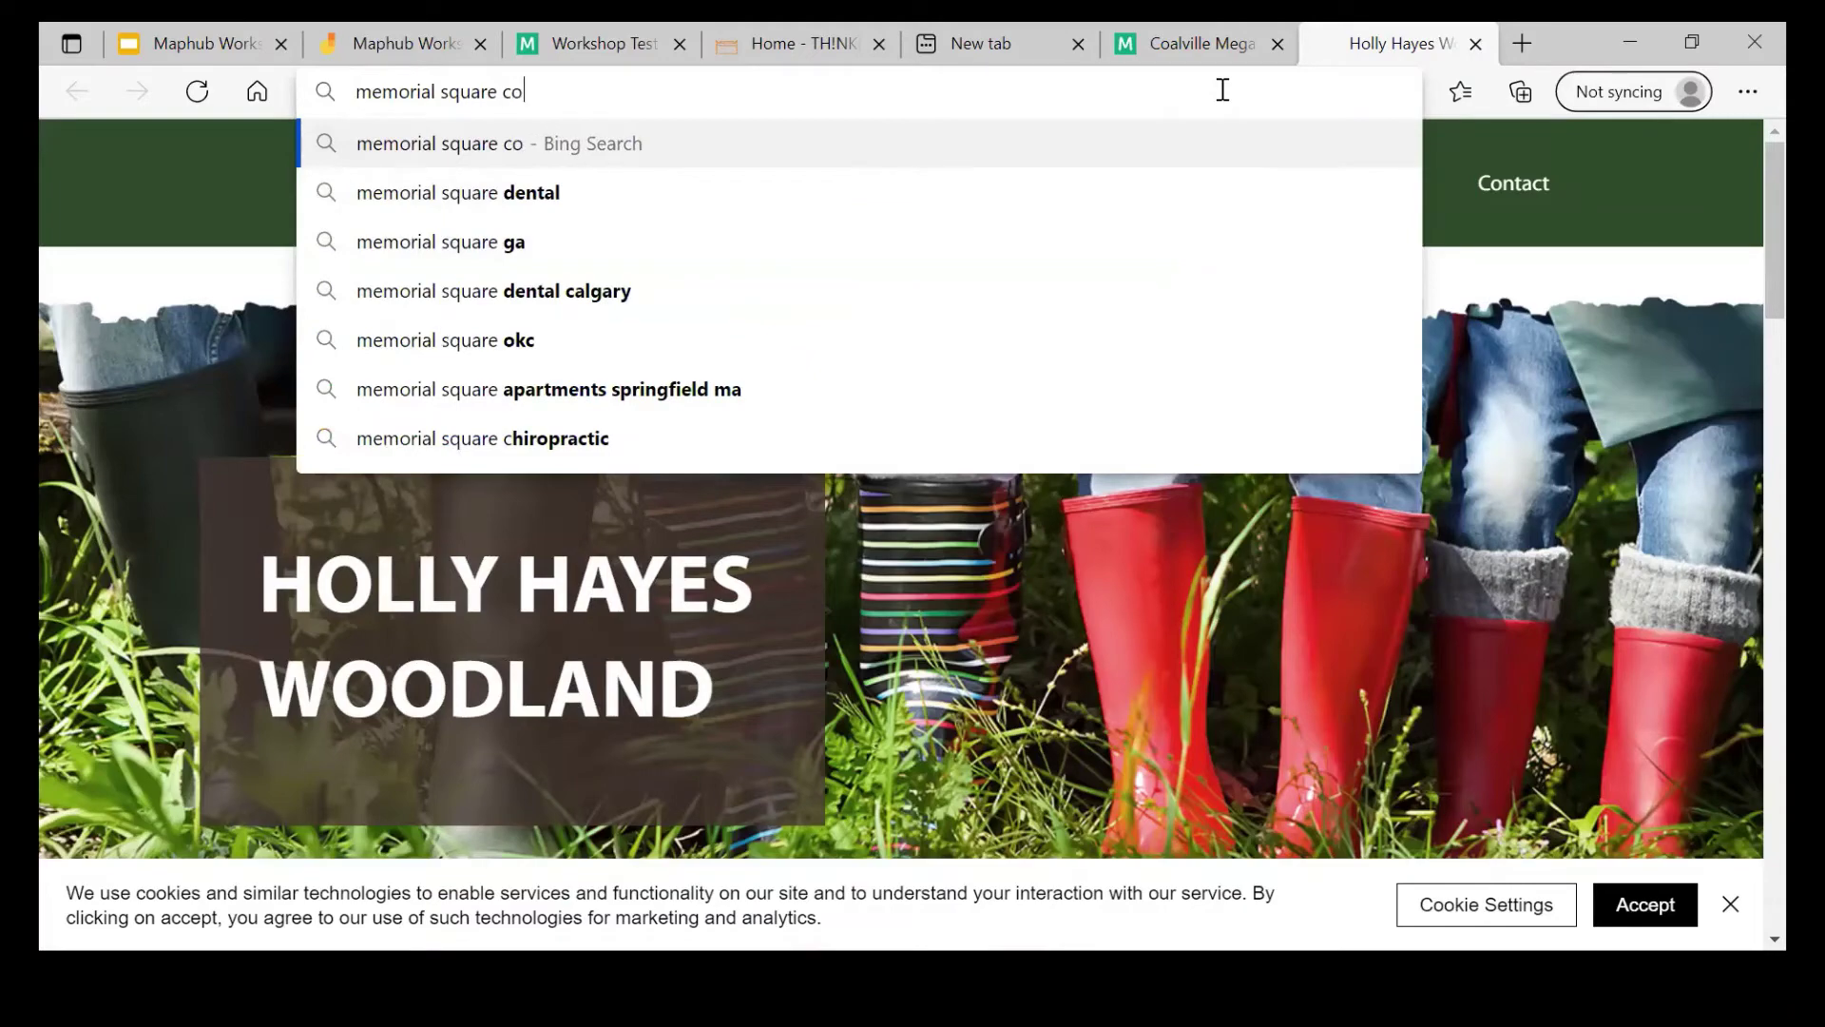
{"action": "key", "text": "Return"}
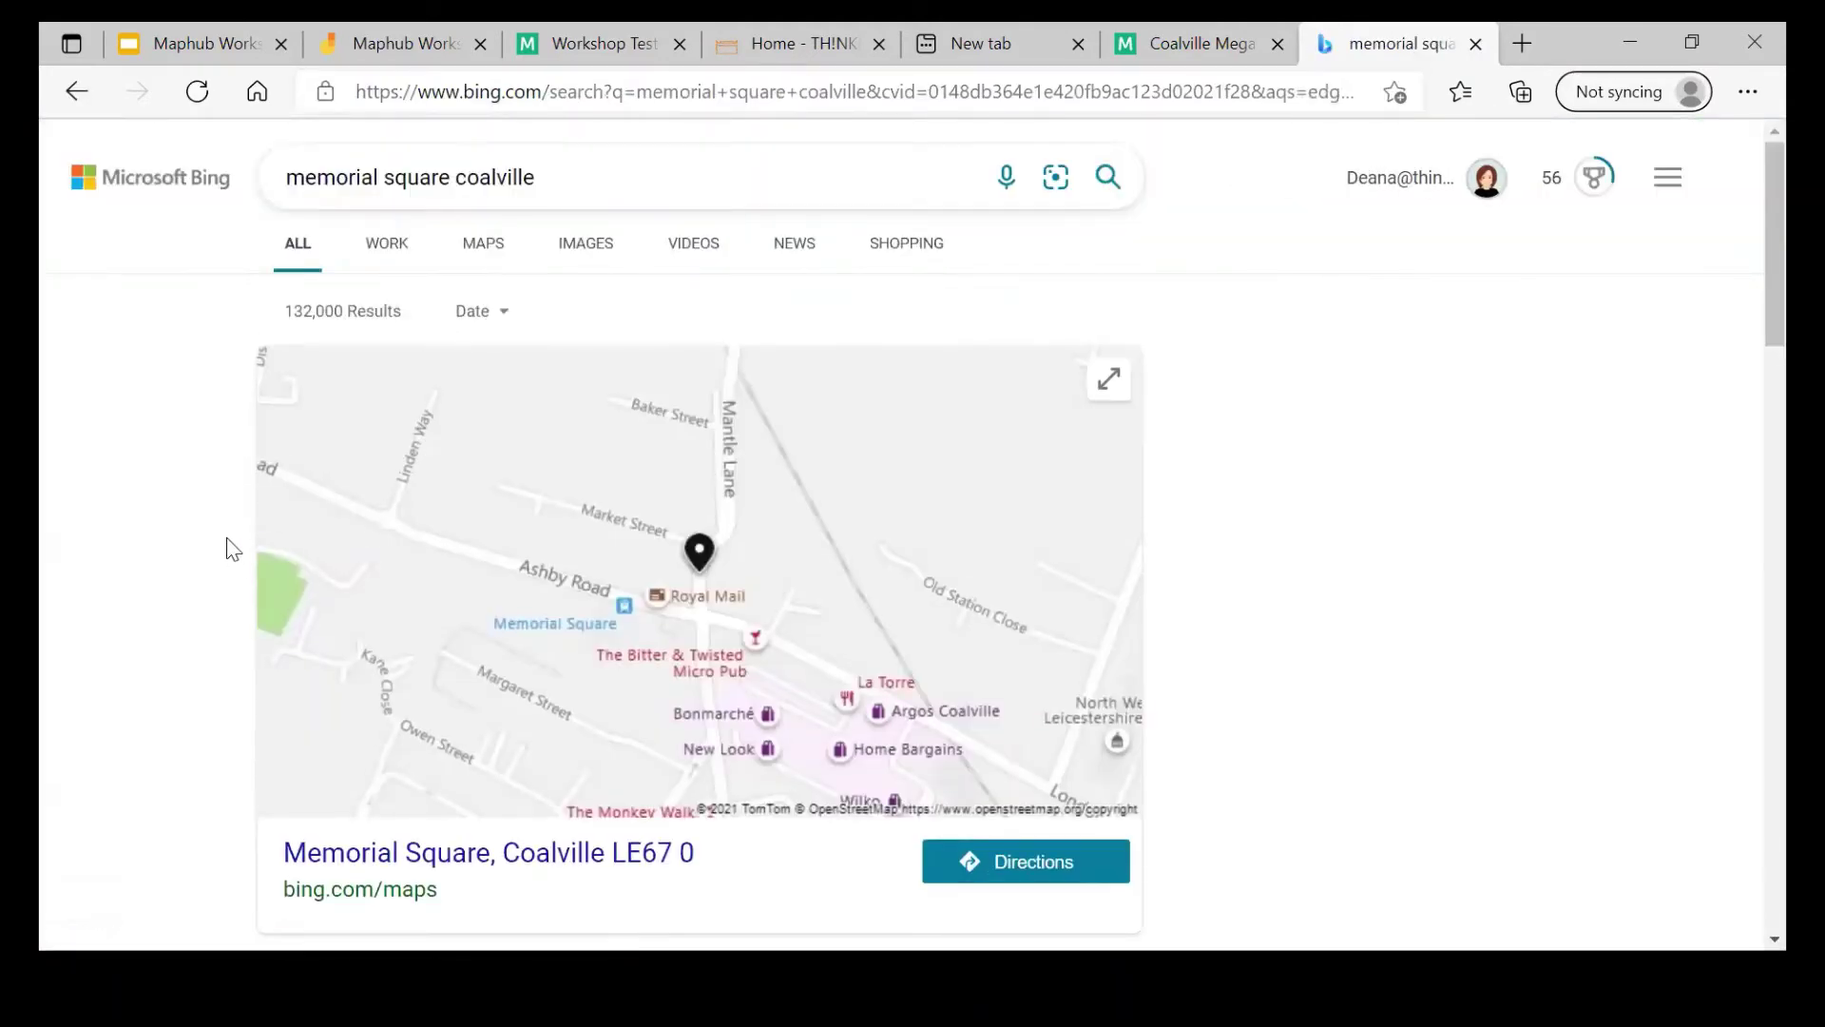
Step: Open the Memorial Square result in Bing Maps and select the coordinates listed in its place details
{"action": "scroll", "coordinate": [235, 549], "scroll_direction": "down", "scroll_amount": 3}
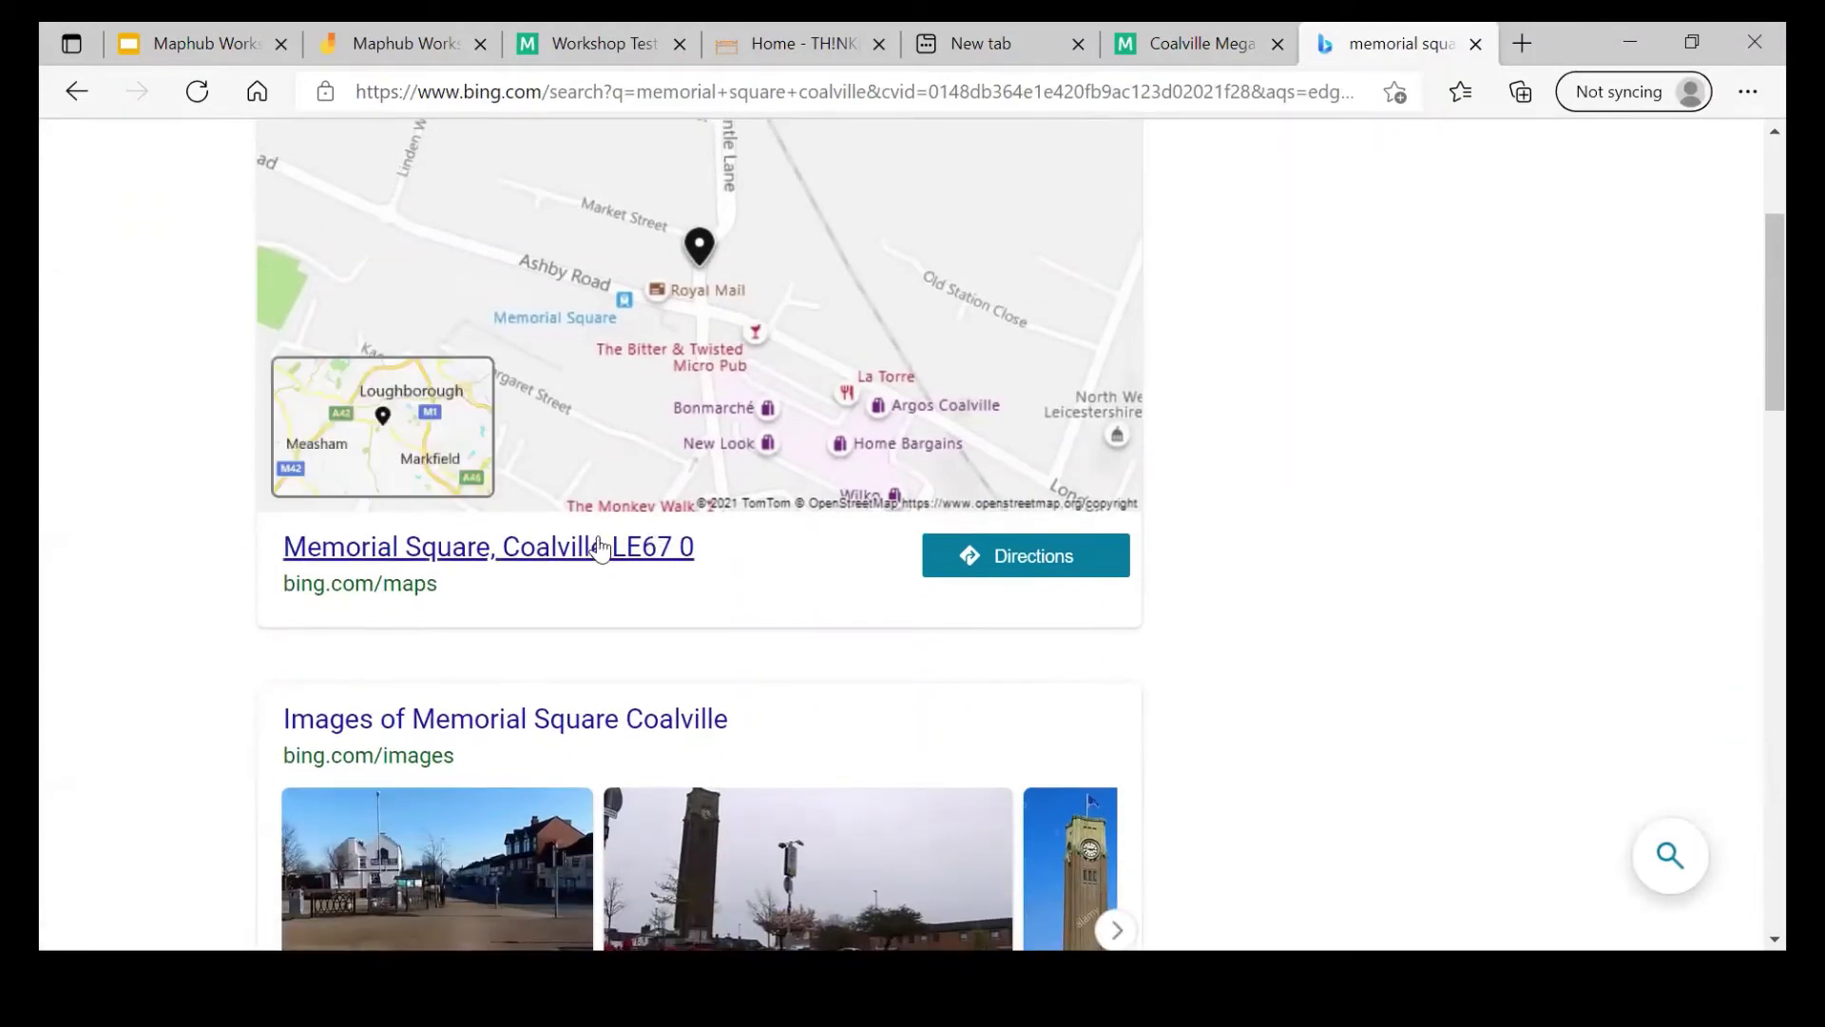
{"action": "left_click", "coordinate": [623, 548]}
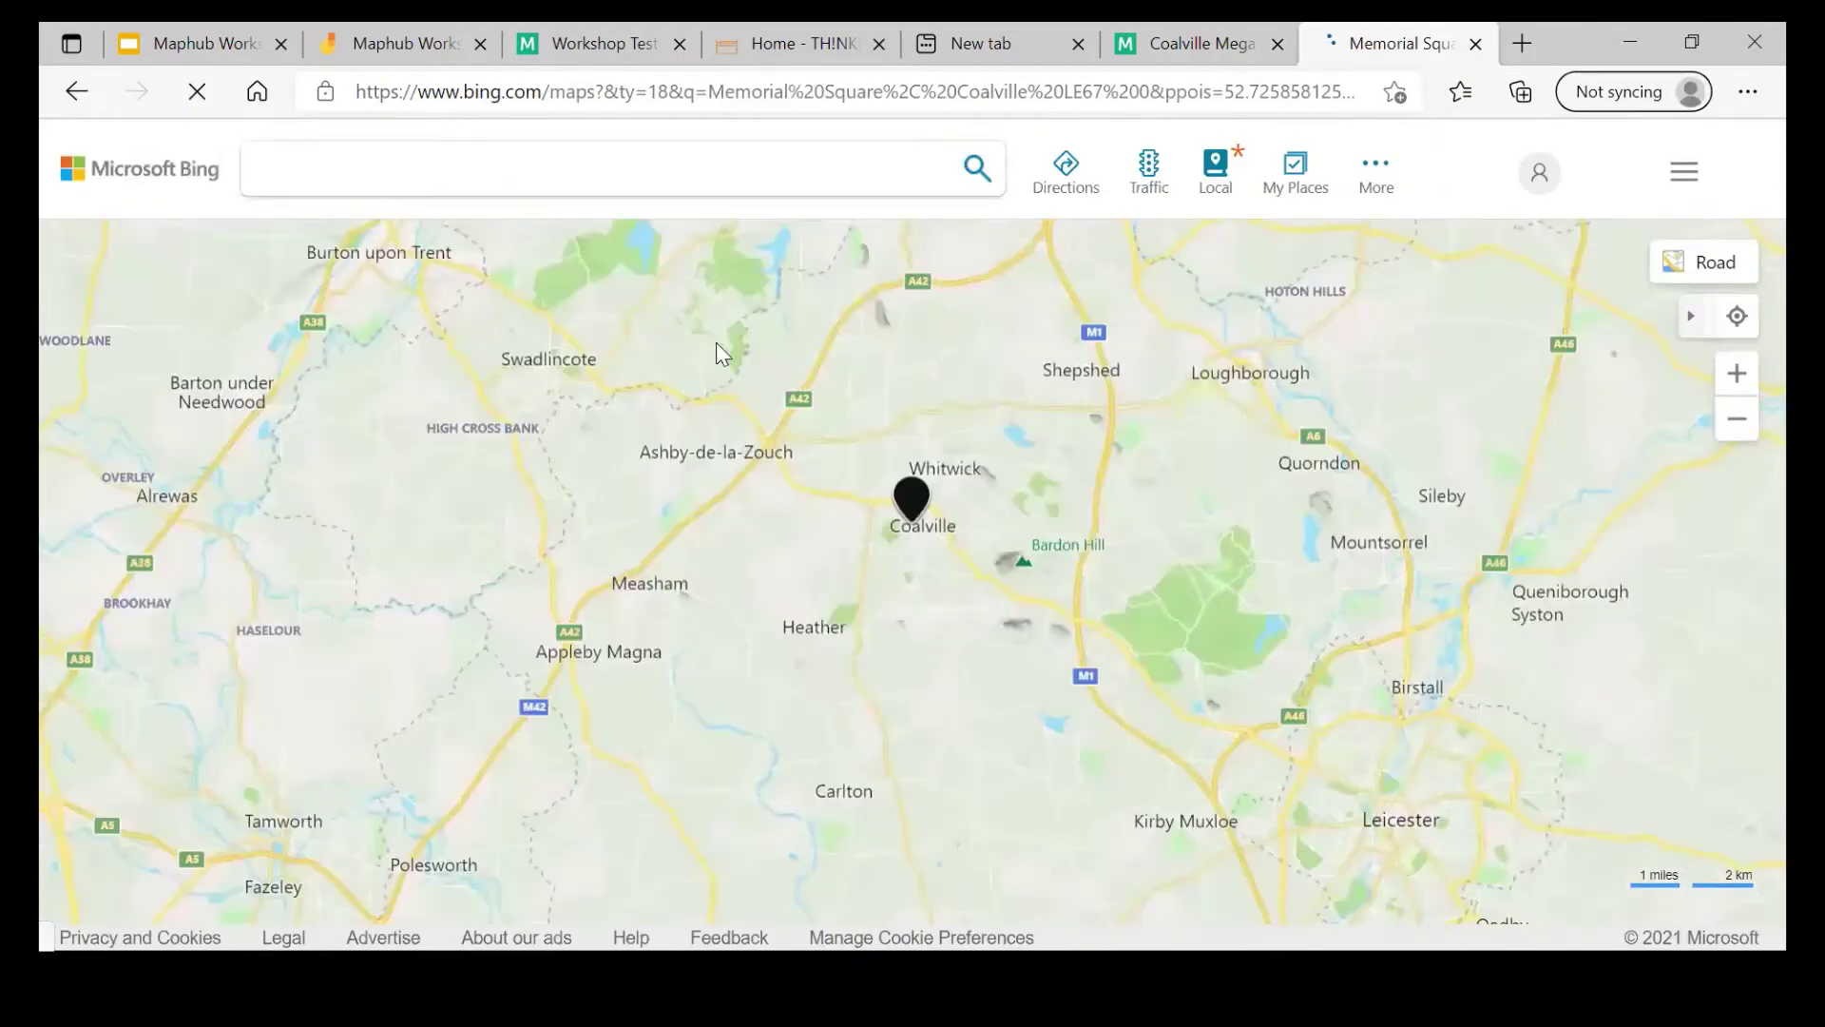
{"action": "left_click", "coordinate": [1375, 171]}
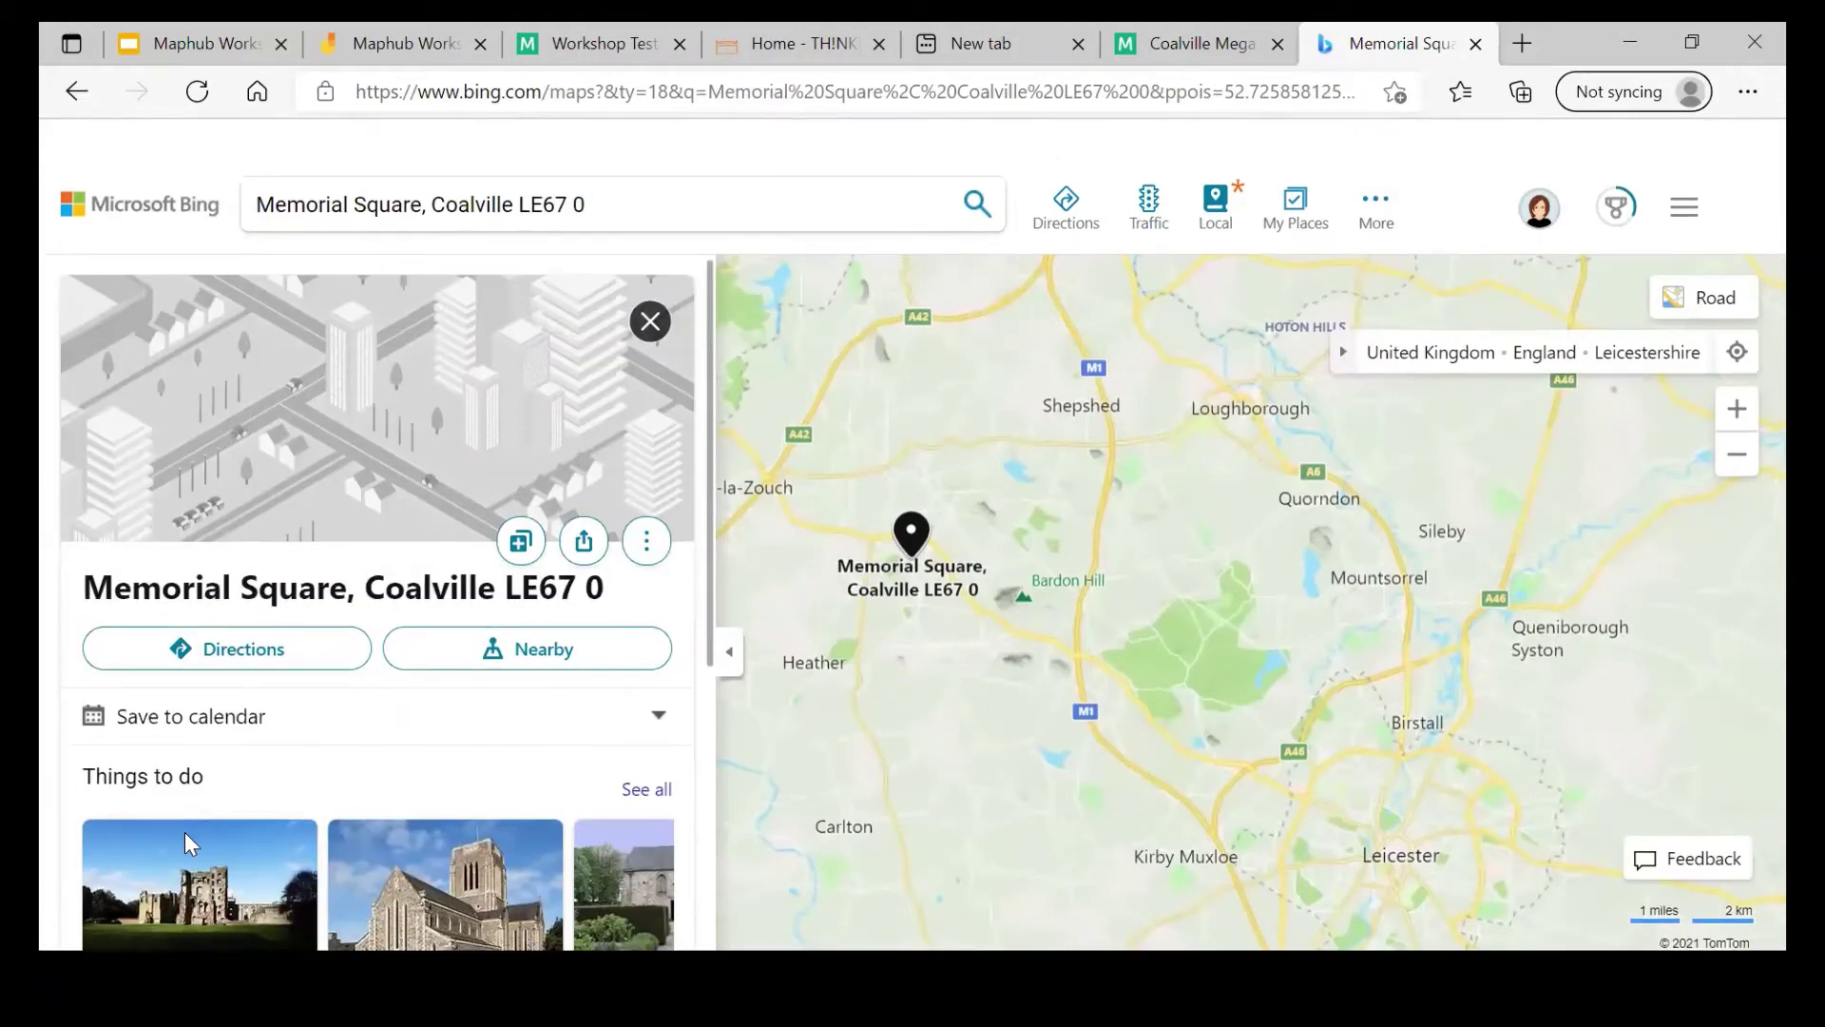
{"action": "scroll", "coordinate": [184, 831], "scroll_direction": "down", "scroll_amount": 5}
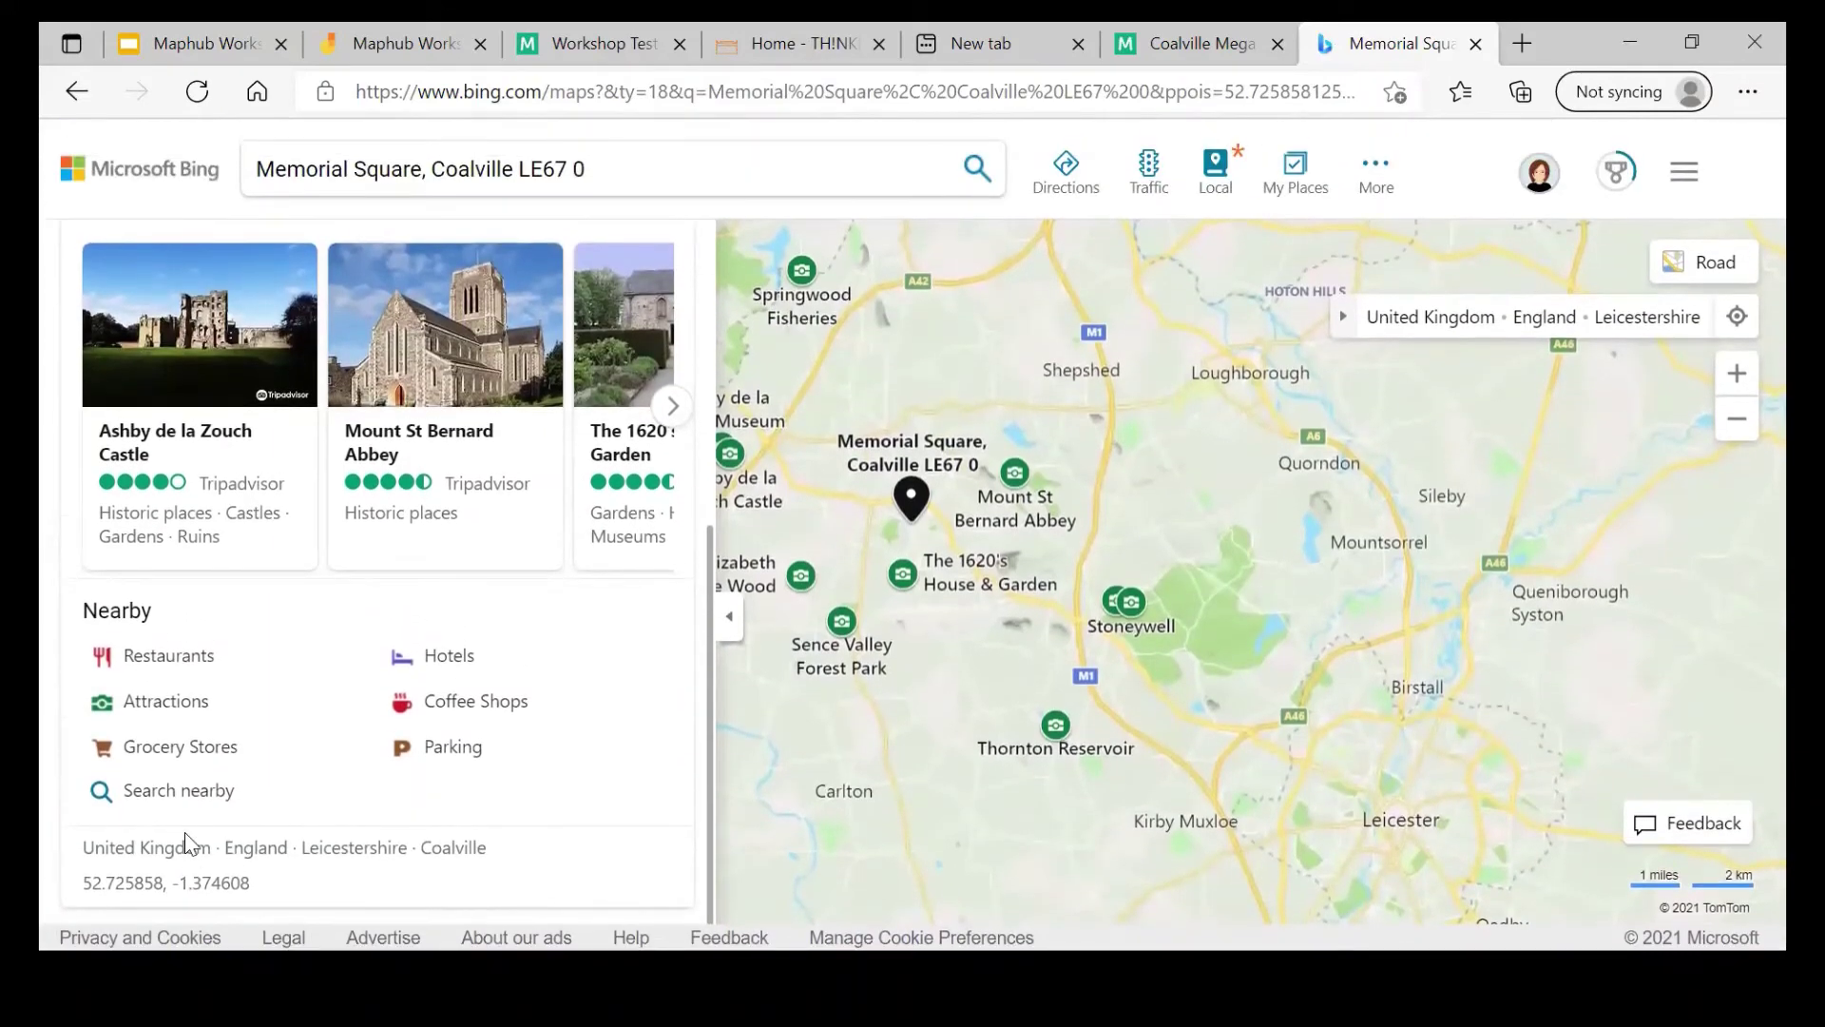
{"action": "left_click", "coordinate": [166, 882]}
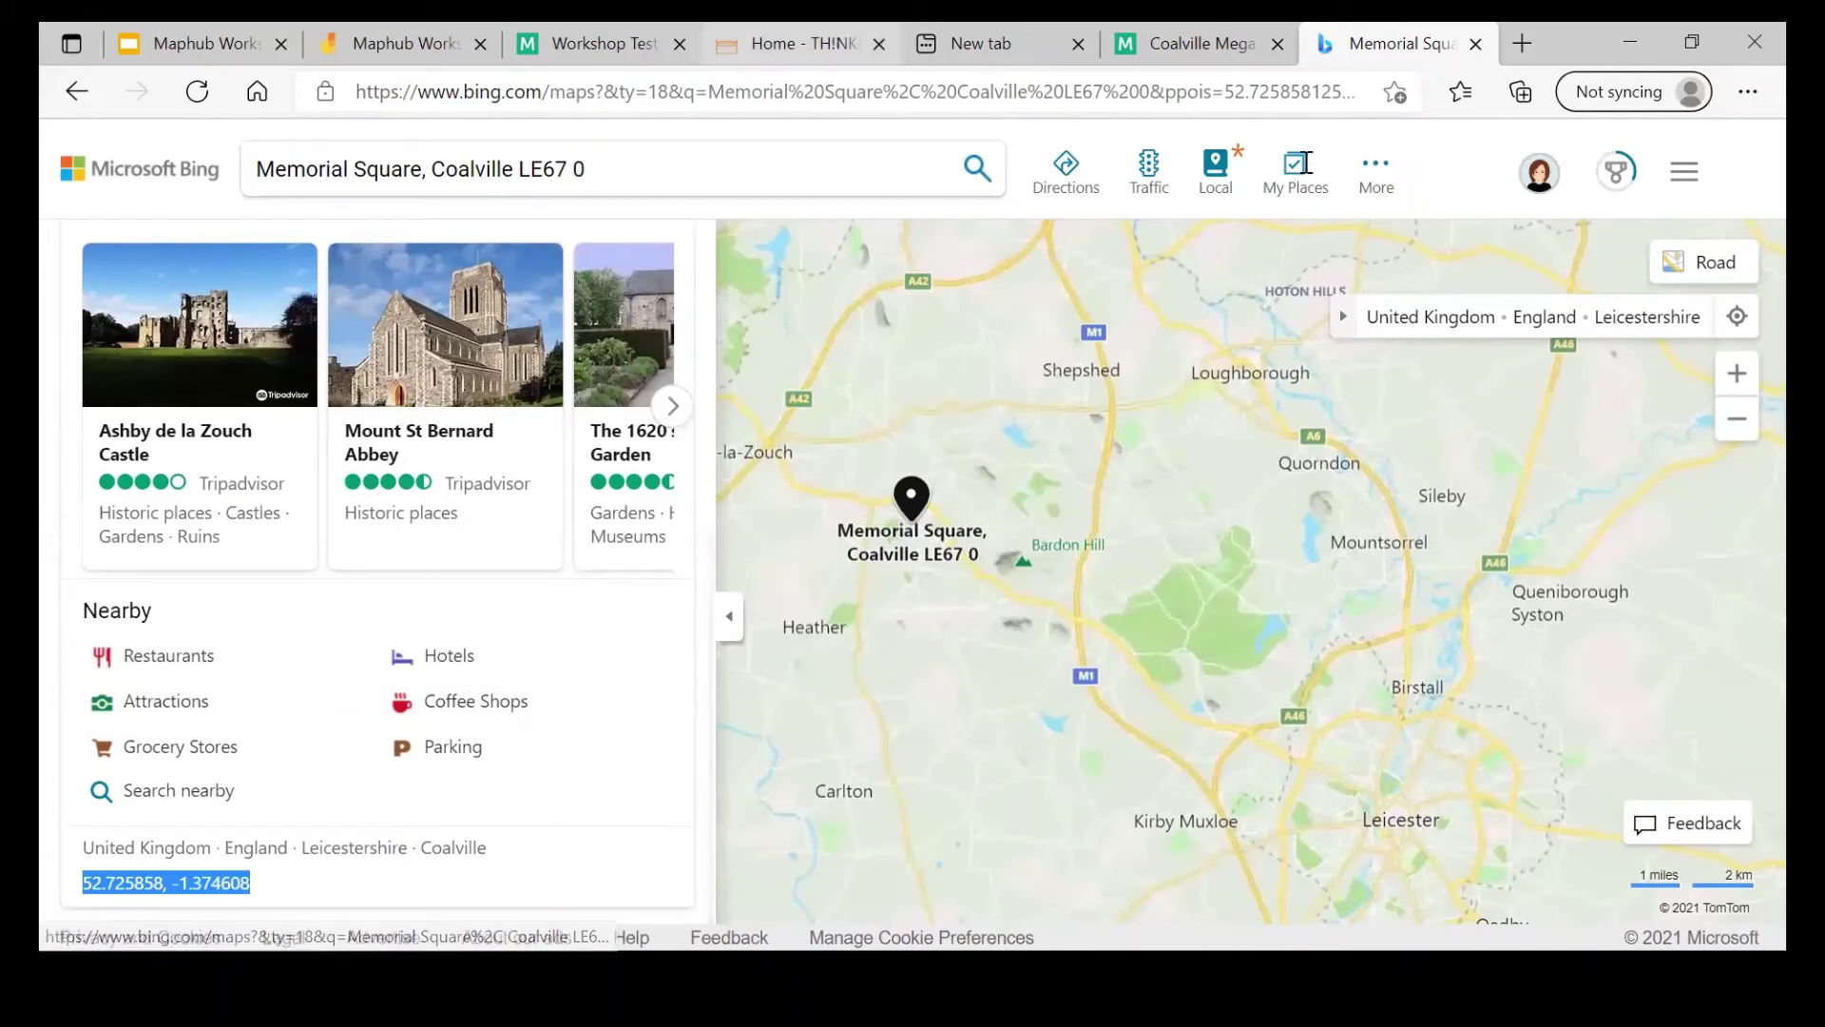
{"action": "left_click", "coordinate": [1216, 43]}
{"action": "scroll", "coordinate": [1504, 370], "scroll_direction": "down", "scroll_amount": 3}
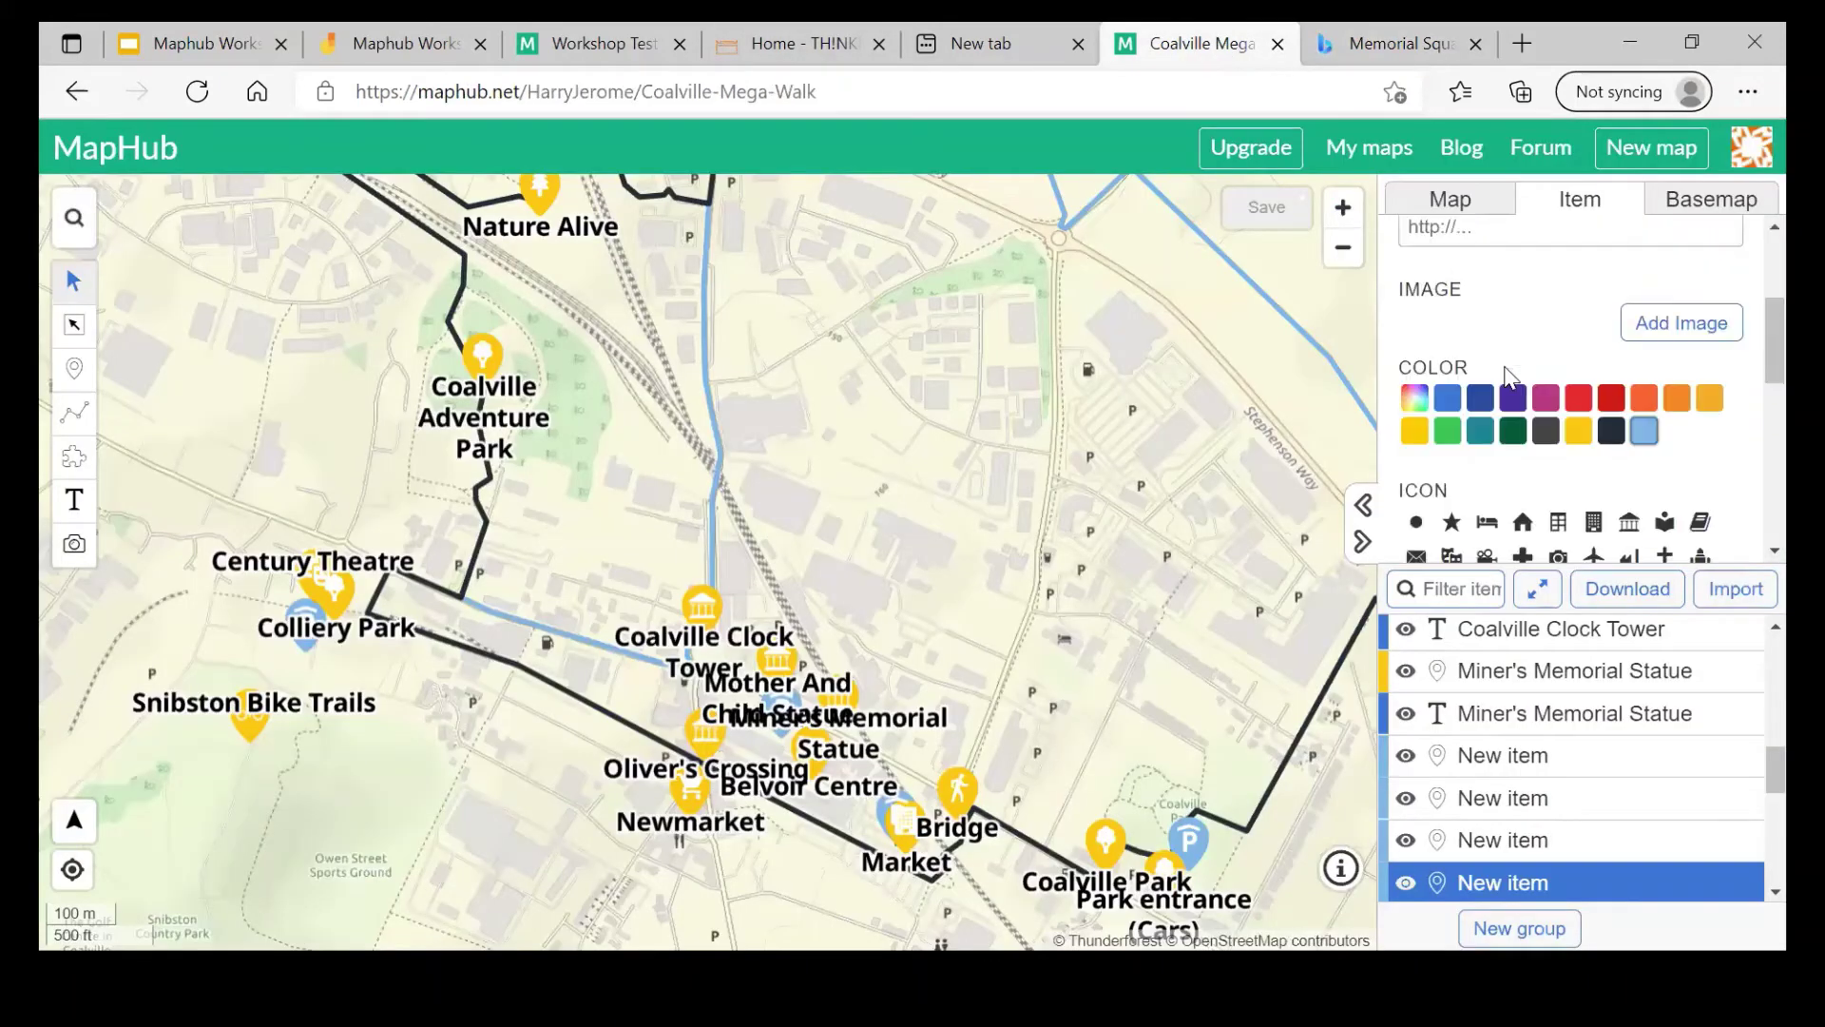
{"action": "scroll", "coordinate": [1651, 399], "scroll_direction": "down", "scroll_amount": 5}
{"action": "double_click", "coordinate": [1678, 415]}
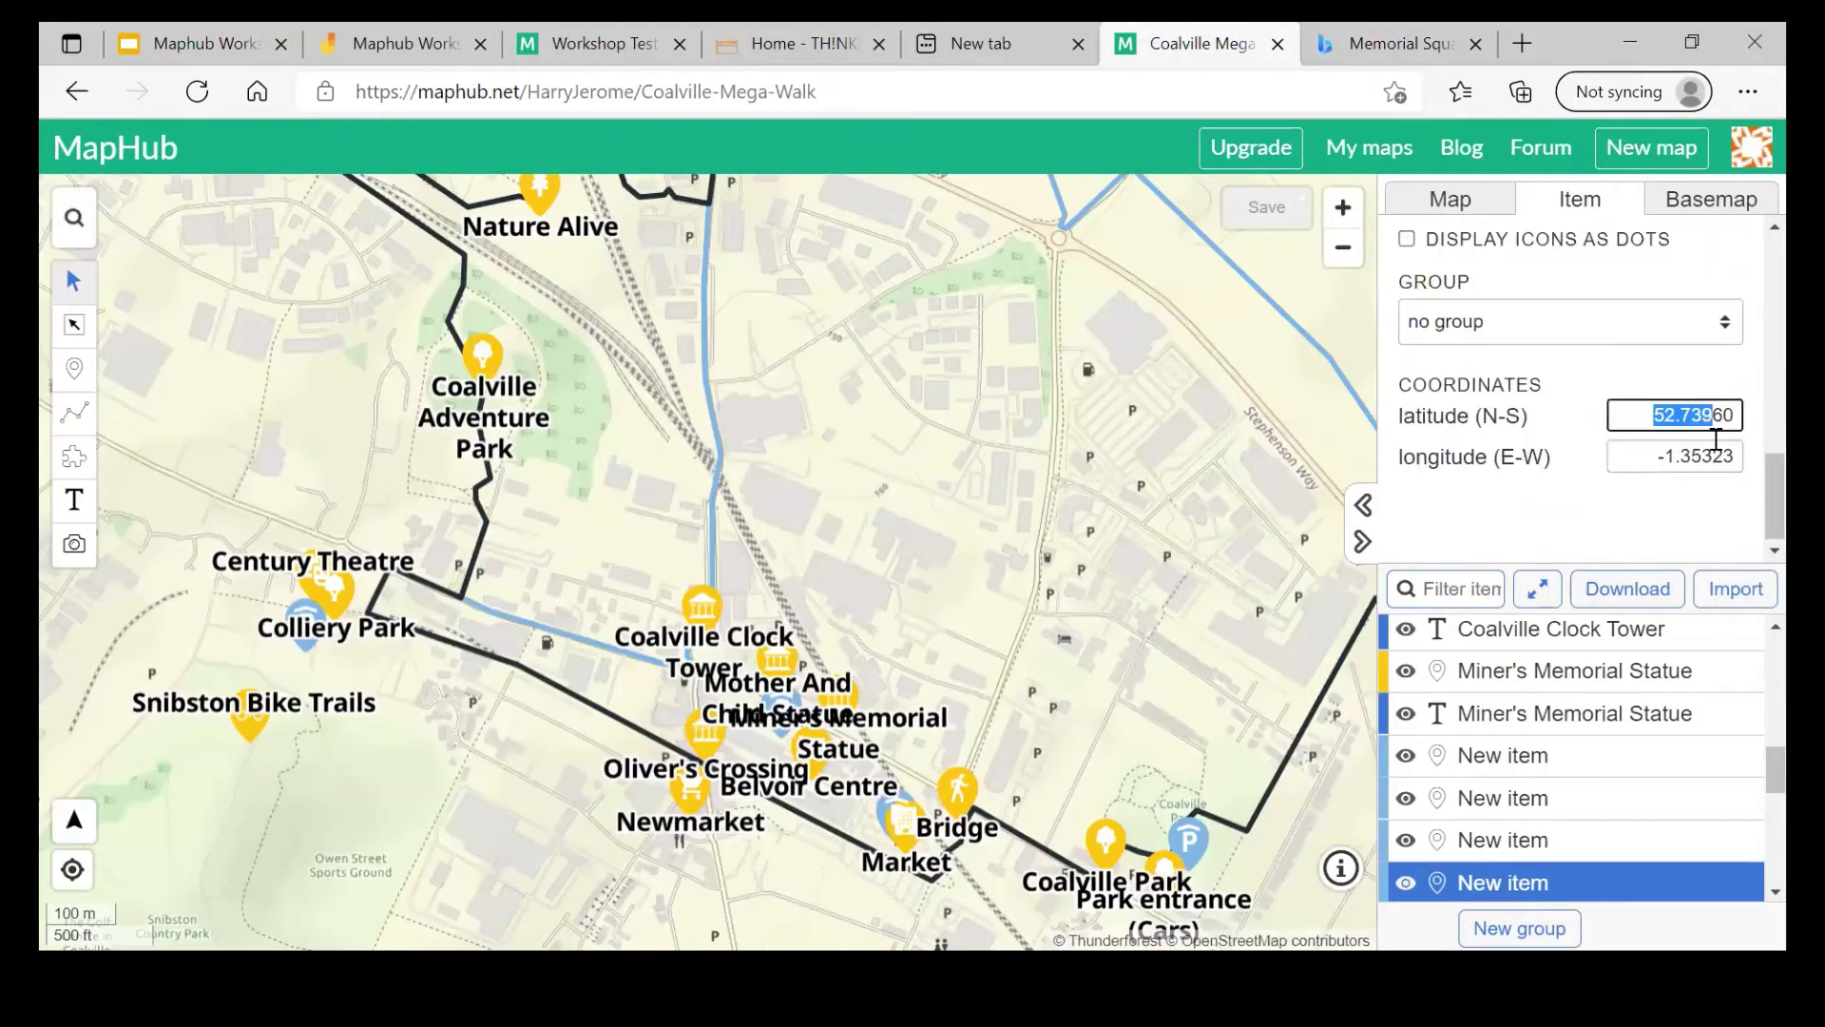
{"action": "left_click", "coordinate": [1730, 416]}
{"action": "left_click_drag", "start_coordinate": [1728, 417], "coordinate": [1739, 417]}
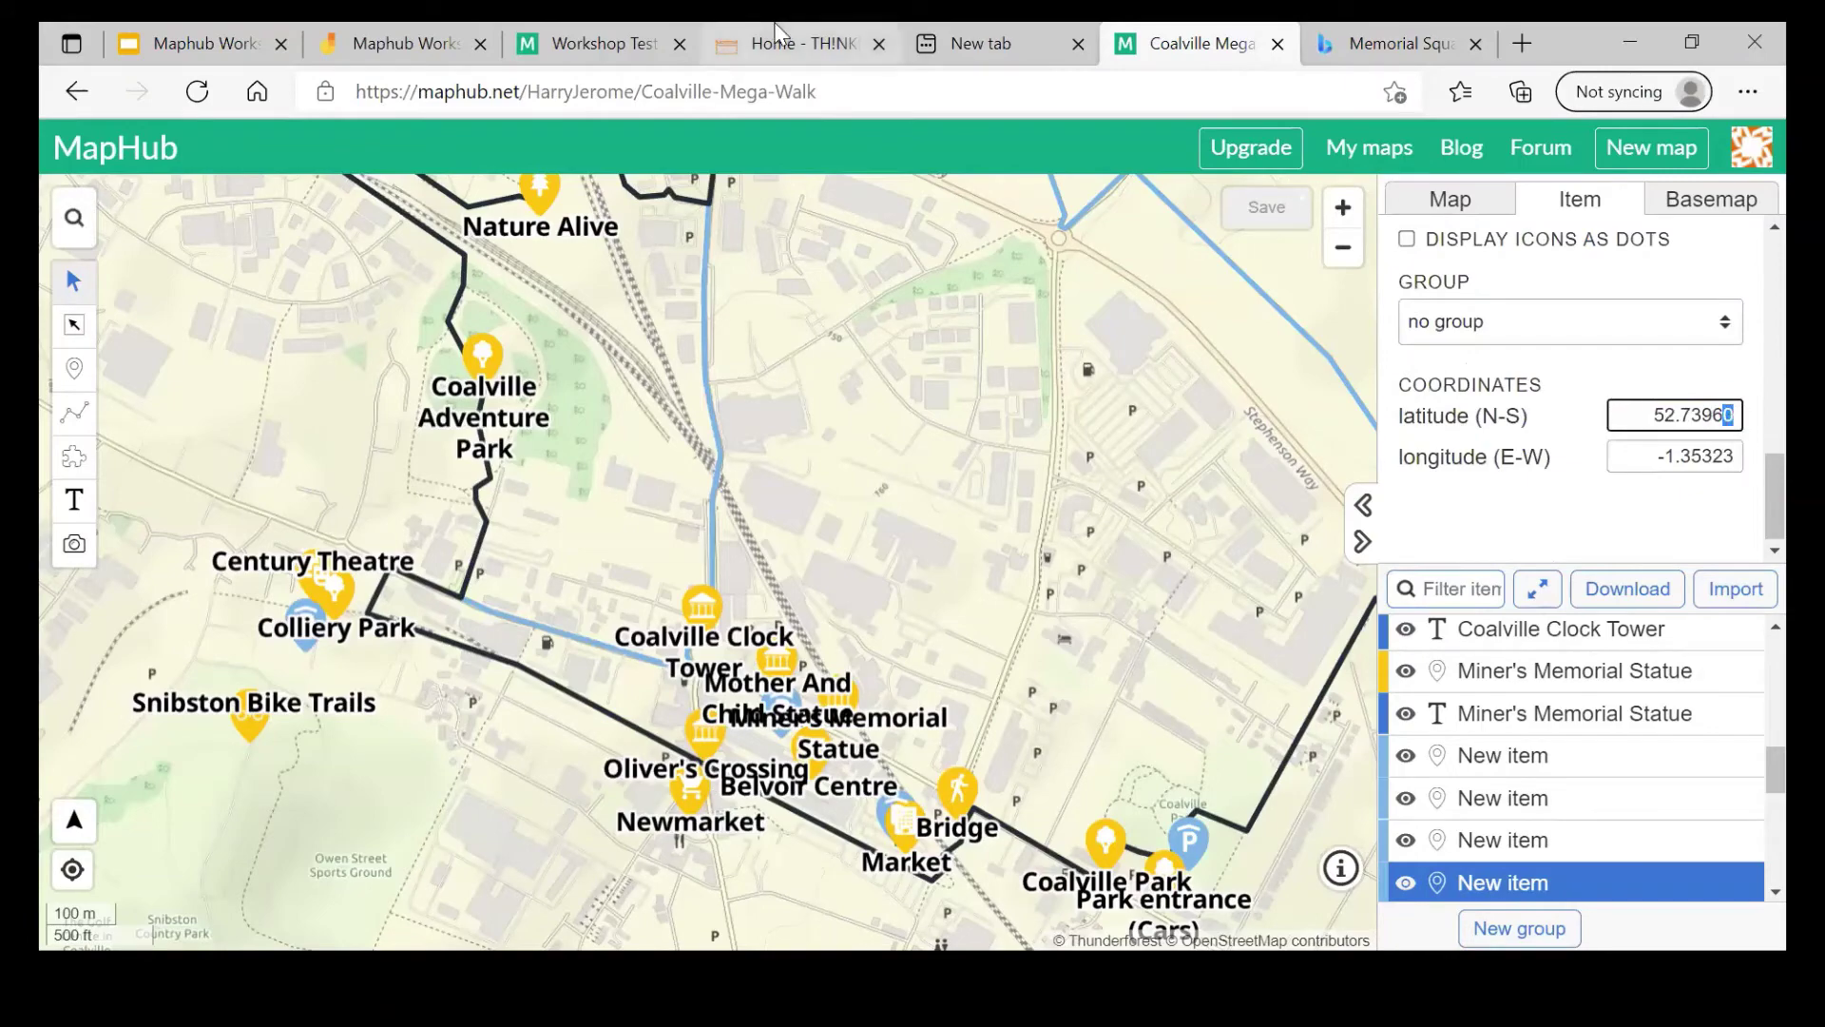
{"action": "right_click", "coordinate": [776, 32]}
Step: Copy Memorial Square's latitude from Bing Maps and set the Office point's latitude on the workshop test map to 52.725858
{"action": "left_click", "coordinate": [555, 21]}
{"action": "left_click", "coordinate": [555, 21]}
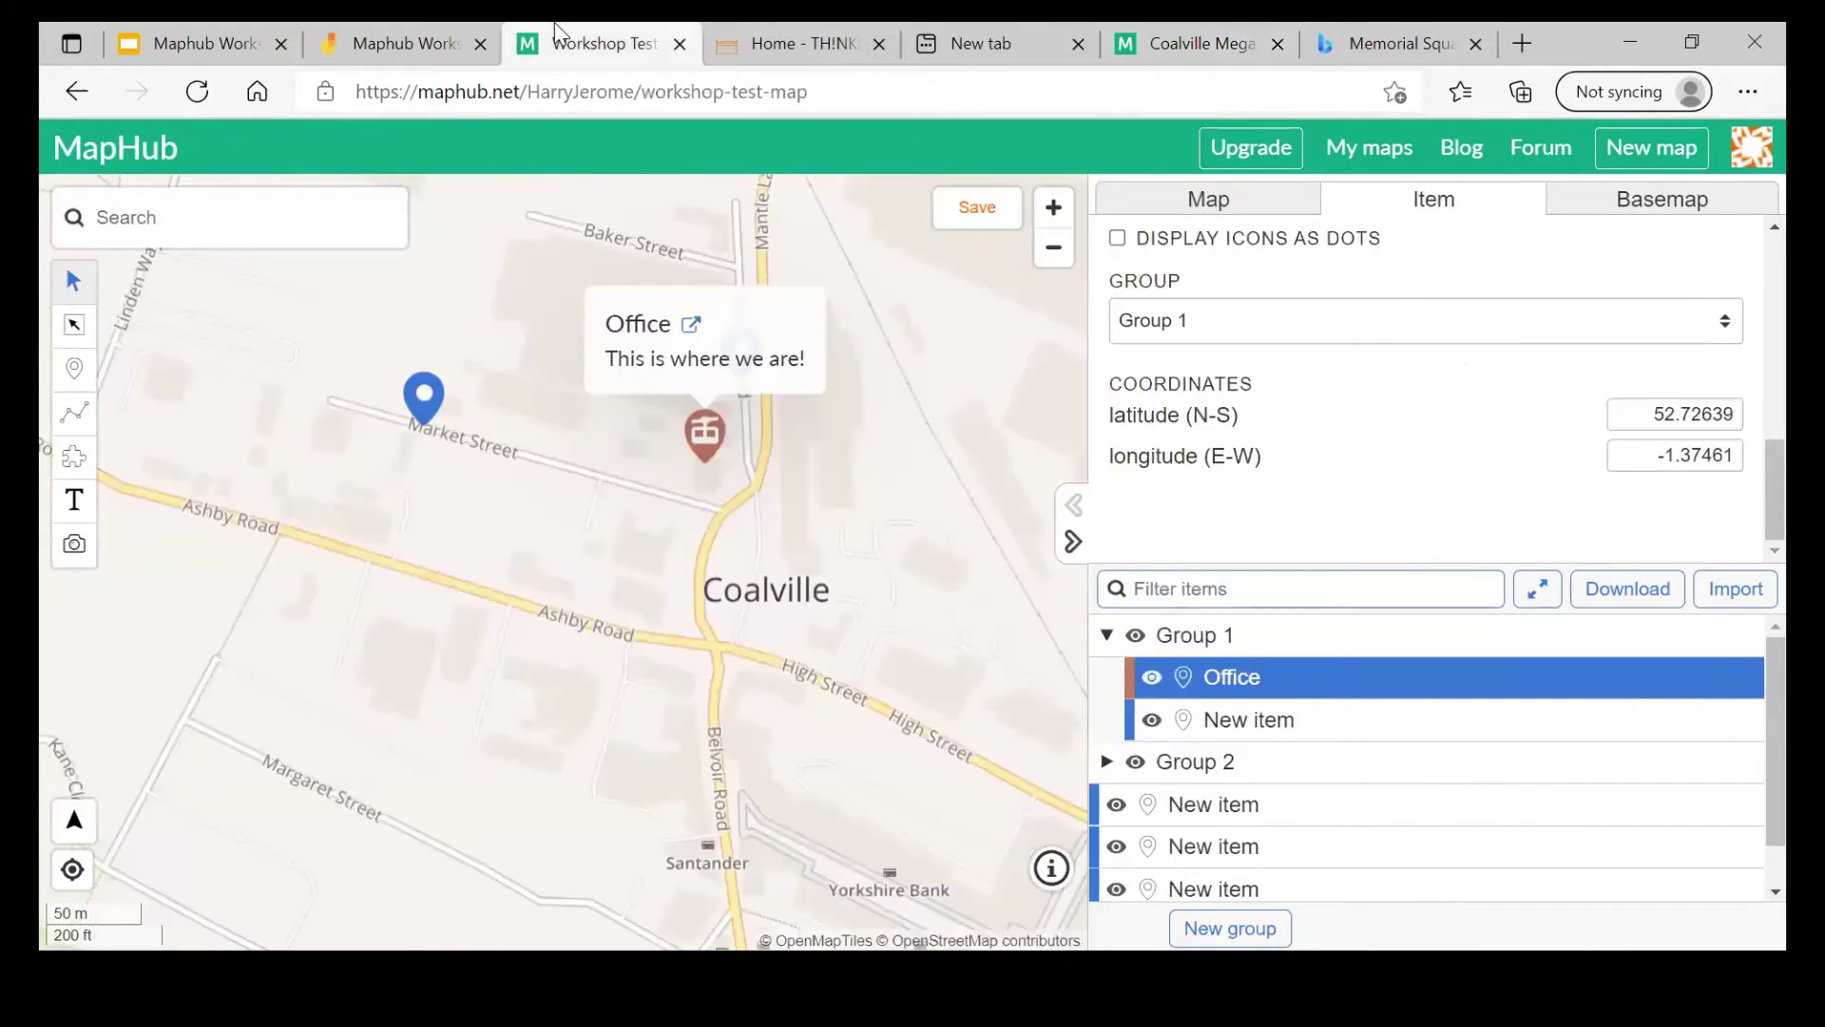
{"action": "left_click_drag", "start_coordinate": [1626, 414], "coordinate": [1751, 408]}
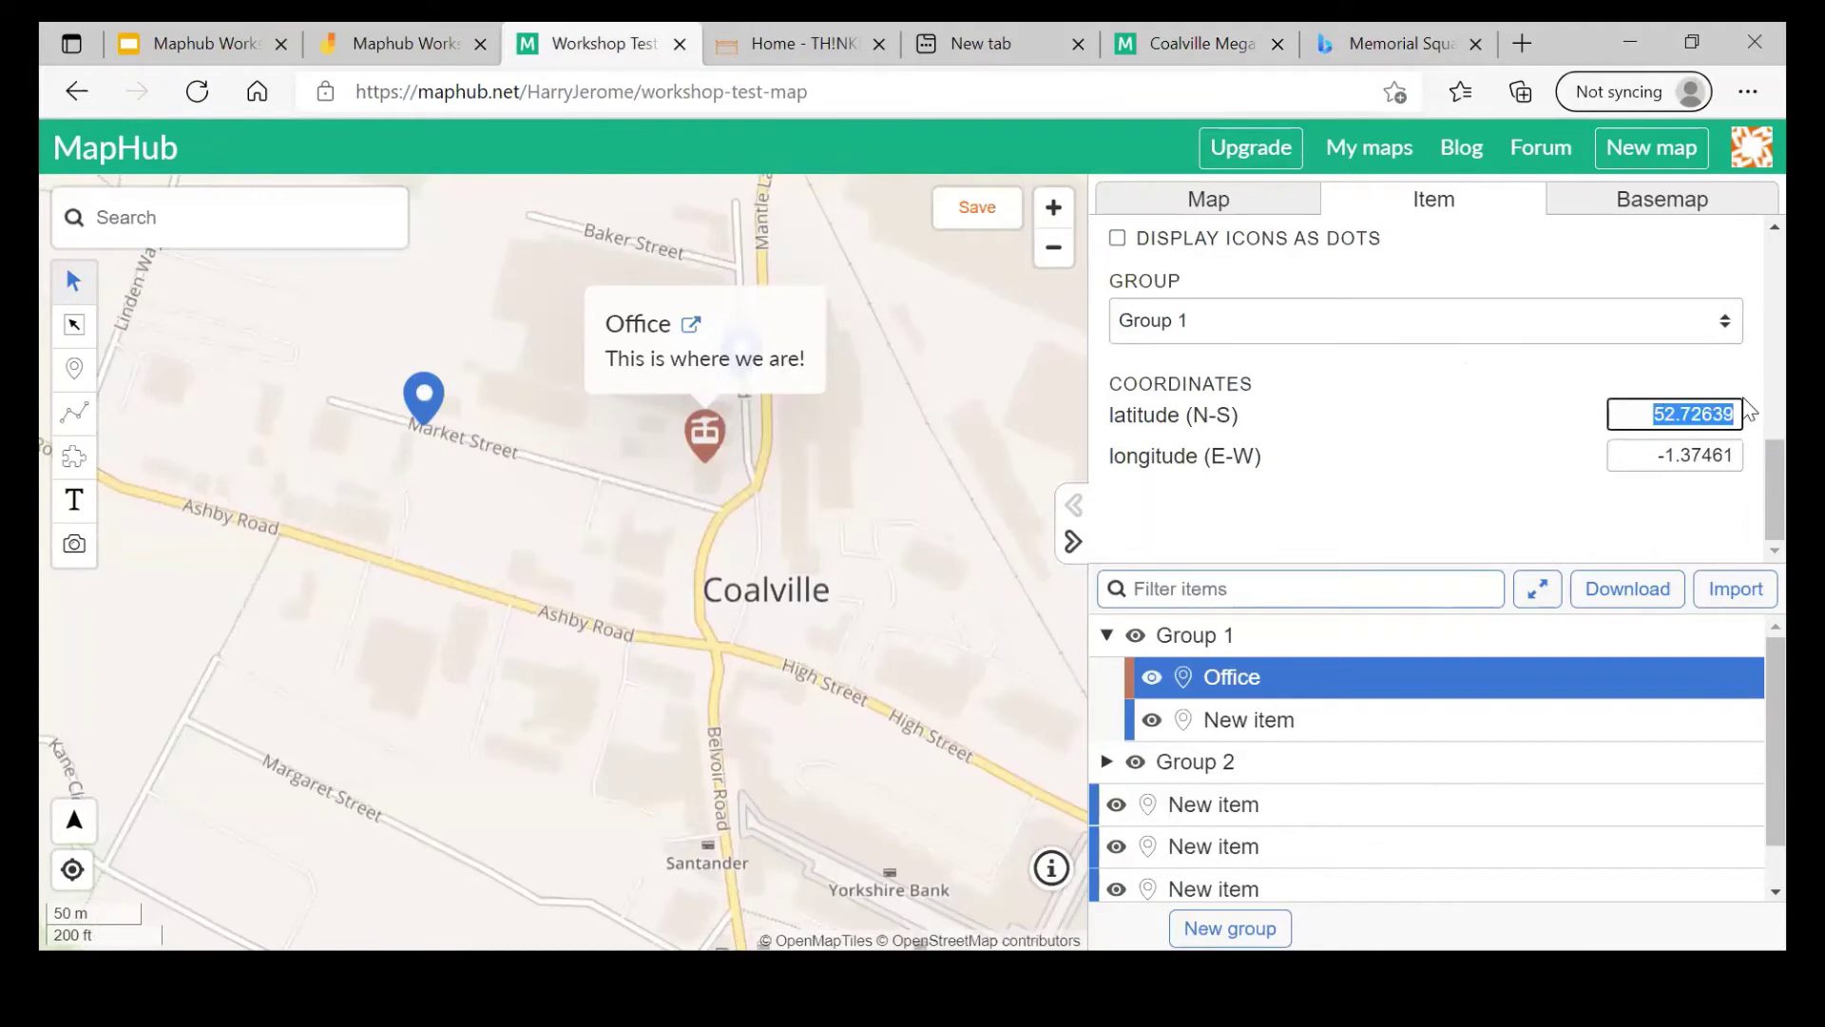
{"action": "left_click", "coordinate": [1368, 43]}
{"action": "triple_click", "coordinate": [166, 882]}
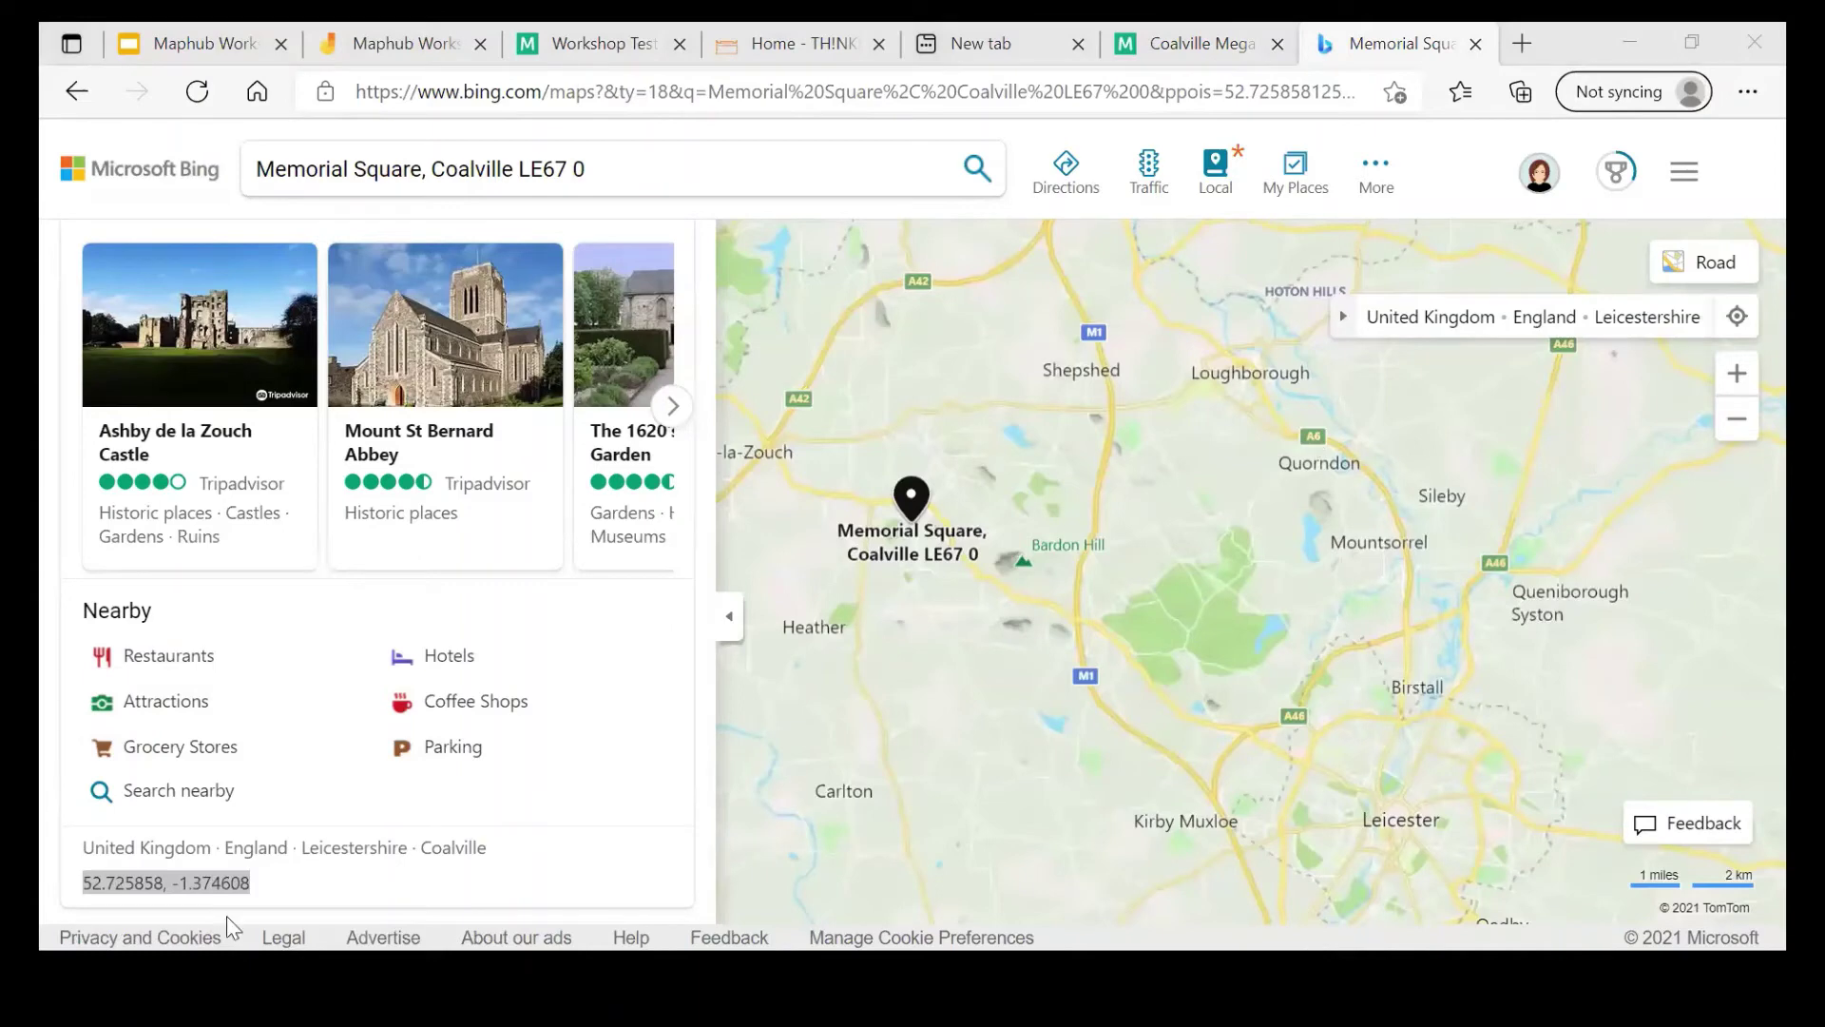
{"action": "left_click", "coordinate": [164, 883]}
{"action": "left_click_drag", "start_coordinate": [164, 883], "coordinate": [88, 887]}
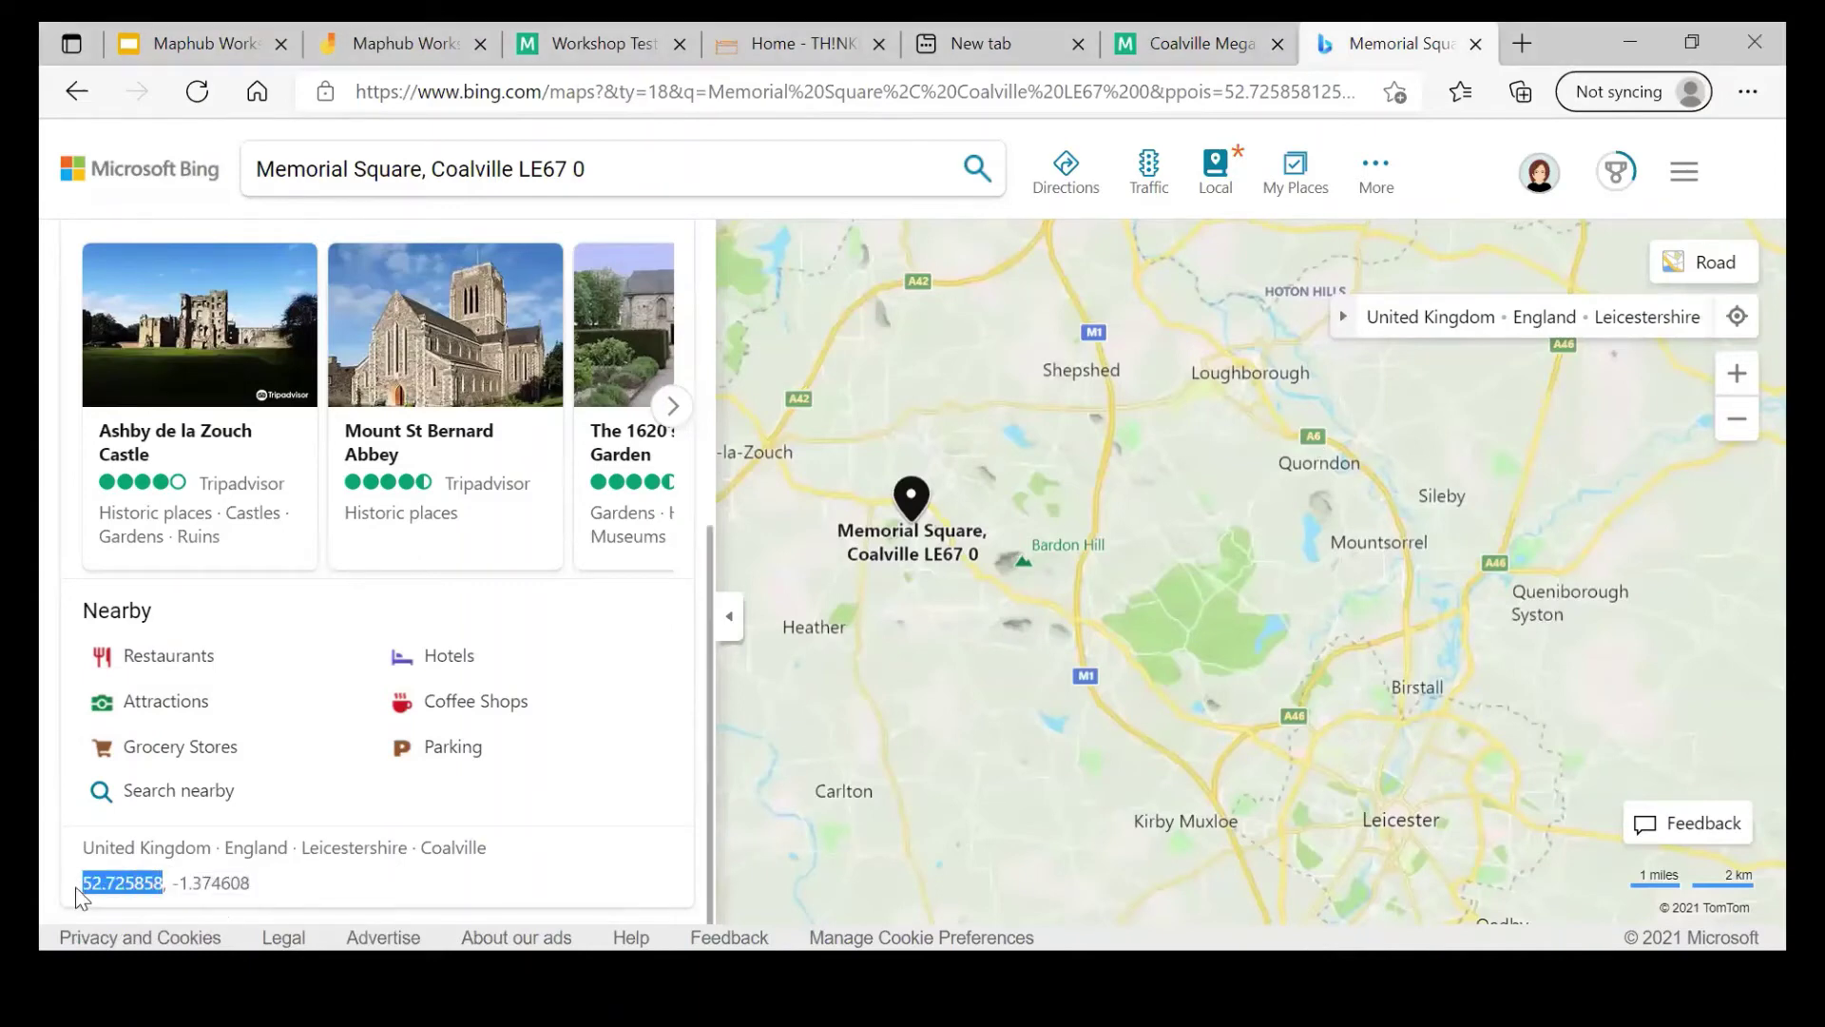
{"action": "left_click", "coordinate": [649, 38]}
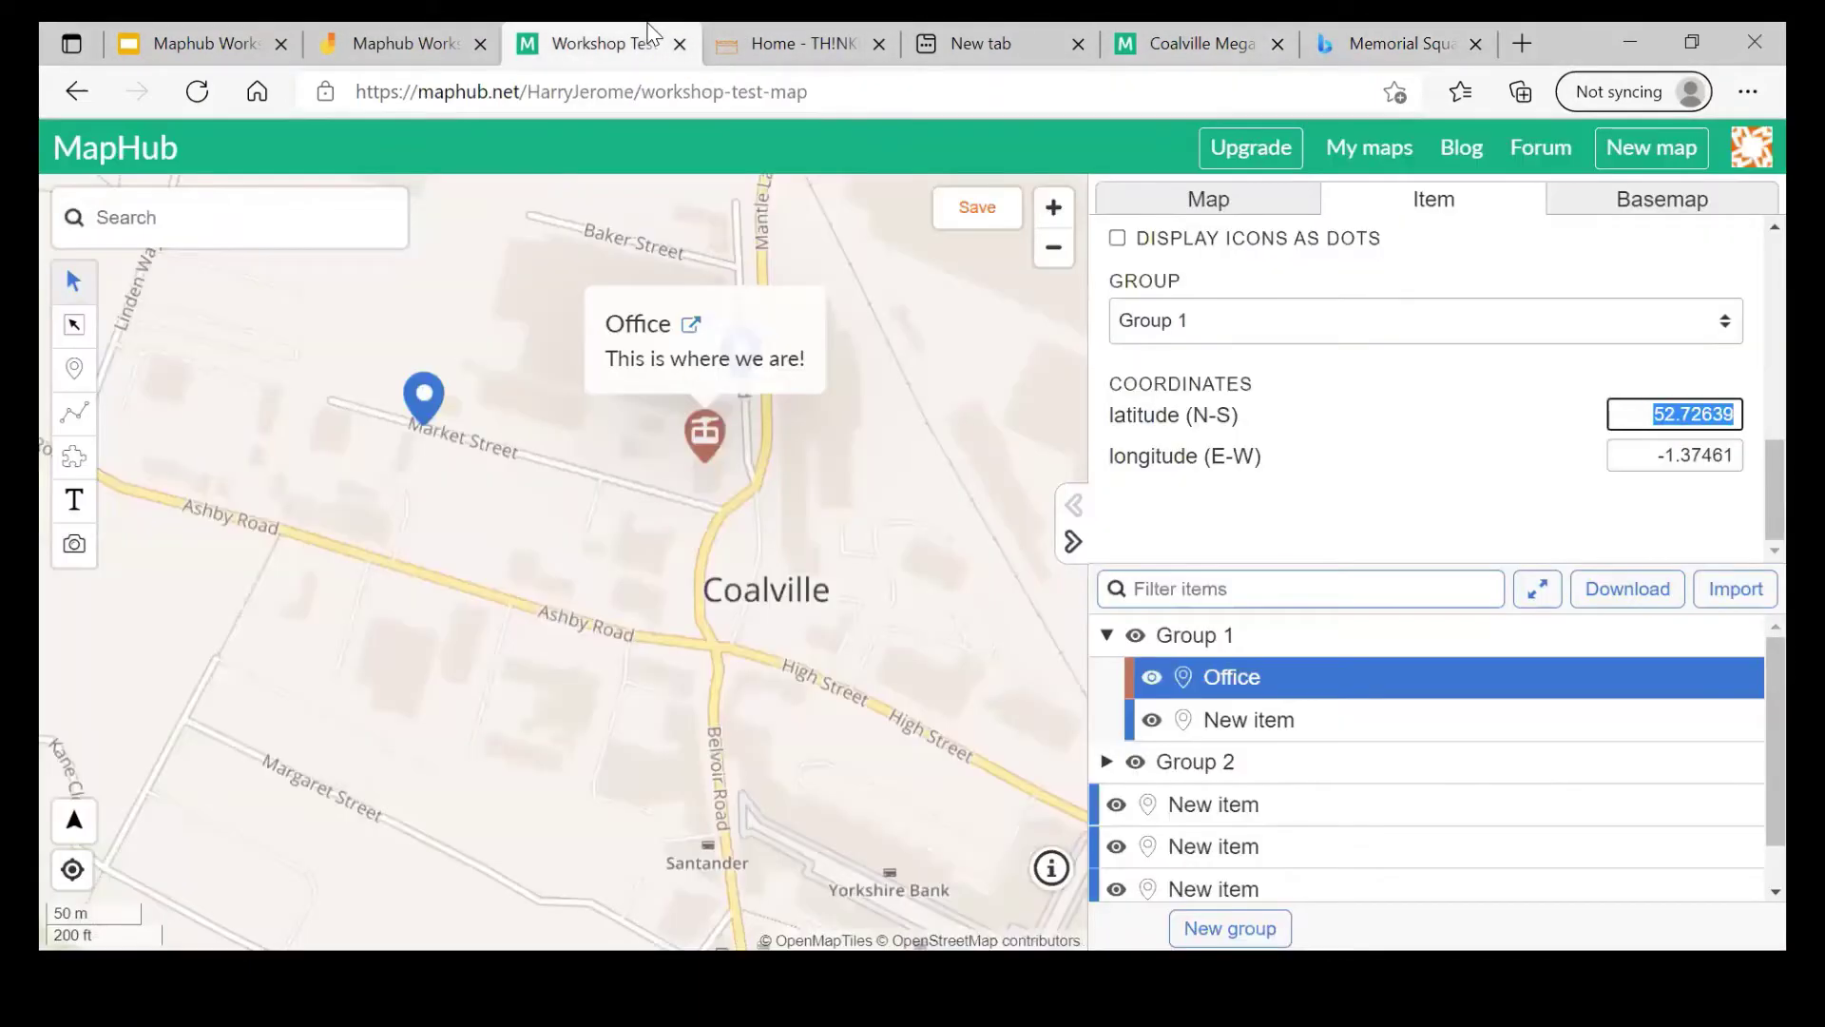
{"action": "type", "text": "52.725858"}
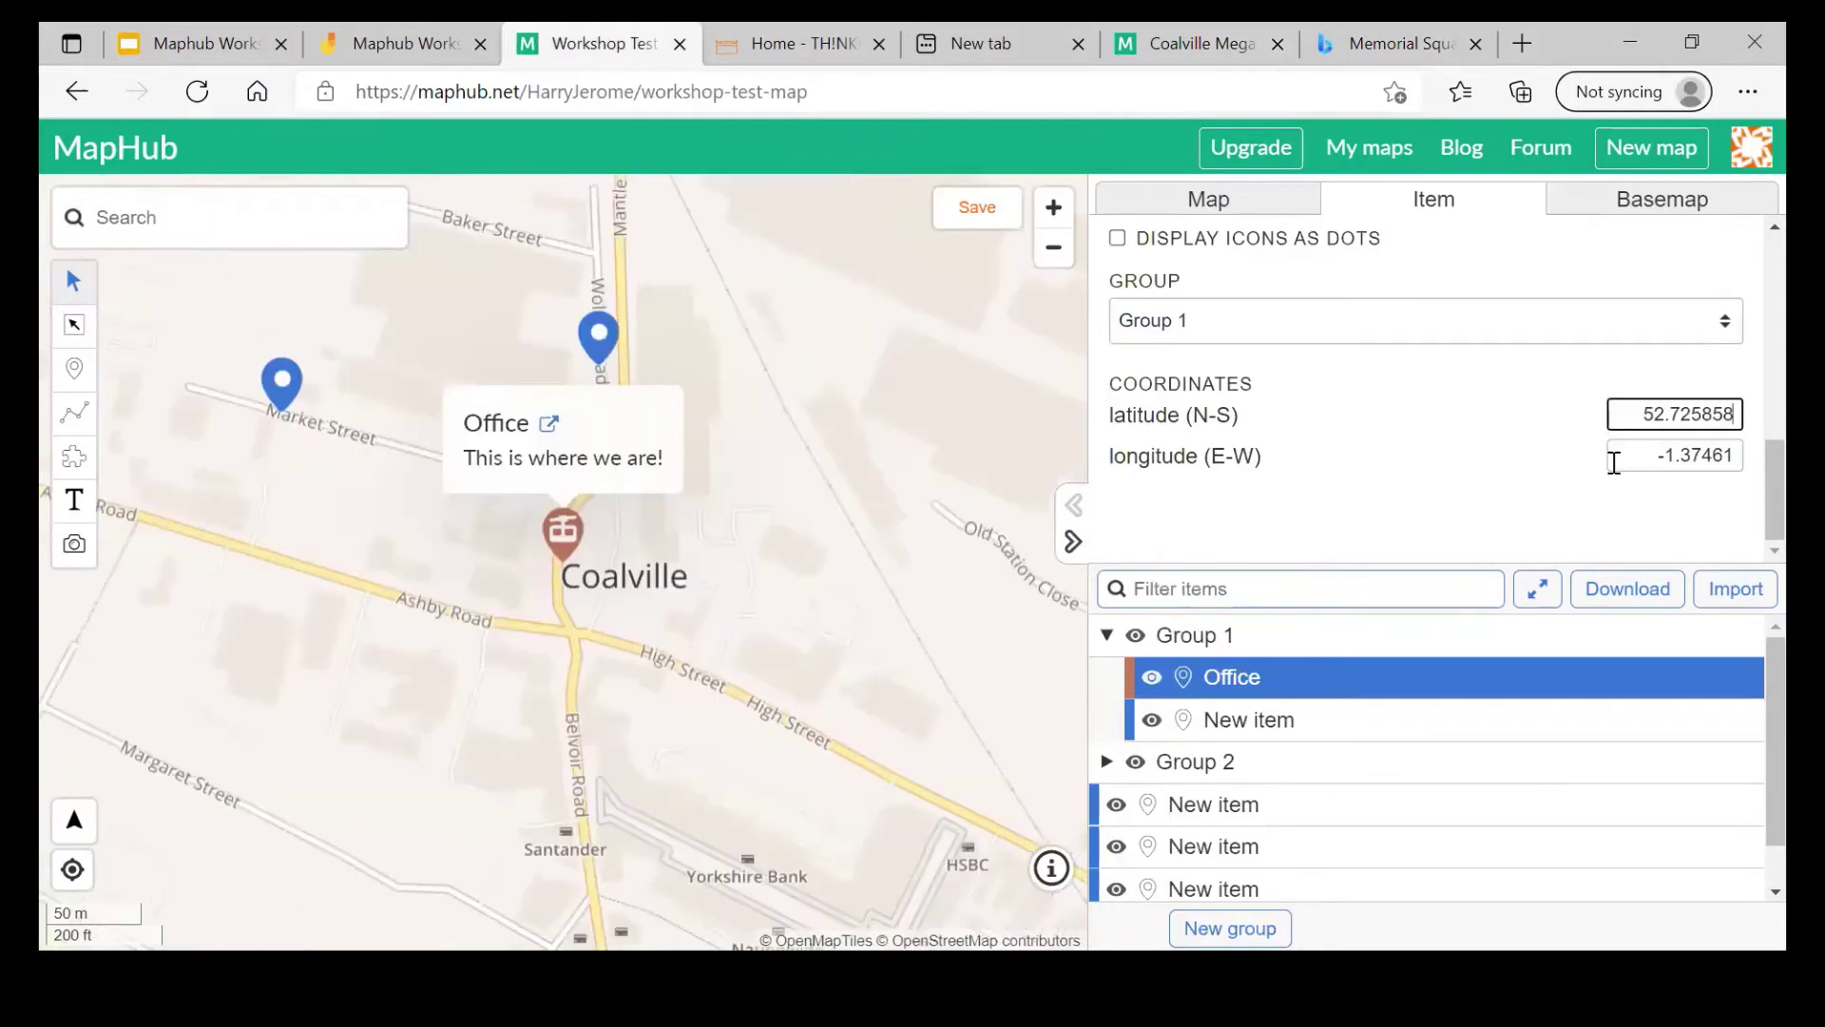
Step: Copy Memorial Square's longitude from Bing Maps and set the Office point's longitude on the workshop test map to -1.374608
{"action": "left_click", "coordinate": [1375, 30]}
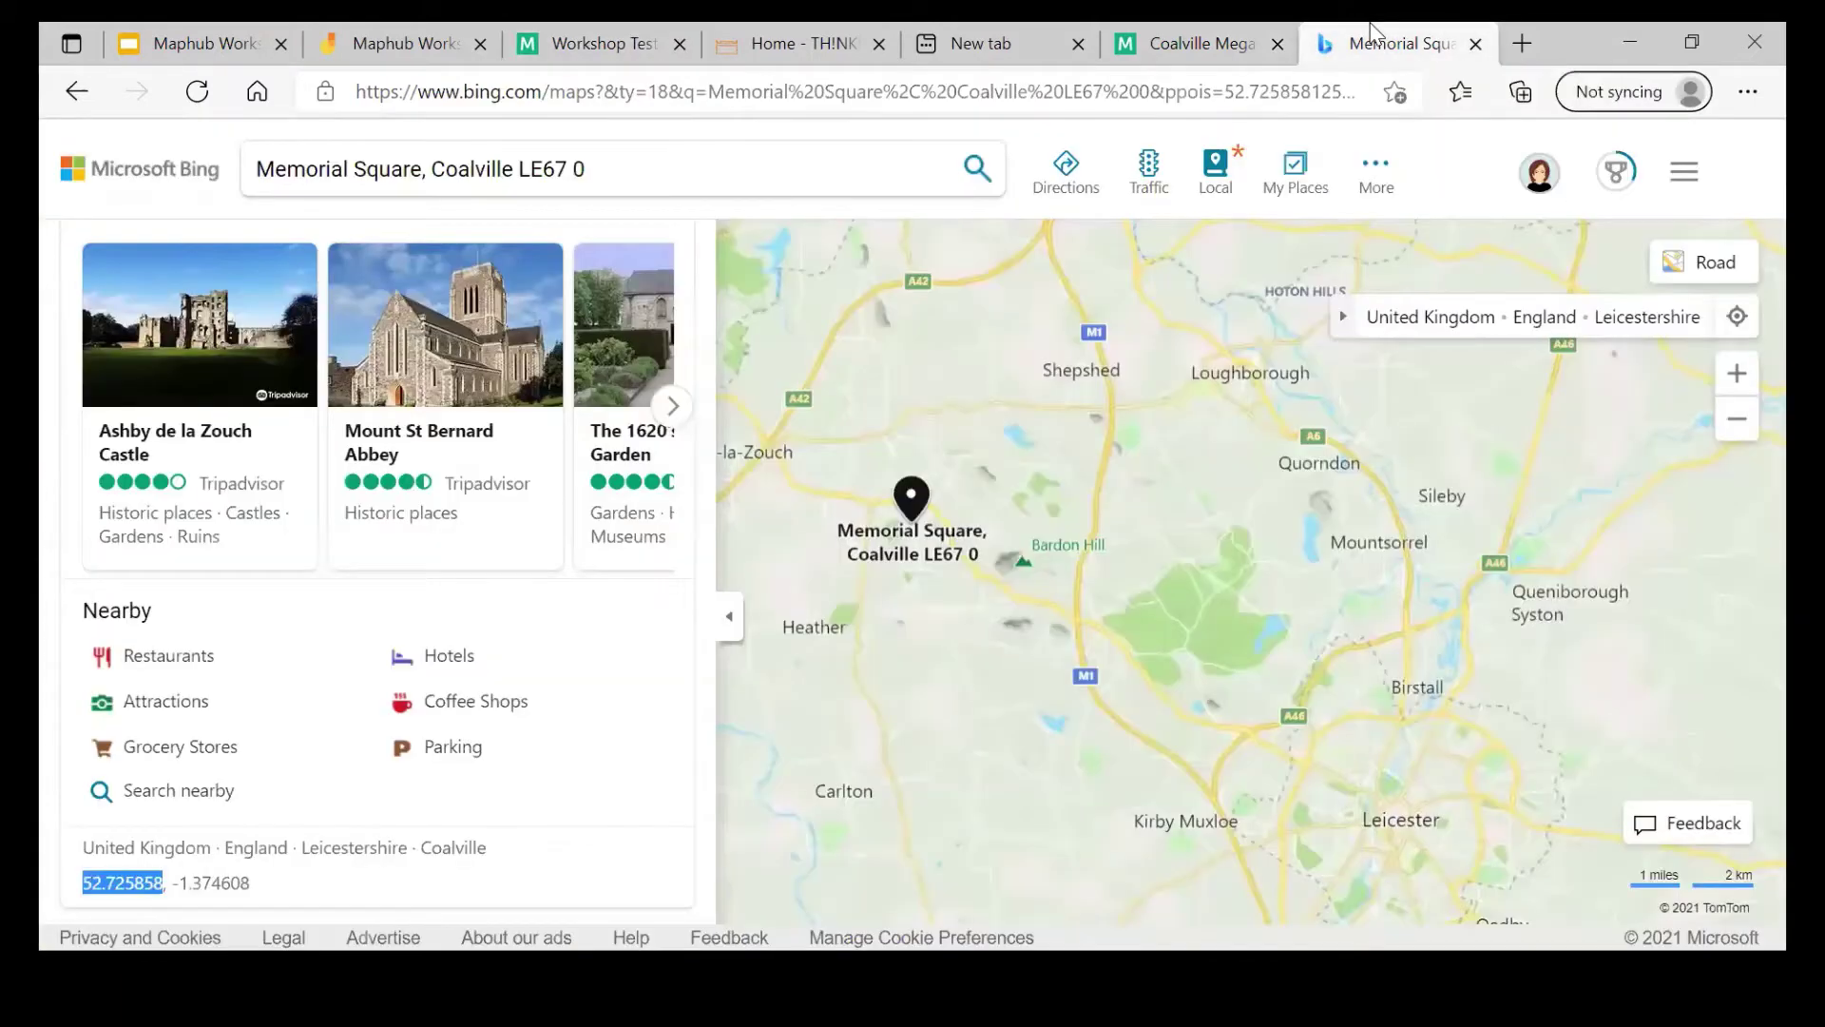
{"action": "left_click_drag", "start_coordinate": [178, 881], "coordinate": [307, 898]}
{"action": "key", "text": "ctrl+c"}
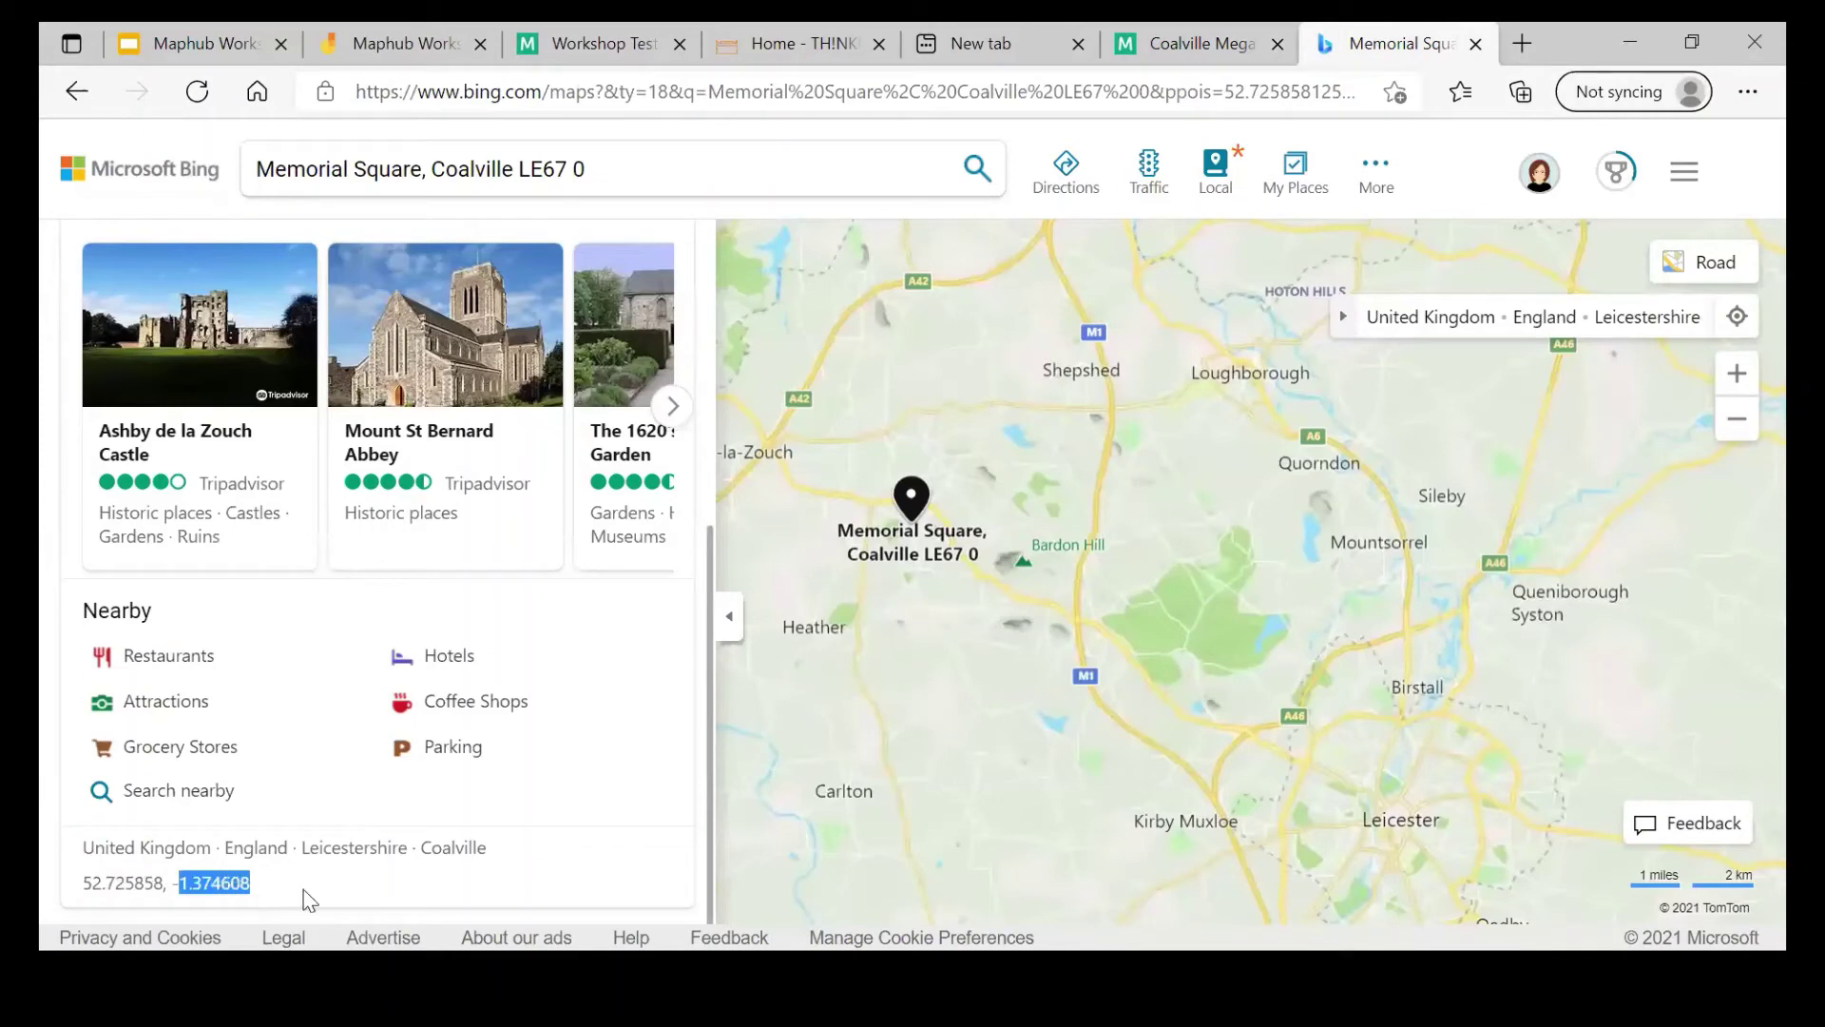
{"action": "left_click", "coordinate": [722, 38]}
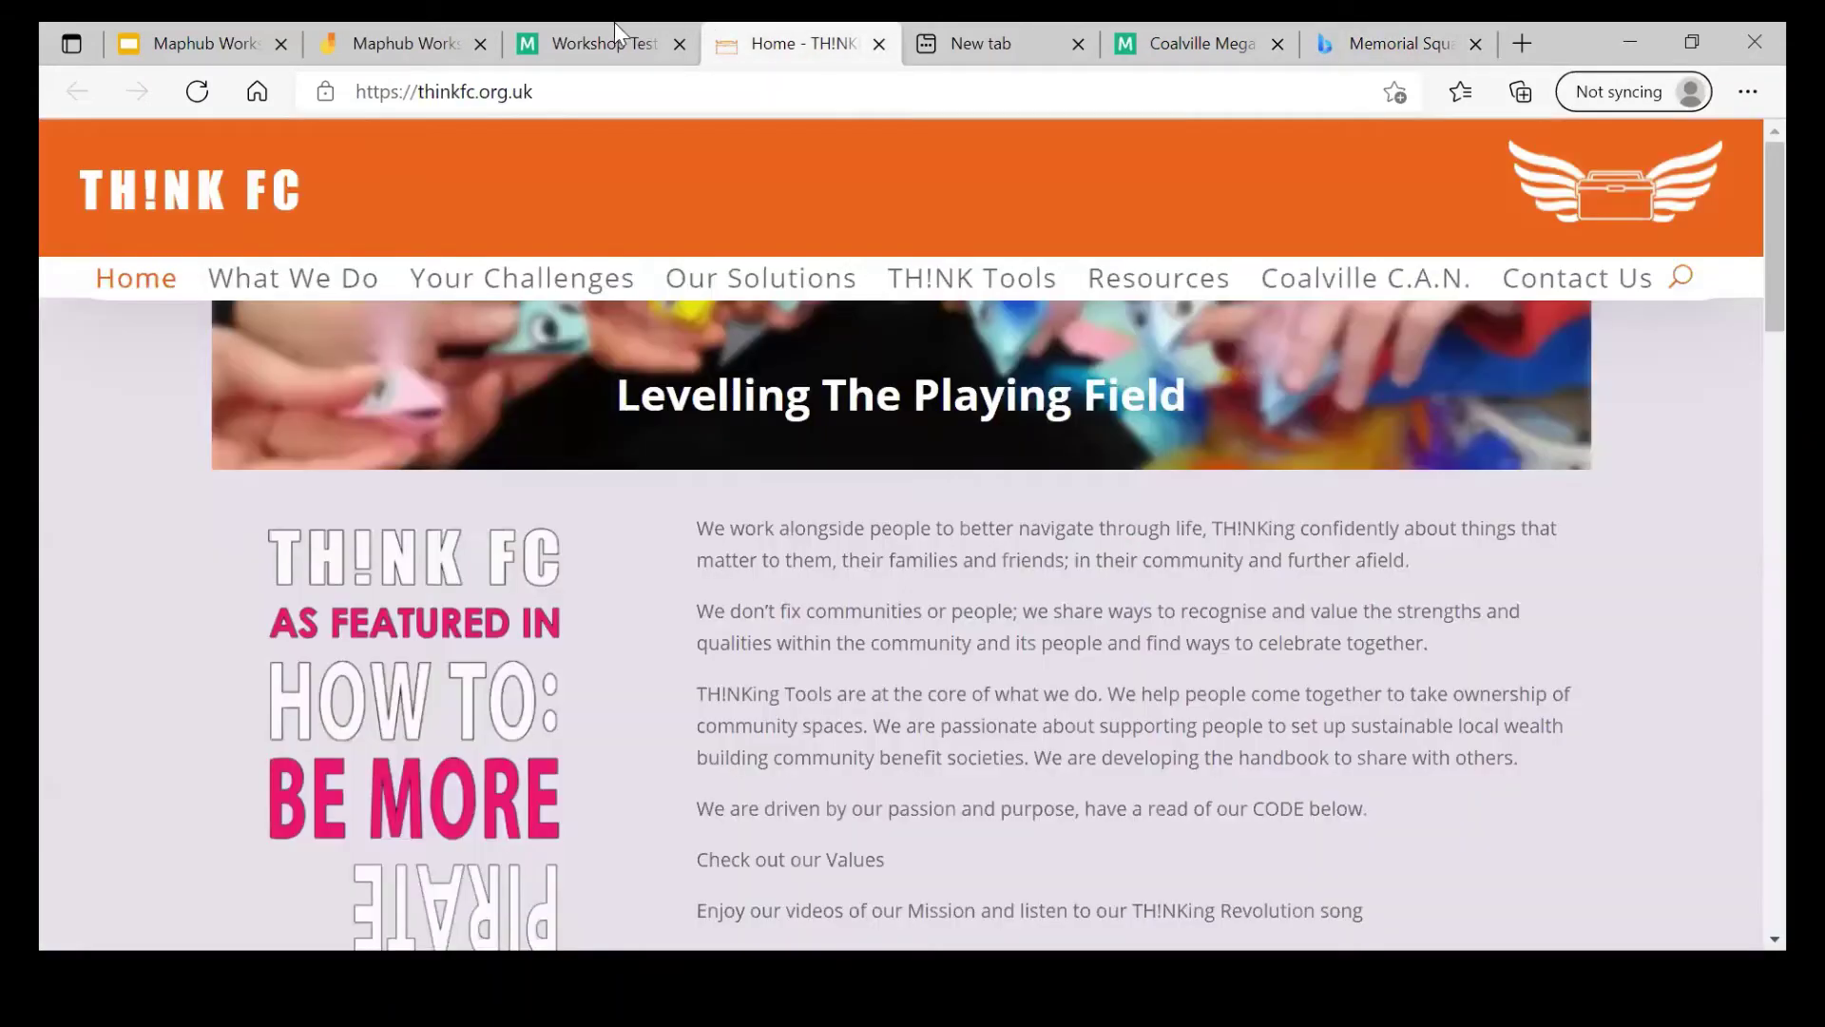
{"action": "left_click", "coordinate": [620, 36]}
{"action": "left_click", "coordinate": [1634, 449]}
{"action": "left_click_drag", "start_coordinate": [1631, 453], "coordinate": [1749, 475]}
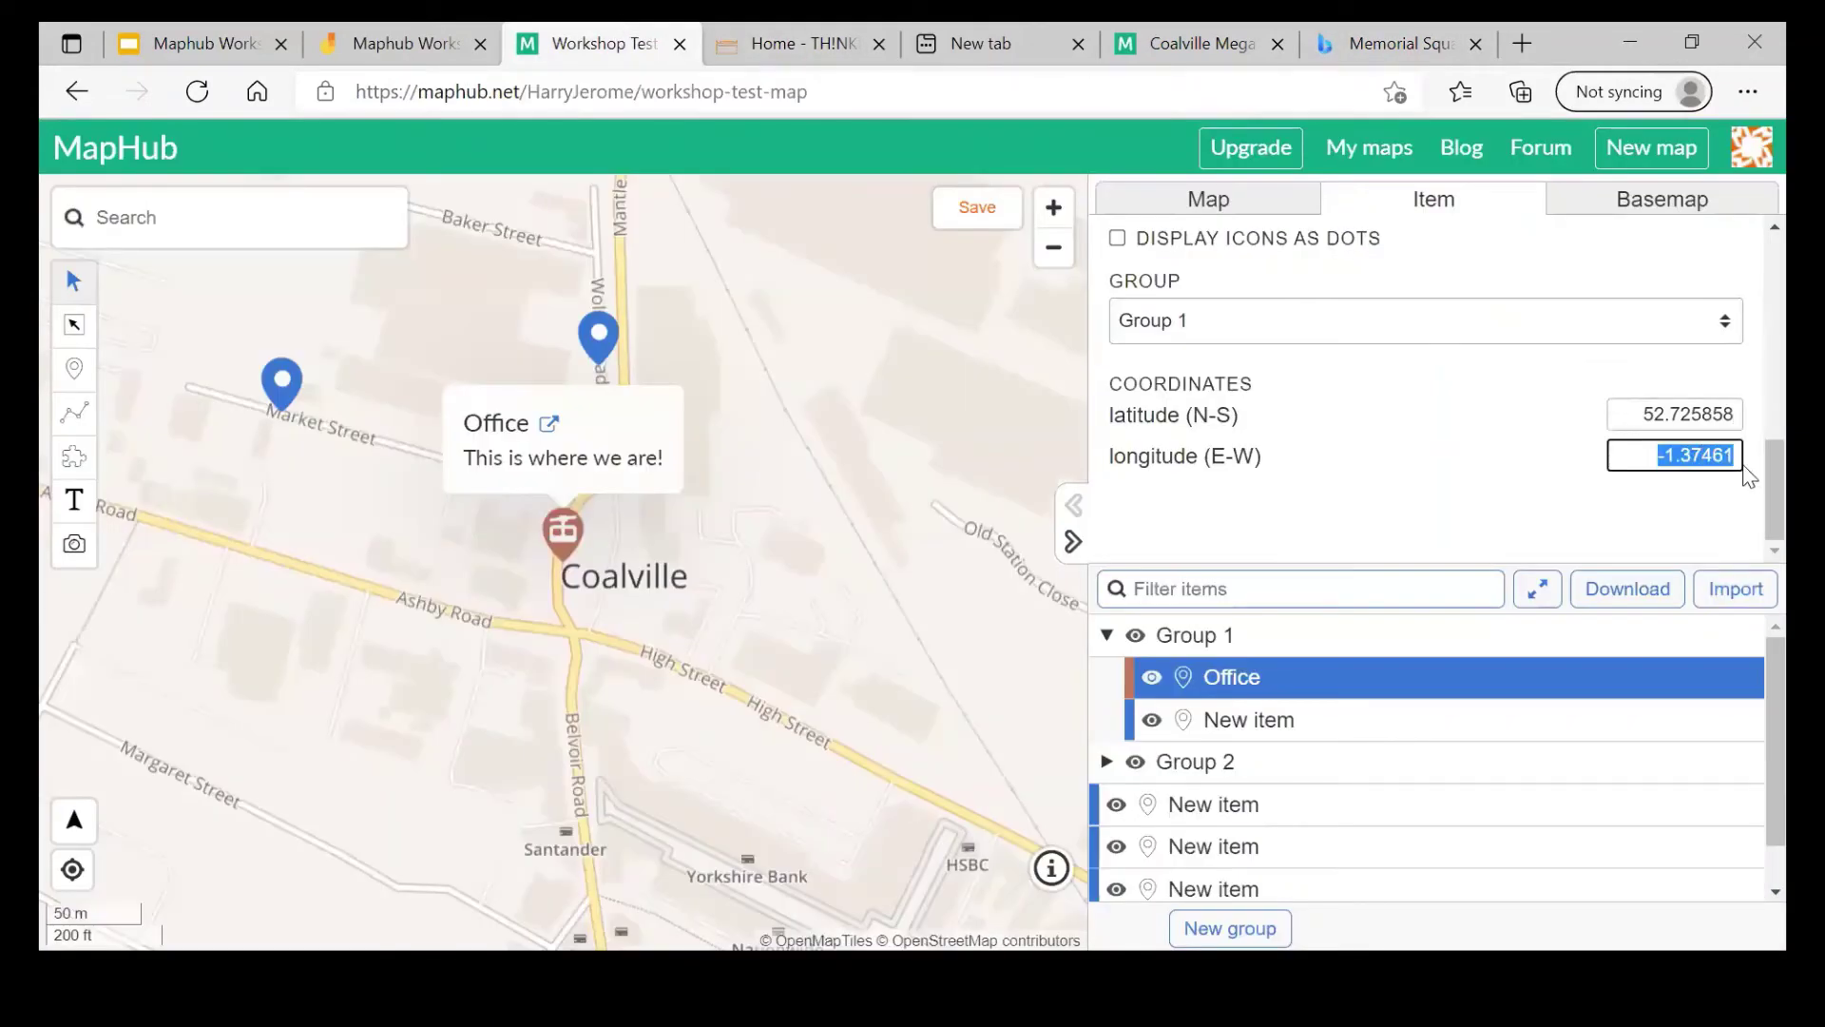
{"action": "key", "text": "ctrl+v"}
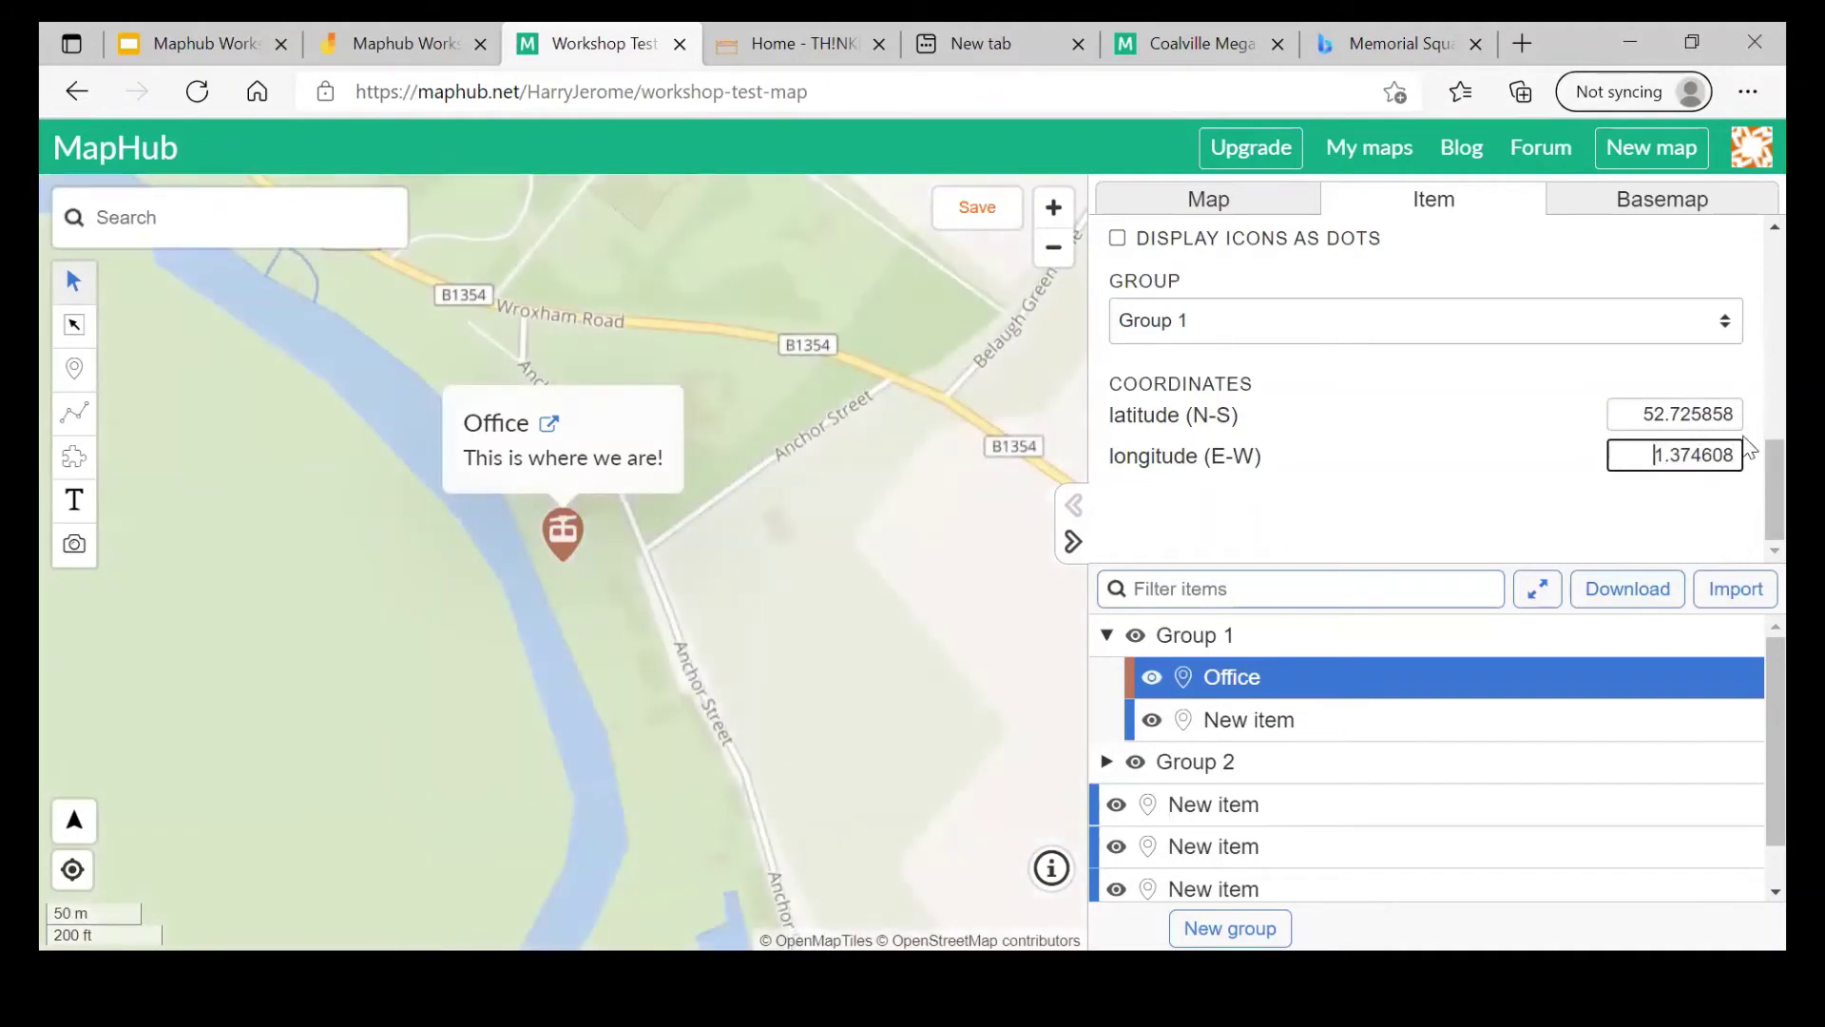
{"action": "type", "text": "-"}
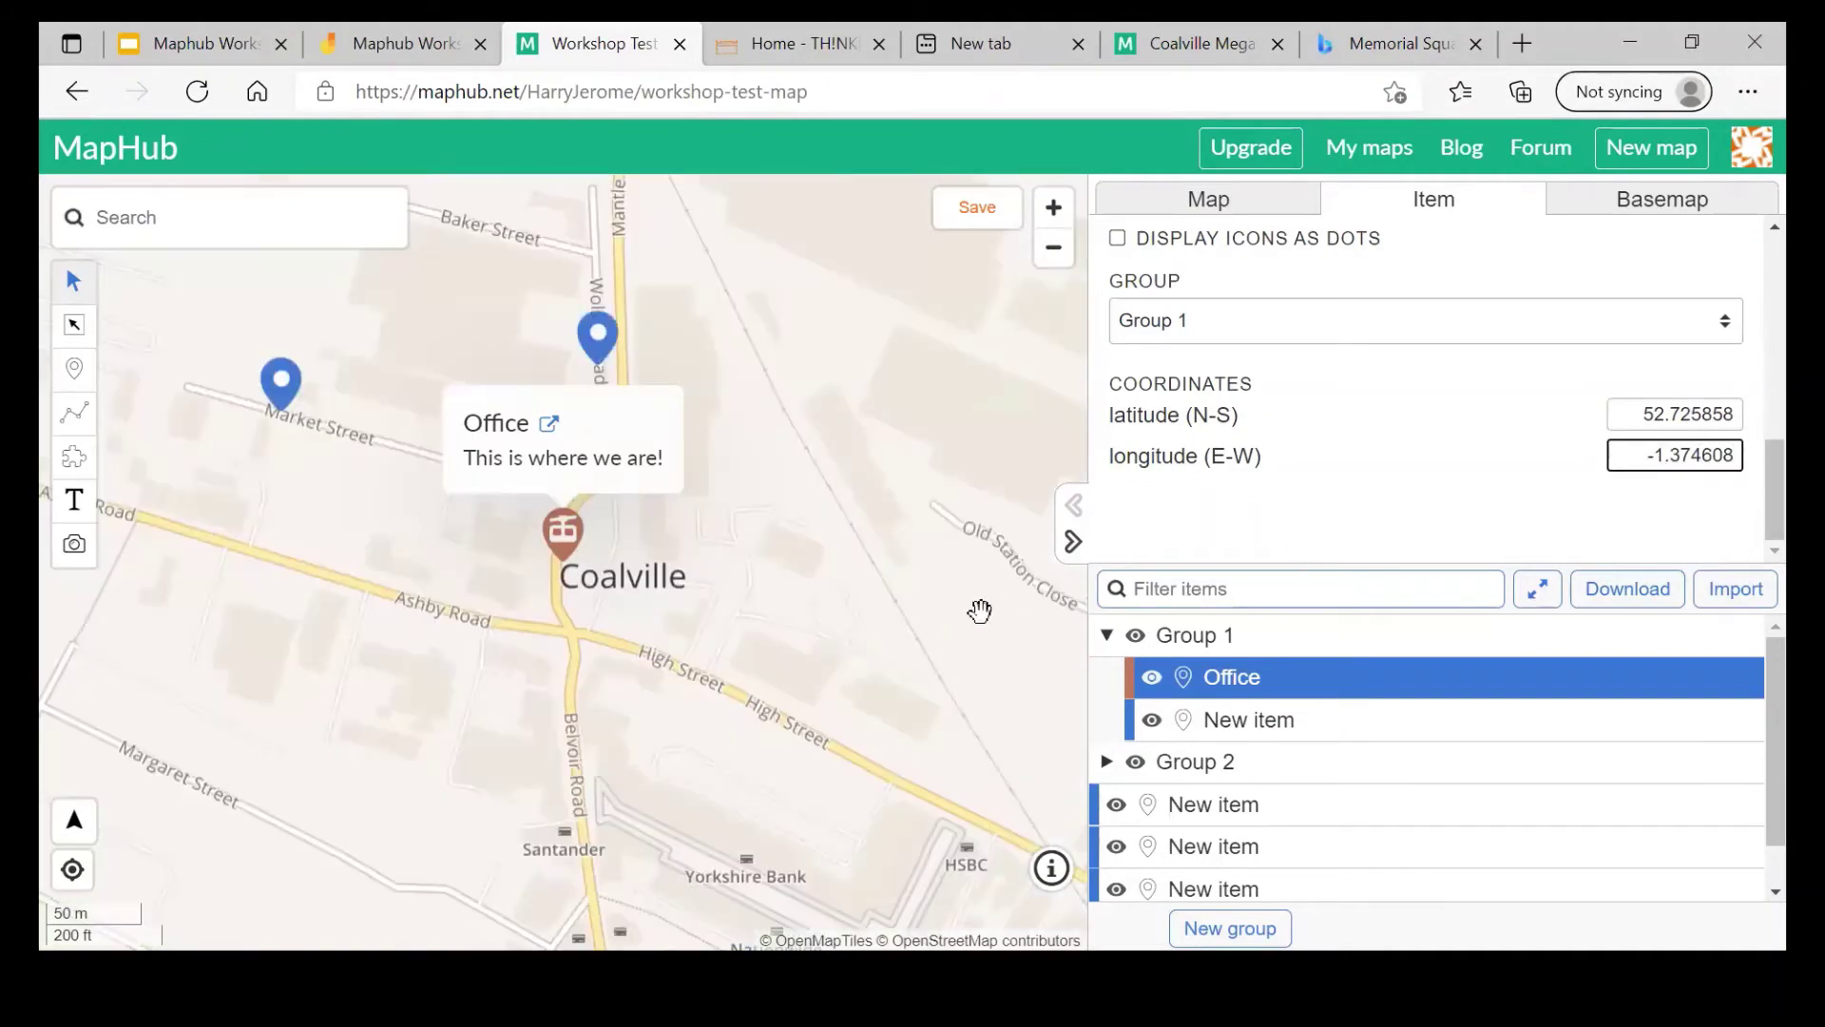
{"action": "left_click", "coordinate": [742, 691]}
{"action": "left_click_drag", "start_coordinate": [742, 691], "coordinate": [868, 839]}
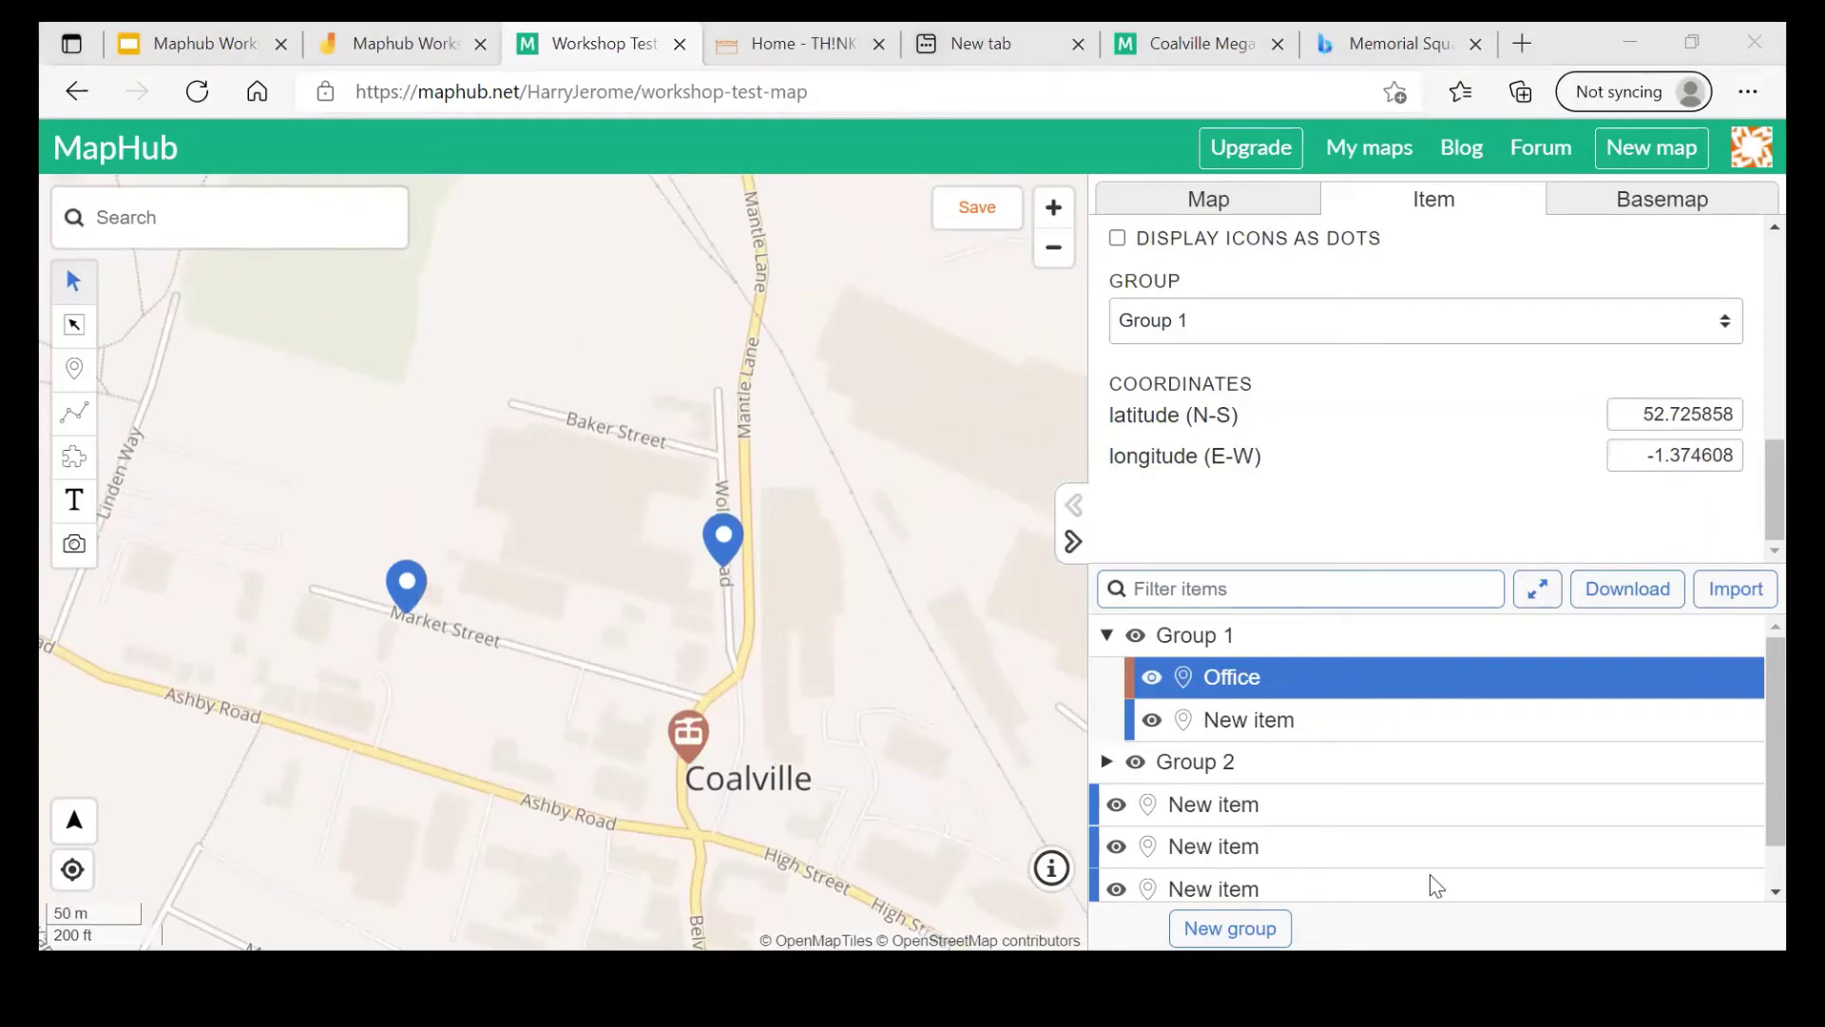
{"action": "scroll", "coordinate": [1619, 544], "scroll_direction": "up", "scroll_amount": 6}
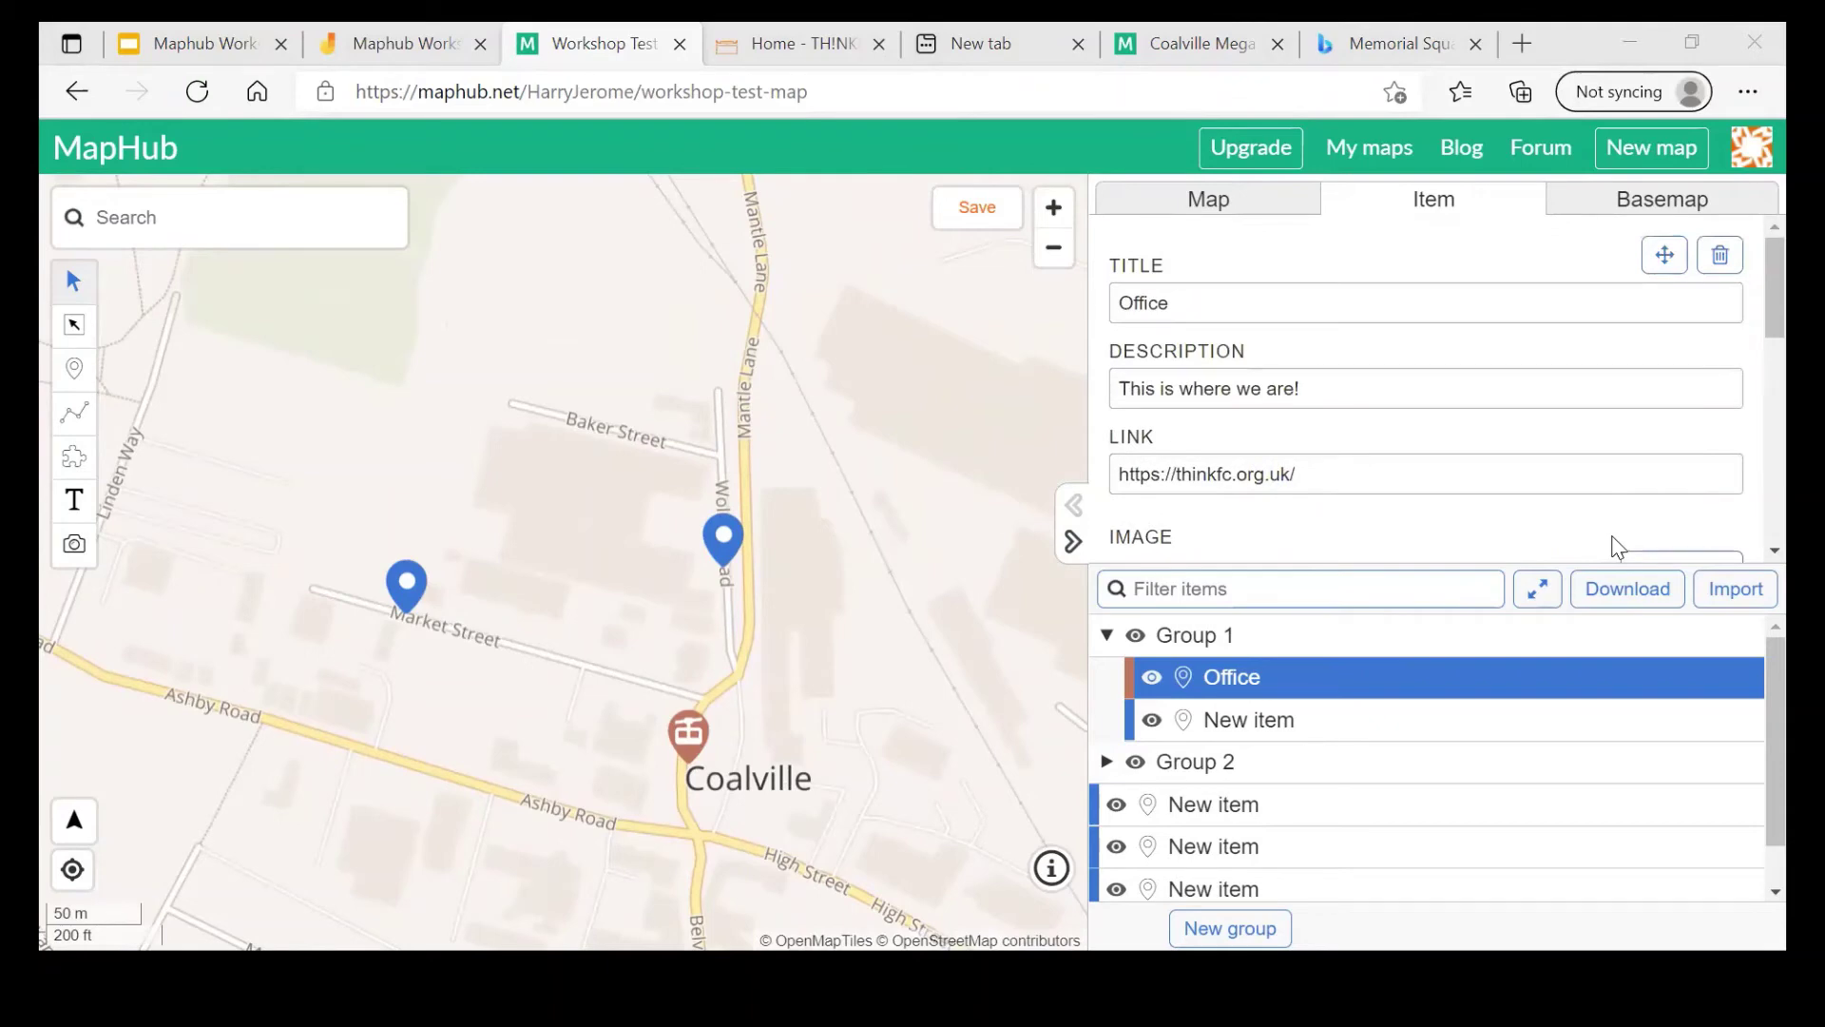
{"action": "scroll", "coordinate": [1619, 547], "scroll_direction": "down", "scroll_amount": 6}
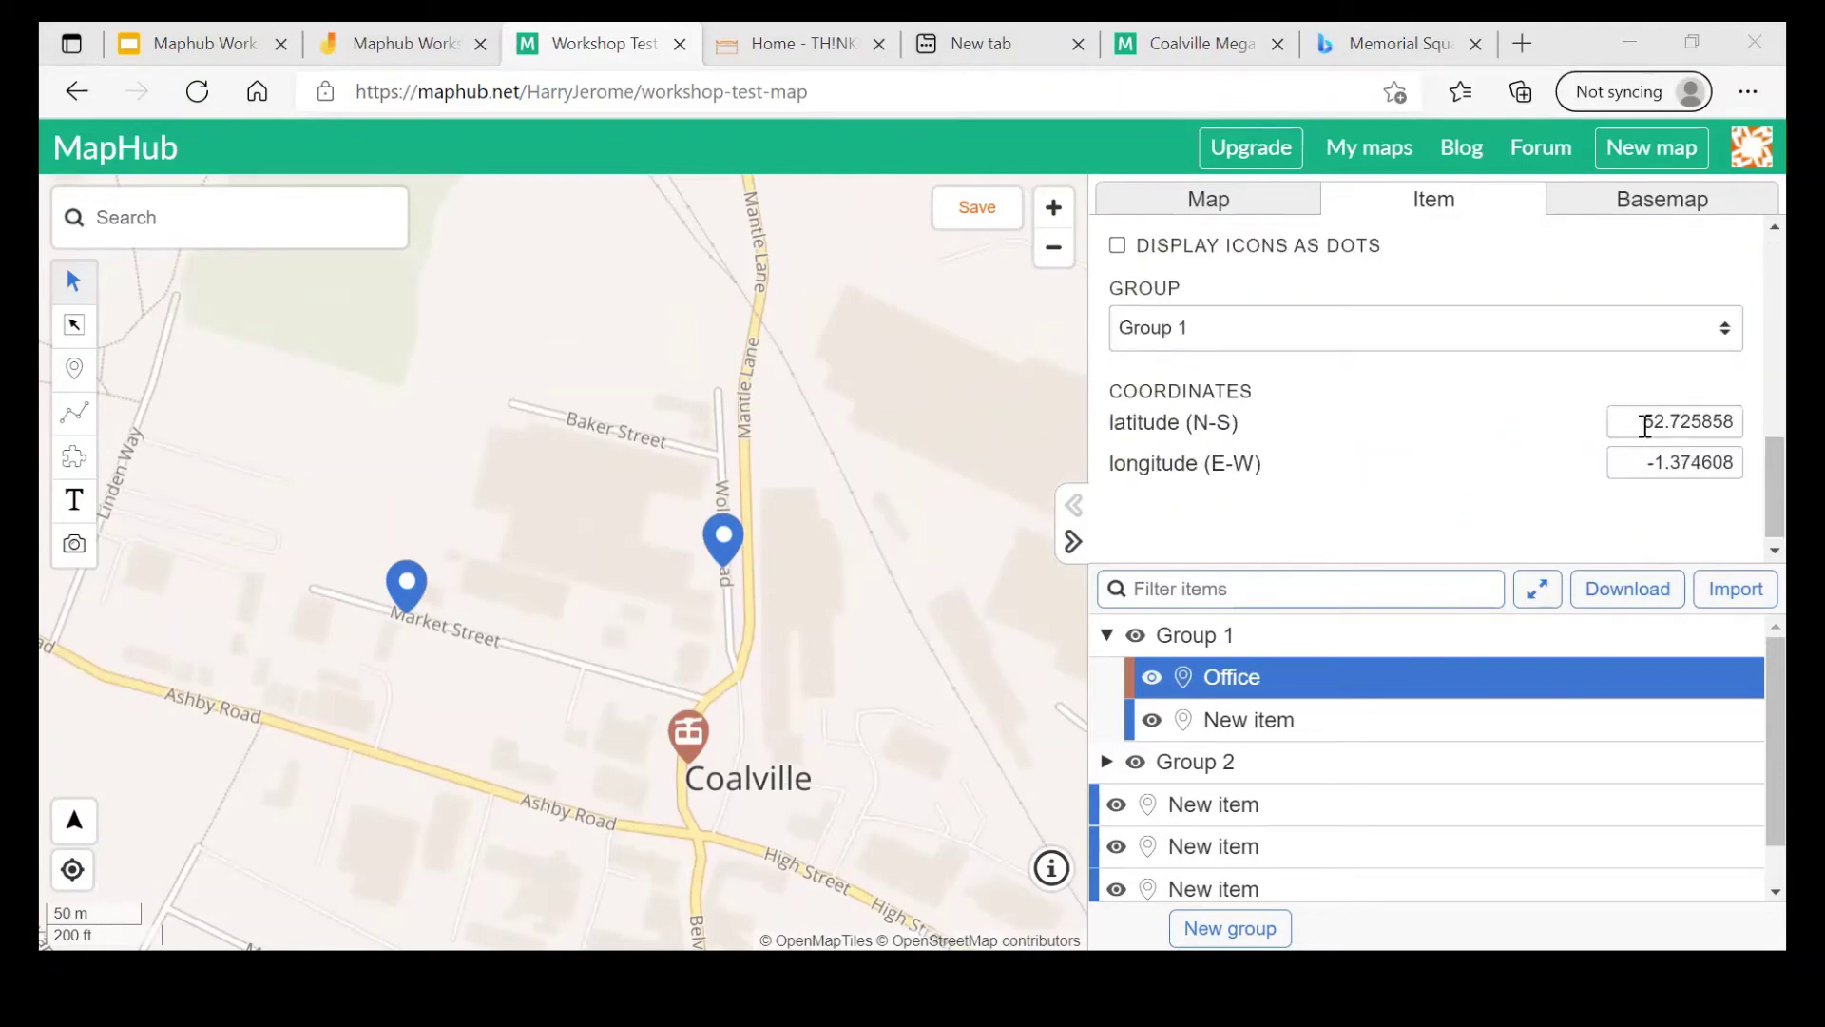
{"action": "scroll", "coordinate": [1641, 433], "scroll_direction": "up", "scroll_amount": 6}
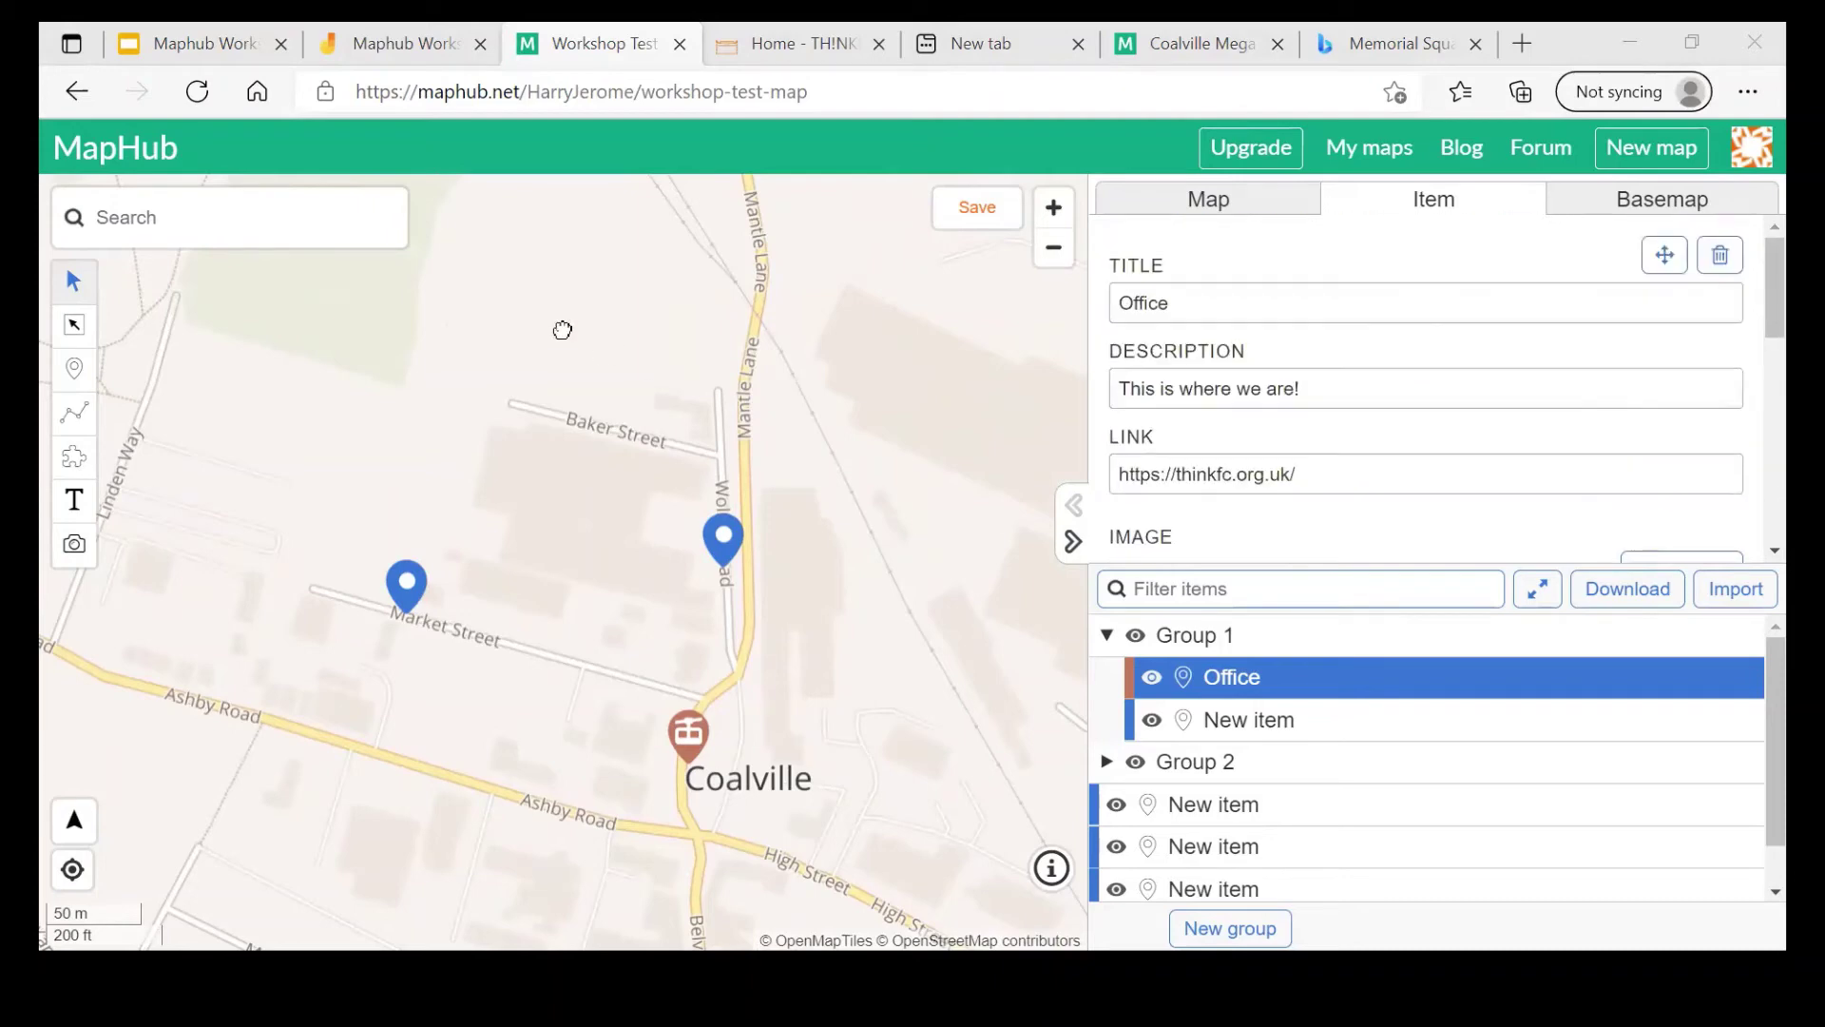
{"action": "scroll", "coordinate": [1641, 433], "scroll_direction": "down", "scroll_amount": 5}
{"action": "scroll", "coordinate": [509, 534], "scroll_direction": "up", "scroll_amount": 5}
{"action": "left_click_drag", "start_coordinate": [509, 532], "coordinate": [434, 429]}
{"action": "left_click_drag", "start_coordinate": [513, 527], "coordinate": [347, 339]}
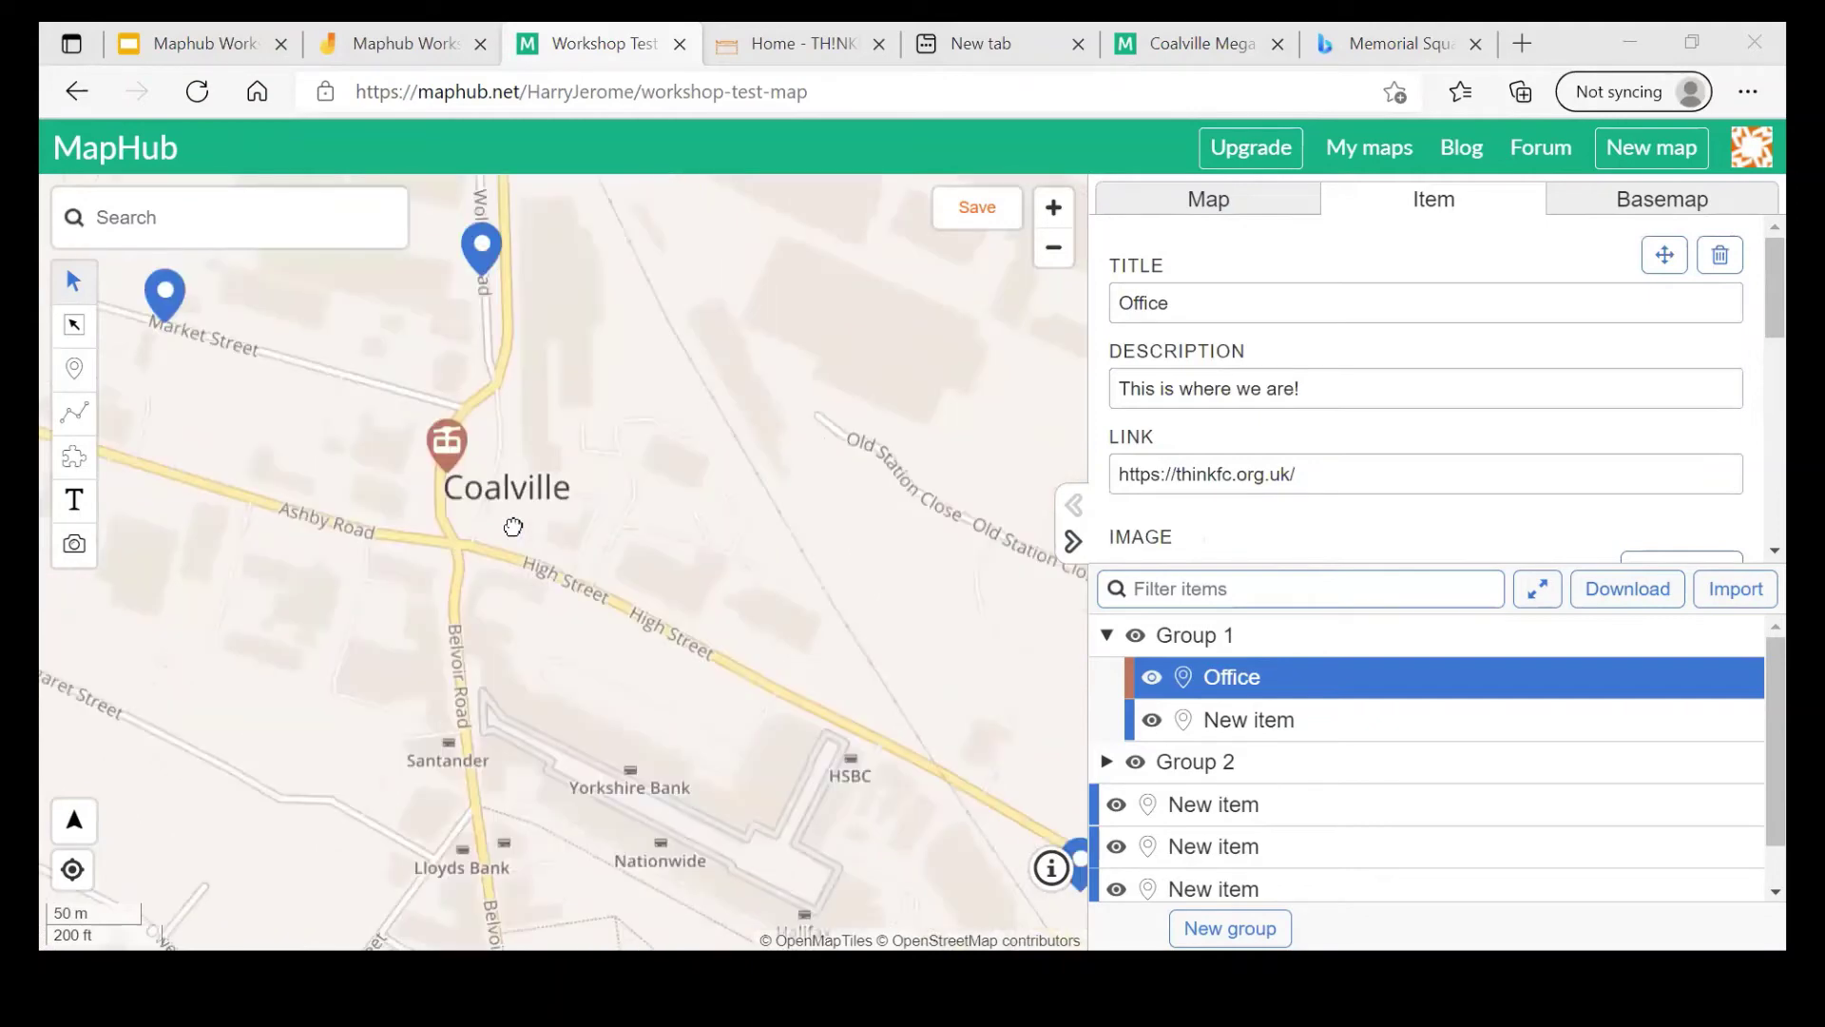
{"action": "left_click_drag", "start_coordinate": [550, 517], "coordinate": [507, 437]}
{"action": "left_click_drag", "start_coordinate": [656, 509], "coordinate": [1006, 570]}
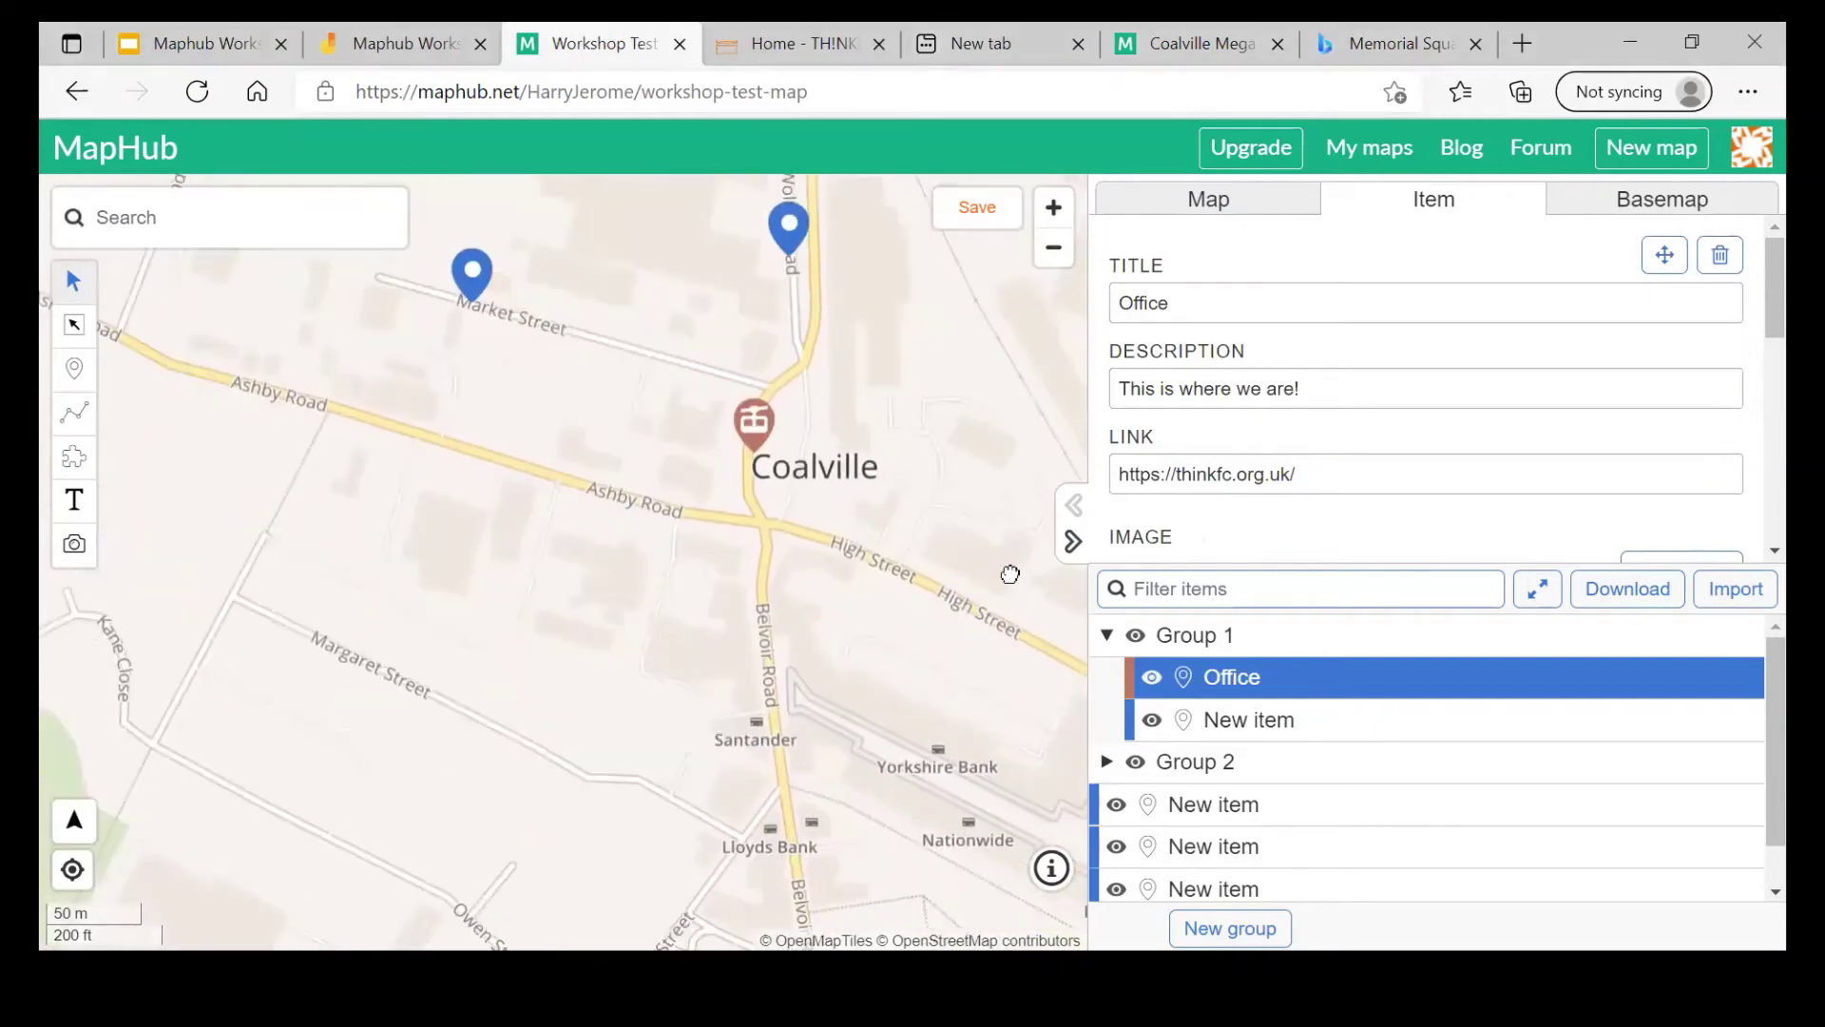
{"action": "left_click_drag", "start_coordinate": [862, 608], "coordinate": [815, 700]}
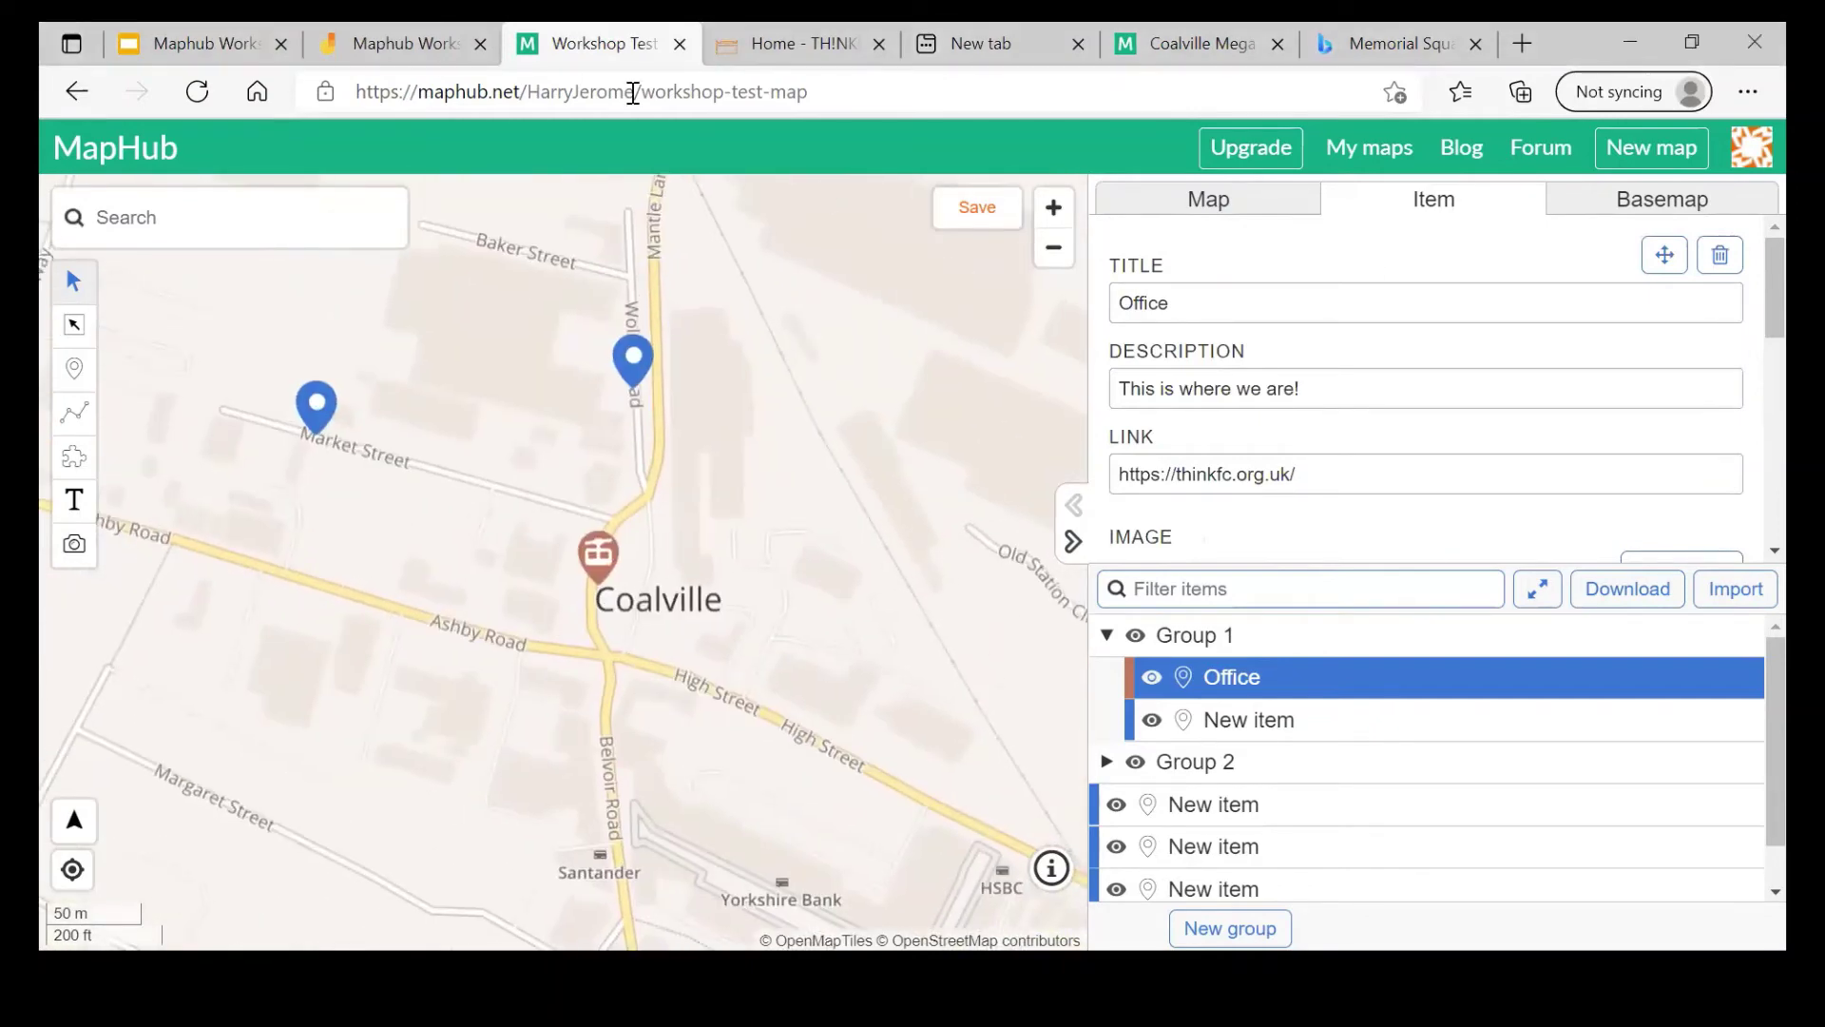
Step: Switch to the Maphub Workshop presentation in Google Slides and view the "Lines and Polygons" slide
{"action": "left_click", "coordinate": [477, 29]}
{"action": "left_click_drag", "start_coordinate": [225, 40], "coordinate": [428, 43]}
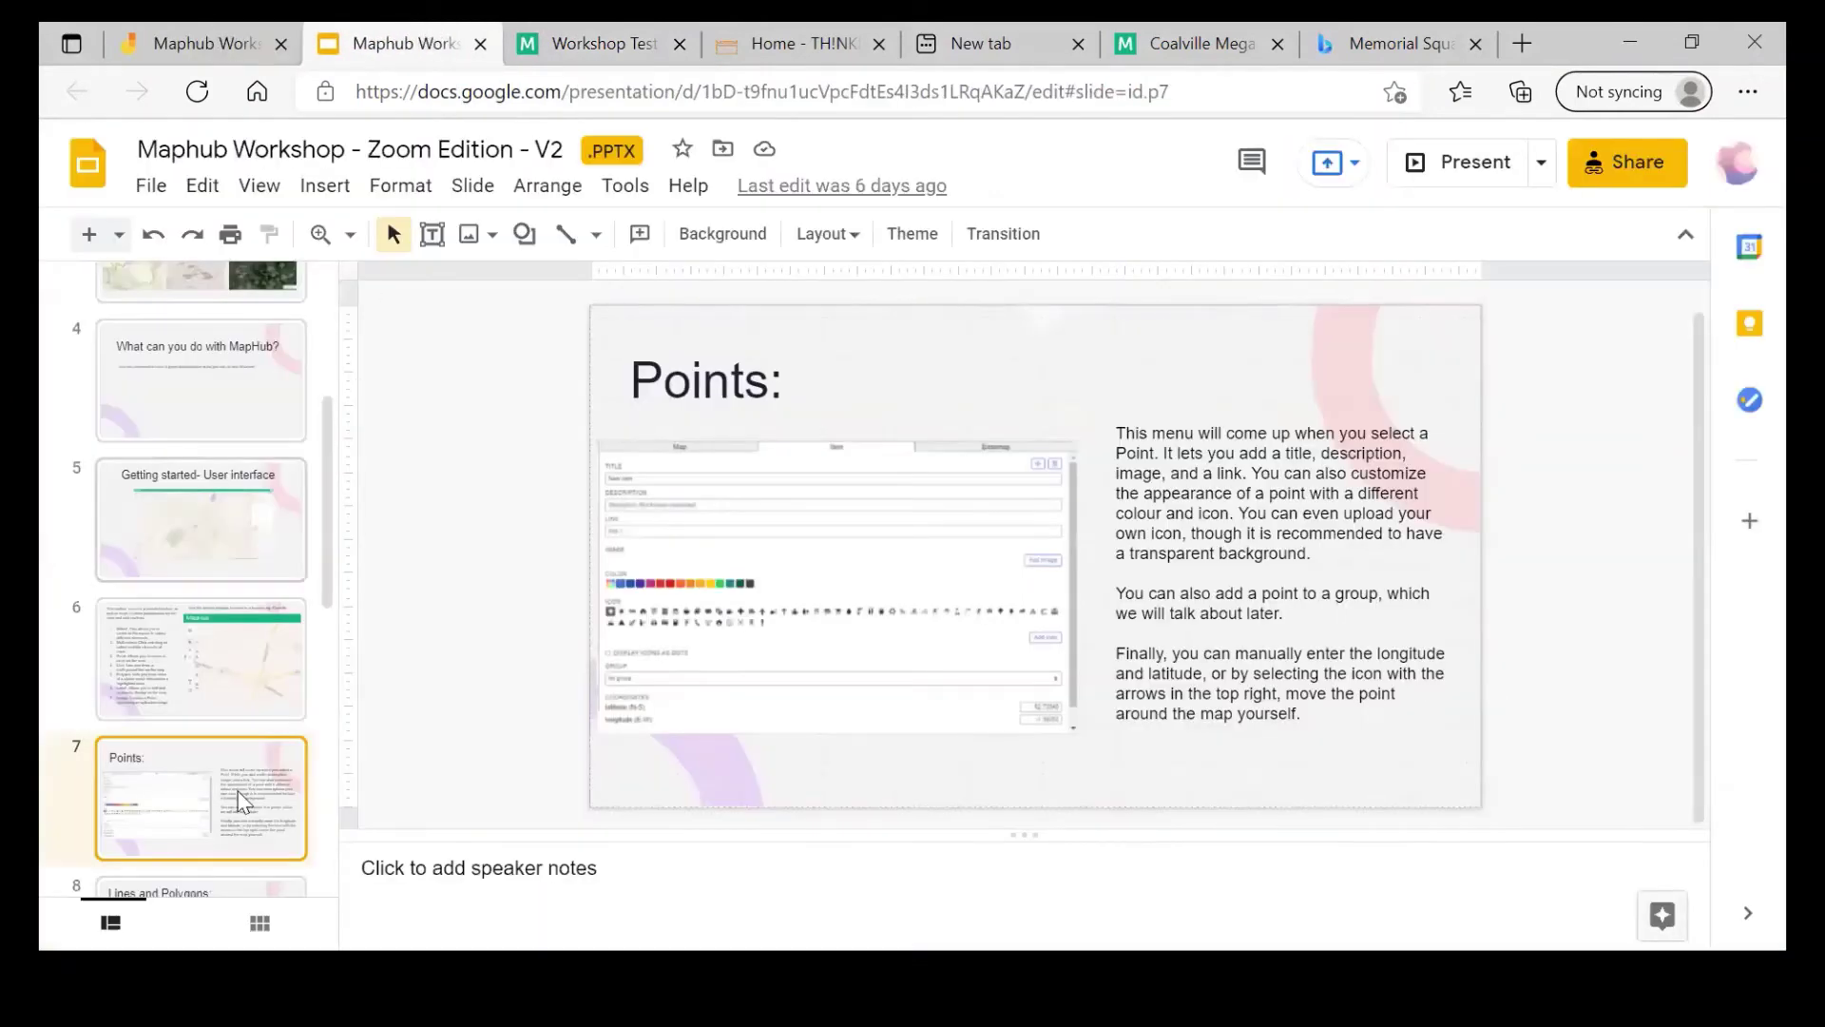
{"action": "scroll", "coordinate": [228, 760], "scroll_direction": "down", "scroll_amount": 4}
{"action": "left_click", "coordinate": [206, 685]}
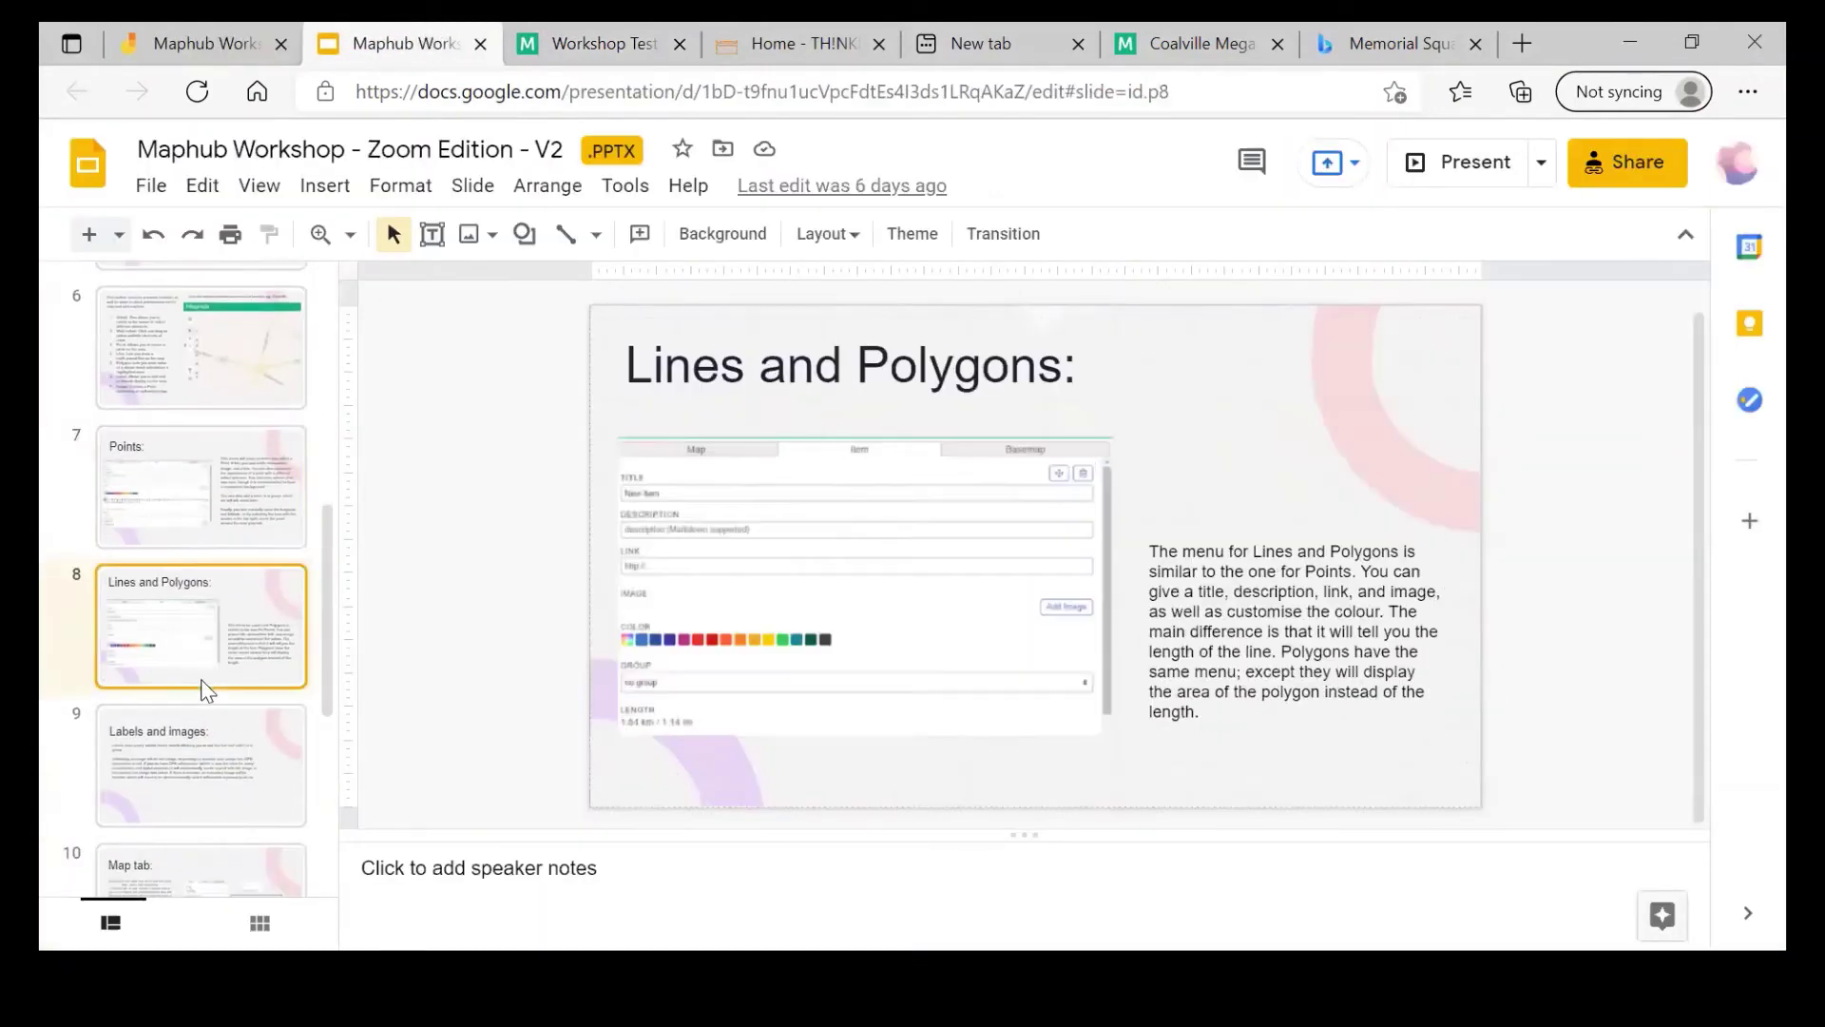
Step: Return to the MapHub test map and draw a V-shaped two-segment line about 300 m long across Ashby Road, west of Coalville's centre
{"action": "left_click", "coordinate": [599, 43]}
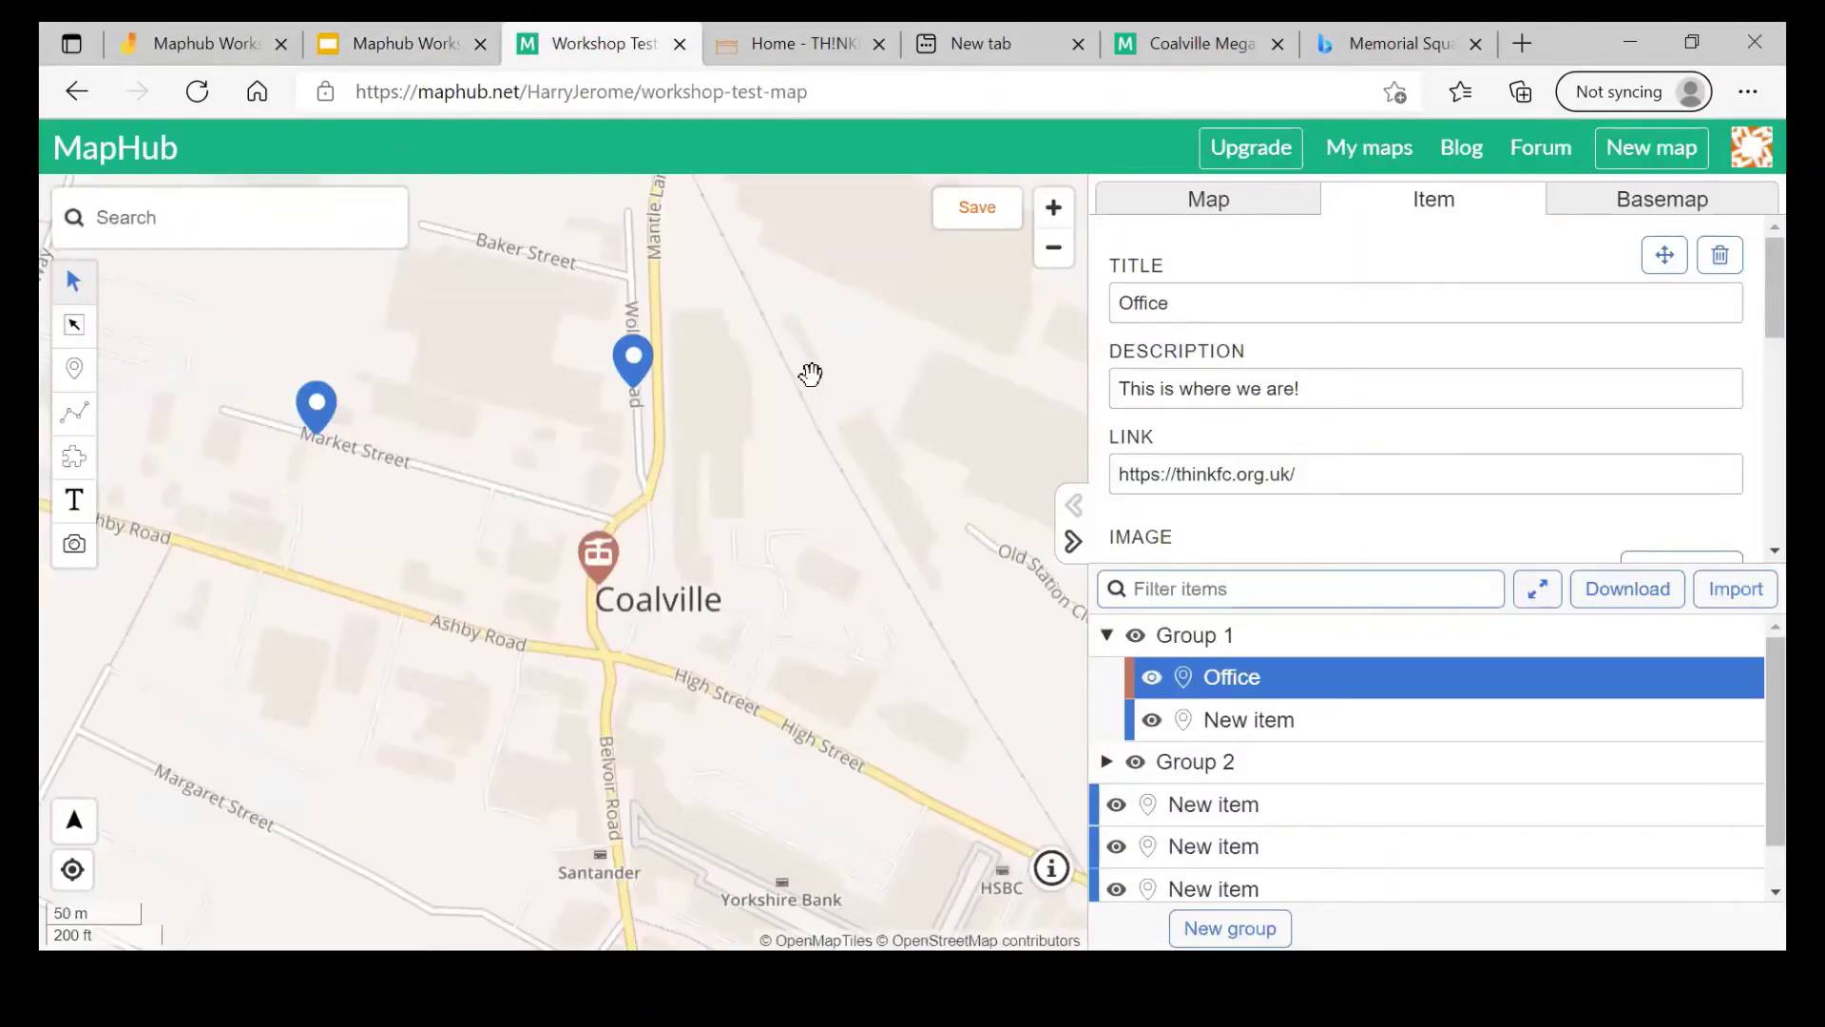
{"action": "left_click", "coordinate": [74, 415]}
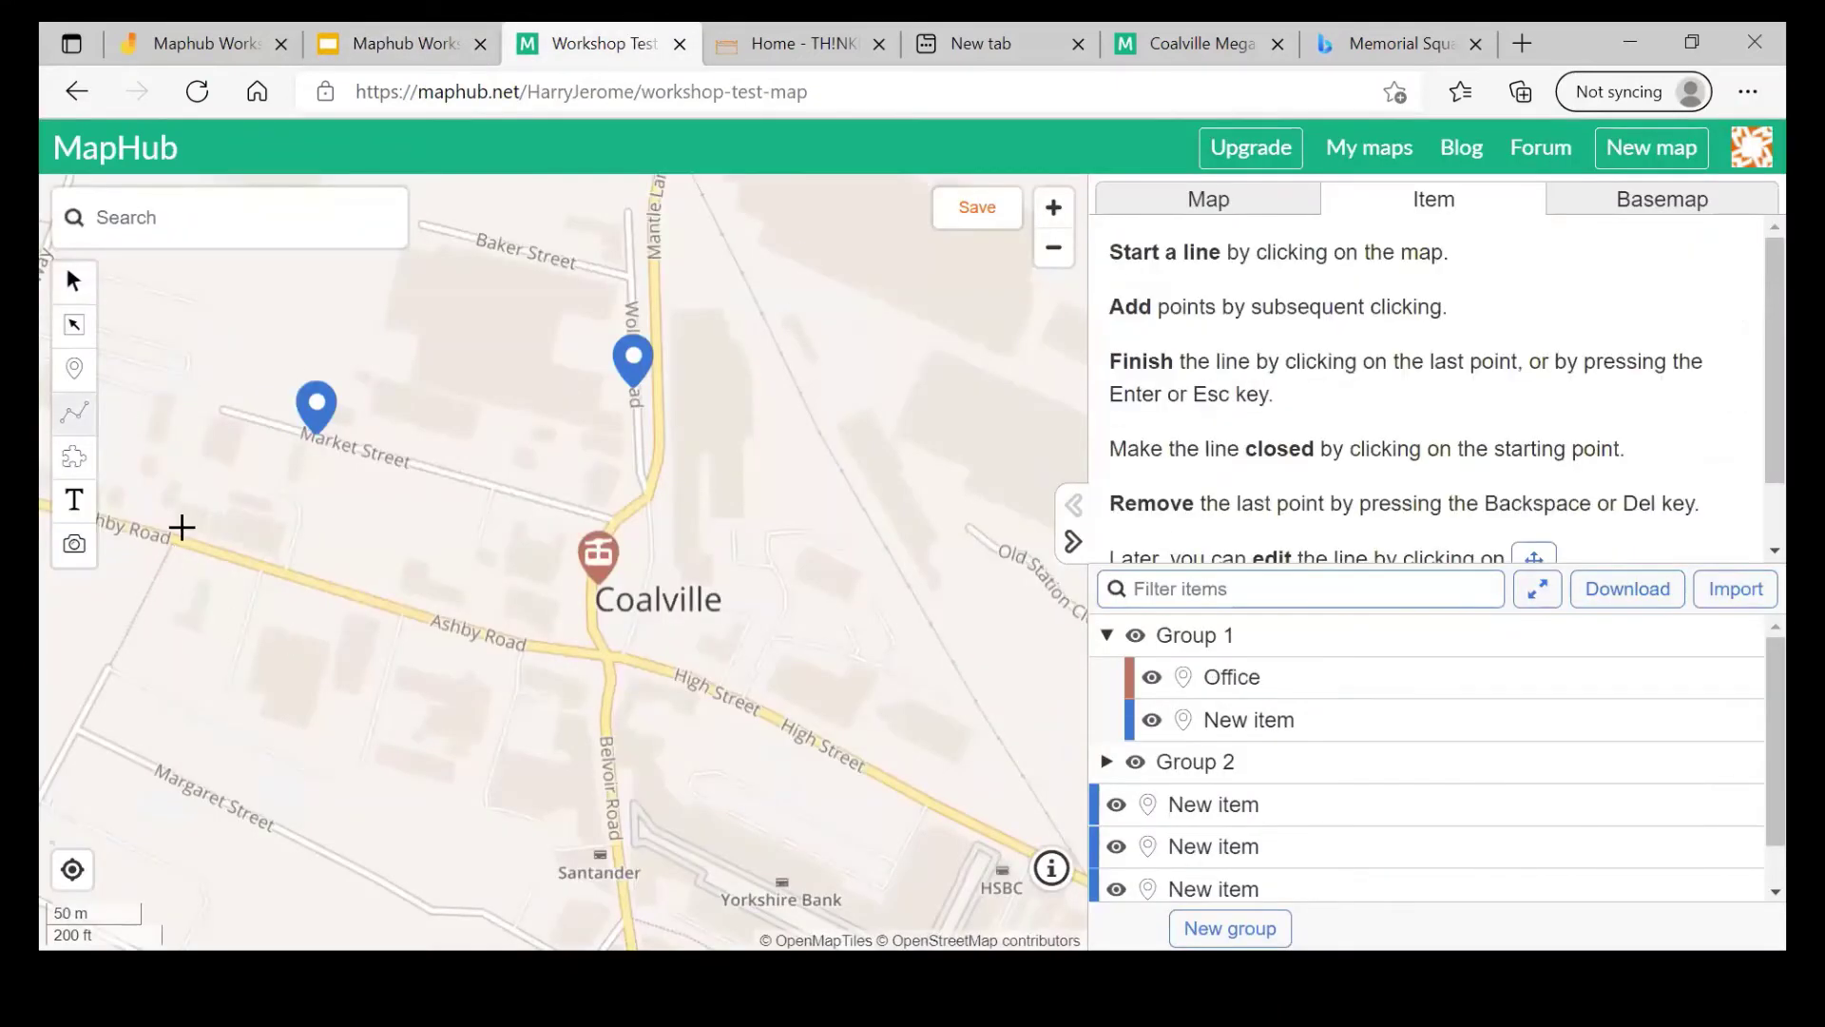
{"action": "left_click", "coordinate": [181, 527]}
{"action": "left_click", "coordinate": [480, 503]}
{"action": "double_click", "coordinate": [361, 737]}
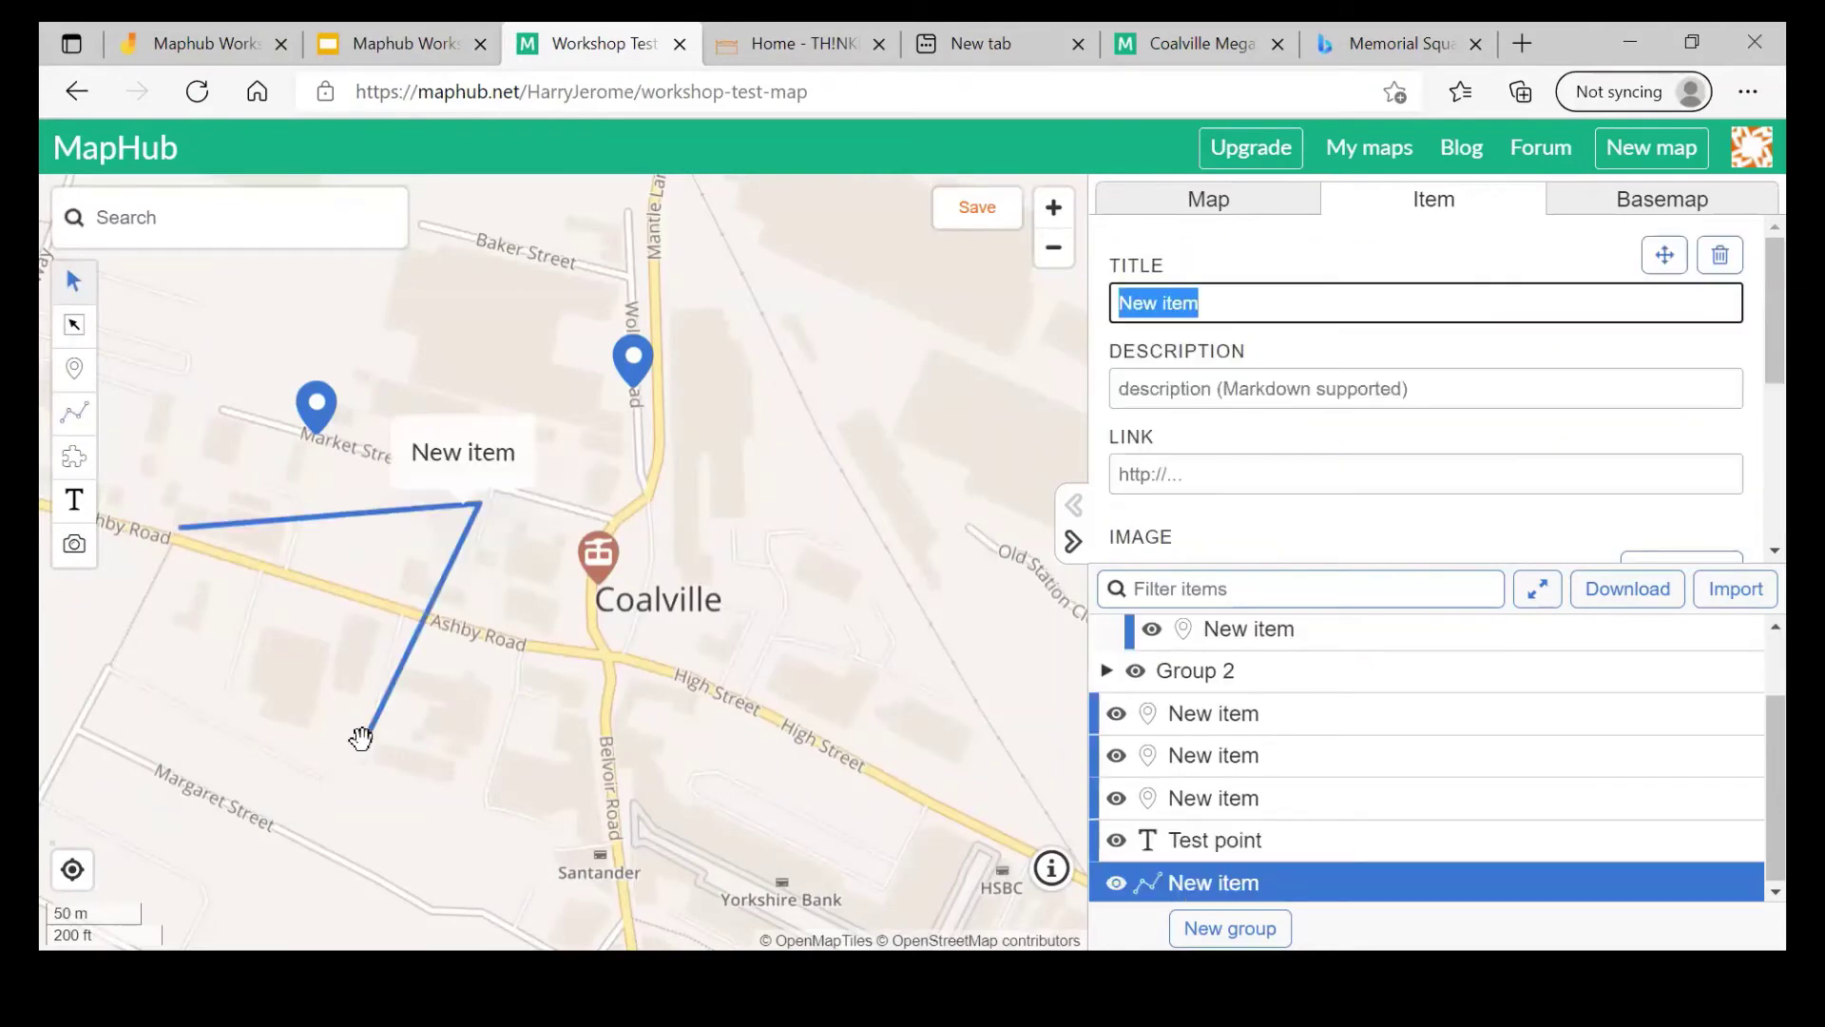
Step: Title the new line "Coalville Heritage Trail" and enter "bla bla bla" as its description
{"action": "scroll", "coordinate": [1361, 339], "scroll_direction": "down", "scroll_amount": 5}
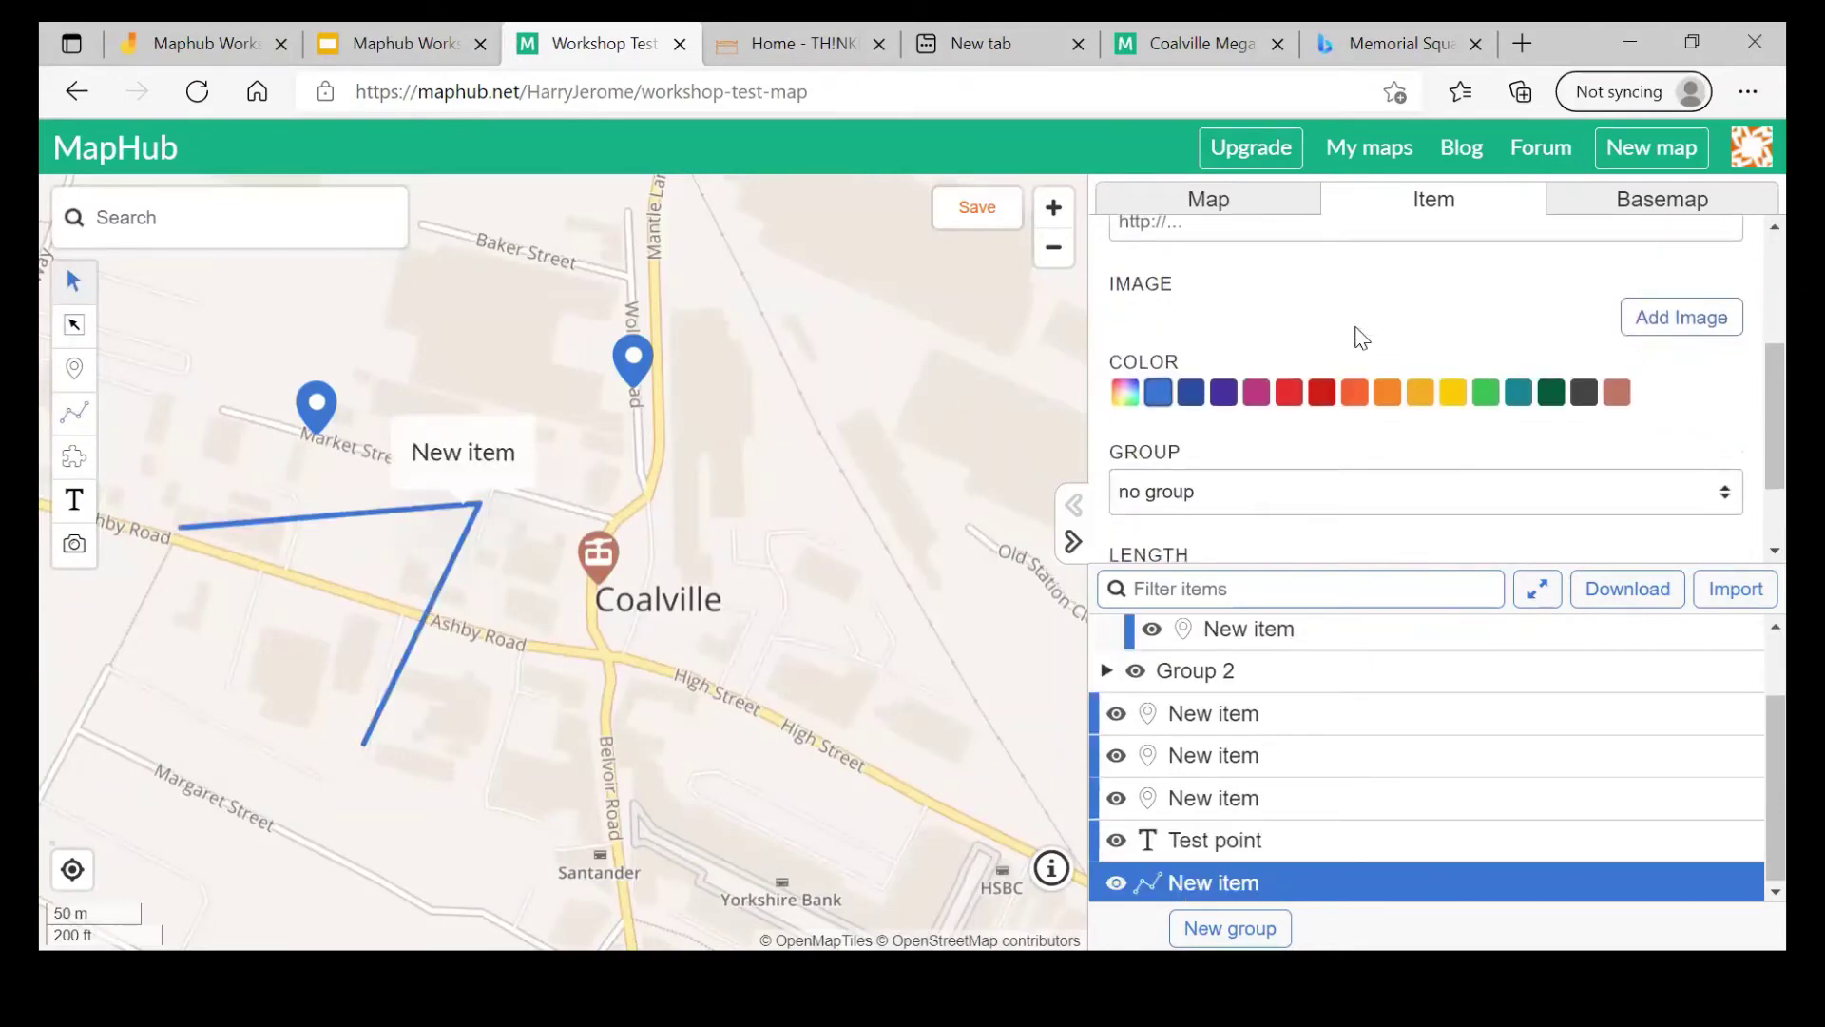
{"action": "scroll", "coordinate": [1361, 339], "scroll_direction": "up", "scroll_amount": 5}
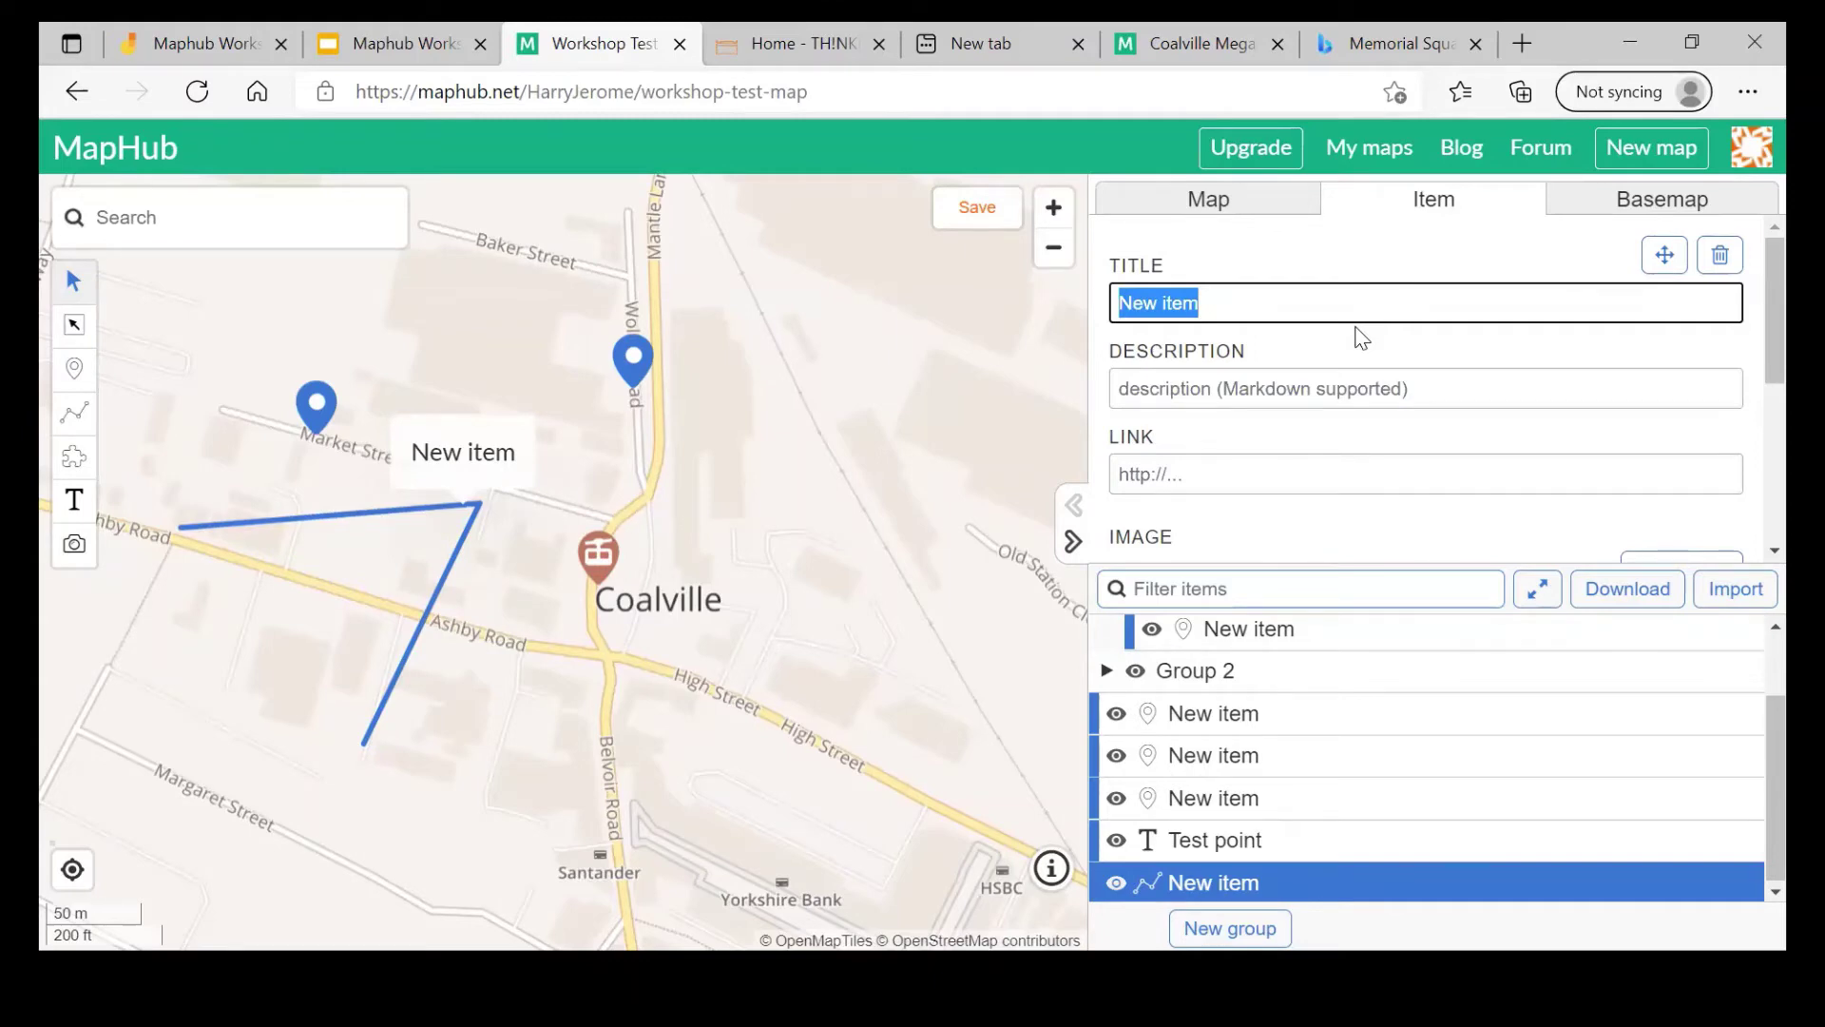
{"action": "left_click", "coordinate": [1294, 377]}
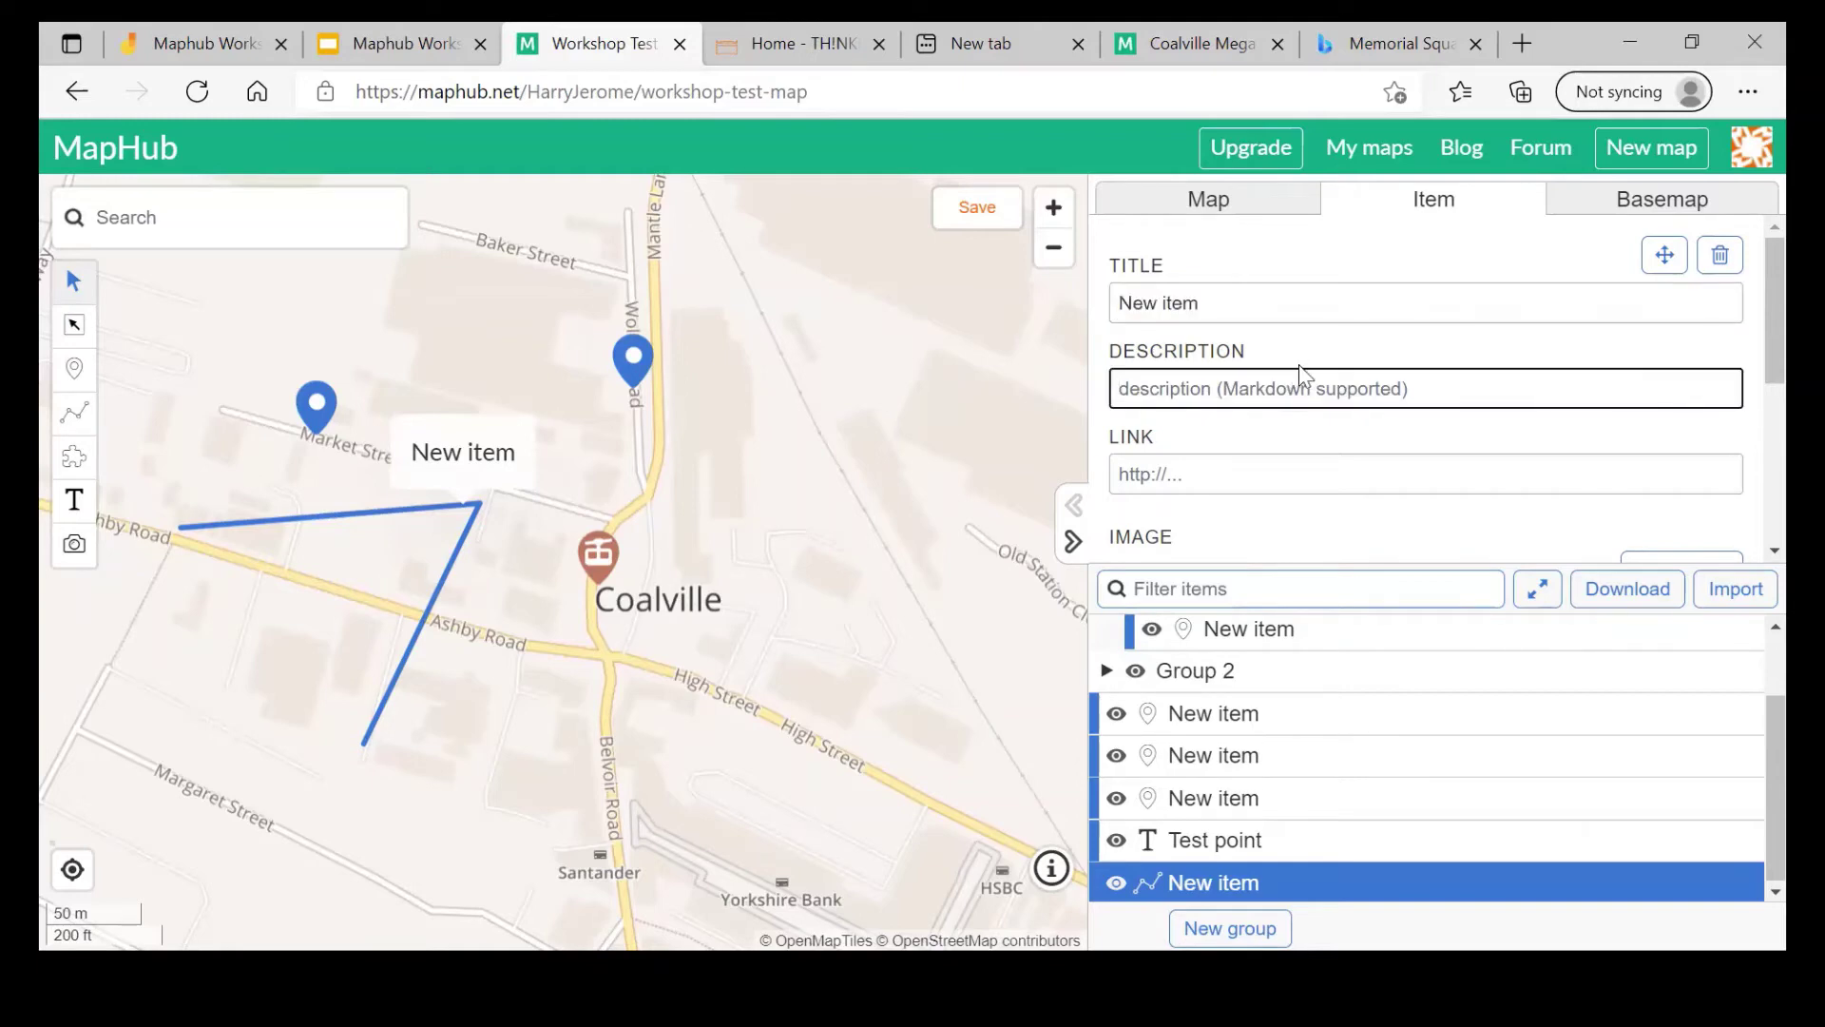
{"action": "left_click", "coordinate": [1249, 307]}
{"action": "key", "text": "BackSpace"}
{"action": "key", "text": "BackSpace"}
{"action": "key", "text": "BackSpace"}
{"action": "key", "text": "BackSpace"}
{"action": "key", "text": "BackSpace"}
{"action": "key", "text": "BackSpace"}
{"action": "key", "text": "BackSpace"}
{"action": "key", "text": "BackSpace"}
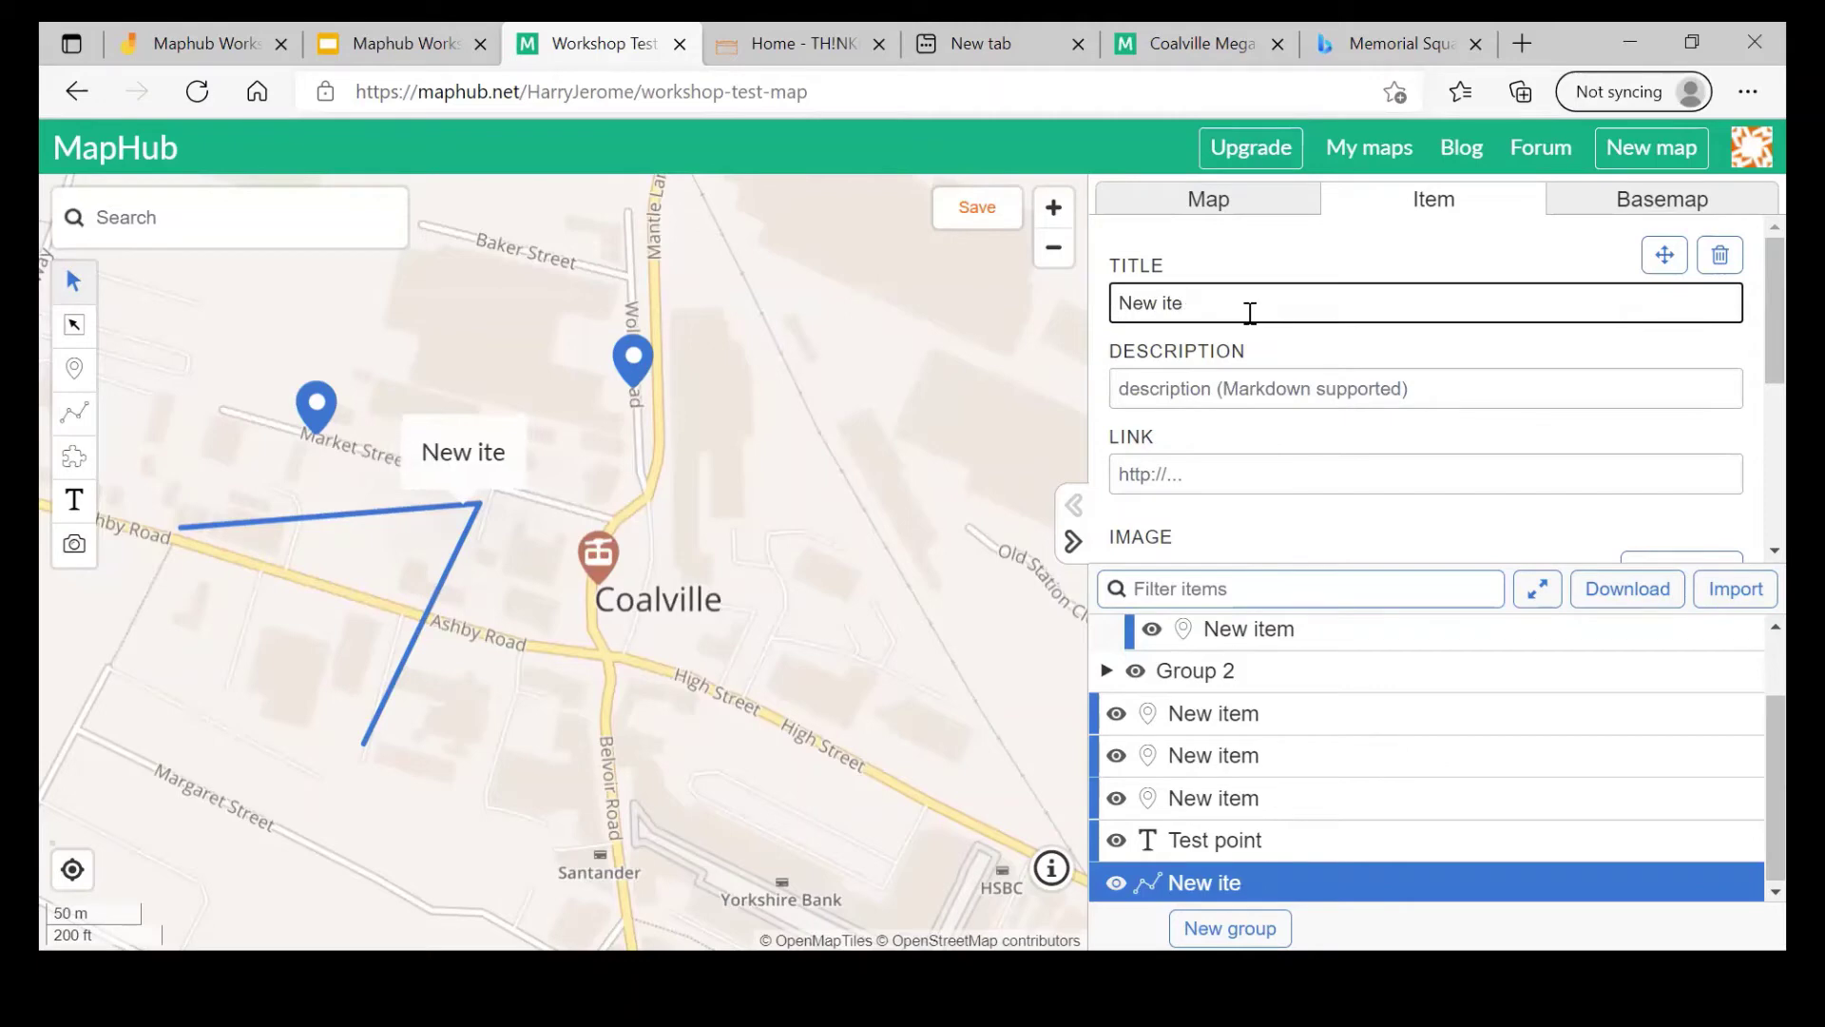
{"action": "type", "text": "COa"}
{"action": "key", "text": "BackSpace"}
{"action": "key", "text": "BackSpace"}
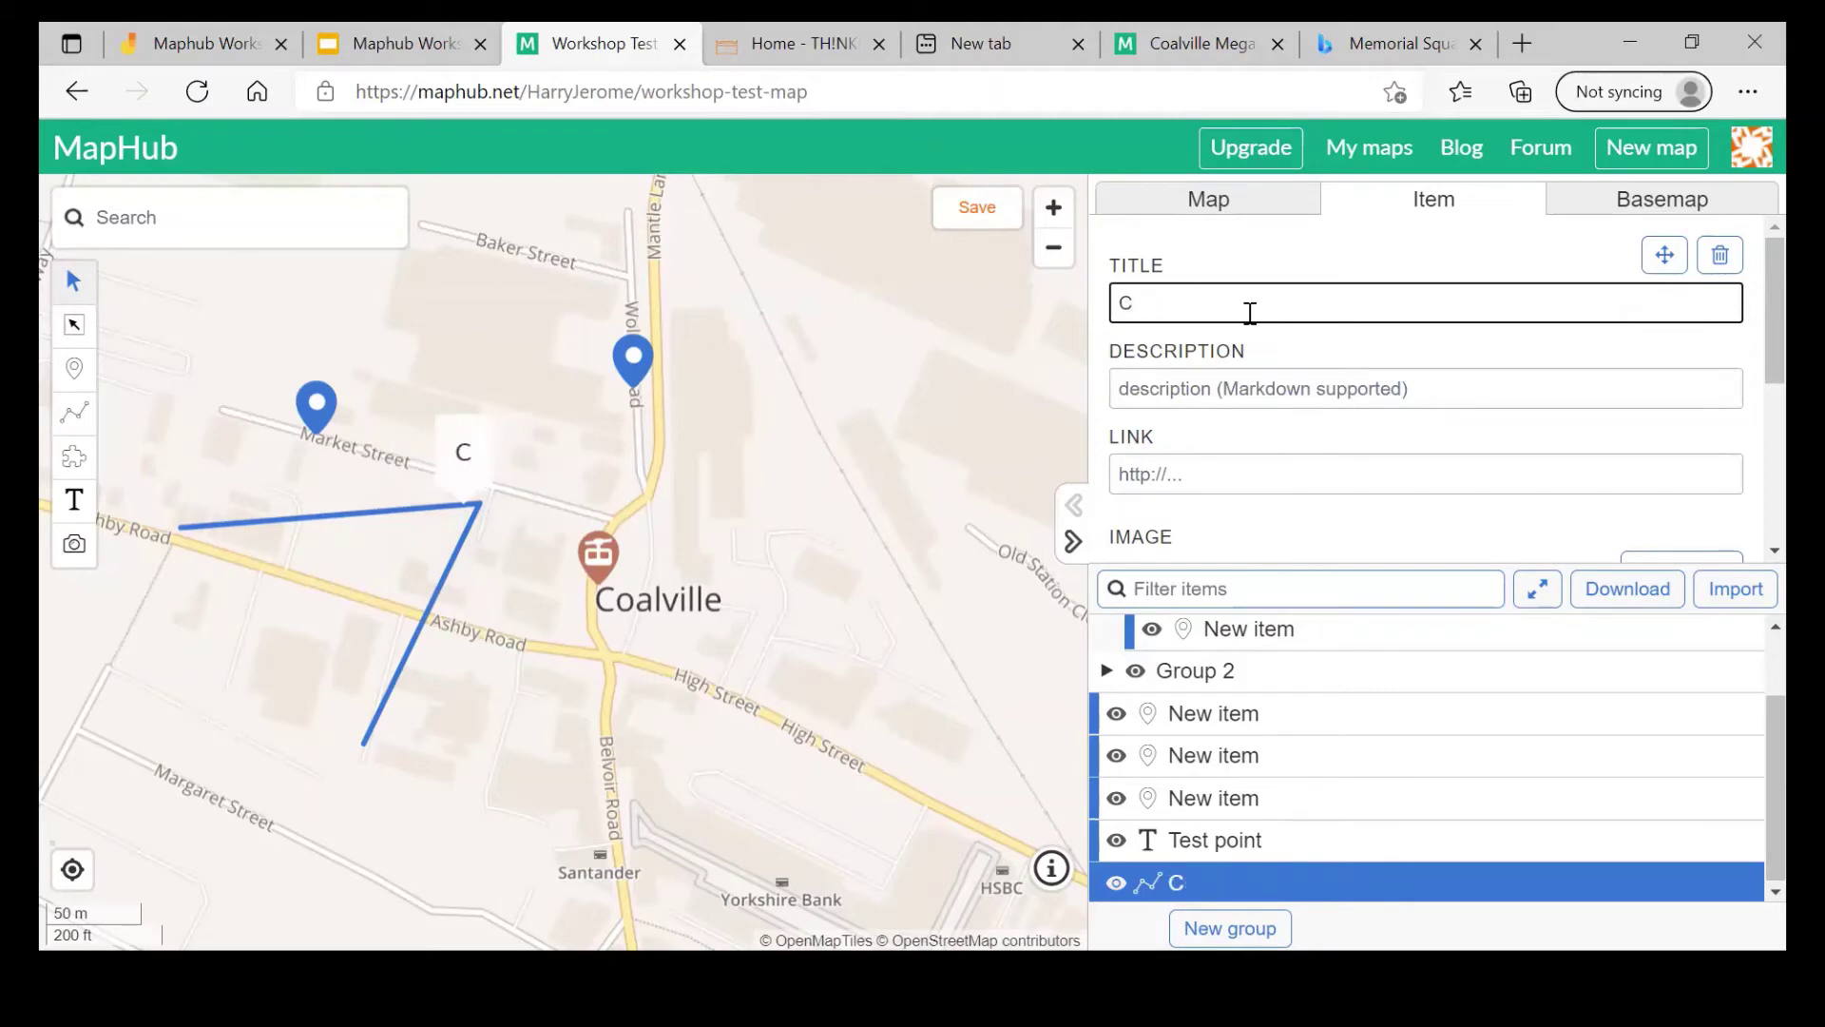
{"action": "type", "text": "oalville Heritate"}
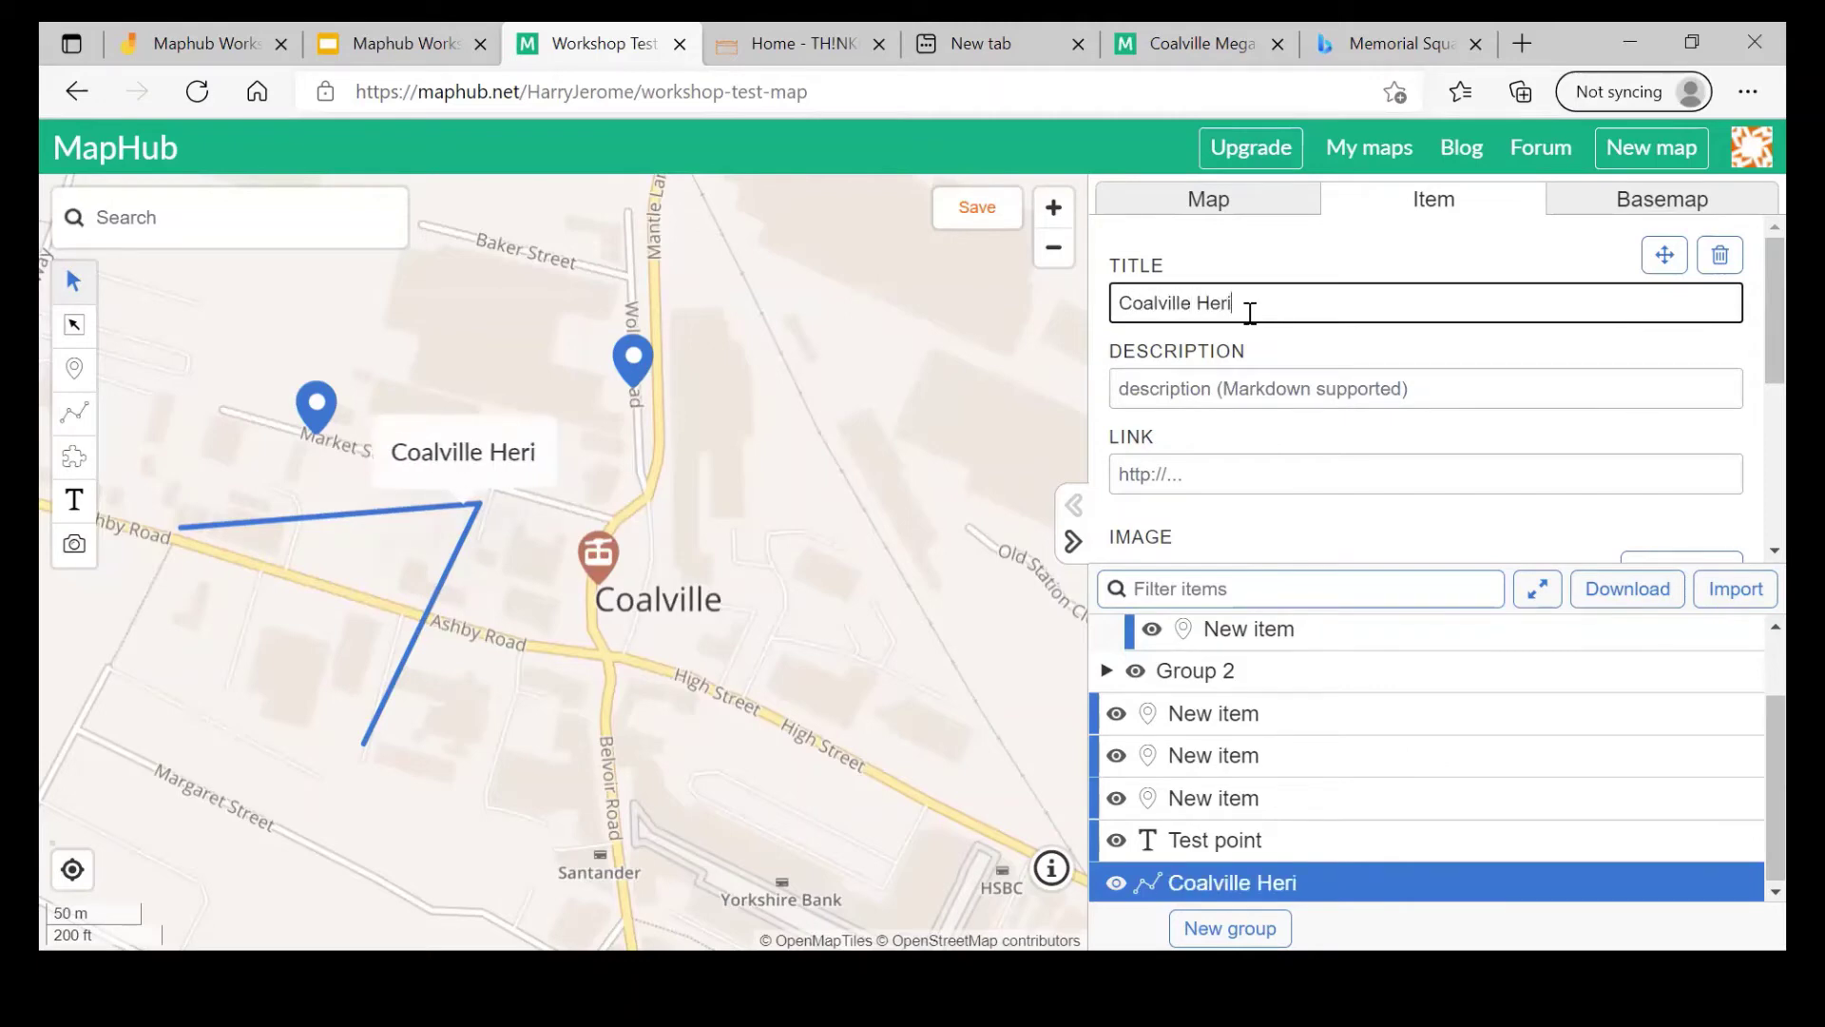
{"action": "key", "text": "BackSpace"}
{"action": "key", "text": "BackSpace"}
{"action": "key", "text": "BackSpace"}
{"action": "type", "text": "ge TRai"}
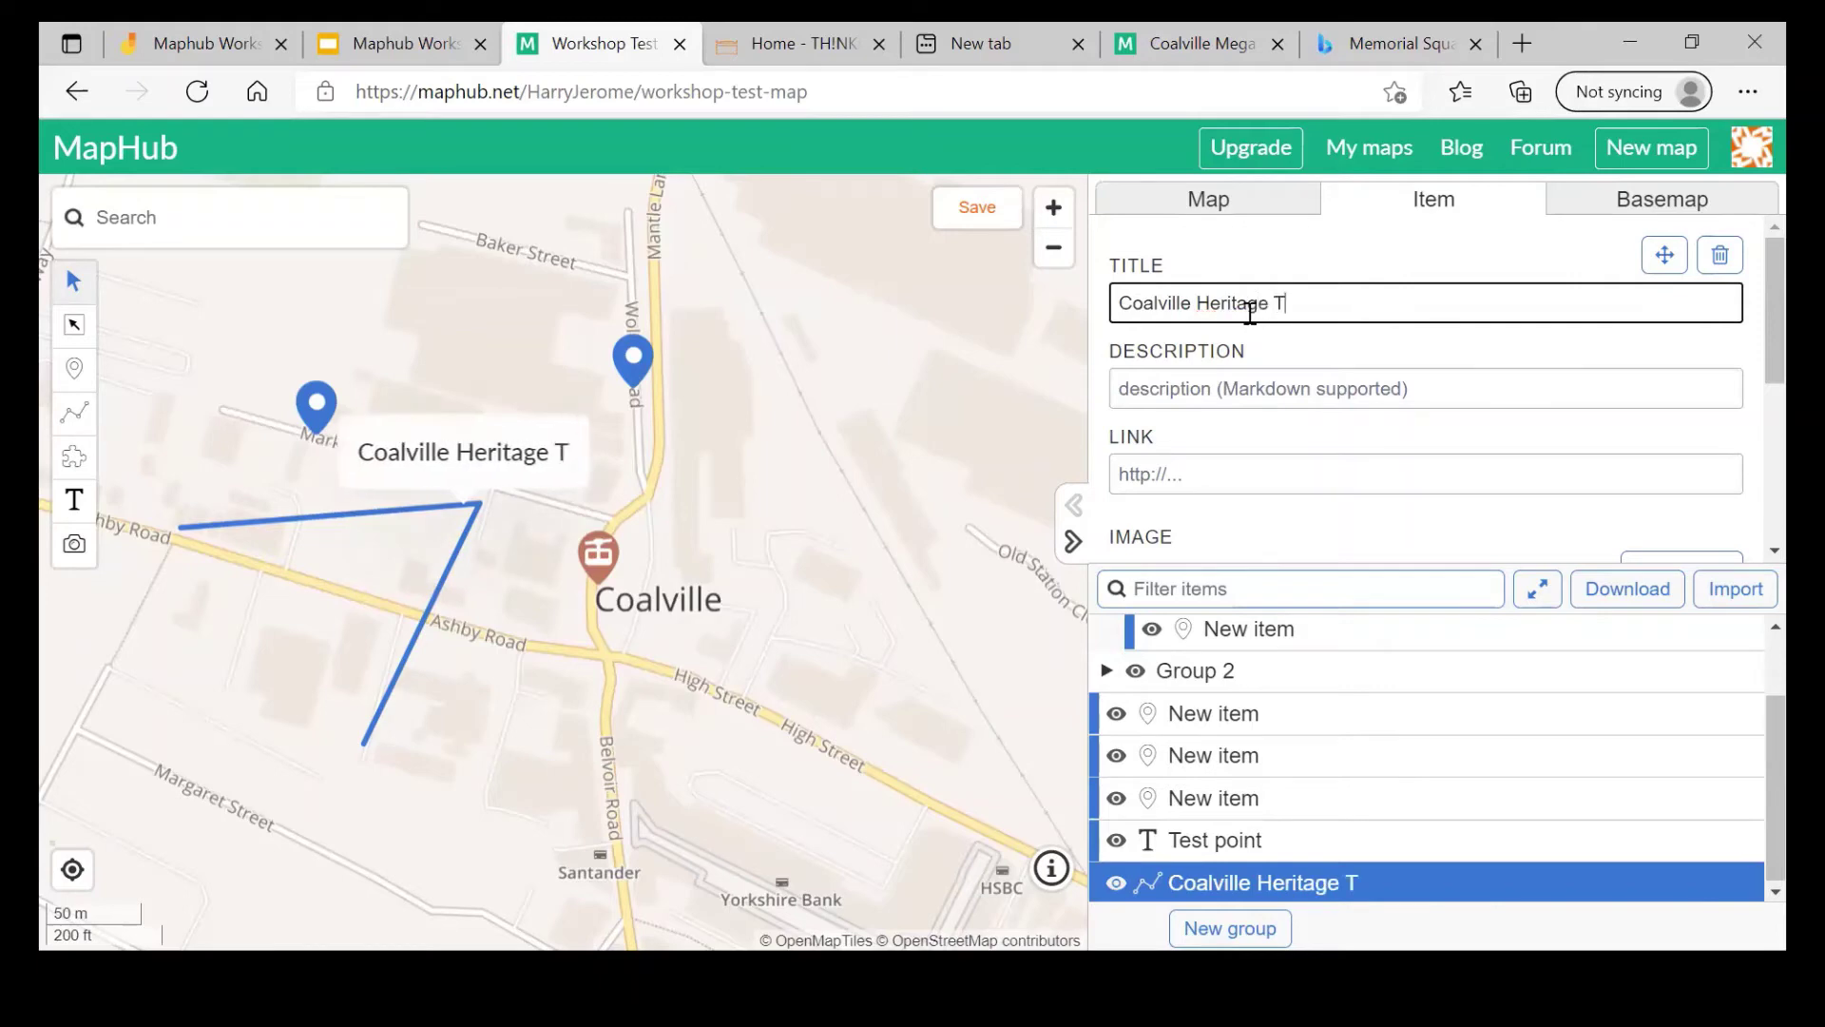
{"action": "key", "text": "BackSpace"}
{"action": "key", "text": "BackSpace"}
{"action": "key", "text": "BackSpace"}
{"action": "type", "text": "rail"}
{"action": "key", "text": "Tab"}
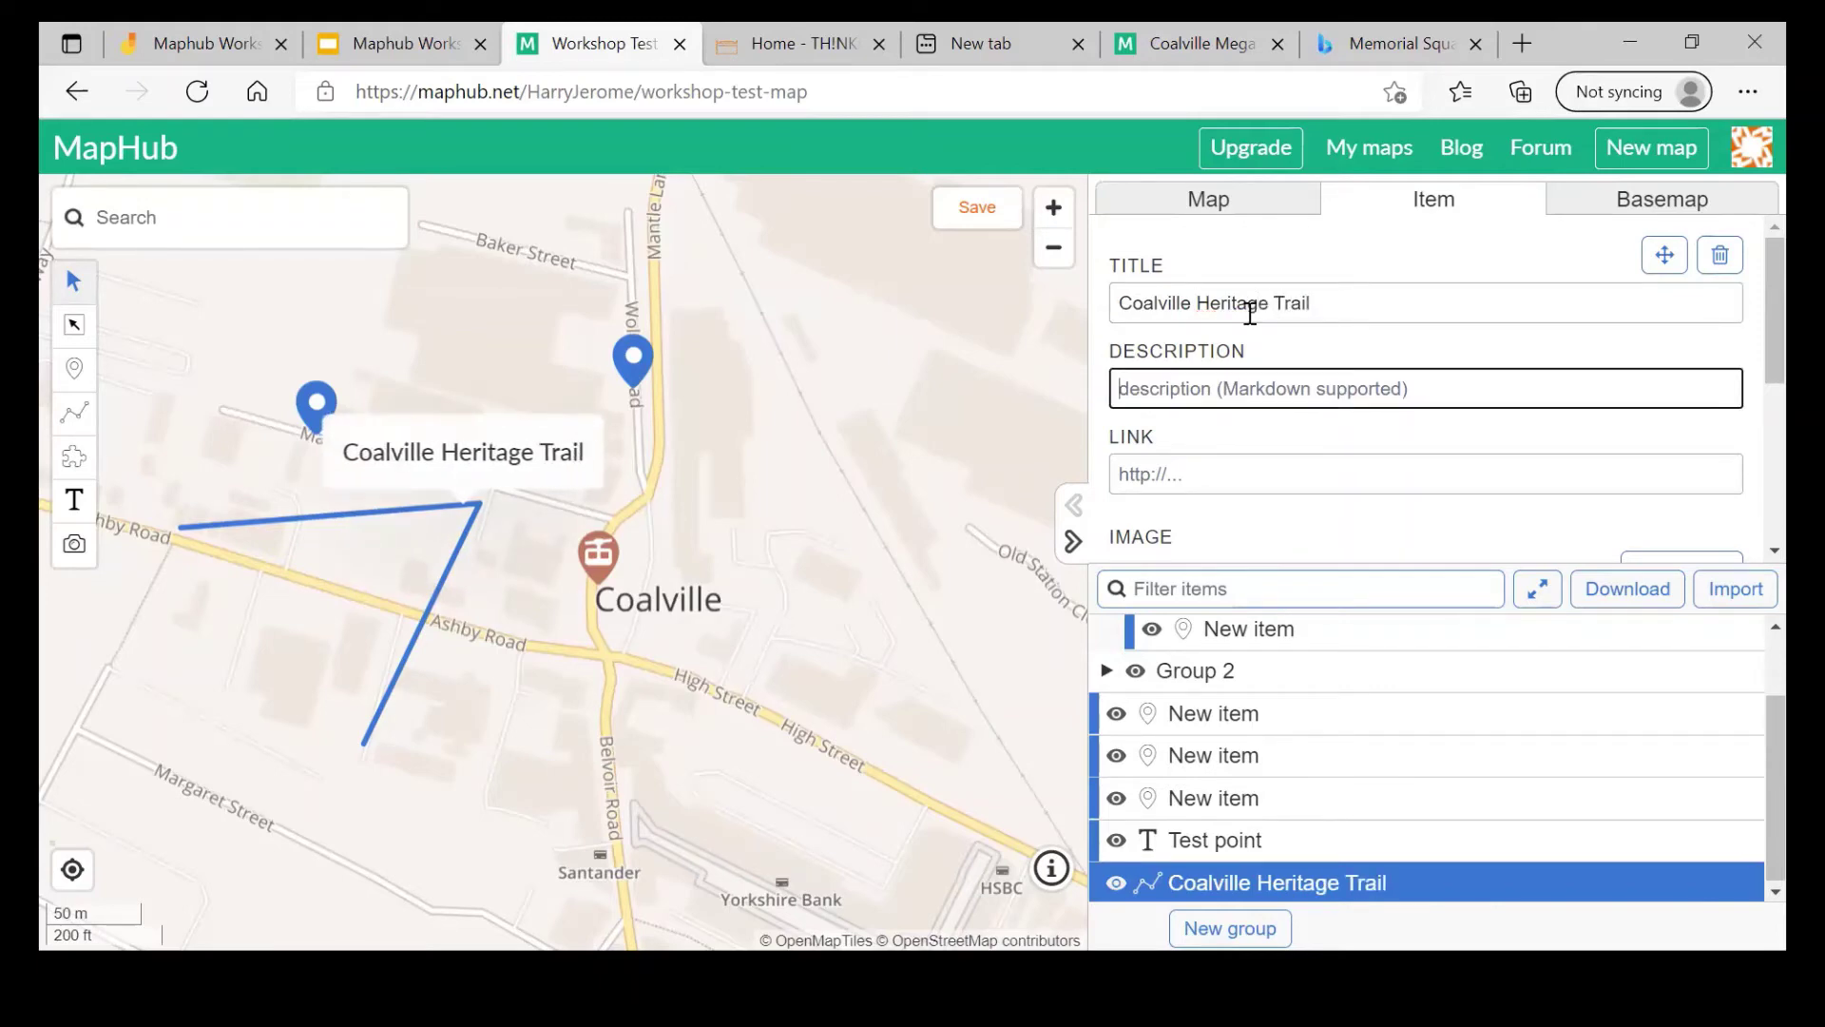
{"action": "type", "text": "bla bla bla"}
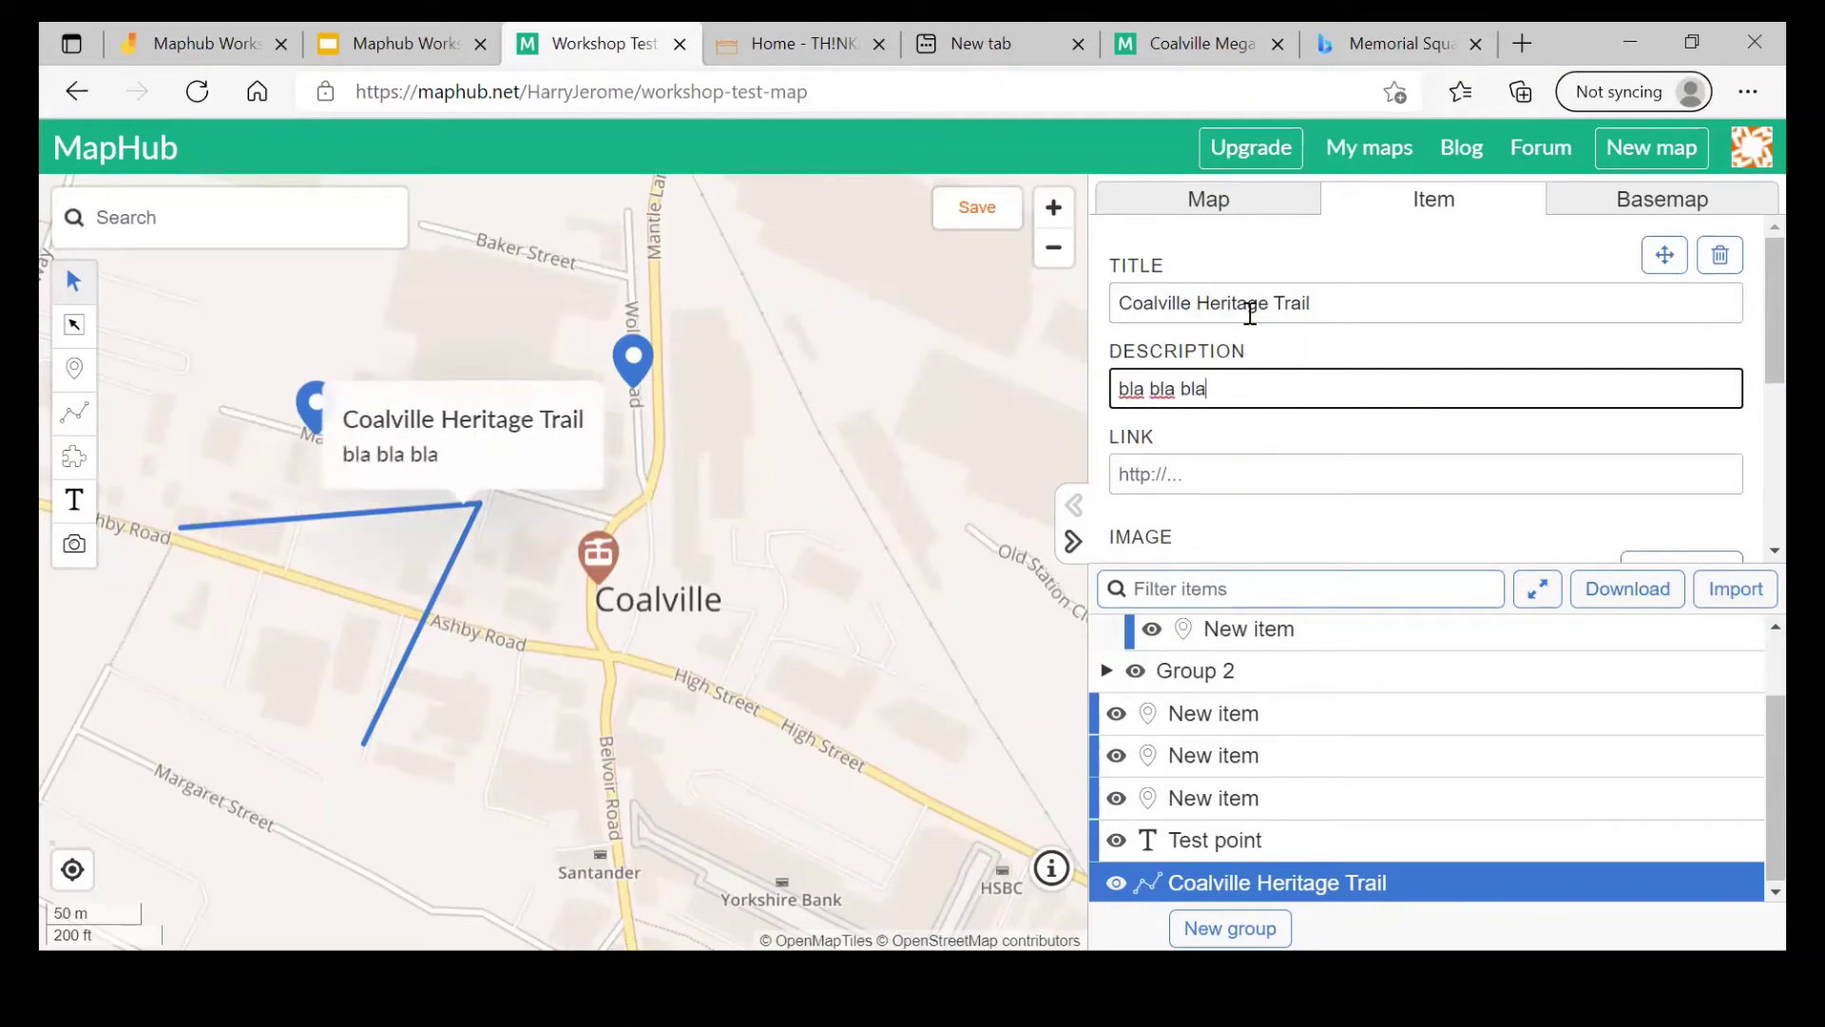
Step: Try yellow, teal, green and orange shades on the Coalville Heritage Trail line, ending on yellow
{"action": "left_click", "coordinate": [1195, 481]}
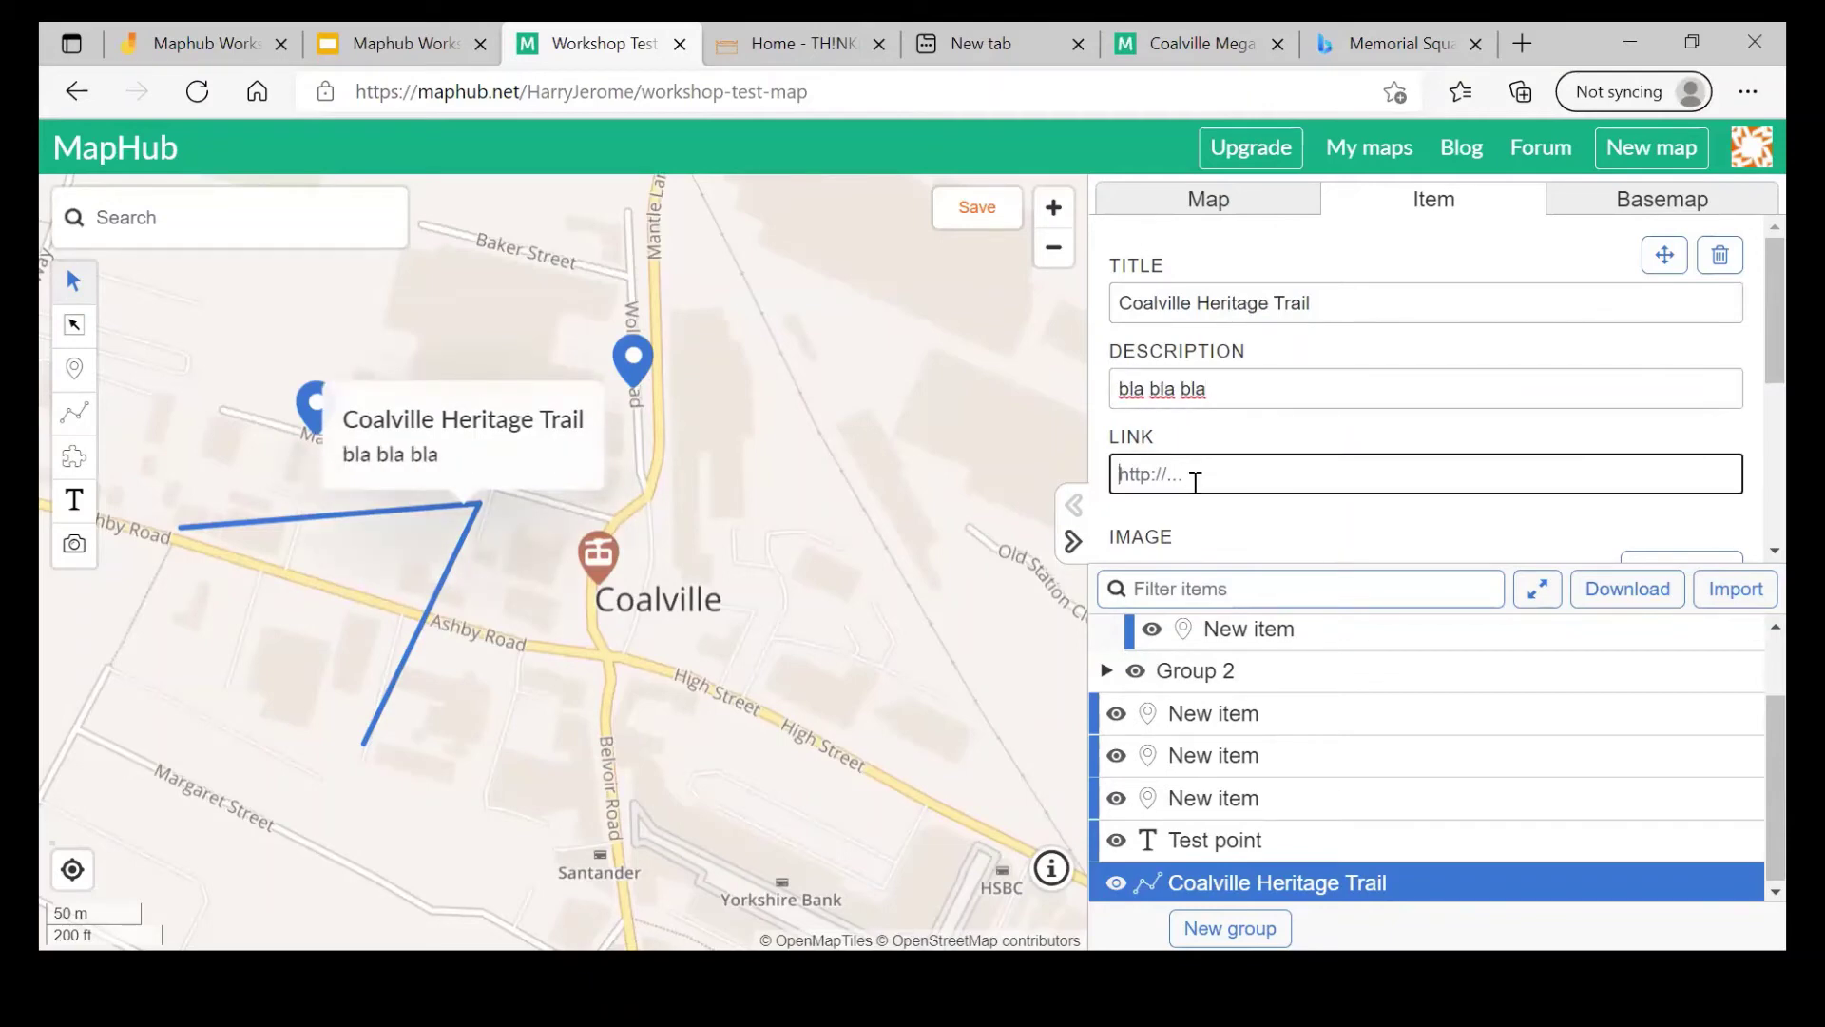
{"action": "scroll", "coordinate": [1196, 483], "scroll_direction": "down", "scroll_amount": 1}
{"action": "scroll", "coordinate": [1195, 483], "scroll_direction": "down", "scroll_amount": 1}
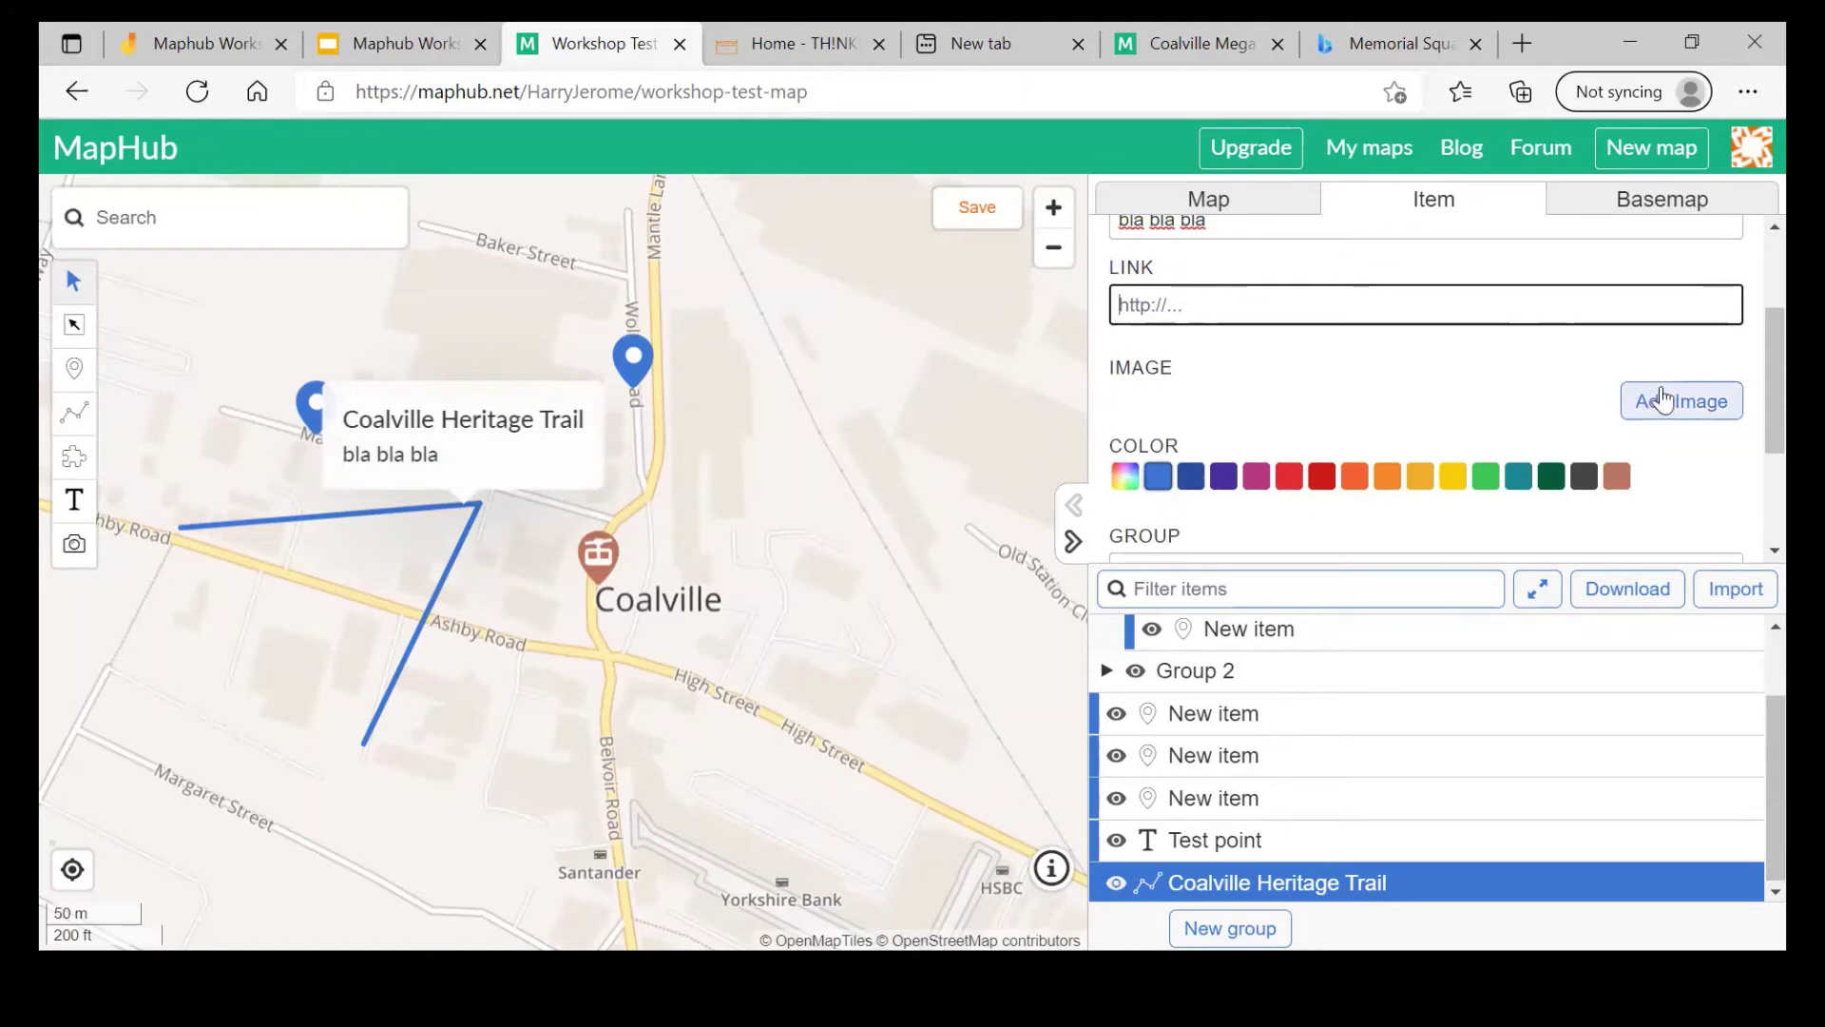
{"action": "scroll", "coordinate": [1474, 375], "scroll_direction": "down", "scroll_amount": 2}
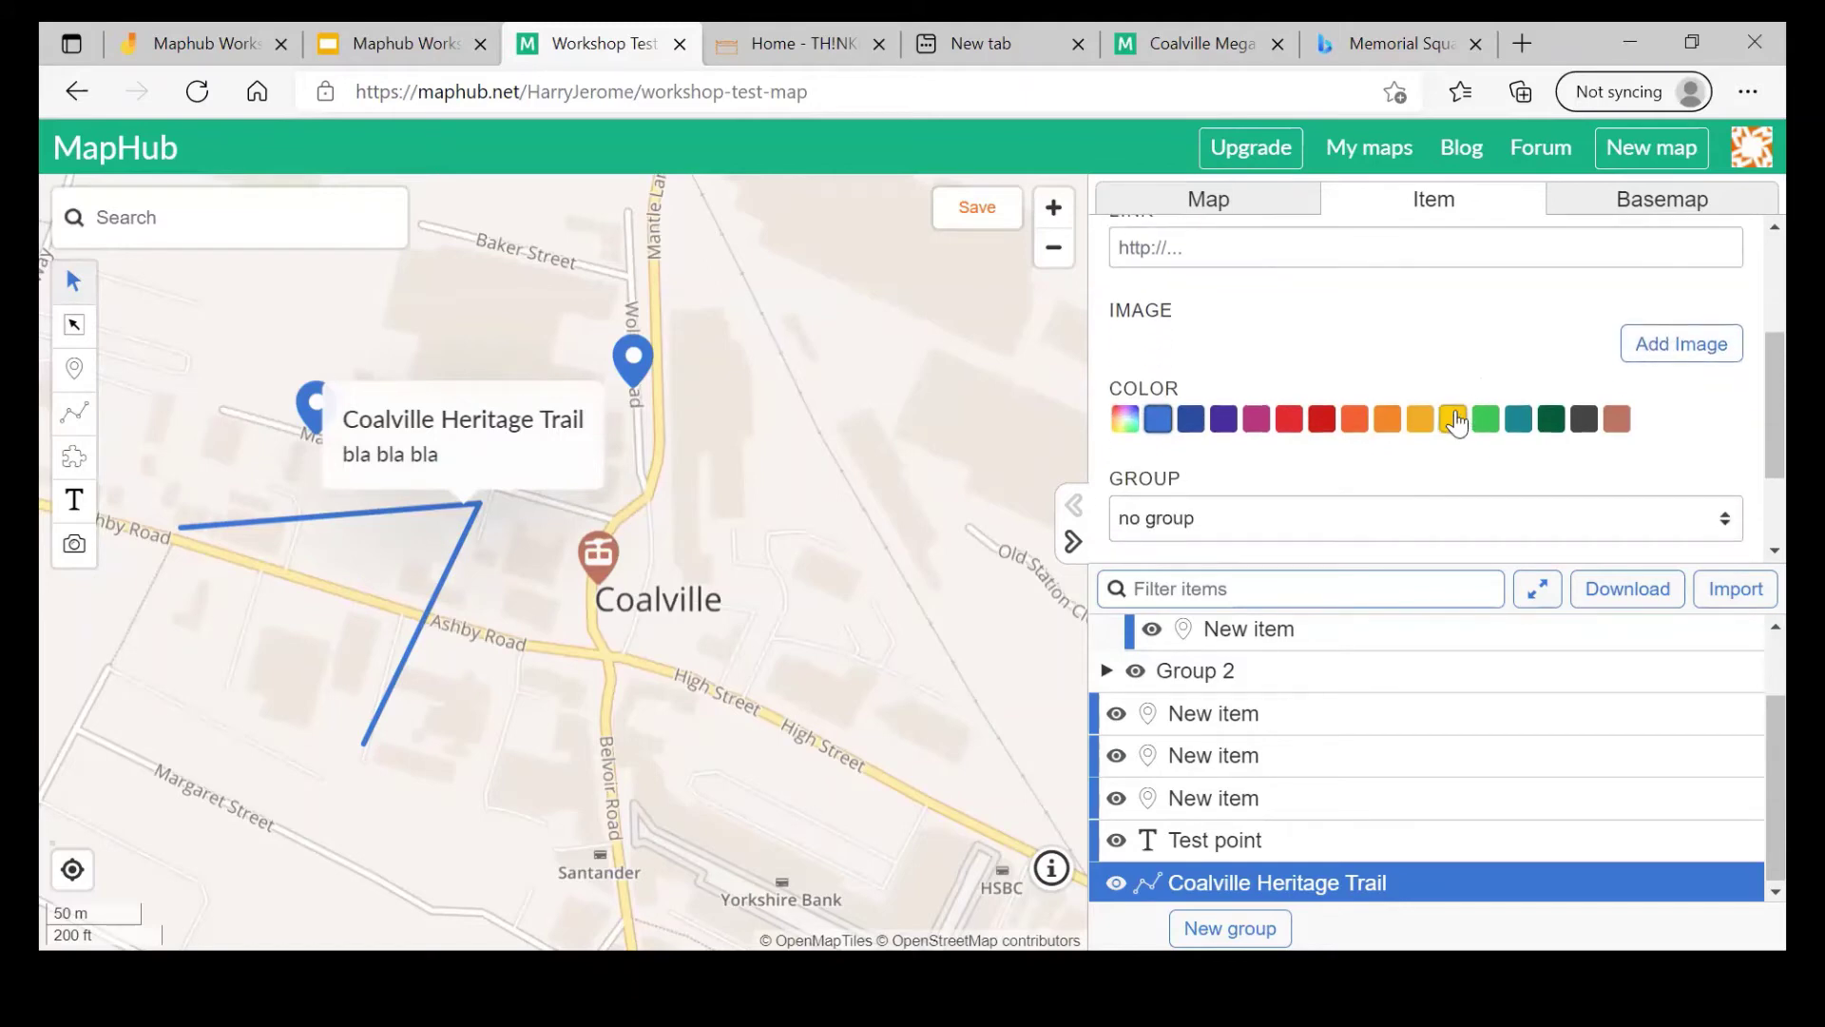
{"action": "left_click", "coordinate": [1452, 419]}
{"action": "left_click", "coordinate": [1515, 424]}
{"action": "left_click", "coordinate": [1485, 421]}
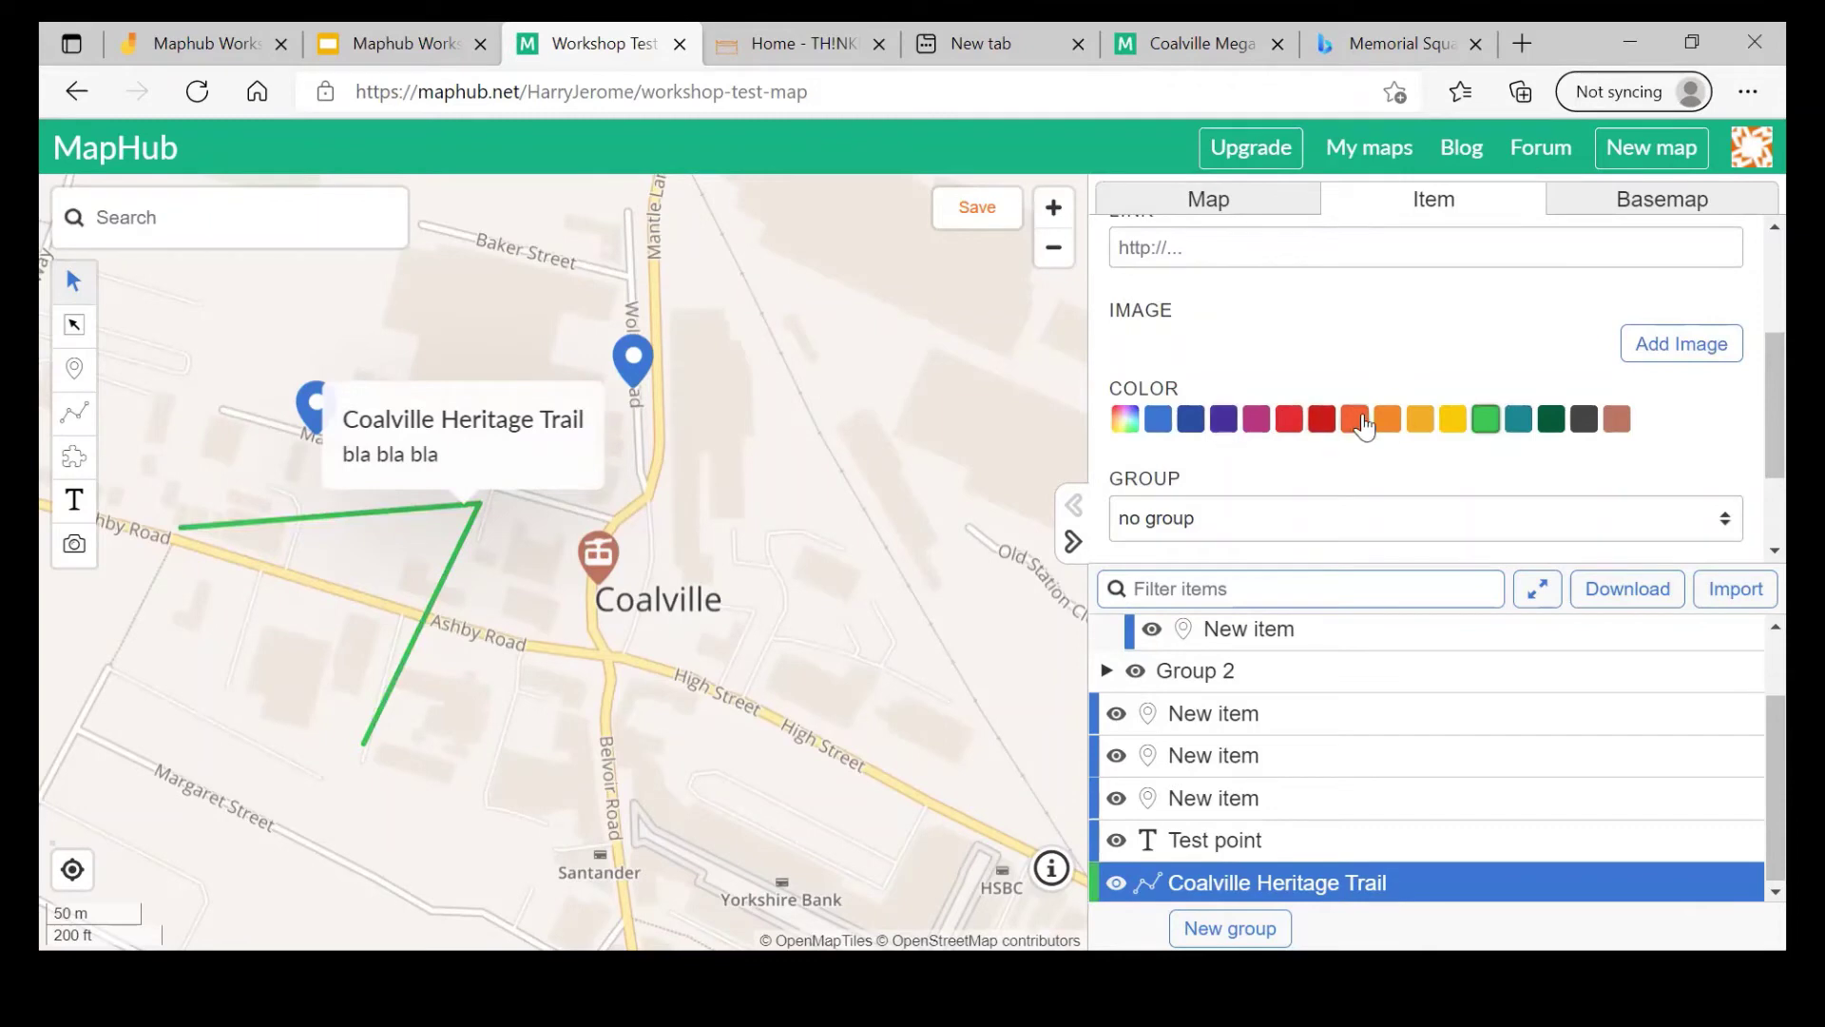
{"action": "left_click", "coordinate": [1419, 432]}
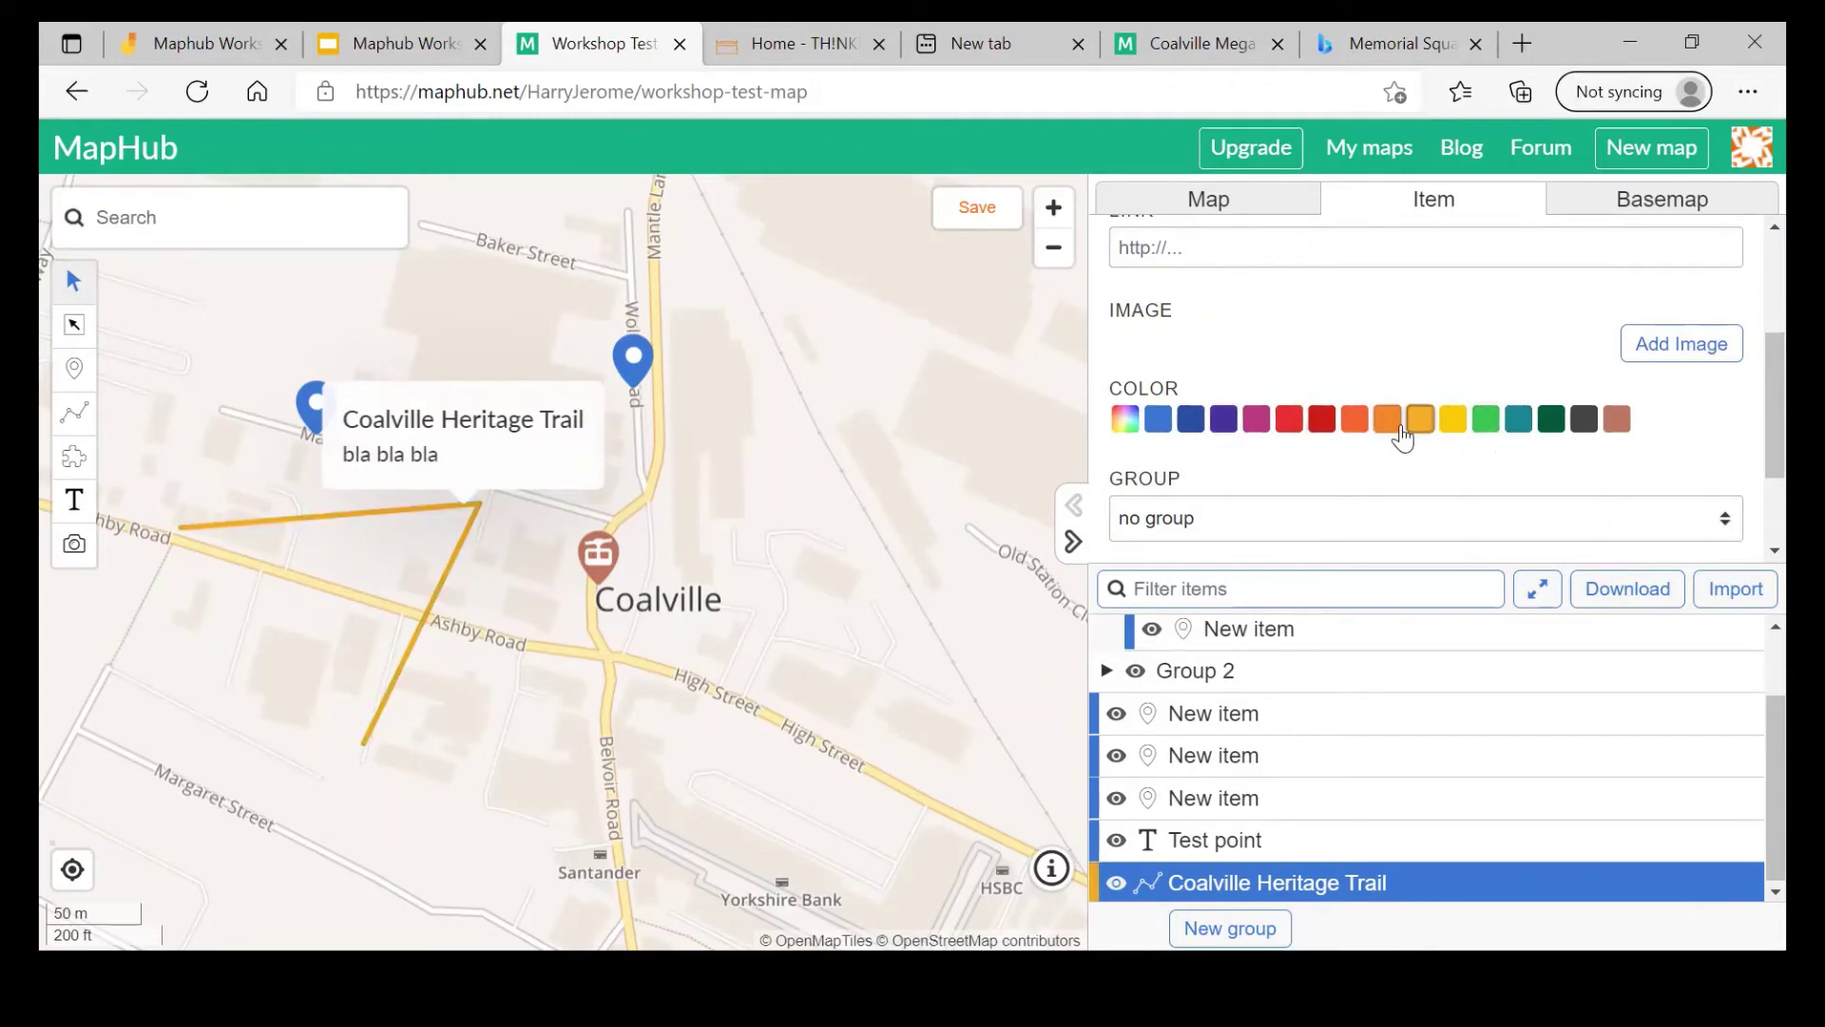
{"action": "left_click", "coordinate": [1387, 423]}
{"action": "left_click", "coordinate": [1453, 423]}
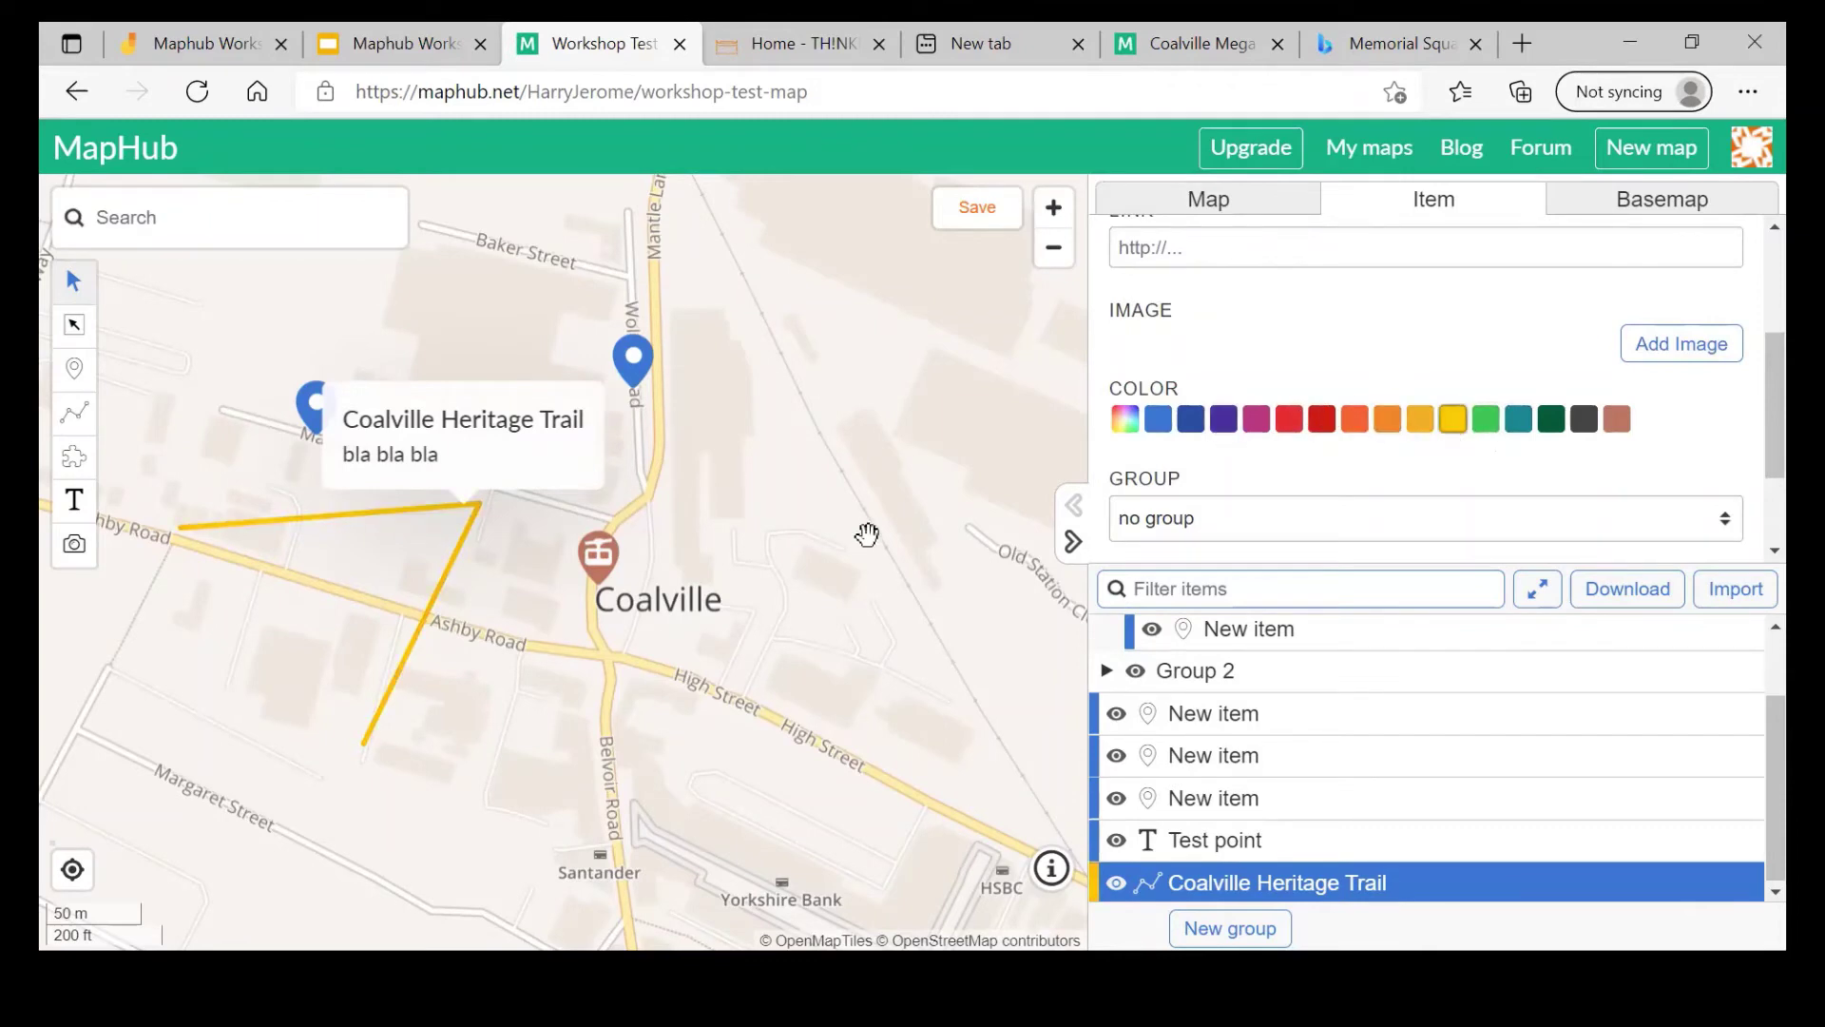
Step: Recolour the Coalville Heritage Trail line purple and finally light green
{"action": "scroll", "coordinate": [867, 534], "scroll_direction": "down", "scroll_amount": 3}
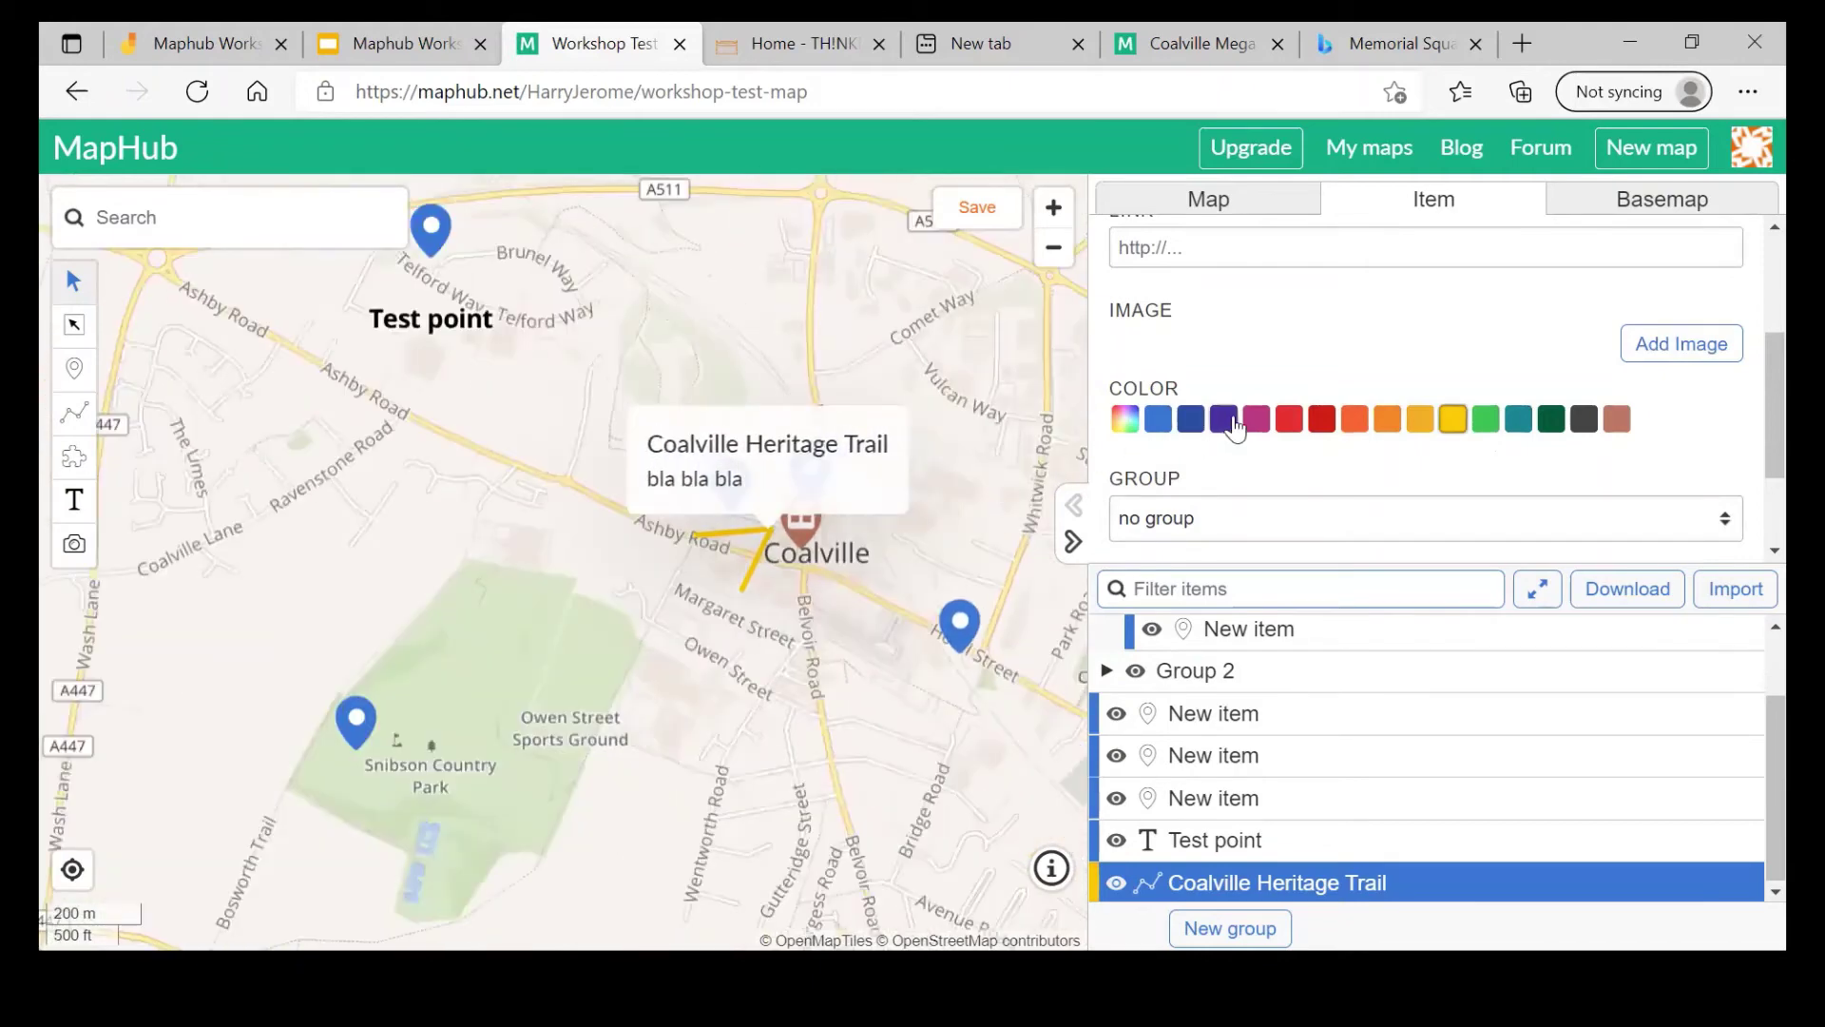
{"action": "left_click", "coordinate": [1232, 428]}
{"action": "left_click", "coordinate": [1484, 428]}
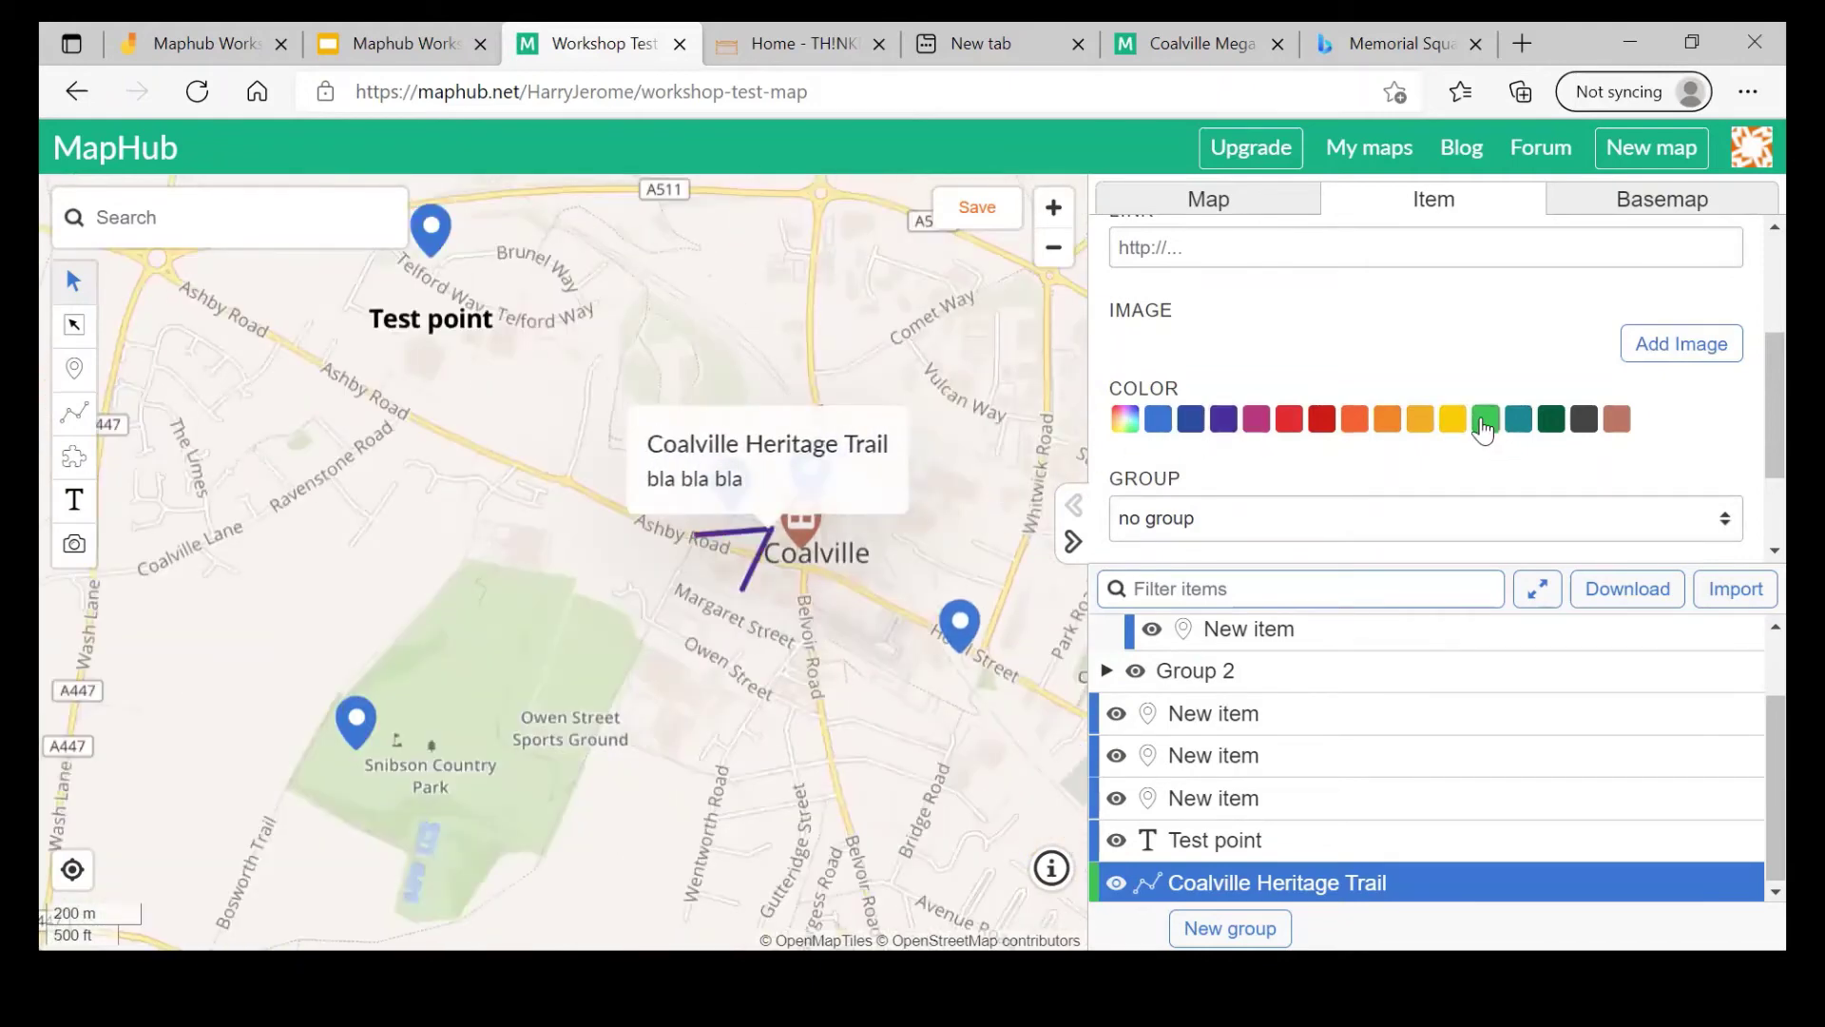
{"action": "scroll", "coordinate": [932, 501], "scroll_direction": "up", "scroll_amount": 3}
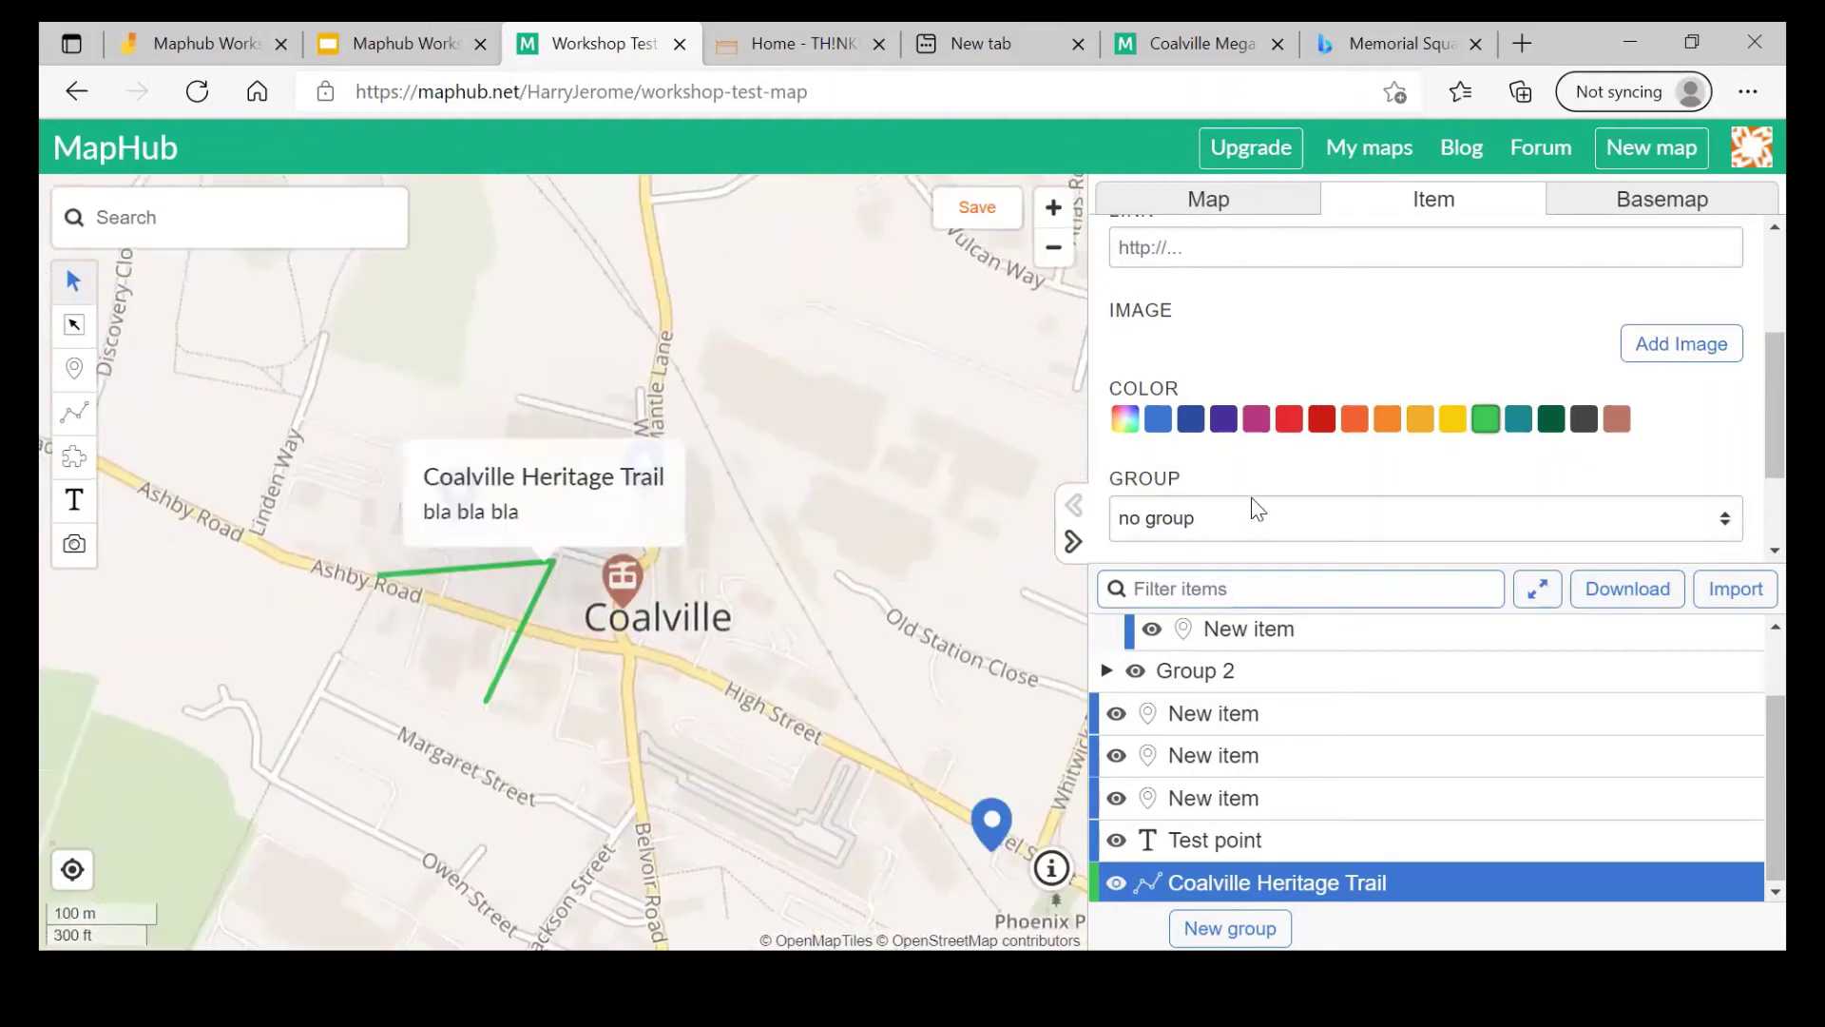
Step: Assign the Coalville Heritage Trail line to Group 1 and switch the group's visibility off and on again
{"action": "left_click", "coordinate": [1256, 513]}
{"action": "left_click", "coordinate": [1214, 559]}
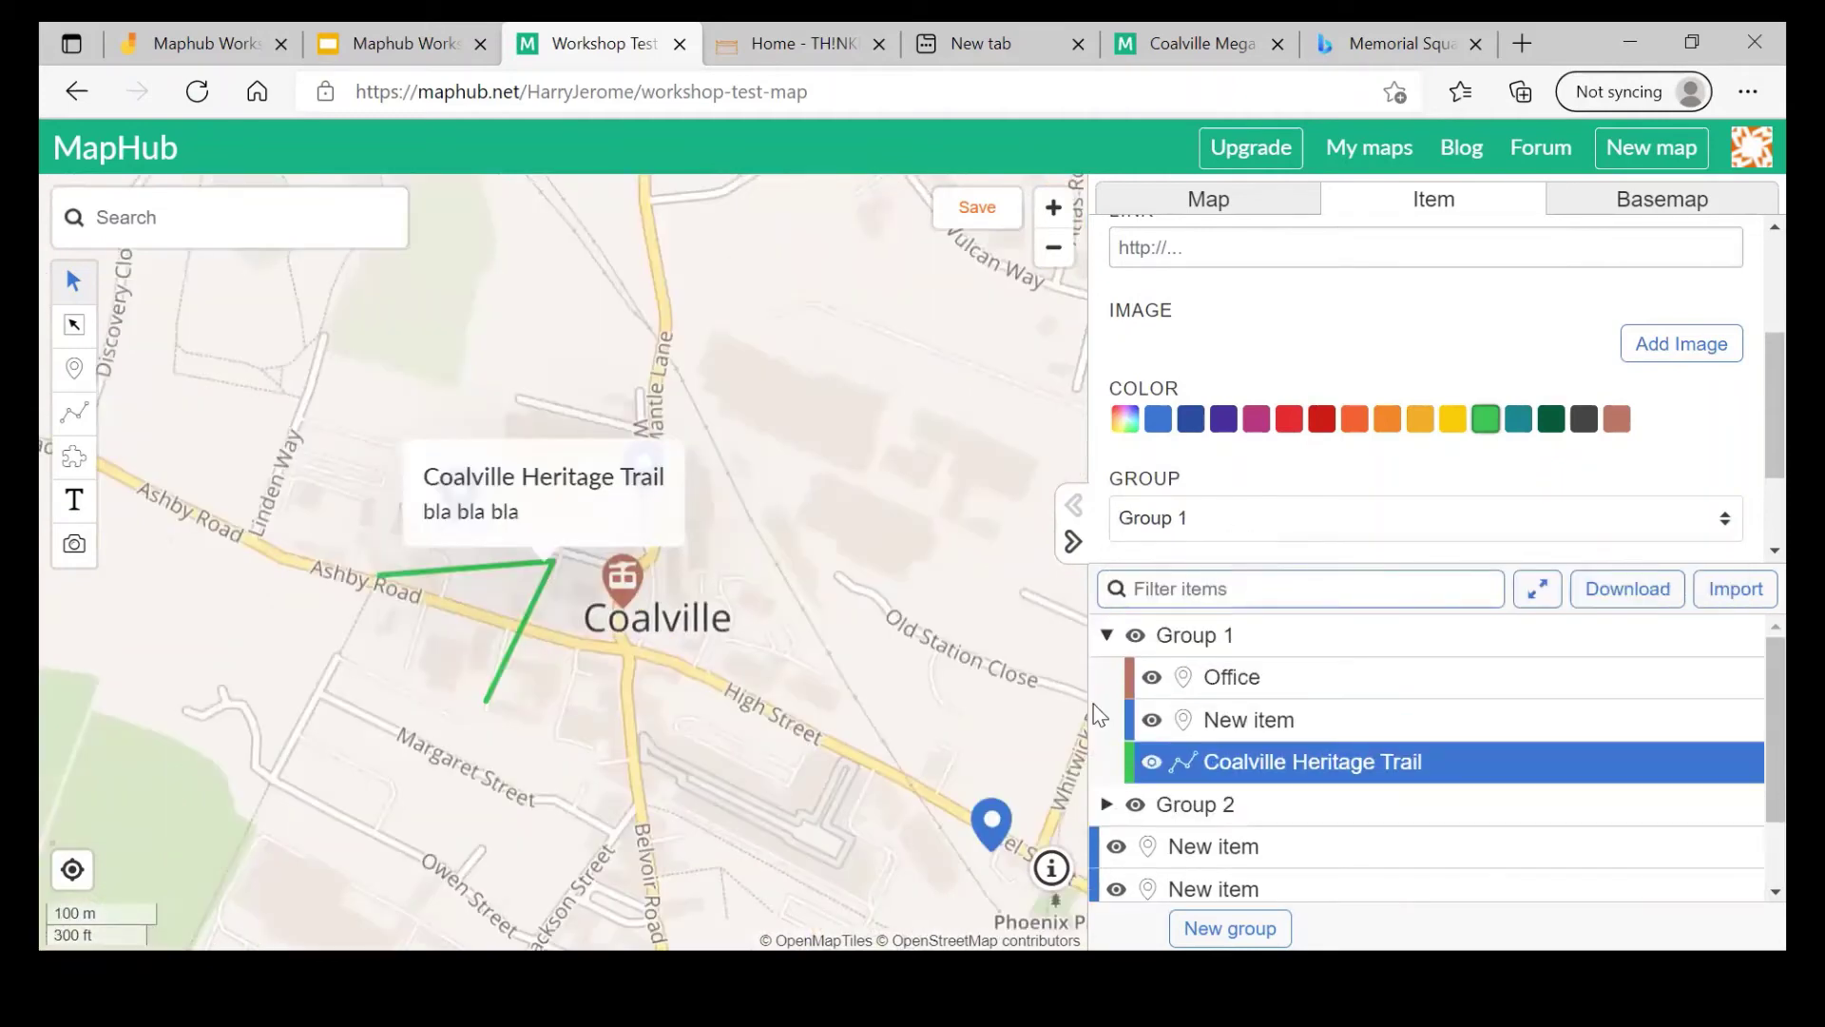
{"action": "left_click", "coordinate": [1137, 636]}
{"action": "left_click", "coordinate": [1137, 637]}
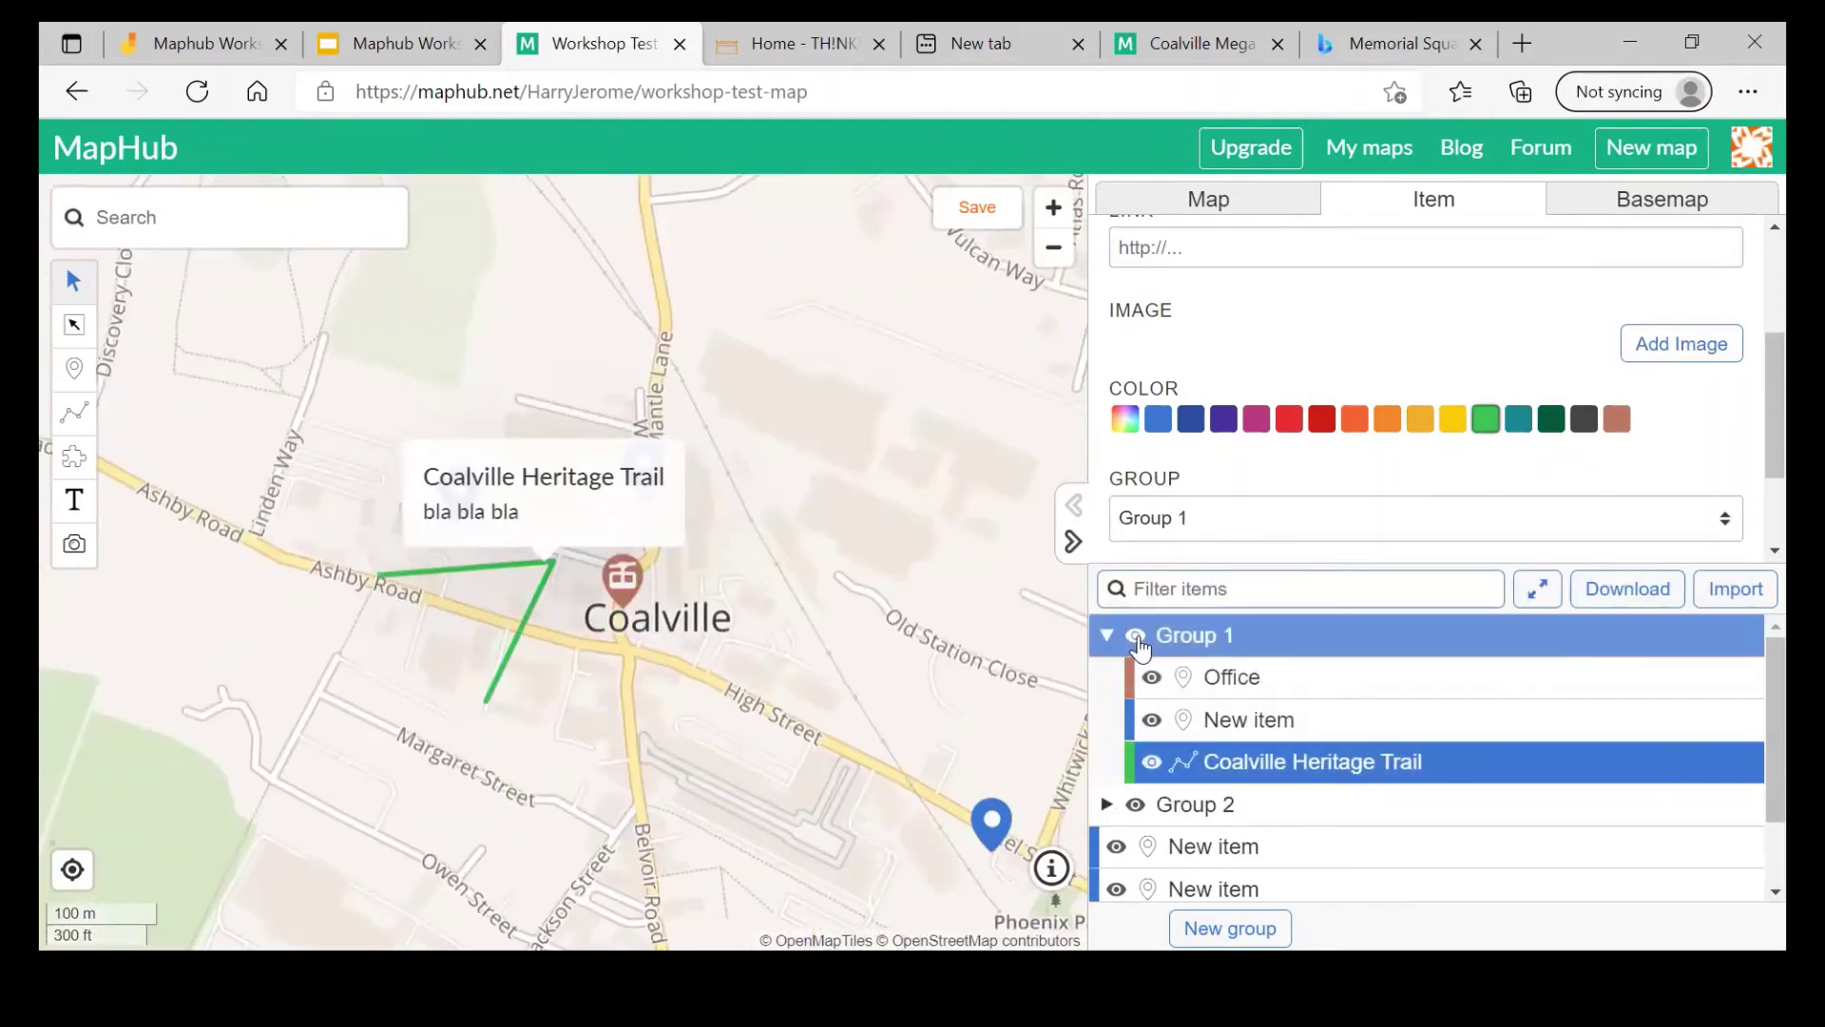
Step: Check the length given for the Coalville Heritage Trail line in its item details
{"action": "scroll", "coordinate": [1383, 451], "scroll_direction": "down", "scroll_amount": 2}
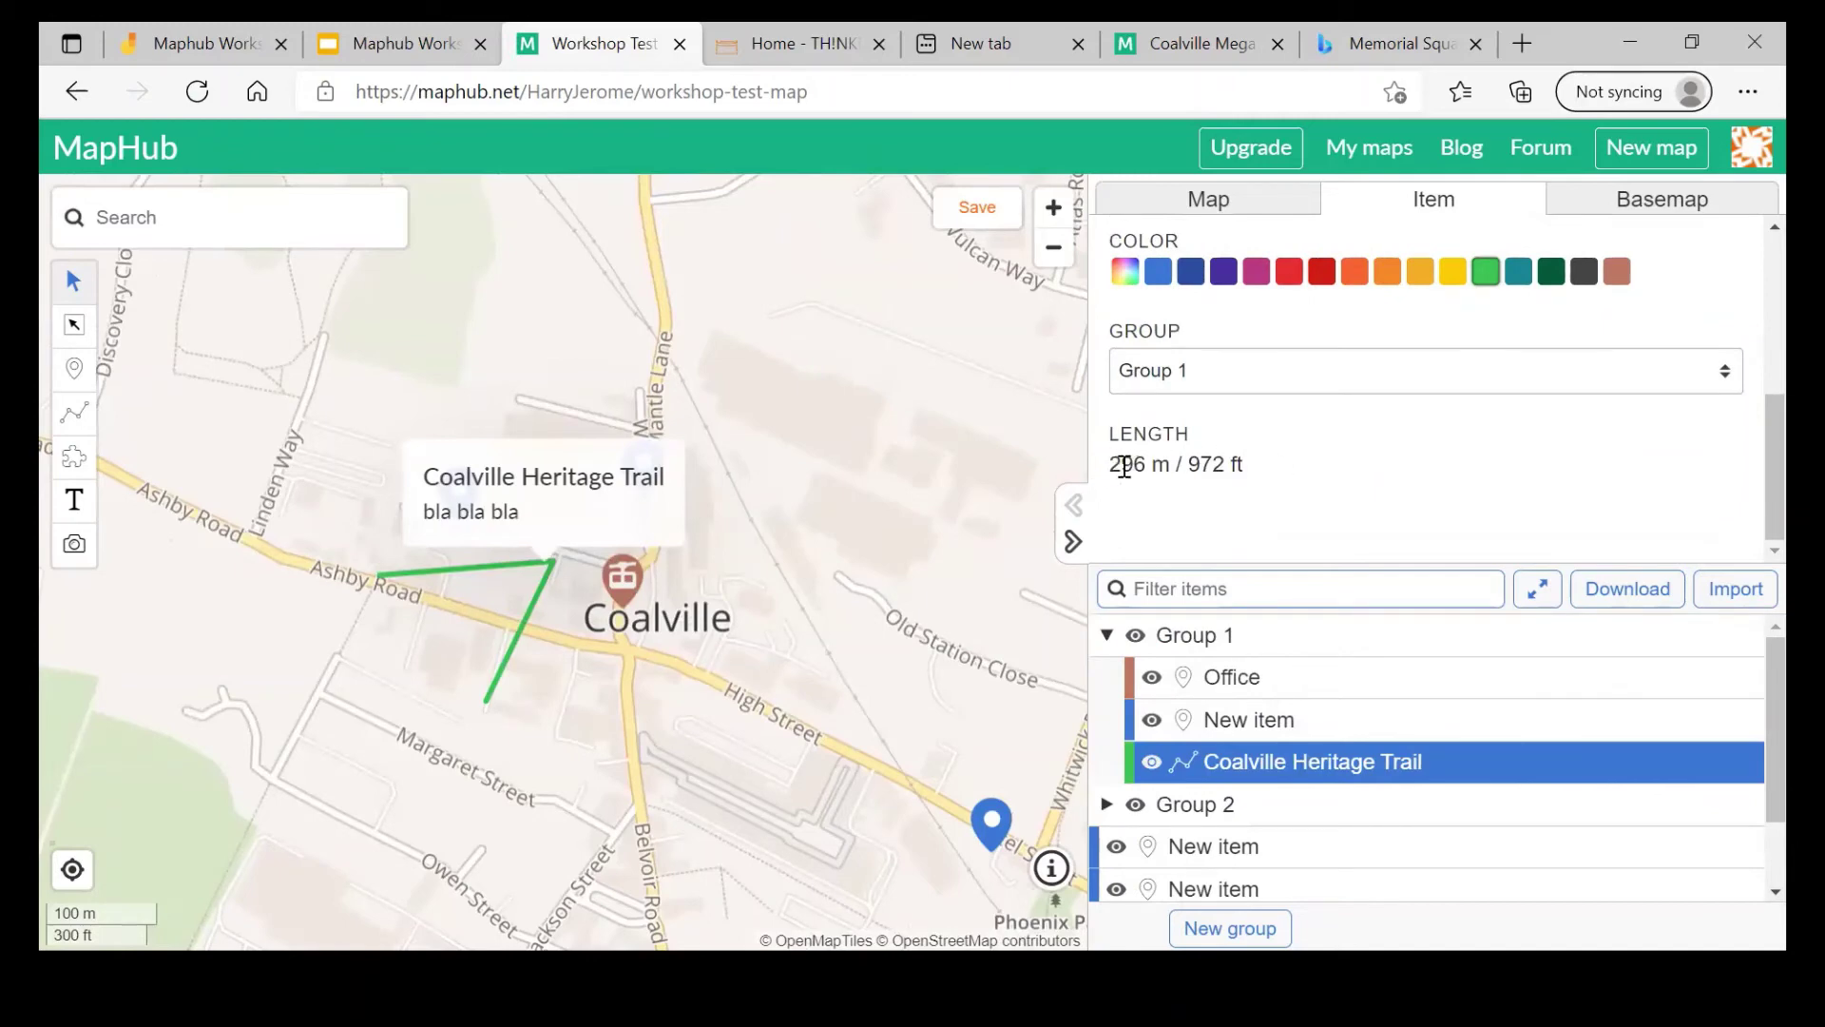
{"action": "left_click_drag", "start_coordinate": [1122, 466], "coordinate": [1269, 509]}
{"action": "left_click", "coordinate": [1272, 508]}
Step: Draw a closed line about 416 m long around the paths in Coalville Park and check its length
{"action": "left_click_drag", "start_coordinate": [899, 513], "coordinate": [391, 252]}
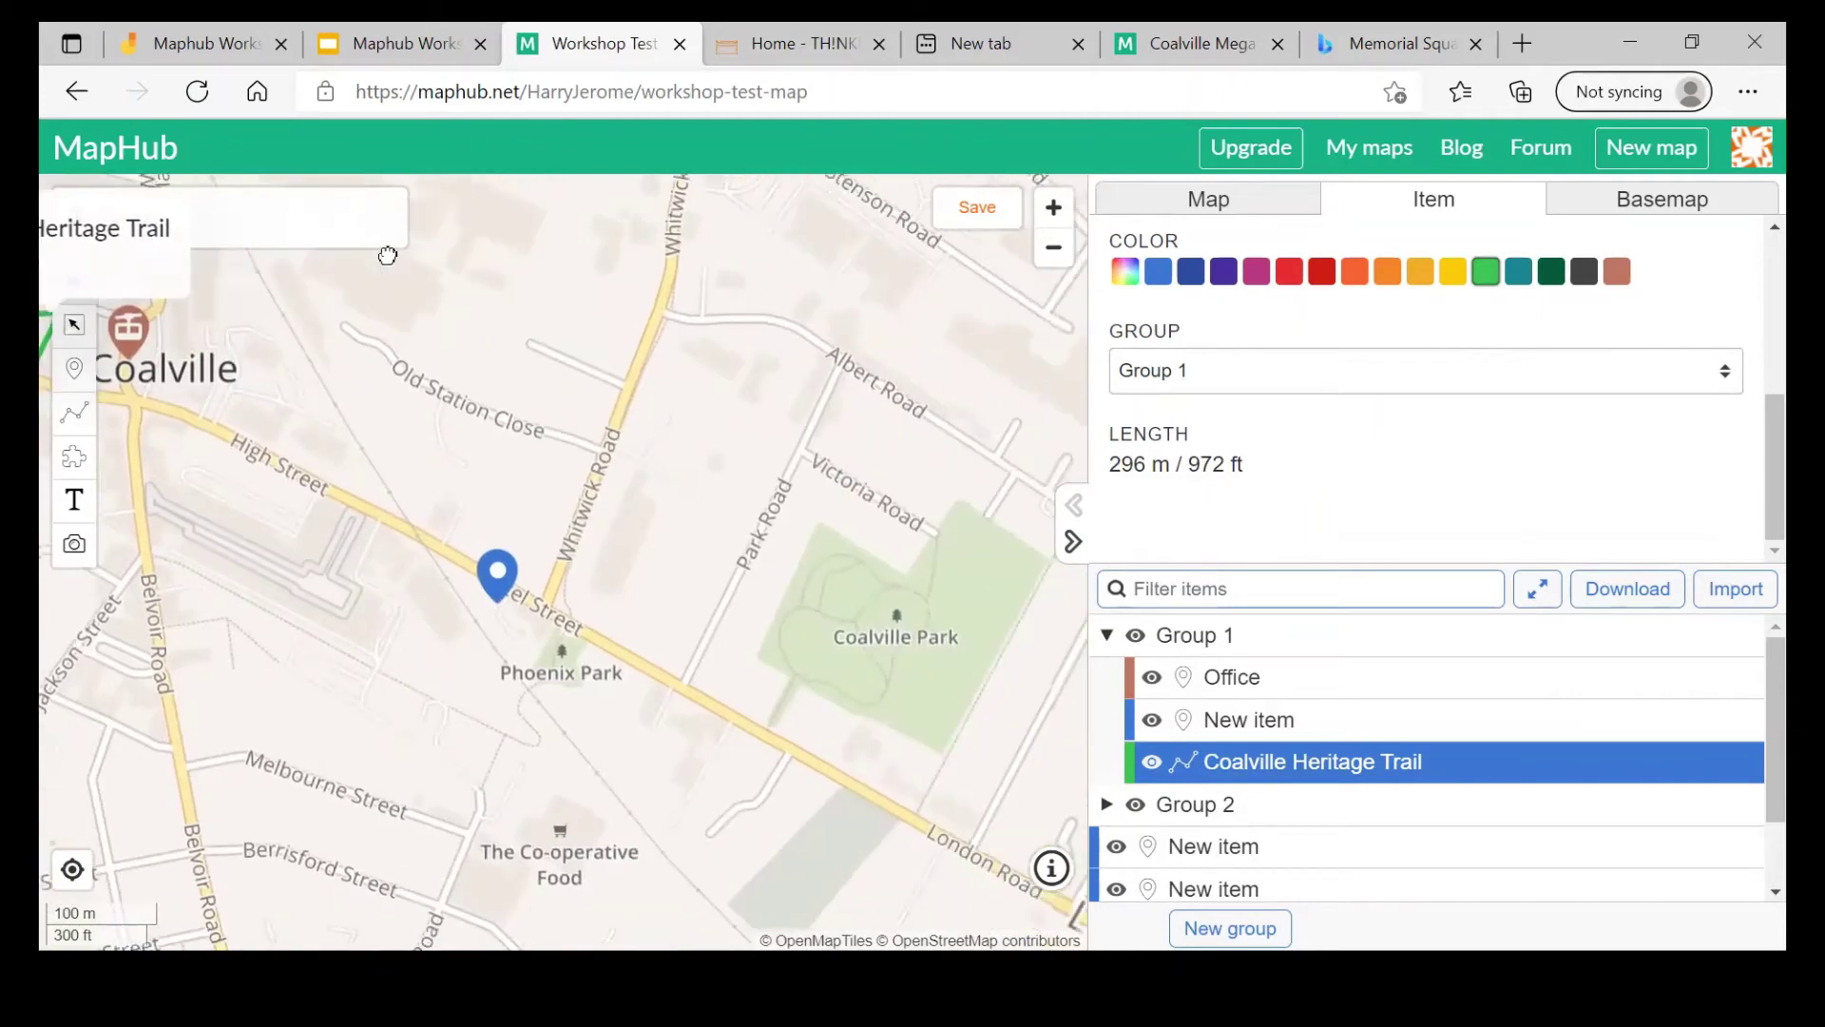
{"action": "left_click_drag", "start_coordinate": [517, 249], "coordinate": [346, 179]}
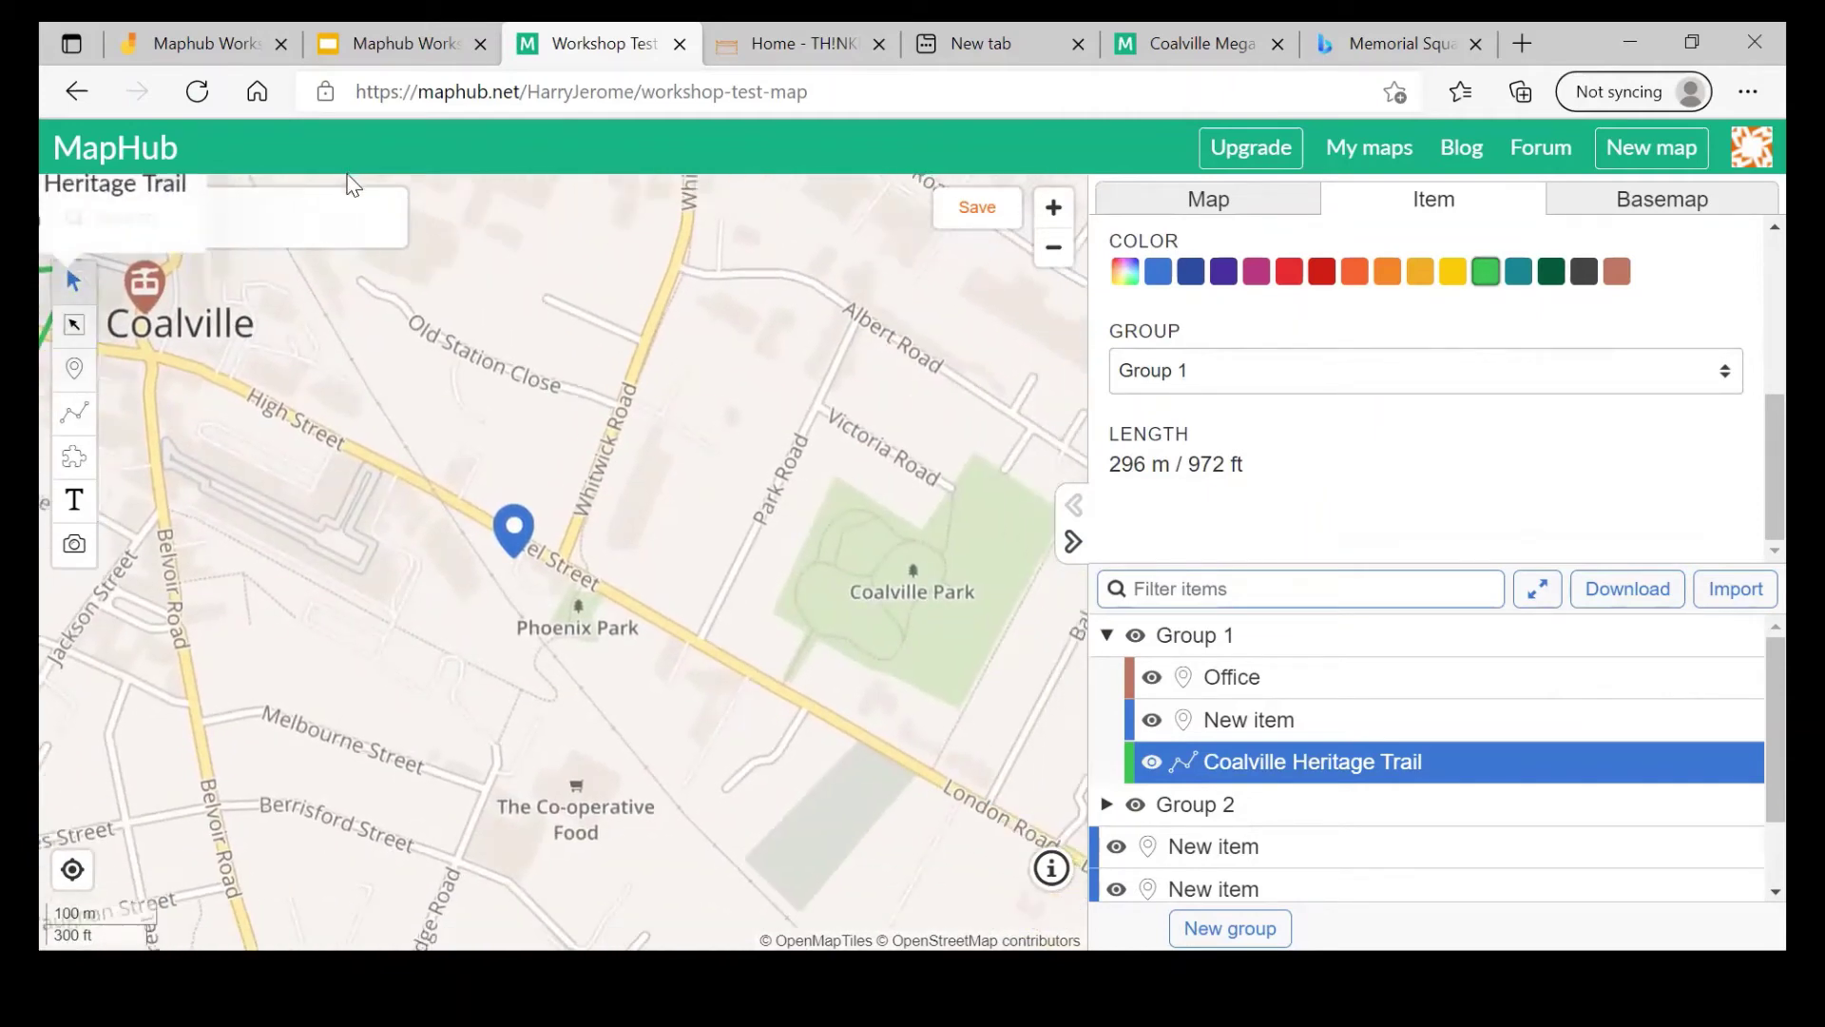
{"action": "scroll", "coordinate": [838, 452], "scroll_direction": "down", "scroll_amount": 2}
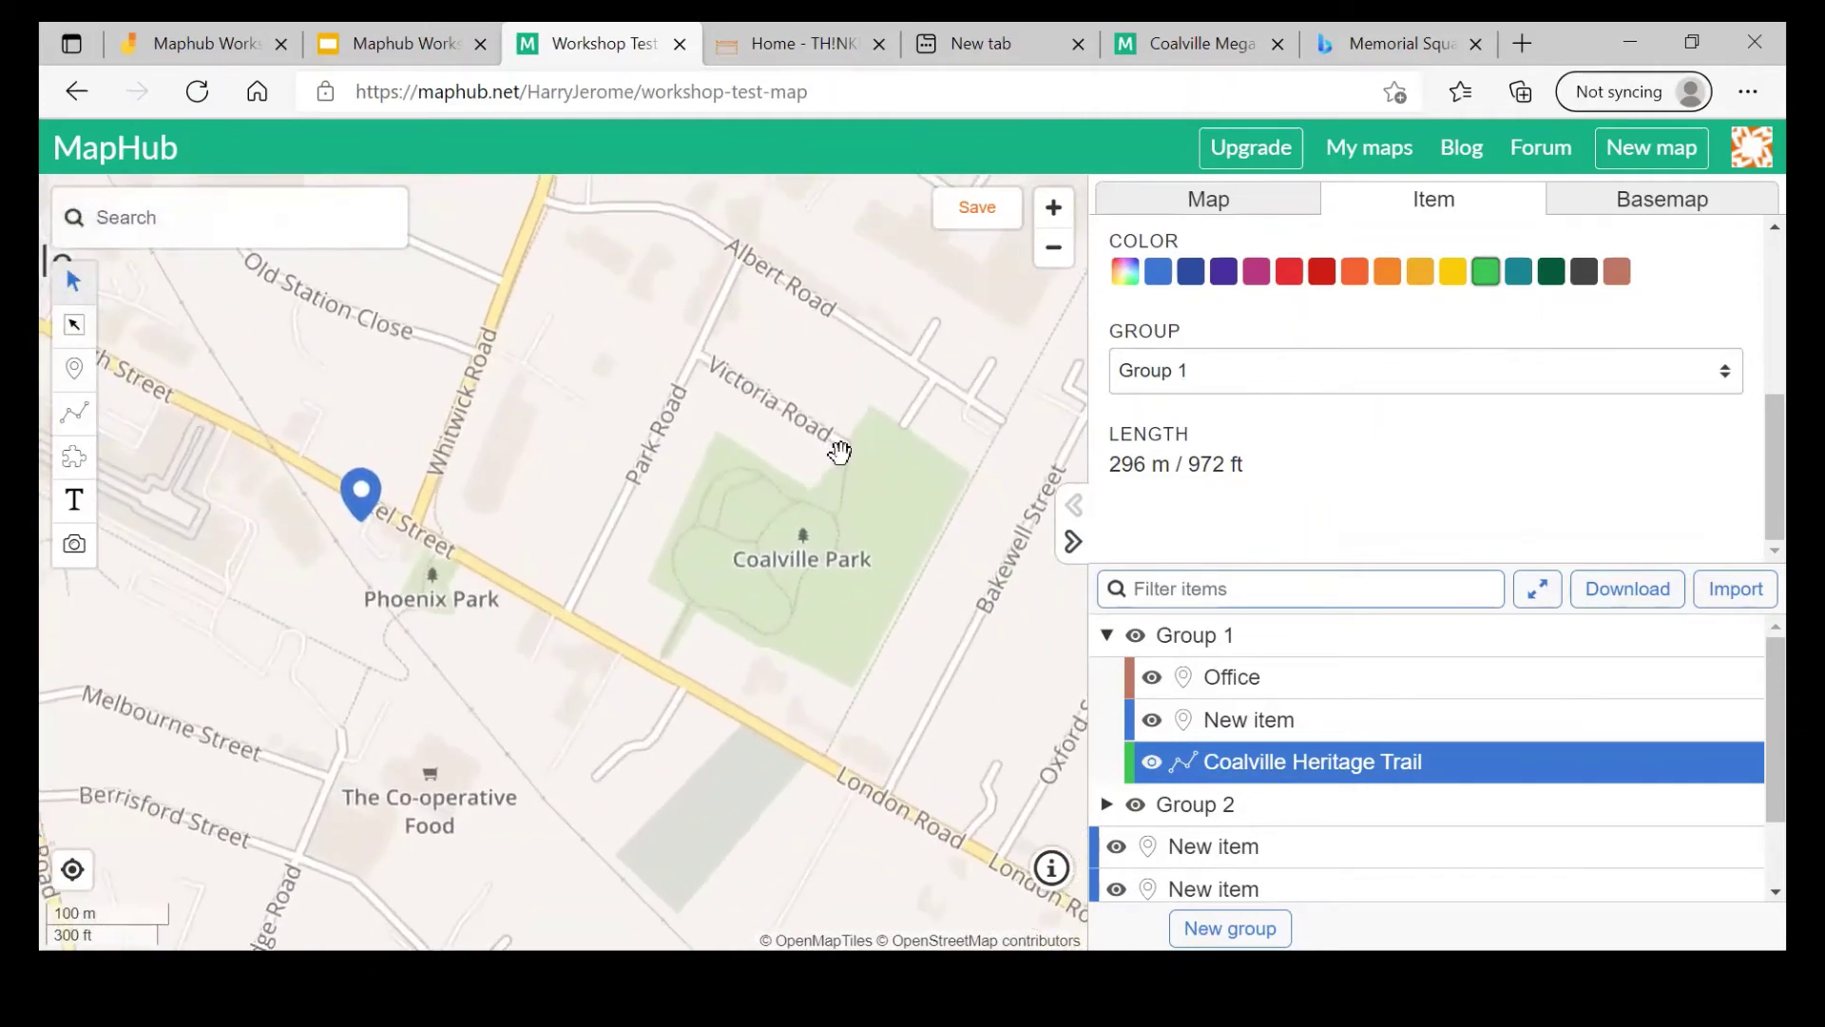
{"action": "scroll", "coordinate": [838, 452], "scroll_direction": "down", "scroll_amount": 1}
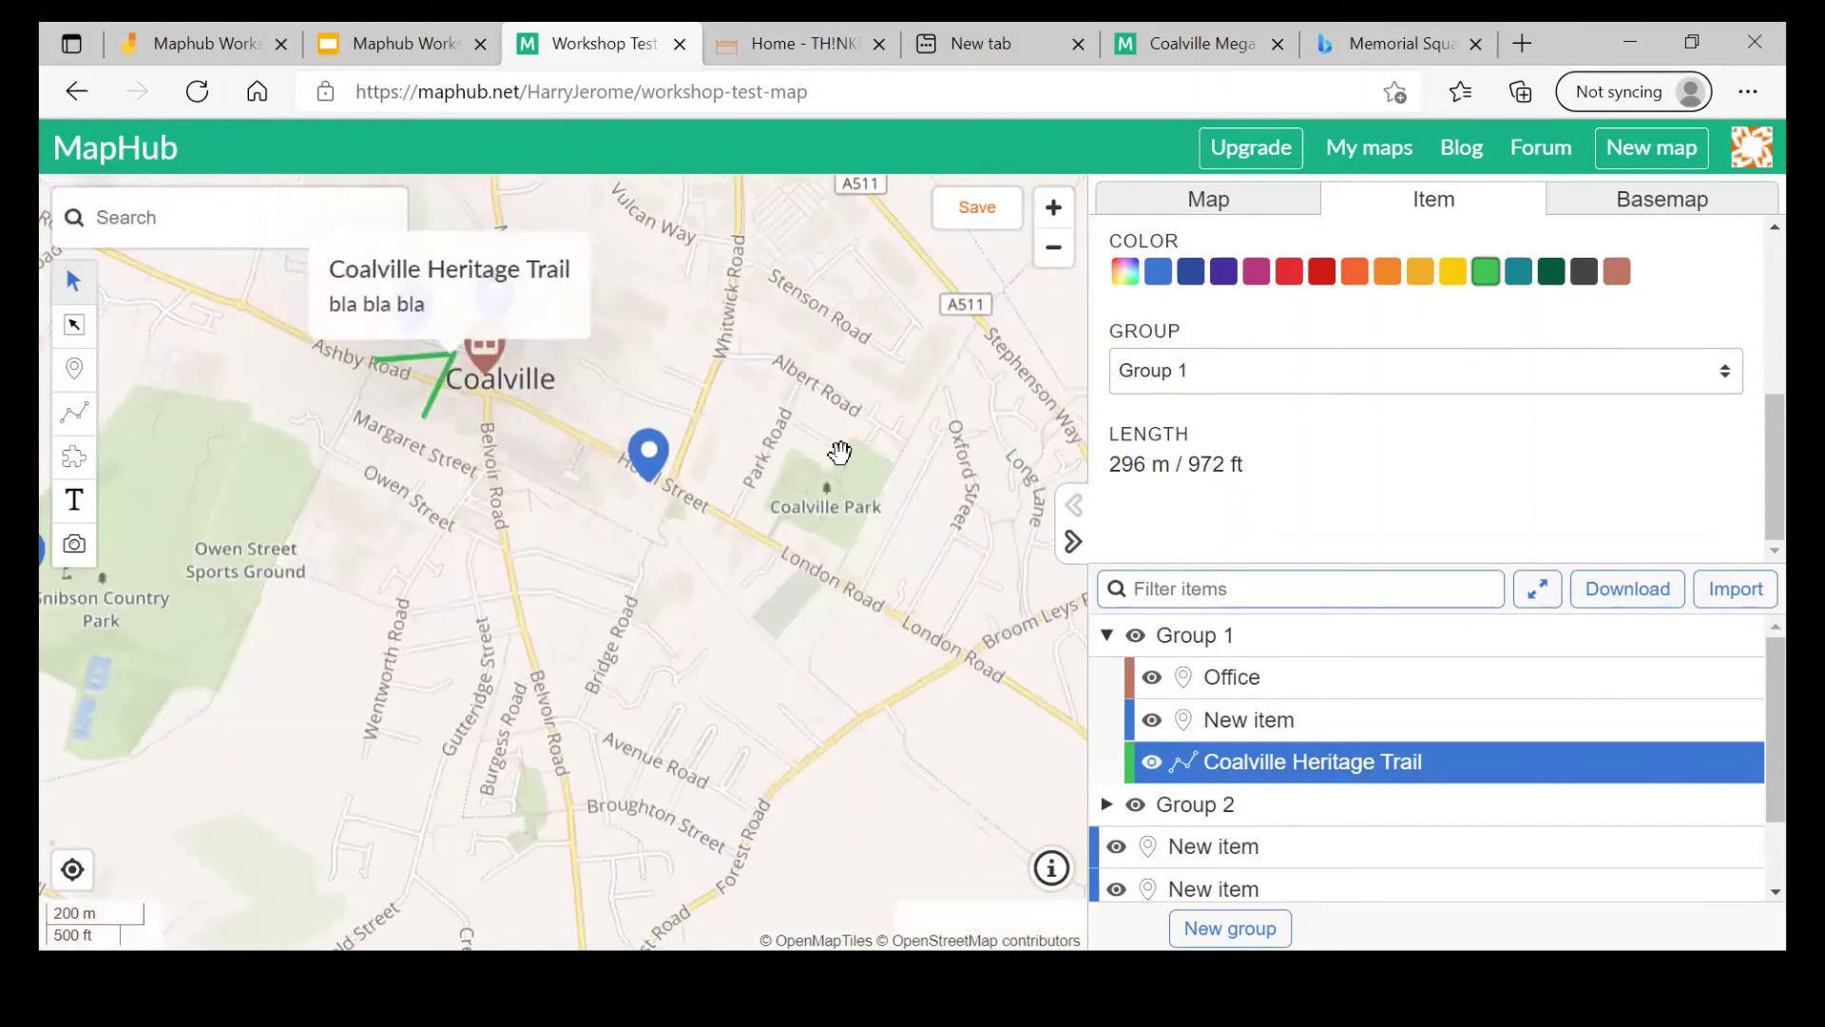
{"action": "scroll", "coordinate": [836, 452], "scroll_direction": "up", "scroll_amount": 3}
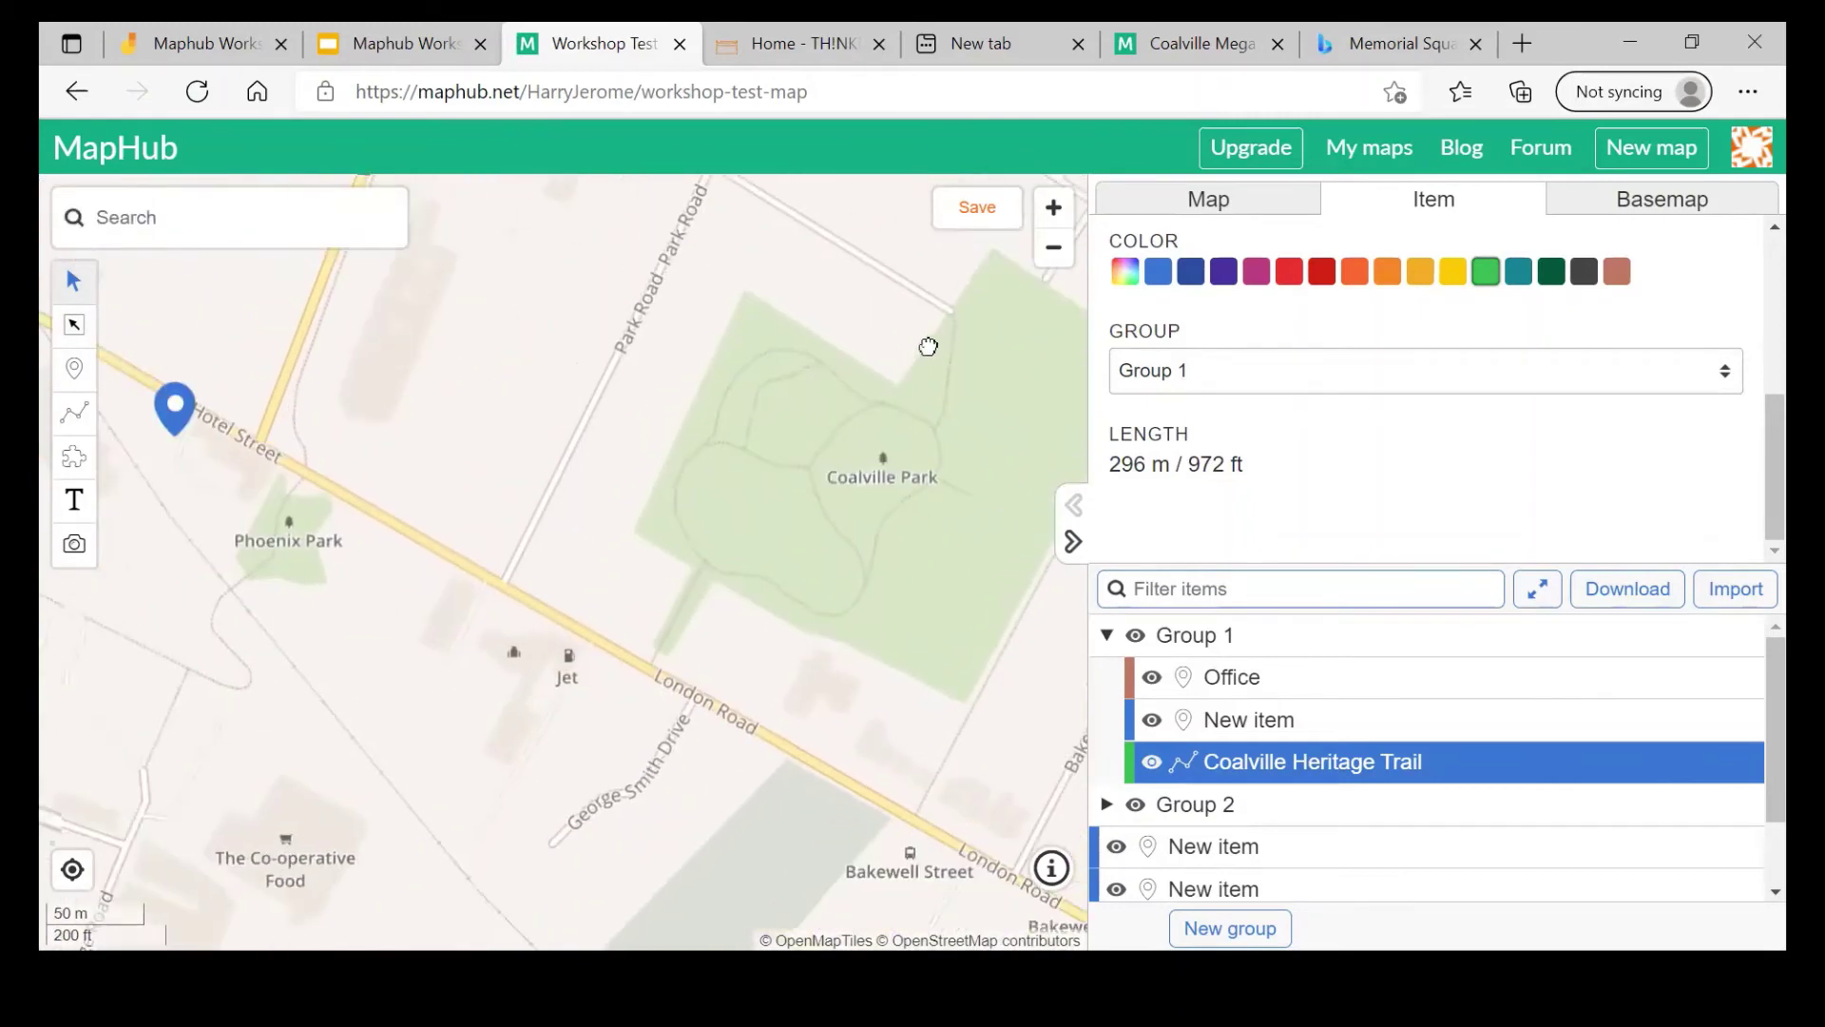
{"action": "left_click", "coordinate": [74, 412]}
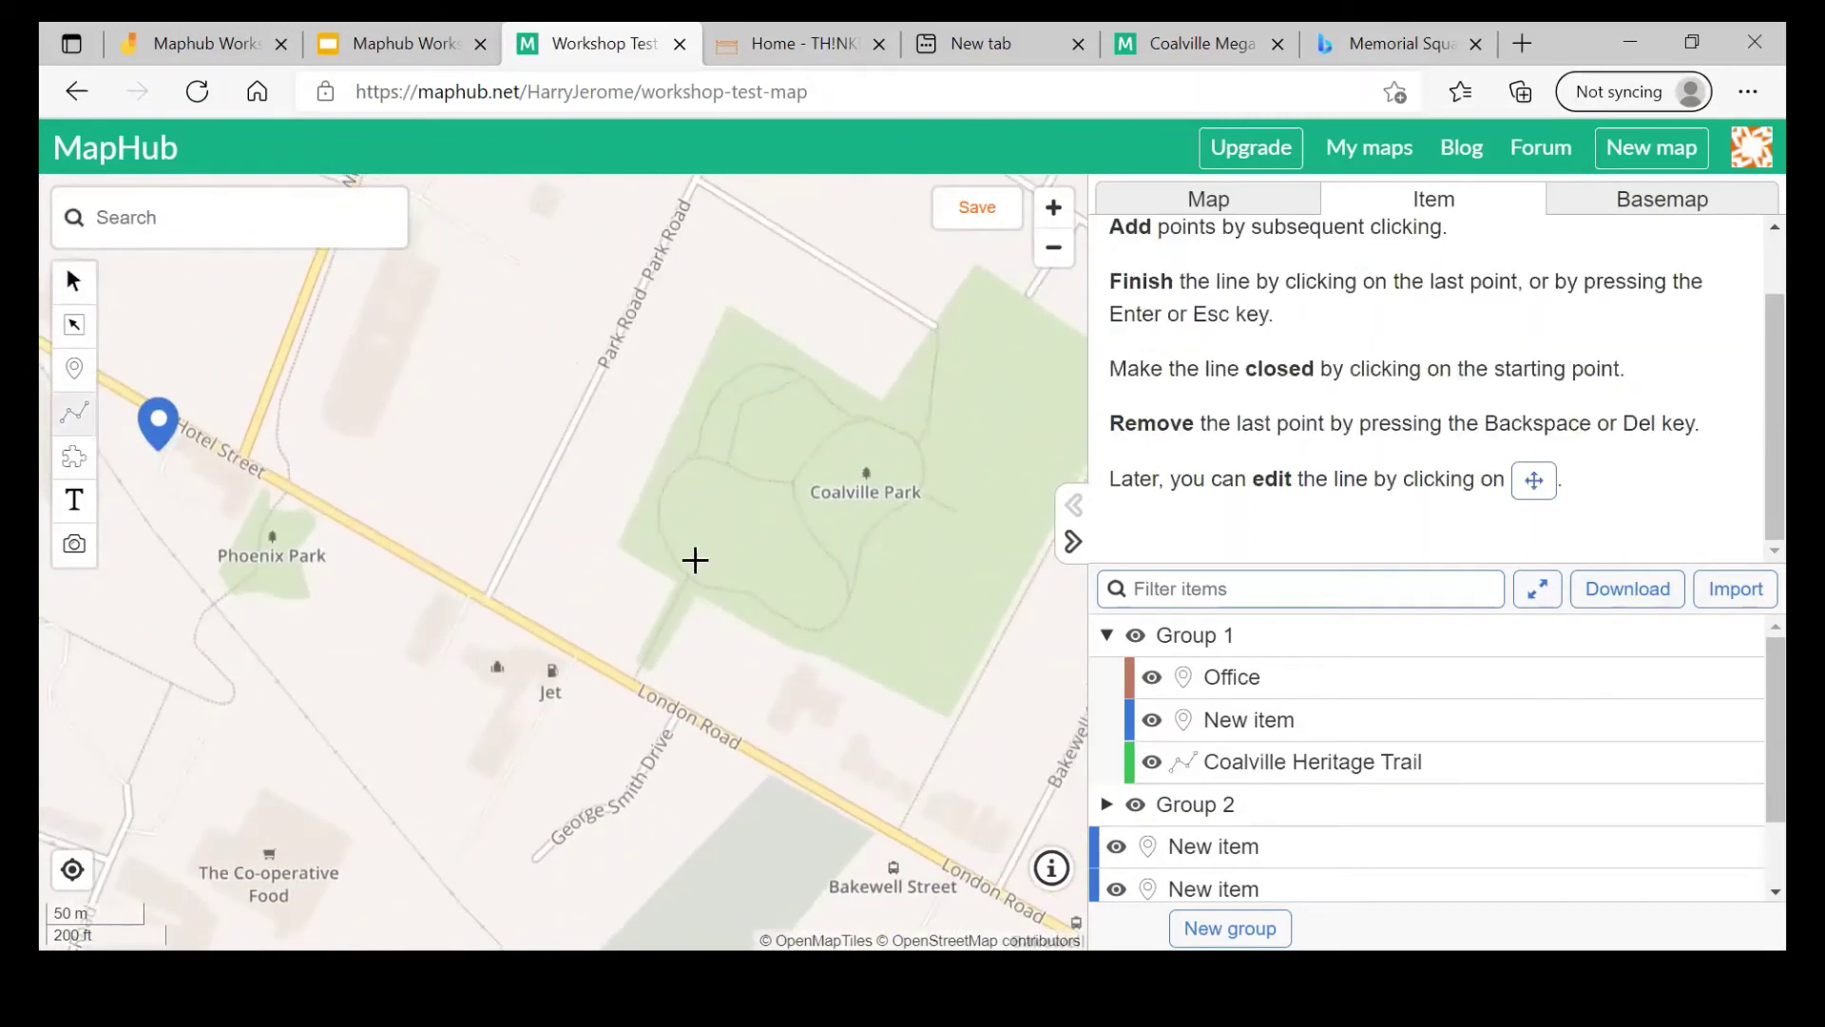
{"action": "left_click", "coordinate": [693, 589]}
{"action": "left_click", "coordinate": [759, 600]}
{"action": "left_click", "coordinate": [824, 632]}
{"action": "left_click", "coordinate": [868, 534]}
{"action": "left_click", "coordinate": [913, 495]}
{"action": "left_click", "coordinate": [918, 434]}
{"action": "left_click", "coordinate": [860, 417]}
{"action": "left_click", "coordinate": [788, 371]}
{"action": "left_click", "coordinate": [718, 375]}
{"action": "left_click", "coordinate": [700, 432]}
{"action": "left_click", "coordinate": [655, 511]}
{"action": "left_click", "coordinate": [693, 592]}
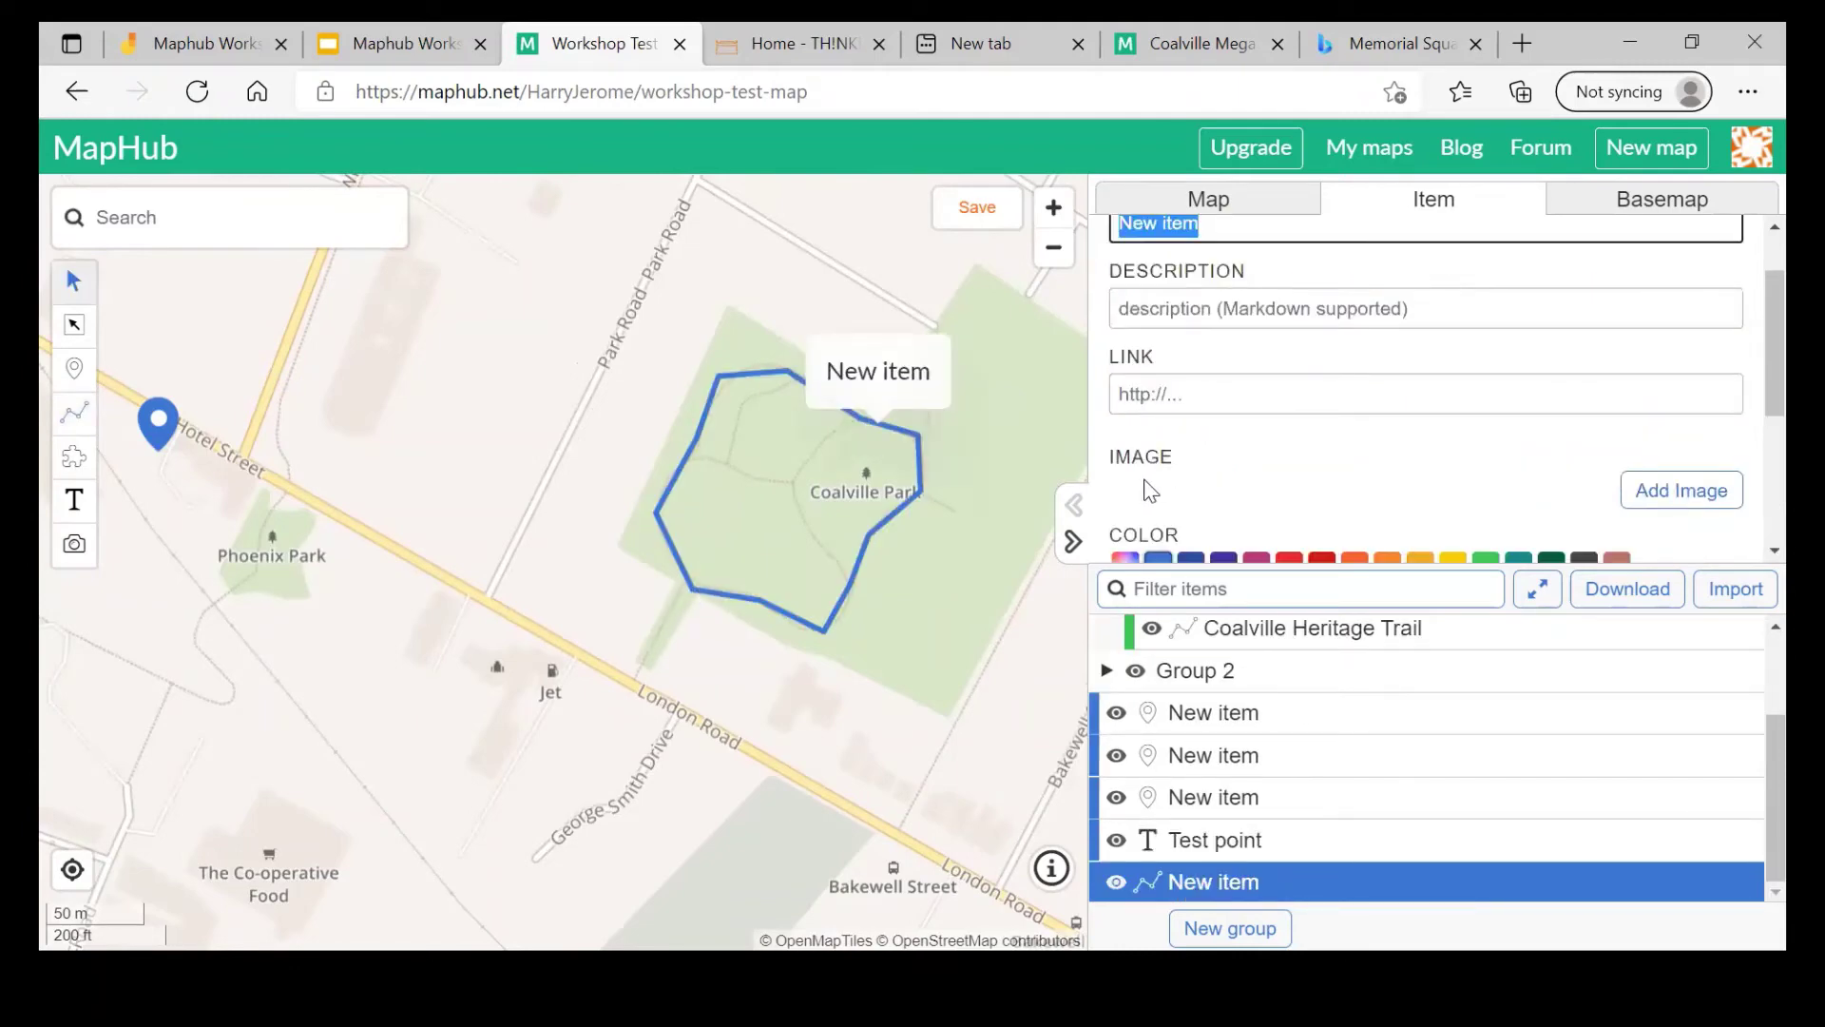
{"action": "scroll", "coordinate": [1145, 487], "scroll_direction": "down", "scroll_amount": 3}
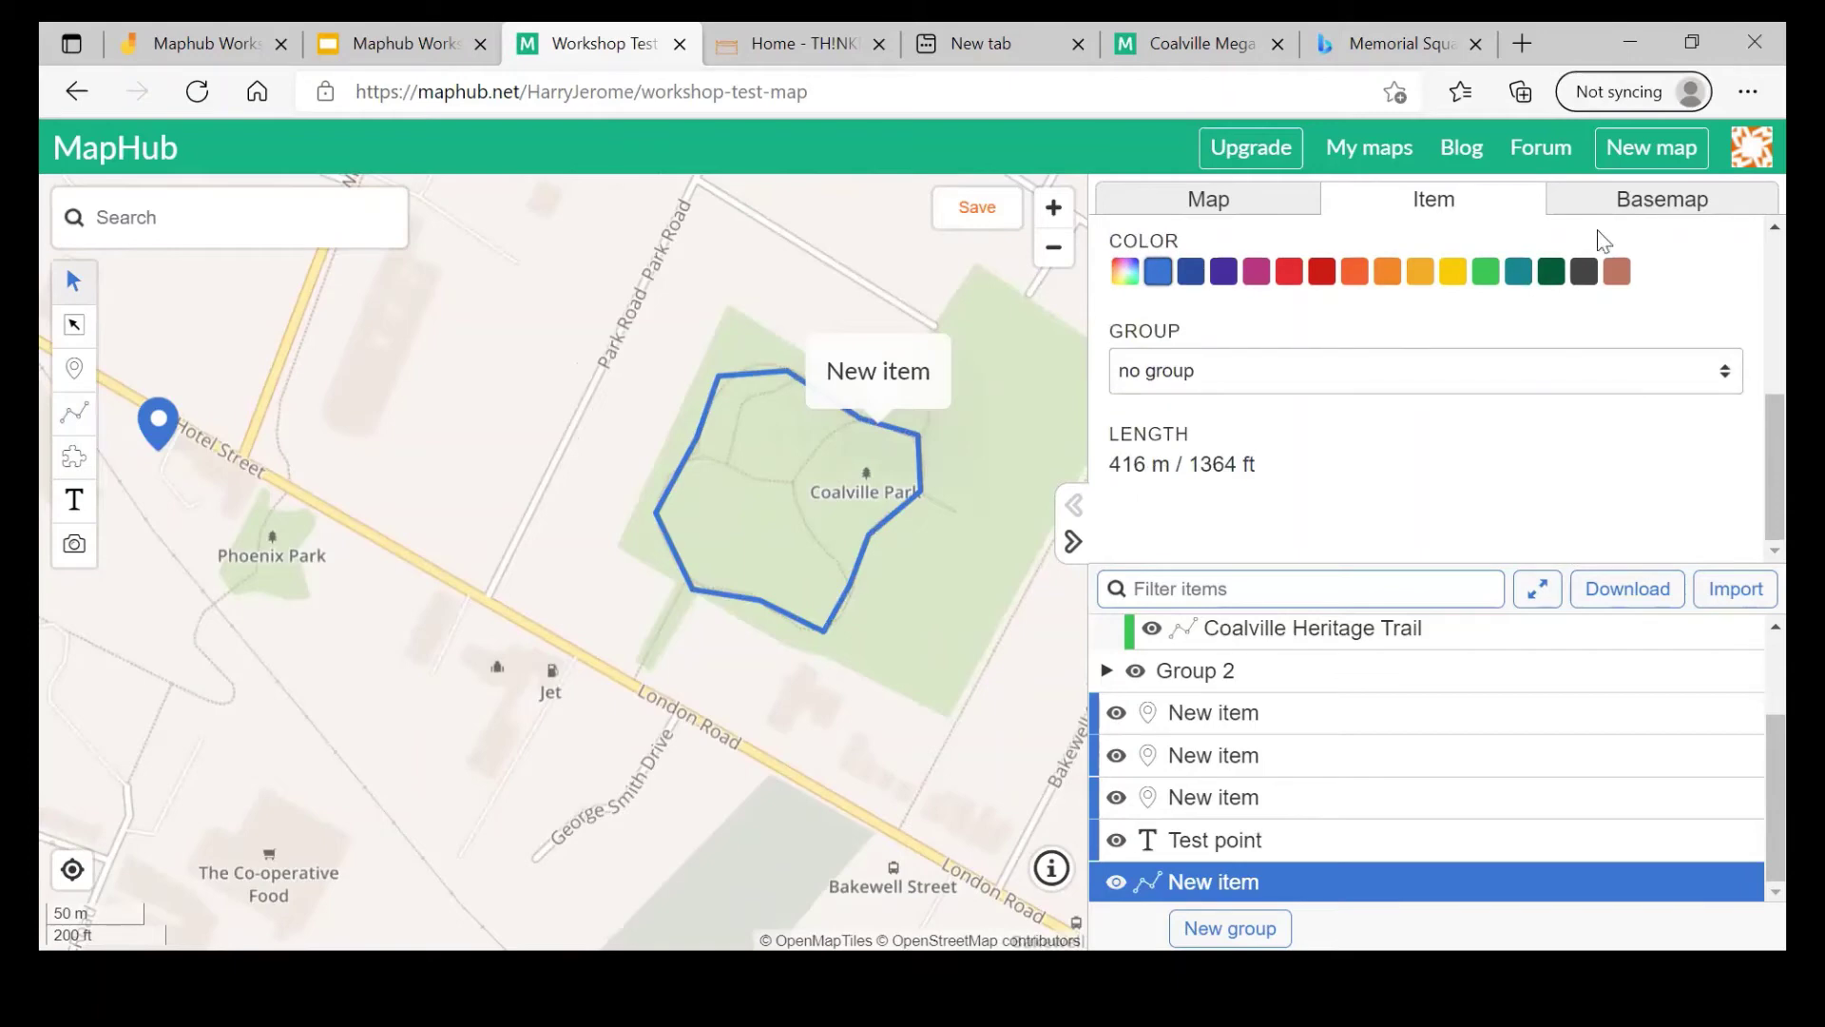
Step: Delete the closed line around Coalville Park from the map
{"action": "scroll", "coordinate": [1605, 241], "scroll_direction": "up", "scroll_amount": 3}
{"action": "left_click", "coordinate": [1719, 255]}
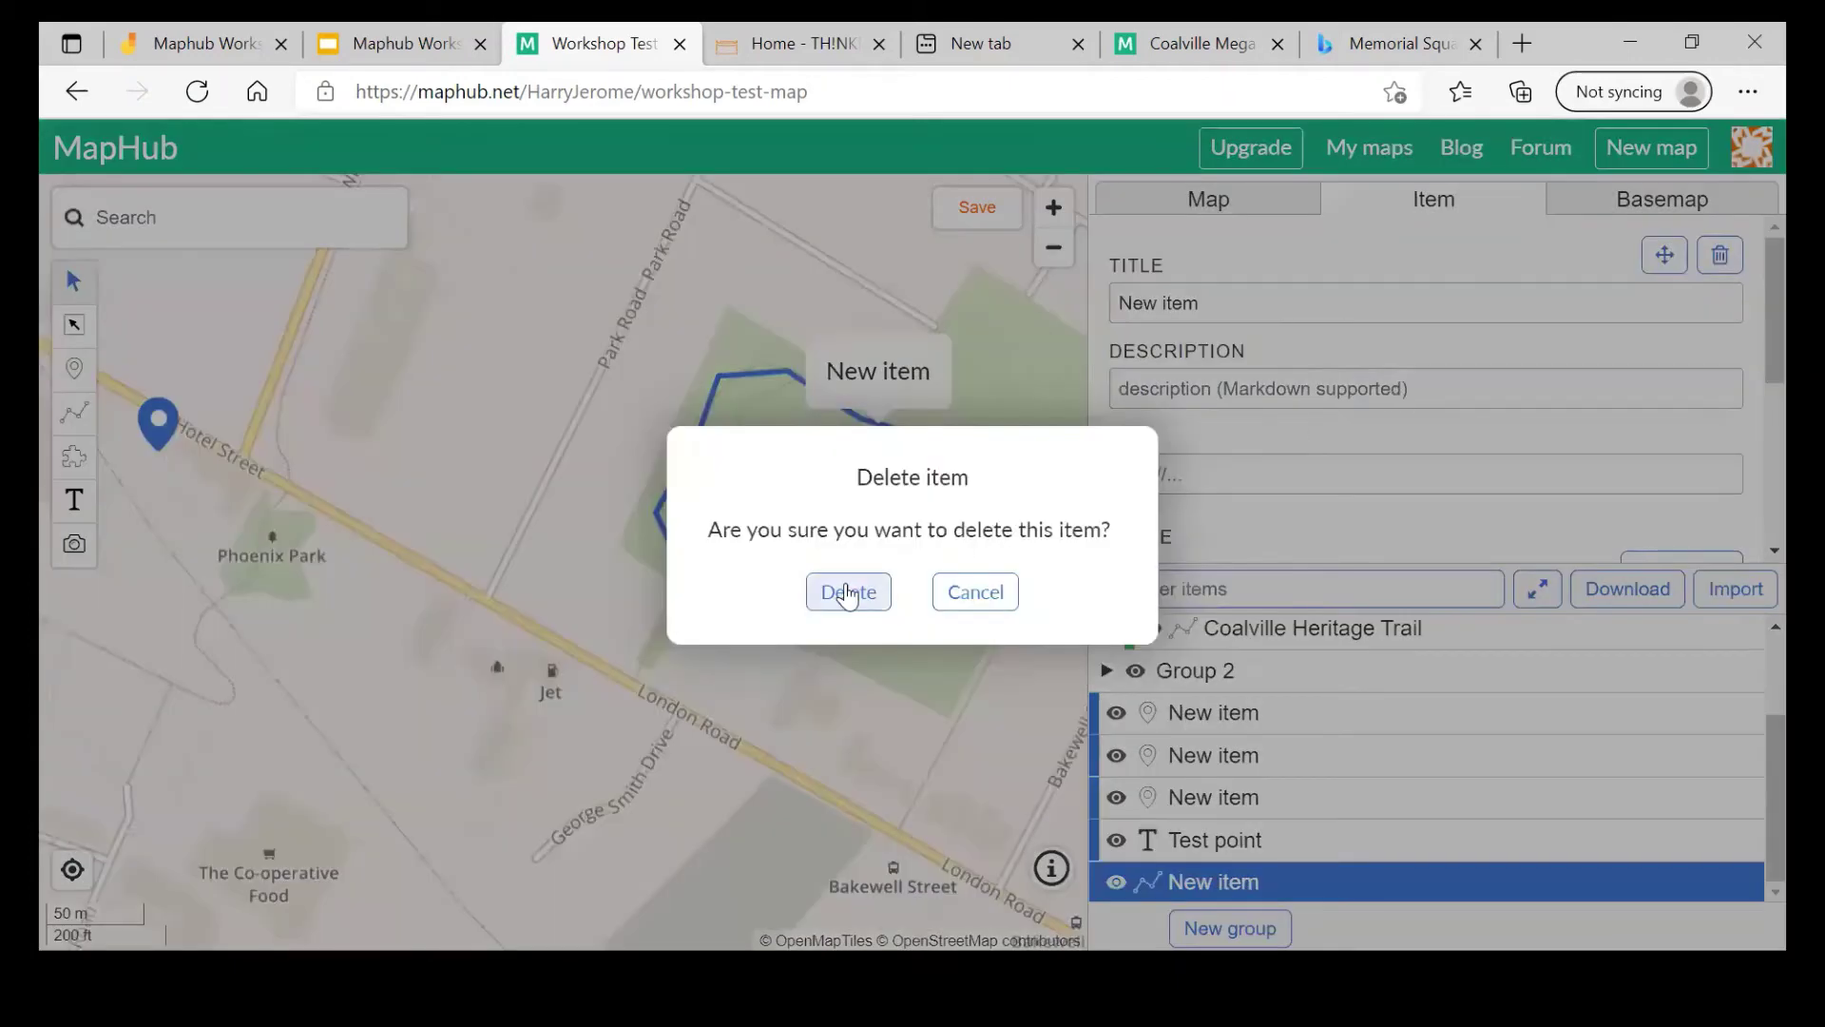
{"action": "left_click", "coordinate": [848, 594]}
Step: Draw a four-sided polygon of about 0.0119 km2 across Margaret Street, southwest of the Coalville Heritage Trail line
{"action": "left_click_drag", "start_coordinate": [592, 447], "coordinate": [1224, 803]}
{"action": "left_click_drag", "start_coordinate": [801, 684], "coordinate": [976, 705]}
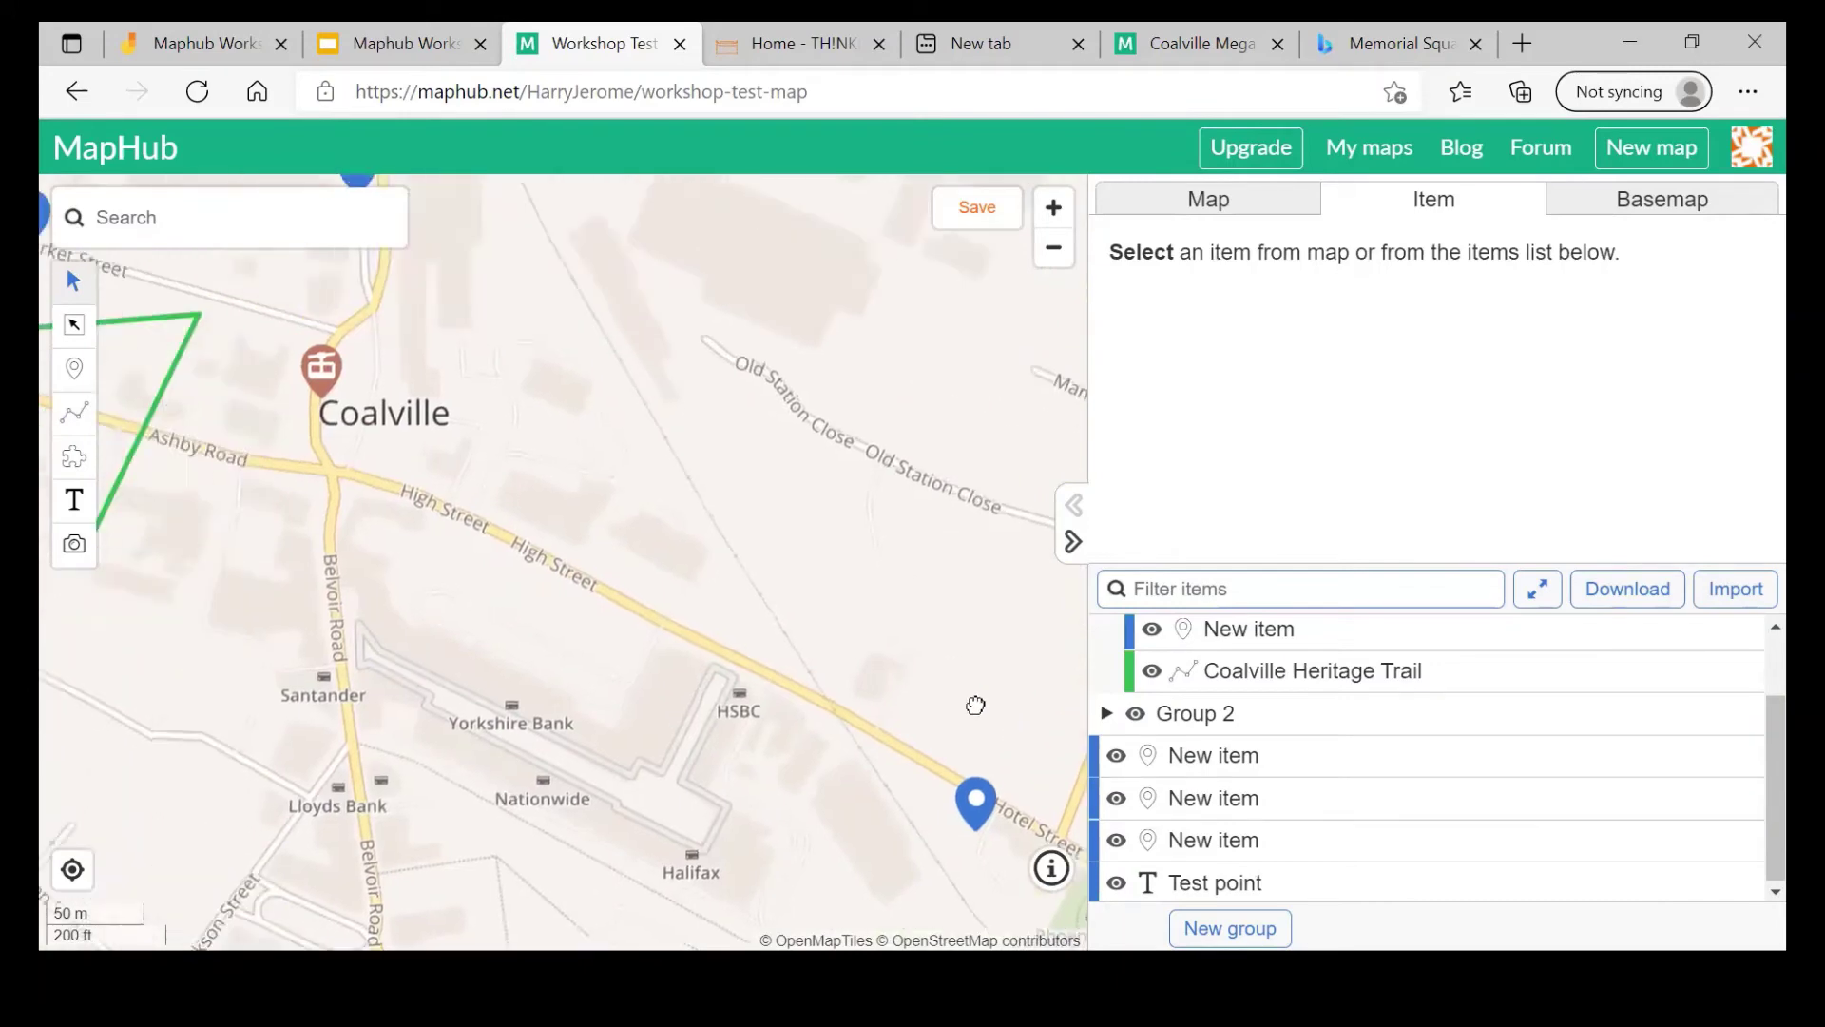
{"action": "left_click_drag", "start_coordinate": [240, 575], "coordinate": [529, 583]}
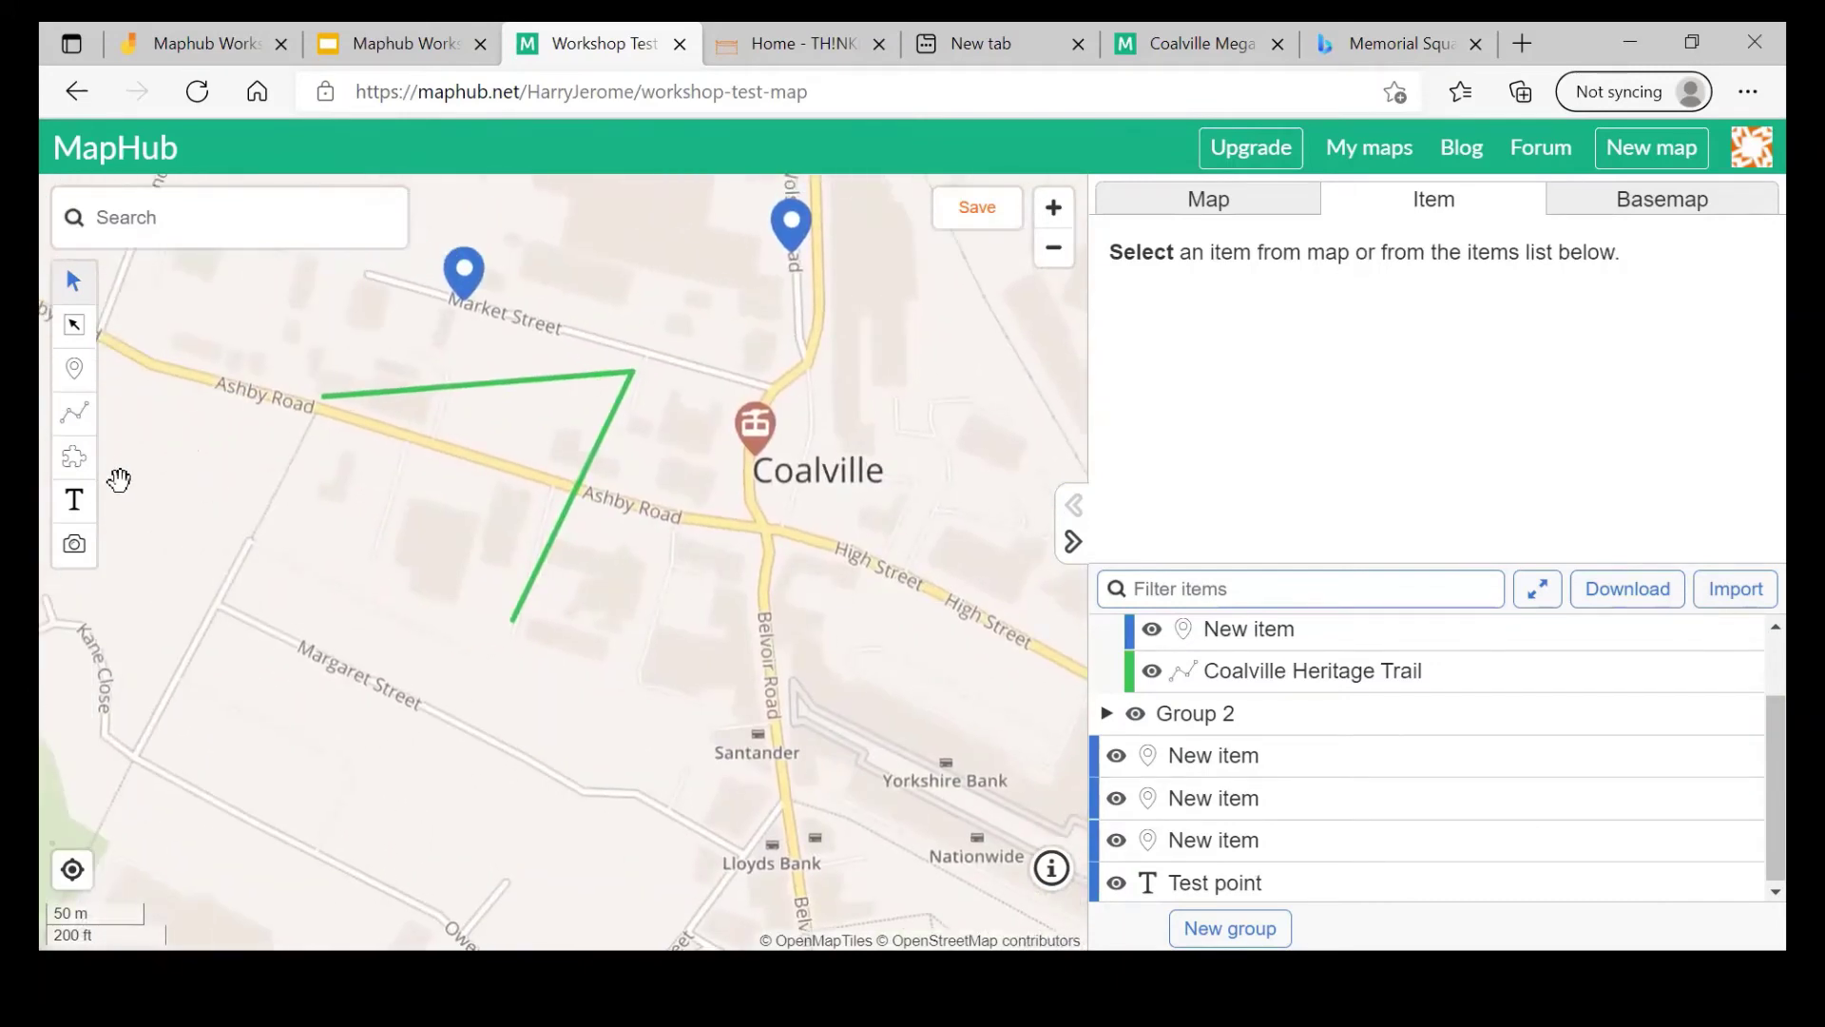
{"action": "left_click", "coordinate": [75, 458]}
{"action": "left_click", "coordinate": [261, 552]}
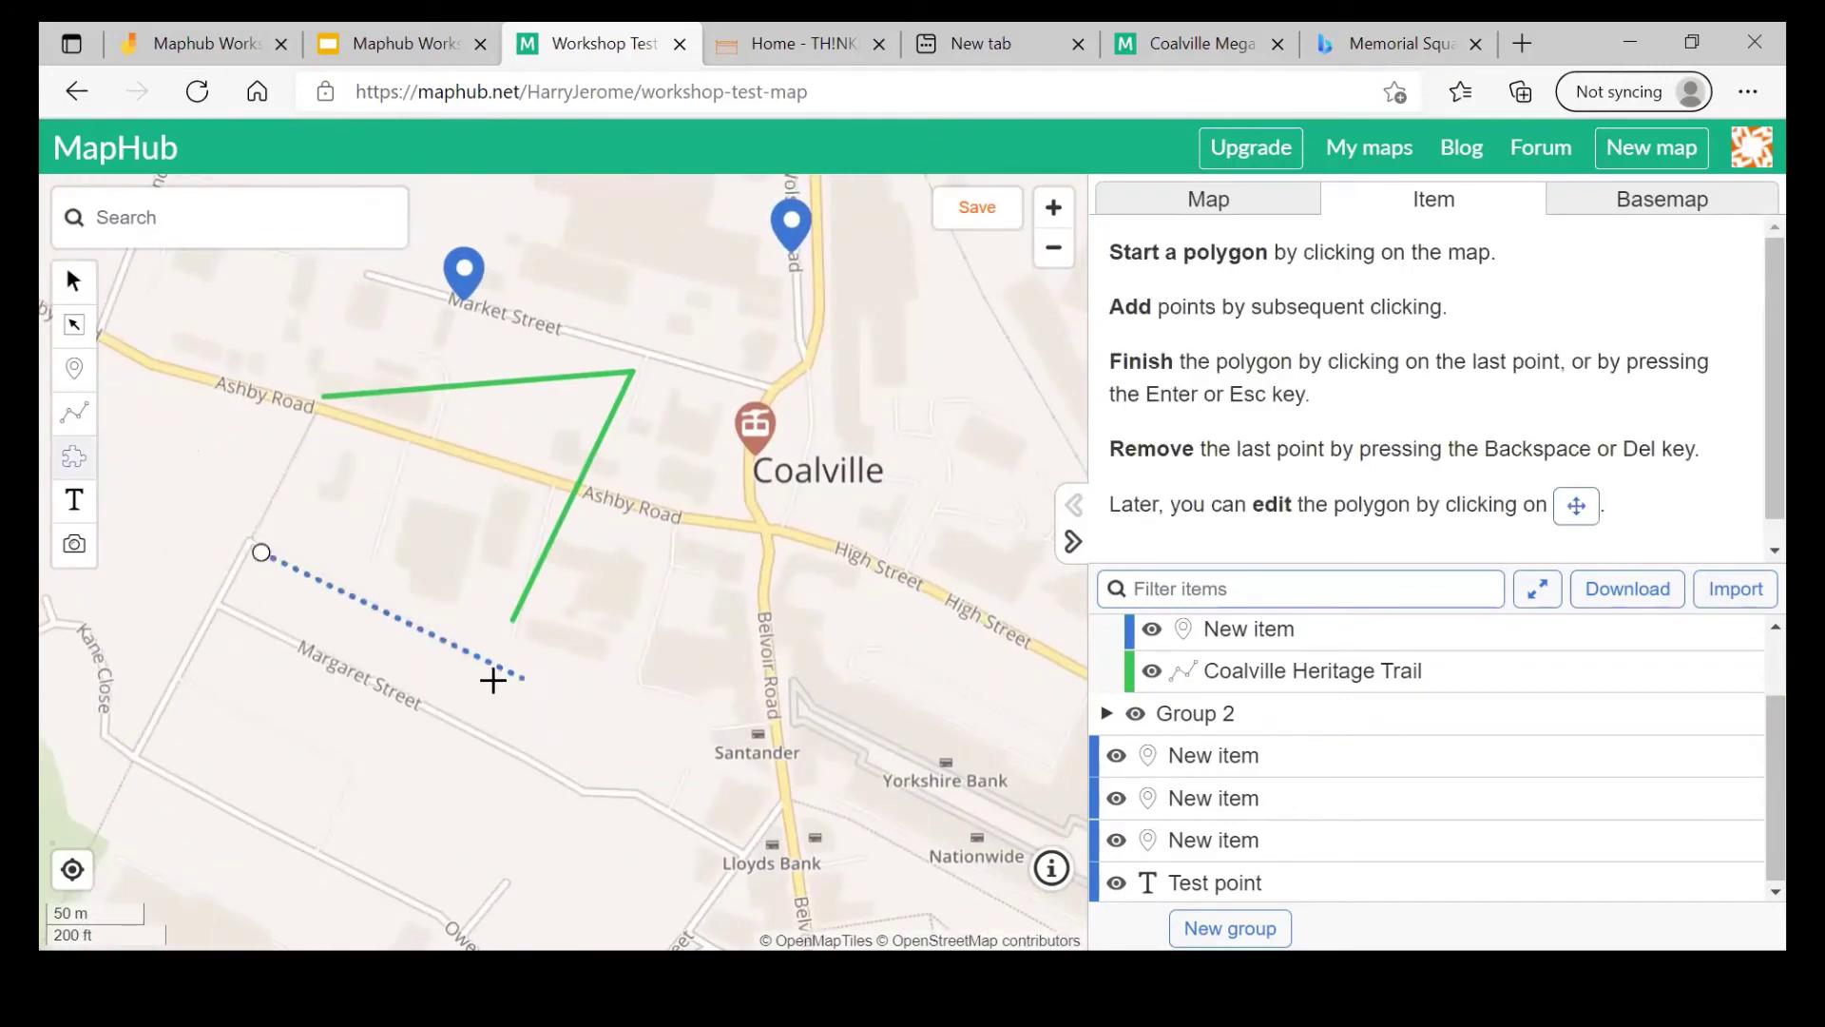
{"action": "left_click", "coordinate": [482, 691]}
{"action": "left_click", "coordinate": [217, 819]}
{"action": "double_click", "coordinate": [139, 680]}
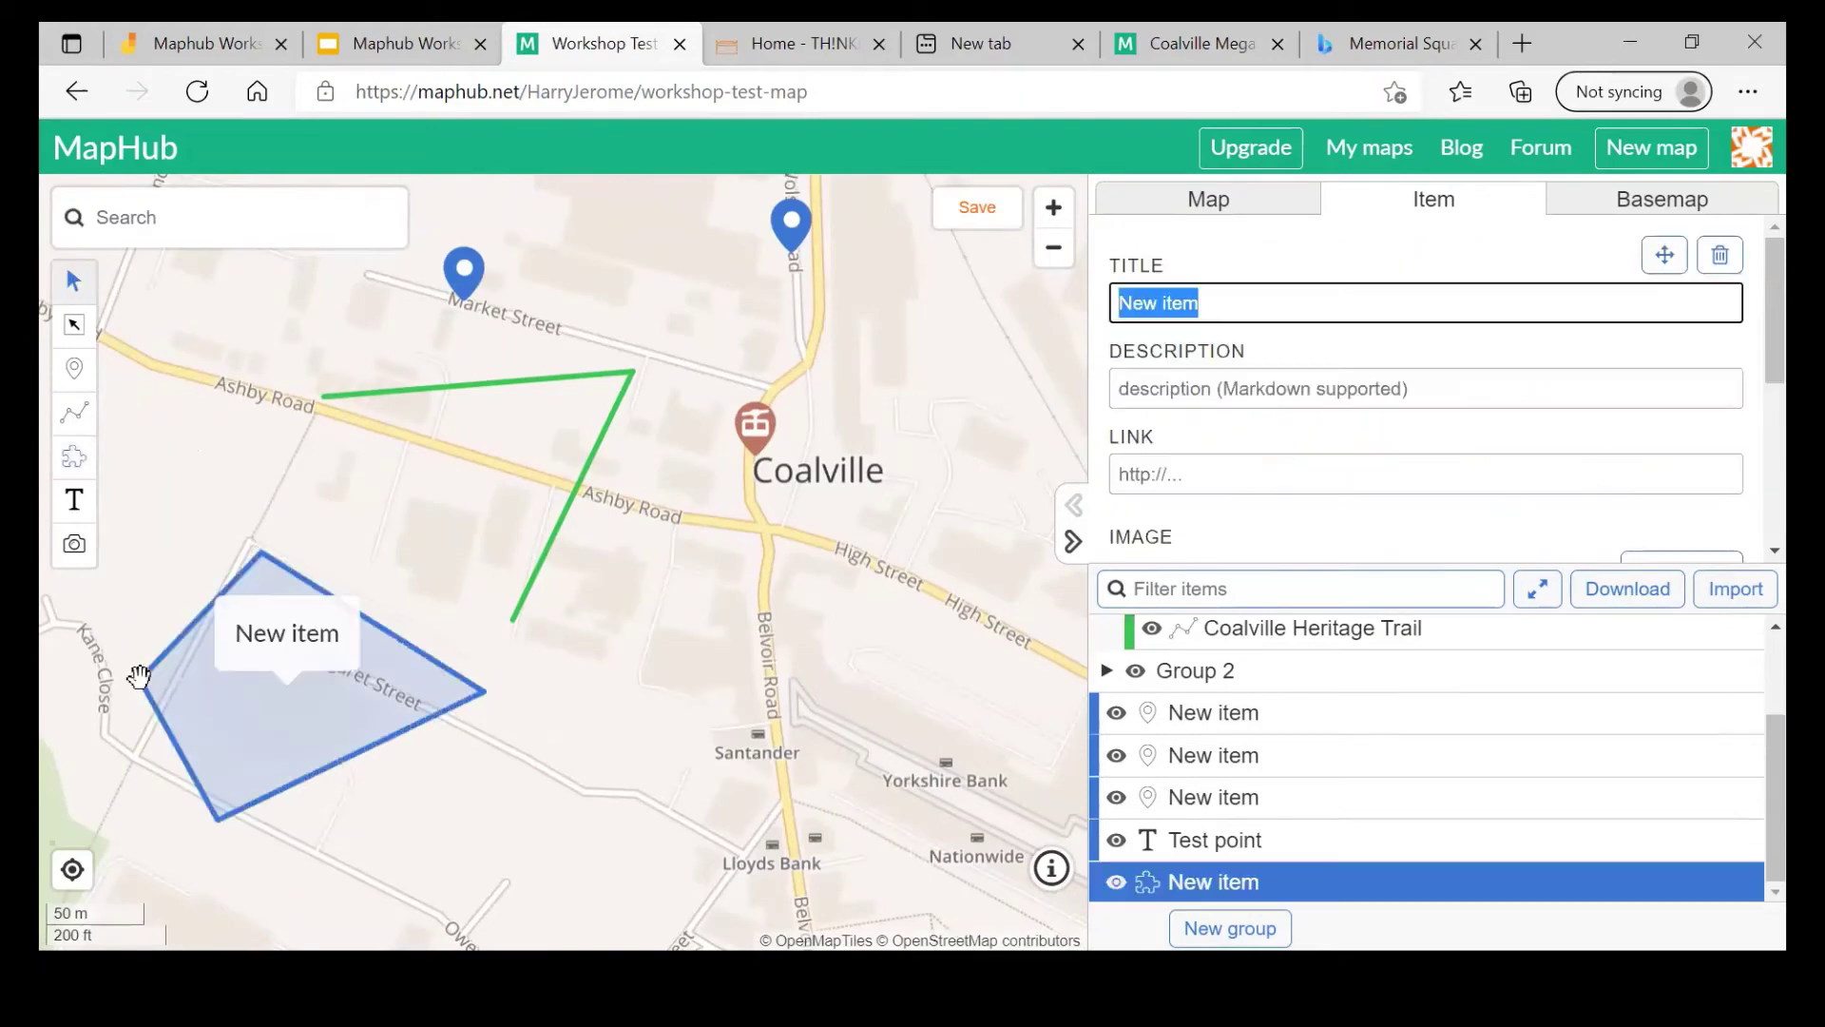
Step: Try red, orange and dark green on the Margaret Street polygon, ending on reddish brown
{"action": "scroll", "coordinate": [1220, 466], "scroll_direction": "down", "scroll_amount": 2}
{"action": "scroll", "coordinate": [1219, 466], "scroll_direction": "down", "scroll_amount": 3}
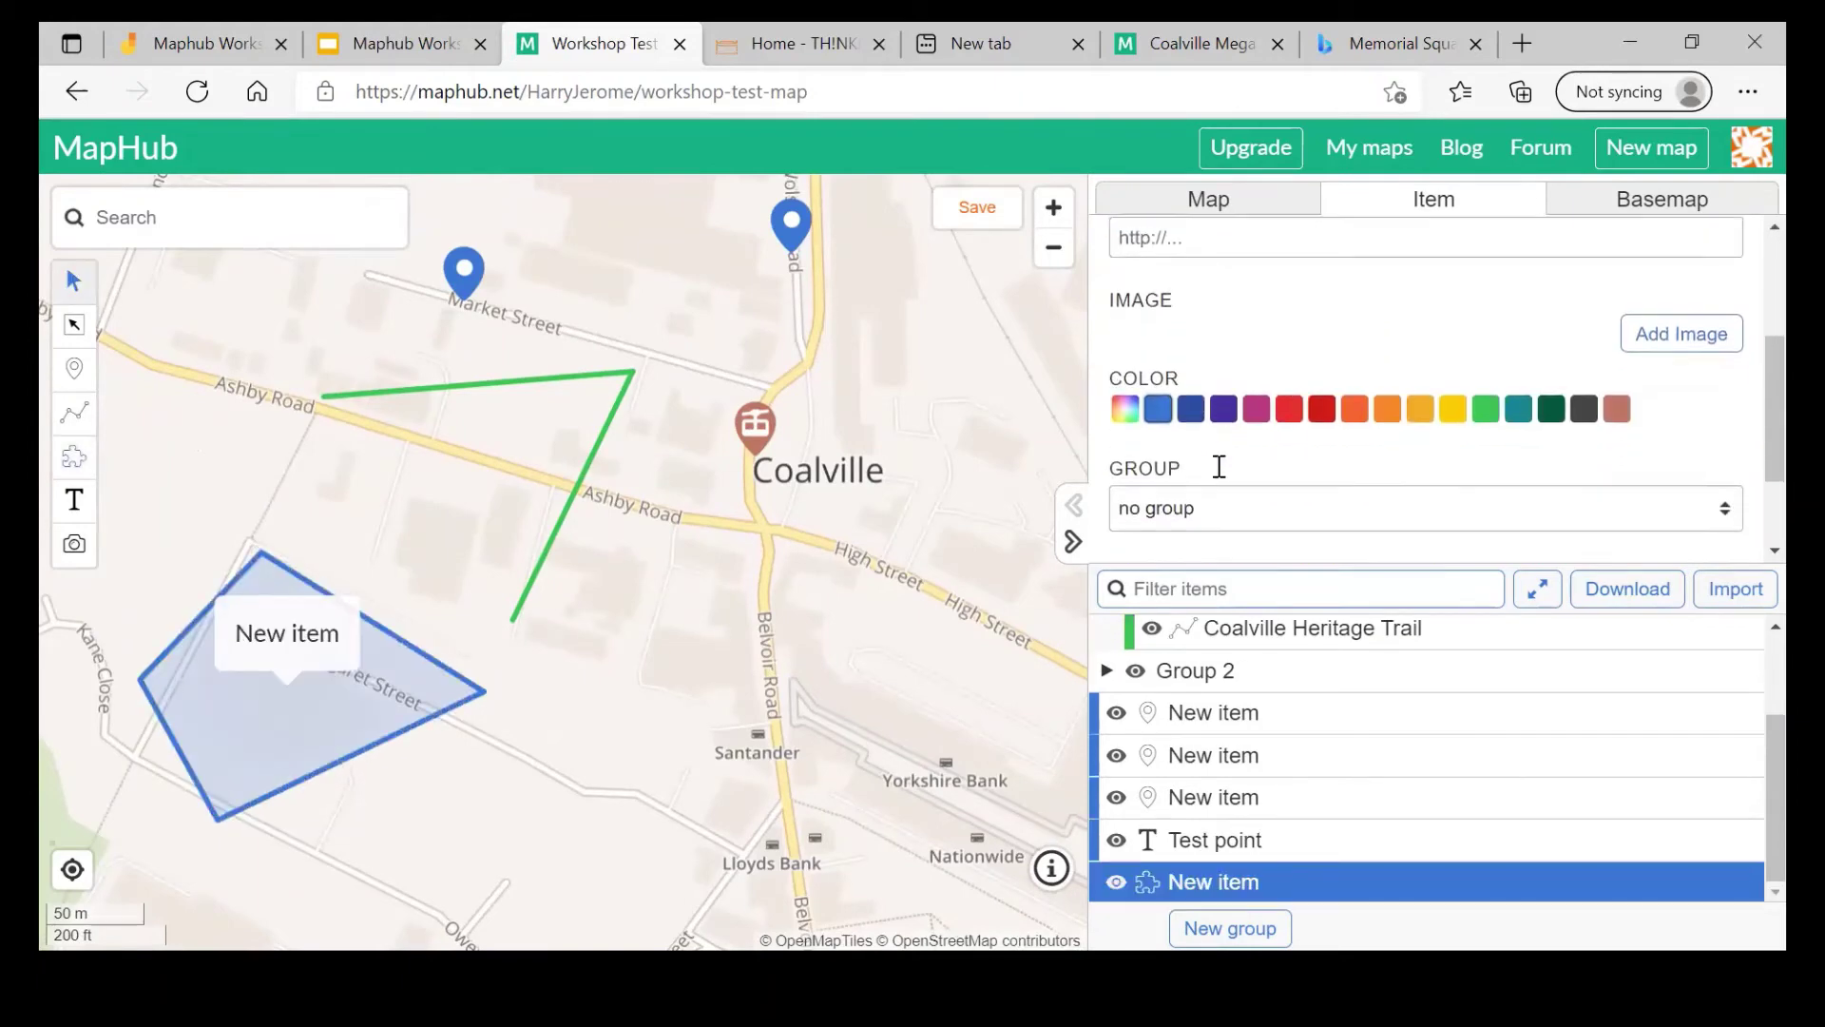
{"action": "left_click", "coordinate": [1293, 376]}
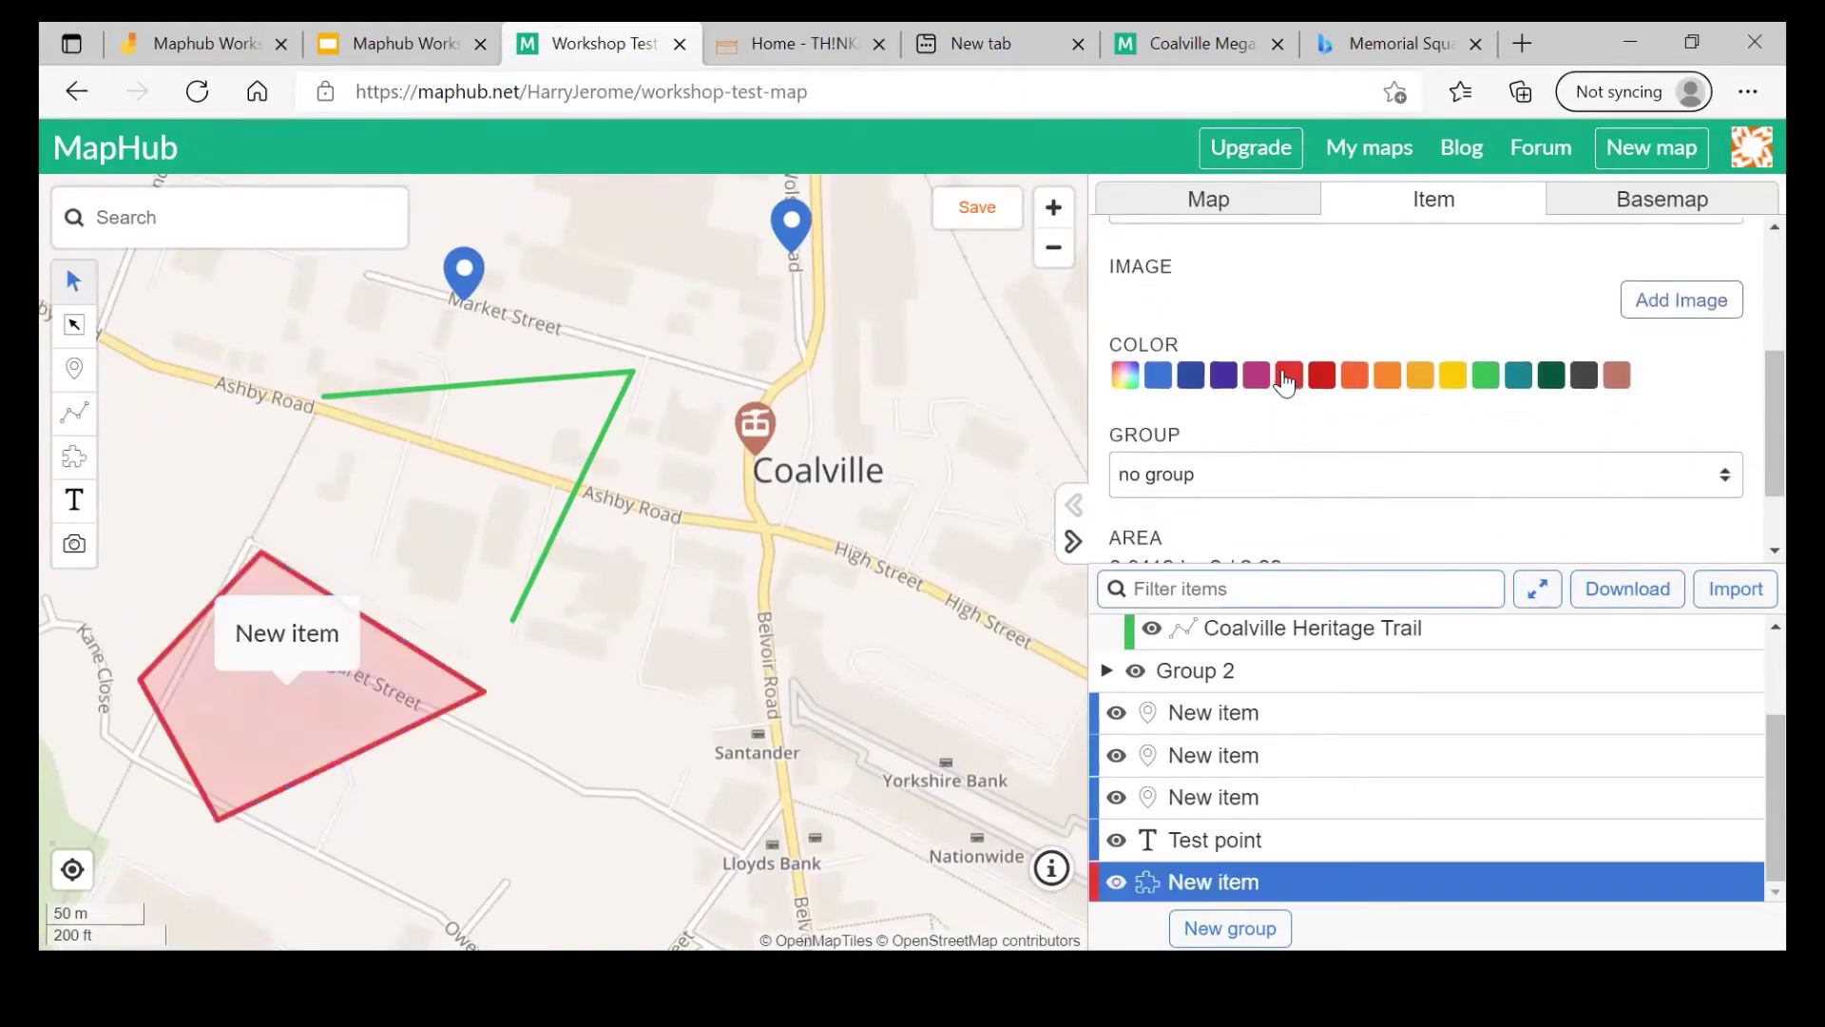
{"action": "left_click", "coordinate": [1387, 377]}
{"action": "left_click", "coordinate": [1551, 375]}
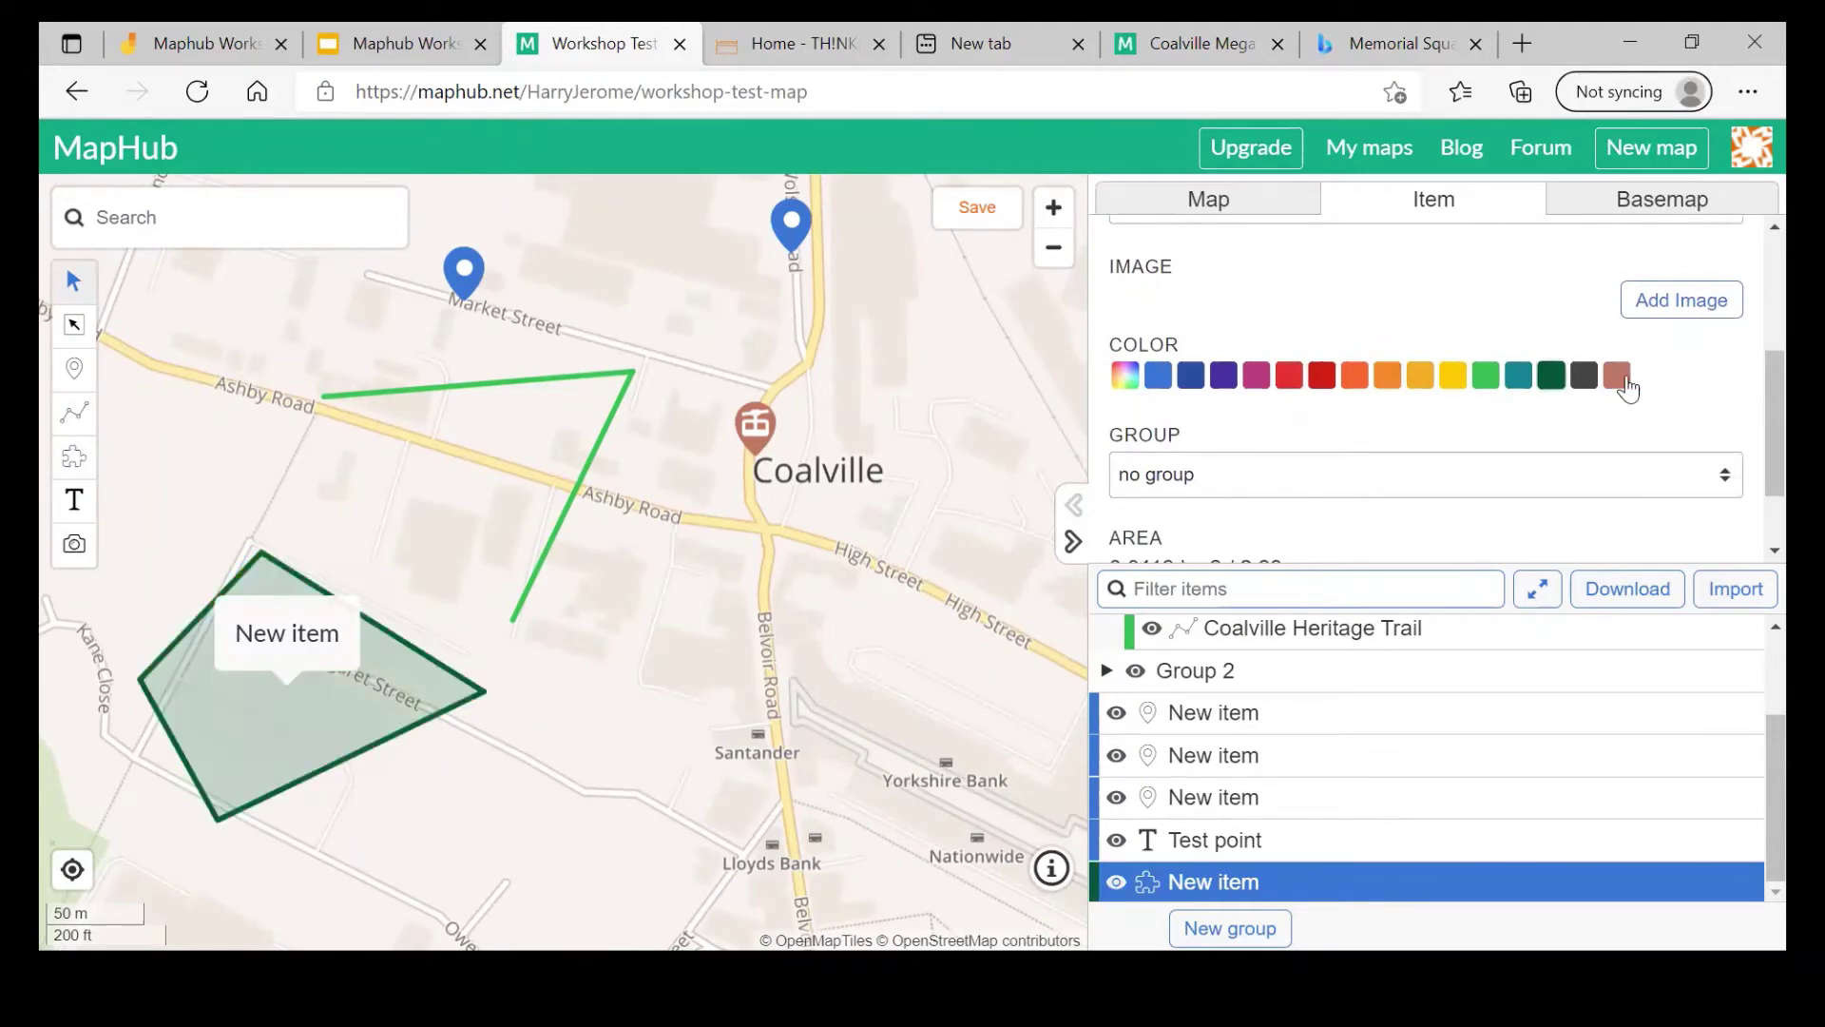
{"action": "left_click", "coordinate": [1617, 377]}
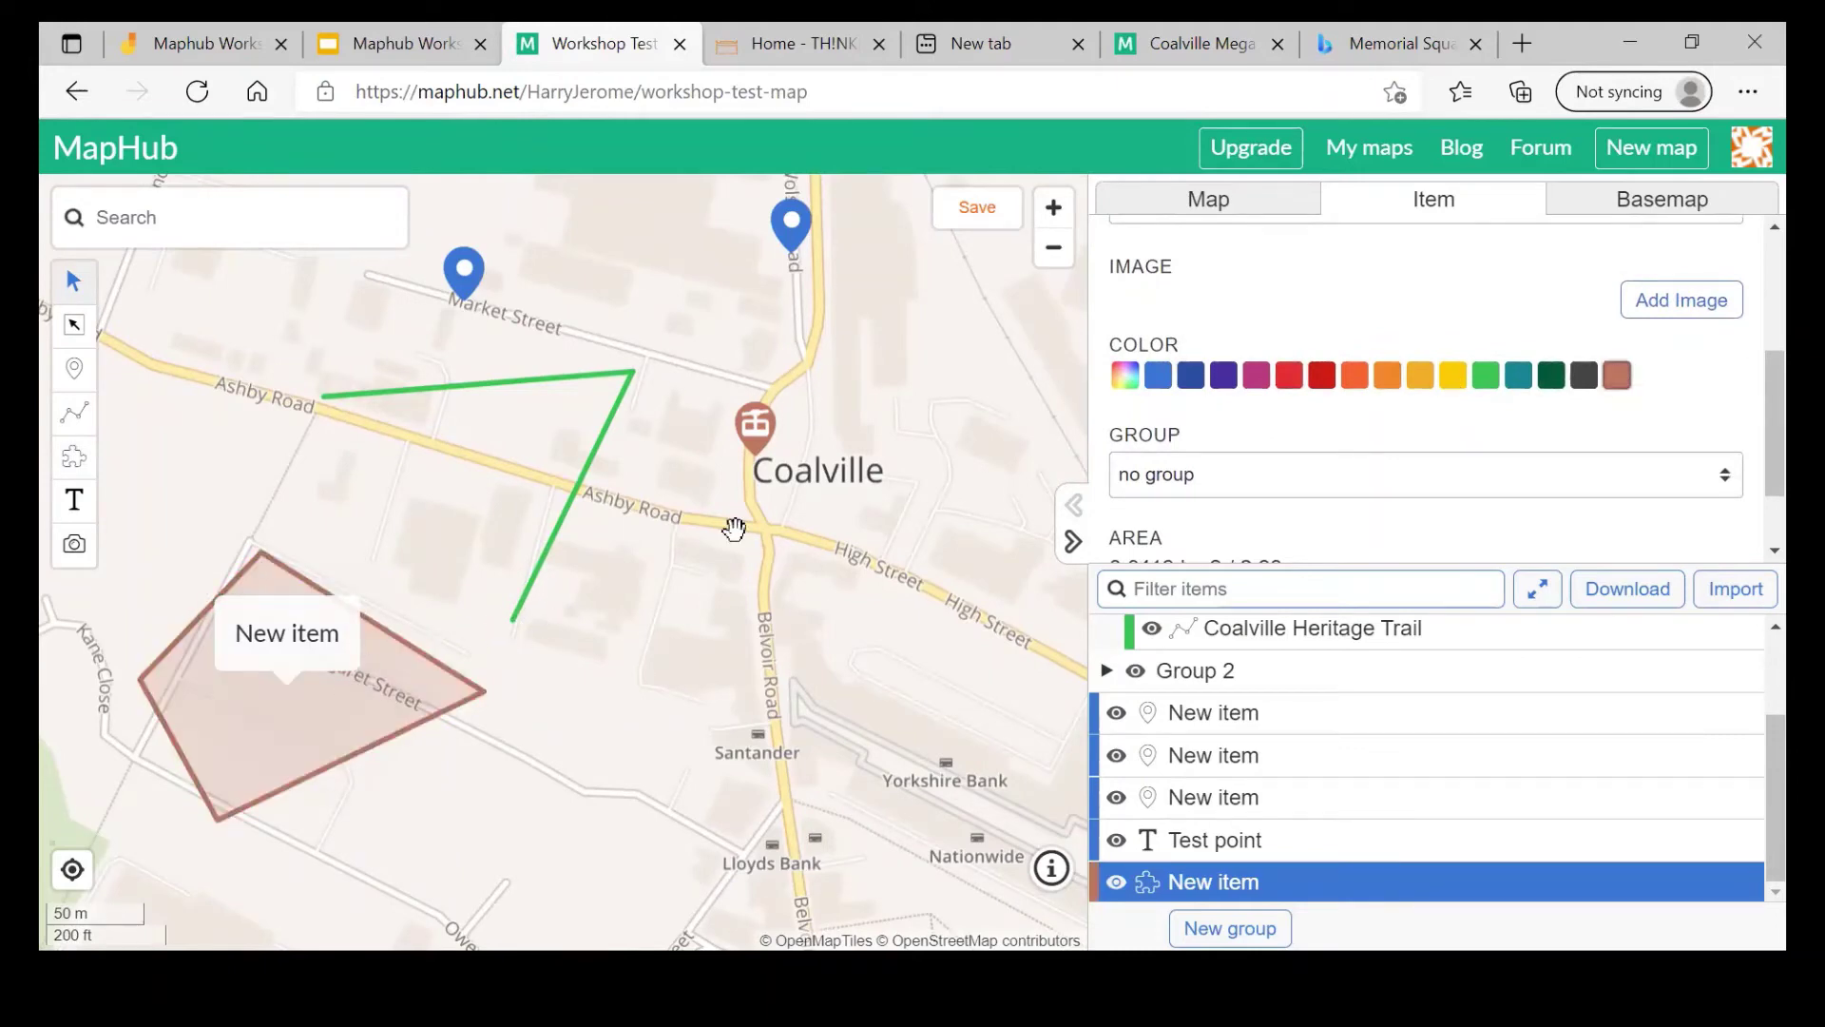
Step: Check the area given for the Margaret Street polygon in its item details
{"action": "scroll", "coordinate": [1510, 410], "scroll_direction": "down", "scroll_amount": 1}
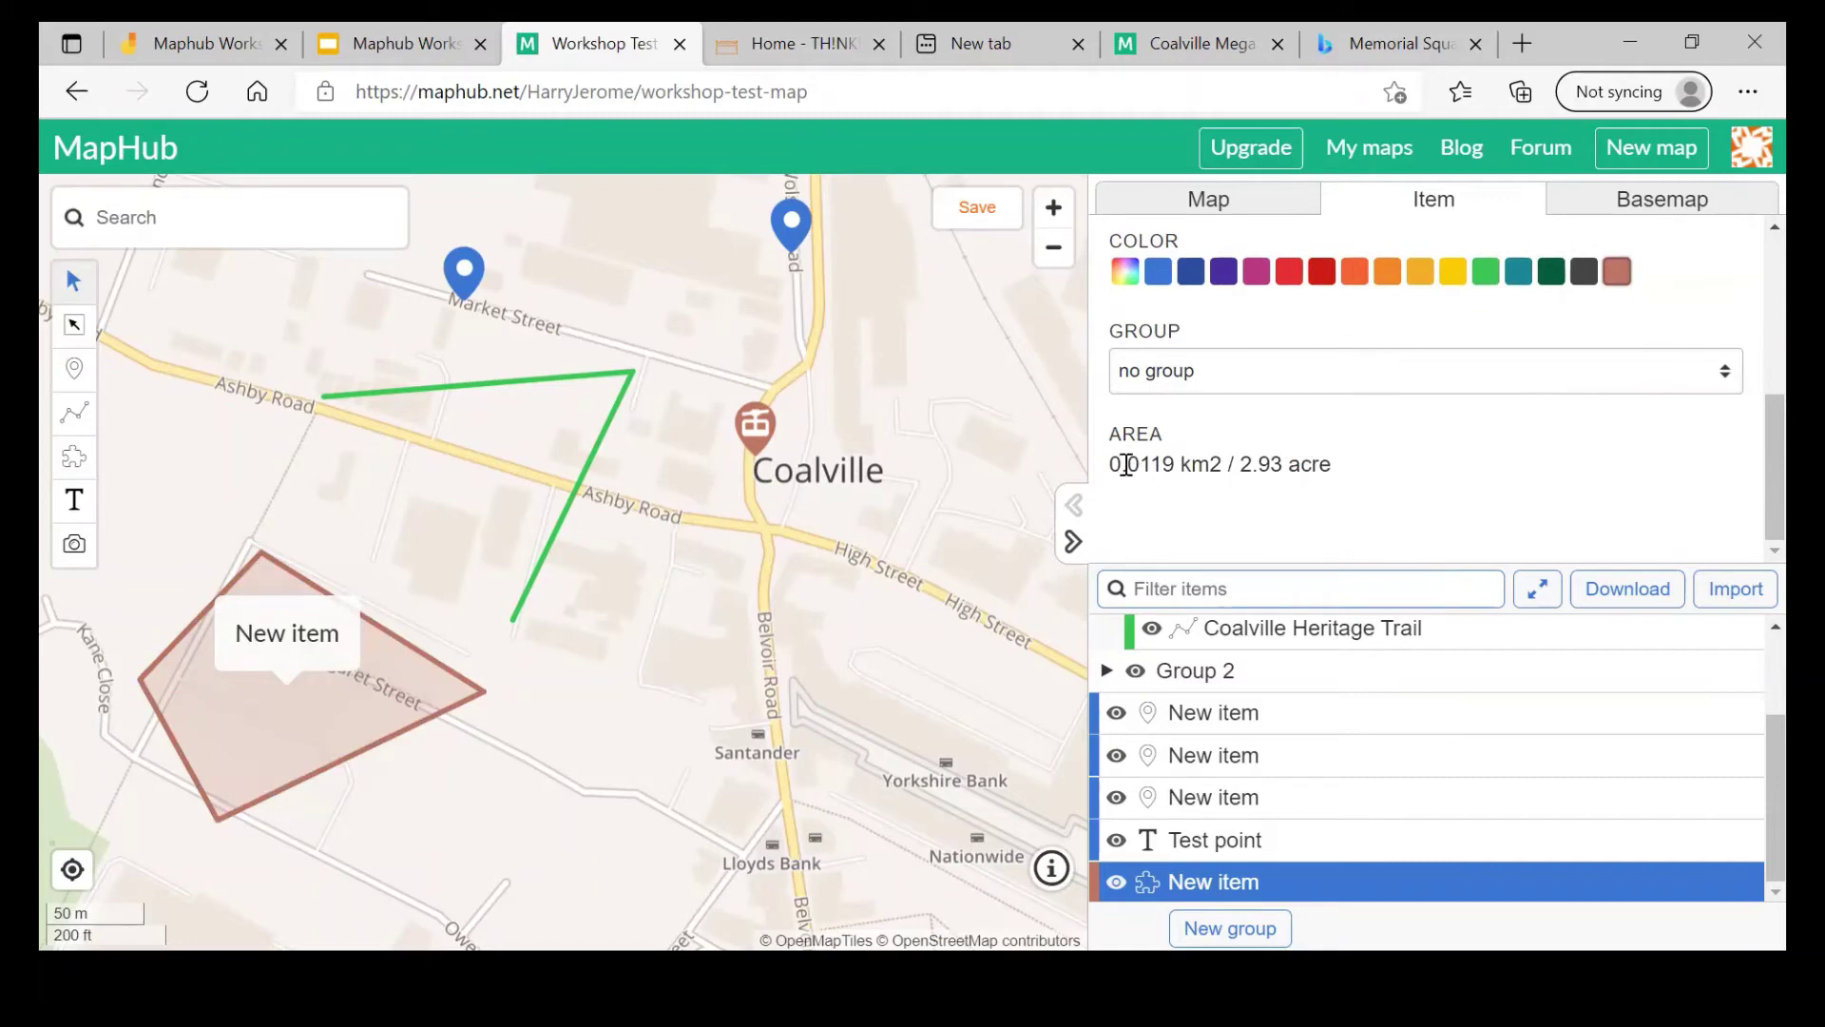
{"action": "left_click_drag", "start_coordinate": [1126, 464], "coordinate": [1207, 489]}
{"action": "left_click", "coordinate": [1210, 504]}
Step: Place a text label just south of Market Street, near the Office marker, and assign it to Group 1
{"action": "left_click", "coordinate": [74, 500]}
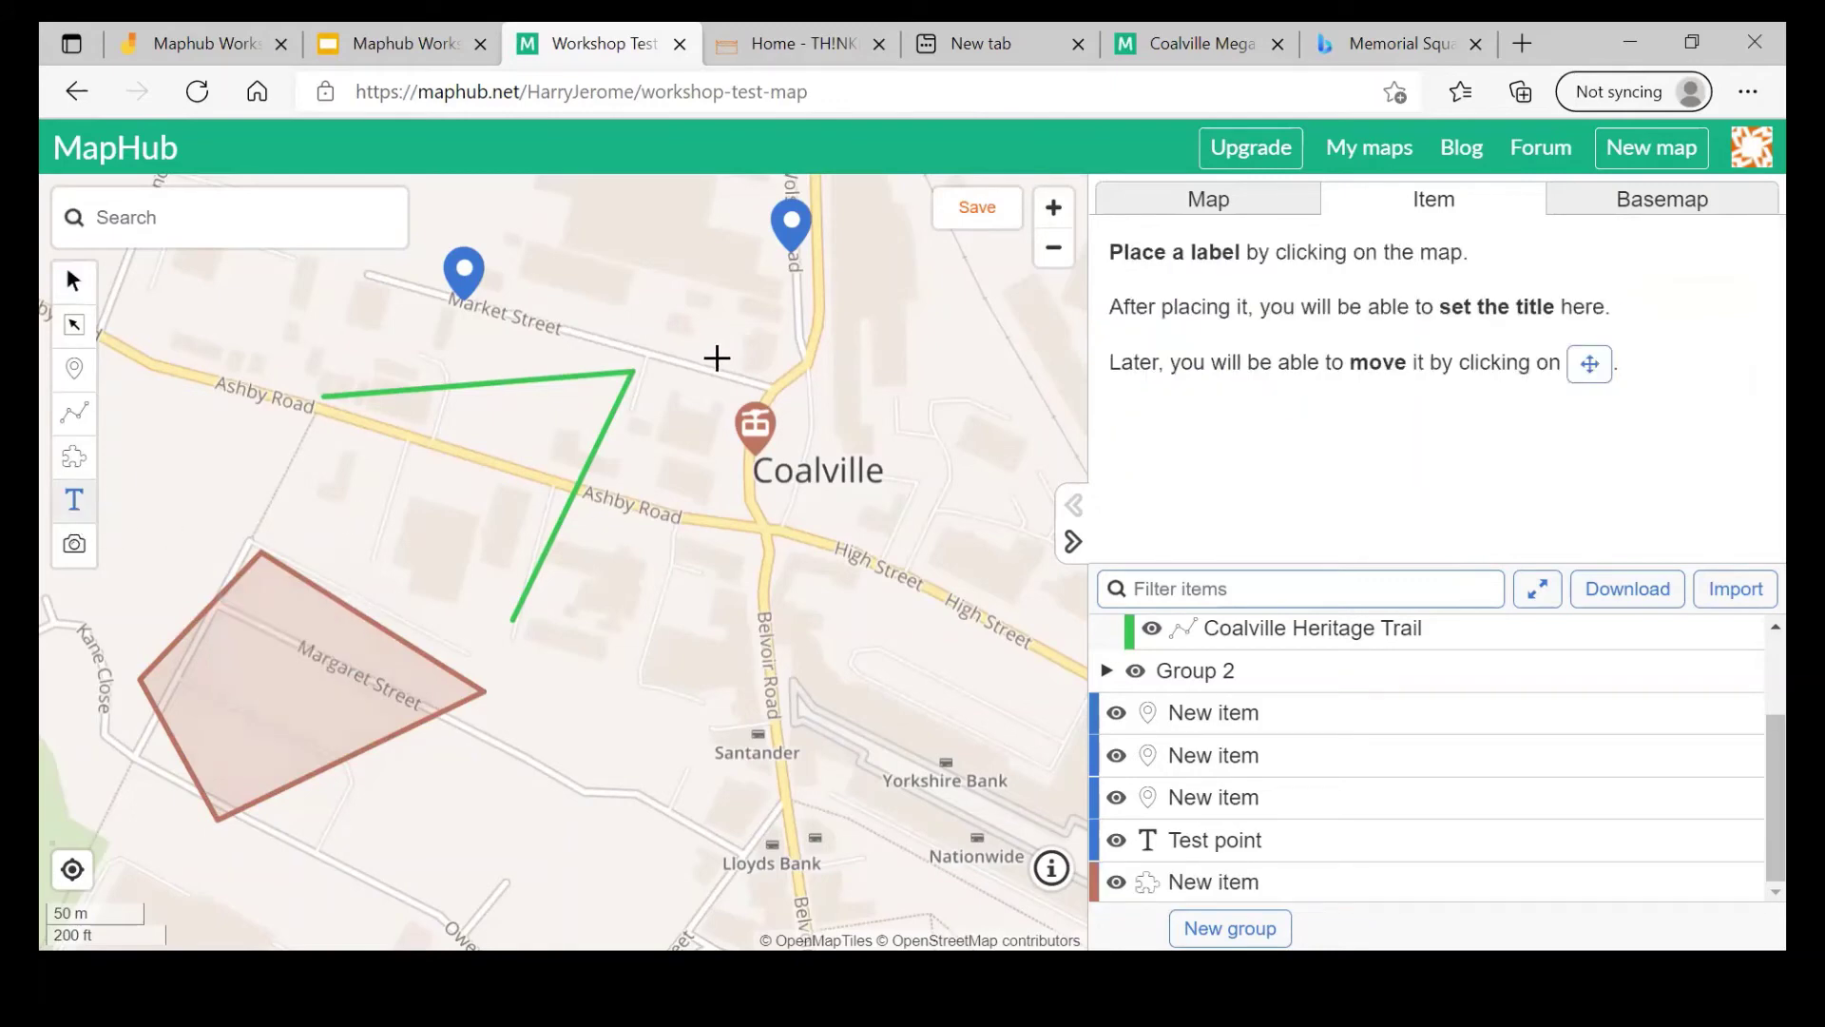
{"action": "left_click", "coordinate": [717, 358]}
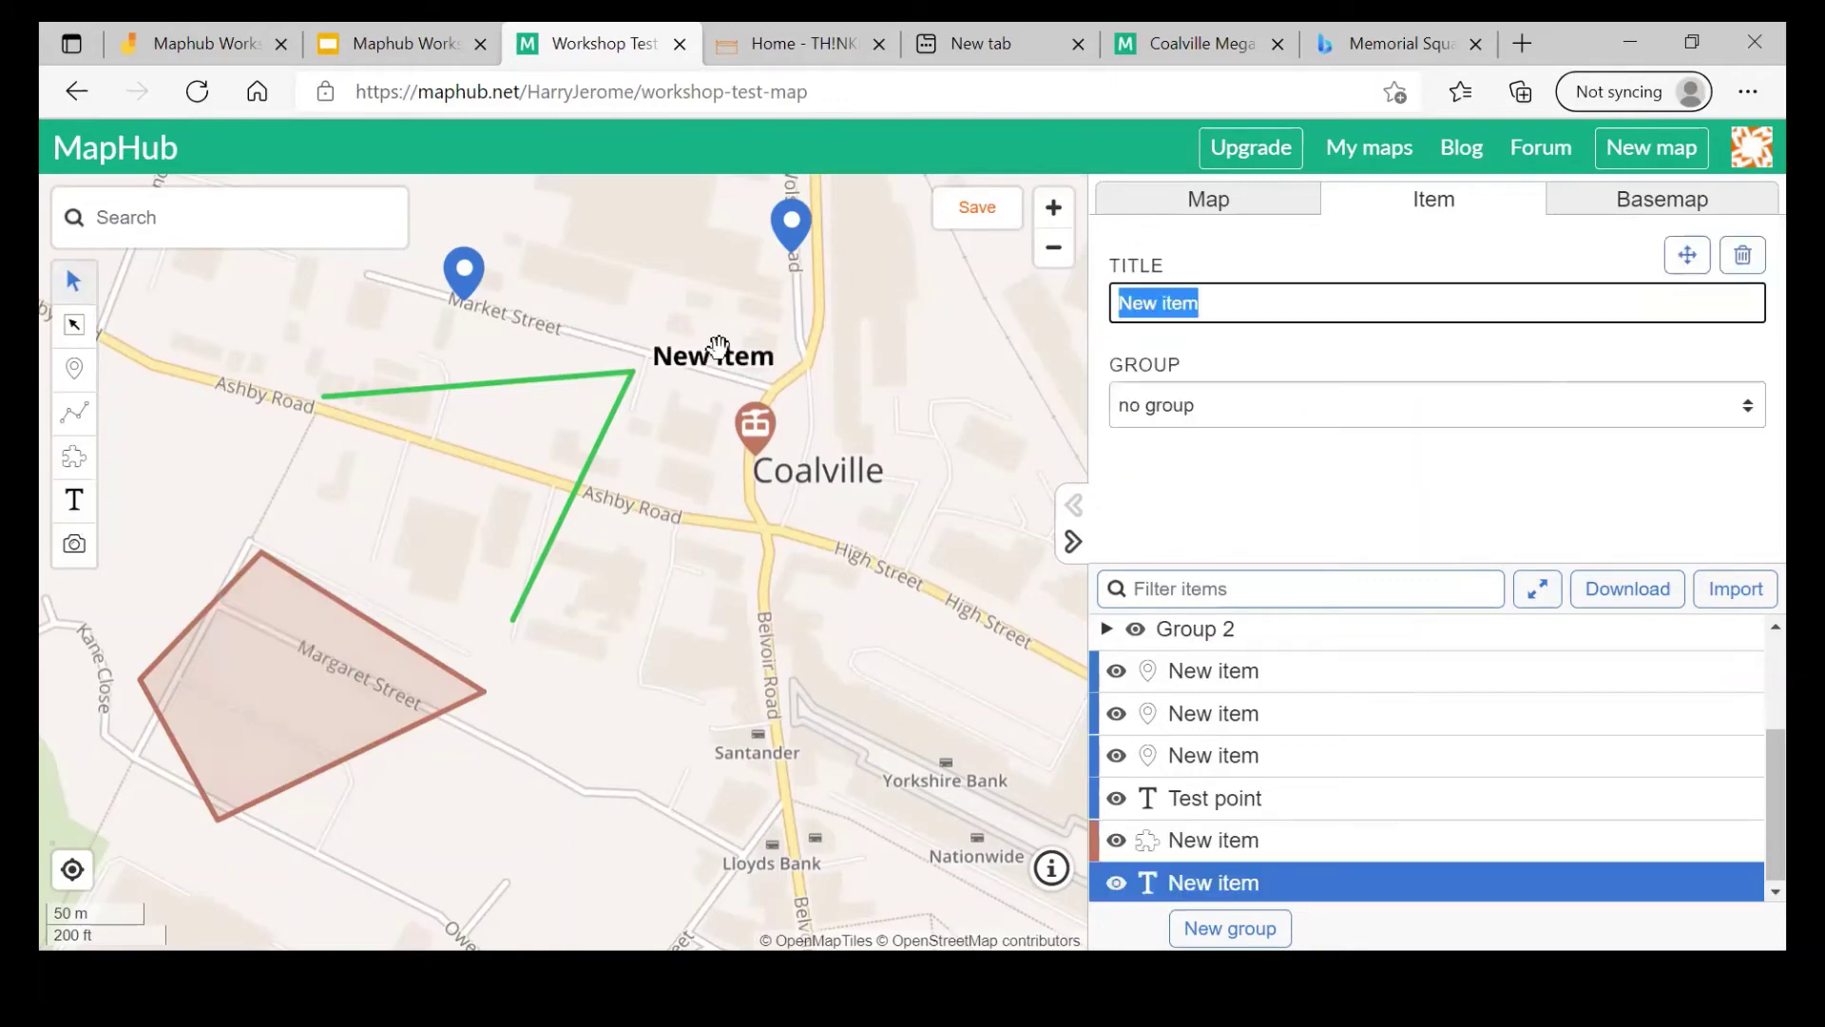
{"action": "left_click", "coordinate": [1298, 403]}
{"action": "left_click", "coordinate": [1241, 445]}
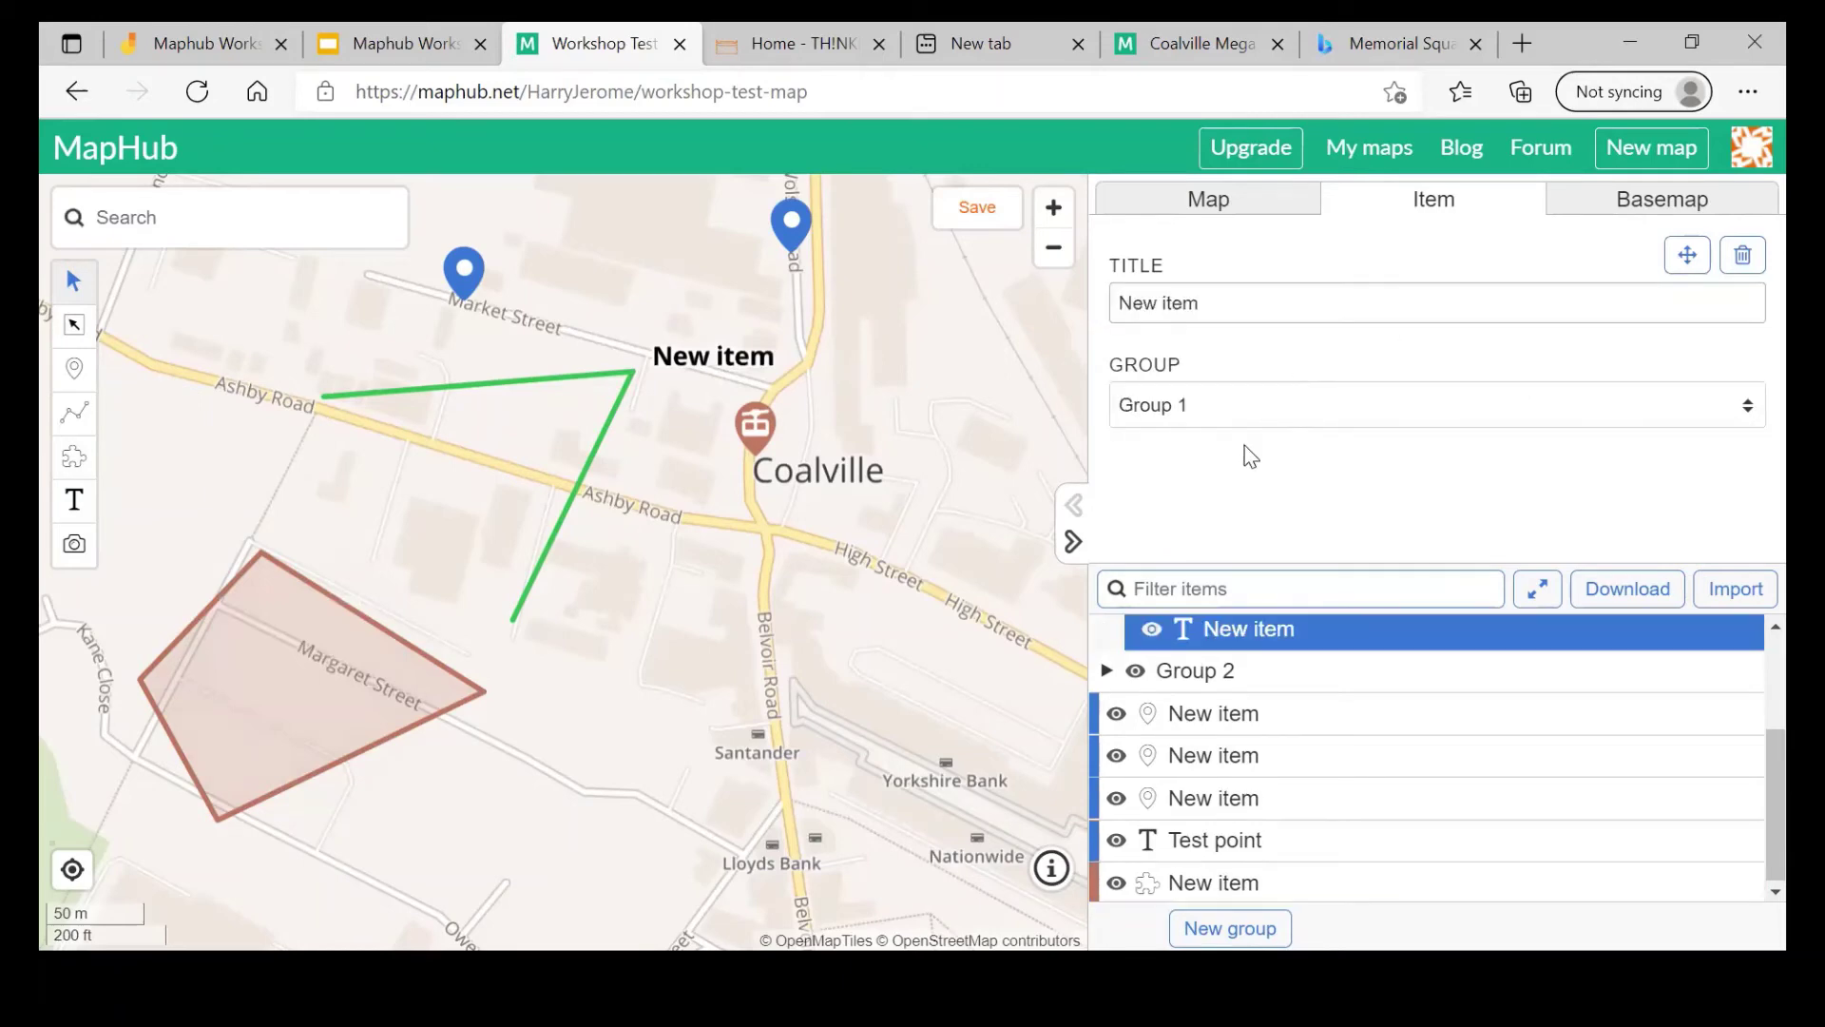
Step: Switch Group 1's visibility off and on again to check that the new label follows the group
{"action": "scroll", "coordinate": [1122, 738], "scroll_direction": "up", "scroll_amount": 2}
{"action": "scroll", "coordinate": [1156, 680], "scroll_direction": "up", "scroll_amount": 1}
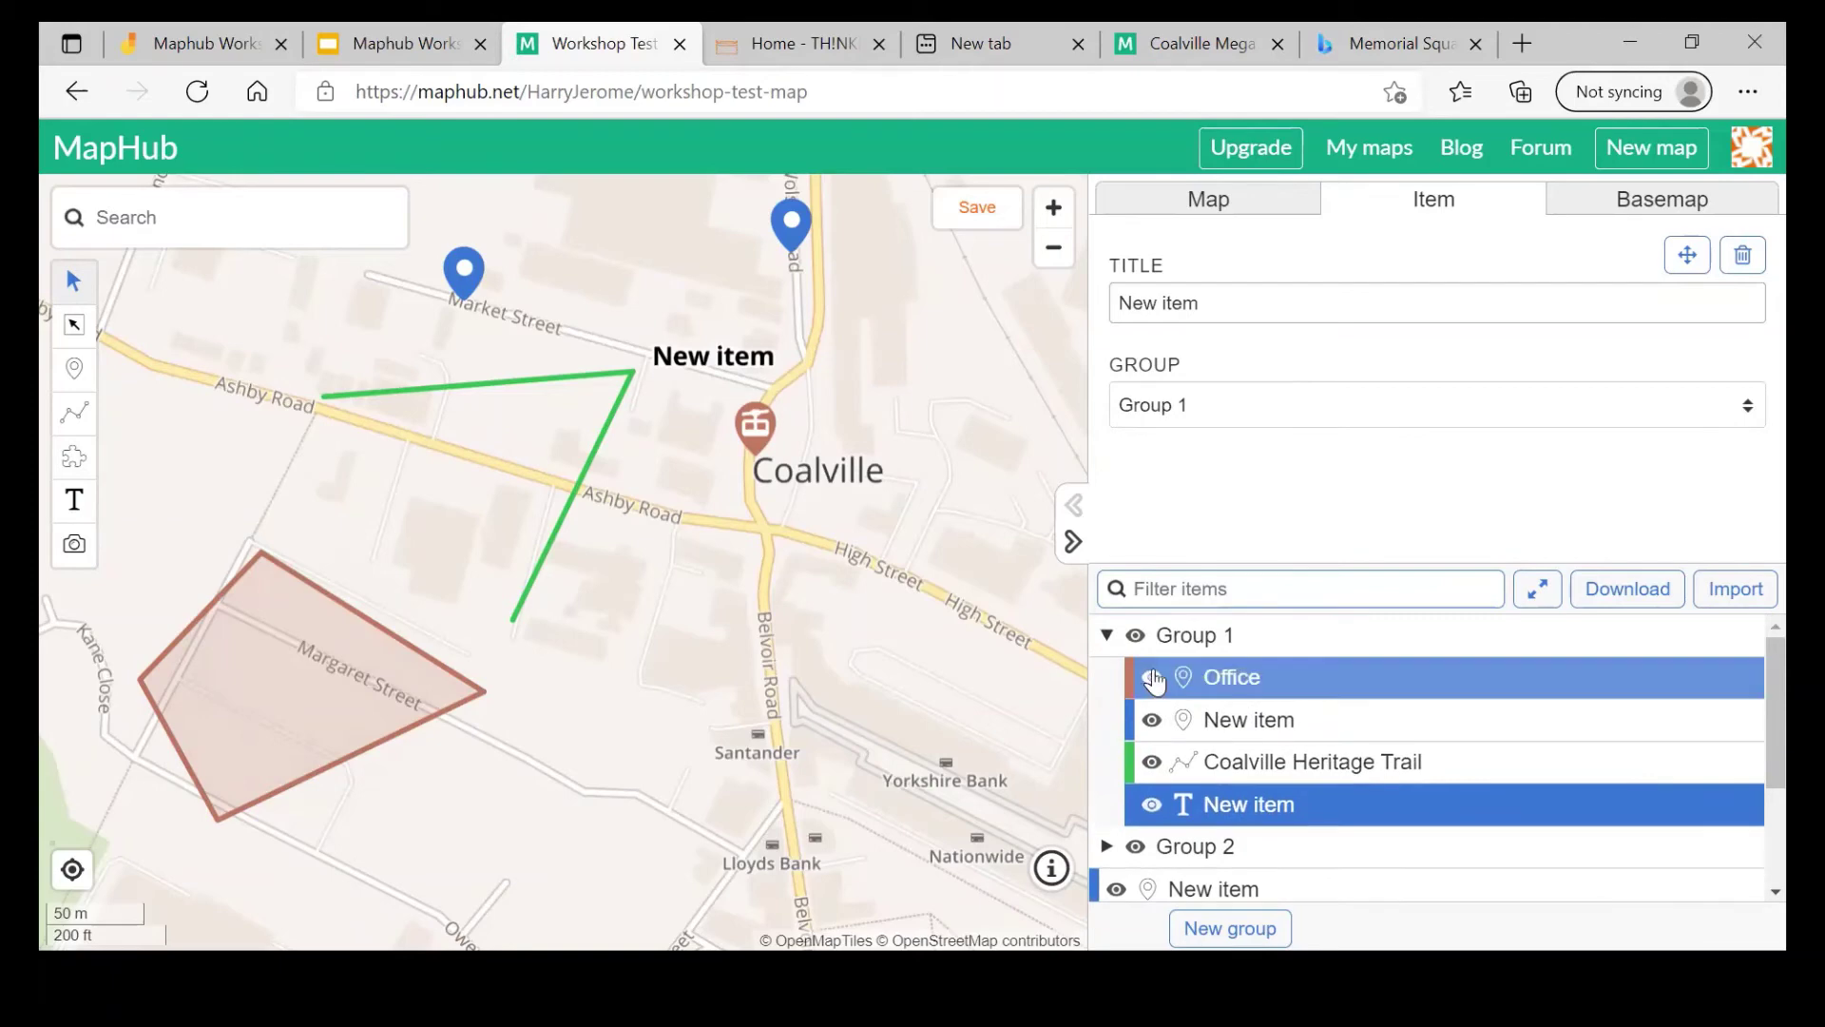
{"action": "left_click", "coordinate": [1136, 635]}
{"action": "left_click", "coordinate": [1136, 635]}
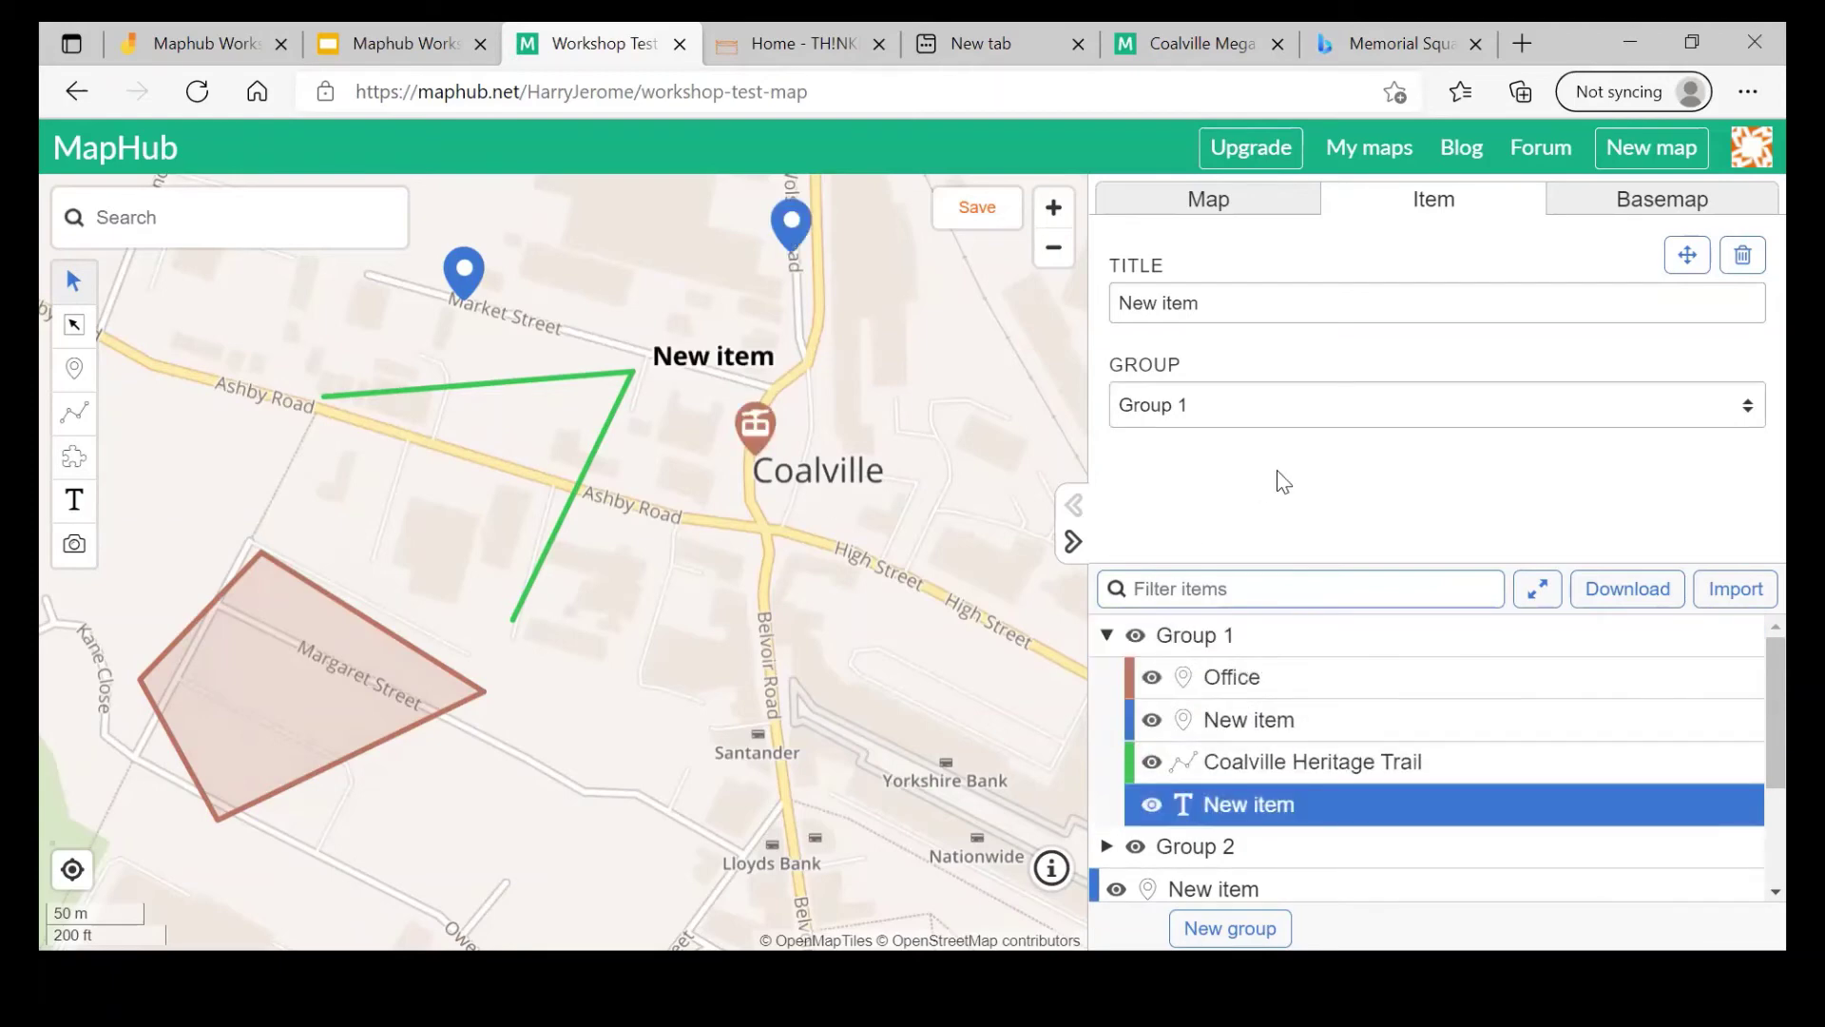
Step: View the image upload options without choosing a file, and open the details of the blue marker north of Coalville
{"action": "left_click", "coordinate": [75, 549]}
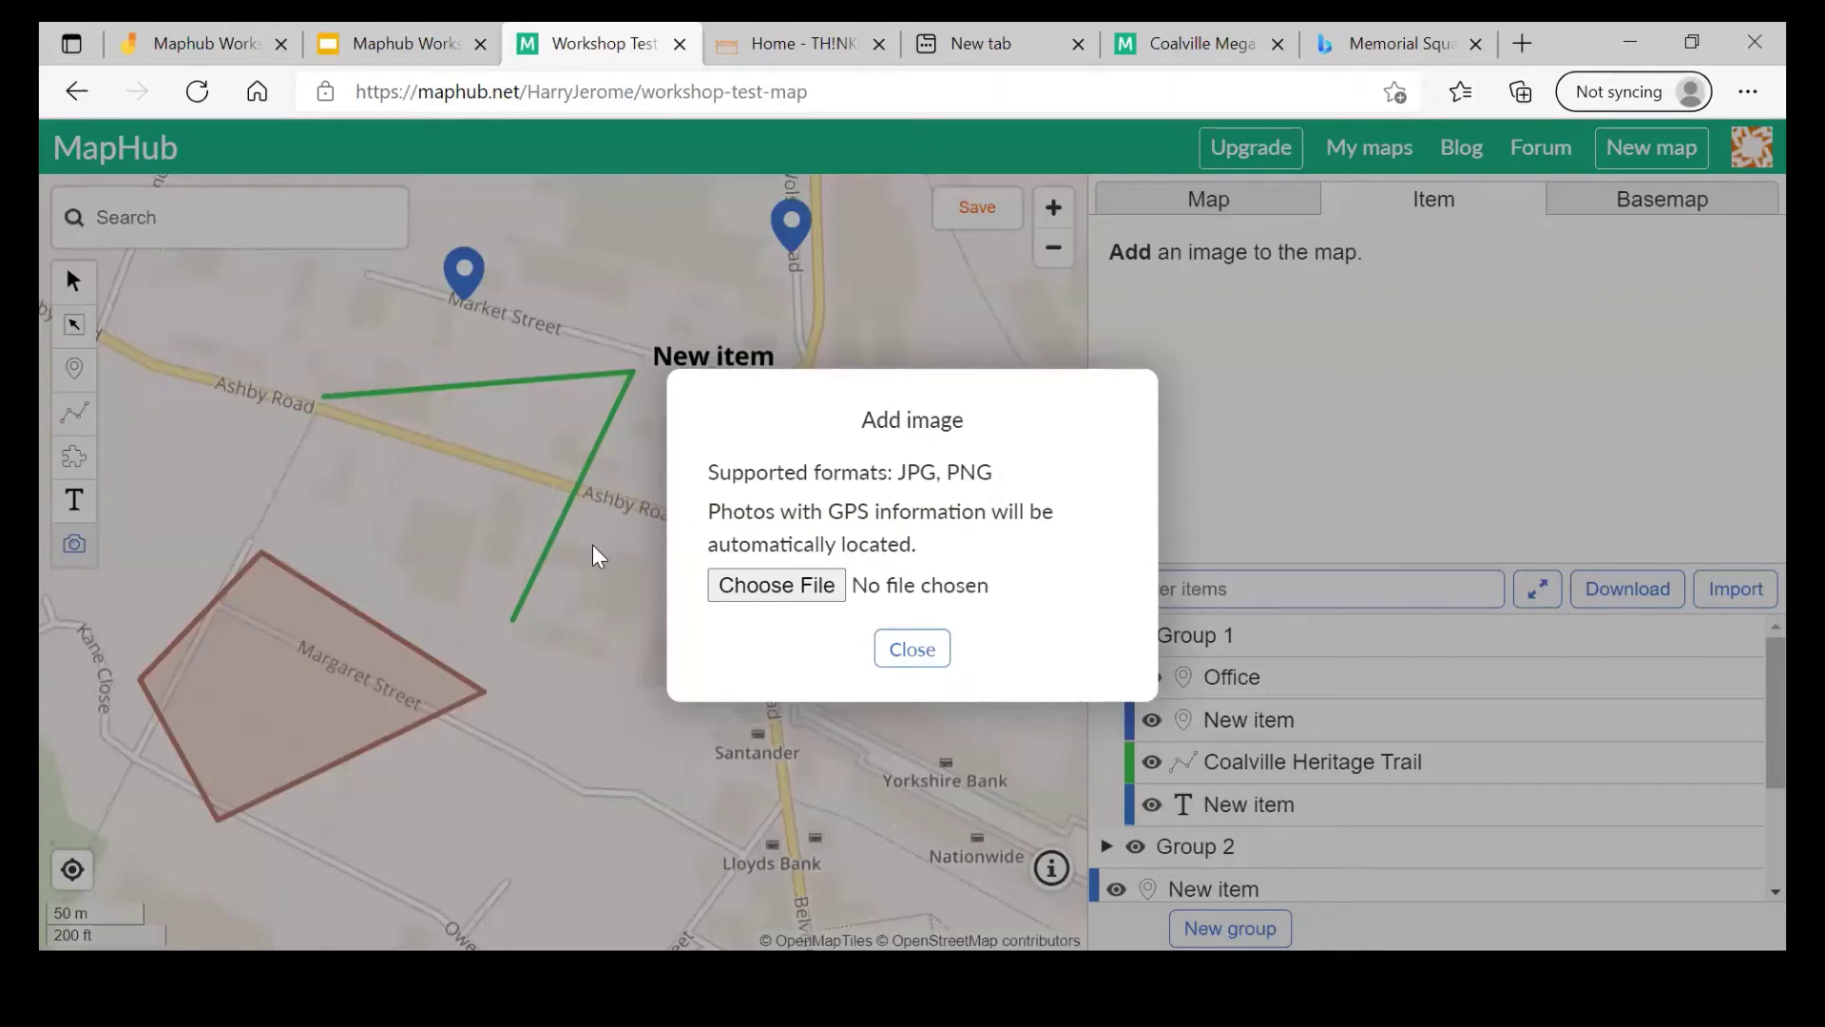
{"action": "left_click", "coordinate": [917, 656]}
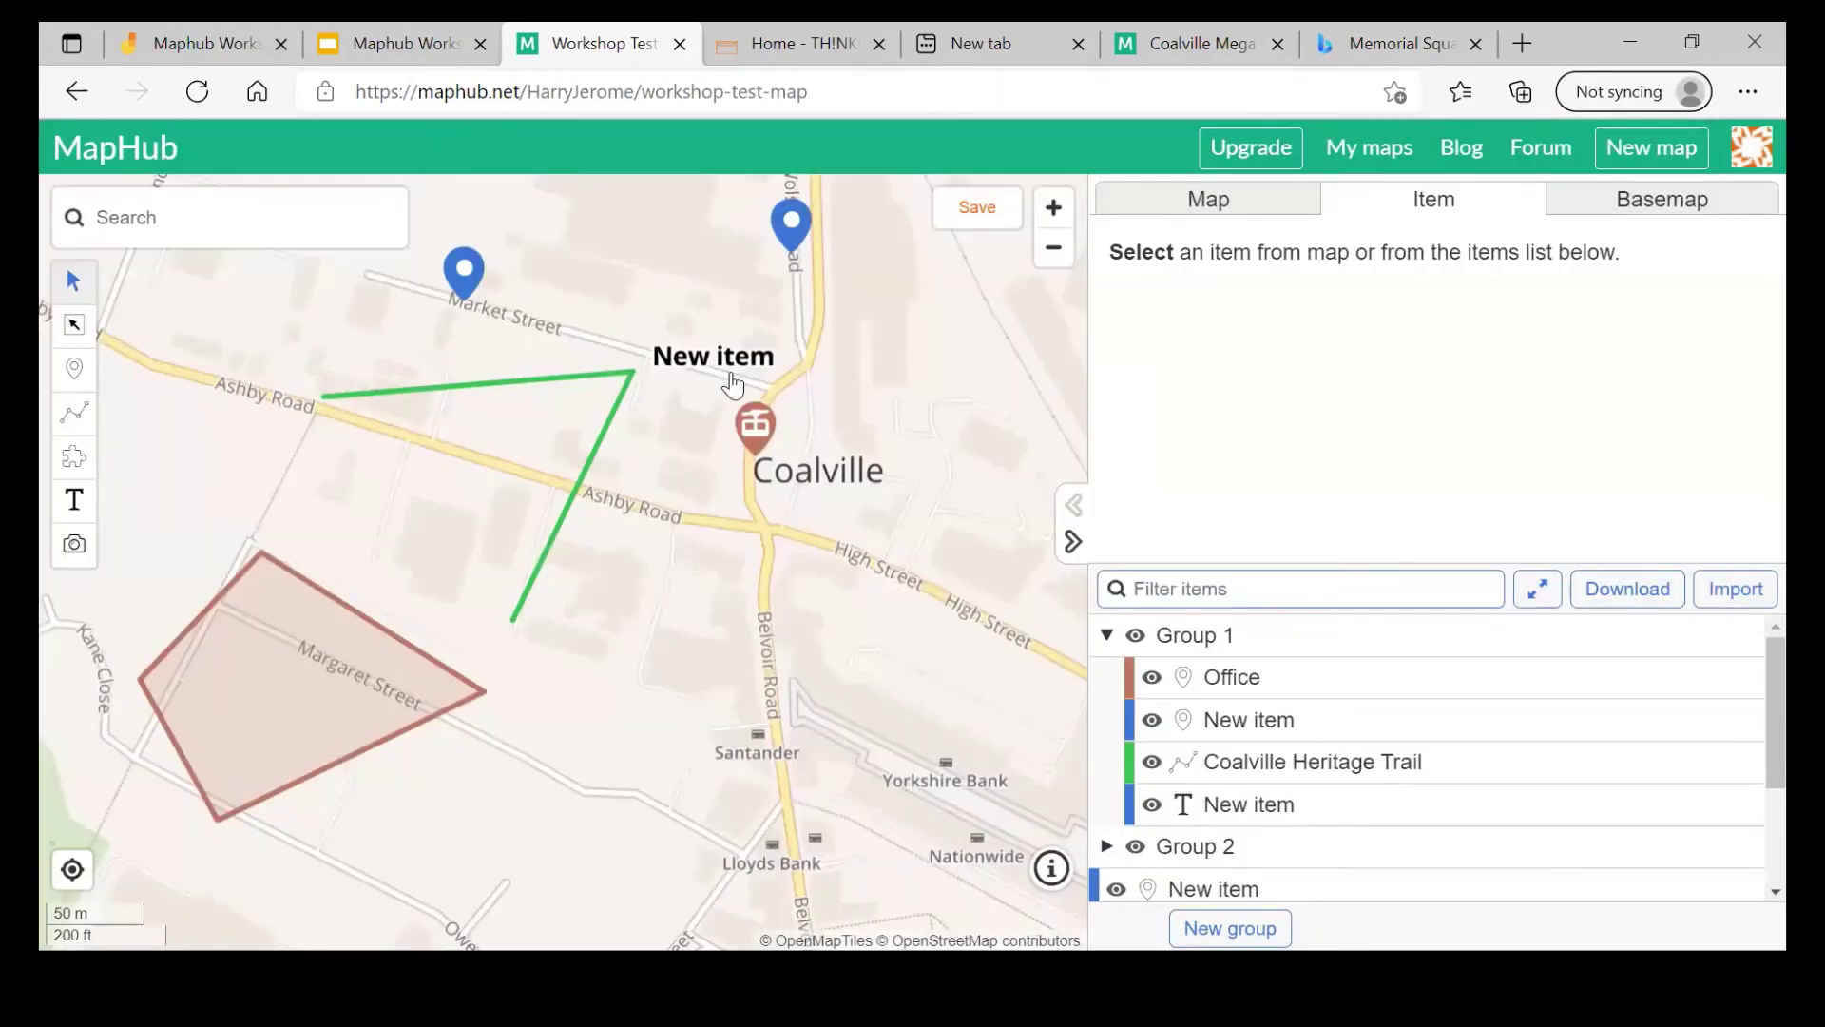
{"action": "left_click", "coordinate": [725, 376]}
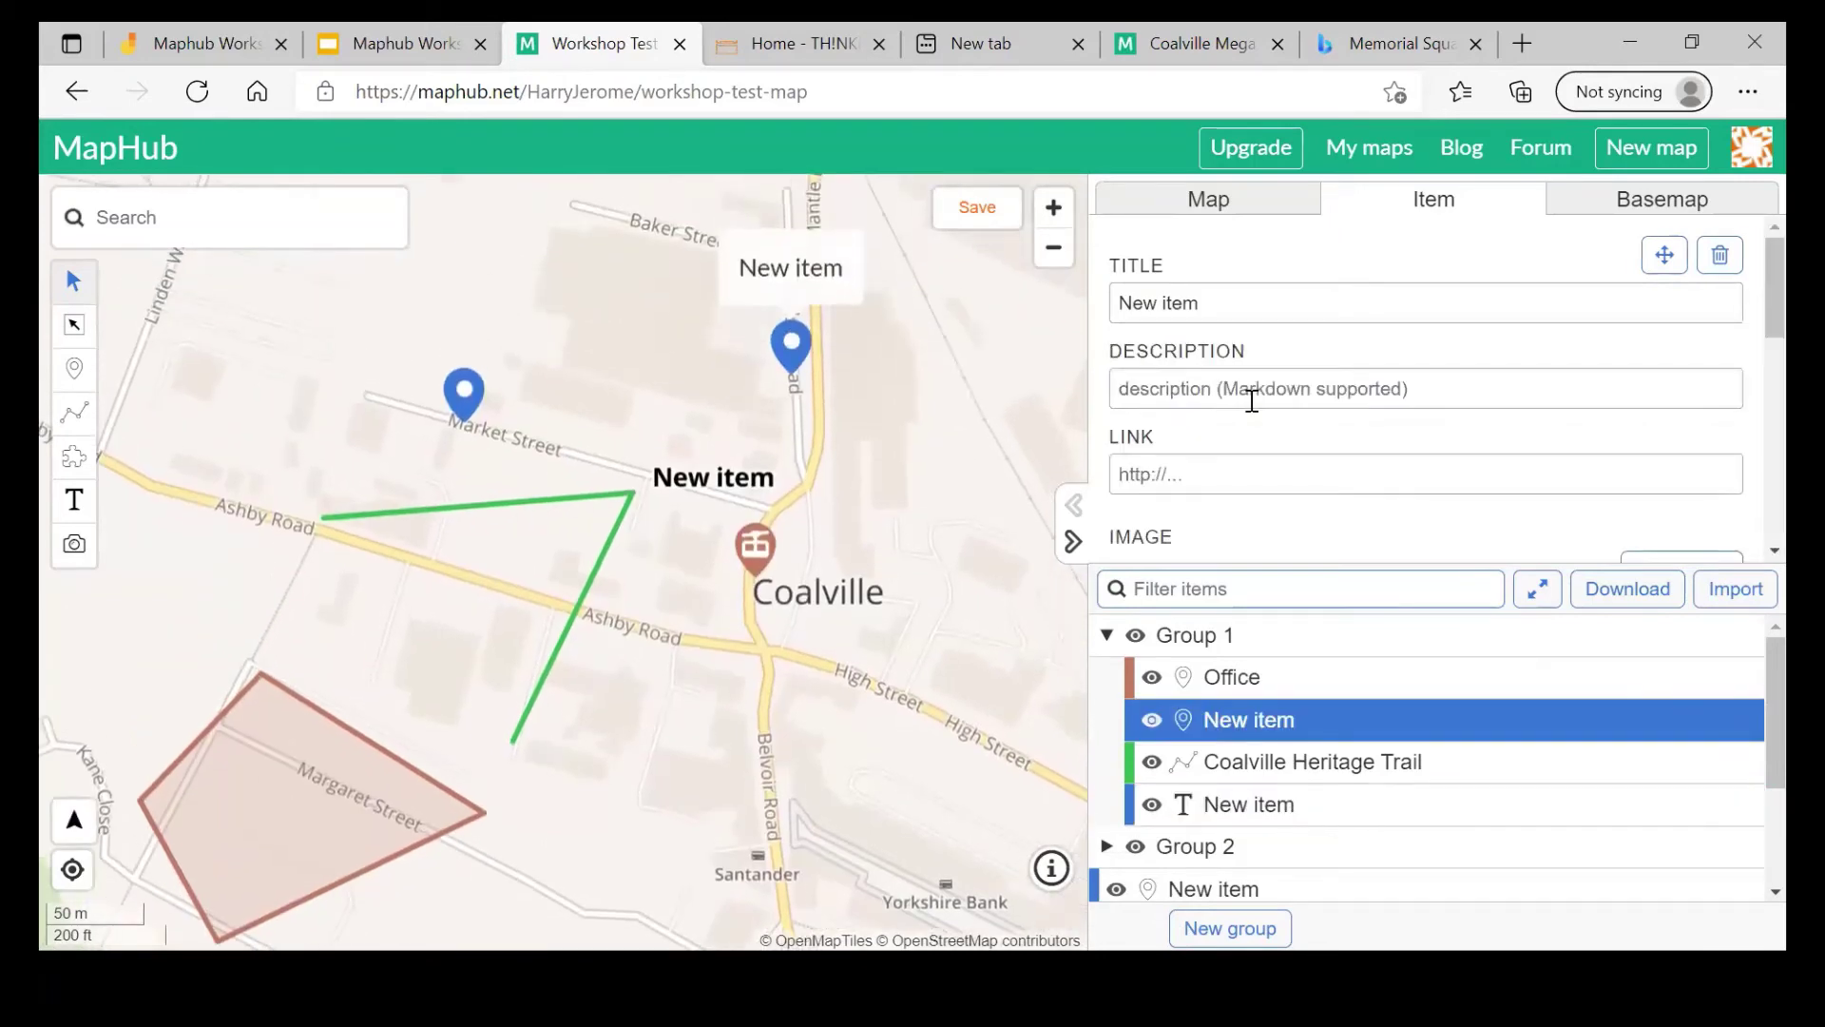
{"action": "left_click", "coordinate": [1252, 401]}
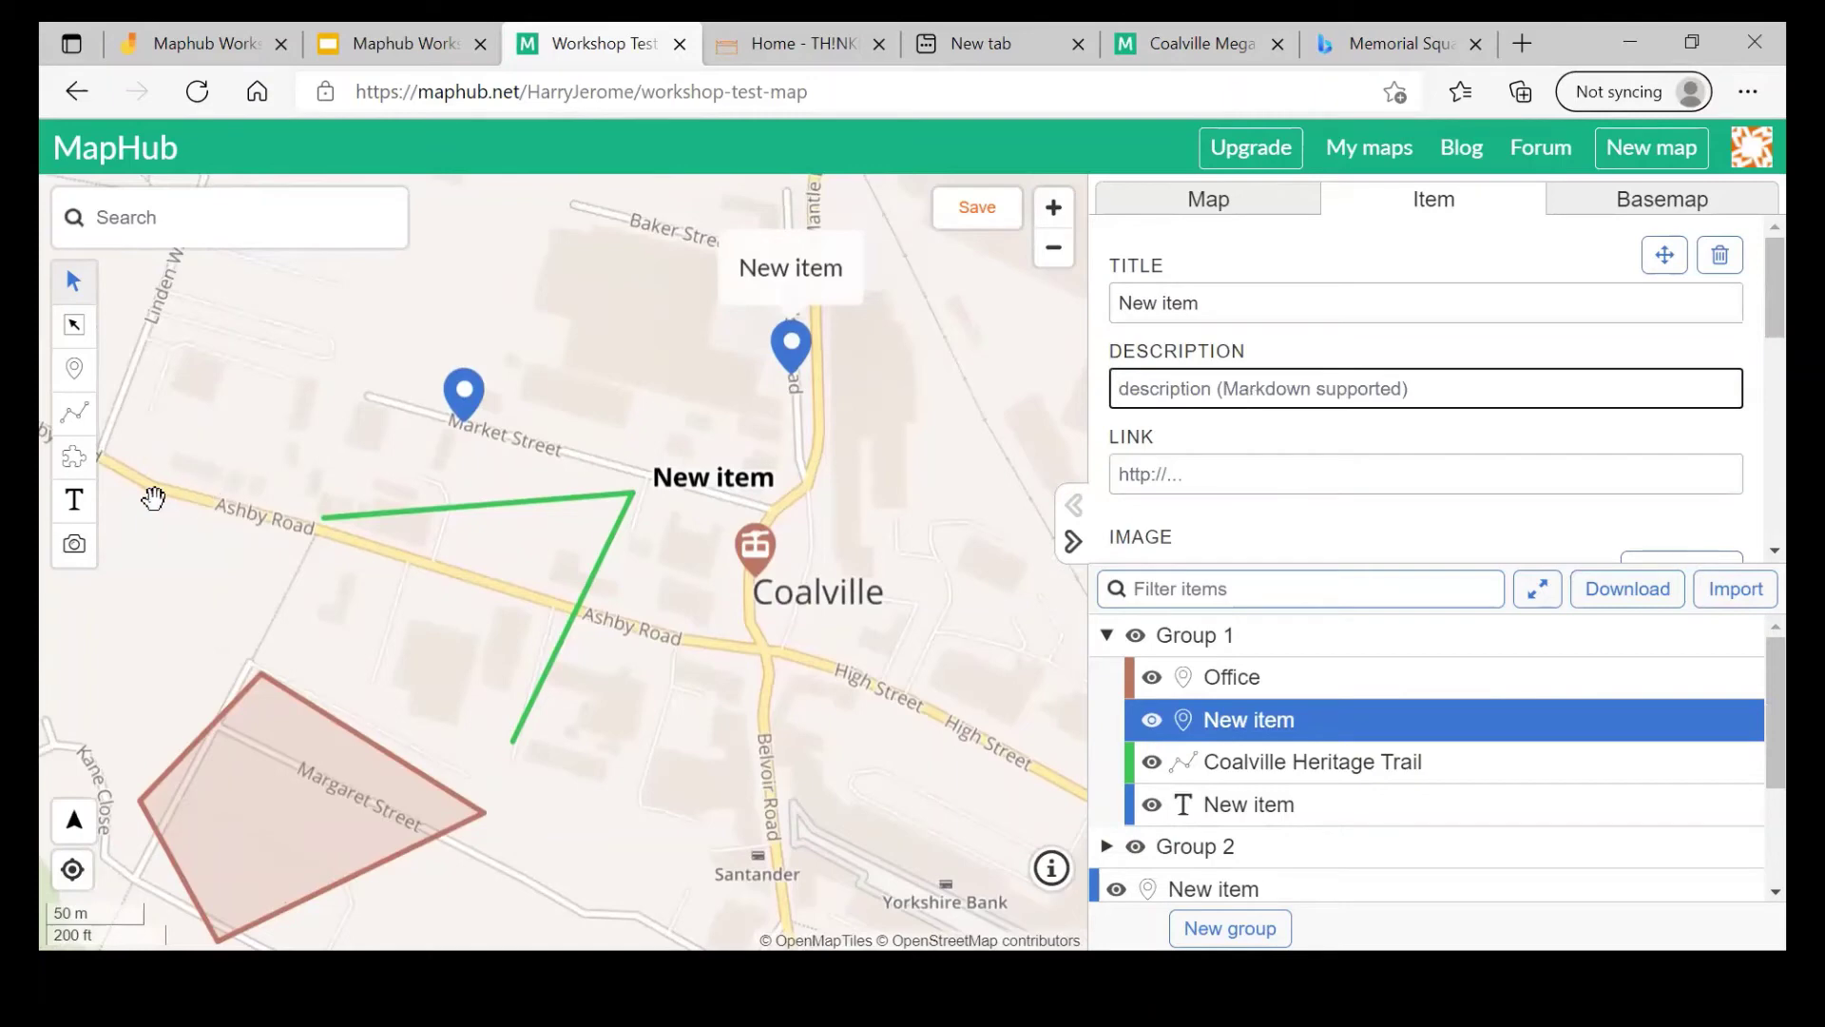
Step: Review the supported formats and GPS placement note for adding an image, and leave without choosing a file
{"action": "left_click", "coordinate": [74, 501]}
{"action": "left_click", "coordinate": [74, 544]}
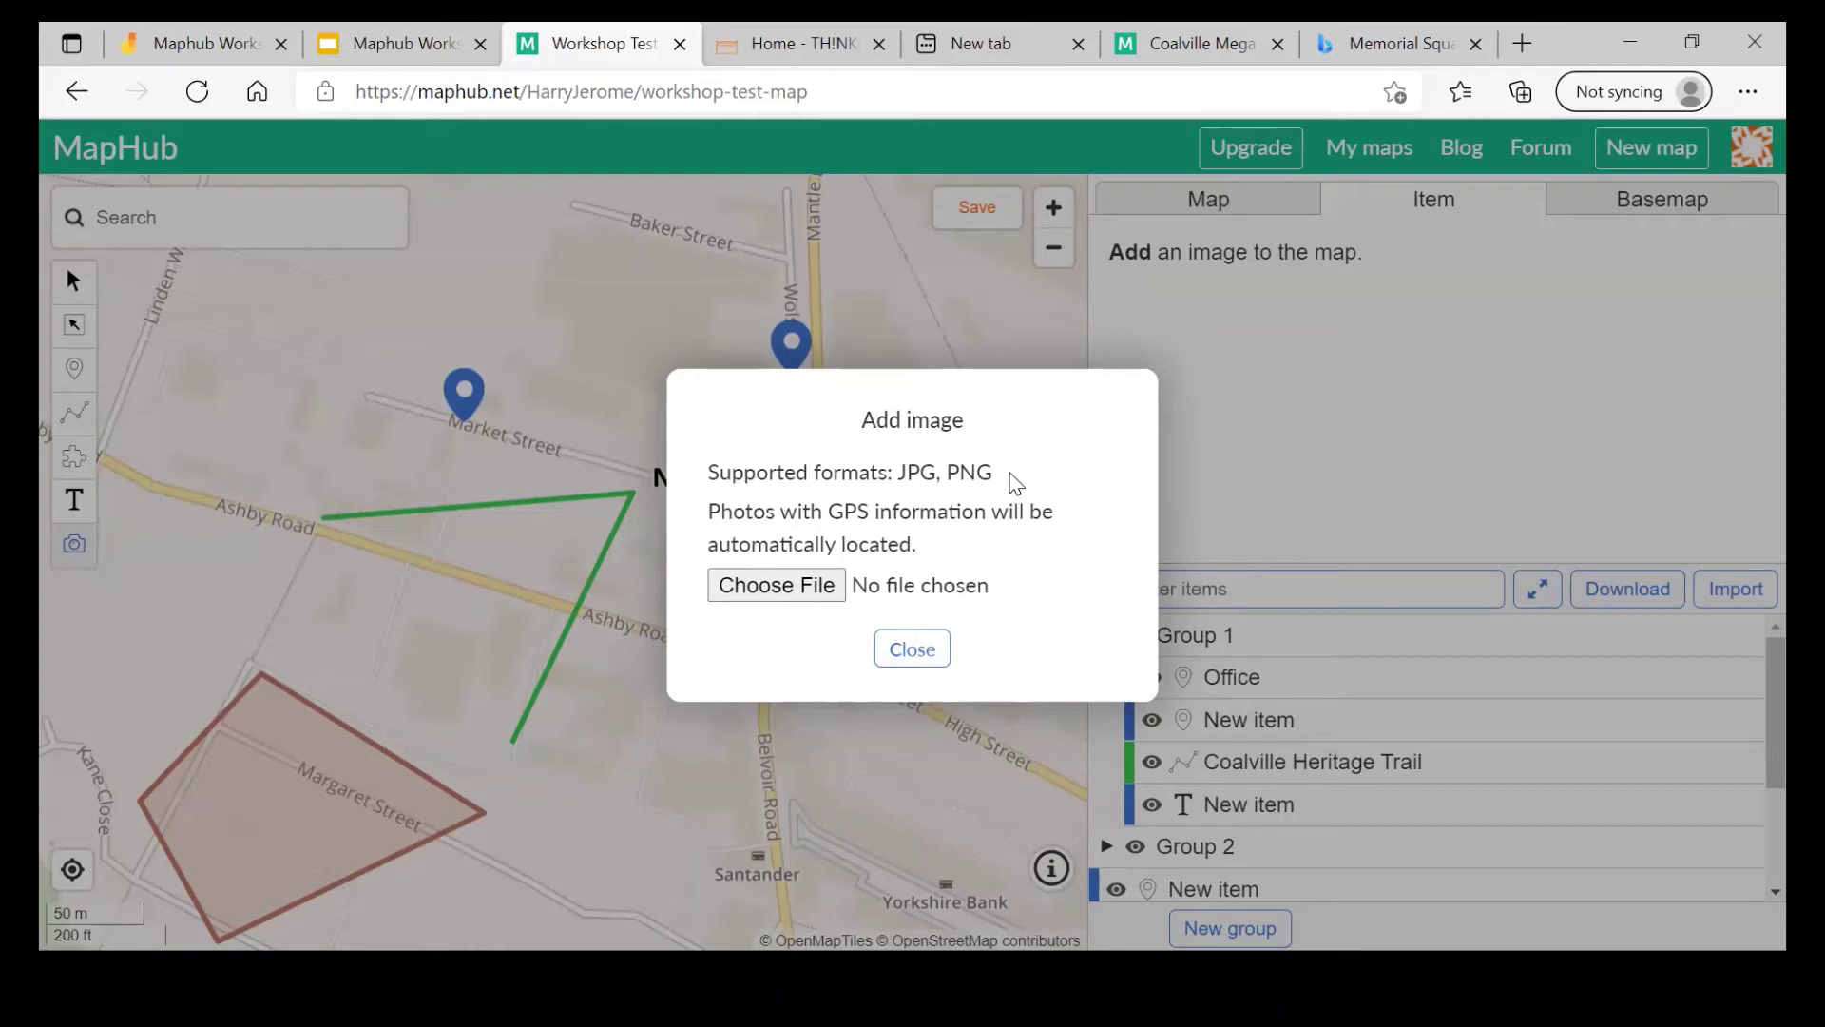
{"action": "left_click", "coordinate": [913, 647]}
{"action": "left_click_drag", "start_coordinate": [914, 631], "coordinate": [741, 521]}
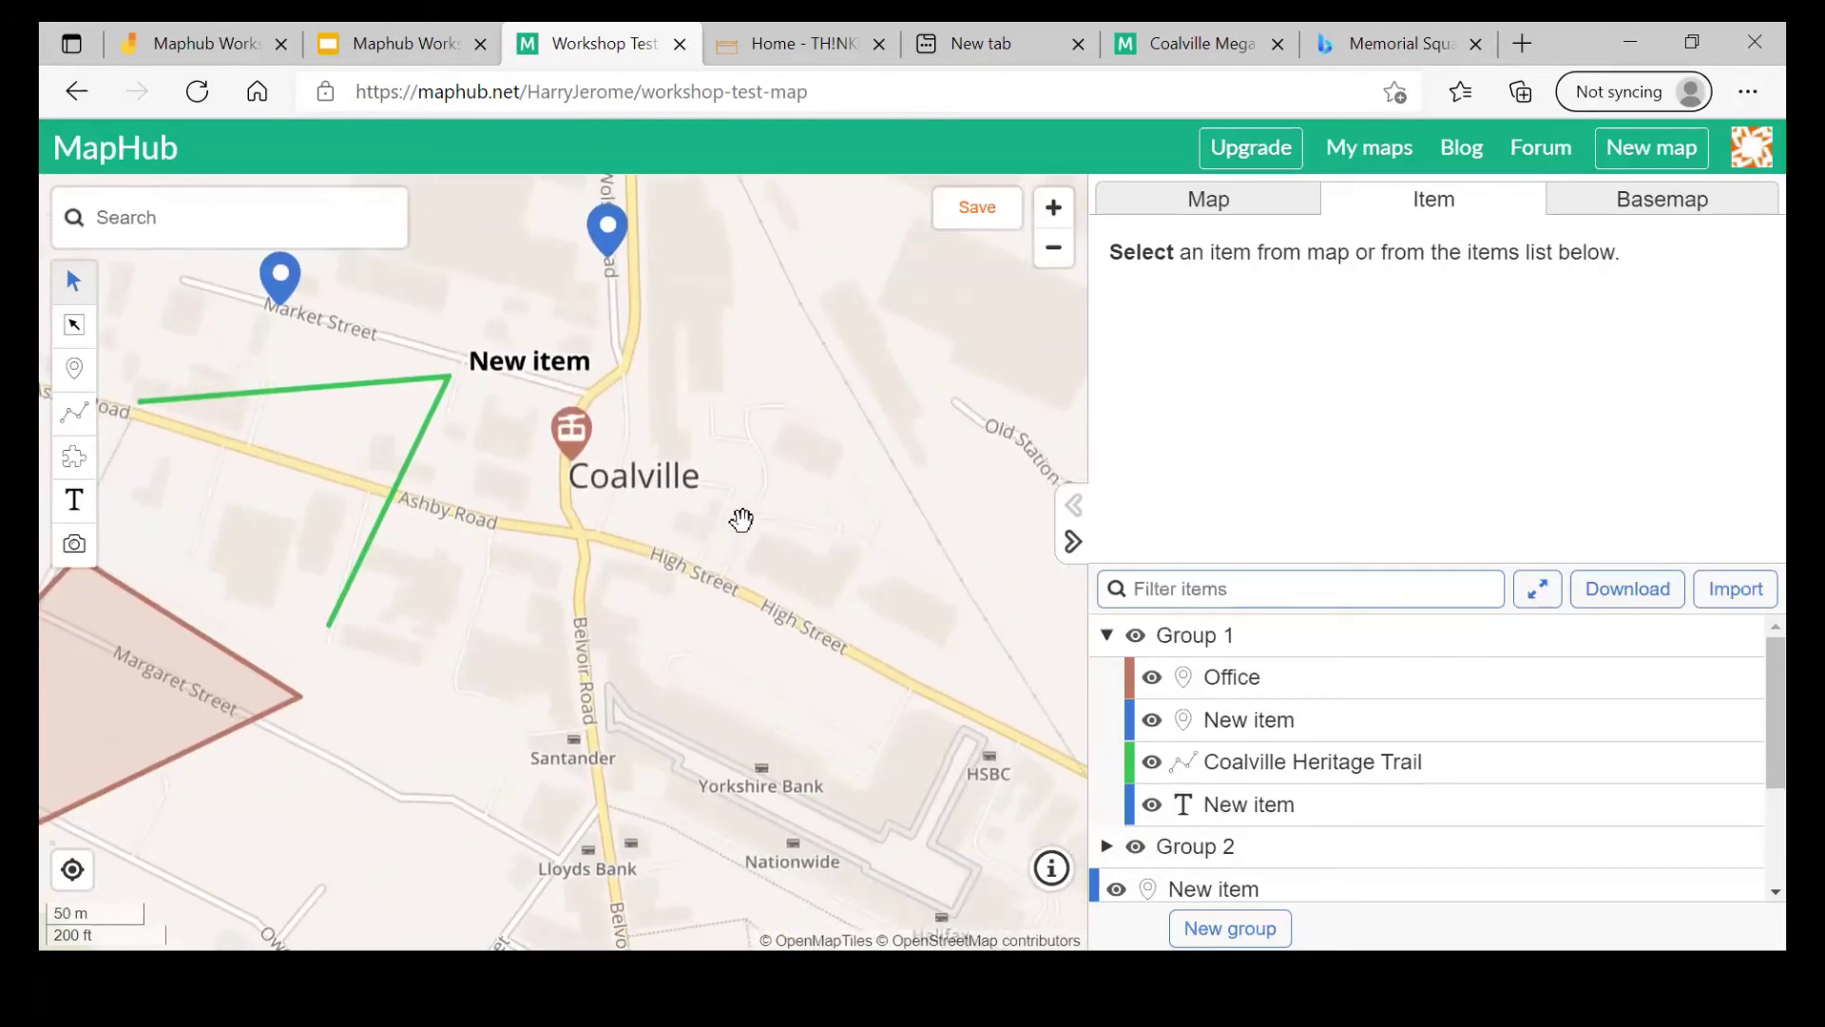
Step: Switch to the workshop presentation in Google Slides and read slide 9, Labels and images
{"action": "left_click", "coordinate": [326, 38]}
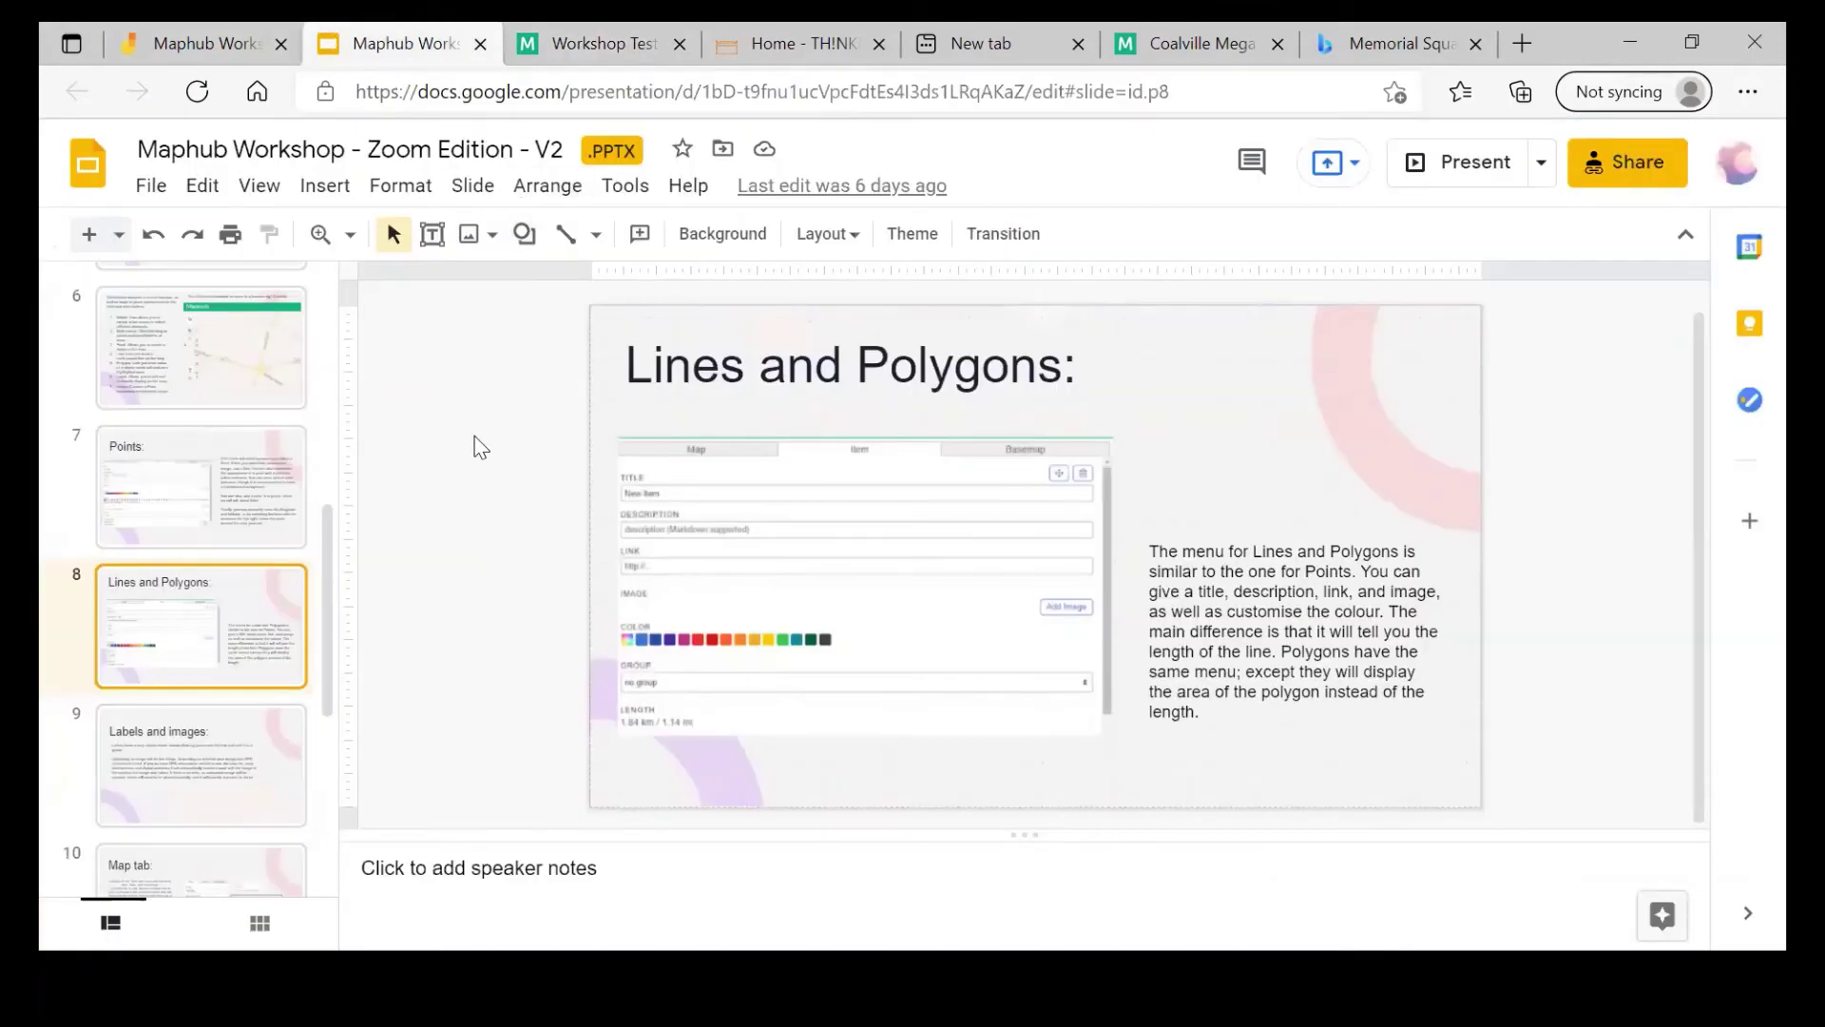
{"action": "left_click", "coordinate": [249, 740]}
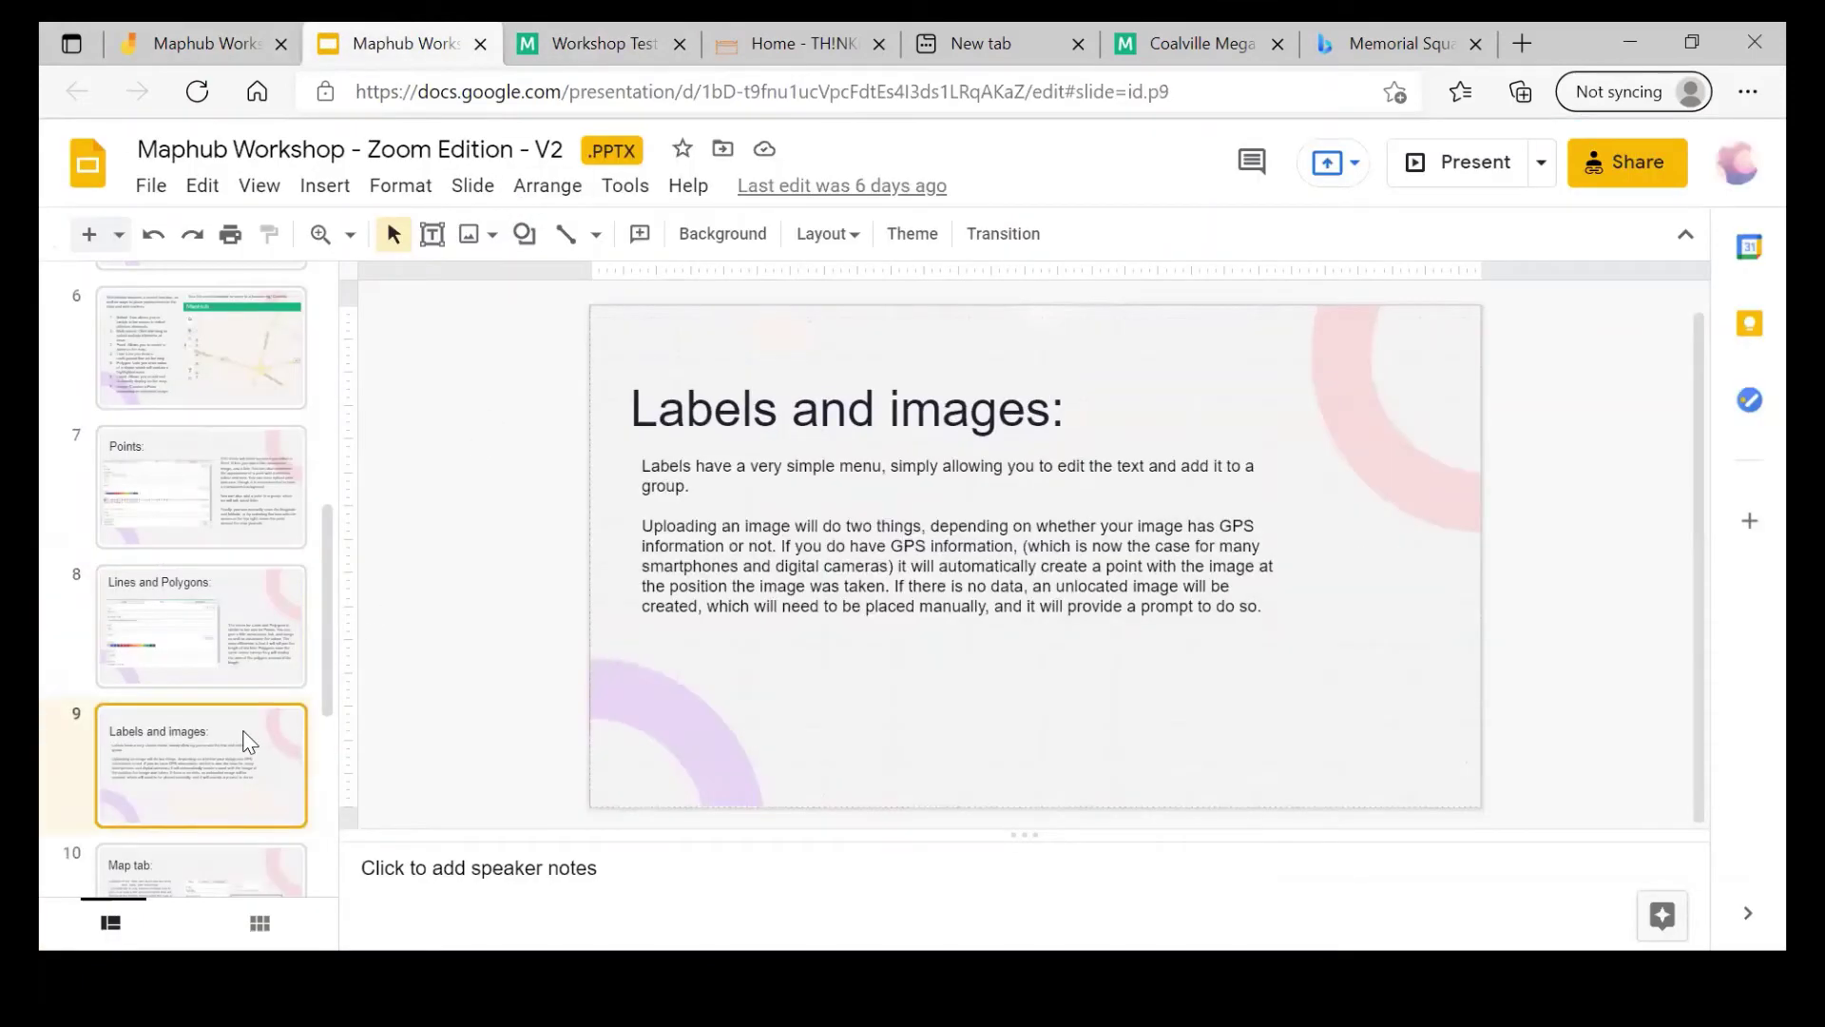
{"action": "scroll", "coordinate": [249, 742], "scroll_direction": "down", "scroll_amount": 1}
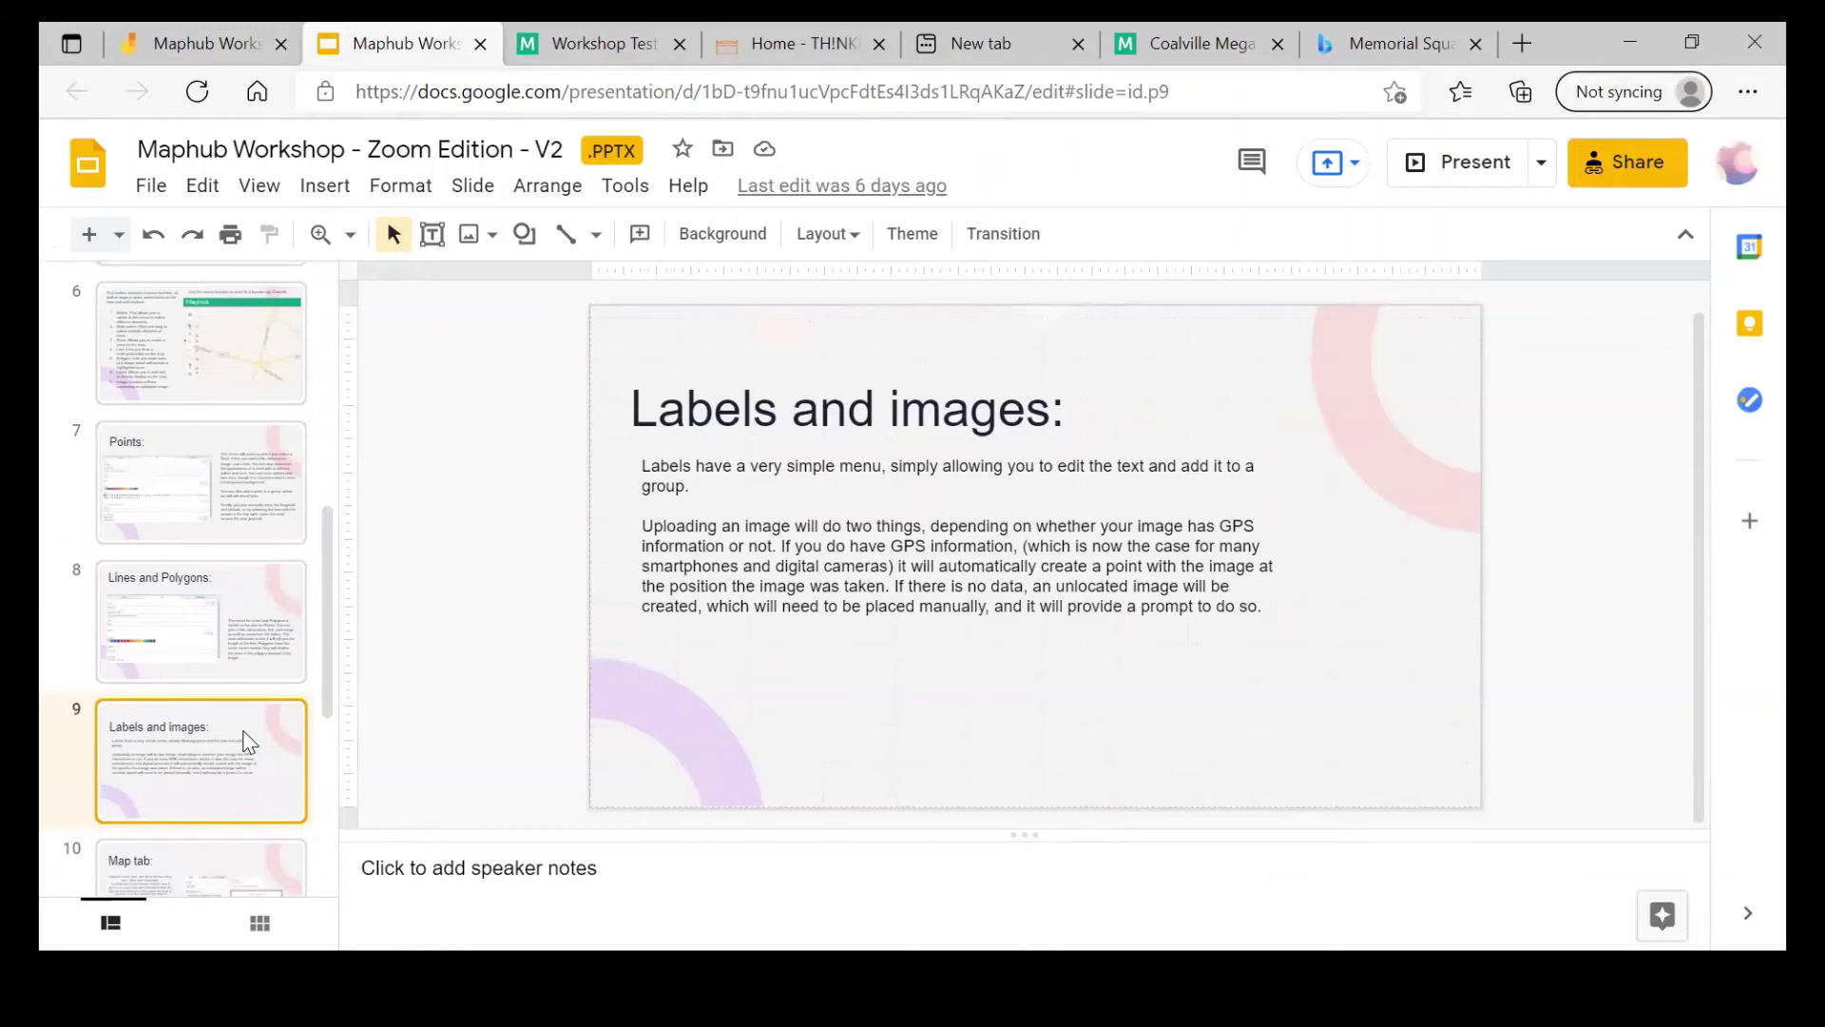
{"action": "scroll", "coordinate": [126, 836], "scroll_direction": "down", "scroll_amount": 3}
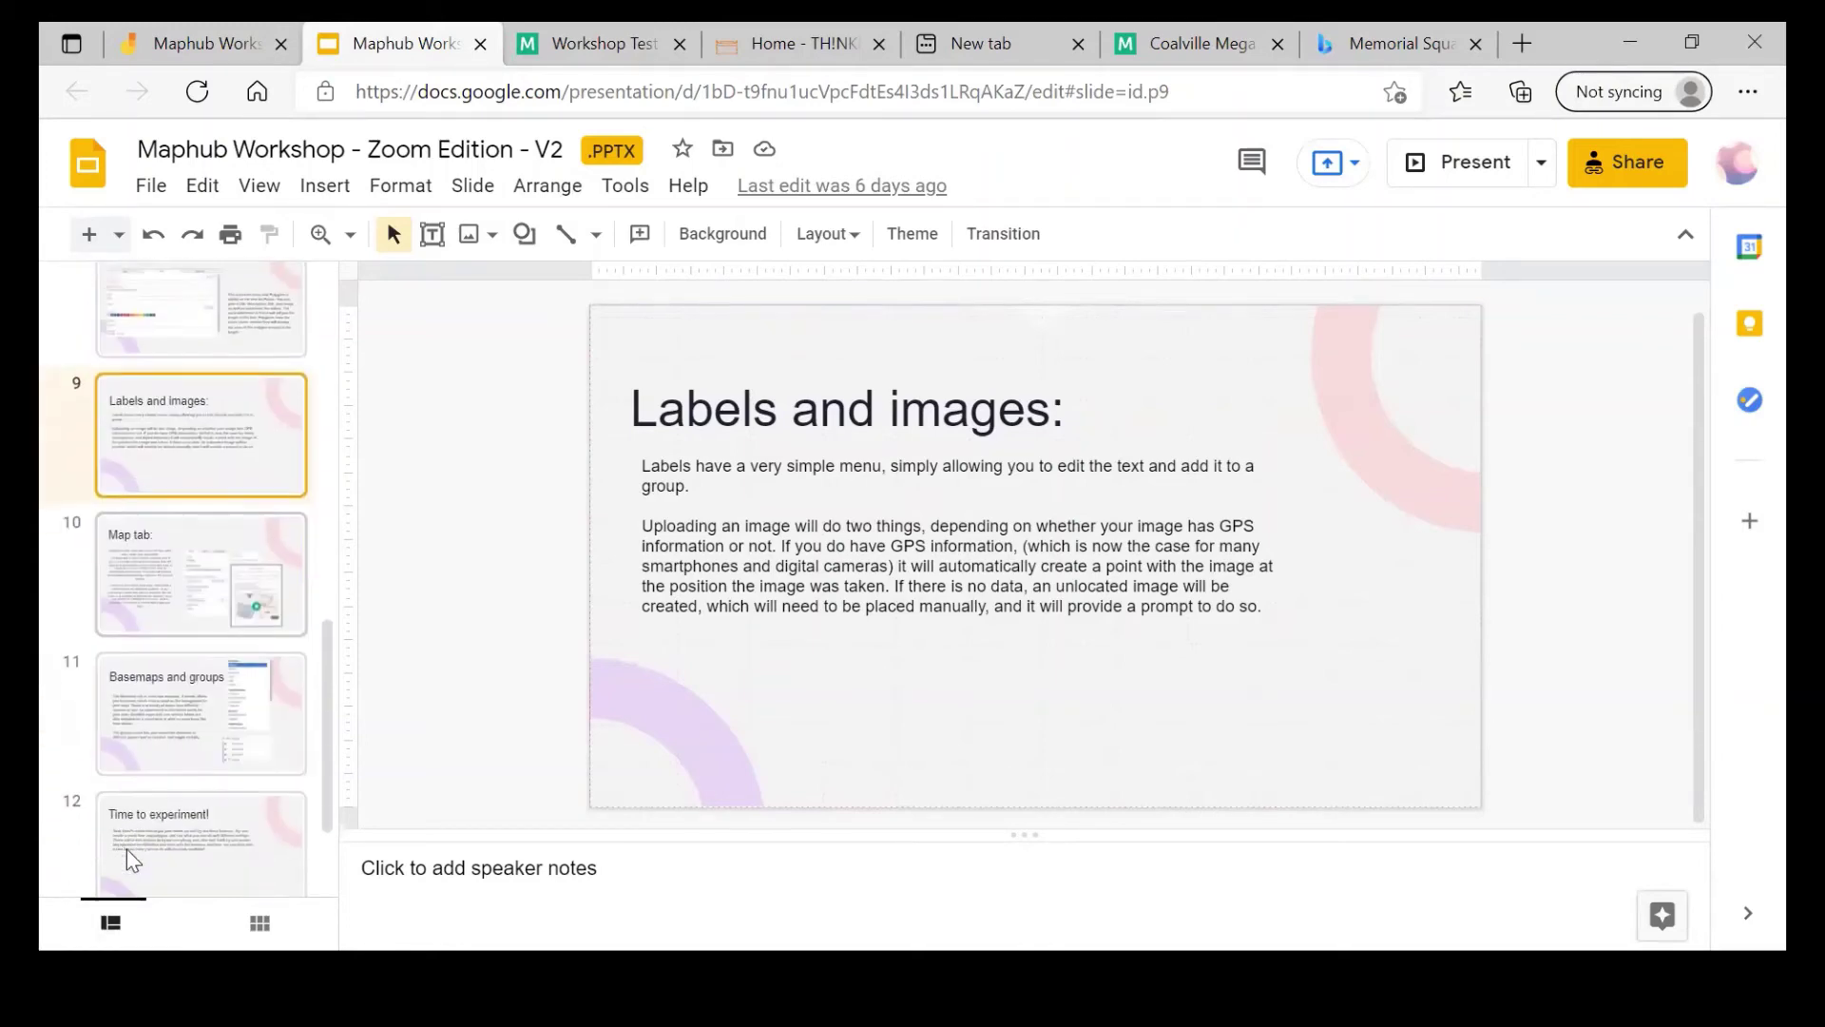
Step: Return to the MapHub workshop map and display the list of available basemaps
{"action": "left_click", "coordinate": [591, 43]}
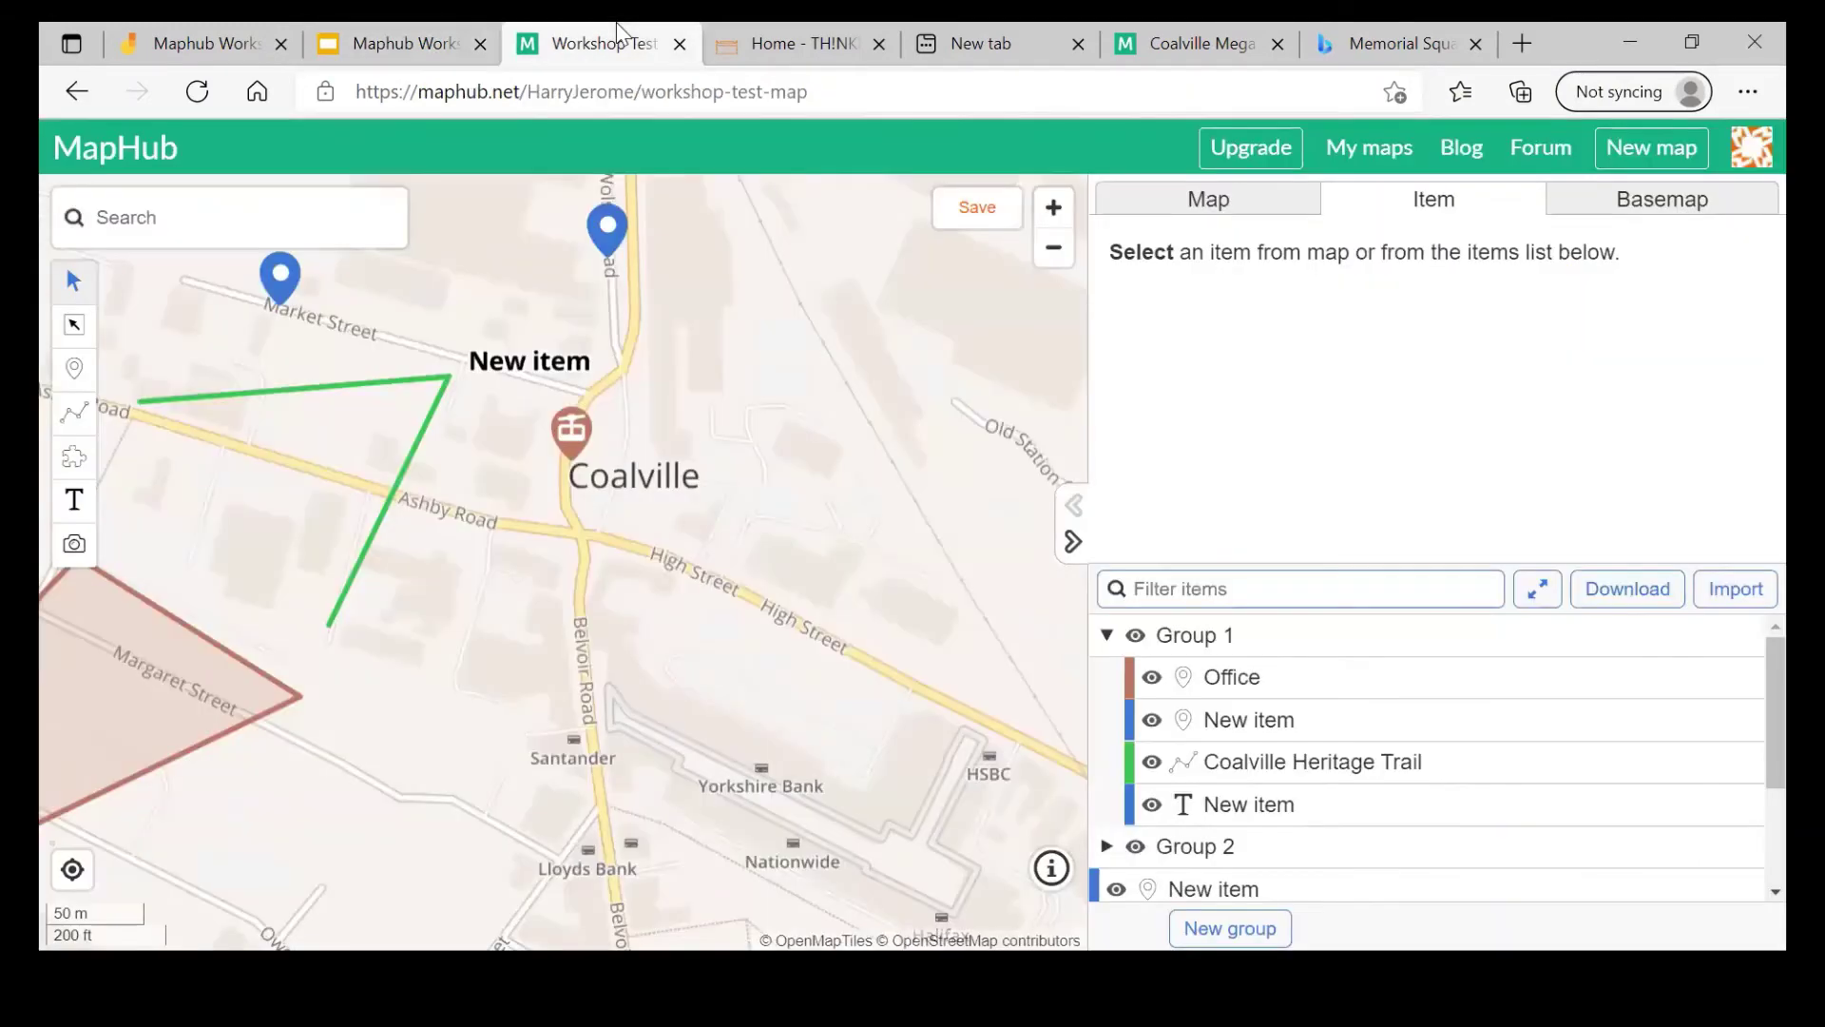
{"action": "left_click", "coordinate": [1644, 186]}
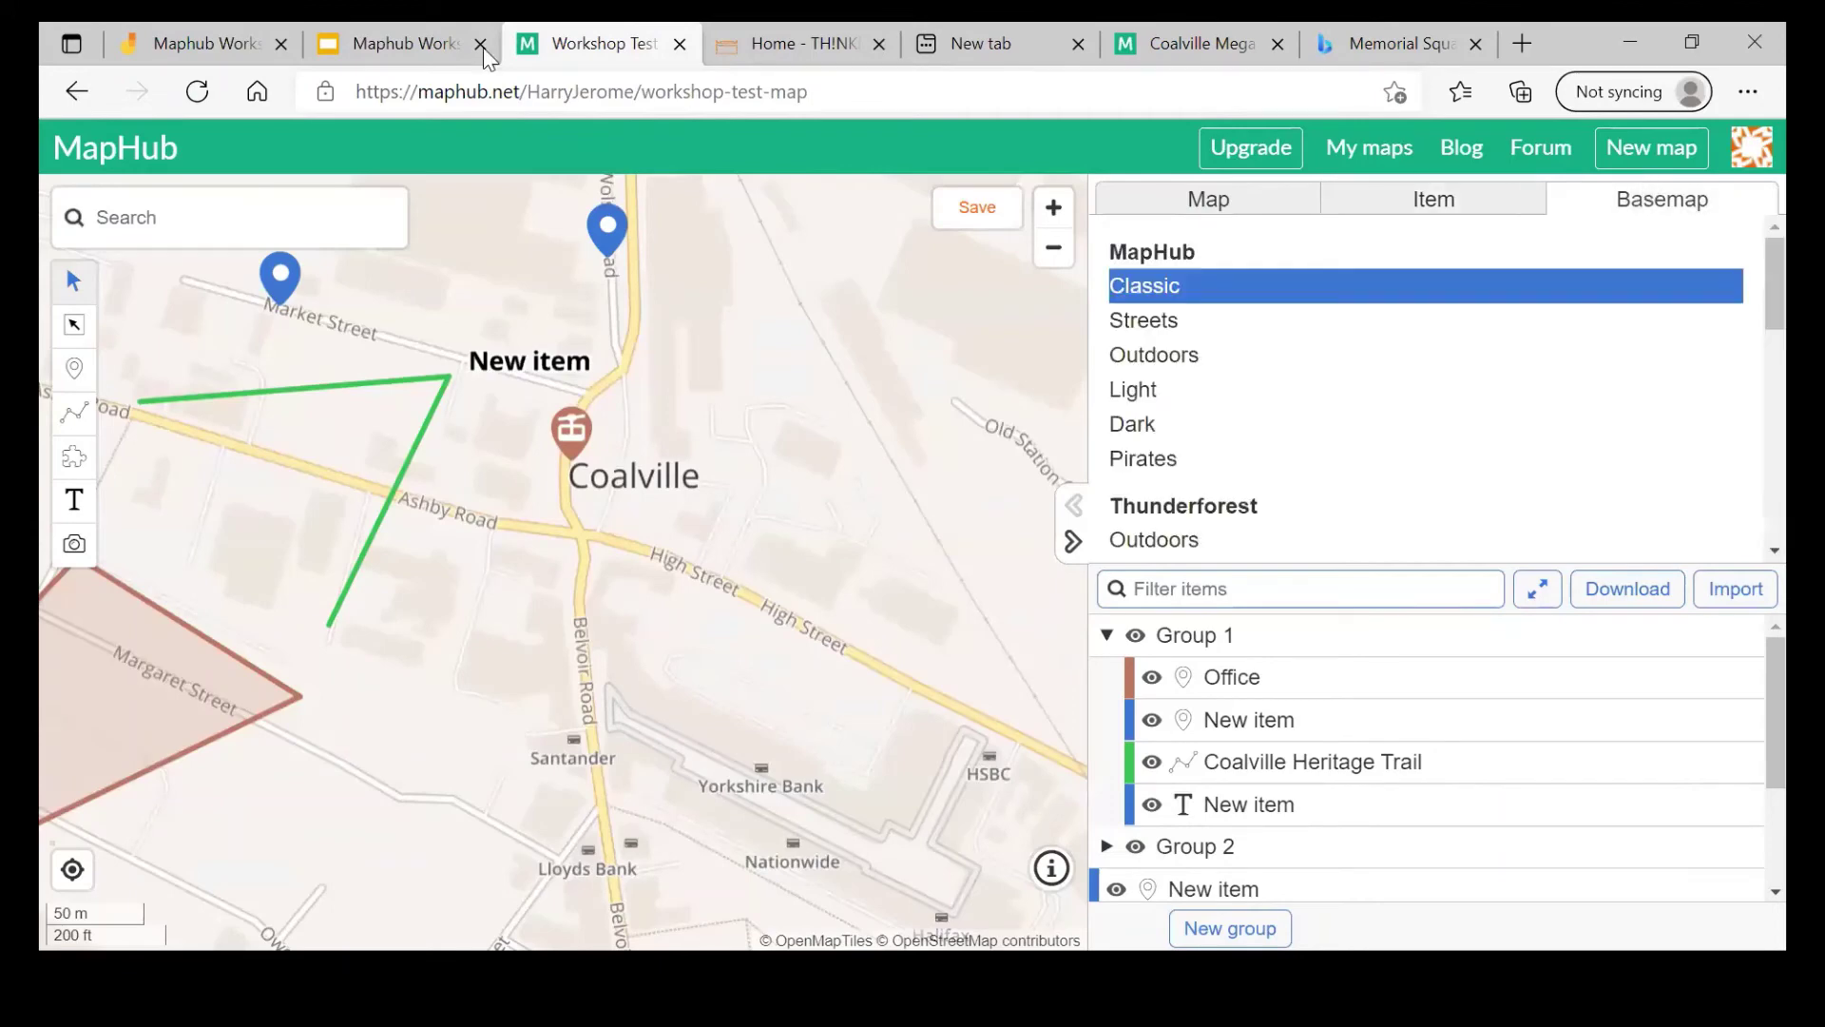
Step: Switch to the workshop presentation in Google Slides and read slide 10, Map tab
{"action": "left_click", "coordinate": [399, 38]}
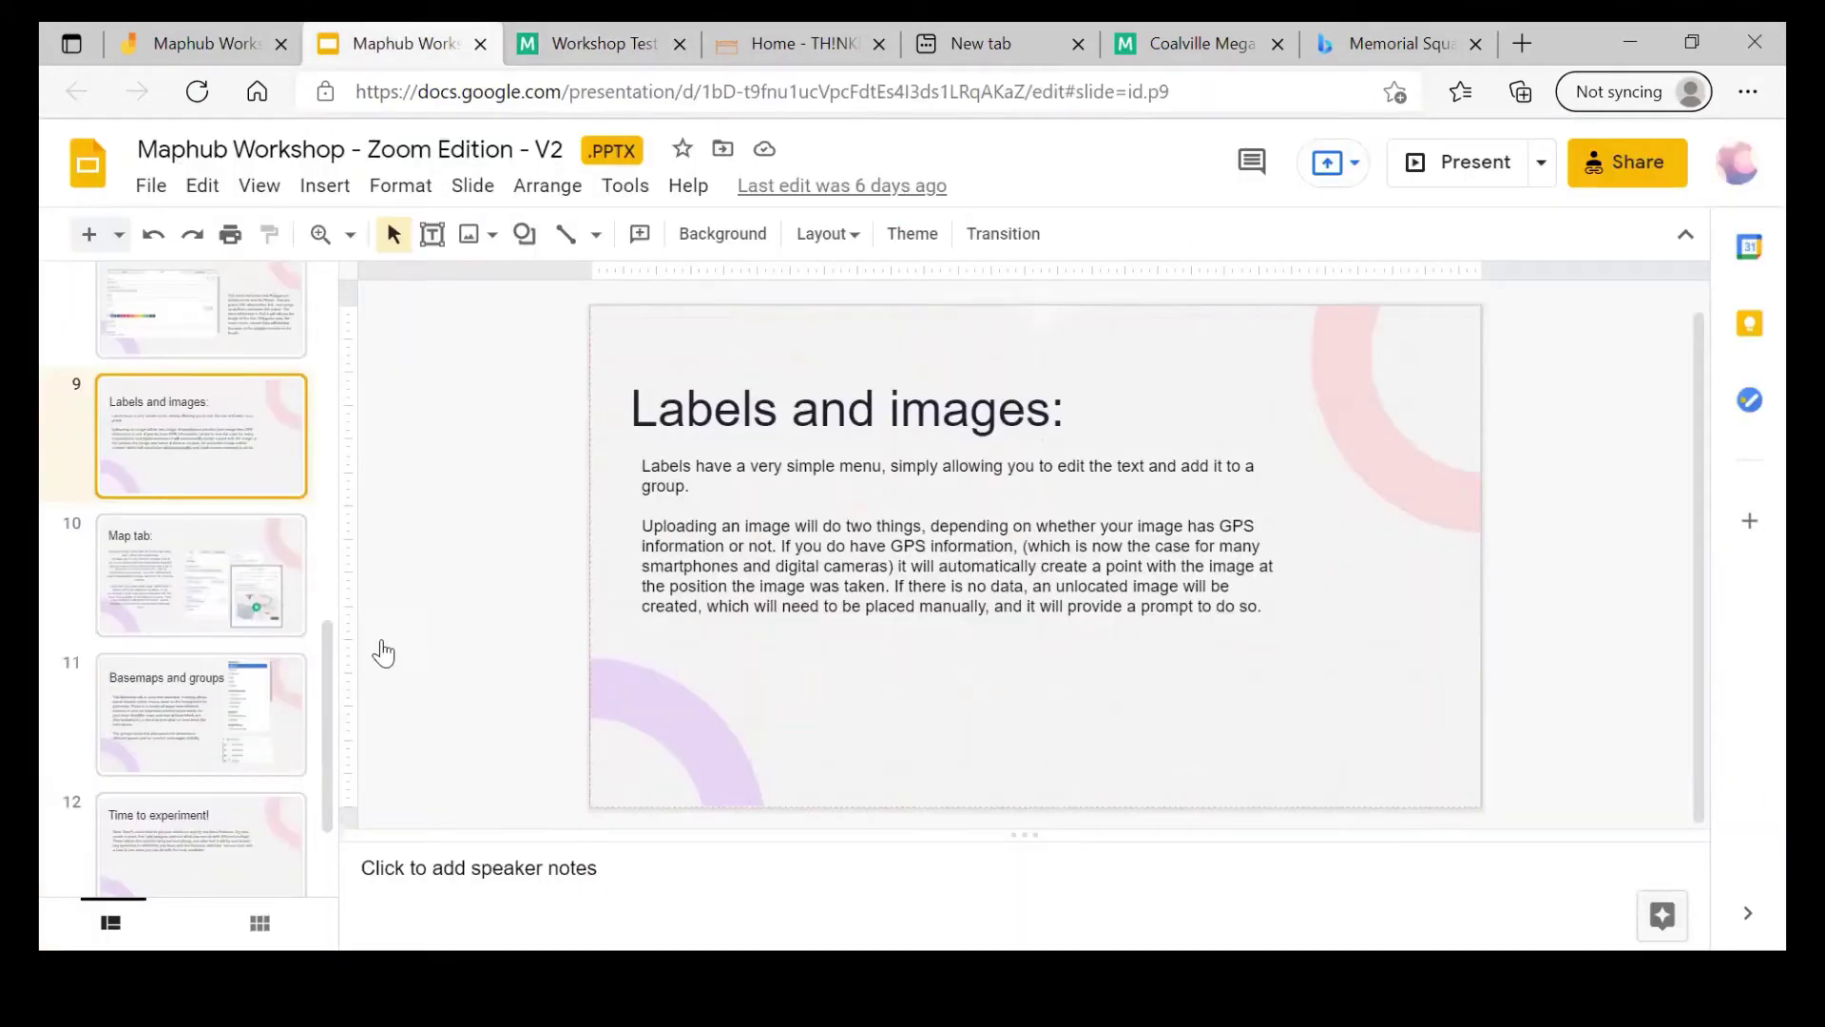
{"action": "left_click", "coordinate": [188, 575]}
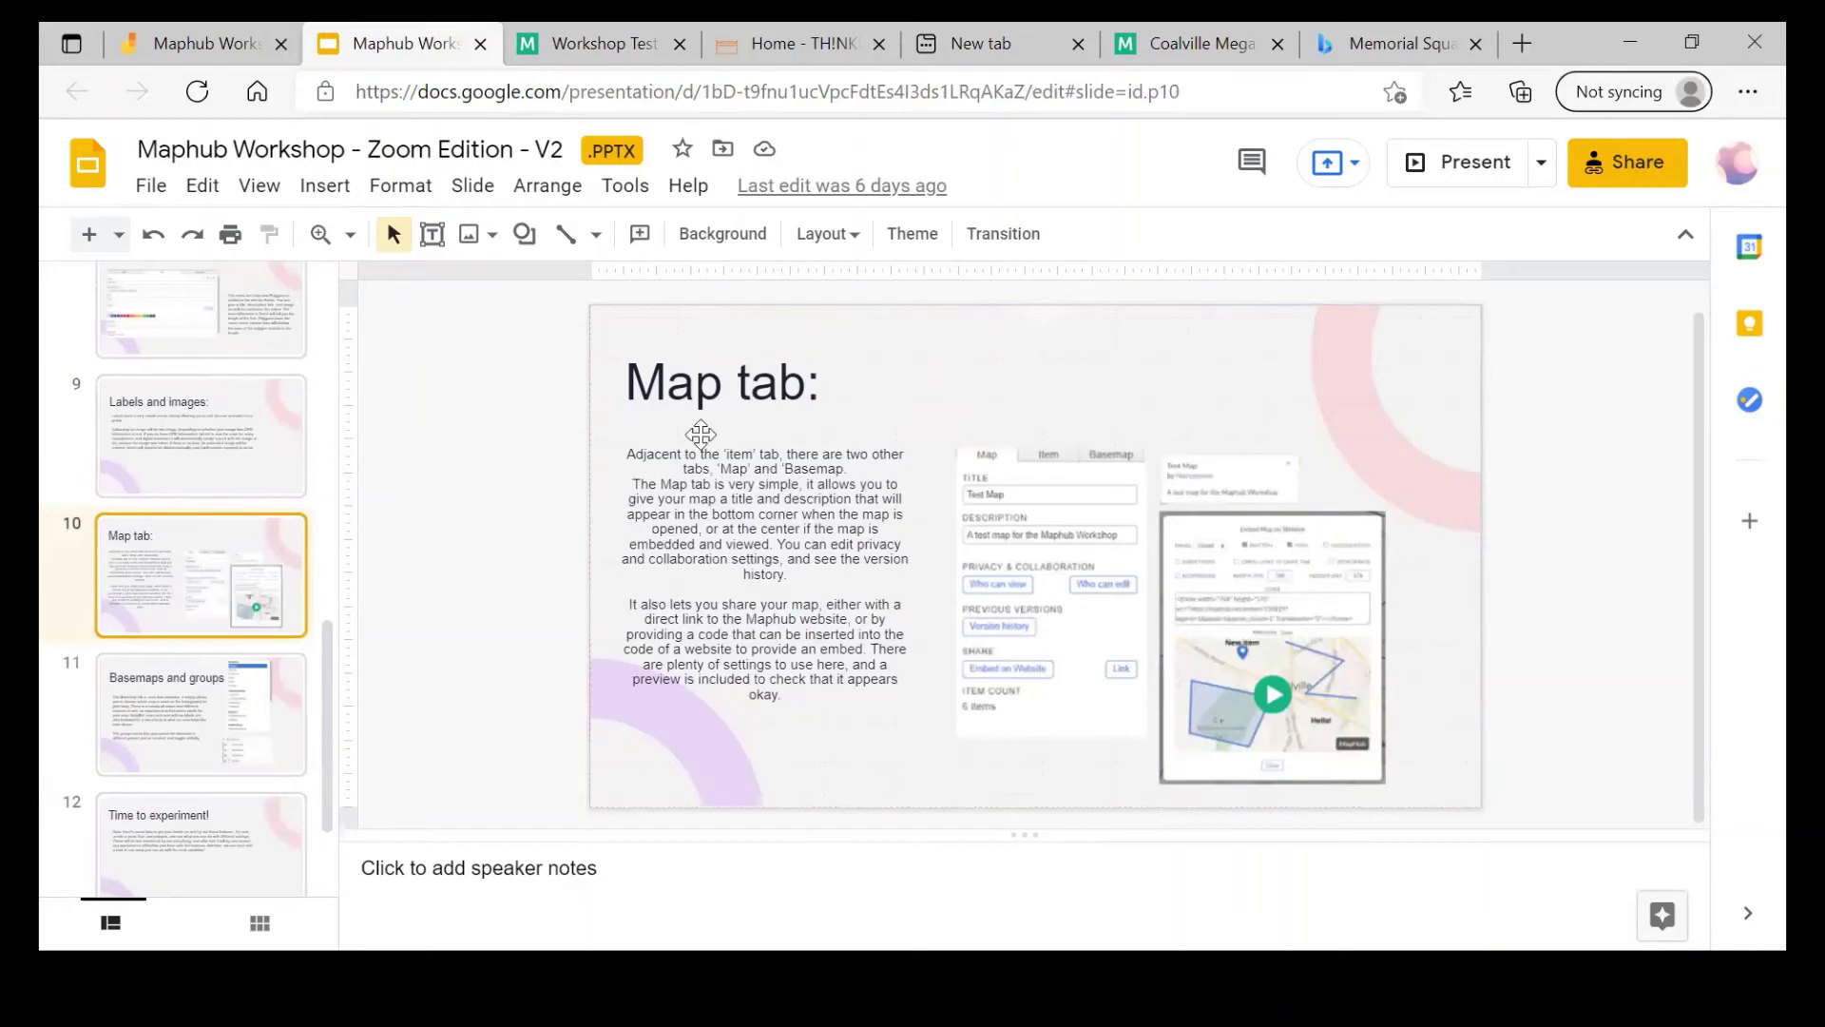
Step: Return to the MapHub workshop map and display the map's title, description and privacy settings
{"action": "left_click", "coordinate": [596, 40]}
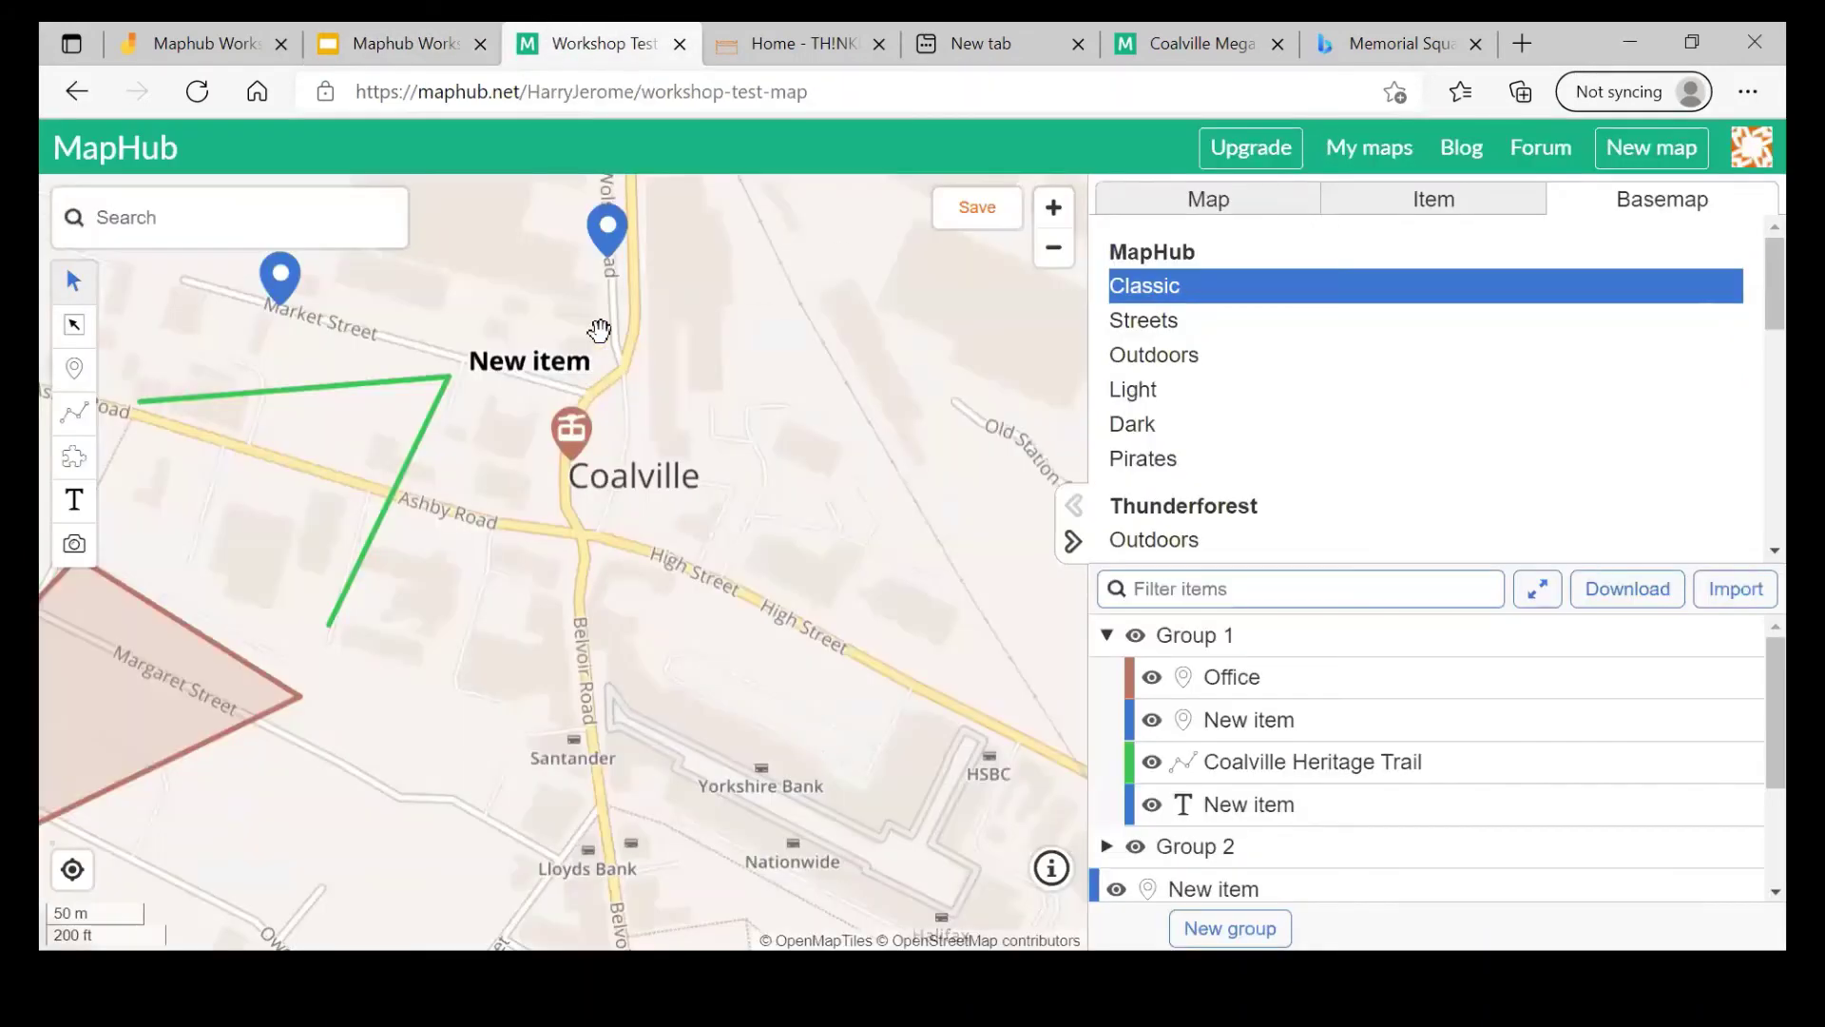
{"action": "left_click", "coordinate": [607, 233]}
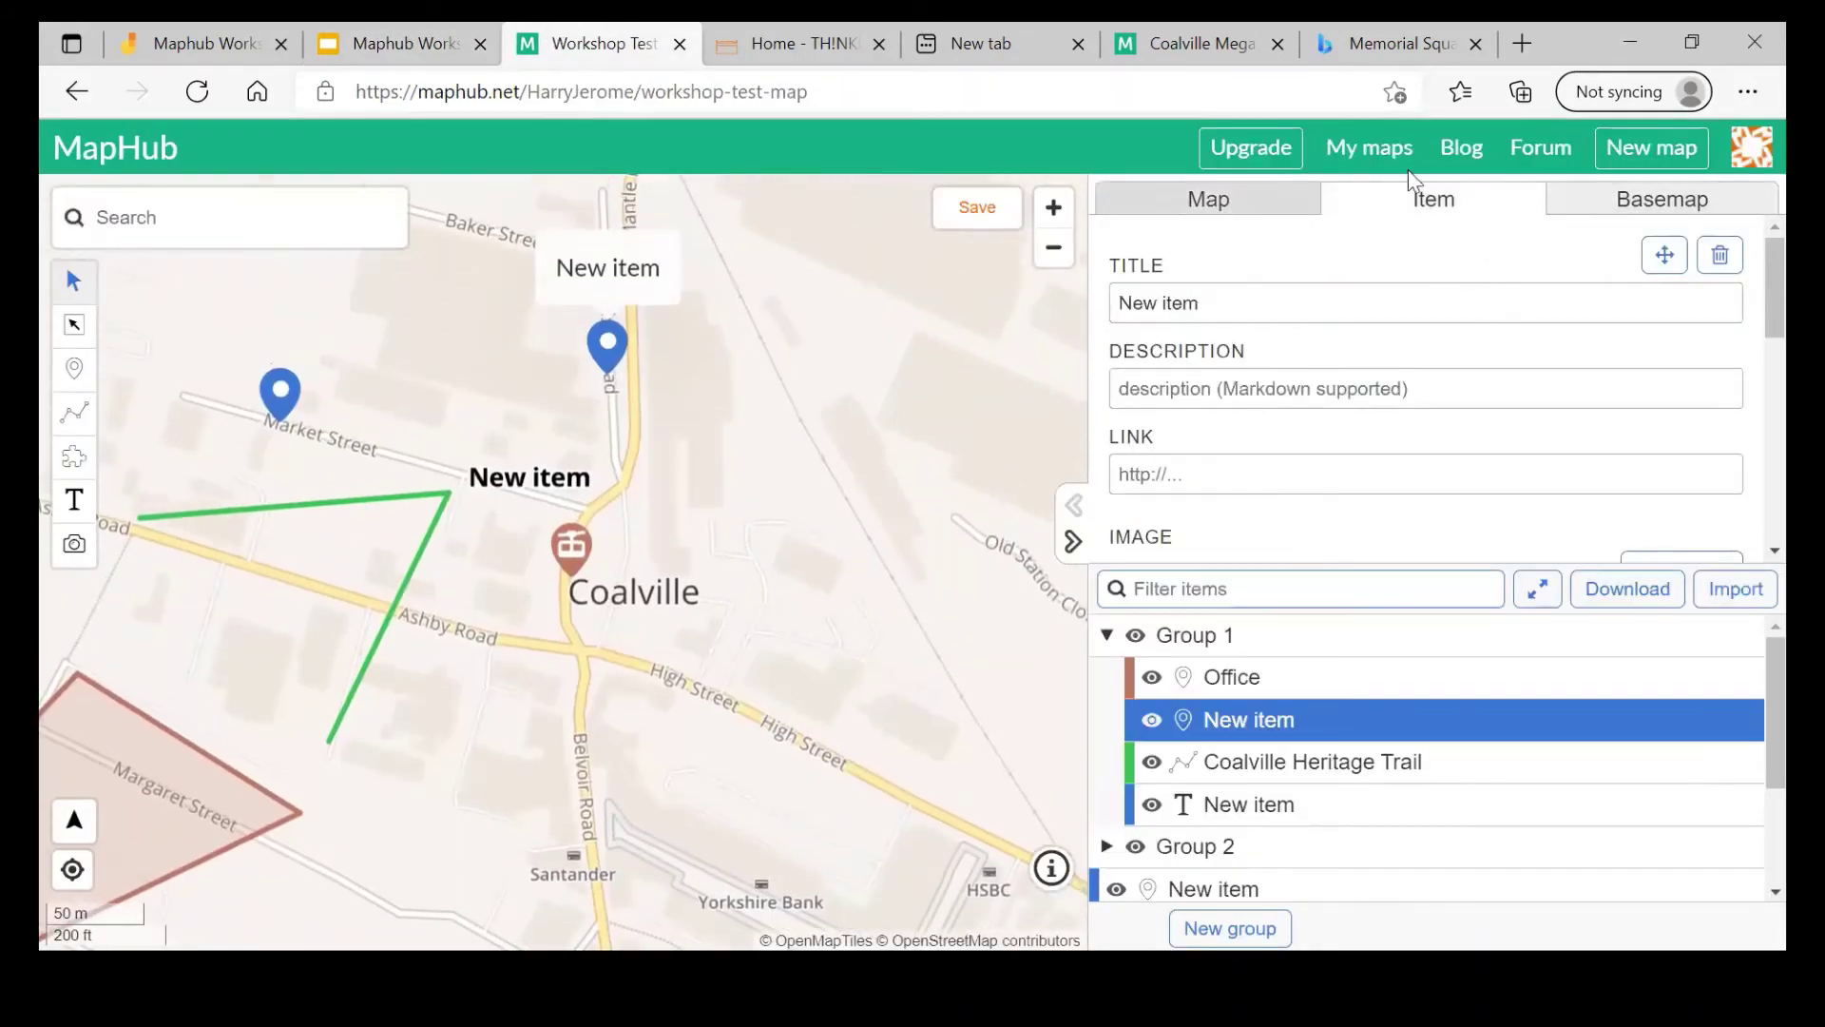
{"action": "left_click", "coordinate": [1234, 207]}
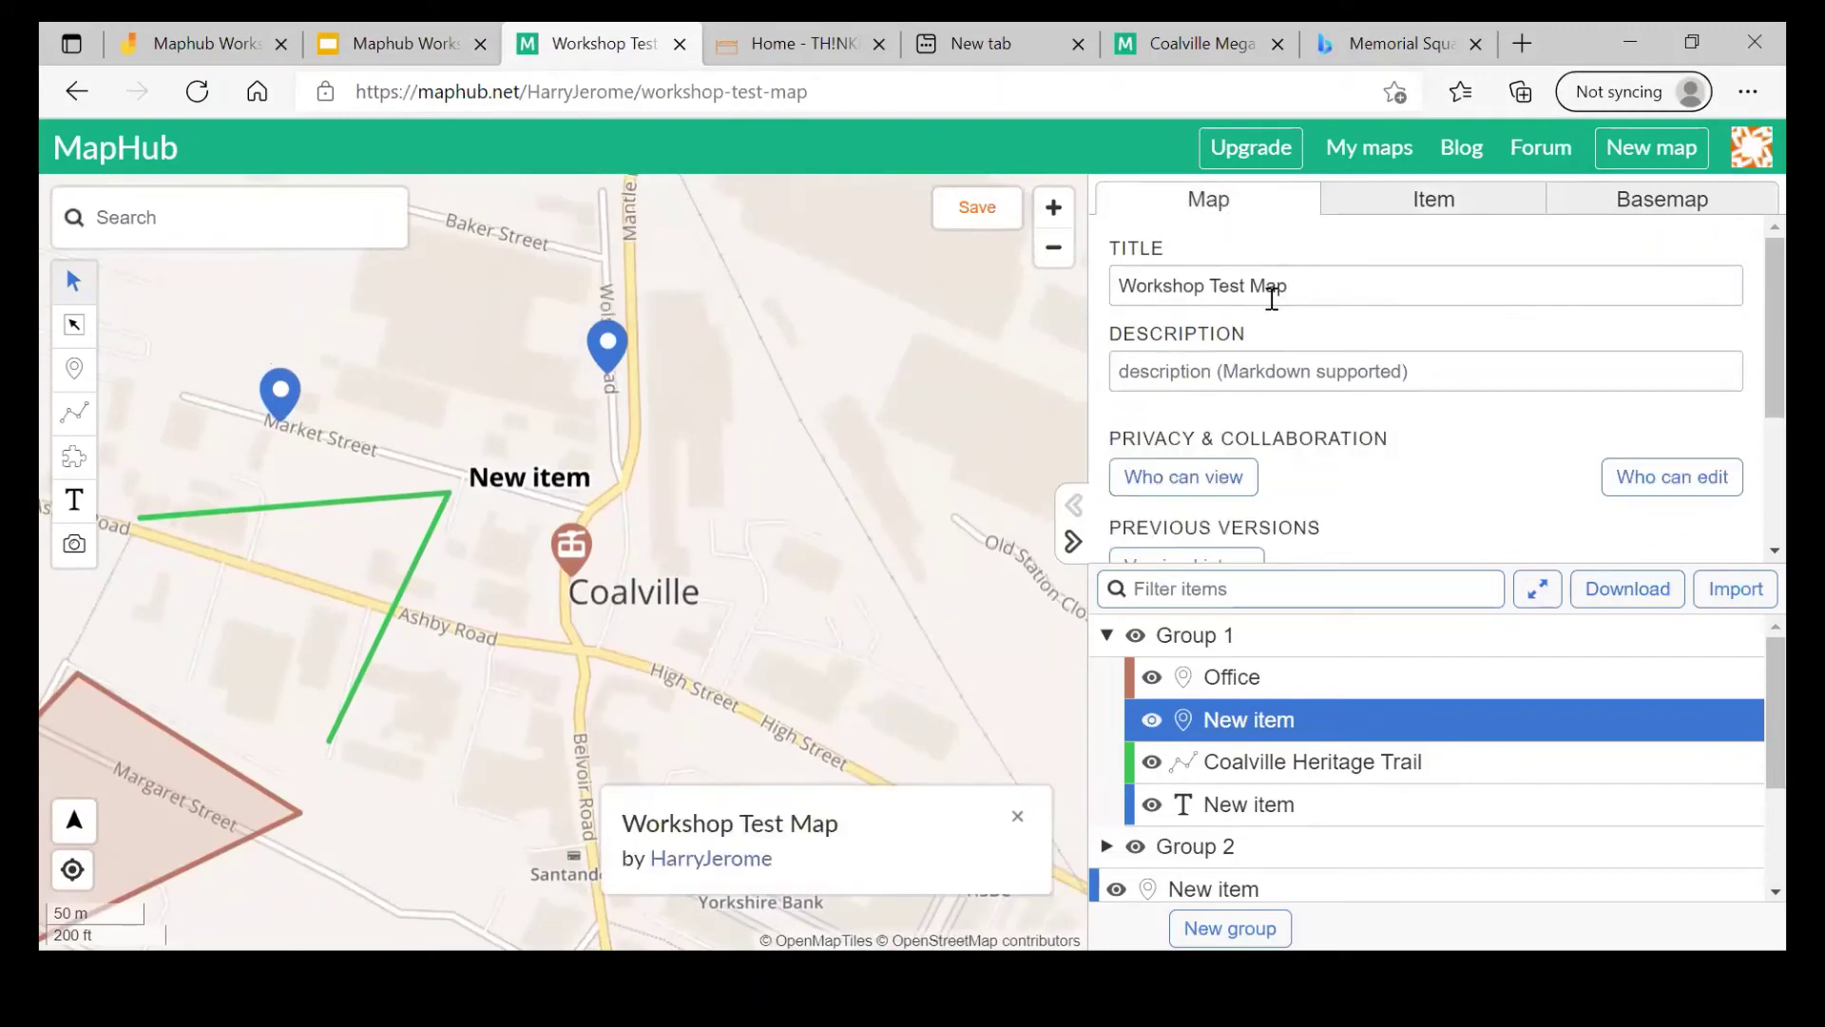
Step: Try appending "for you guys" to the map title, and restore it to "Workshop Test Map"
{"action": "key", "text": "ctrl+a"}
{"action": "left_click", "coordinate": [1383, 287]}
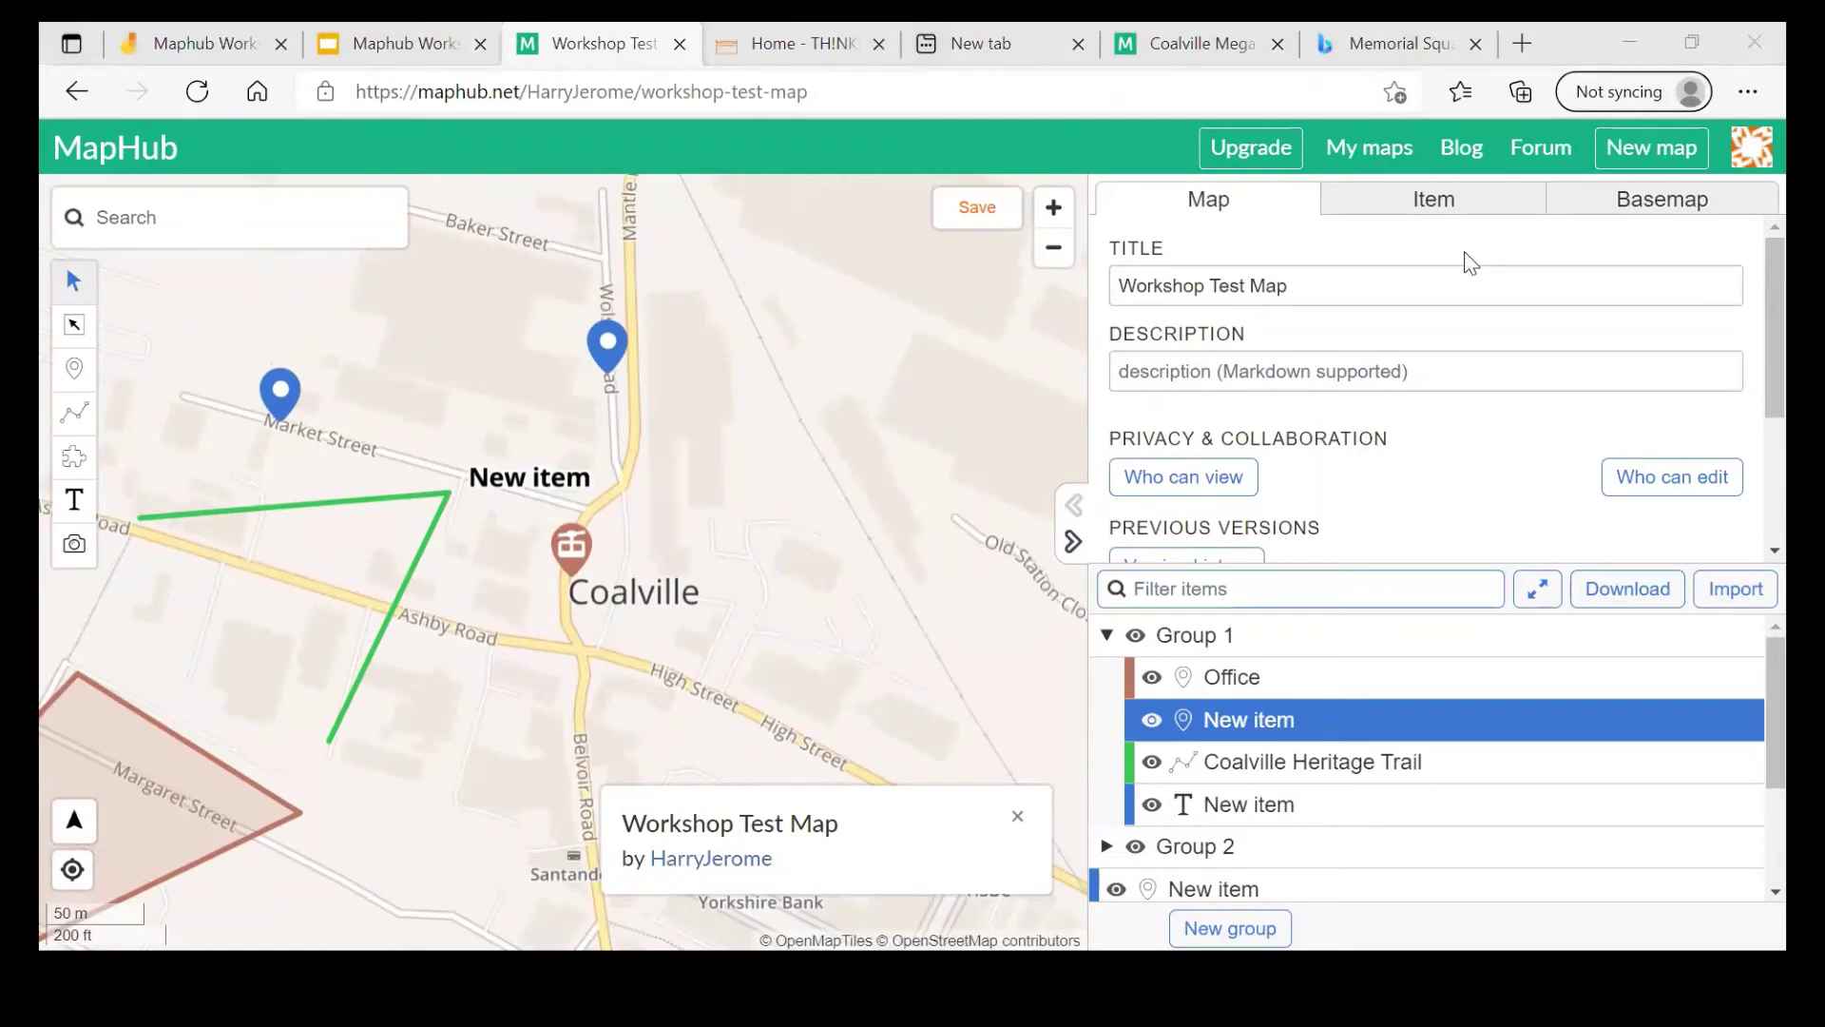
{"action": "left_click", "coordinate": [1480, 291]}
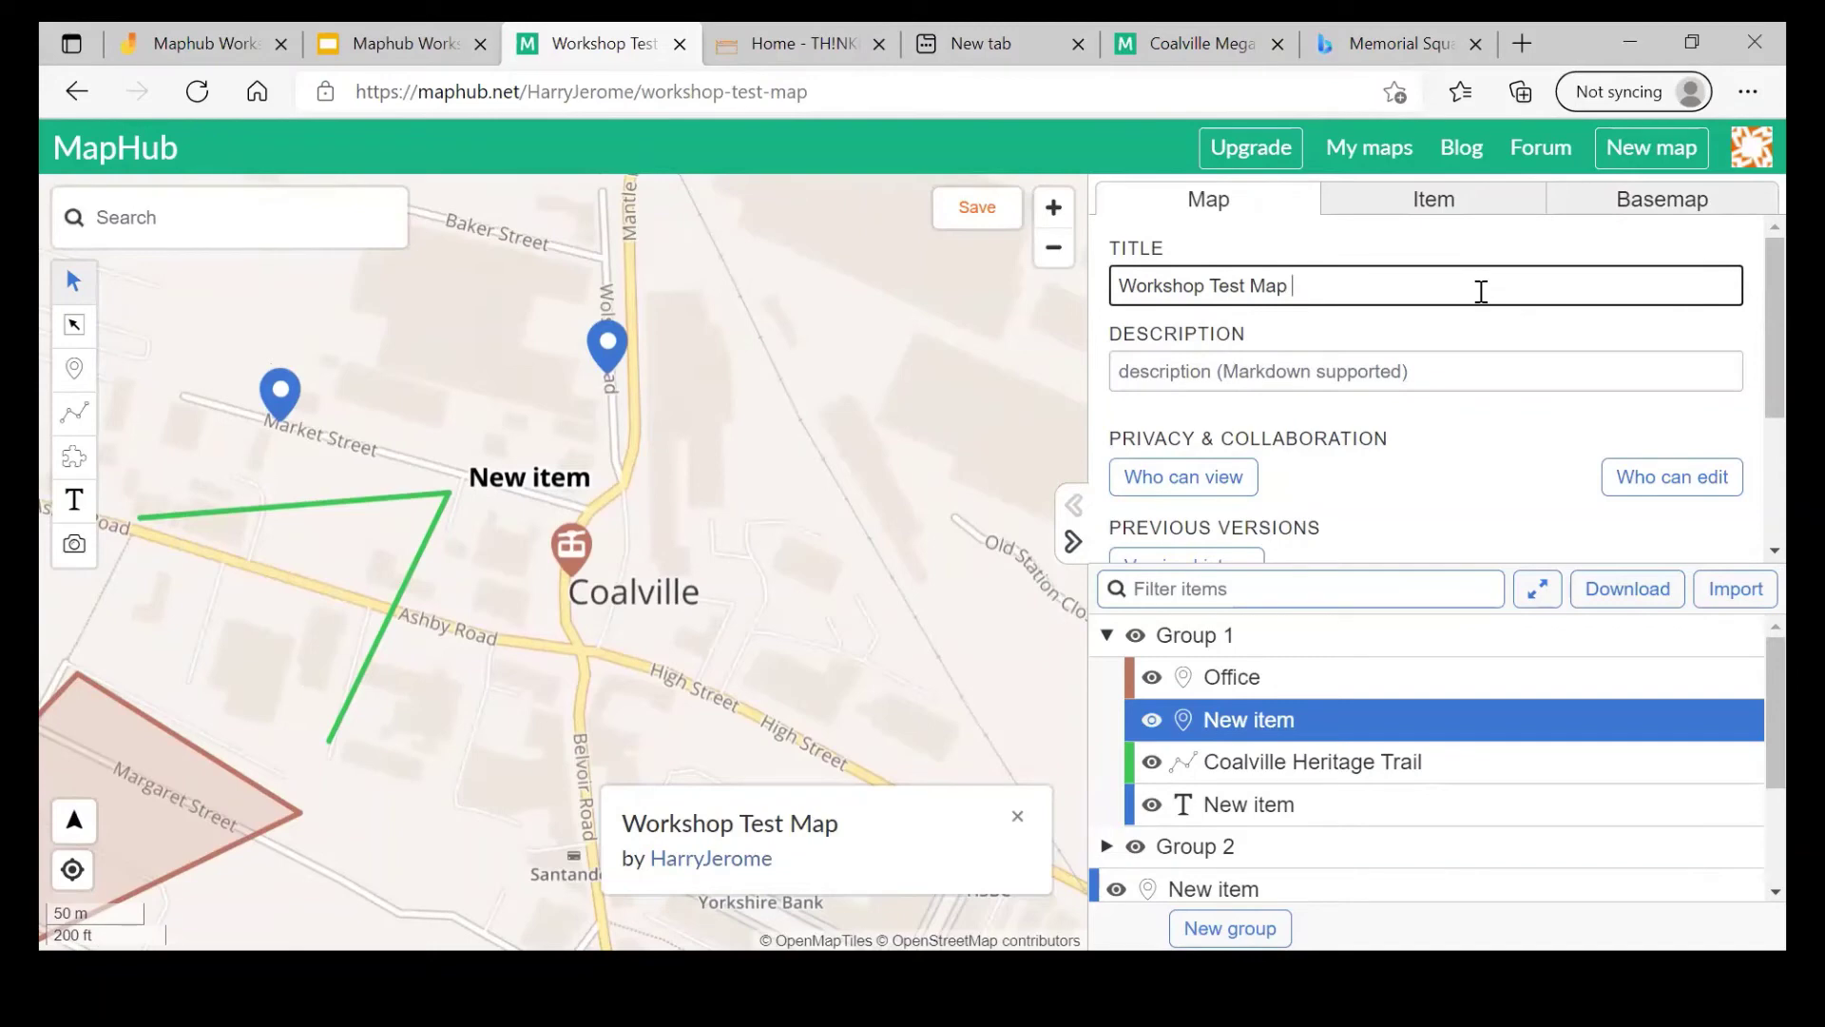
{"action": "type", "text": "for you guys"}
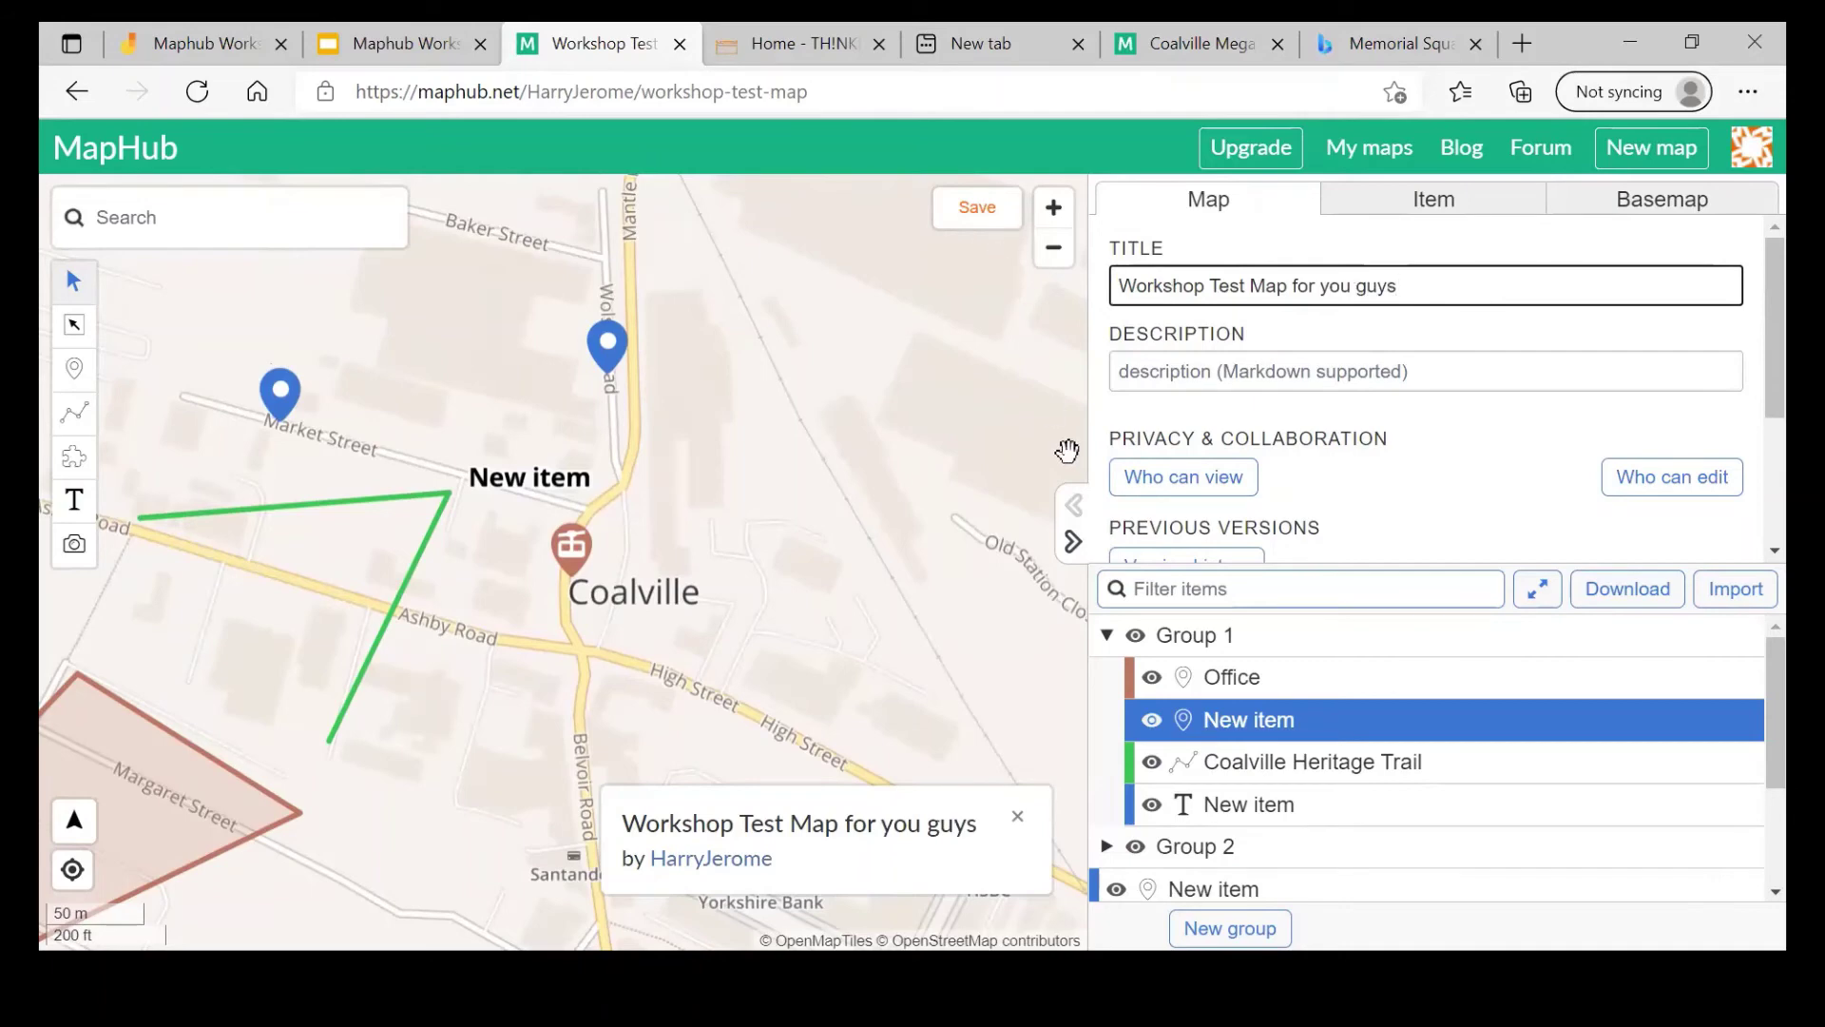
{"action": "key", "text": "BackSpace"}
{"action": "key", "text": "BackSpace"}
{"action": "key", "text": "BackSpace"}
{"action": "key", "text": "BackSpace"}
{"action": "key", "text": "BackSpace"}
{"action": "key", "text": "BackSpace"}
{"action": "key", "text": "BackSpace"}
{"action": "key", "text": "BackSpace"}
{"action": "key", "text": "BackSpace"}
{"action": "key", "text": "BackSpace"}
{"action": "key", "text": "BackSpace"}
{"action": "key", "text": "BackSpace"}
{"action": "key", "text": "BackSpace"}
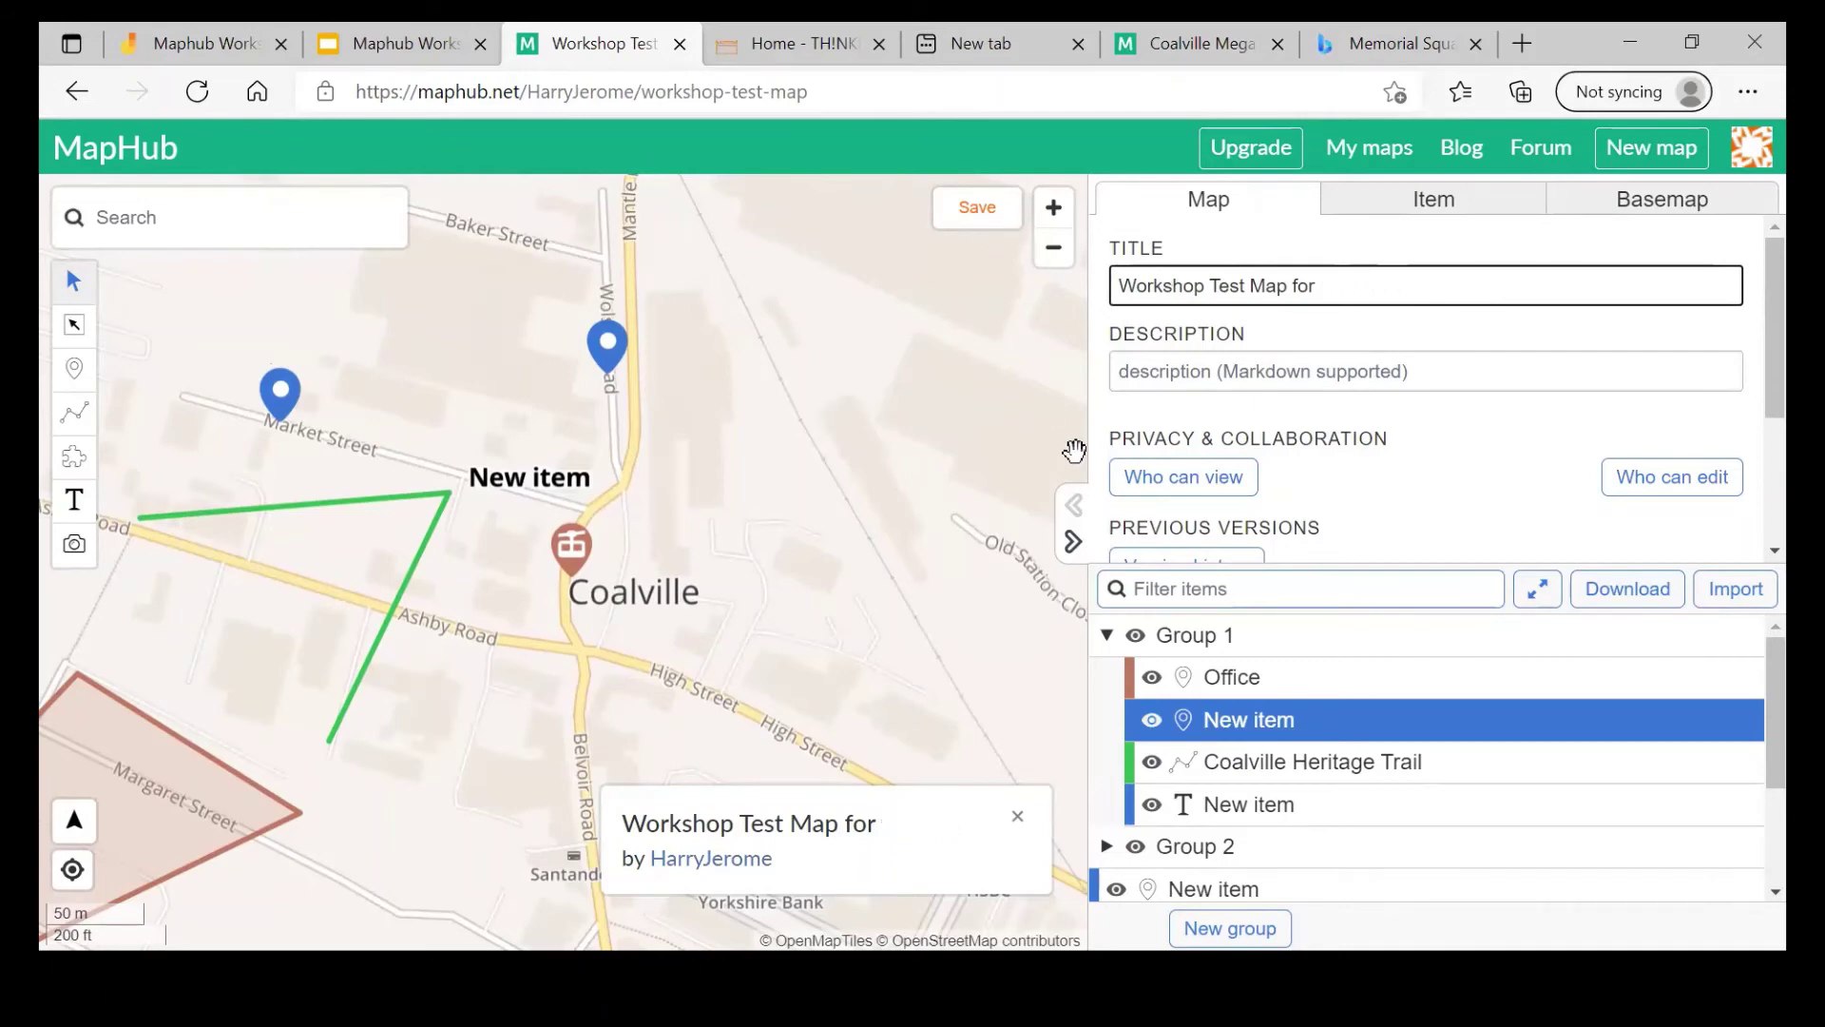
Step: Enter "Test map for the MapHub workshop" as the map's description
{"action": "left_click", "coordinate": [1337, 373]}
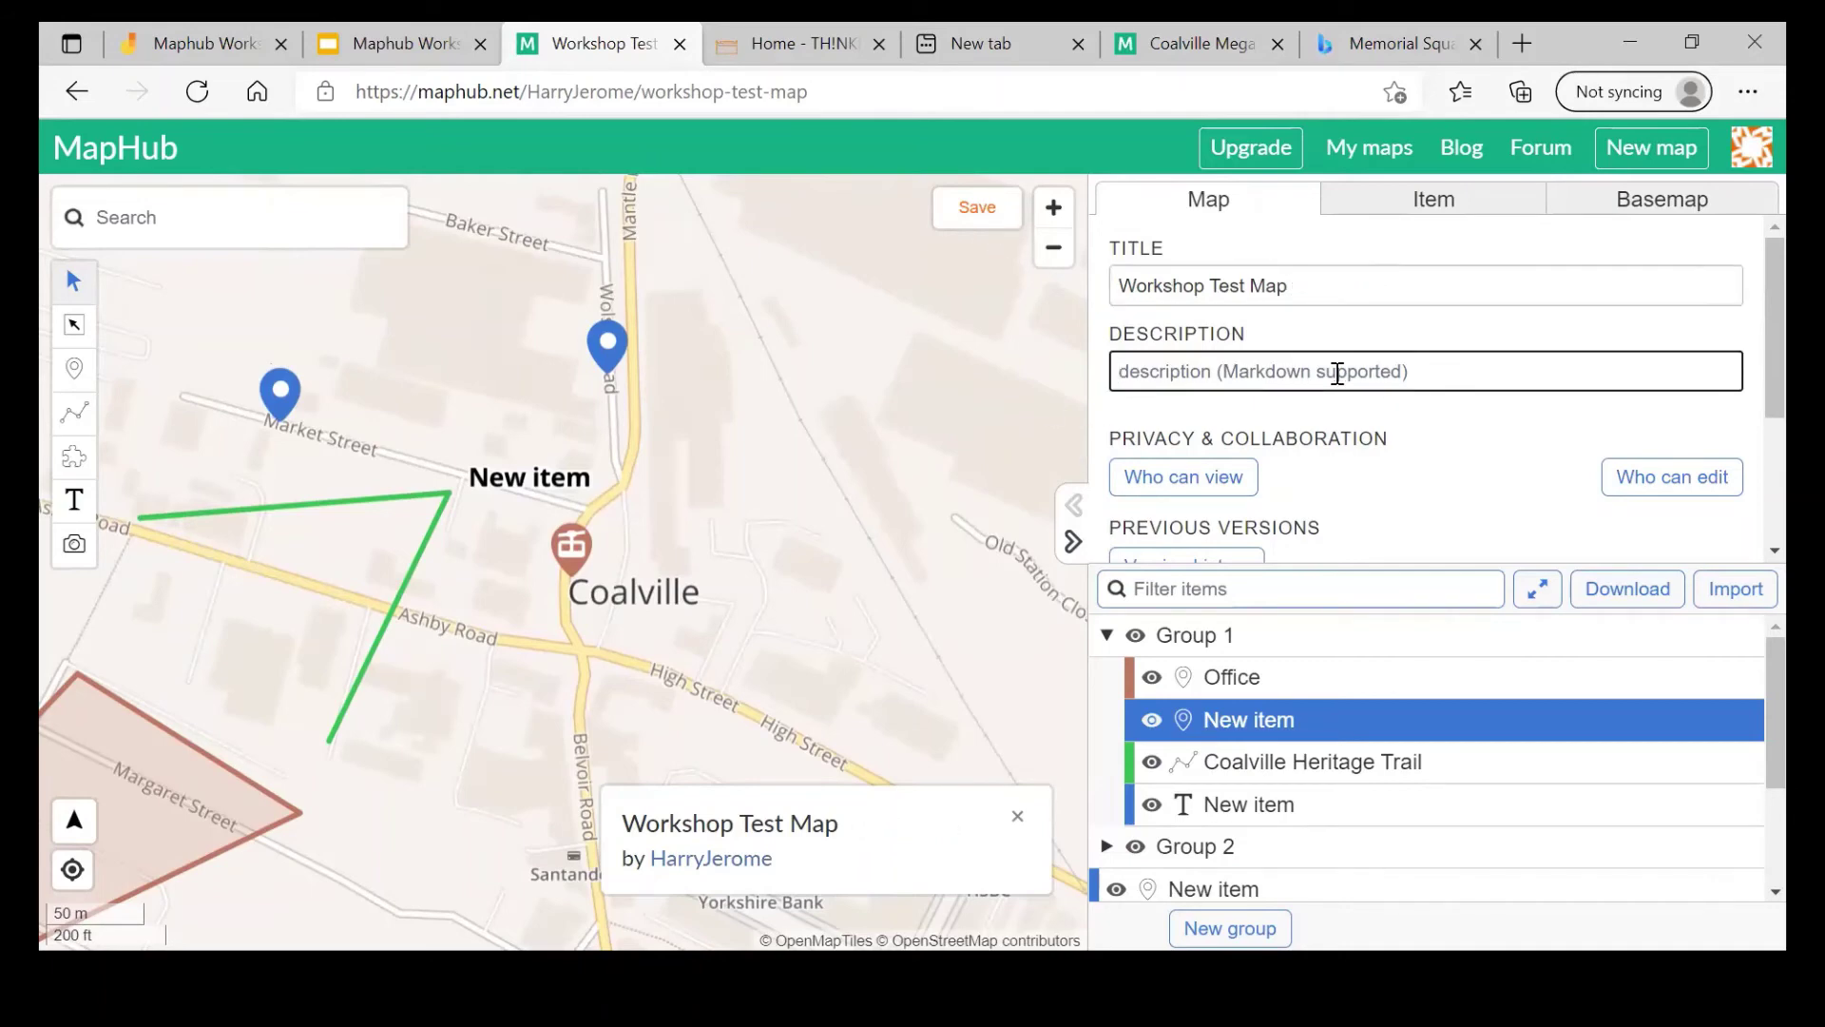
{"action": "type", "text": "Test"}
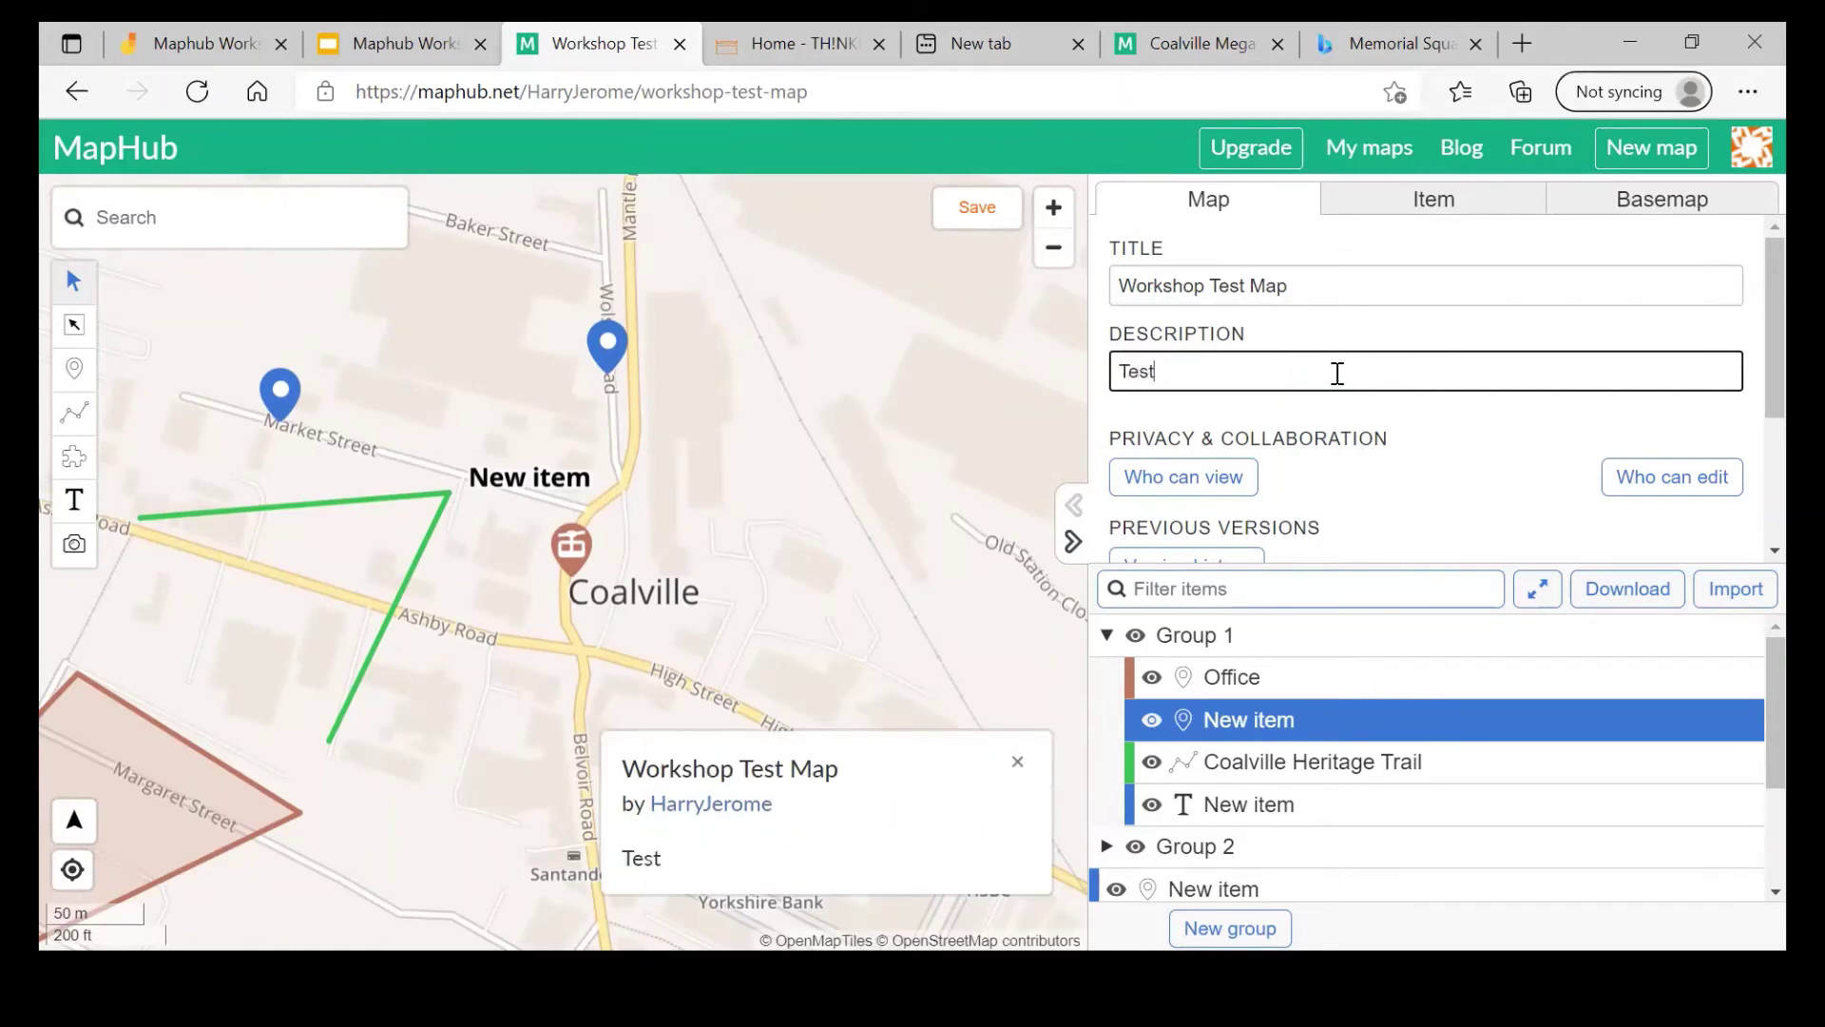
{"action": "type", "text": " map for the MapHun"}
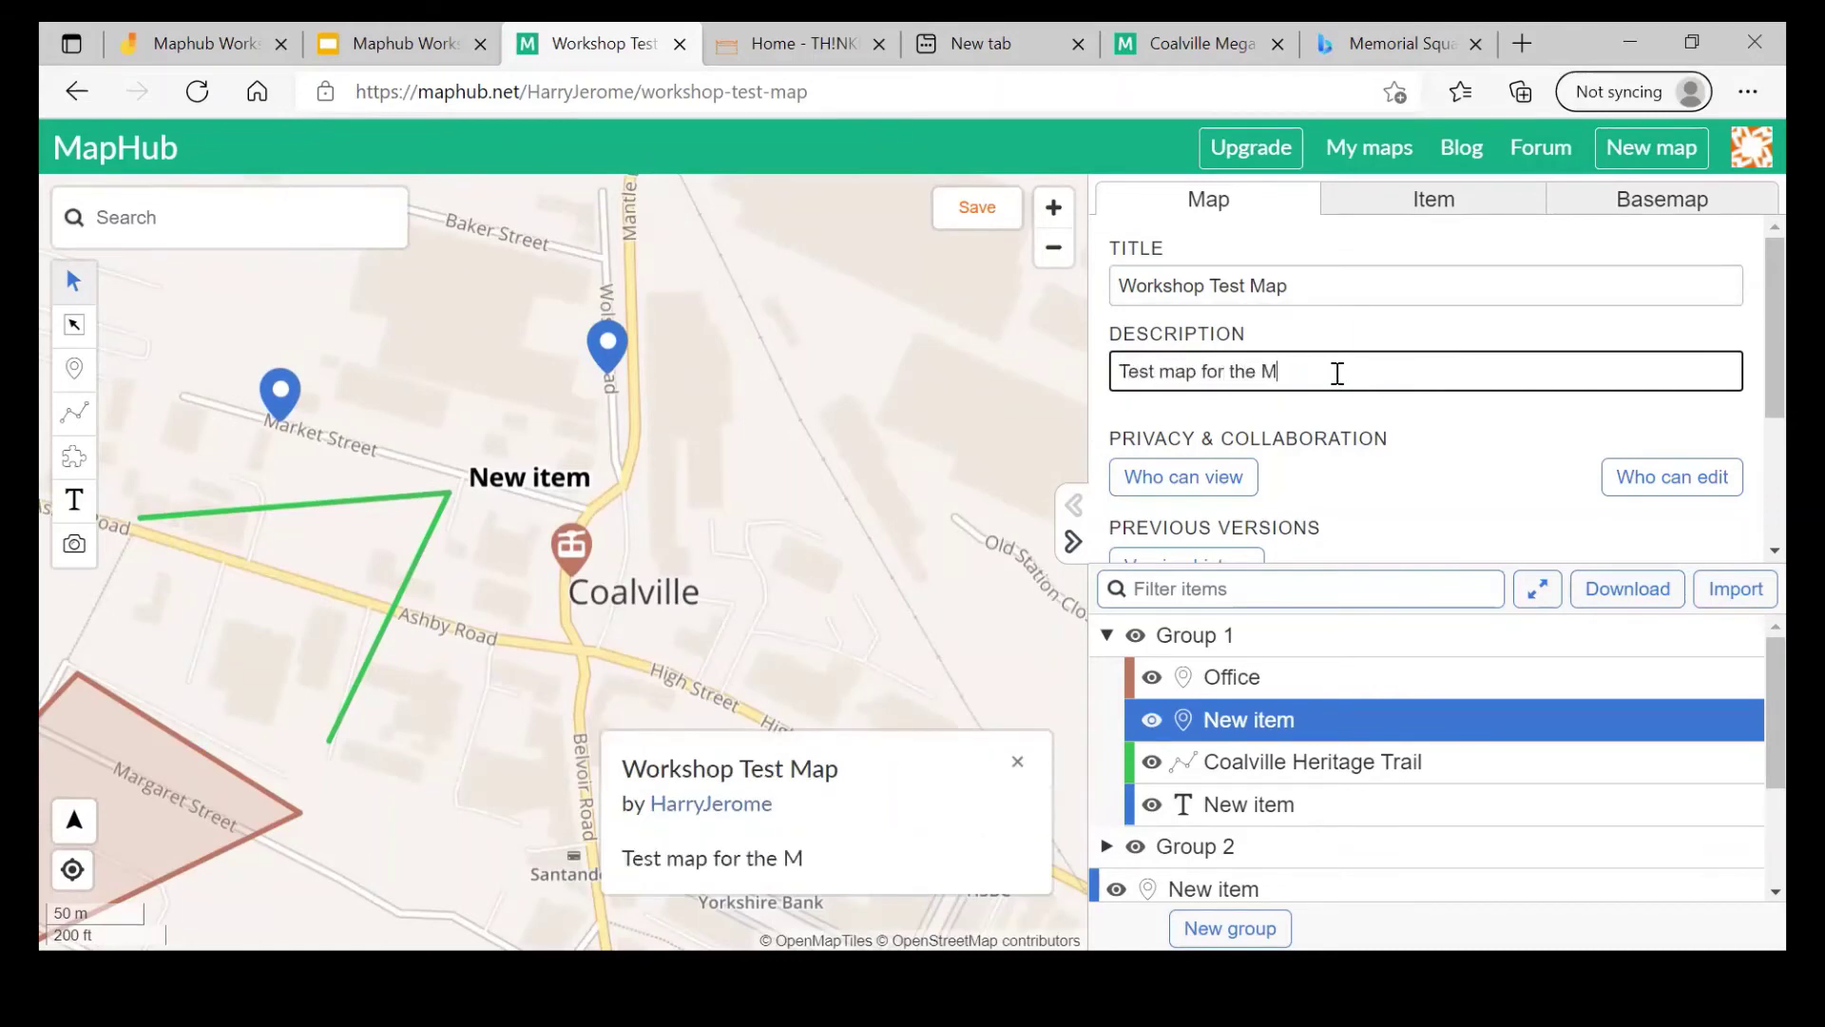
{"action": "key", "text": "BackSpace"}
{"action": "type", "text": "b Work"}
{"action": "key", "text": "BackSpace"}
{"action": "key", "text": "BackSpace"}
{"action": "key", "text": "BackSpace"}
{"action": "key", "text": "BackSpace"}
{"action": "type", "text": "workshop"}
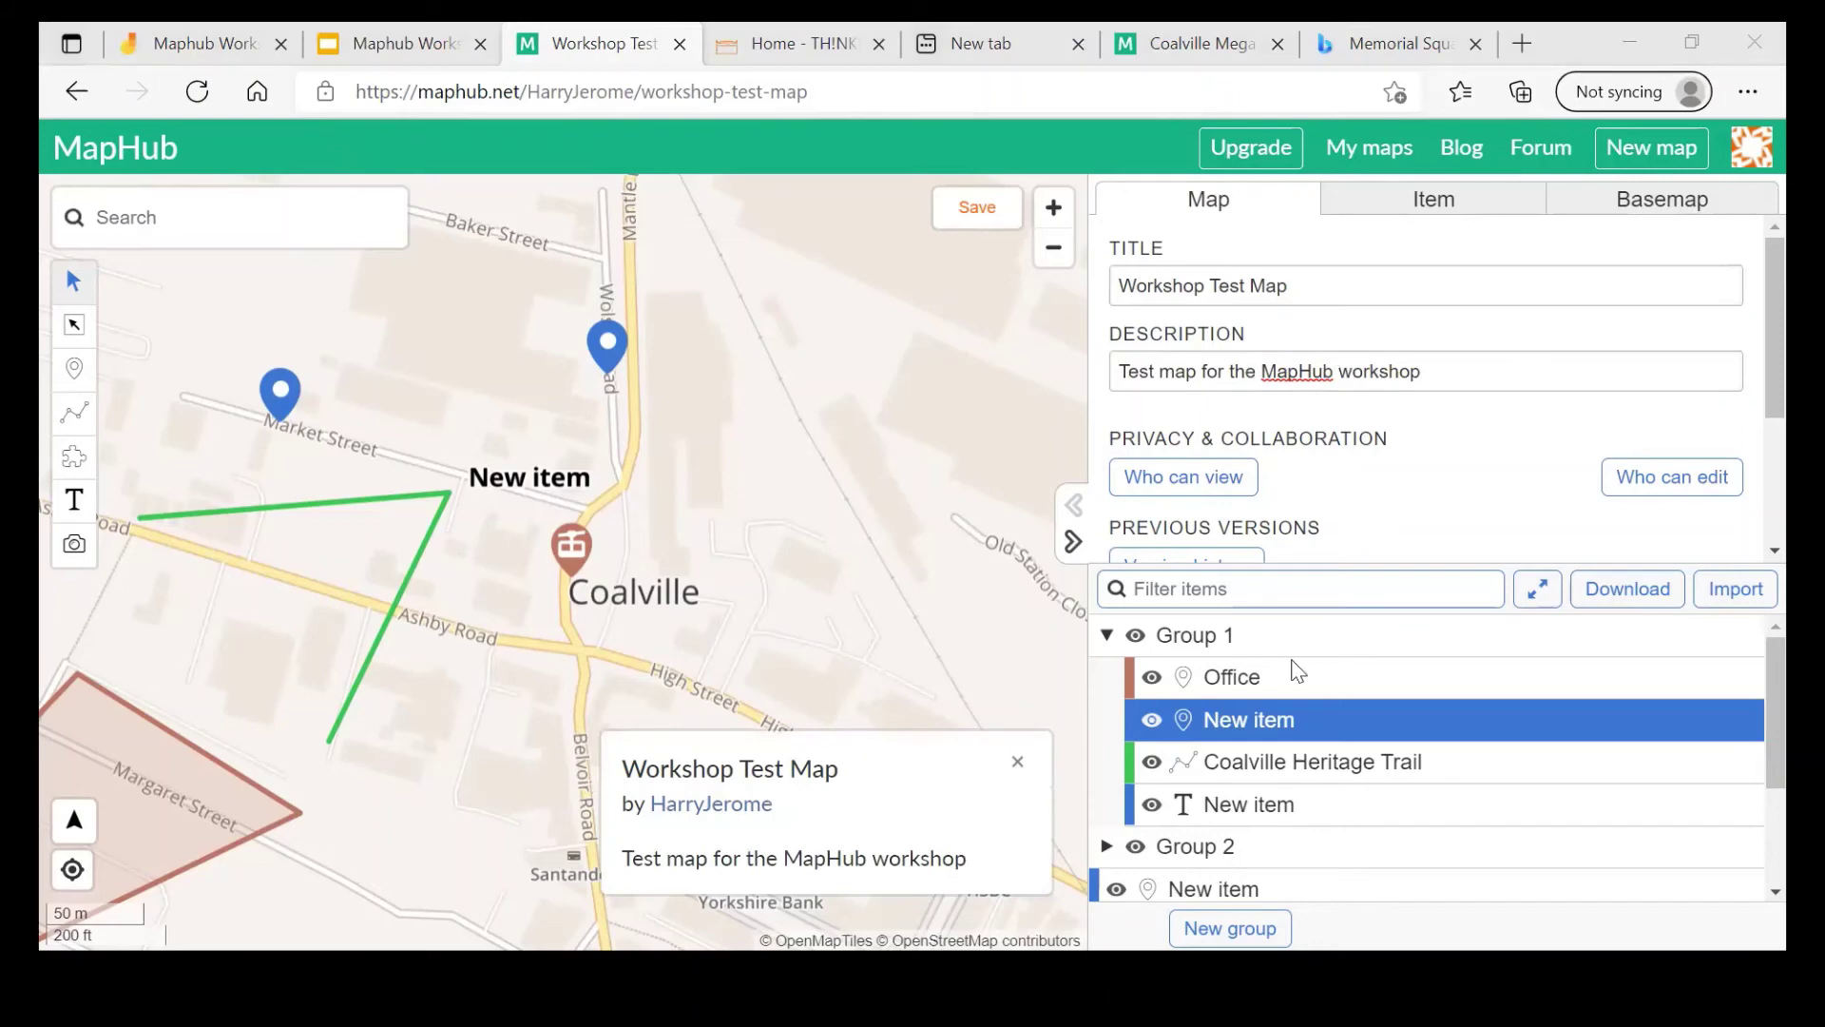
Step: Open the map visibility settings and review the choices for who can view the map
{"action": "left_click", "coordinate": [1217, 485]}
{"action": "left_click", "coordinate": [1108, 439]}
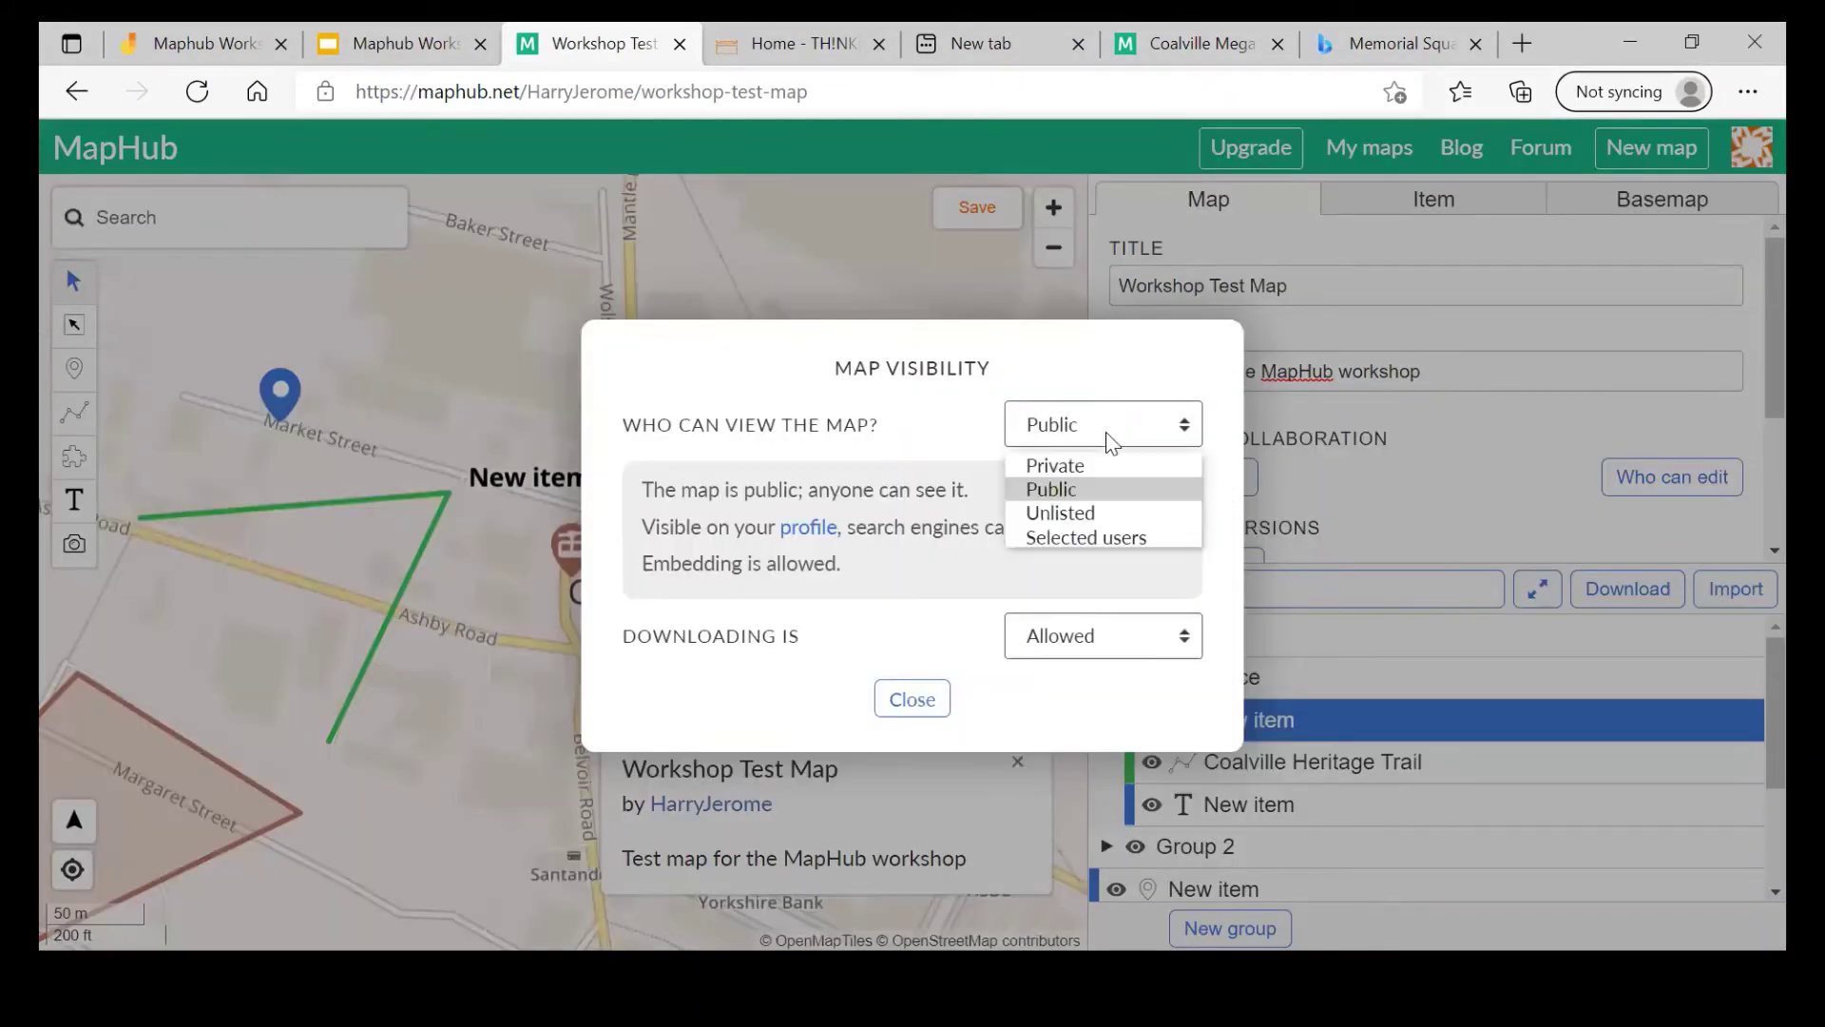
{"action": "left_click", "coordinate": [1112, 443]}
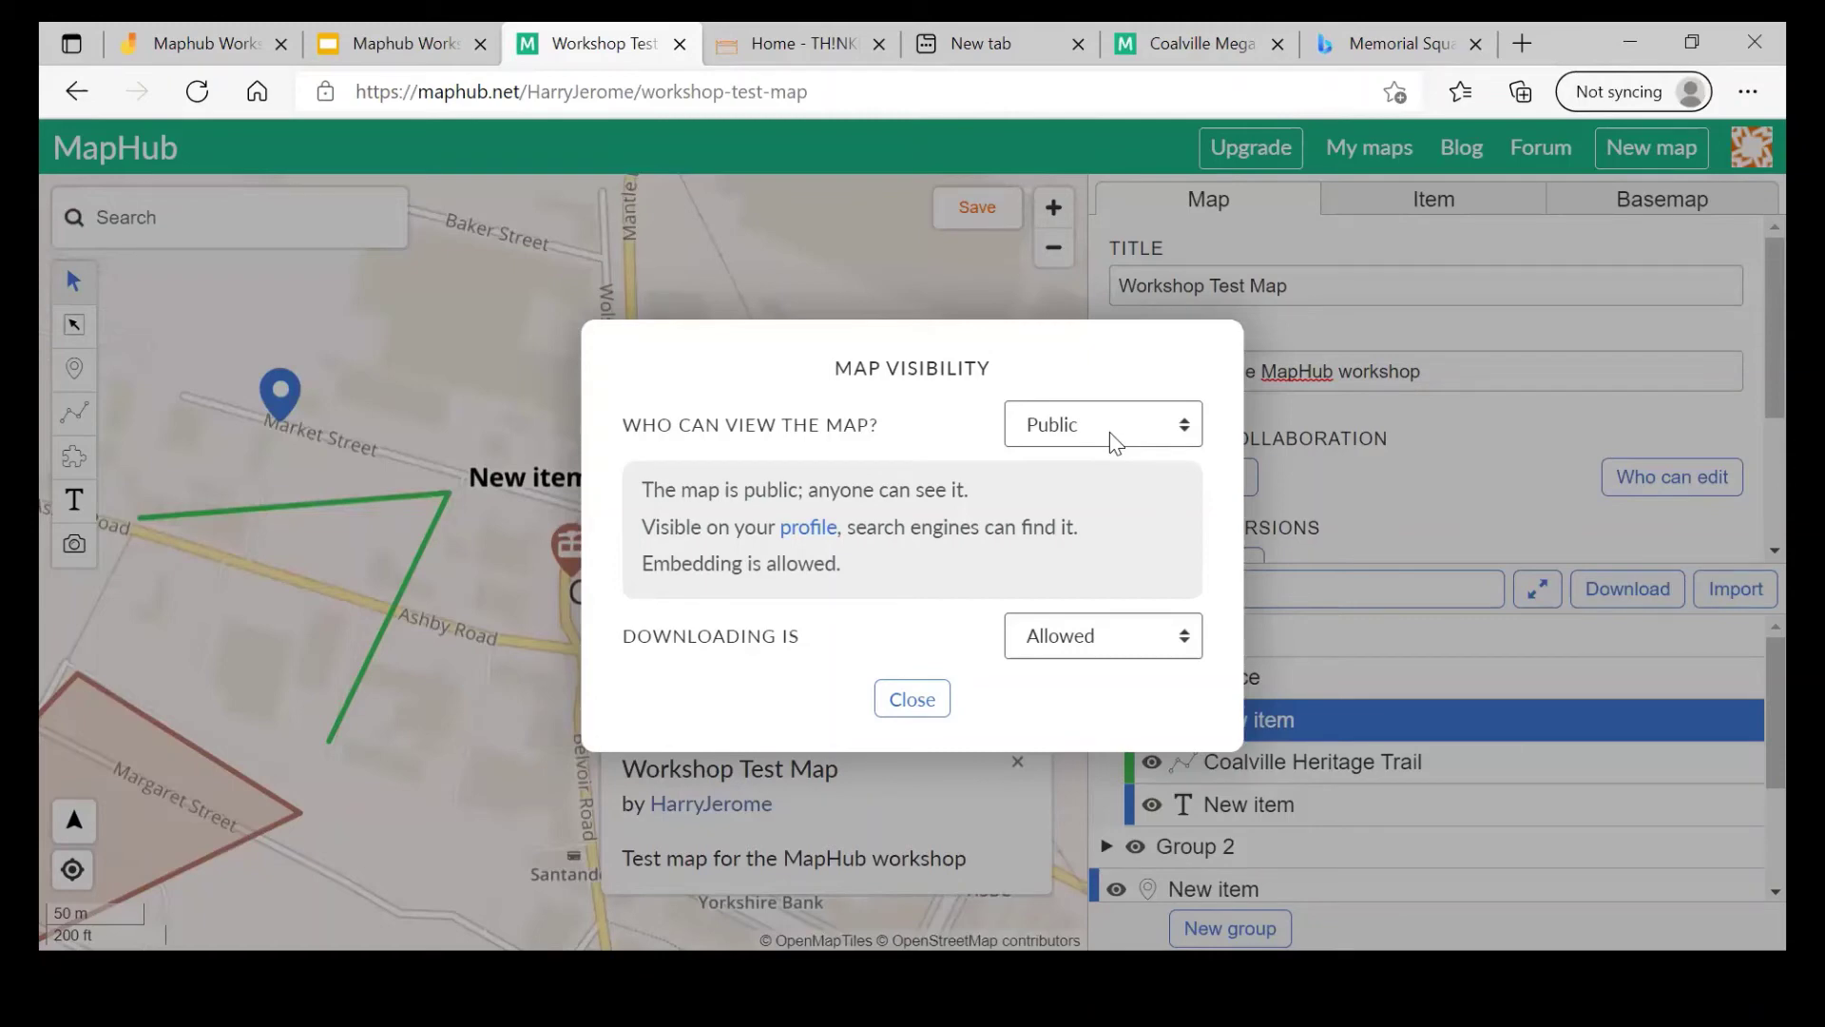
Step: Try Private for who can view the map, and return it to Public
{"action": "left_click", "coordinate": [1109, 431]}
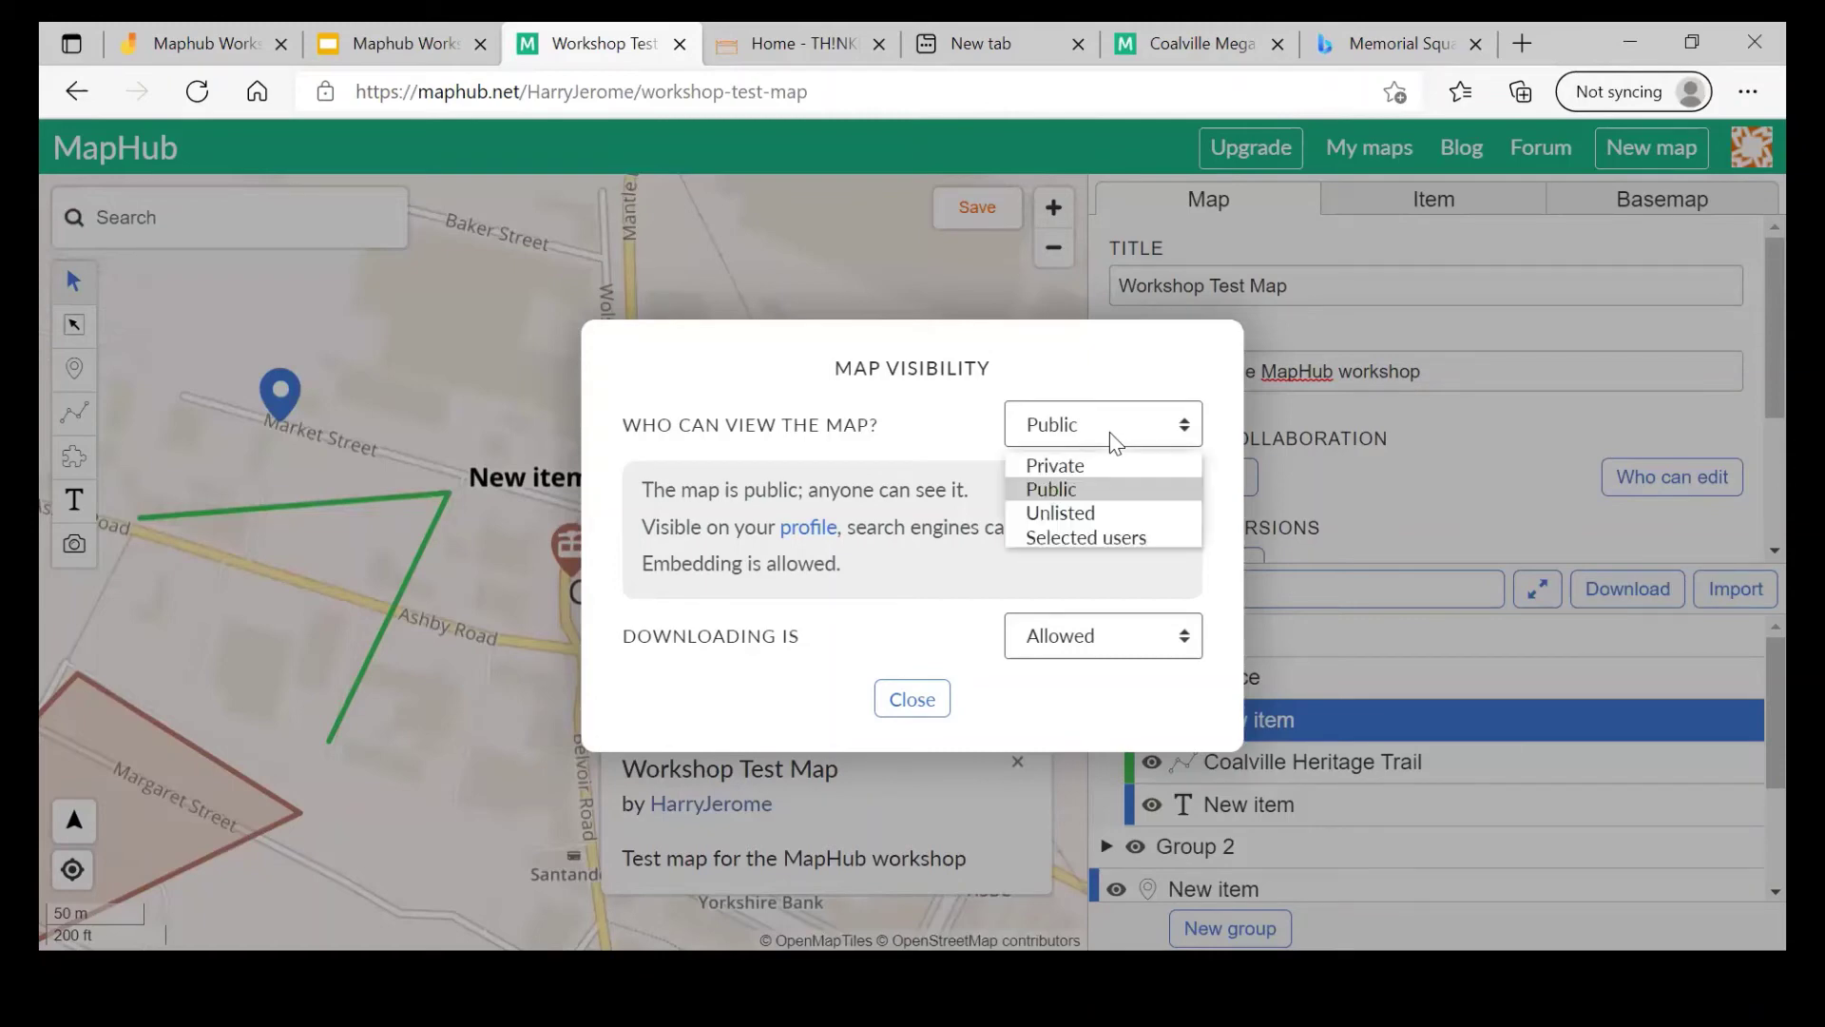
{"action": "left_click", "coordinate": [1102, 465]}
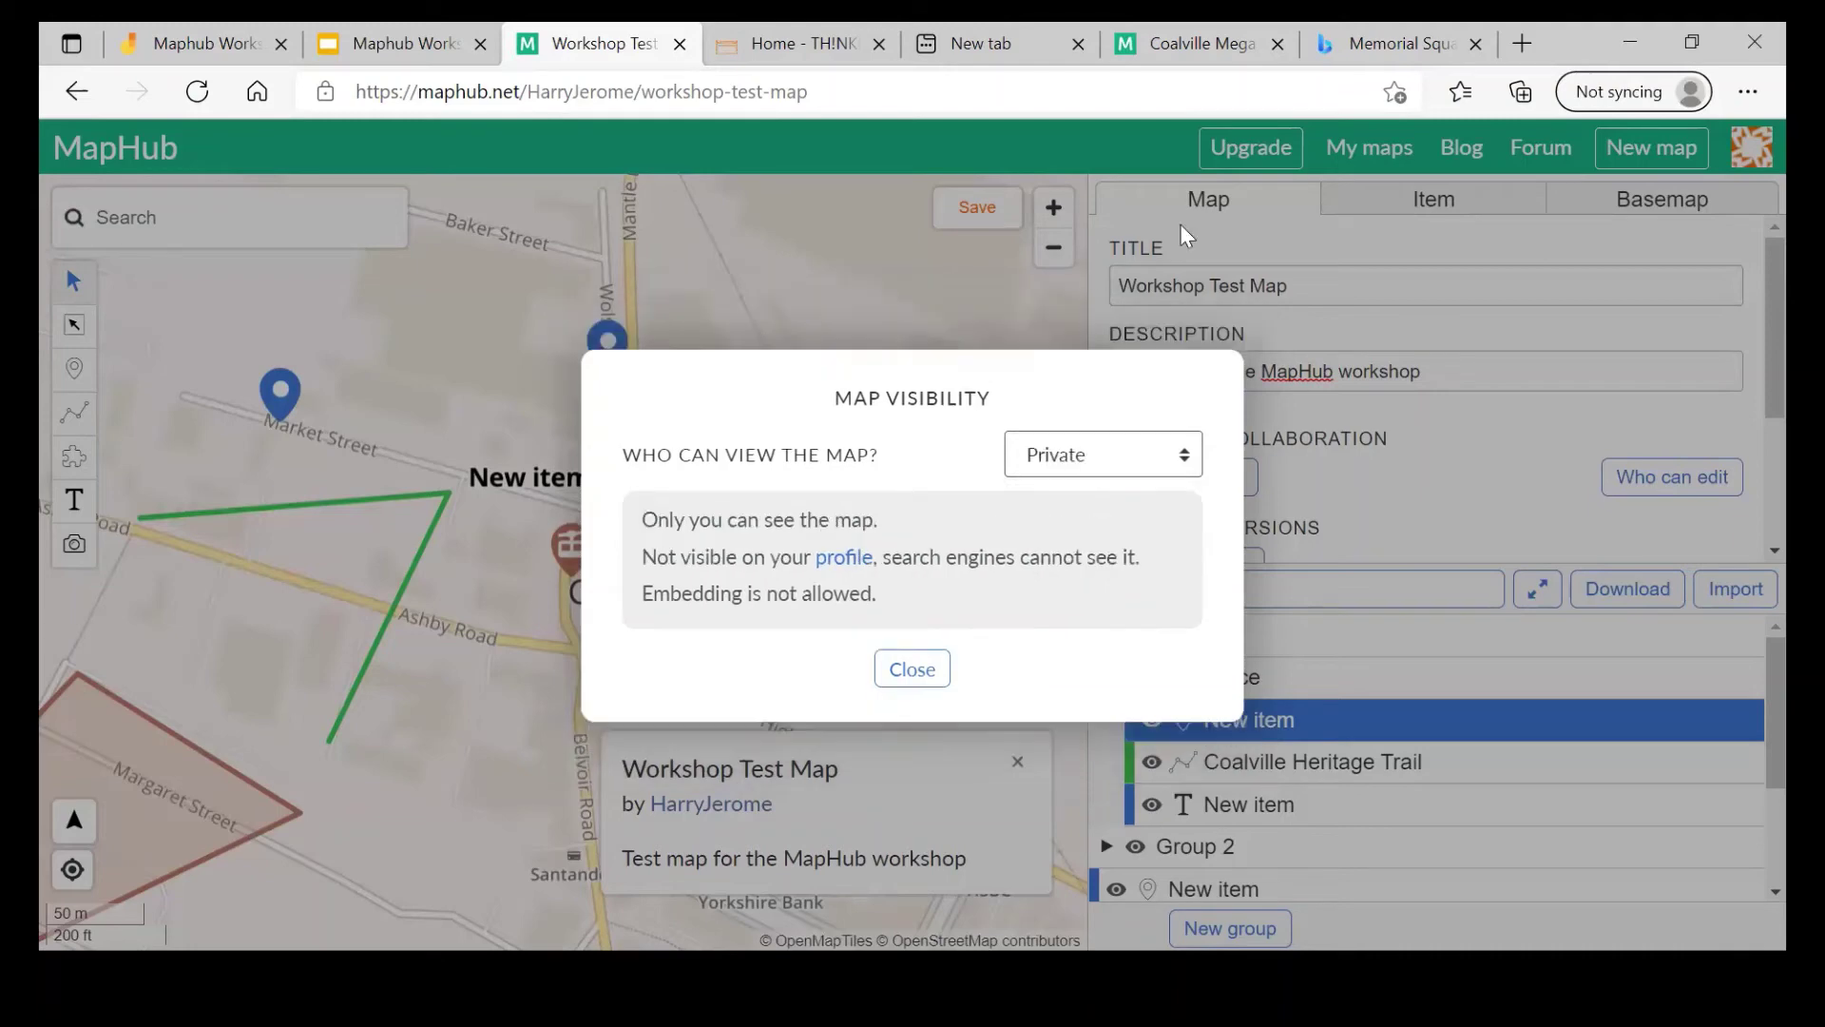
{"action": "left_click", "coordinate": [1131, 454]}
{"action": "key", "text": "Down"}
{"action": "key", "text": "Return"}
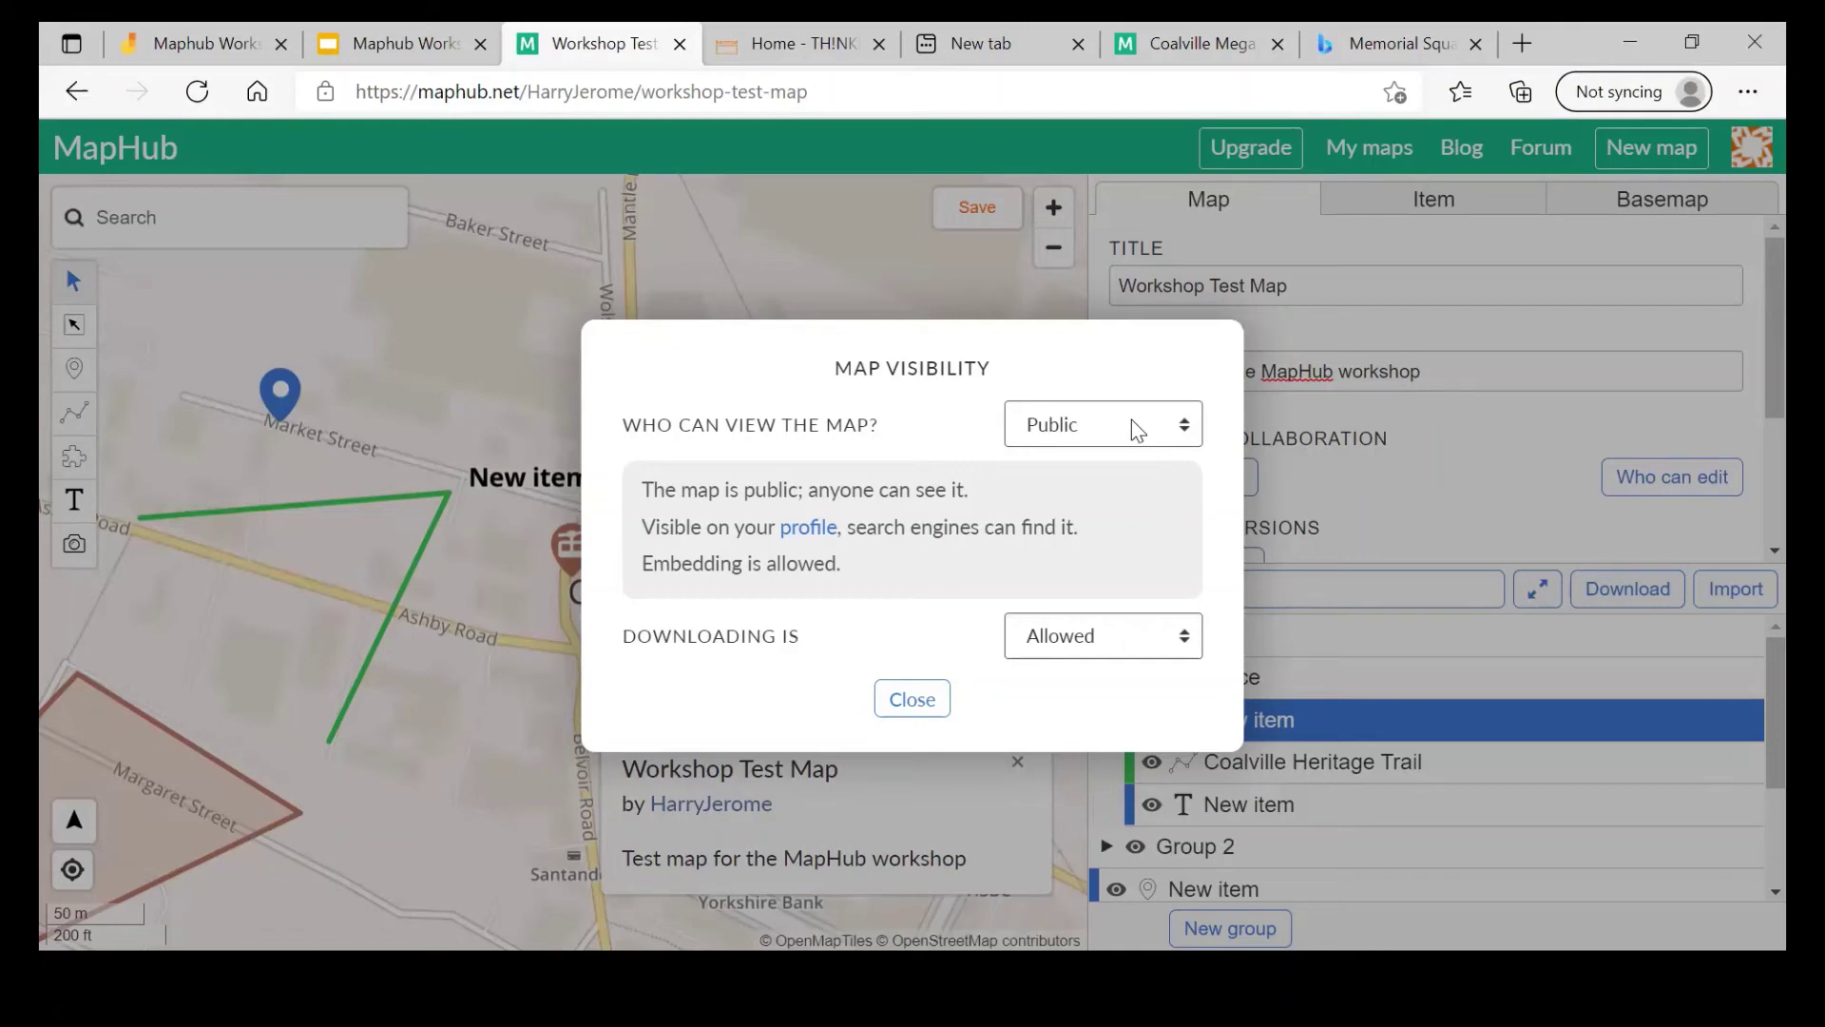
Step: Review the viewer choices again and set who can view the map to Private
{"action": "left_click", "coordinate": [1131, 424]}
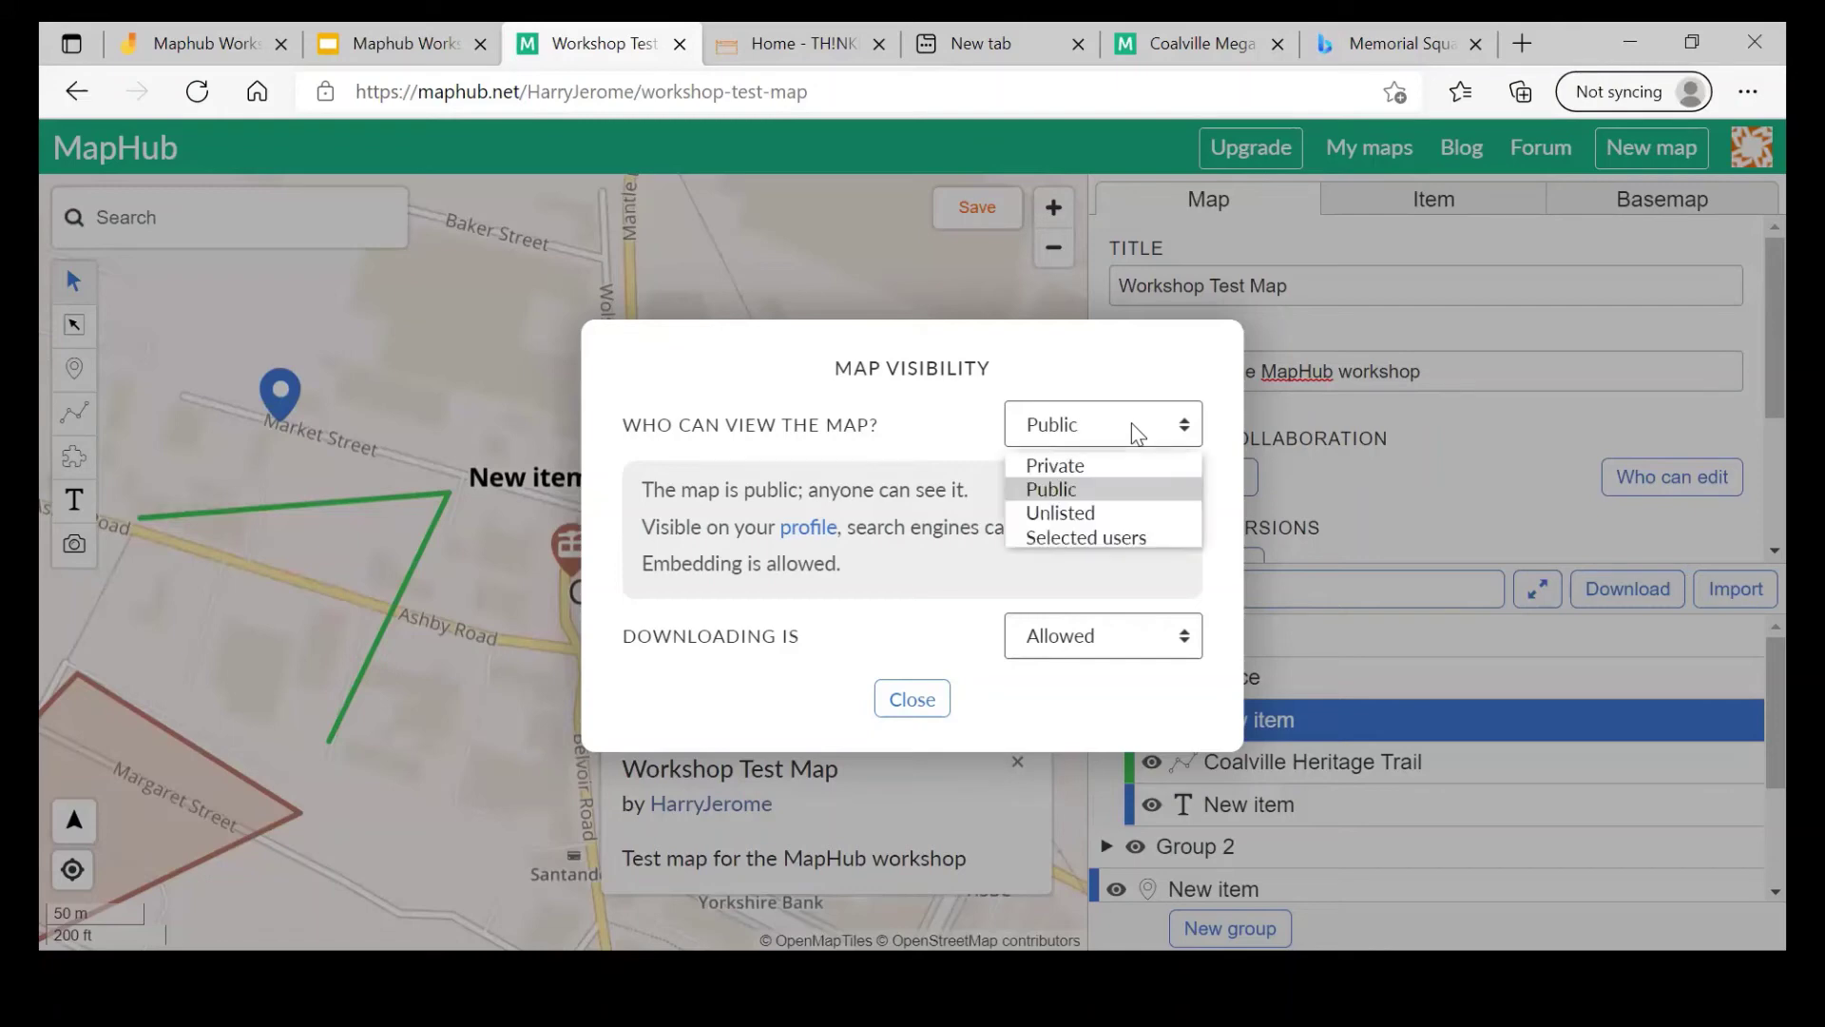
{"action": "left_click", "coordinate": [1131, 424]}
{"action": "left_click", "coordinate": [1131, 424]}
{"action": "left_click", "coordinate": [1131, 425]}
{"action": "left_click", "coordinate": [1131, 425]}
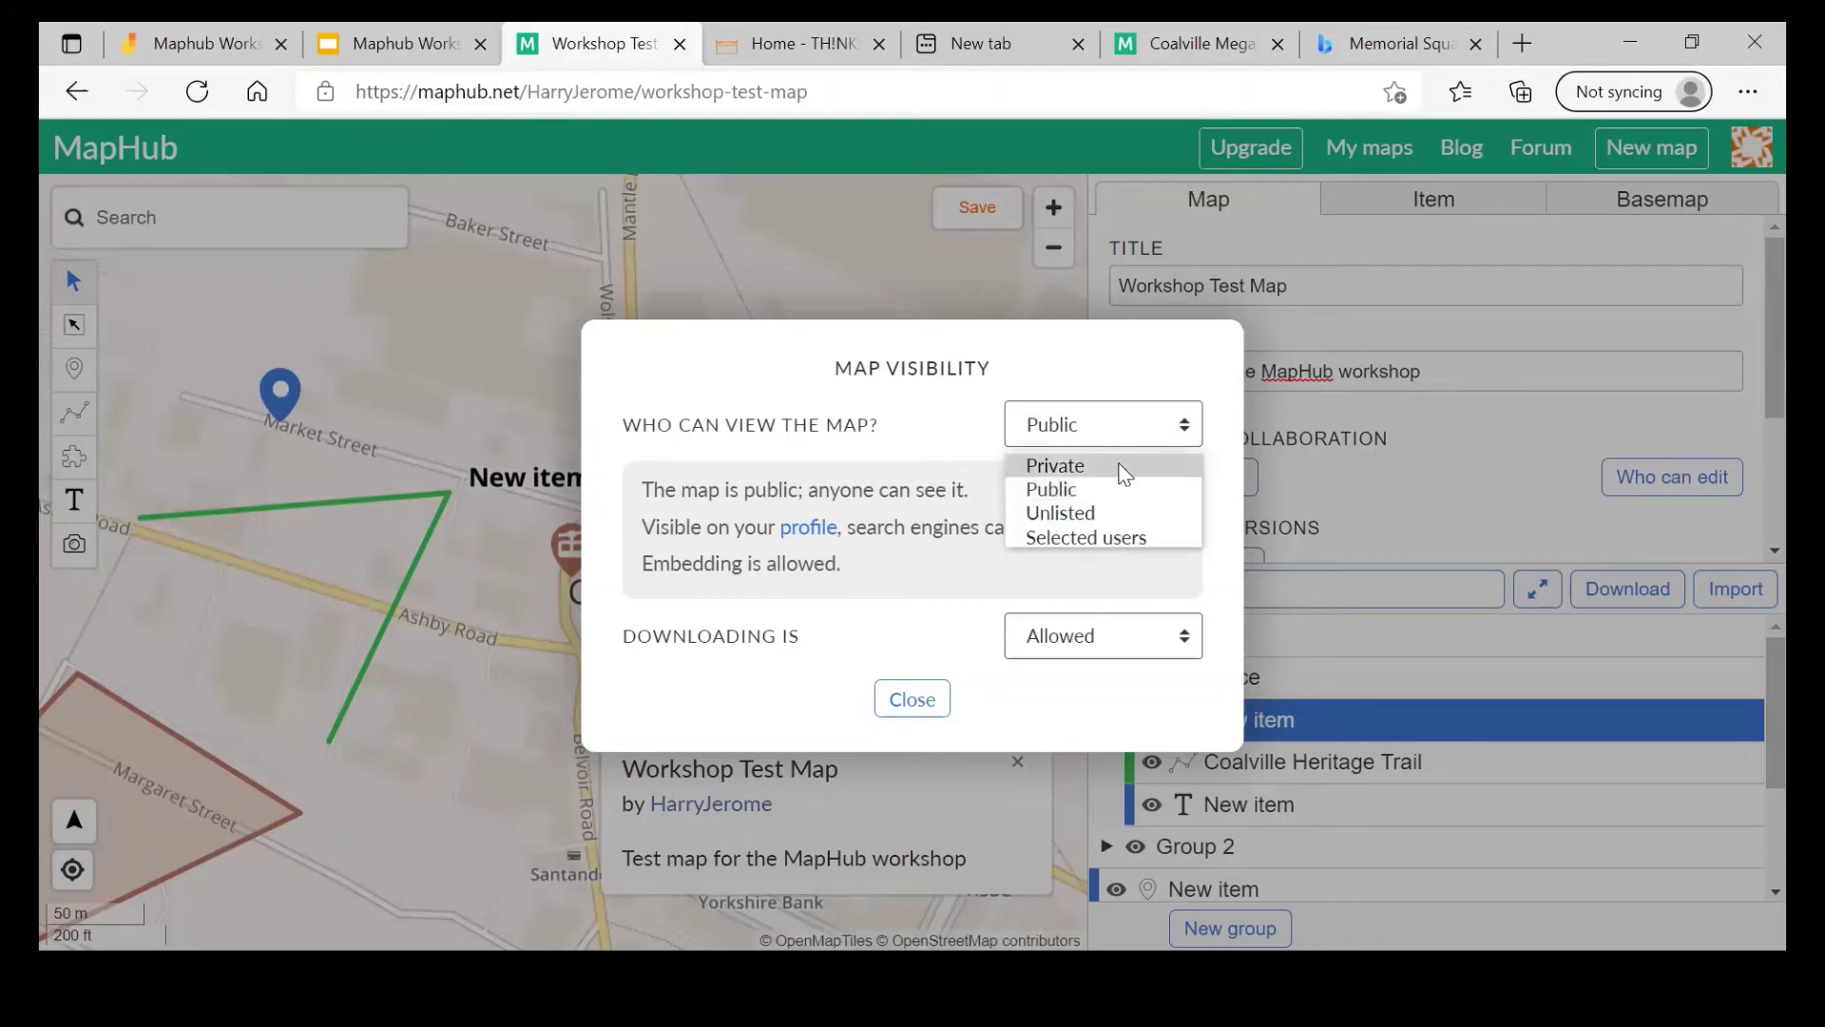
{"action": "left_click", "coordinate": [1114, 465]}
{"action": "left_click", "coordinate": [1112, 461]}
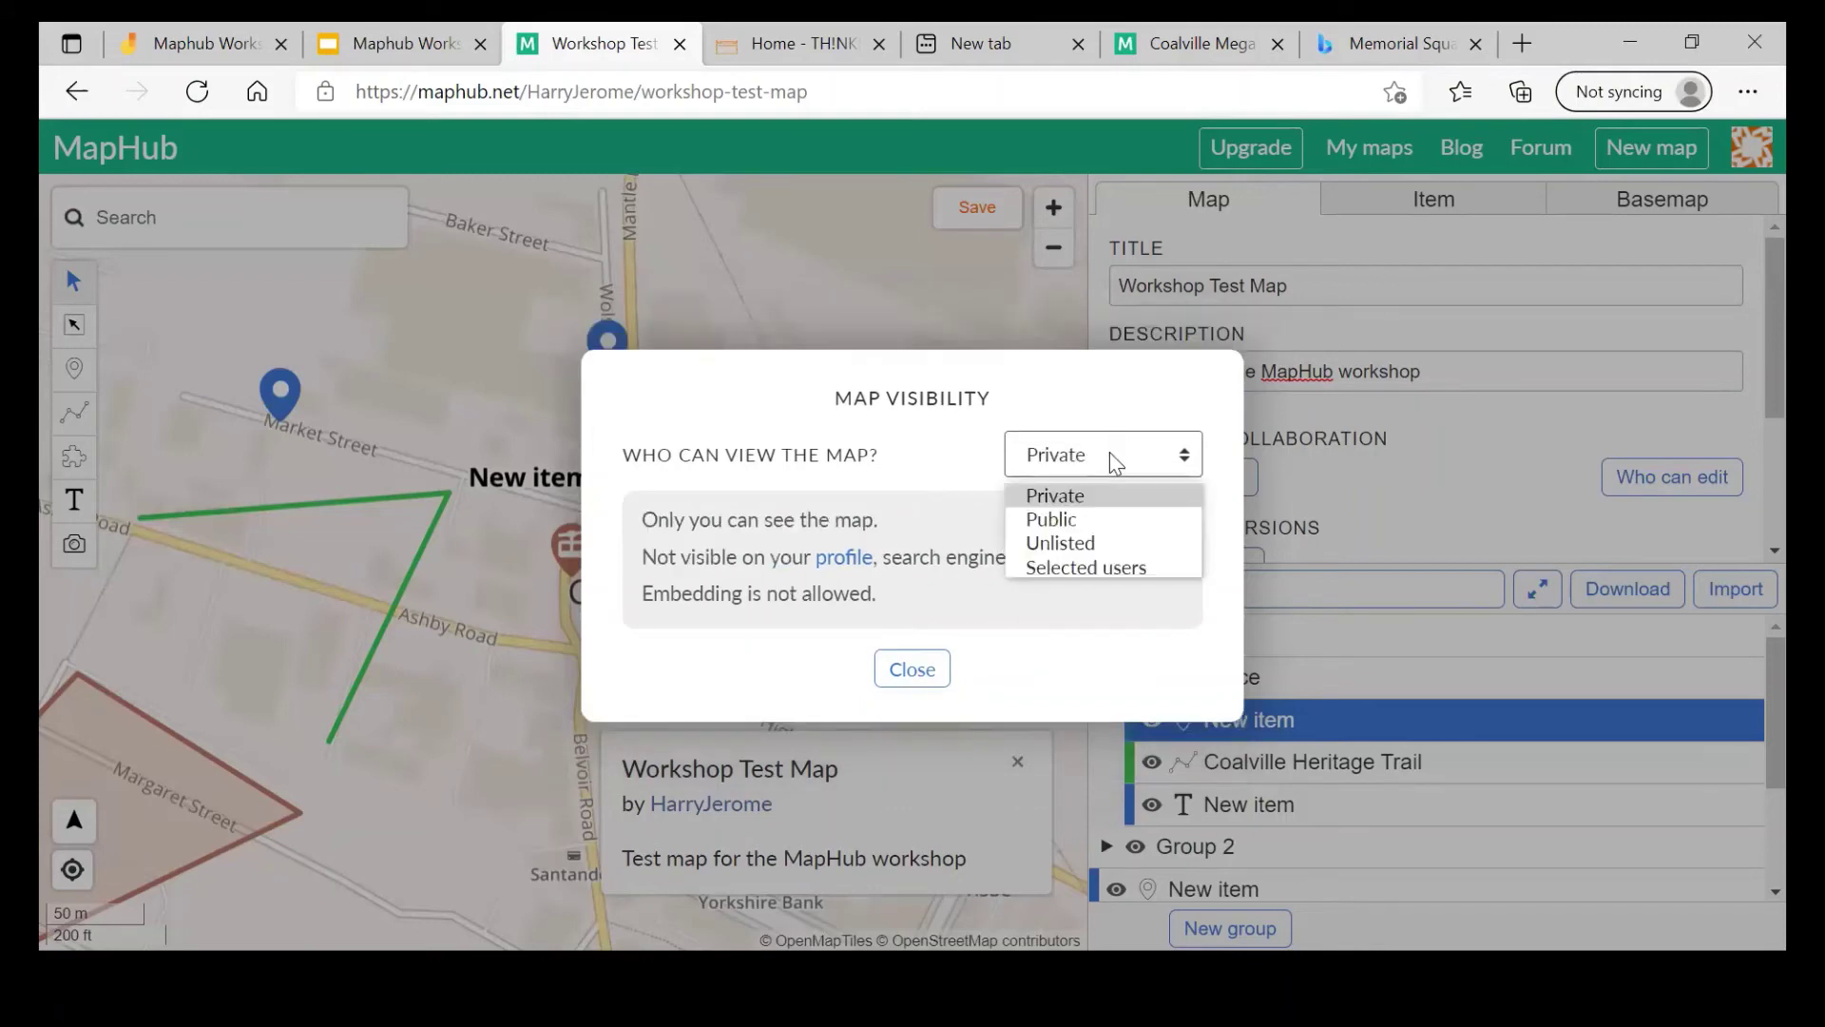
{"action": "left_click", "coordinate": [1112, 461]}
{"action": "right_click", "coordinate": [1110, 458]}
{"action": "left_click", "coordinate": [966, 546]}
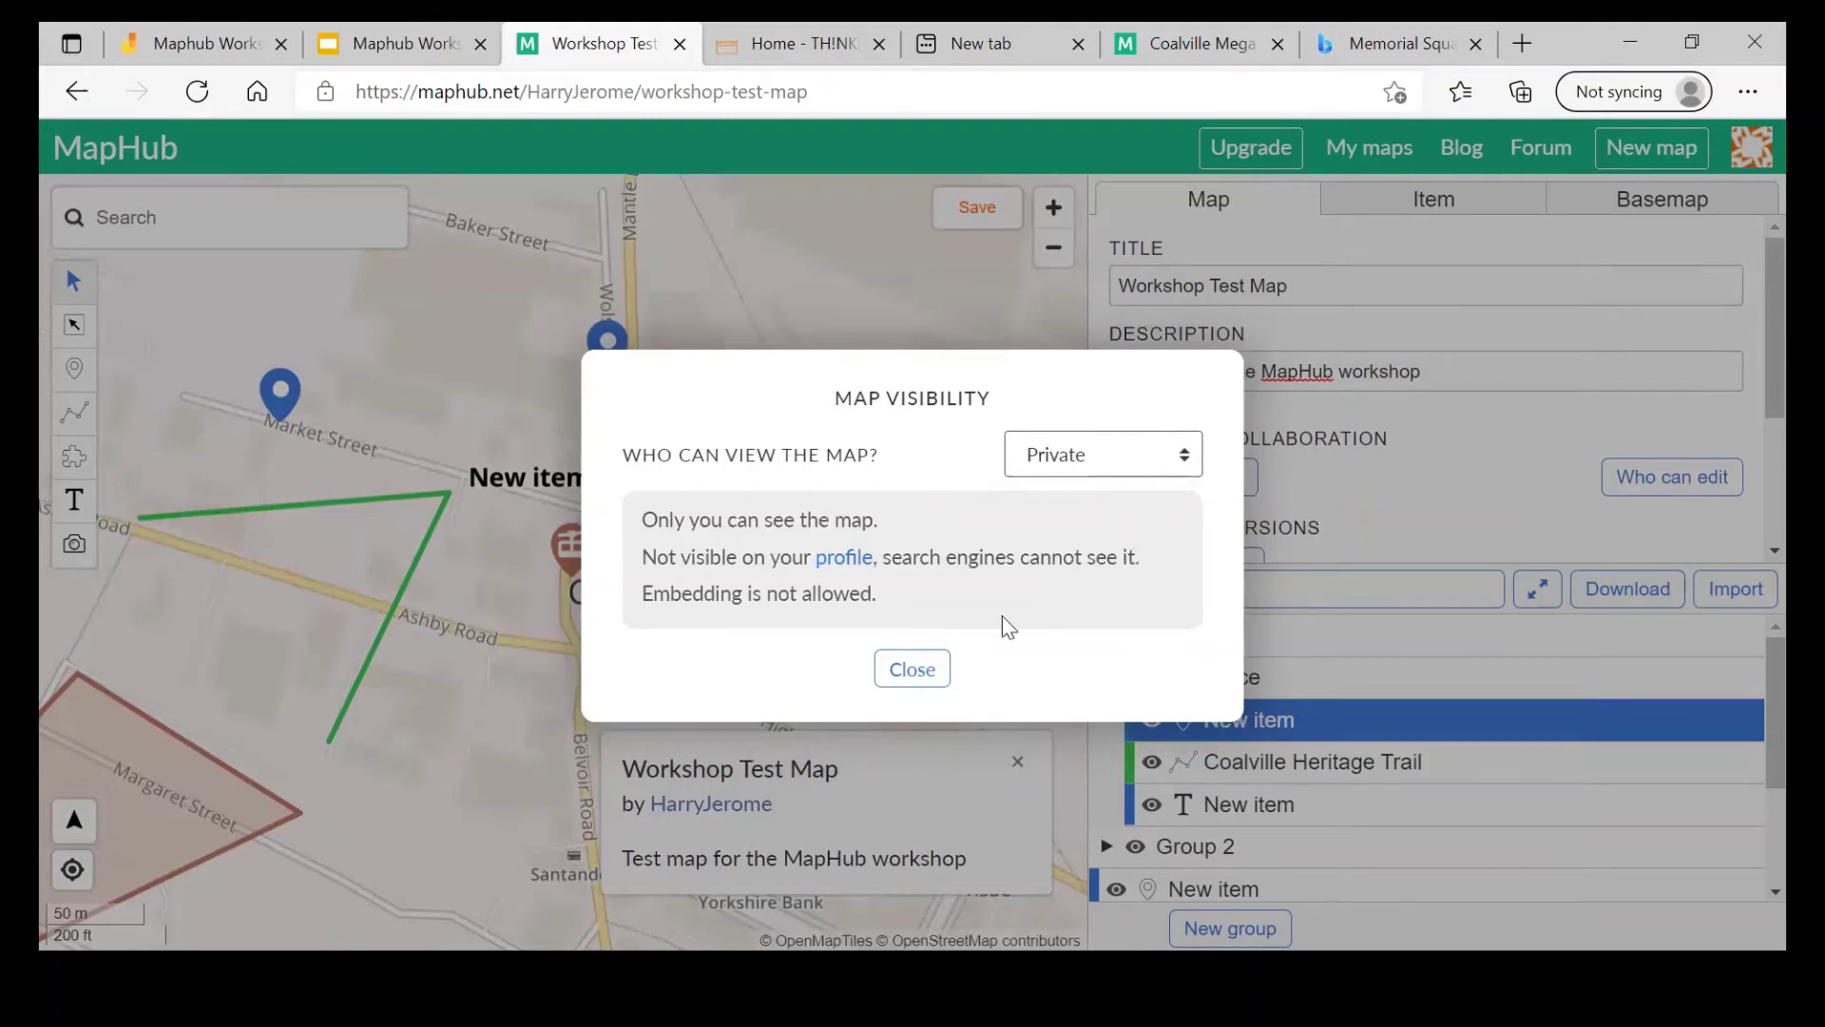
Step: Compare the Public and Unlisted visibility options by setting each one for the map
{"action": "left_click", "coordinate": [1151, 447]}
{"action": "left_click", "coordinate": [1095, 519]}
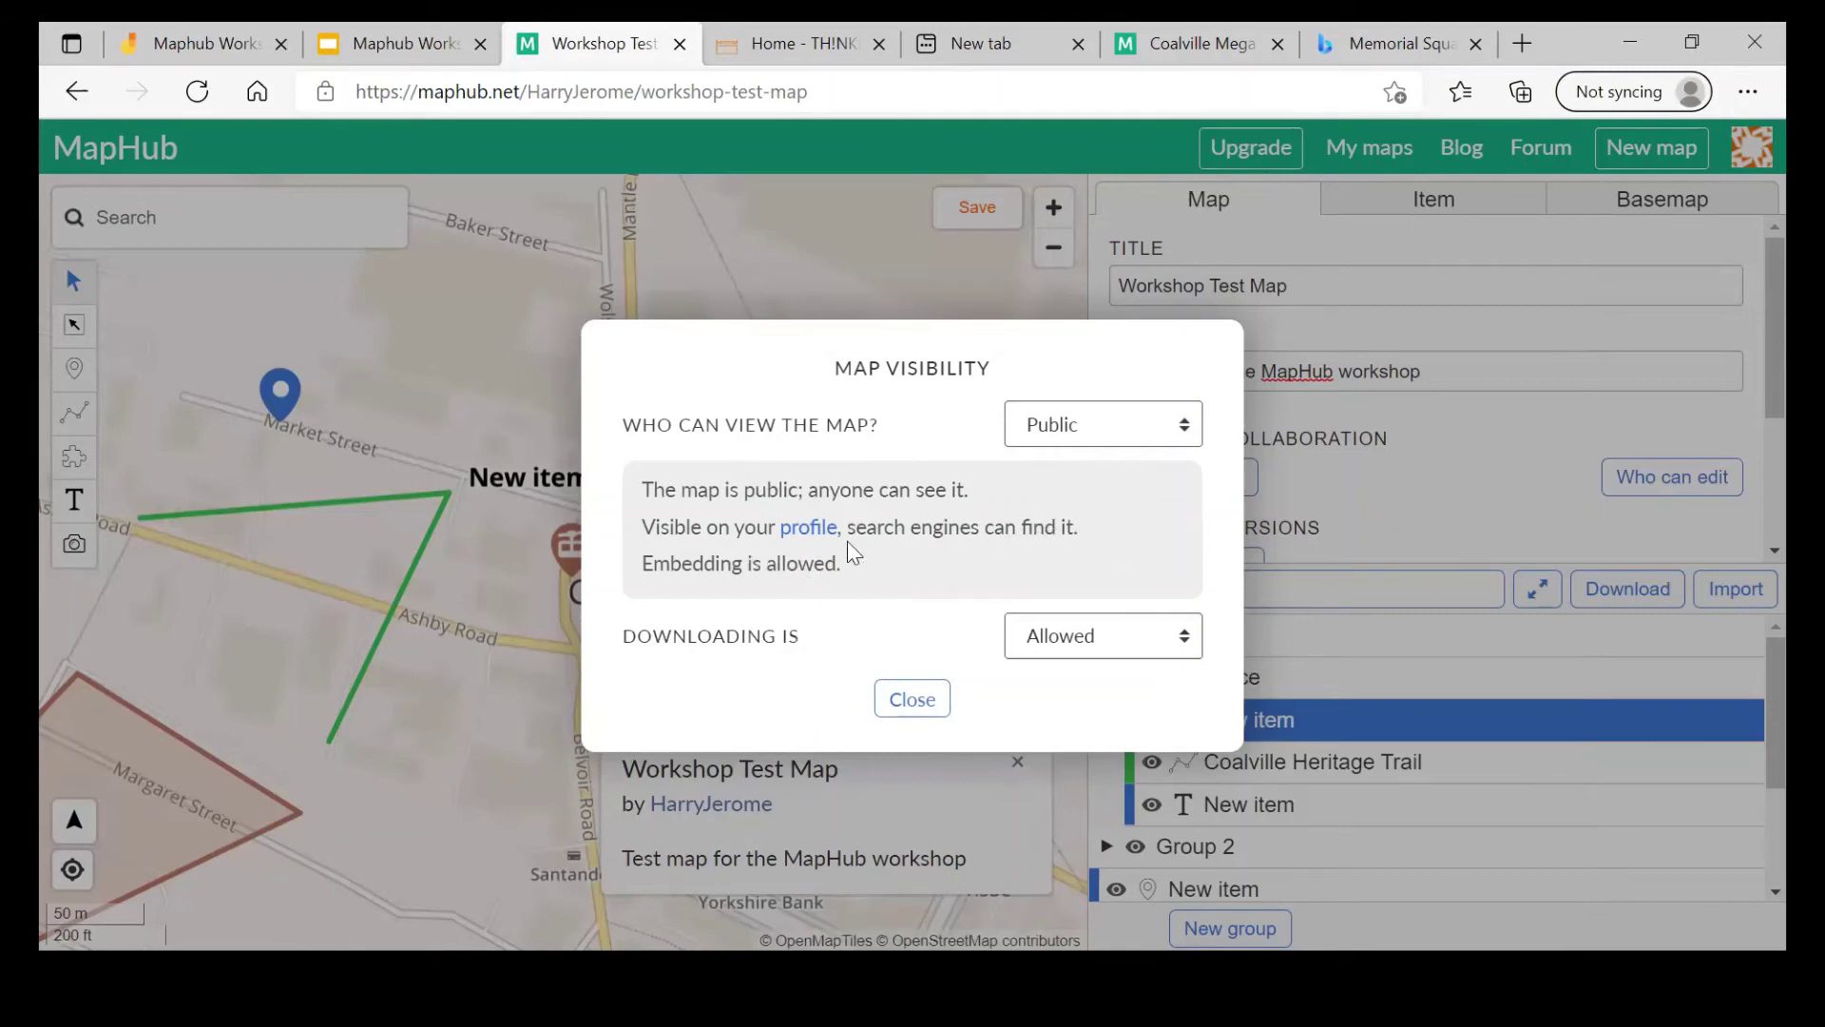
{"action": "left_click", "coordinate": [1088, 433]}
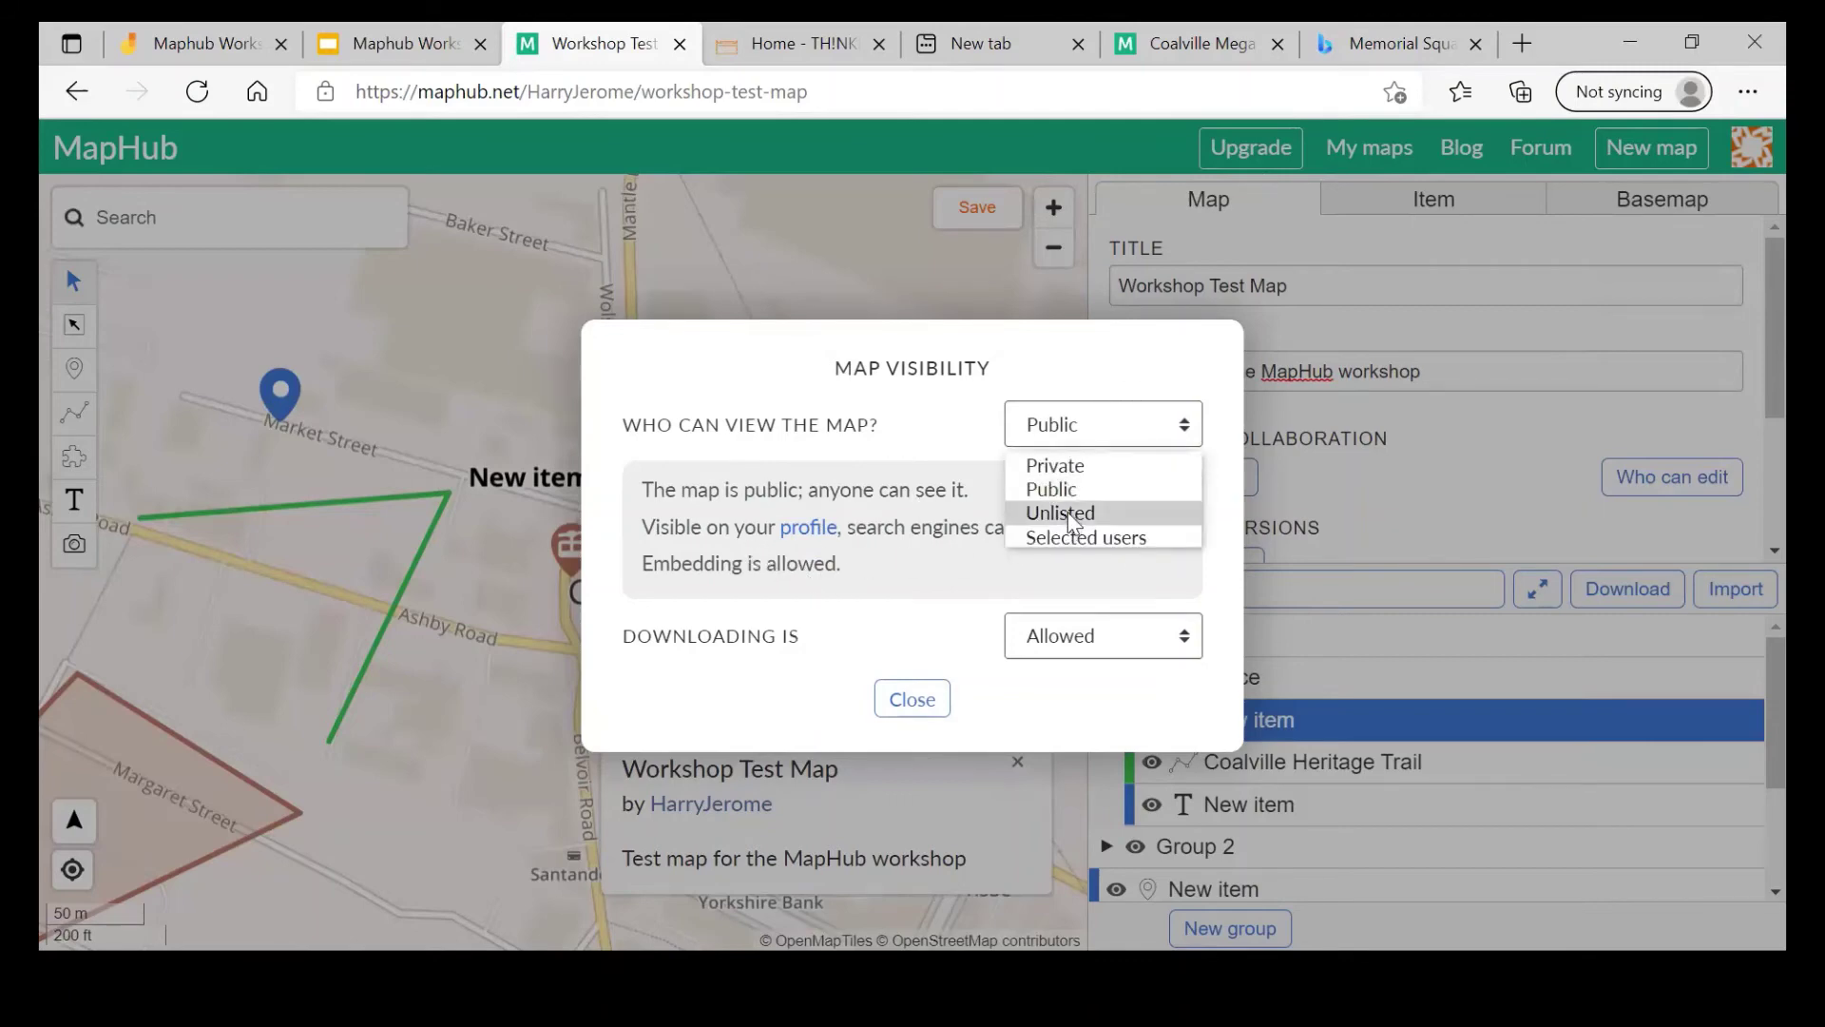
{"action": "left_click", "coordinate": [1069, 511]}
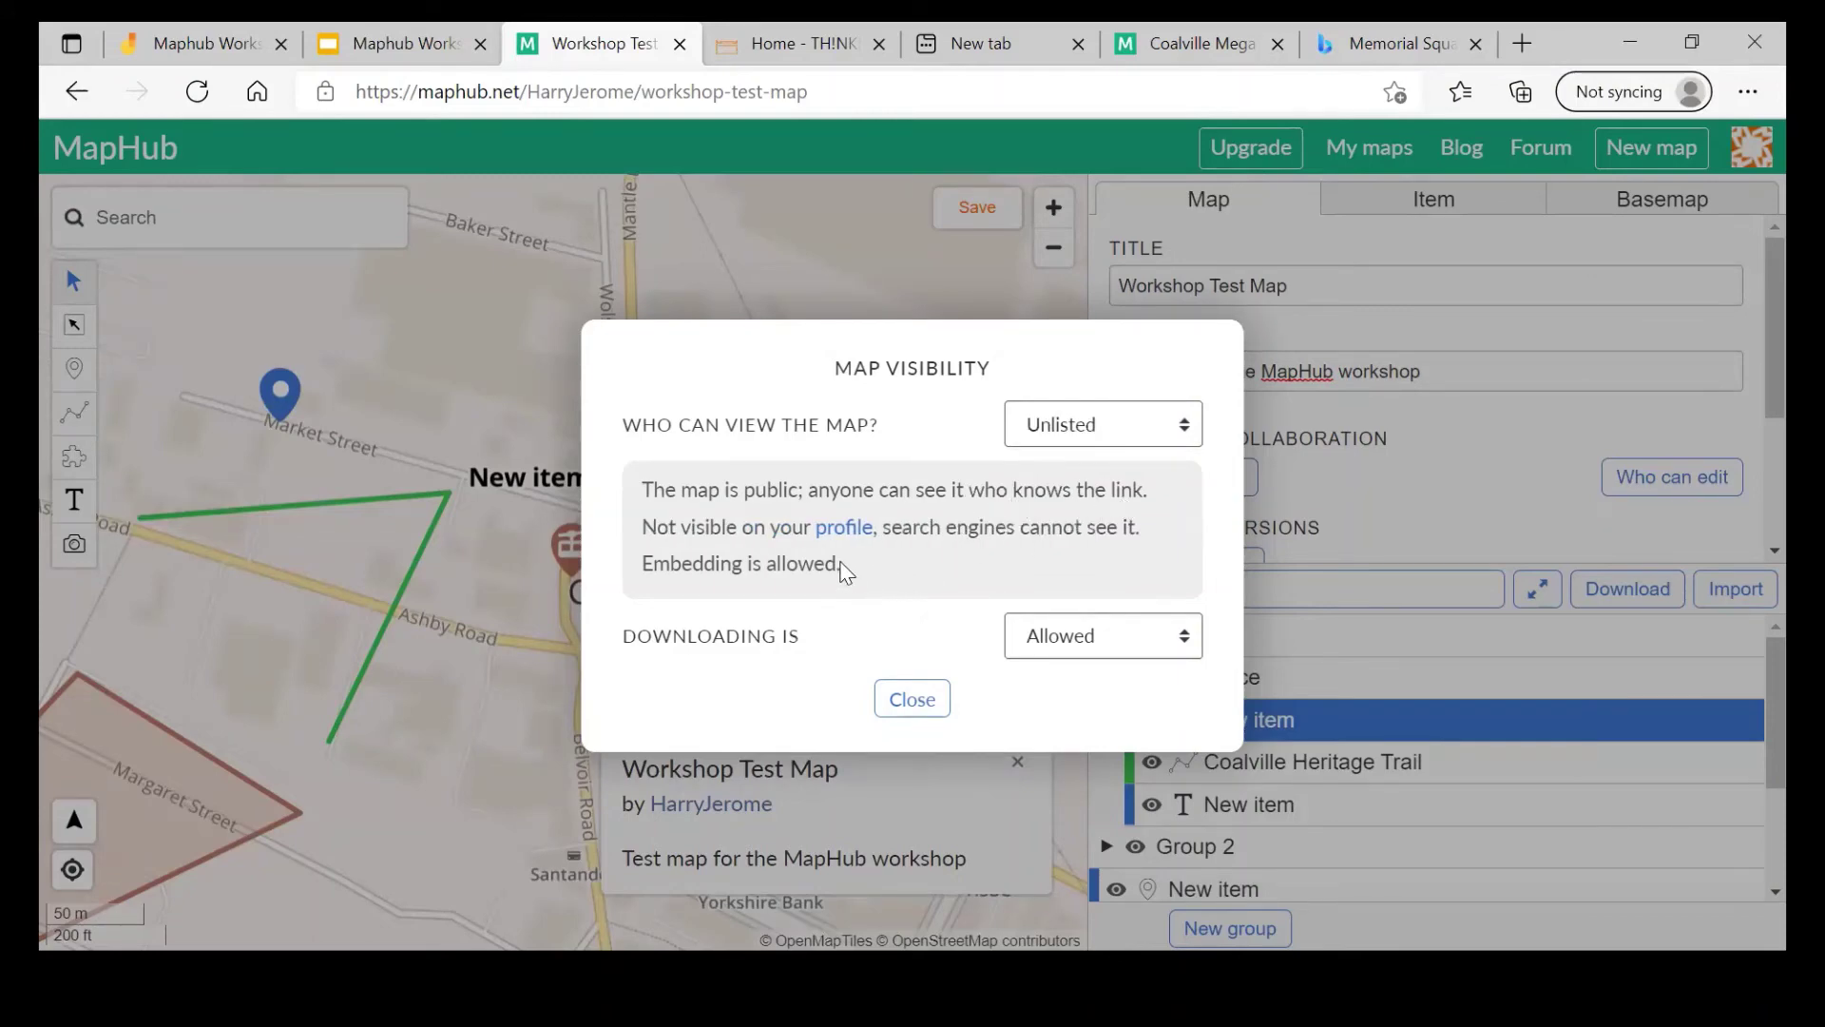
Step: Restrict who can view the map to Selected users, without adding any user, and close the visibility settings
{"action": "left_click", "coordinate": [1070, 439]}
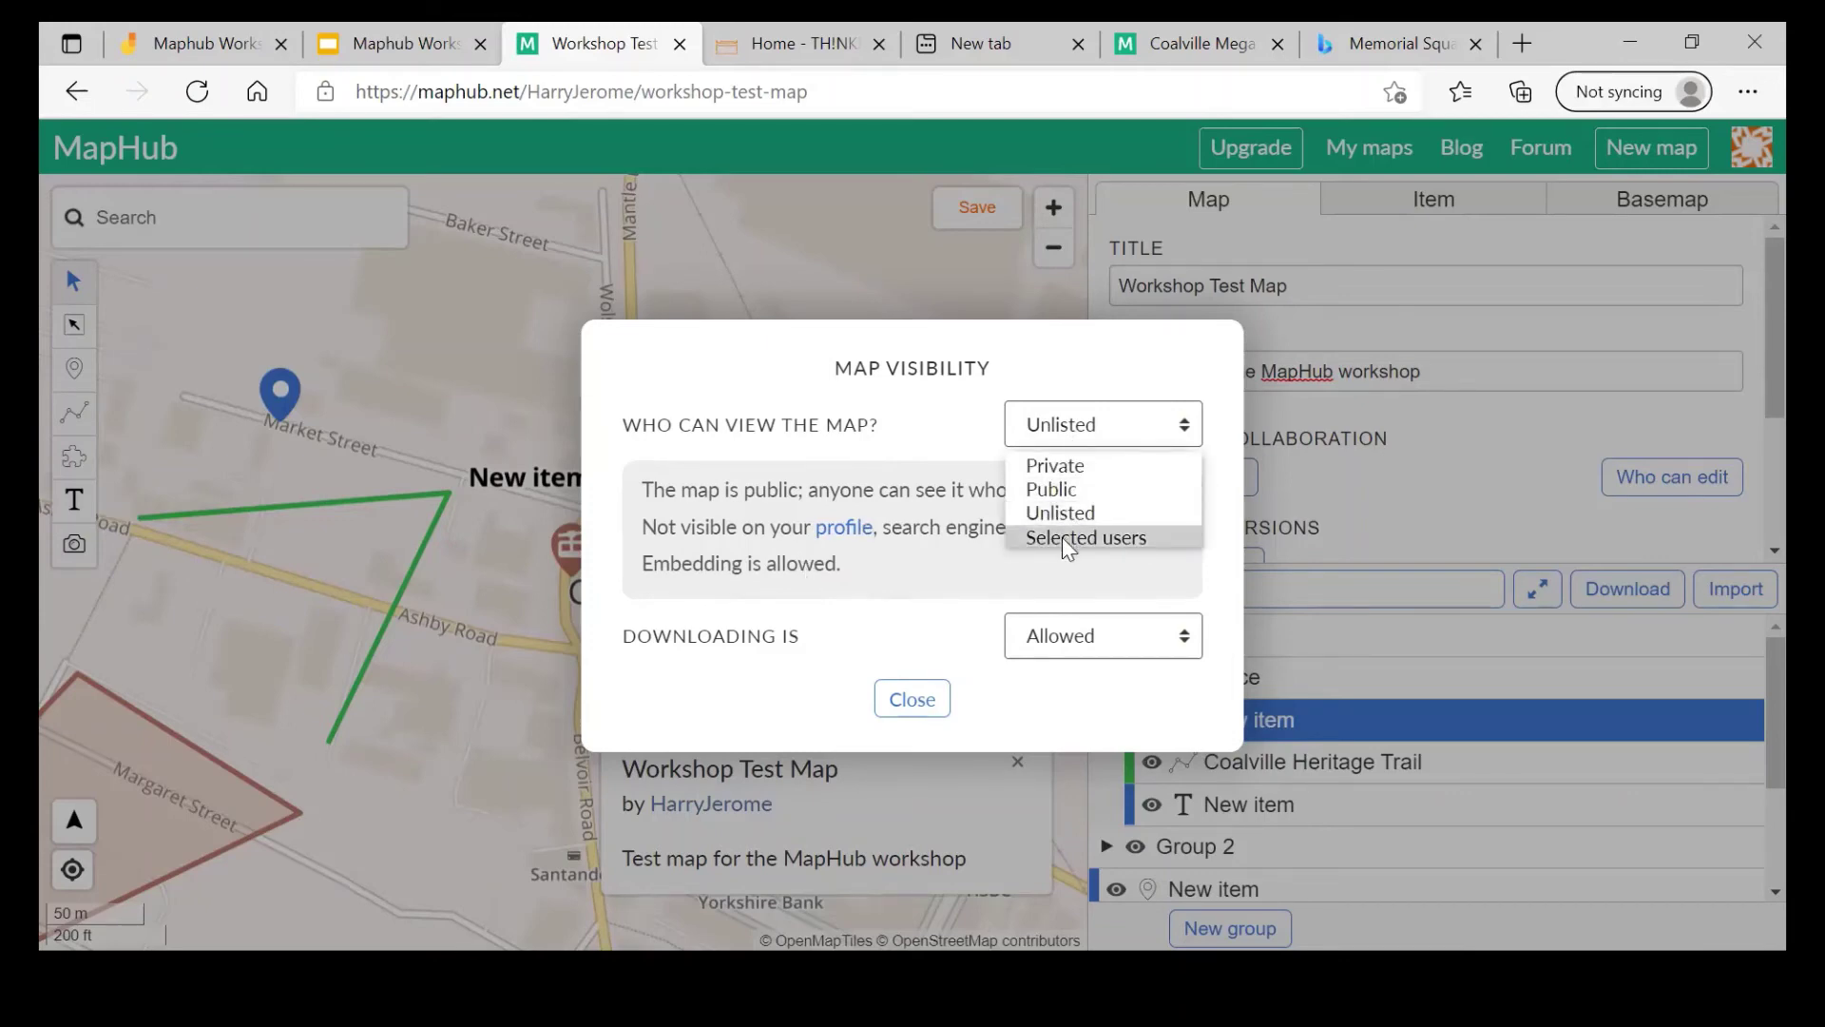
{"action": "left_click", "coordinate": [1064, 538]}
{"action": "left_click", "coordinate": [849, 650]}
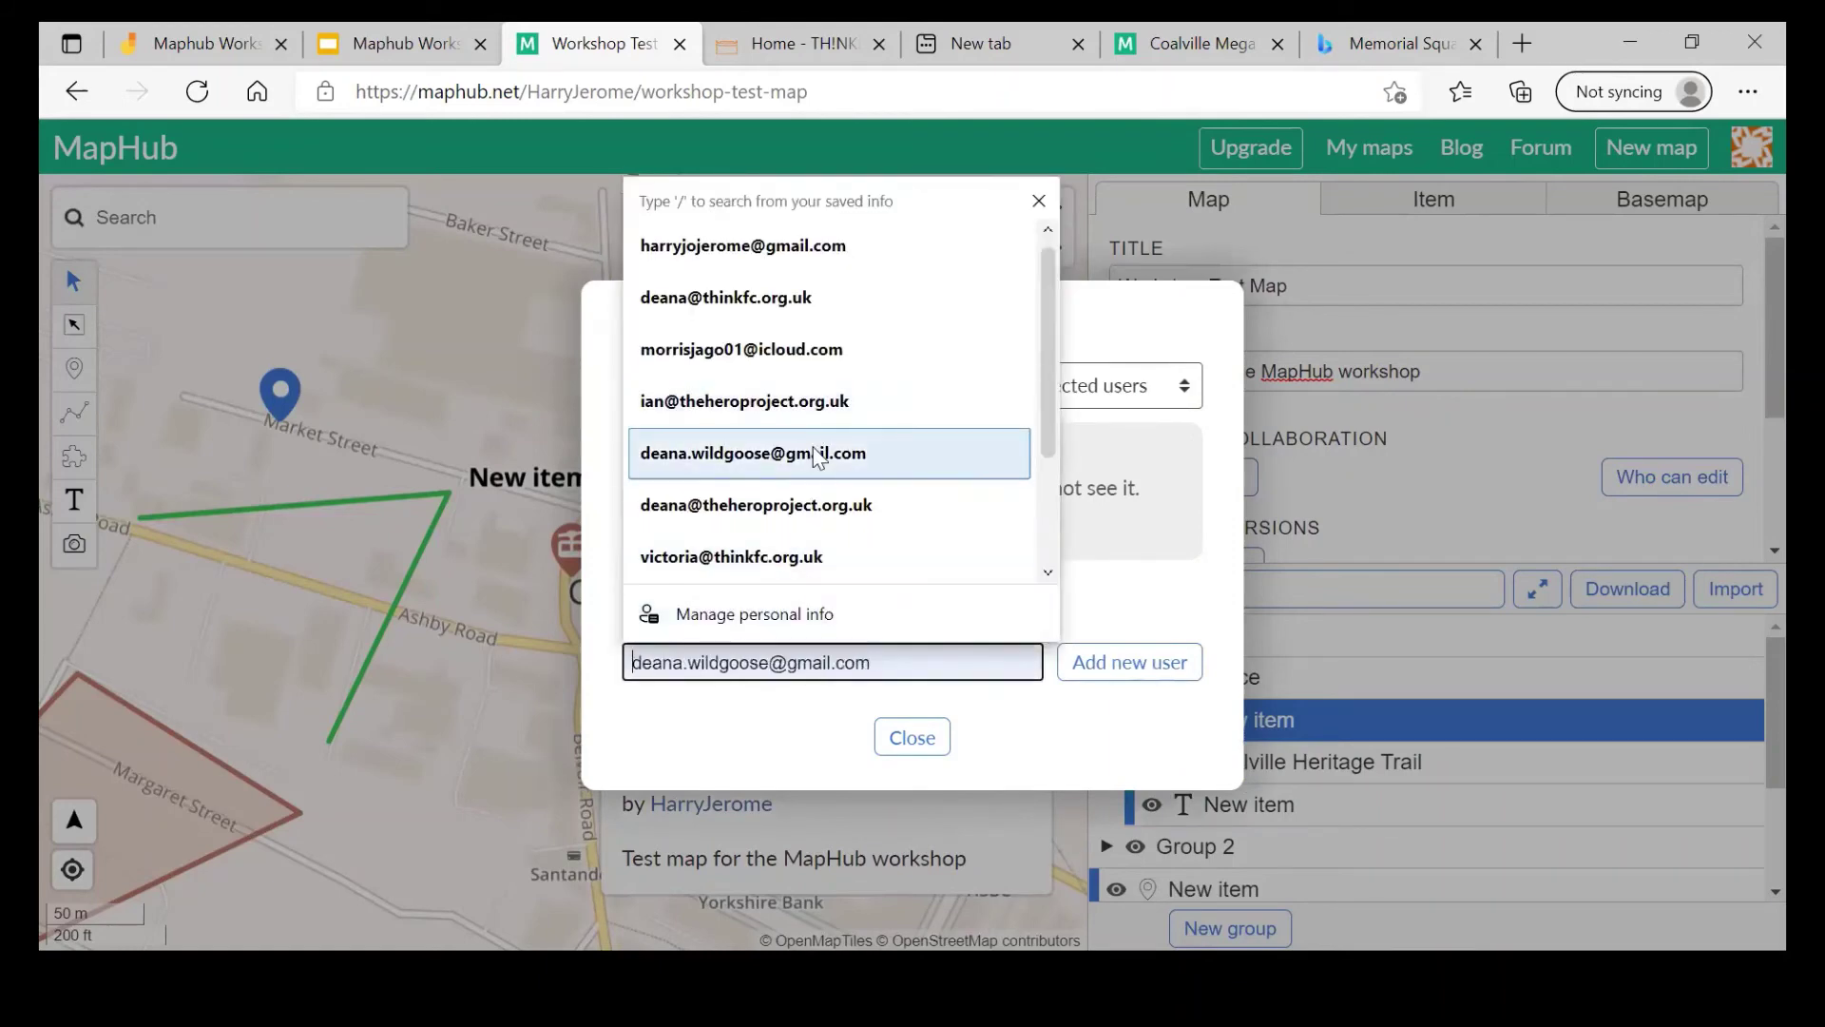
{"action": "left_click", "coordinate": [1145, 469]}
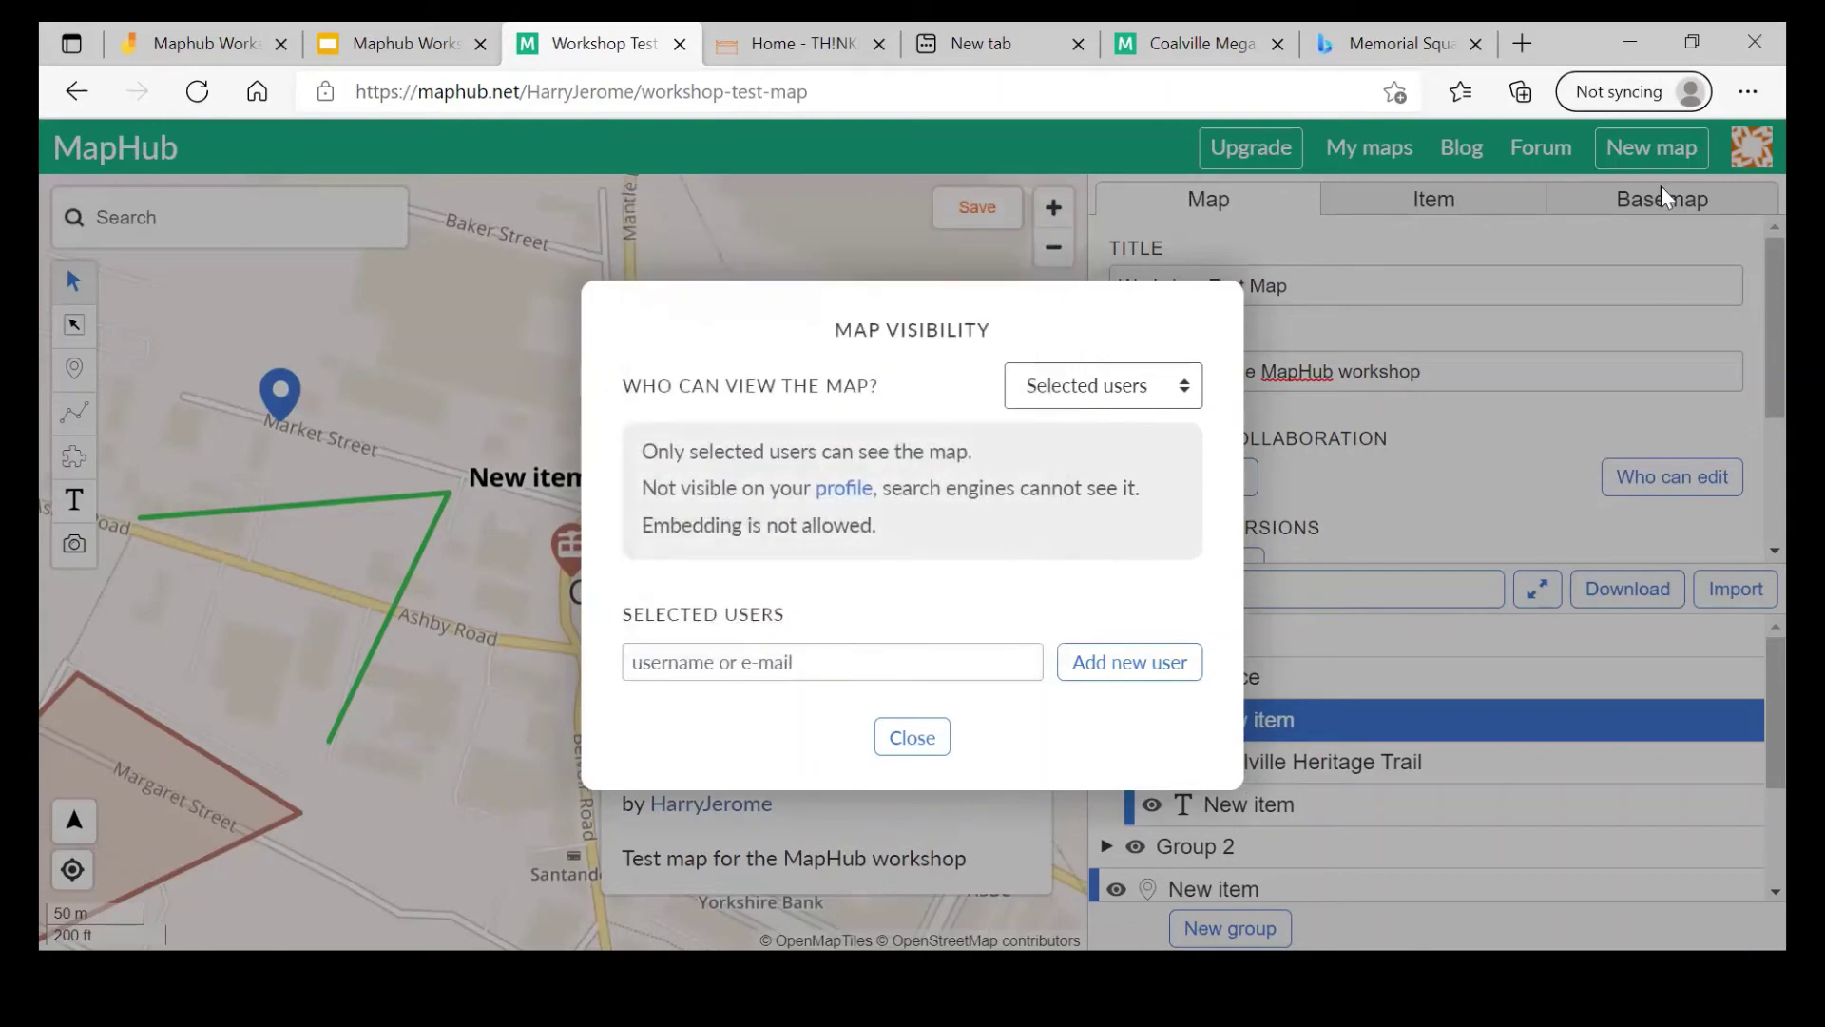
{"action": "left_click", "coordinate": [1103, 392]}
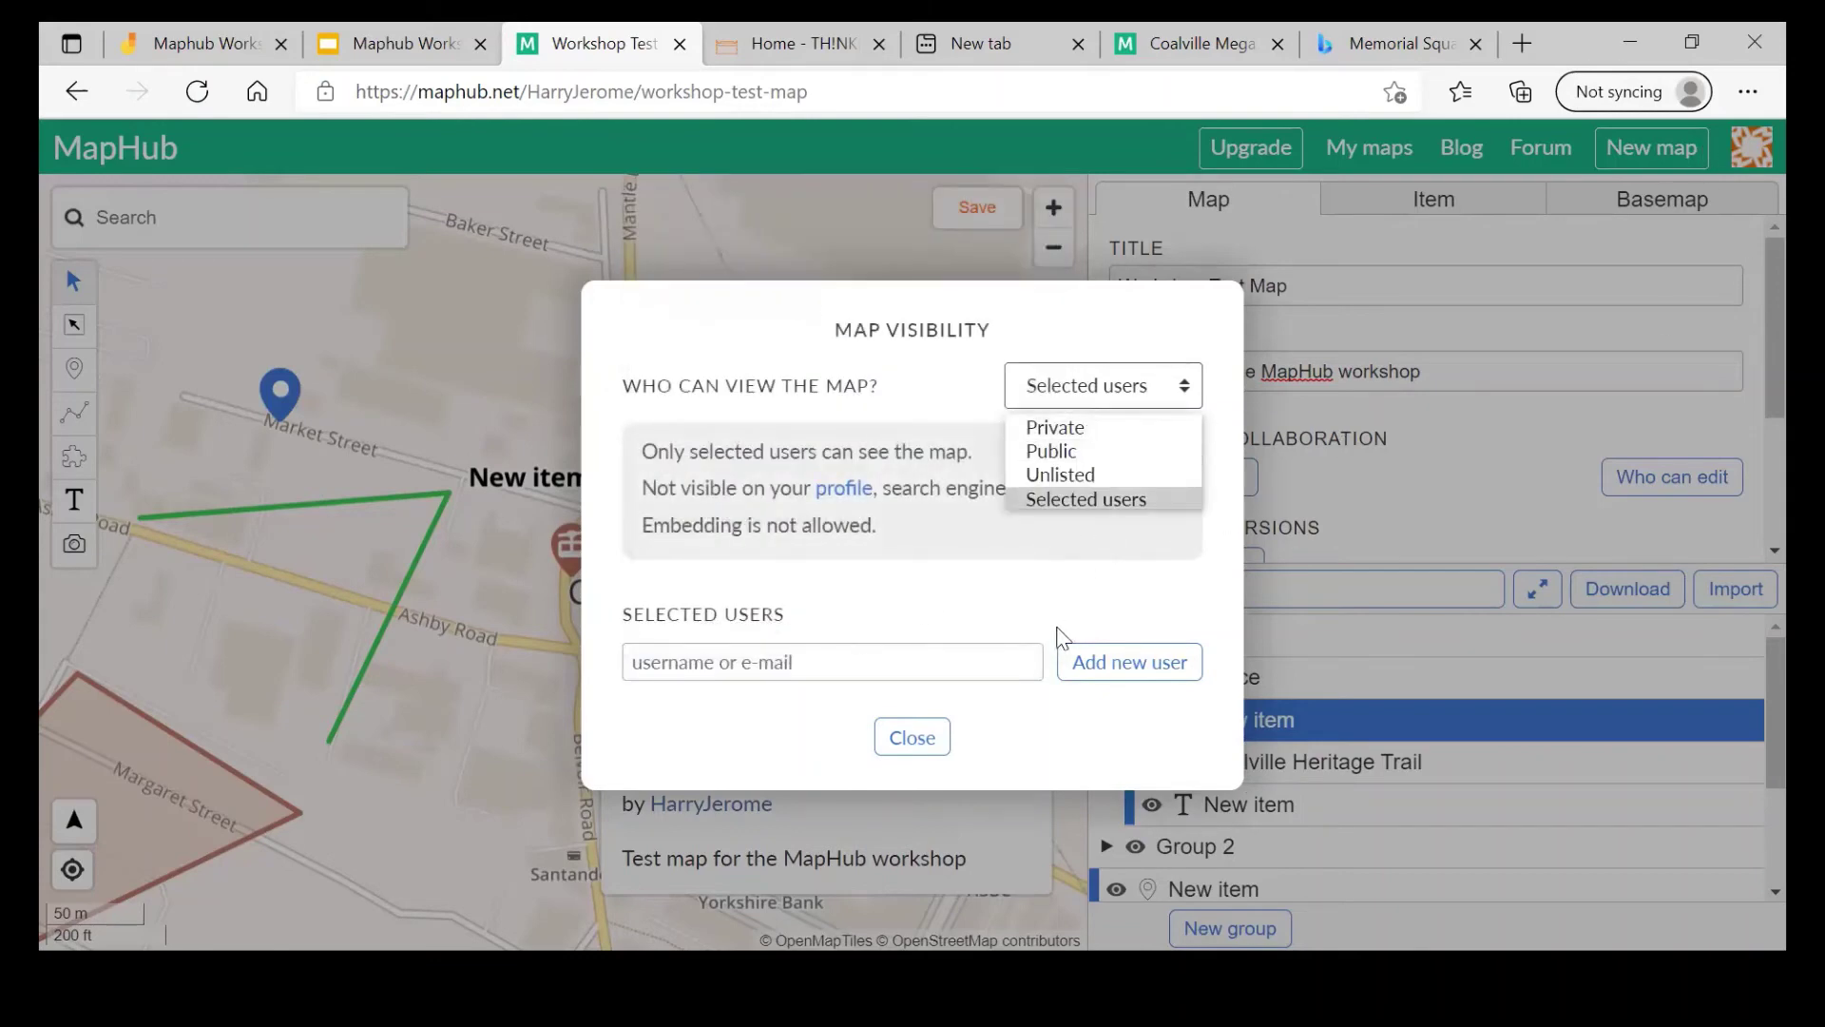
{"action": "left_click", "coordinate": [1004, 609]}
{"action": "left_click", "coordinate": [912, 737]}
Step: Set collaboration on the map to Enabled for selected users, without adding anyone, and leave the collaboration settings
{"action": "scroll", "coordinate": [1516, 343], "scroll_direction": "down", "scroll_amount": 1}
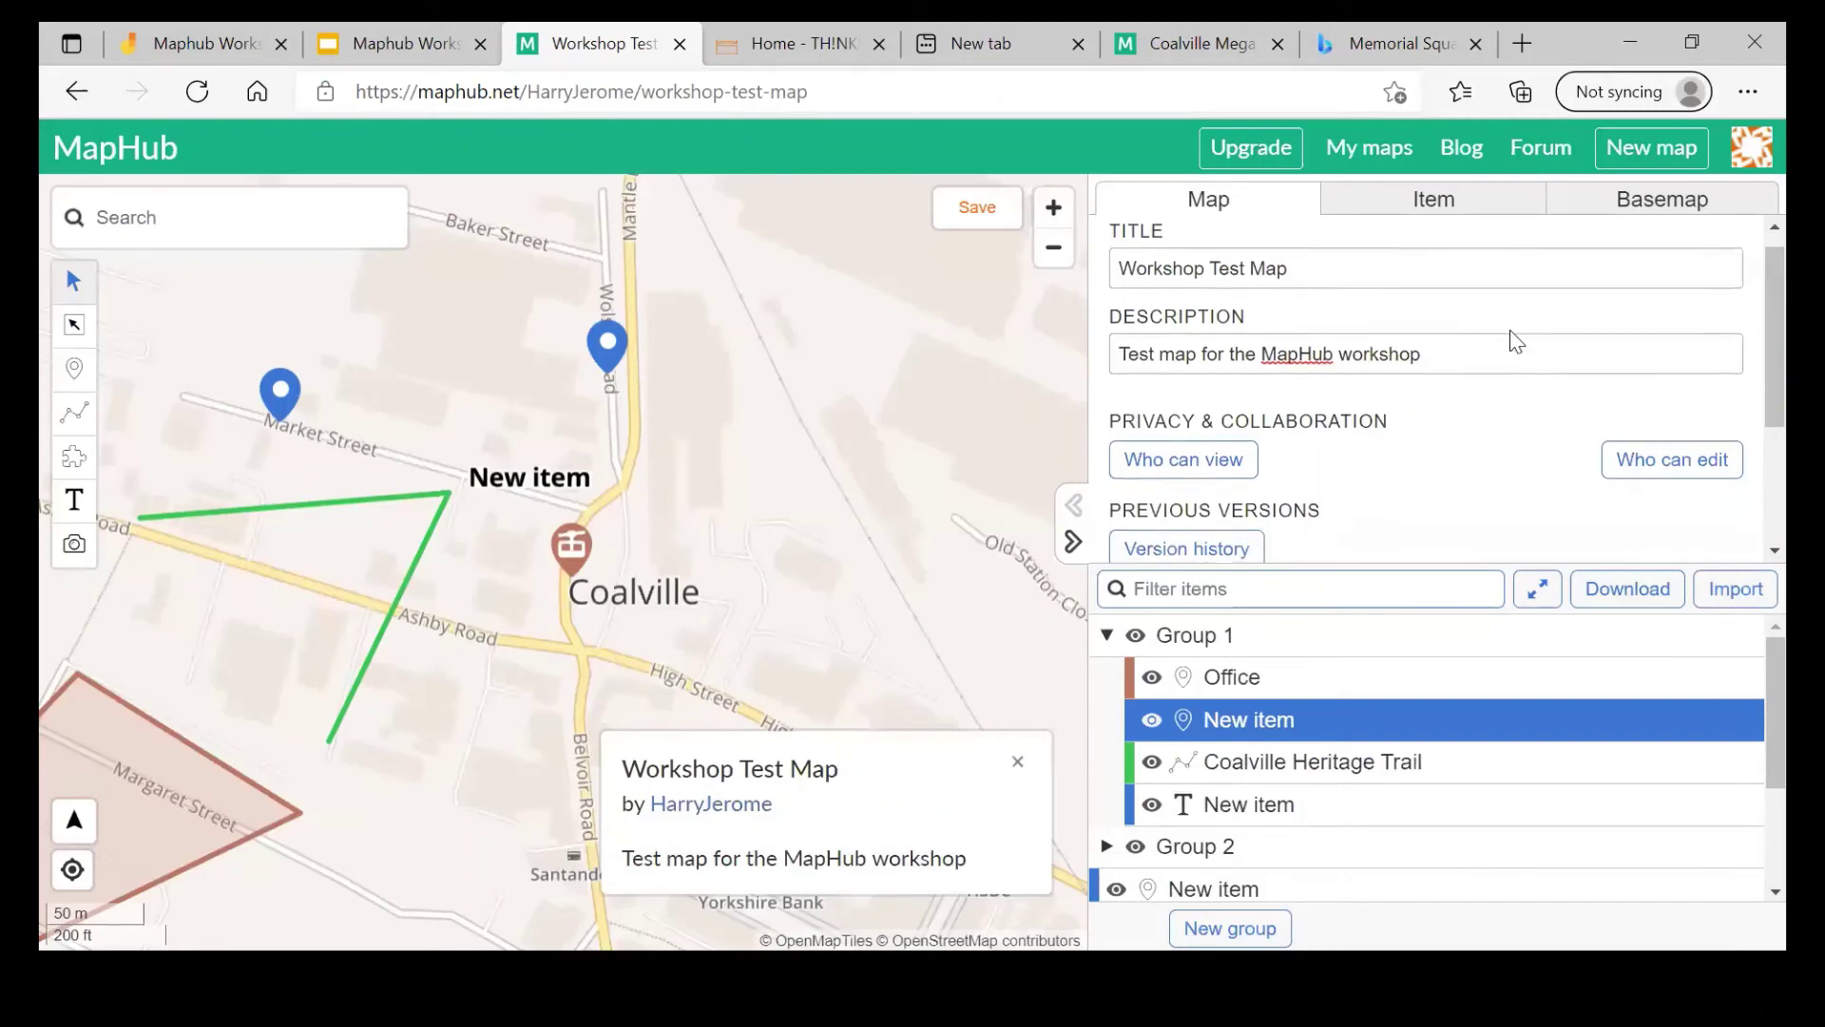
{"action": "left_click", "coordinate": [1645, 366]}
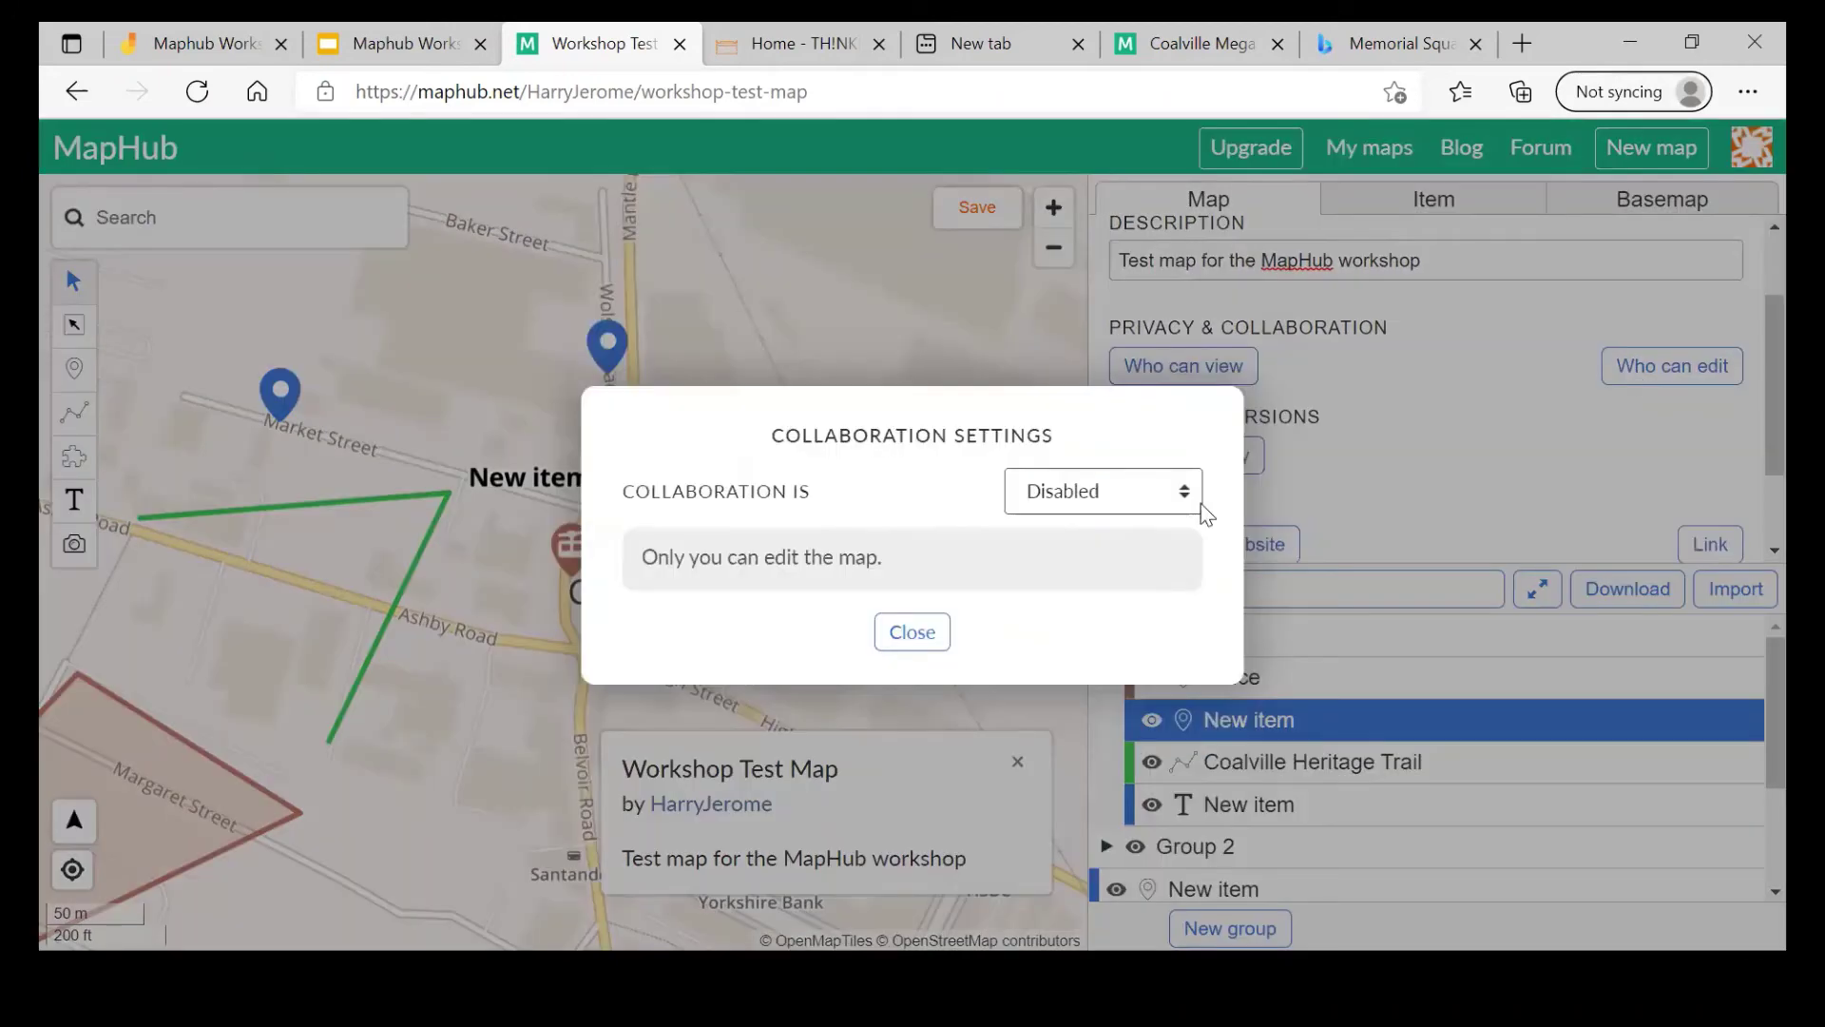
{"action": "left_click", "coordinate": [1112, 513]}
{"action": "left_click", "coordinate": [1095, 556]}
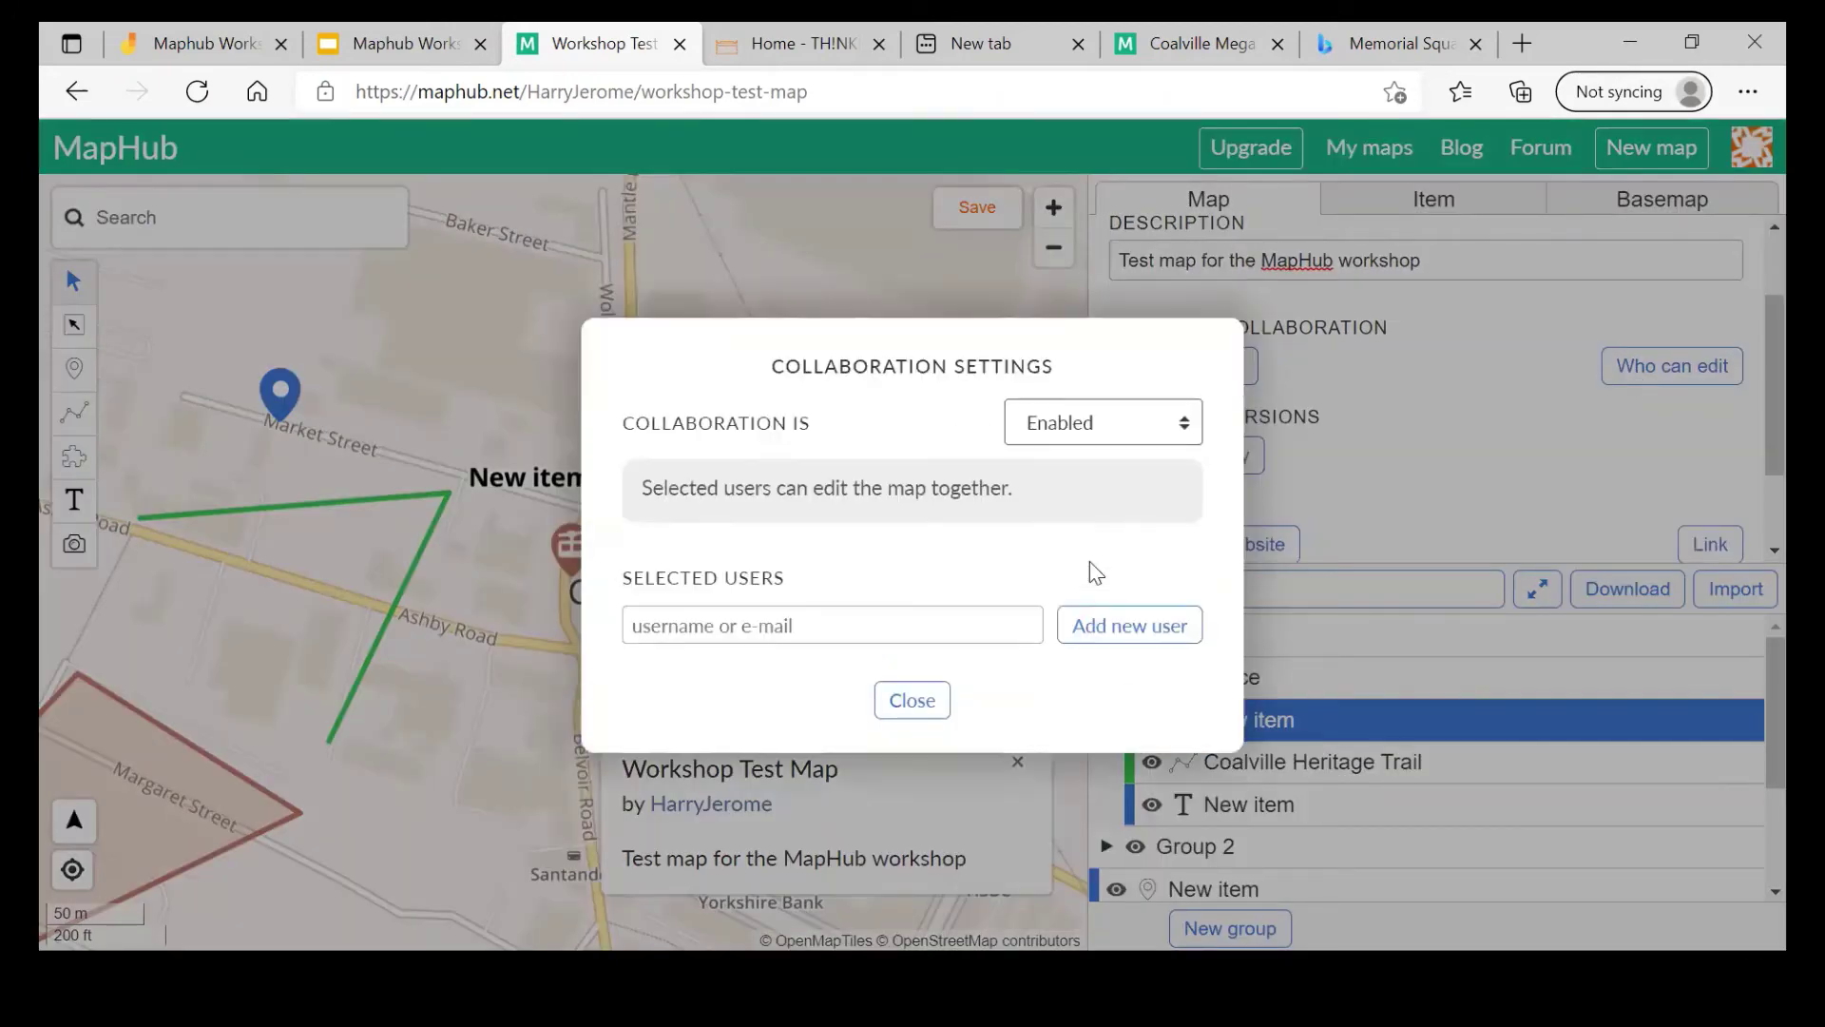
{"action": "left_click", "coordinate": [941, 624]}
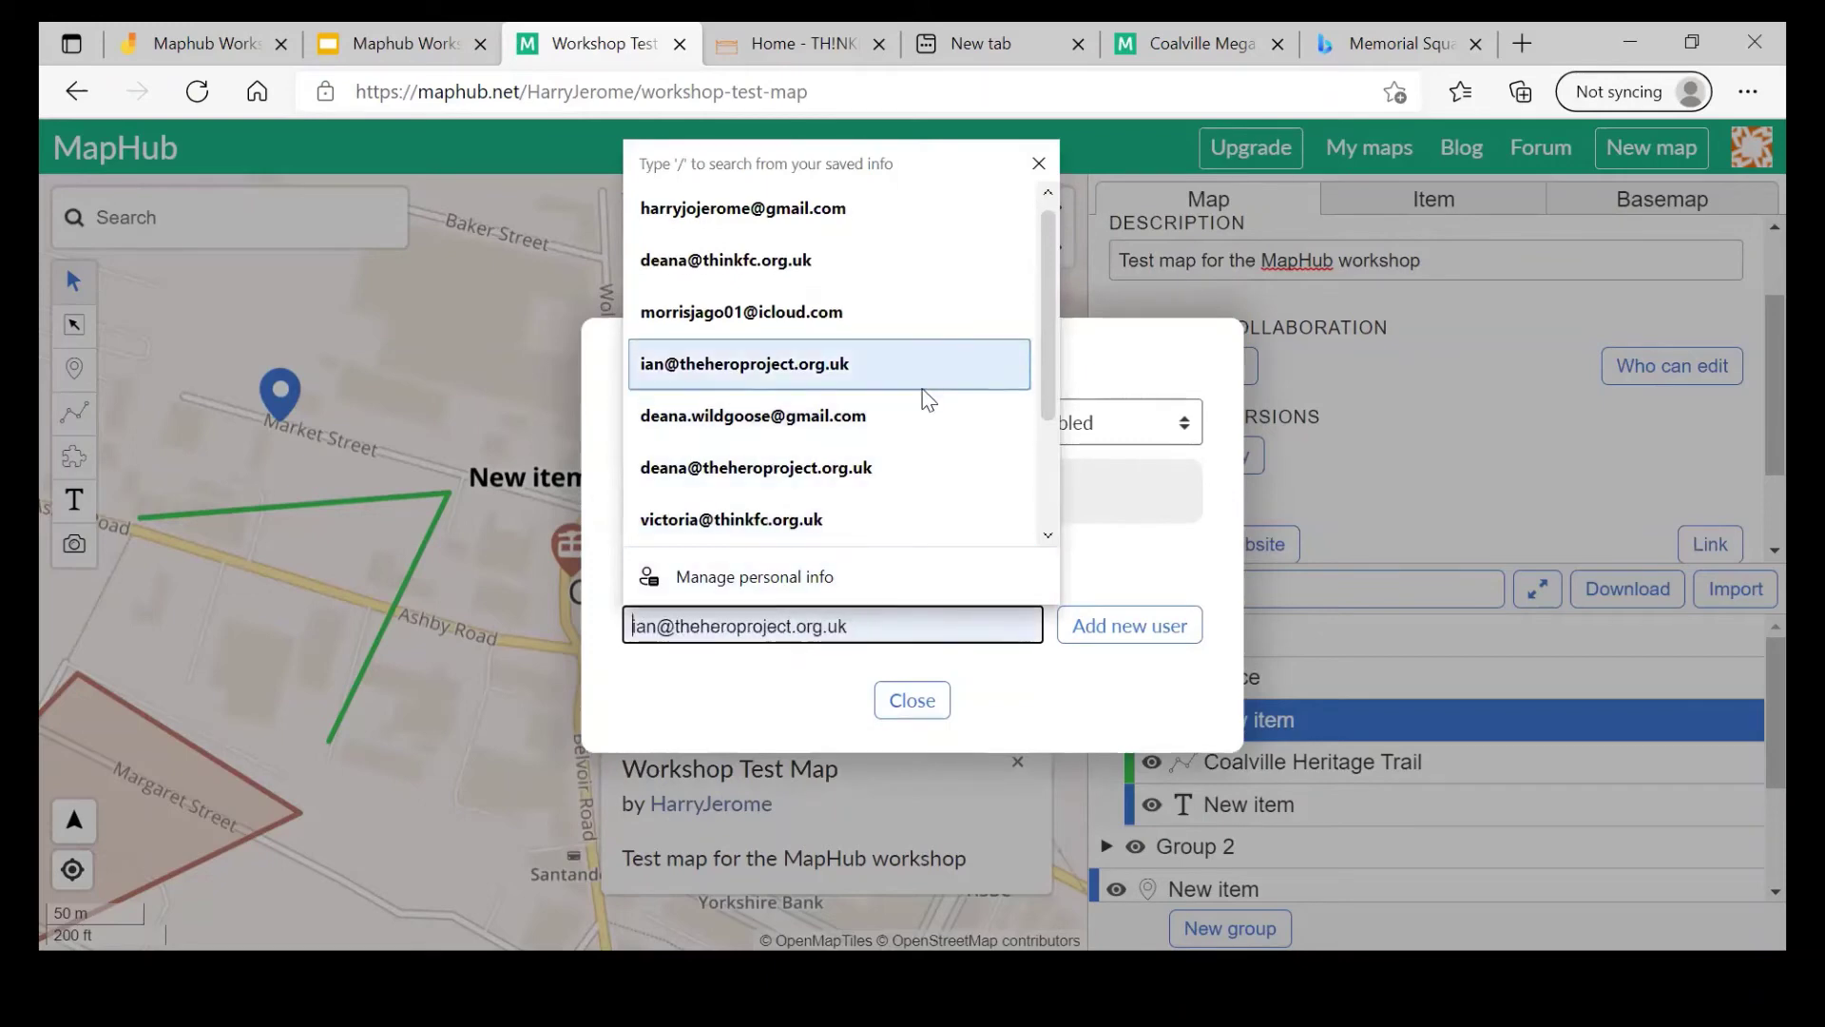
{"action": "left_click", "coordinate": [1146, 524]}
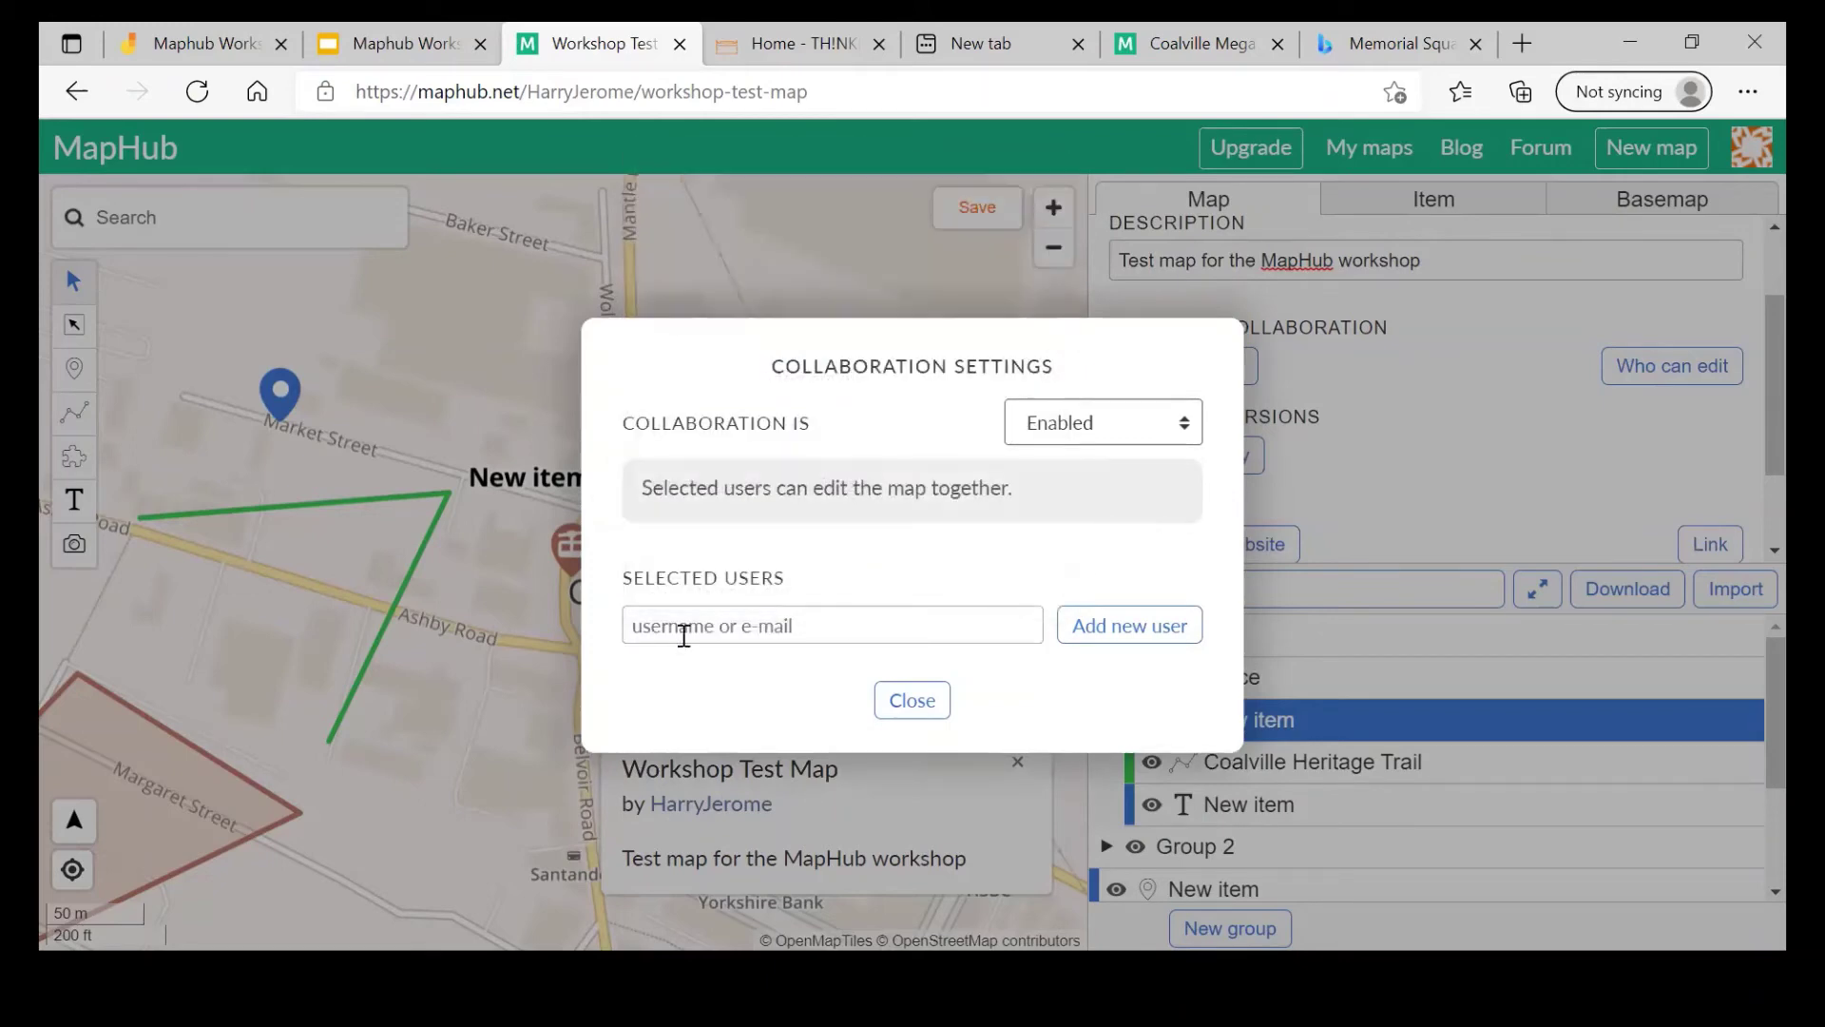
{"action": "left_click", "coordinate": [1538, 402]}
{"action": "scroll", "coordinate": [1538, 403], "scroll_direction": "down", "scroll_amount": 1}
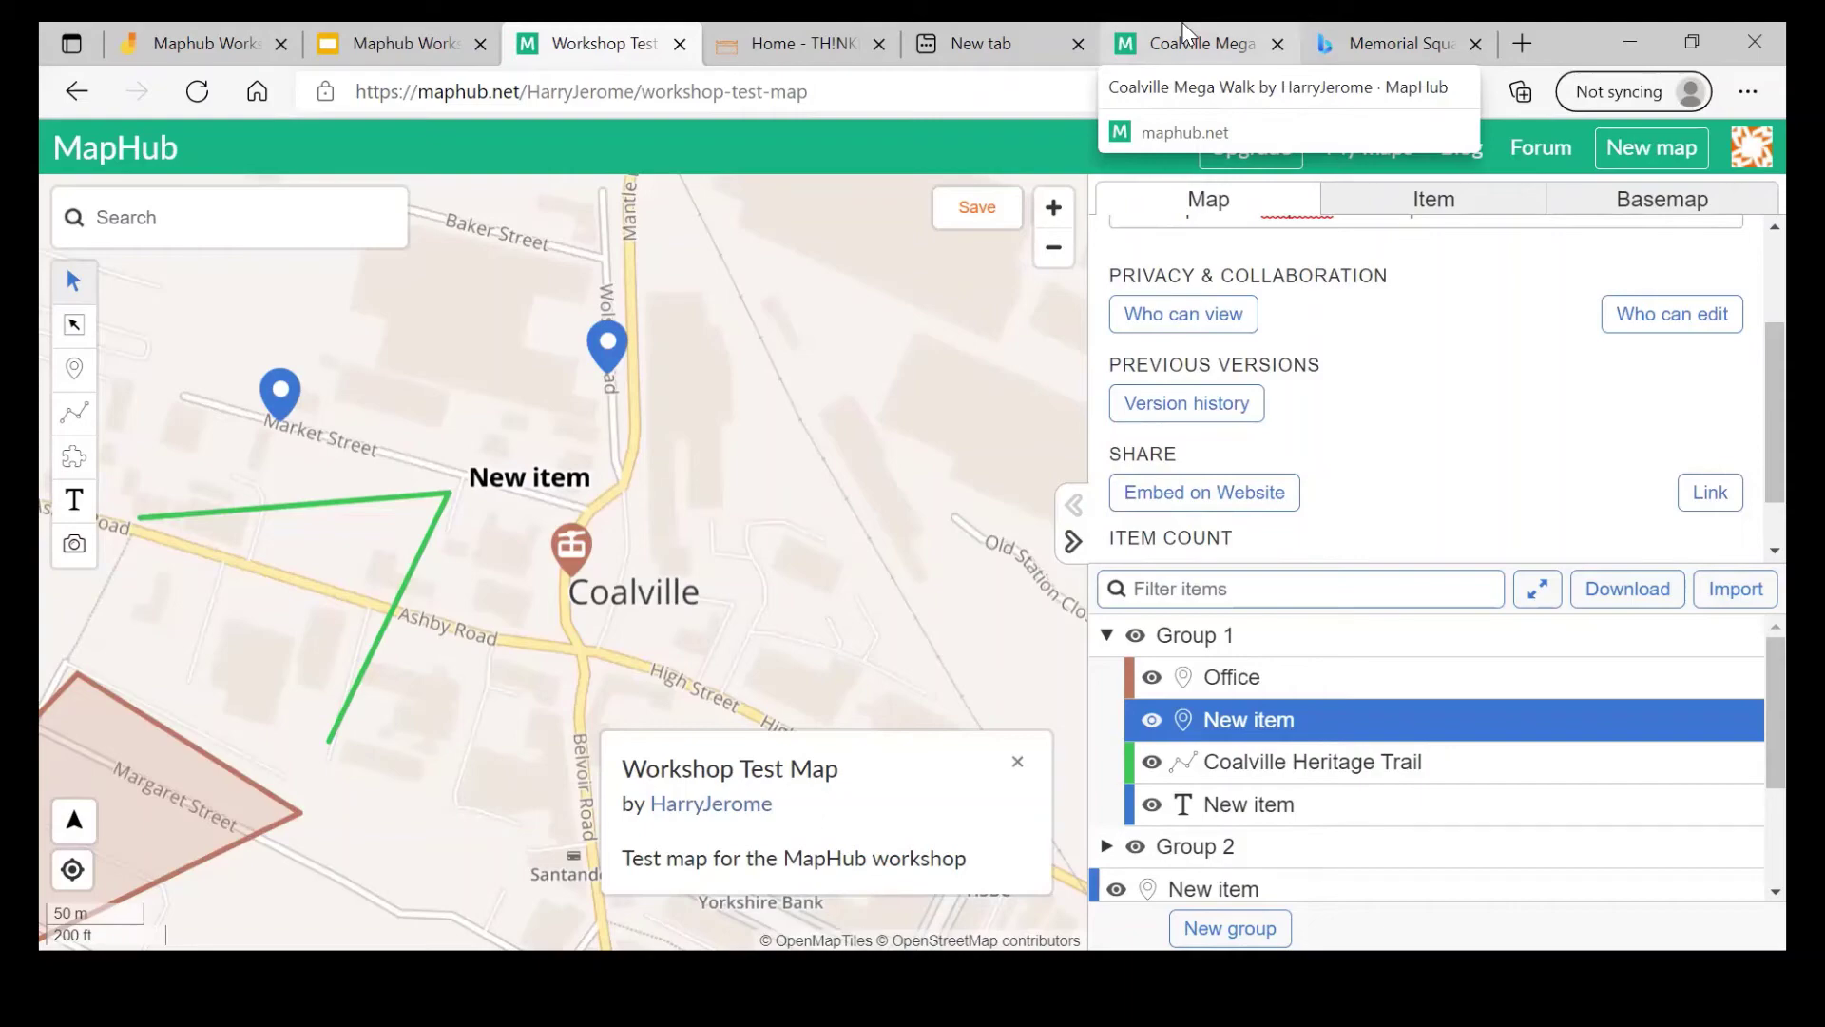
Step: Open the map's version history, try to view today's saved version, and keep the unsaved changes before leaving the history
{"action": "key", "text": "super+Tab"}
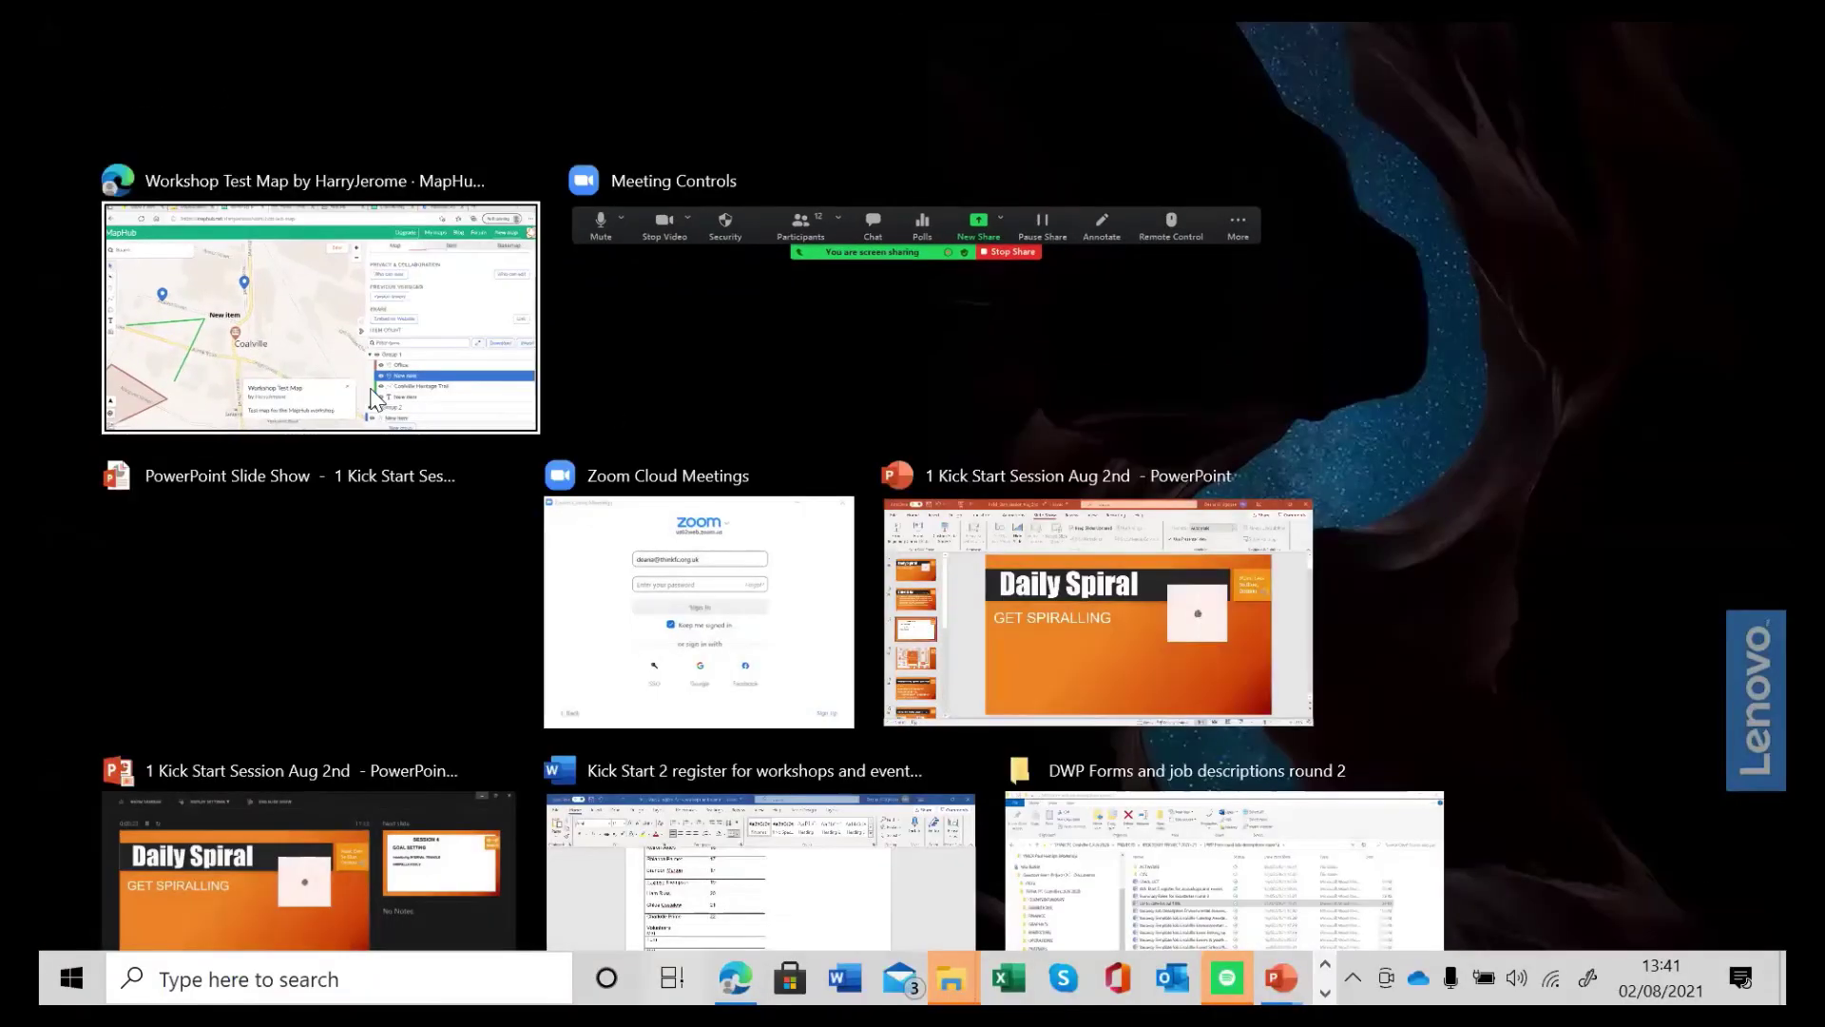
{"action": "left_click", "coordinate": [376, 399]}
{"action": "scroll", "coordinate": [1346, 396], "scroll_direction": "down", "scroll_amount": 2}
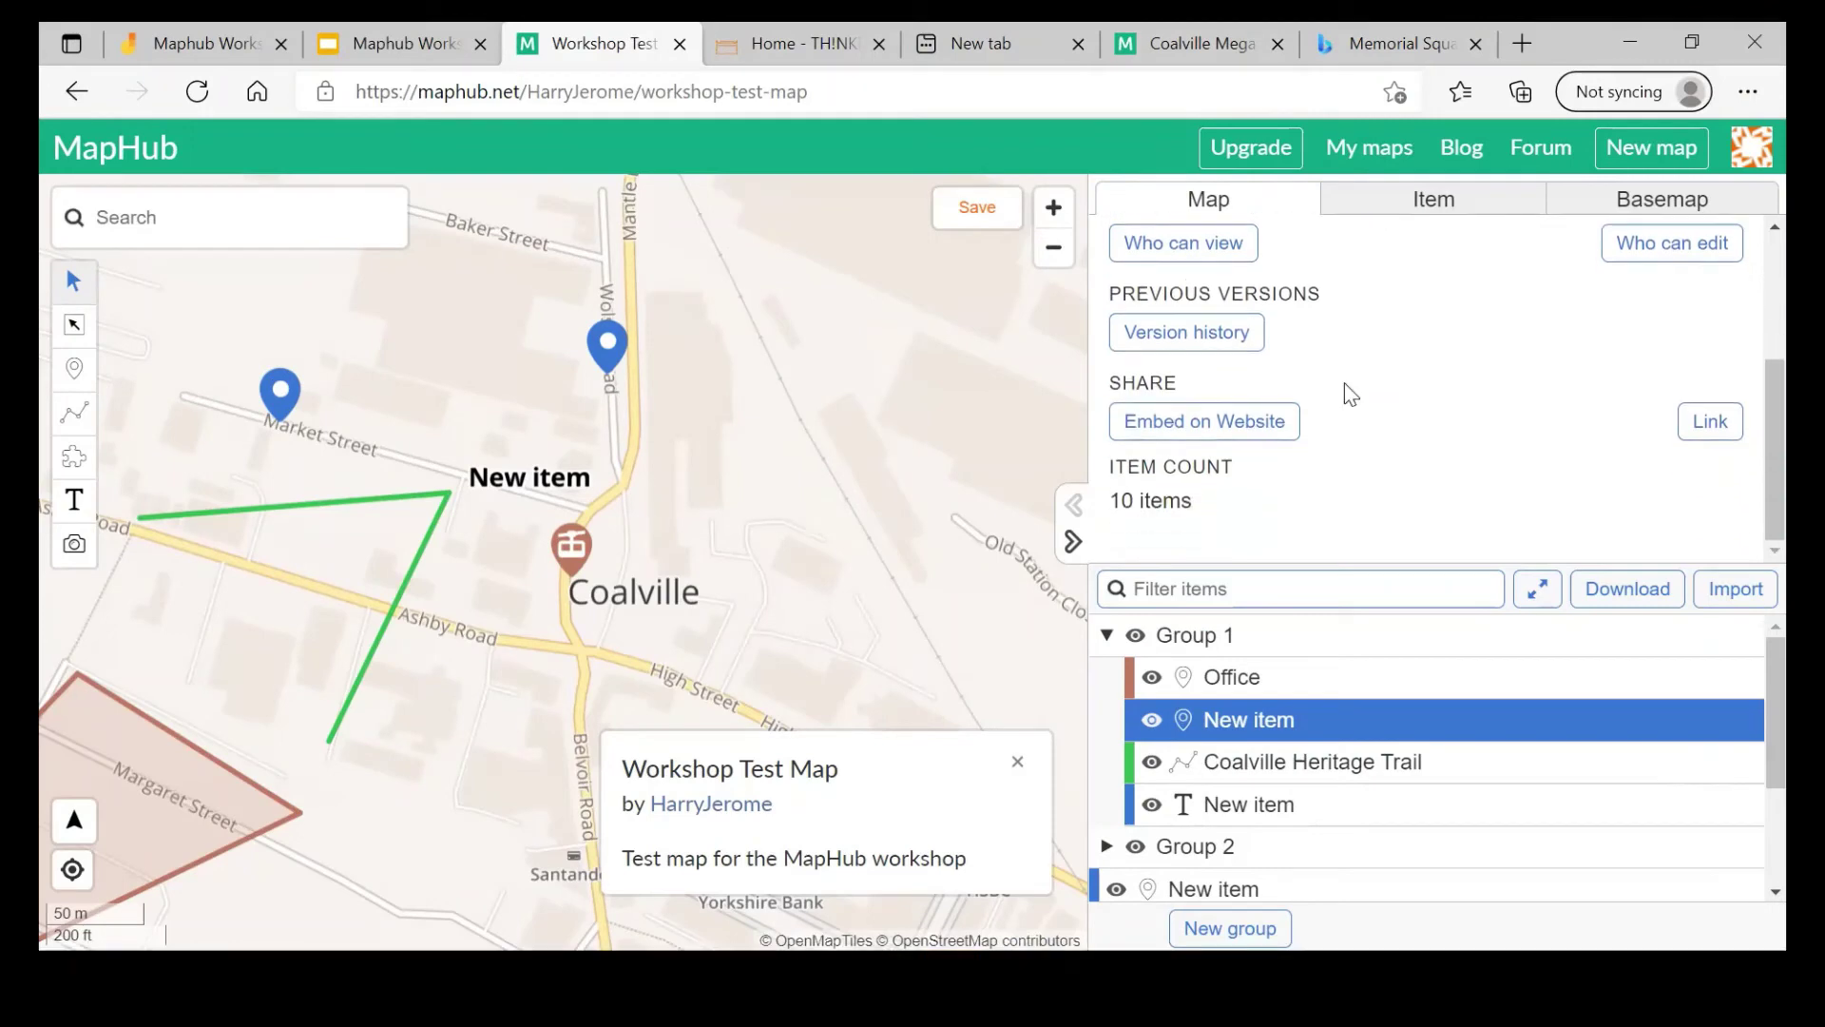
{"action": "scroll", "coordinate": [1346, 391], "scroll_direction": "up", "scroll_amount": 1}
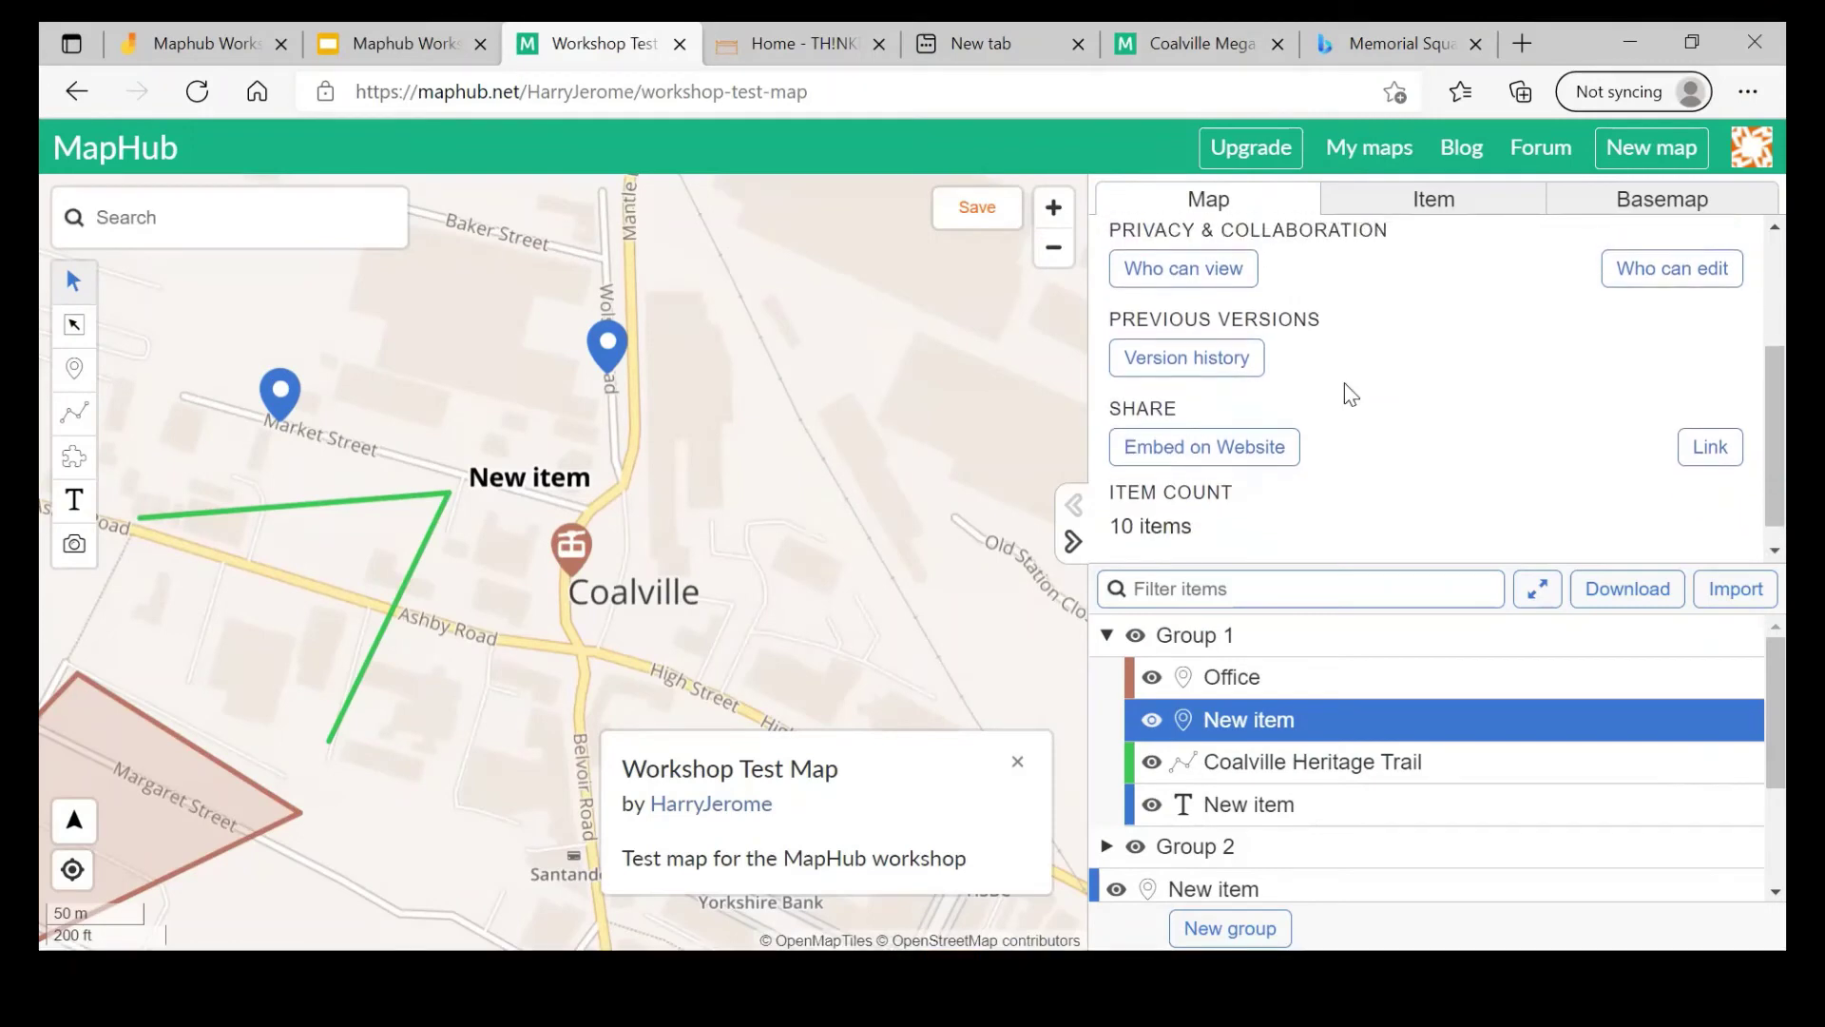
{"action": "left_click", "coordinate": [1234, 373]}
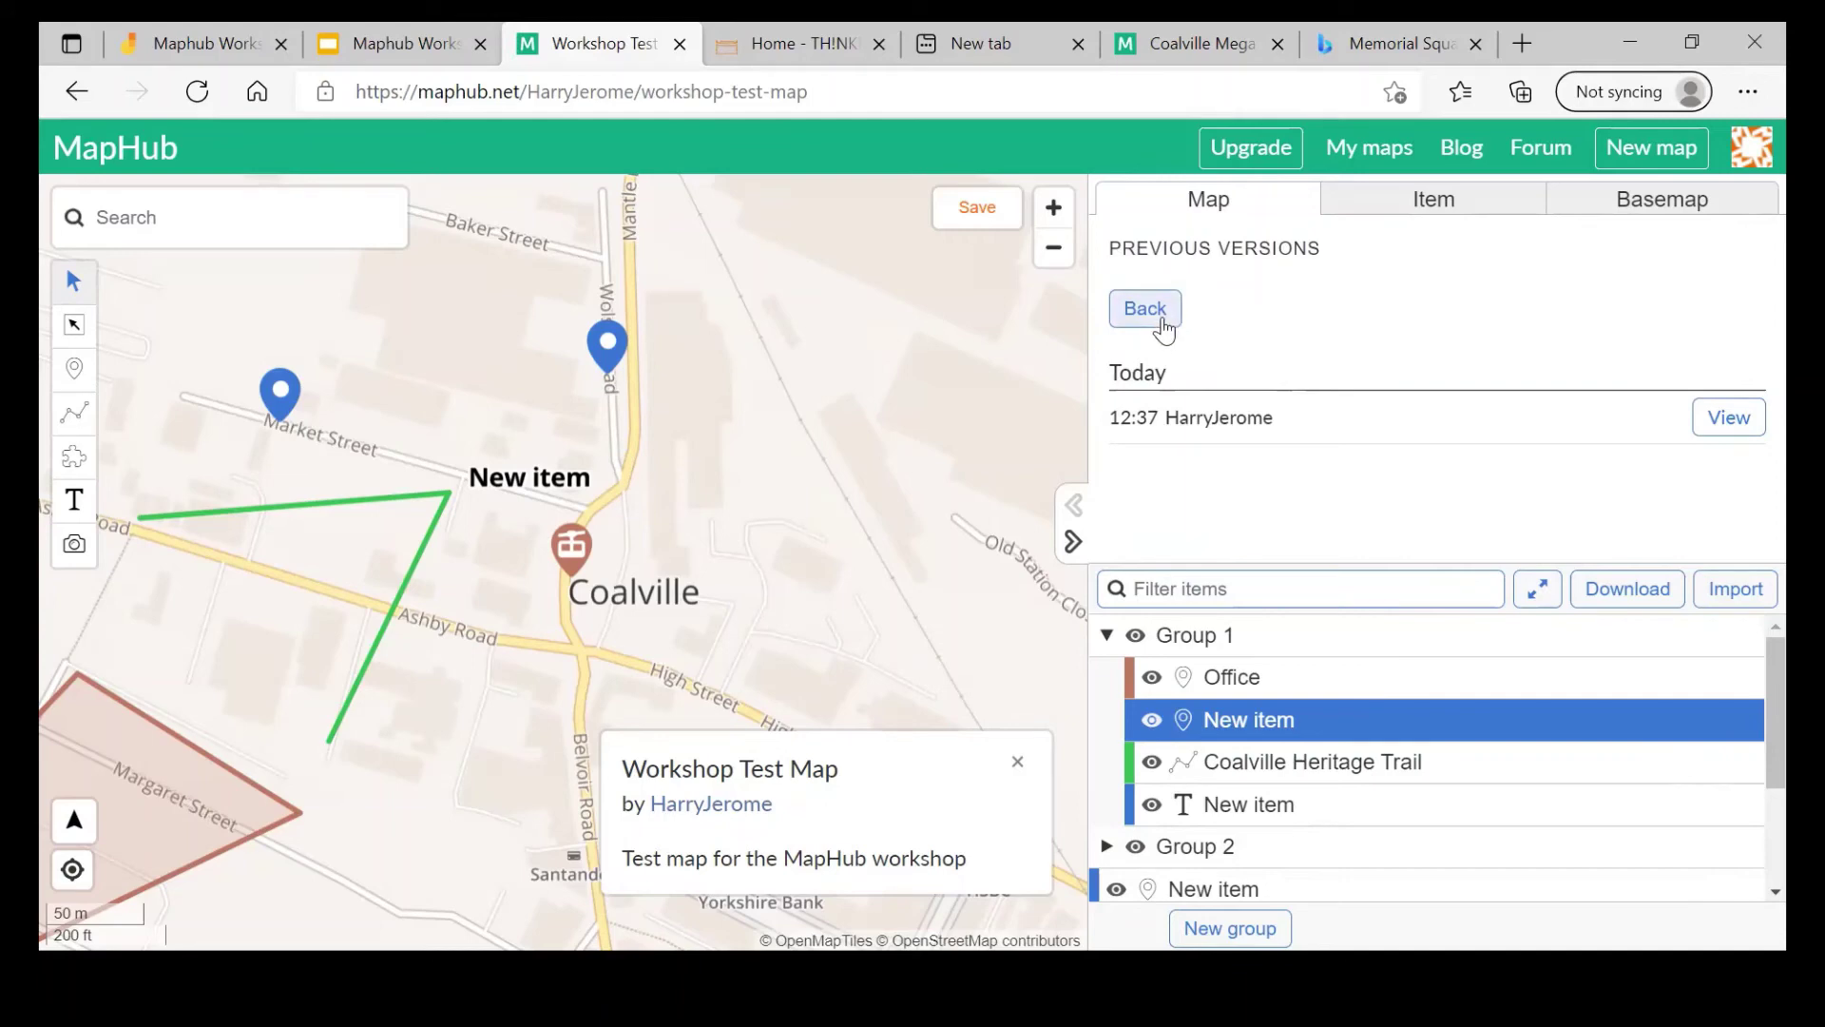
{"action": "left_click", "coordinate": [1728, 421]}
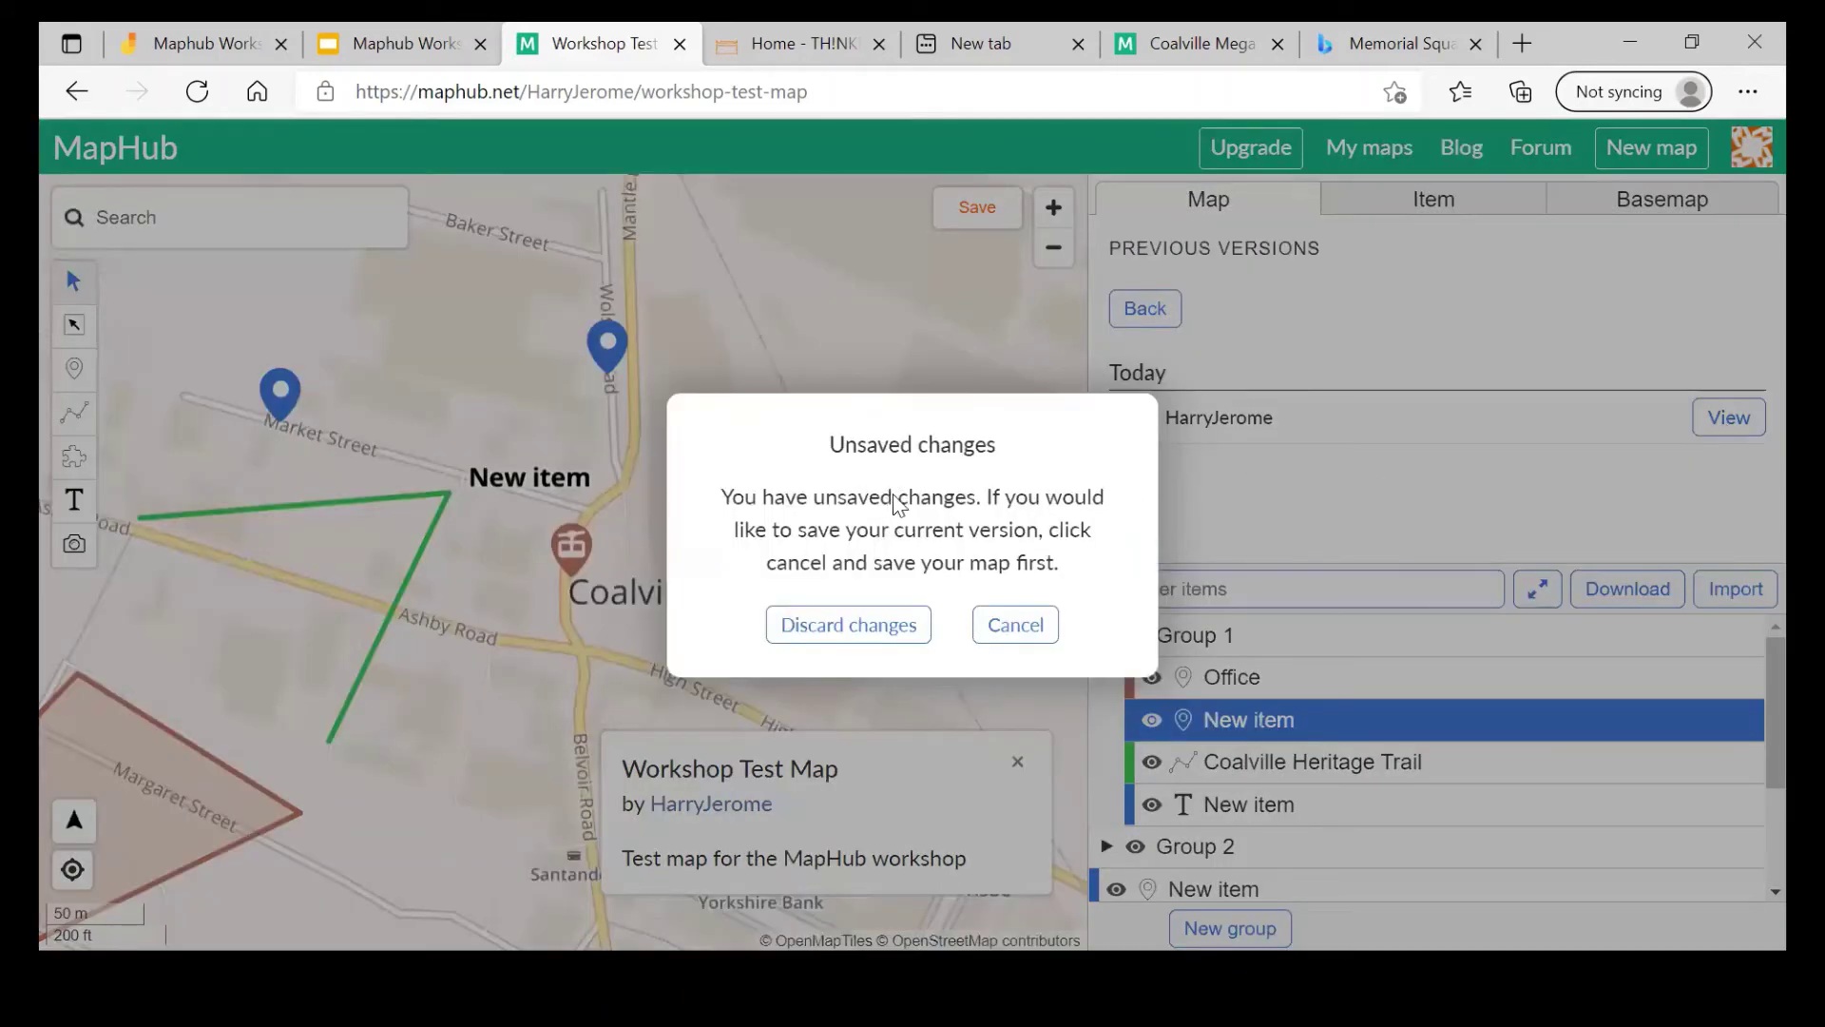
{"action": "left_click", "coordinate": [1013, 626]}
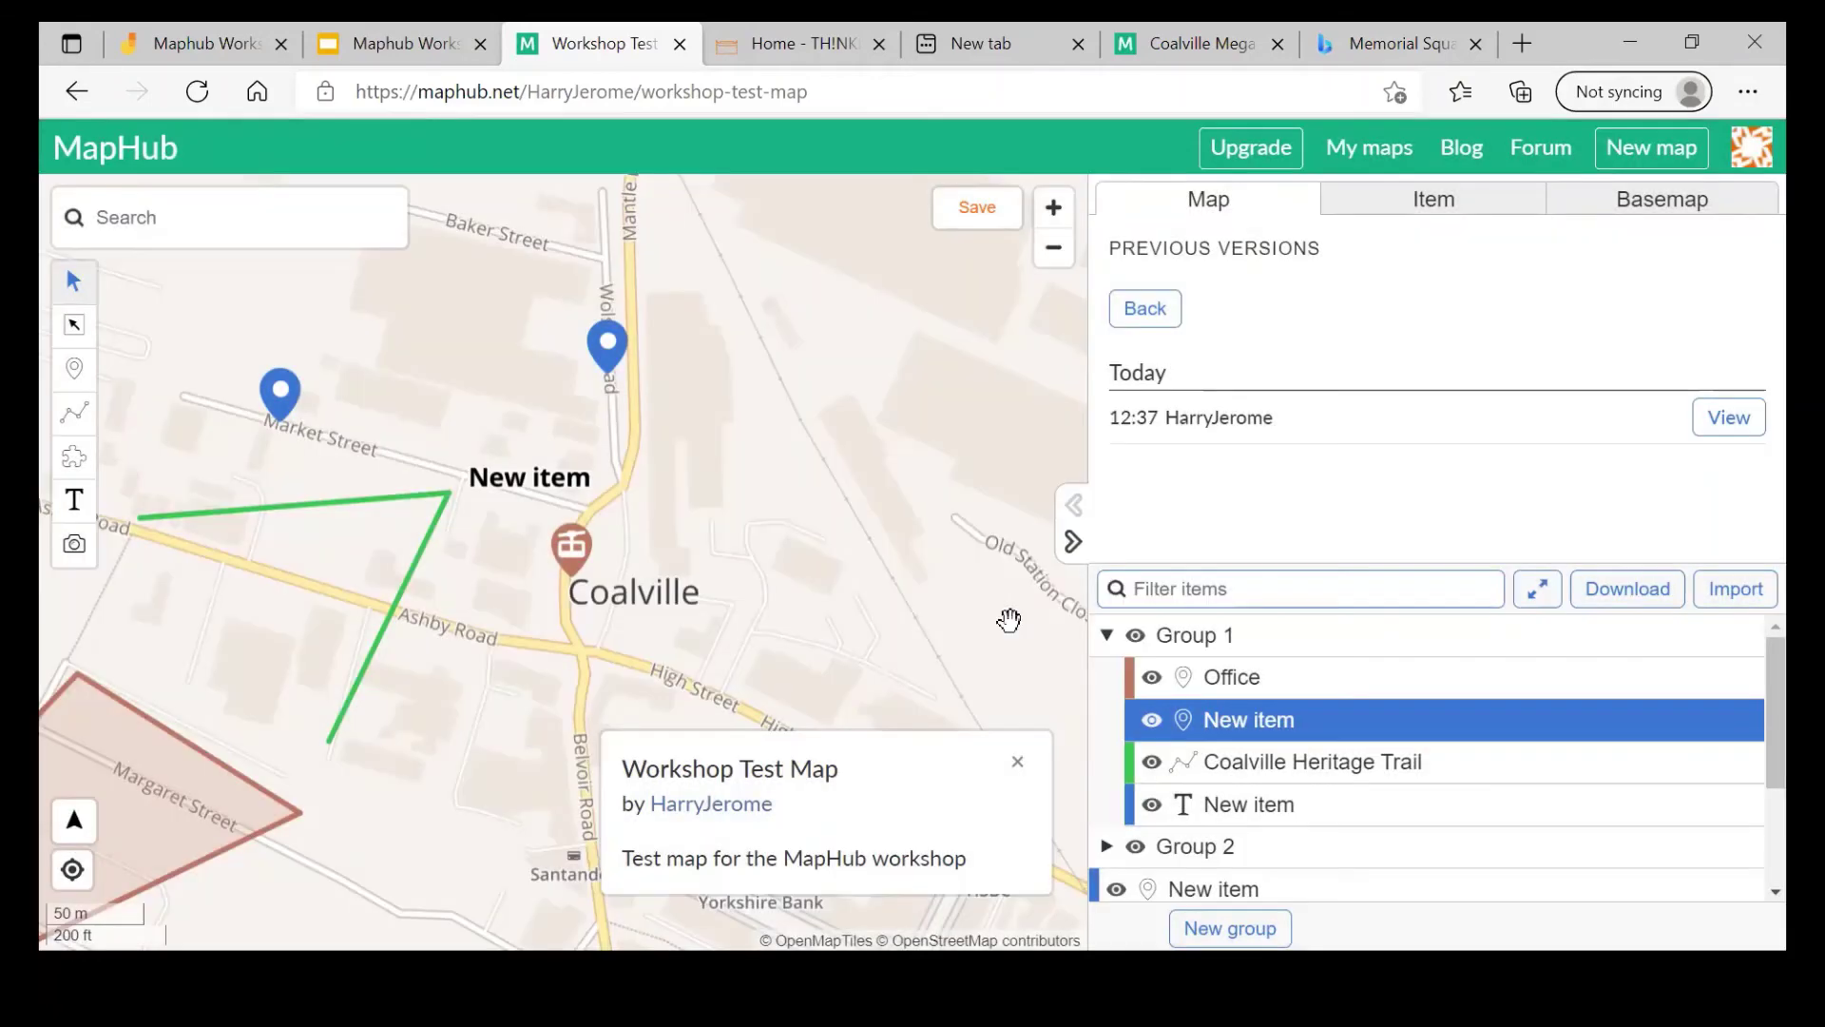
{"action": "left_click", "coordinate": [1146, 307]}
Step: Change the short name used in the map's share link to WorkshopMap and save the map
{"action": "scroll", "coordinate": [1377, 415], "scroll_direction": "down", "scroll_amount": 3}
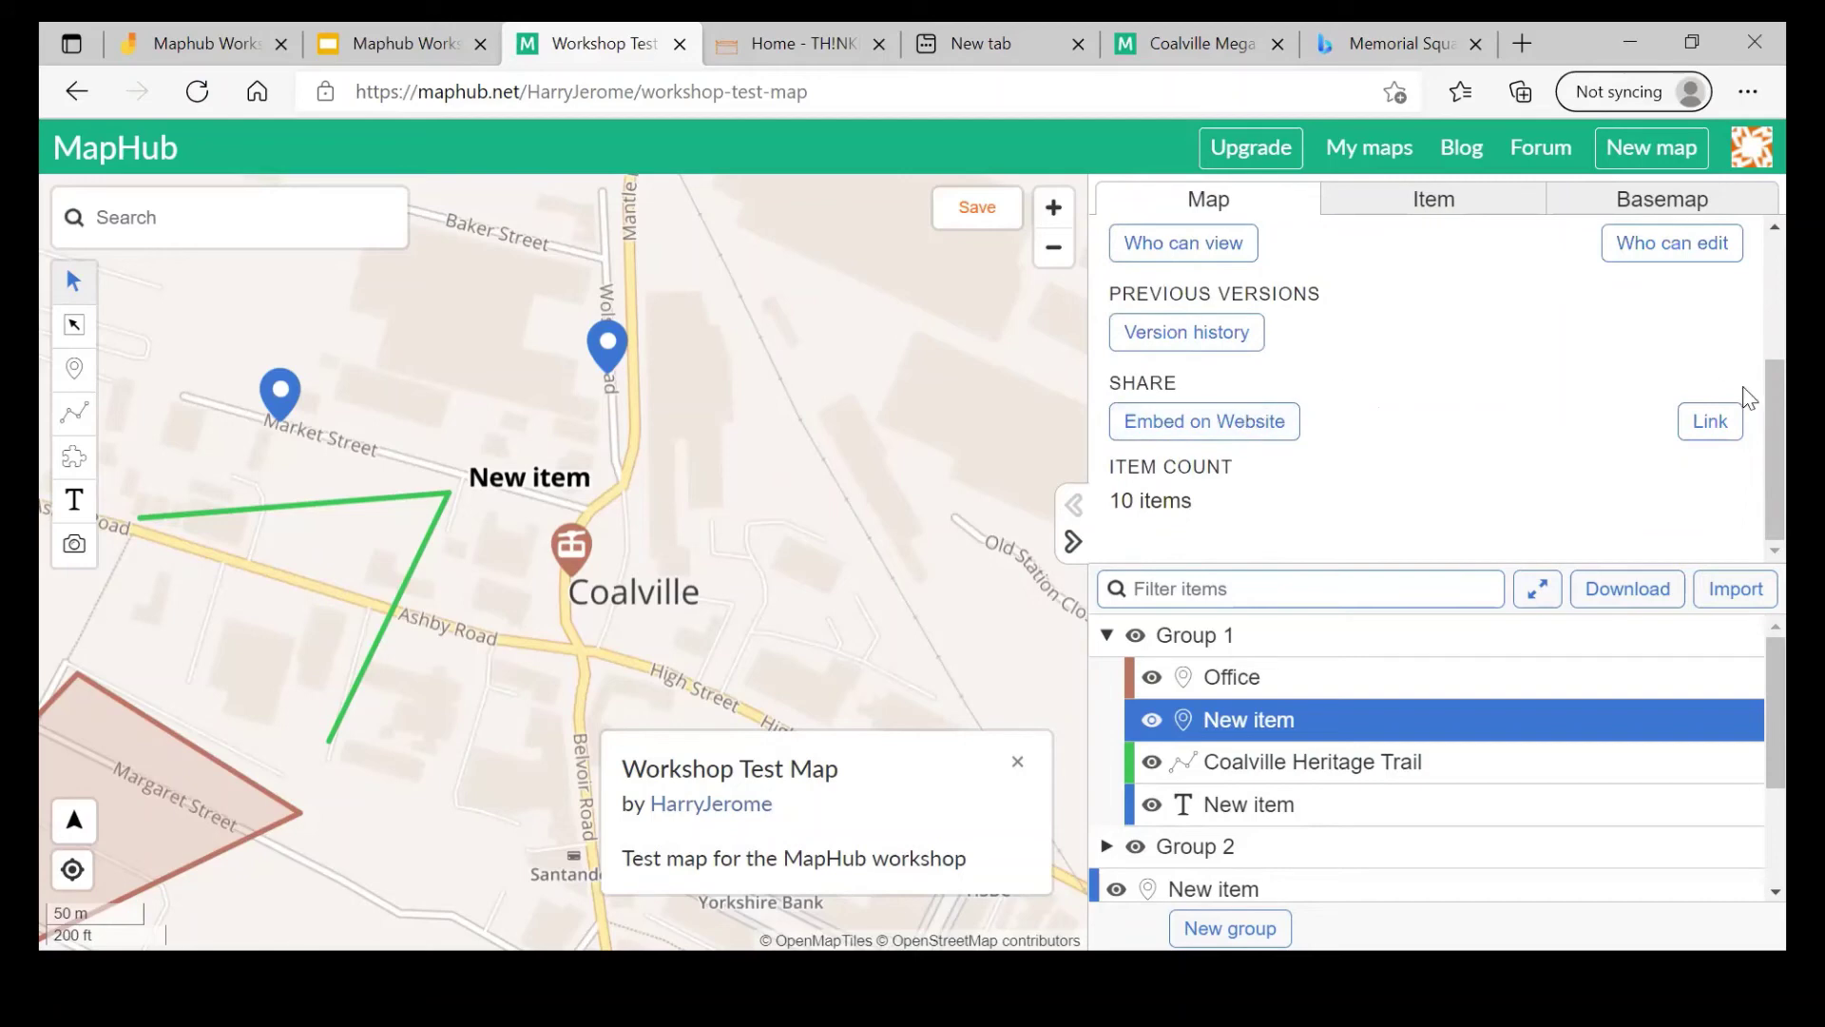
{"action": "left_click", "coordinate": [1740, 423]}
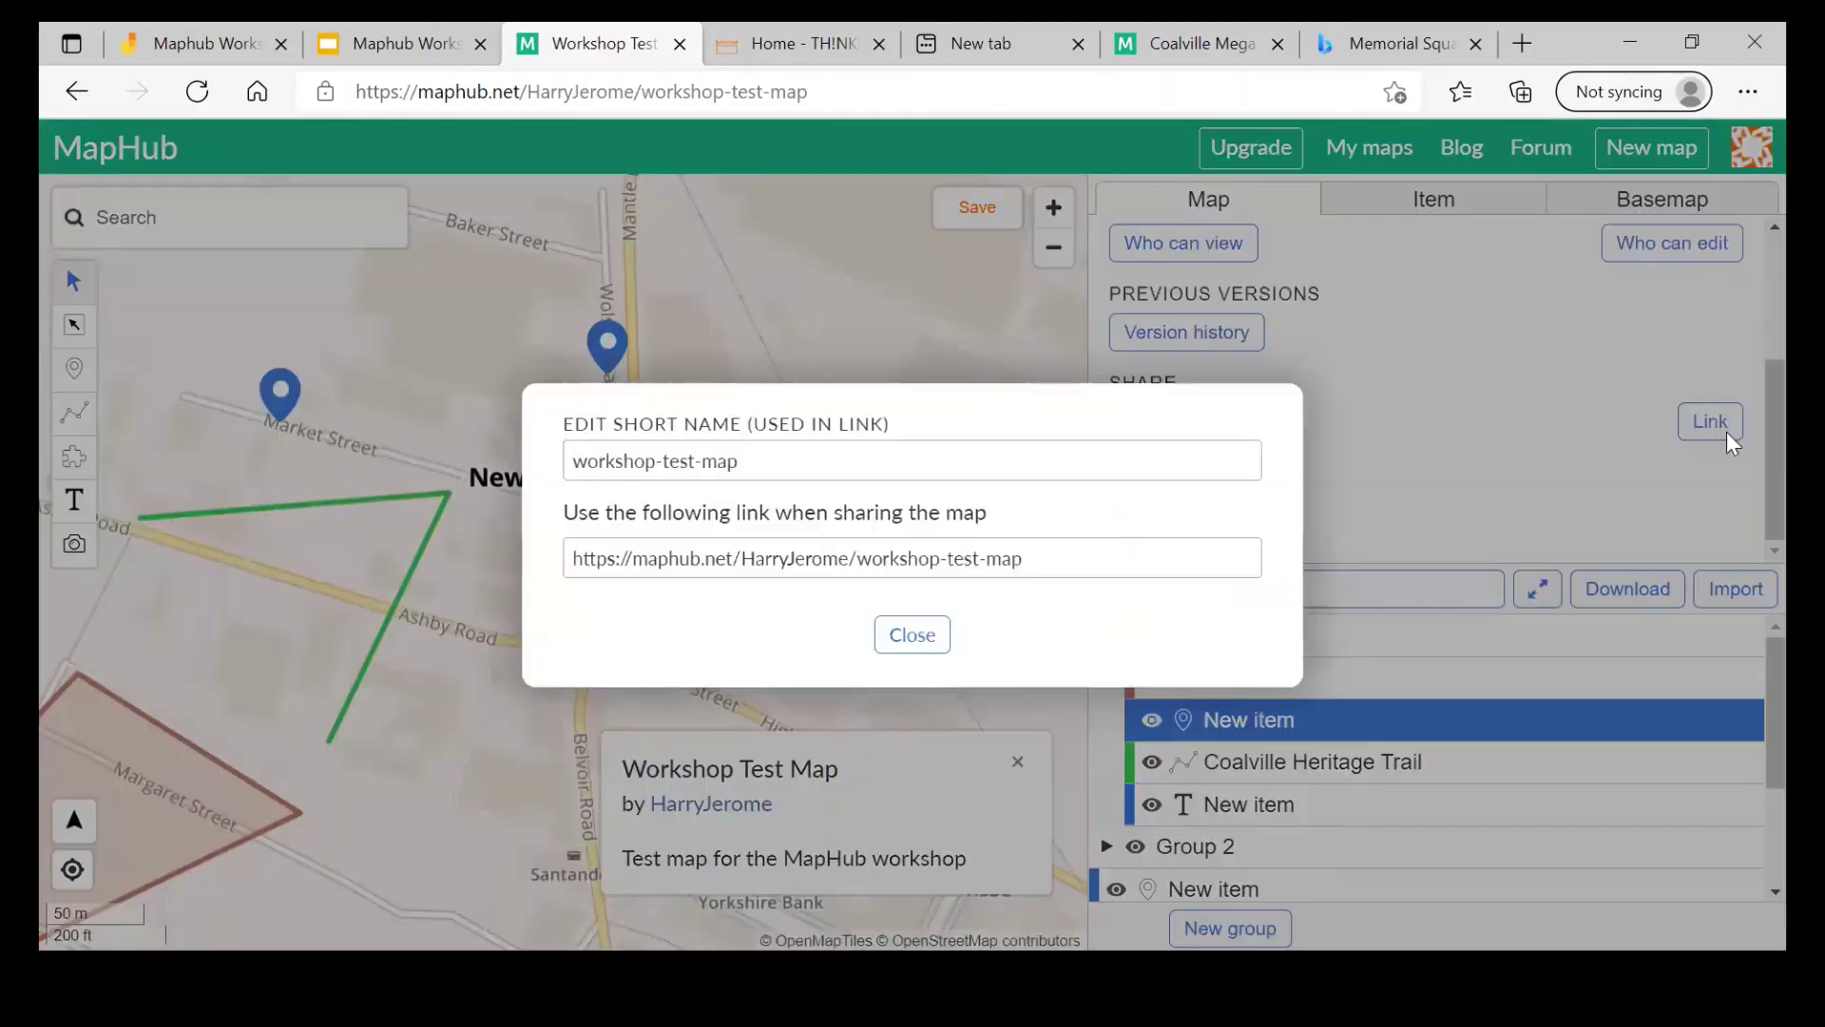
{"action": "left_click", "coordinate": [932, 460]}
{"action": "left_click_drag", "start_coordinate": [932, 460], "coordinate": [528, 480]}
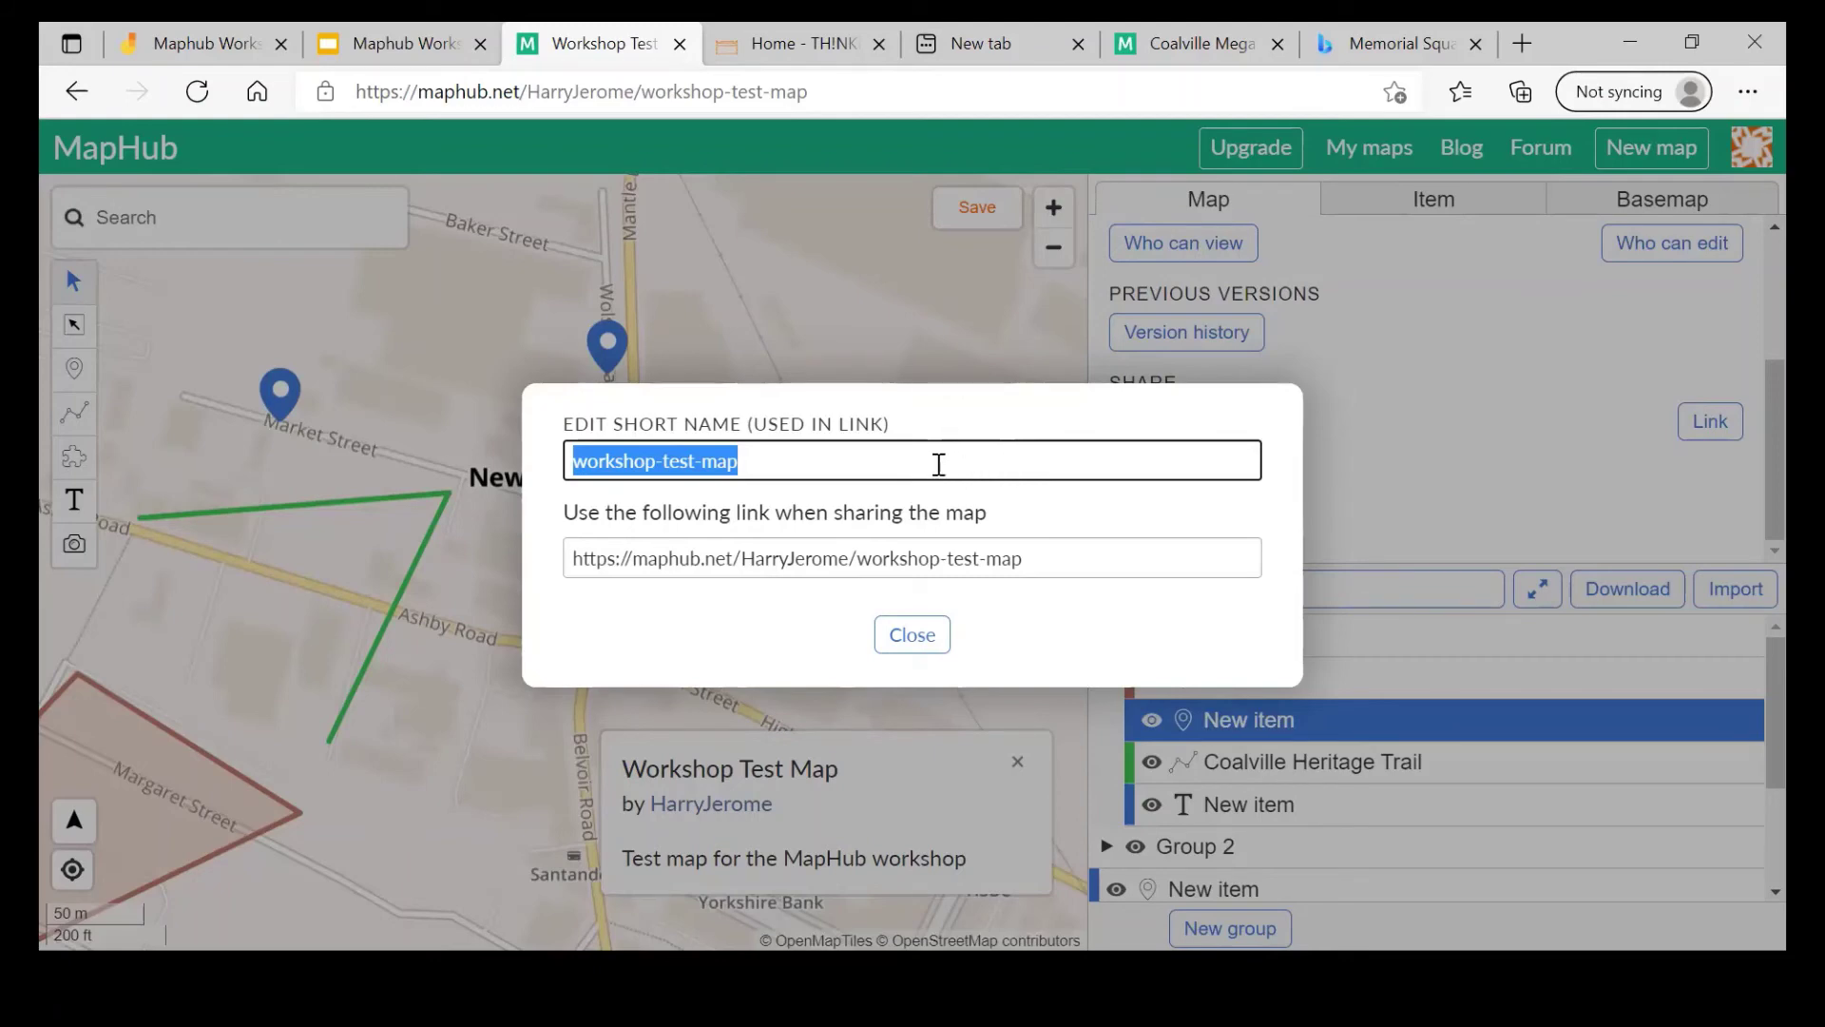
{"action": "left_click", "coordinate": [828, 463]}
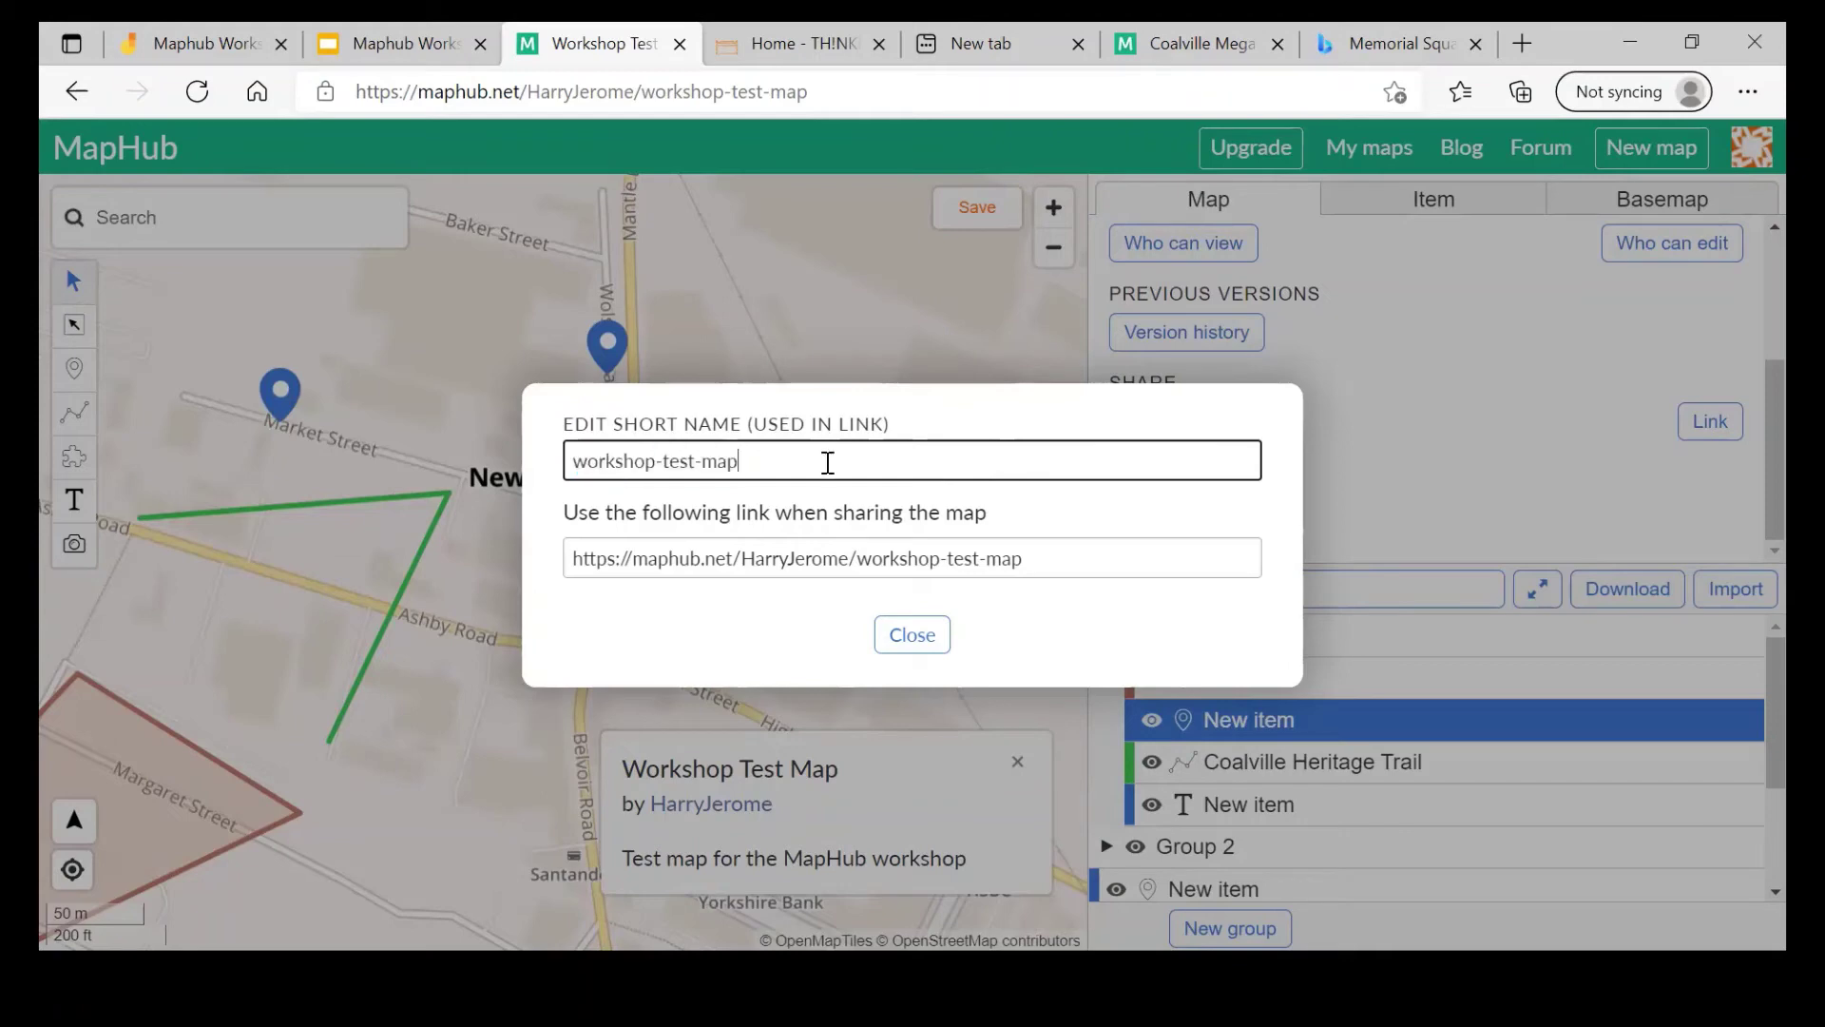
{"action": "left_click_drag", "start_coordinate": [831, 460], "coordinate": [452, 469]}
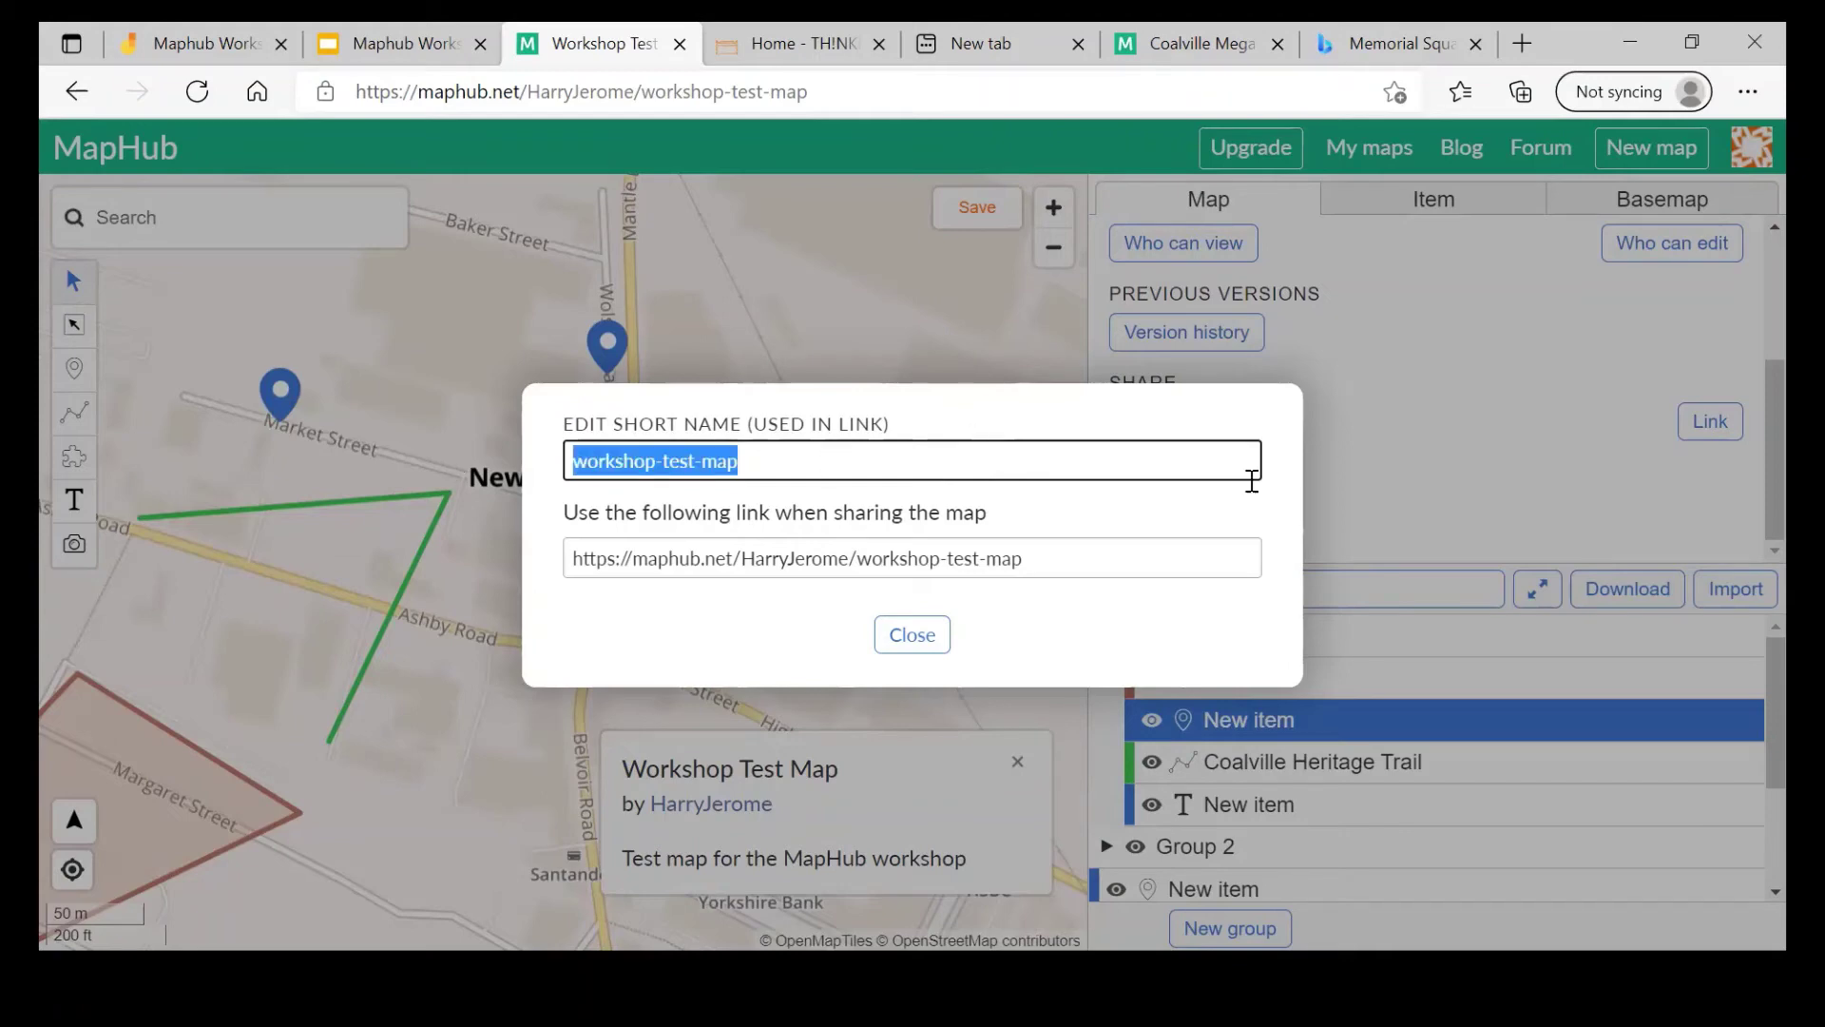
{"action": "type", "text": "WorkSh"}
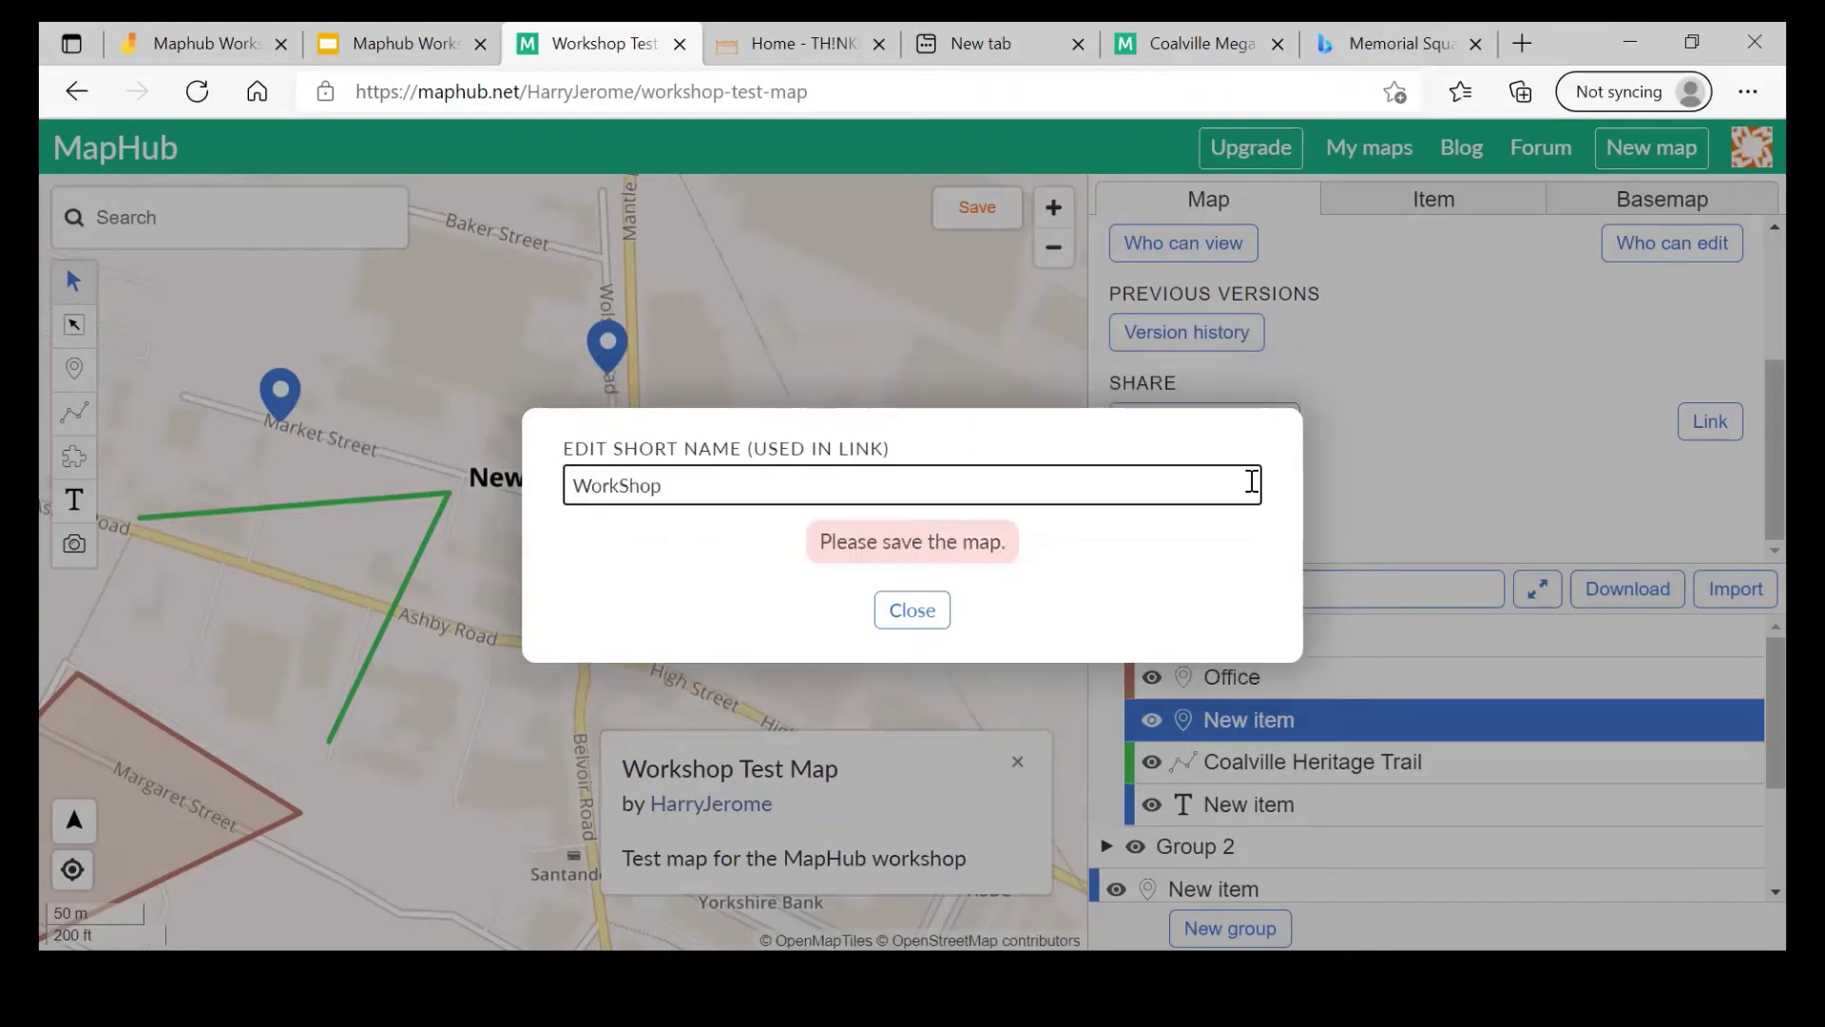
{"action": "type", "text": "op"}
{"action": "key", "text": "BackSpace"}
{"action": "key", "text": "BackSpace"}
{"action": "key", "text": "BackSpace"}
{"action": "key", "text": "BackSpace"}
{"action": "type", "text": "shopMap"}
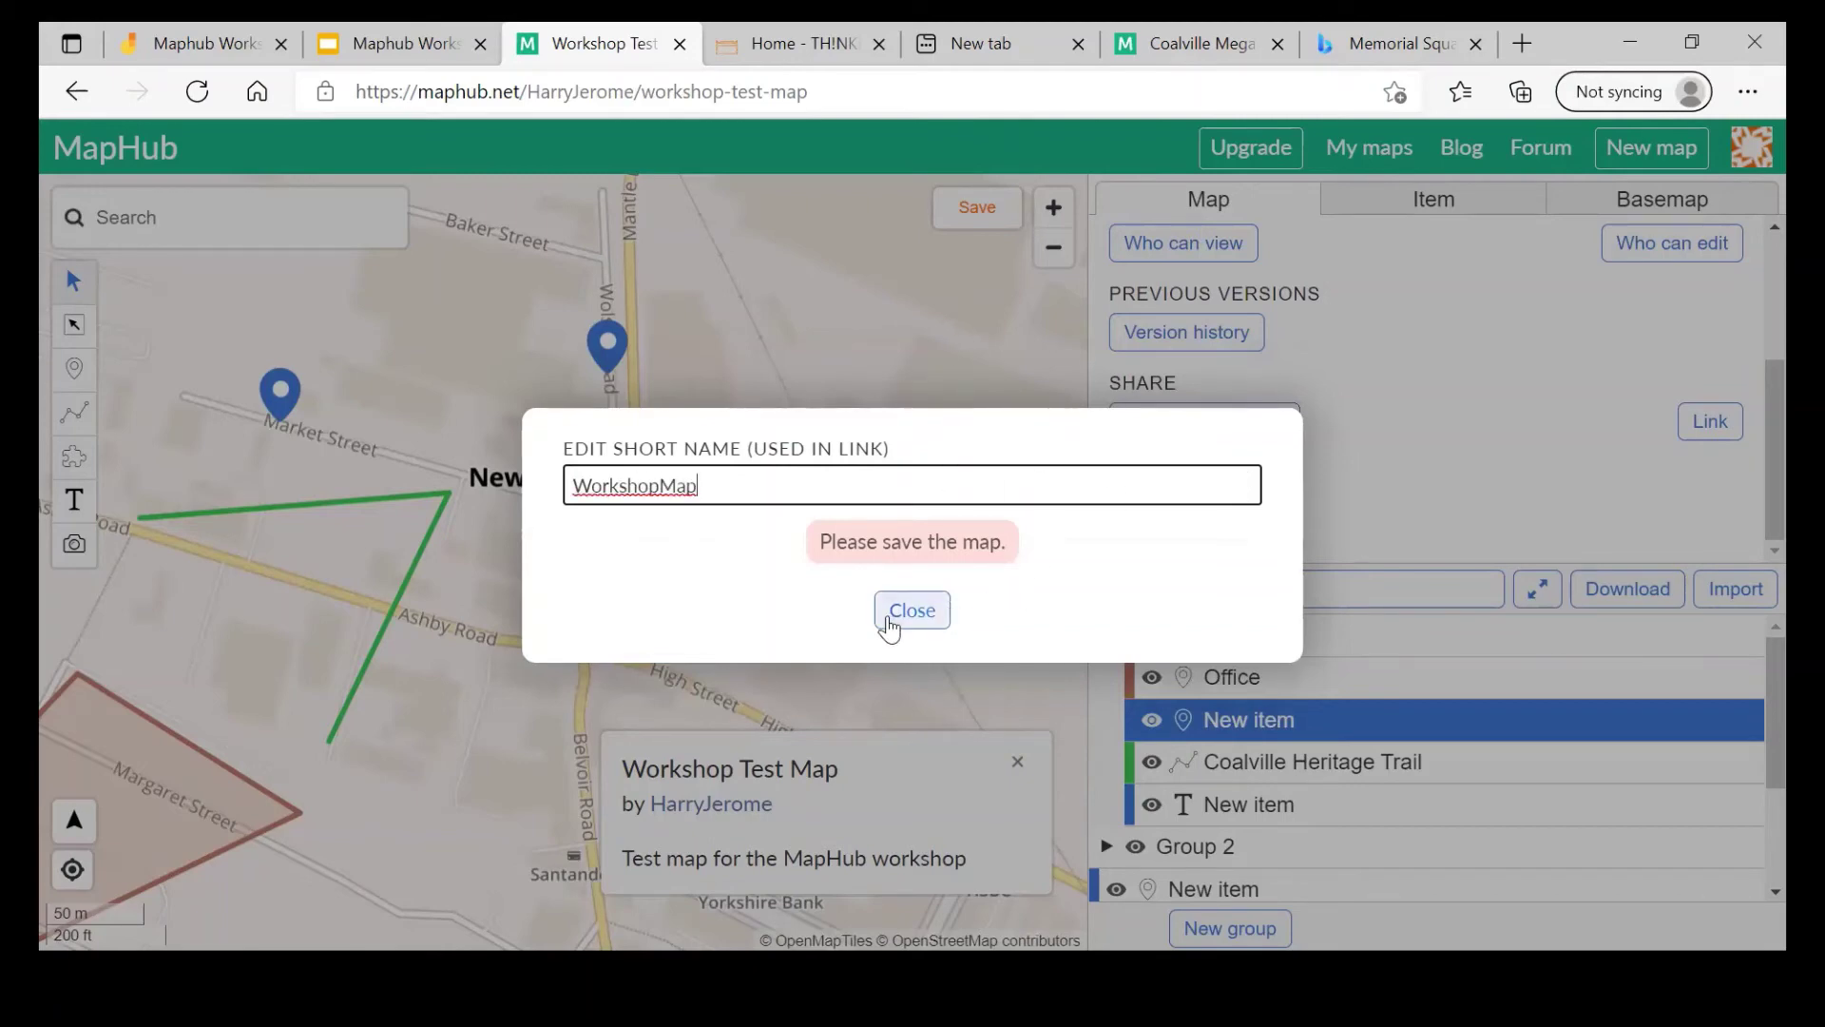
{"action": "left_click", "coordinate": [911, 611]}
{"action": "left_click", "coordinate": [982, 214]}
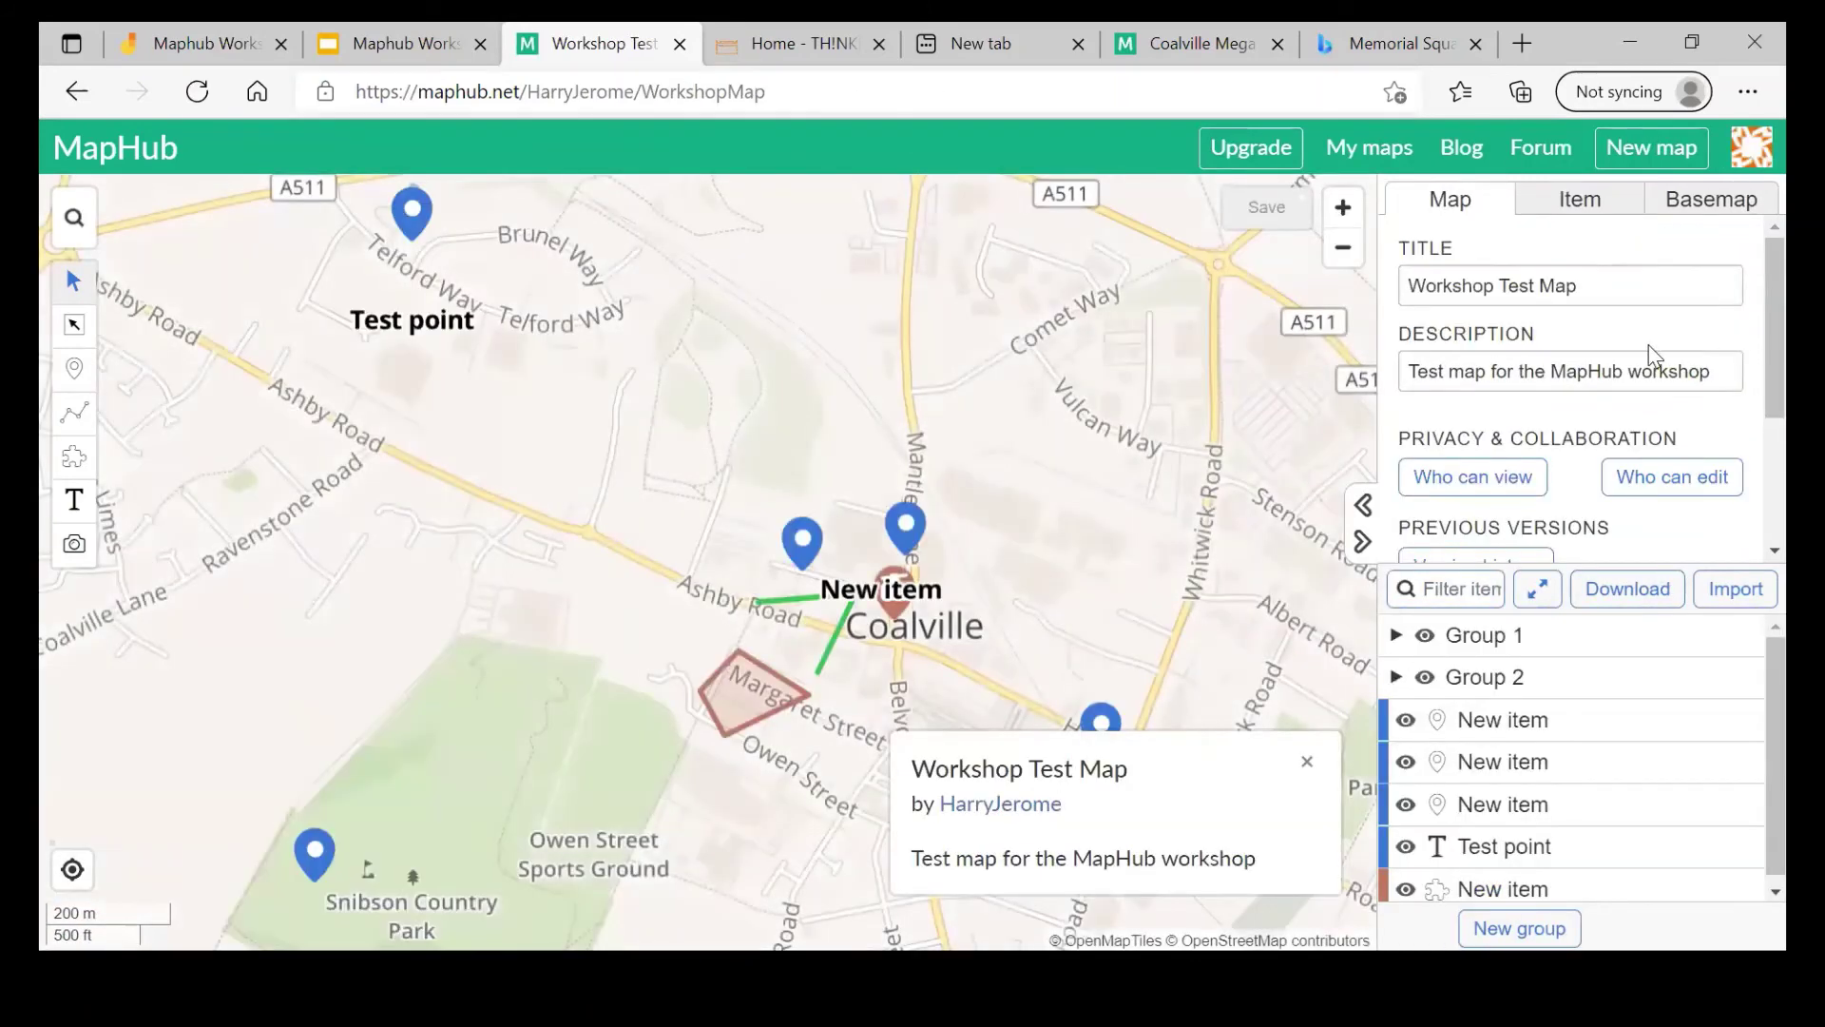
Step: Check the map's website embed options, code and preview, and close them
{"action": "scroll", "coordinate": [1651, 362], "scroll_direction": "down", "scroll_amount": 3}
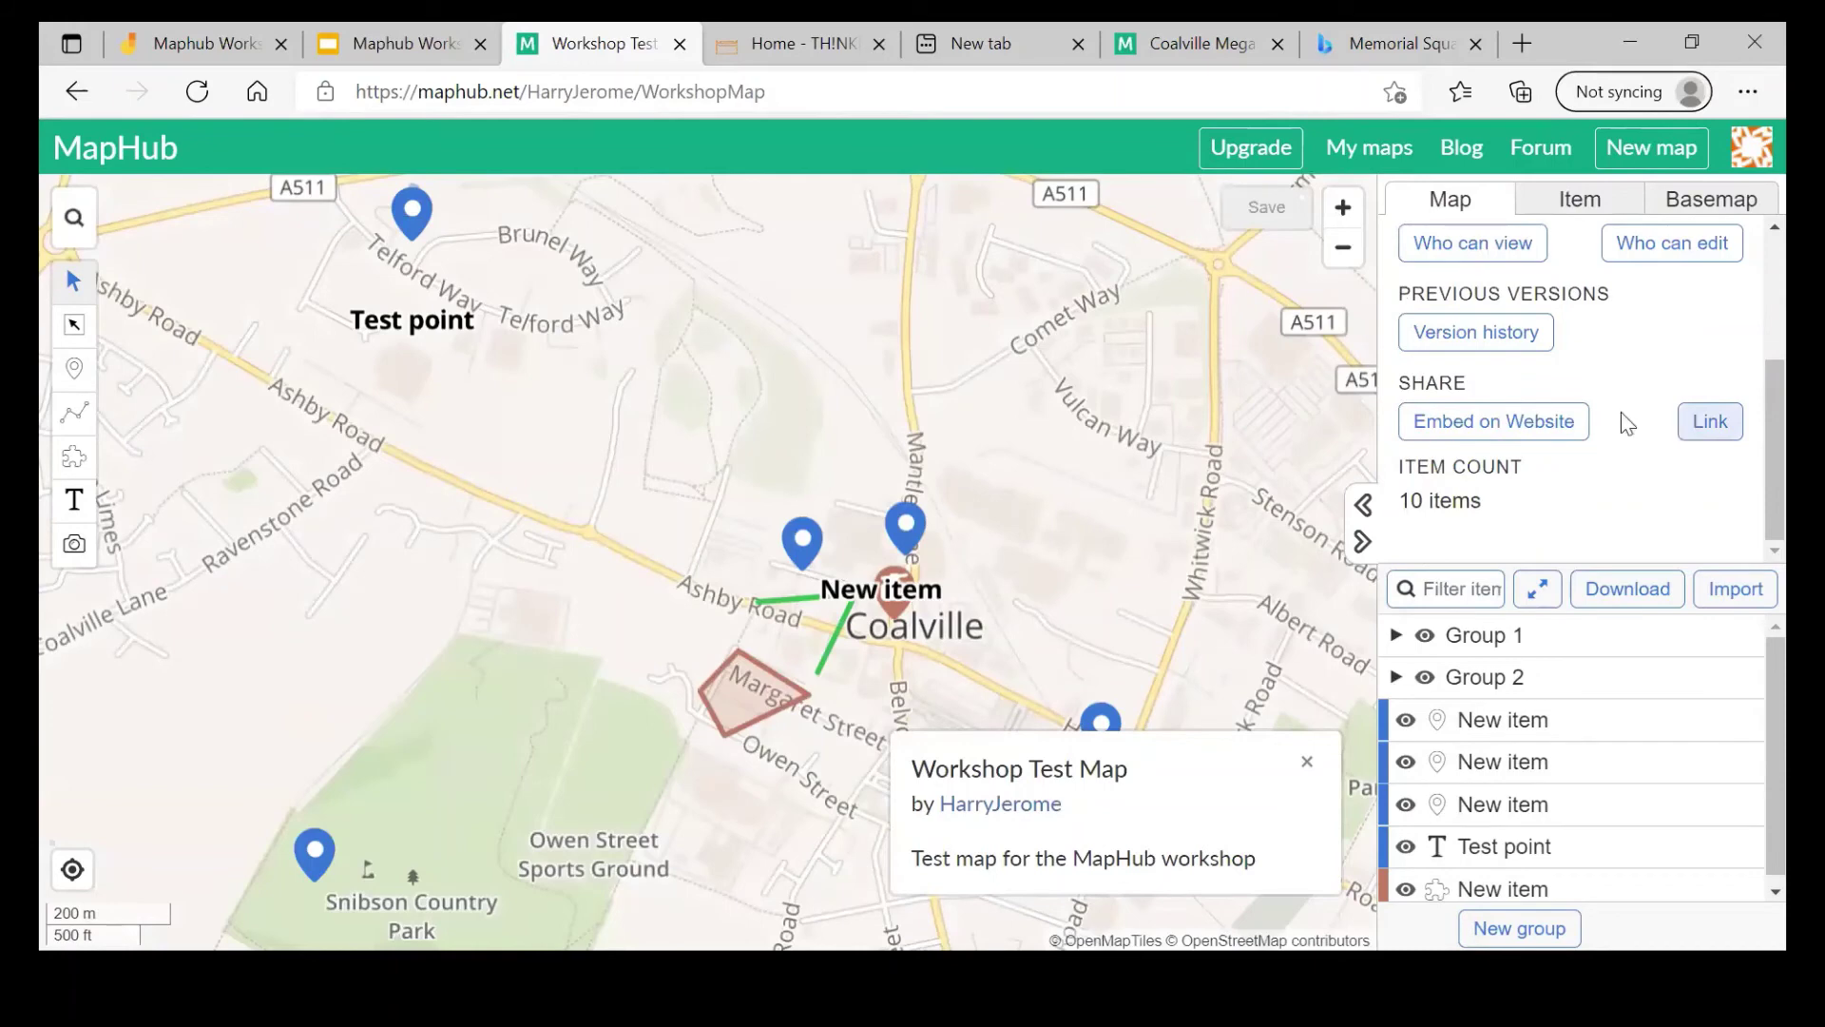
{"action": "left_click", "coordinate": [1524, 422]}
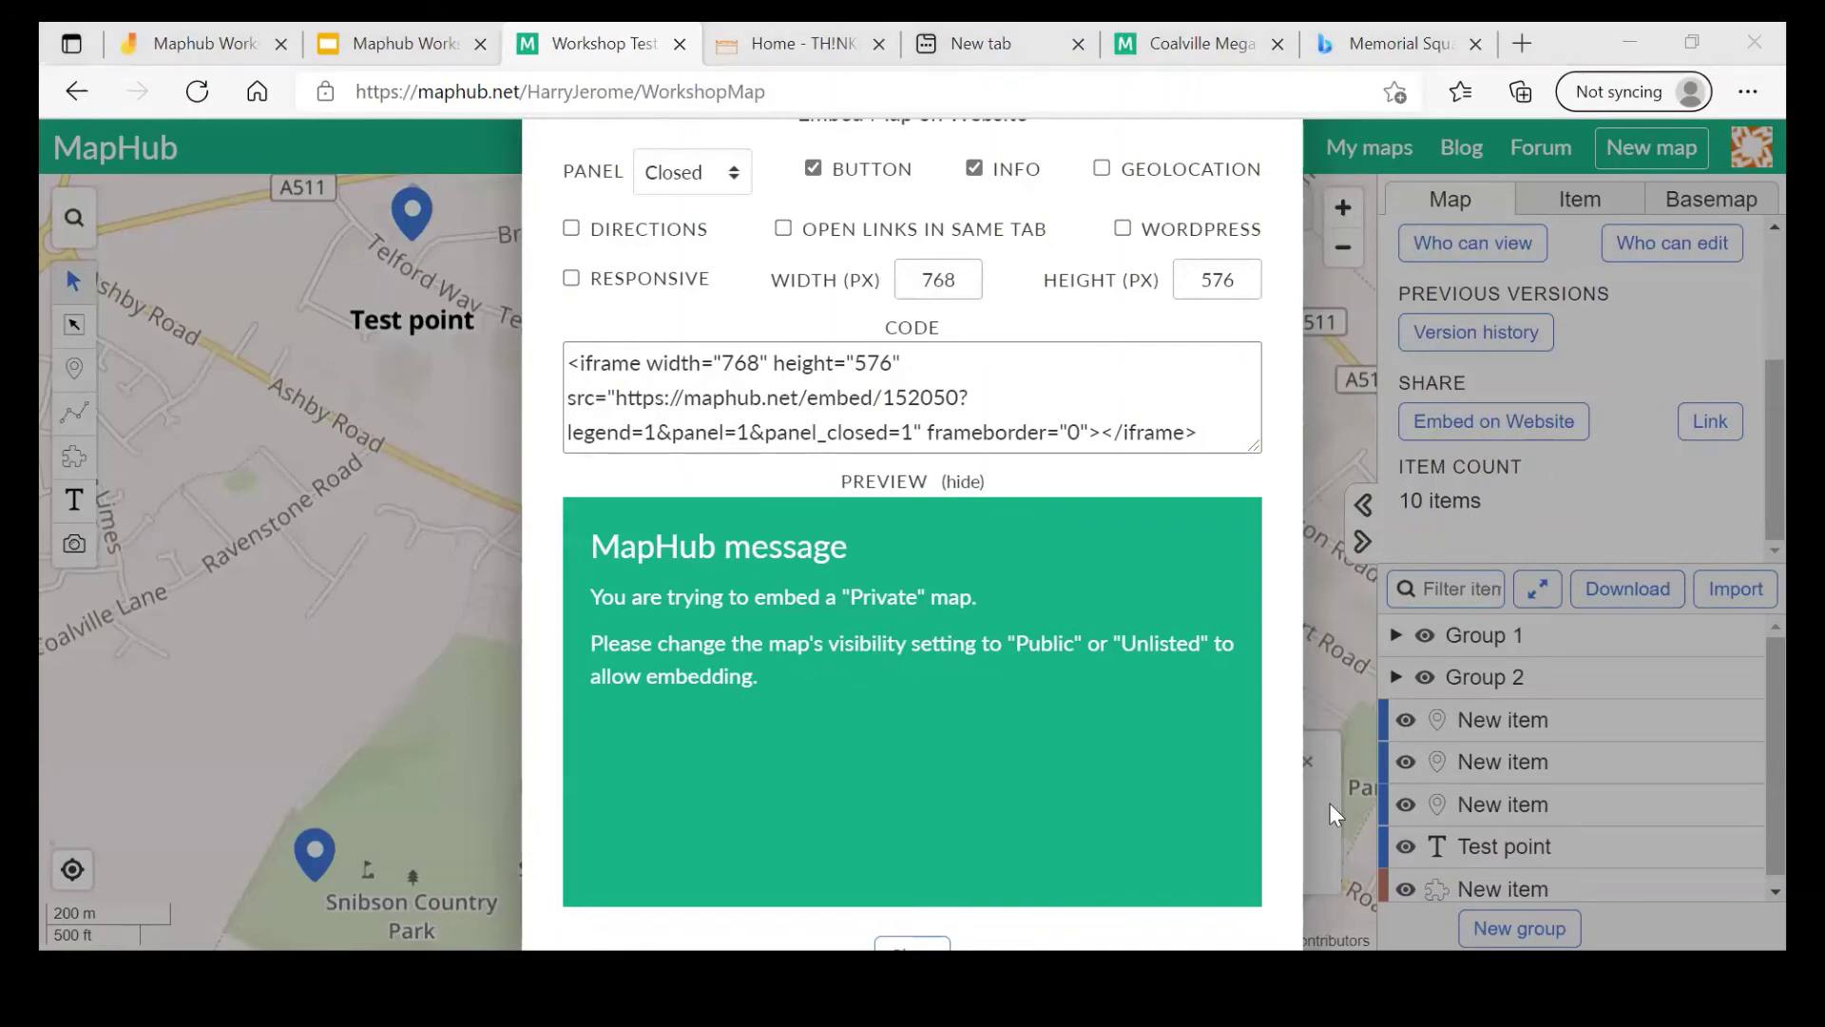
{"action": "left_click", "coordinate": [926, 948]}
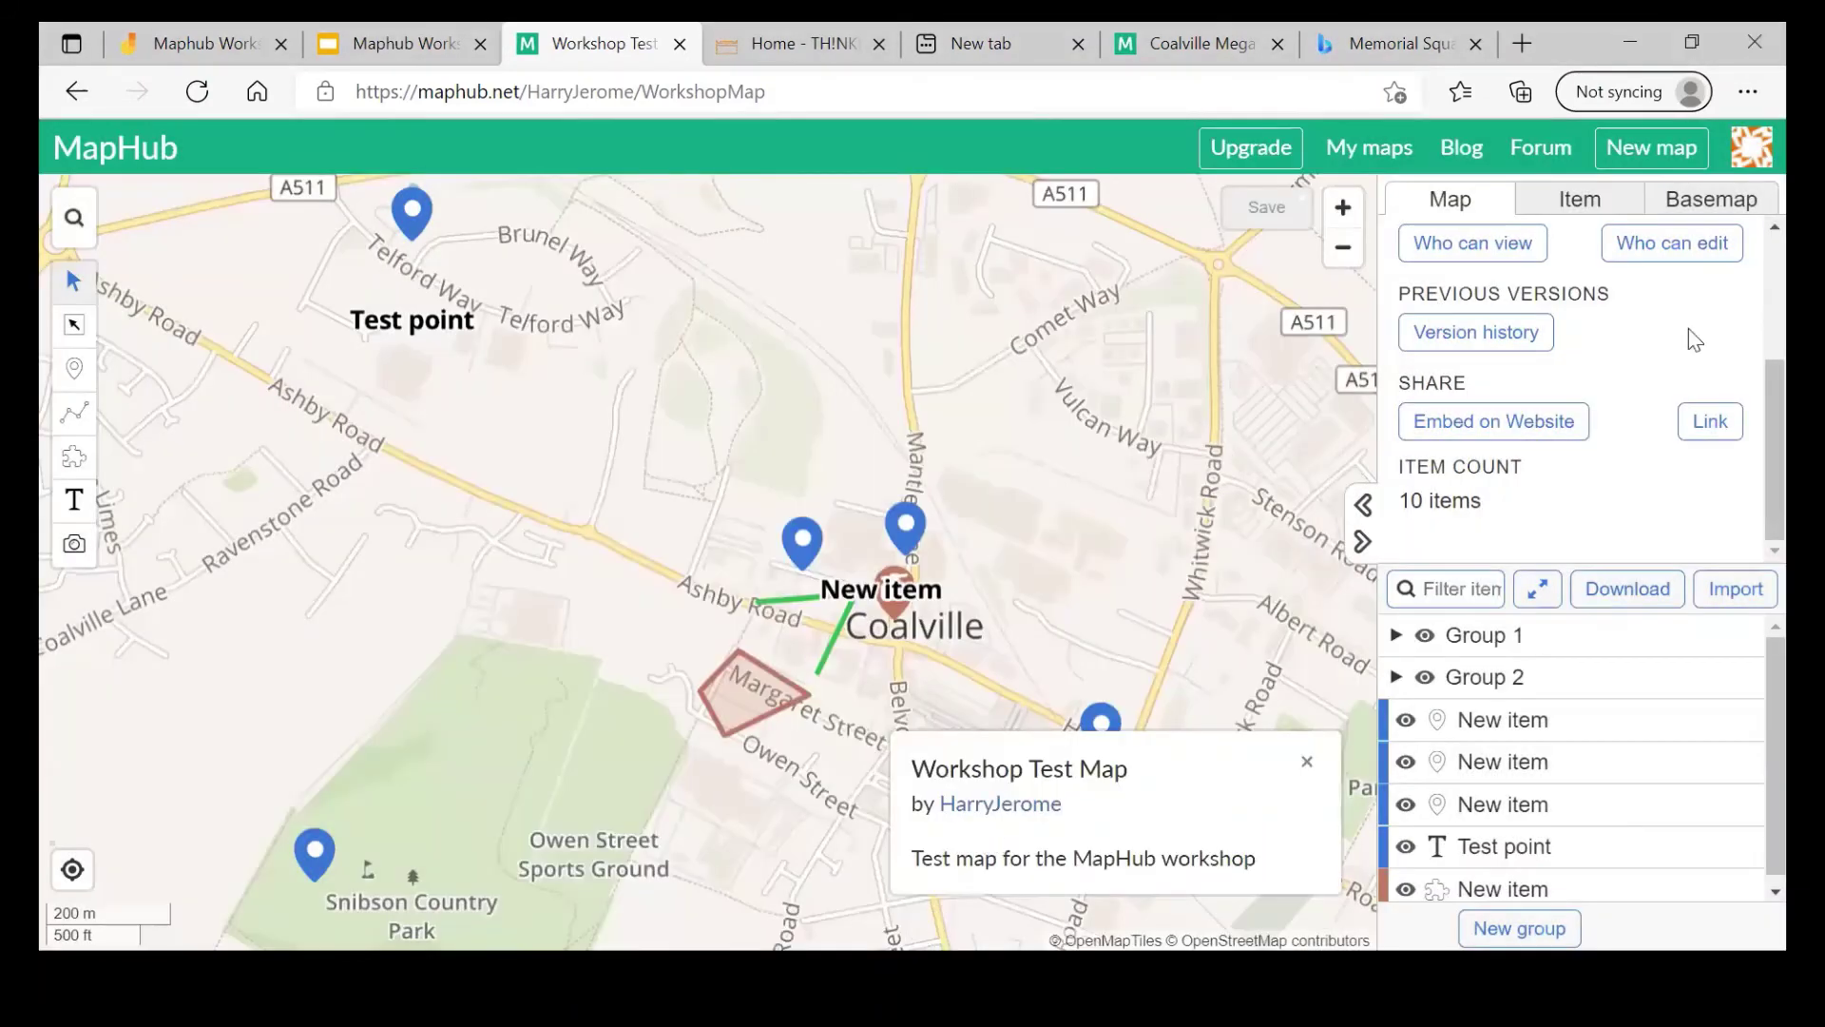
Step: Set who can view the map to Unlisted and close the visibility settings
{"action": "scroll", "coordinate": [1657, 342], "scroll_direction": "up", "scroll_amount": 3}
{"action": "left_click", "coordinate": [1472, 476]}
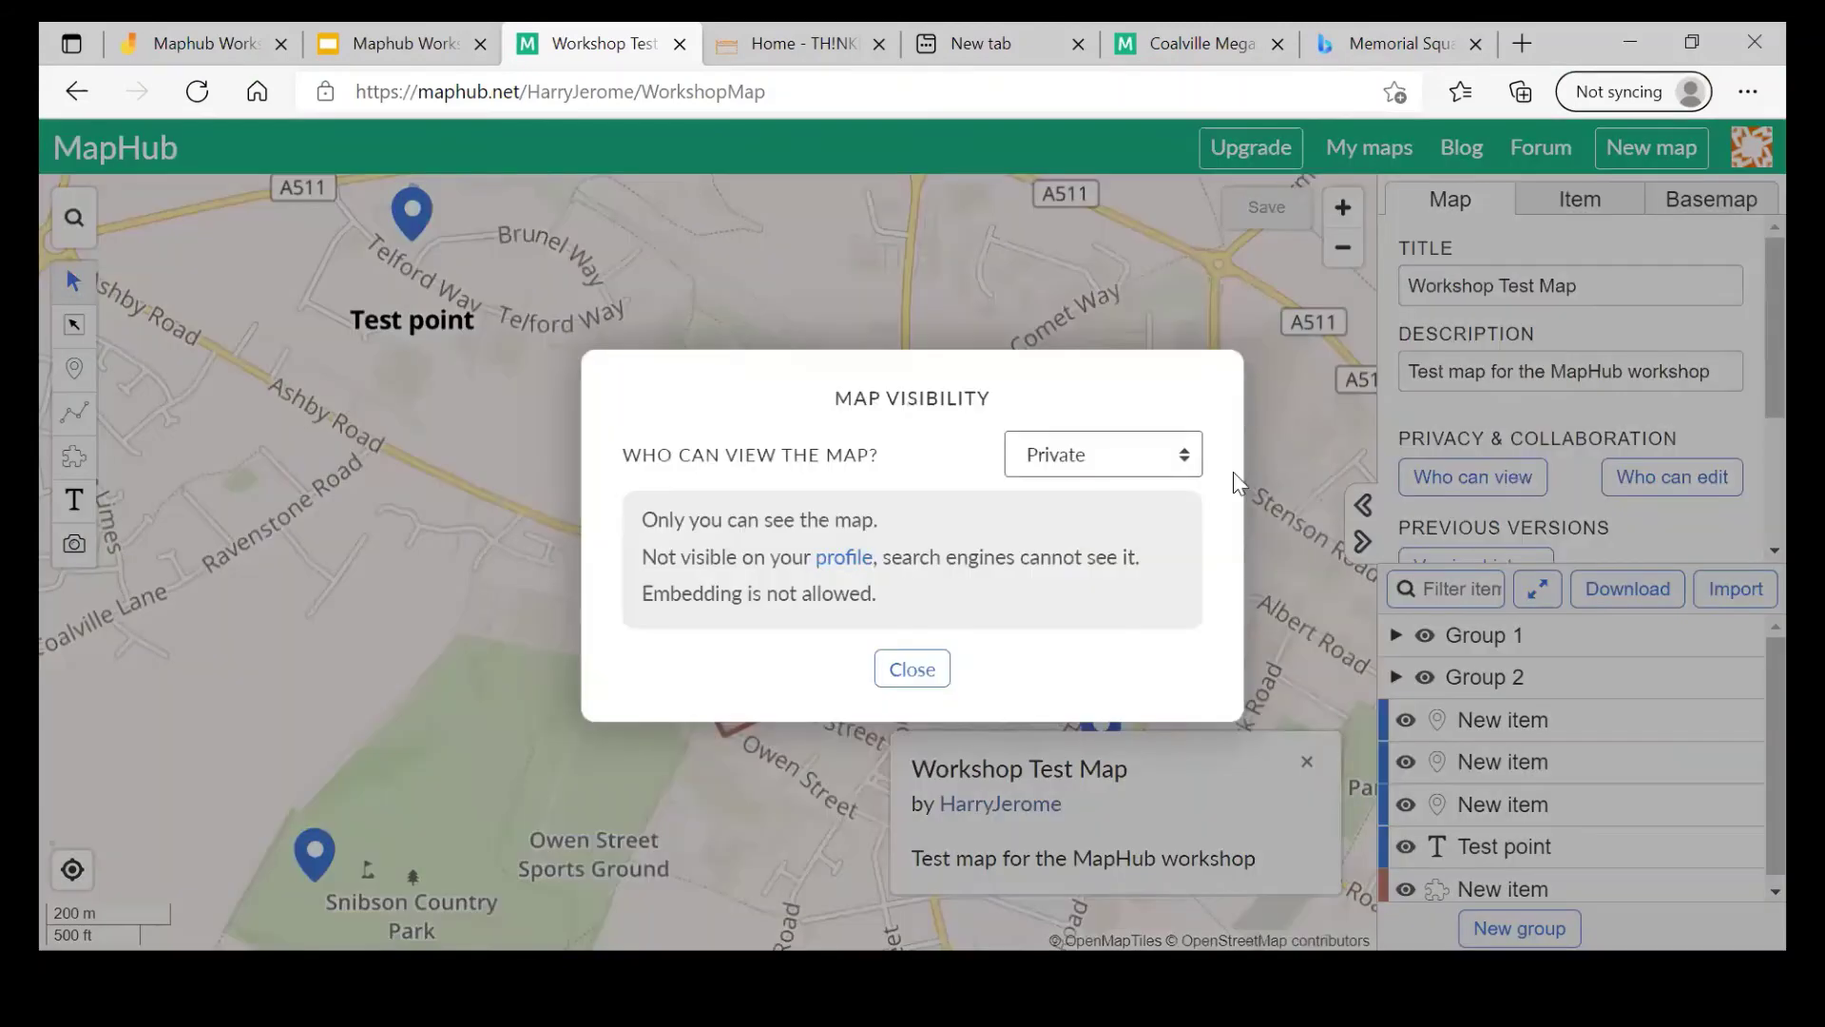
{"action": "left_click", "coordinate": [1068, 456]}
{"action": "left_click", "coordinate": [1068, 543]}
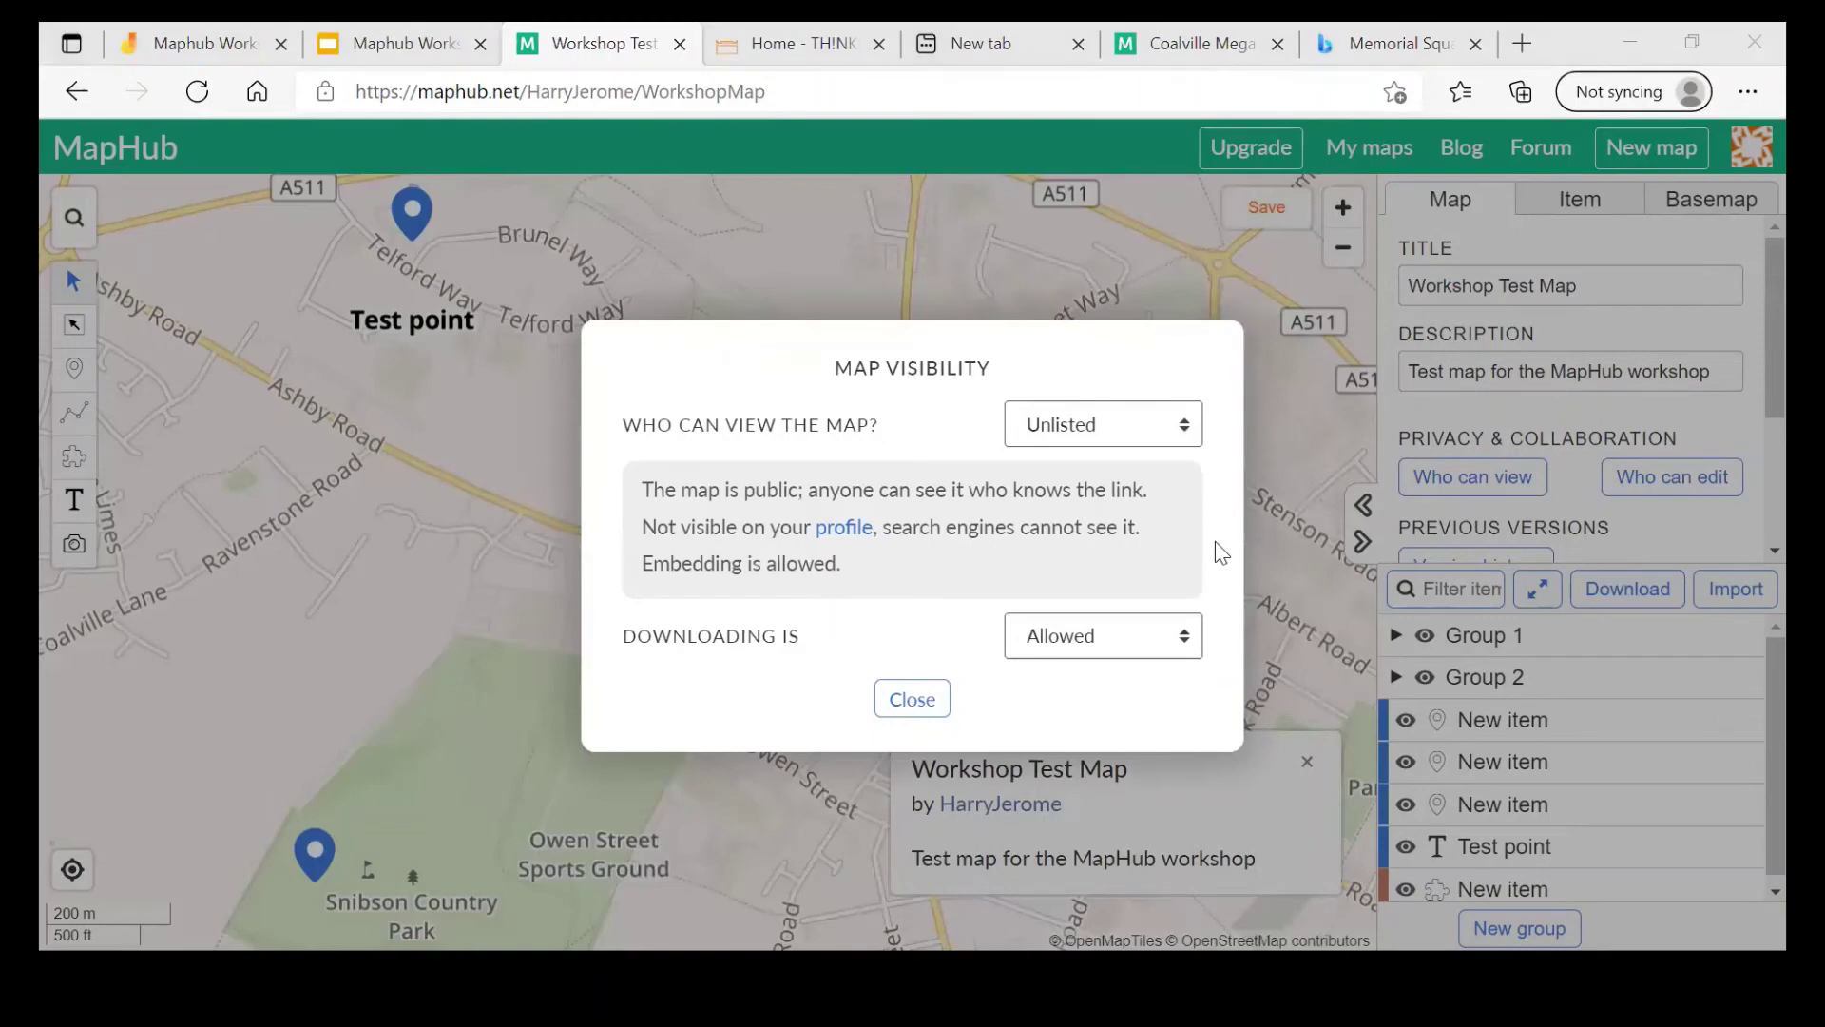
{"action": "left_click", "coordinate": [911, 700]}
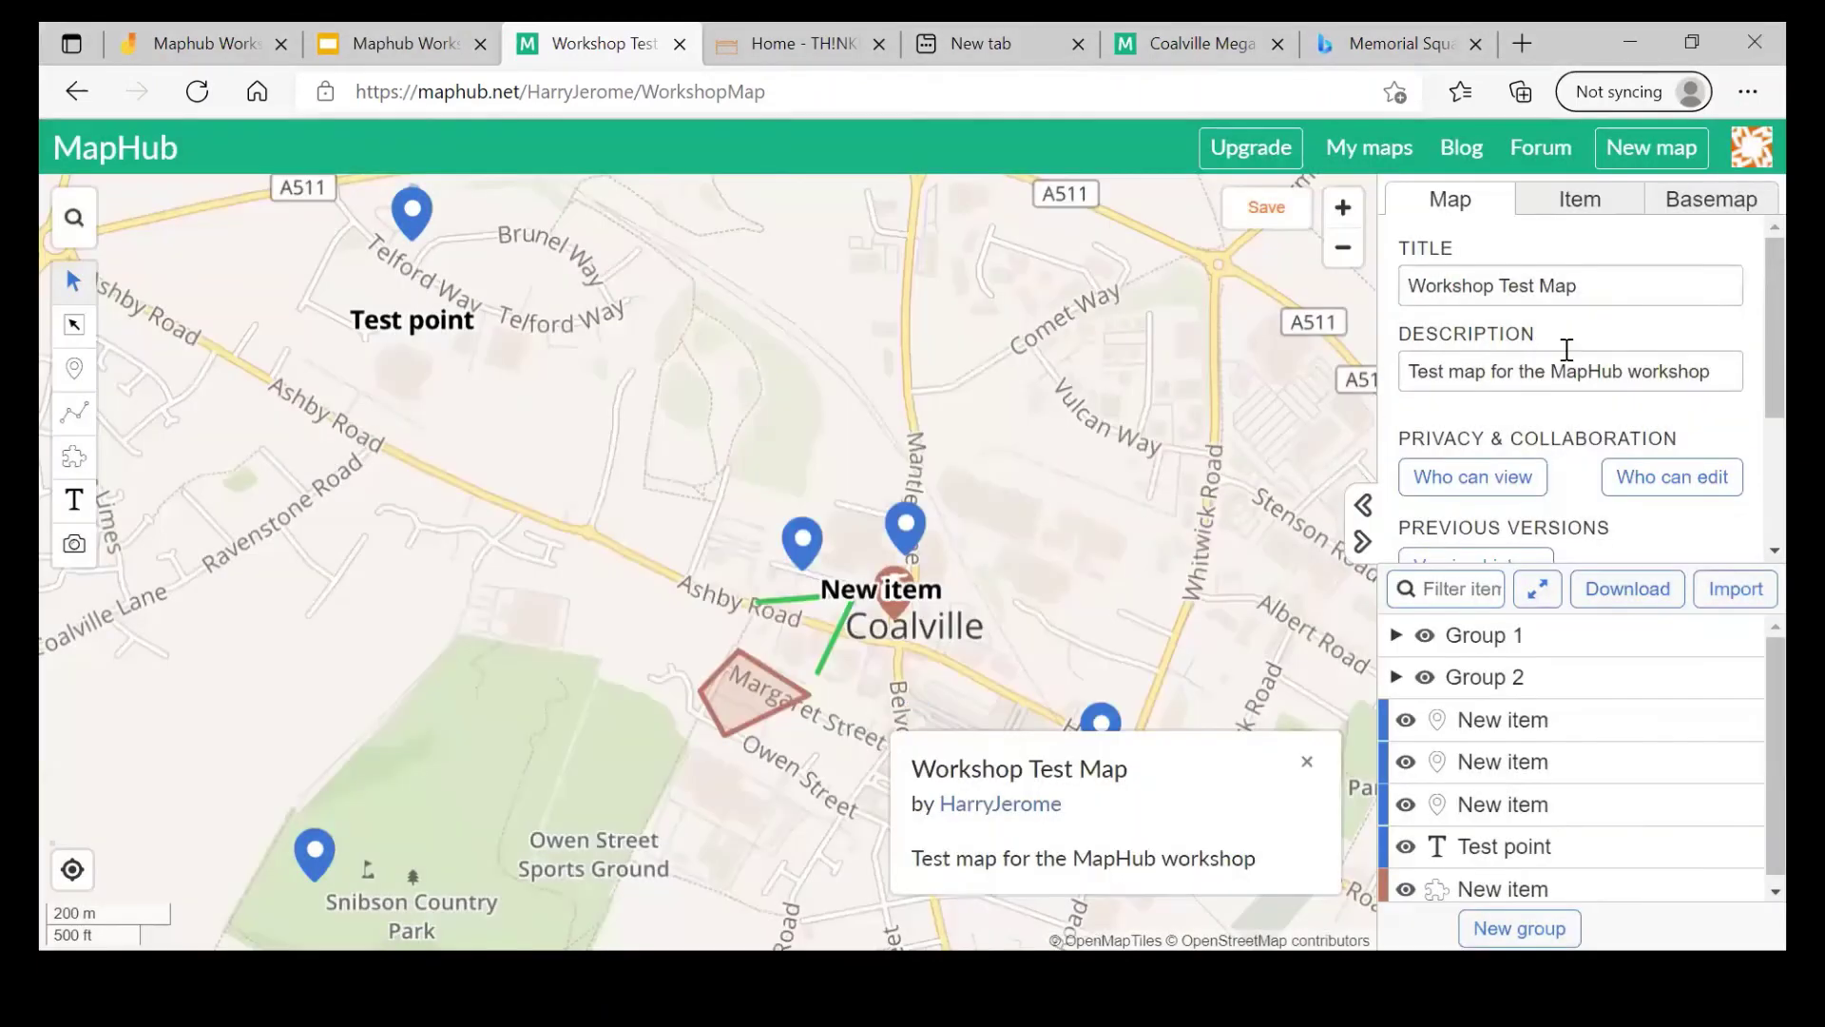
Step: Check the website embed preview again with the Unlisted visibility selected, and close it
{"action": "scroll", "coordinate": [1565, 351], "scroll_direction": "down", "scroll_amount": 2}
{"action": "left_click", "coordinate": [1513, 421]}
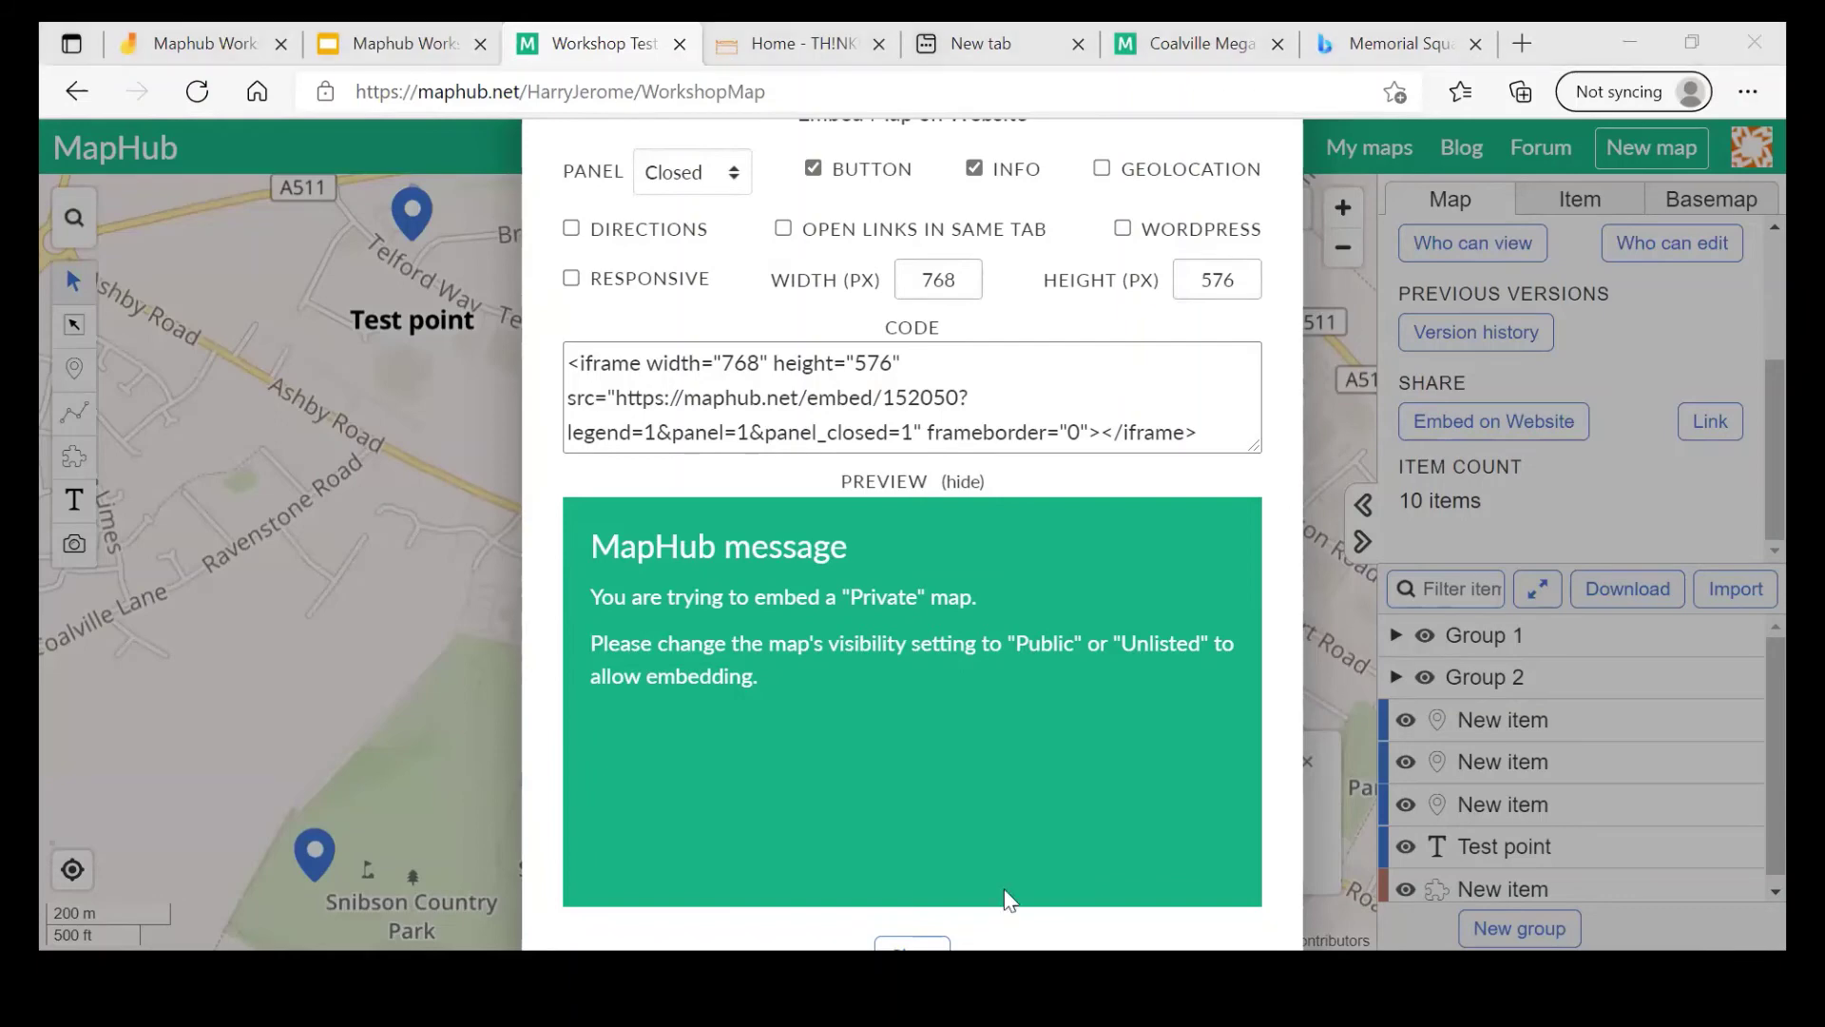
{"action": "left_click", "coordinate": [910, 947]}
Step: Save the visibility change and load the interactive map in the website embed preview, dismissing its info box
{"action": "scroll", "coordinate": [1621, 260], "scroll_direction": "up", "scroll_amount": 3}
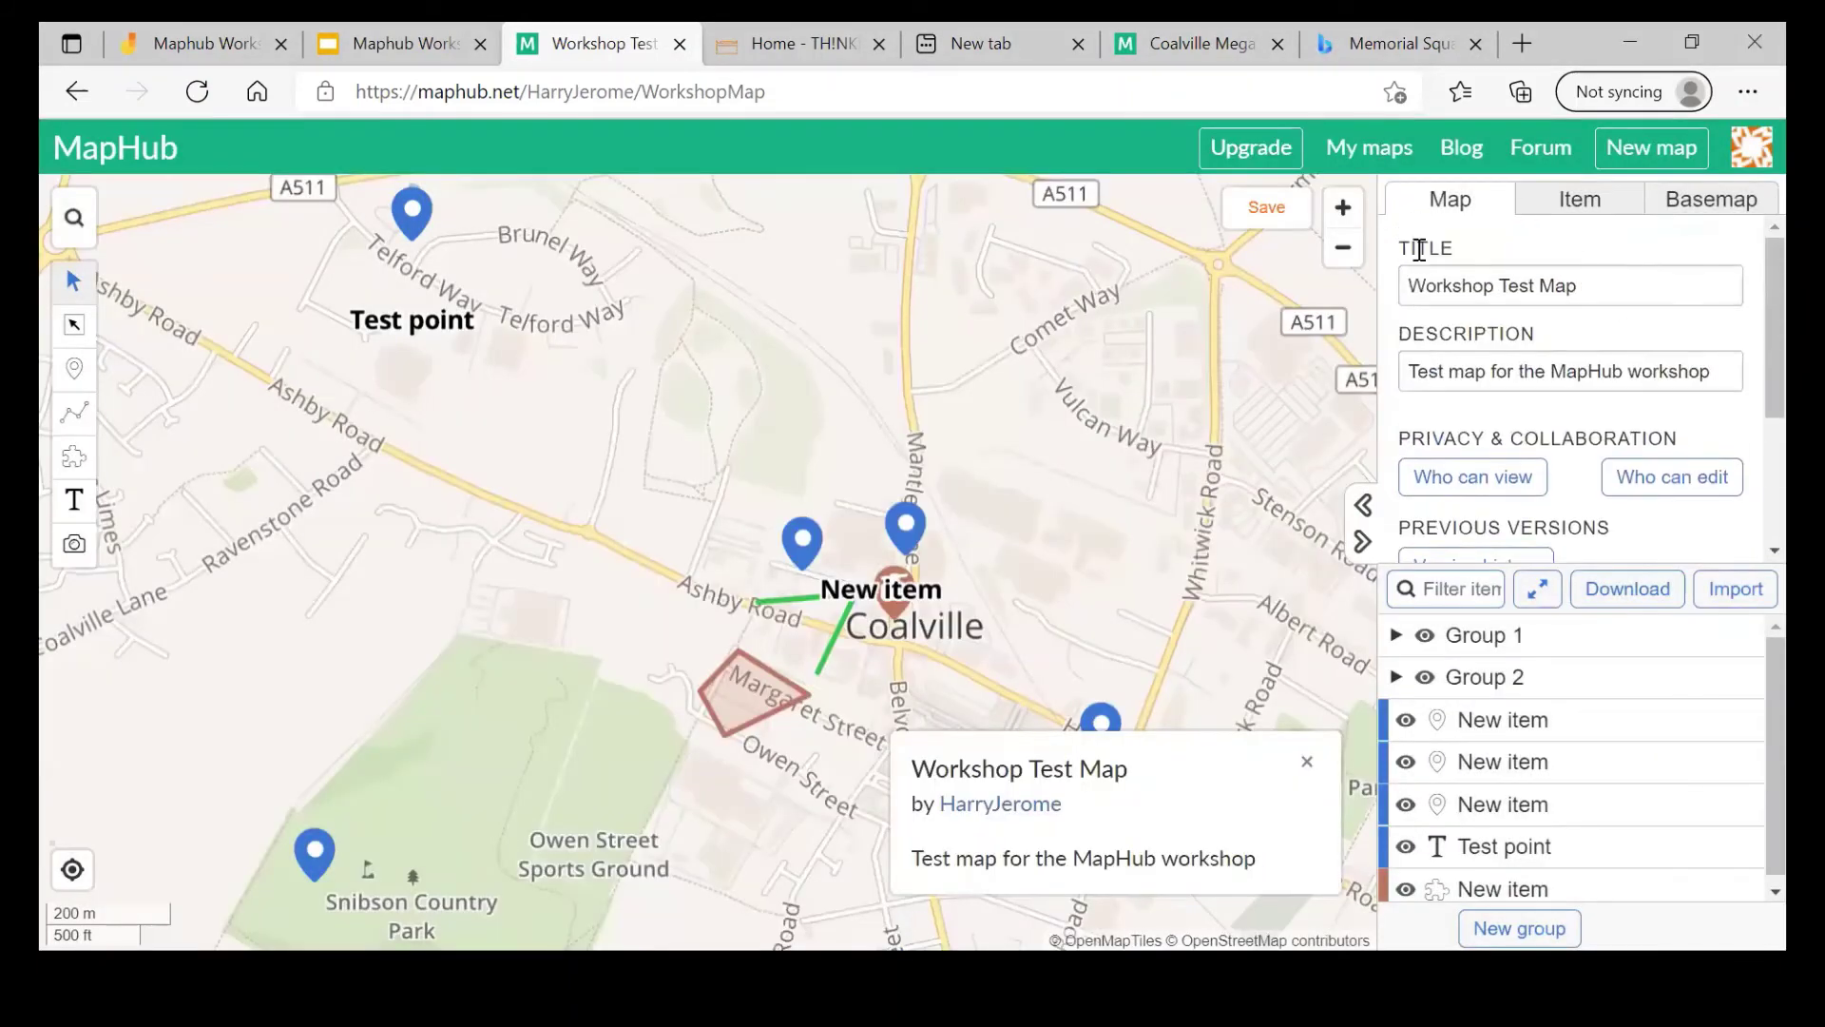
{"action": "scroll", "coordinate": [1699, 458], "scroll_direction": "down", "scroll_amount": 3}
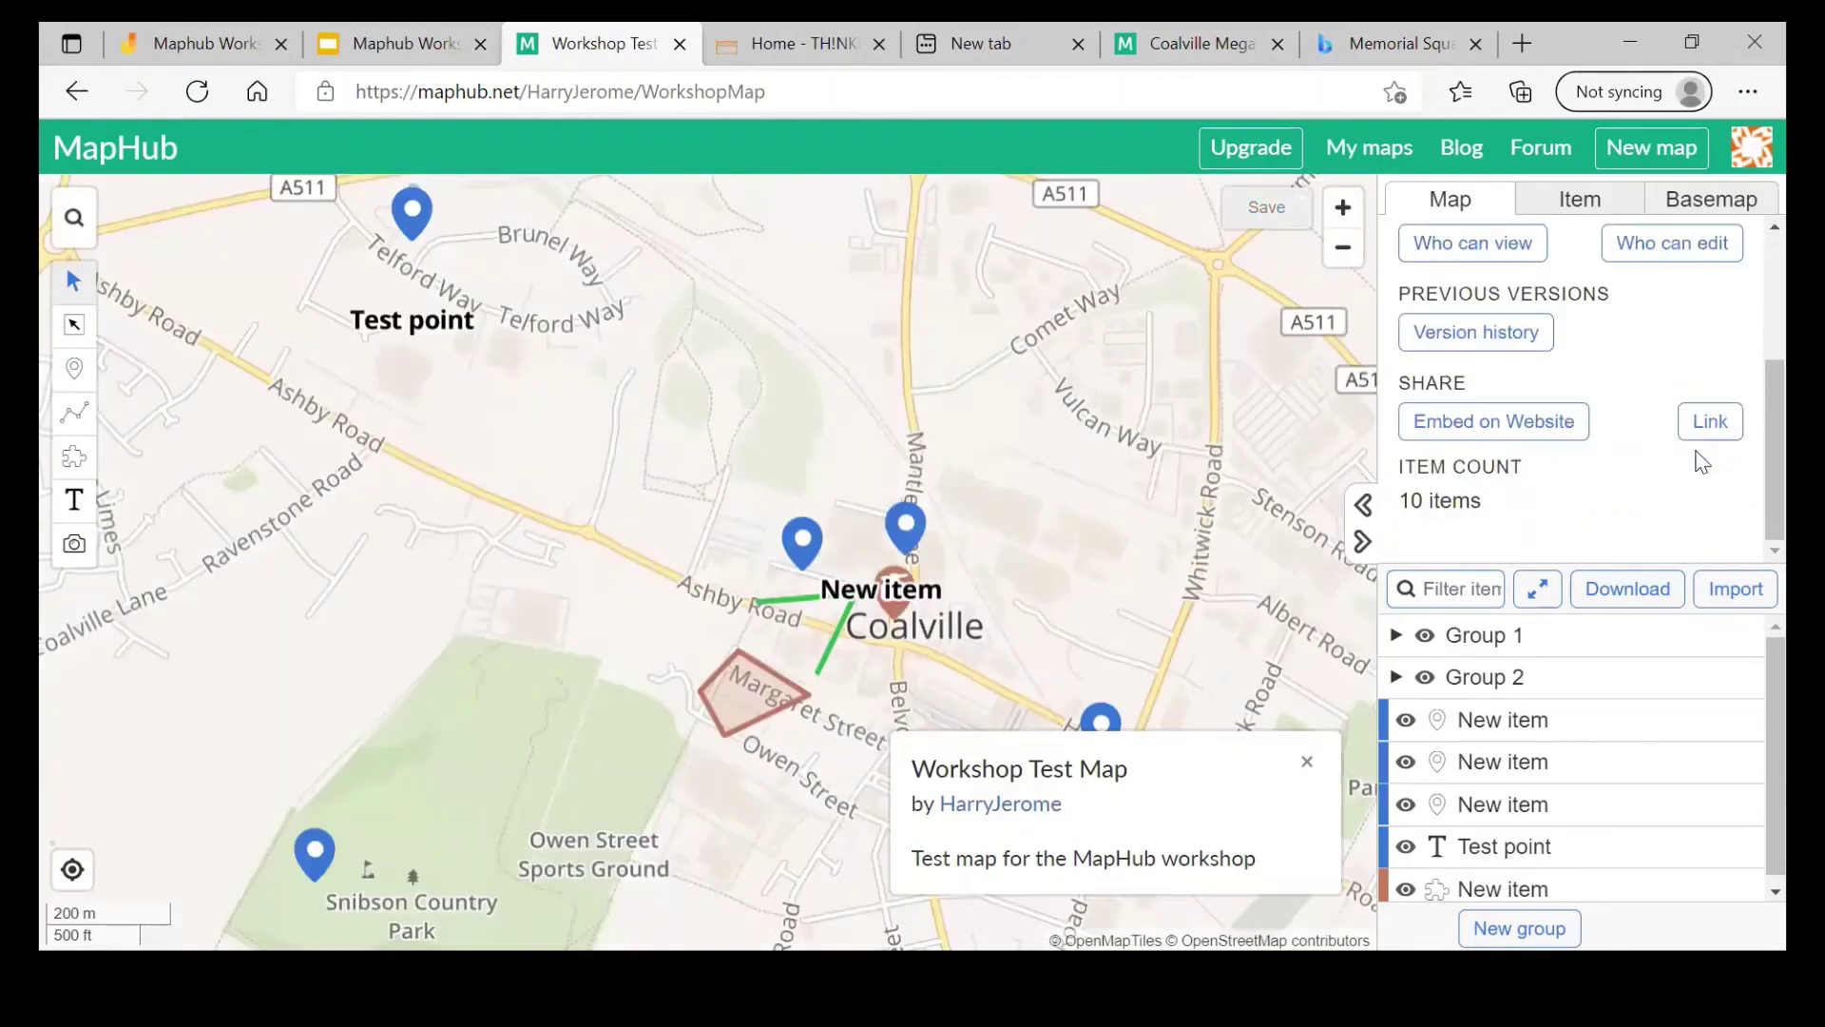
{"action": "left_click", "coordinate": [1544, 421]}
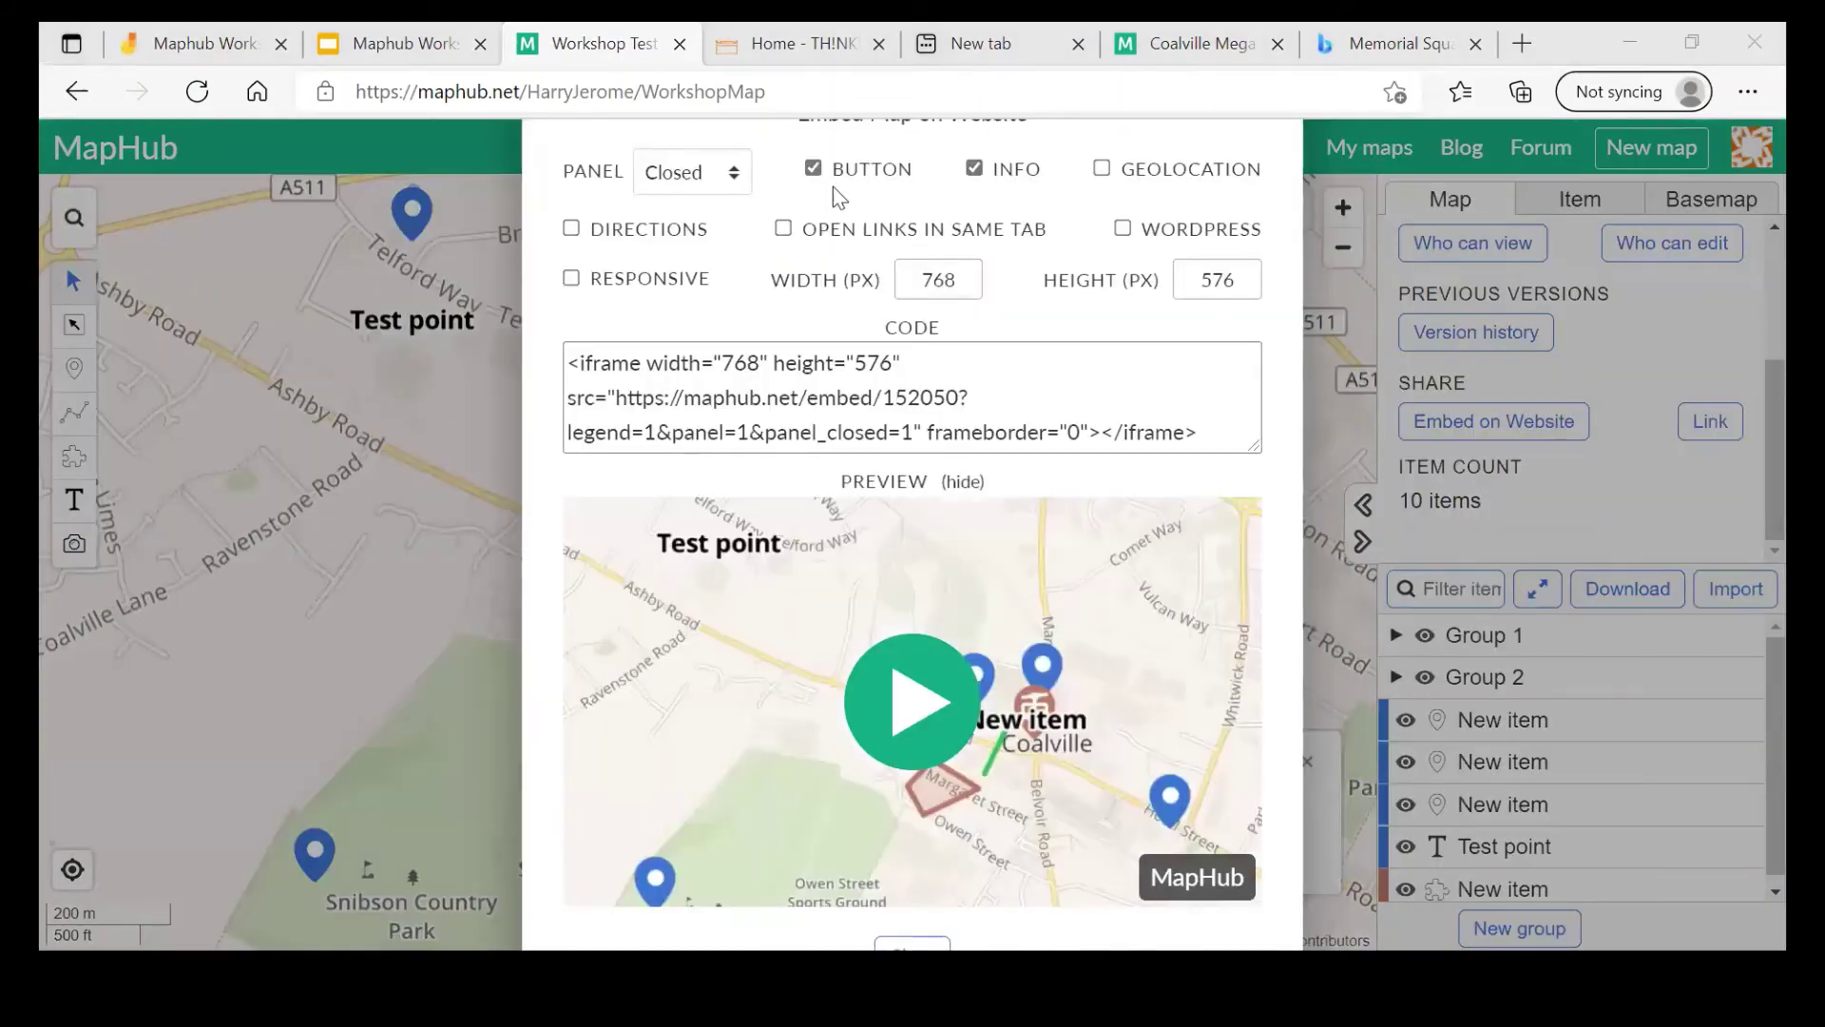
{"action": "left_click", "coordinate": [933, 715]}
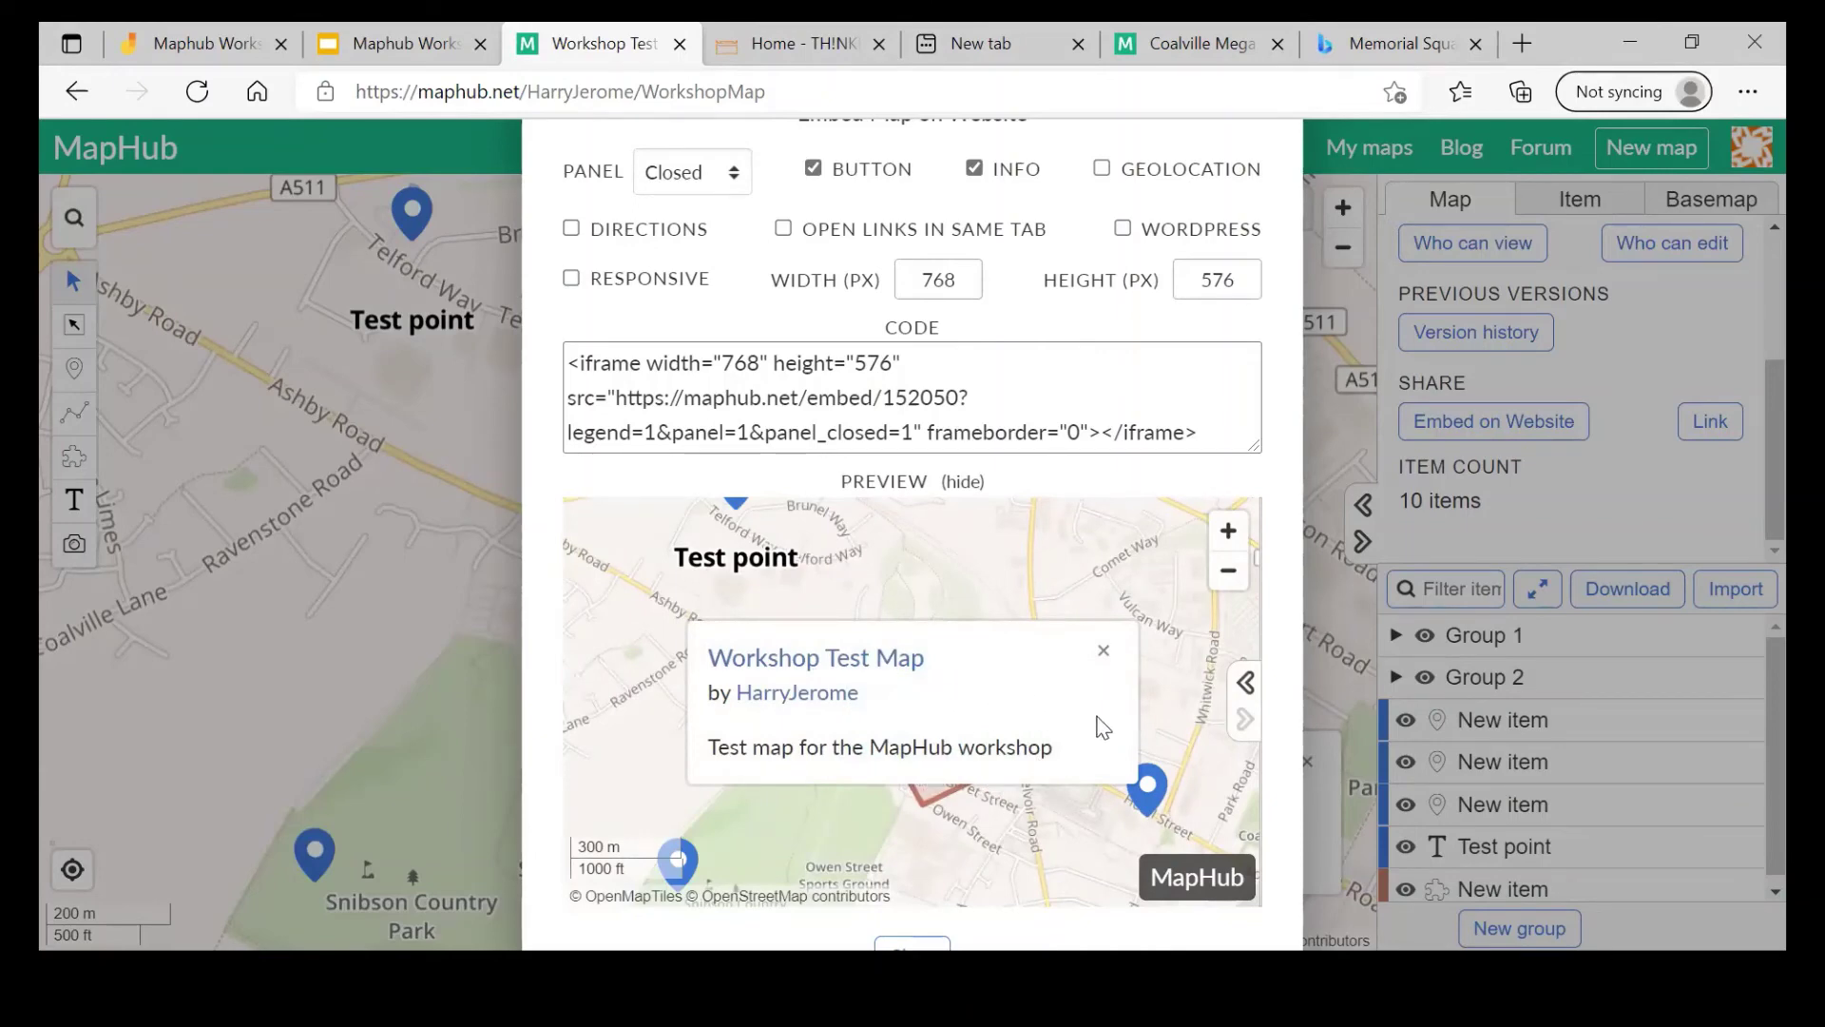
{"action": "left_click", "coordinate": [1104, 652]}
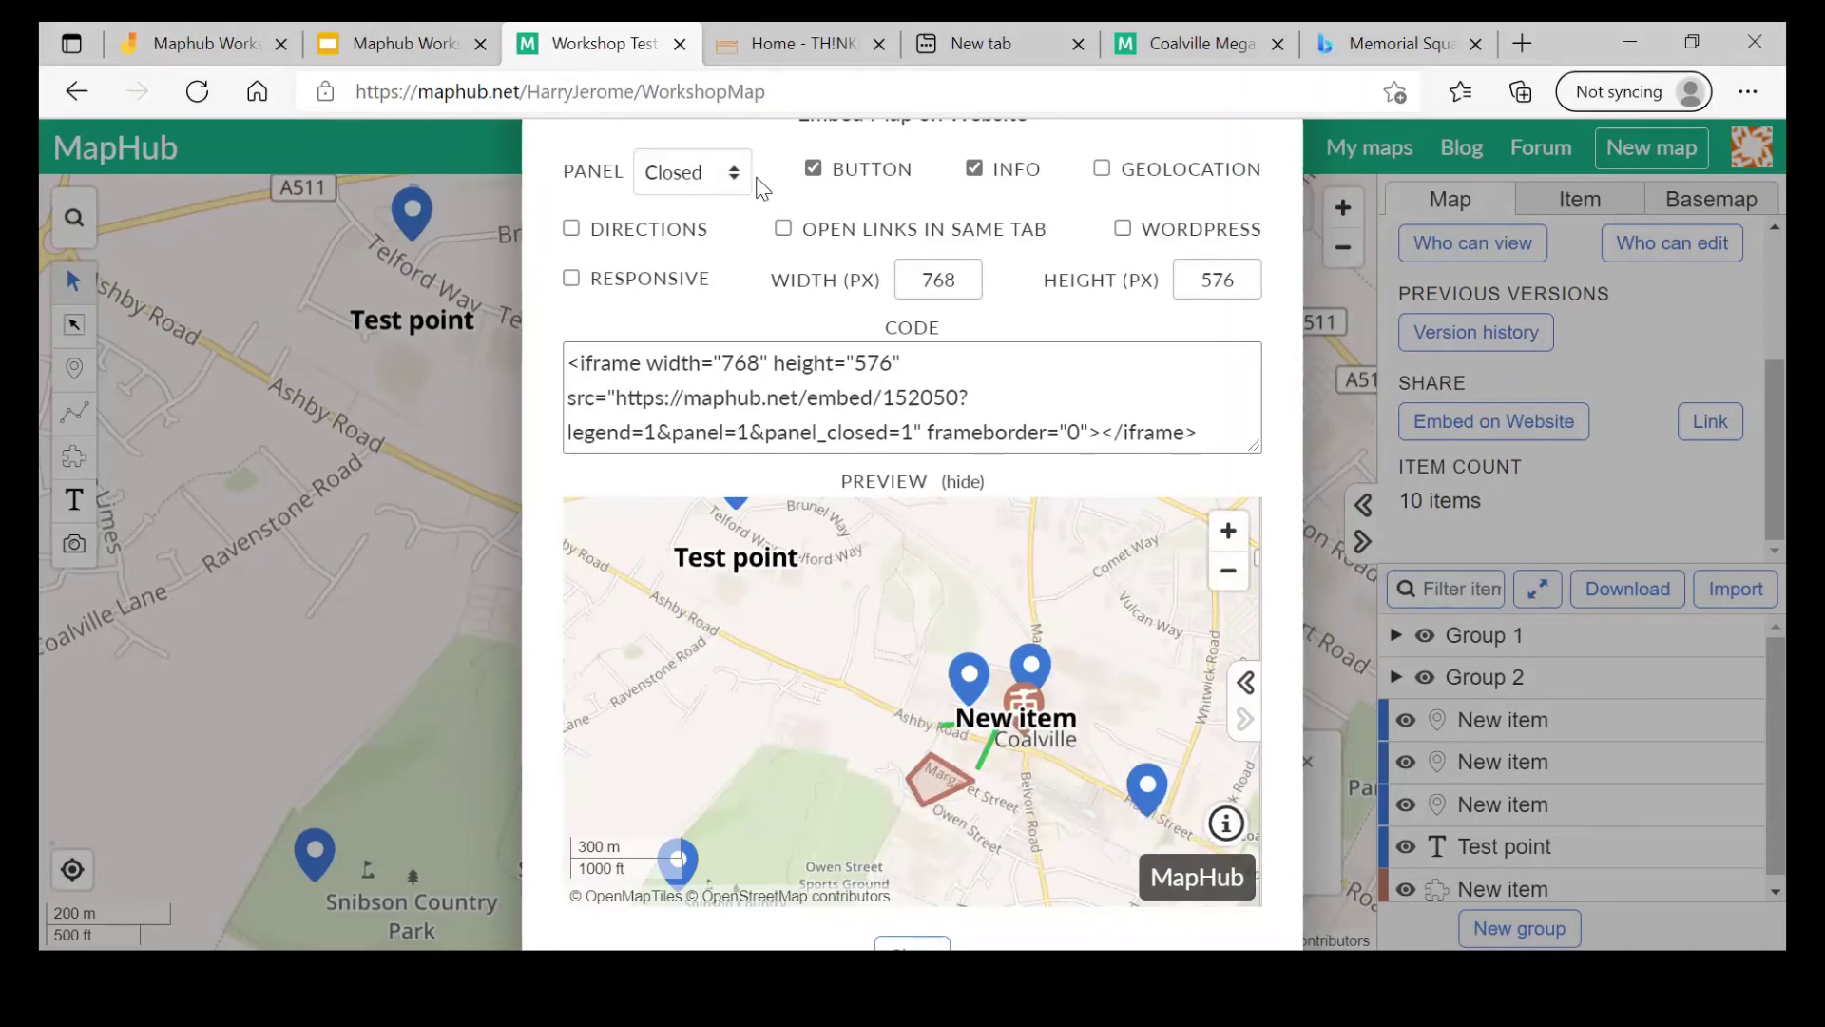
Step: Try the embed preview without the Button option, then without the Info option, re-enabling each one
{"action": "left_click", "coordinate": [844, 179]}
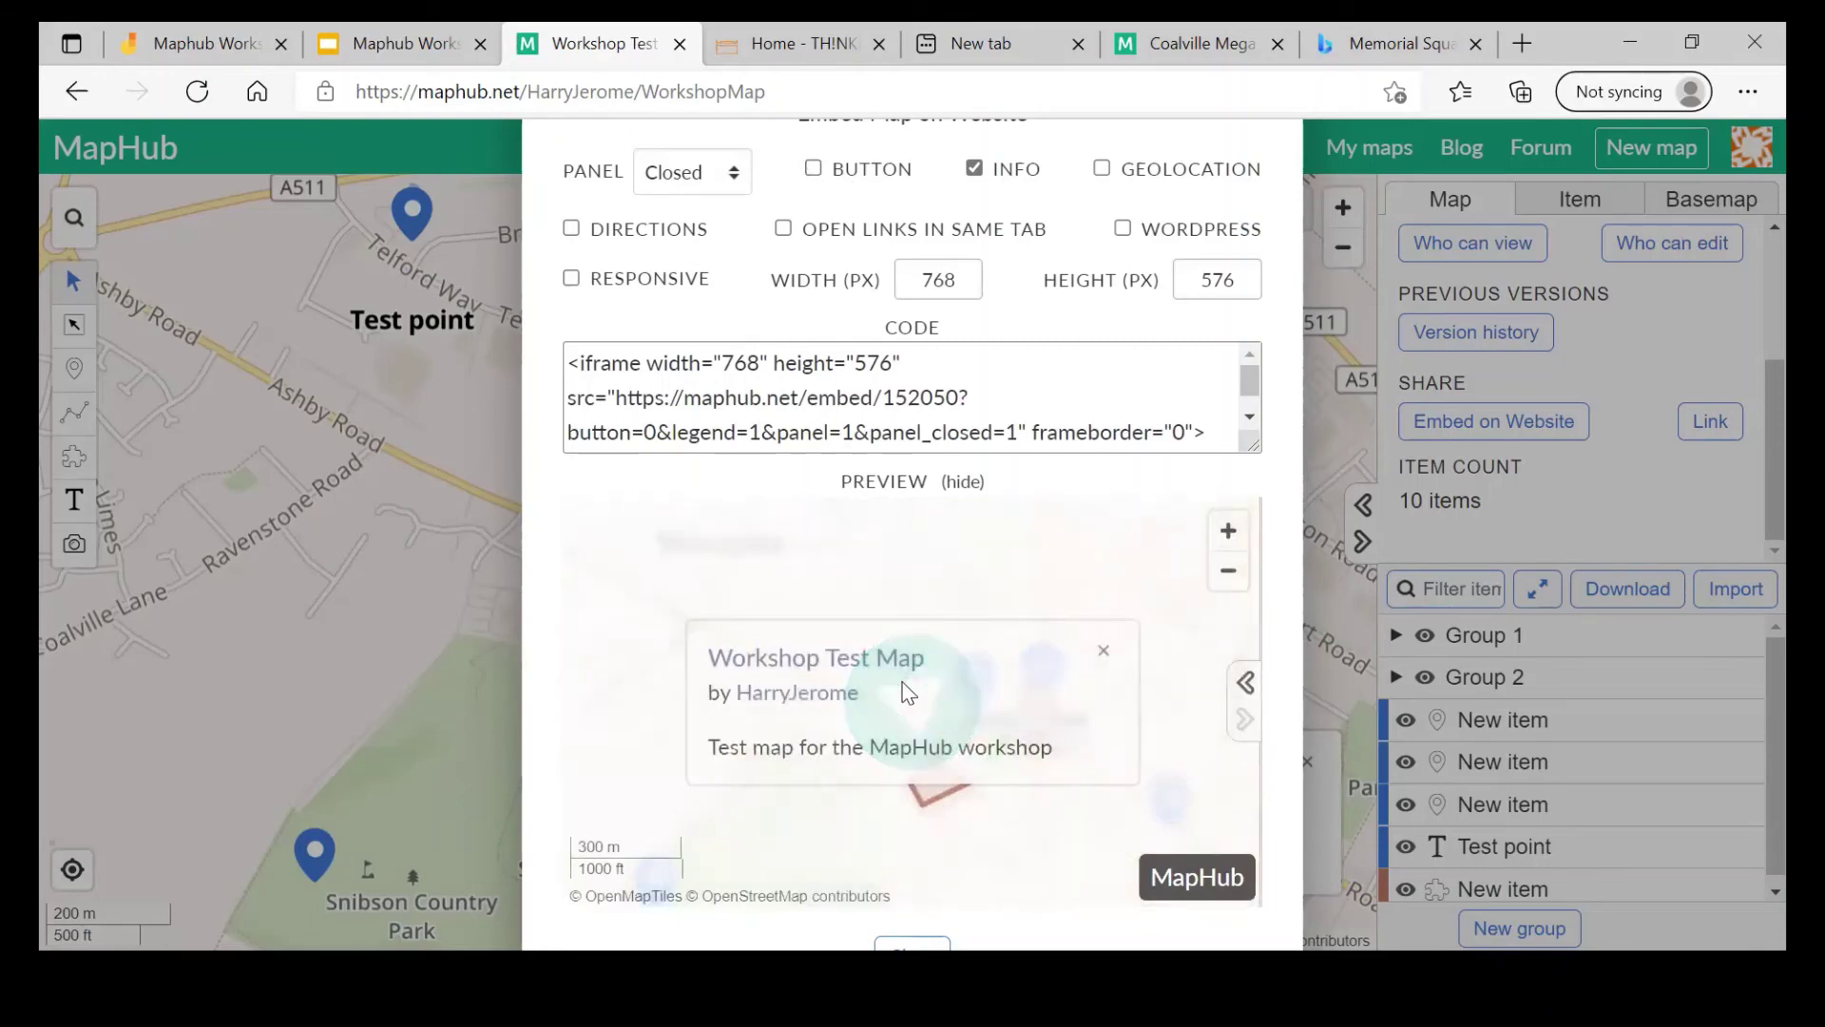
{"action": "left_click", "coordinate": [1104, 652]}
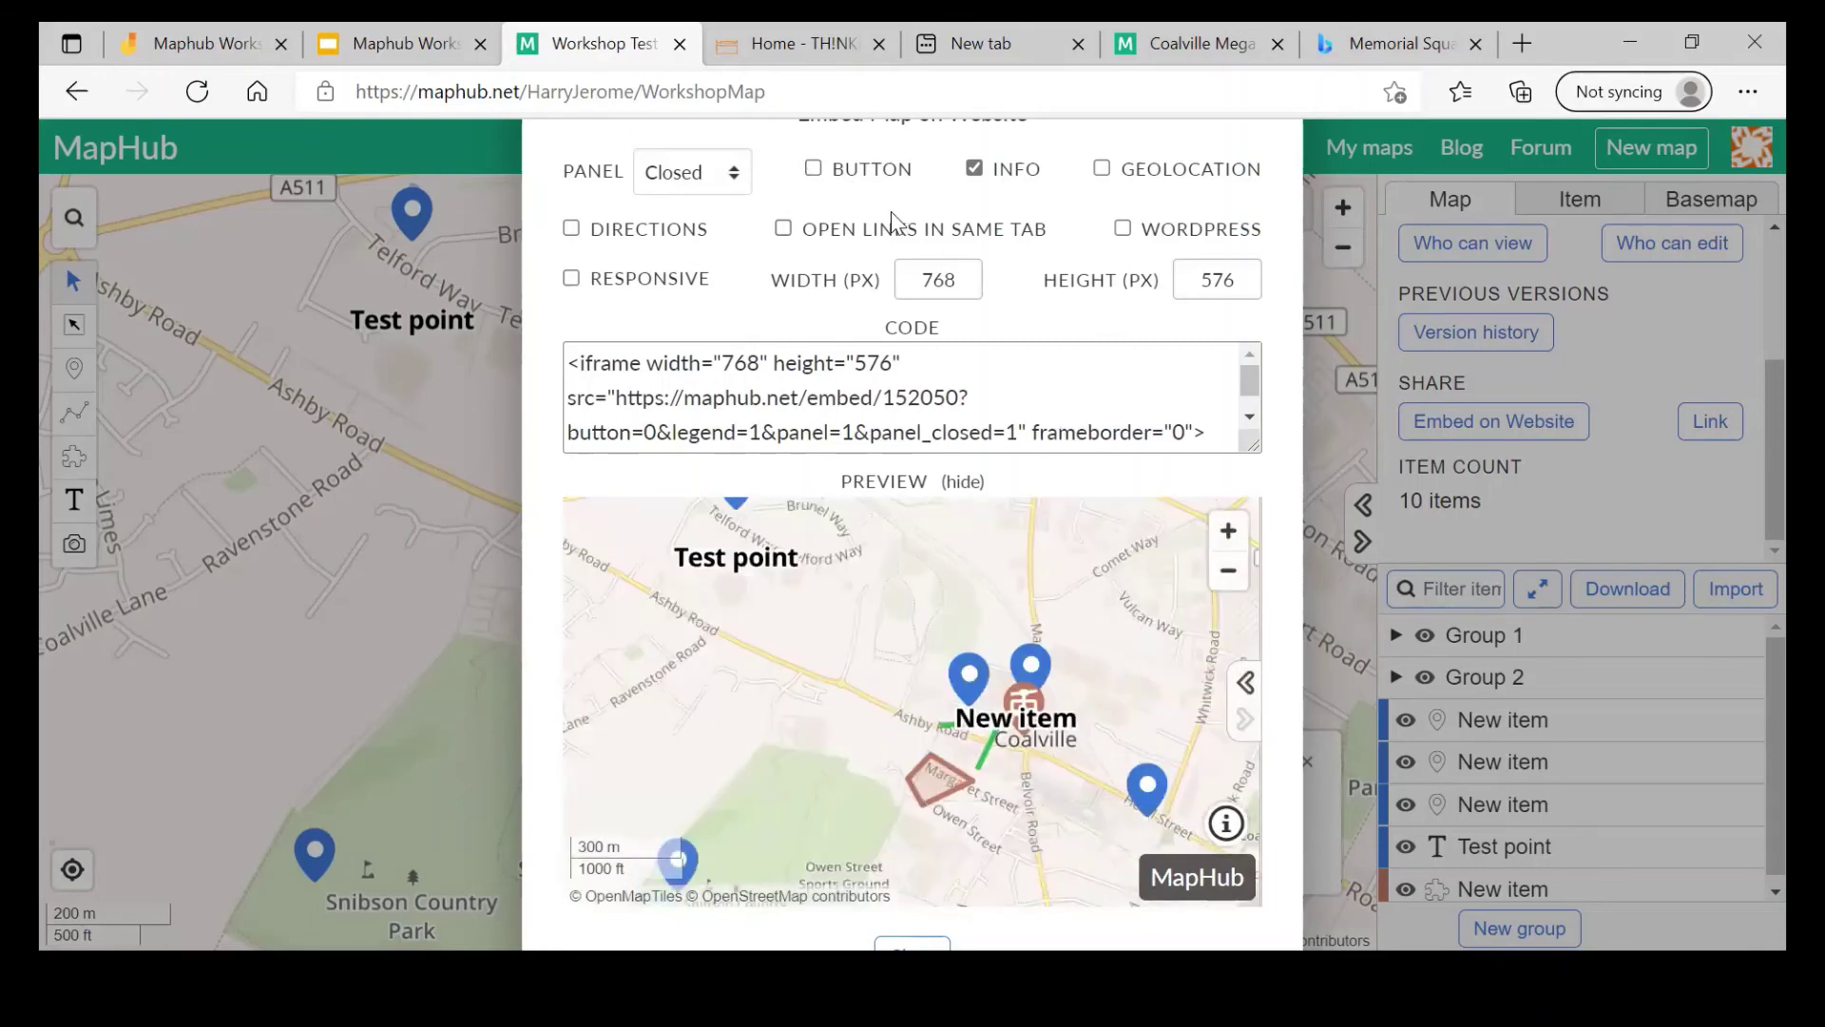
{"action": "left_click", "coordinate": [883, 174]}
{"action": "left_click", "coordinate": [1005, 169]}
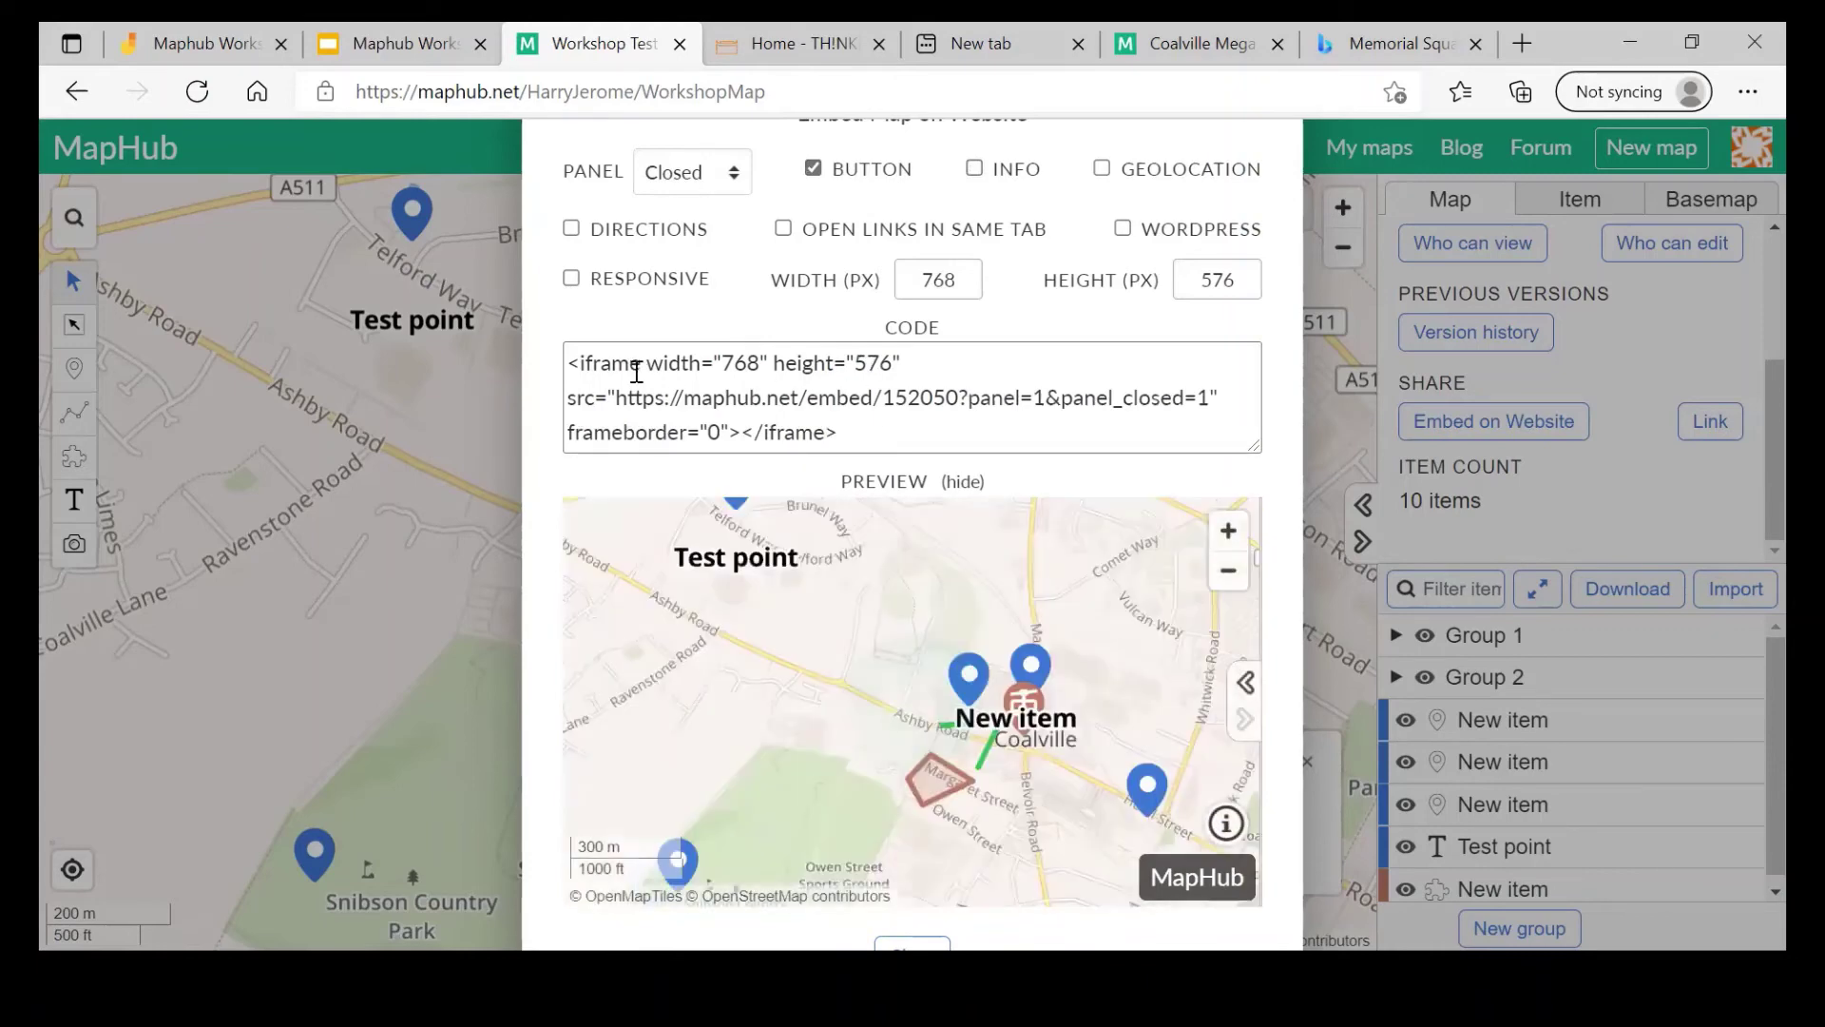
{"action": "left_click", "coordinate": [974, 170]}
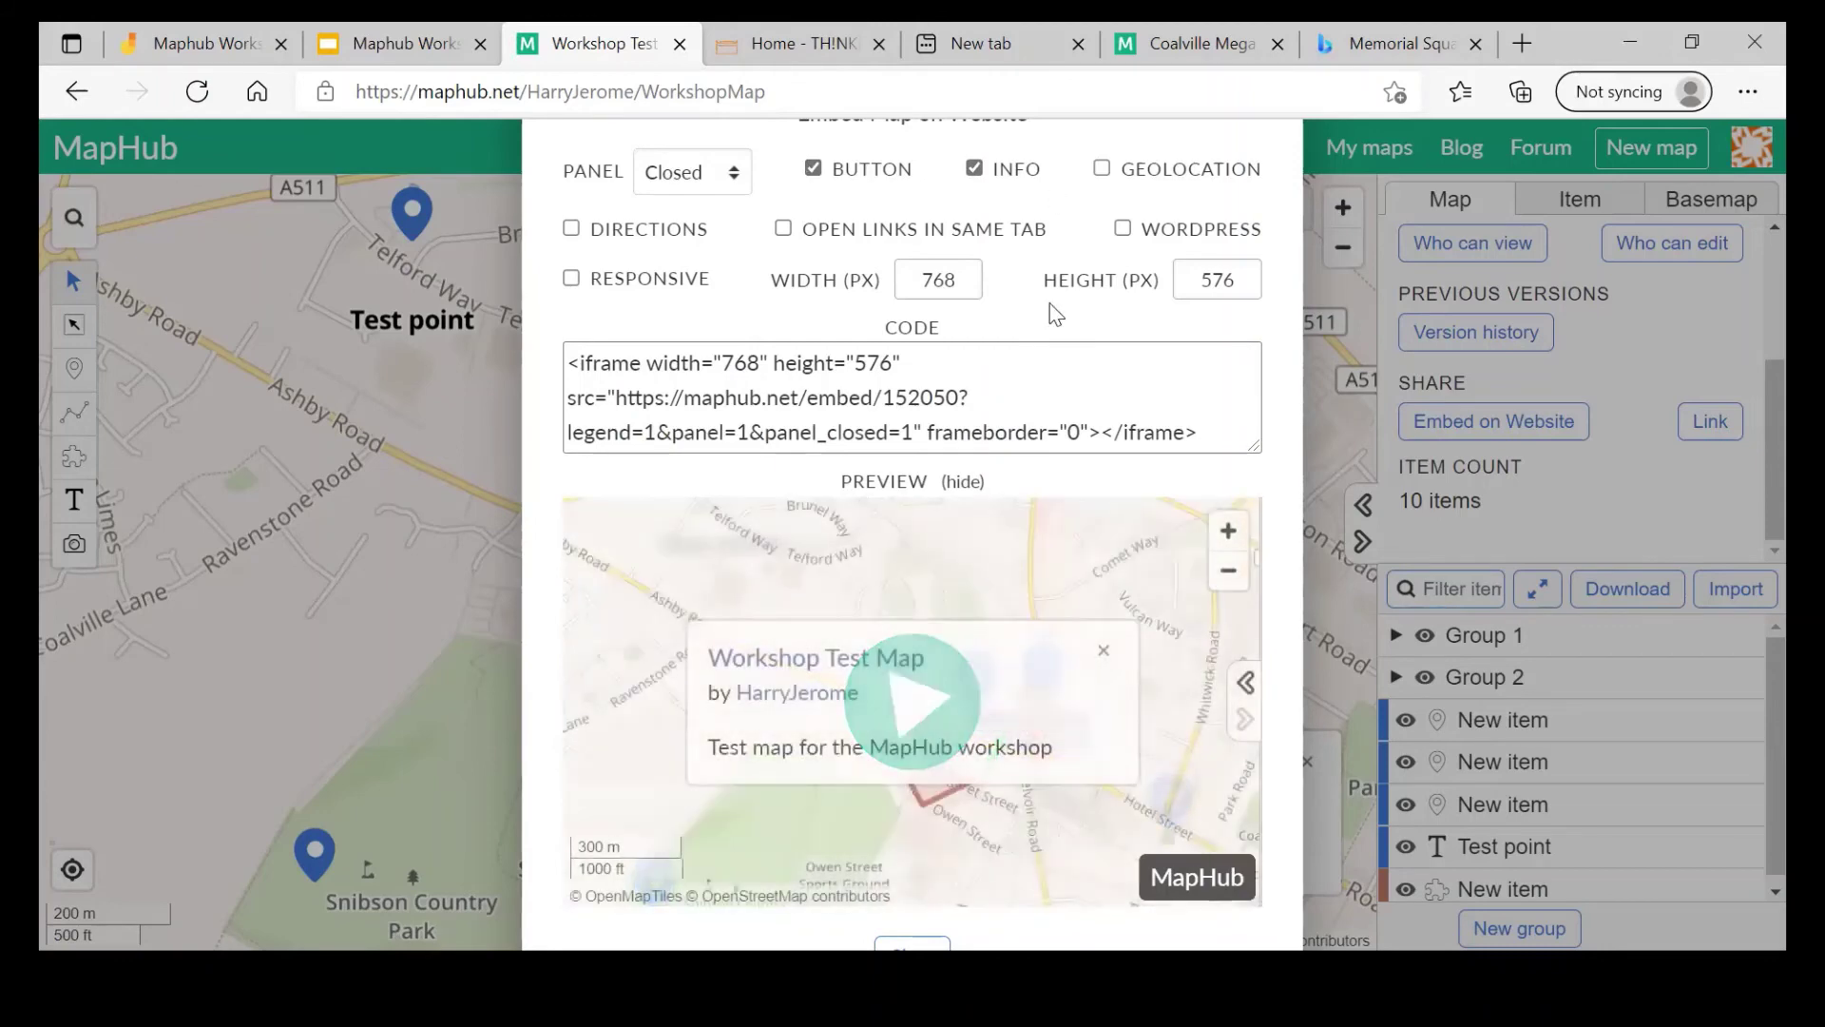
{"action": "left_click", "coordinate": [1103, 651]}
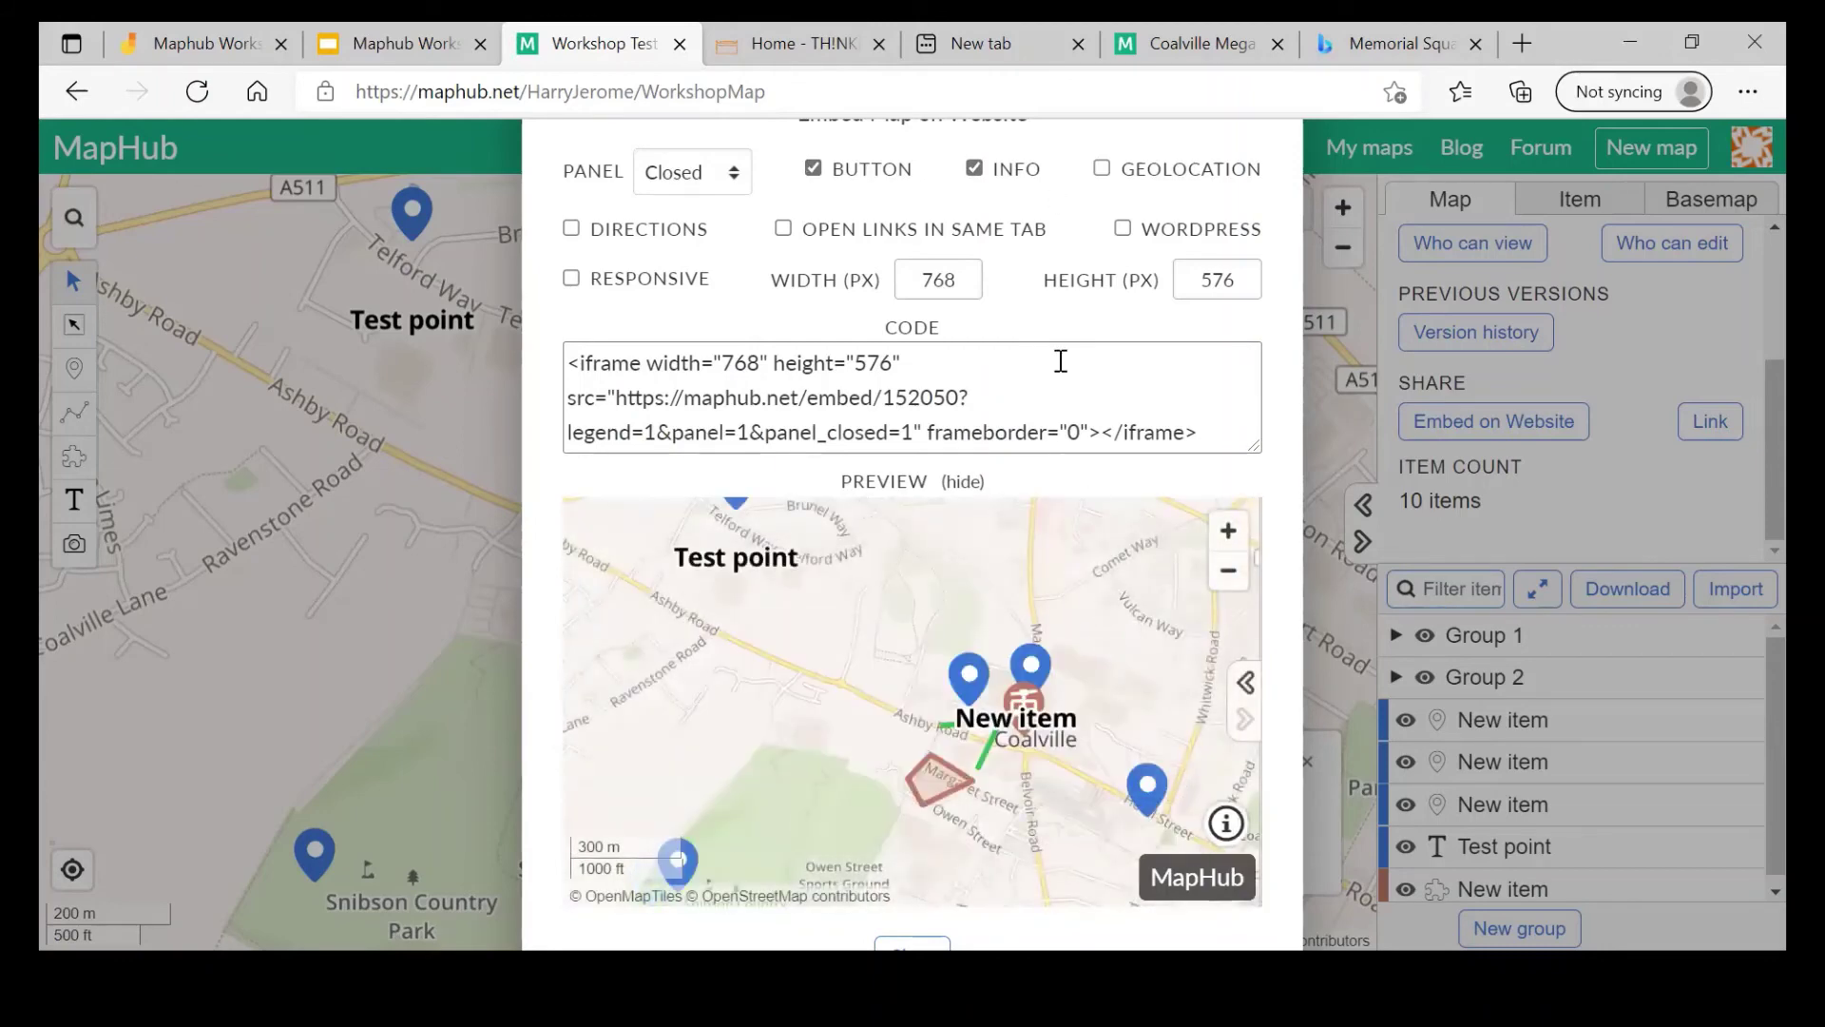
Step: Try the embed option for opening links in the same tab, comparing the code with it on and off
{"action": "left_click", "coordinate": [914, 240]}
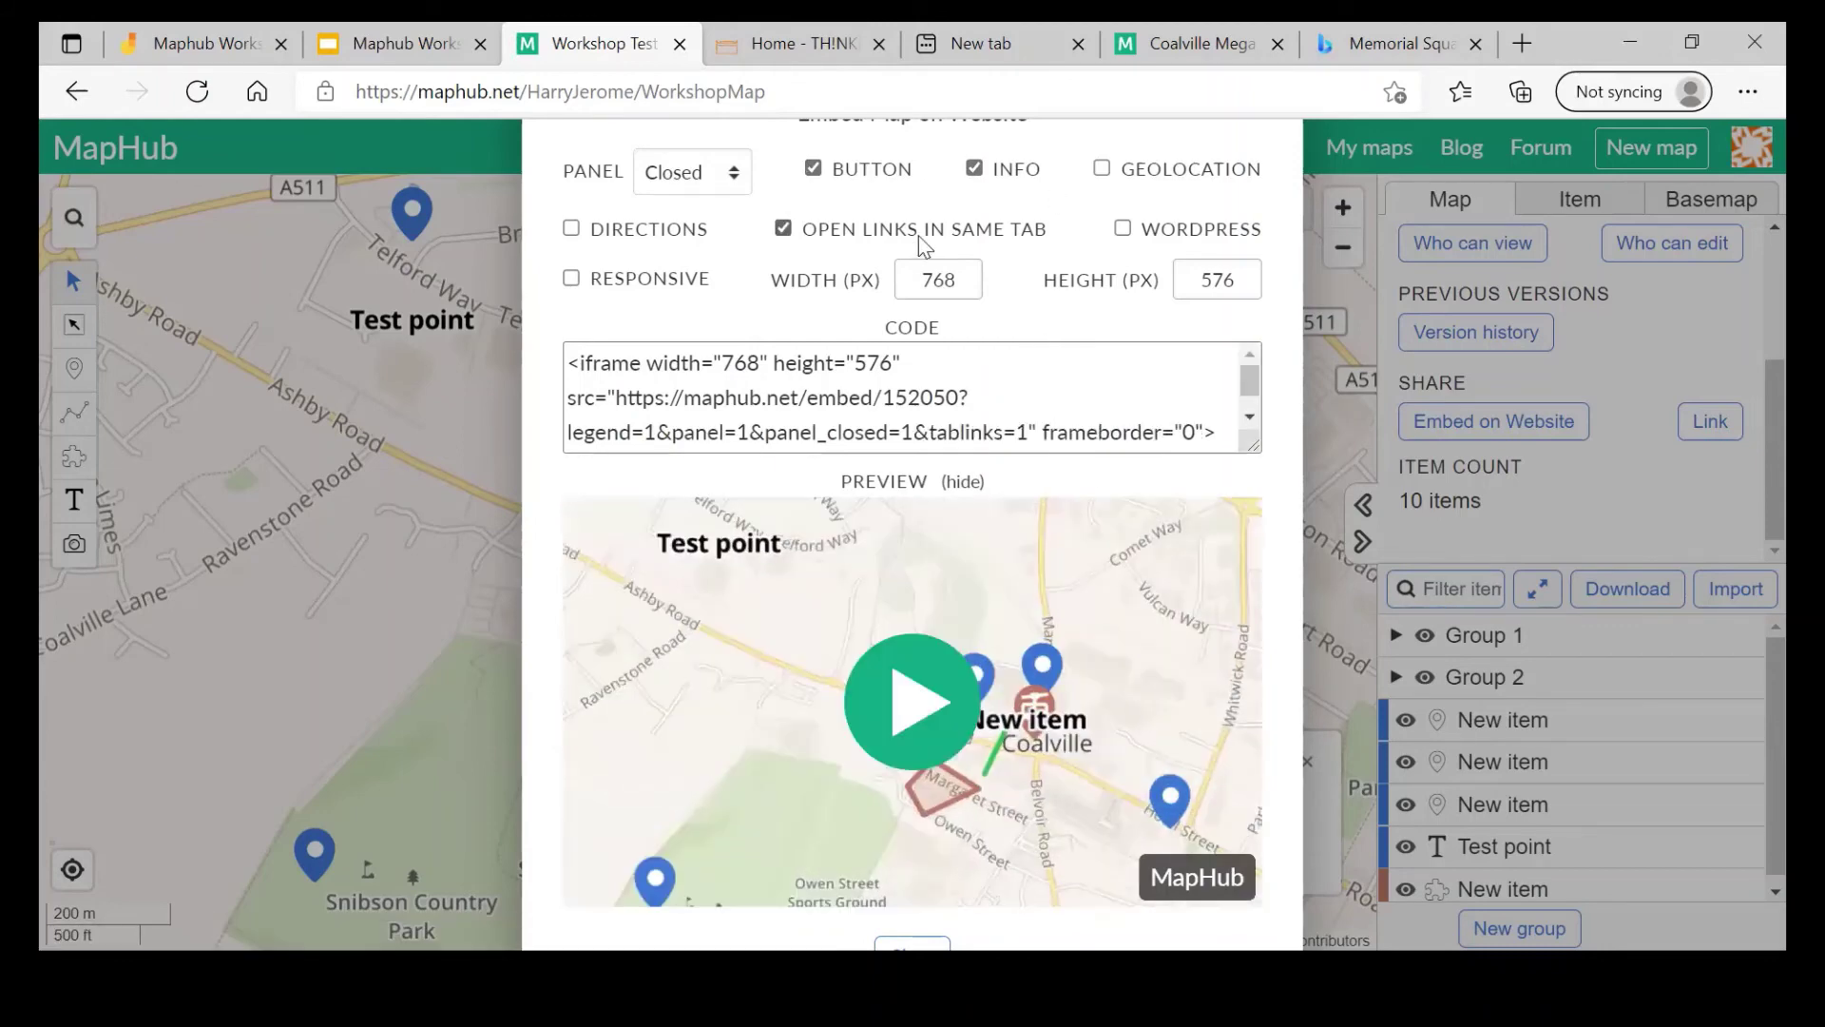
{"action": "left_click", "coordinate": [919, 238]}
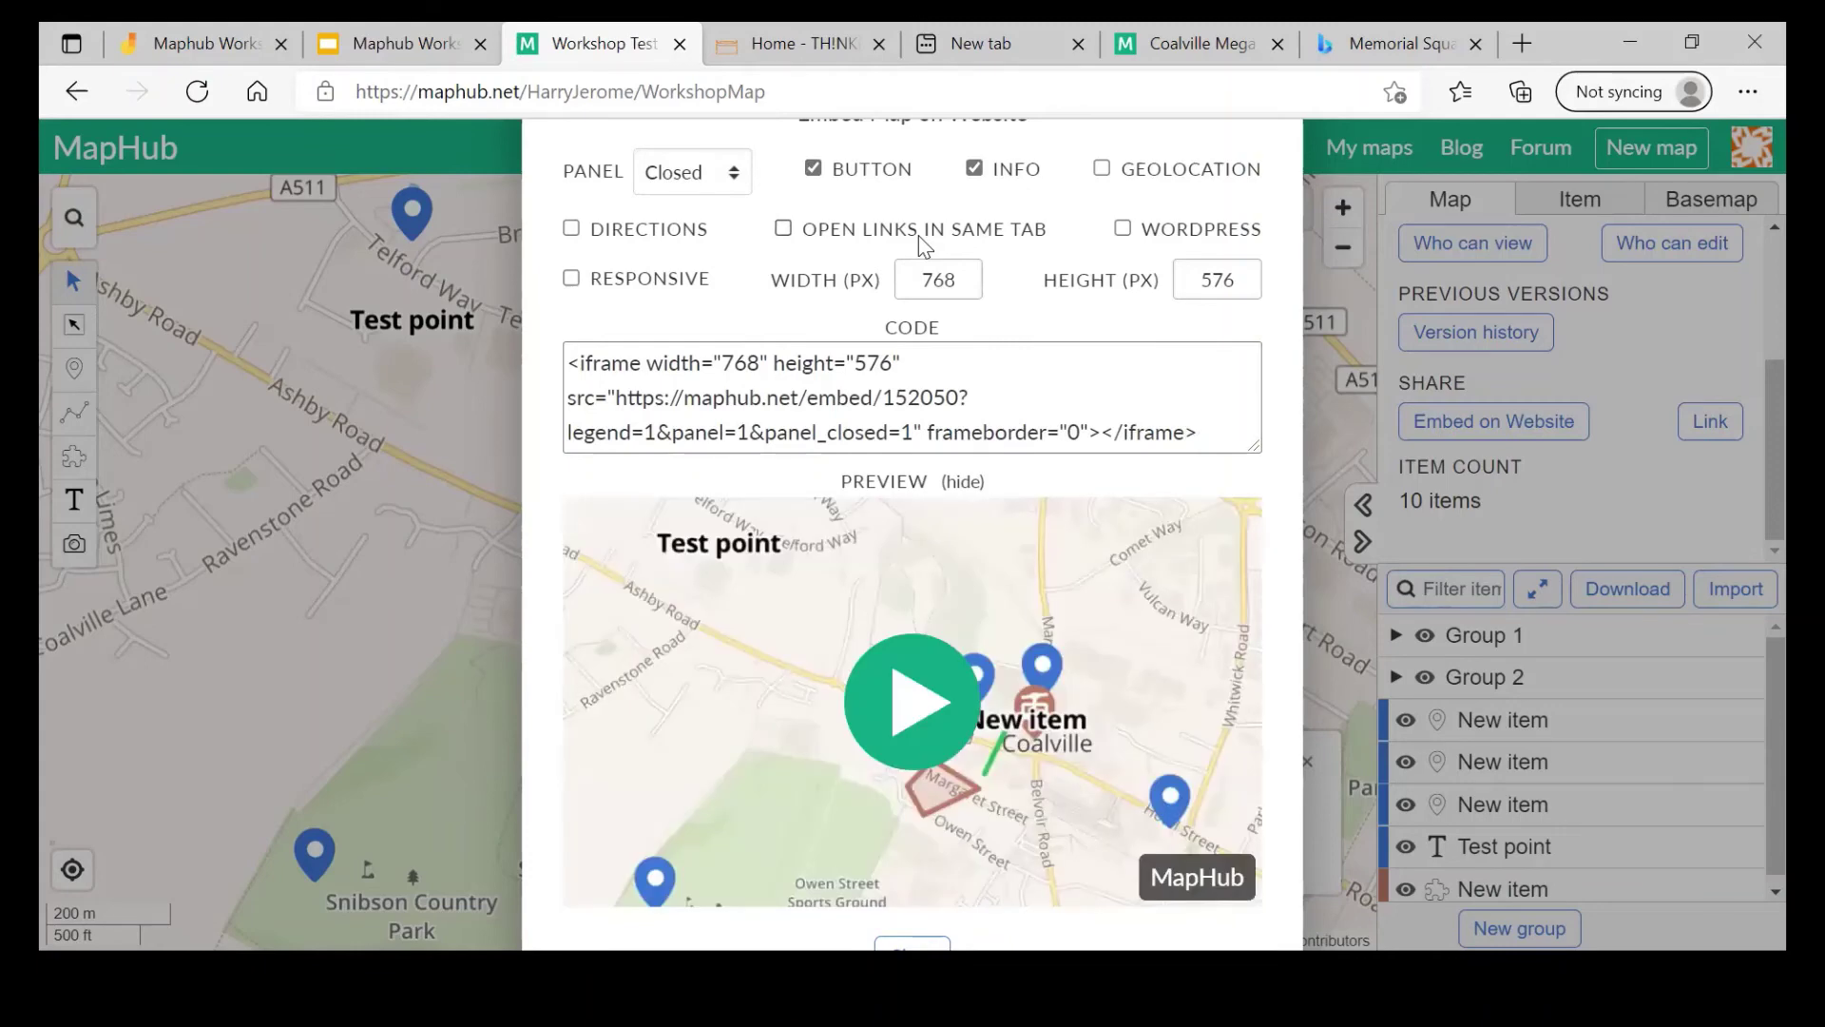
{"action": "left_click", "coordinate": [923, 246]}
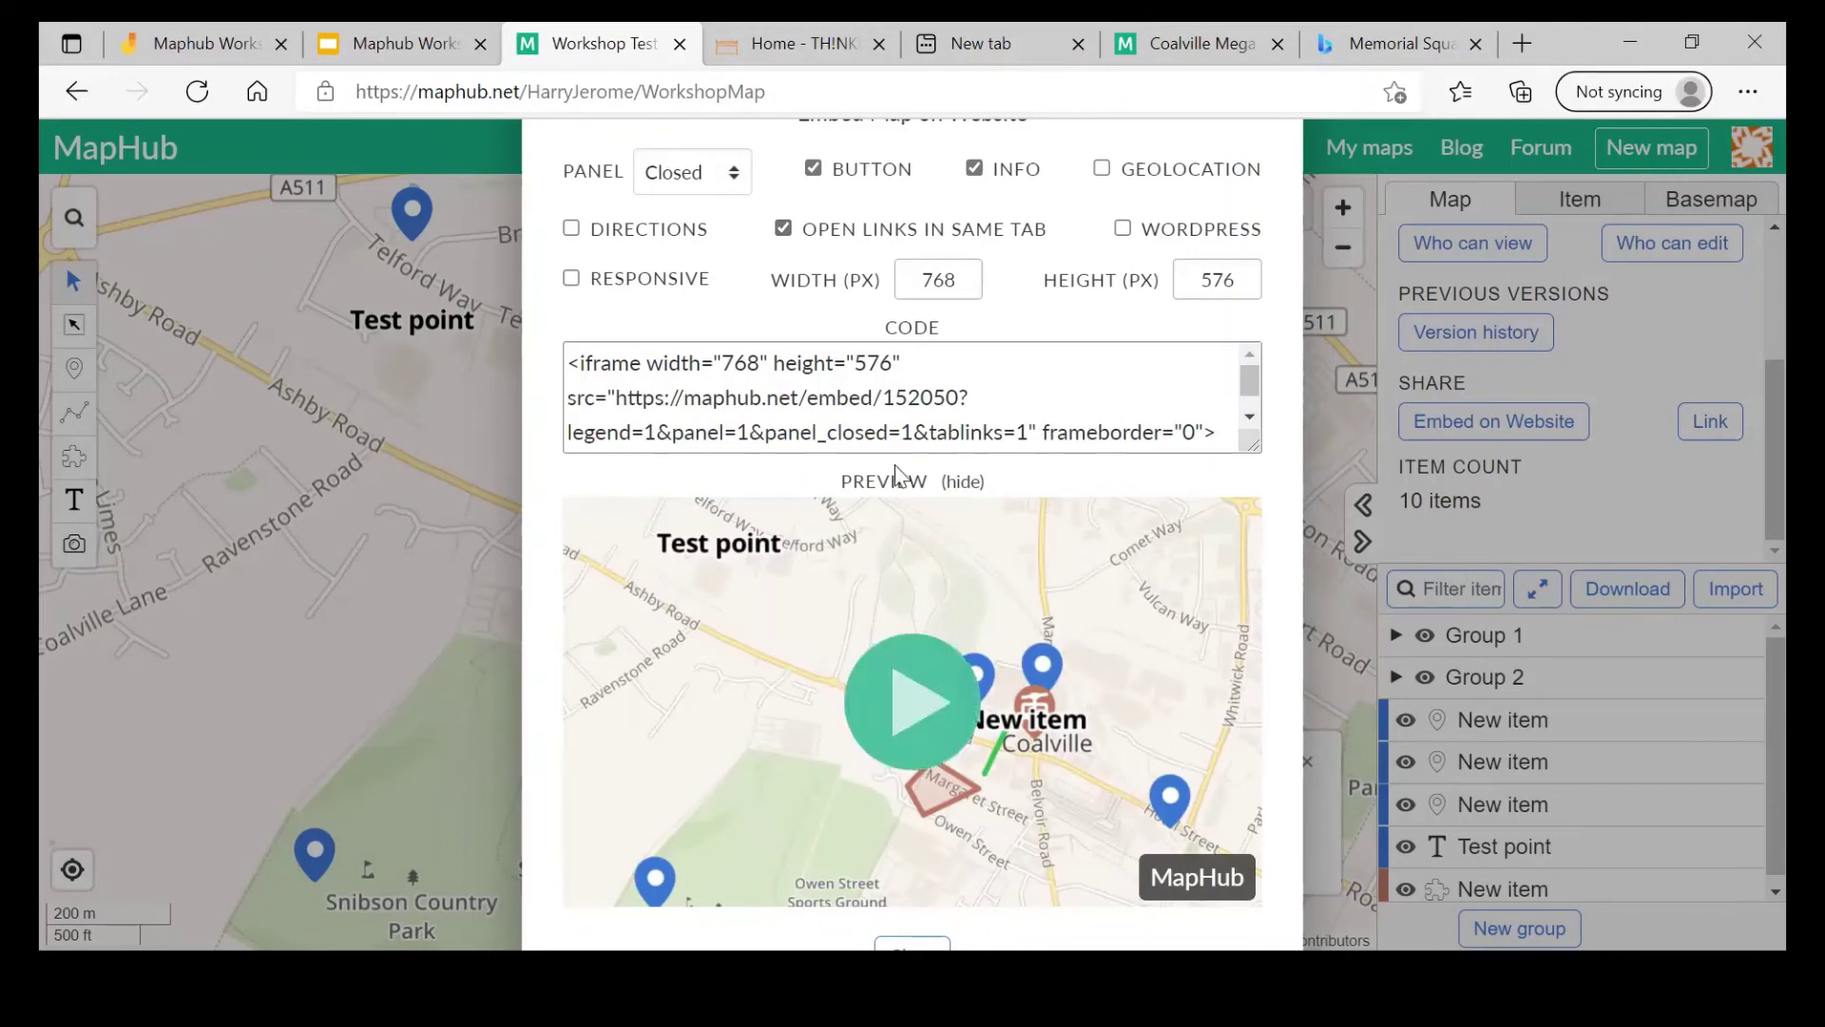
{"action": "left_click", "coordinate": [785, 230]}
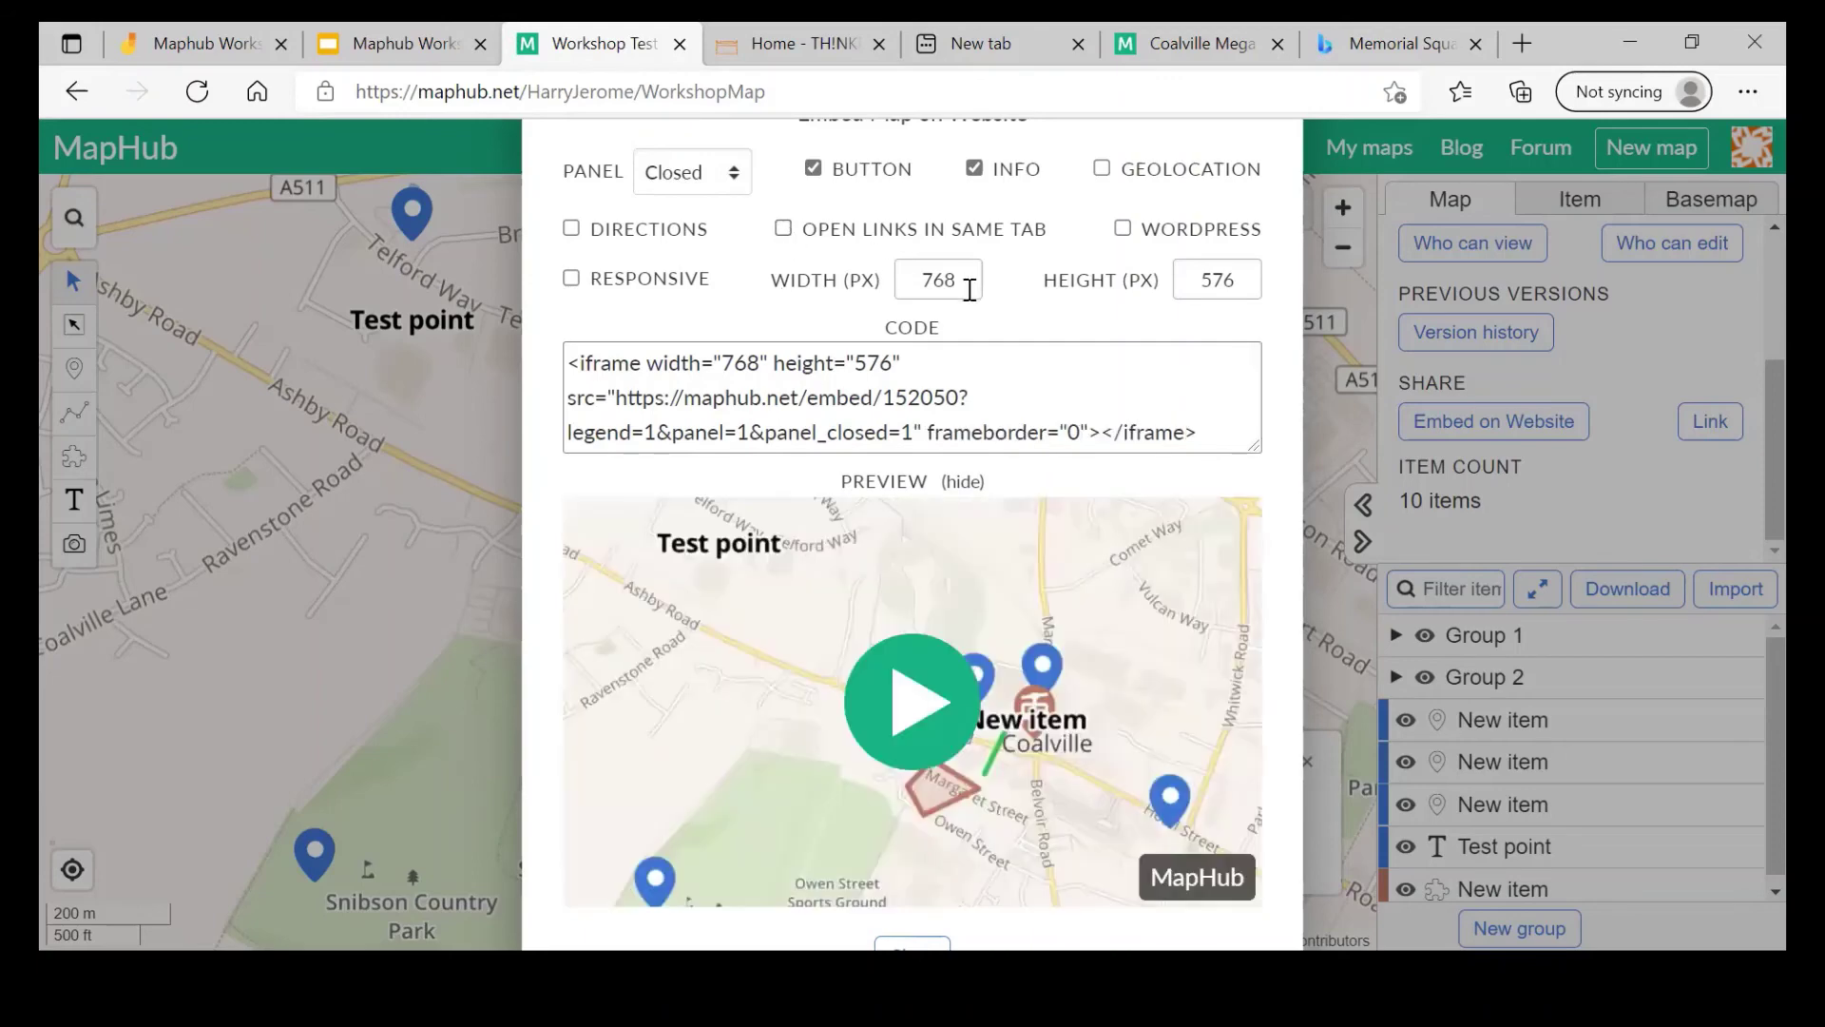
Step: Highlight the embed's width and height settings in turn, and select the generated iframe code
{"action": "double_click", "coordinate": [966, 282]}
{"action": "double_click", "coordinate": [1238, 282]}
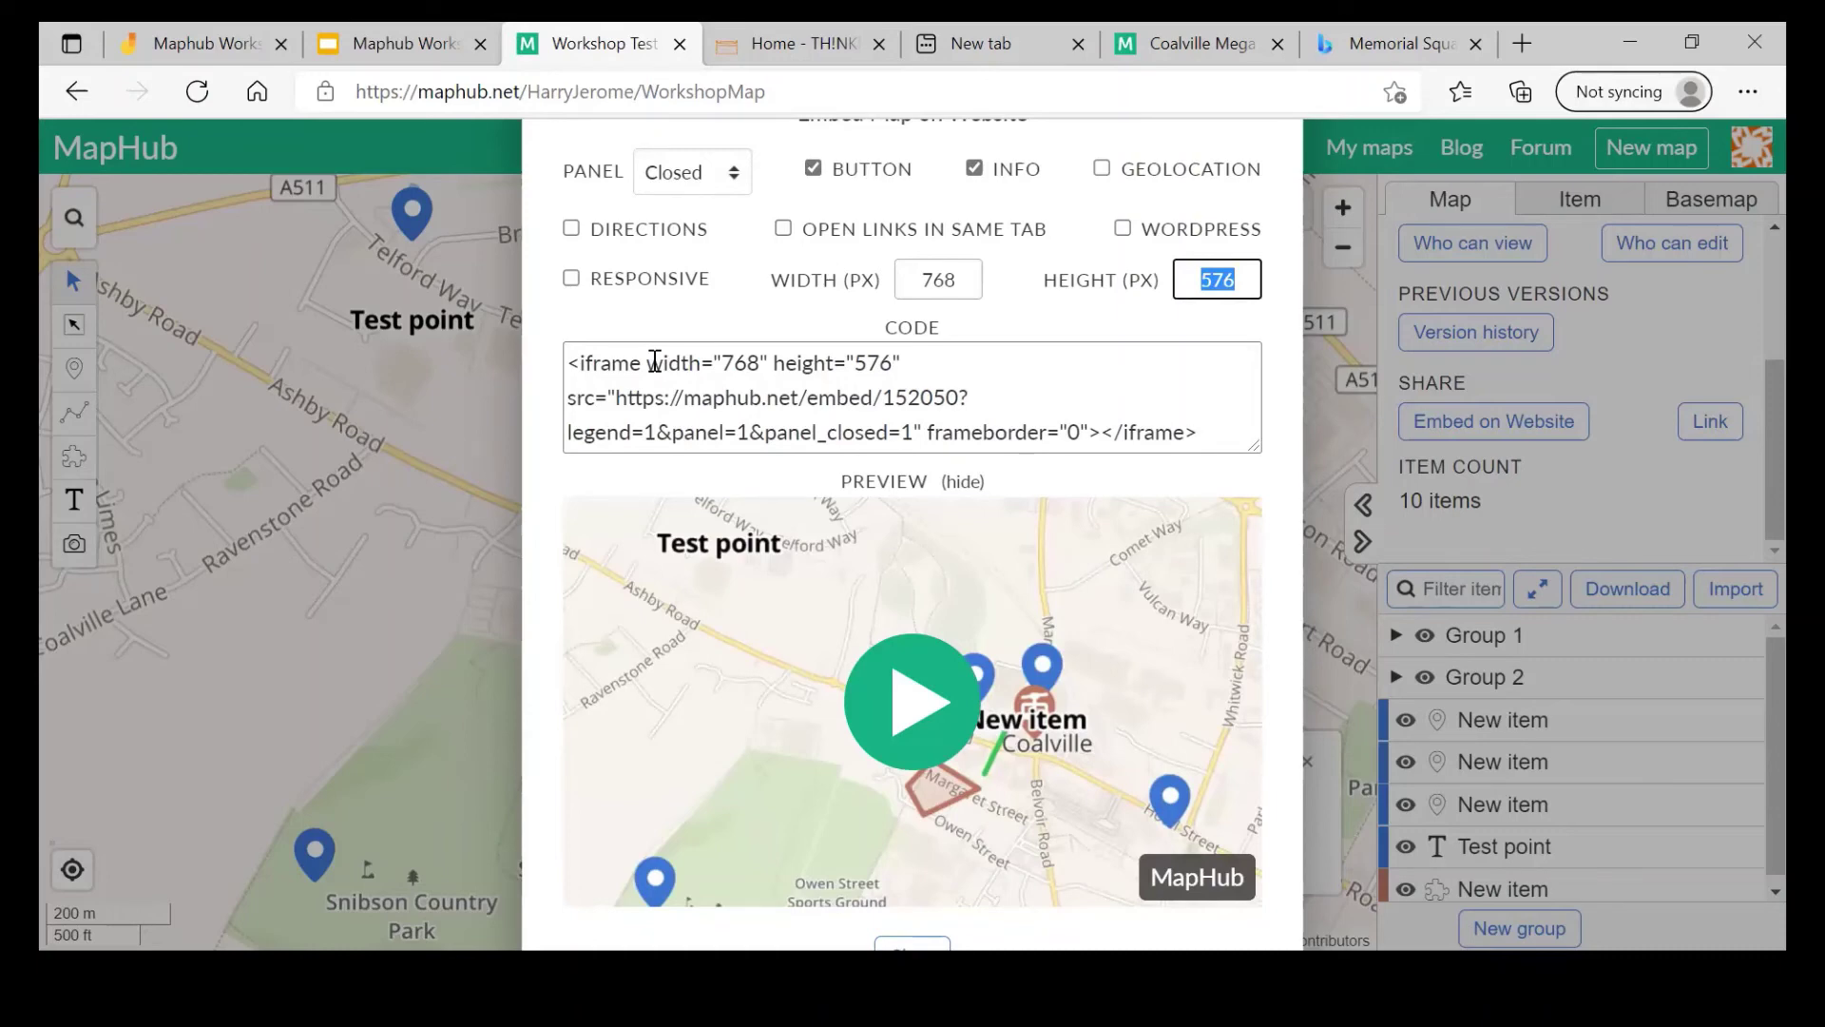
{"action": "left_click", "coordinate": [616, 359]}
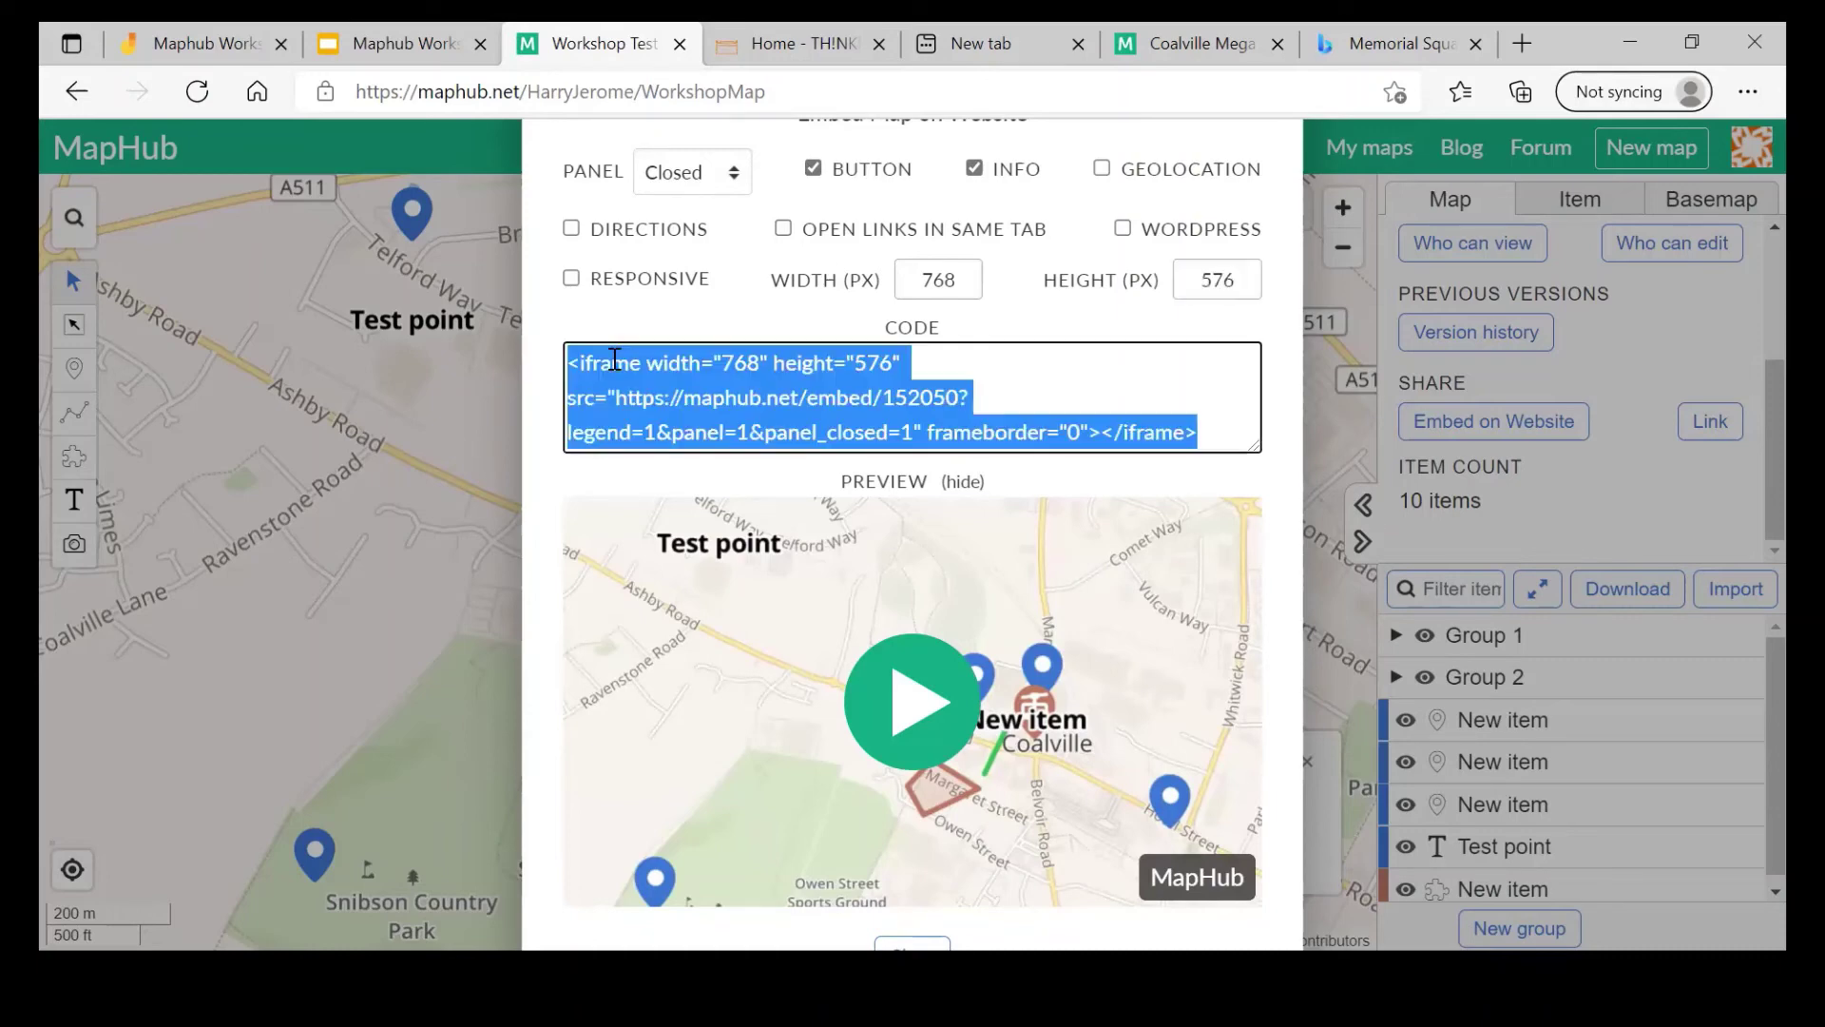
{"action": "left_click", "coordinate": [616, 366]}
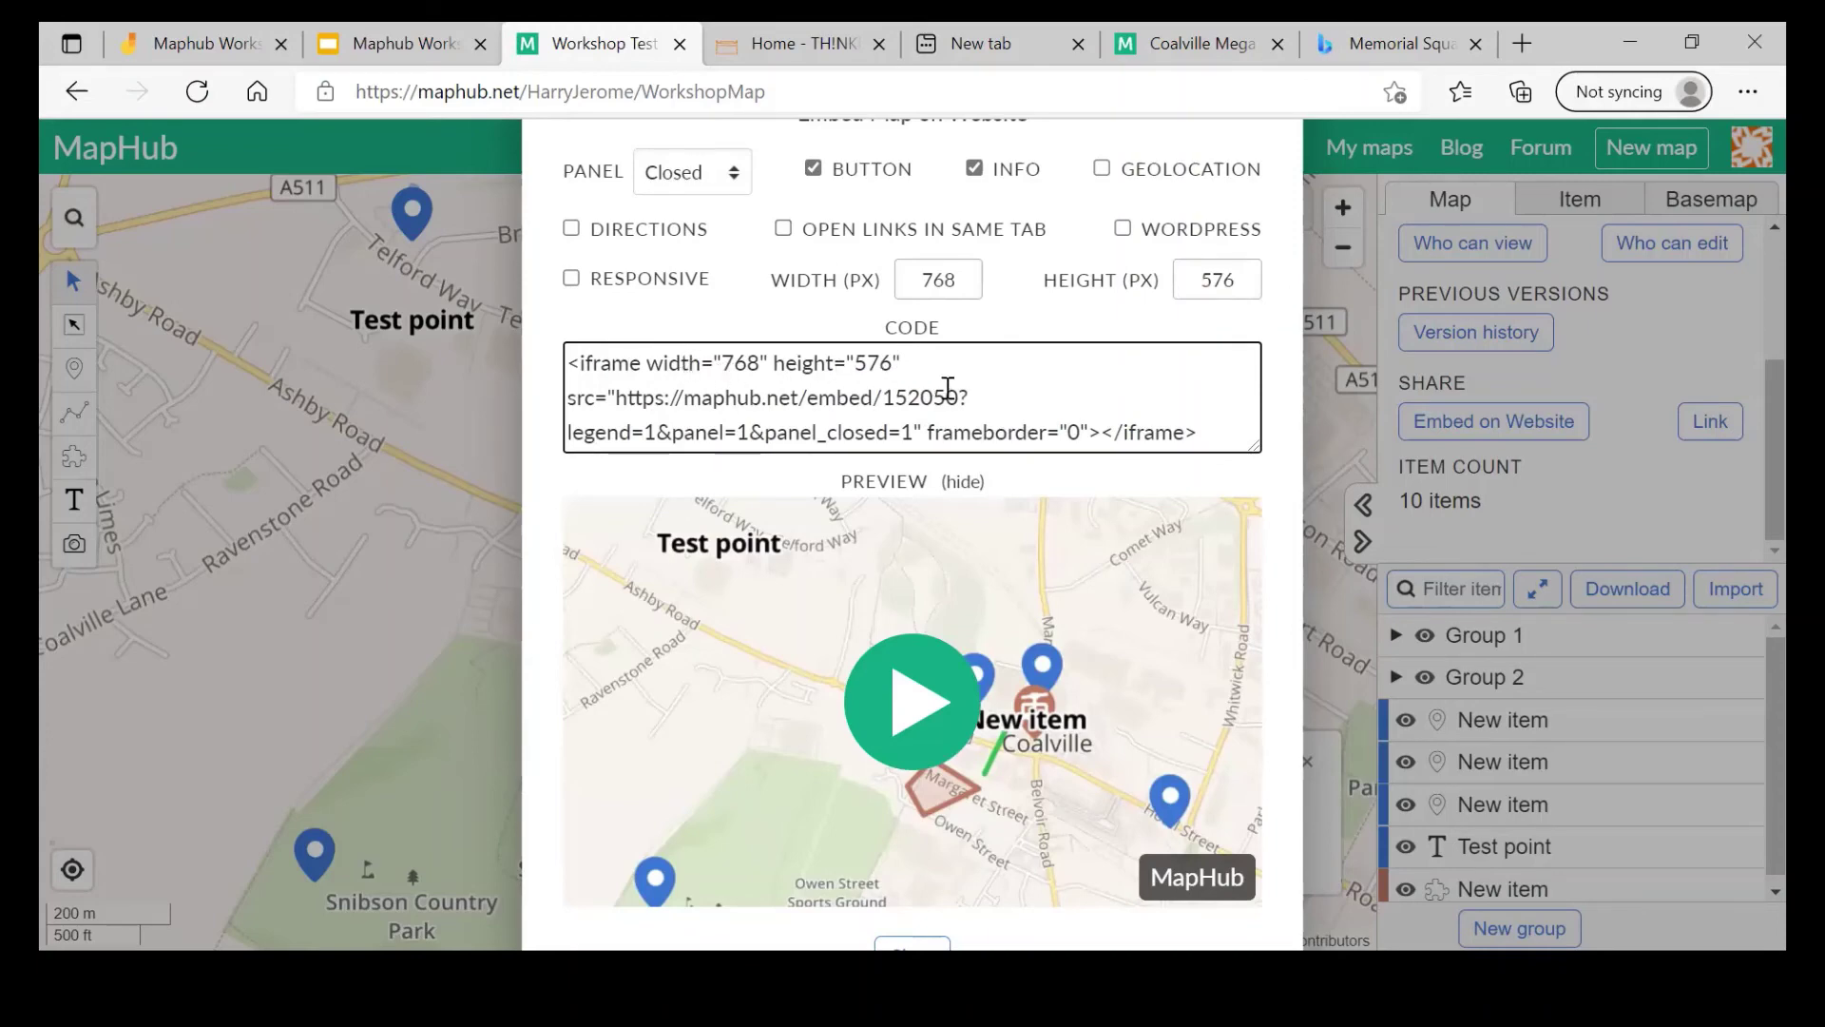
{"action": "triple_click", "coordinate": [571, 358]}
{"action": "left_click_drag", "start_coordinate": [570, 358], "coordinate": [1019, 387]}
Step: Switch to the Bing Maps page, load coalvillecancbs.org.uk in its place, and open the Coalville MEGA WALK page under Projects and Events
{"action": "left_click", "coordinate": [1326, 27]}
{"action": "left_click", "coordinate": [1299, 105]}
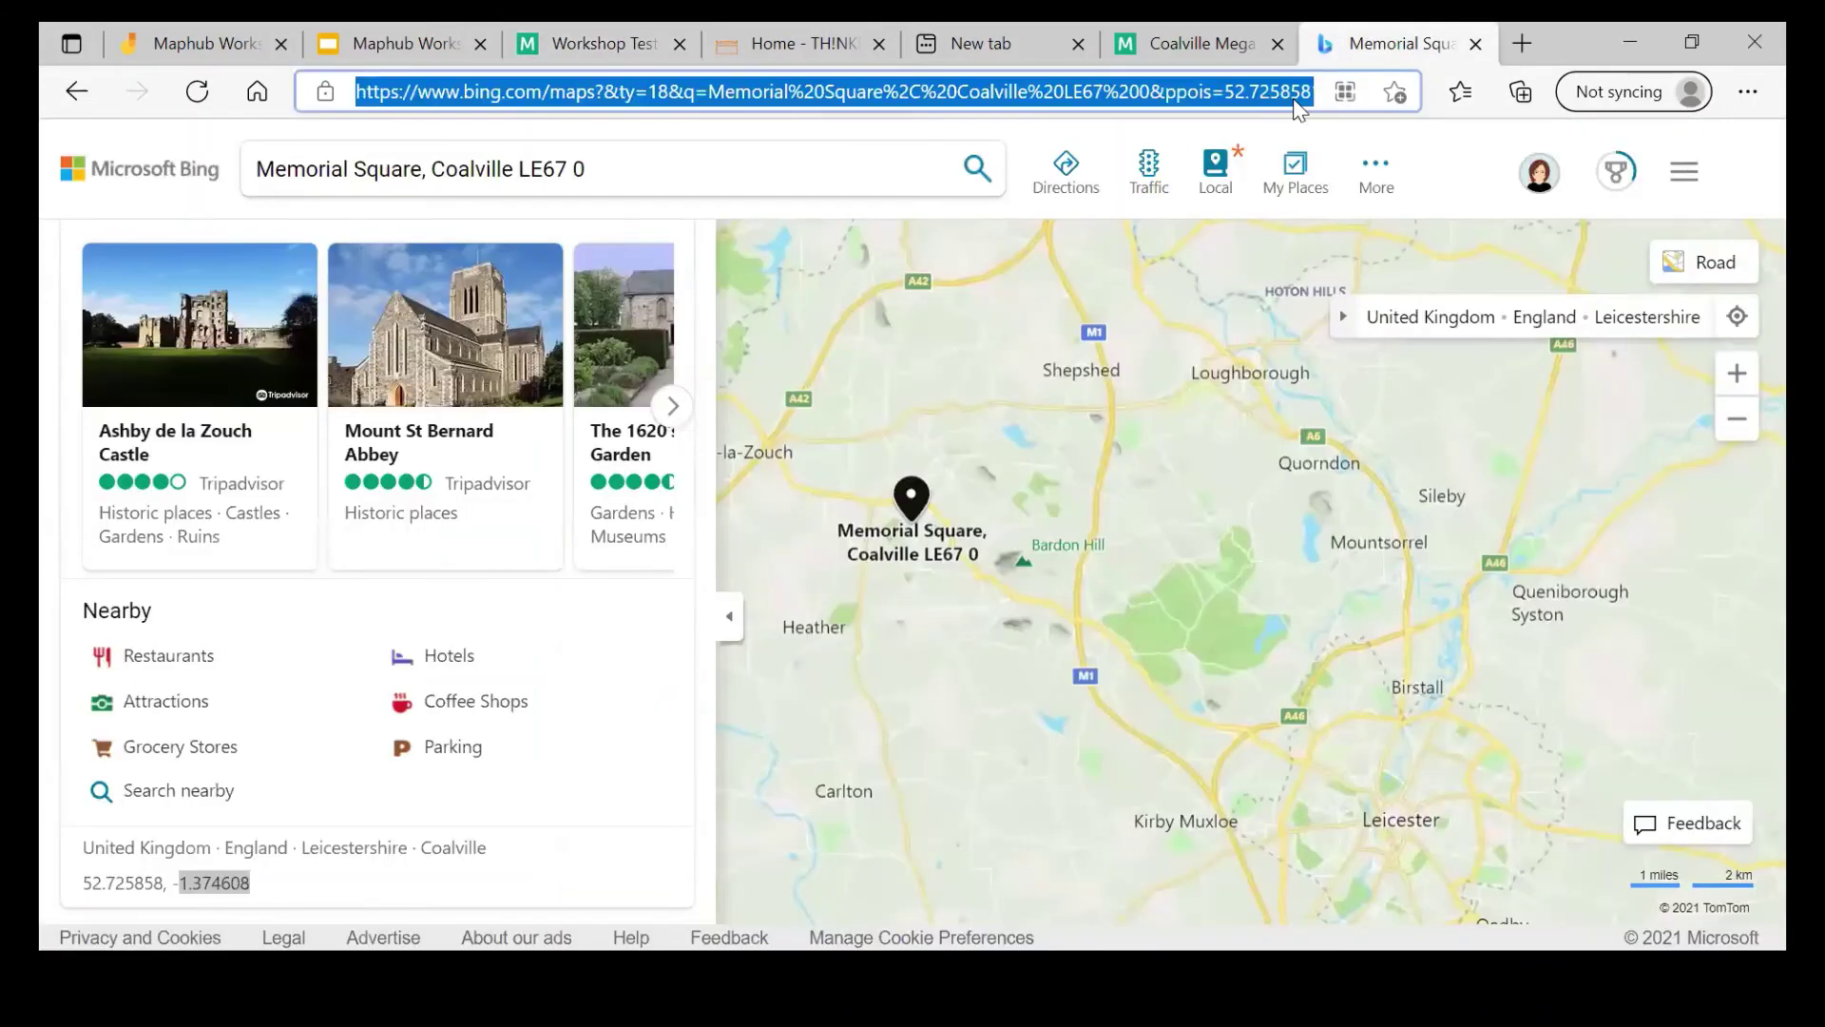
{"action": "type", "text": "coalvillecancbs.org.uk"}
{"action": "key", "text": "Return"}
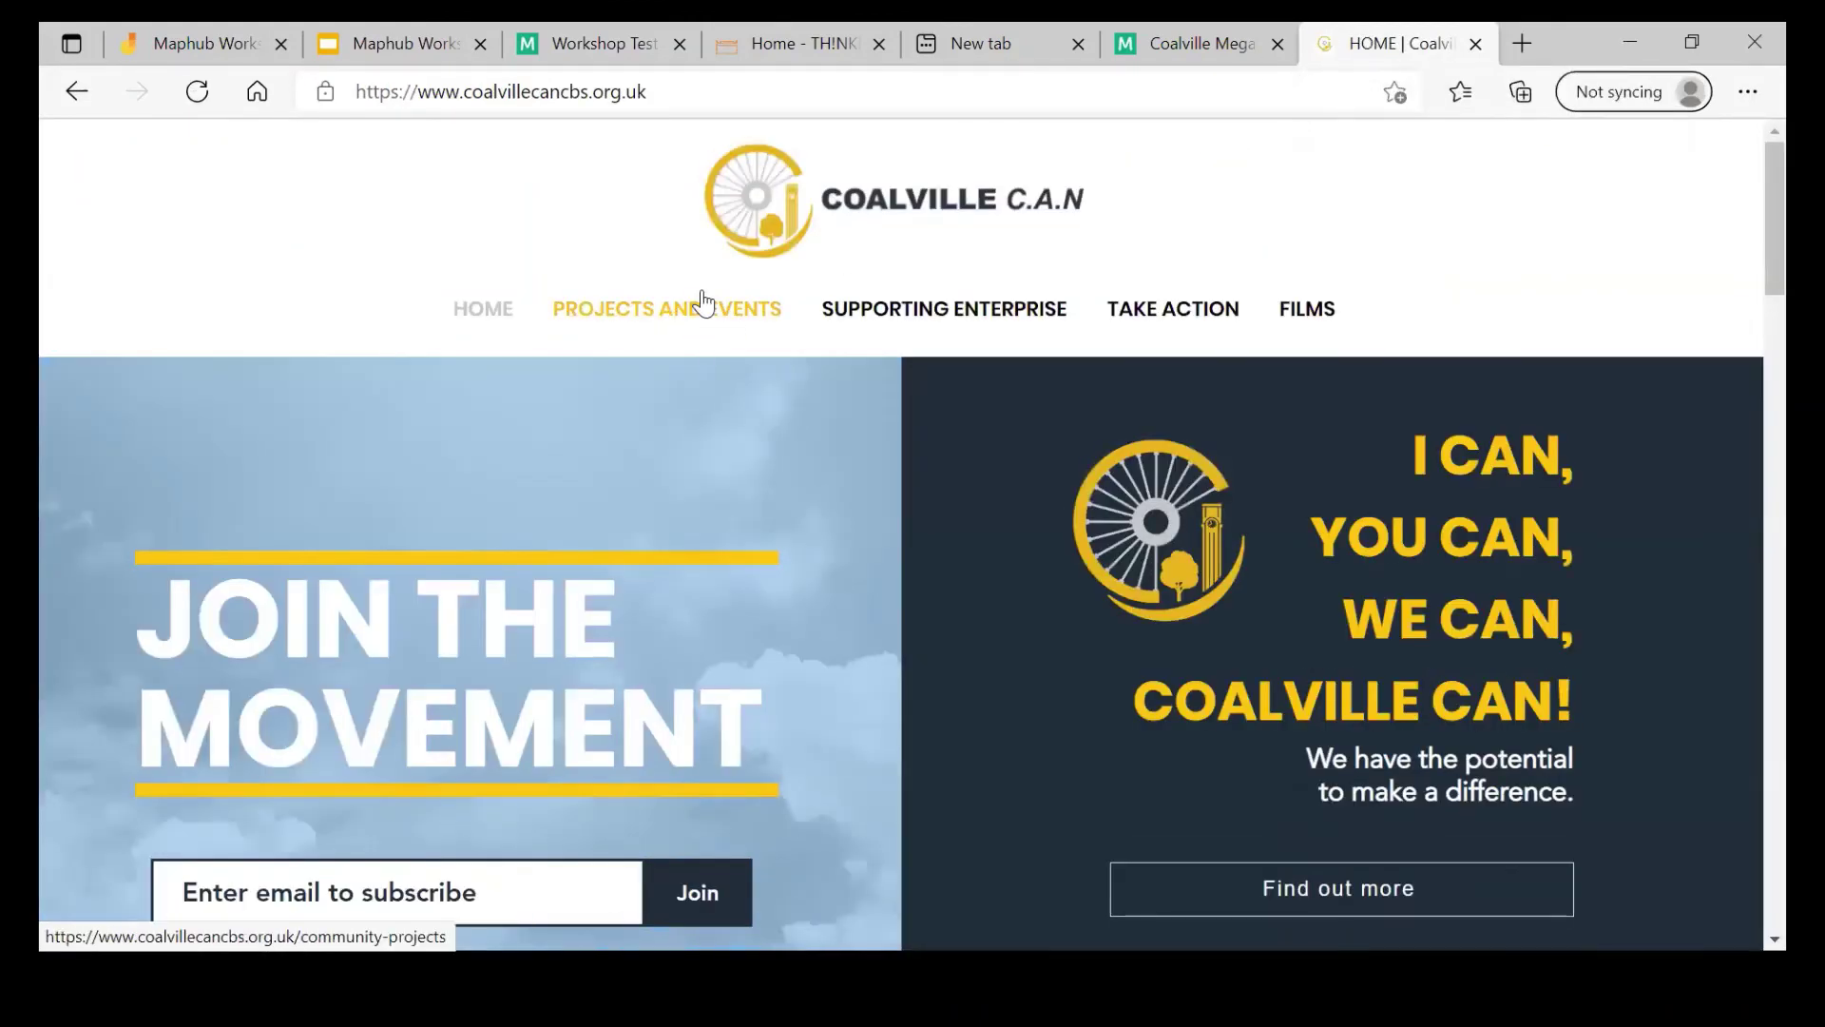
{"action": "left_click", "coordinate": [703, 304]}
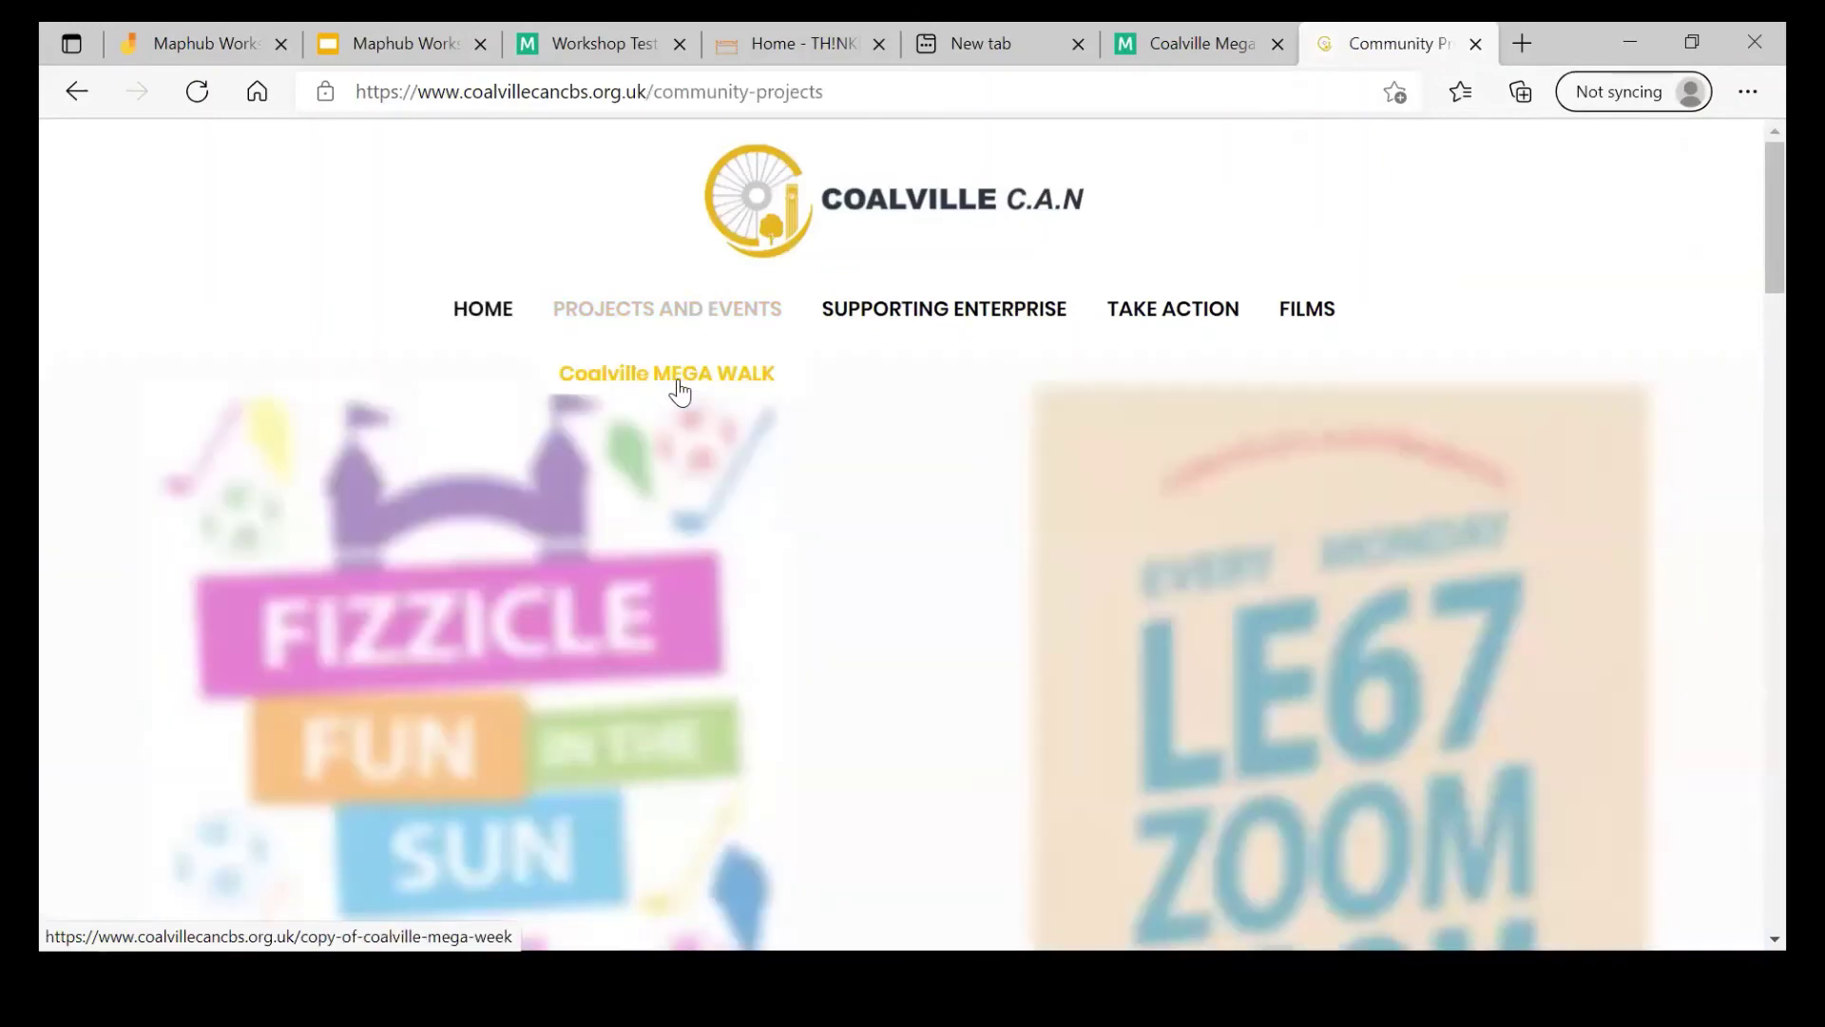
{"action": "left_click", "coordinate": [678, 383]}
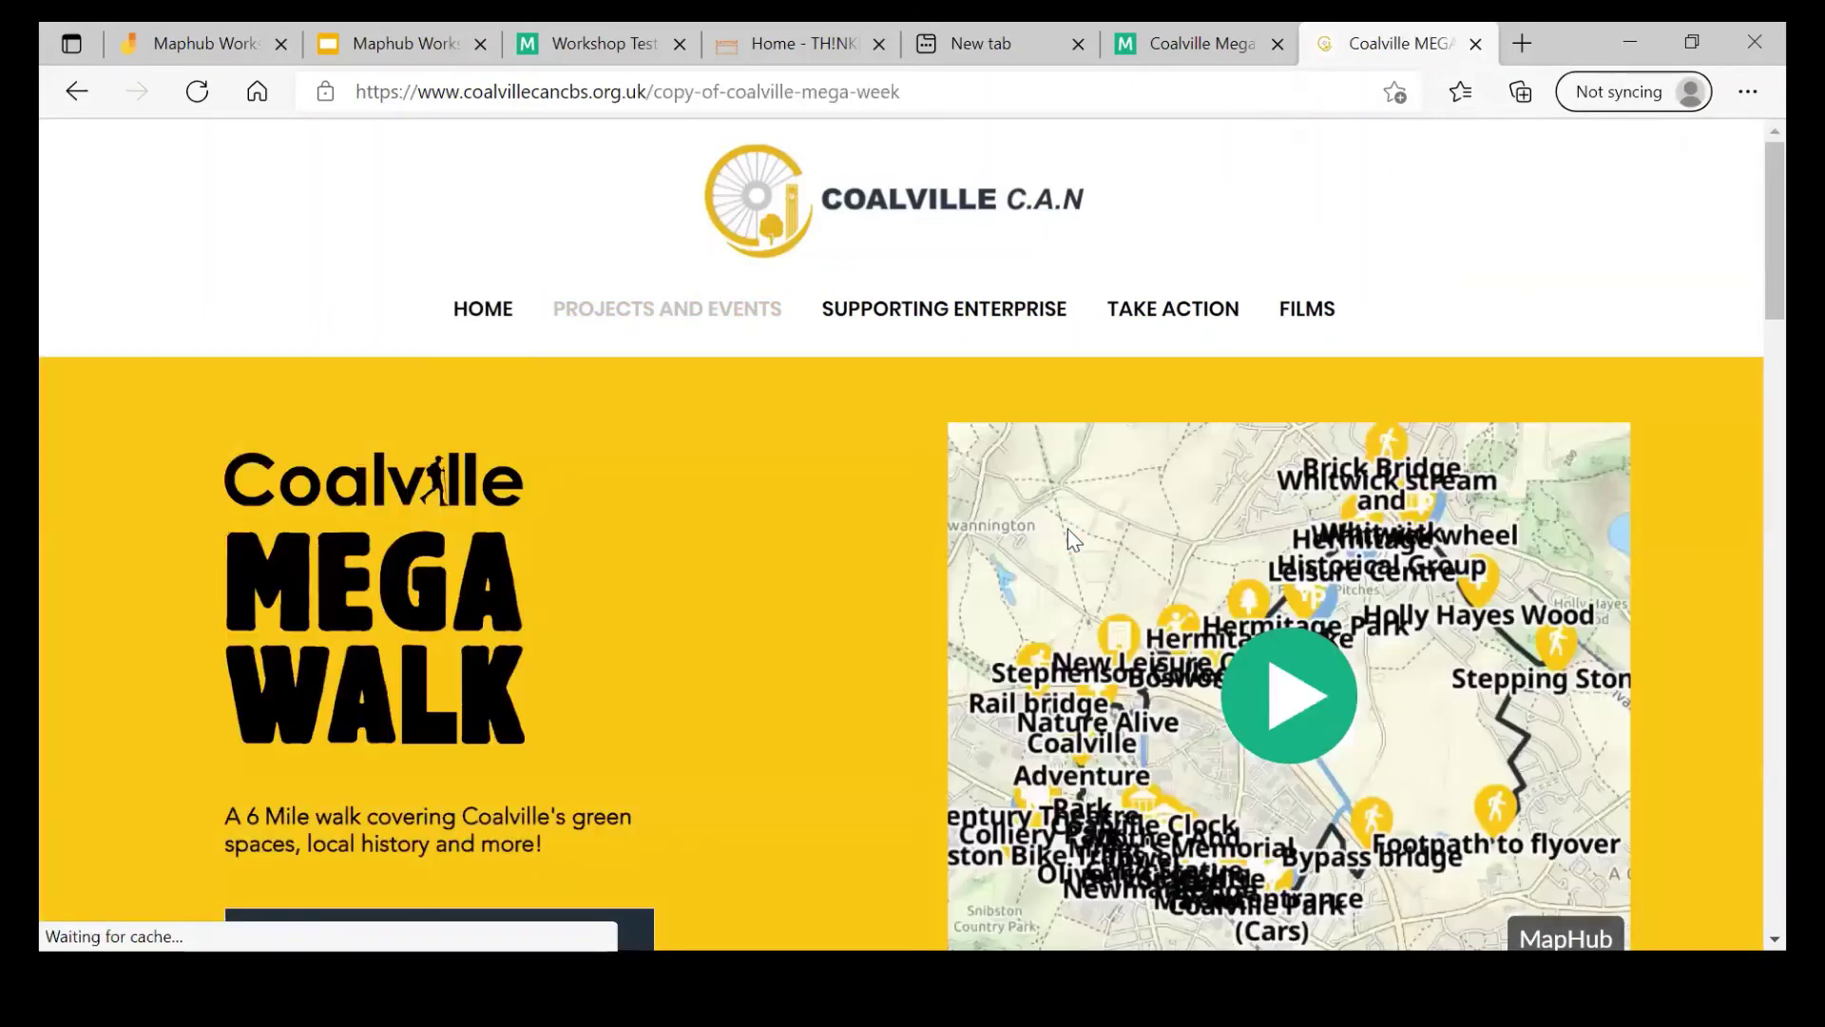
Step: Load the interactive map embedded on the Mega Walk page, explore its route, and open the full map on MapHub
{"action": "scroll", "coordinate": [1069, 528], "scroll_direction": "down", "scroll_amount": 1}
{"action": "scroll", "coordinate": [1071, 539], "scroll_direction": "down", "scroll_amount": 1}
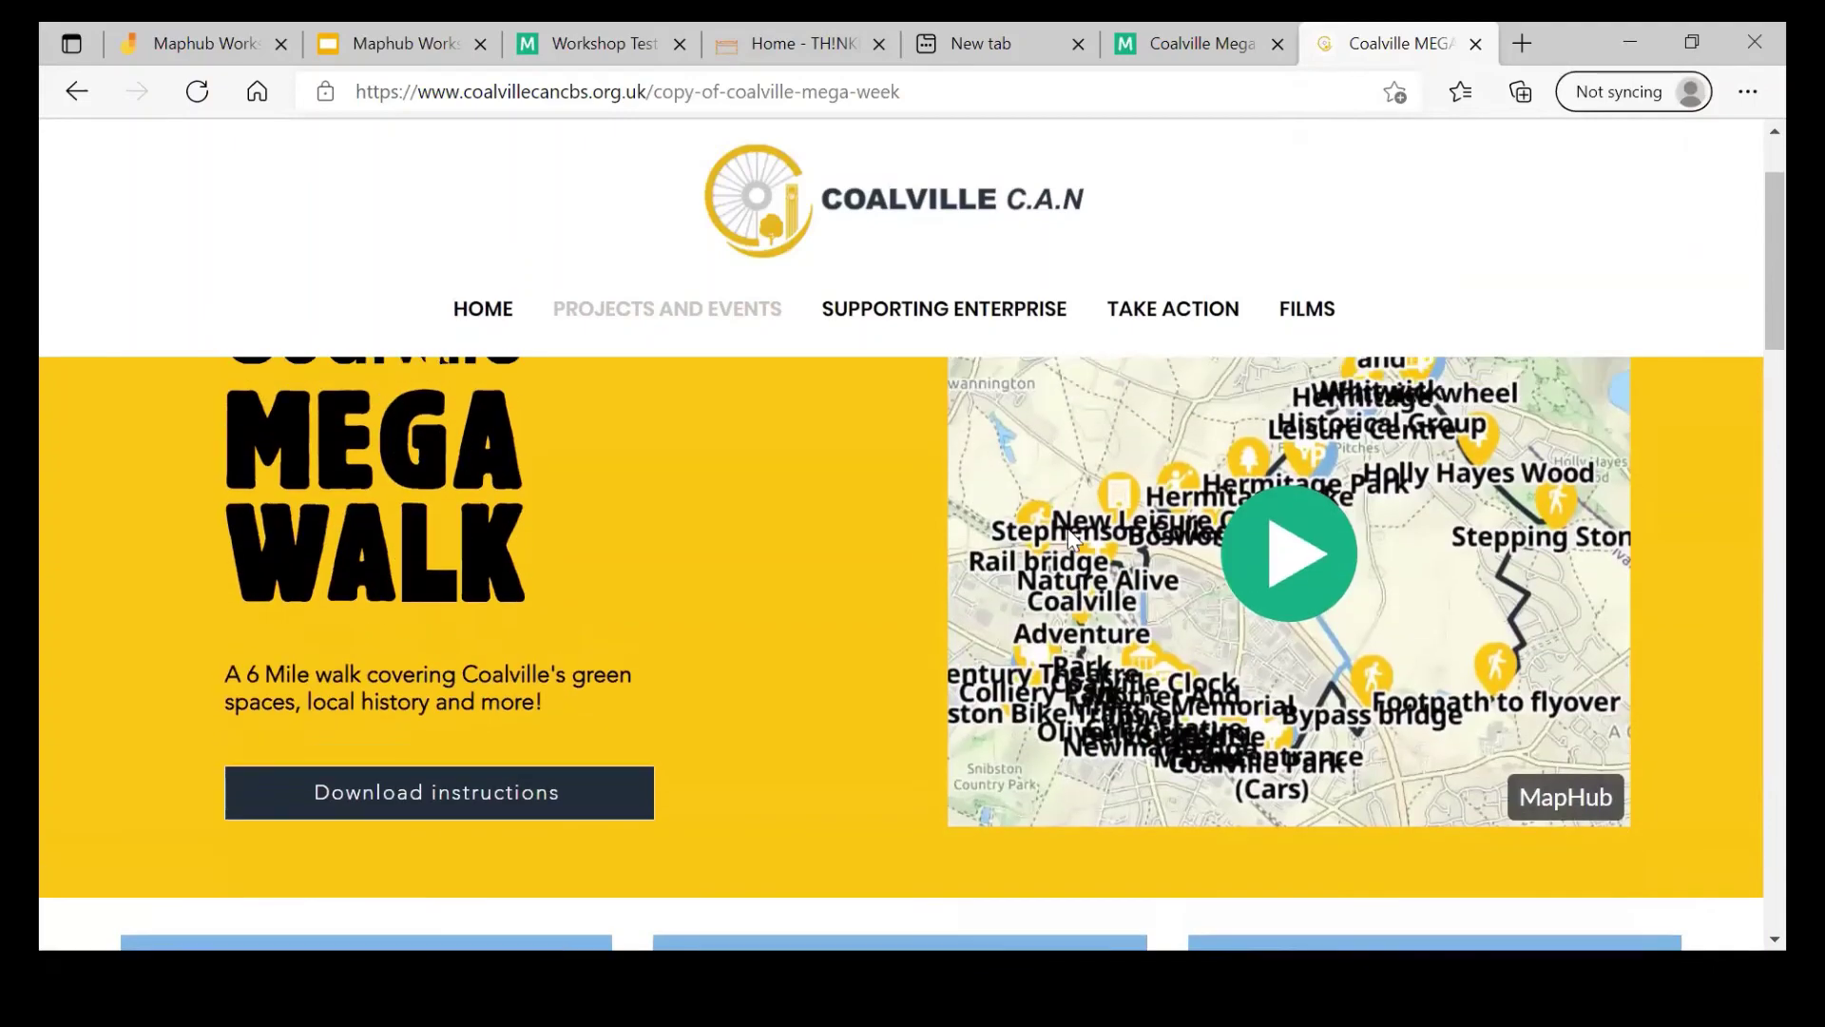
{"action": "left_click", "coordinate": [1290, 567]}
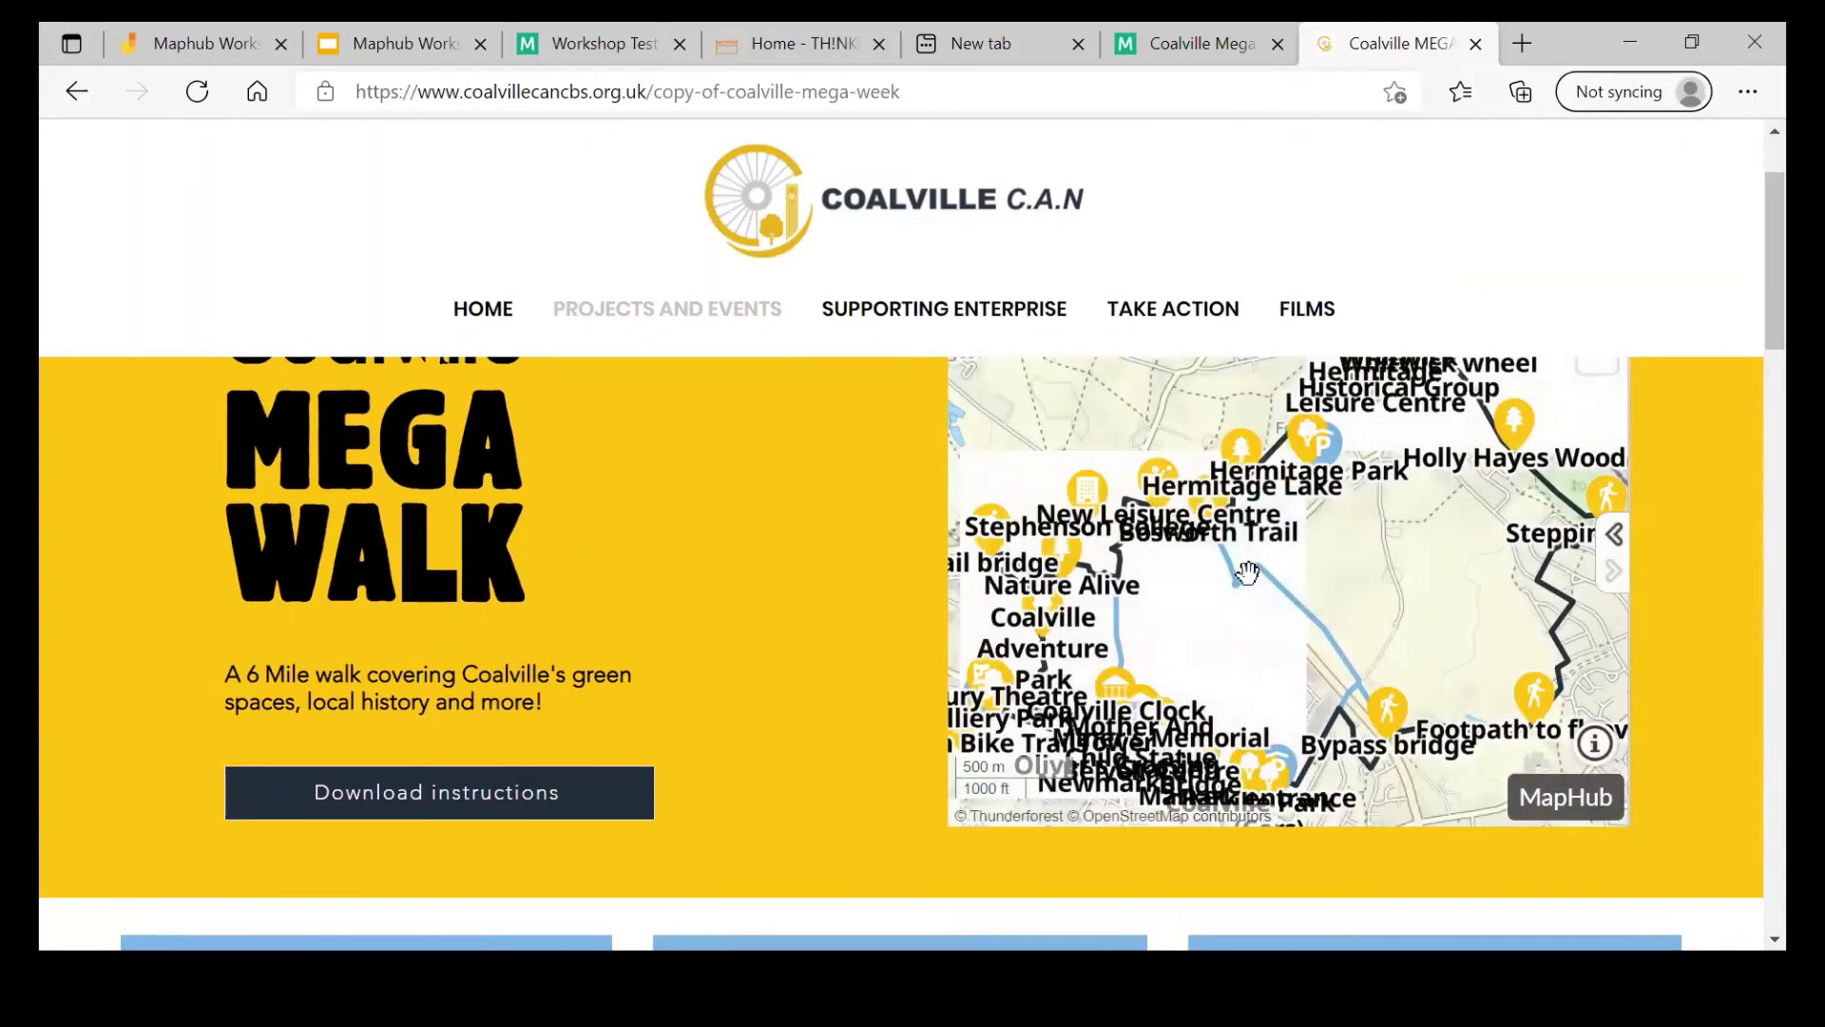
{"action": "scroll", "coordinate": [1247, 570], "scroll_direction": "up", "scroll_amount": 1}
{"action": "scroll", "coordinate": [1274, 572], "scroll_direction": "up", "scroll_amount": 1}
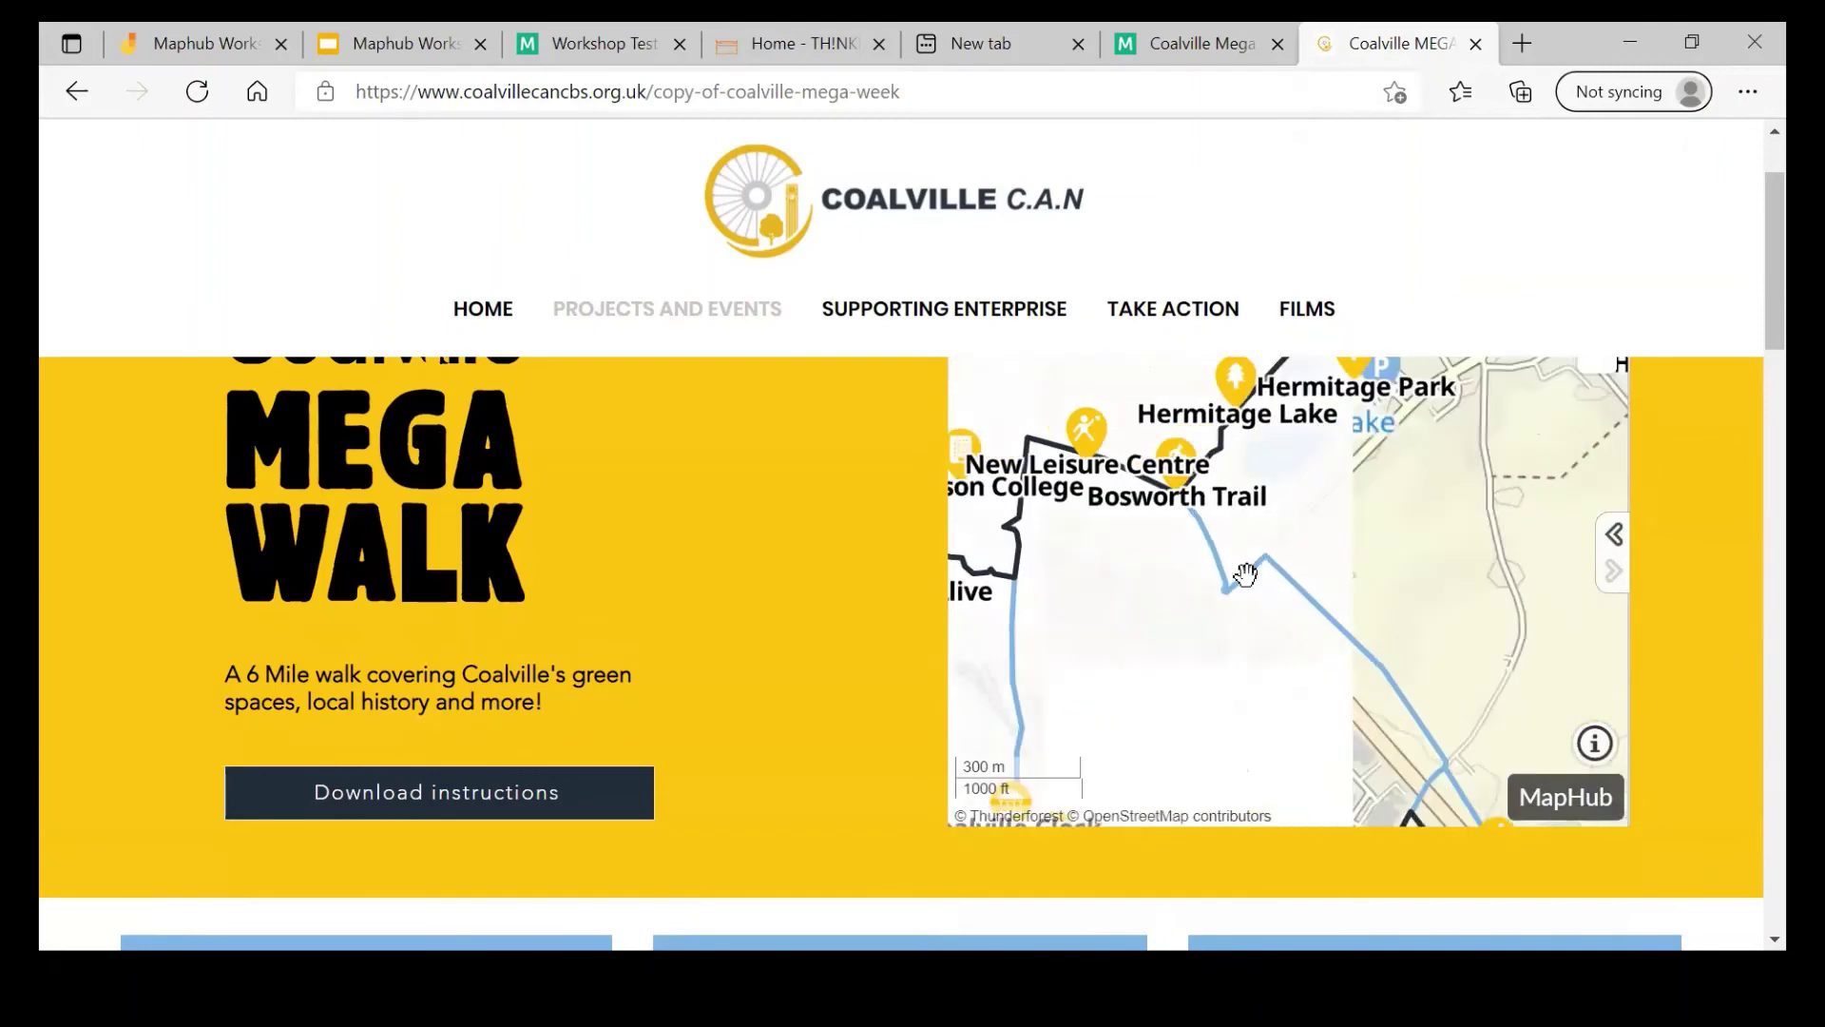
{"action": "left_click_drag", "start_coordinate": [1286, 574], "coordinate": [1556, 531]}
{"action": "left_click_drag", "start_coordinate": [1463, 473], "coordinate": [1513, 681]}
{"action": "left_click", "coordinate": [1255, 610]}
{"action": "left_click", "coordinate": [1566, 797]}
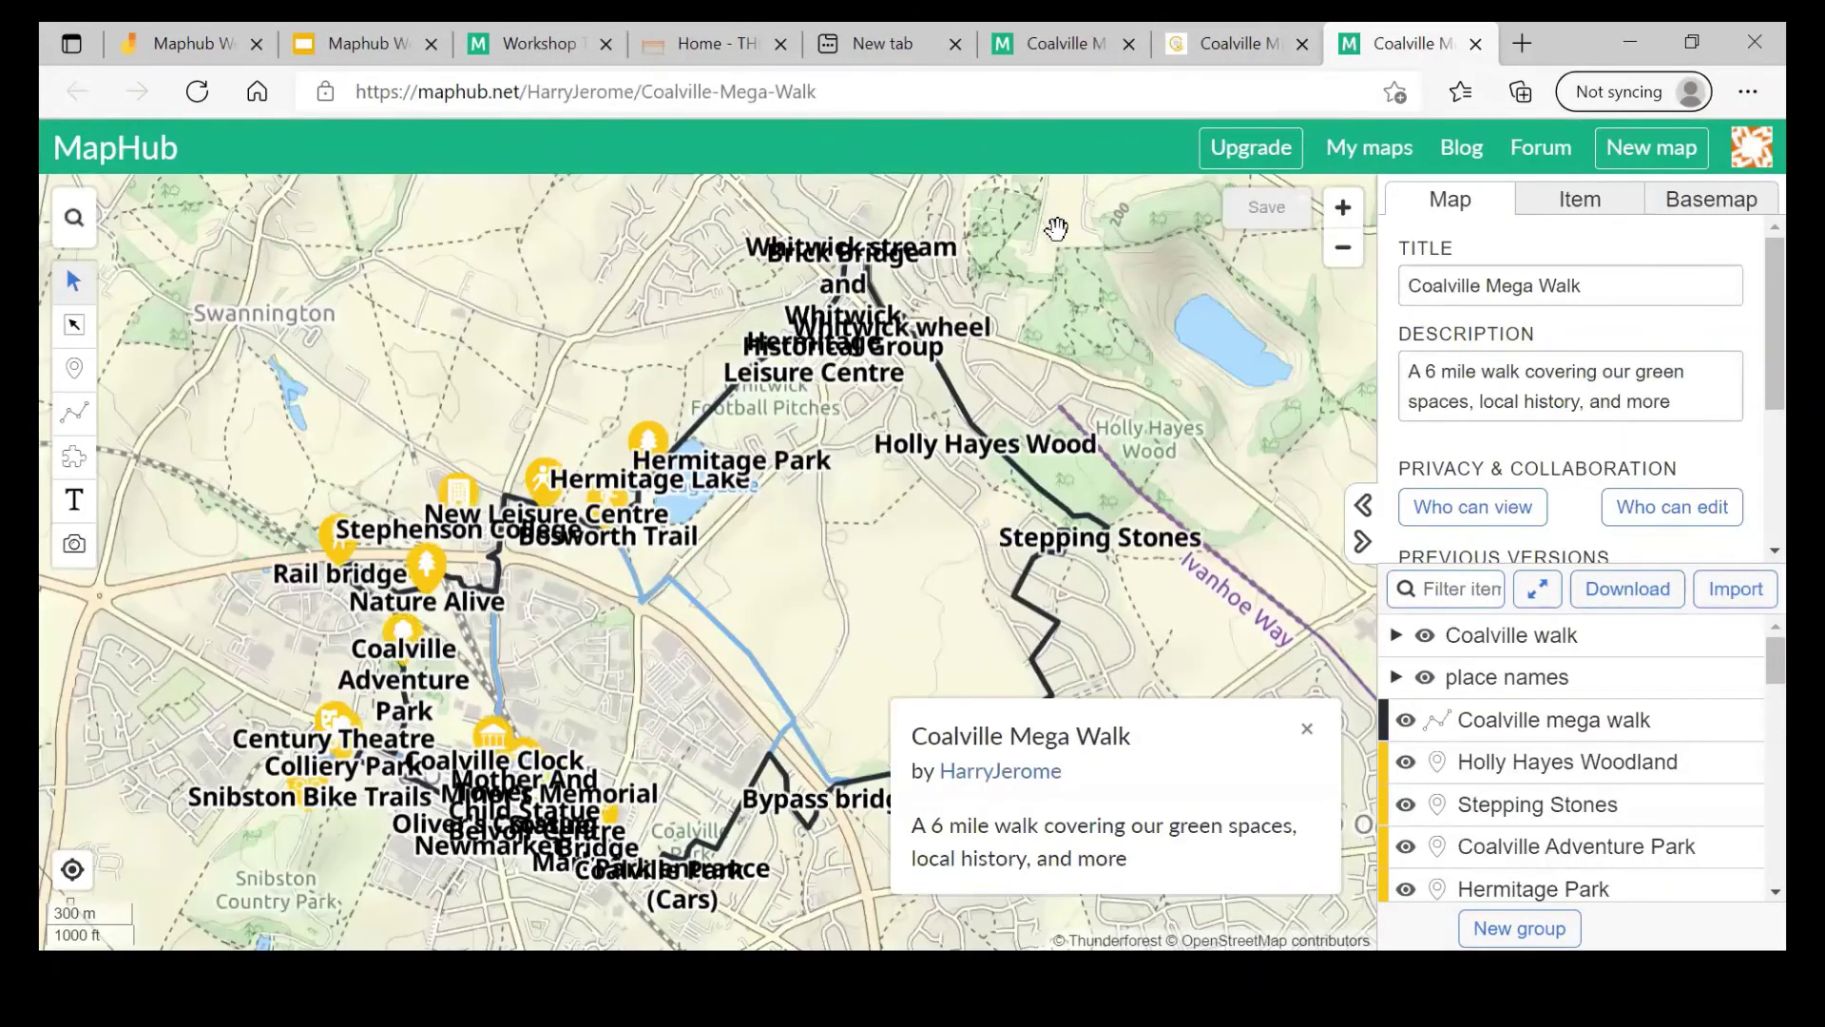
Step: Return to the workshop map's website embed settings and highlight the complete iframe code again
{"action": "left_click", "coordinate": [532, 43]}
{"action": "left_click", "coordinate": [1077, 364]}
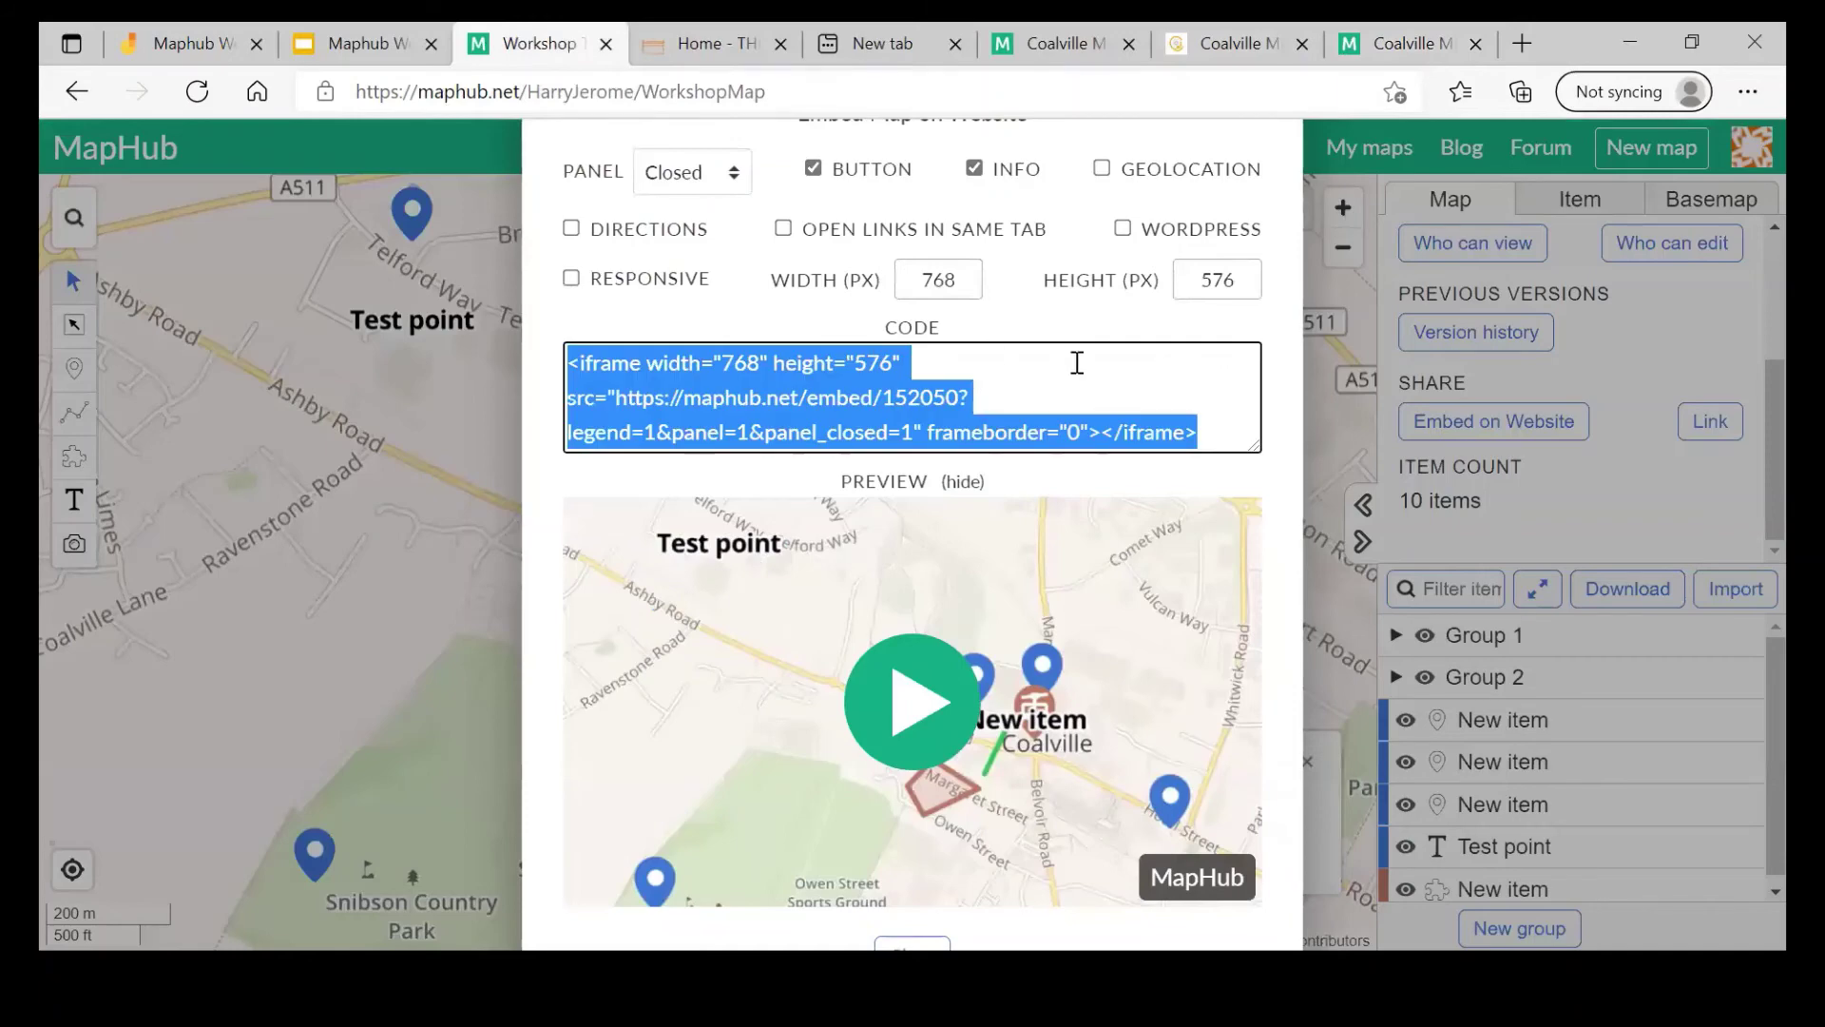
{"action": "left_click", "coordinate": [1077, 363]}
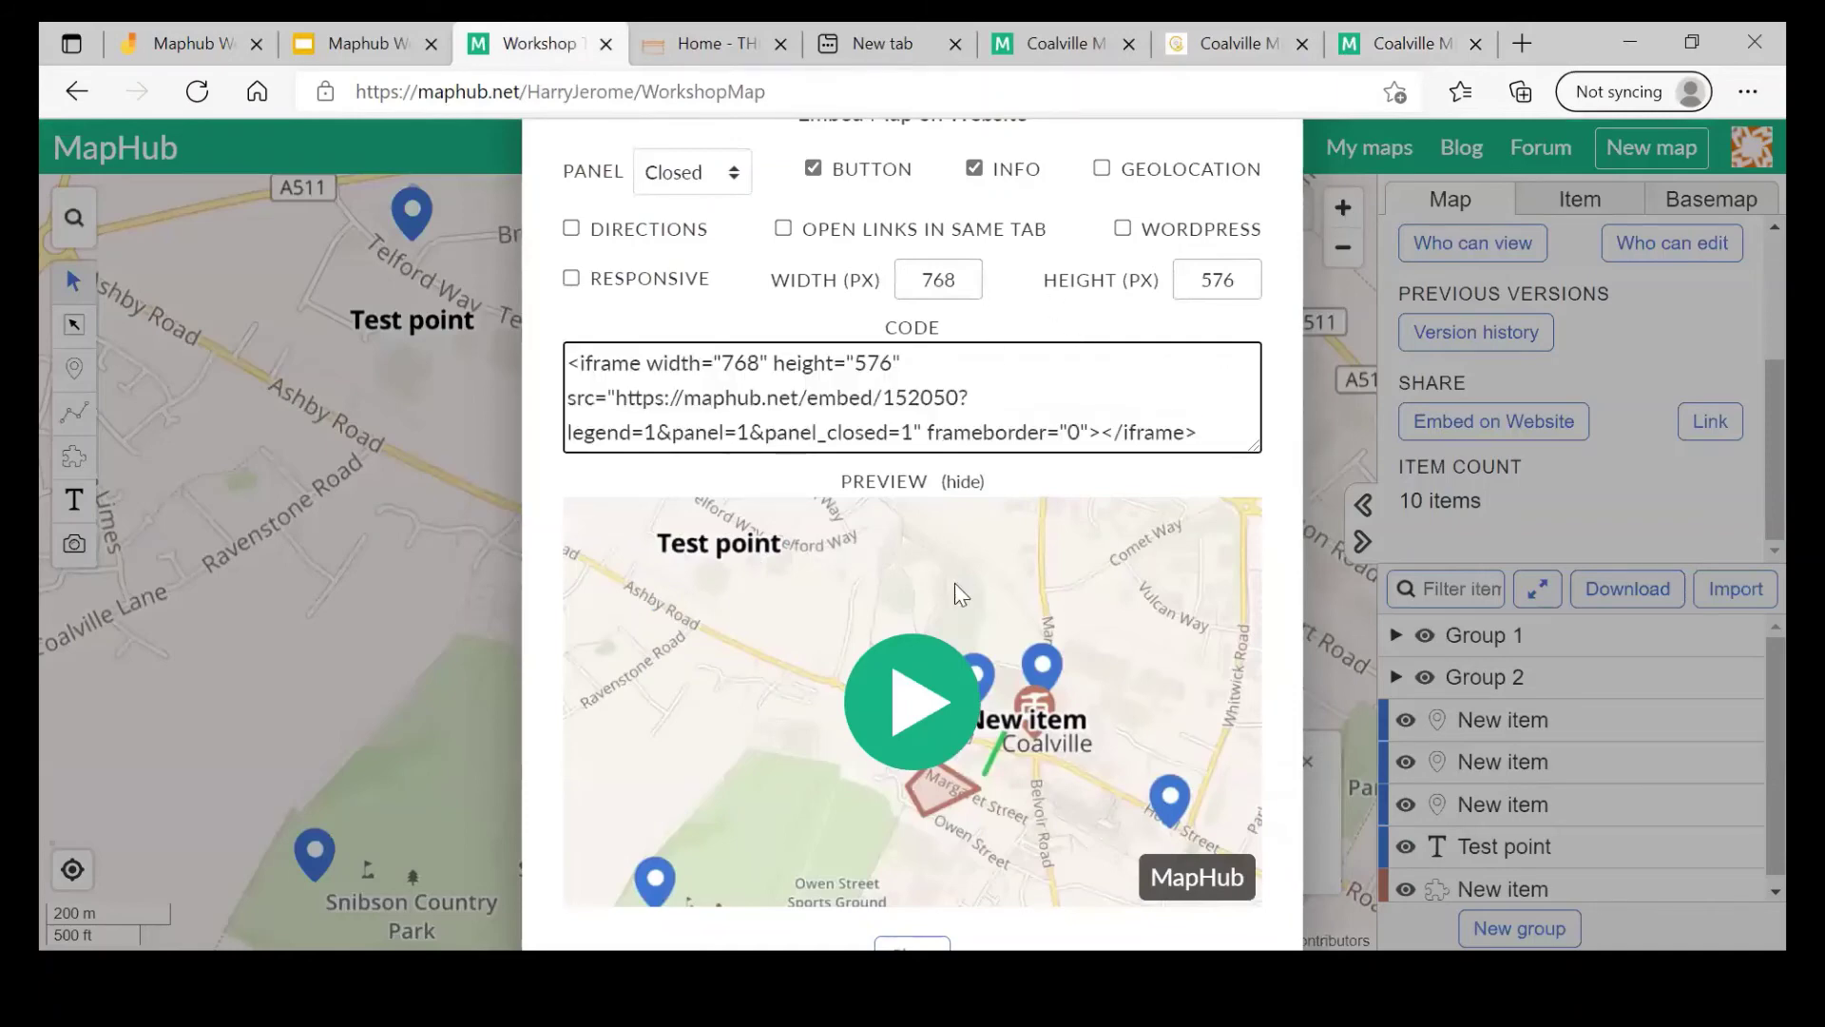
{"action": "left_click", "coordinate": [1425, 453]}
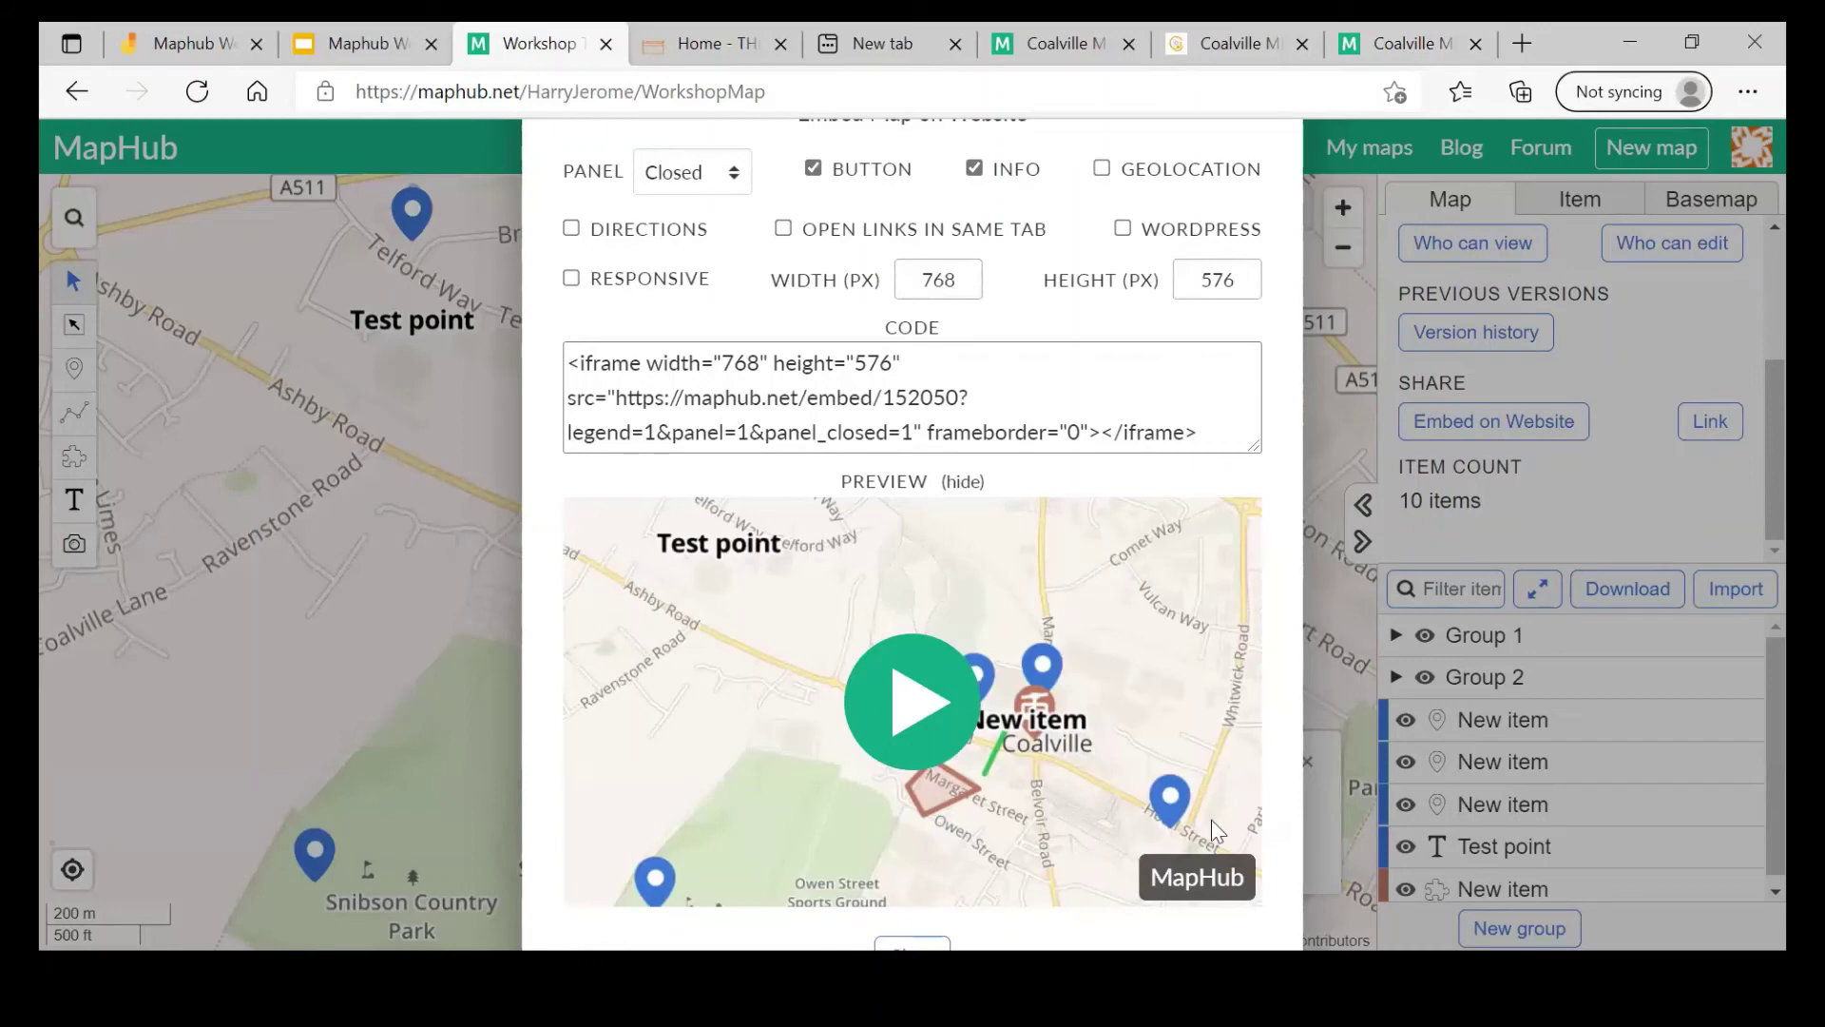
{"action": "left_click", "coordinate": [1709, 700]}
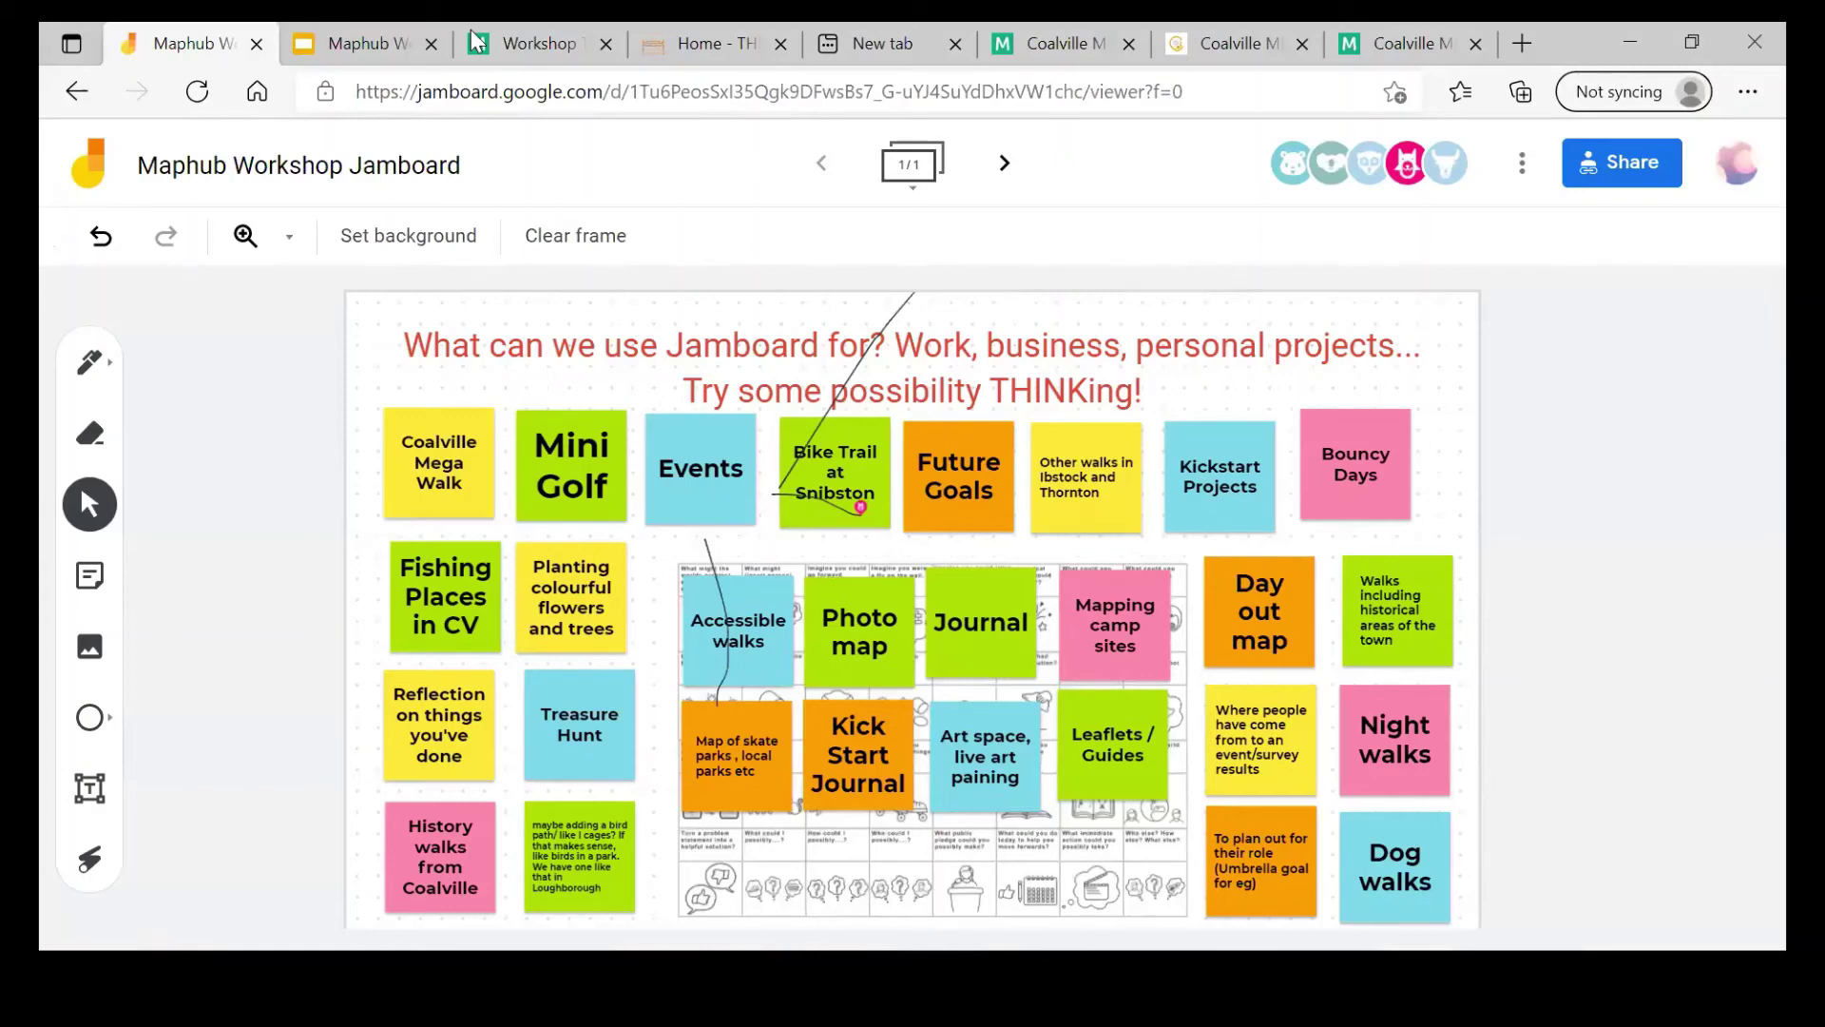
Step: Switch to the Maphub Workshop presentation in Google Slides and show slide 11, Basemaps and groups
{"action": "left_click", "coordinate": [361, 43]}
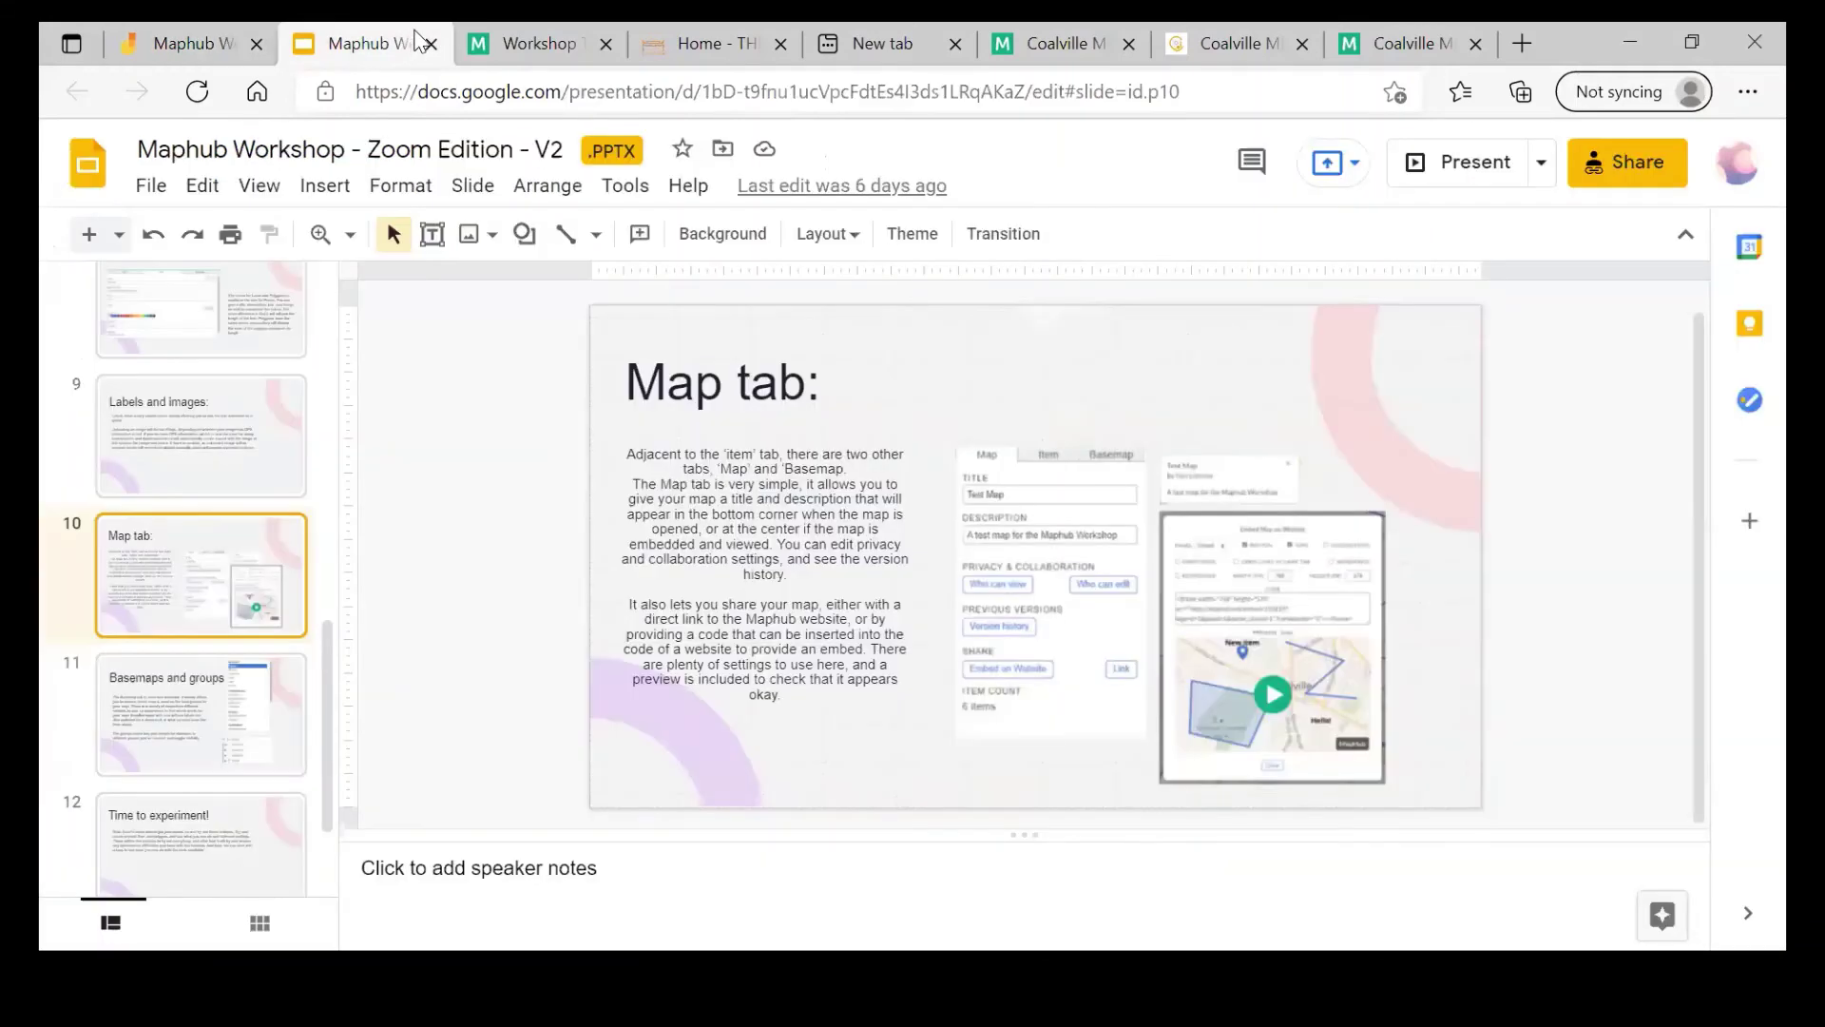
{"action": "left_click", "coordinate": [271, 40]}
{"action": "left_click", "coordinate": [290, 41]}
{"action": "scroll", "coordinate": [291, 470], "scroll_direction": "down", "scroll_amount": 2}
{"action": "scroll", "coordinate": [292, 470], "scroll_direction": "down", "scroll_amount": 2}
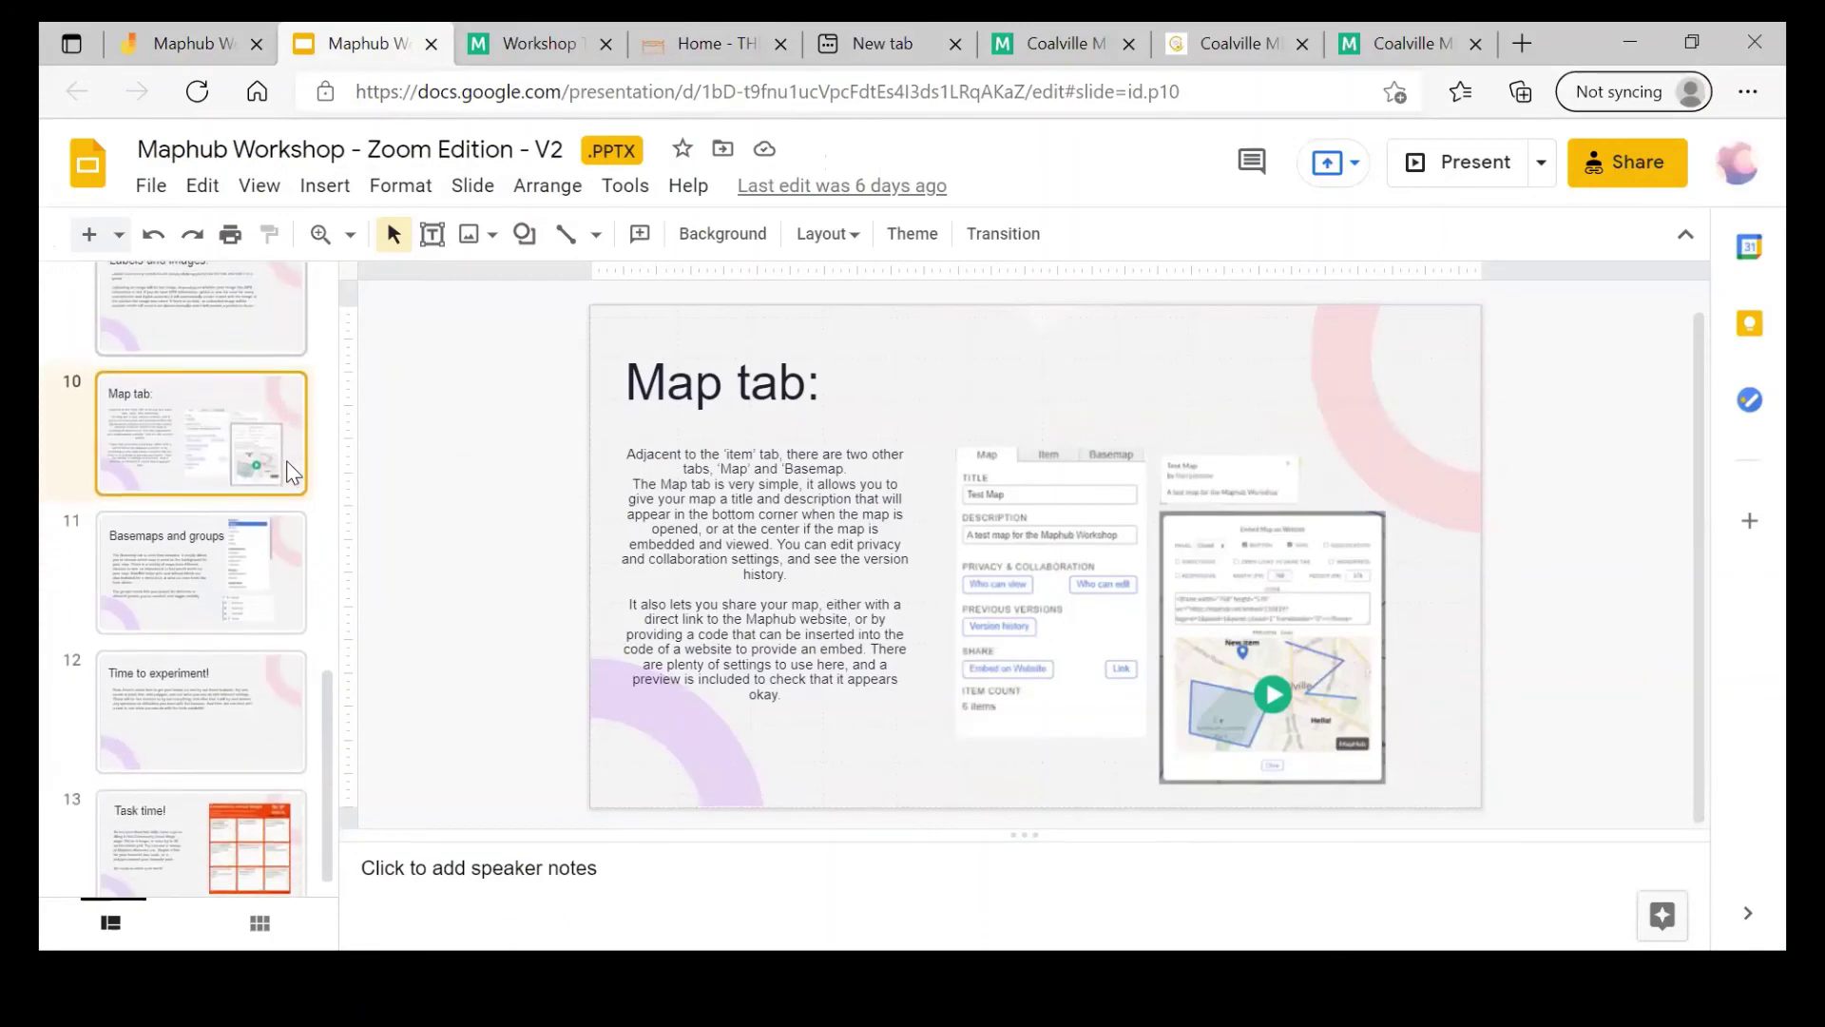
{"action": "left_click", "coordinate": [245, 556]}
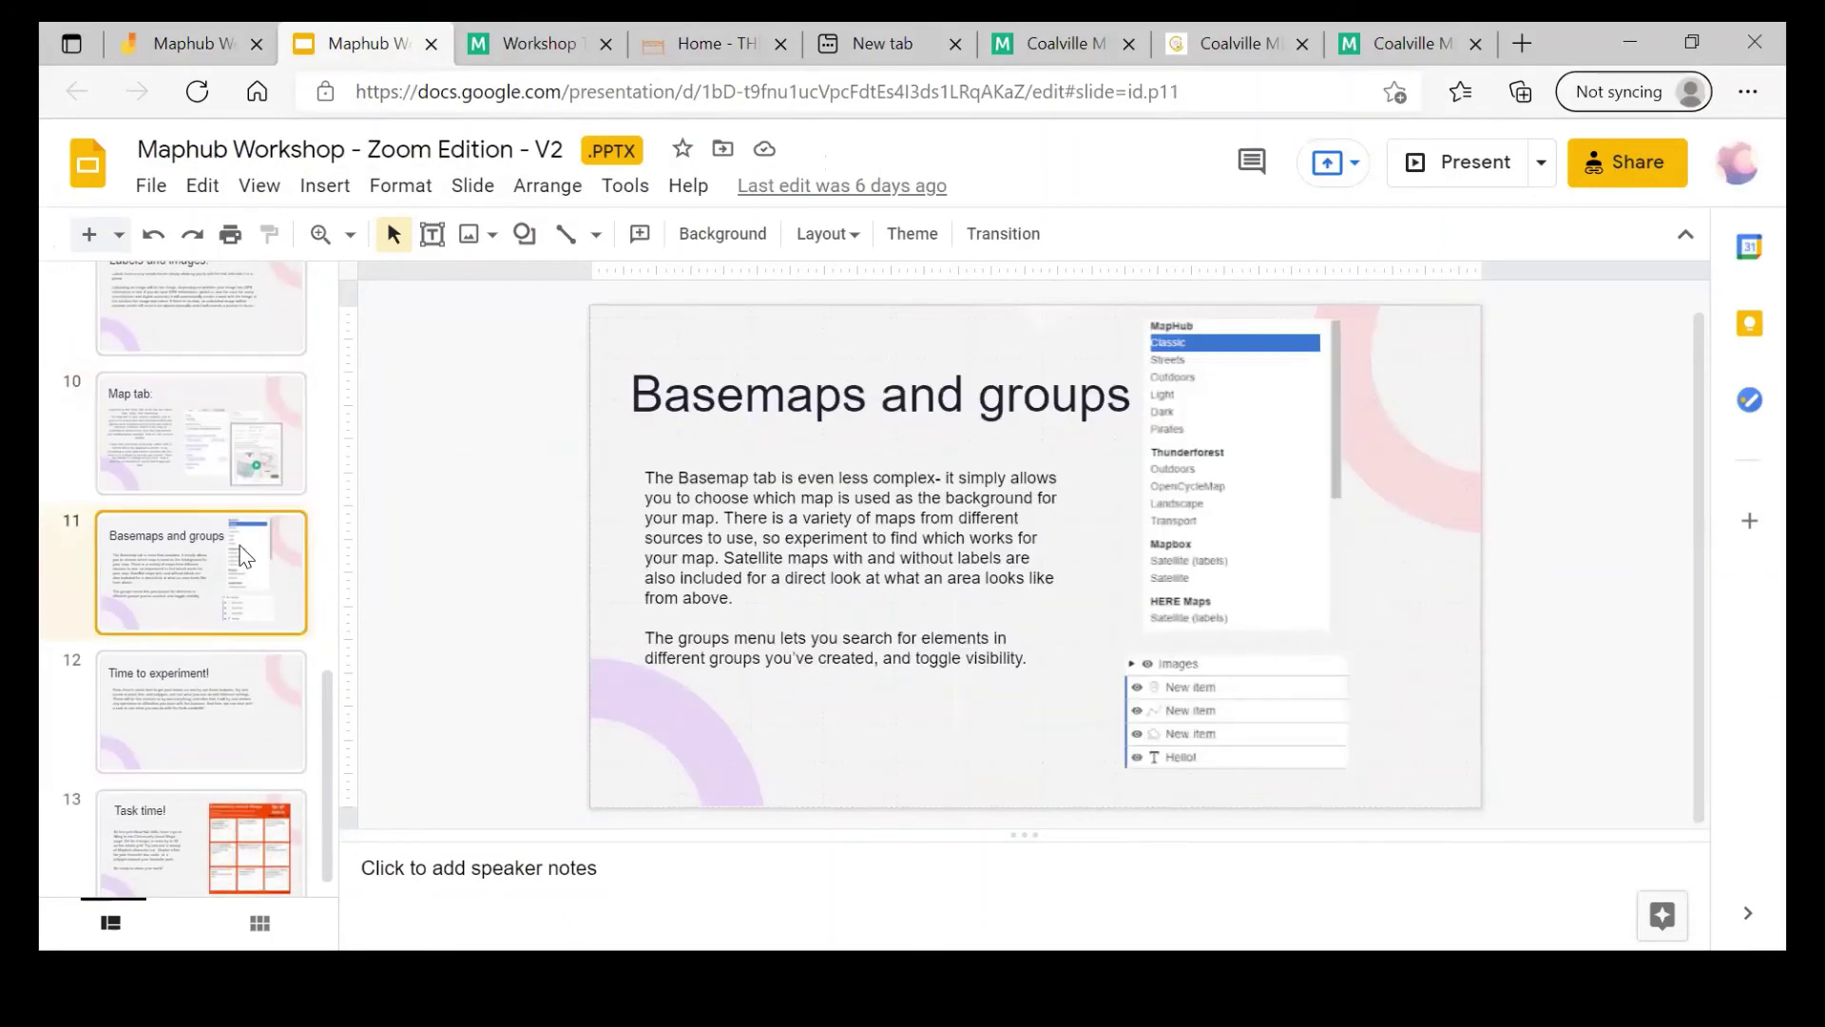
Step: Return to the Workshop Test Map in MapHub, leave the website embed settings, and show the available basemaps
{"action": "left_click", "coordinate": [568, 33]}
{"action": "left_click_drag", "start_coordinate": [1161, 286], "coordinate": [969, 395]}
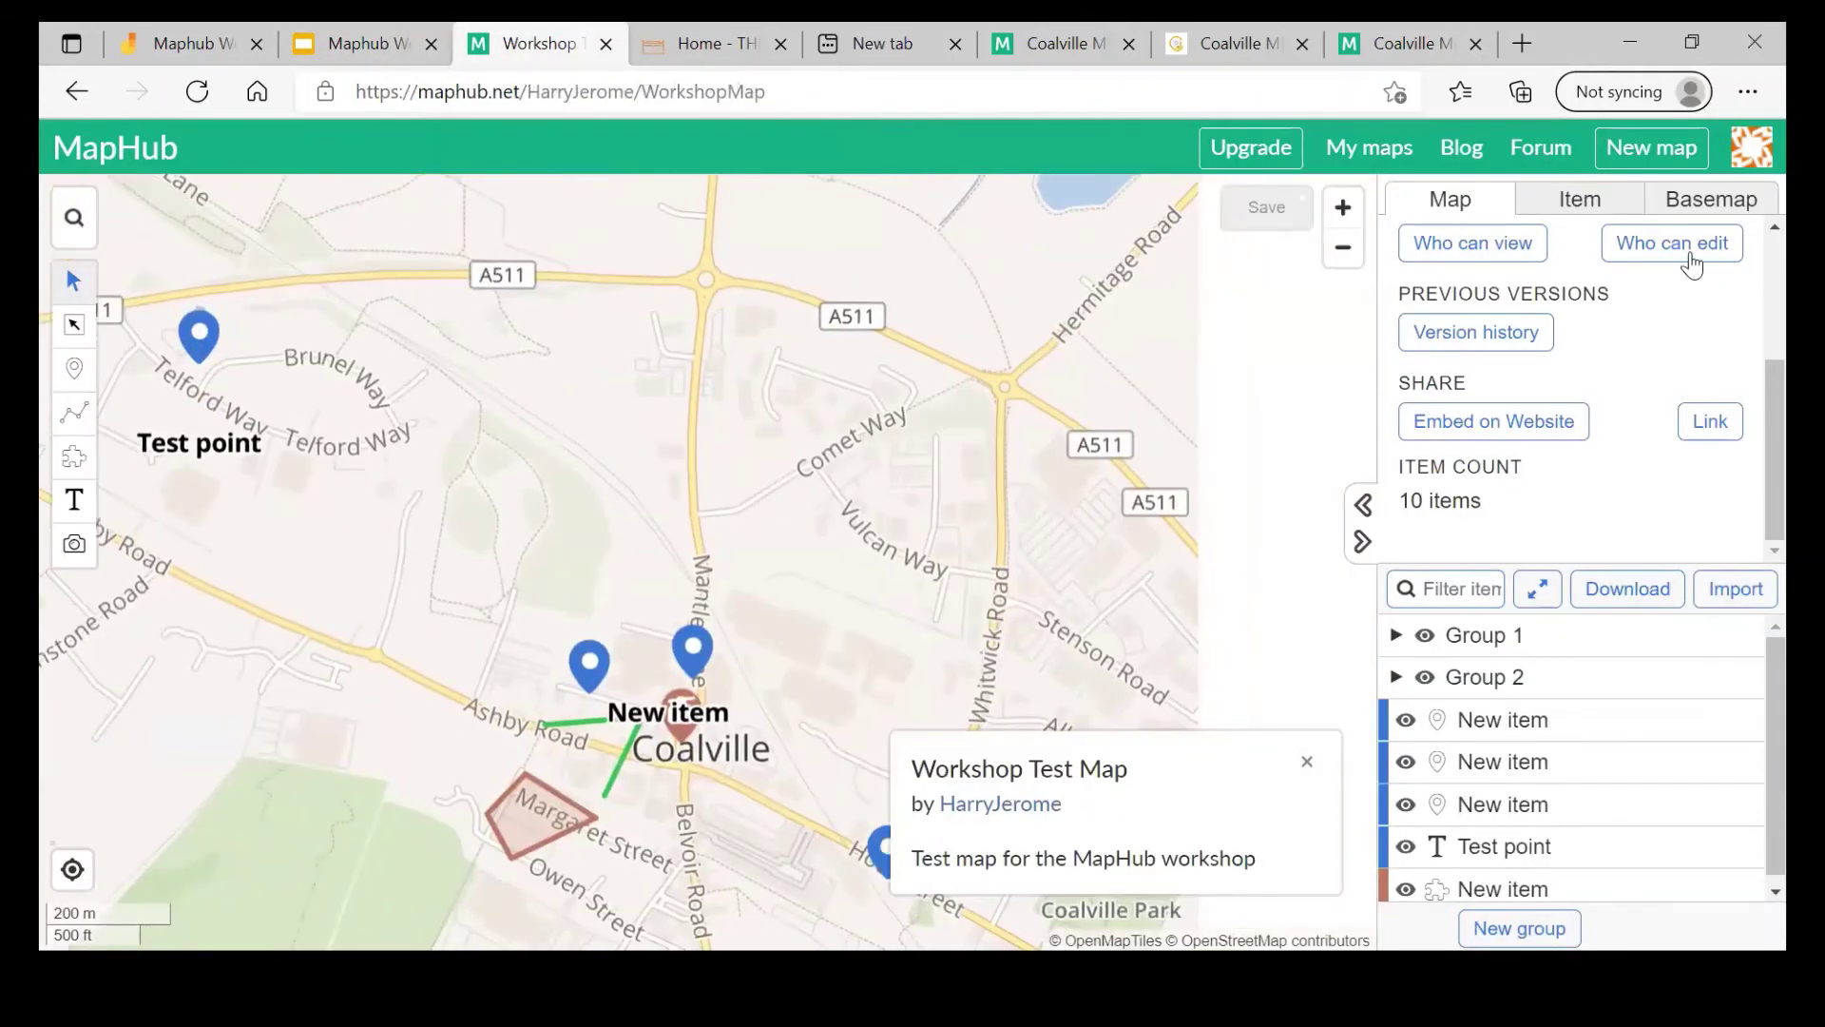
{"action": "left_click", "coordinate": [1682, 209]}
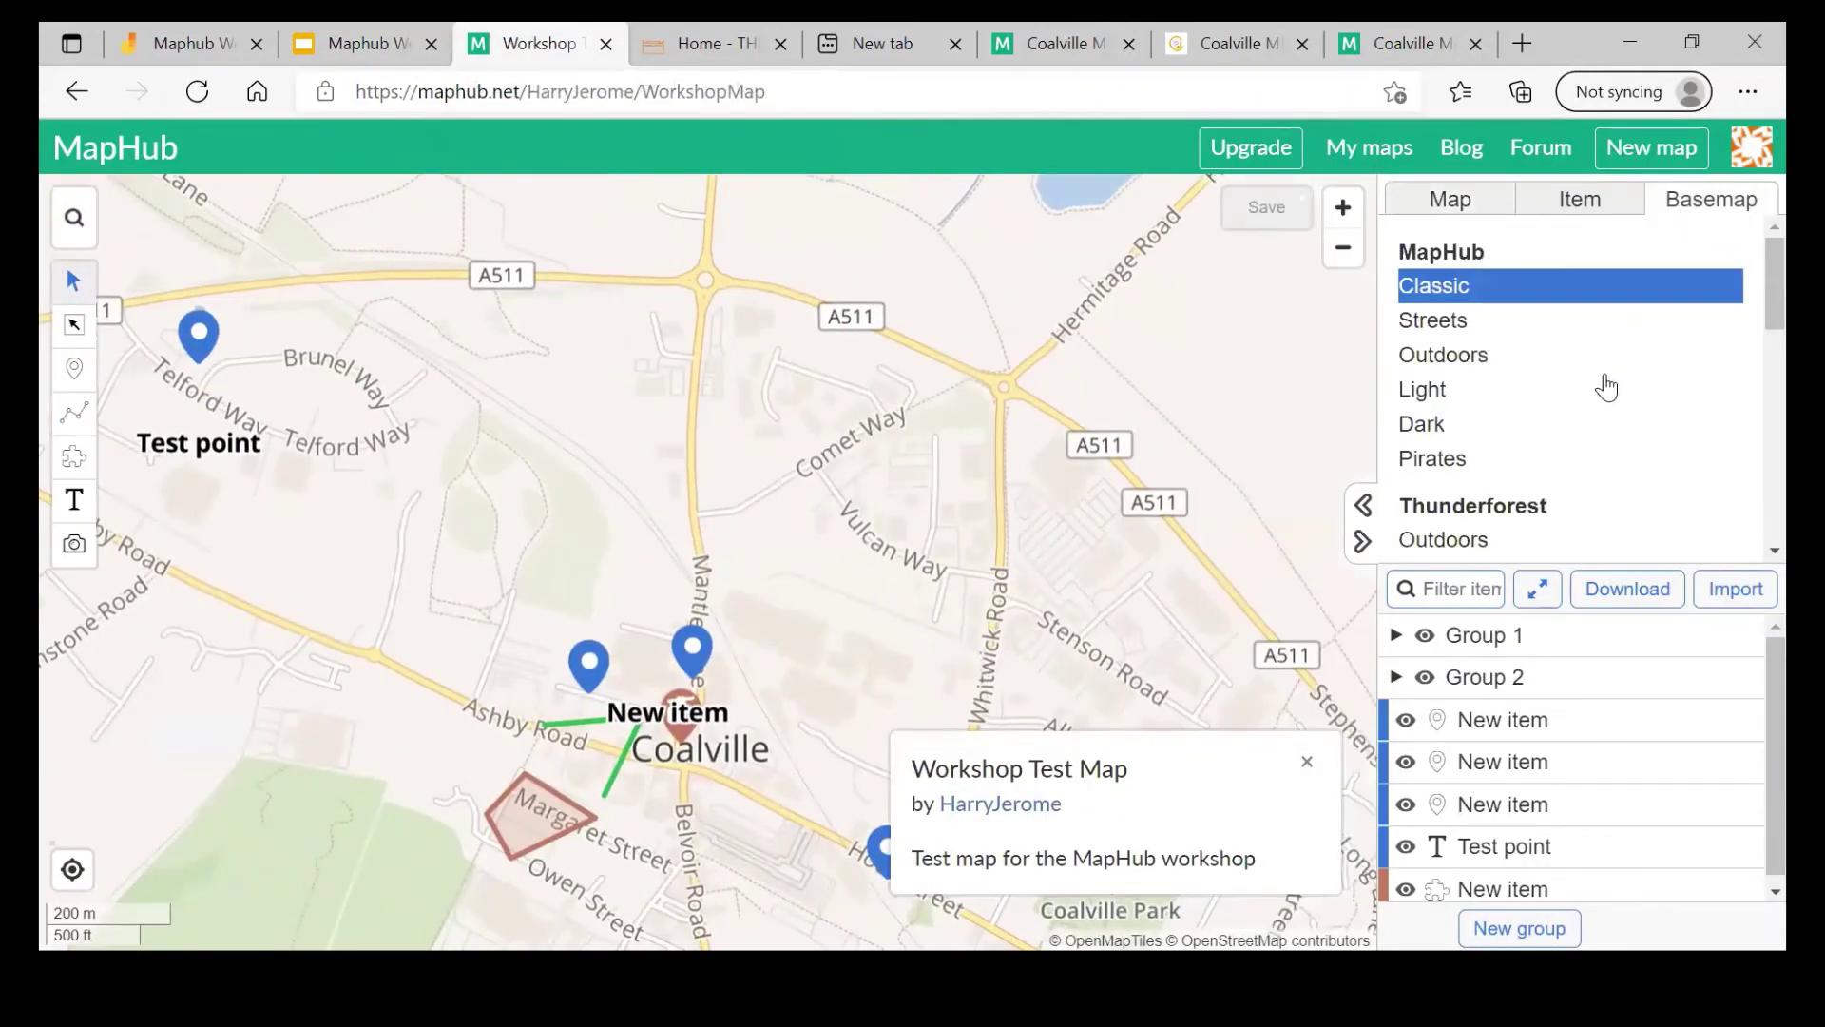
{"action": "left_click_drag", "start_coordinate": [1243, 350], "coordinate": [1258, 305]}
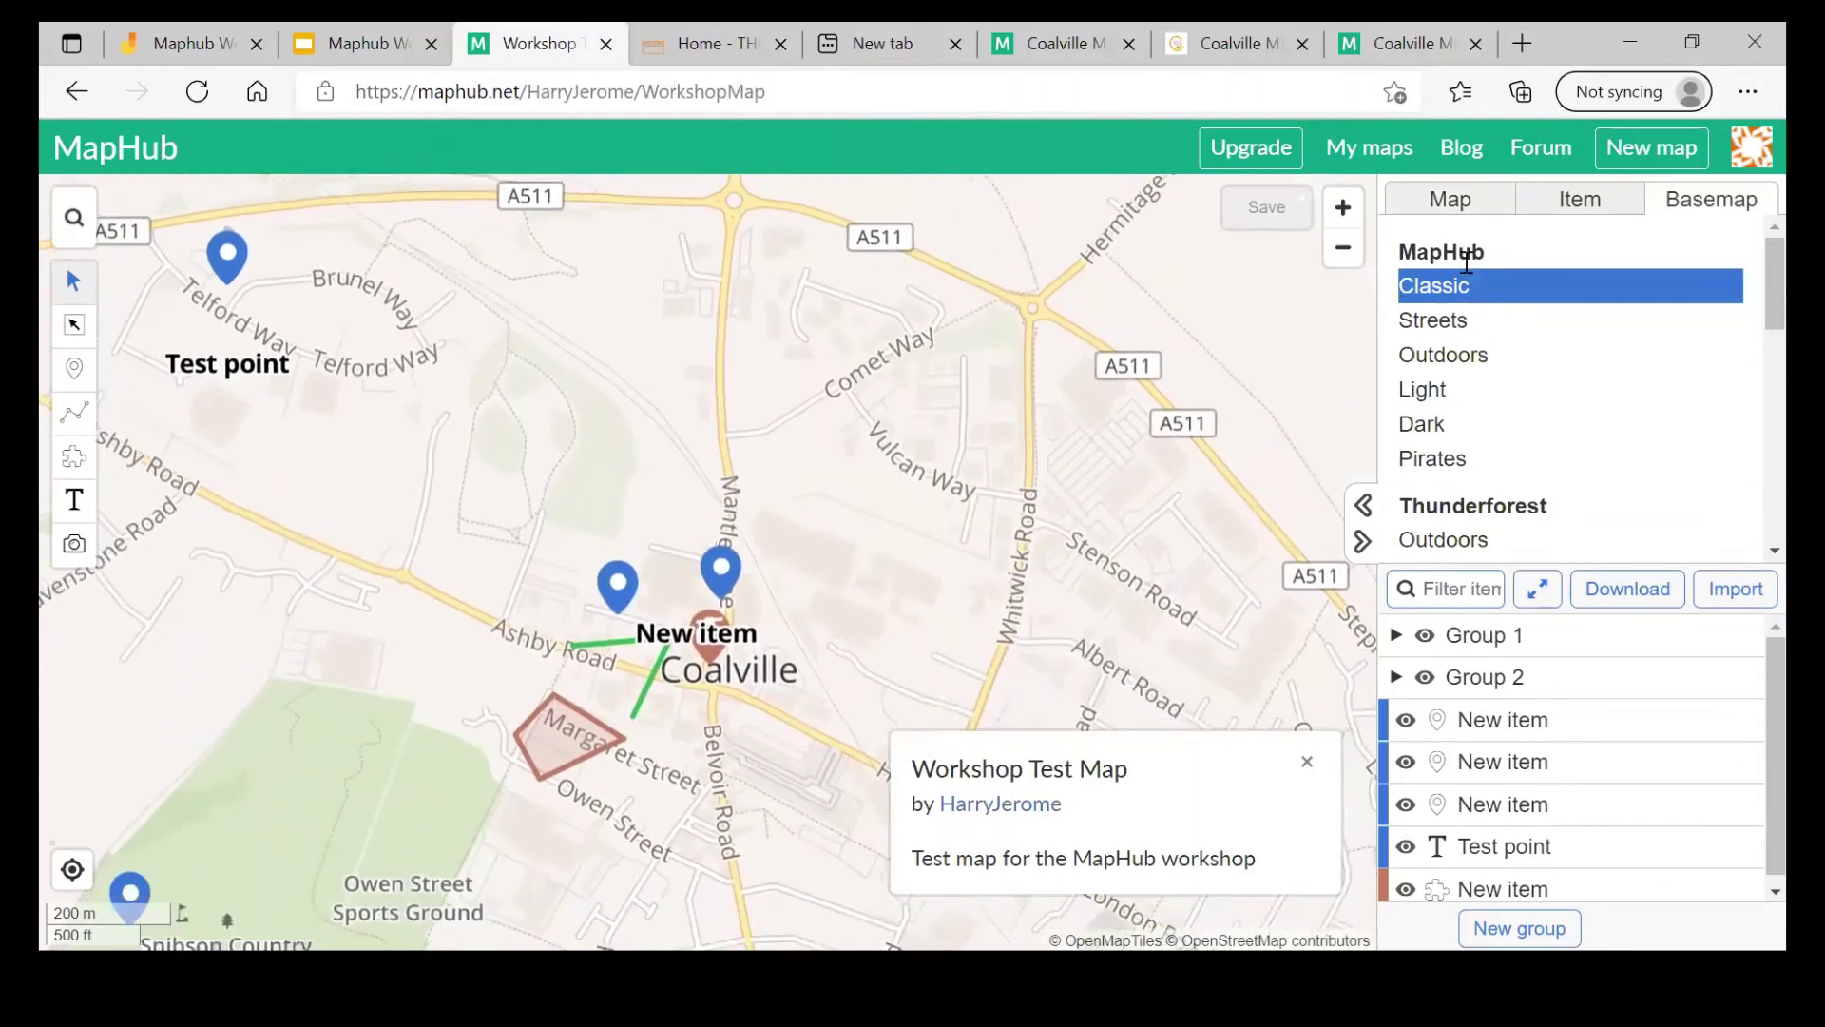
Step: Alternate the map between the MapHub Streets and Classic basemaps to compare them around Coalville, finishing on Streets
{"action": "left_click", "coordinate": [1499, 324]}
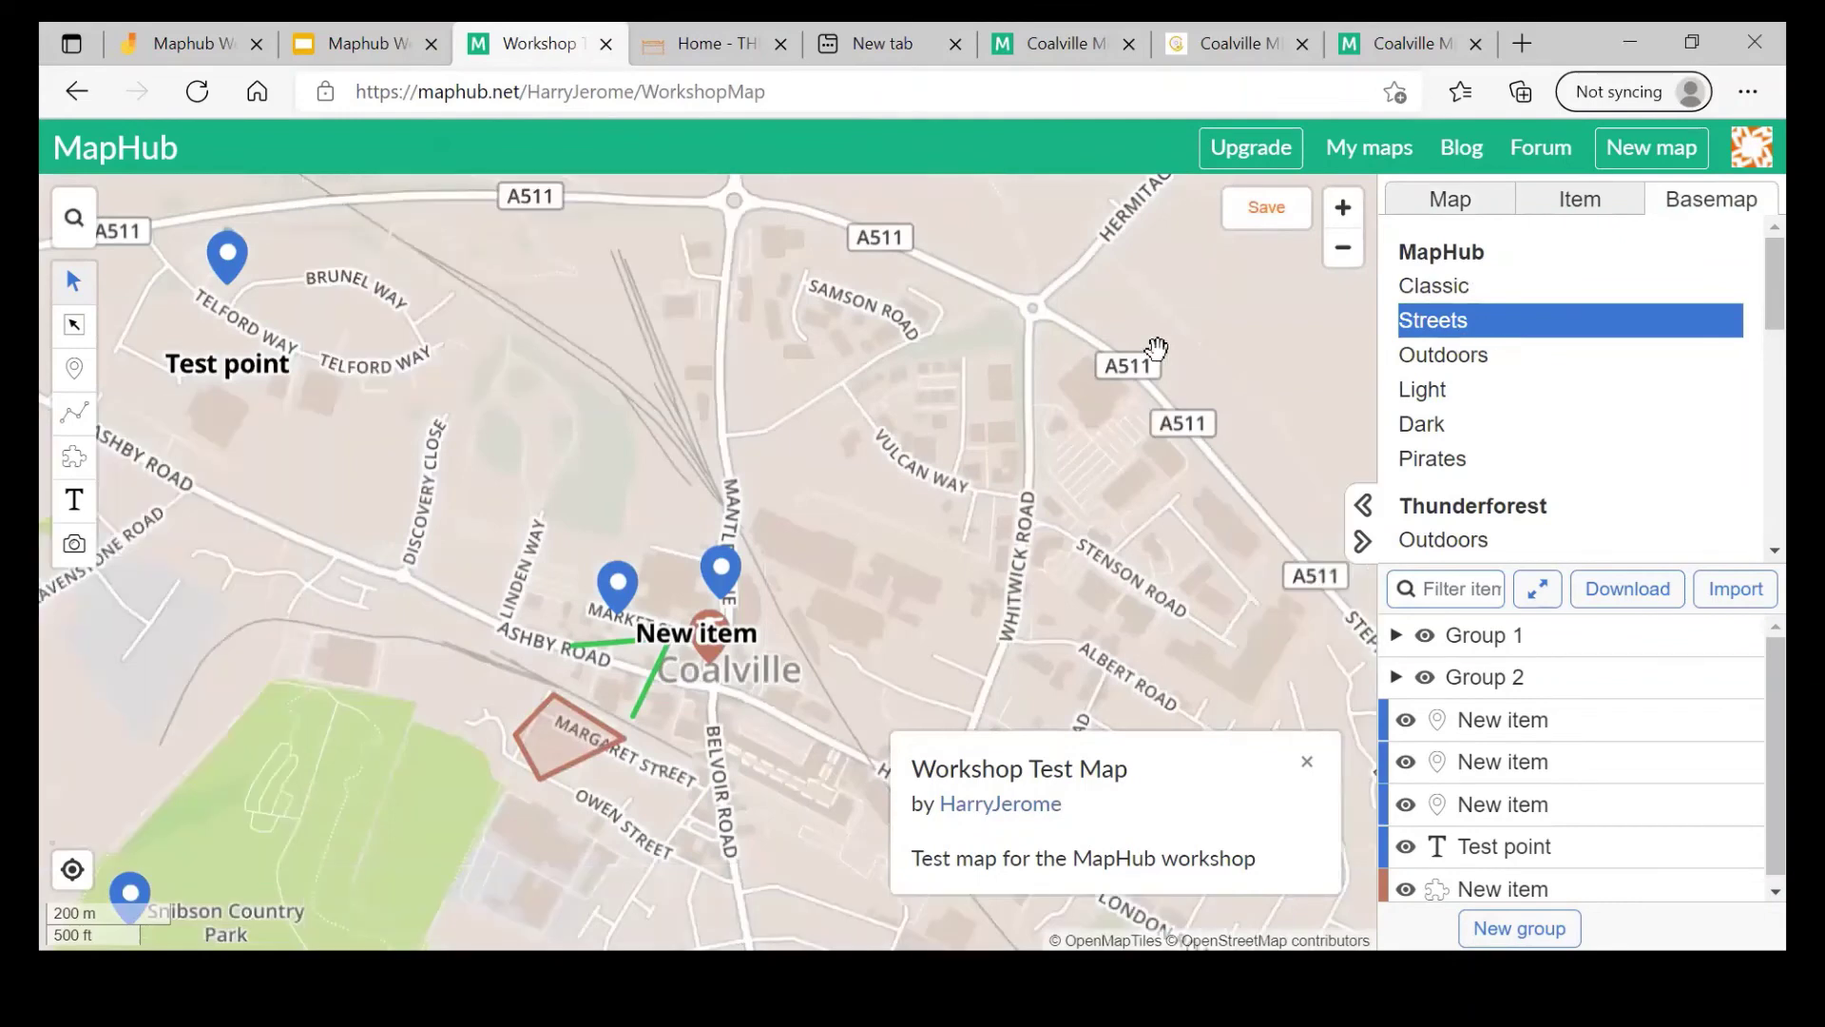
{"action": "left_click_drag", "start_coordinate": [719, 412], "coordinate": [704, 306]}
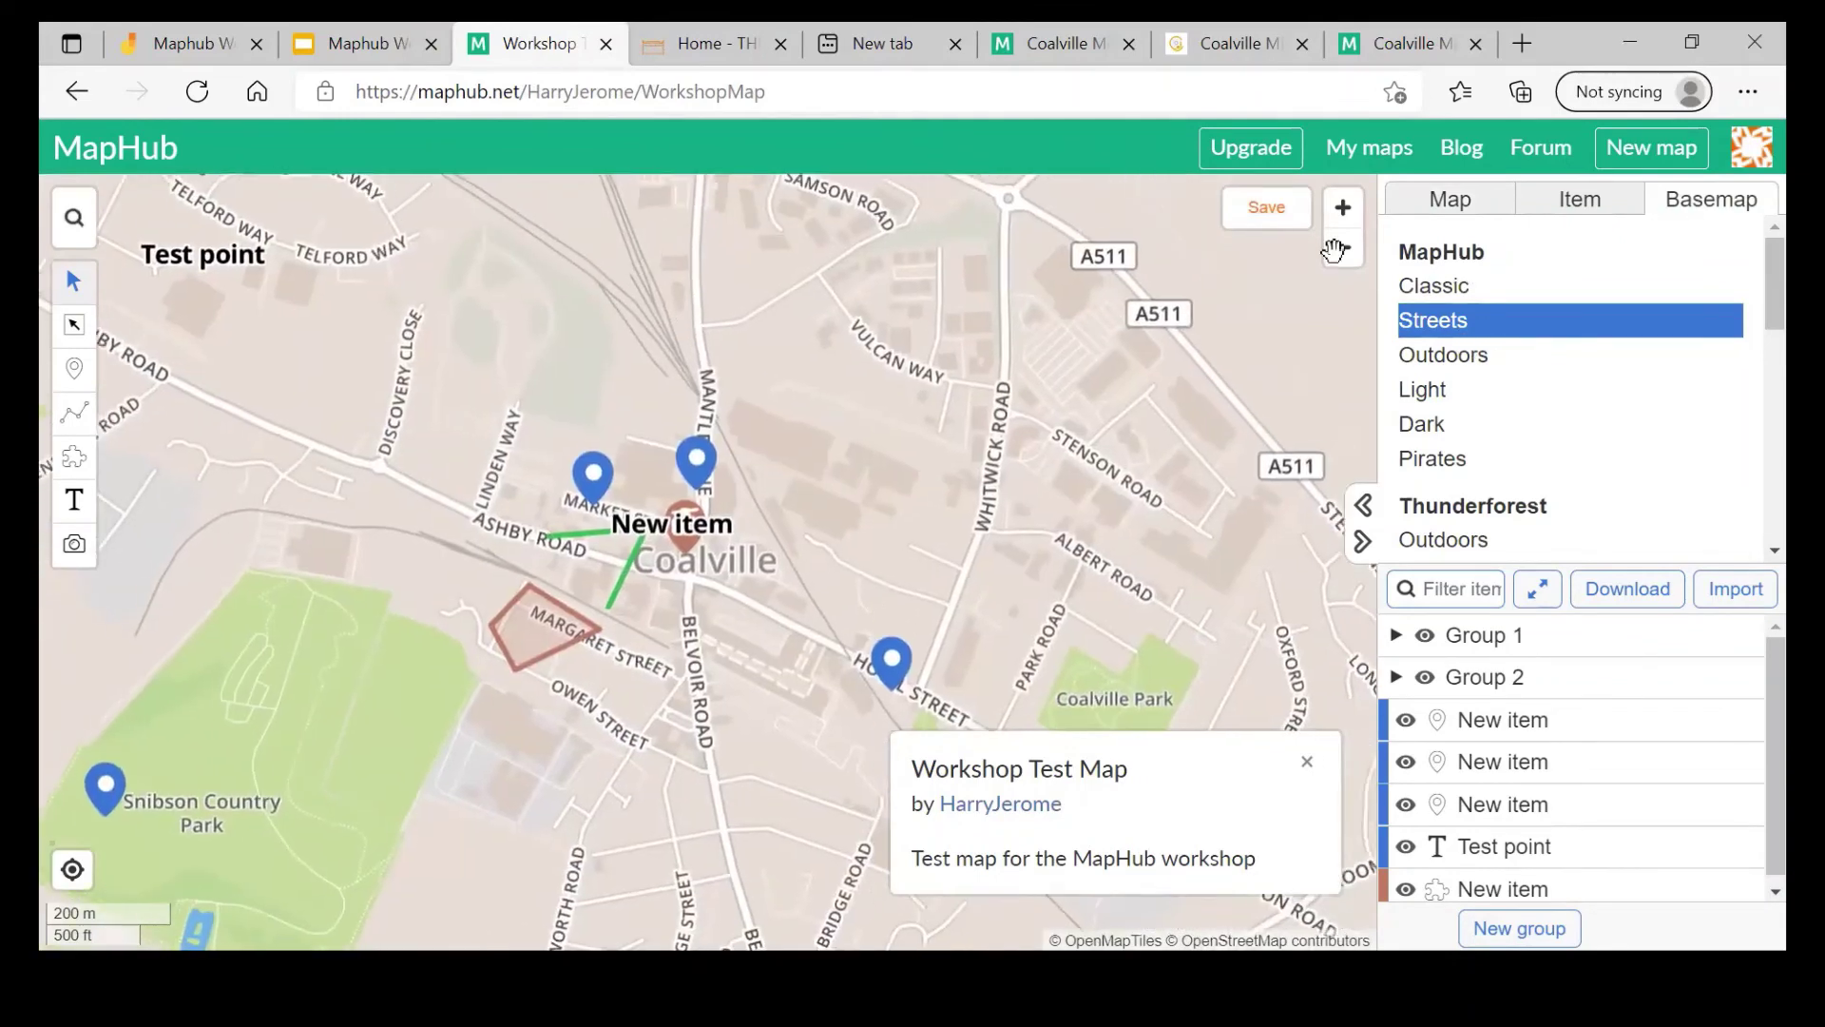
{"action": "right_click", "coordinate": [1470, 257]}
{"action": "left_click", "coordinate": [1495, 283]}
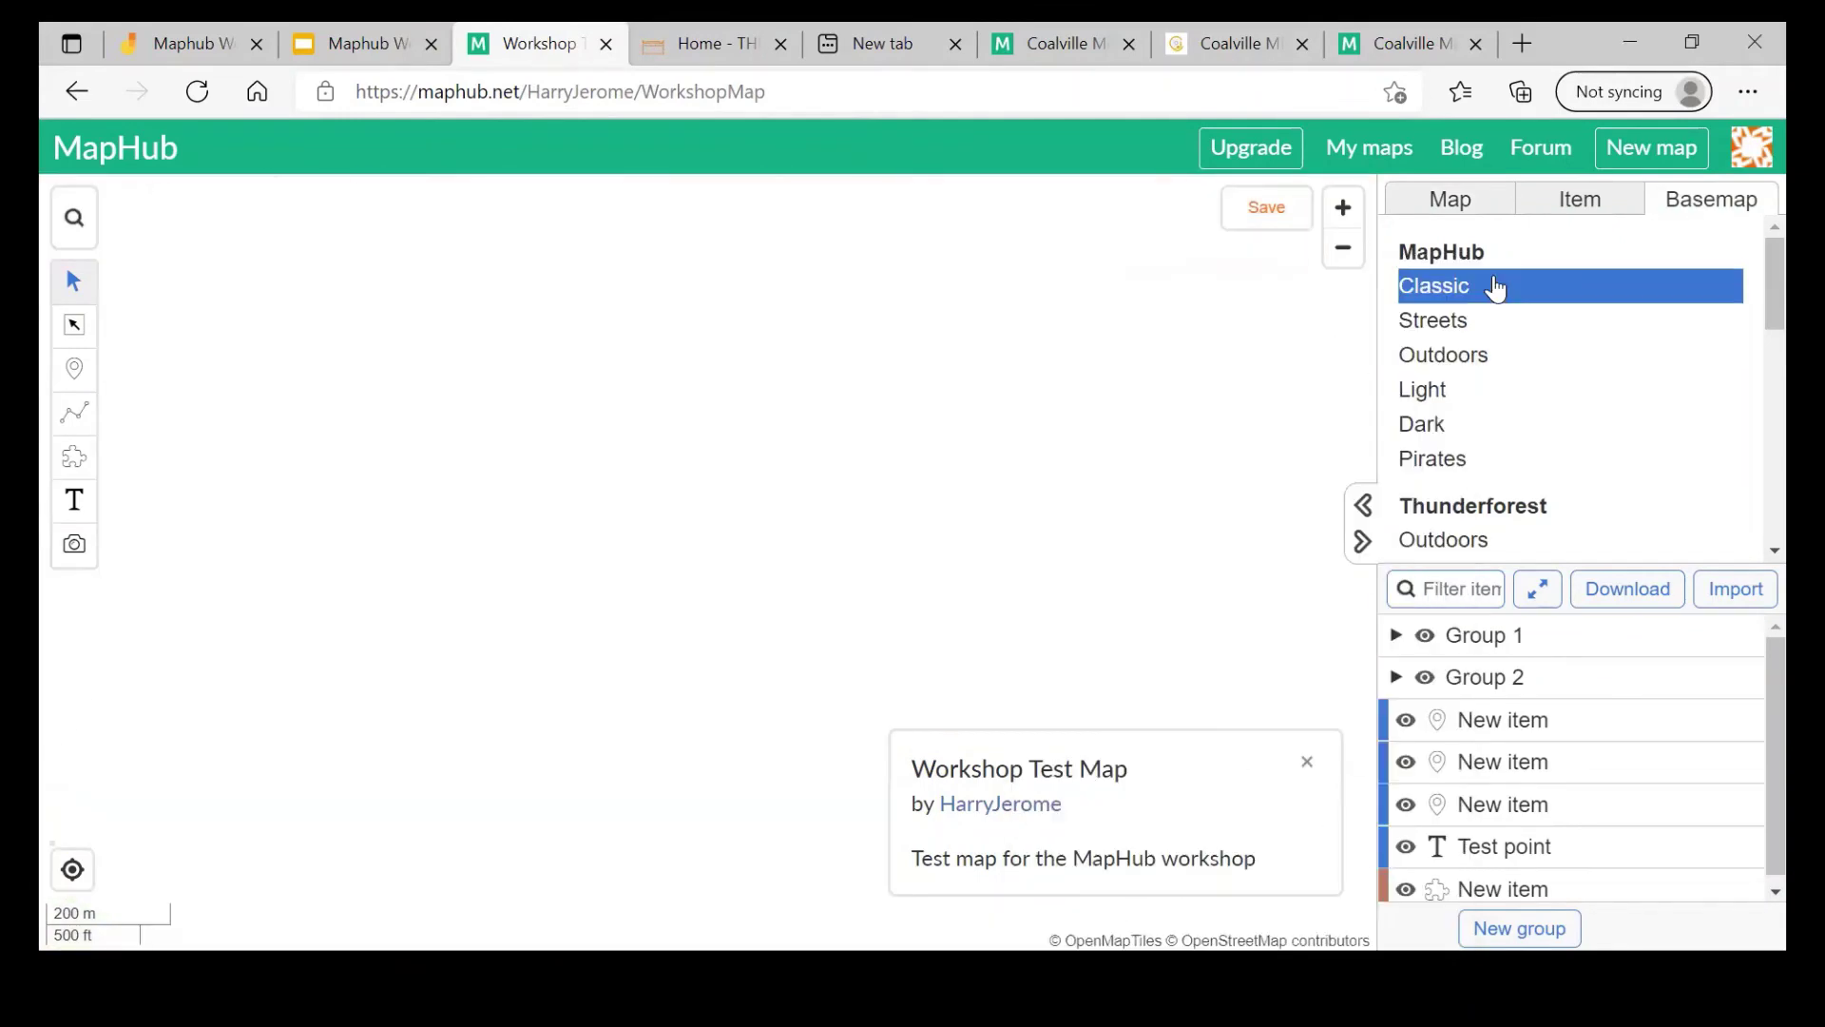
{"action": "left_click", "coordinate": [1476, 319]}
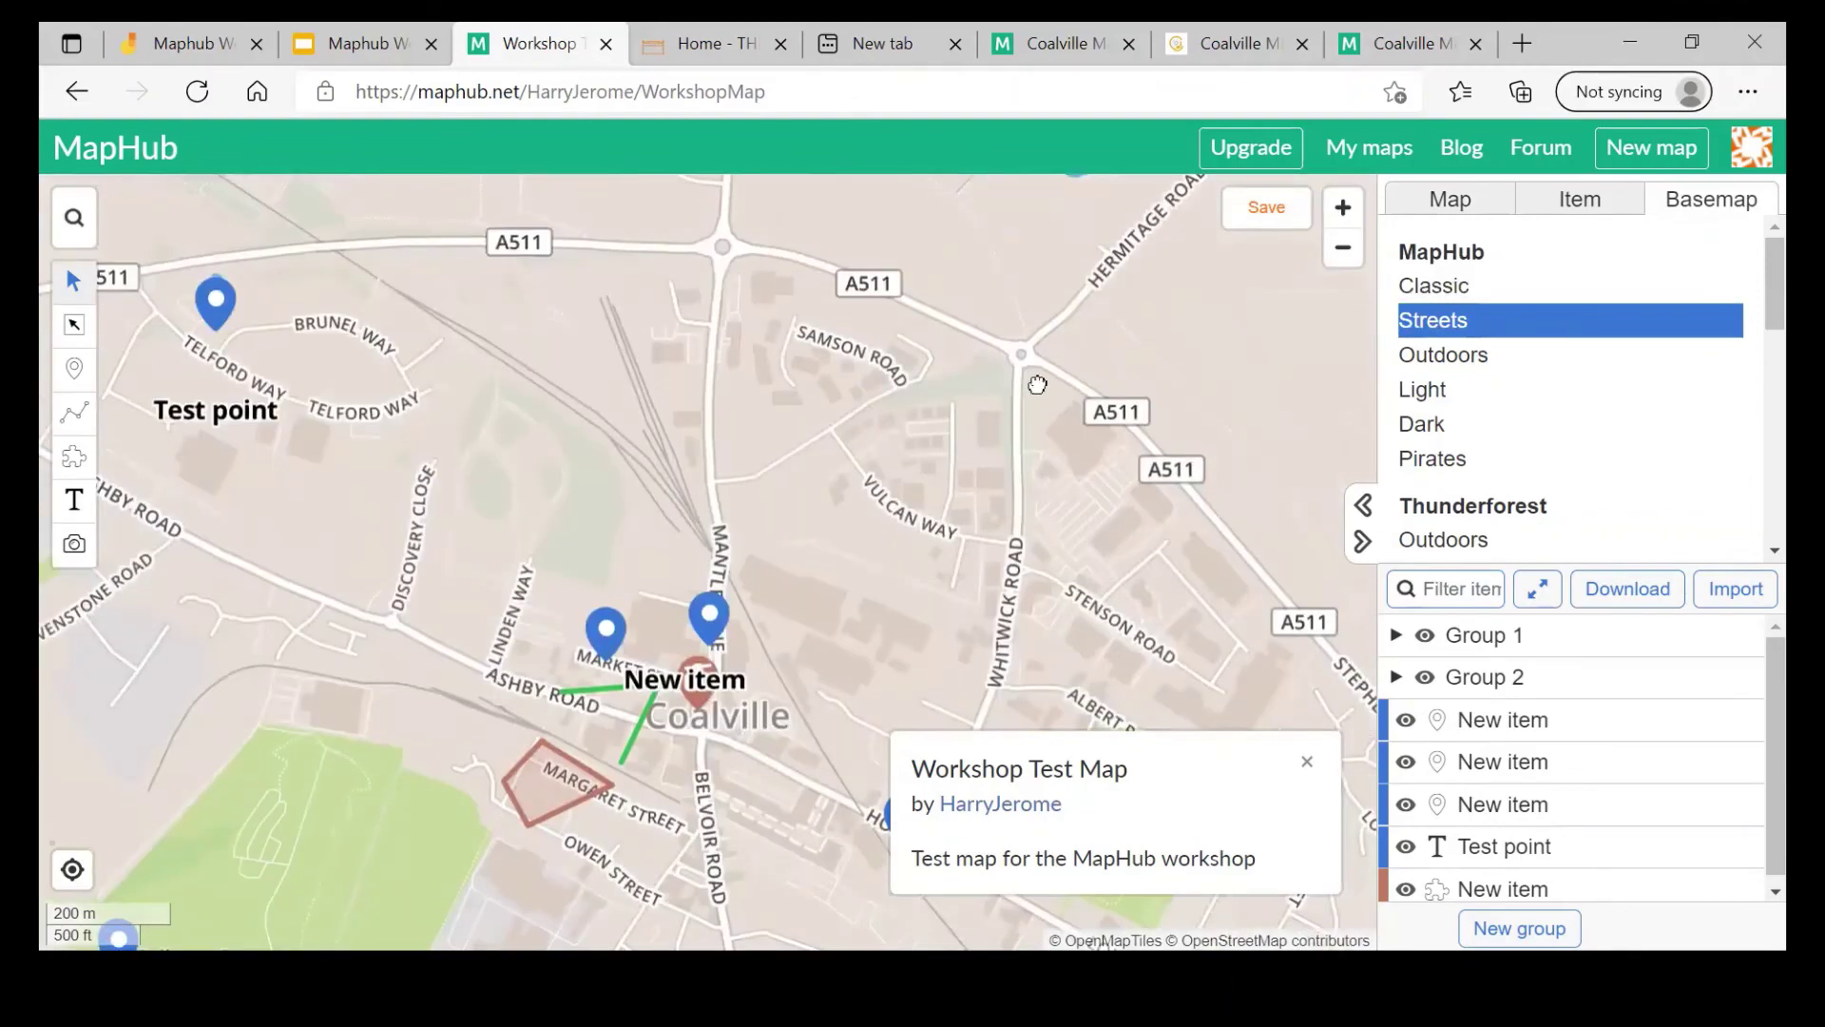
{"action": "left_click_drag", "start_coordinate": [1096, 358], "coordinate": [1228, 186]}
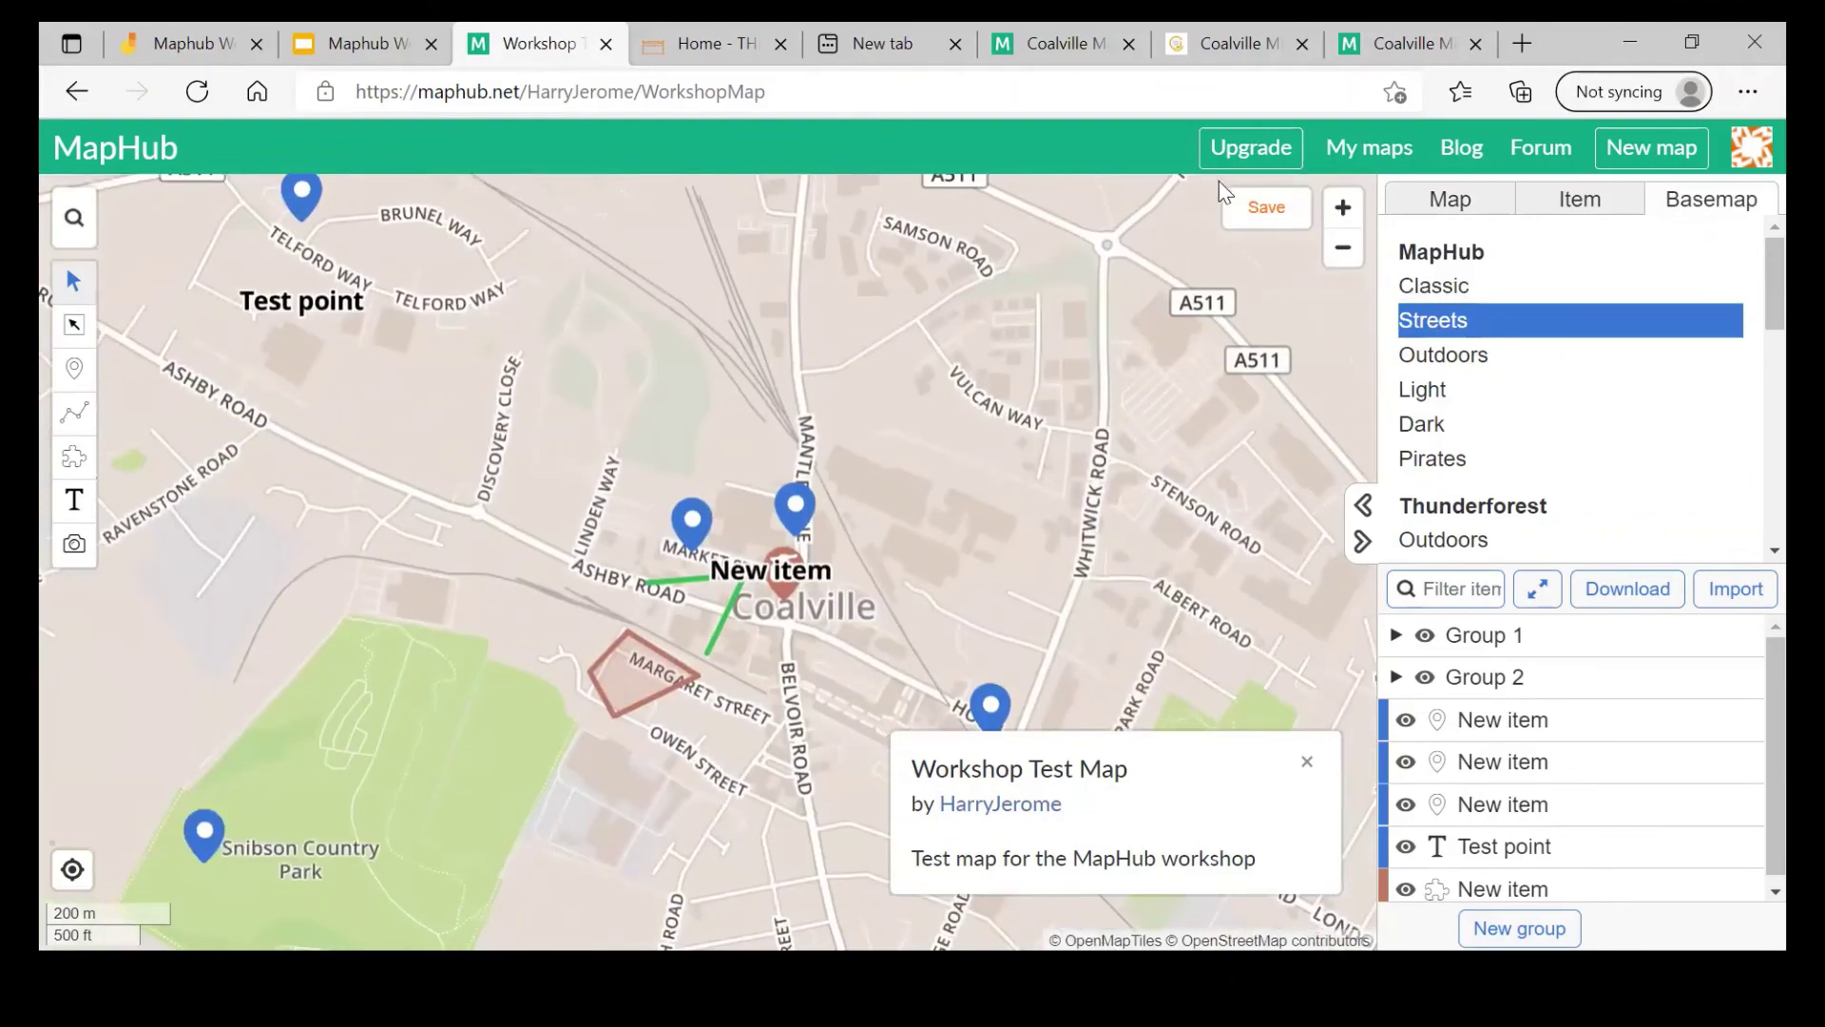
{"action": "left_click_drag", "start_coordinate": [1157, 352], "coordinate": [1212, 255]}
{"action": "left_click", "coordinate": [1498, 285]}
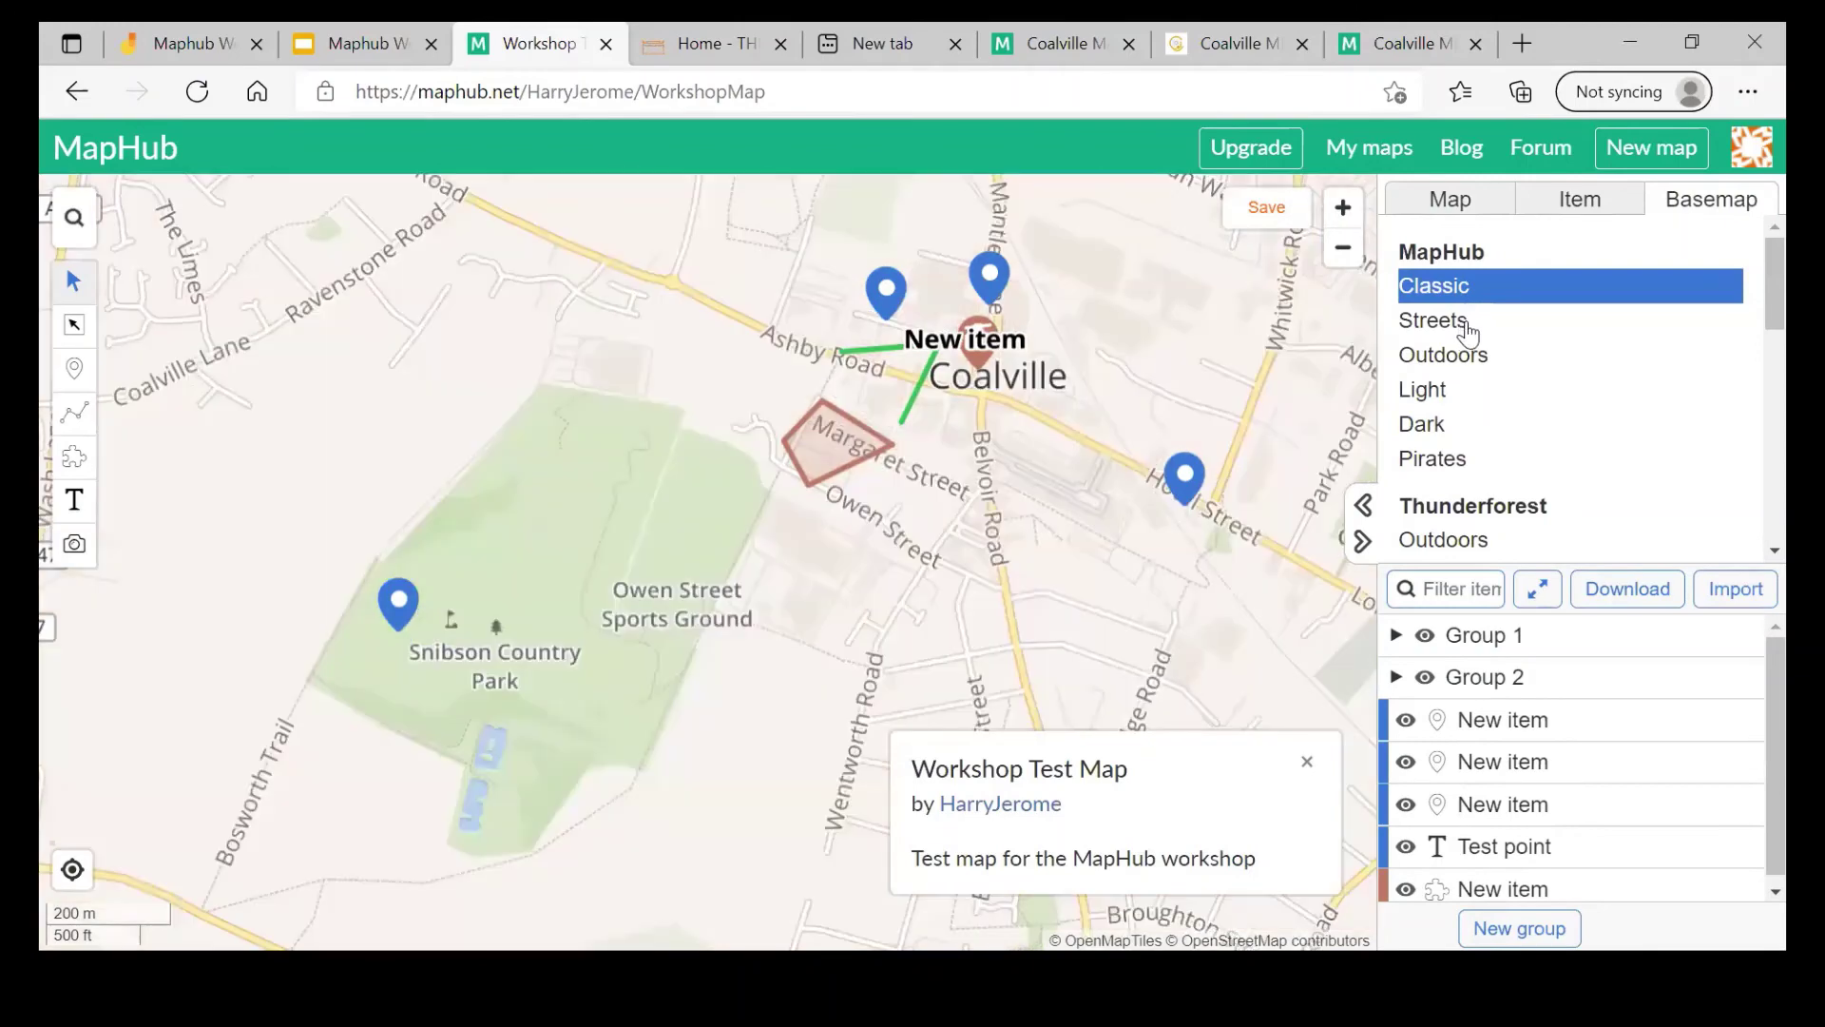
{"action": "left_click", "coordinate": [1468, 323]}
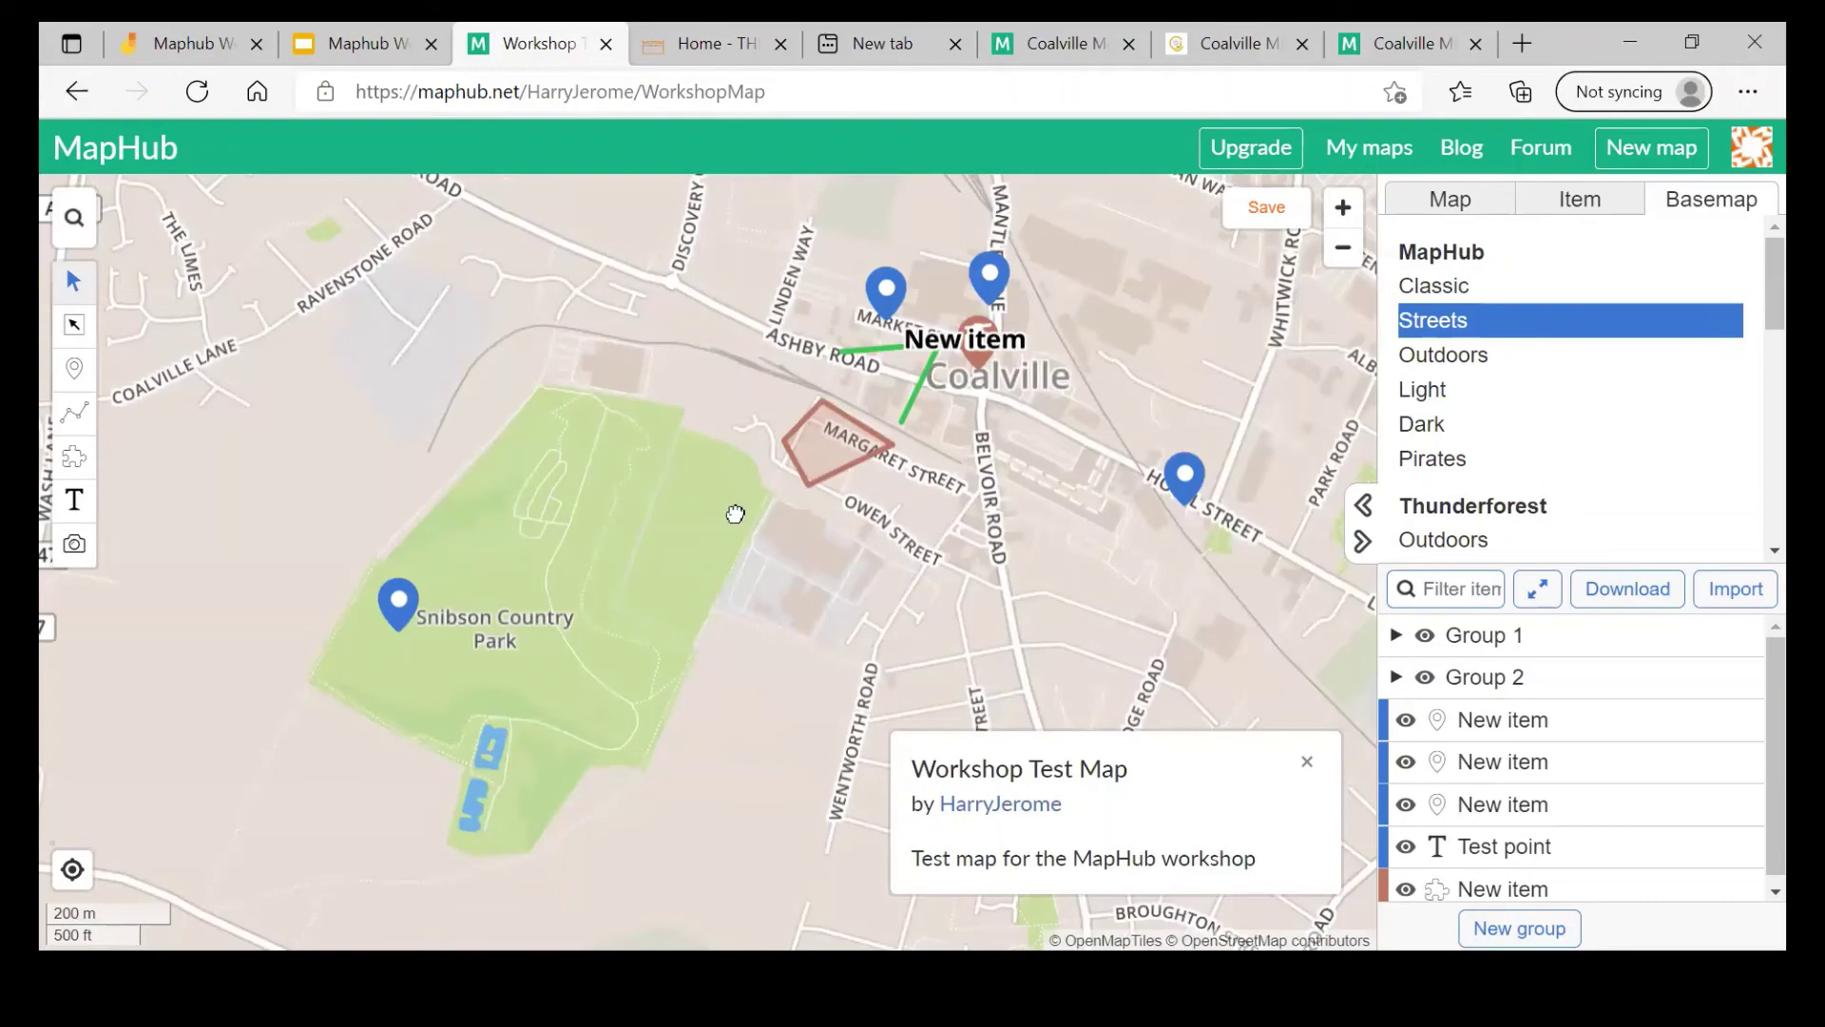
Step: Try the MapHub Outdoors basemap, inspect the paths around Coalville, and look through the remaining basemap choices
{"action": "left_click", "coordinate": [1469, 359]}
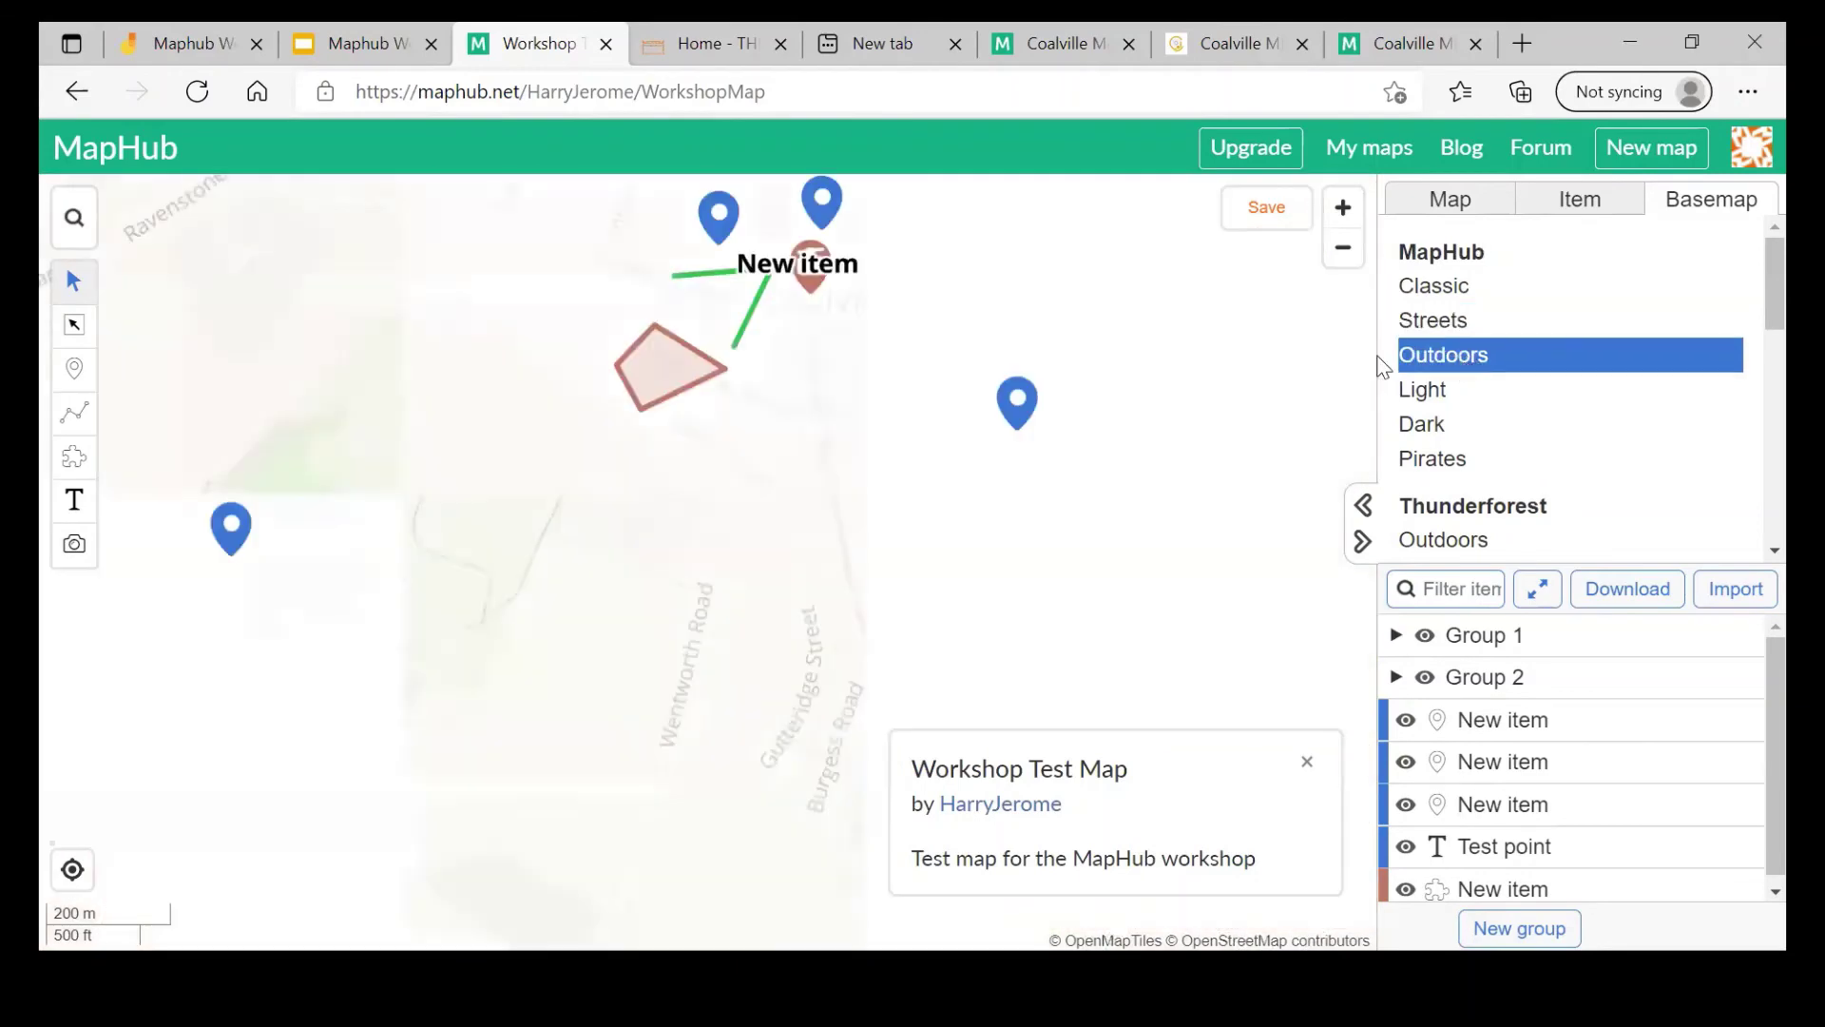
{"action": "left_click_drag", "start_coordinate": [1039, 414], "coordinate": [1037, 407]}
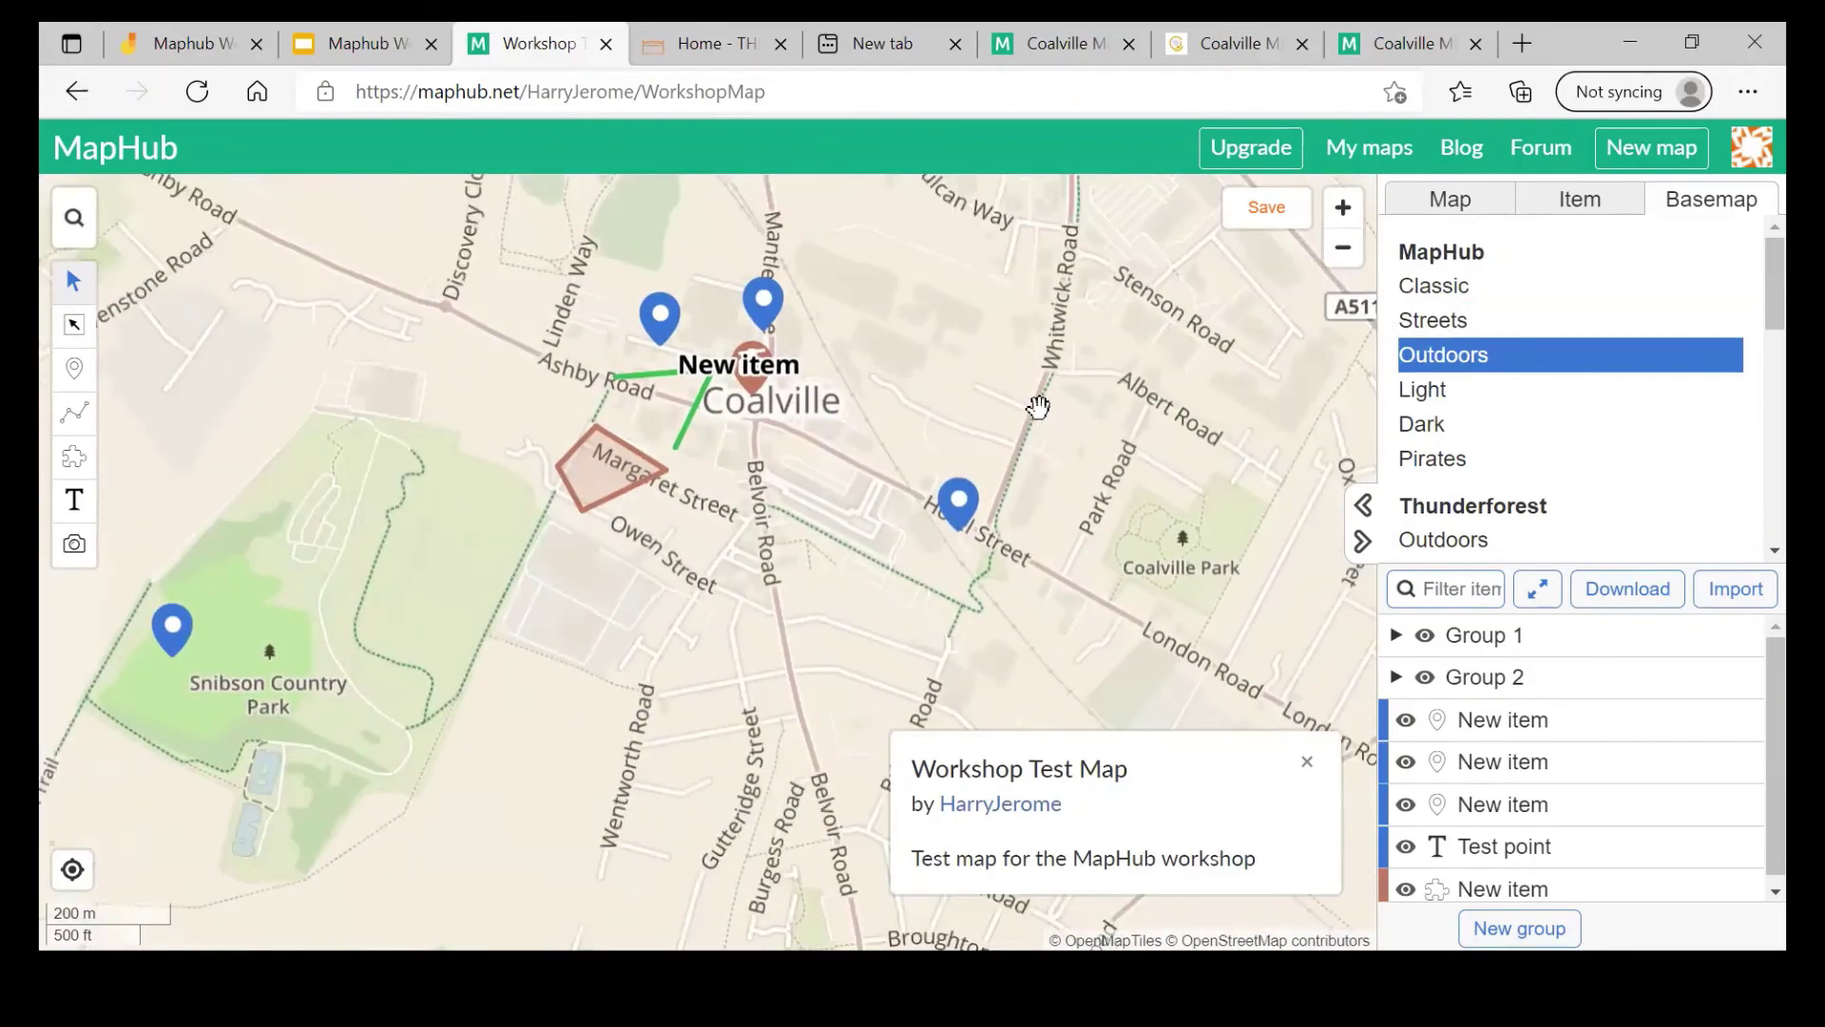
{"action": "scroll", "coordinate": [1037, 407], "scroll_direction": "down", "scroll_amount": 2}
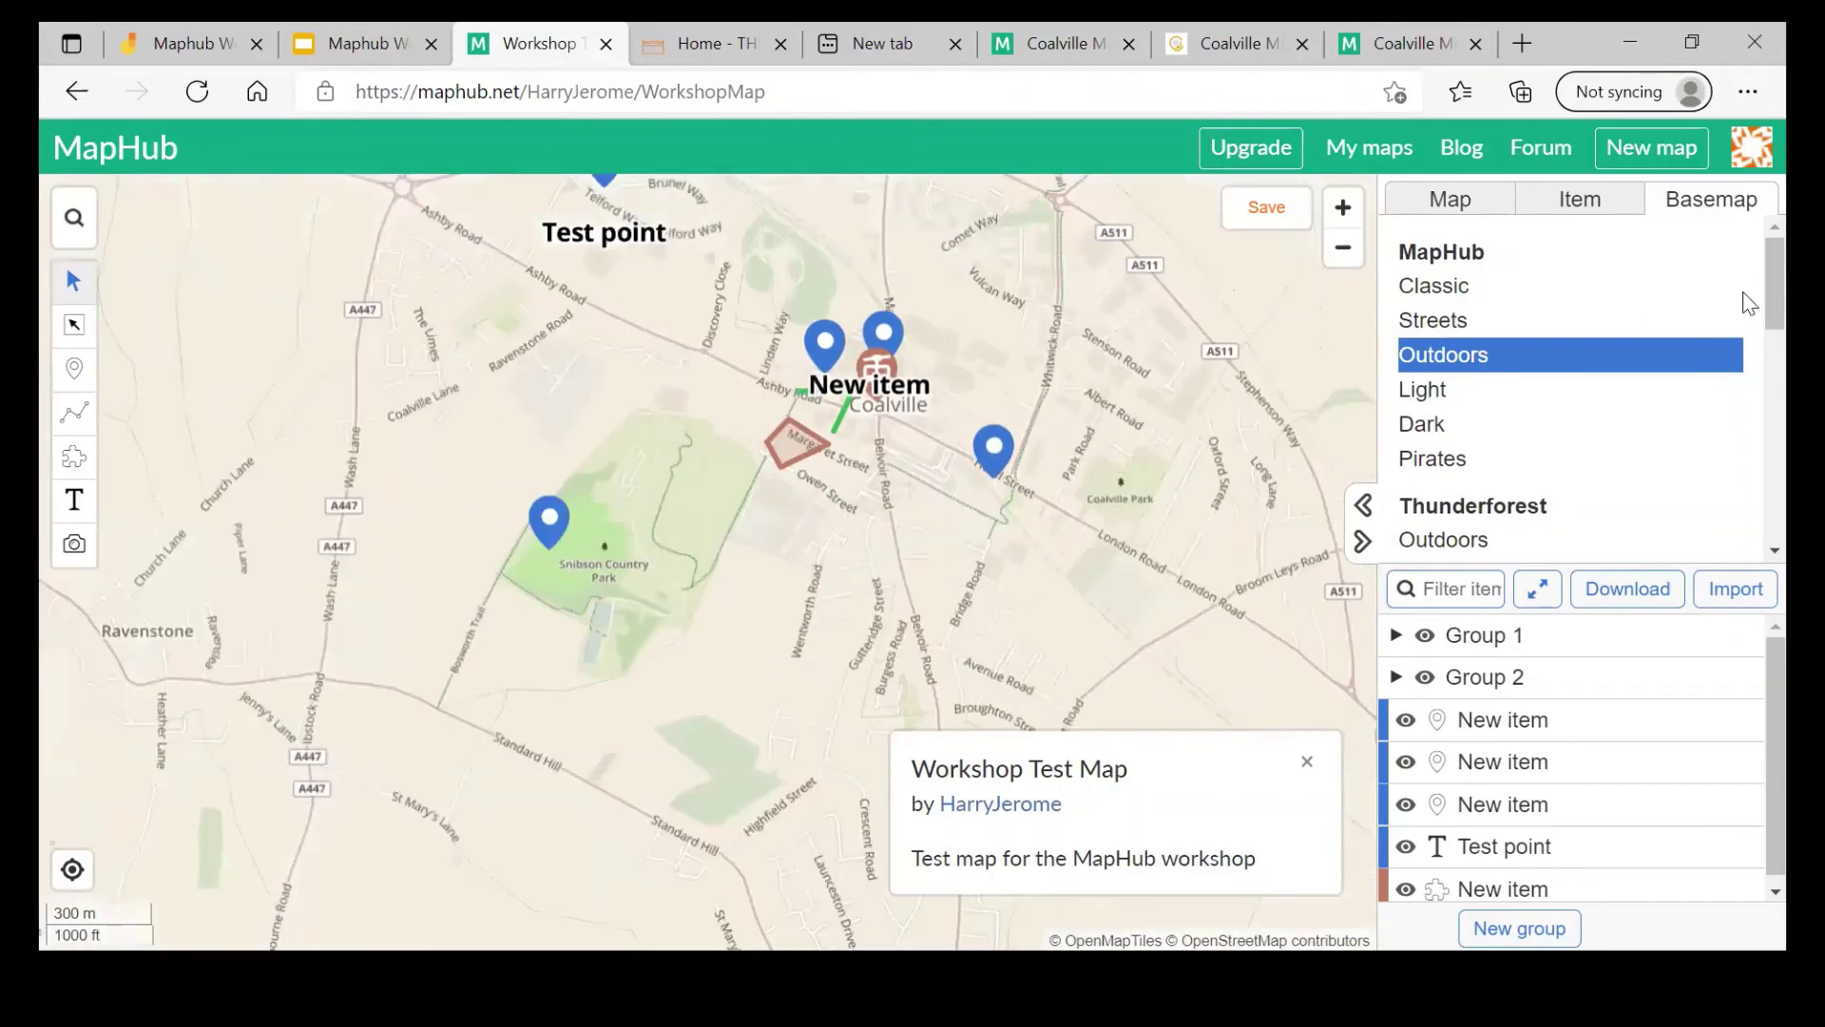
{"action": "scroll", "coordinate": [1749, 422], "scroll_direction": "down", "scroll_amount": 3}
{"action": "scroll", "coordinate": [1749, 421], "scroll_direction": "down", "scroll_amount": 5}
{"action": "scroll", "coordinate": [1747, 494], "scroll_direction": "up", "scroll_amount": 10}
Step: Try the Light basemap, and set the map to the Pirates basemap
{"action": "left_click", "coordinate": [1565, 393]}
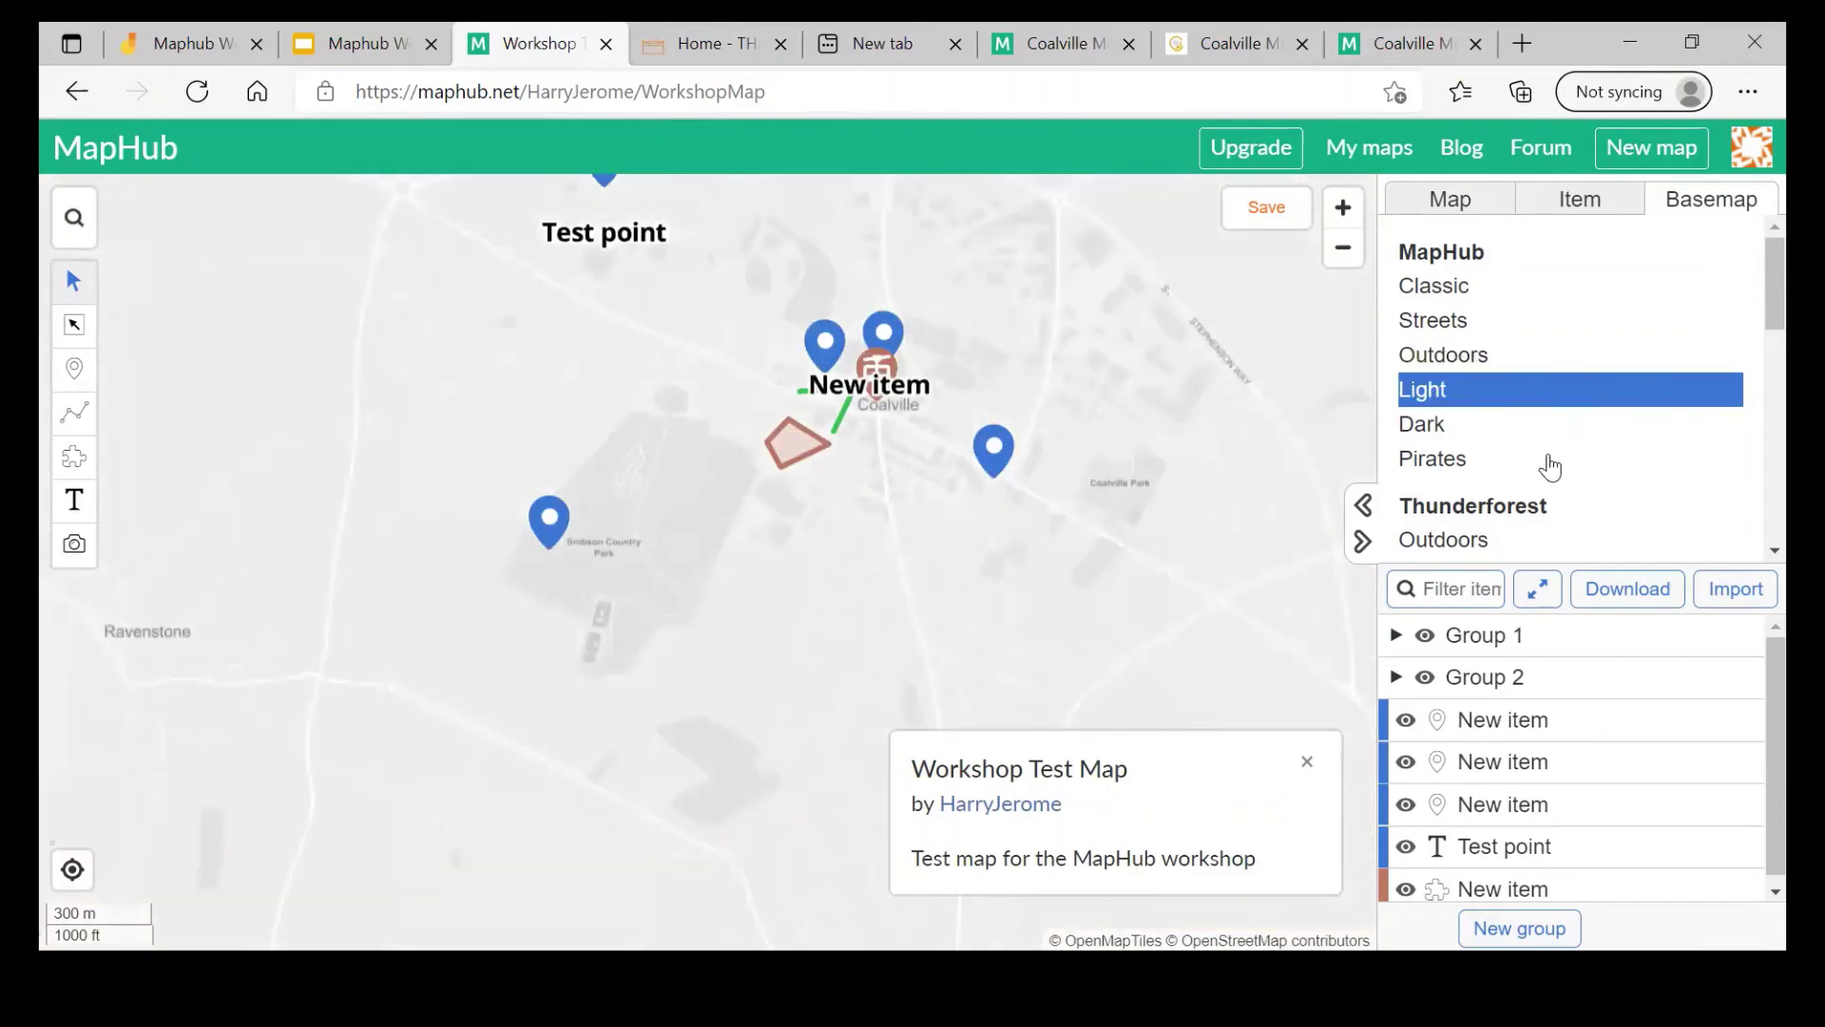
{"action": "left_click", "coordinate": [1548, 462]}
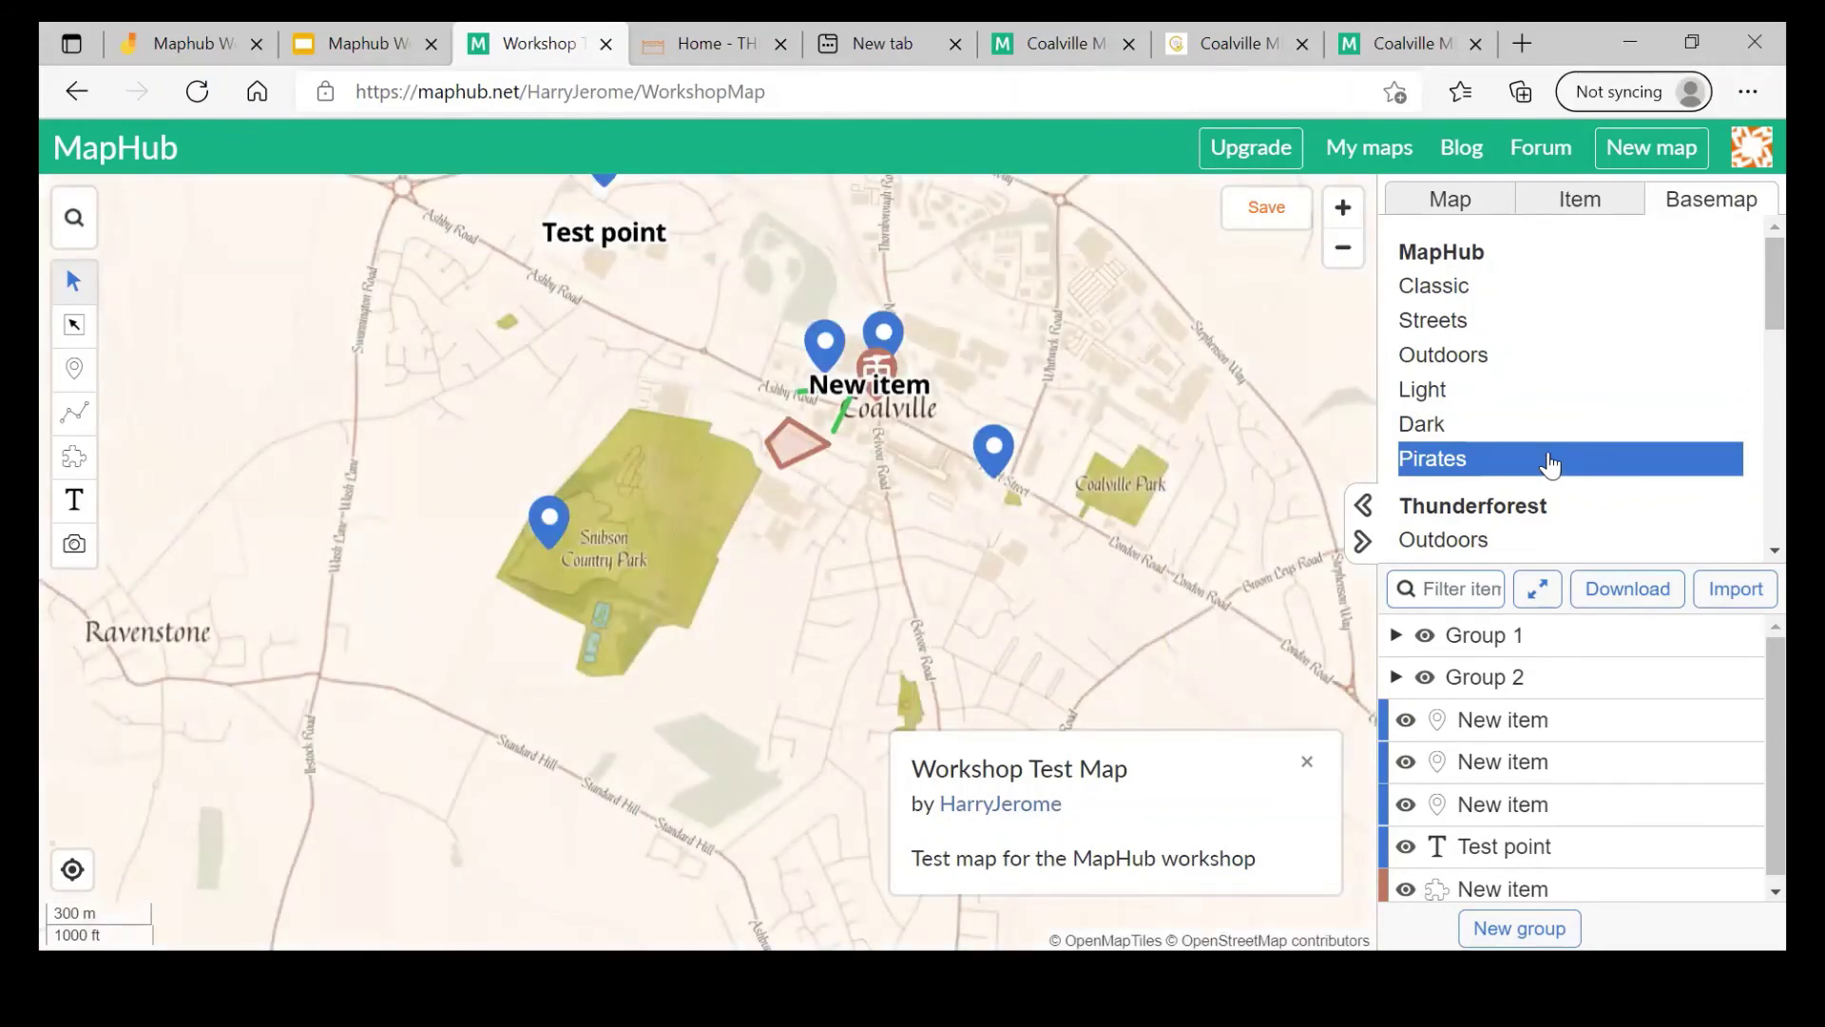
{"action": "scroll", "coordinate": [1548, 462], "scroll_direction": "down", "scroll_amount": 1}
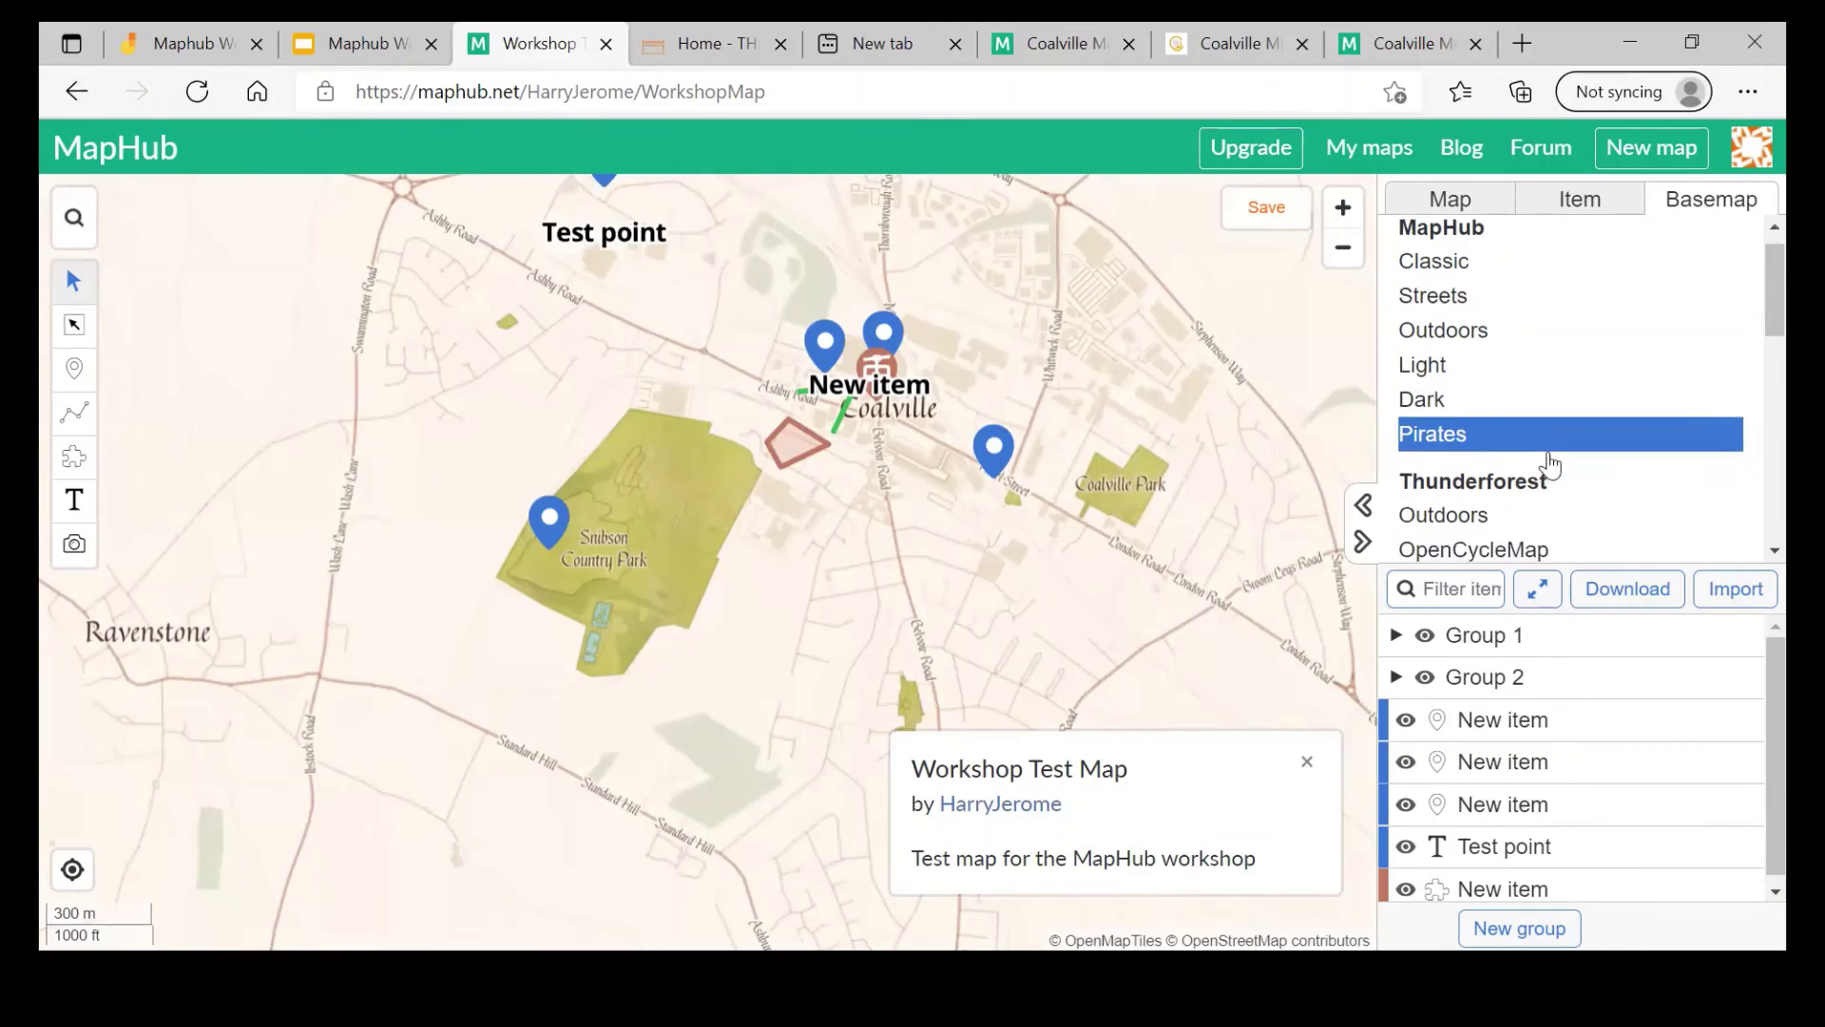
{"action": "scroll", "coordinate": [1535, 432], "scroll_direction": "down", "scroll_amount": 2}
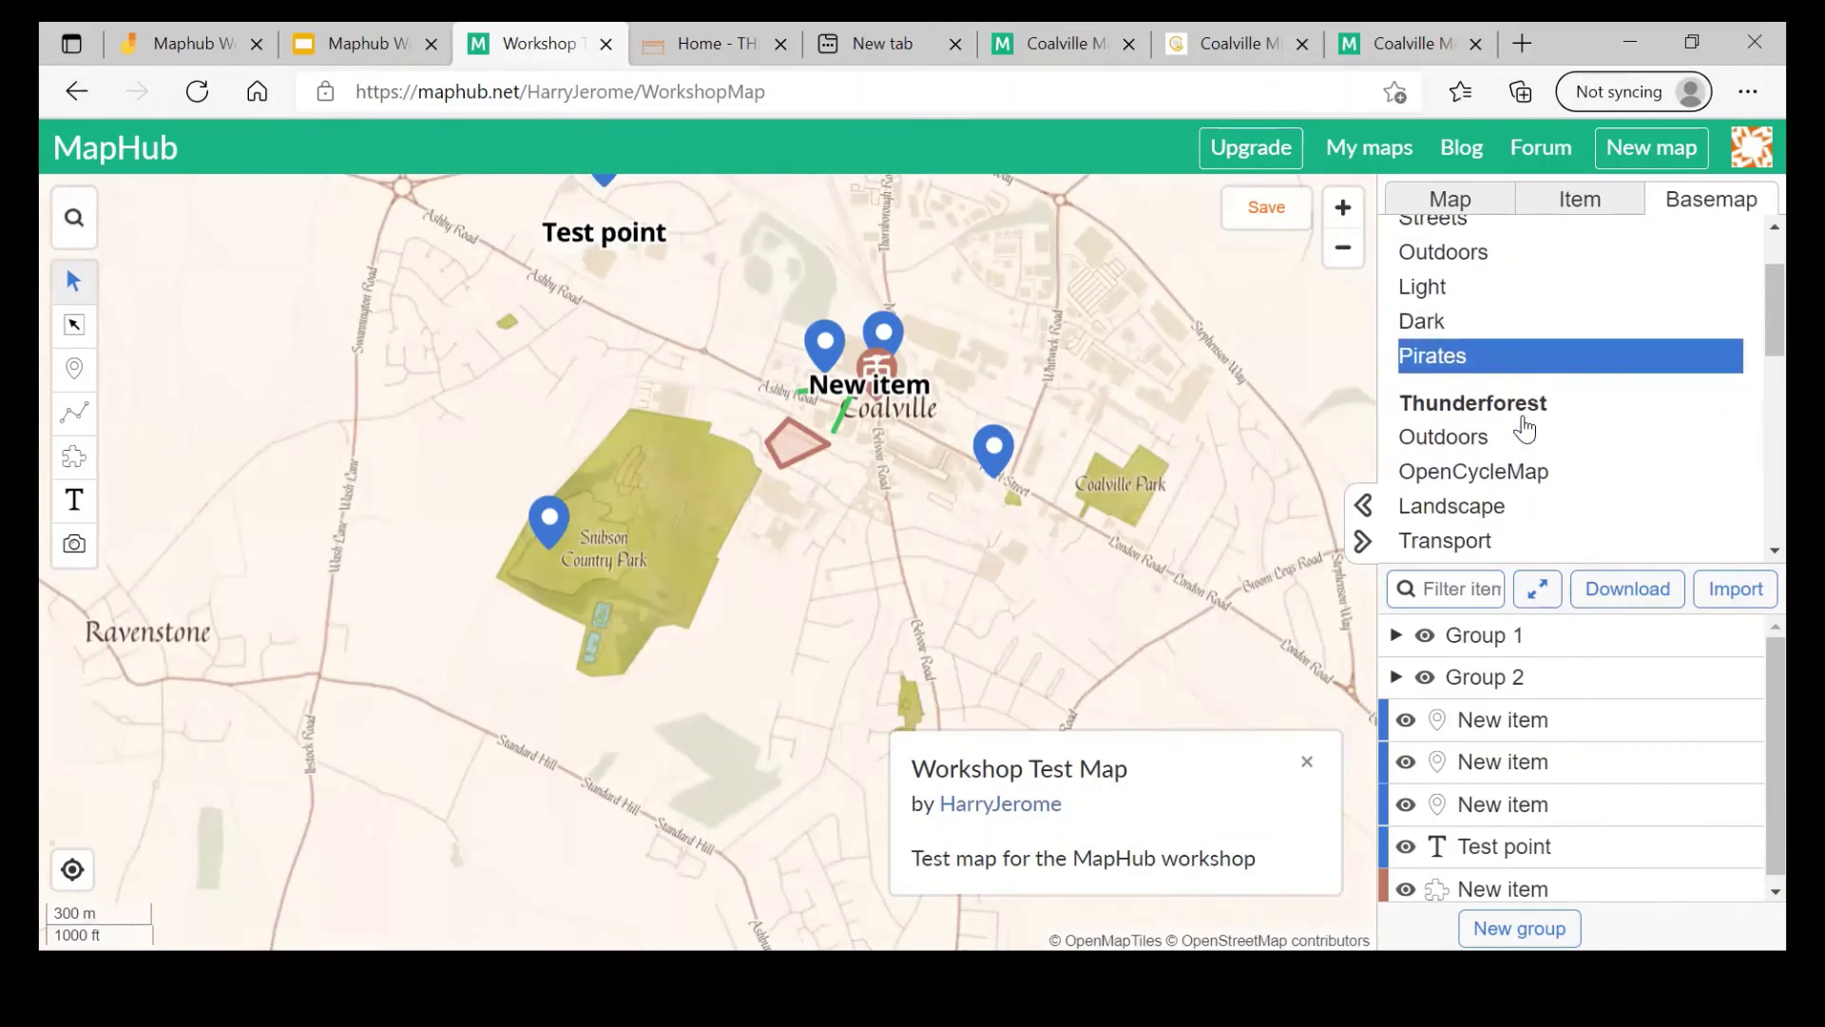
Step: Try the Thunderforest Outdoors basemap on the map and inspect the area around Coalville
{"action": "scroll", "coordinate": [1520, 429], "scroll_direction": "down", "scroll_amount": 1}
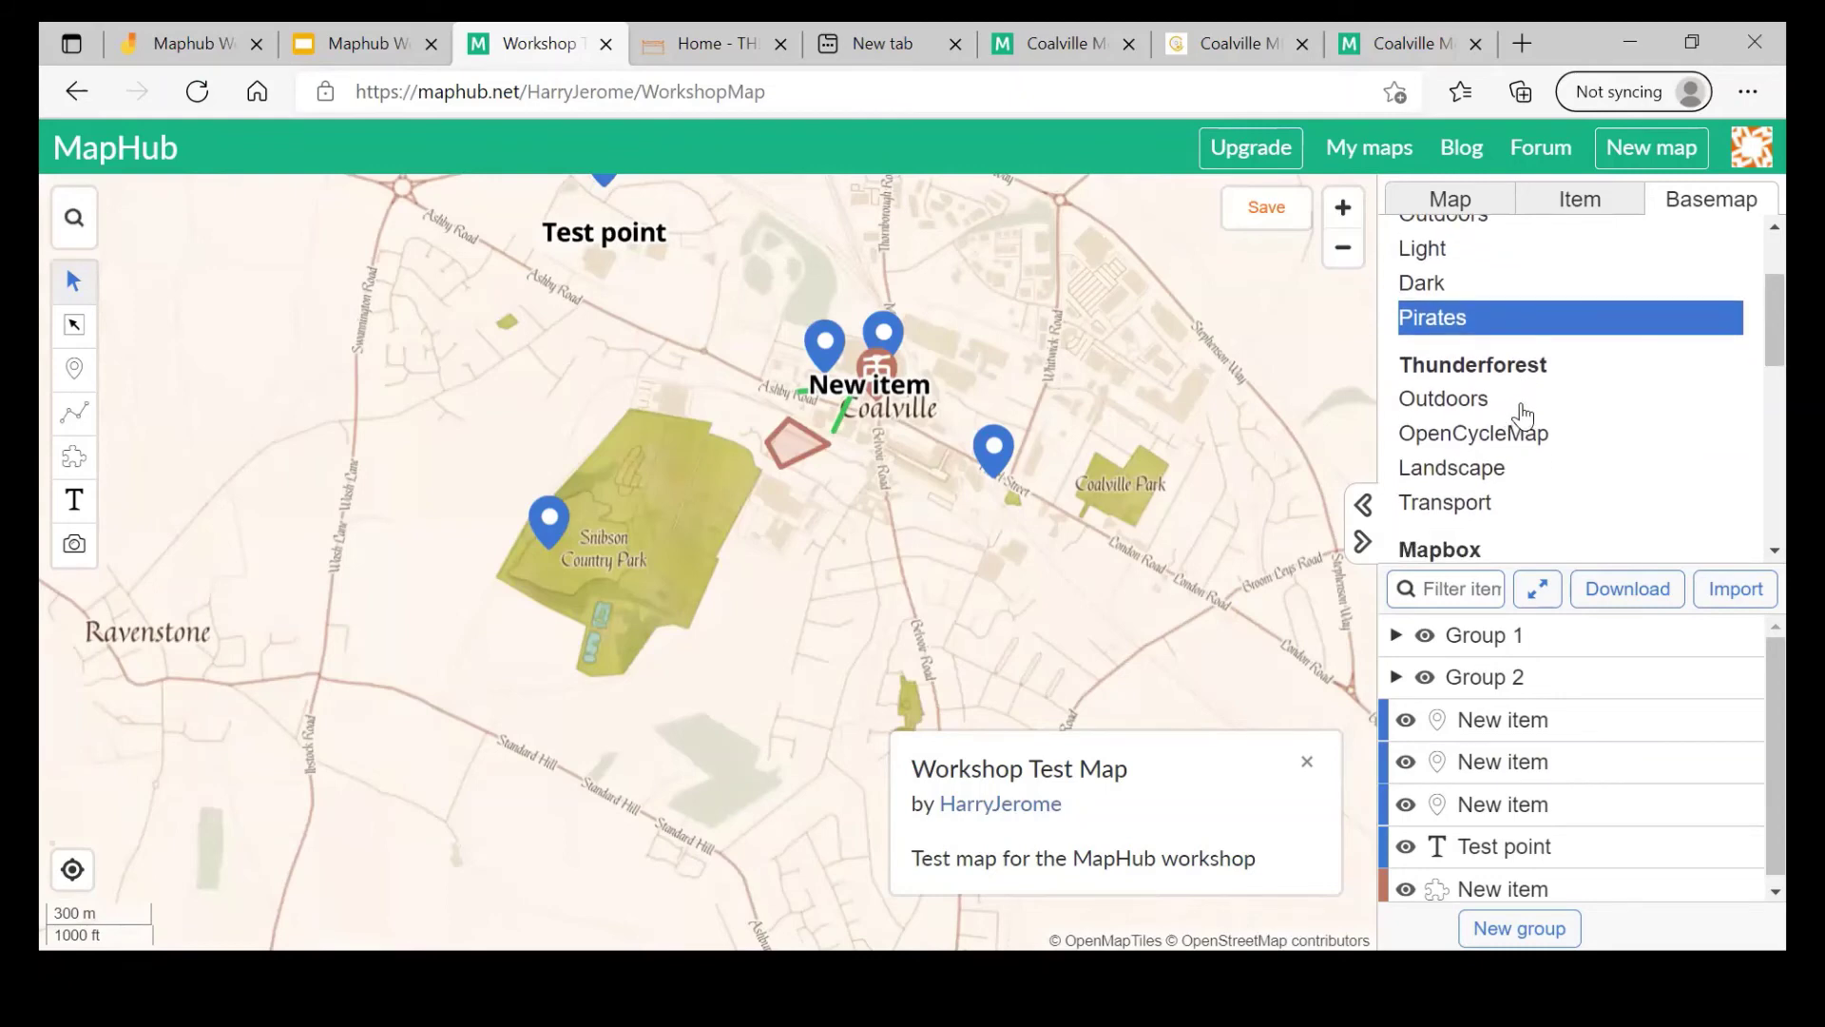
{"action": "left_click", "coordinate": [1521, 401]}
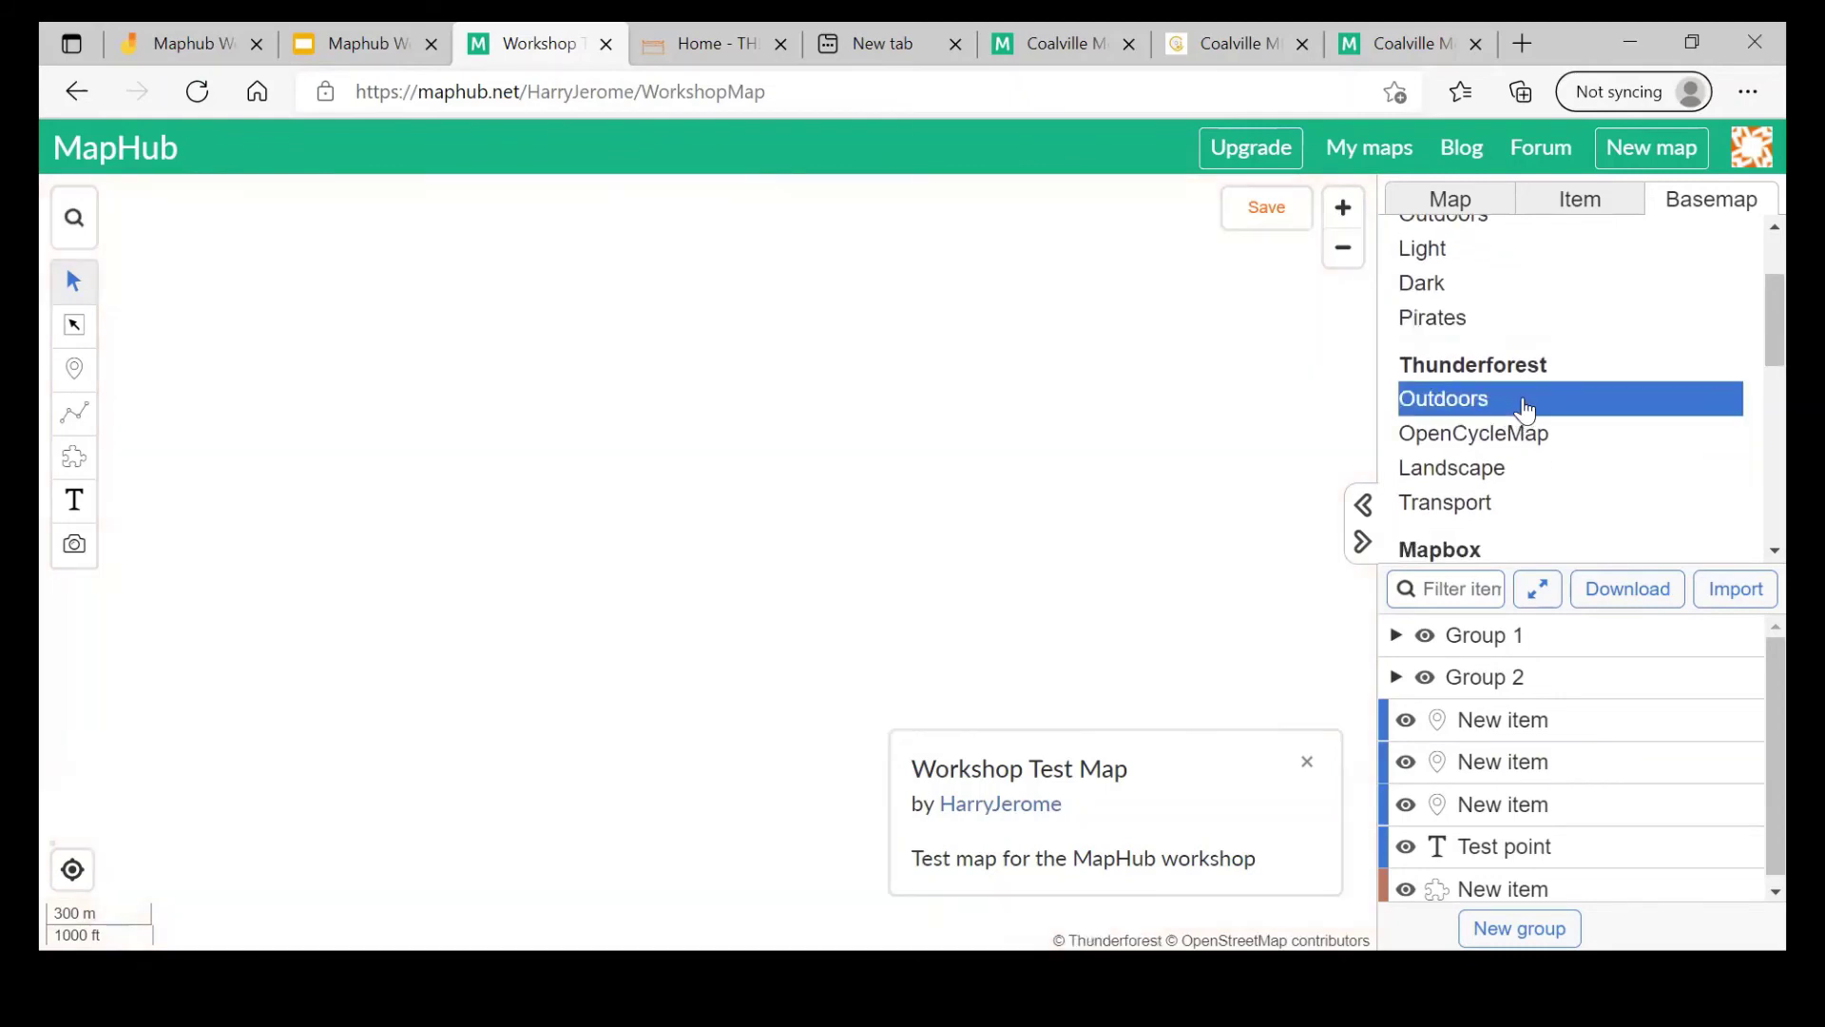
{"action": "scroll", "coordinate": [1514, 370], "scroll_direction": "down", "scroll_amount": 1}
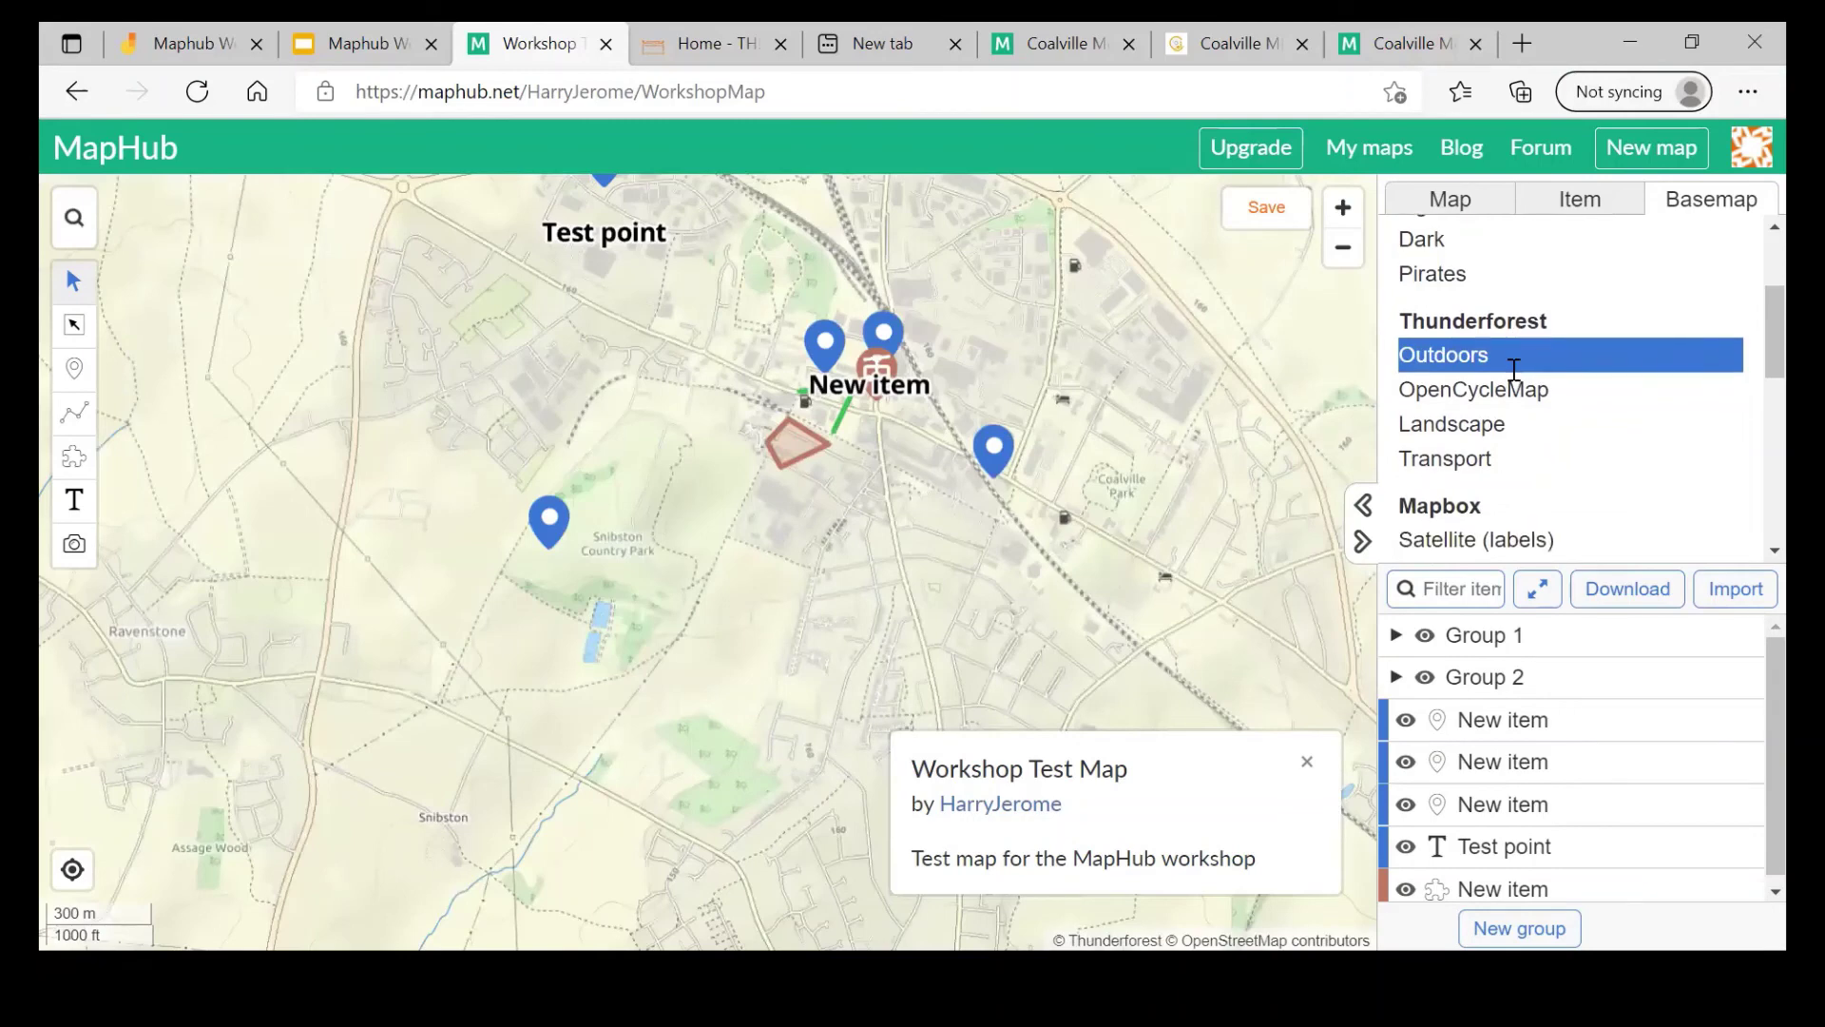
{"action": "scroll", "coordinate": [1515, 384], "scroll_direction": "up", "scroll_amount": 3}
{"action": "scroll", "coordinate": [1514, 380], "scroll_direction": "down", "scroll_amount": 3}
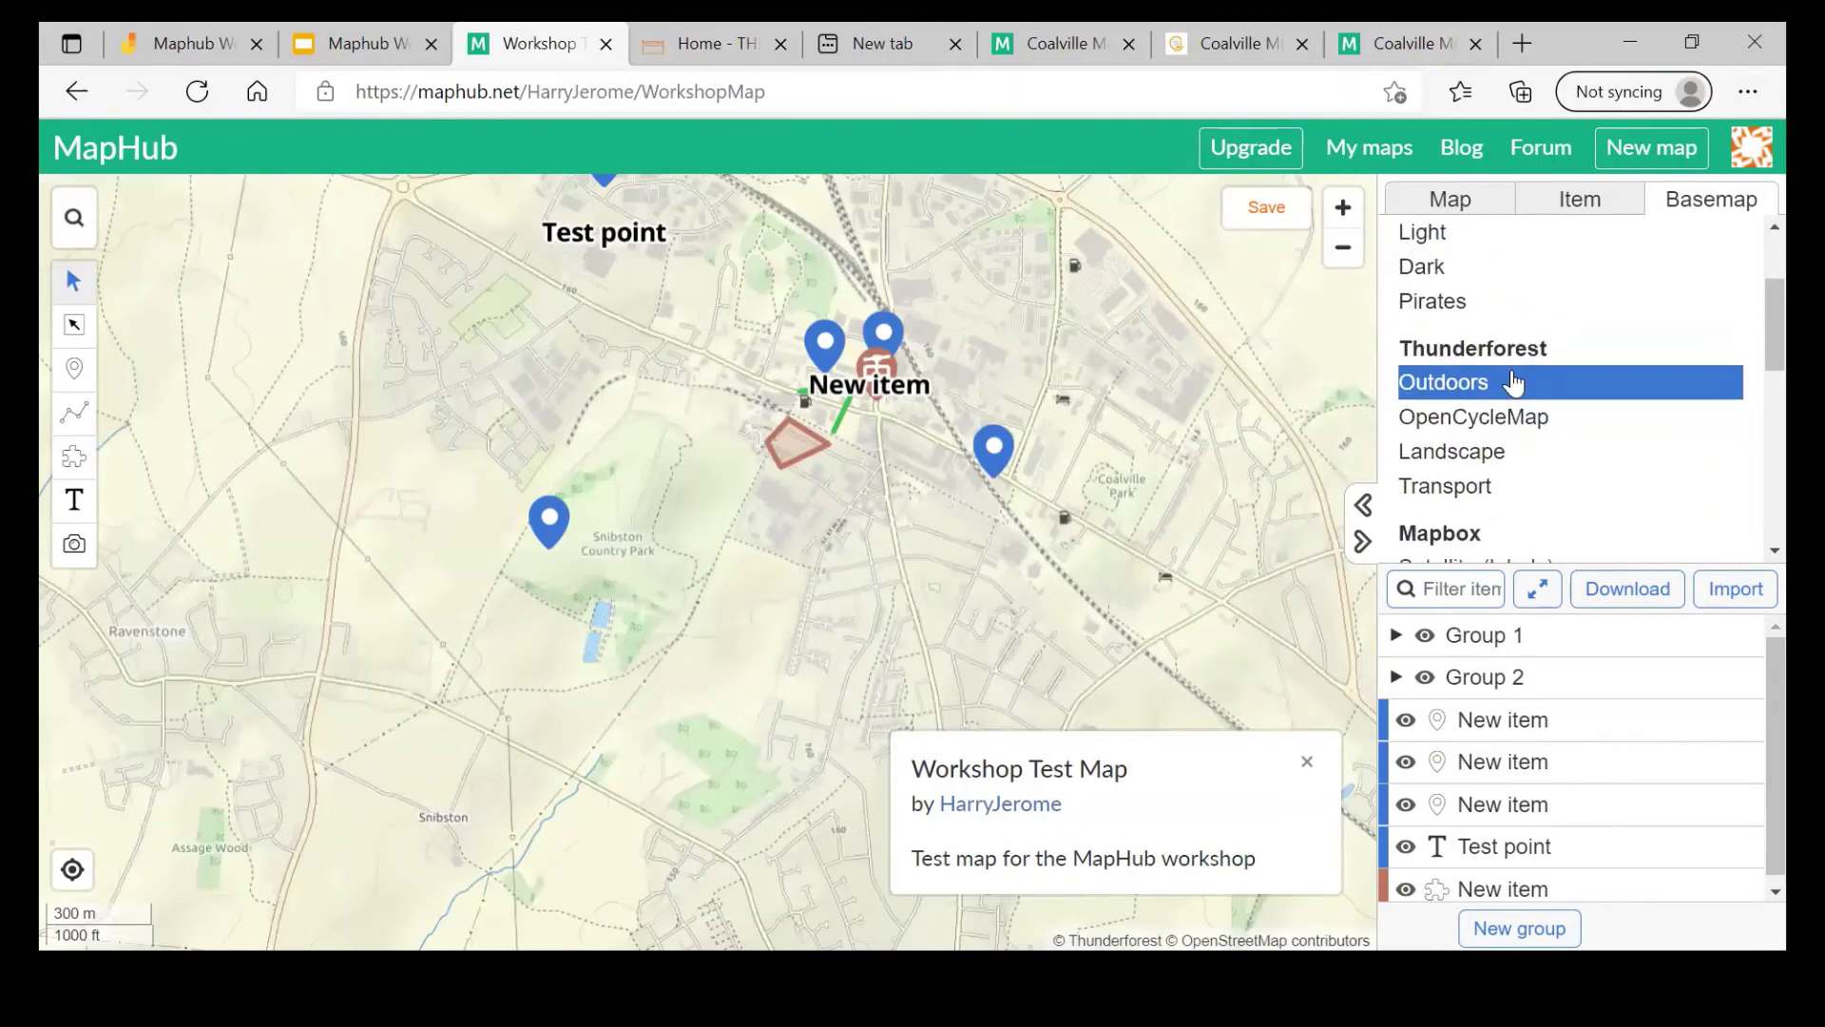
{"action": "left_click_drag", "start_coordinate": [1085, 358], "coordinate": [1039, 514]}
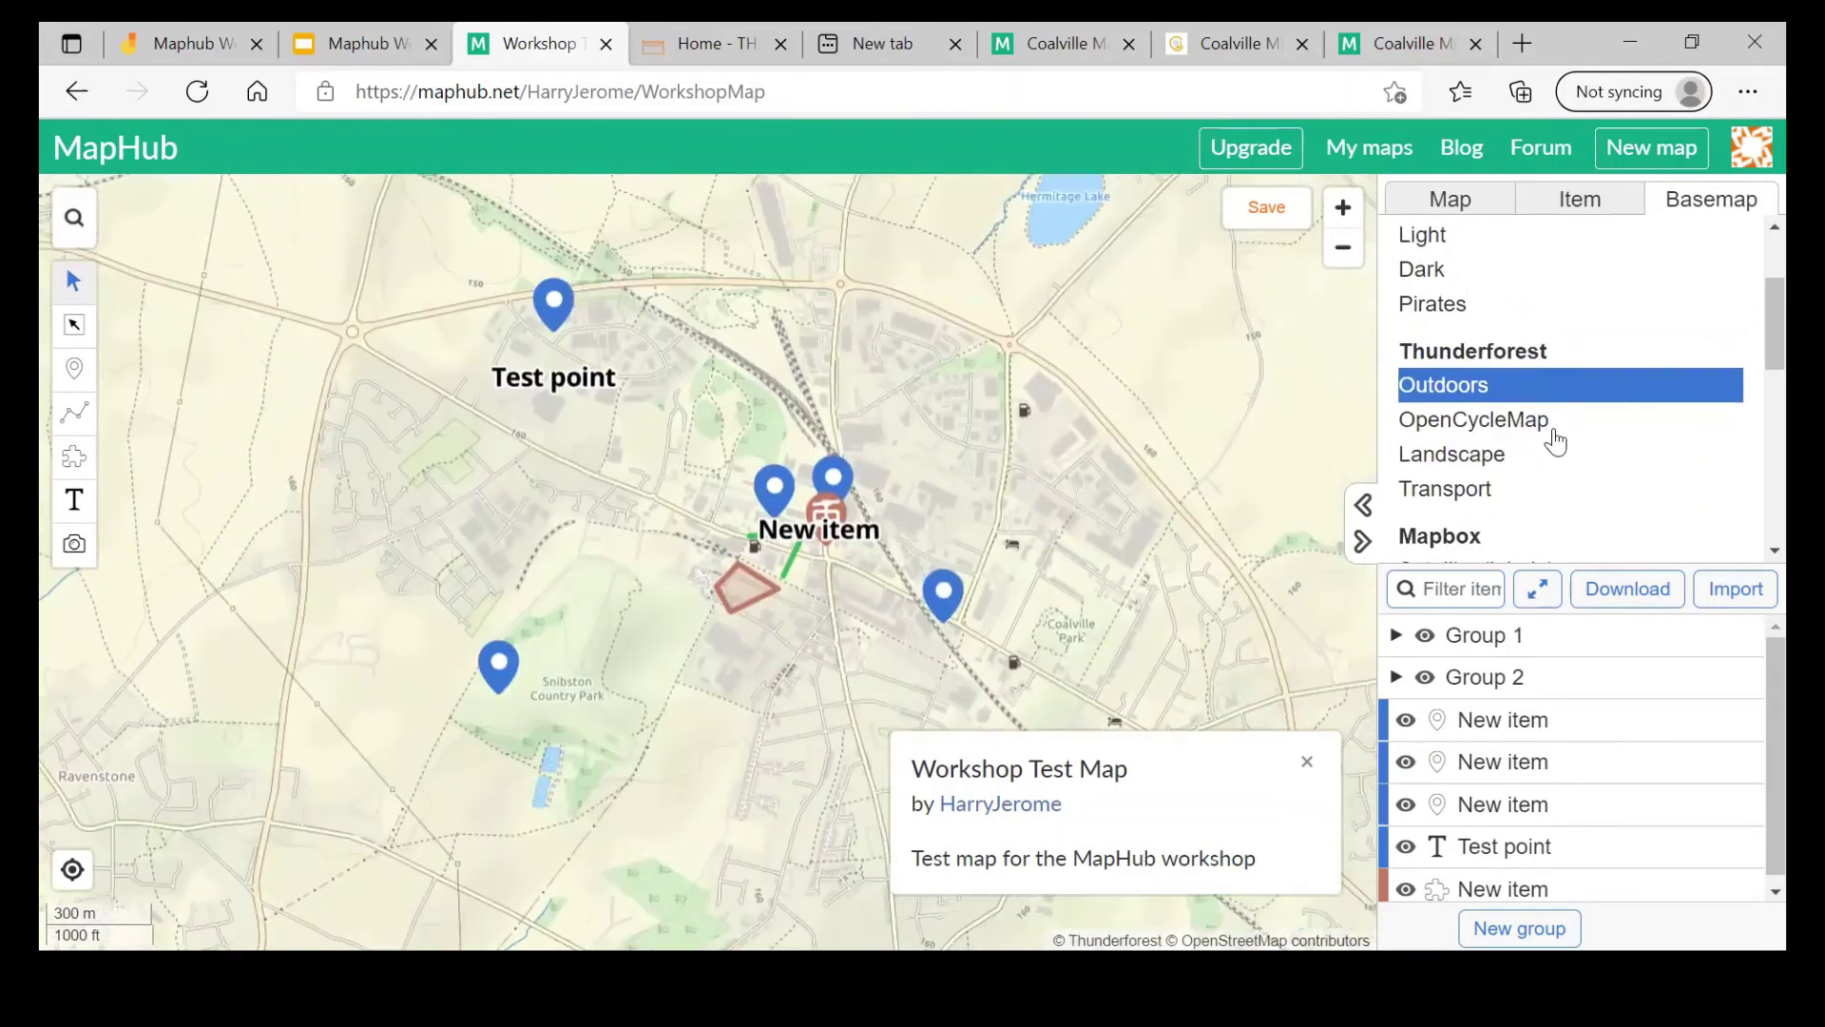
Step: Try the Thunderforest OpenCycleMap basemap and follow the cycle route from Coalville up to Whitwick and back
{"action": "left_click", "coordinate": [1555, 432]}
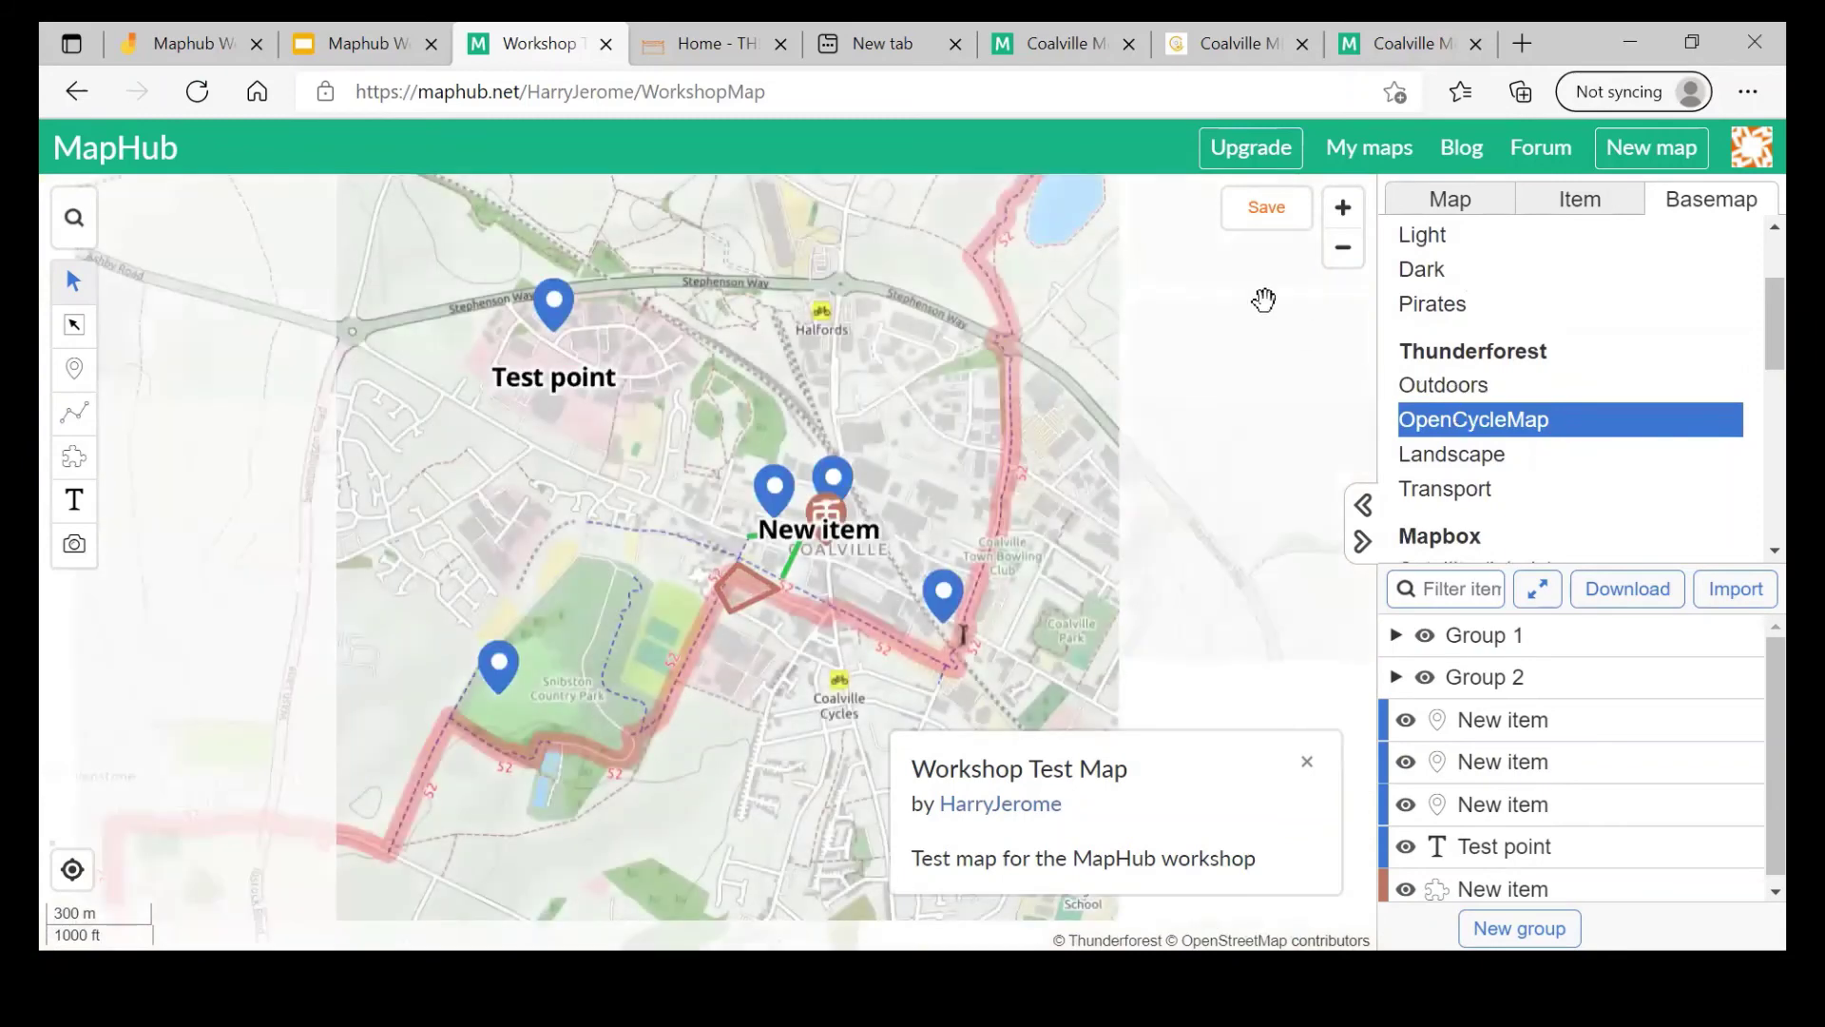
{"action": "left_click_drag", "start_coordinate": [1120, 485], "coordinate": [1060, 593]}
{"action": "left_click_drag", "start_coordinate": [1100, 419], "coordinate": [1023, 555]}
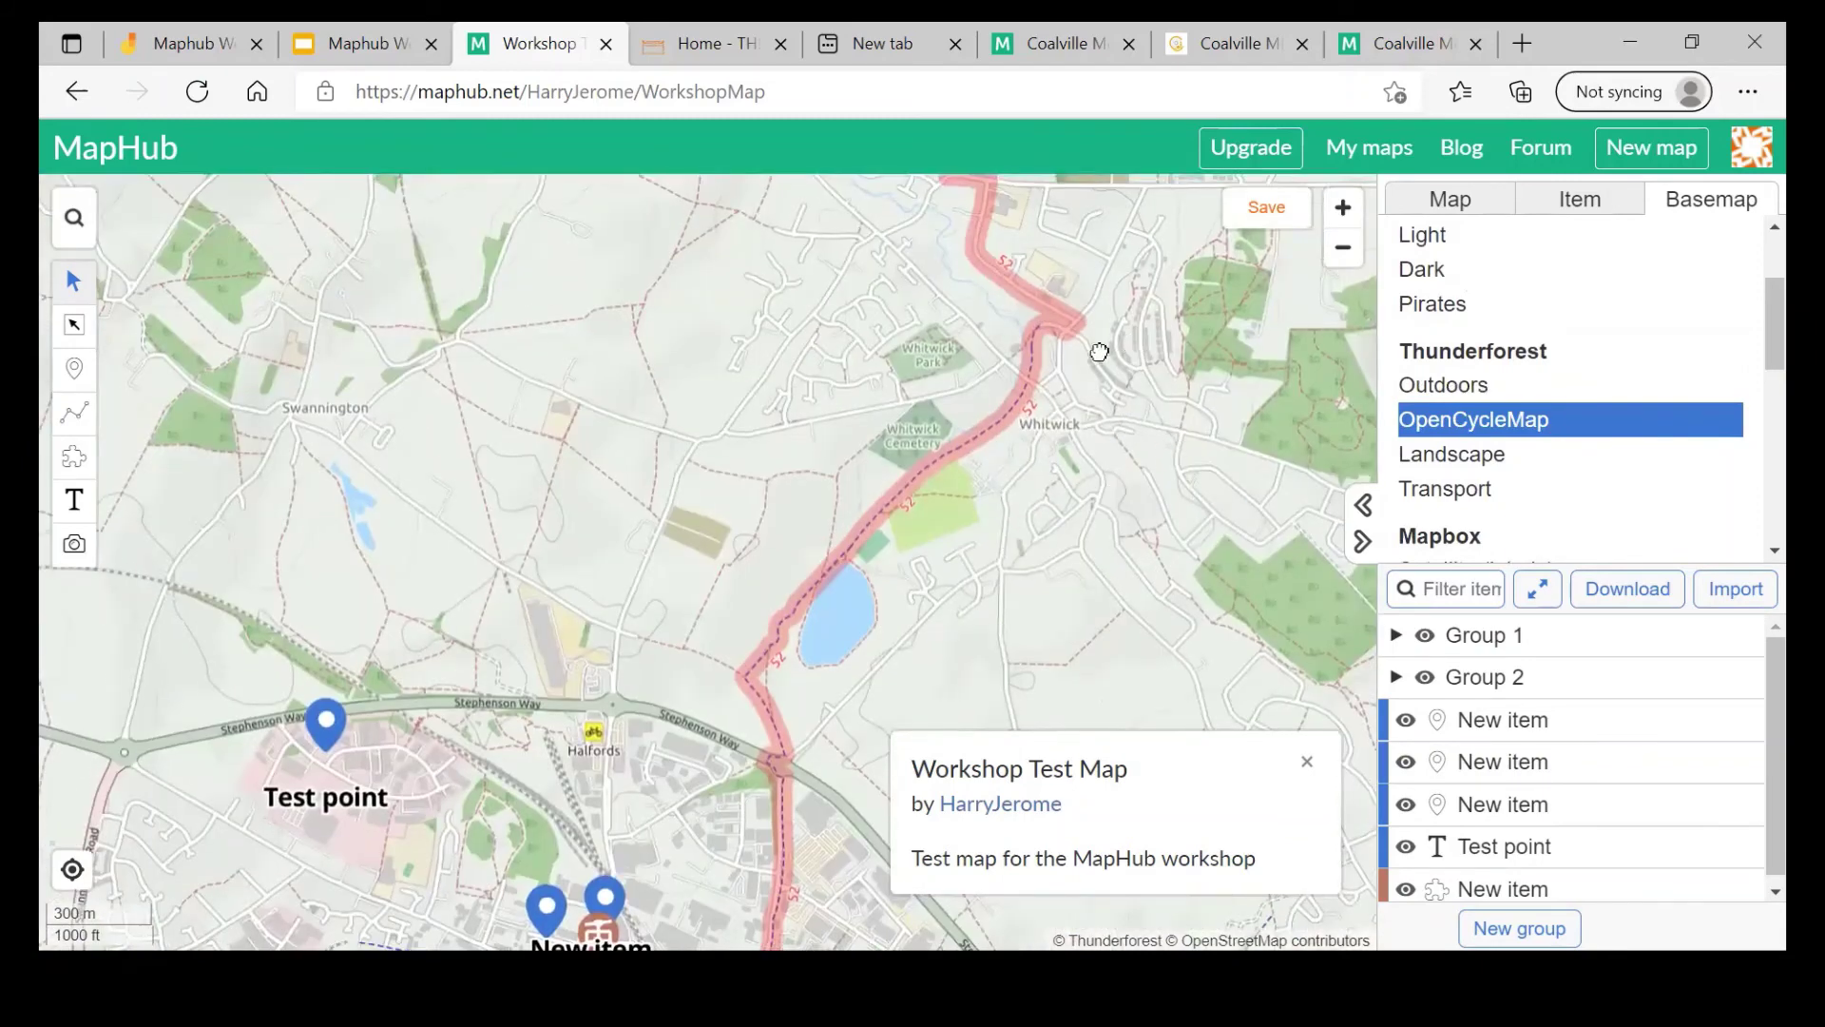
{"action": "left_click_drag", "start_coordinate": [1100, 358], "coordinate": [1165, 232]}
{"action": "left_click_drag", "start_coordinate": [1007, 497], "coordinate": [1054, 406]}
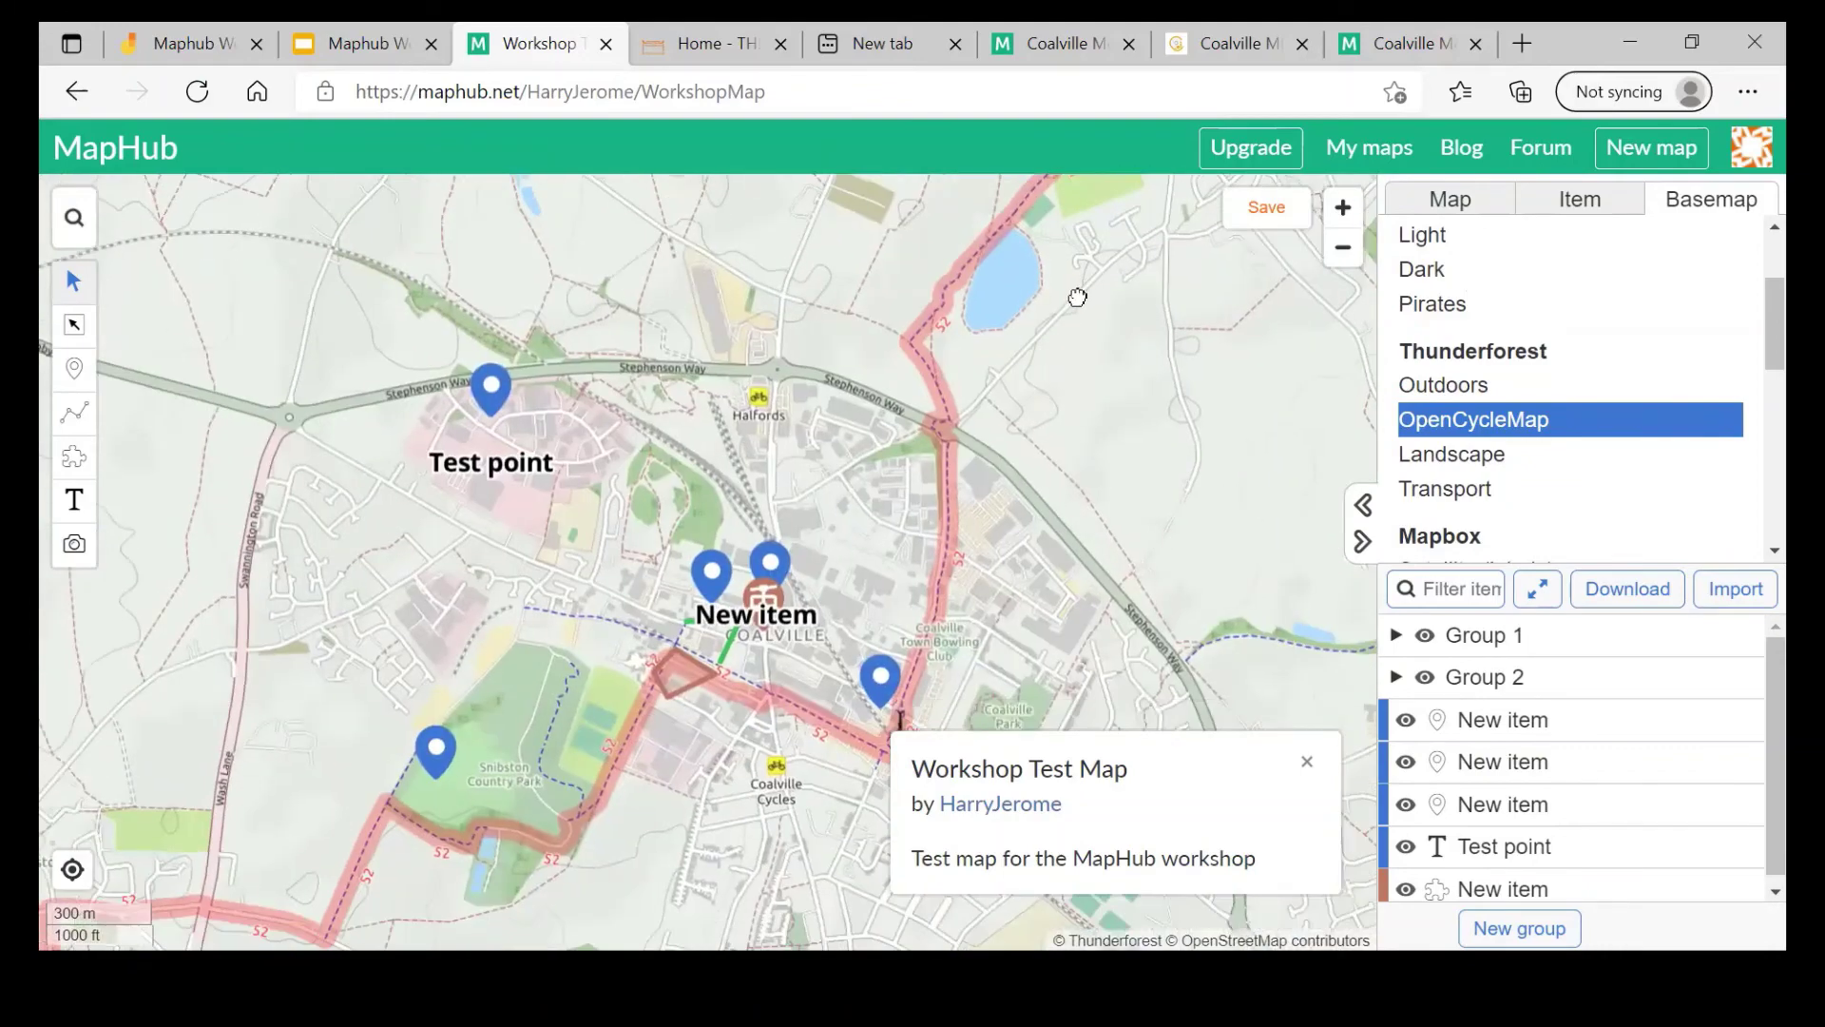
{"action": "left_click_drag", "start_coordinate": [1000, 476], "coordinate": [1069, 309]}
Step: Return to the Pirates basemap for comparison, and try the Thunderforest Landscape and Transport basemaps
{"action": "left_click", "coordinate": [1494, 314]}
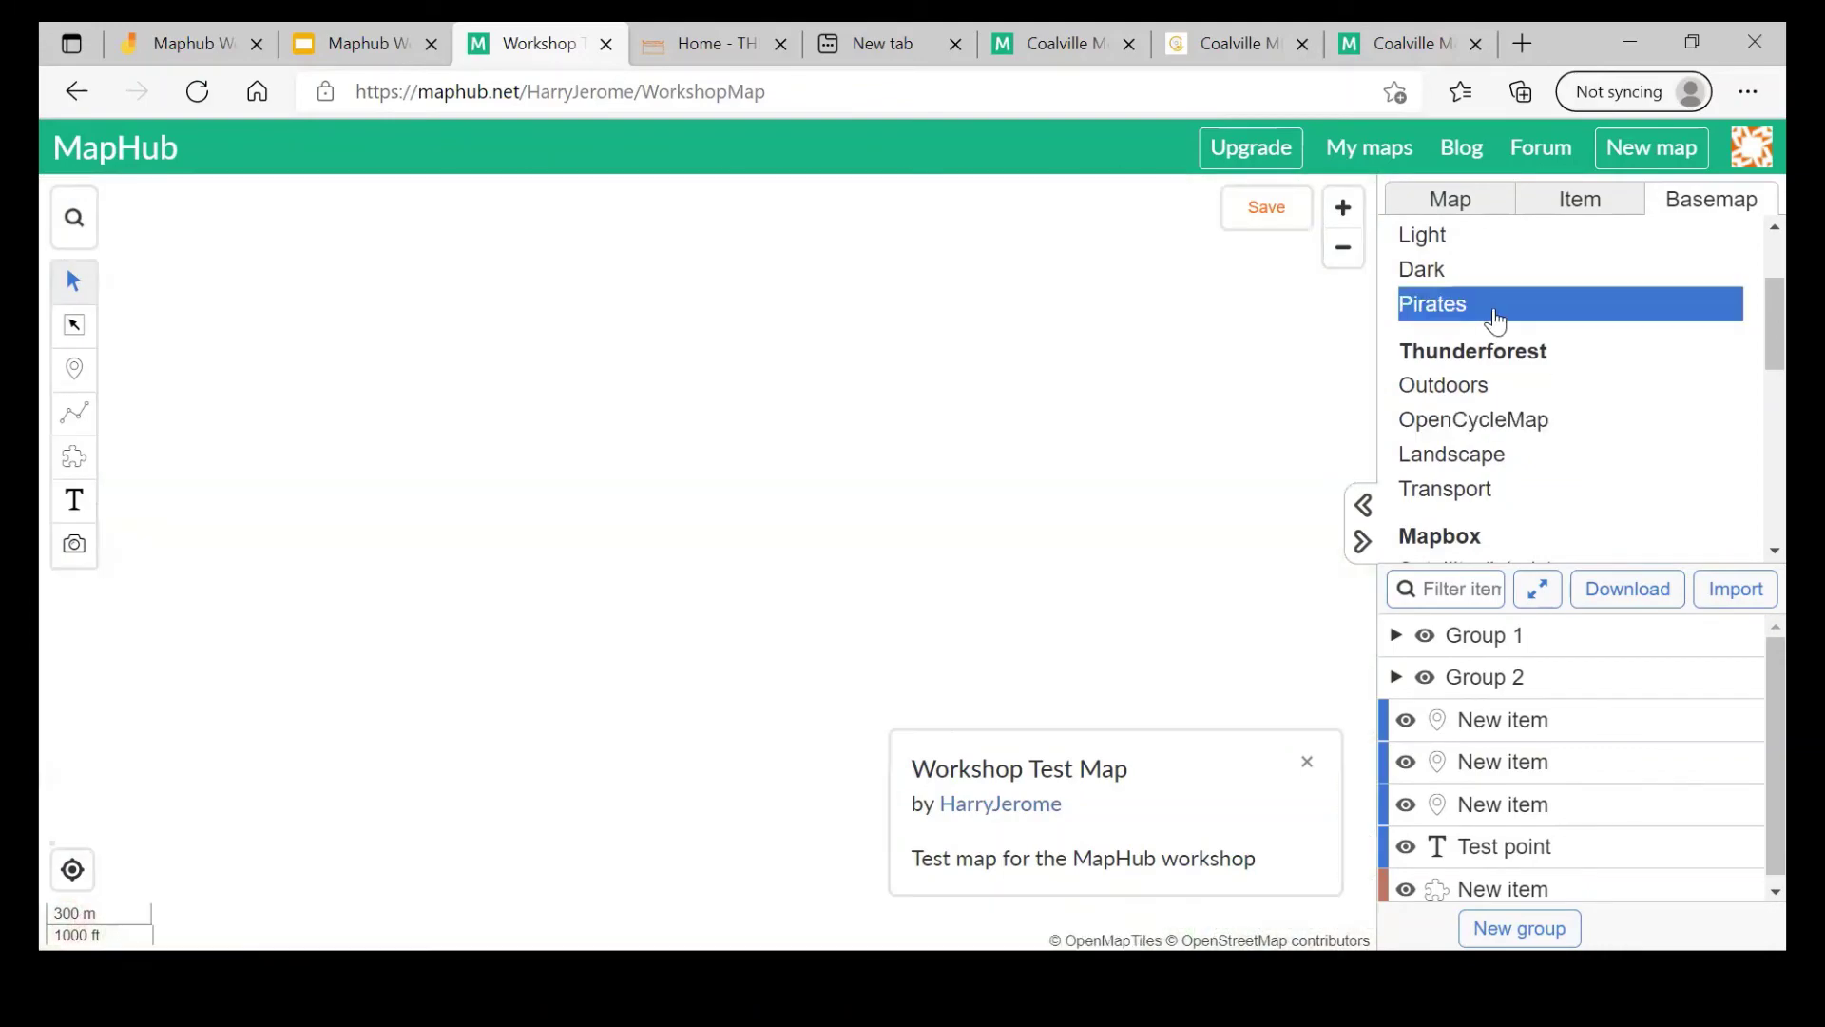
{"action": "scroll", "coordinate": [1493, 395], "scroll_direction": "down", "scroll_amount": 1}
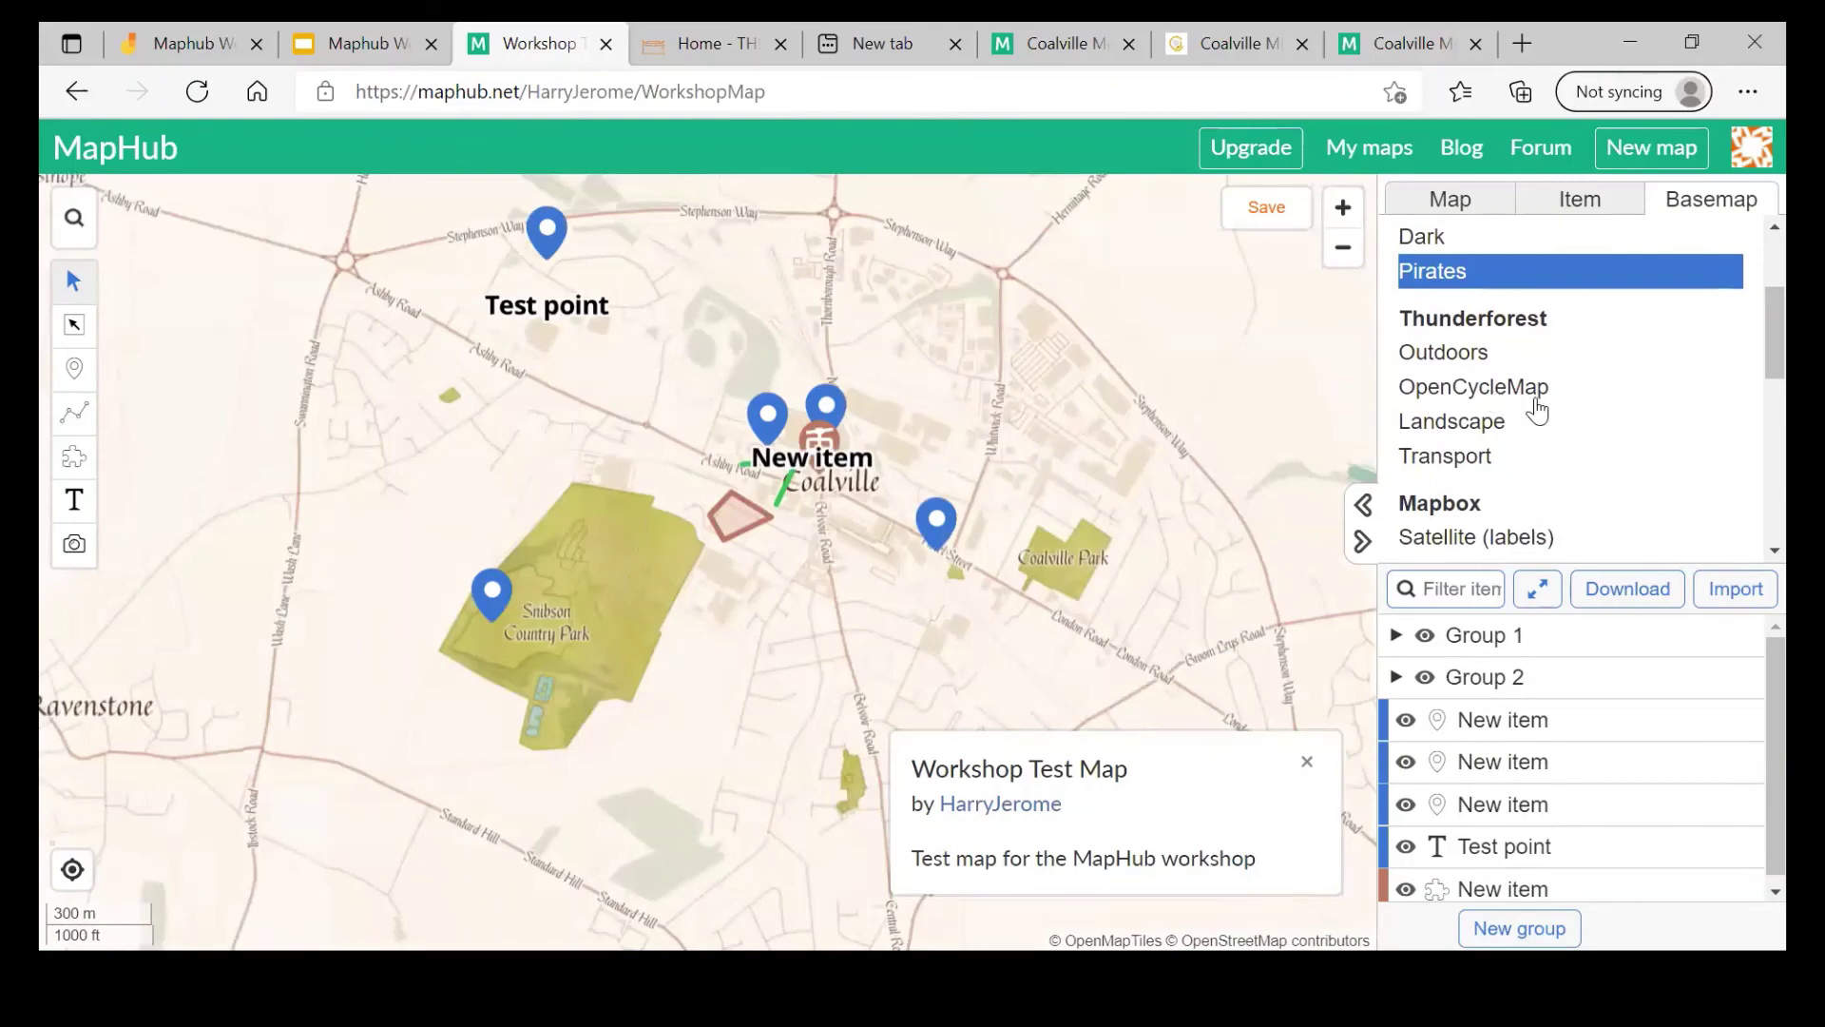
{"action": "scroll", "coordinate": [1537, 407], "scroll_direction": "down", "scroll_amount": 1}
{"action": "left_click", "coordinate": [1538, 405]}
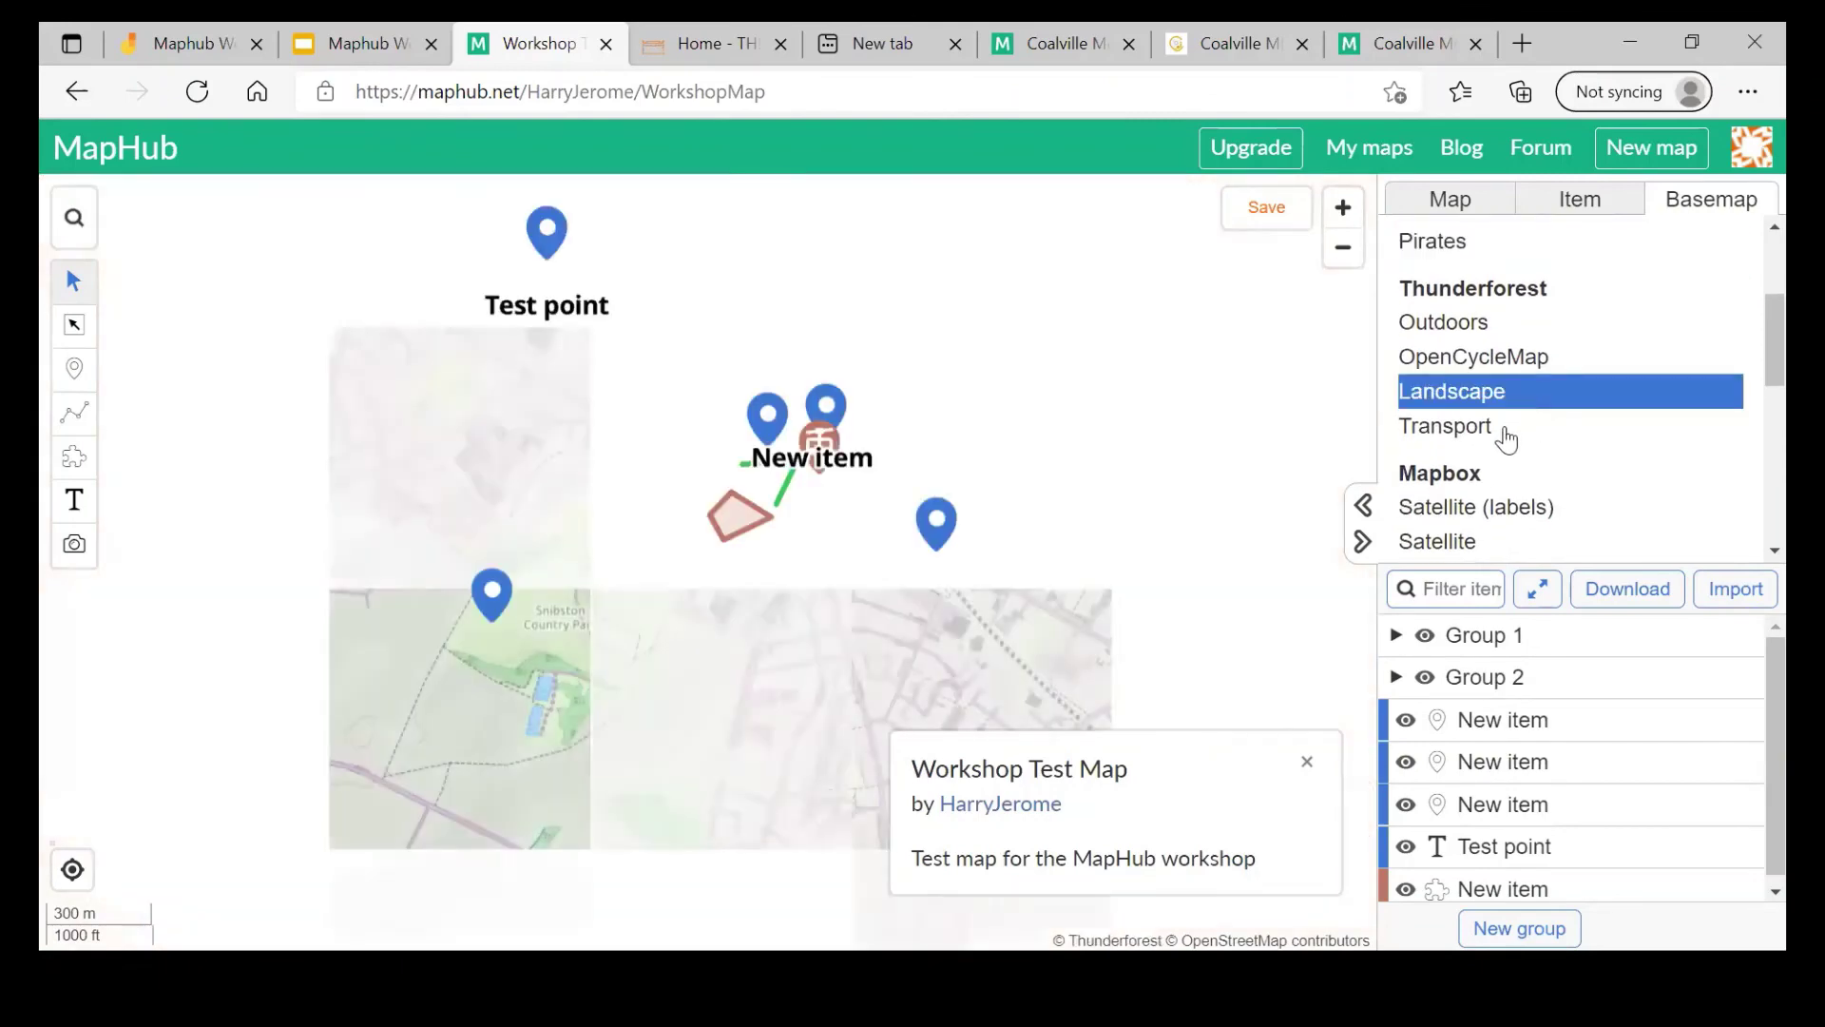
{"action": "left_click", "coordinate": [1510, 428]}
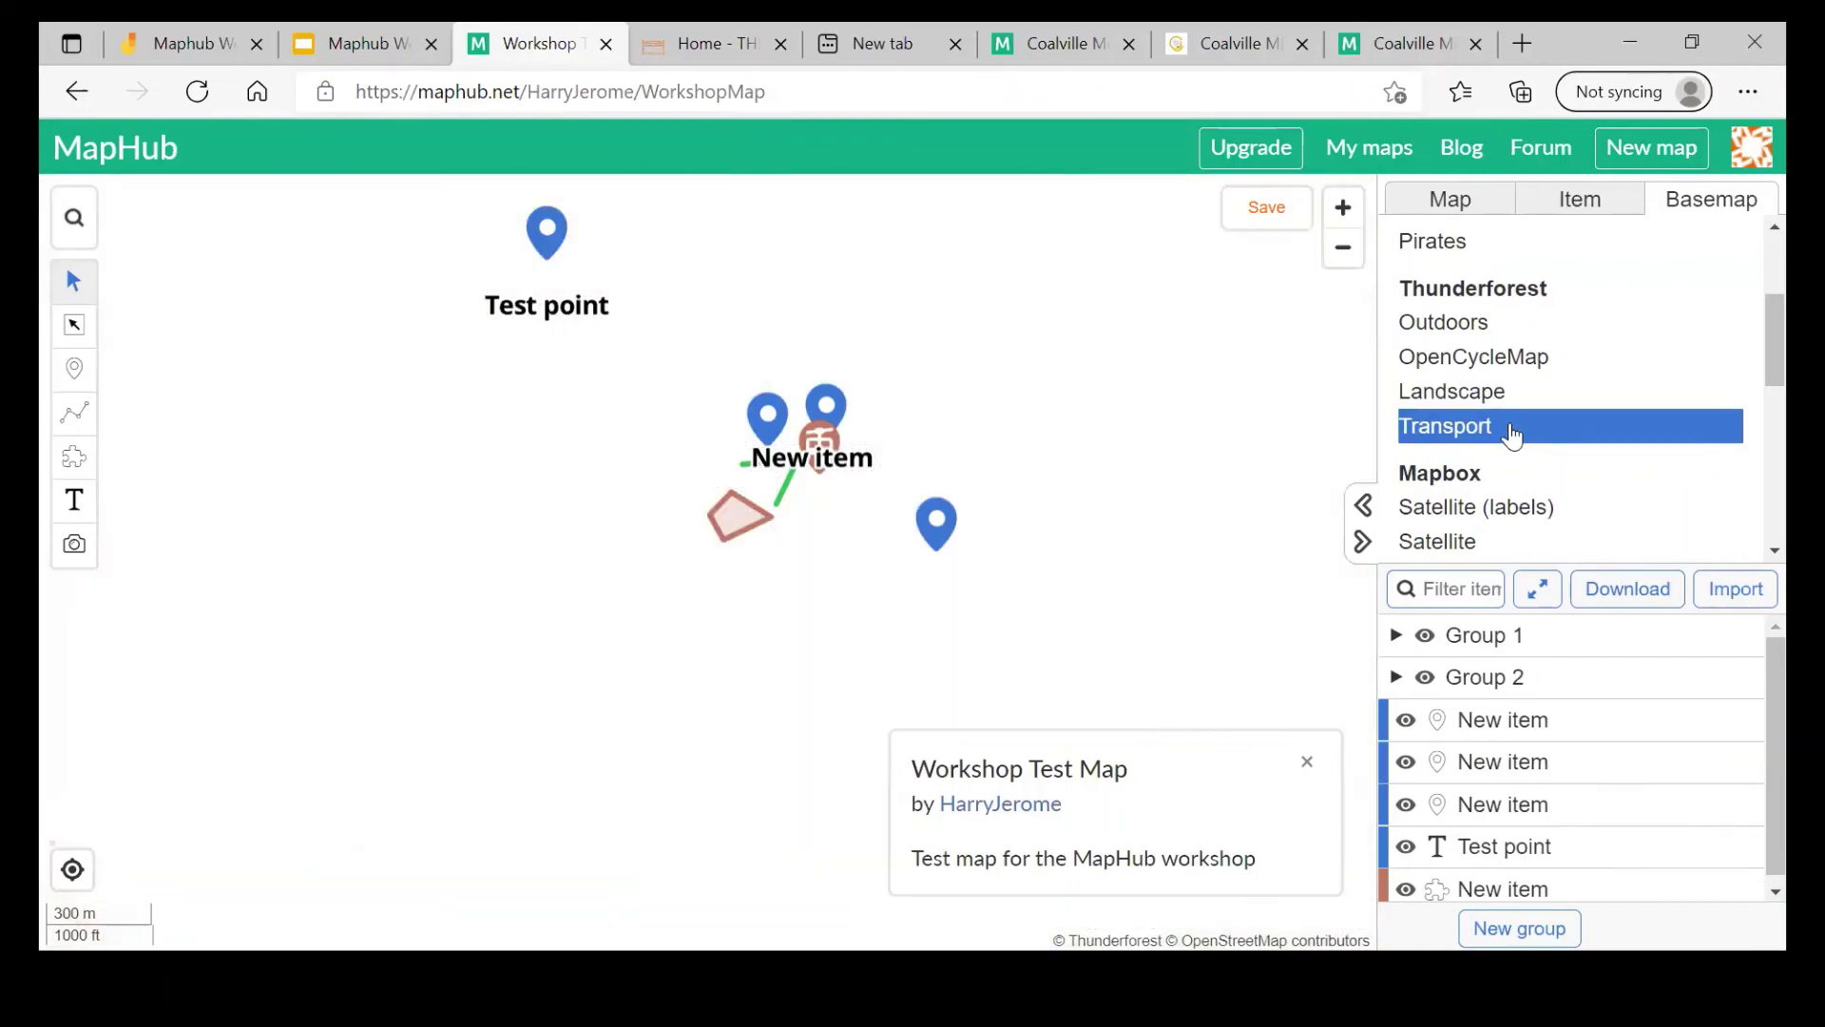
Step: Try the Mapbox Satellite basemap without labels and inspect the aerial imagery from Snibston's woodland to central Coalville
{"action": "scroll", "coordinate": [1510, 426], "scroll_direction": "down", "scroll_amount": 1}
{"action": "left_click", "coordinate": [1508, 419]}
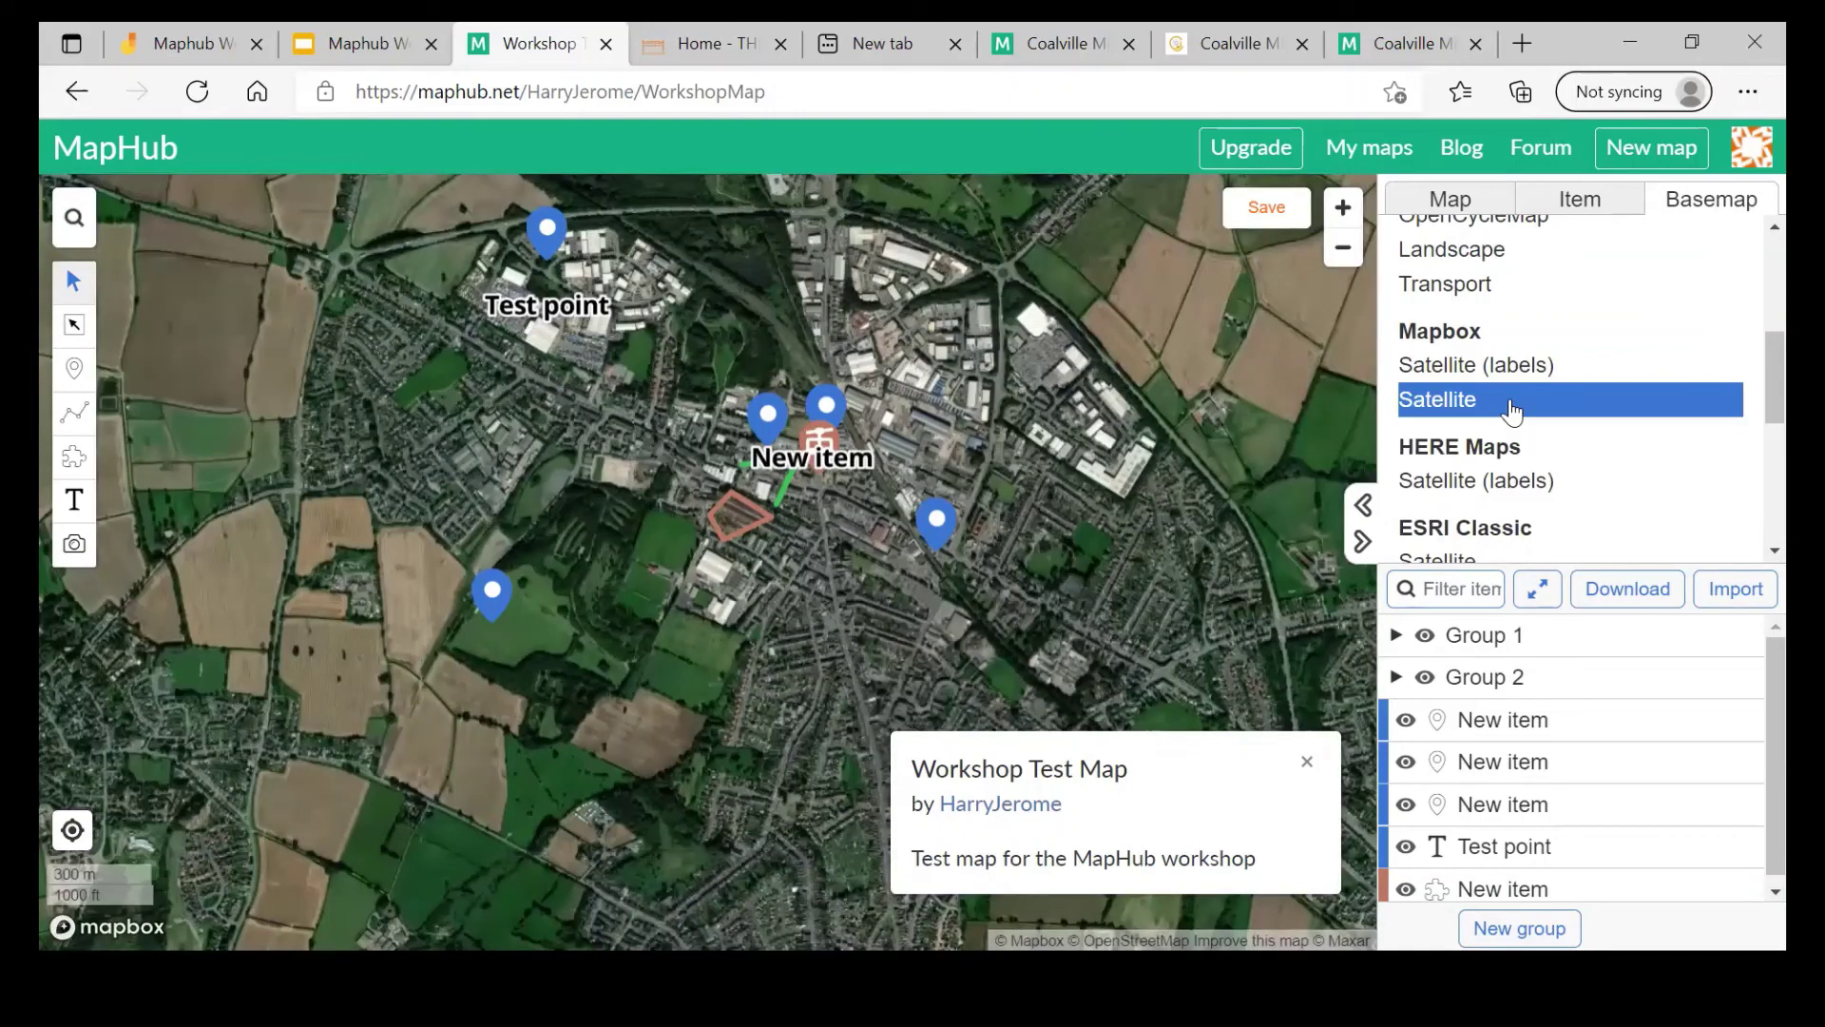
{"action": "scroll", "coordinate": [639, 625], "scroll_direction": "up", "scroll_amount": 3}
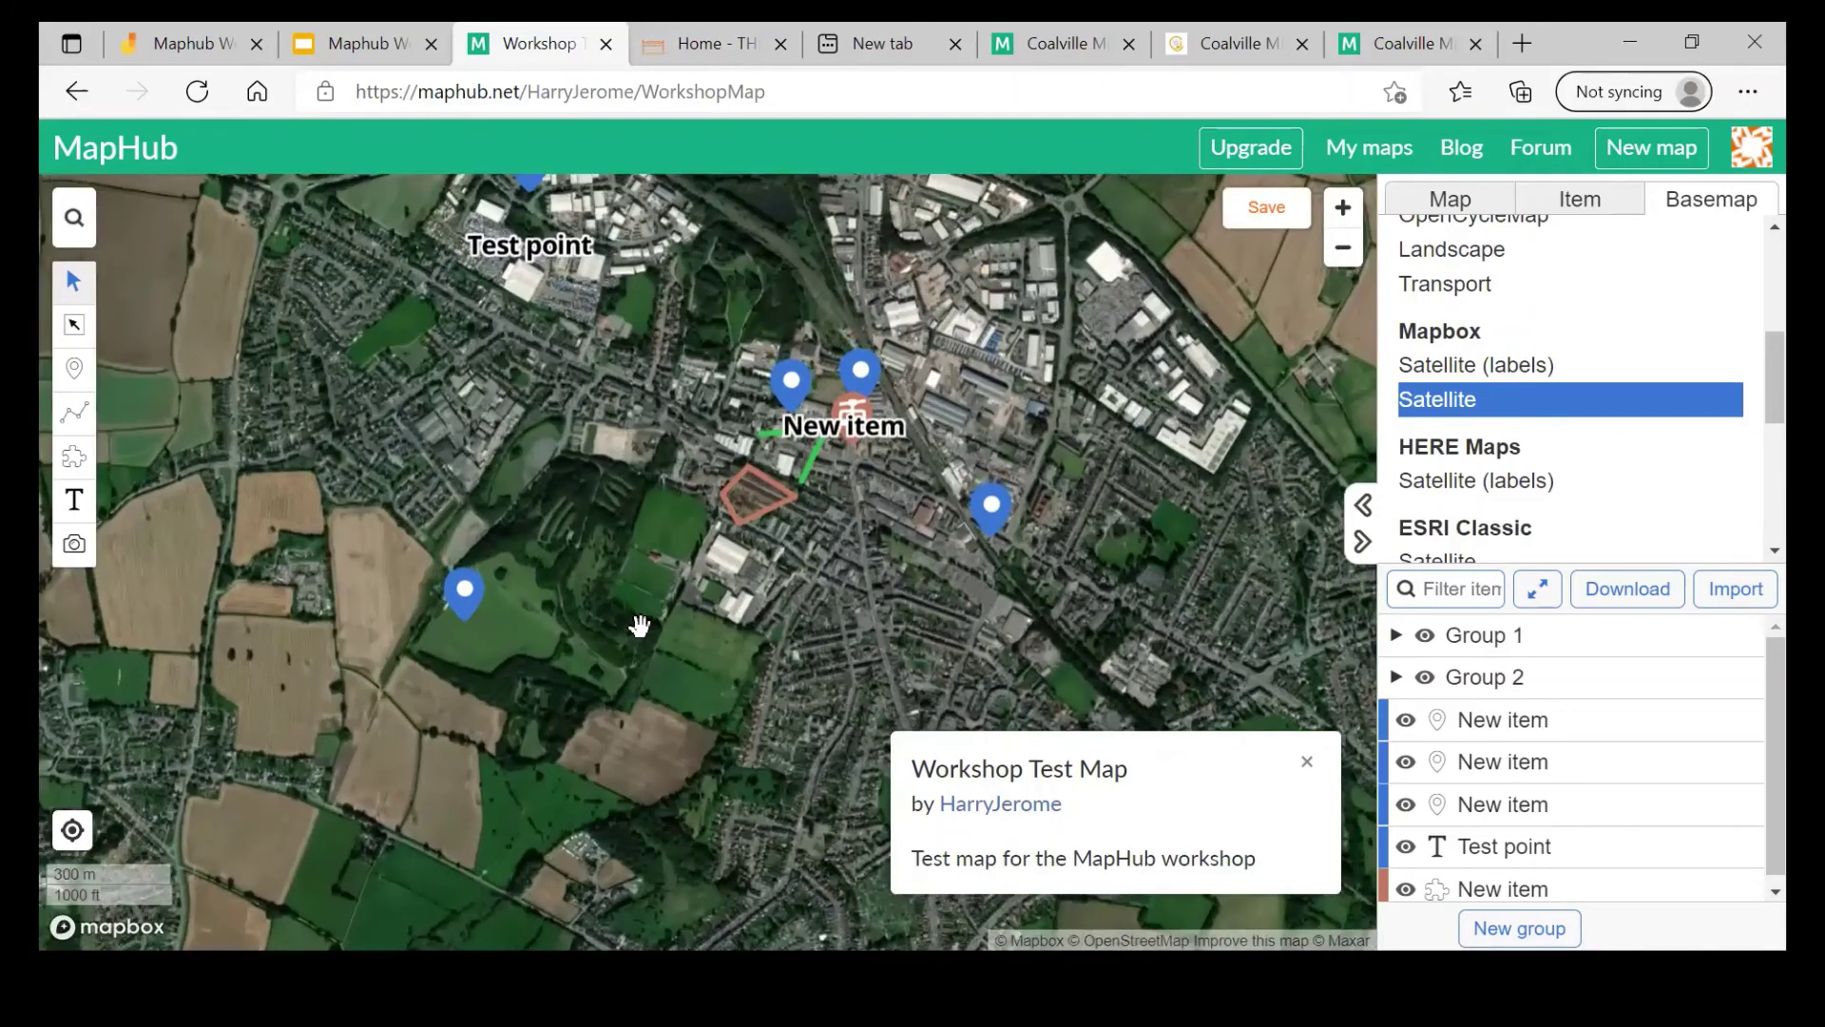
{"action": "scroll", "coordinate": [627, 613], "scroll_direction": "up", "scroll_amount": 2}
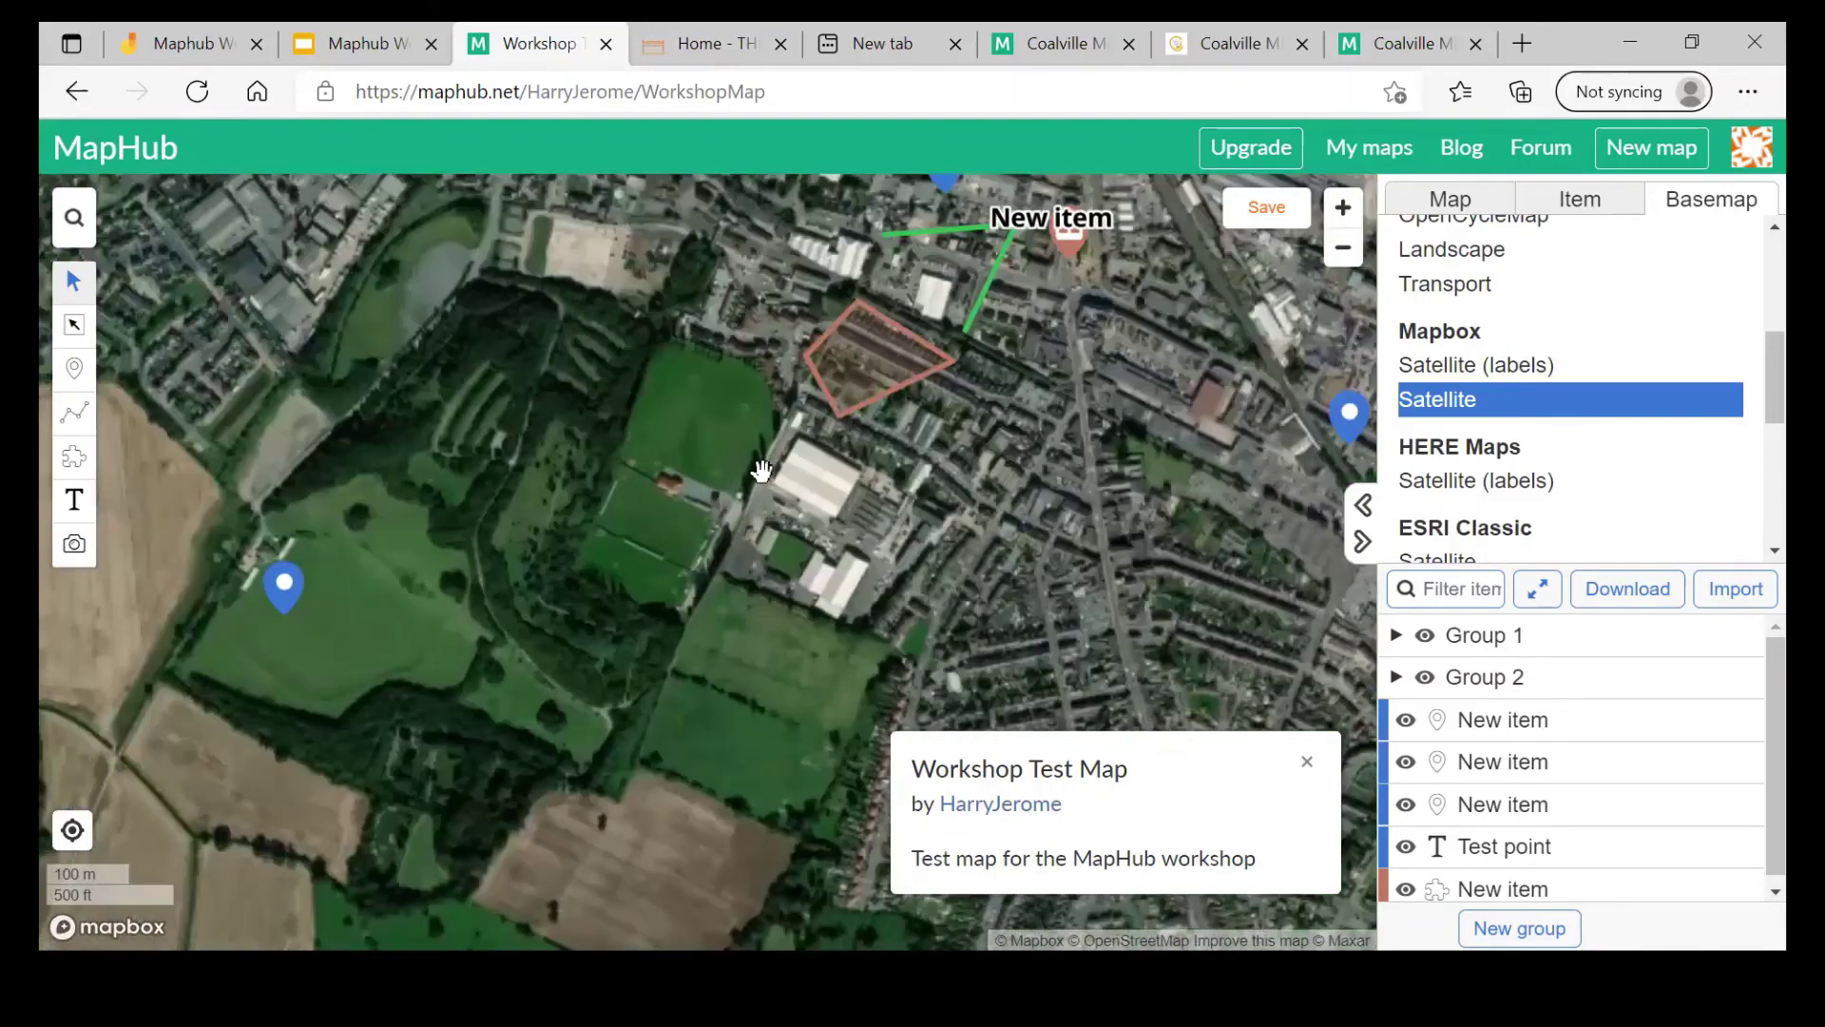
{"action": "scroll", "coordinate": [762, 470], "scroll_direction": "up", "scroll_amount": 2}
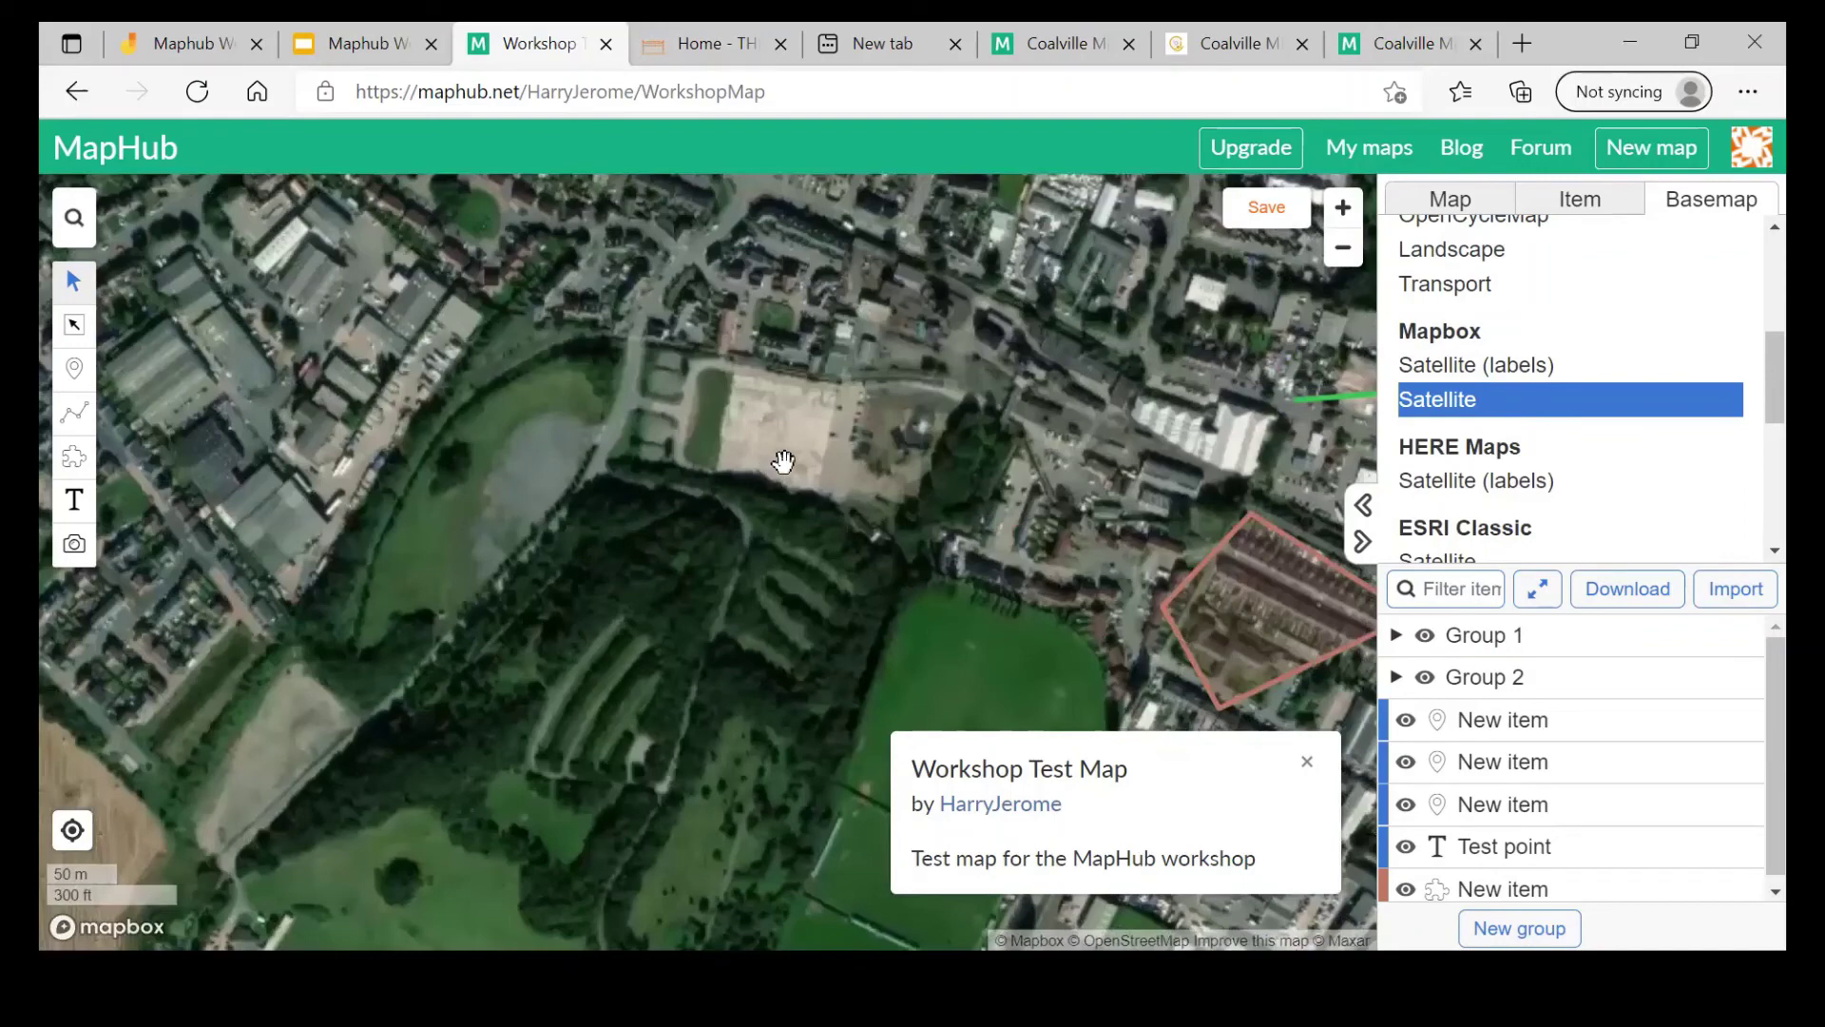
{"action": "scroll", "coordinate": [783, 462], "scroll_direction": "up", "scroll_amount": 1}
{"action": "scroll", "coordinate": [783, 462], "scroll_direction": "up", "scroll_amount": 1}
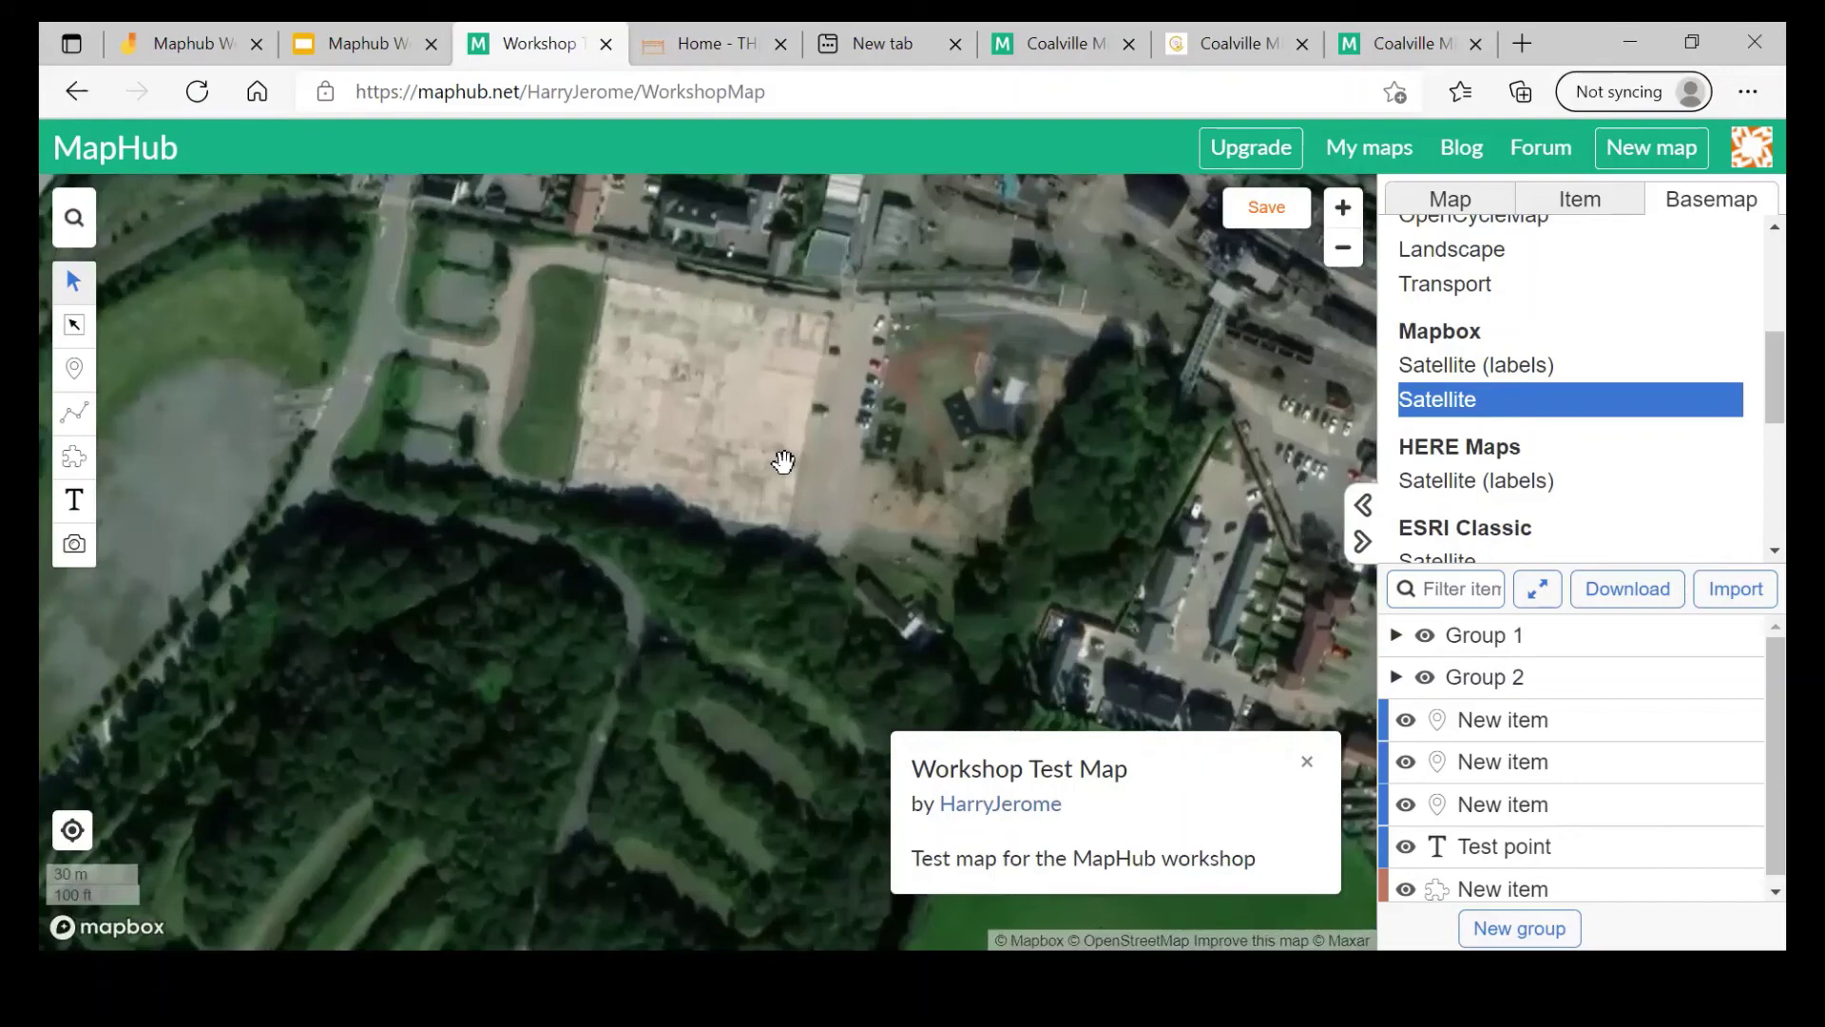
{"action": "left_click_drag", "start_coordinate": [1075, 440], "coordinate": [807, 595]}
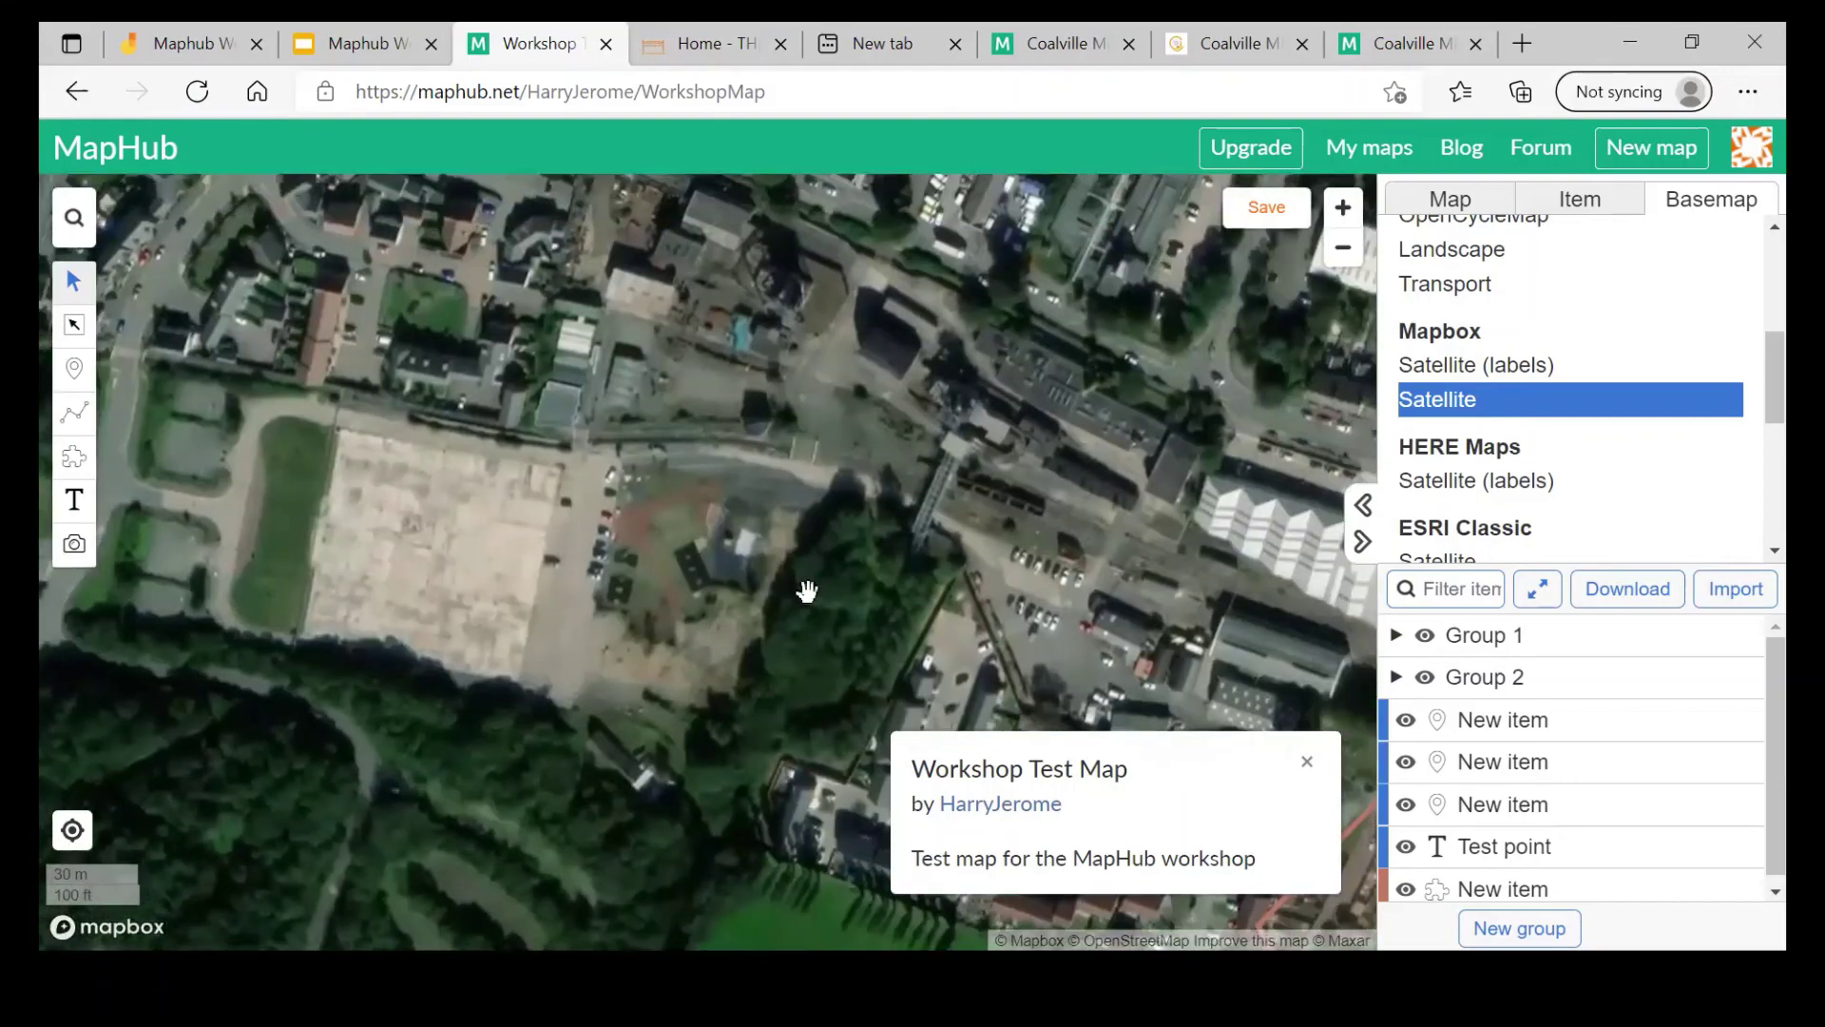
{"action": "mouse_move", "coordinate": [1042, 652]}
{"action": "left_mouse_down"}
{"action": "mouse_move", "coordinate": [774, 509]}
{"action": "mouse_move", "coordinate": [453, 501]}
{"action": "left_mouse_up"}
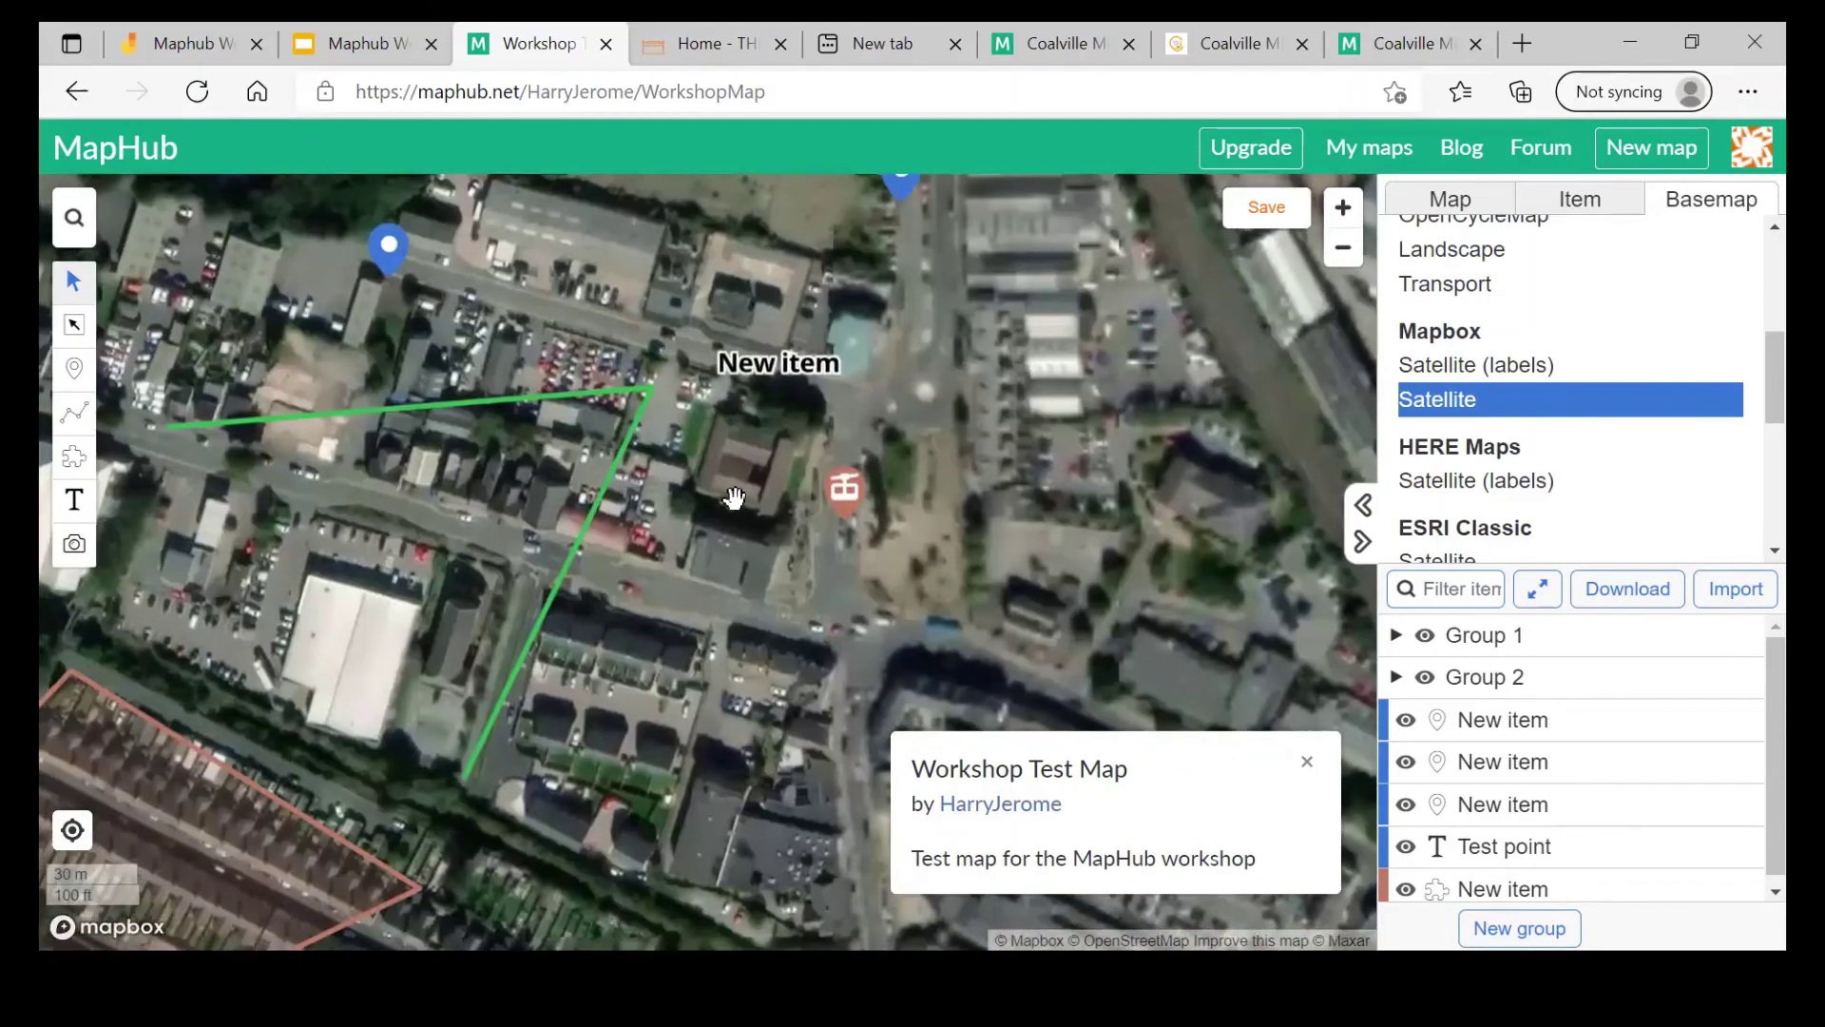
{"action": "scroll", "coordinate": [734, 497], "scroll_direction": "down", "scroll_amount": 3}
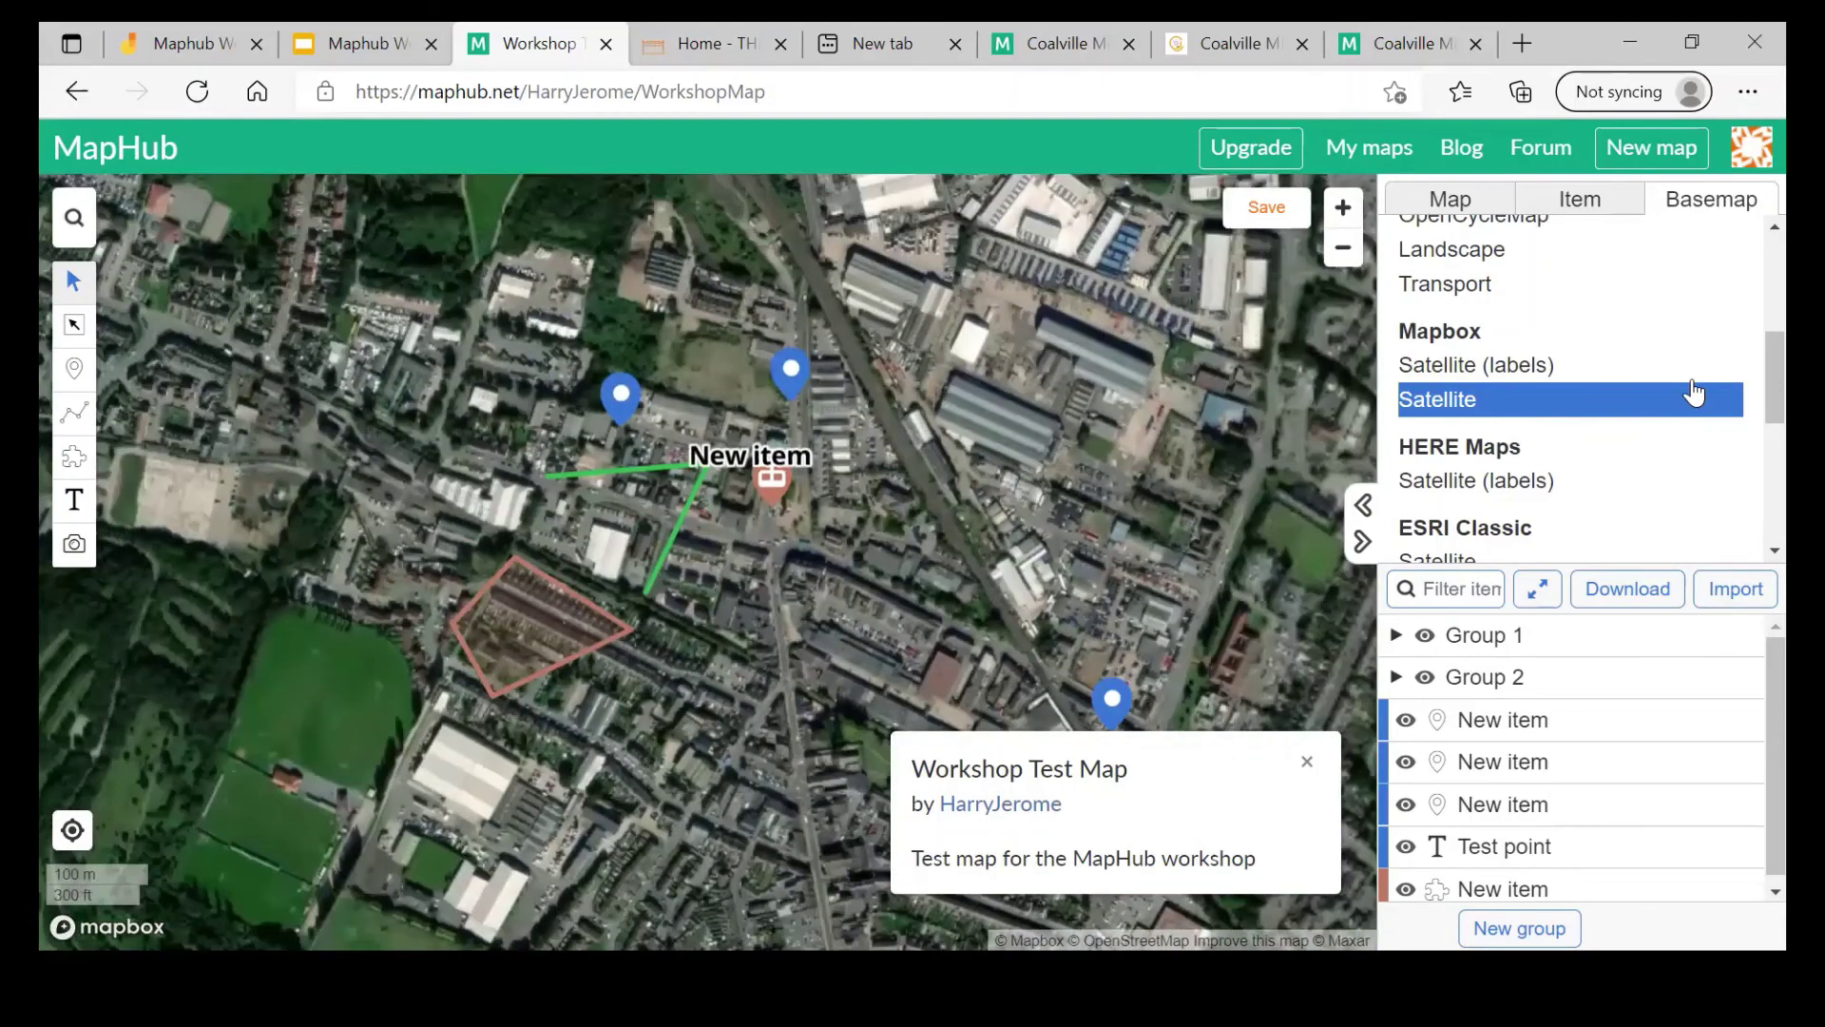
Step: Try the ESRI Classic World Street Map and World Topographic Map basemaps over central Coalville
{"action": "scroll", "coordinate": [1694, 392], "scroll_direction": "down", "scroll_amount": 2}
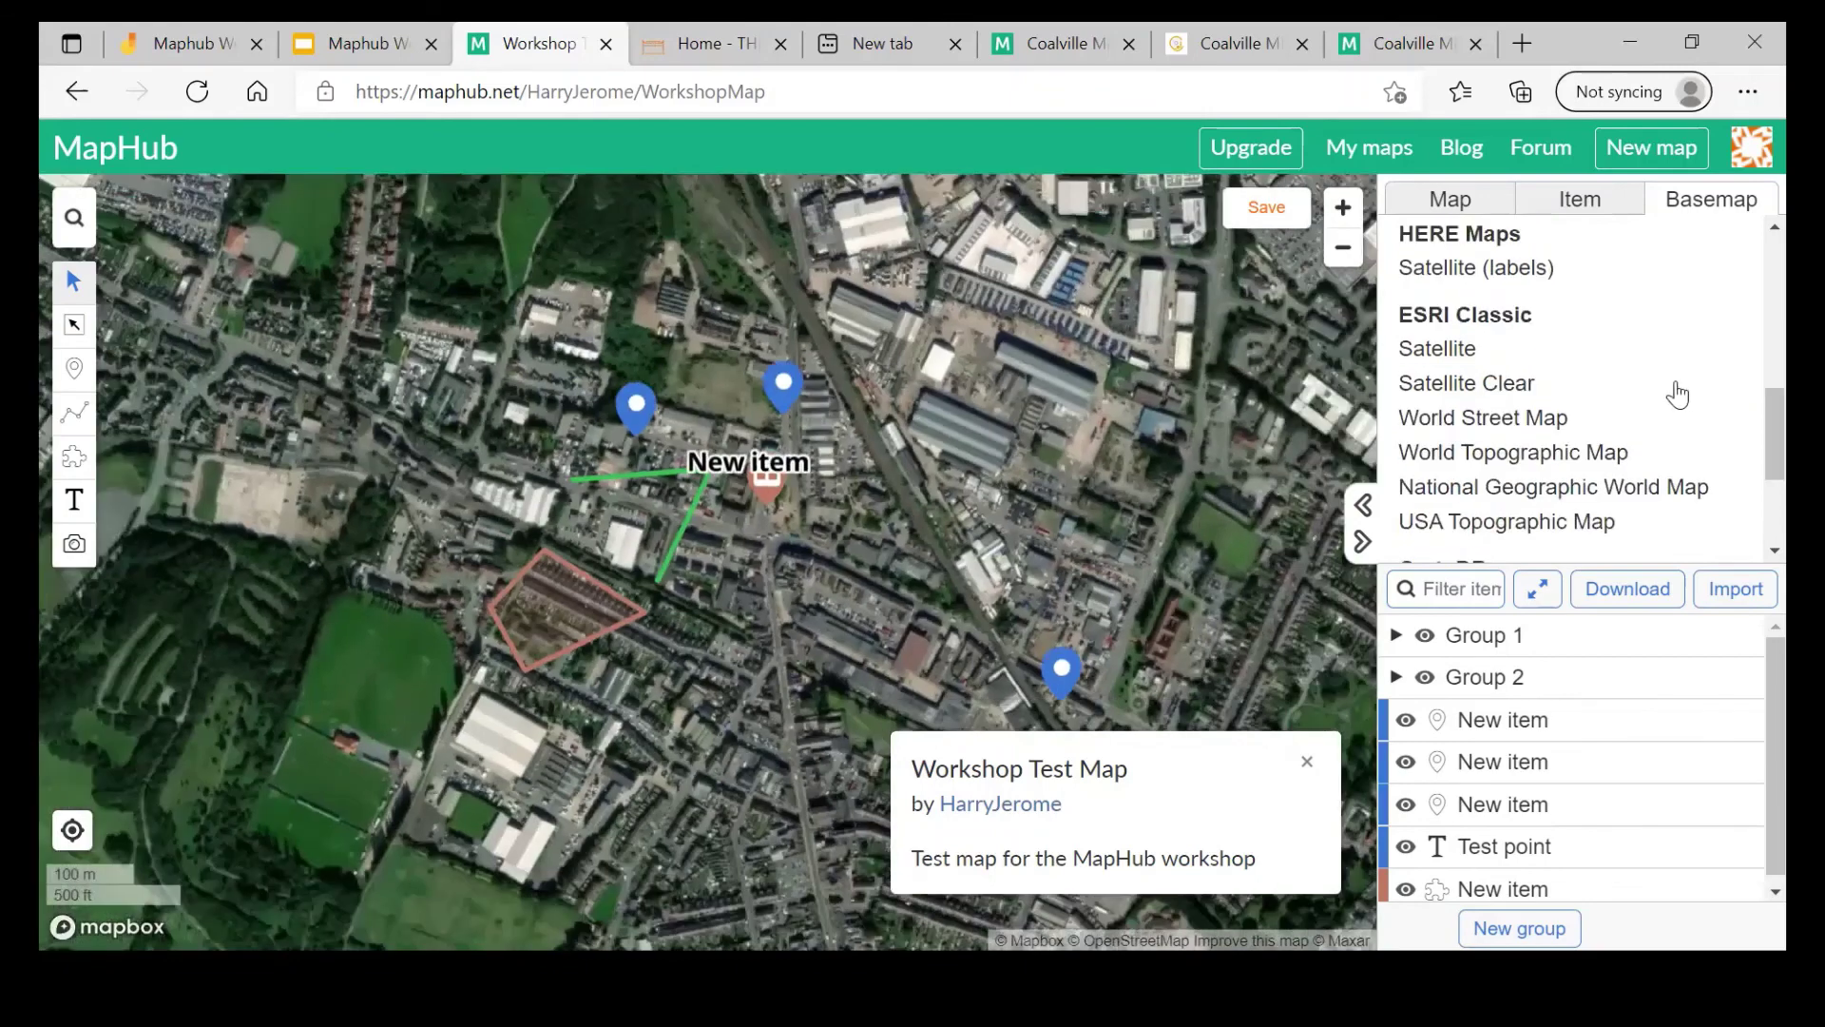
{"action": "left_click", "coordinate": [1633, 409]}
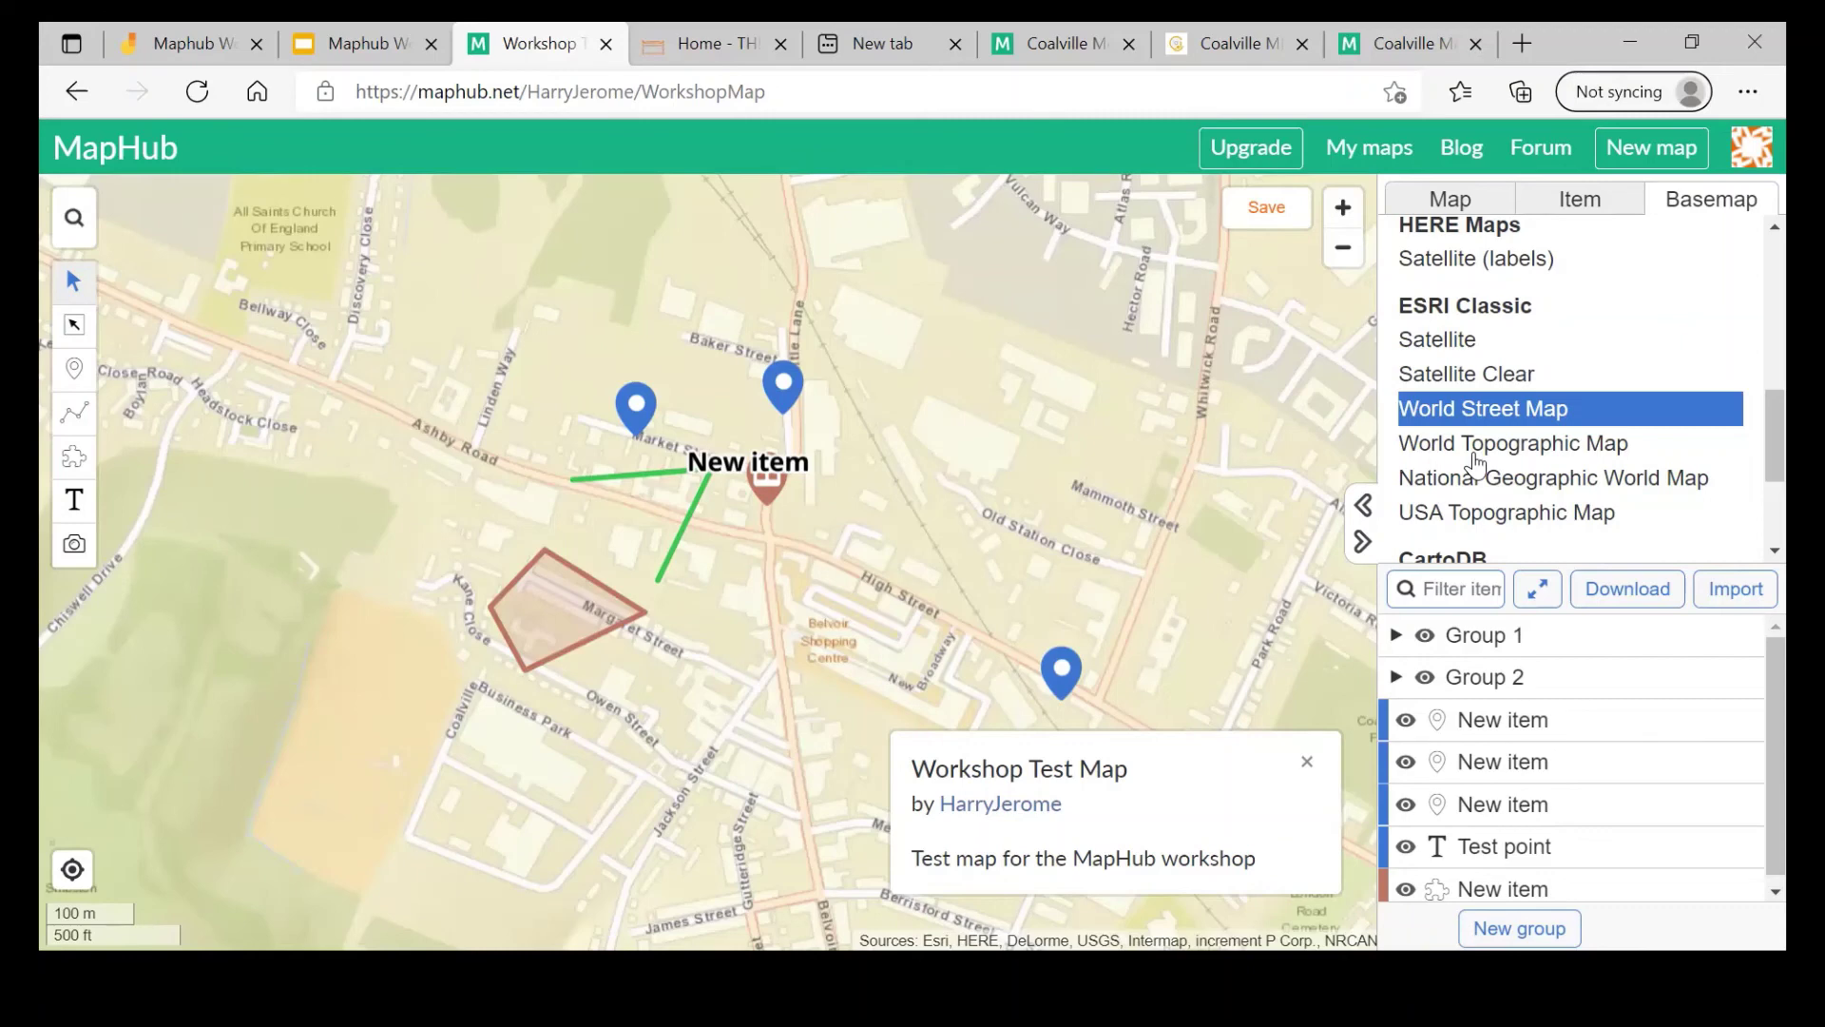
{"action": "left_click", "coordinate": [1474, 454]}
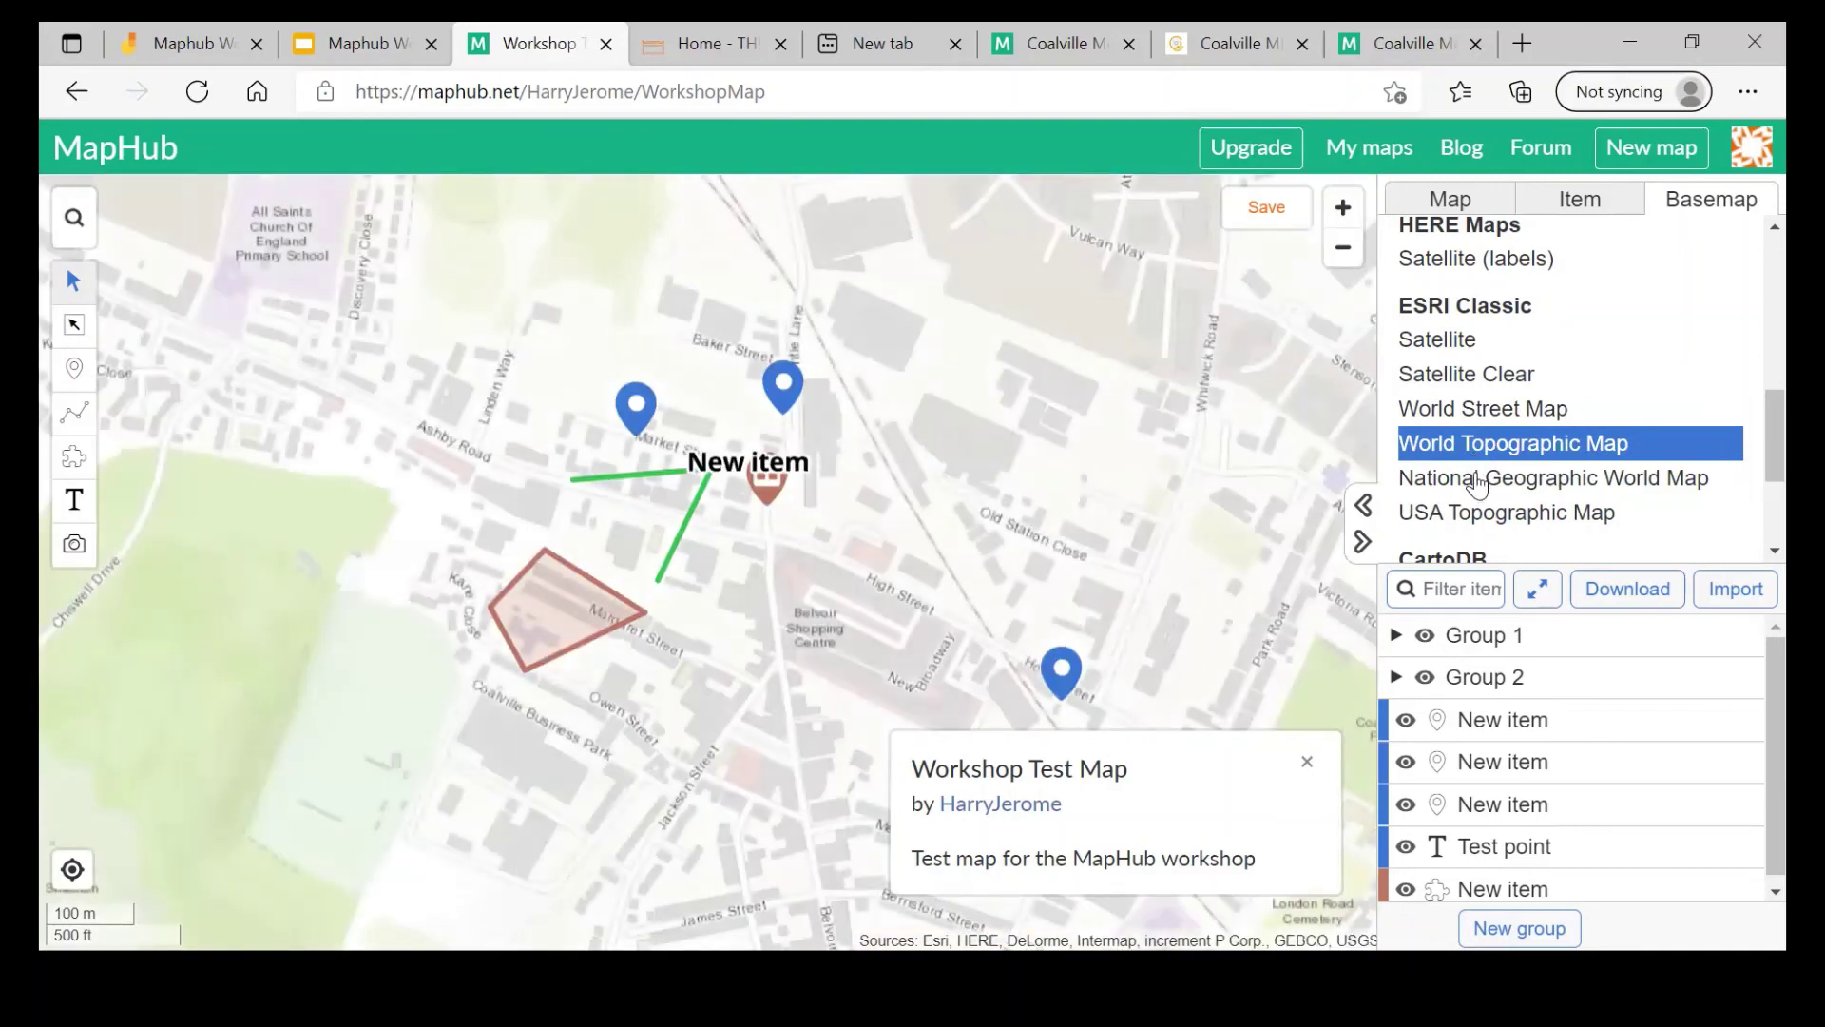
Step: Try the National Geographic World Map basemap and view it at regional scale, from Coalville out to Birmingham and Nottingham
{"action": "left_click", "coordinate": [1476, 480]}
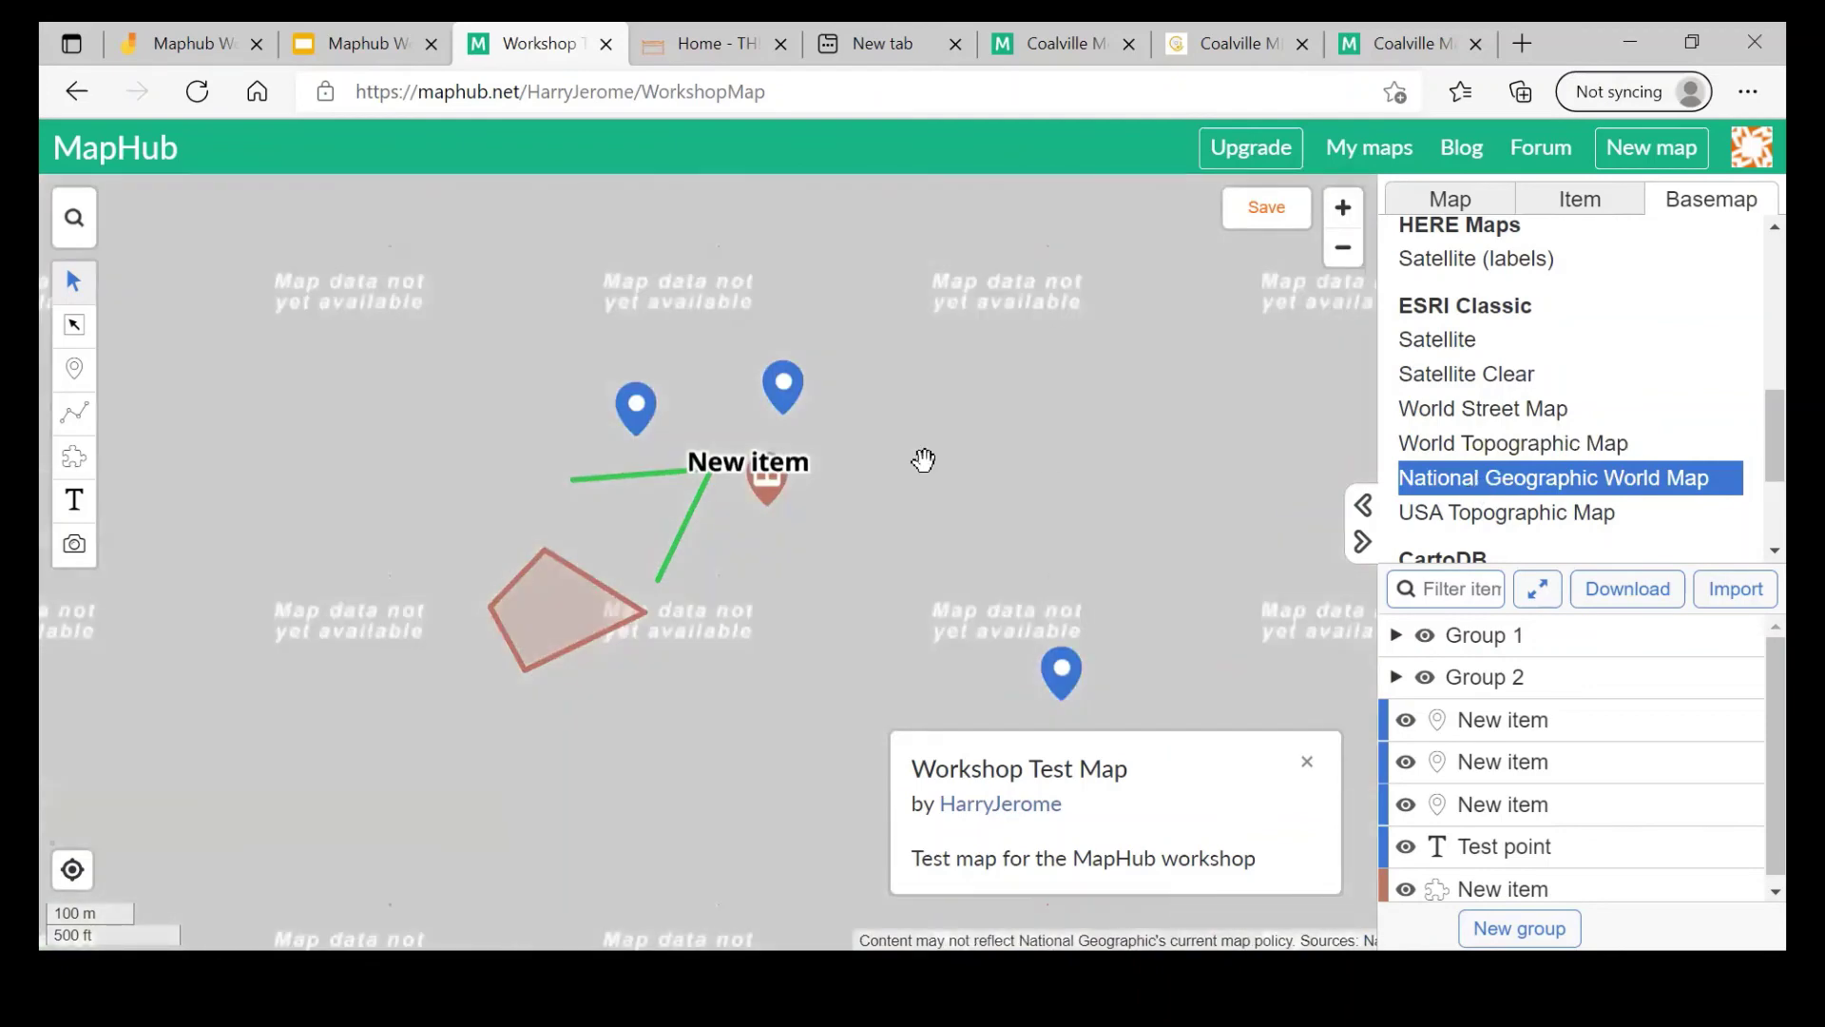
{"action": "scroll", "coordinate": [912, 459], "scroll_direction": "down", "scroll_amount": 1}
{"action": "scroll", "coordinate": [911, 458], "scroll_direction": "down", "scroll_amount": 3}
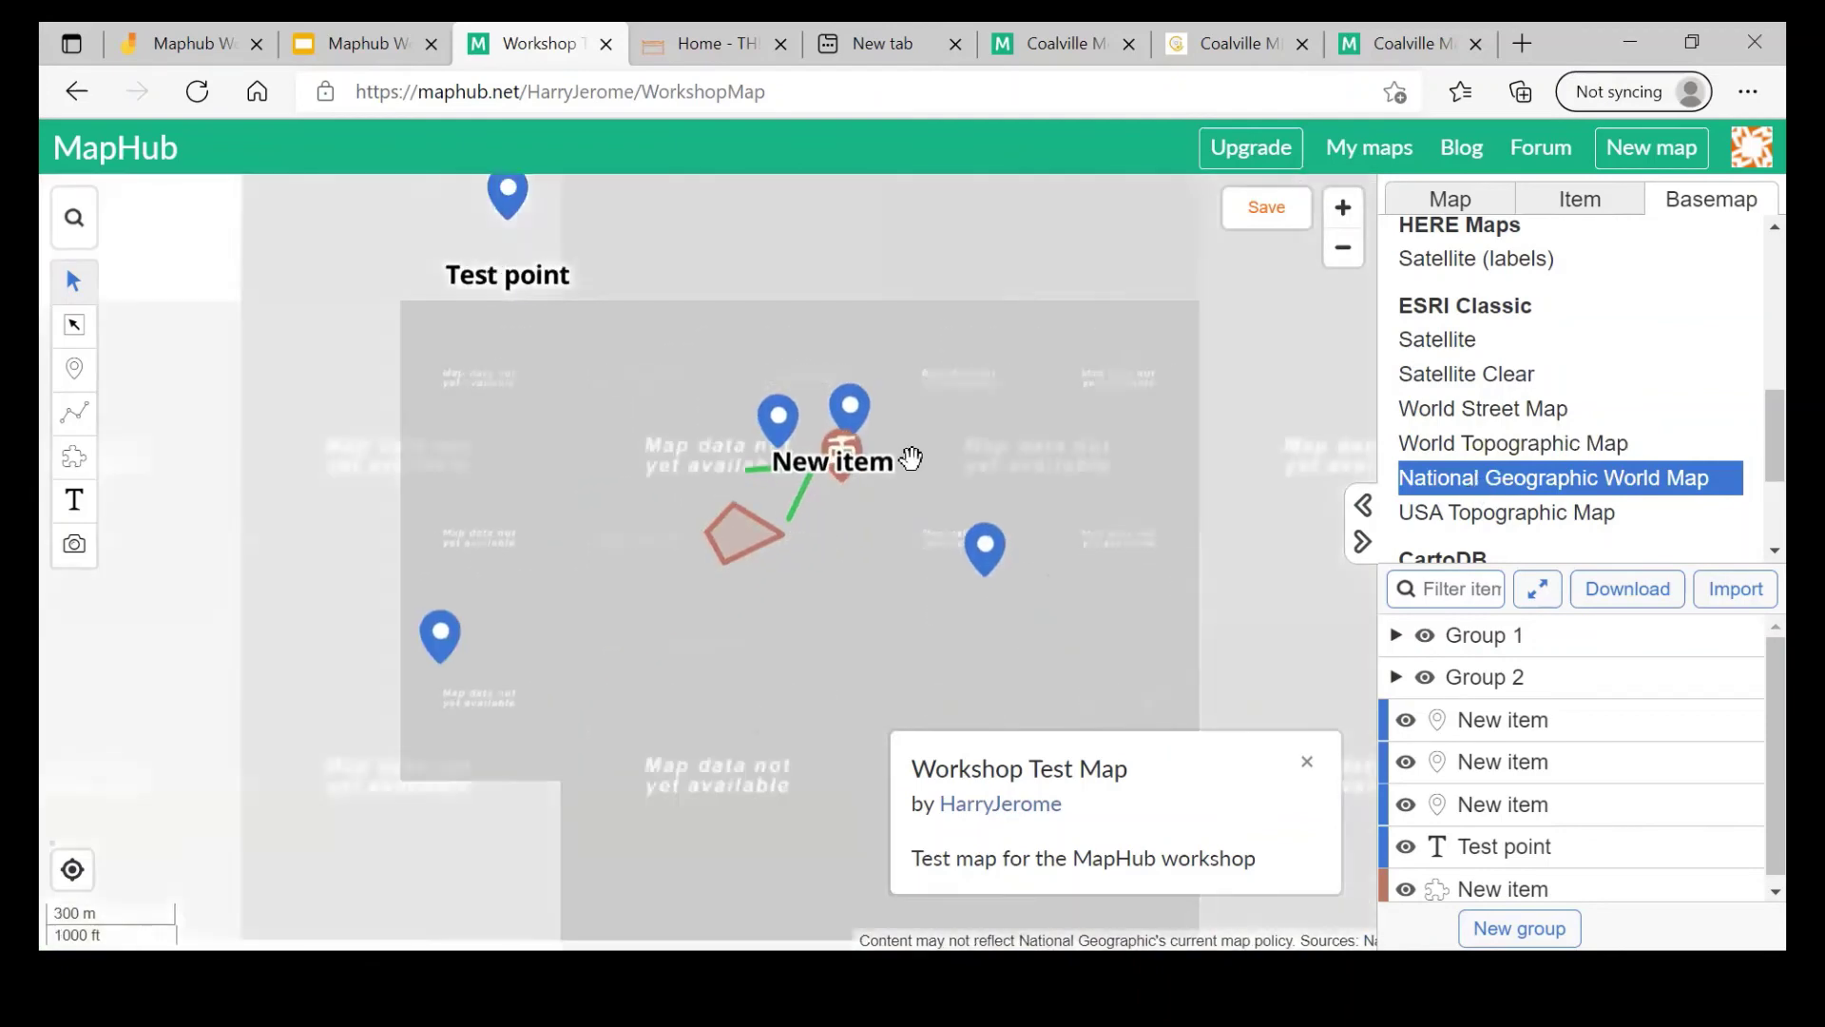
{"action": "scroll", "coordinate": [911, 458], "scroll_direction": "down", "scroll_amount": 1}
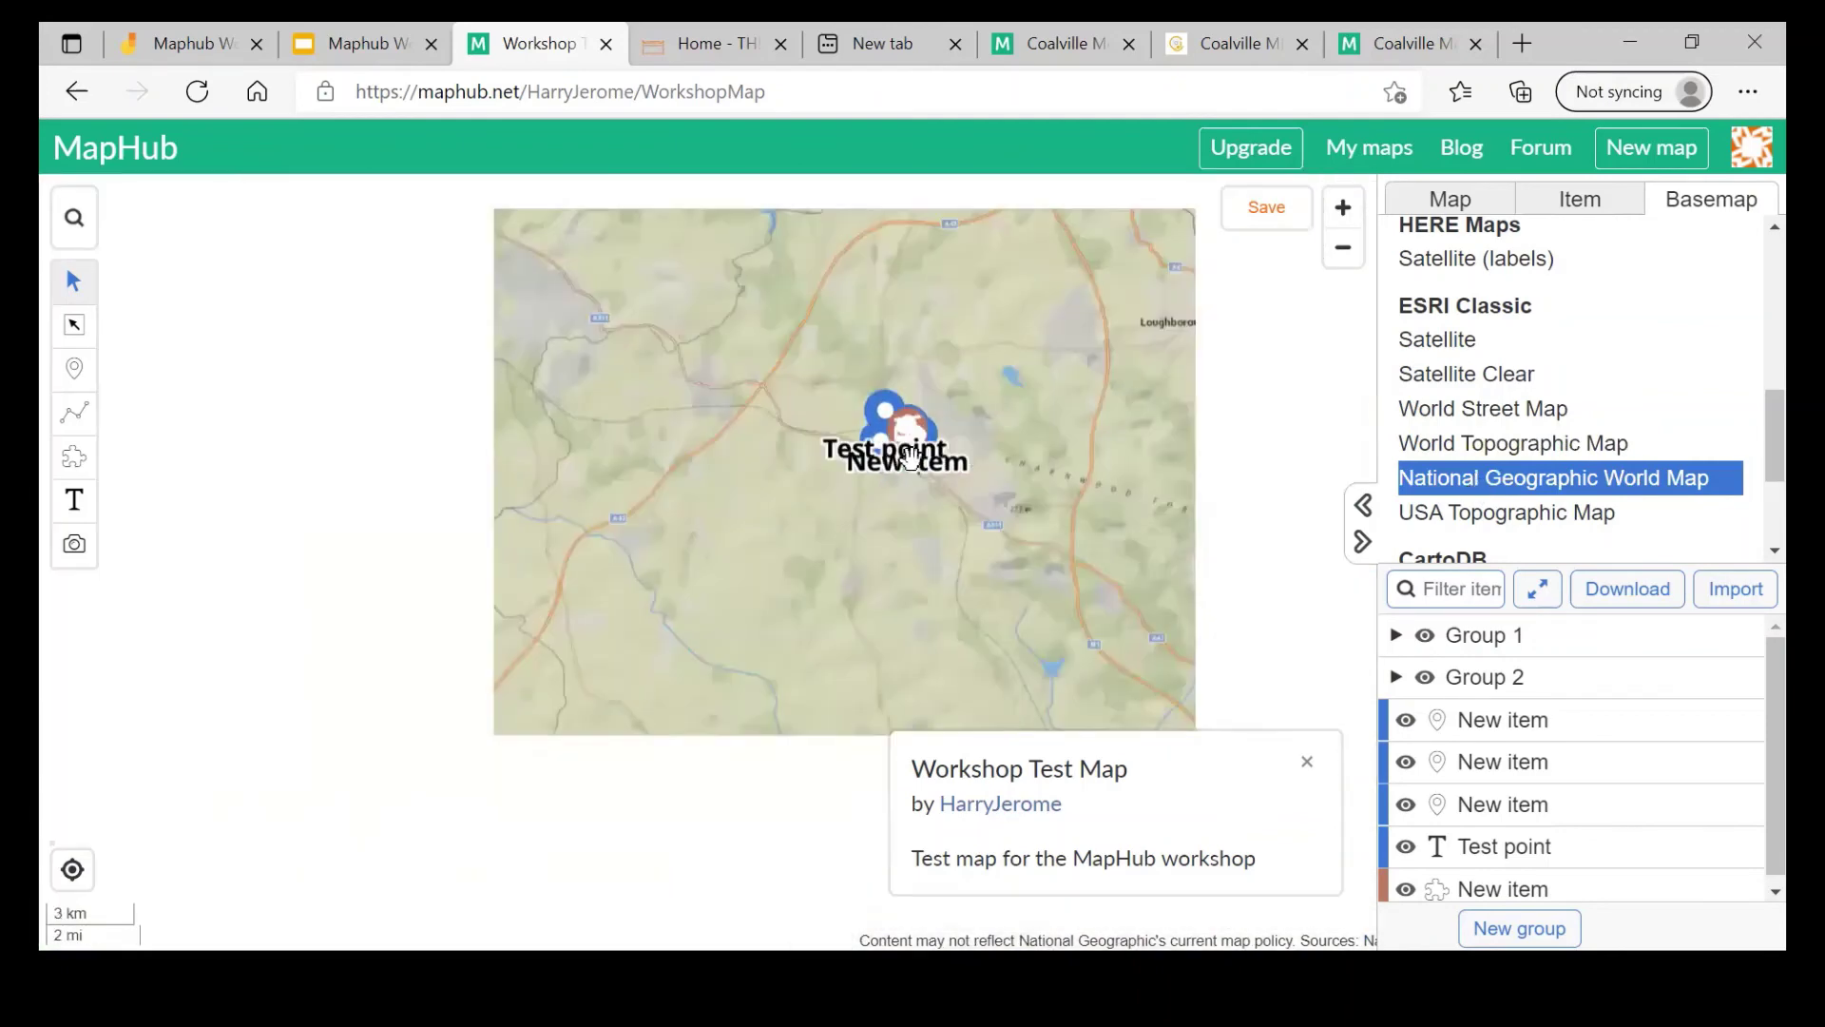
{"action": "scroll", "coordinate": [910, 458], "scroll_direction": "down", "scroll_amount": 1}
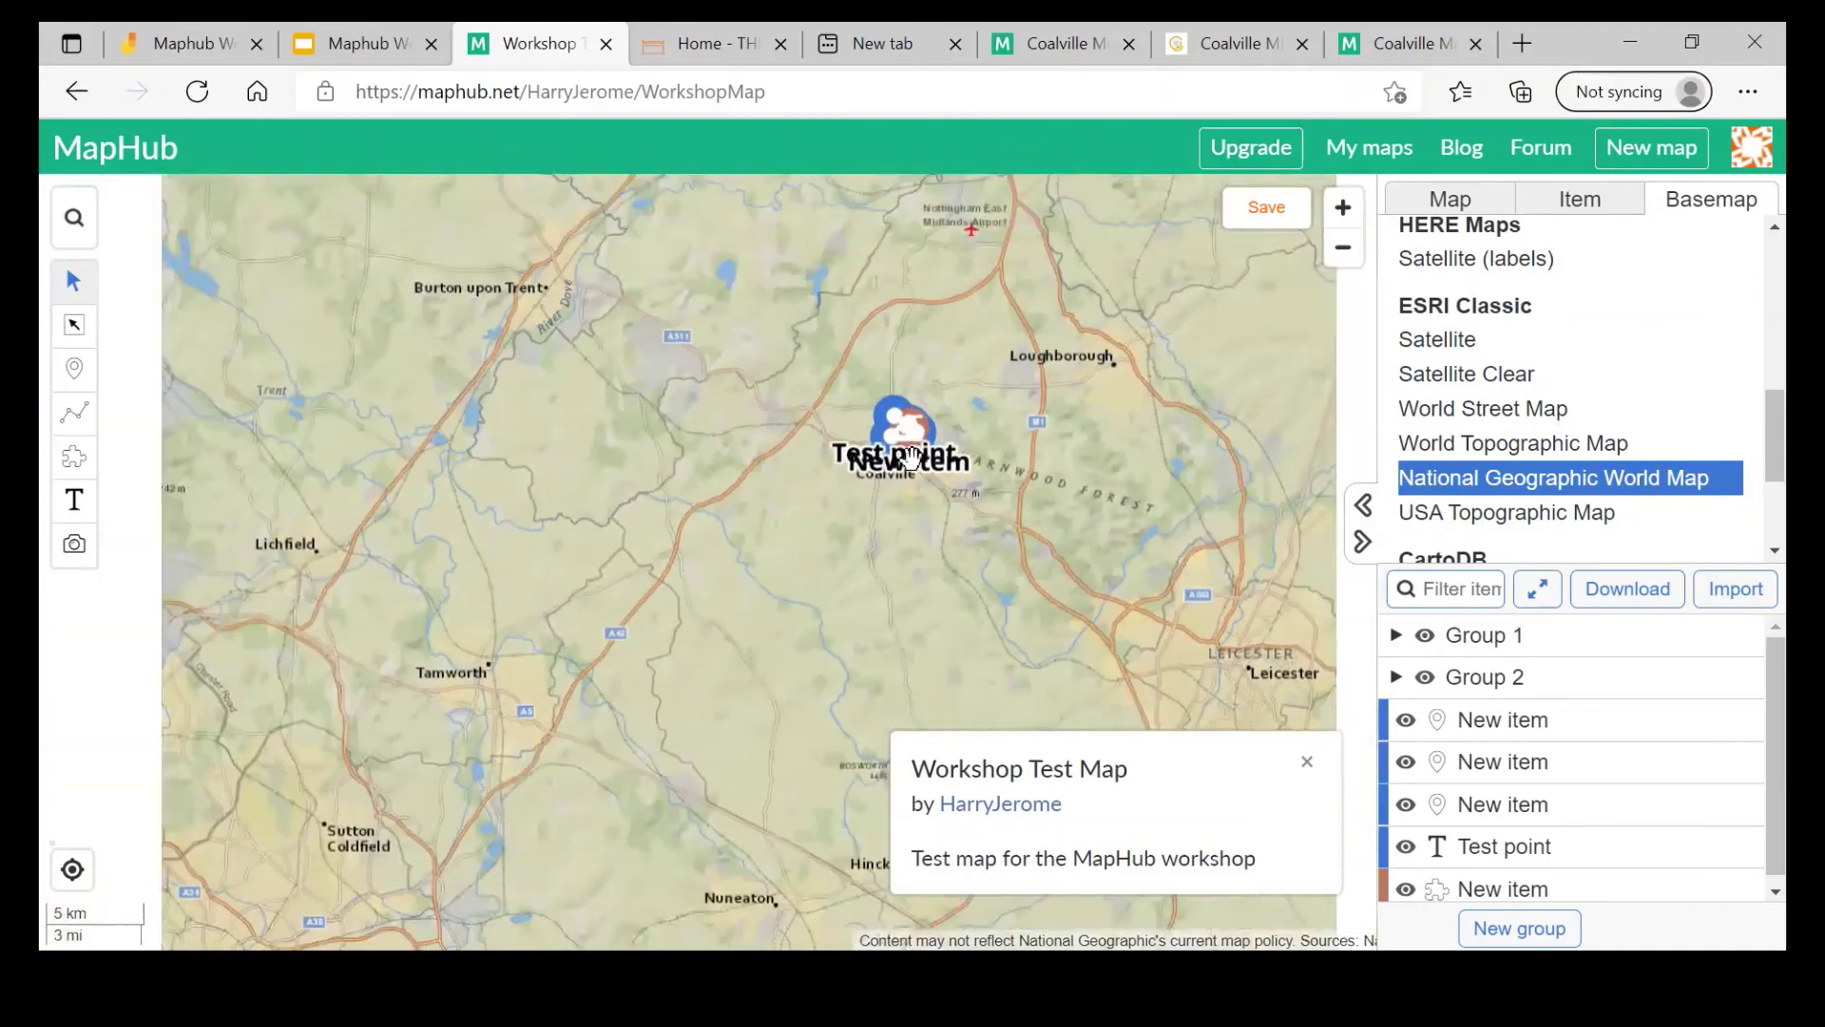
{"action": "scroll", "coordinate": [910, 458], "scroll_direction": "down", "scroll_amount": 1}
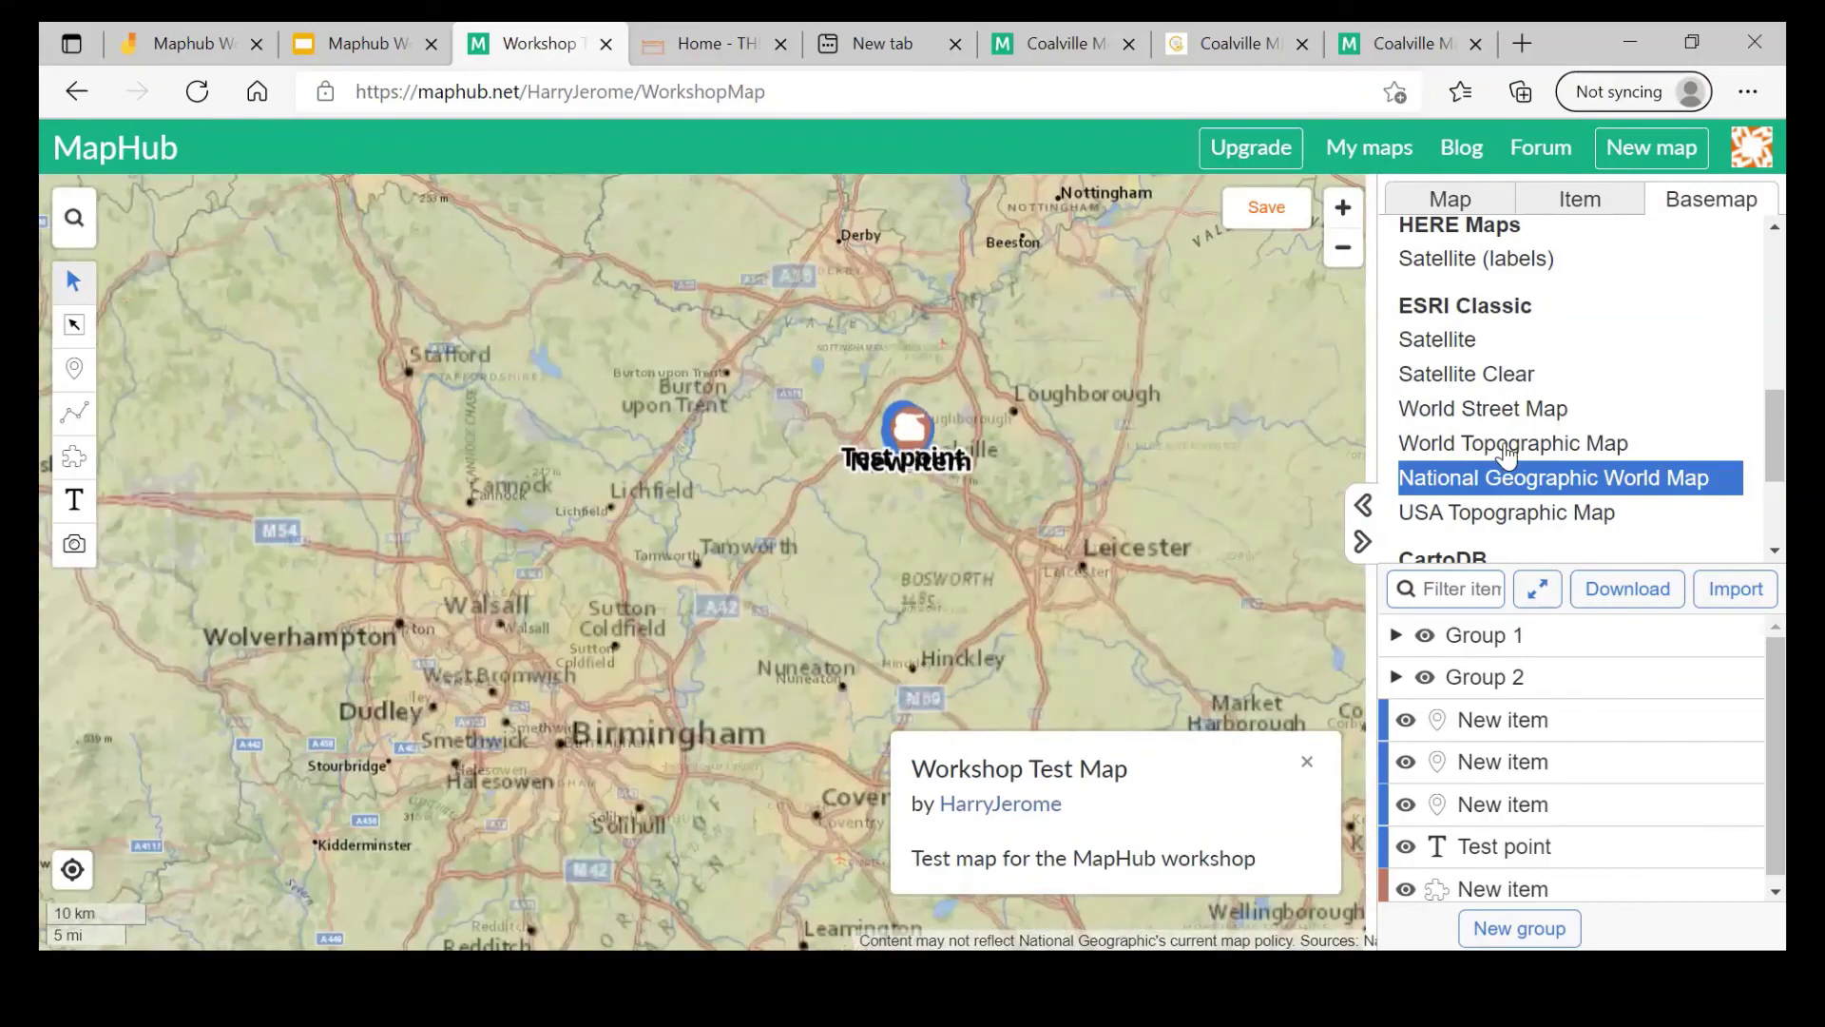
Step: Try the USA Topographic Map basemap and check its coverage of the Coalville area at closer range
{"action": "left_click", "coordinate": [1498, 501]}
{"action": "left_click", "coordinate": [1489, 523]}
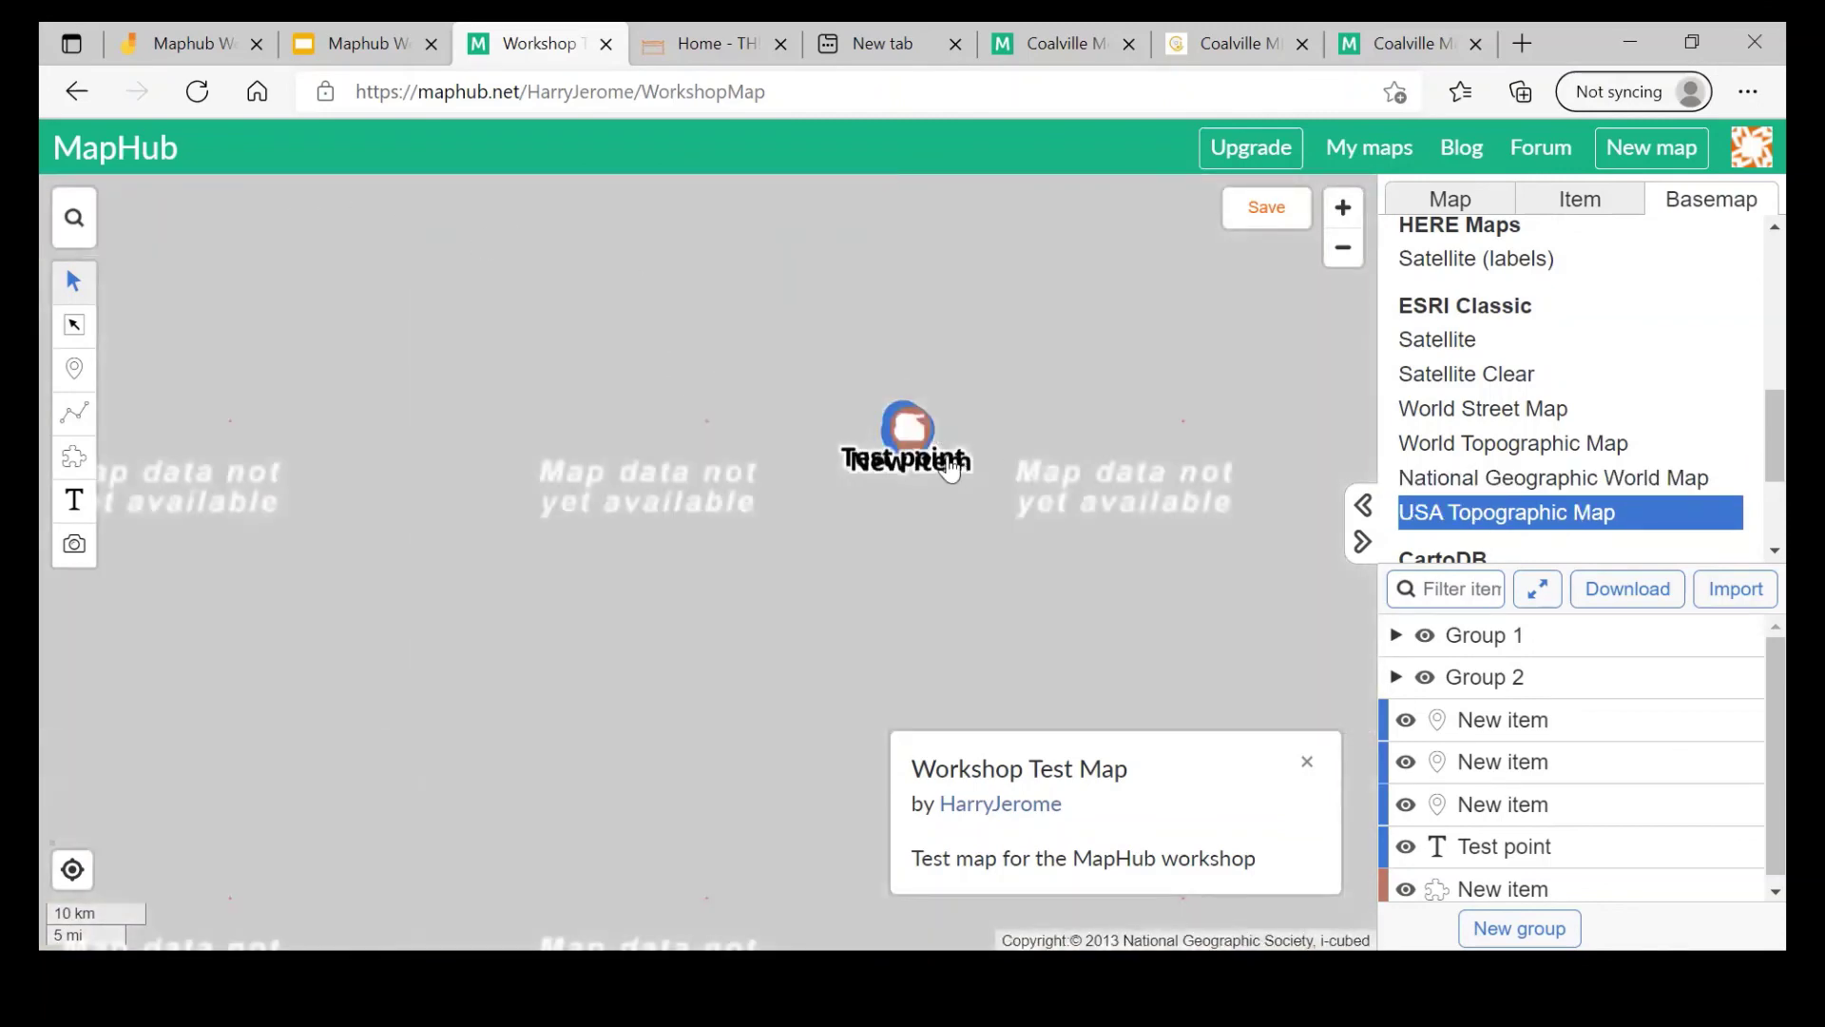
{"action": "scroll", "coordinate": [893, 428], "scroll_direction": "up", "scroll_amount": 2}
{"action": "scroll", "coordinate": [887, 428], "scroll_direction": "up", "scroll_amount": 1}
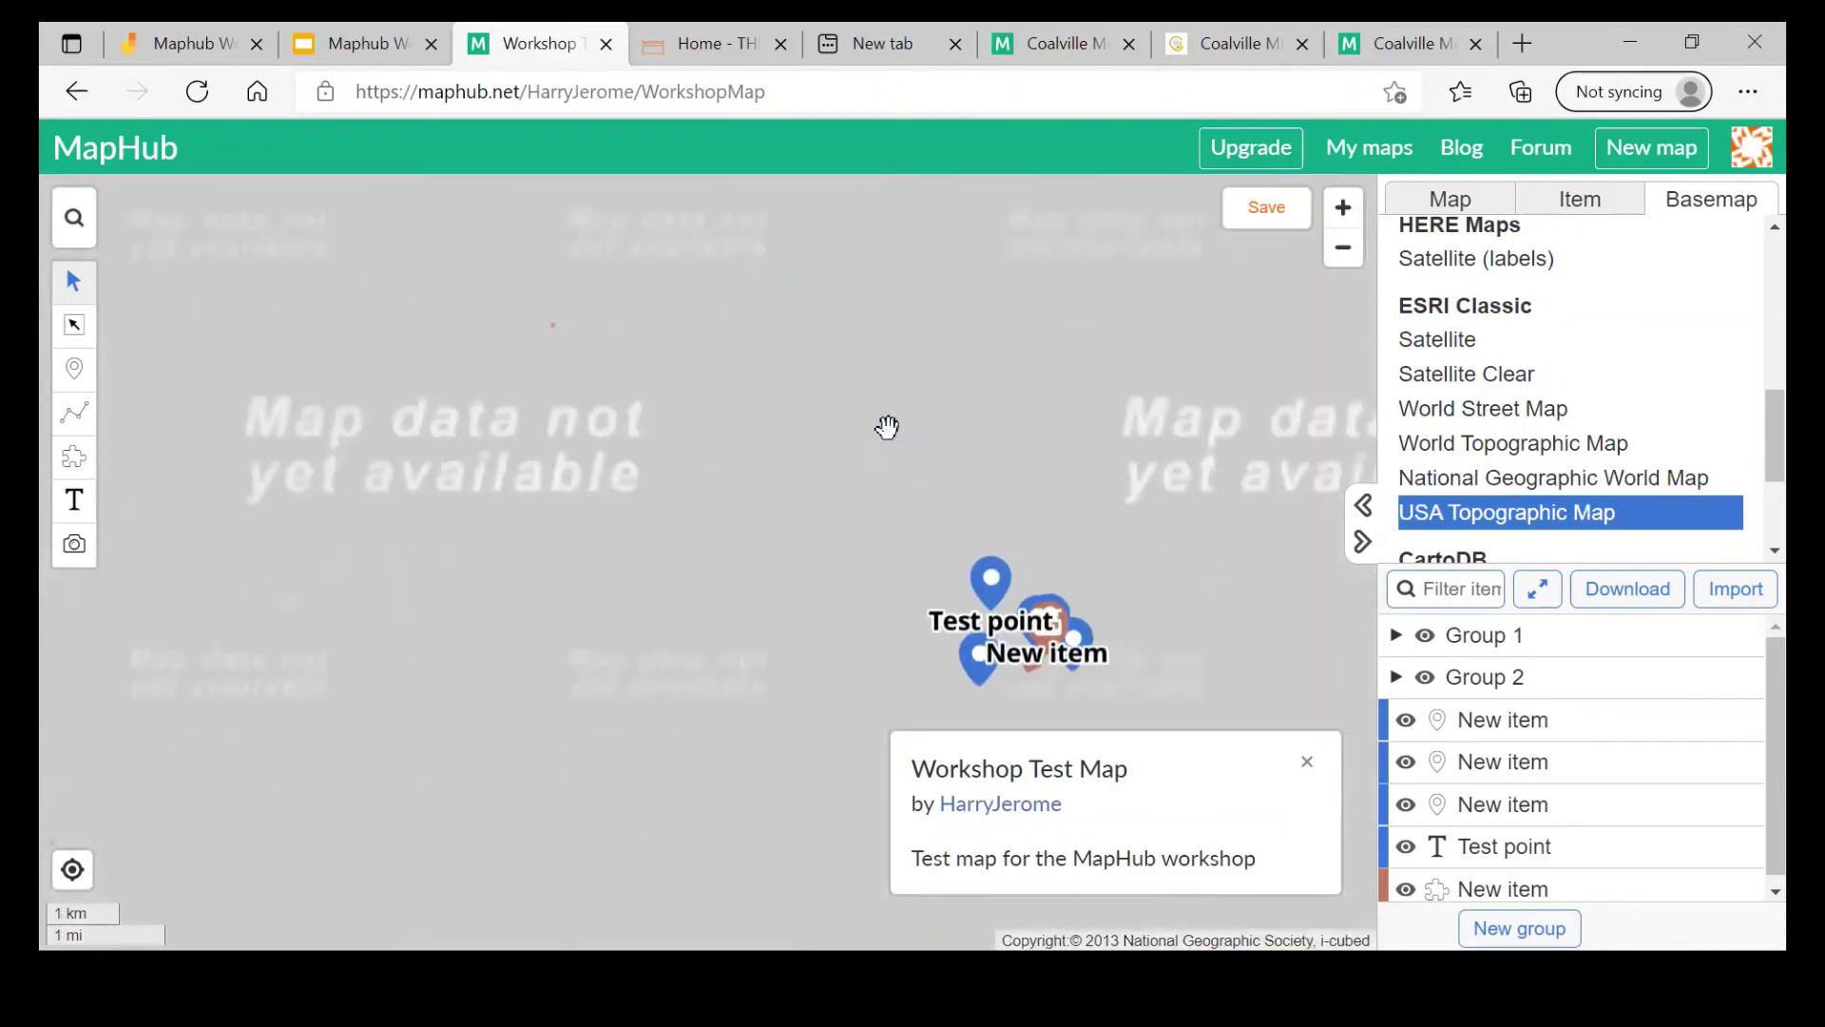
Step: Try the CartoDB Dark Matter and Positron basemaps around Coalville, and set the map to the OpenTopoMap basemap
{"action": "scroll", "coordinate": [1674, 519], "scroll_direction": "down", "scroll_amount": 2}
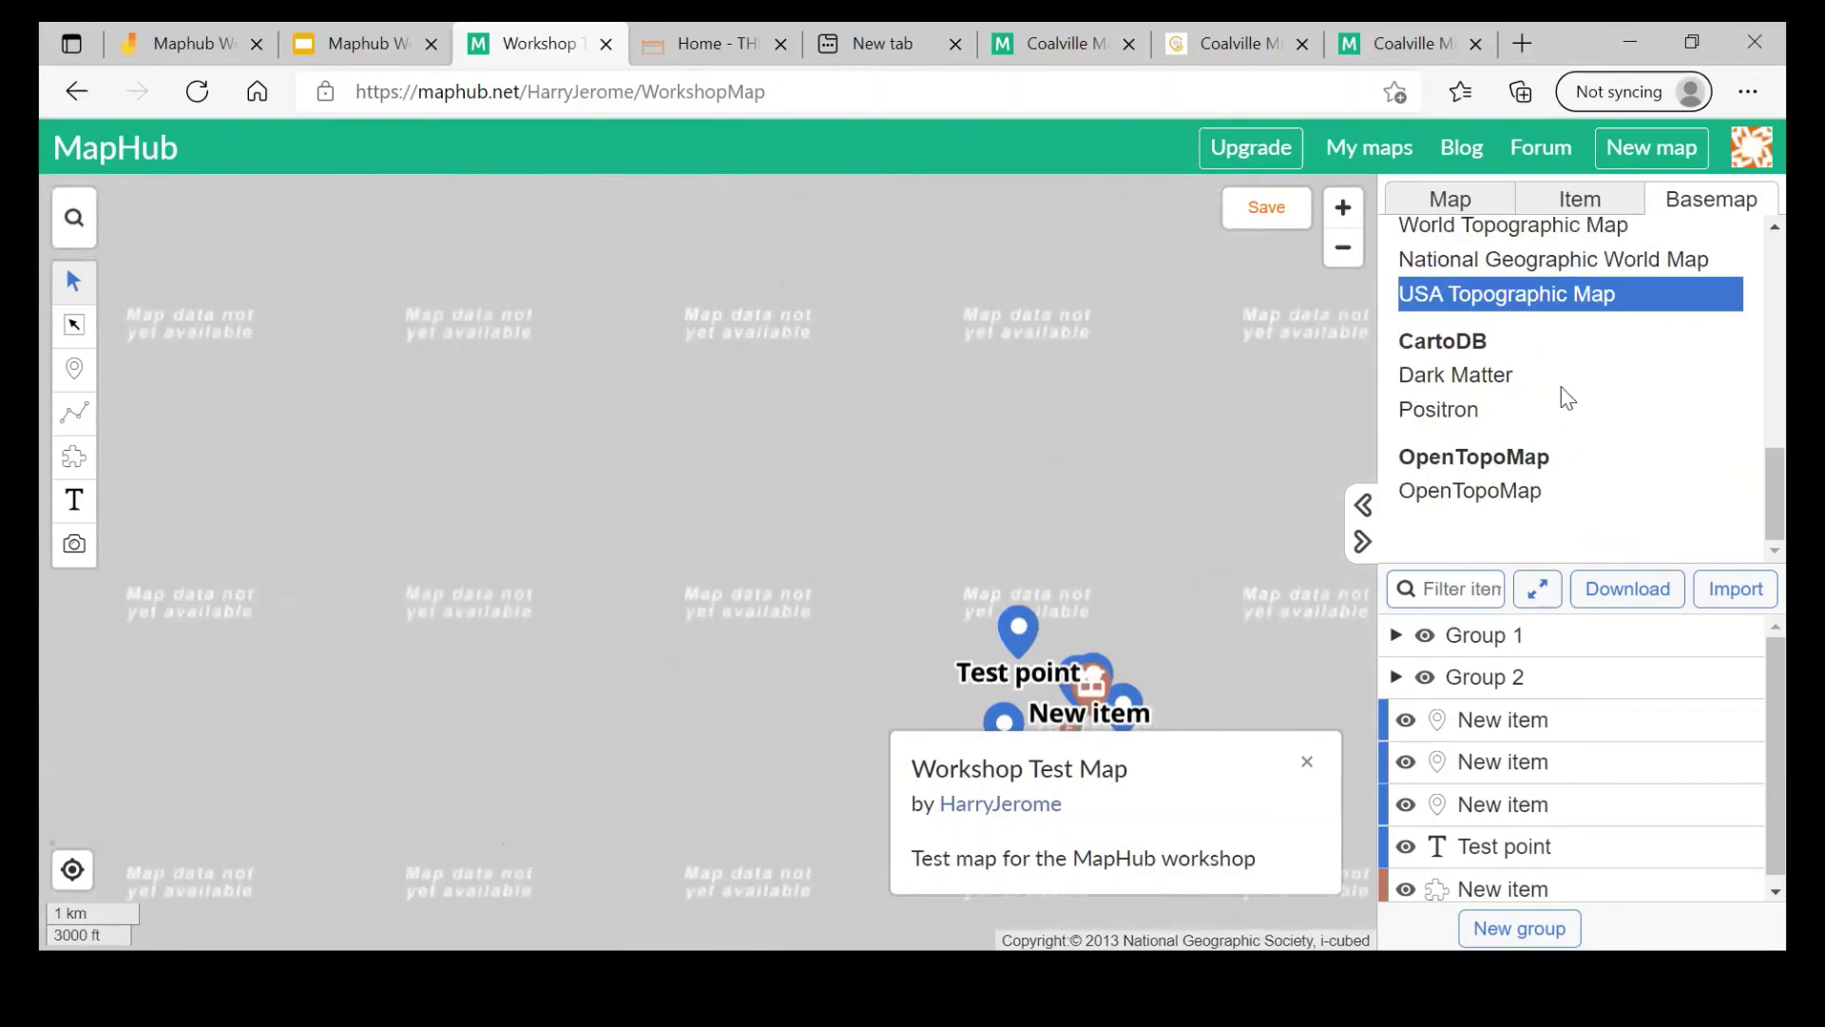
{"action": "right_click", "coordinate": [1560, 397]}
{"action": "left_click", "coordinate": [1652, 384]}
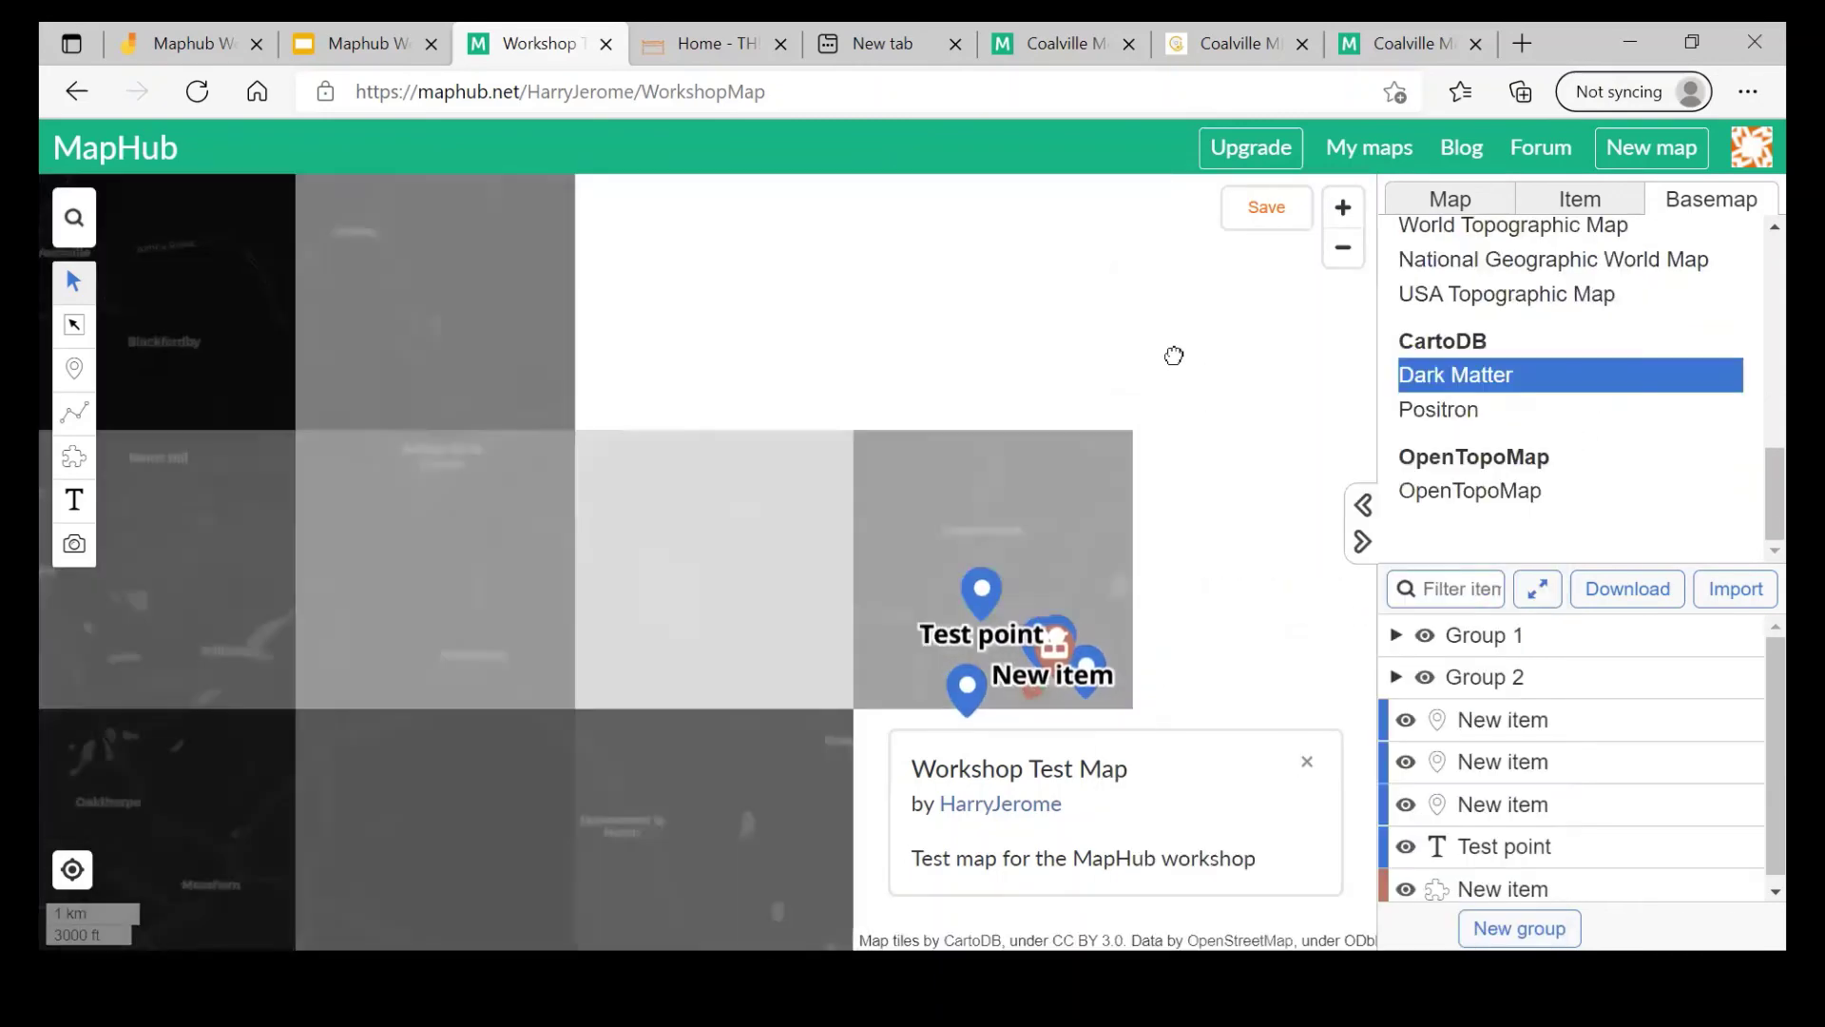
{"action": "scroll", "coordinate": [917, 321], "scroll_direction": "up", "scroll_amount": 2}
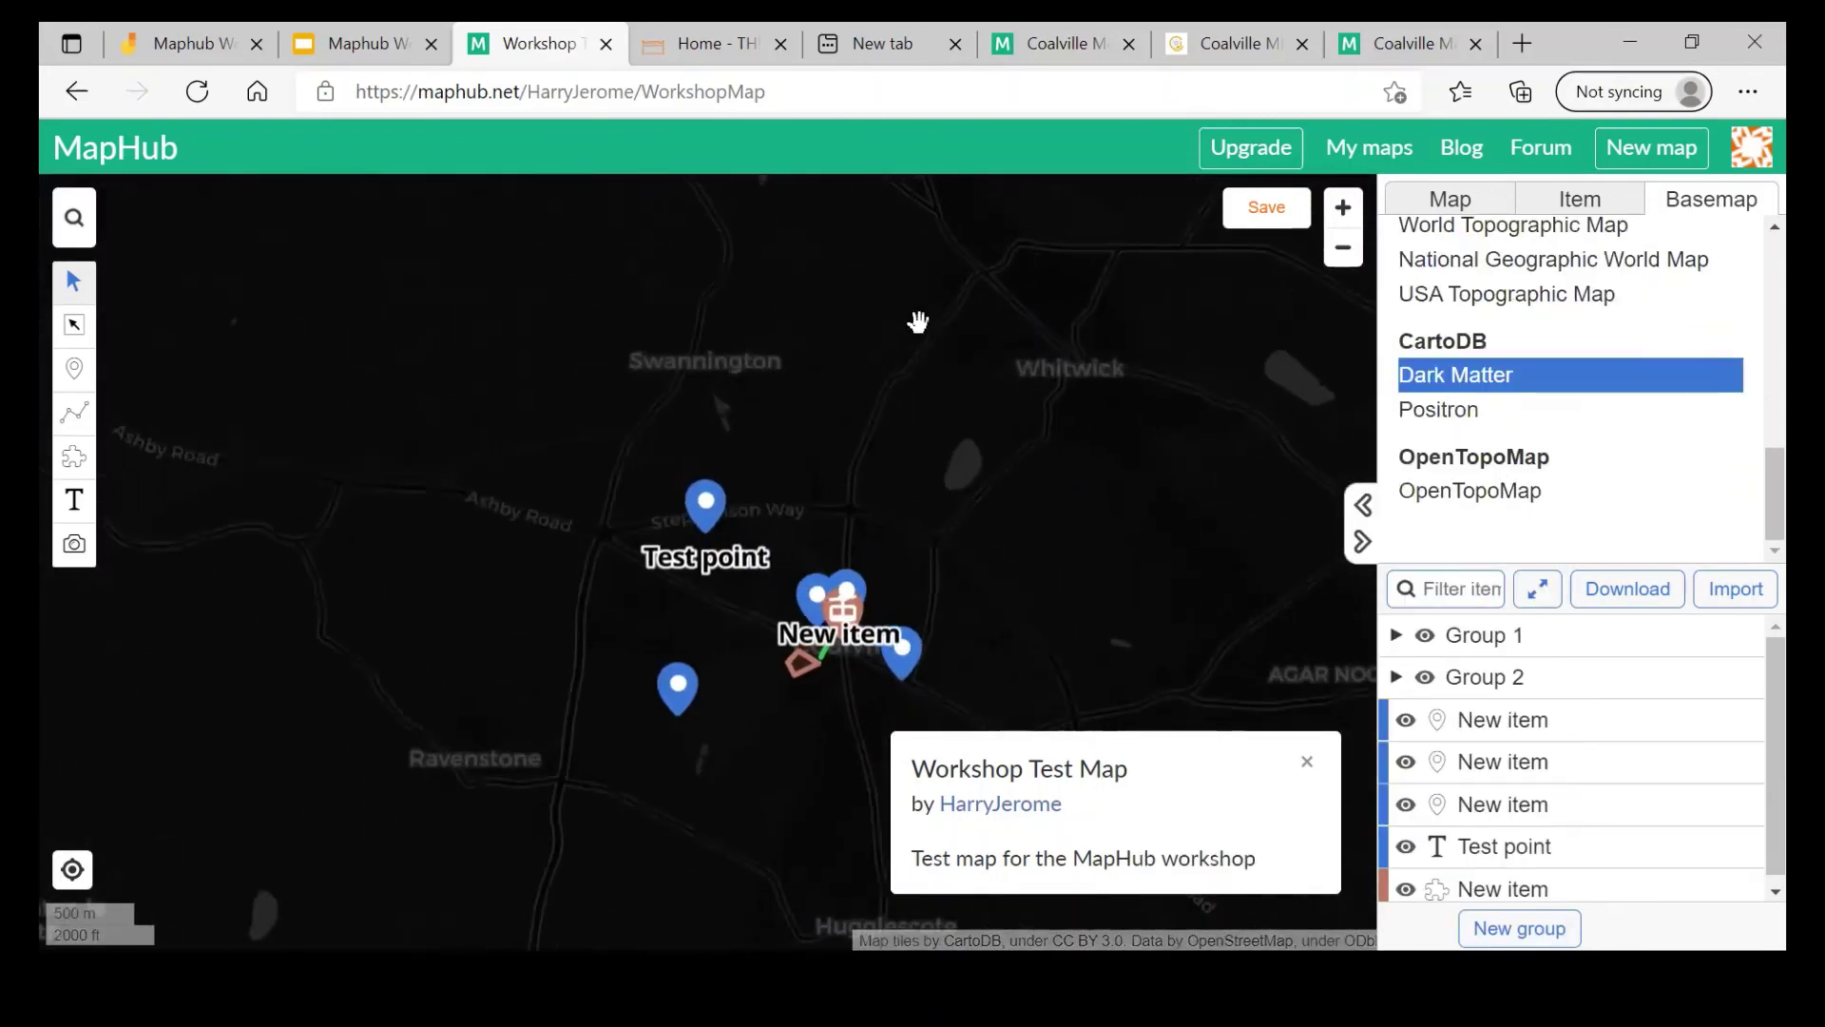
{"action": "left_click", "coordinate": [1552, 408]}
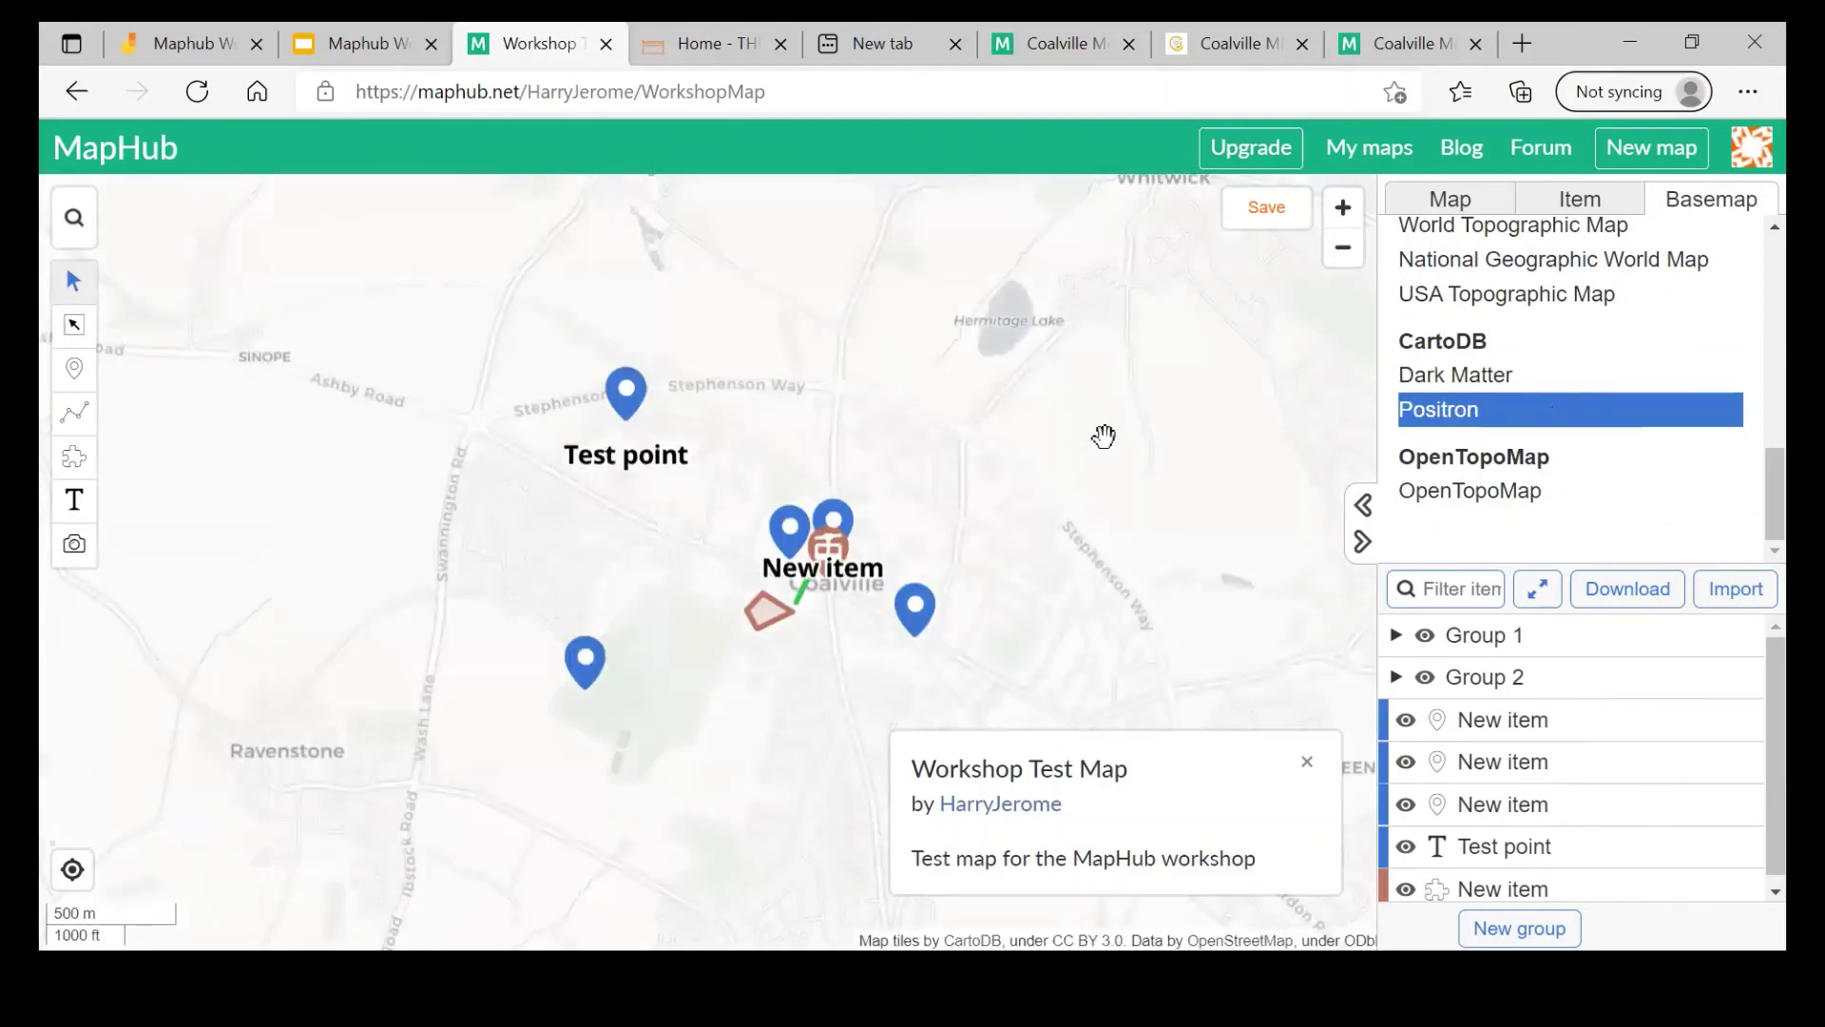
{"action": "key", "text": "Down"}
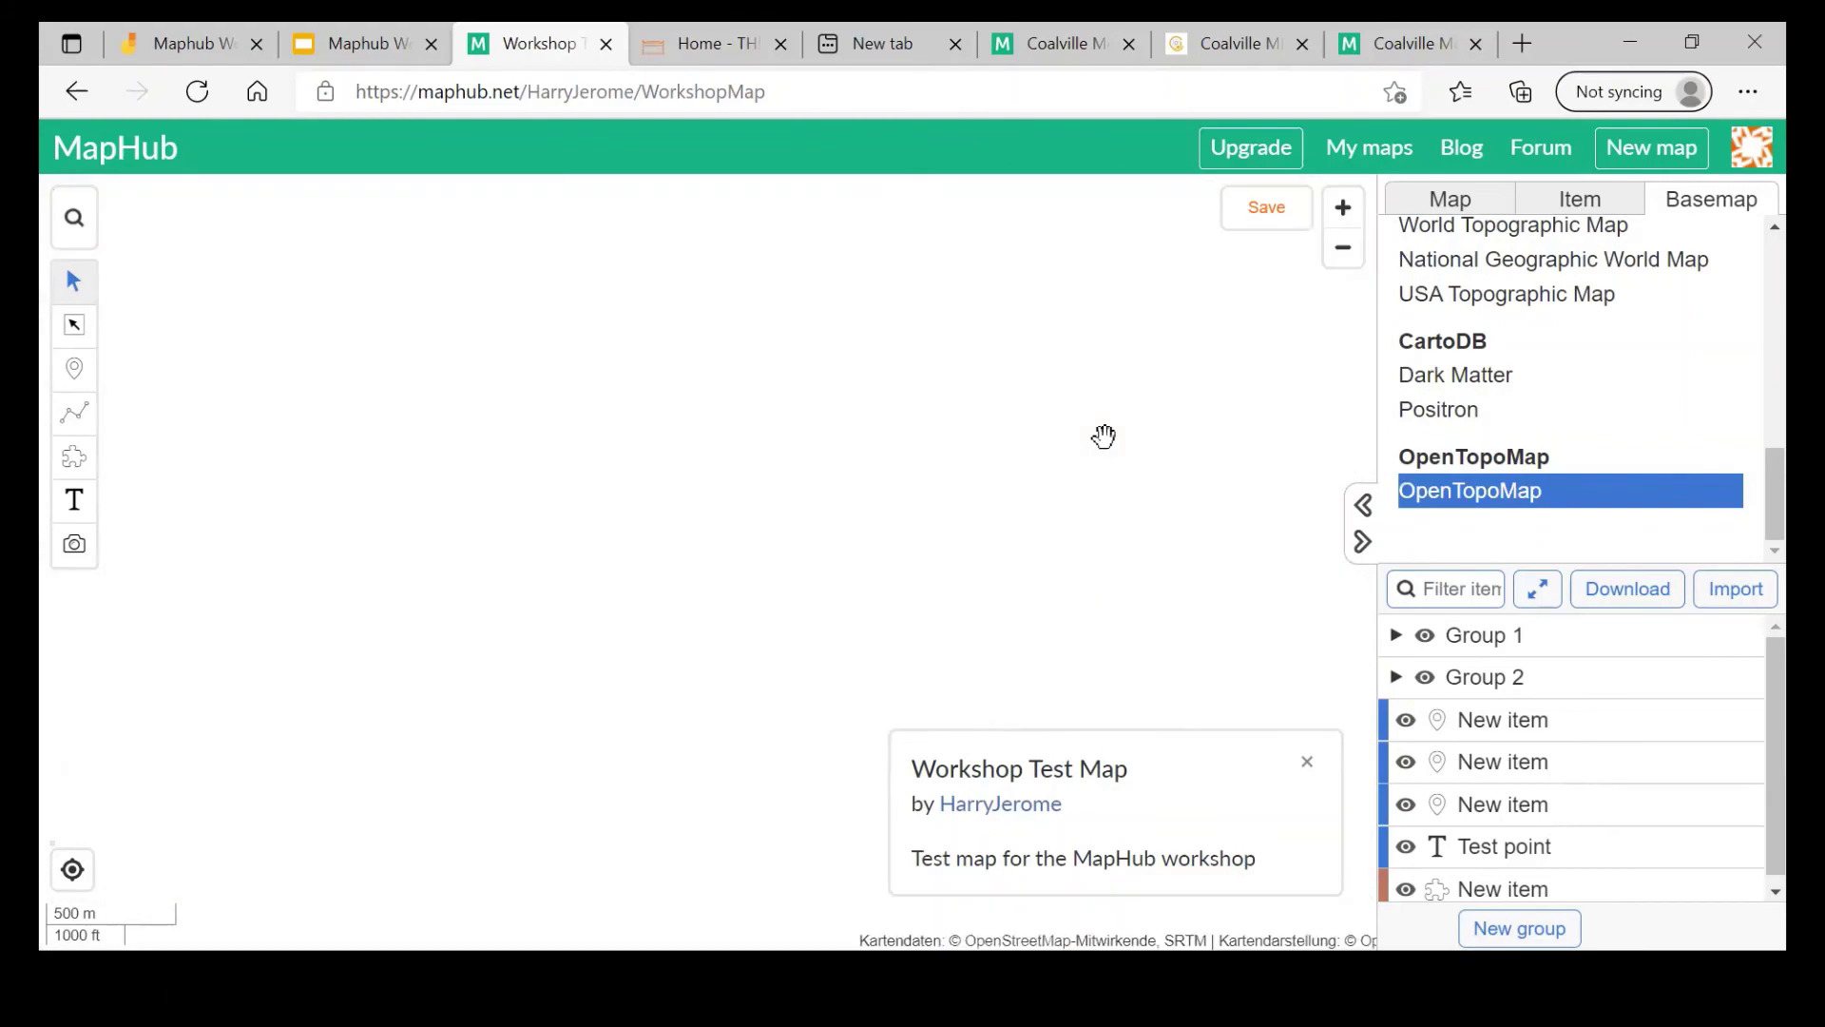
Step: Examine the OpenTopoMap basemap around Coalville, from the Whitwick area out to regional scale with Swadlincote and Loughborough
{"action": "left_click_drag", "start_coordinate": [958, 553], "coordinate": [874, 570]}
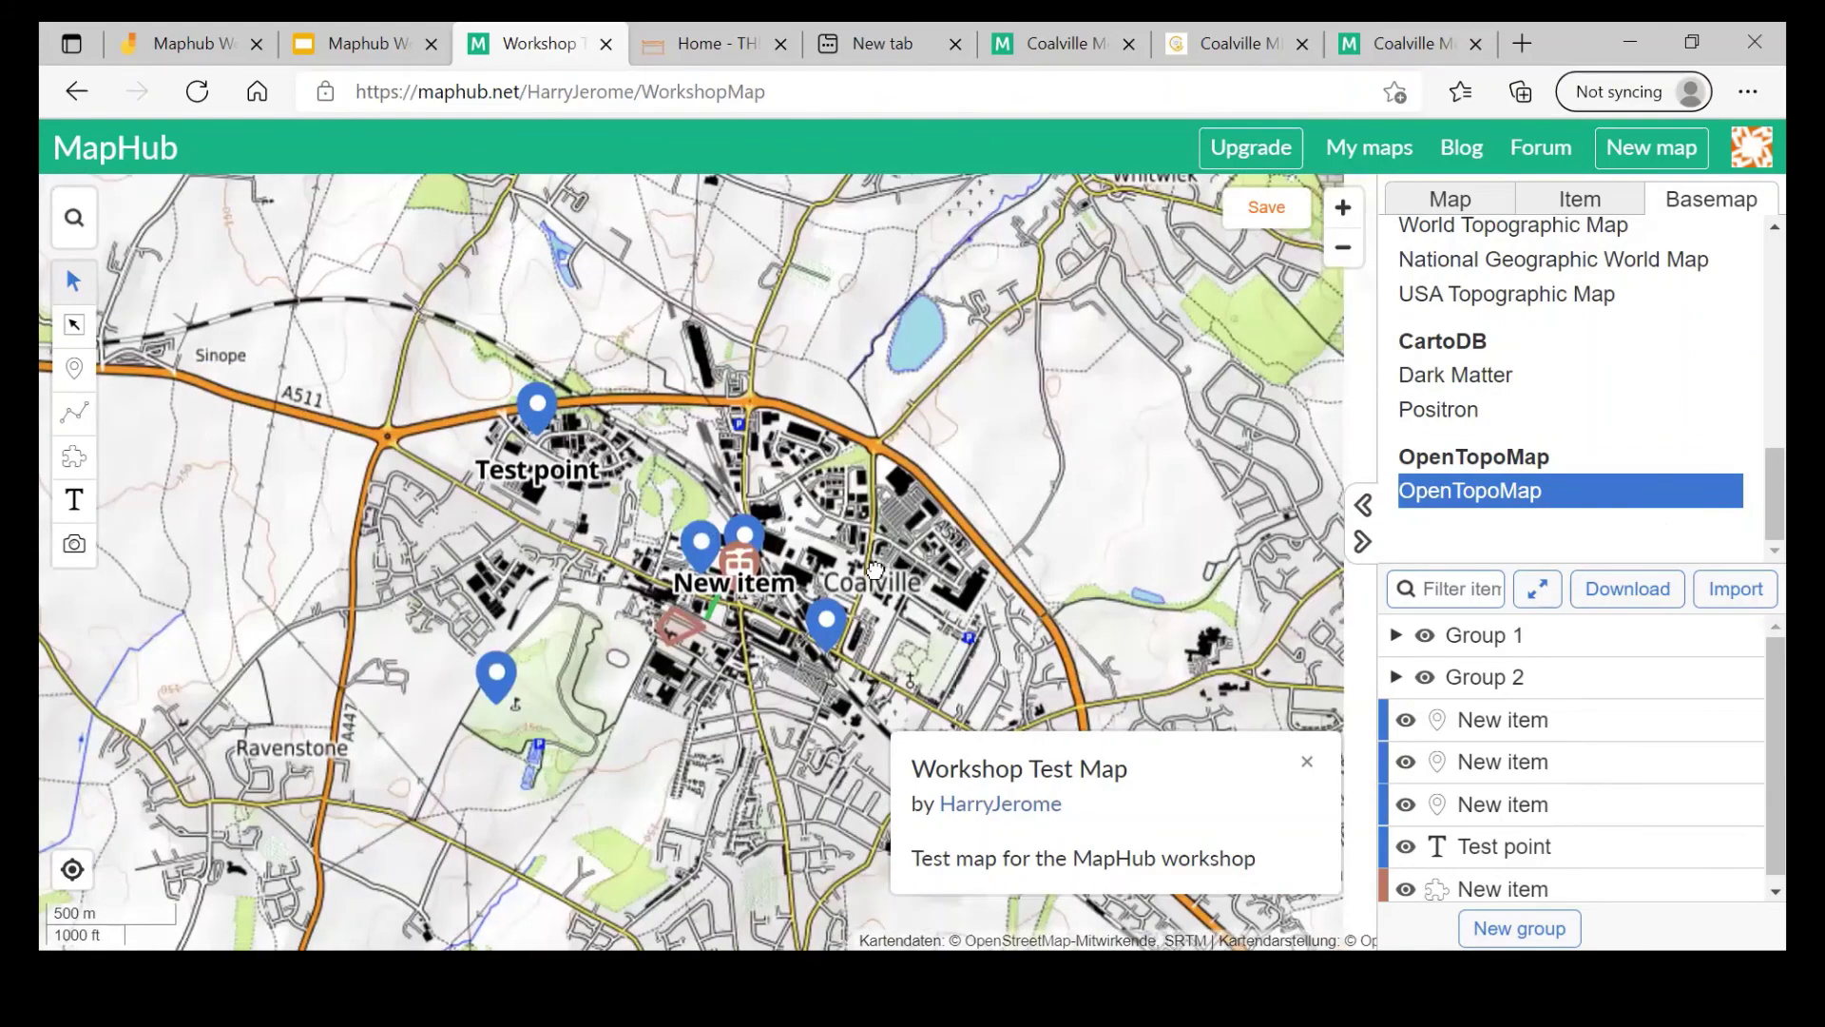
{"action": "left_click_drag", "start_coordinate": [980, 497], "coordinate": [830, 613]}
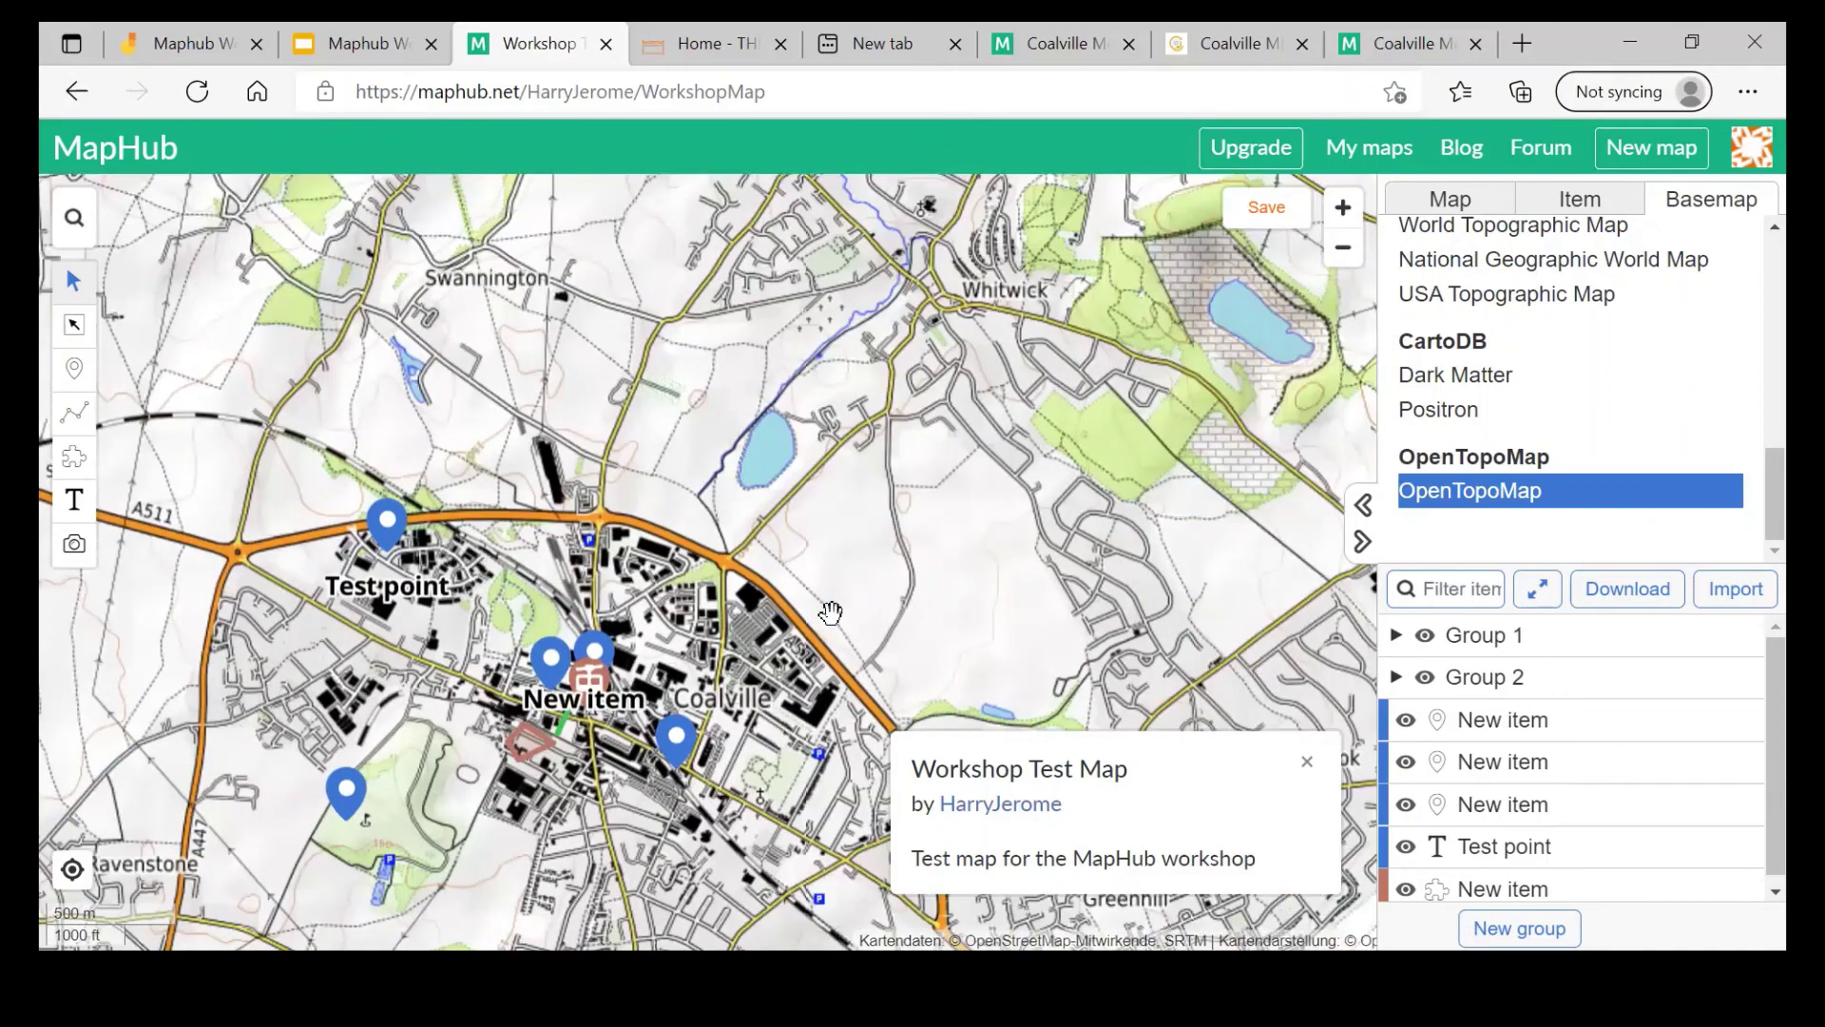
{"action": "scroll", "coordinate": [830, 613], "scroll_direction": "down", "scroll_amount": 1}
{"action": "scroll", "coordinate": [830, 613], "scroll_direction": "down", "scroll_amount": 2}
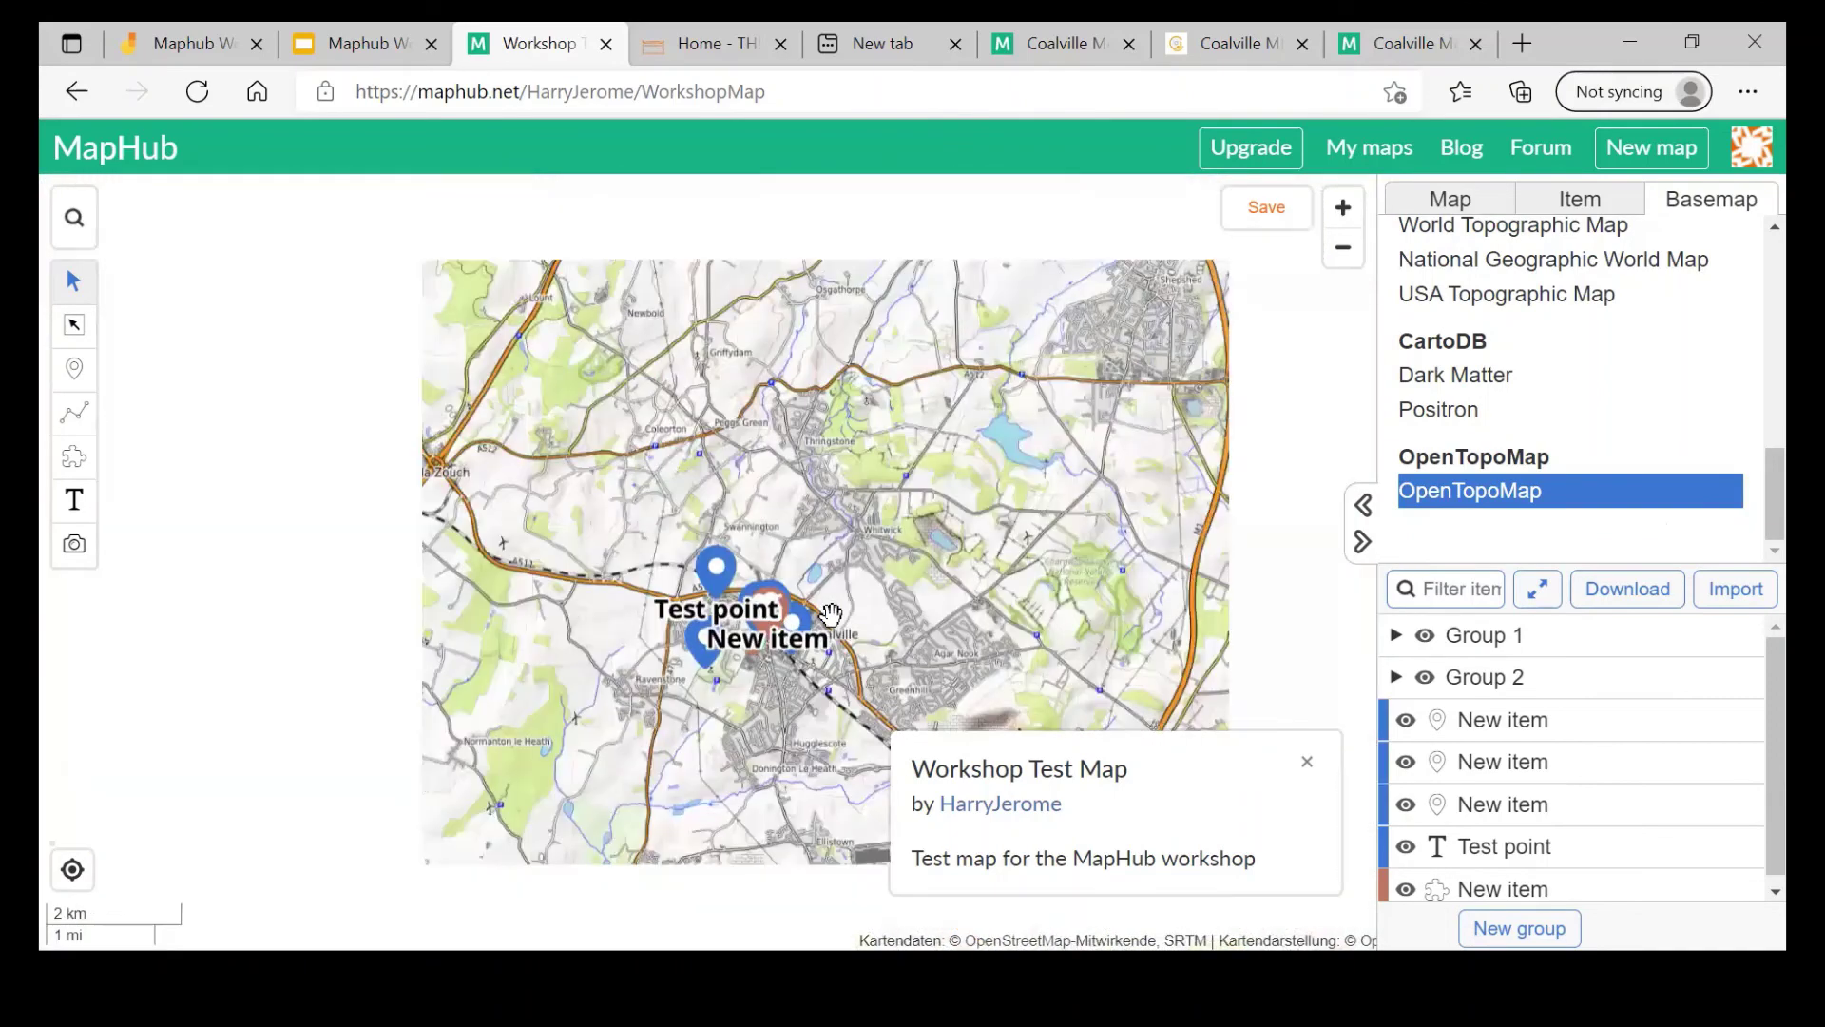
{"action": "scroll", "coordinate": [830, 613], "scroll_direction": "down", "scroll_amount": 1}
{"action": "scroll", "coordinate": [830, 613], "scroll_direction": "down", "scroll_amount": 1}
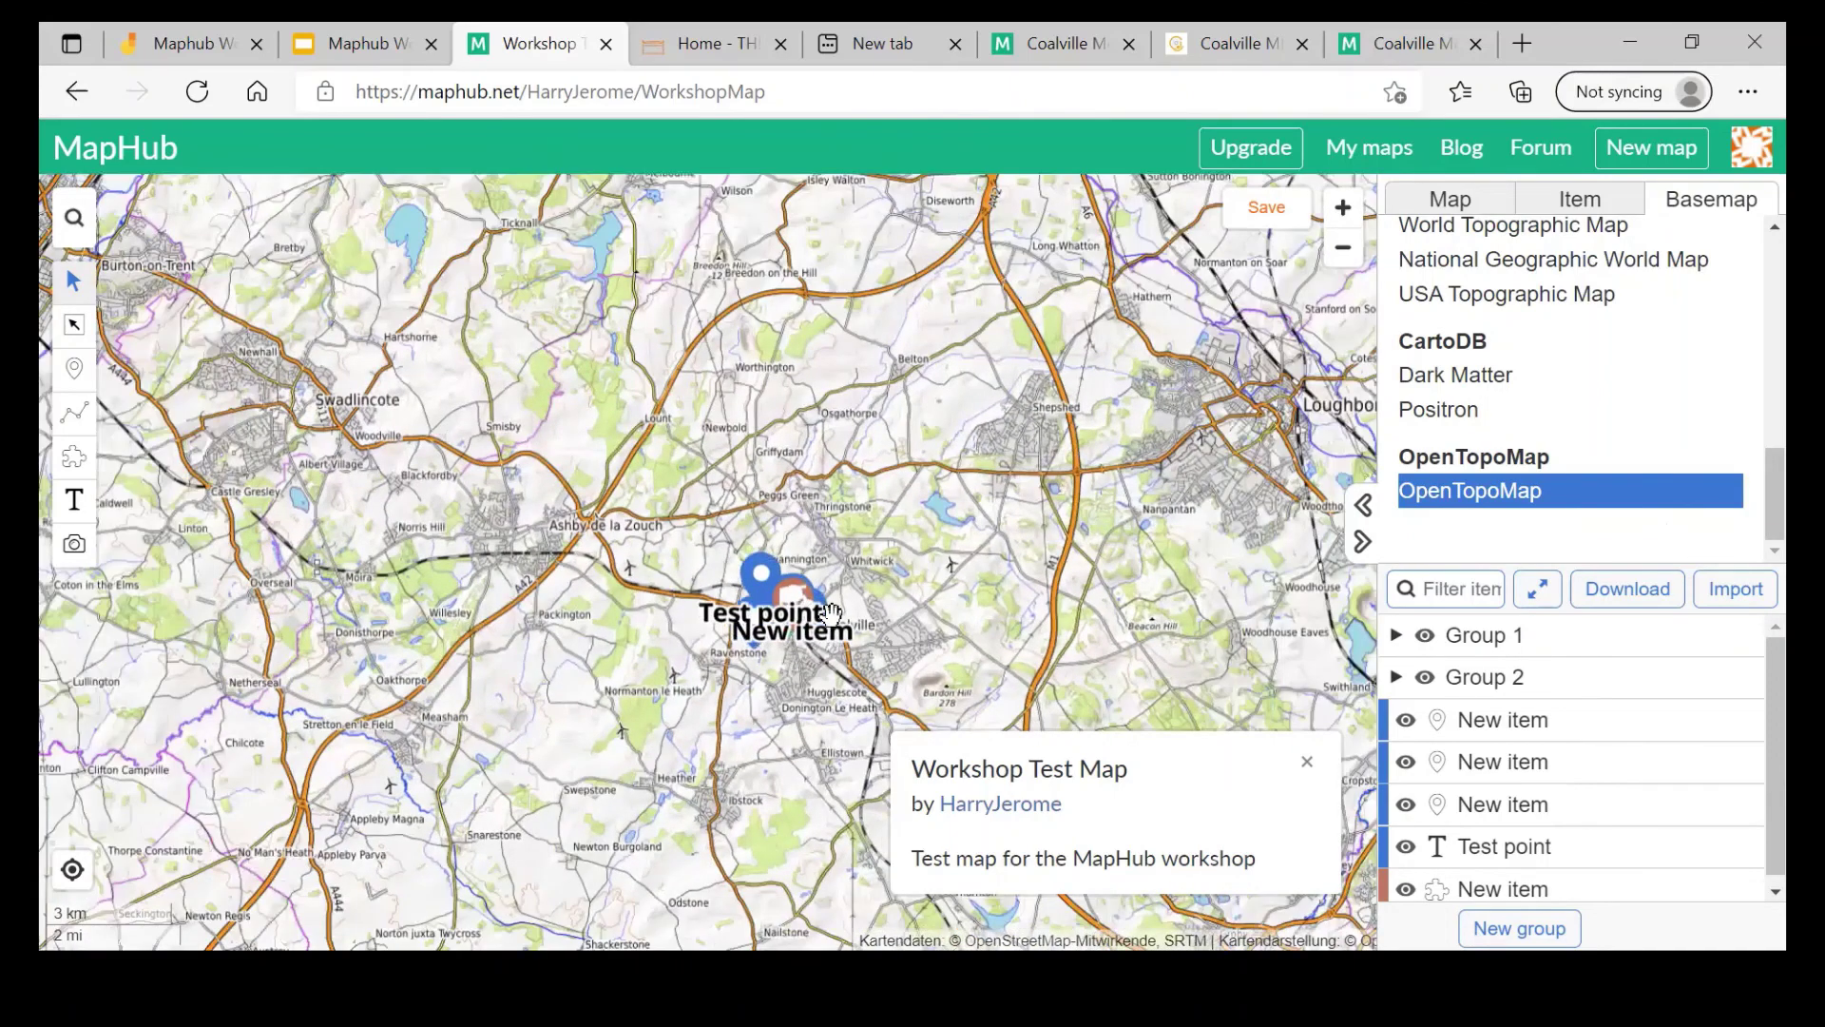
{"action": "scroll", "coordinate": [830, 613], "scroll_direction": "down", "scroll_amount": 1}
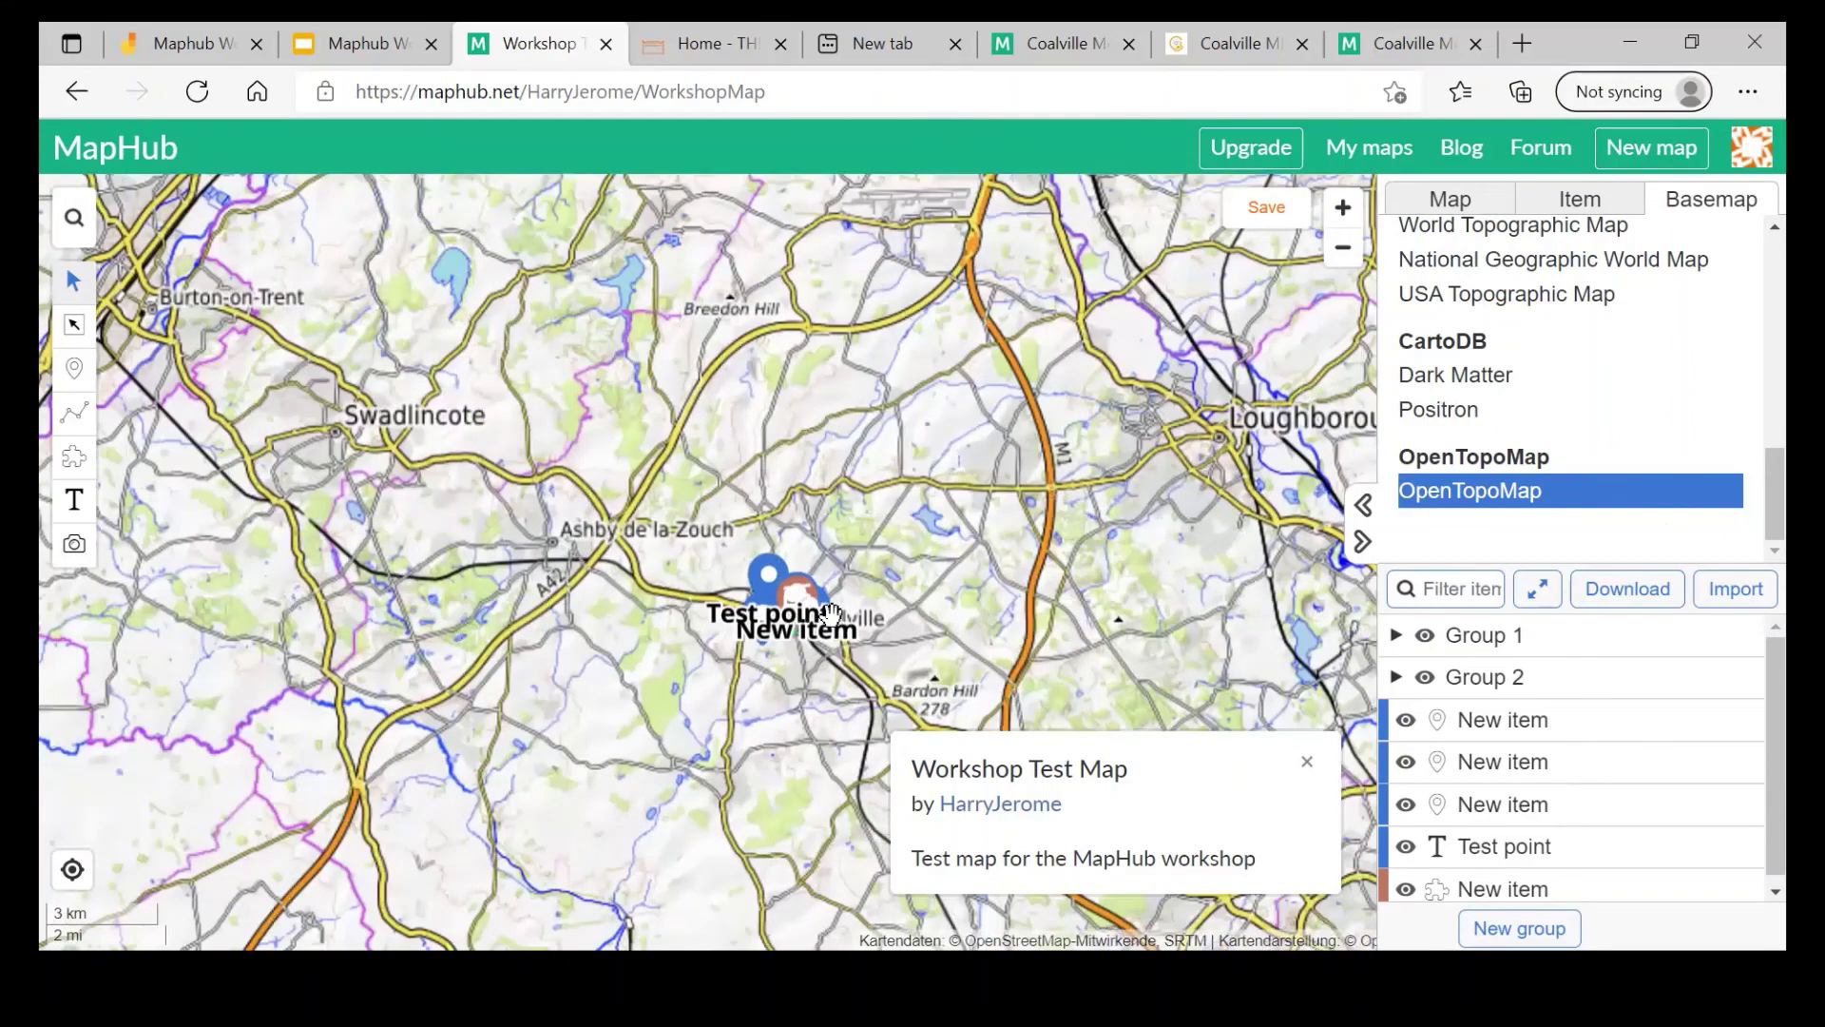
{"action": "scroll", "coordinate": [829, 613], "scroll_direction": "up", "scroll_amount": 5}
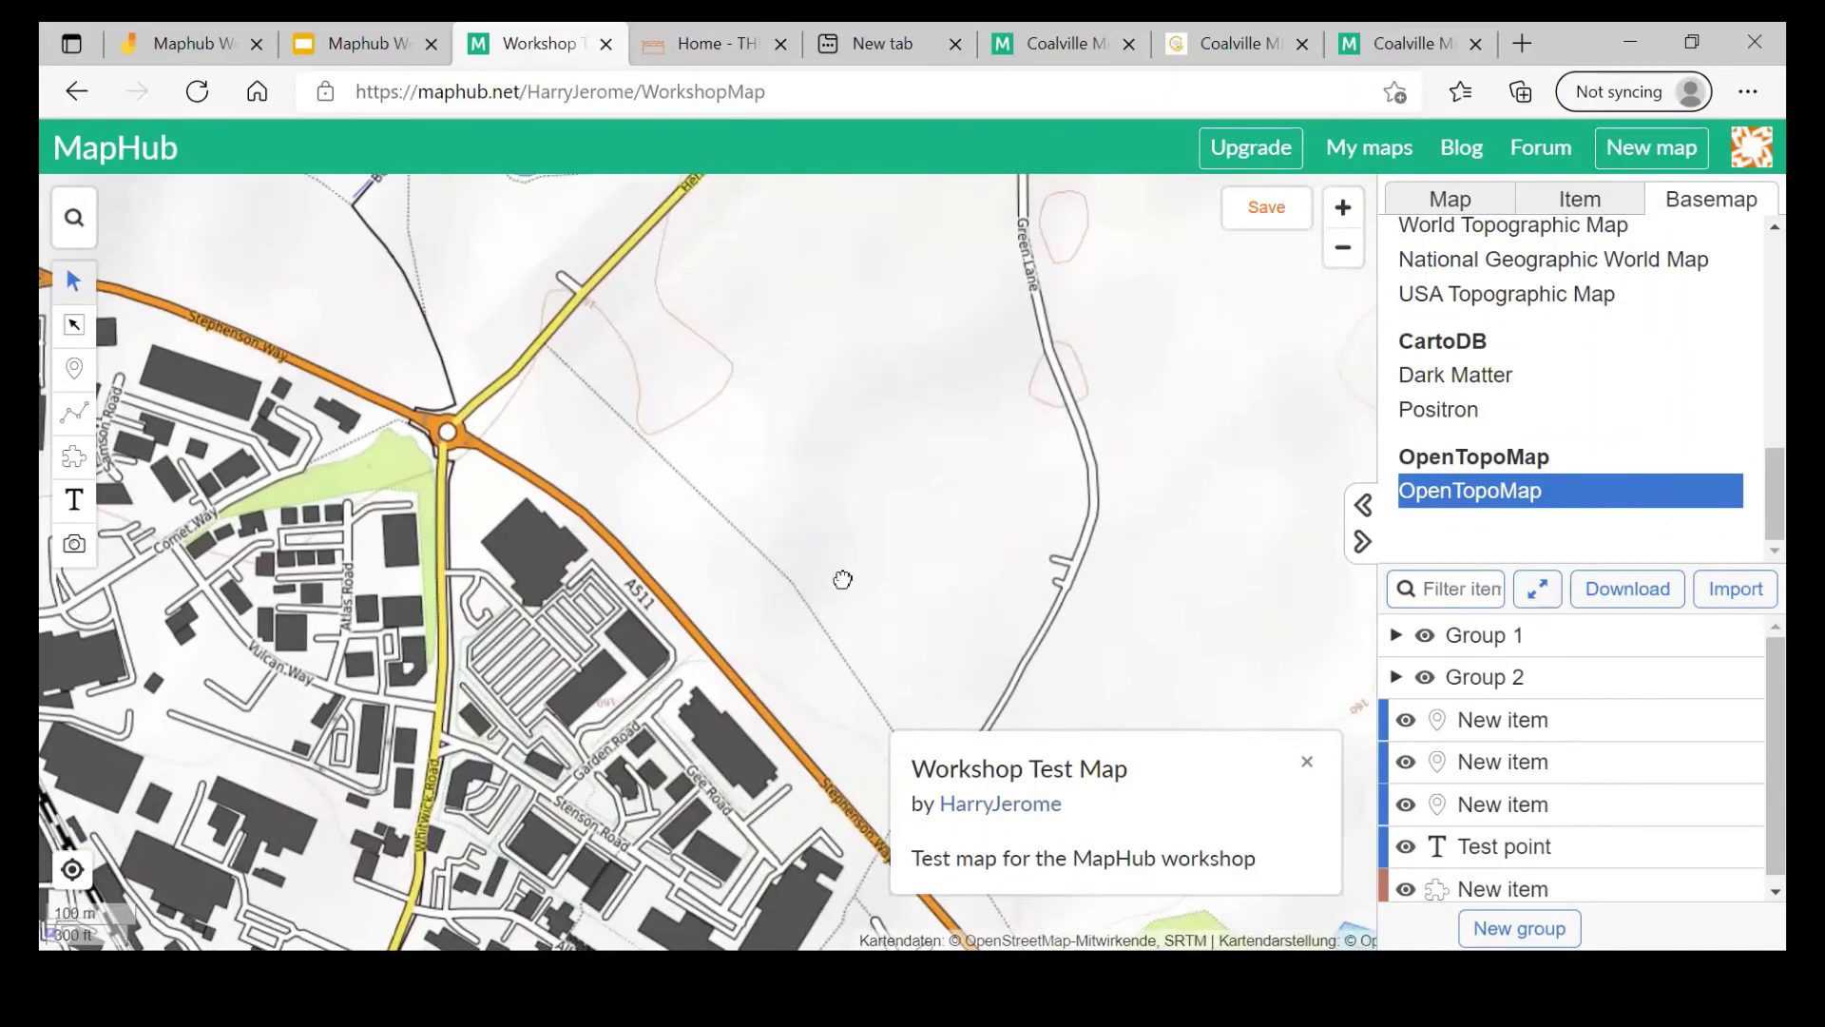
Step: Inspect the OpenTopoMap basemap at street level, from Hermitage Lake down to the drawn items around Coalville's High Street
{"action": "left_click_drag", "start_coordinate": [842, 579], "coordinate": [839, 509]}
{"action": "left_click_drag", "start_coordinate": [717, 400], "coordinate": [977, 566]}
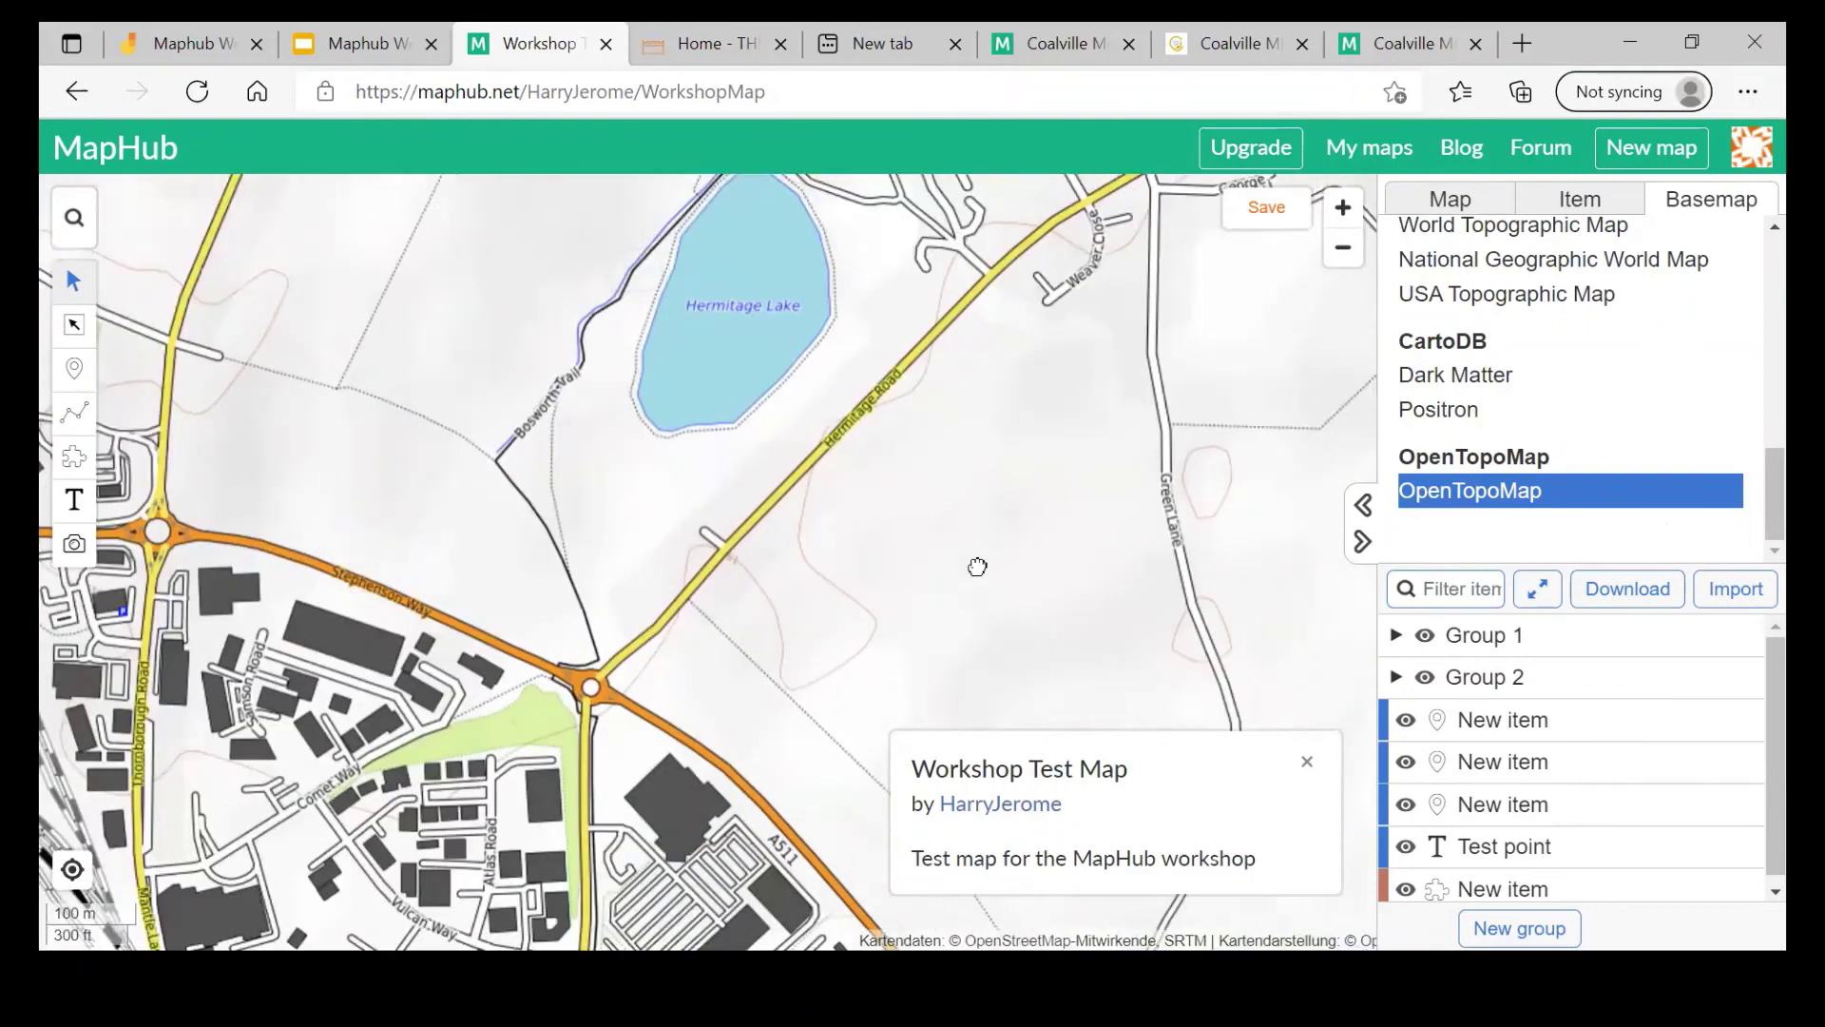
{"action": "left_click_drag", "start_coordinate": [1009, 718], "coordinate": [684, 500]}
{"action": "left_click_drag", "start_coordinate": [823, 483], "coordinate": [610, 748]}
{"action": "left_click_drag", "start_coordinate": [851, 416], "coordinate": [837, 312]}
{"action": "left_click_drag", "start_coordinate": [650, 764], "coordinate": [657, 505]}
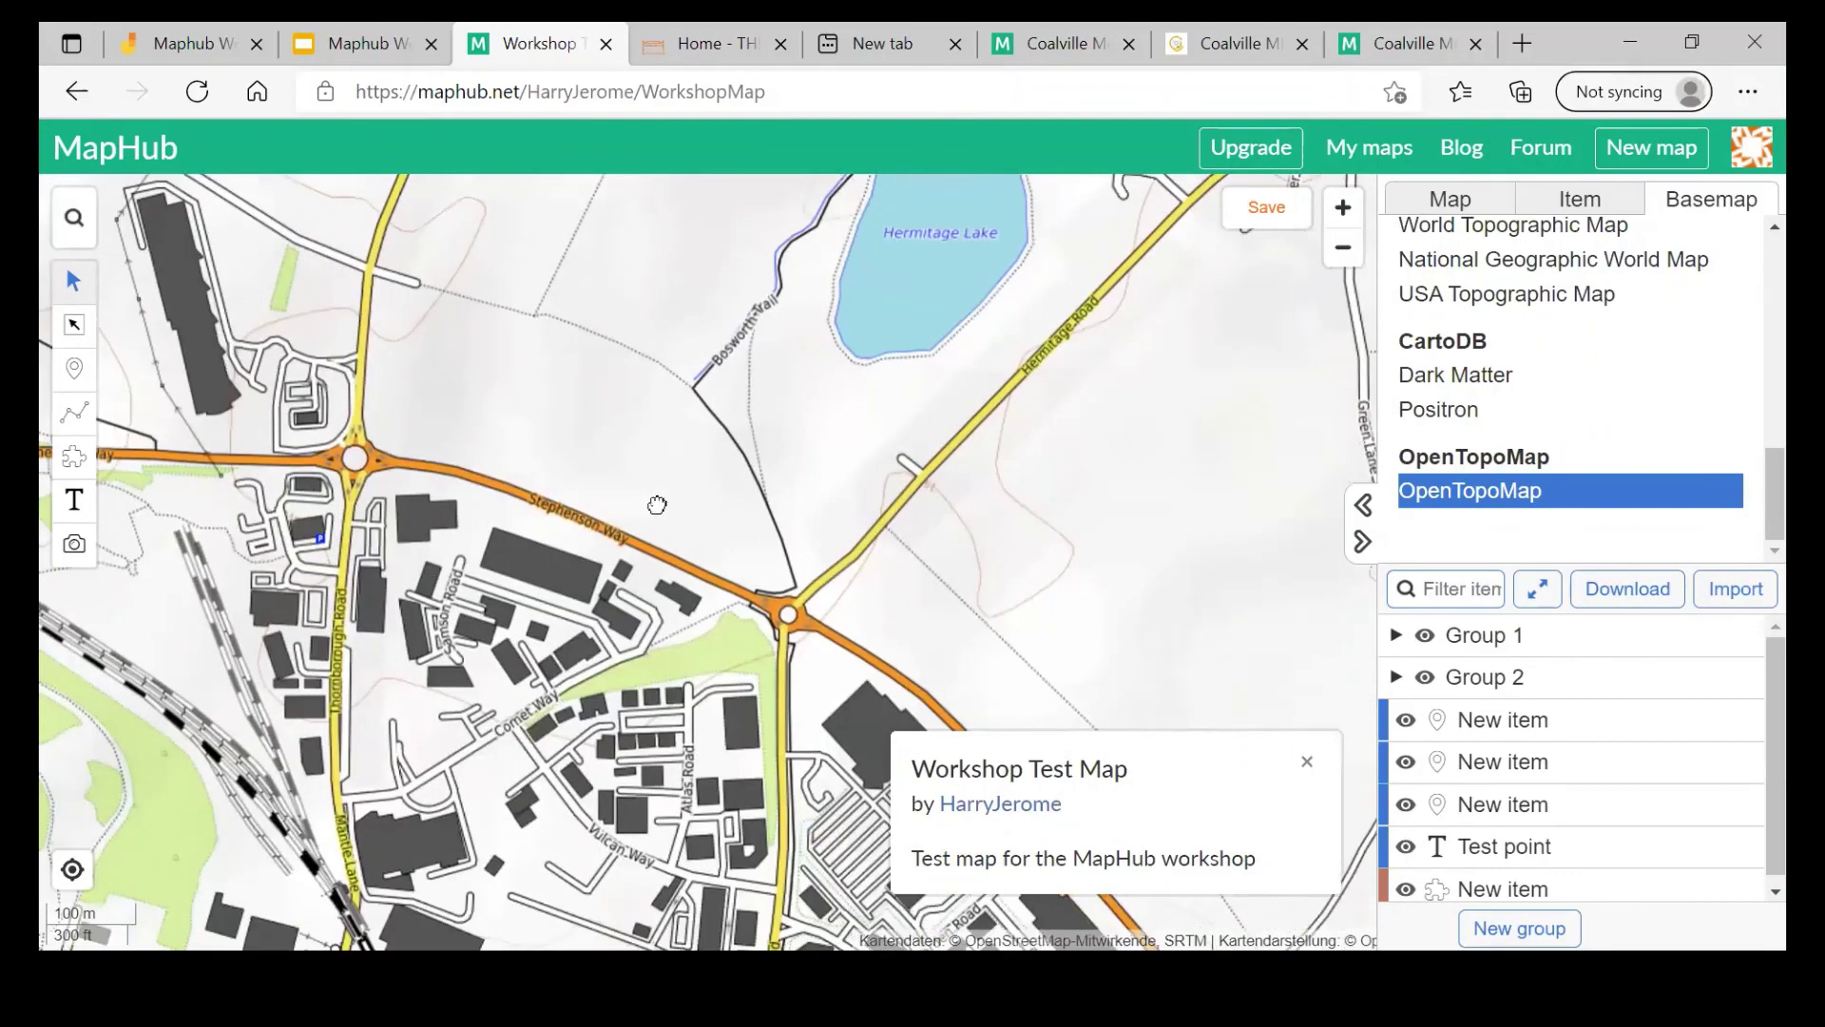
{"action": "left_click_drag", "start_coordinate": [716, 607], "coordinate": [739, 388]}
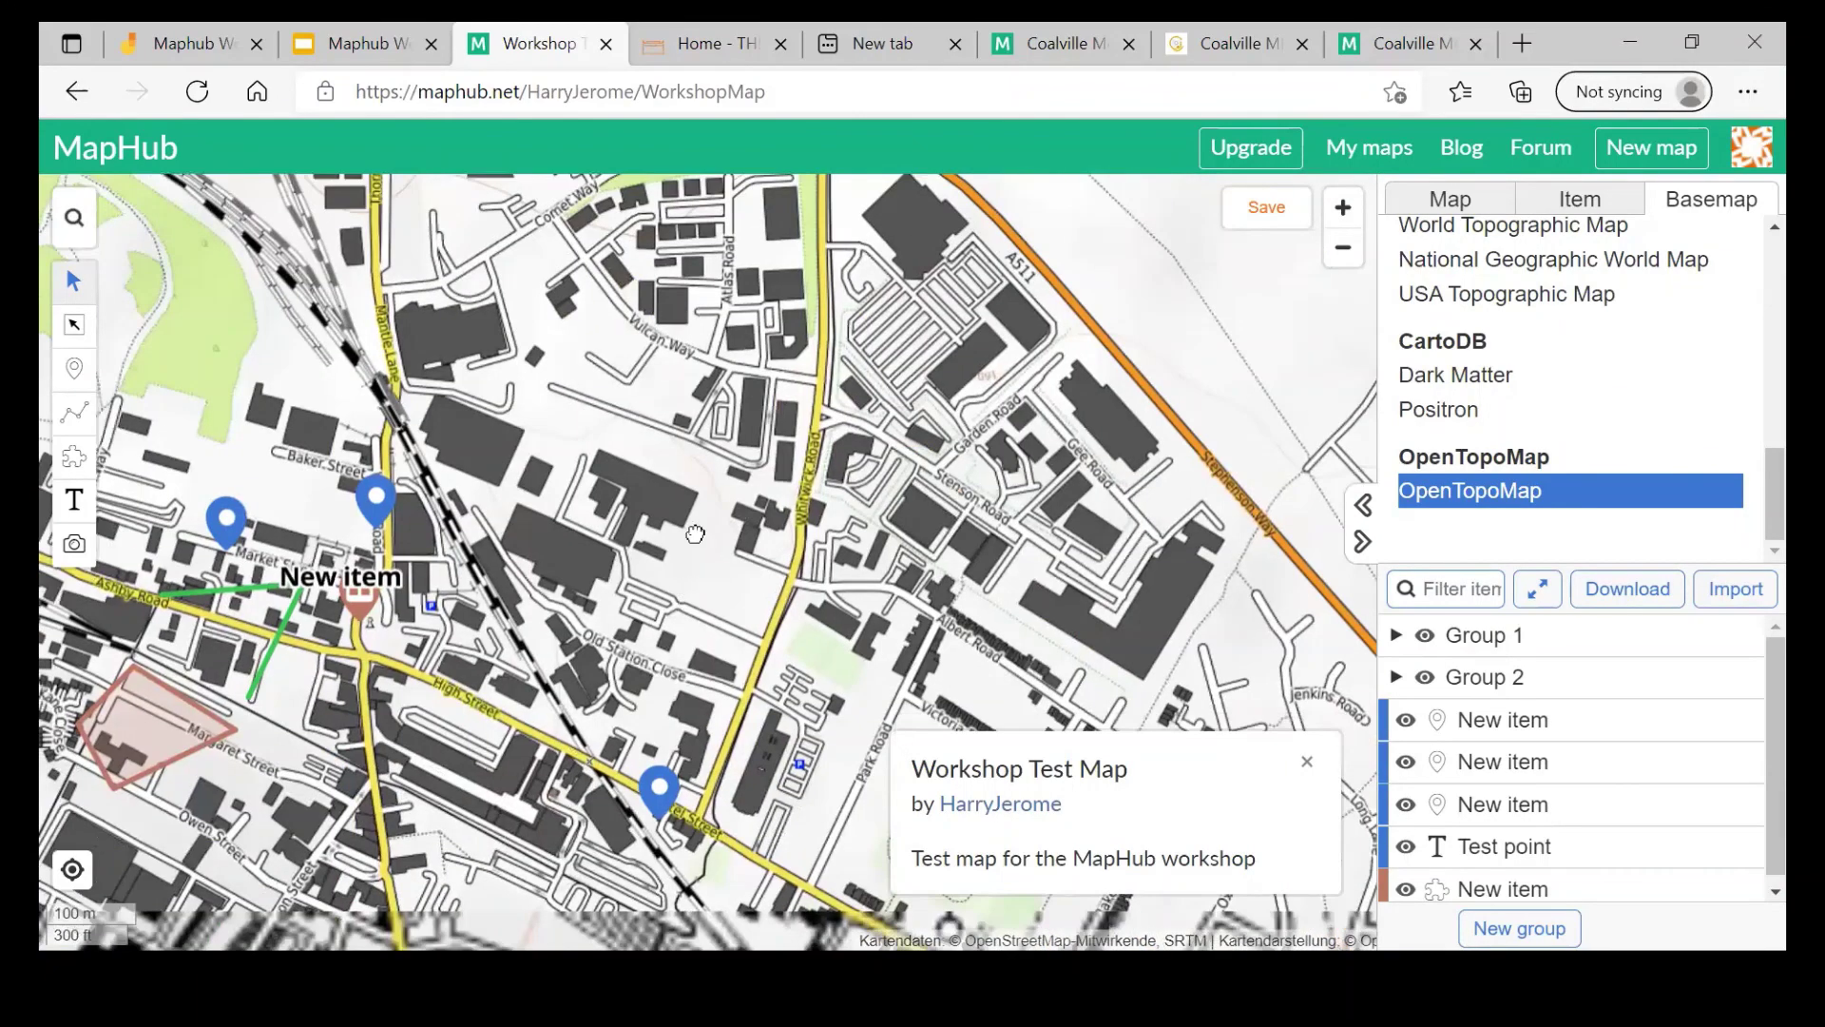
{"action": "left_click_drag", "start_coordinate": [695, 534], "coordinate": [817, 297]}
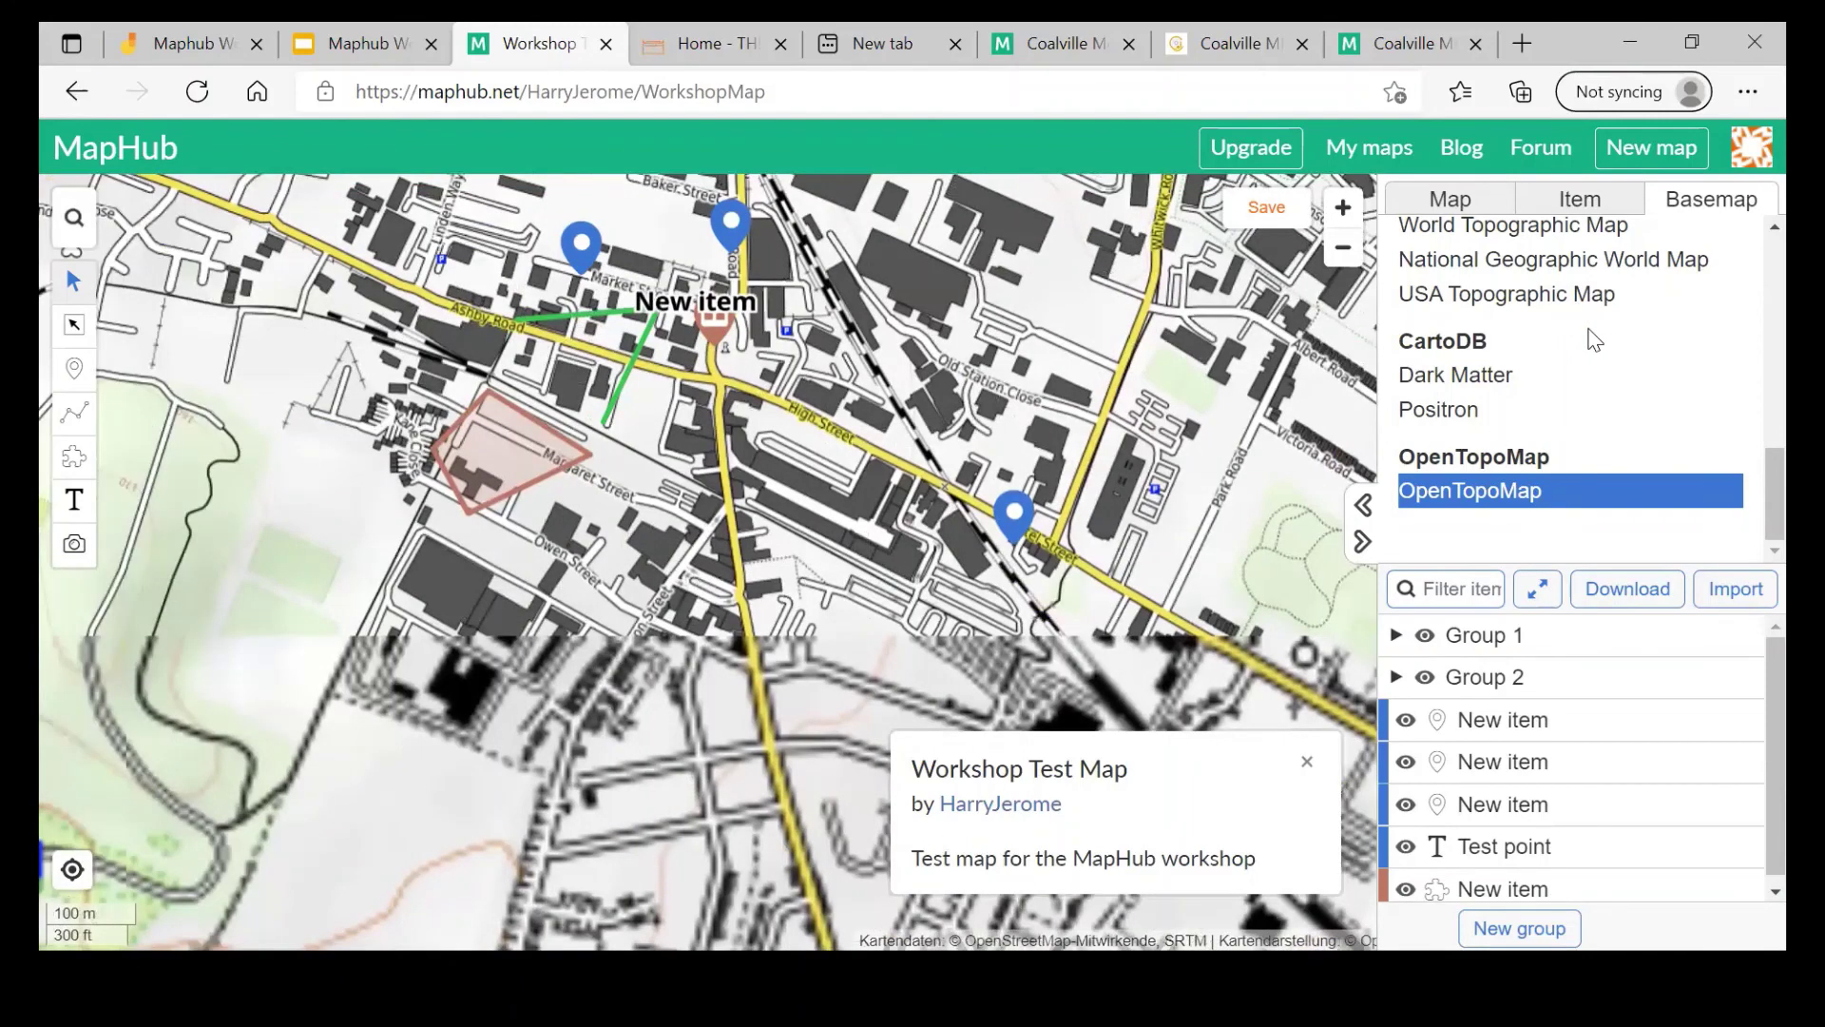
Step: Set the workshop map's basemap back to MapHub Classic
{"action": "scroll", "coordinate": [1594, 339], "scroll_direction": "up", "scroll_amount": 5}
{"action": "left_click", "coordinate": [1553, 307]}
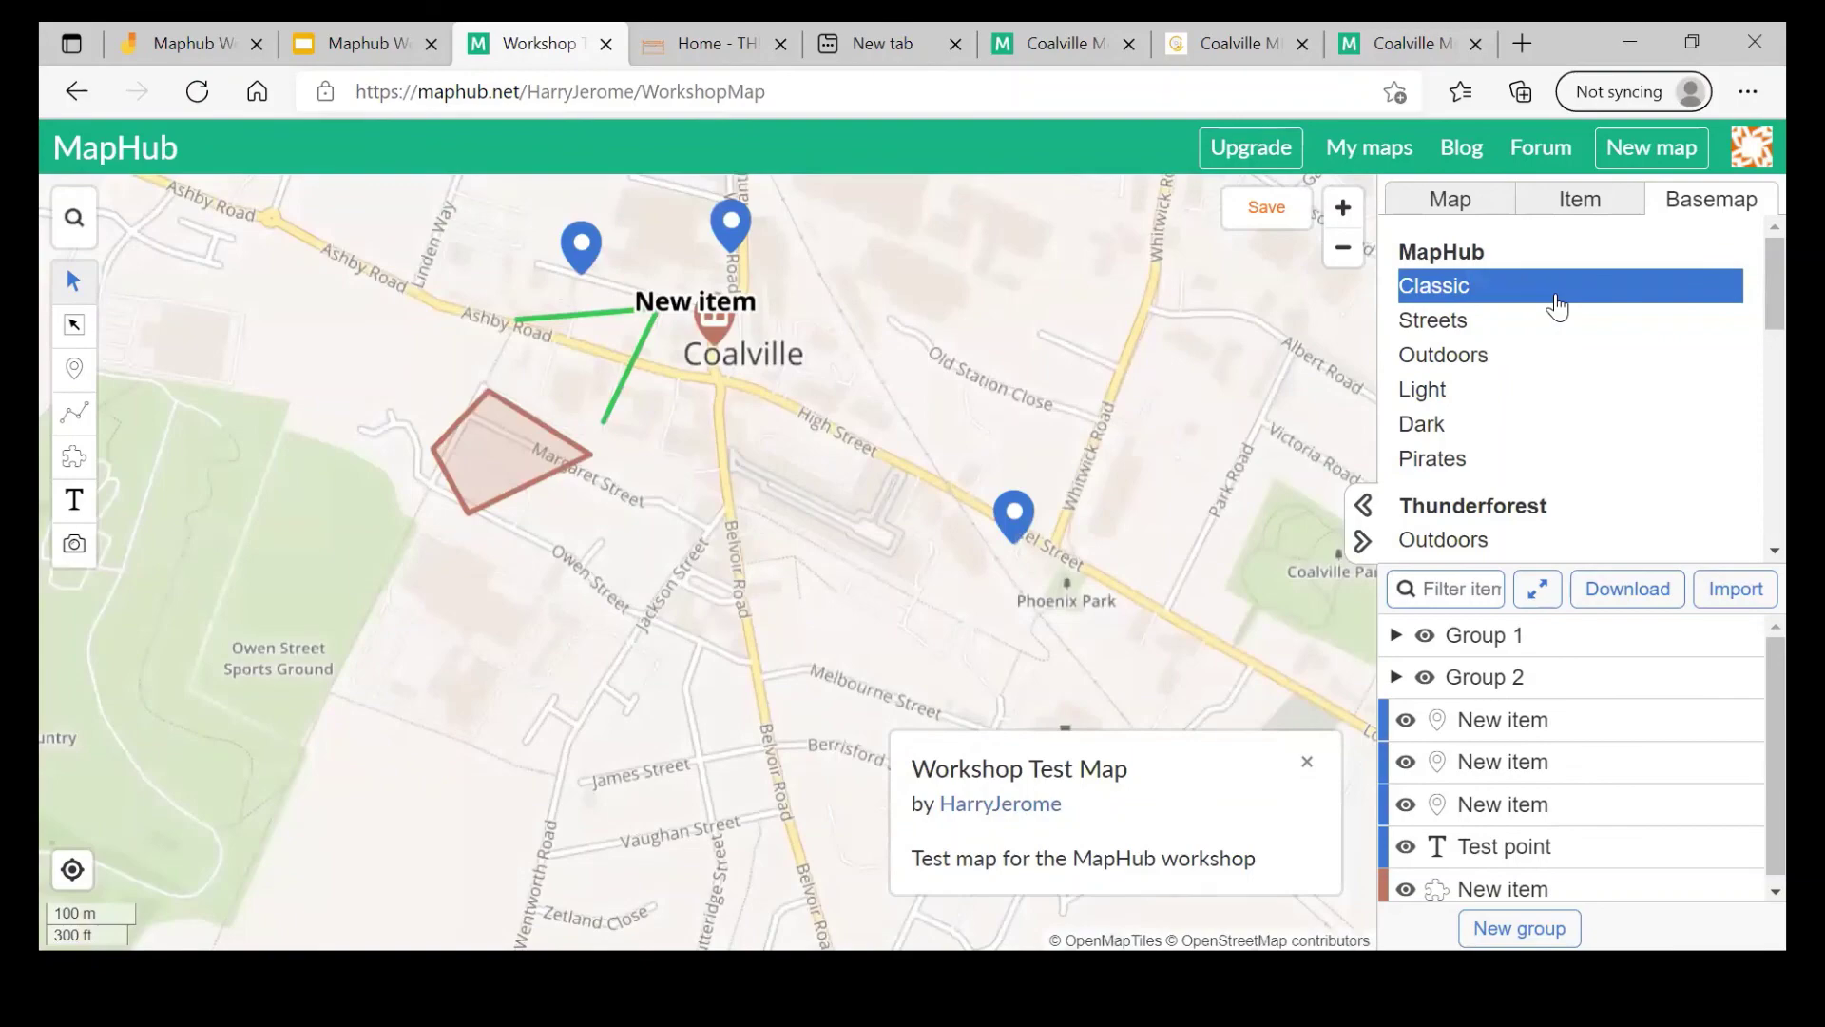
Step: Check which basemap the Coalville Mega Walk map uses and examine its walking route between the town centre and Hermitage Lake
{"action": "left_click", "coordinate": [1240, 38]}
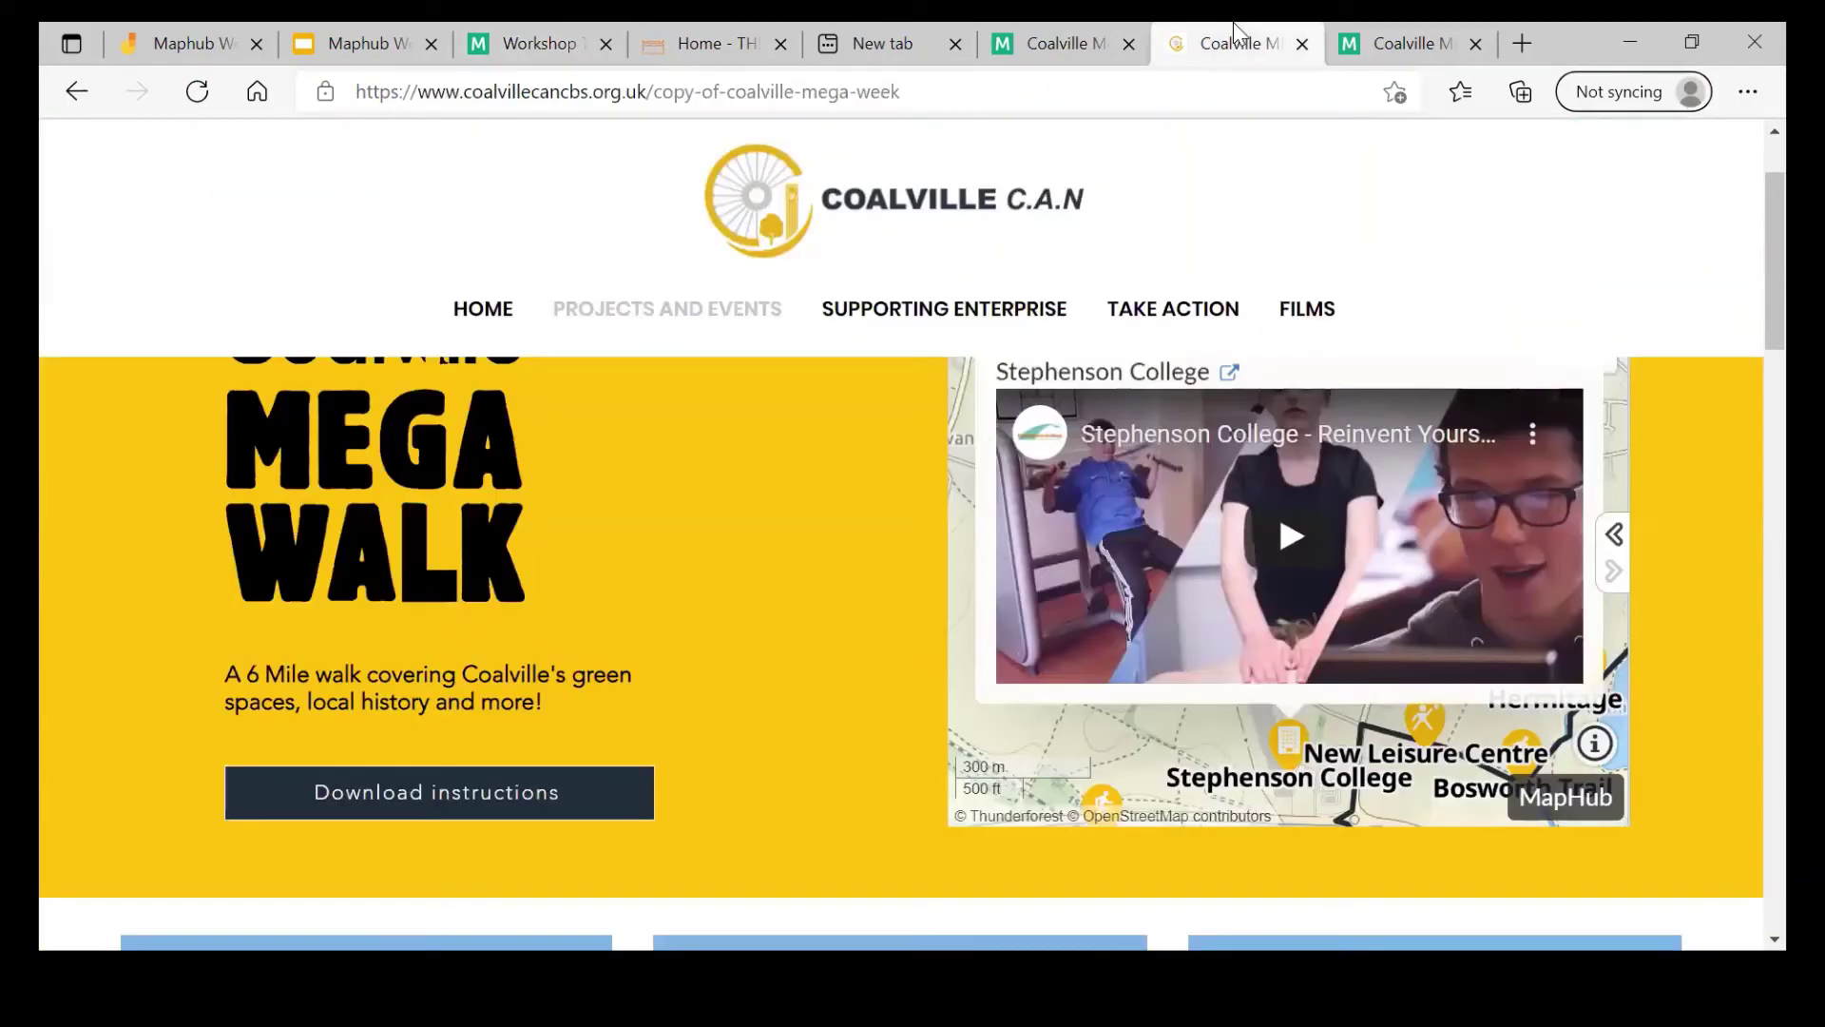
{"action": "left_click", "coordinate": [1095, 36]}
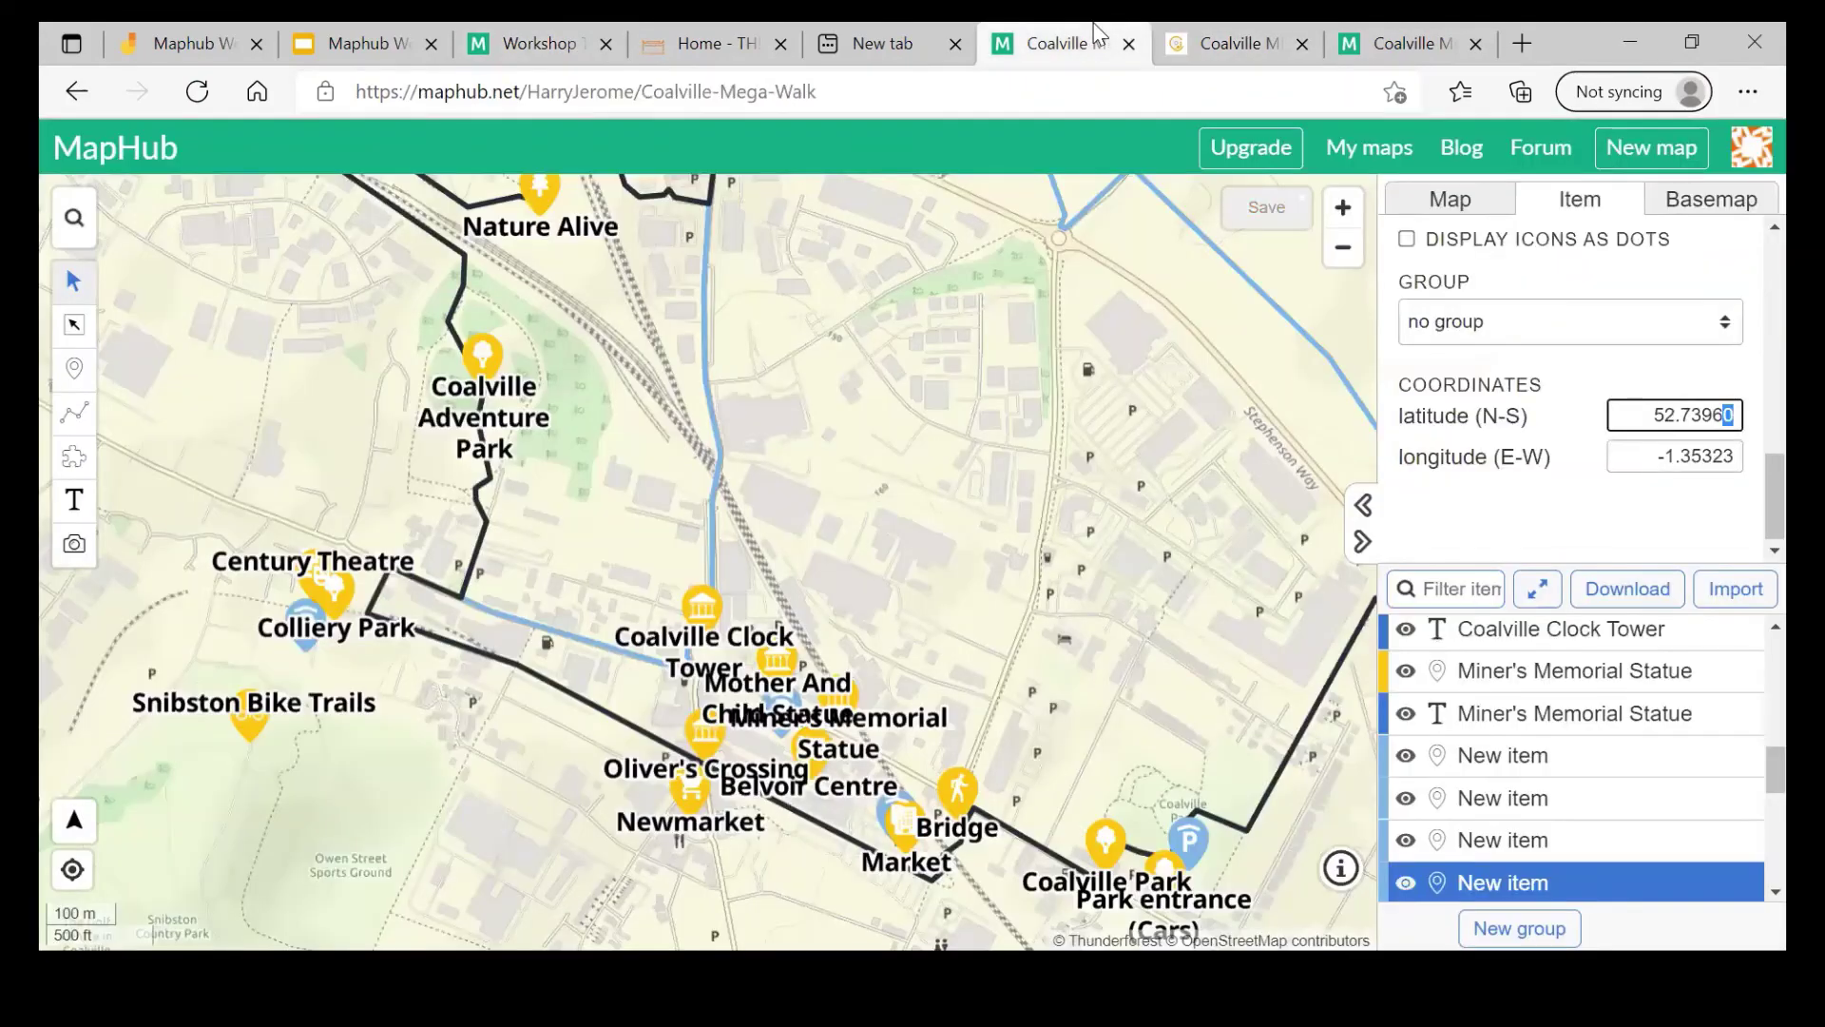
{"action": "left_click", "coordinate": [1666, 201]}
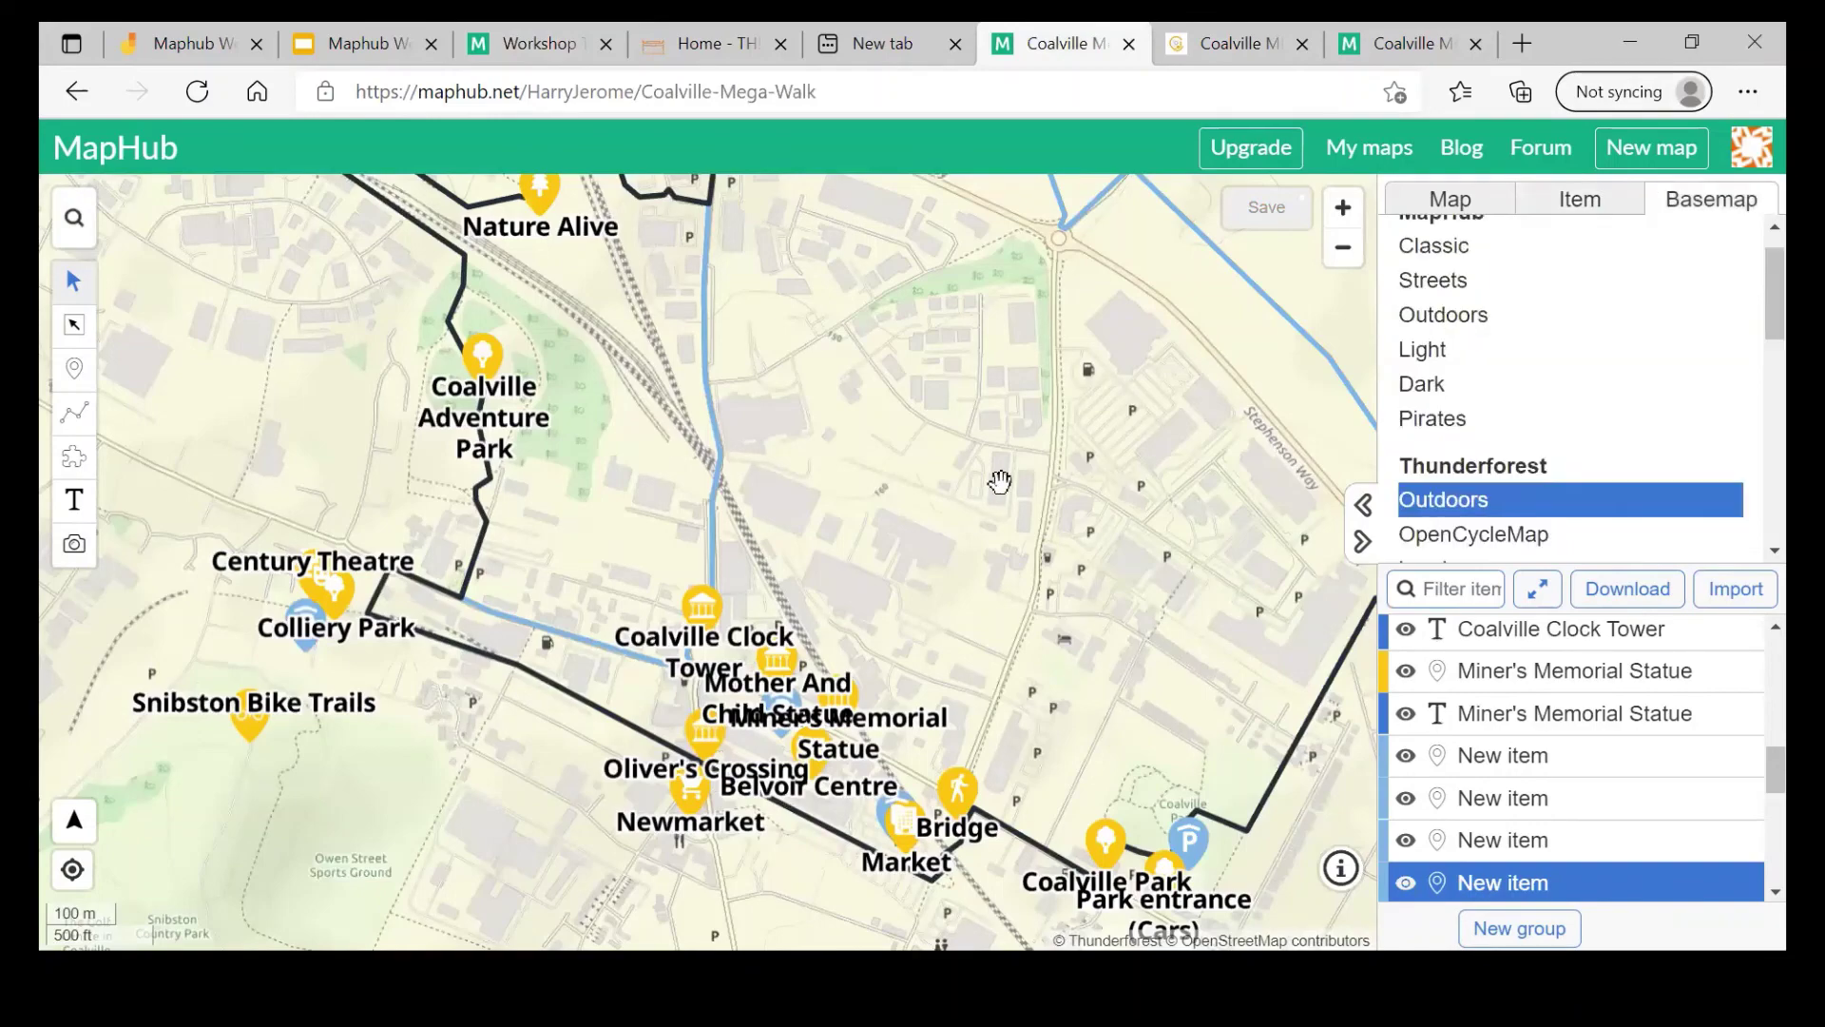
{"action": "left_click_drag", "start_coordinate": [998, 481], "coordinate": [1053, 712]}
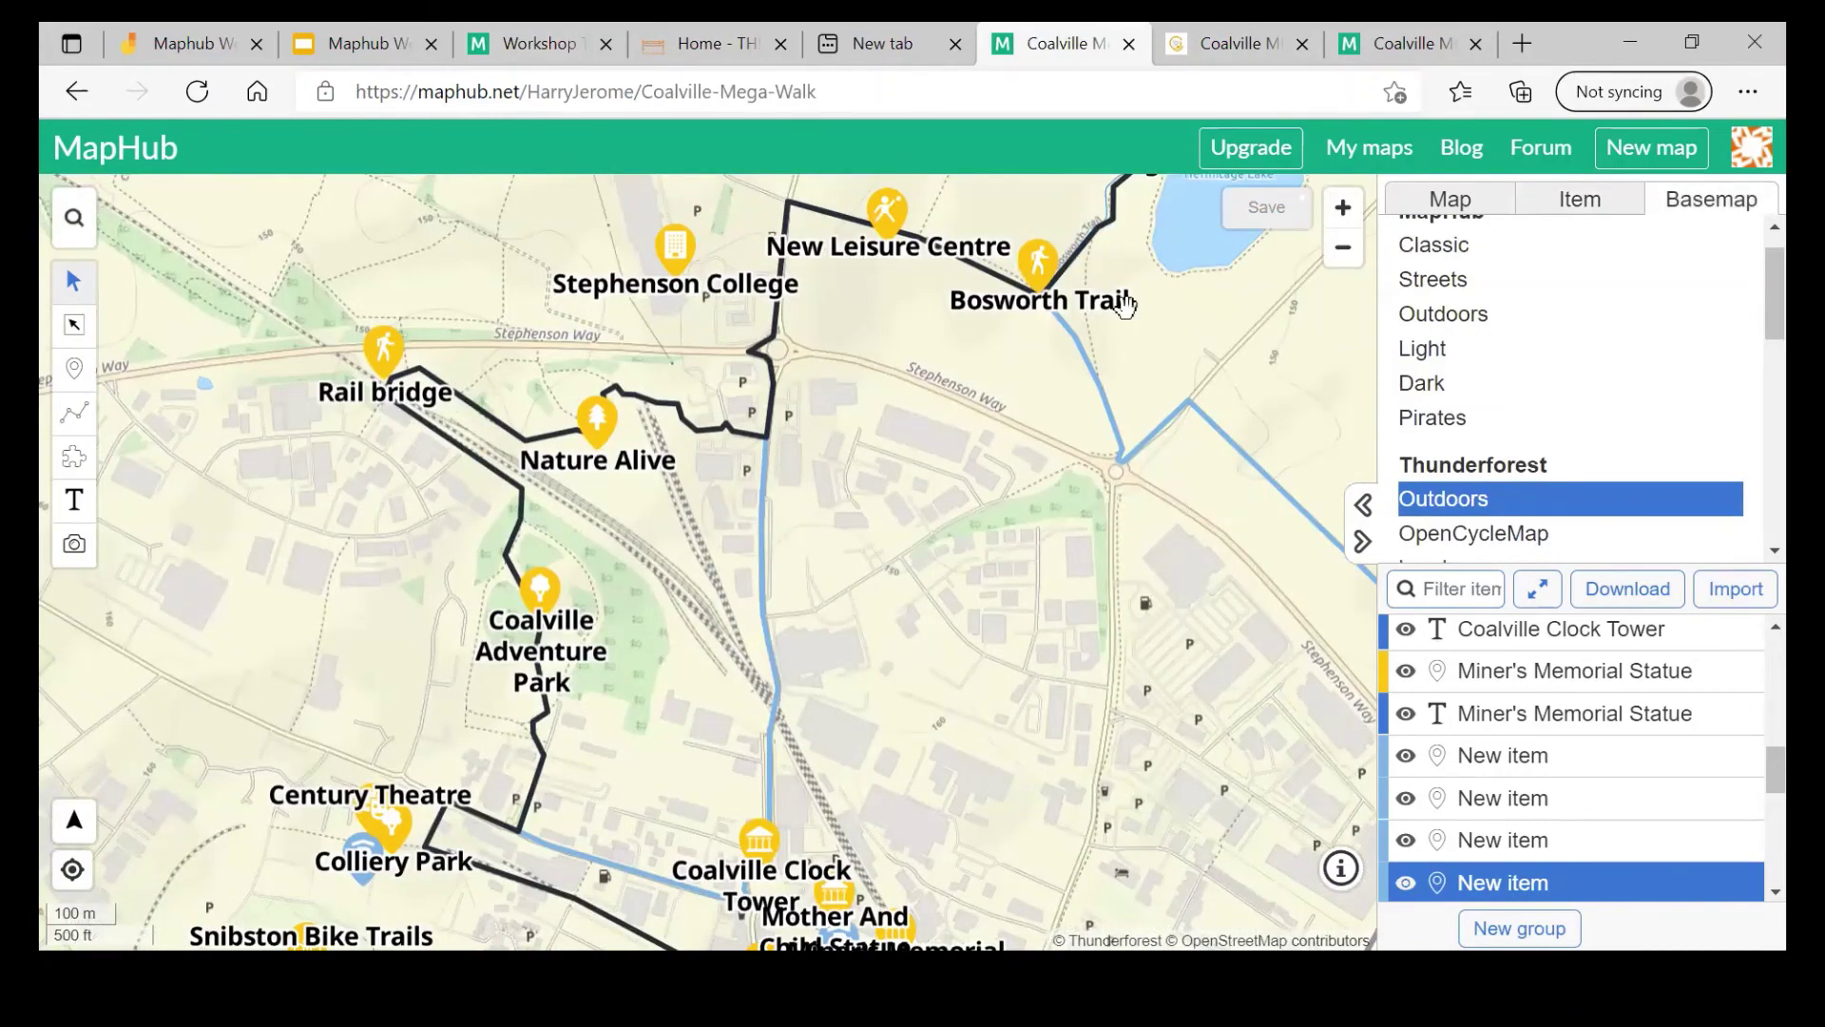
{"action": "left_click_drag", "start_coordinate": [1125, 306], "coordinate": [939, 457]}
{"action": "left_click_drag", "start_coordinate": [1192, 331], "coordinate": [988, 478]}
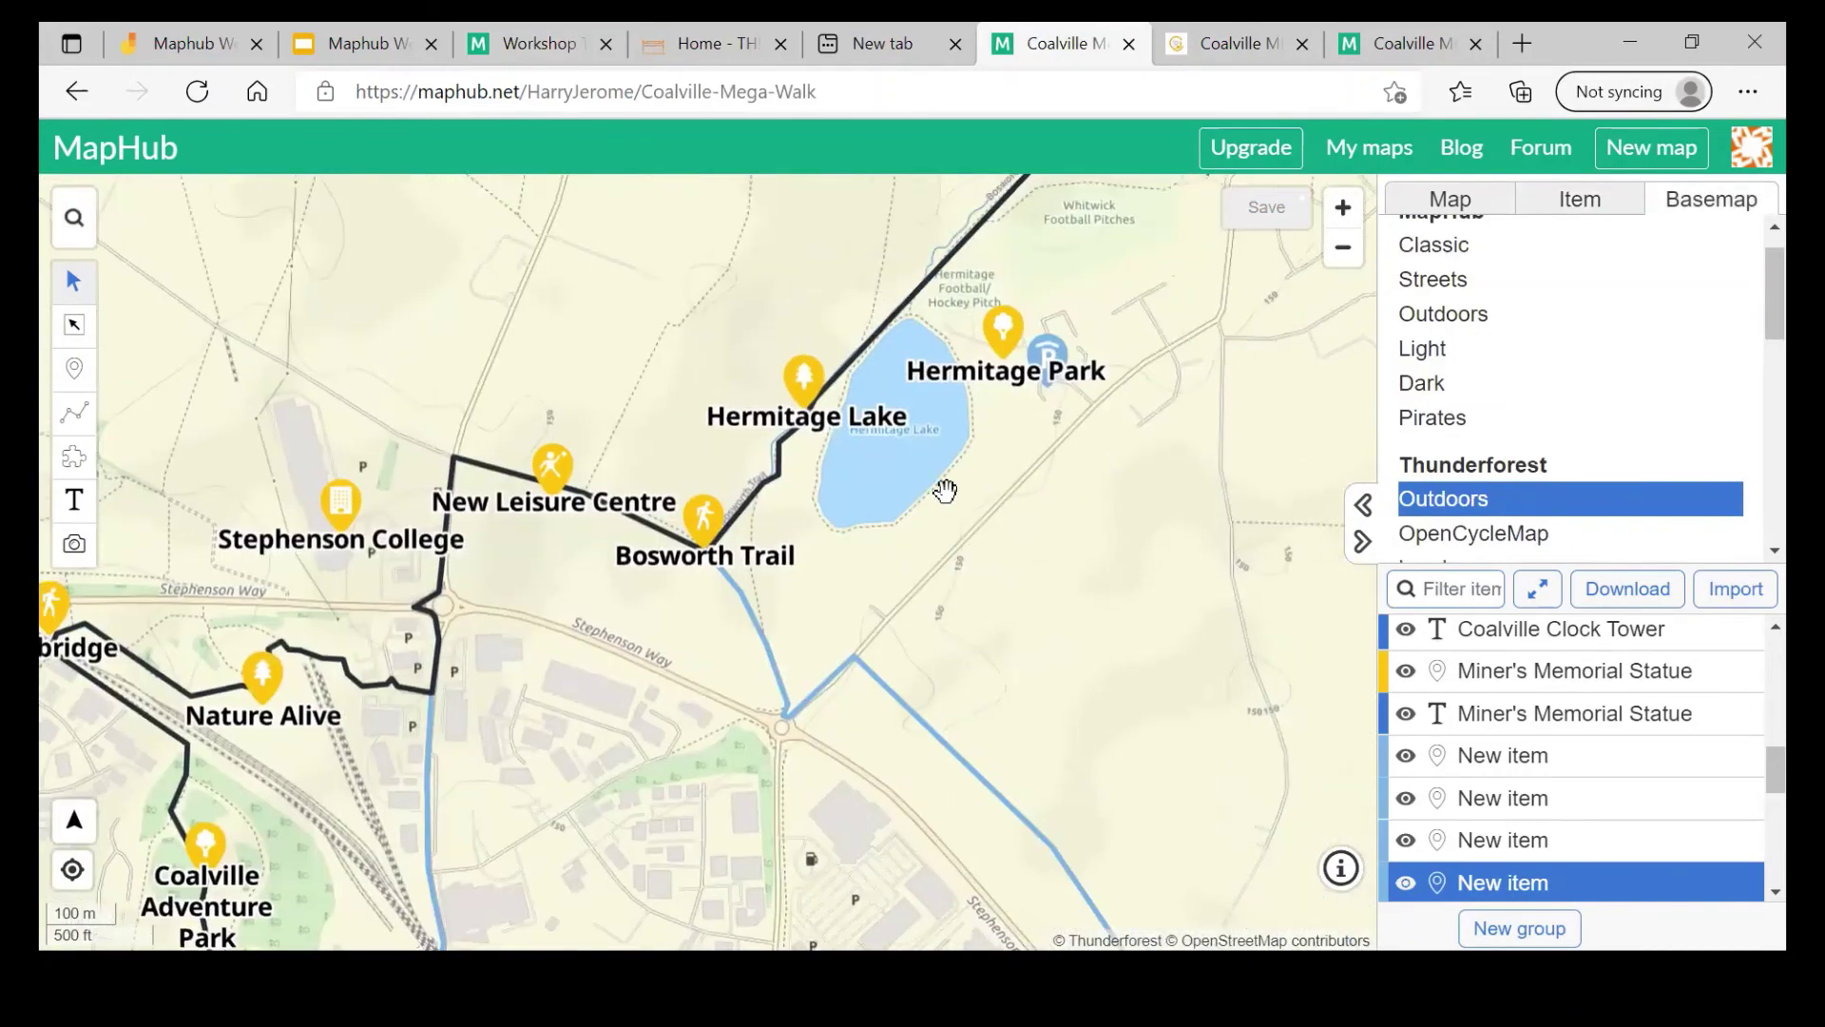
{"action": "left_click_drag", "start_coordinate": [870, 685], "coordinate": [874, 673]}
{"action": "left_click_drag", "start_coordinate": [1064, 357], "coordinate": [1084, 174]}
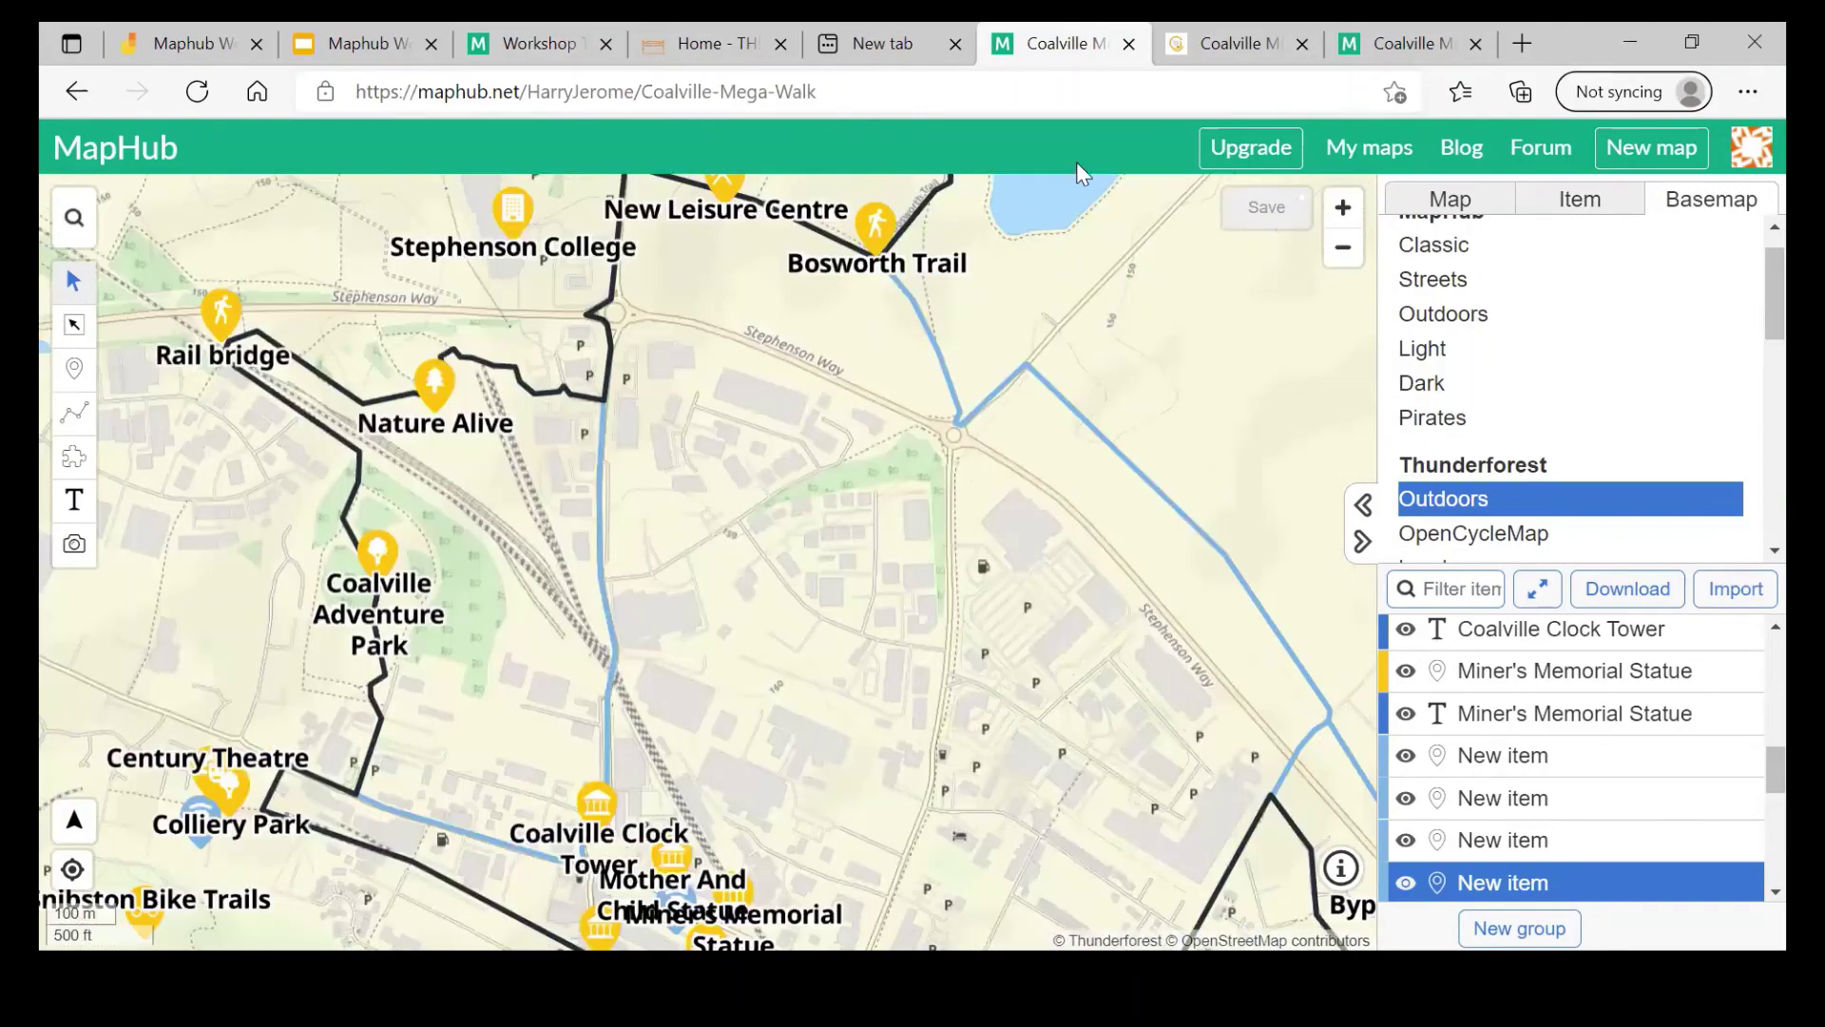
{"action": "mouse_move", "coordinate": [1048, 439]}
{"action": "left_mouse_down"}
{"action": "mouse_move", "coordinate": [1088, 254]}
{"action": "mouse_move", "coordinate": [907, 88]}
{"action": "left_mouse_up"}
Step: Switch to the Maphub Workshop presentation in Google Slides and open slide 12, "Time to experiment!"
{"action": "left_click", "coordinate": [818, 38]}
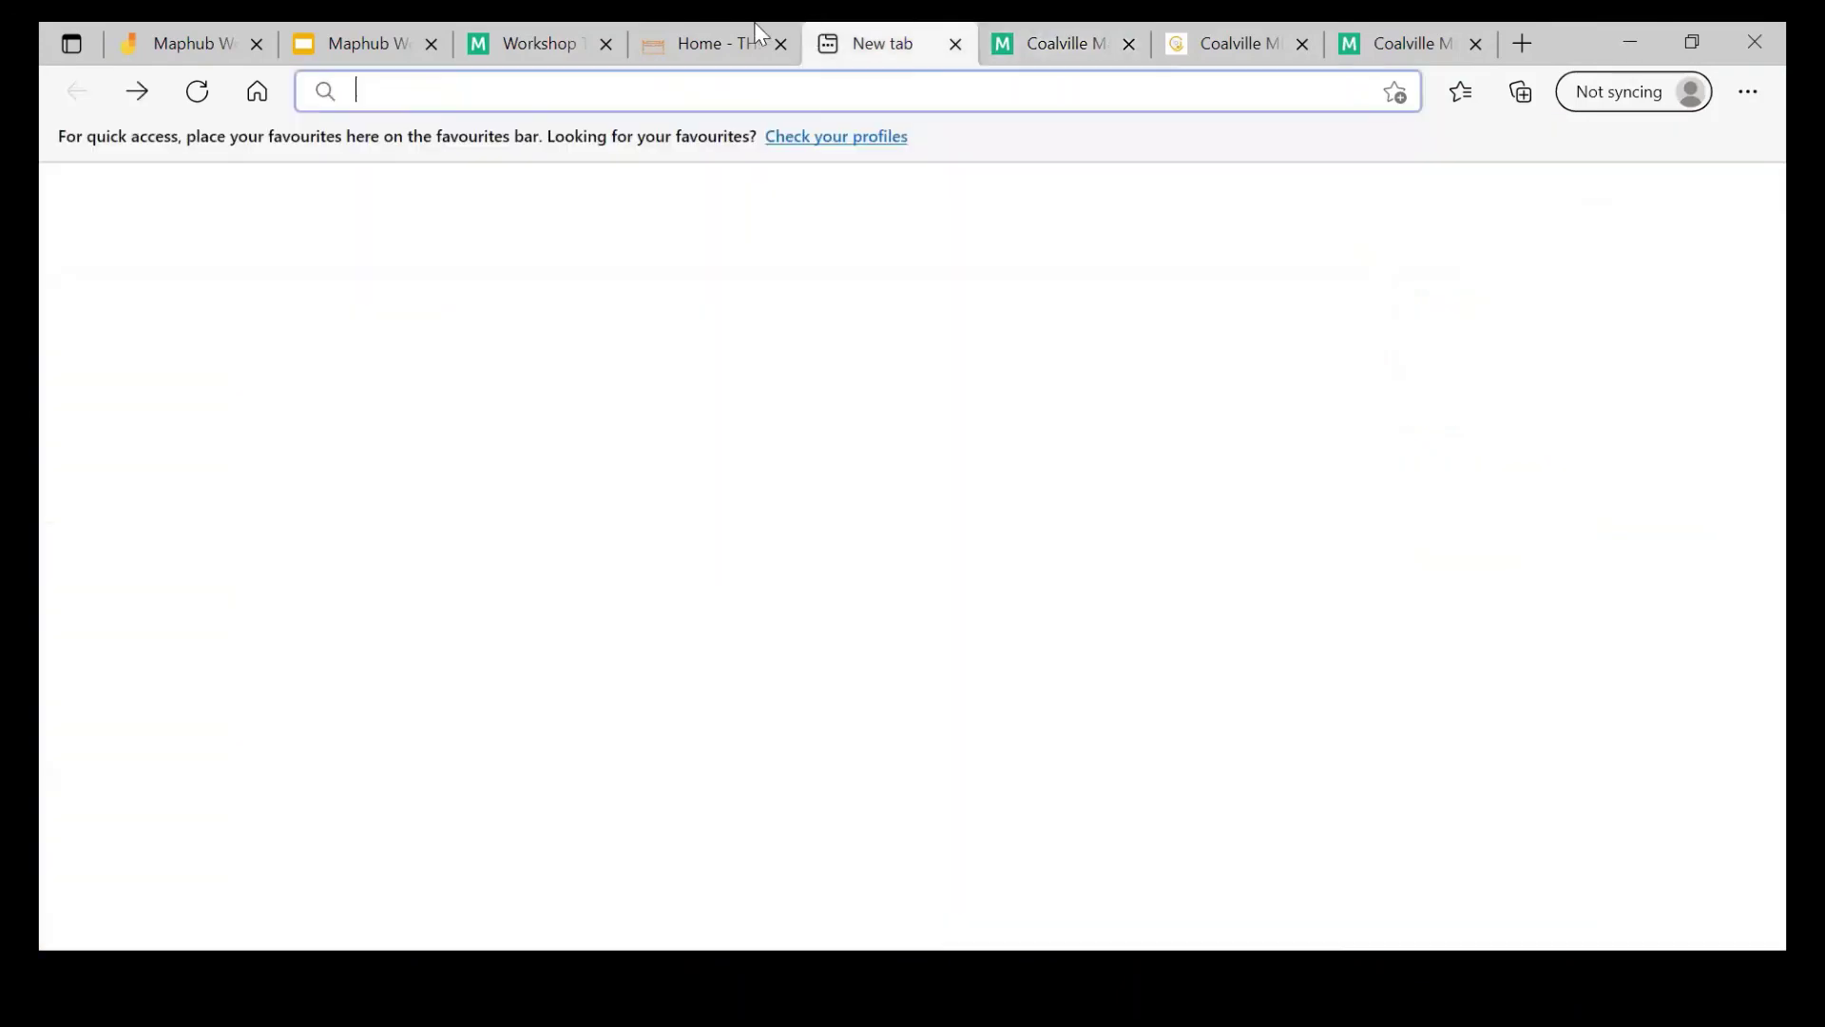
{"action": "left_click", "coordinate": [618, 38]}
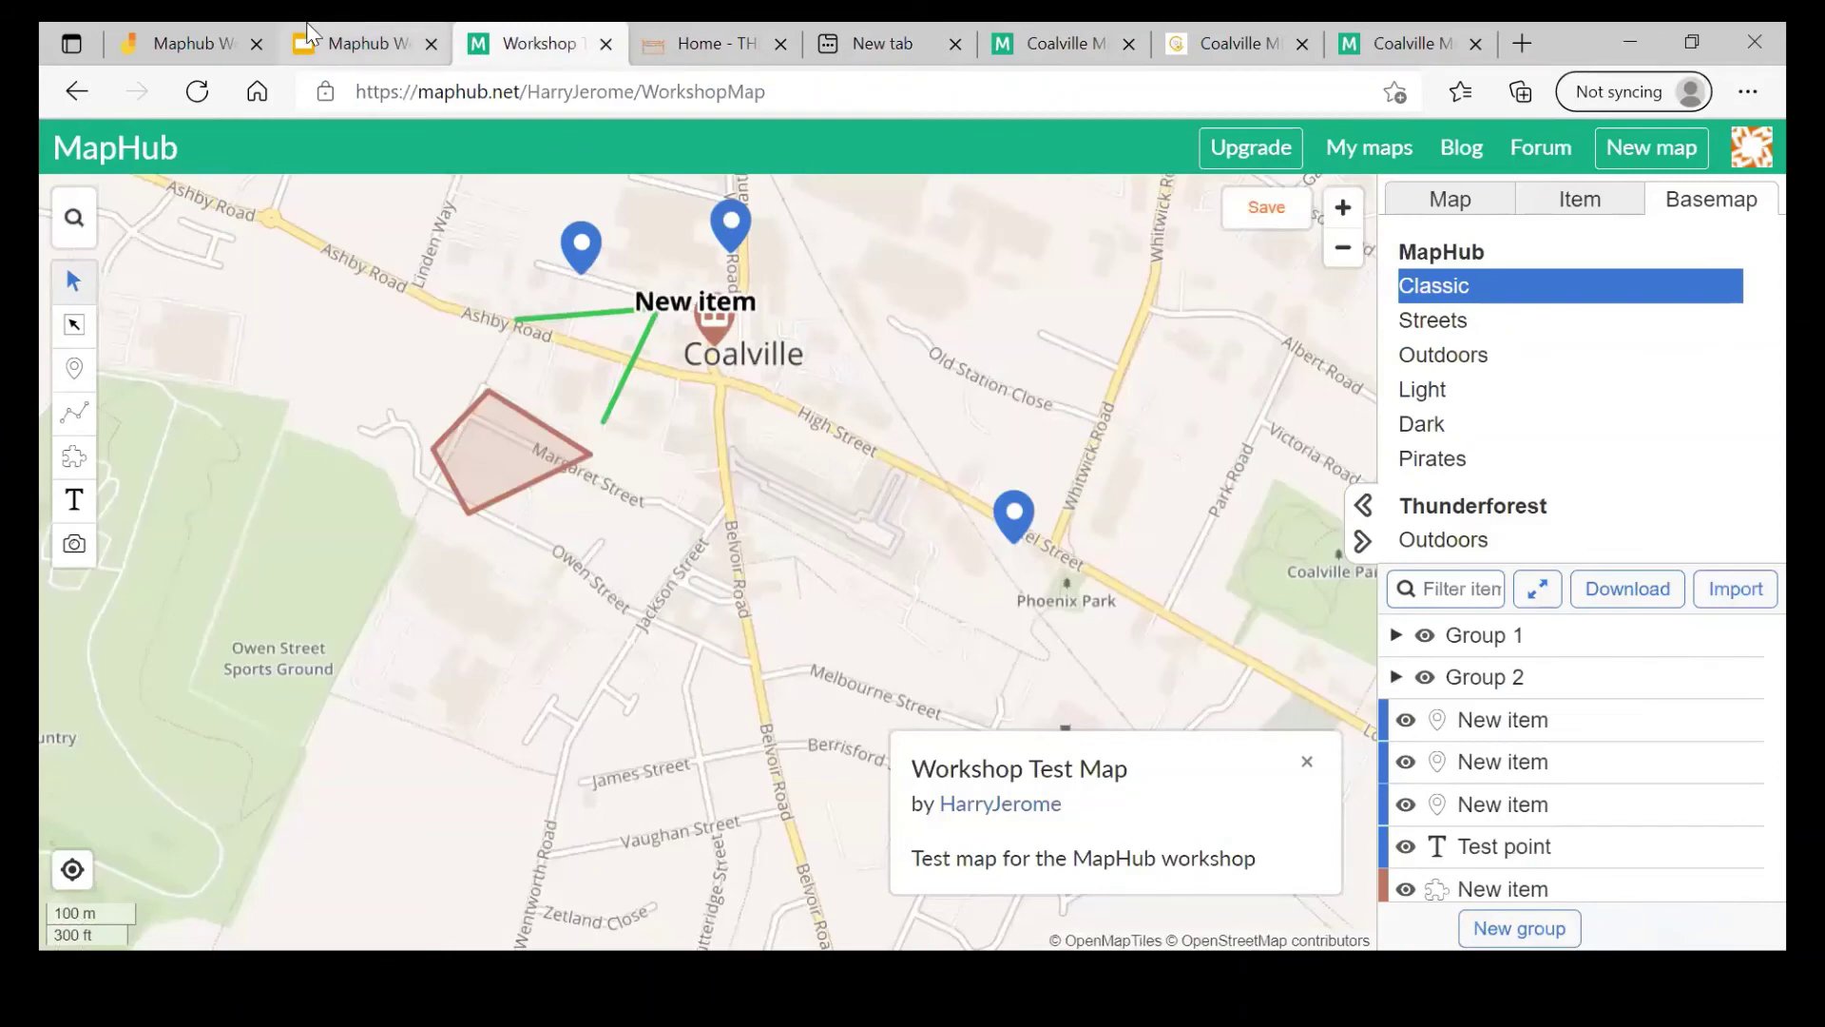
{"action": "left_click", "coordinate": [221, 34]}
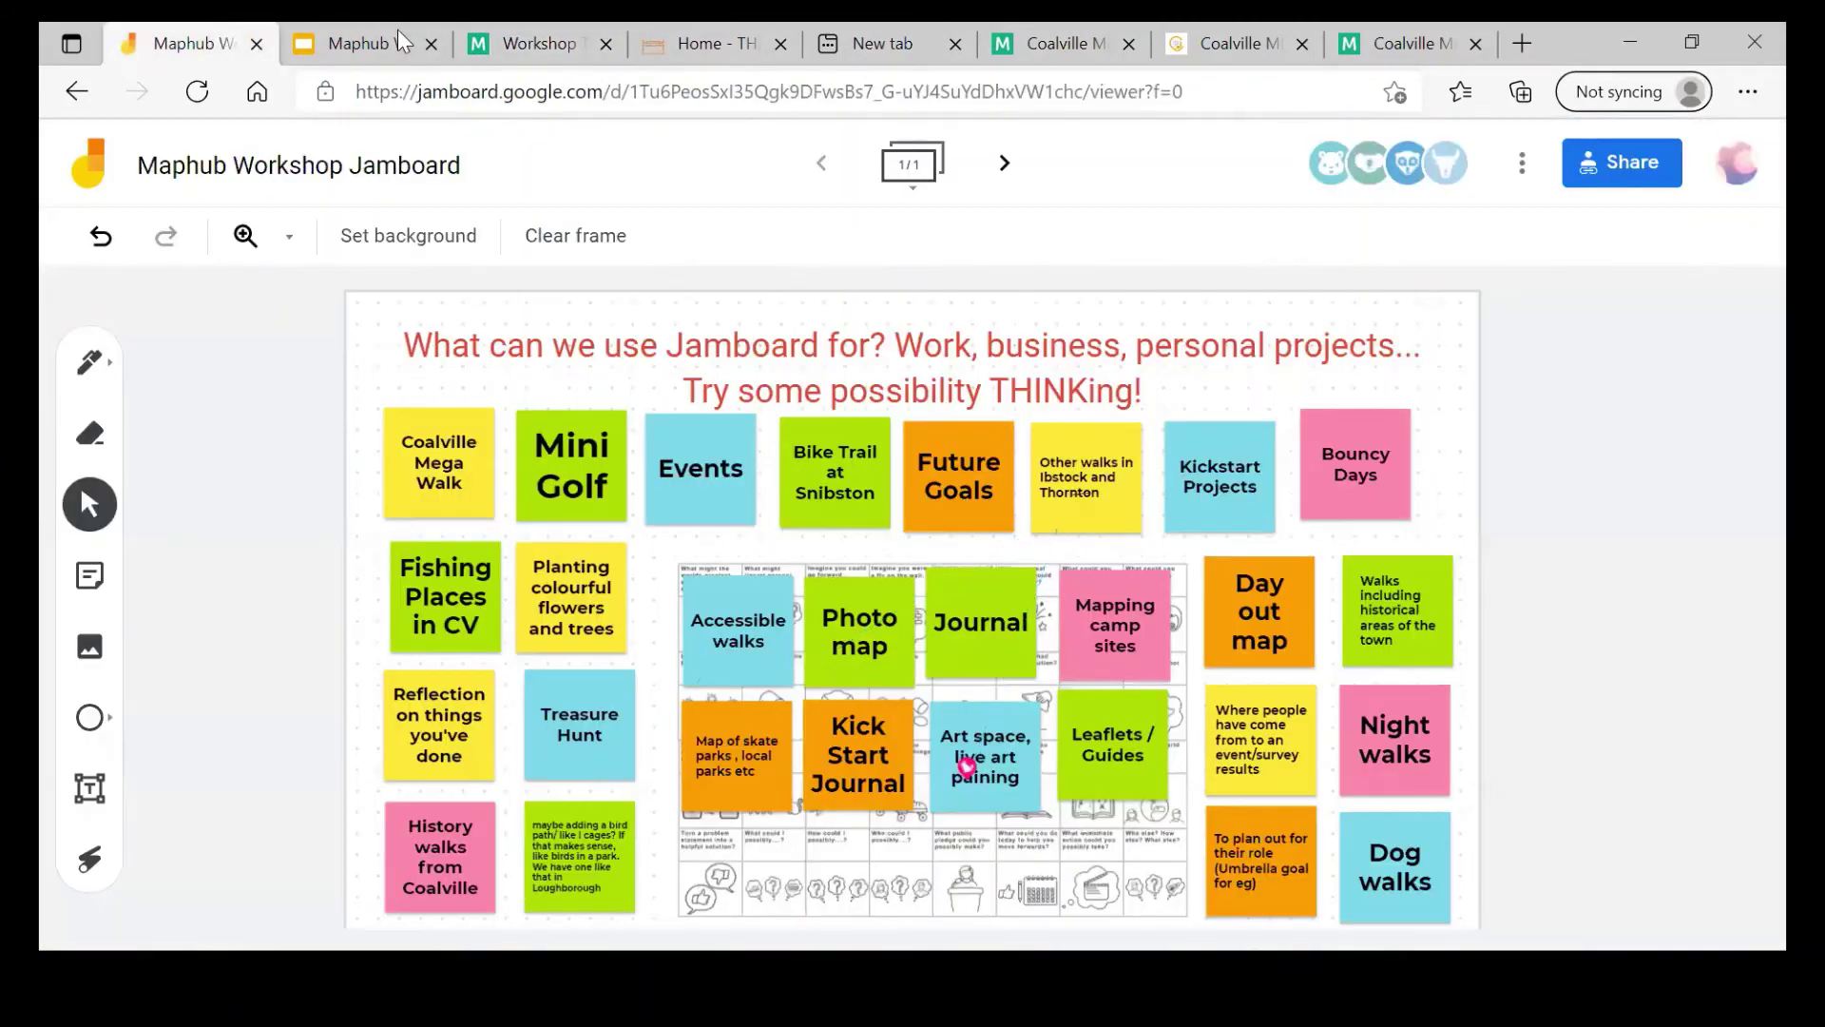
{"action": "left_click", "coordinate": [361, 43]}
{"action": "left_click", "coordinate": [232, 700]}
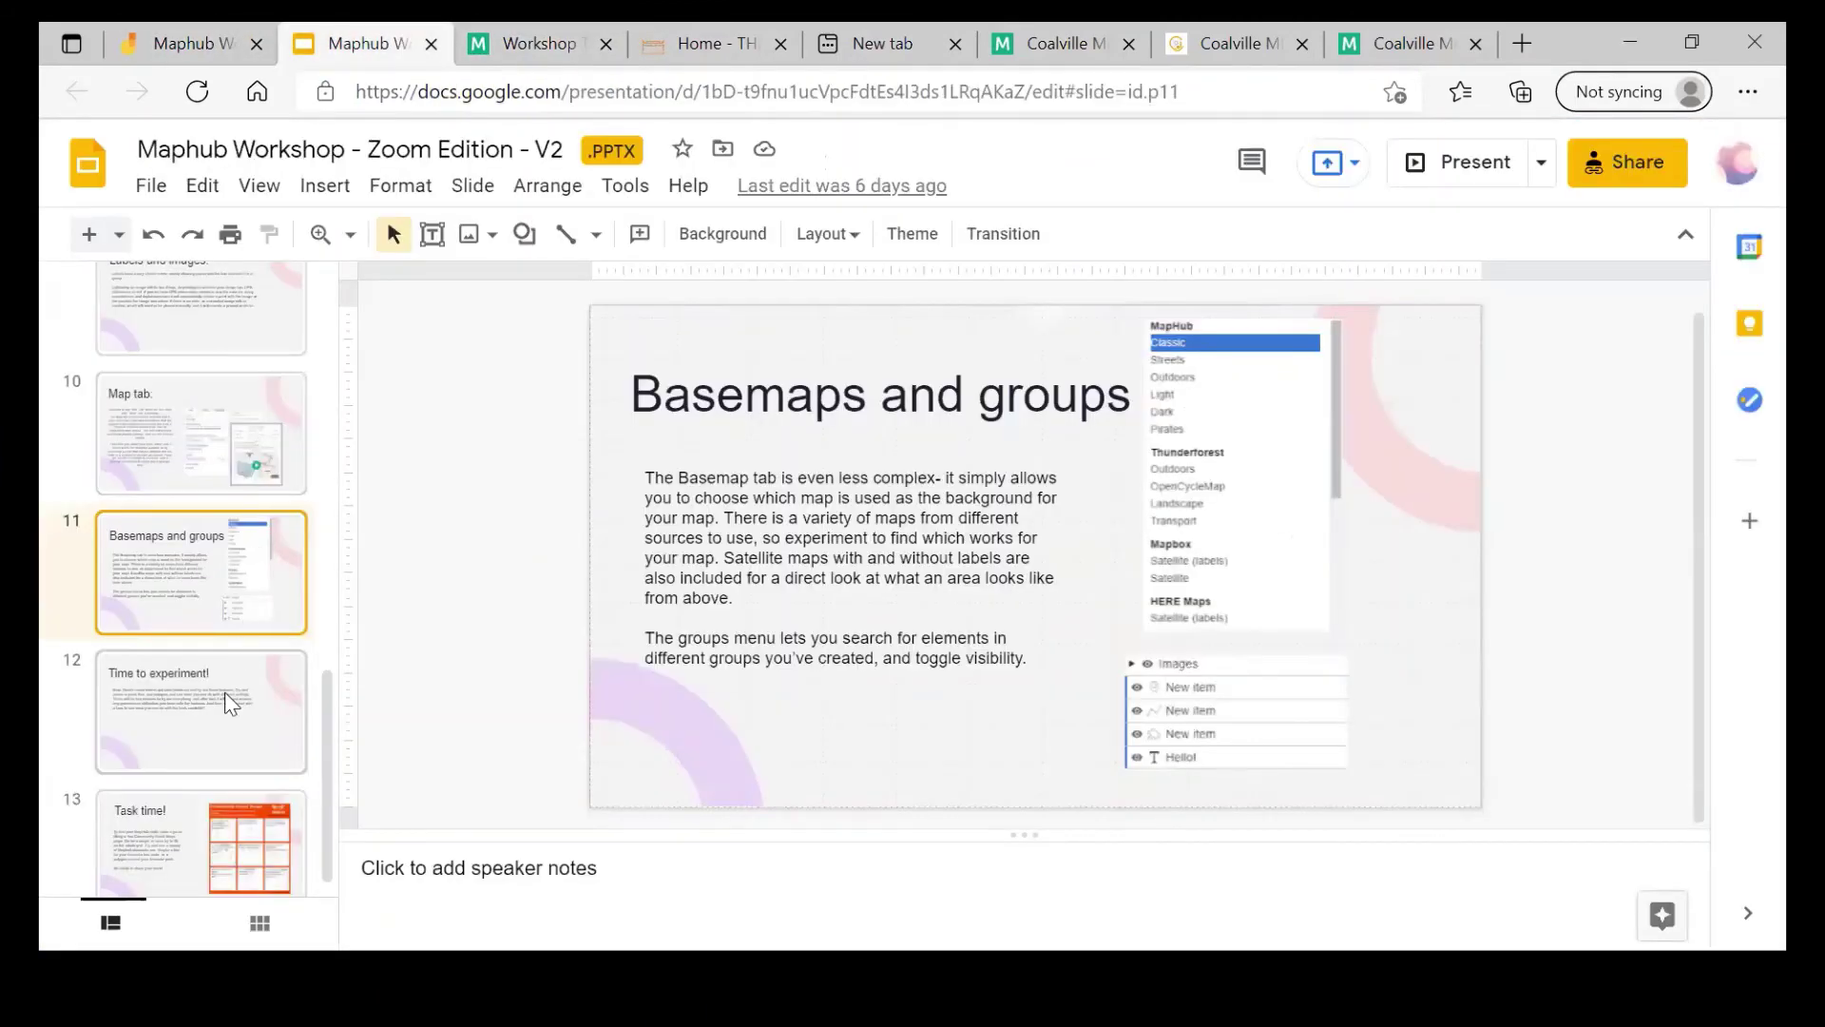